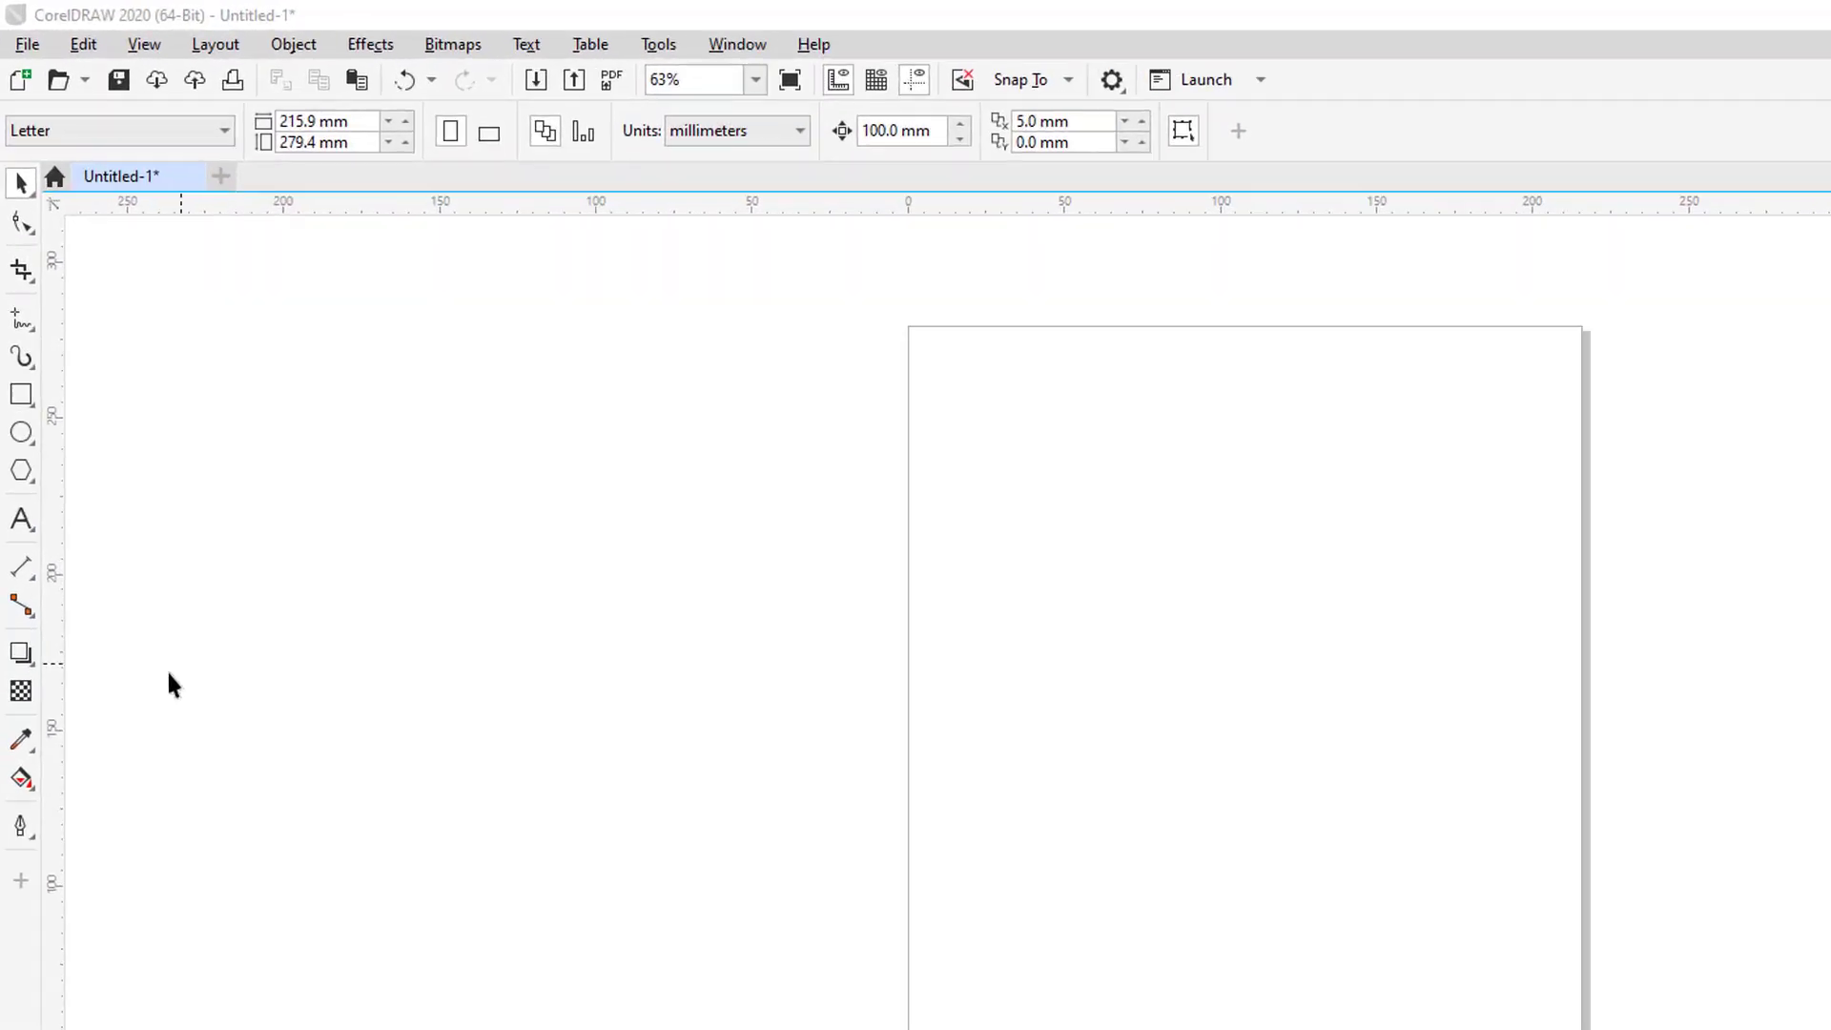
pyautogui.click(33, 664)
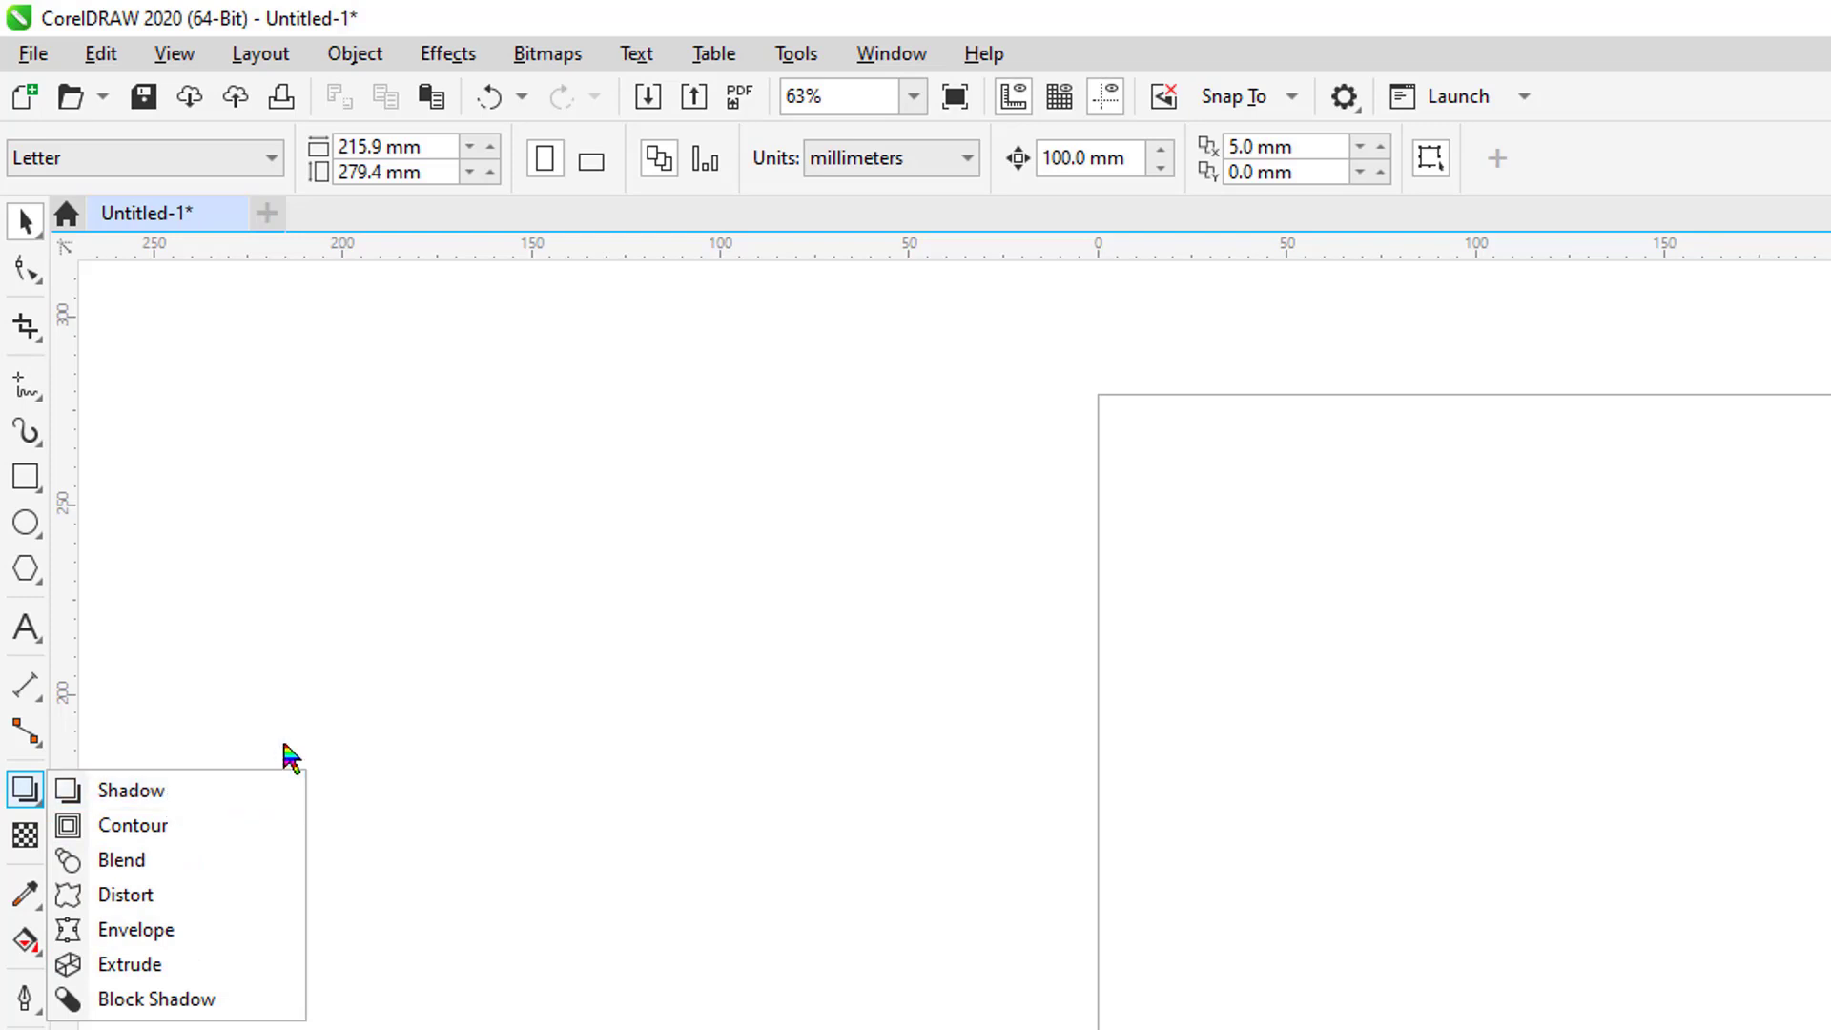
pyautogui.click(398, 613)
# Draw a rectangle about 199 mm wide and 103 mm high overlapping the page's left edge, and fill it cyan blue.
pyautogui.click(26, 477)
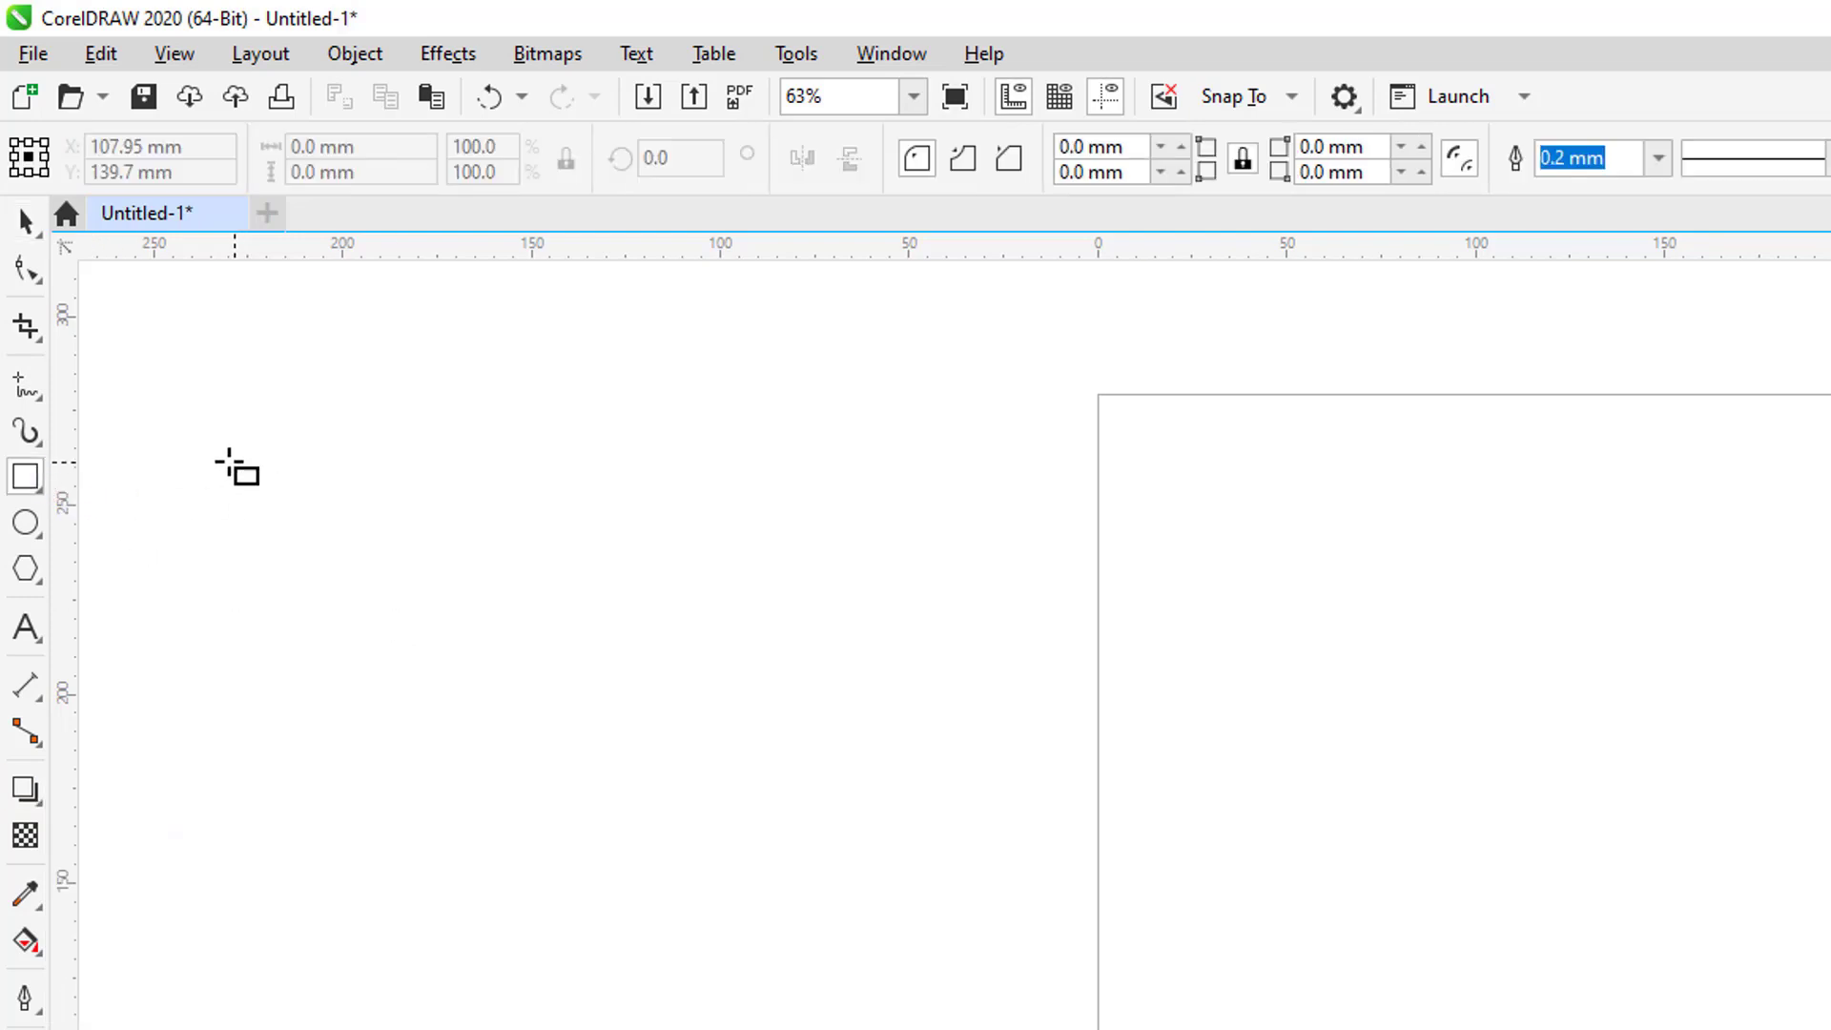
pyautogui.moveTo(380, 481); pyautogui.dragTo(1132, 868)
pyautogui.press('space')
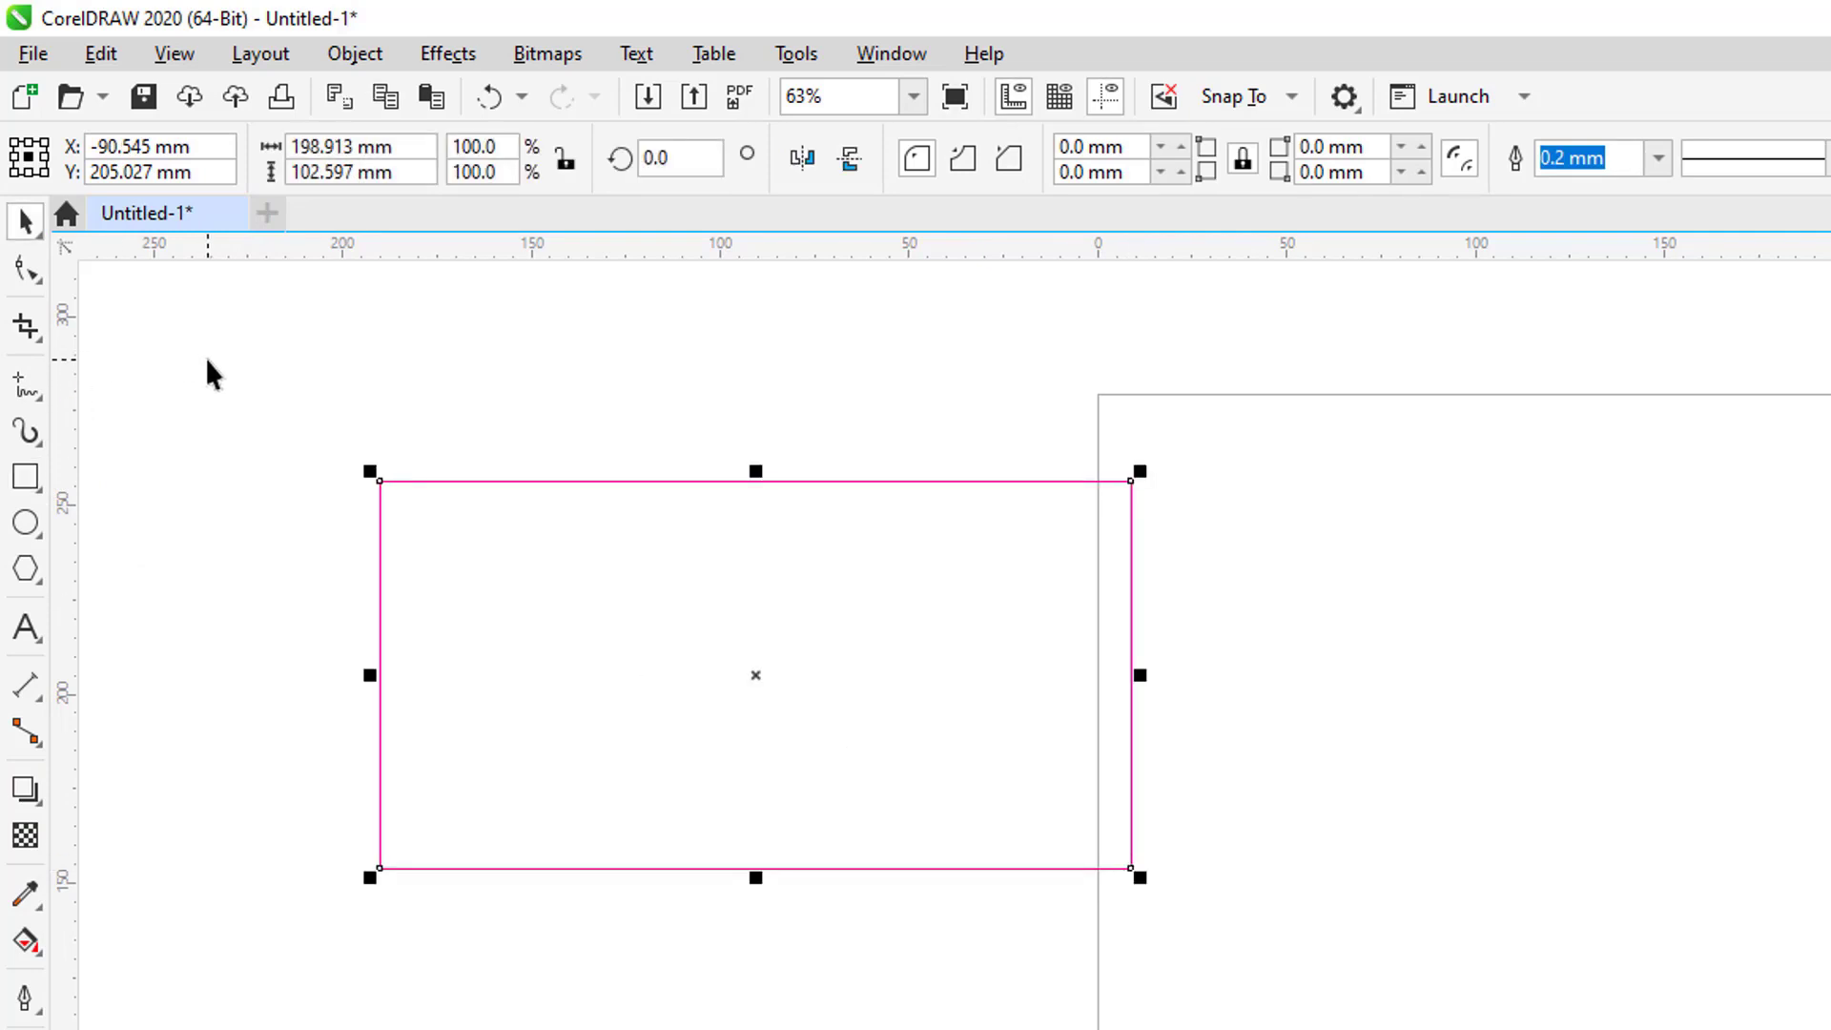
pyautogui.moveTo(119, 286); pyautogui.dragTo(1245, 981)
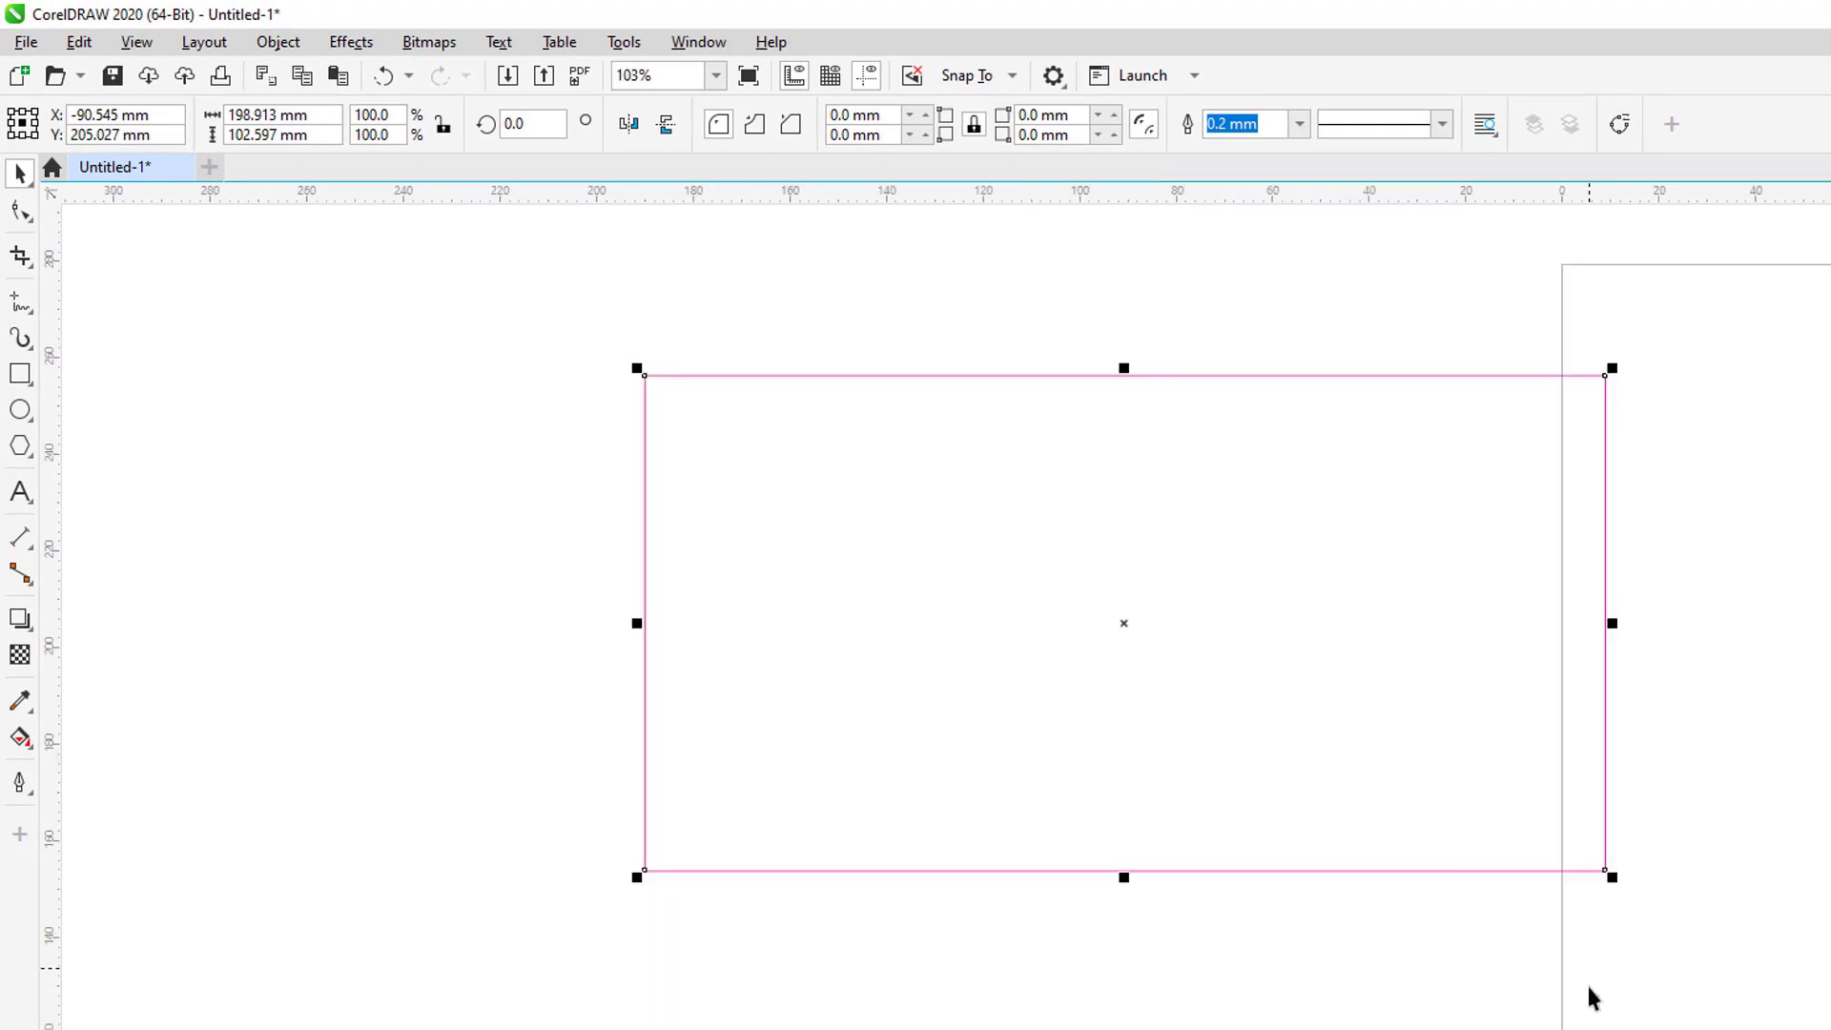
pyautogui.moveTo(1591, 993); pyautogui.dragTo(1350, 955)
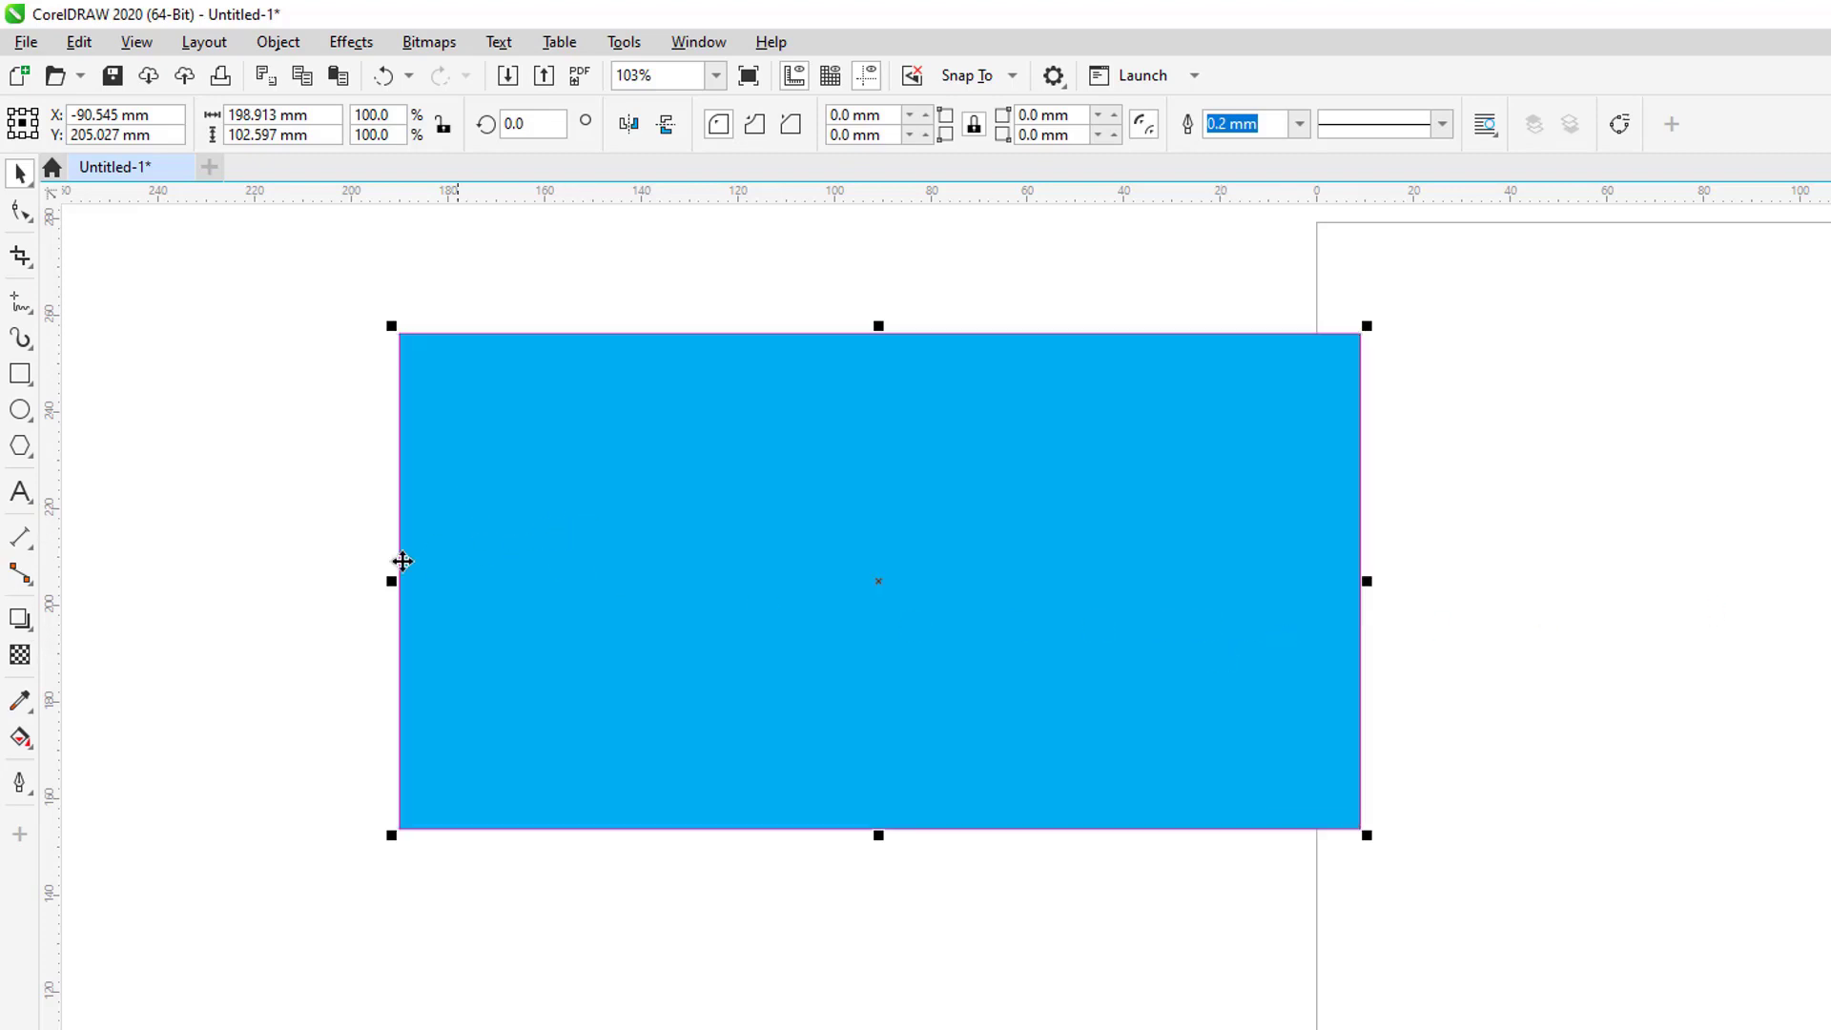
# Try the Flat Bottom Left and Flat Top Left shadow presets on the blue rectangle and undo both.
pyautogui.click(23, 631)
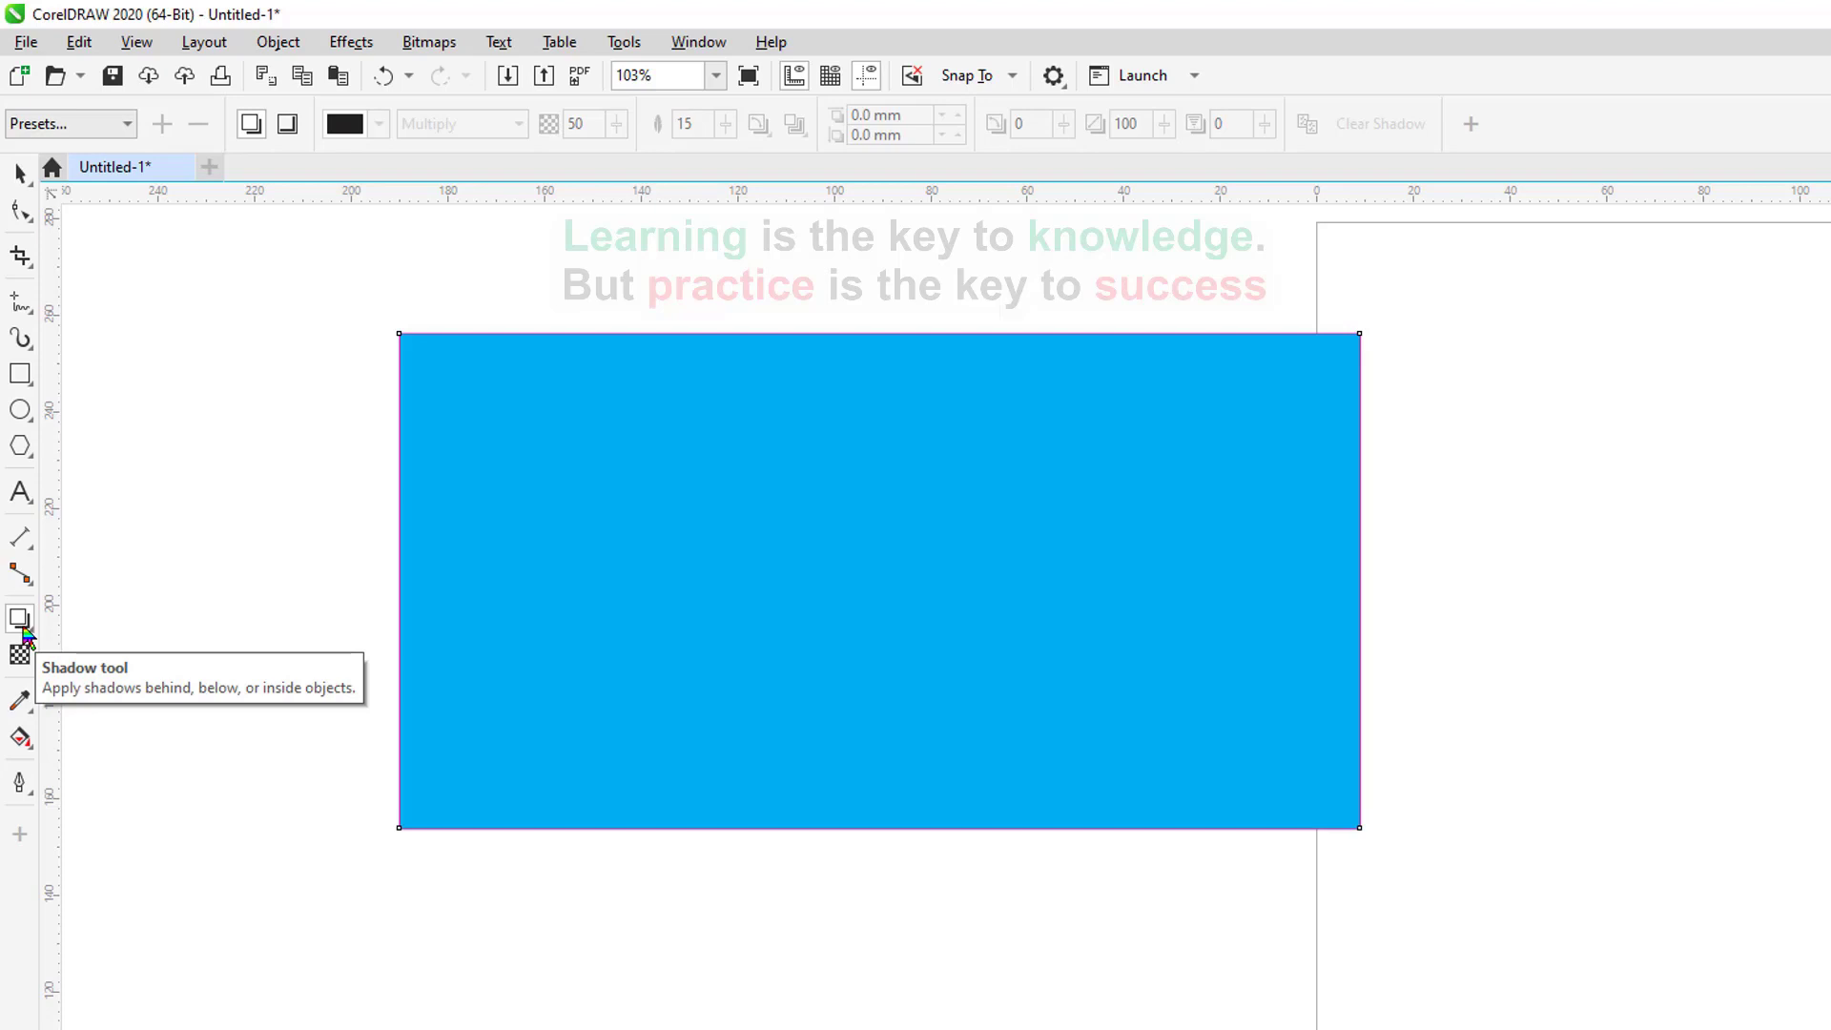
pyautogui.click(128, 125)
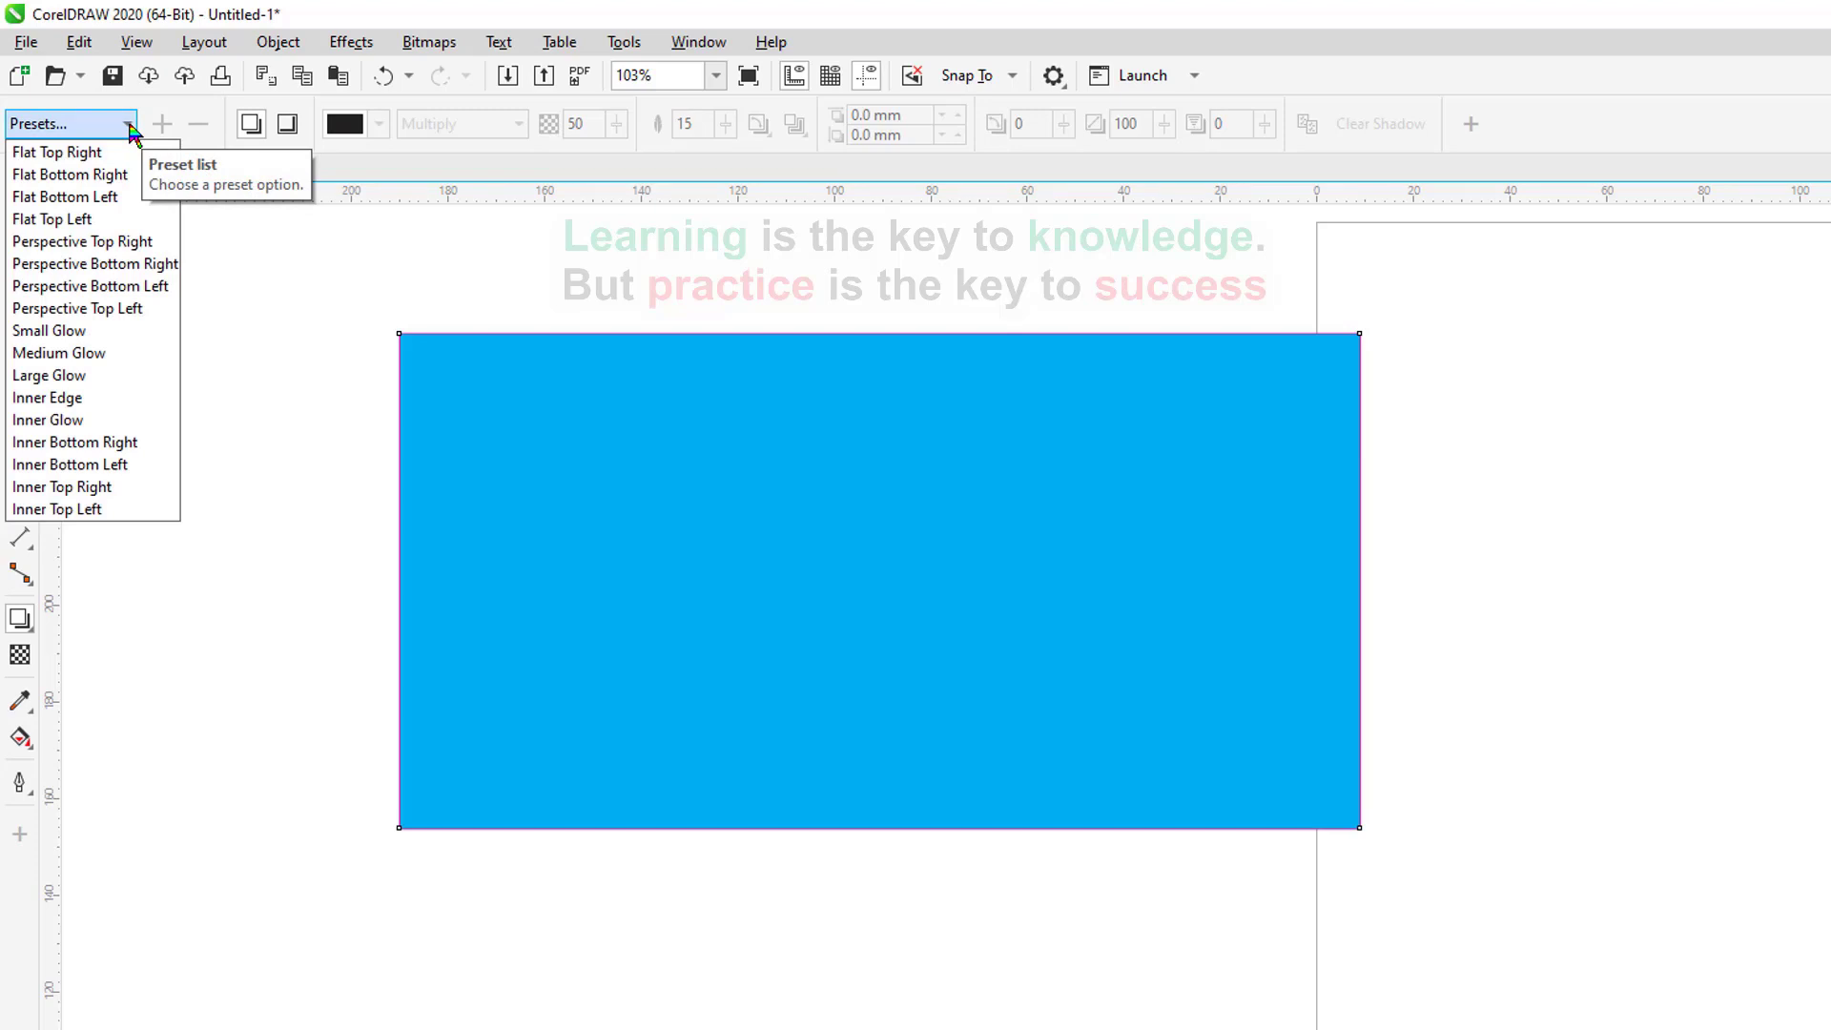
pyautogui.click(105, 198)
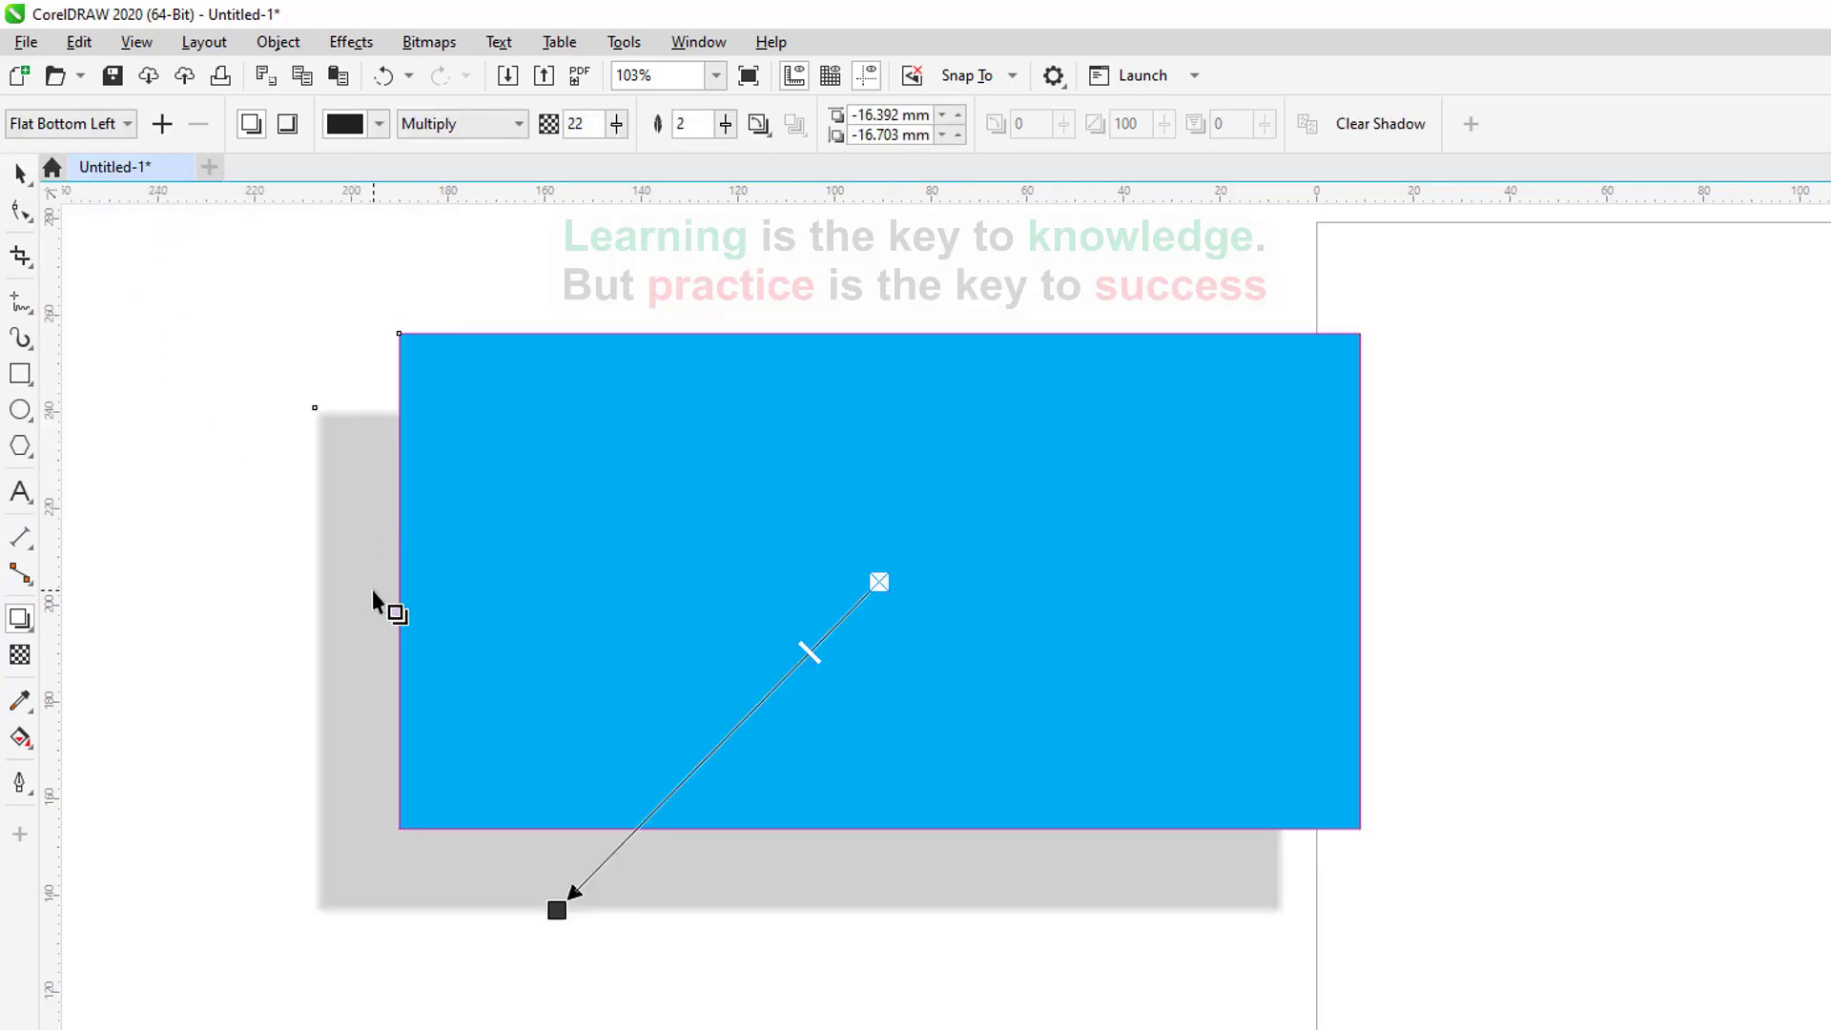
pyautogui.click(127, 125)
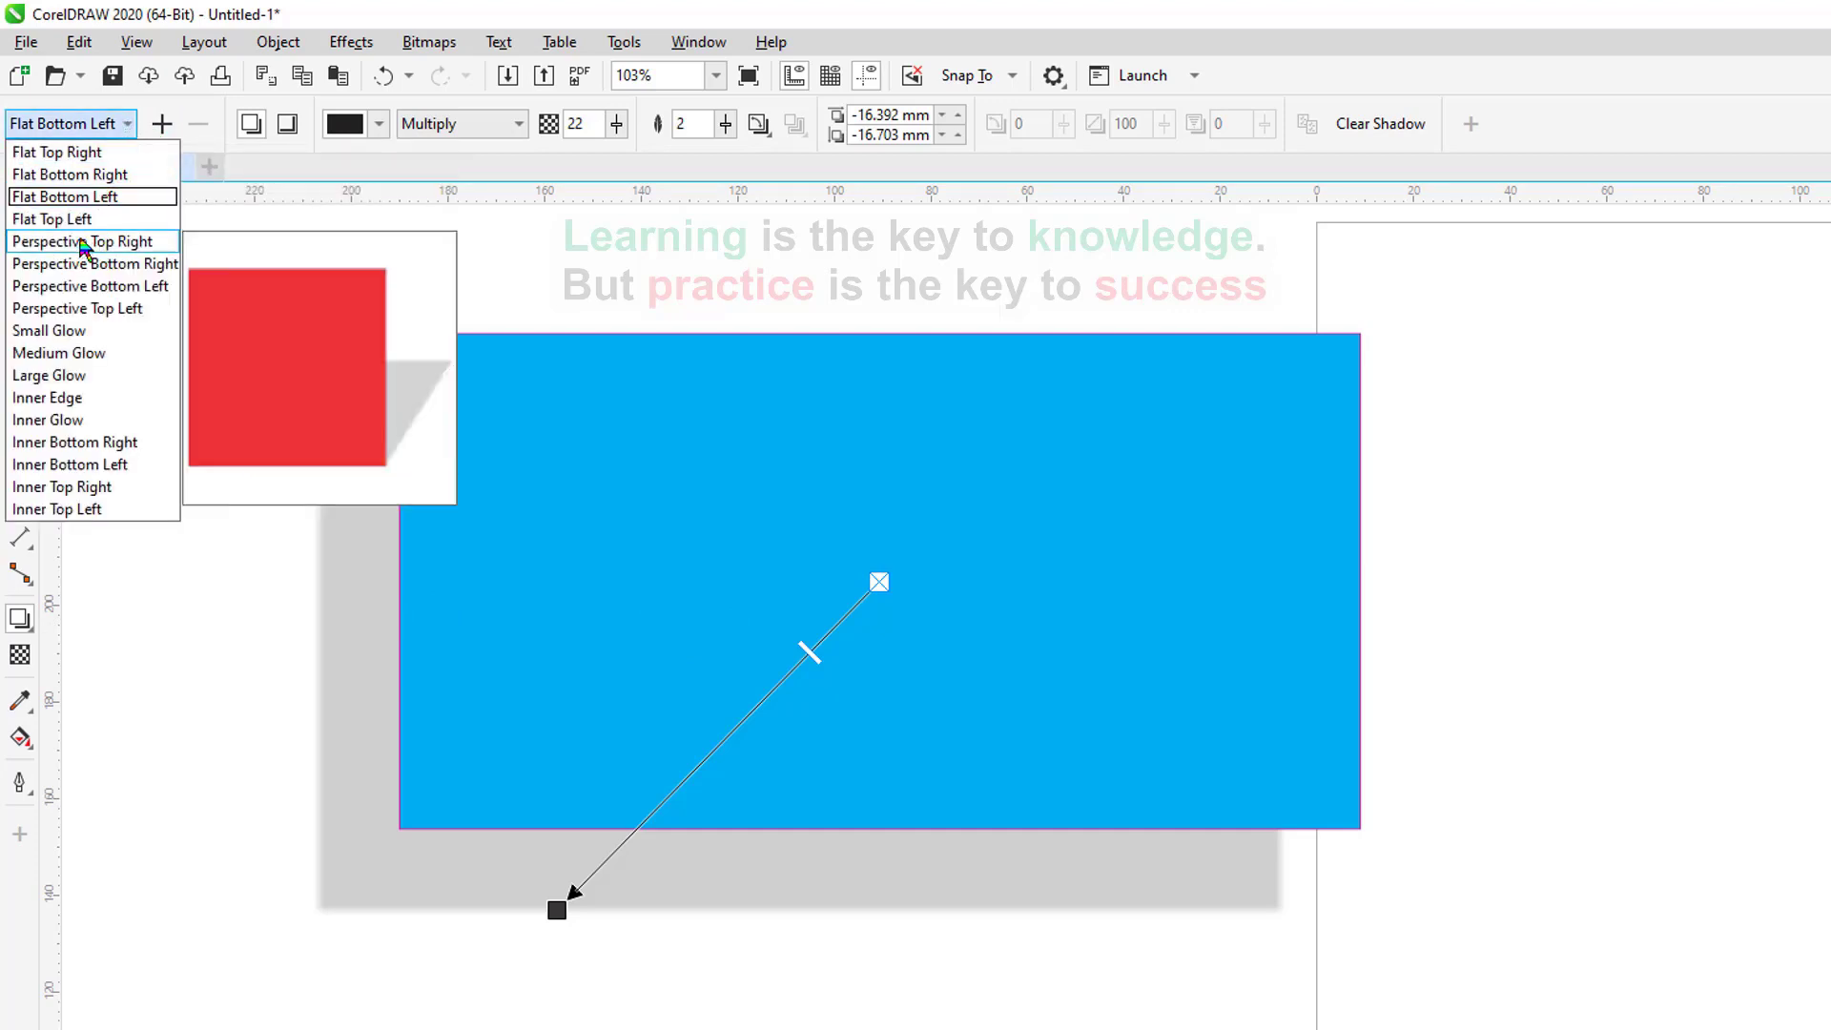
pyautogui.click(83, 227)
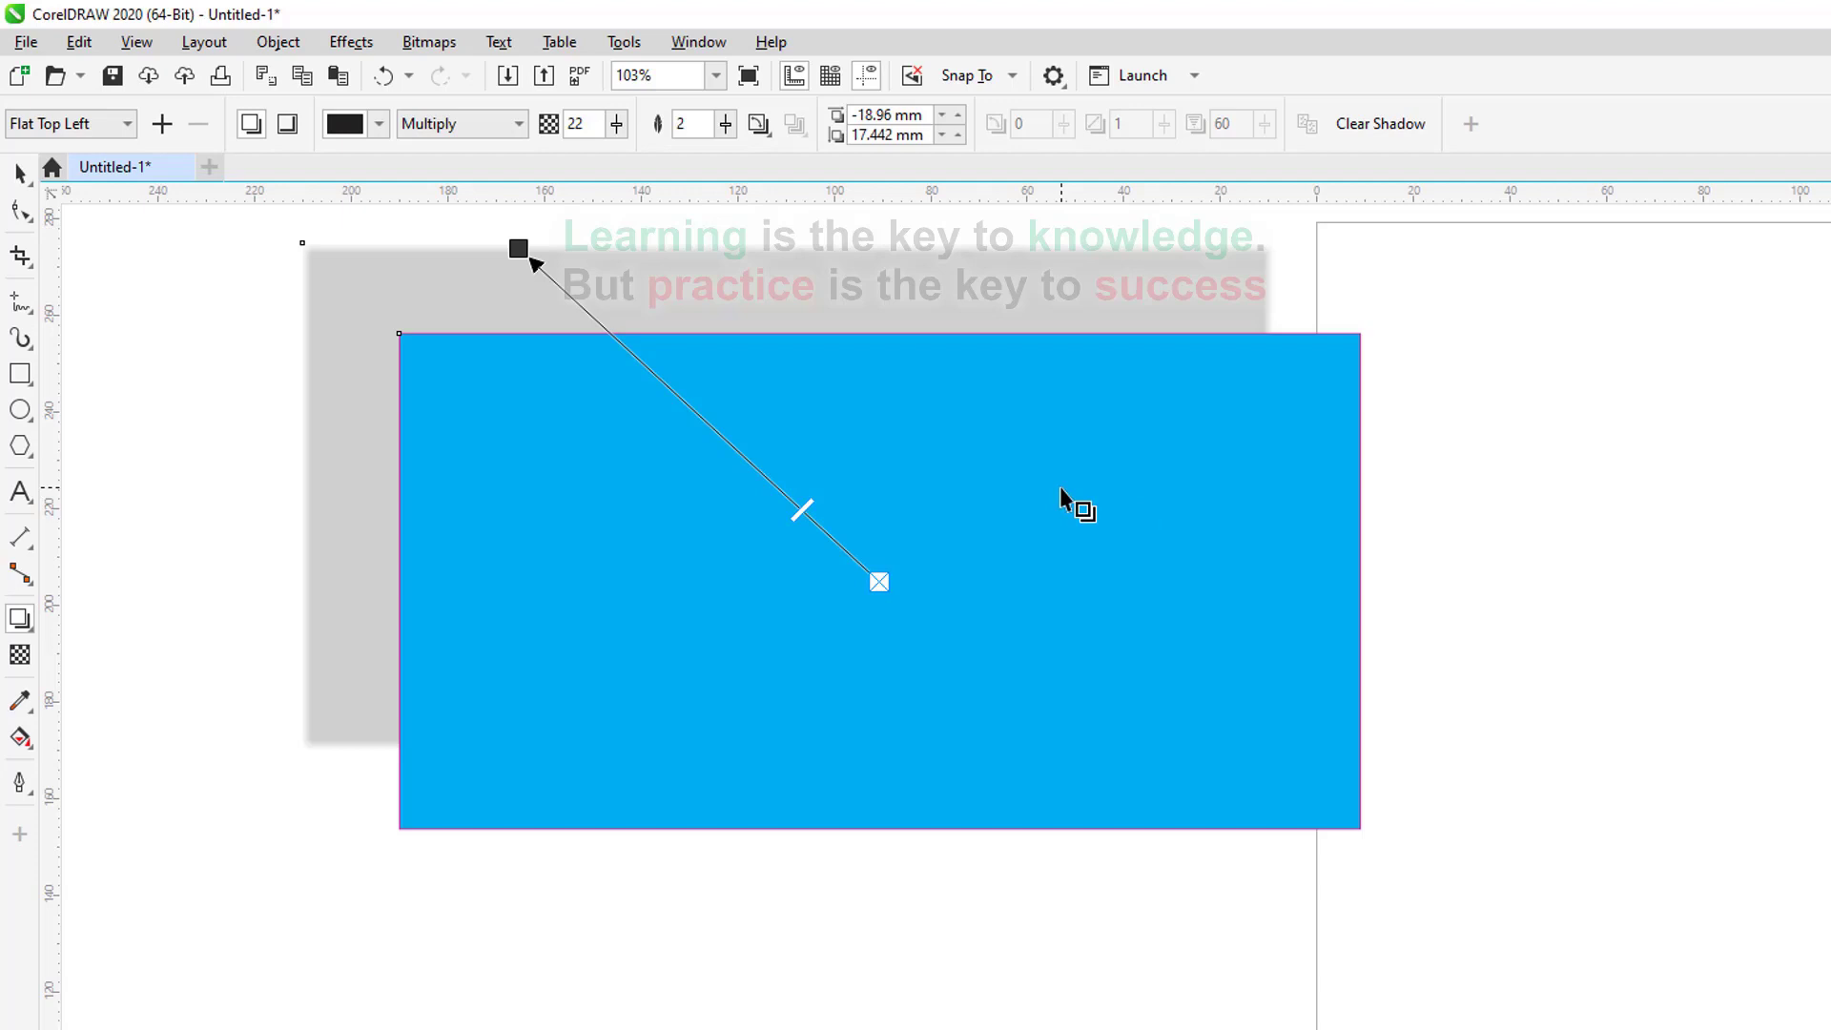
pyautogui.hotkey('ctrl', 'z')
pyautogui.hotkey('ctrl', 'z')
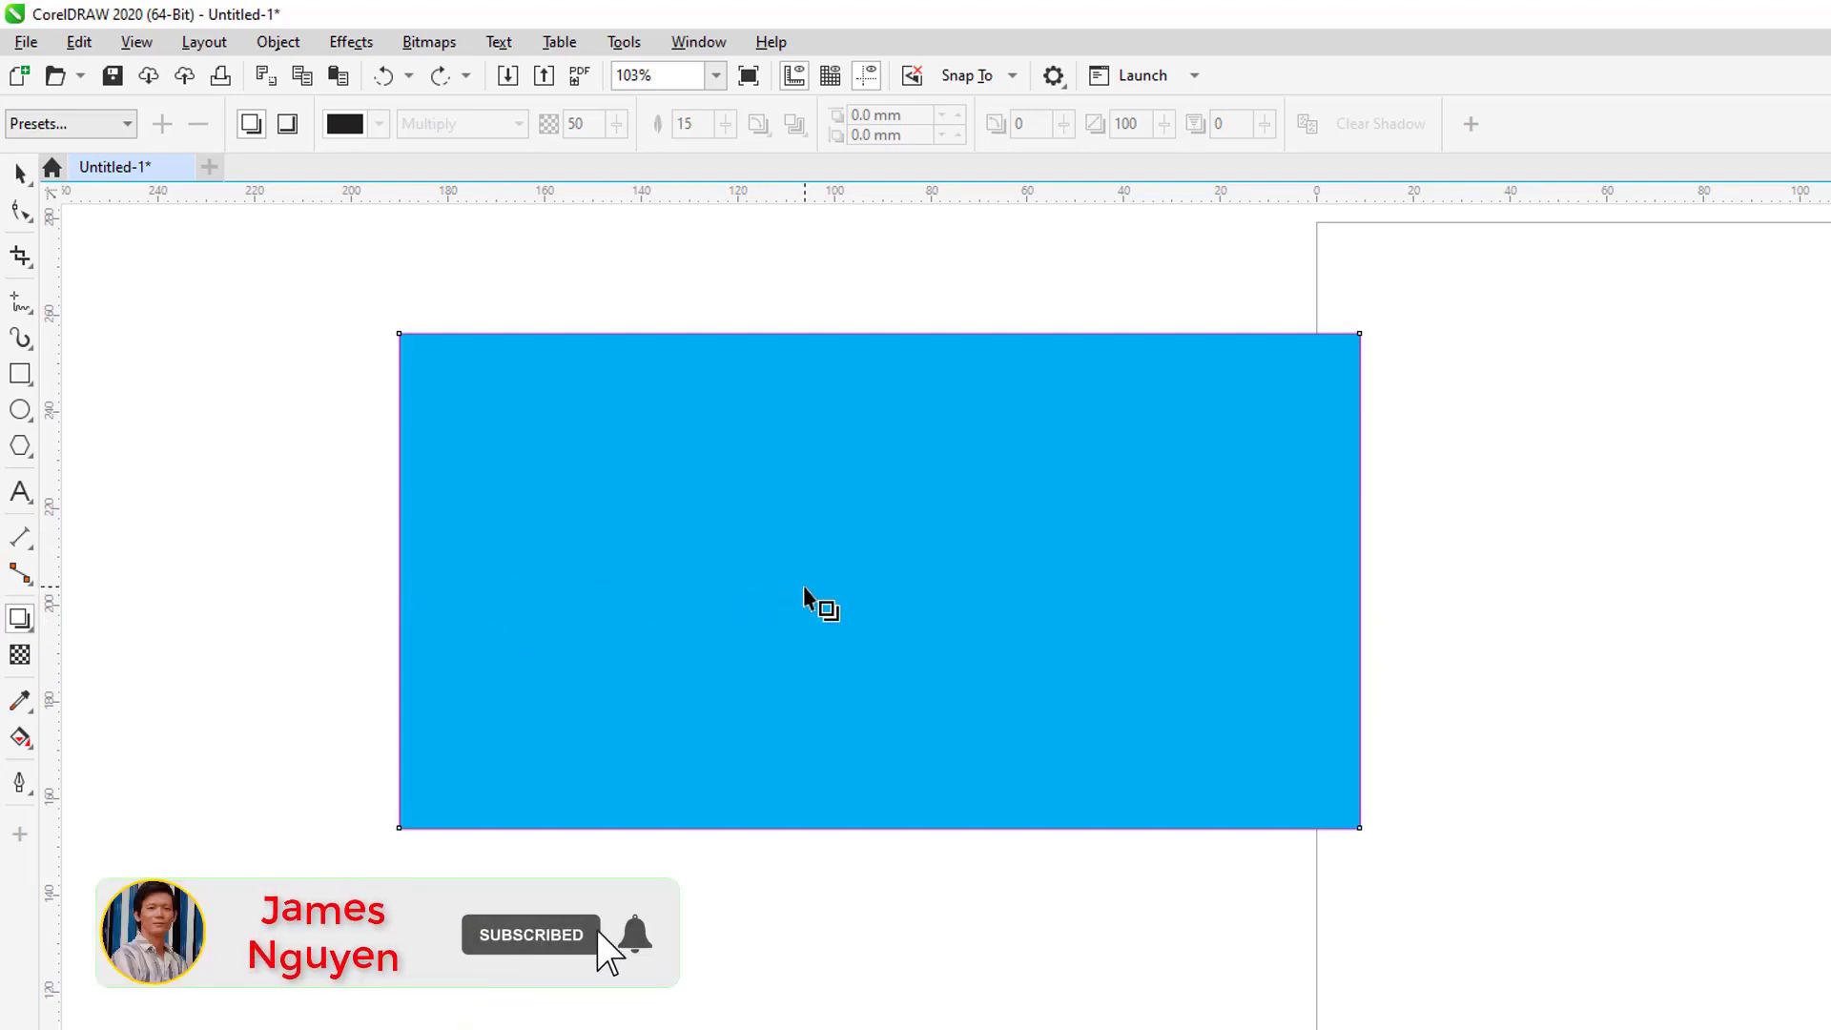
# Cast a drop shadow from the rectangle's centre, offset about 34.8 mm horizontally and -6.2 mm vertically, with its opacity reduced to 47.
pyautogui.moveTo(868, 588); pyautogui.dragTo(1511, 583)
pyautogui.moveTo(1514, 646); pyautogui.dragTo(1513, 646)
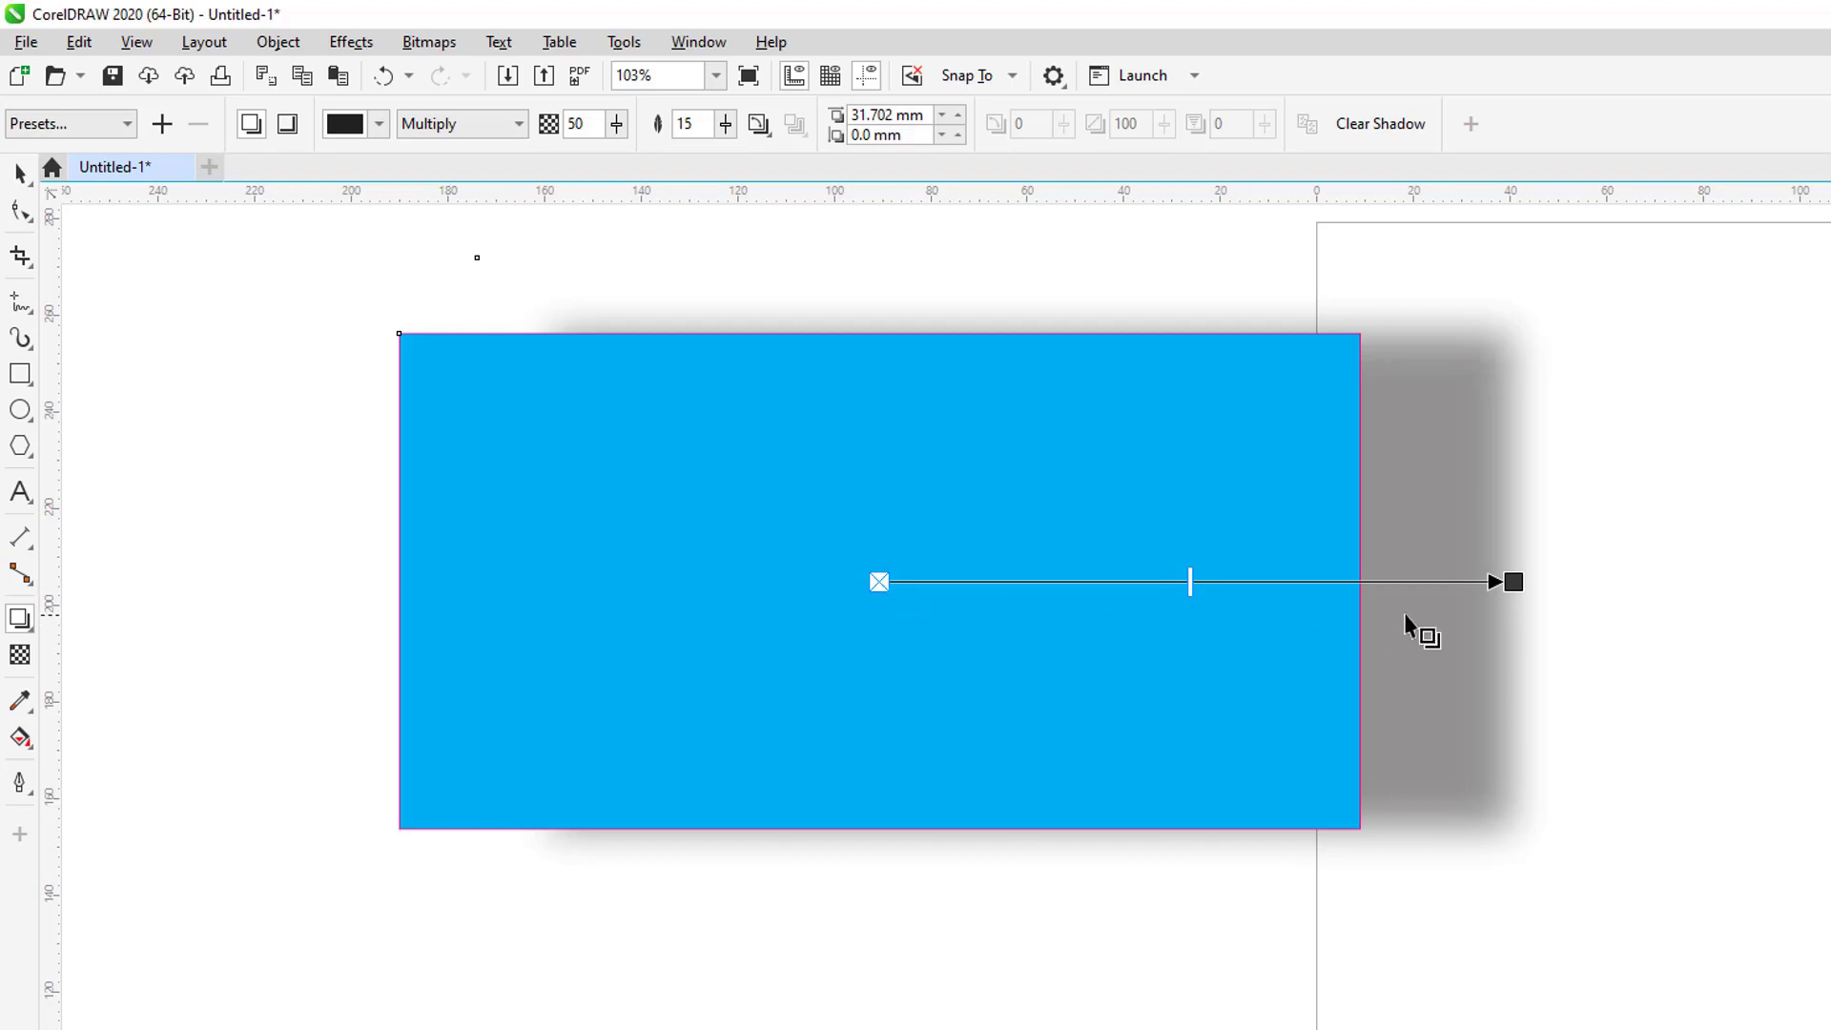
pyautogui.moveTo(1514, 582); pyautogui.dragTo(1529, 697)
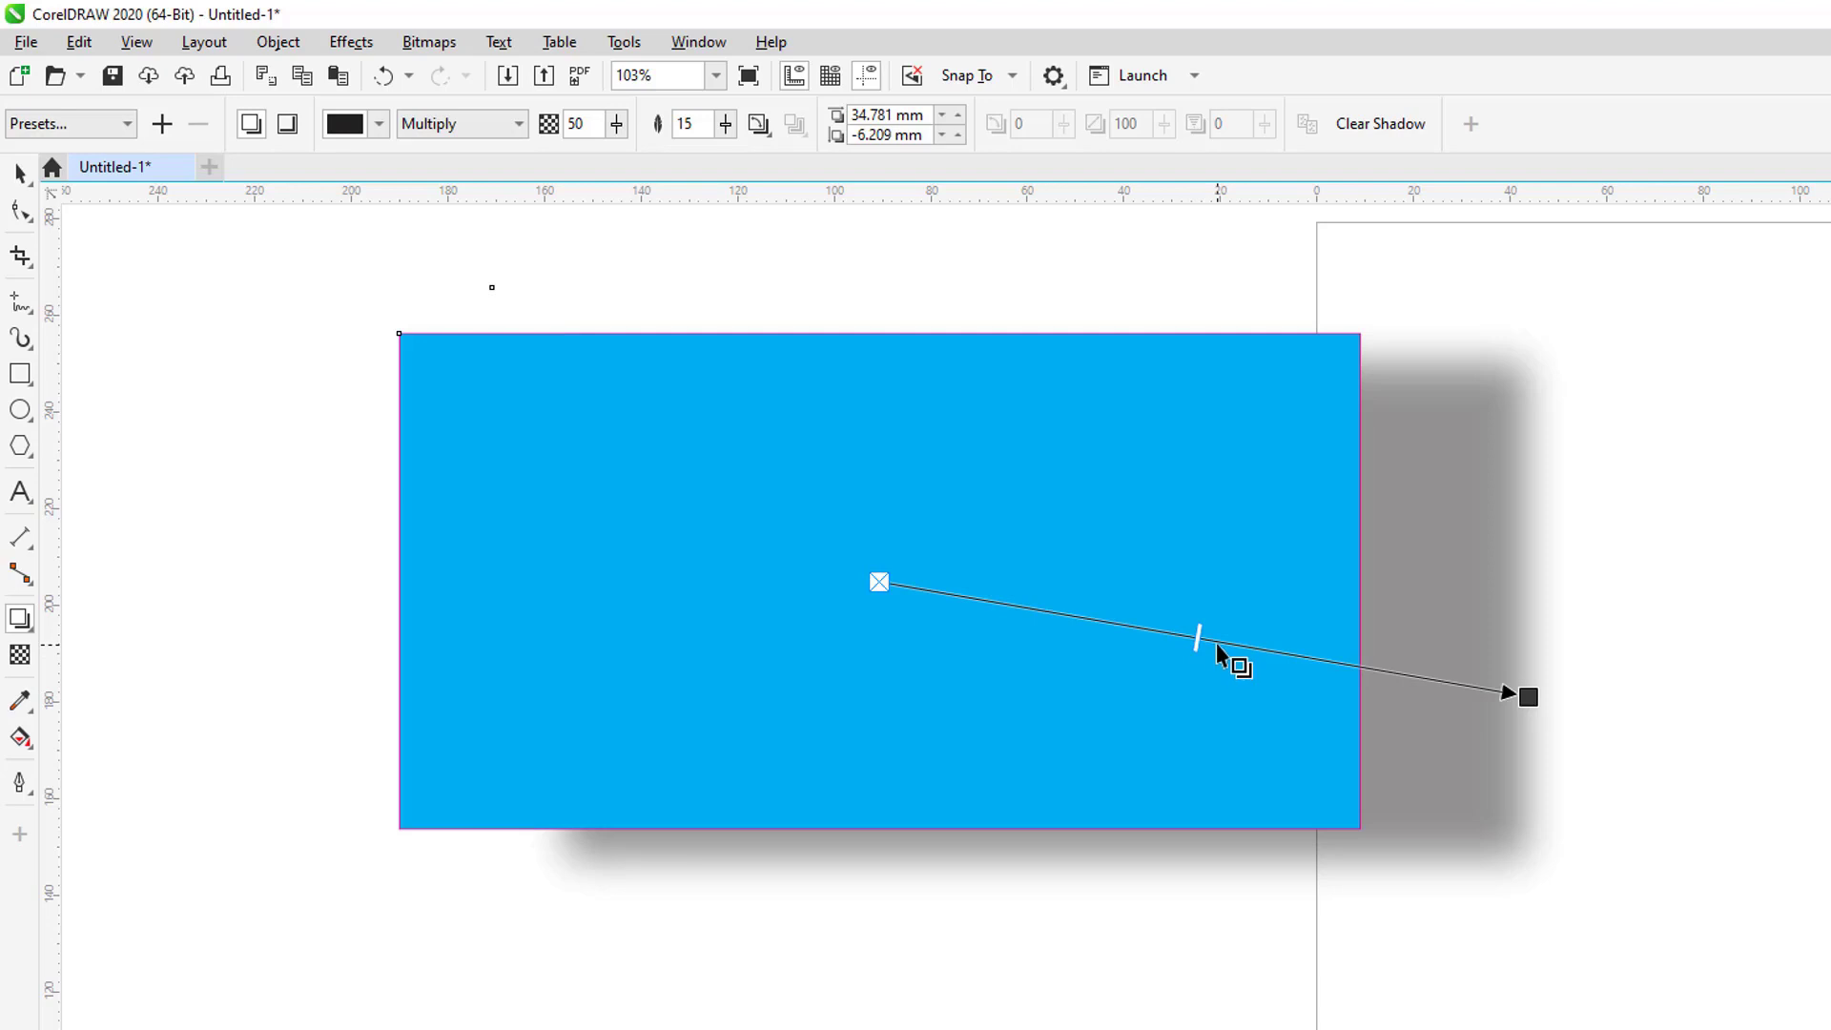
pyautogui.moveTo(1198, 638)
pyautogui.mouseDown()
pyautogui.moveTo(1422, 681)
pyautogui.moveTo(1007, 621)
pyautogui.moveTo(1176, 635)
pyautogui.mouseUp()
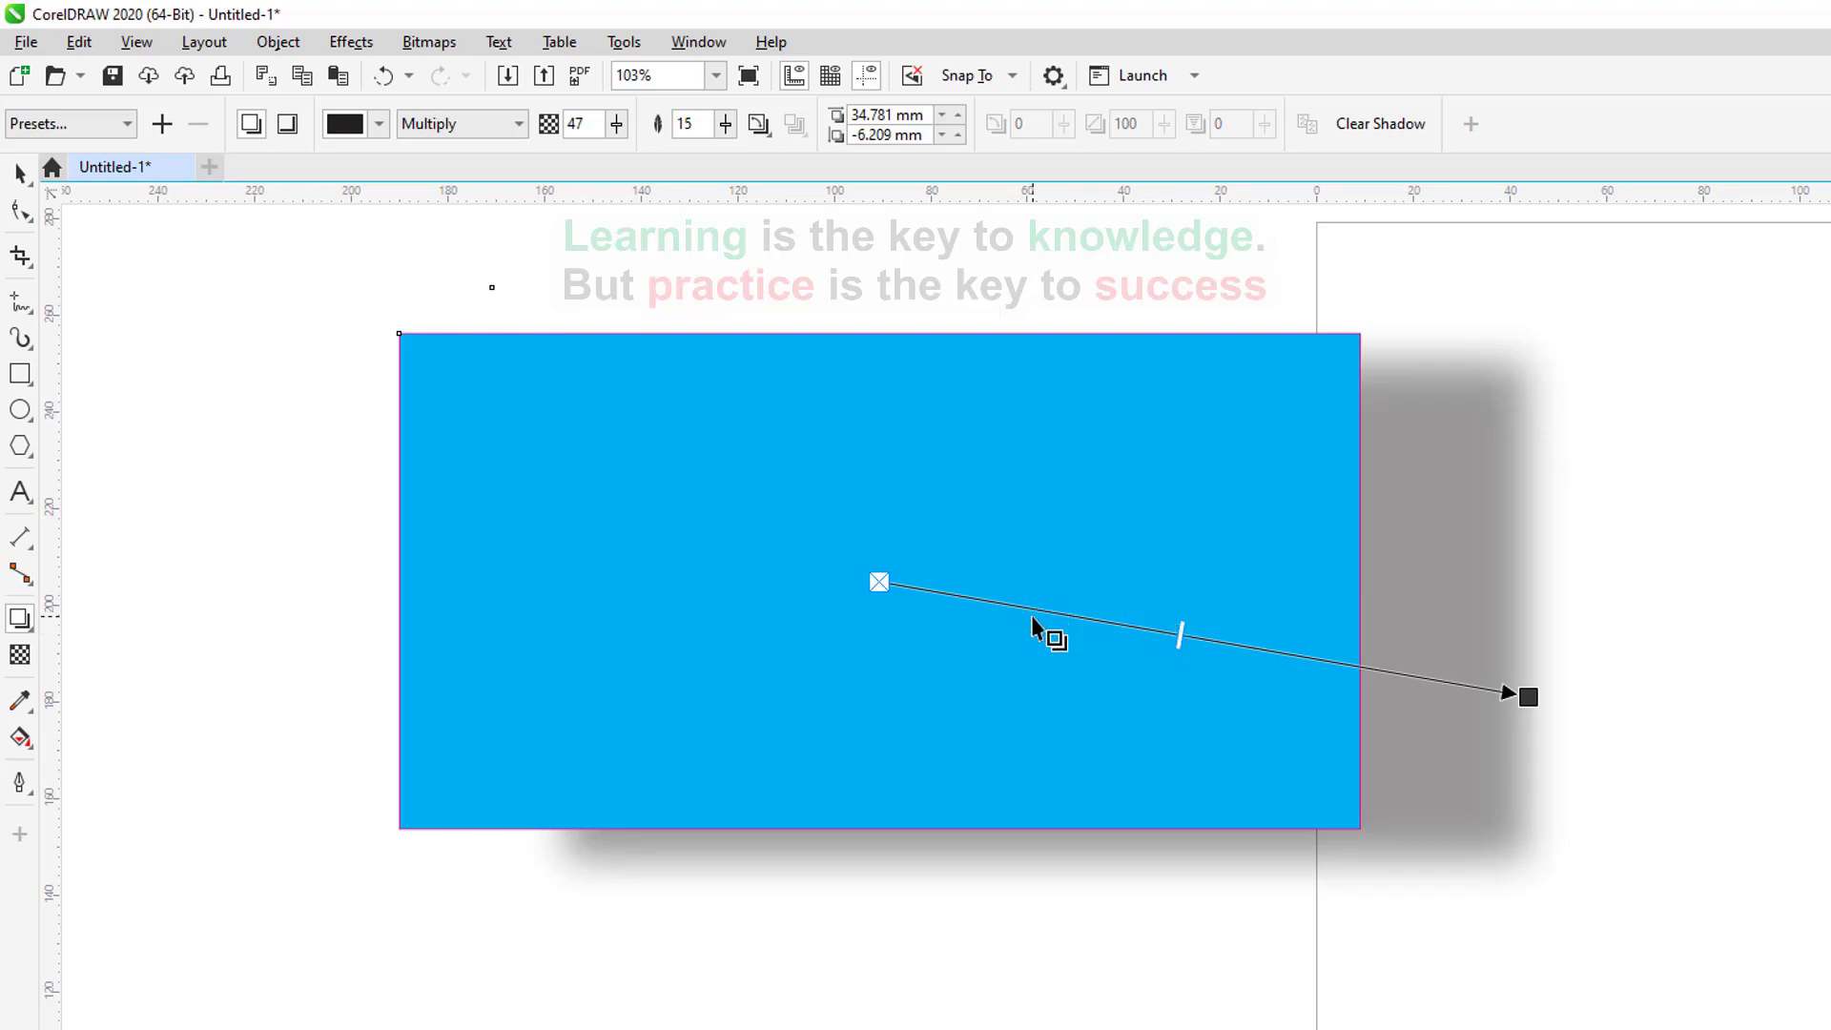
pyautogui.press('space')
pyautogui.click(275, 288)
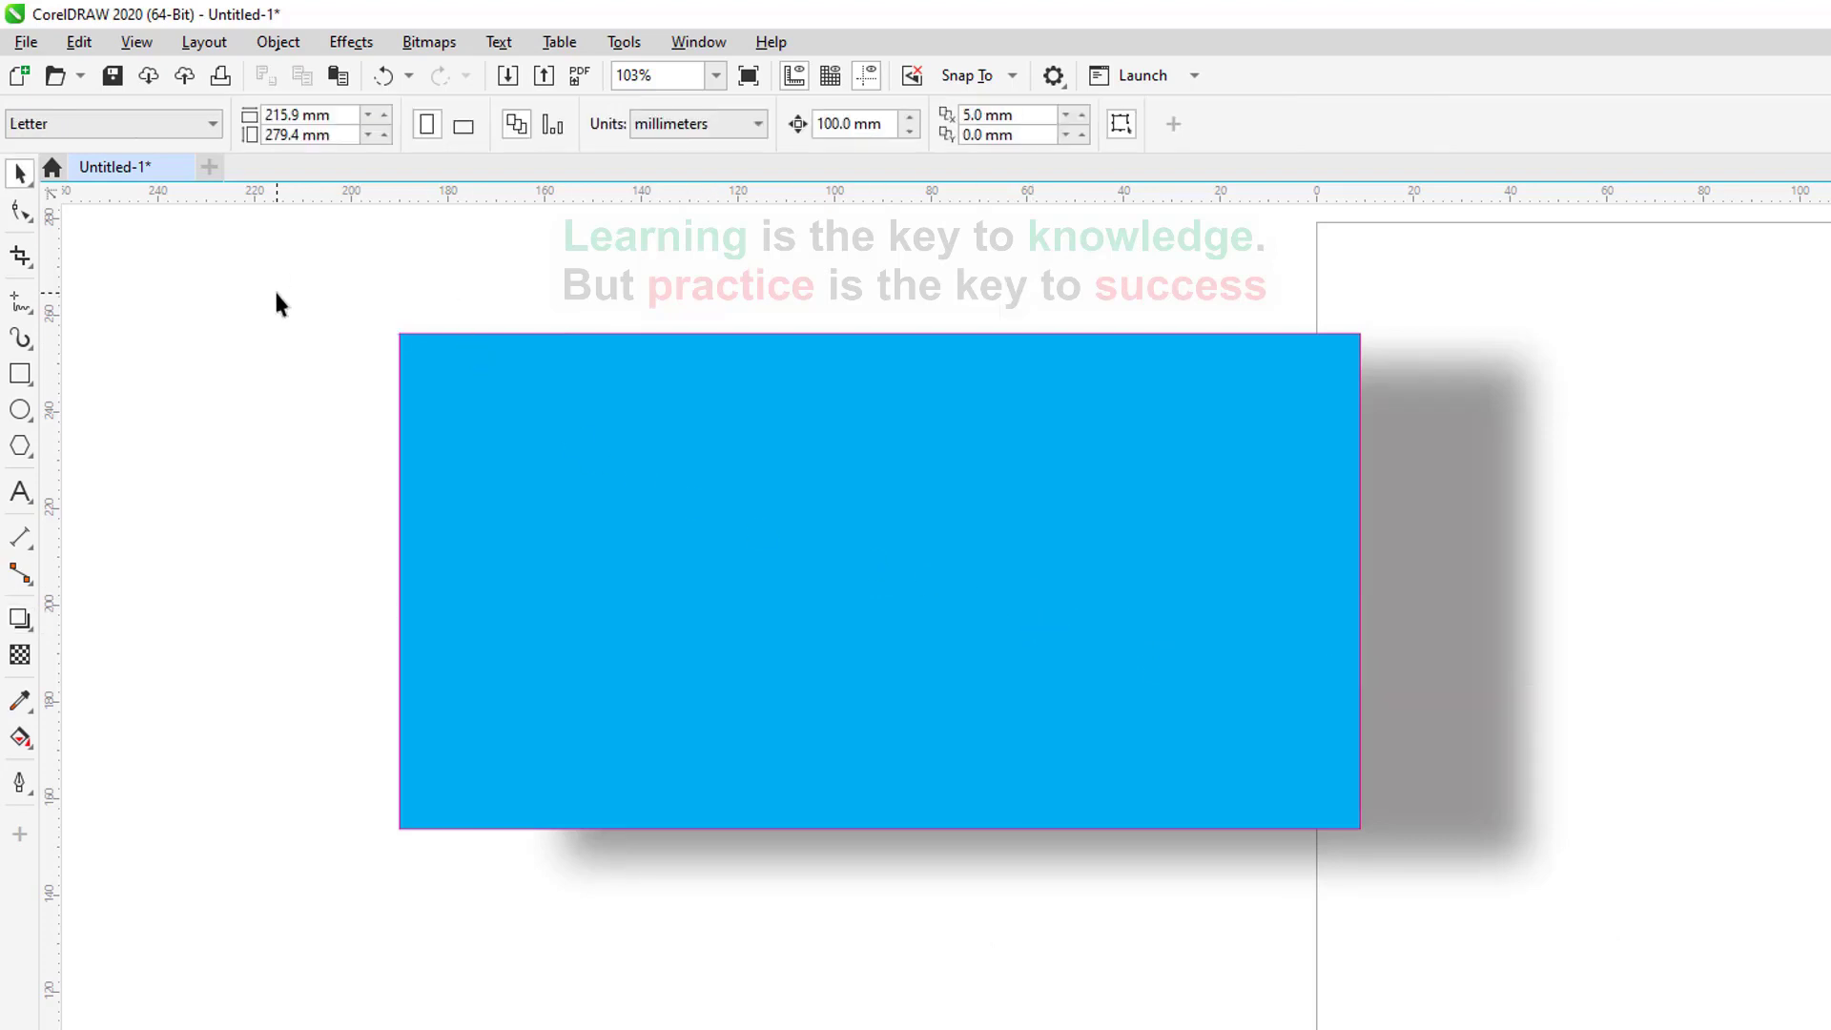
# Alternate between selecting the shadowed group and the blue rectangle alone to compare their available properties.
pyautogui.click(683, 347)
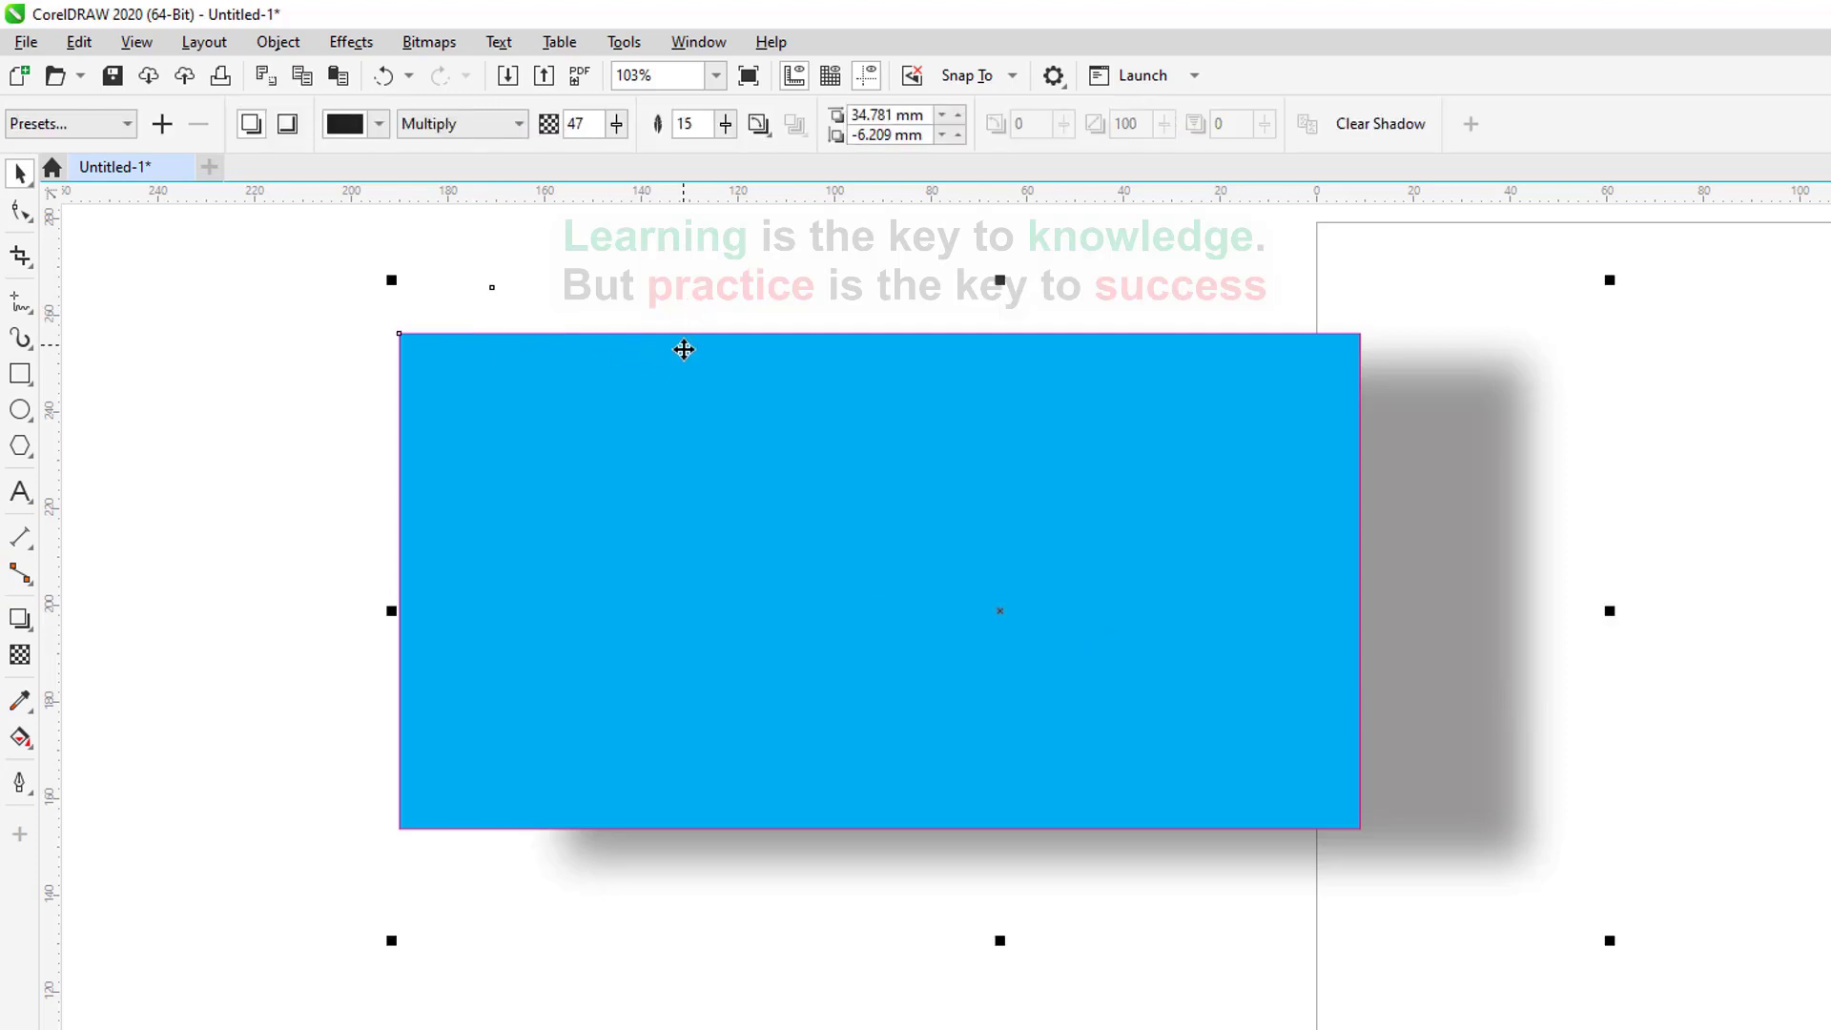
pyautogui.click(683, 348)
pyautogui.click(375, 376)
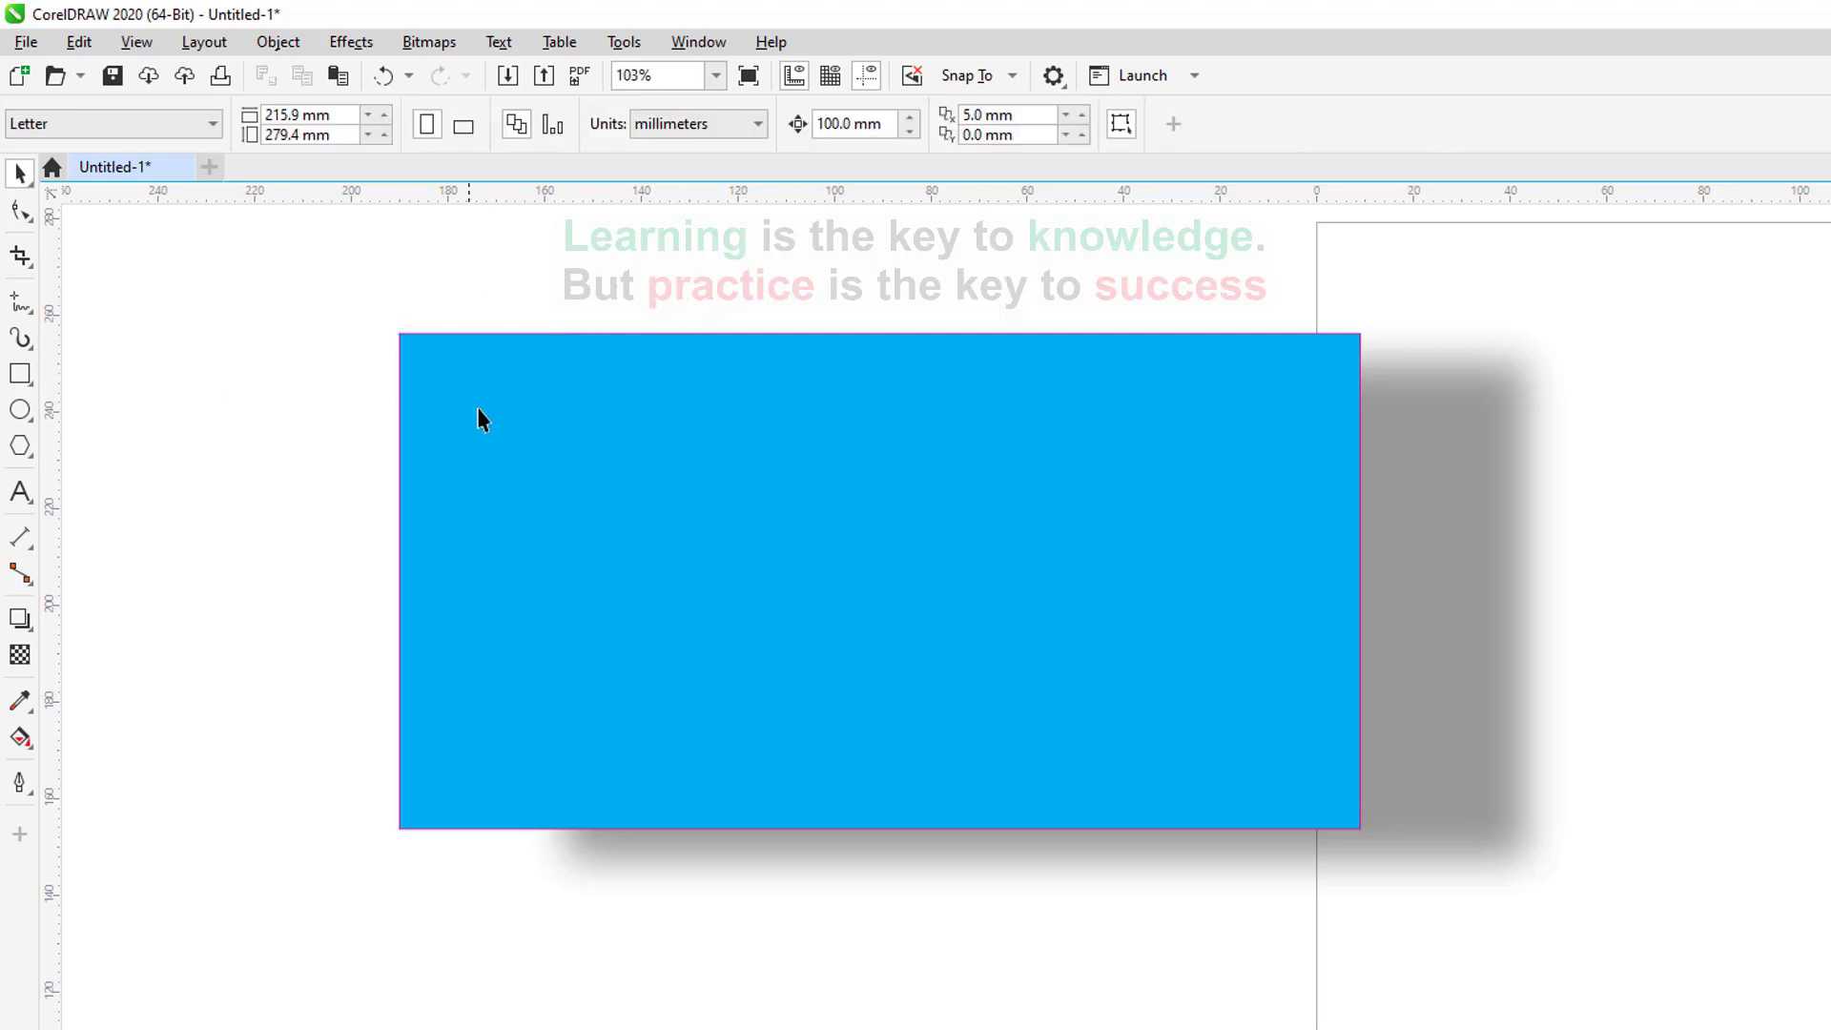
pyautogui.click(479, 361)
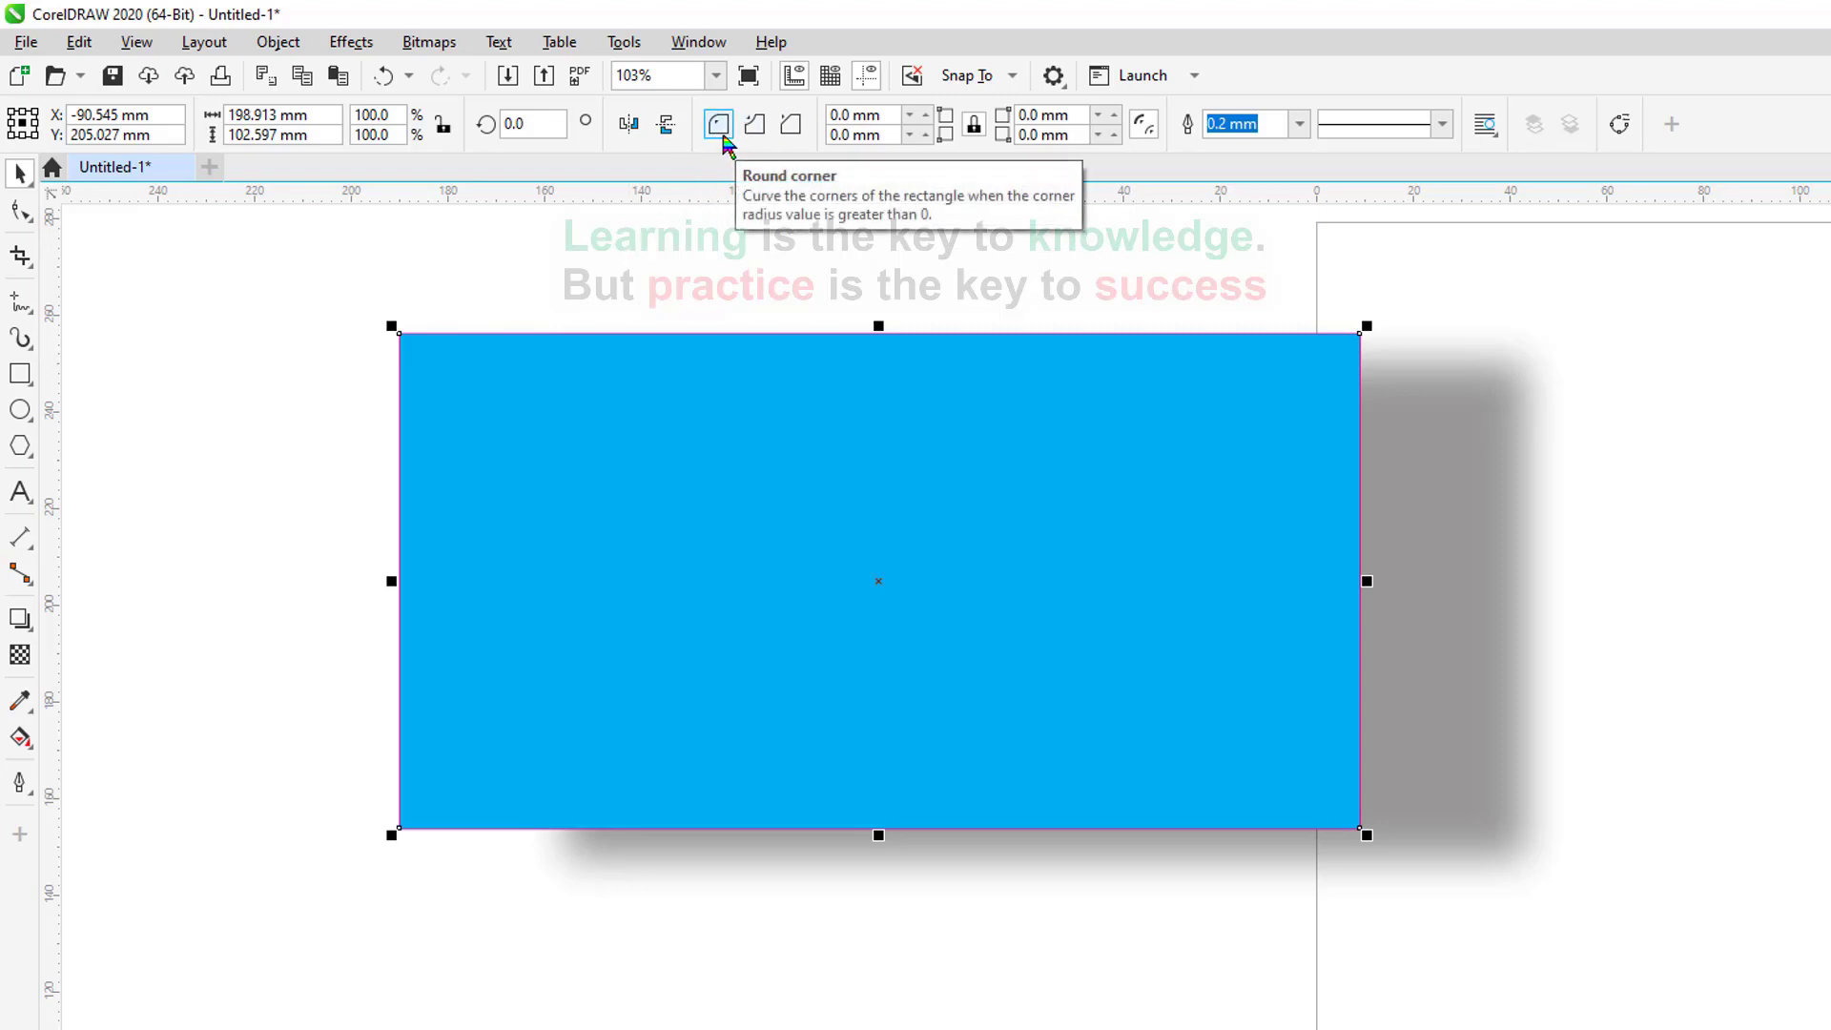
pyautogui.click(525, 275)
pyautogui.click(538, 356)
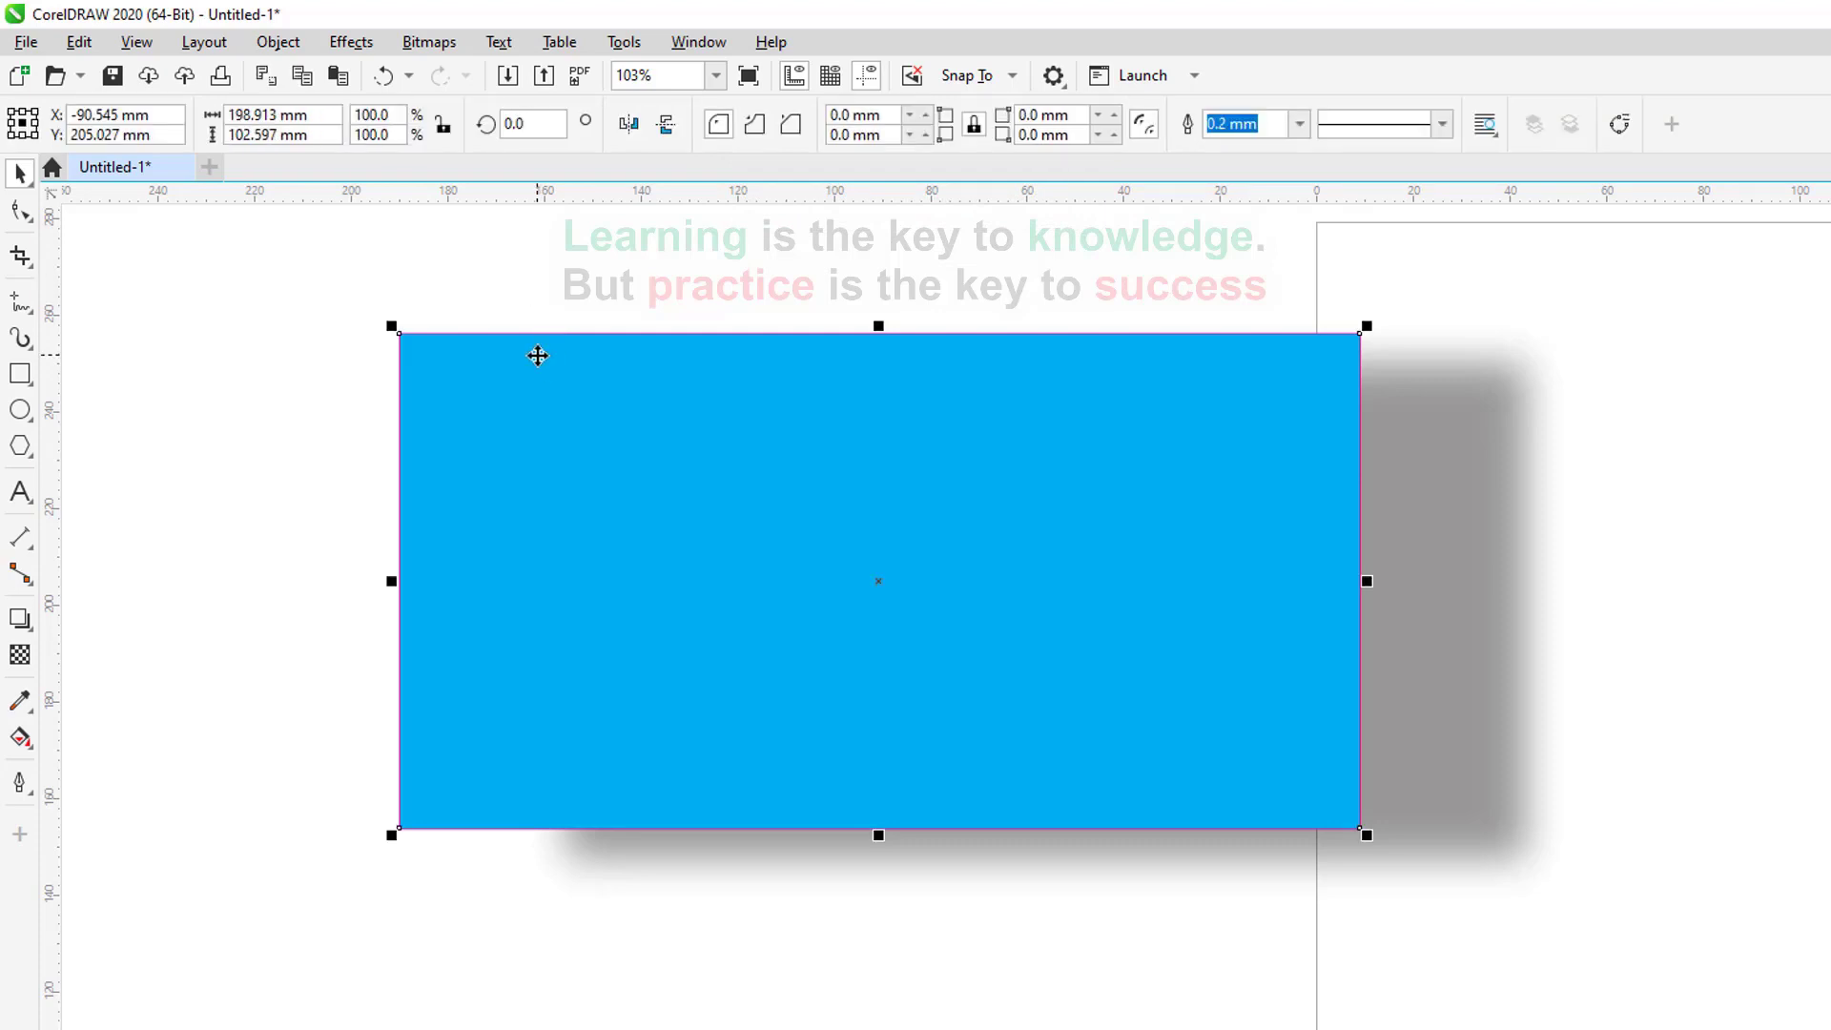
pyautogui.click(646, 253)
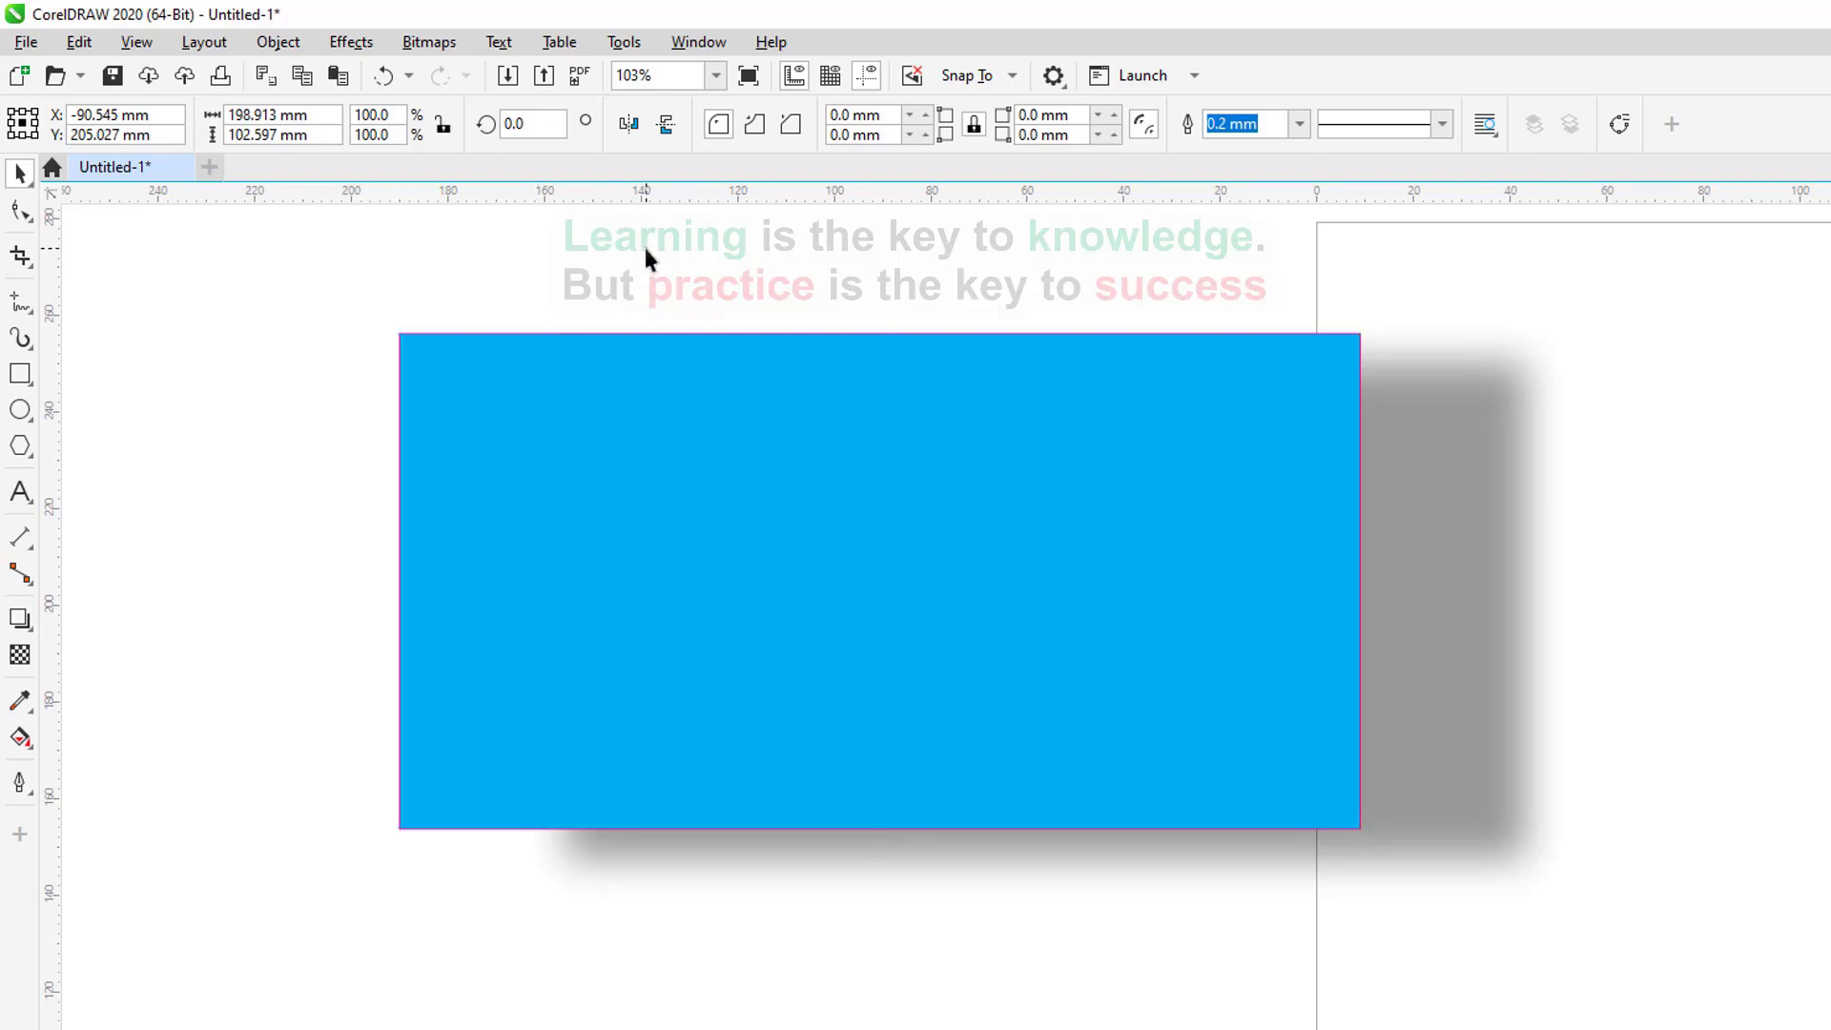
# Try converting the rectangle's drop shadow to an inner shadow and undo the change.
pyautogui.click(1468, 552)
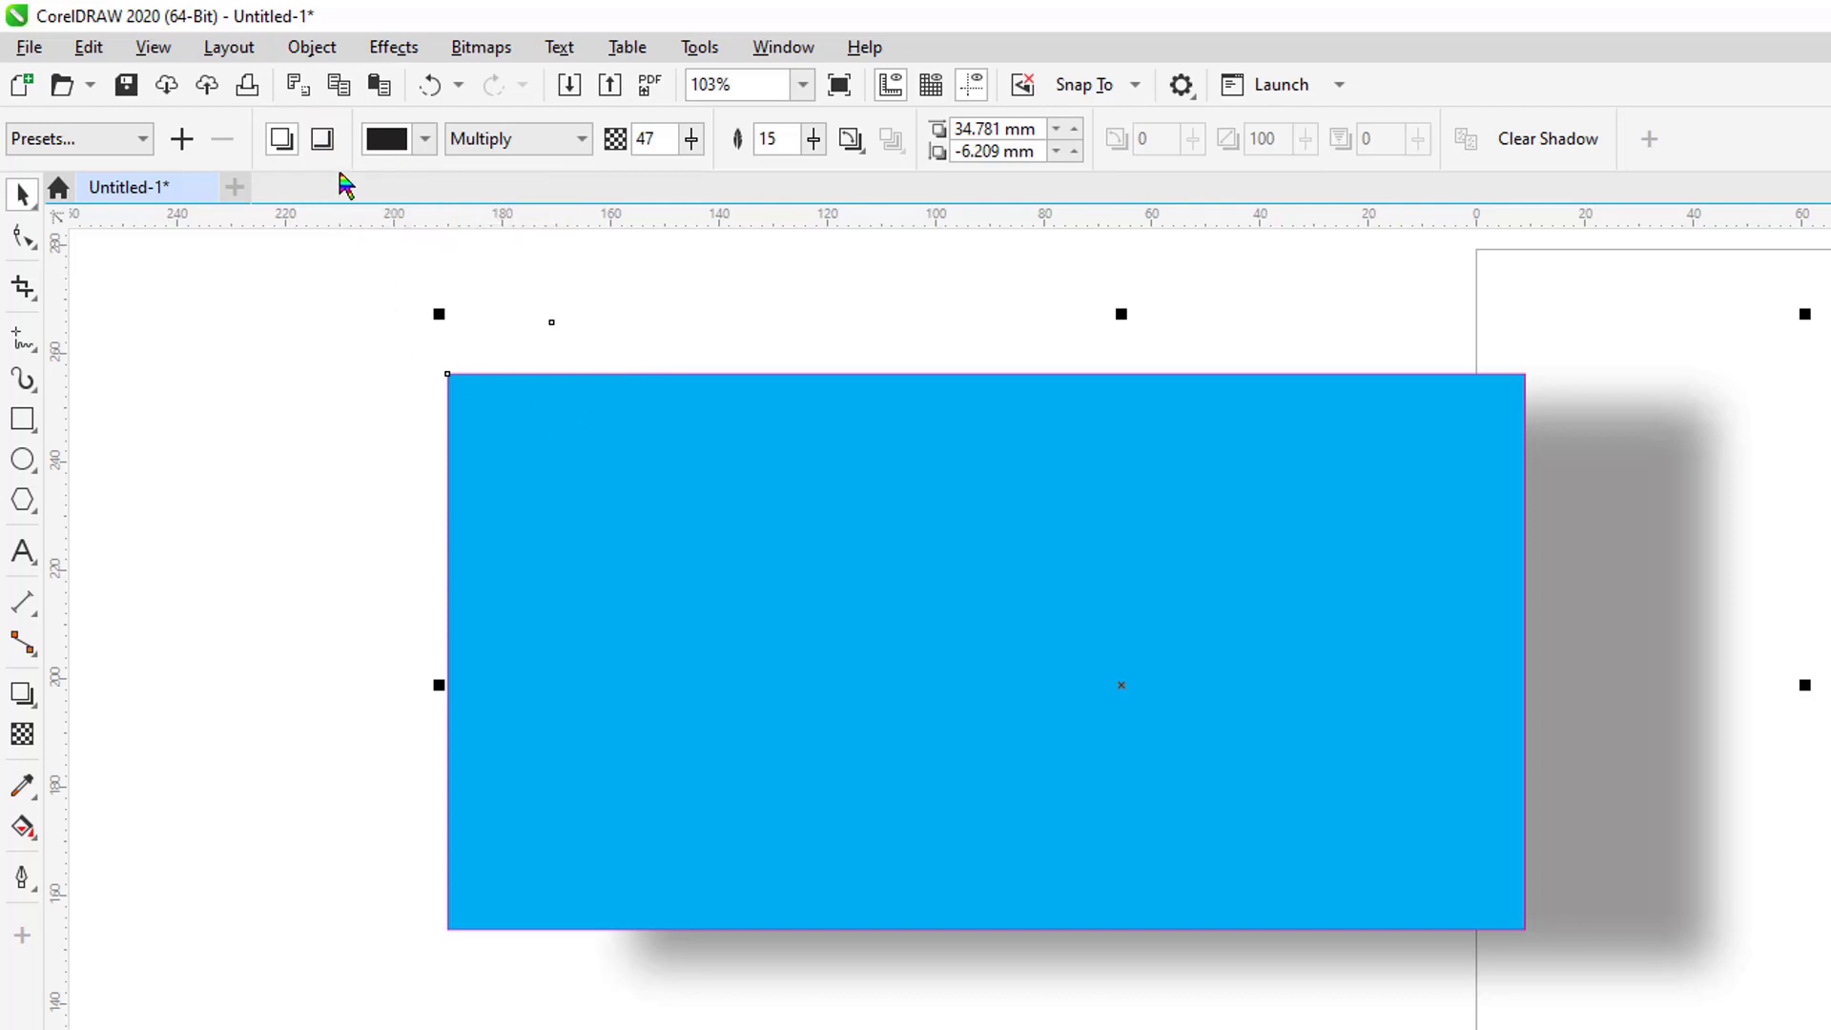
pyautogui.click(324, 141)
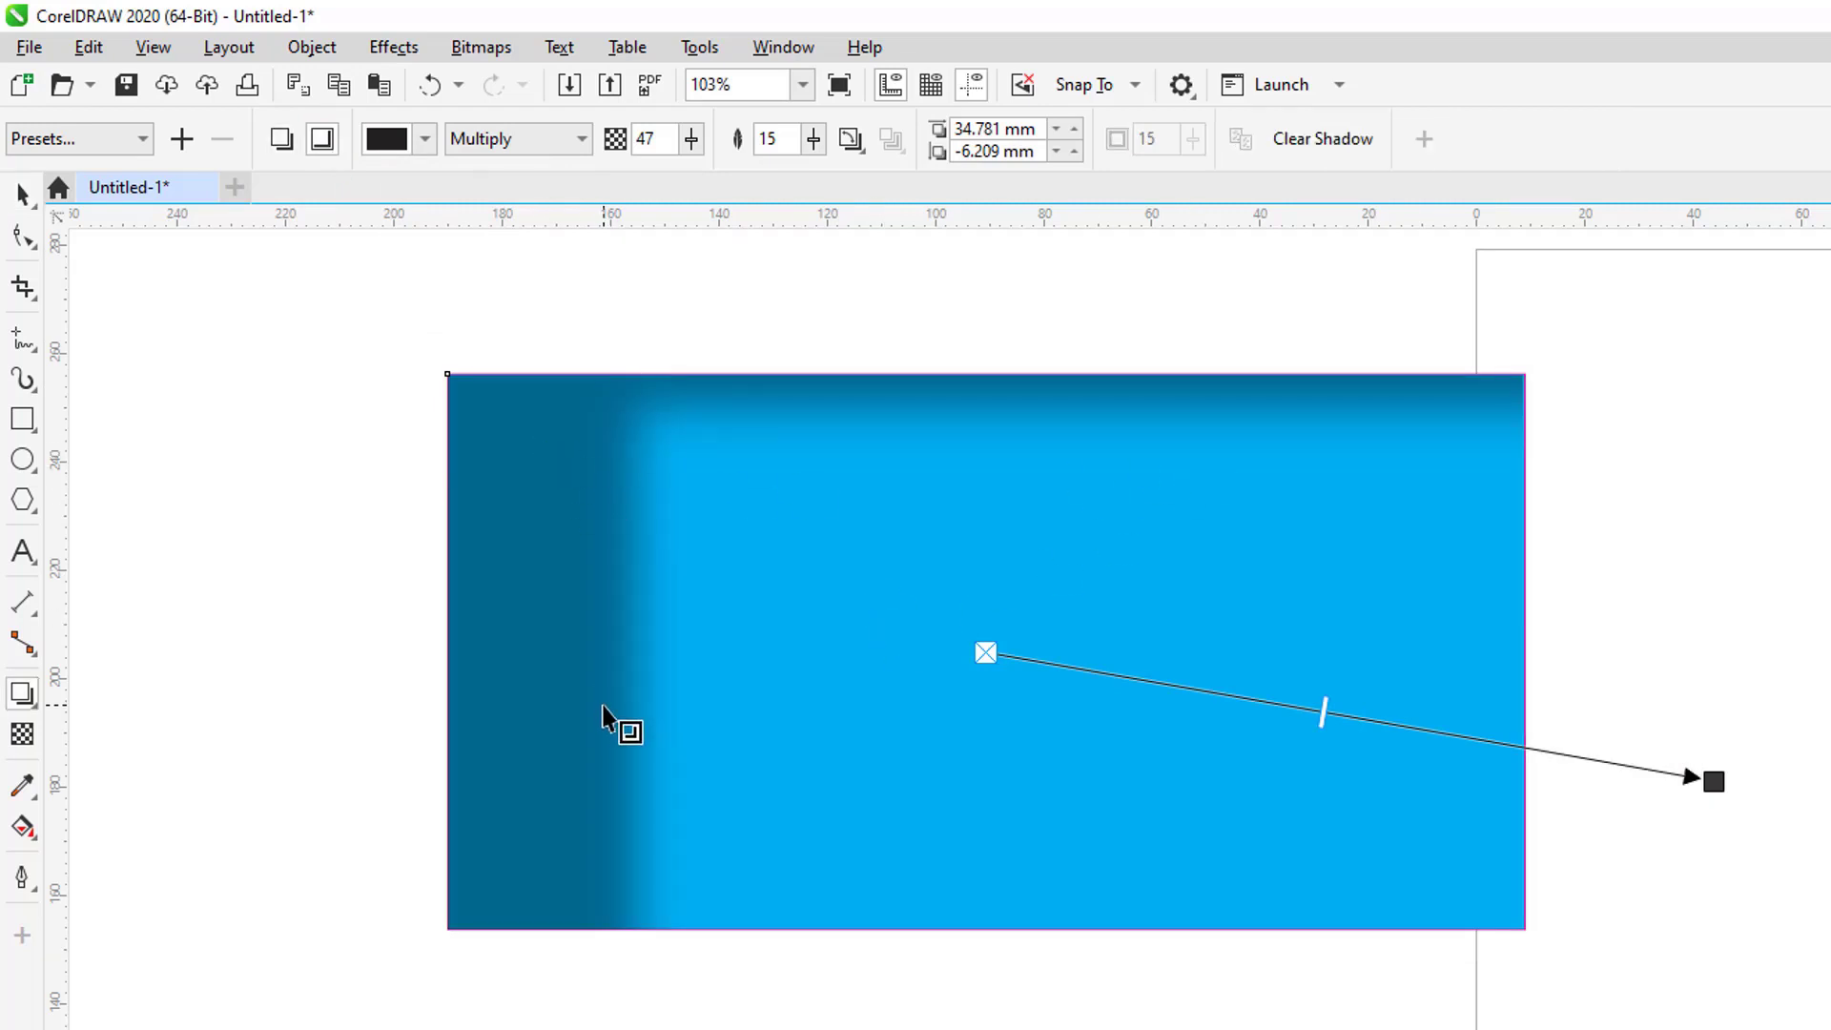
pyautogui.hotkey('ctrl', 'z')
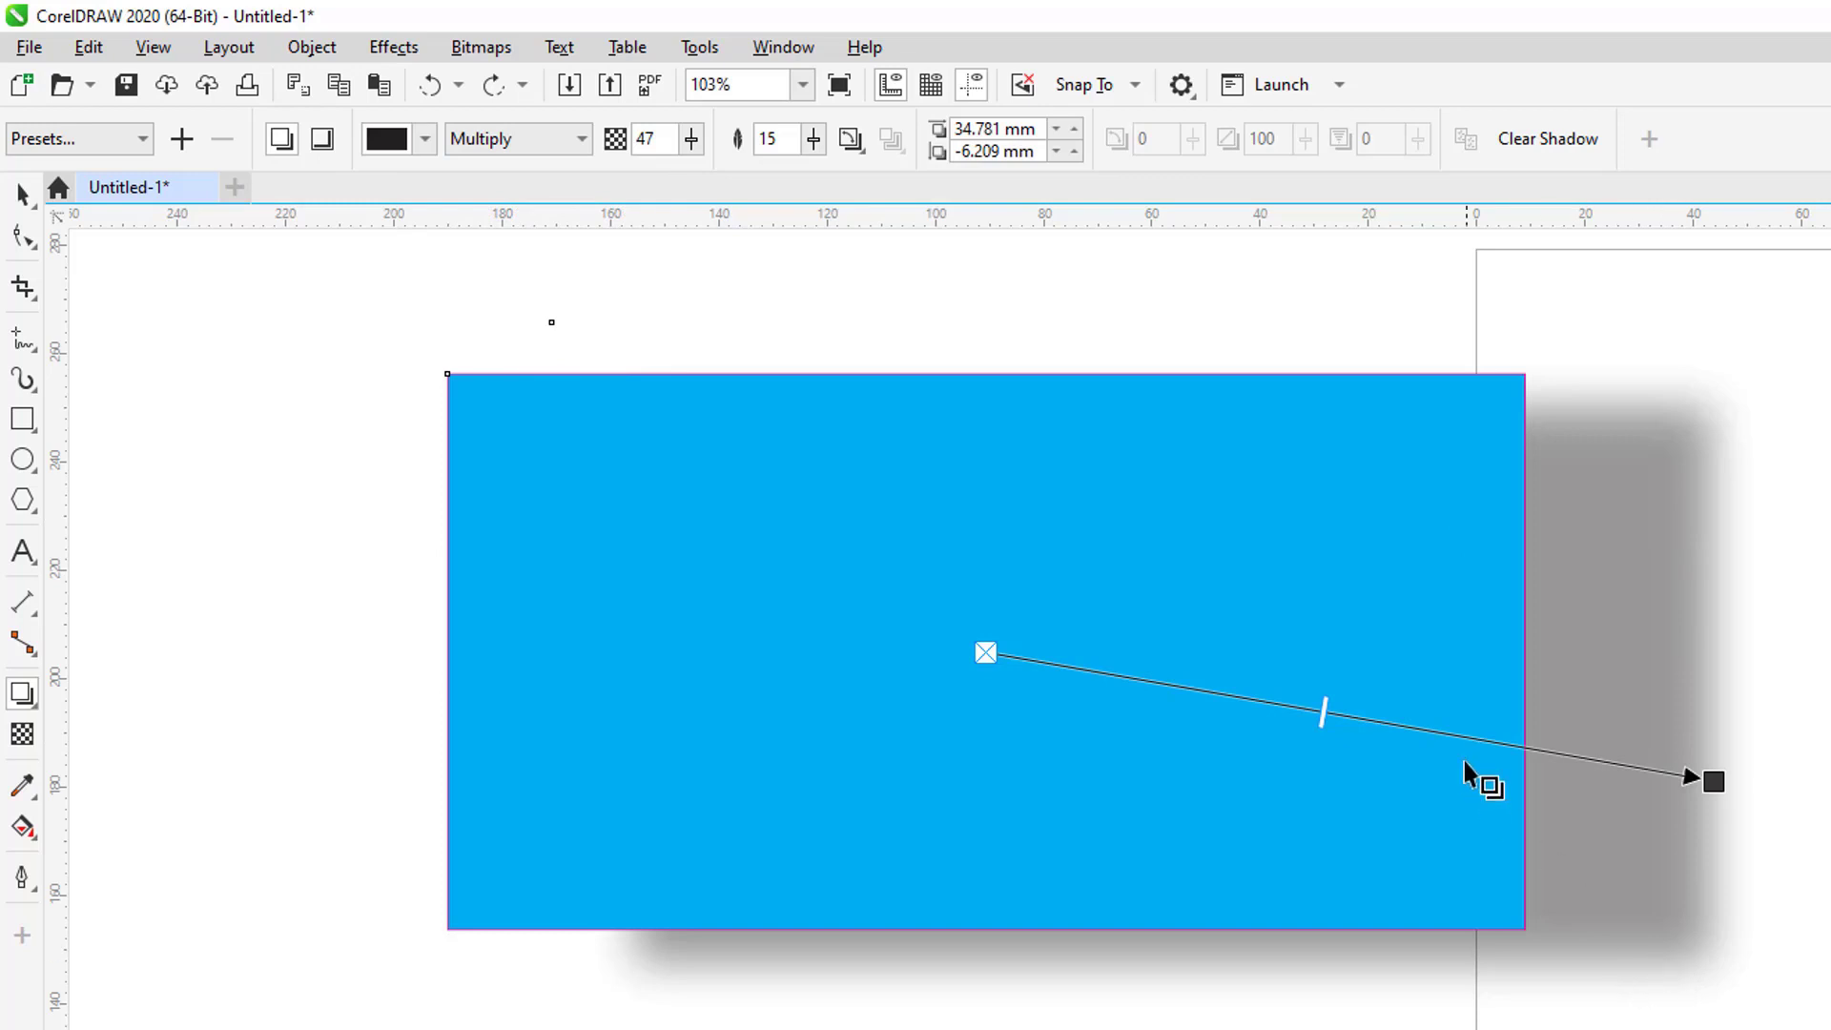
# Recolour the drop shadow orange from the CMYK Palette and view the available merge modes.
pyautogui.click(425, 142)
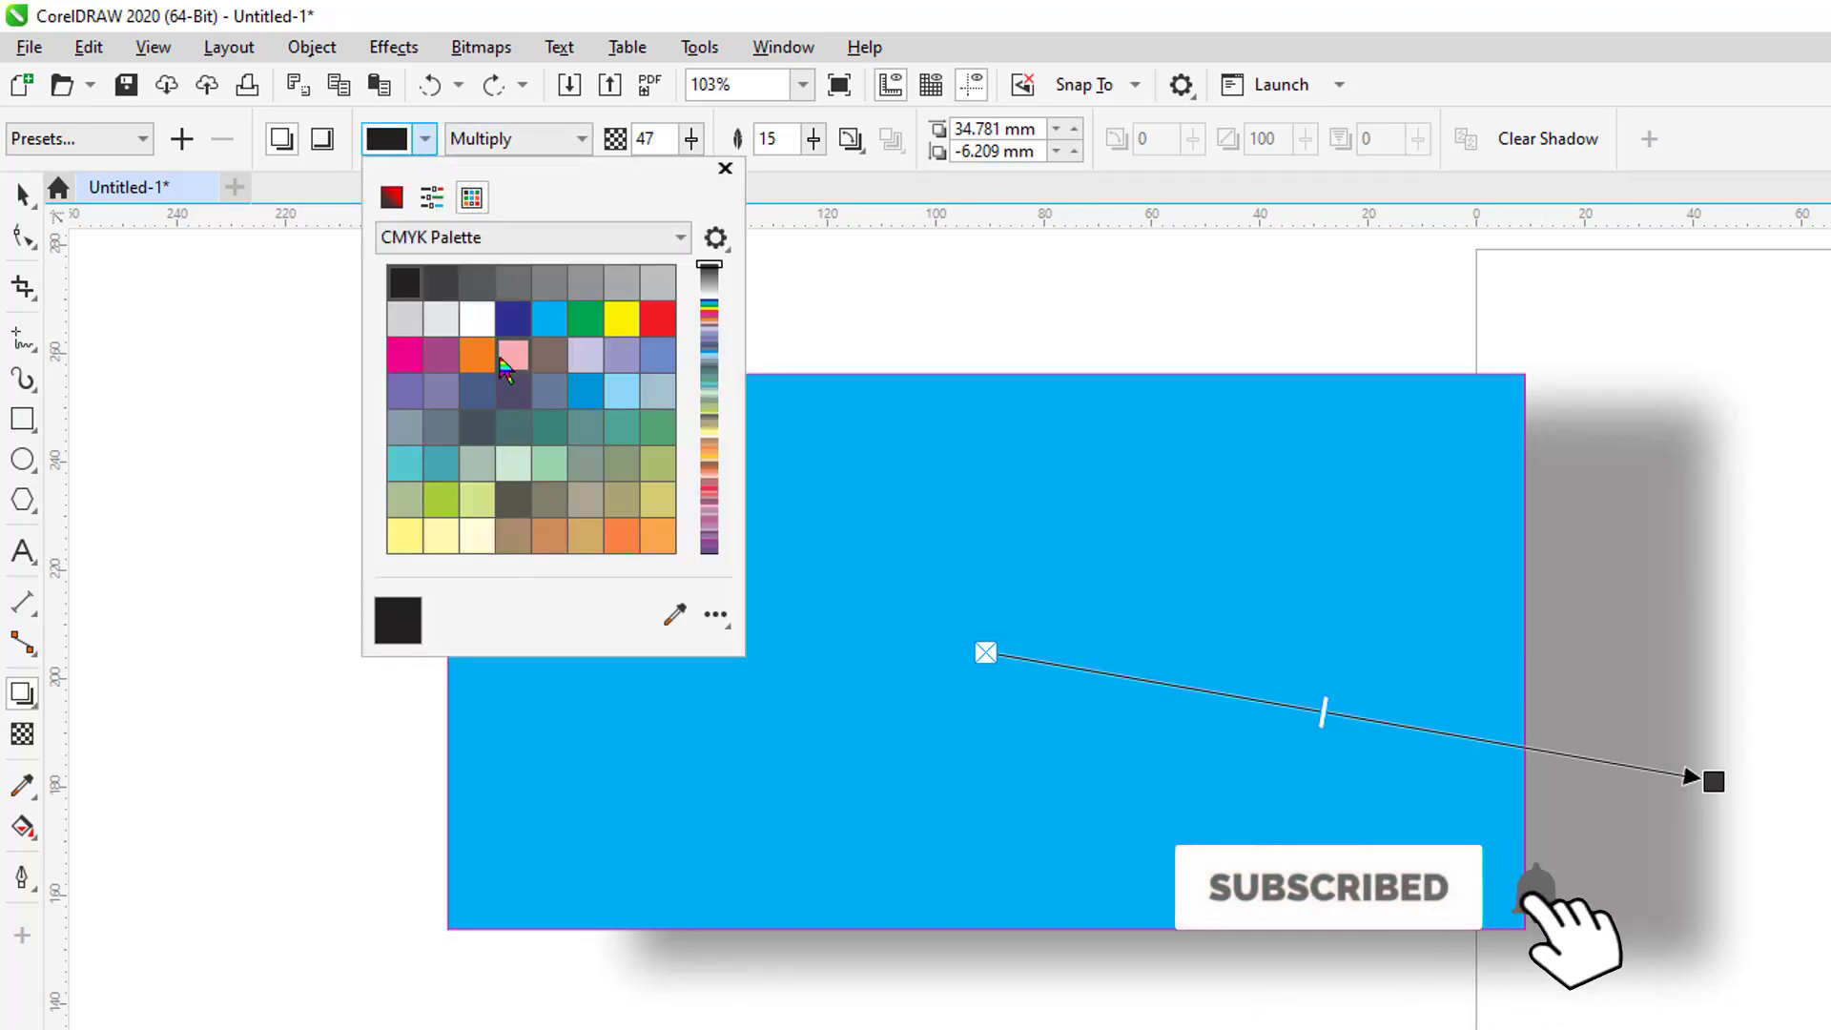
pyautogui.click(484, 359)
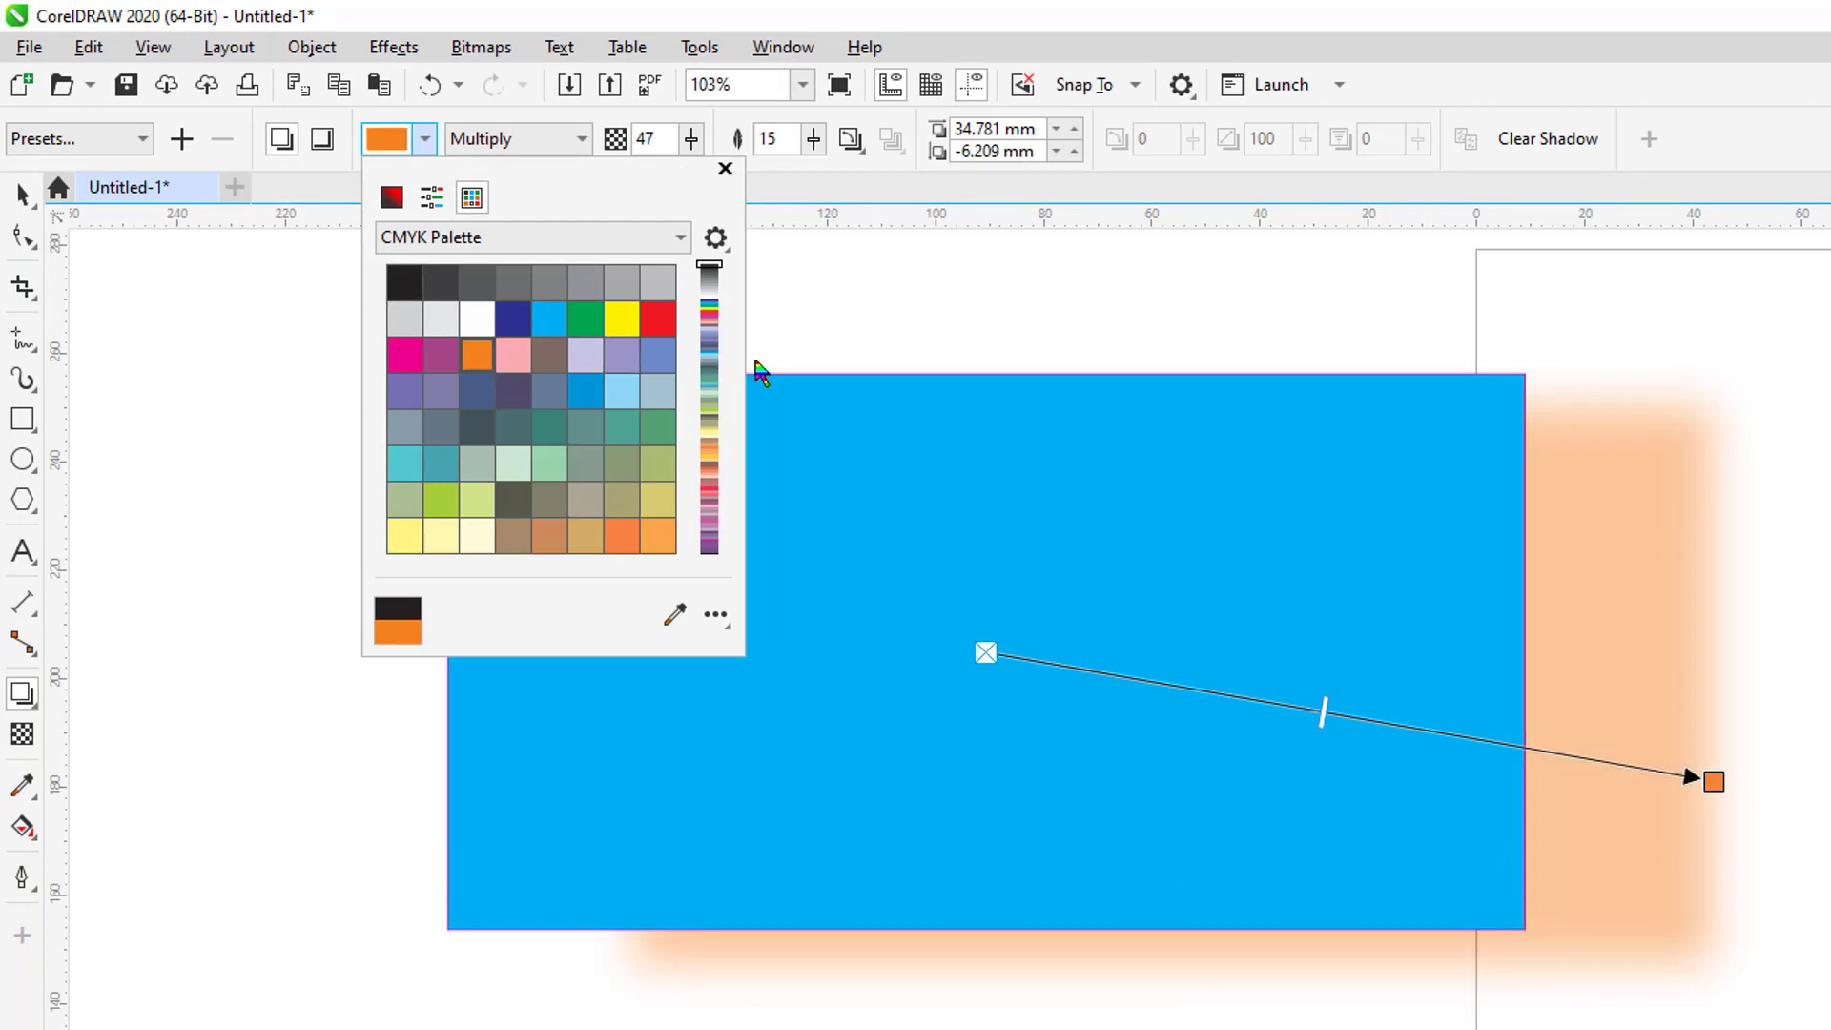
pyautogui.click(809, 278)
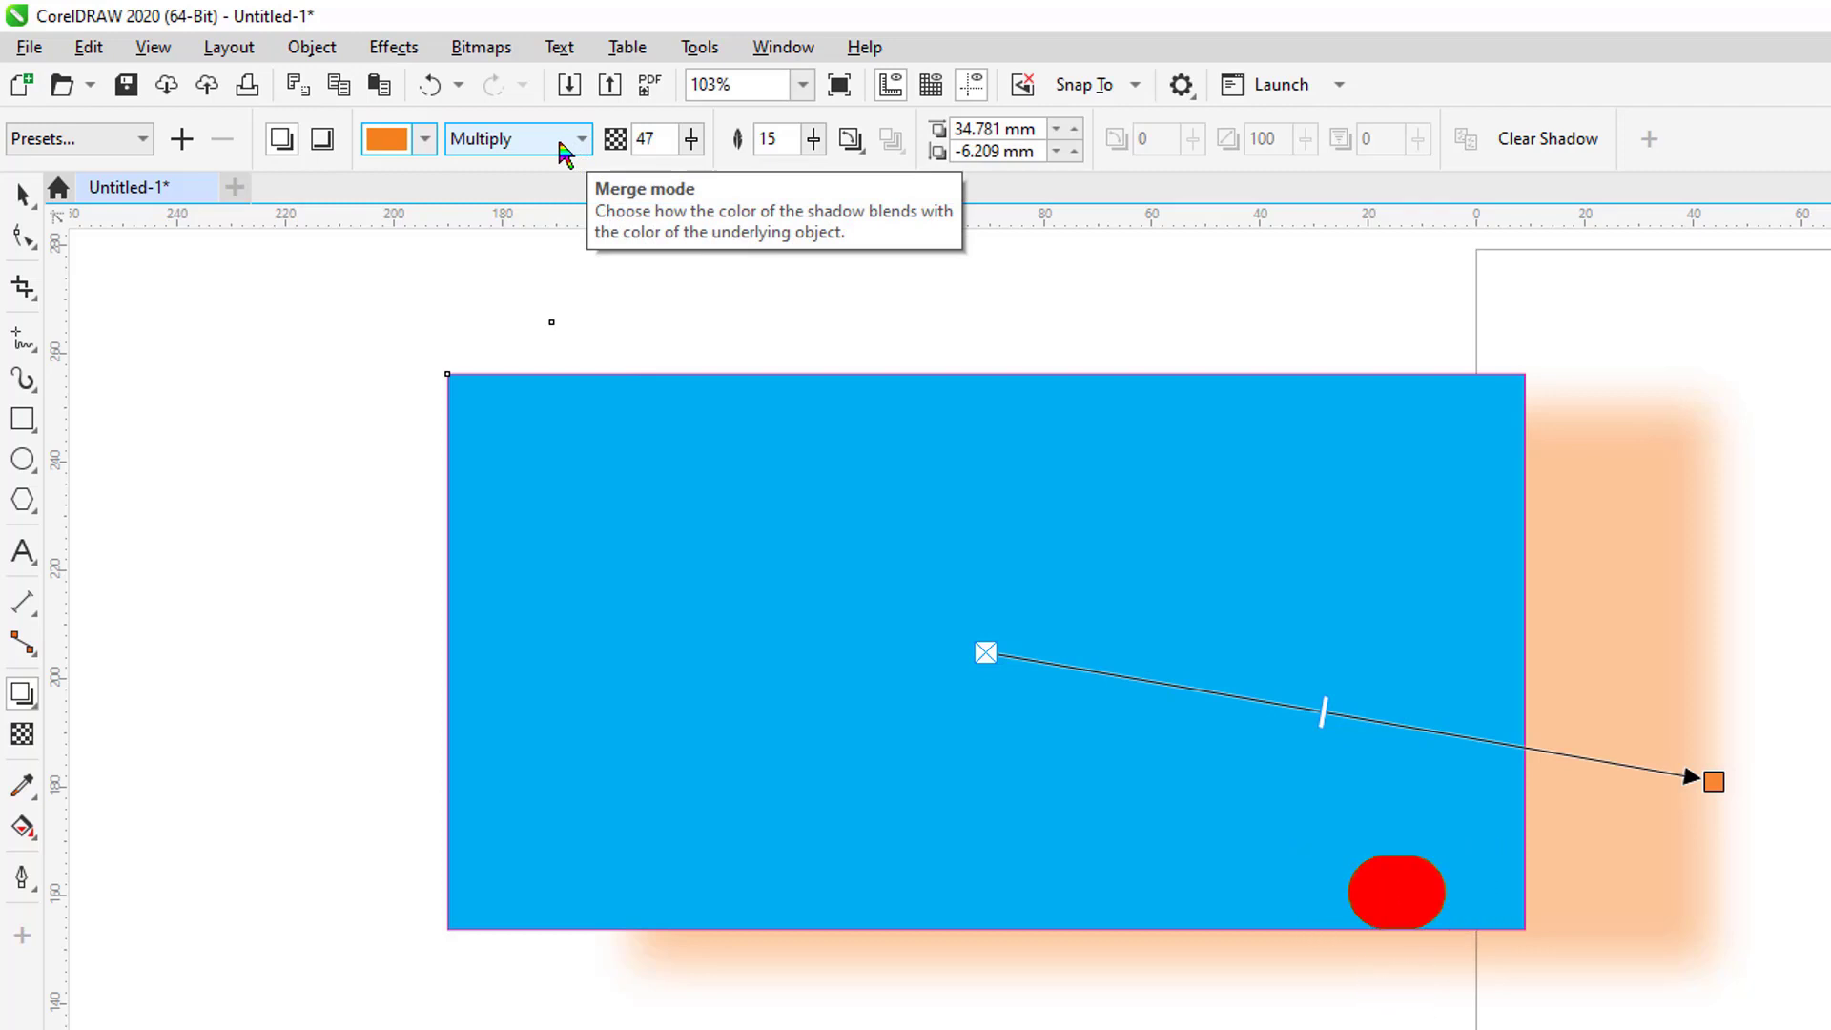
pyautogui.click(567, 144)
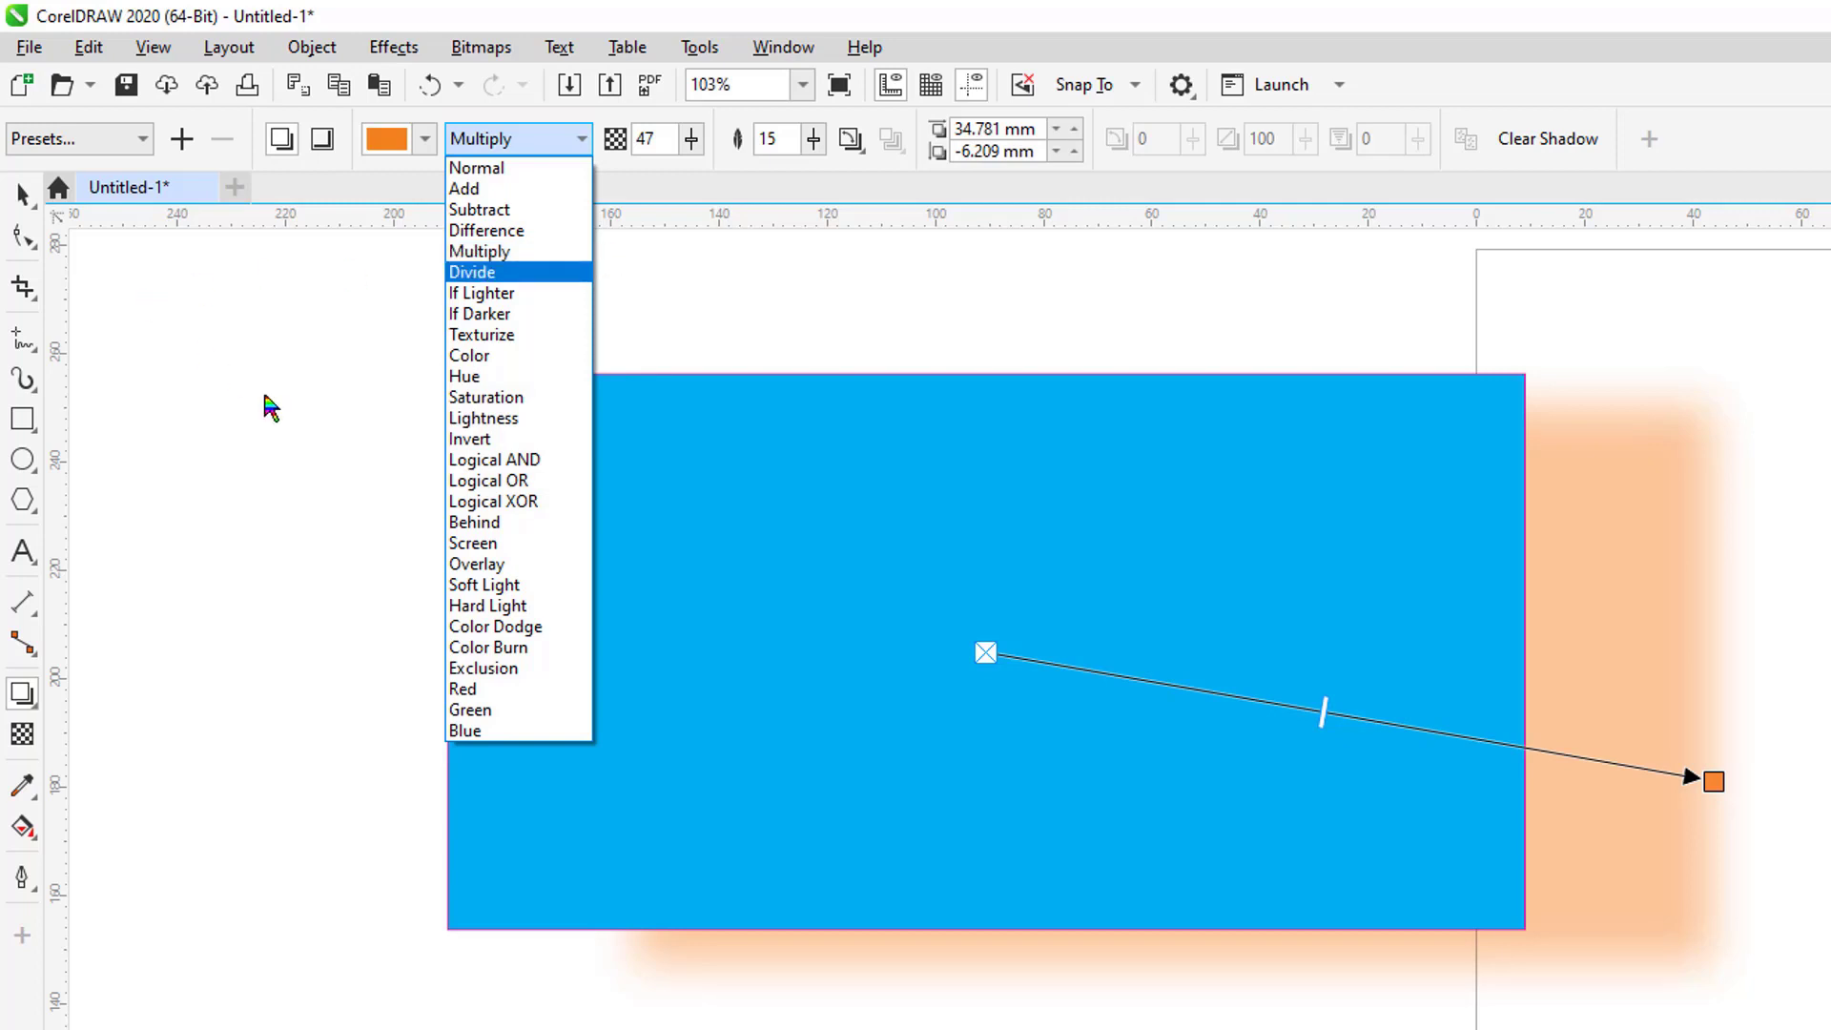
pyautogui.click(277, 423)
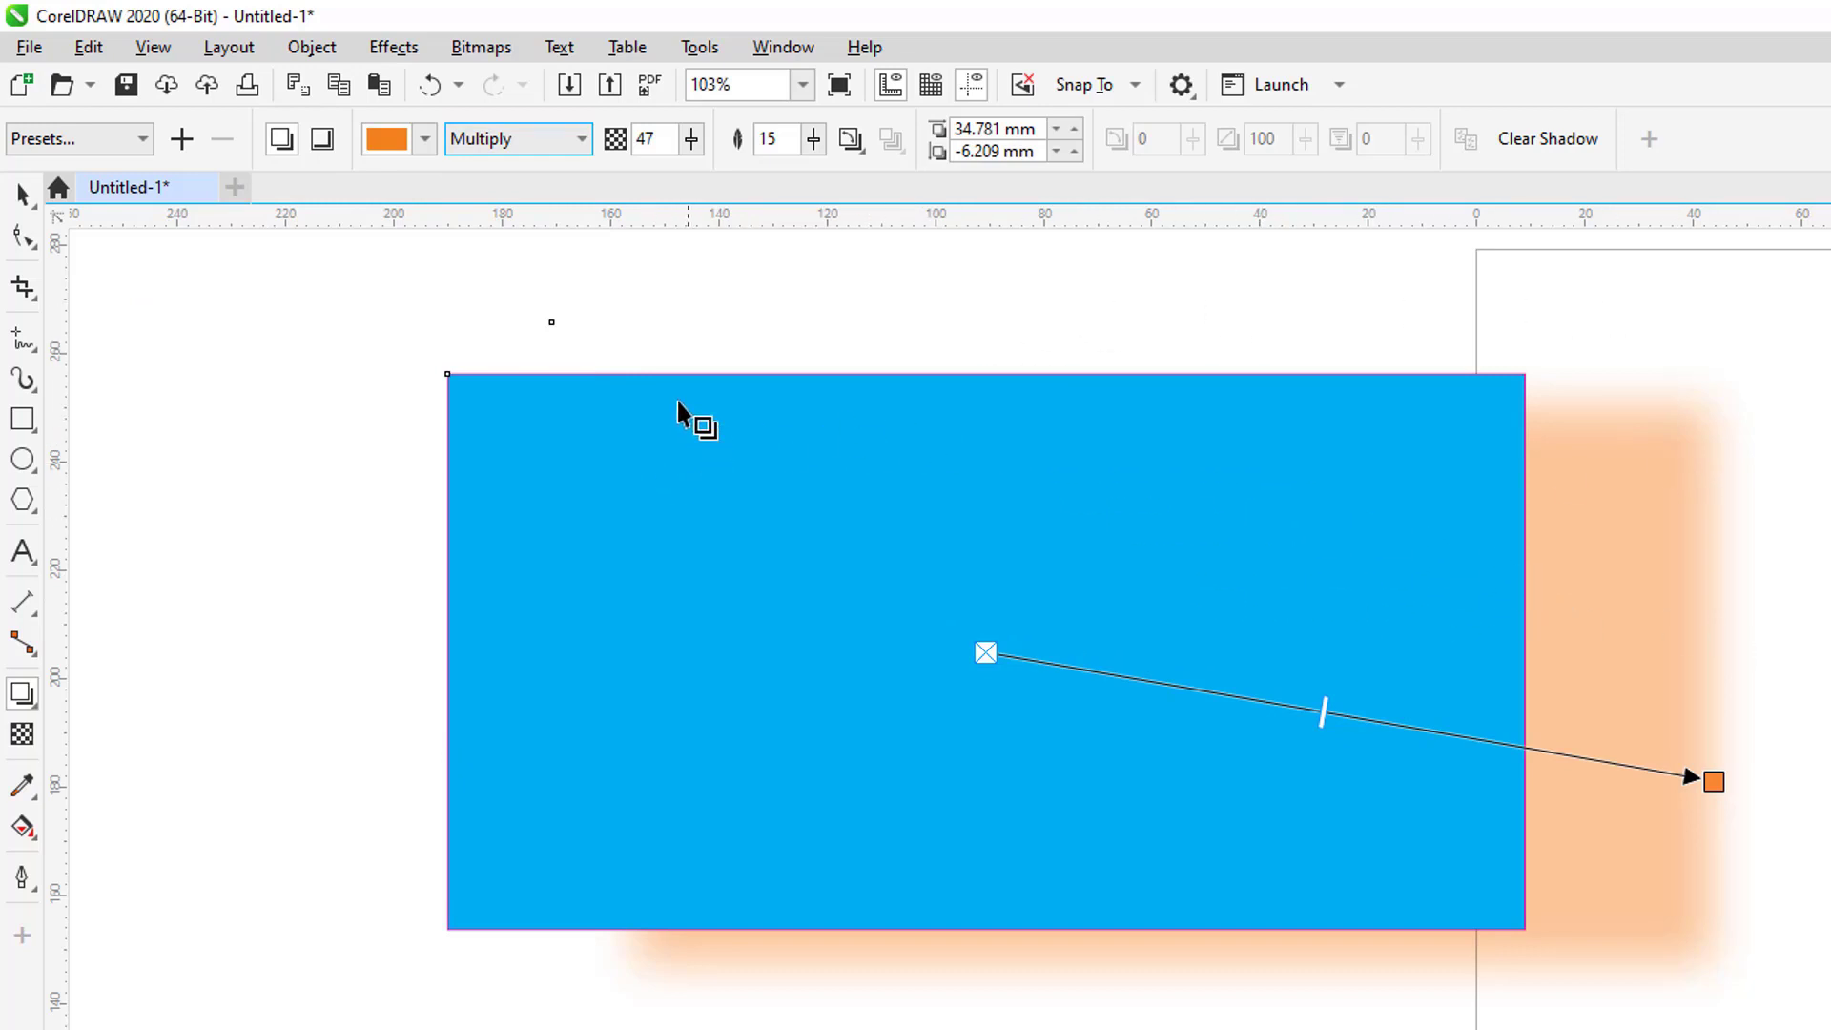
# Draw a second rectangle about 238 mm by 154 mm over the shadow area and fill it red.
pyautogui.click(22, 418)
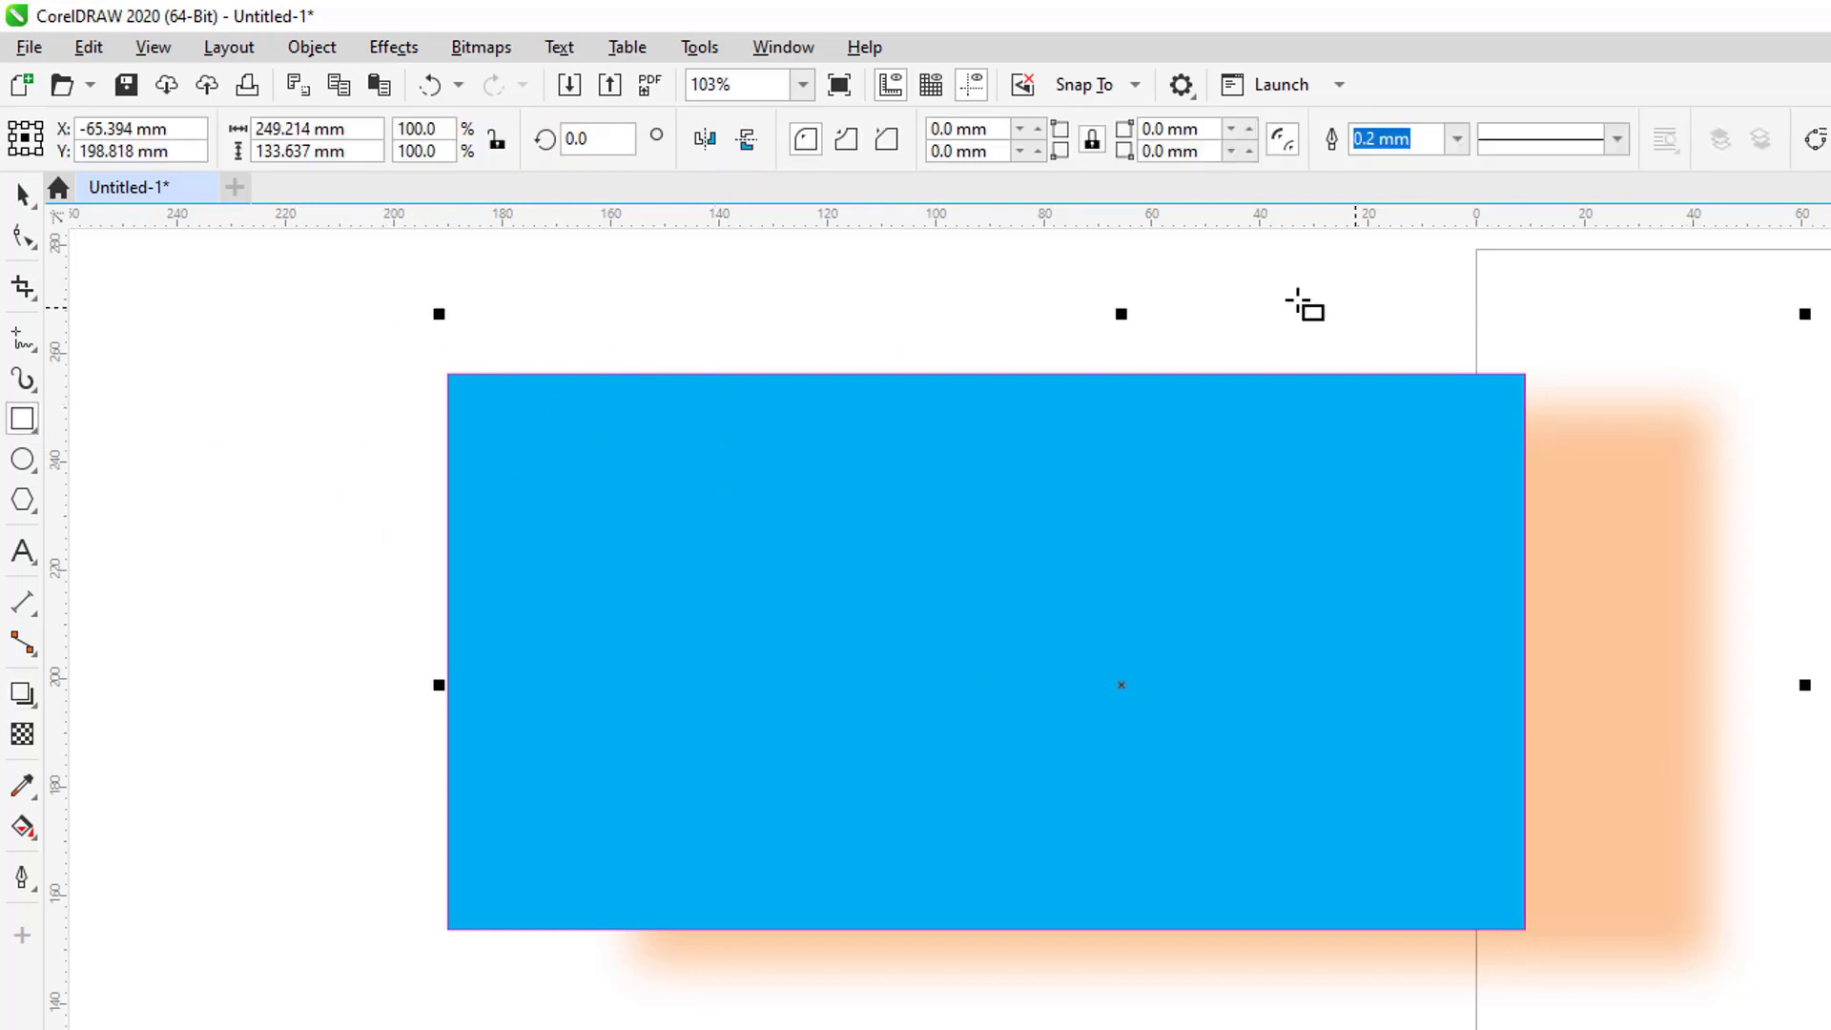
pyautogui.moveTo(851, 253); pyautogui.dragTo(1830, 1029)
pyautogui.press('space')
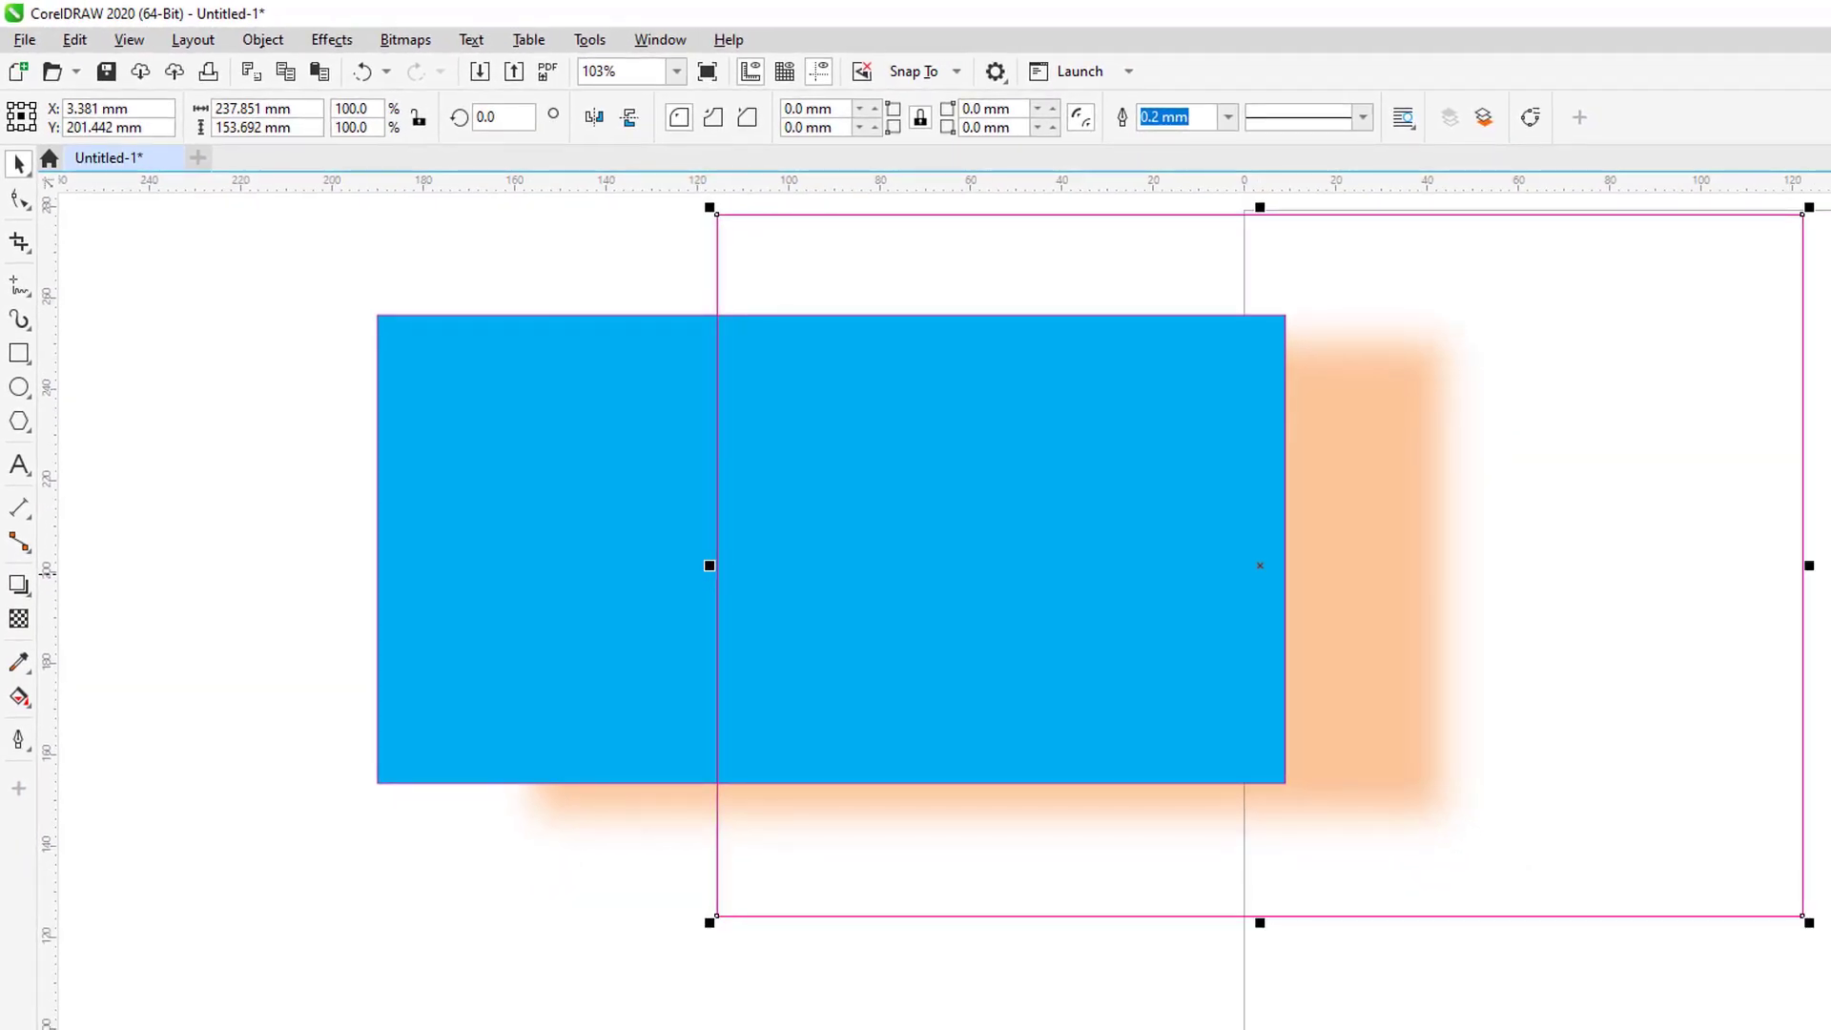
pyautogui.click(1830, 574)
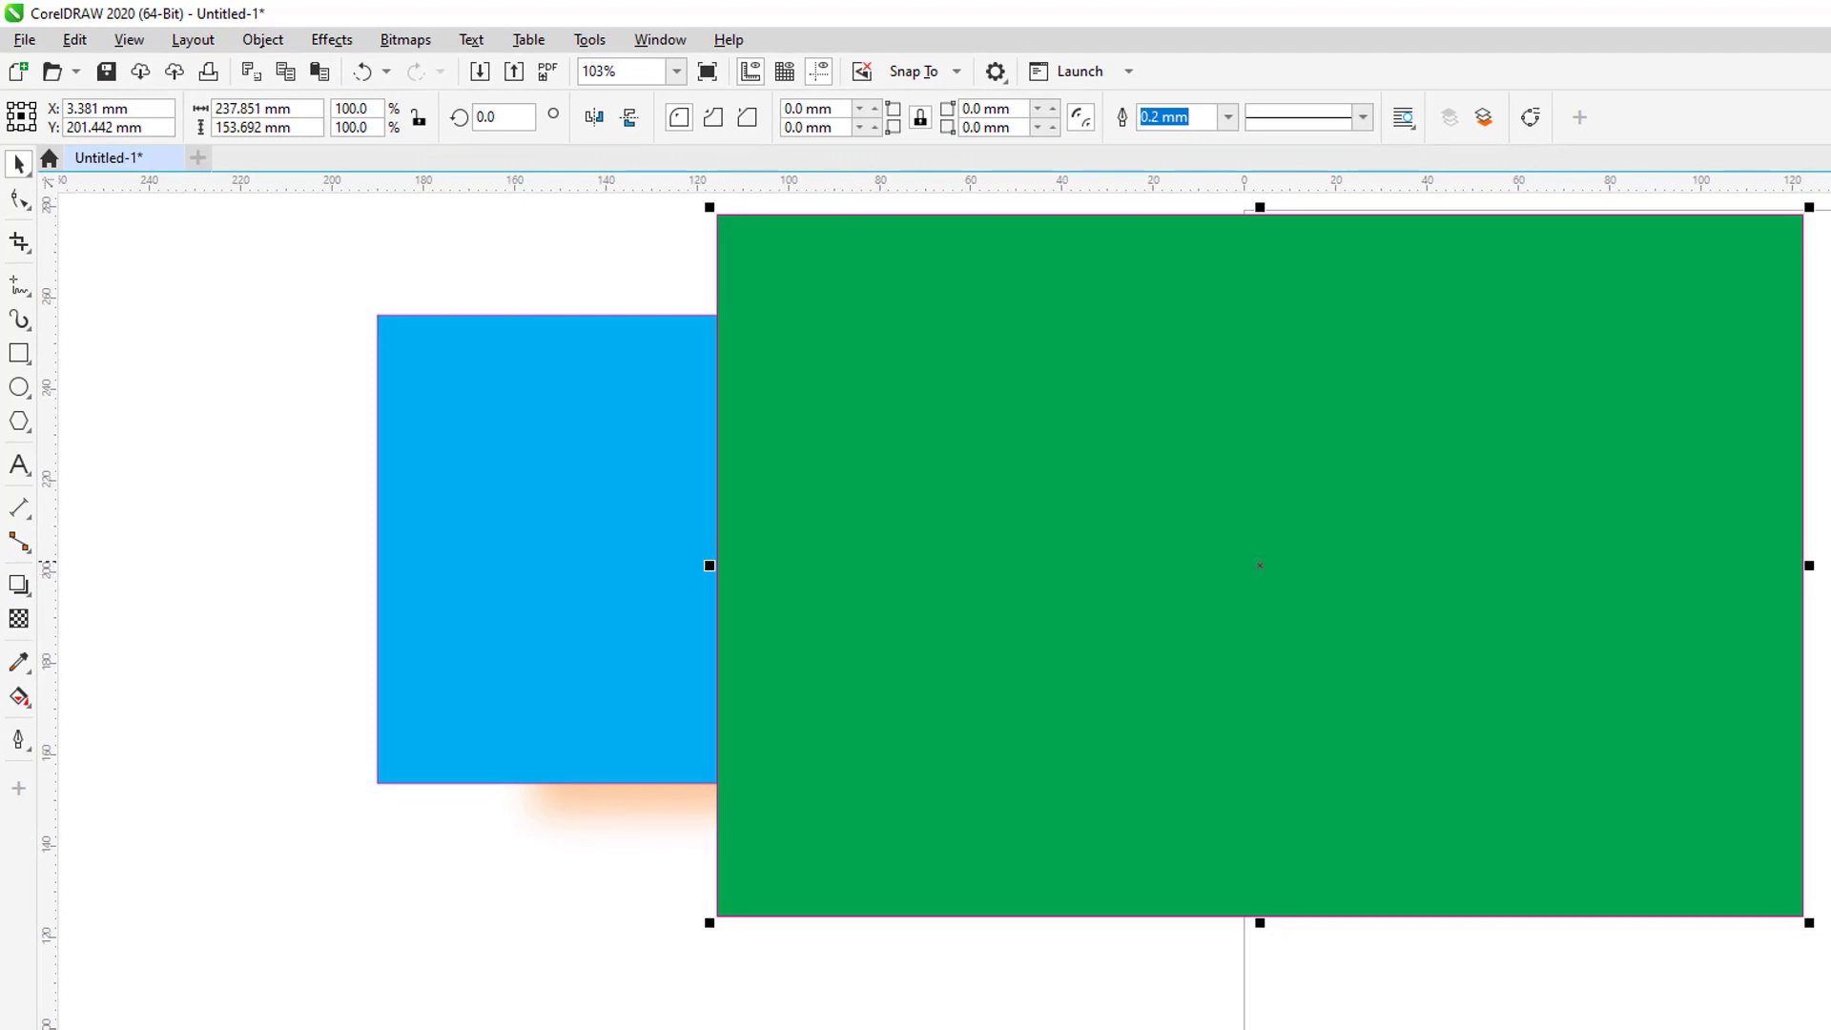
pyautogui.click(1830, 547)
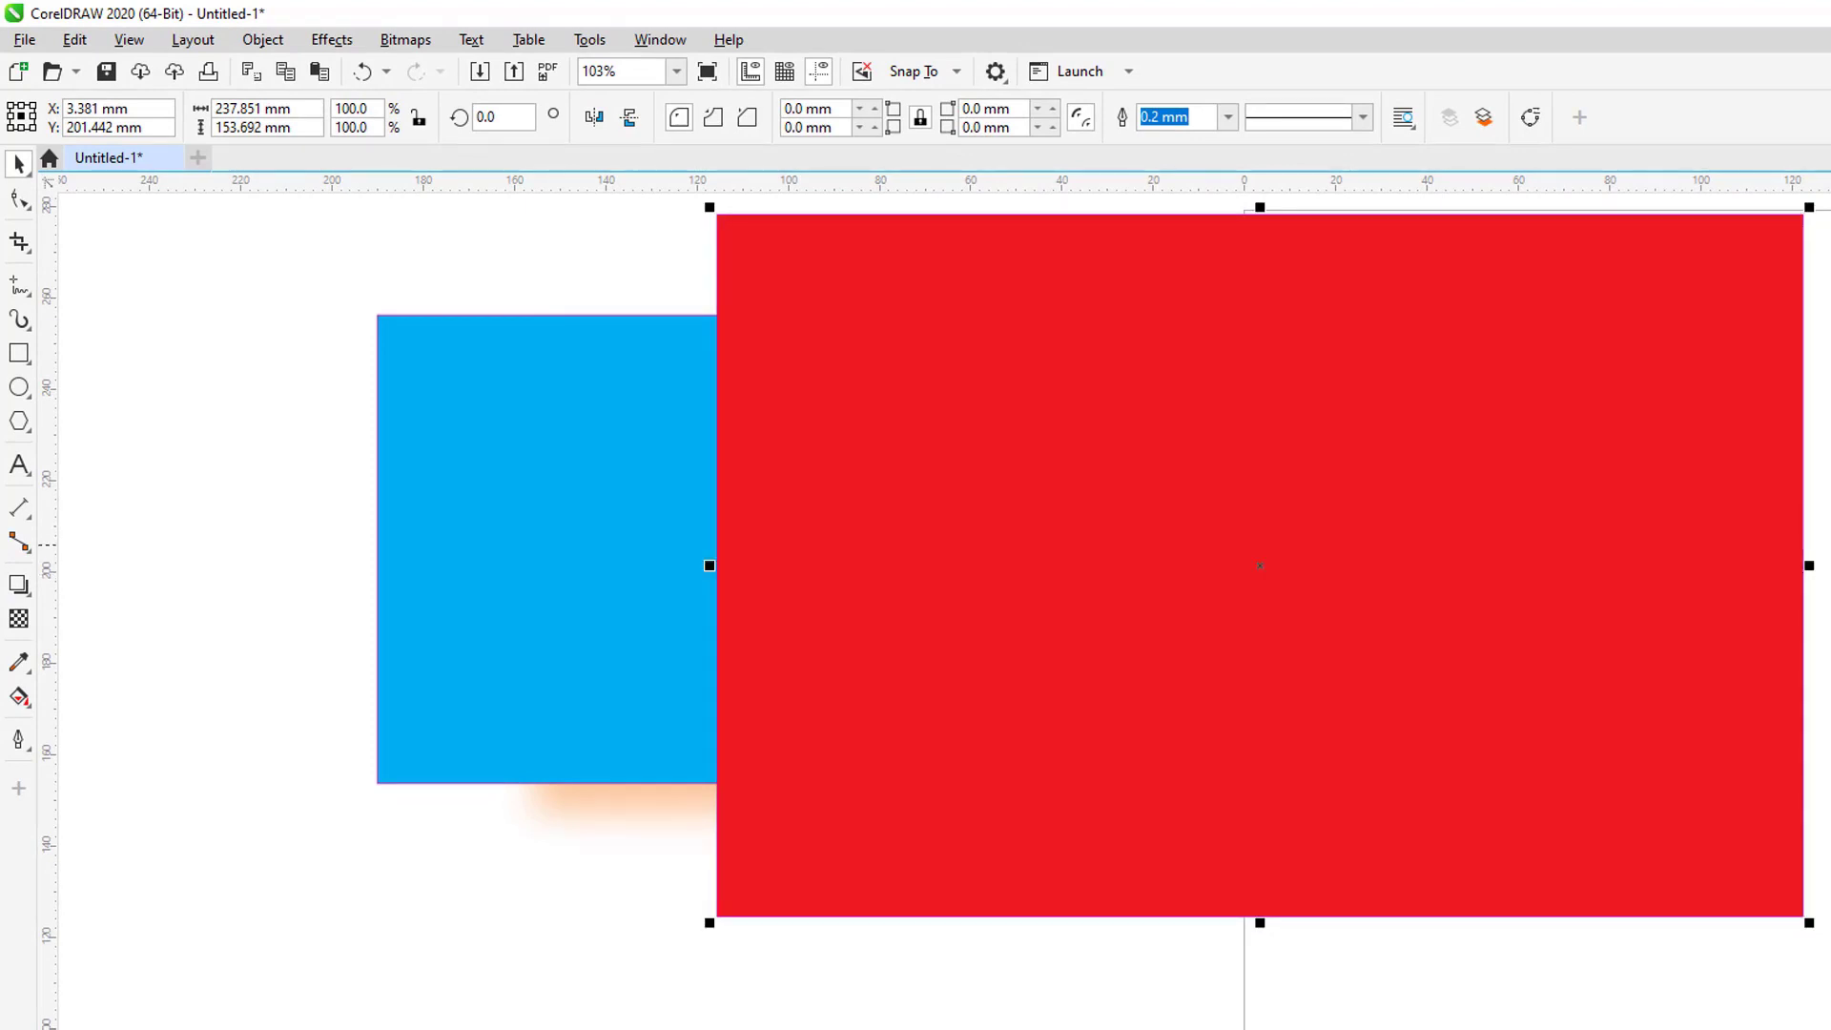
# Place the red rectangle behind the shadow, centred at about X 45.7 mm, Y 267.1 mm, and recolour it green.
pyautogui.hotkey('shift', 'pagedown')
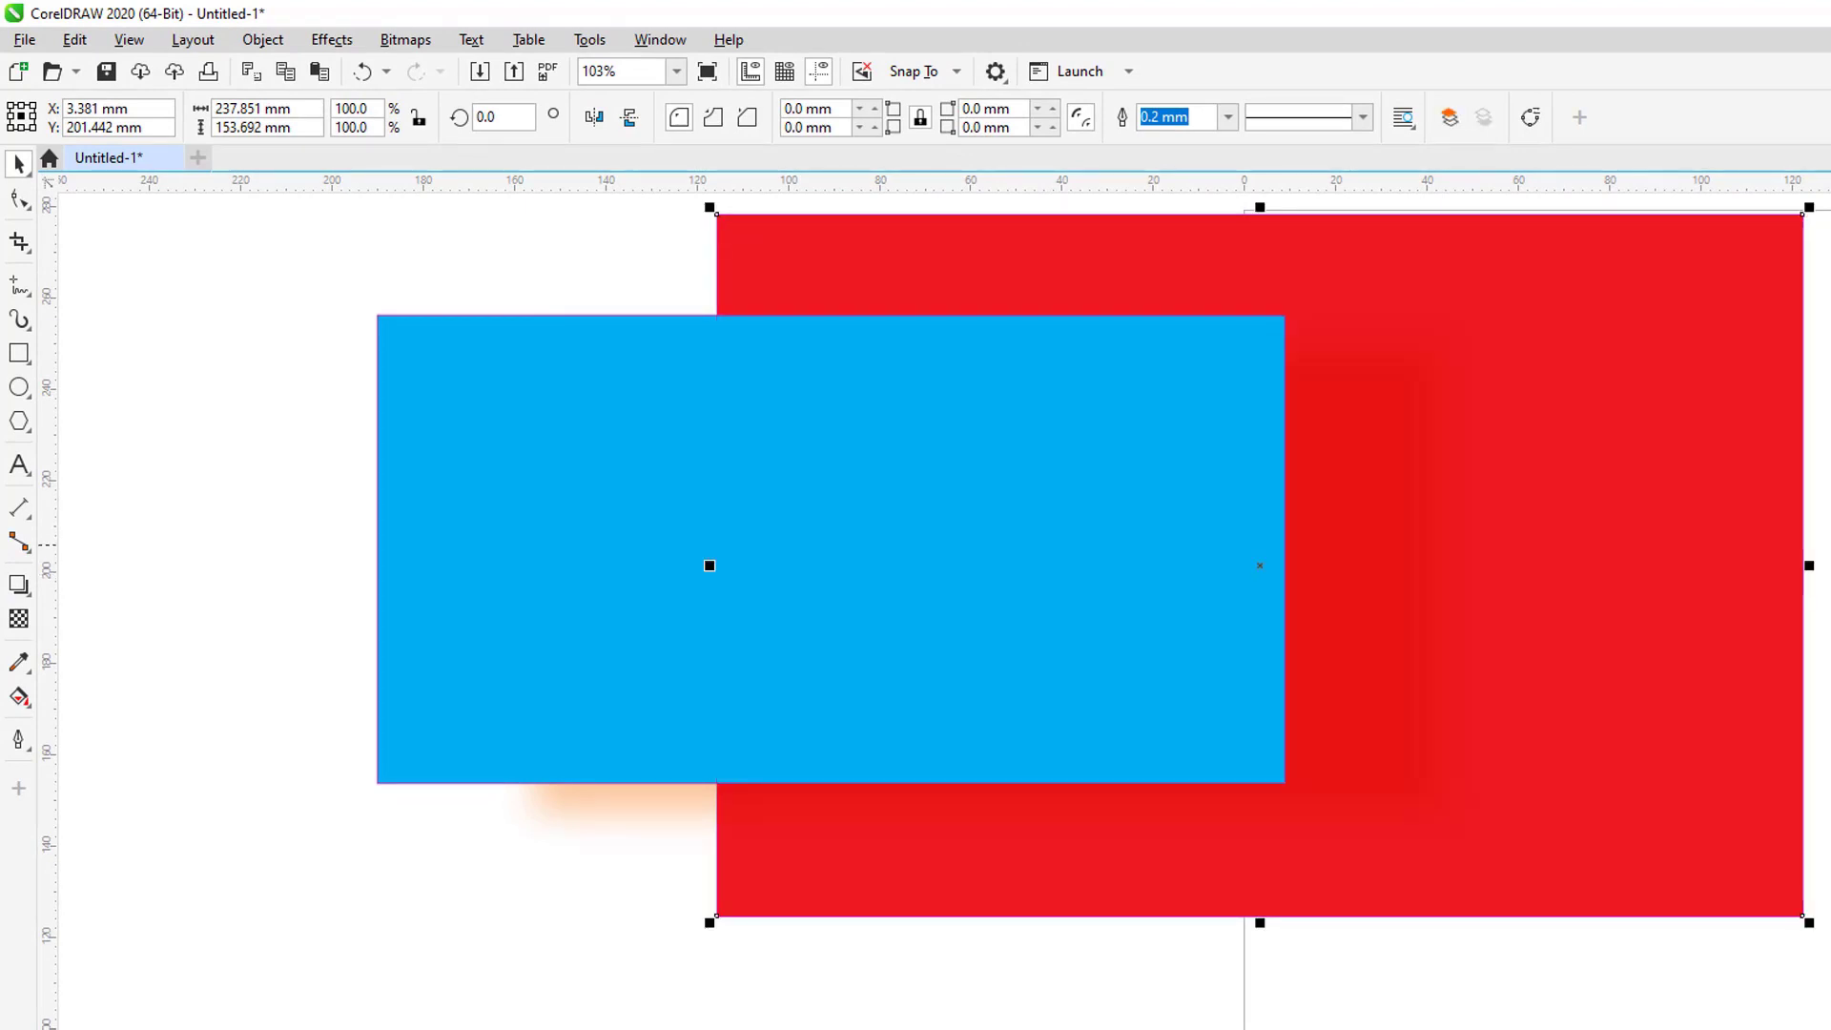
pyautogui.moveTo(1631, 552); pyautogui.dragTo(1794, 406)
pyautogui.moveTo(1824, 470); pyautogui.dragTo(1795, 458)
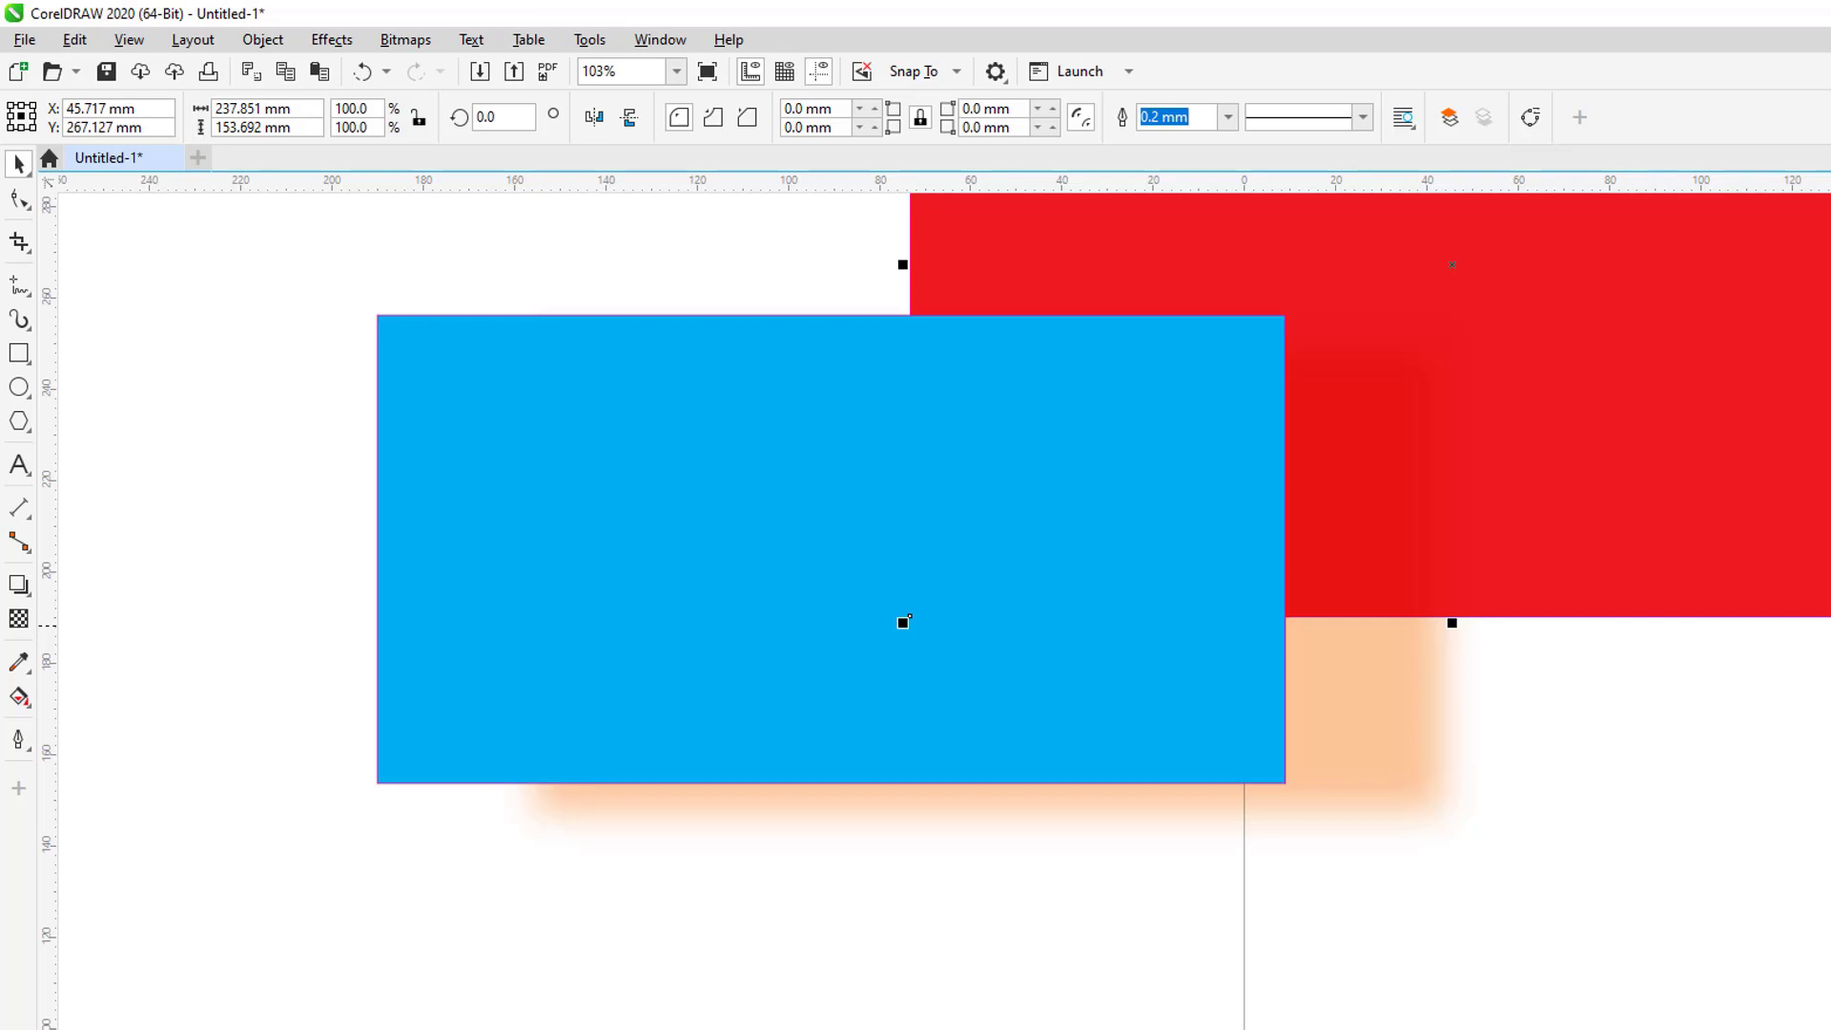
pyautogui.click(1830, 626)
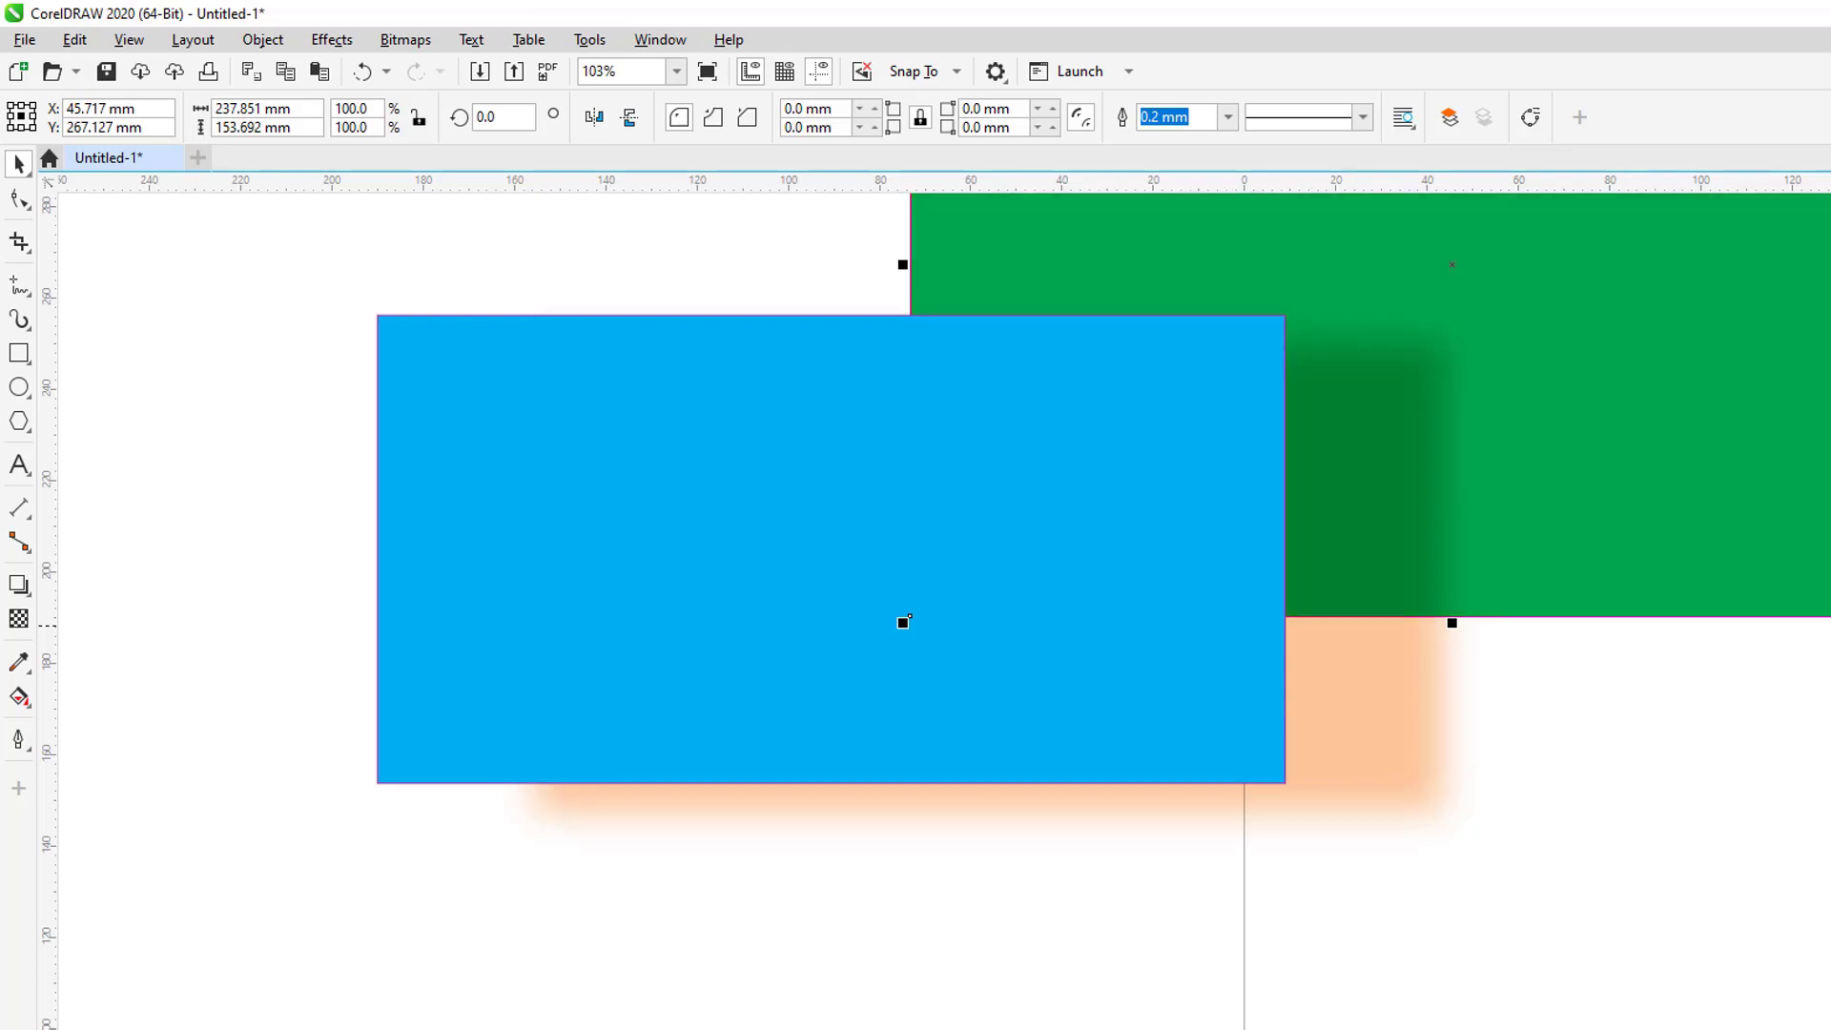
# Try the Normal merge mode on the orange drop shadow and settle on Texturize.
pyautogui.click(1700, 744)
pyautogui.moveTo(1793, 814); pyautogui.dragTo(1737, 908)
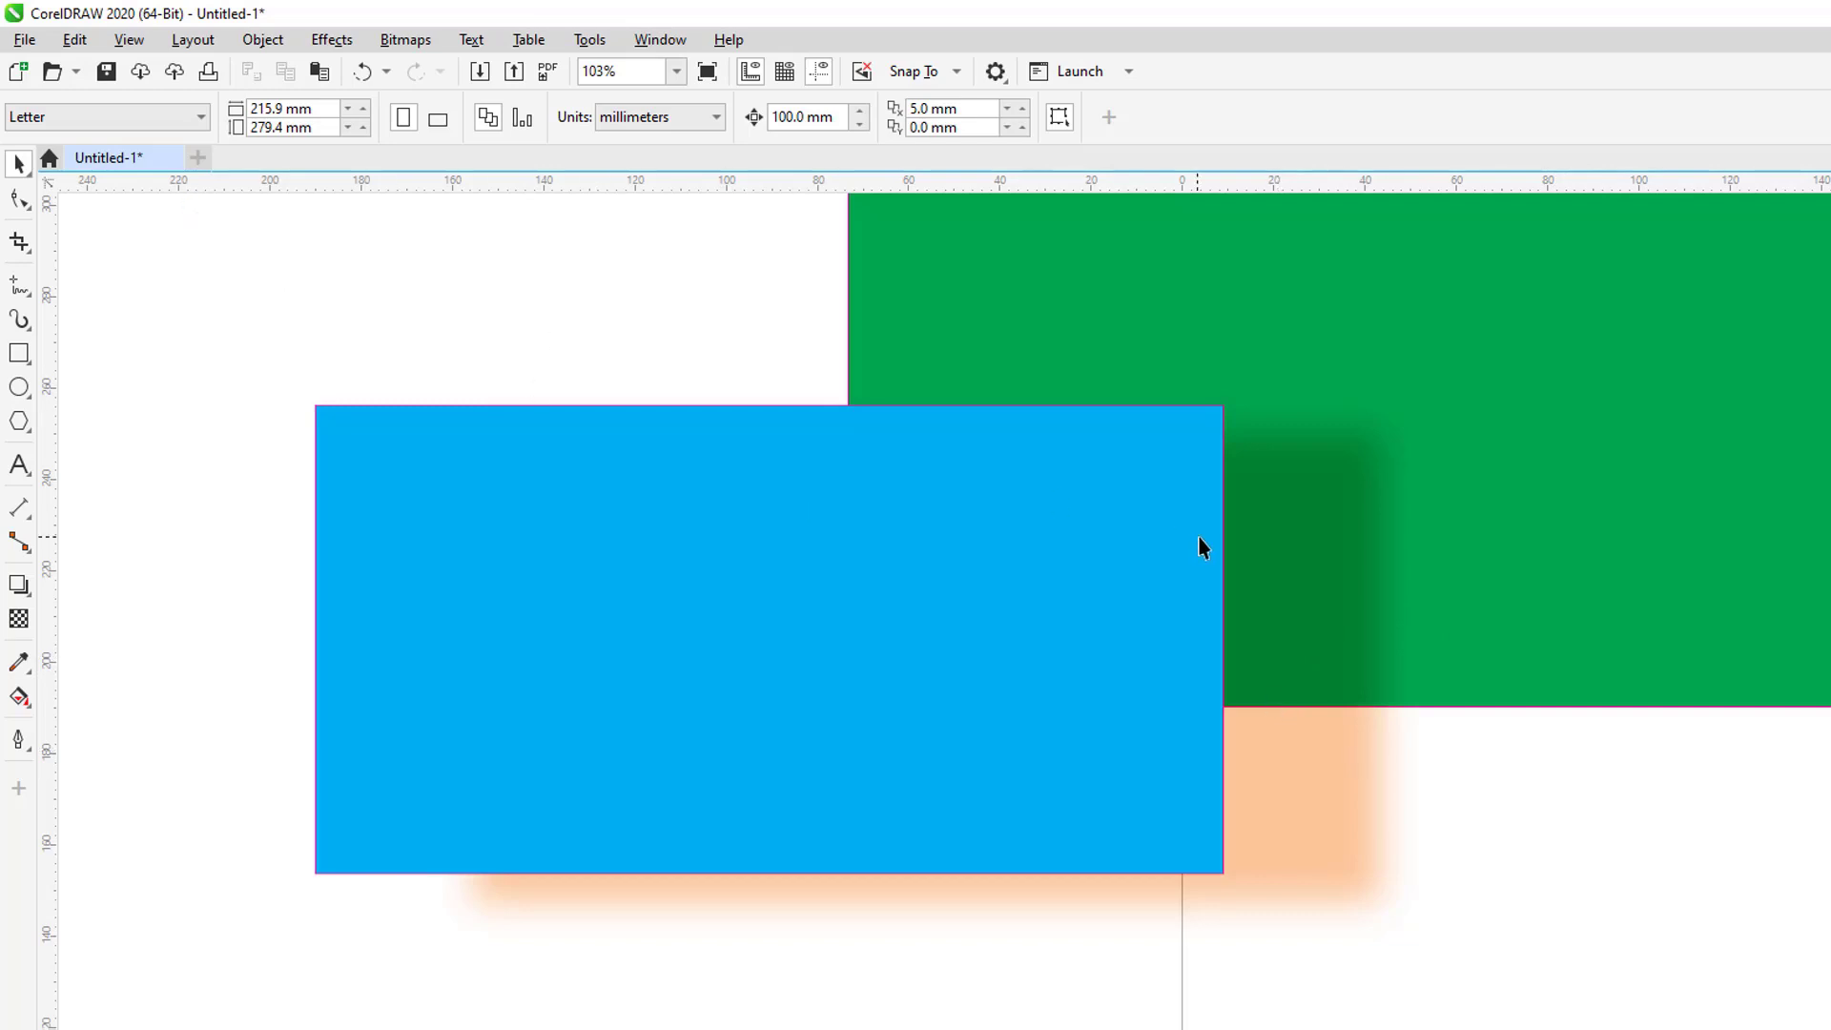
pyautogui.click(1313, 813)
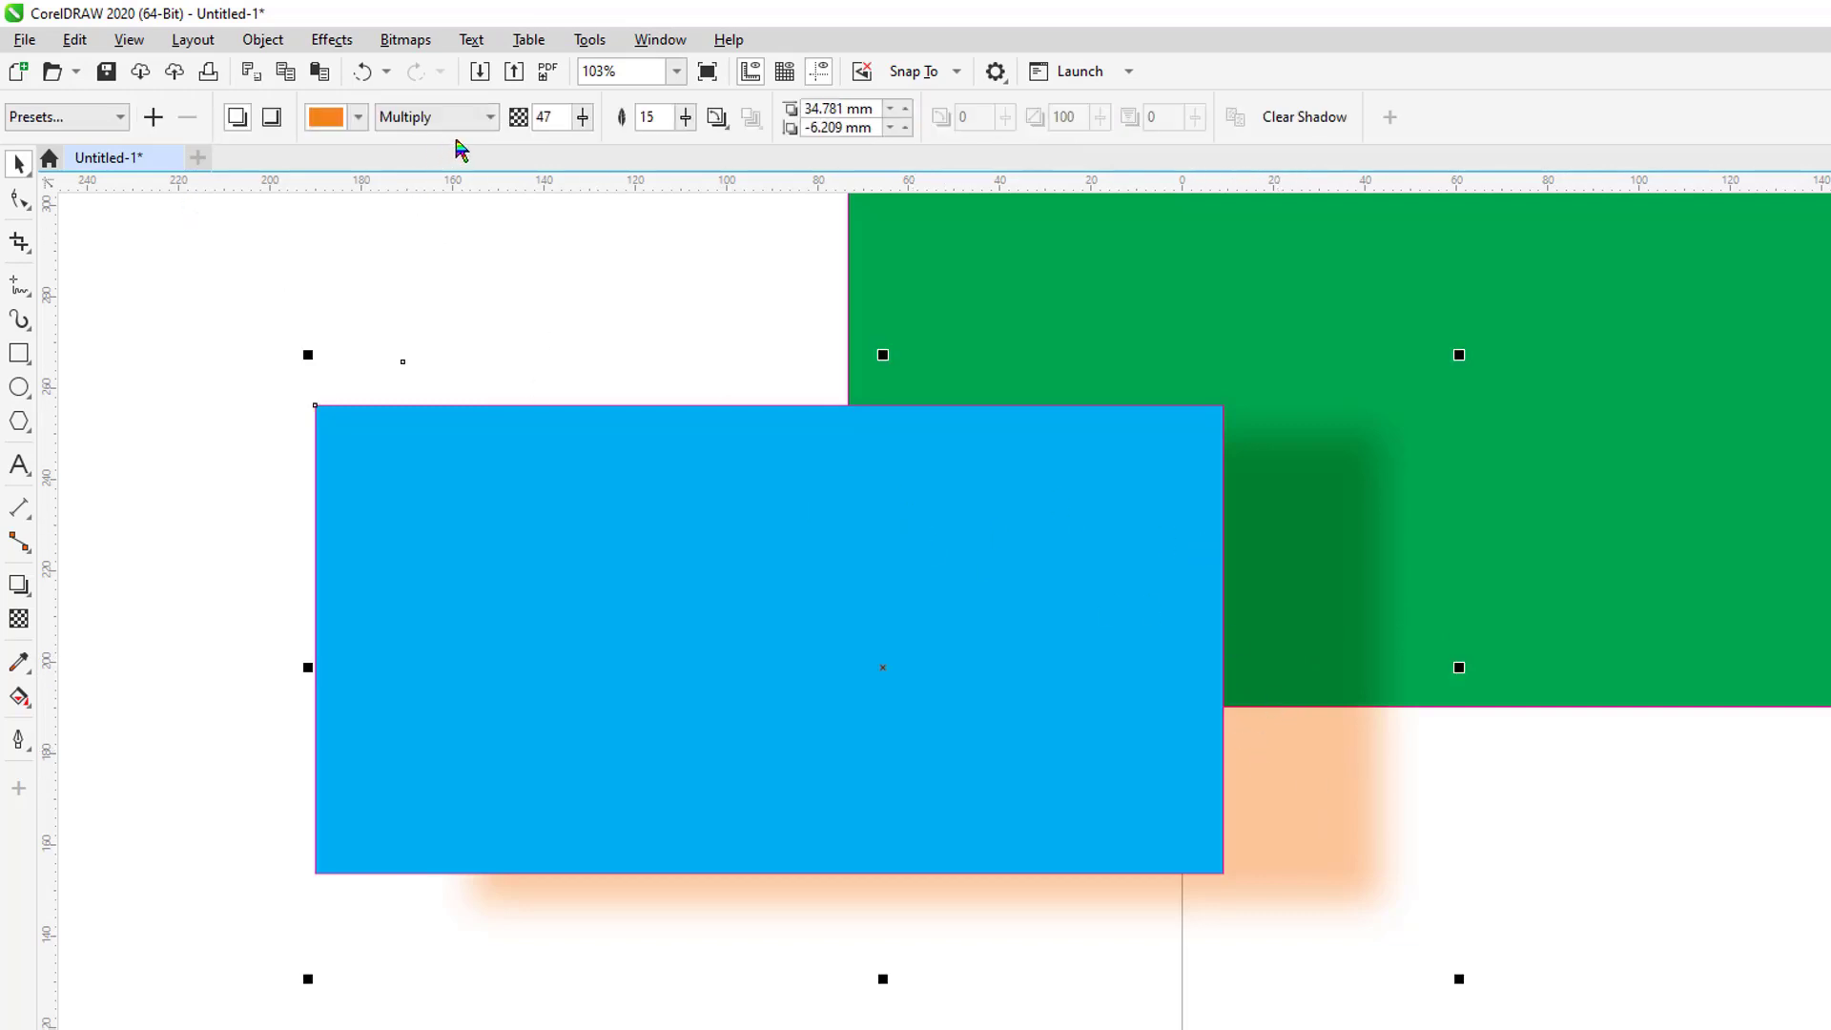
pyautogui.click(492, 116)
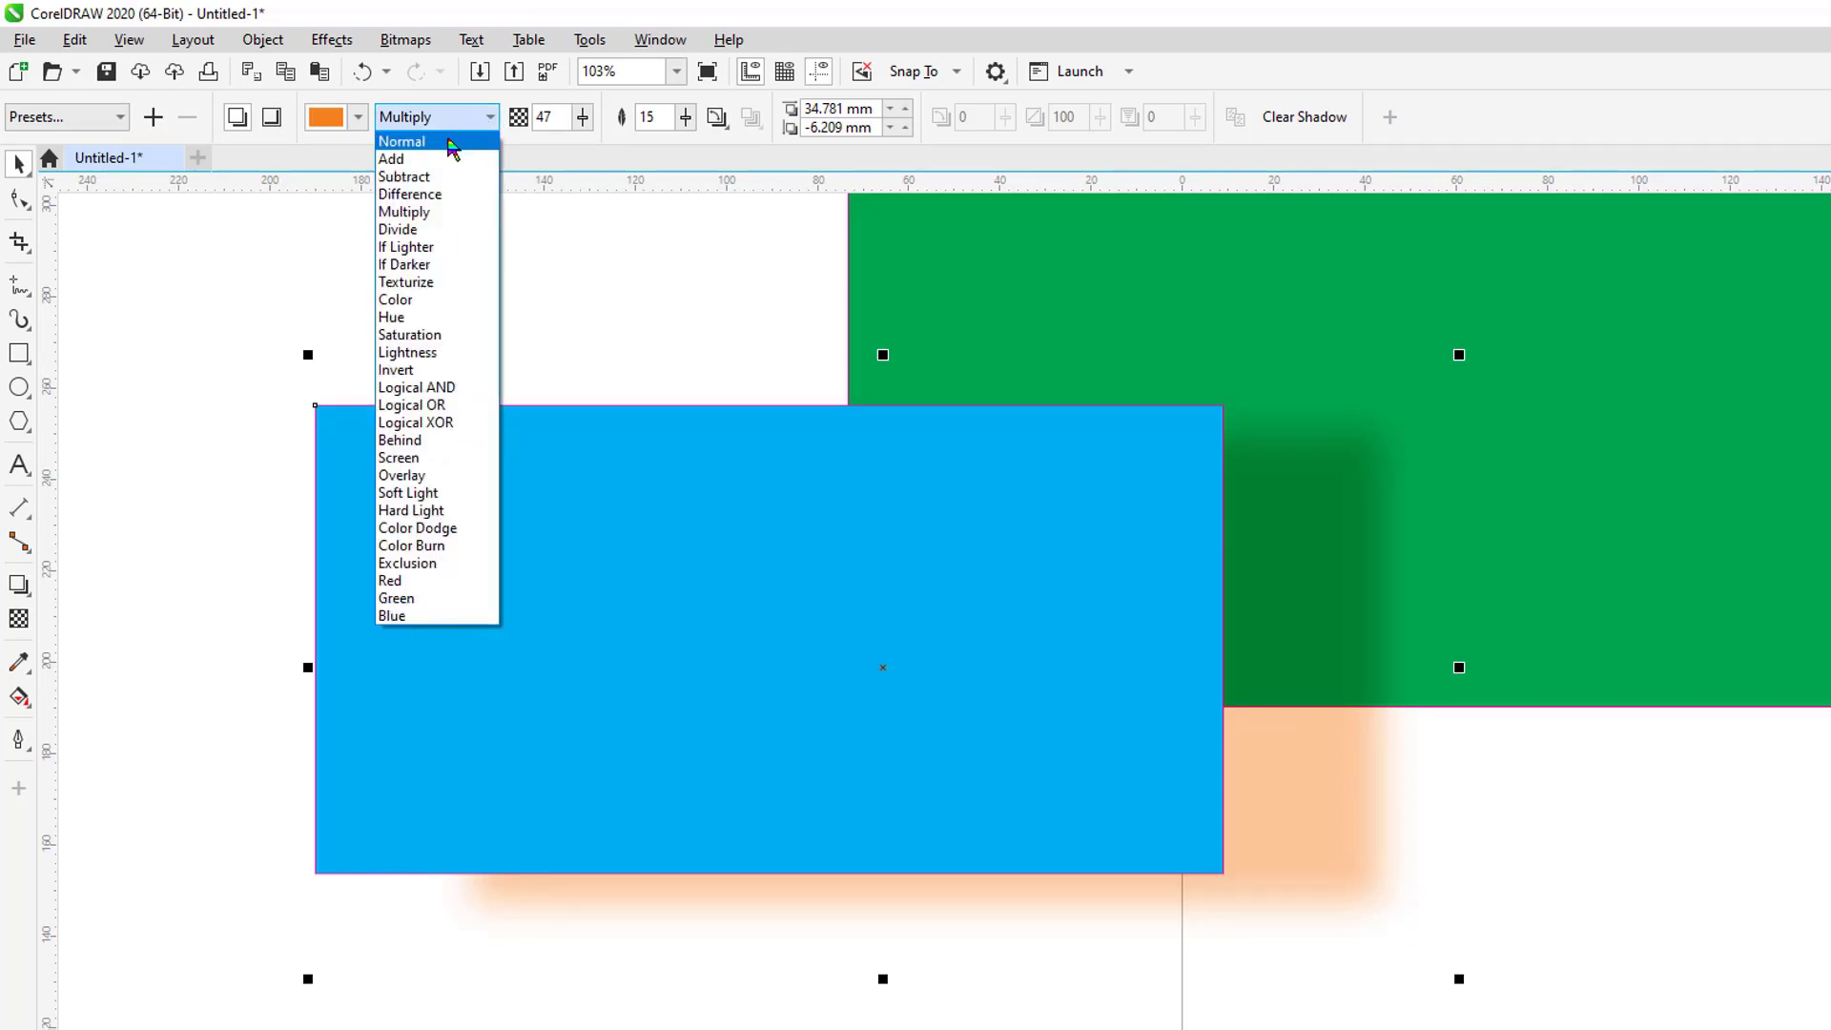
pyautogui.click(456, 139)
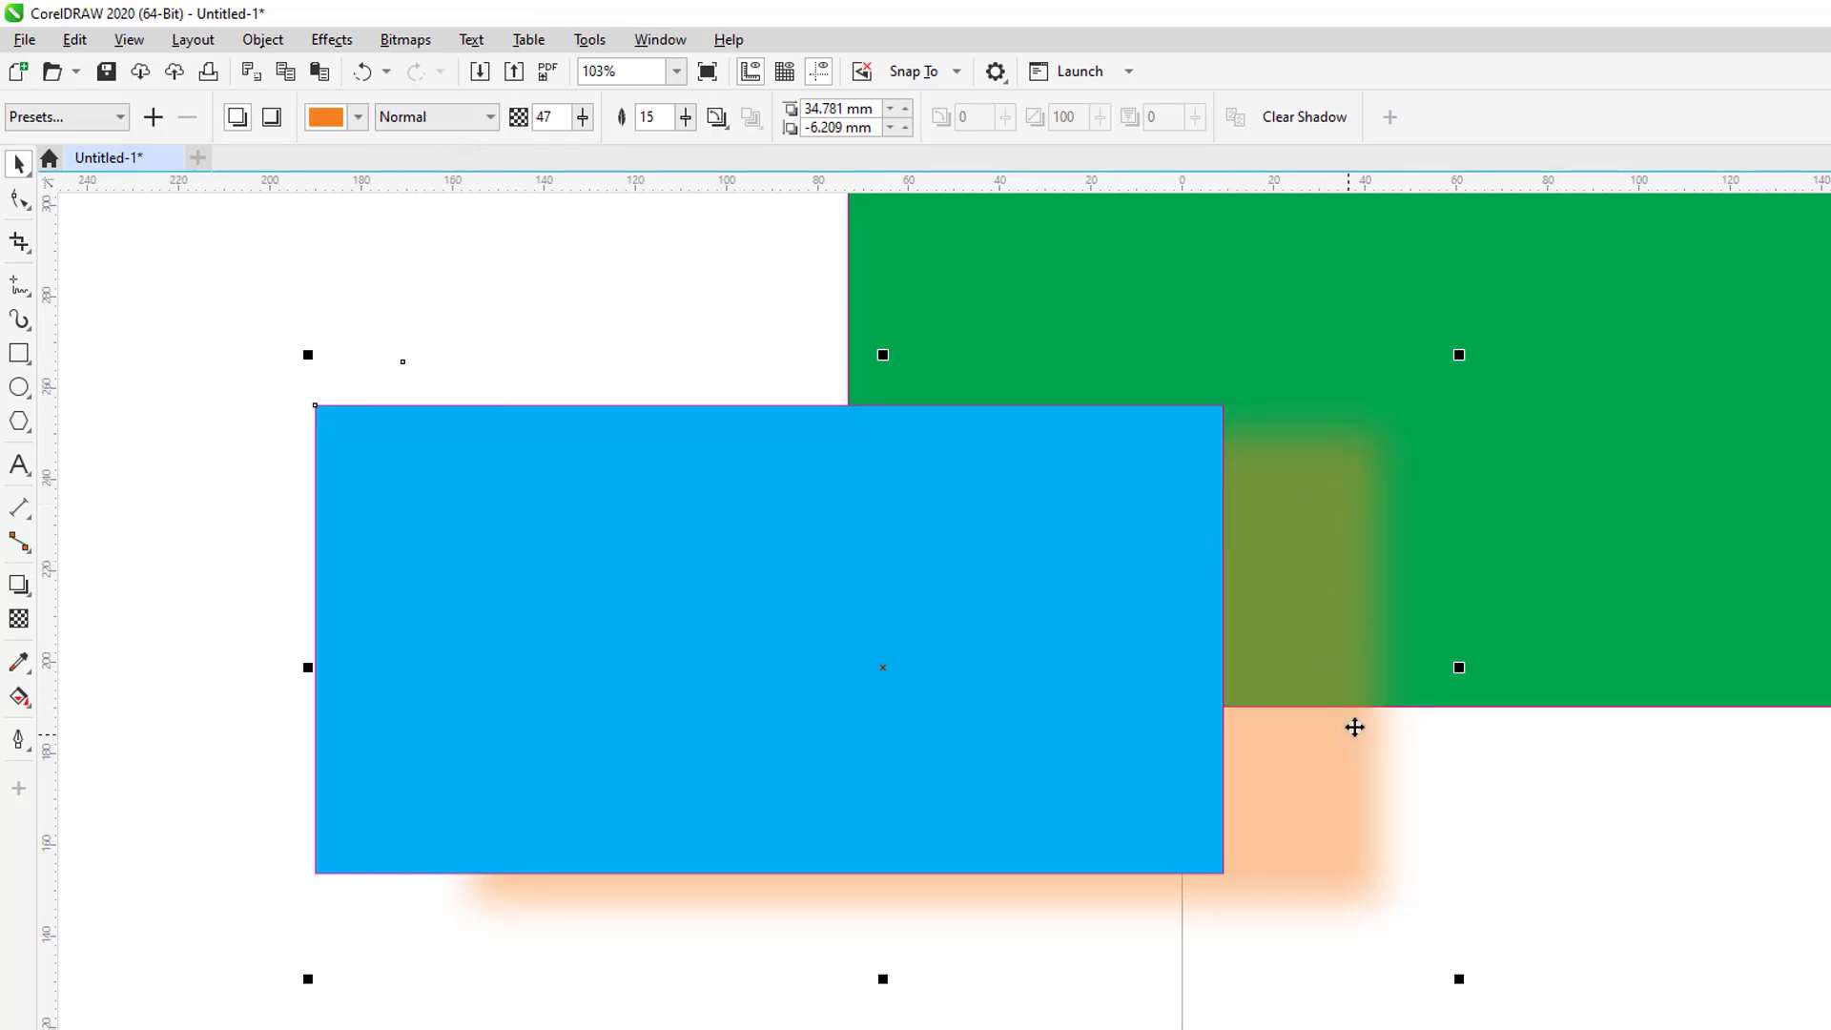
pyautogui.click(492, 116)
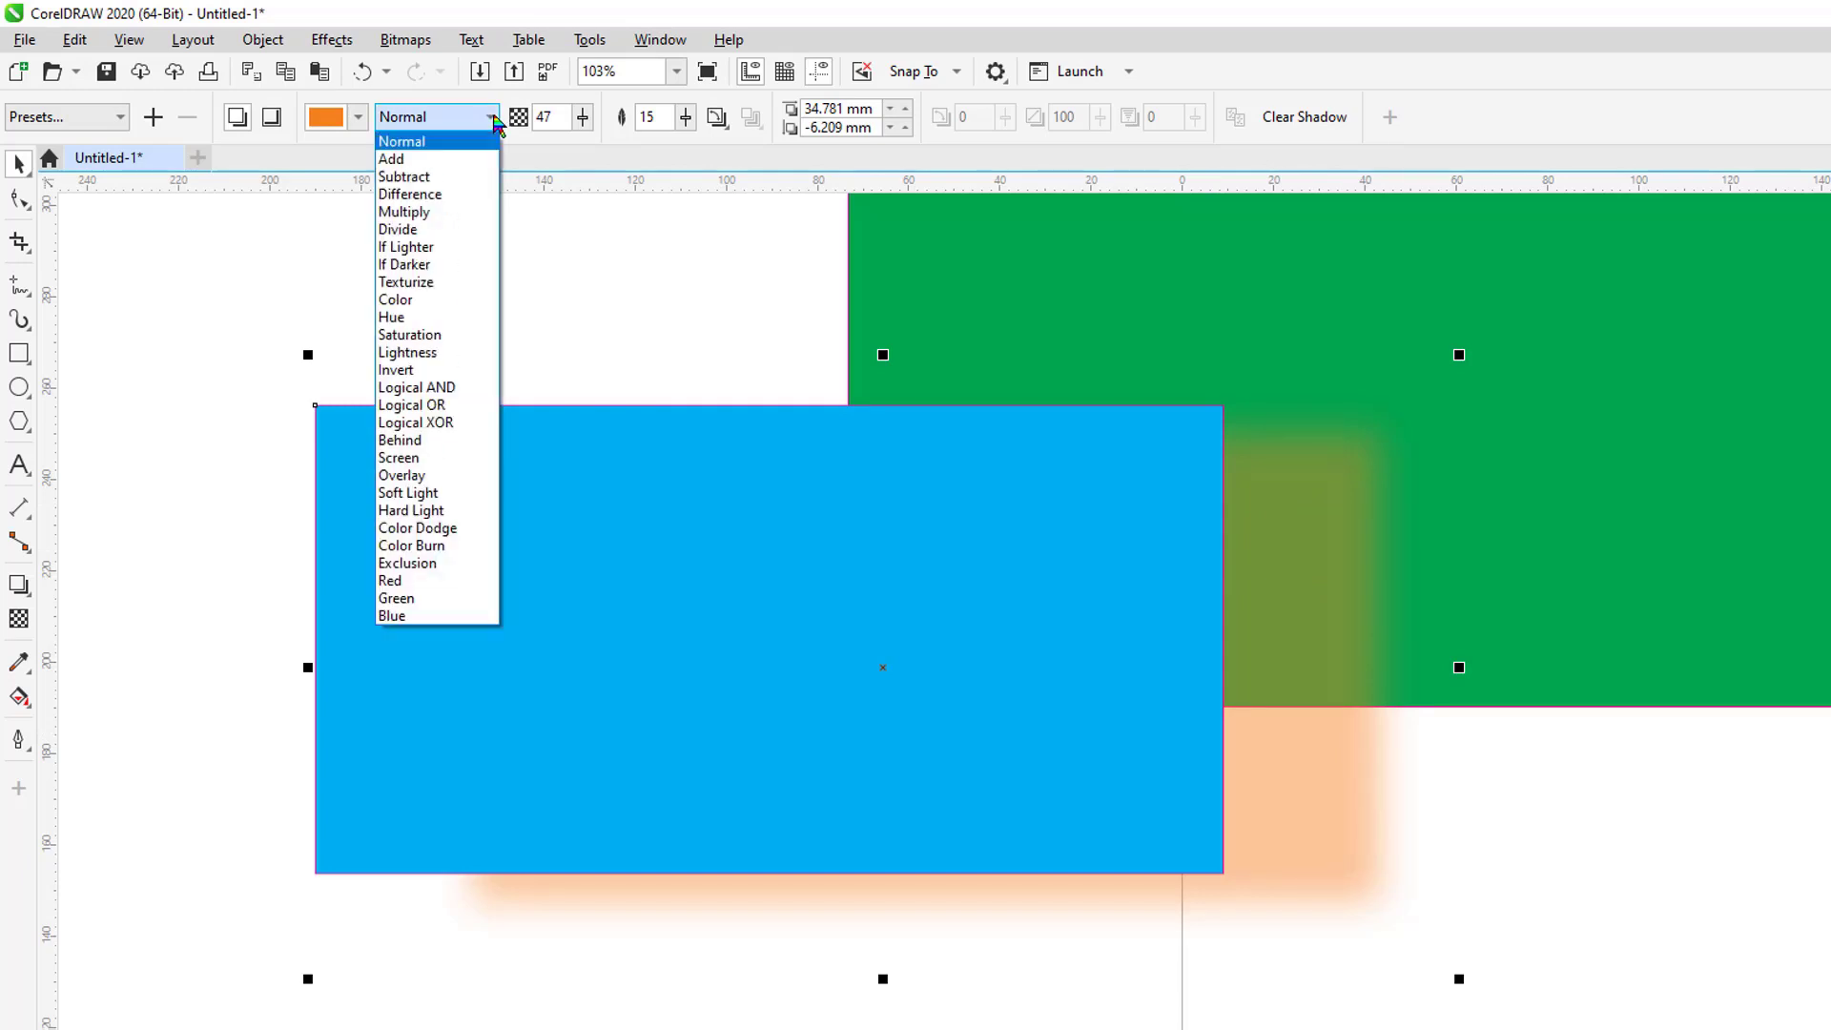
pyautogui.click(435, 284)
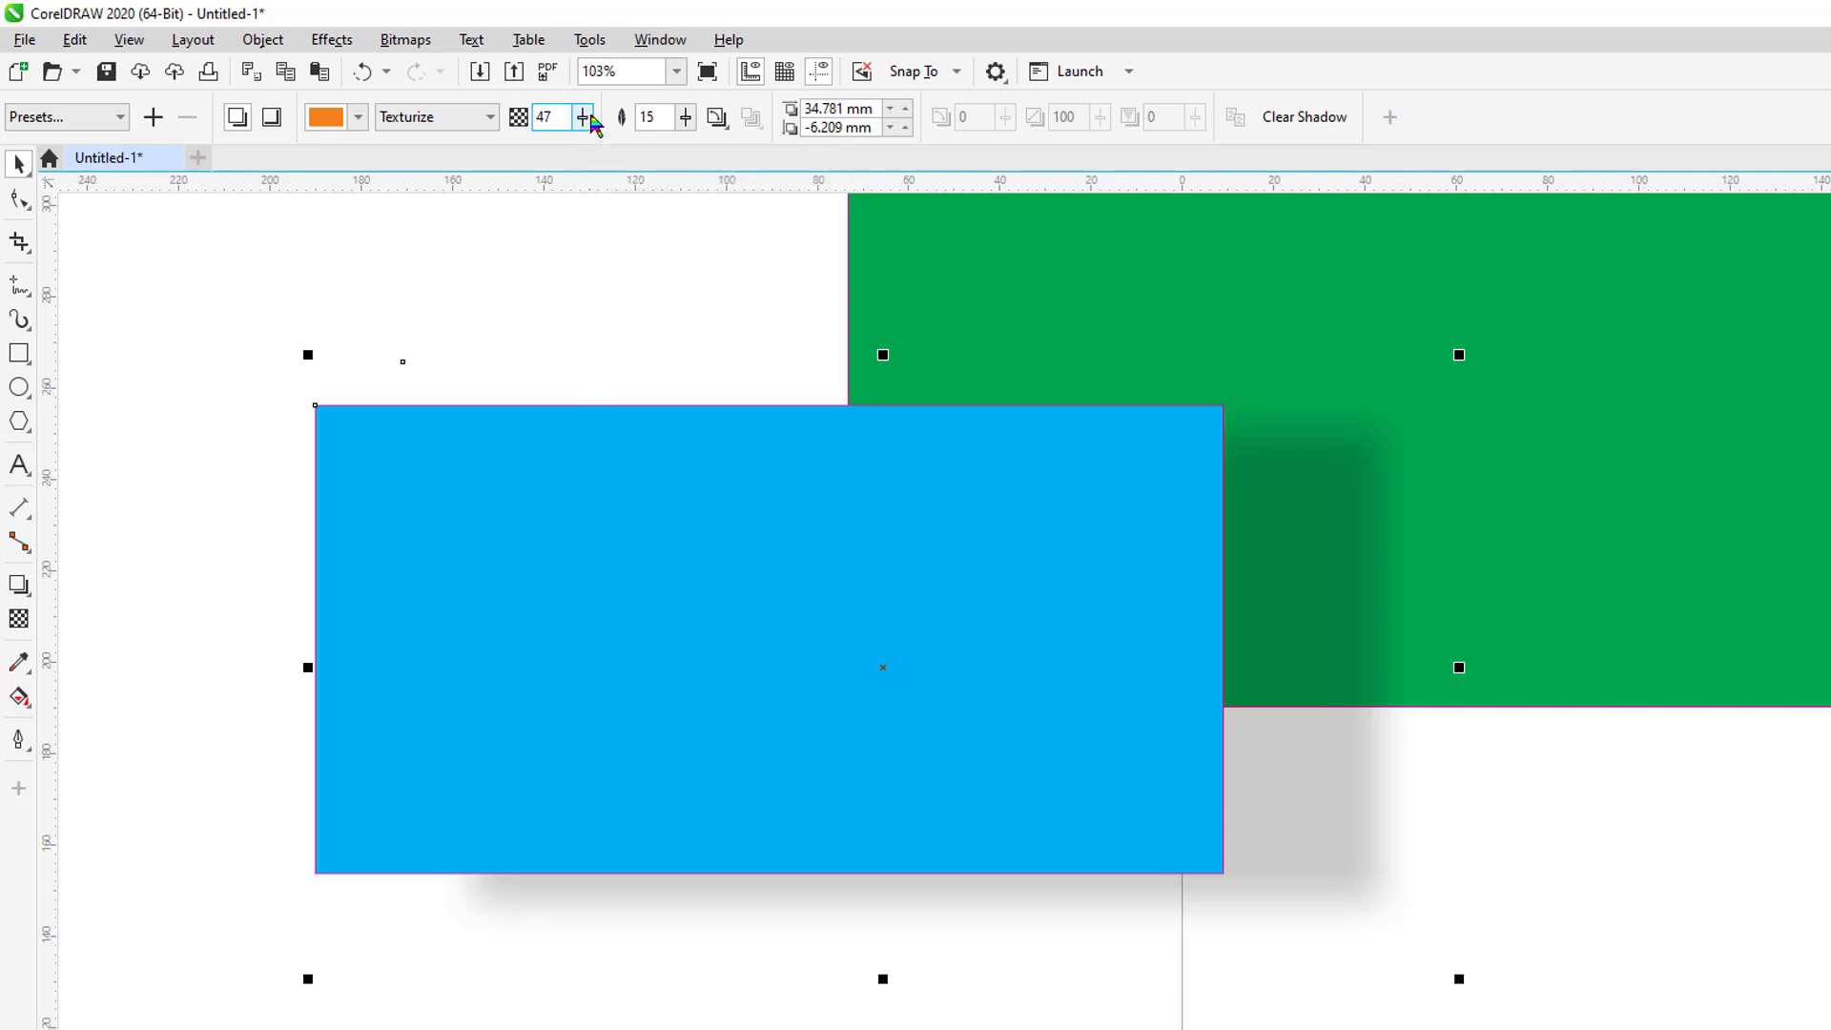
# Try shadow opacity values of 70, 27 and 37 on the drop shadow.
pyautogui.click(583, 120)
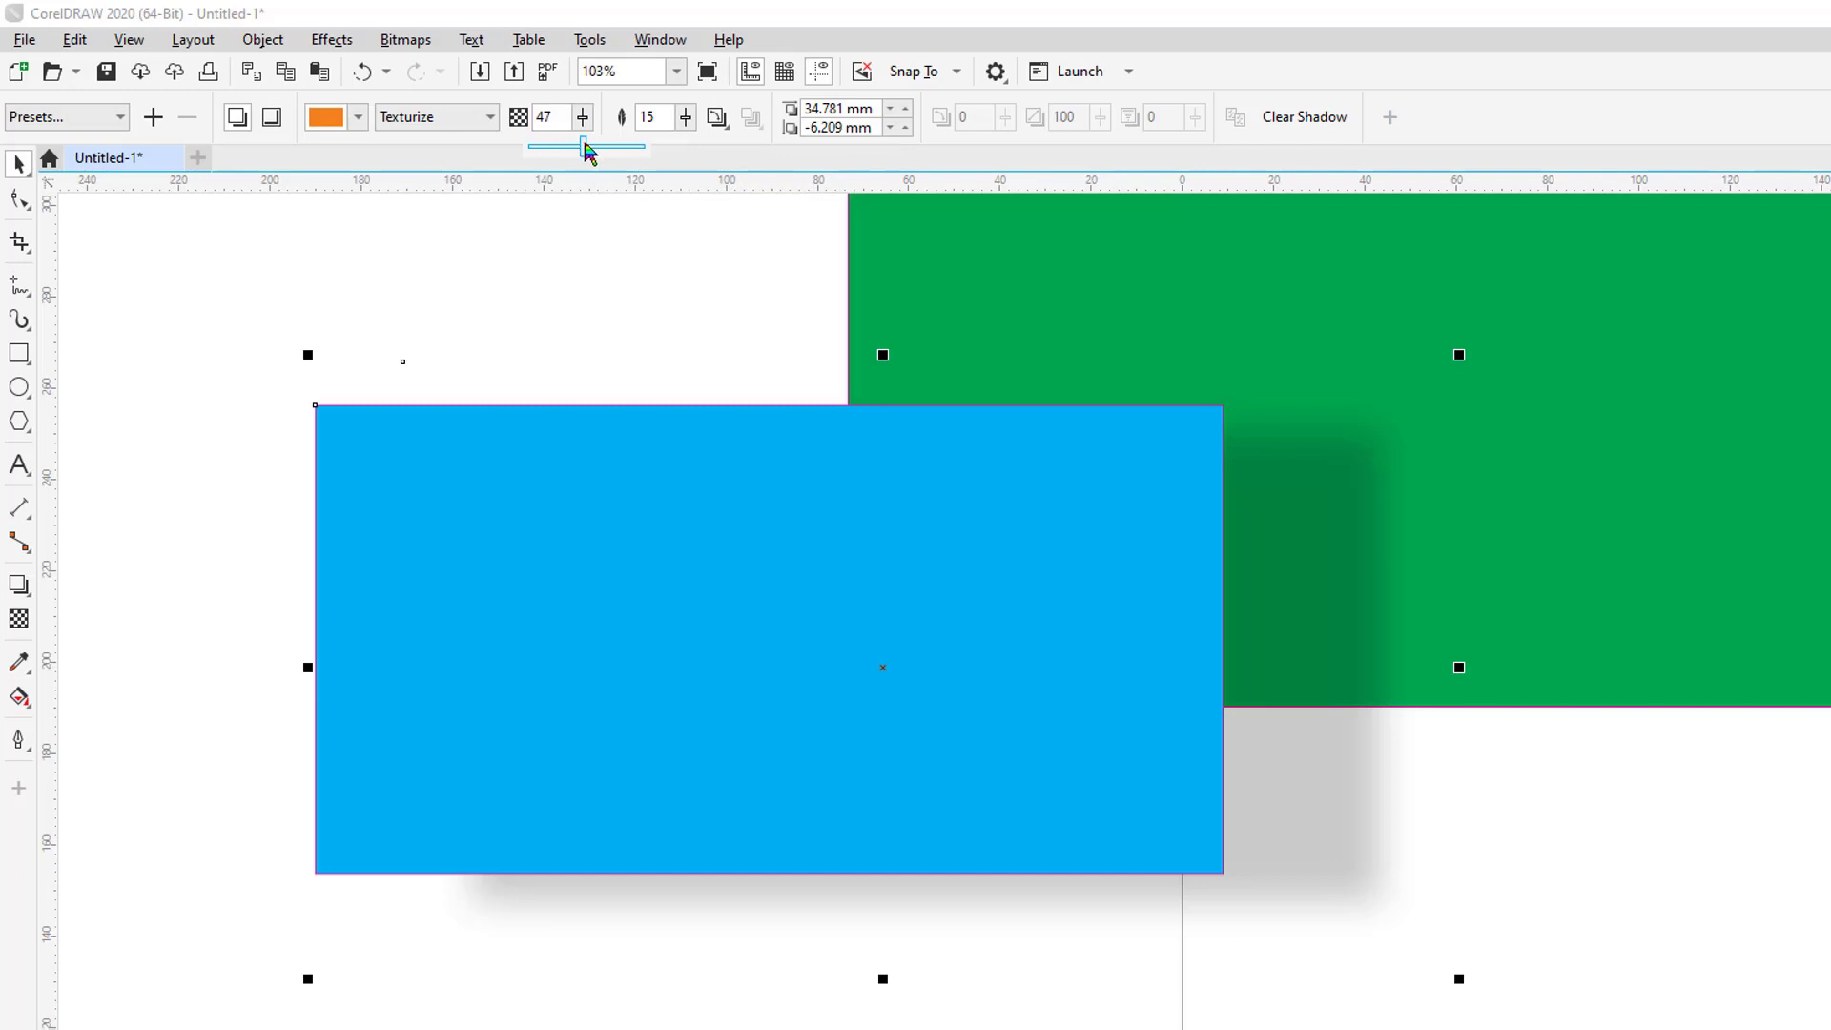
pyautogui.moveTo(584, 145); pyautogui.dragTo(616, 150)
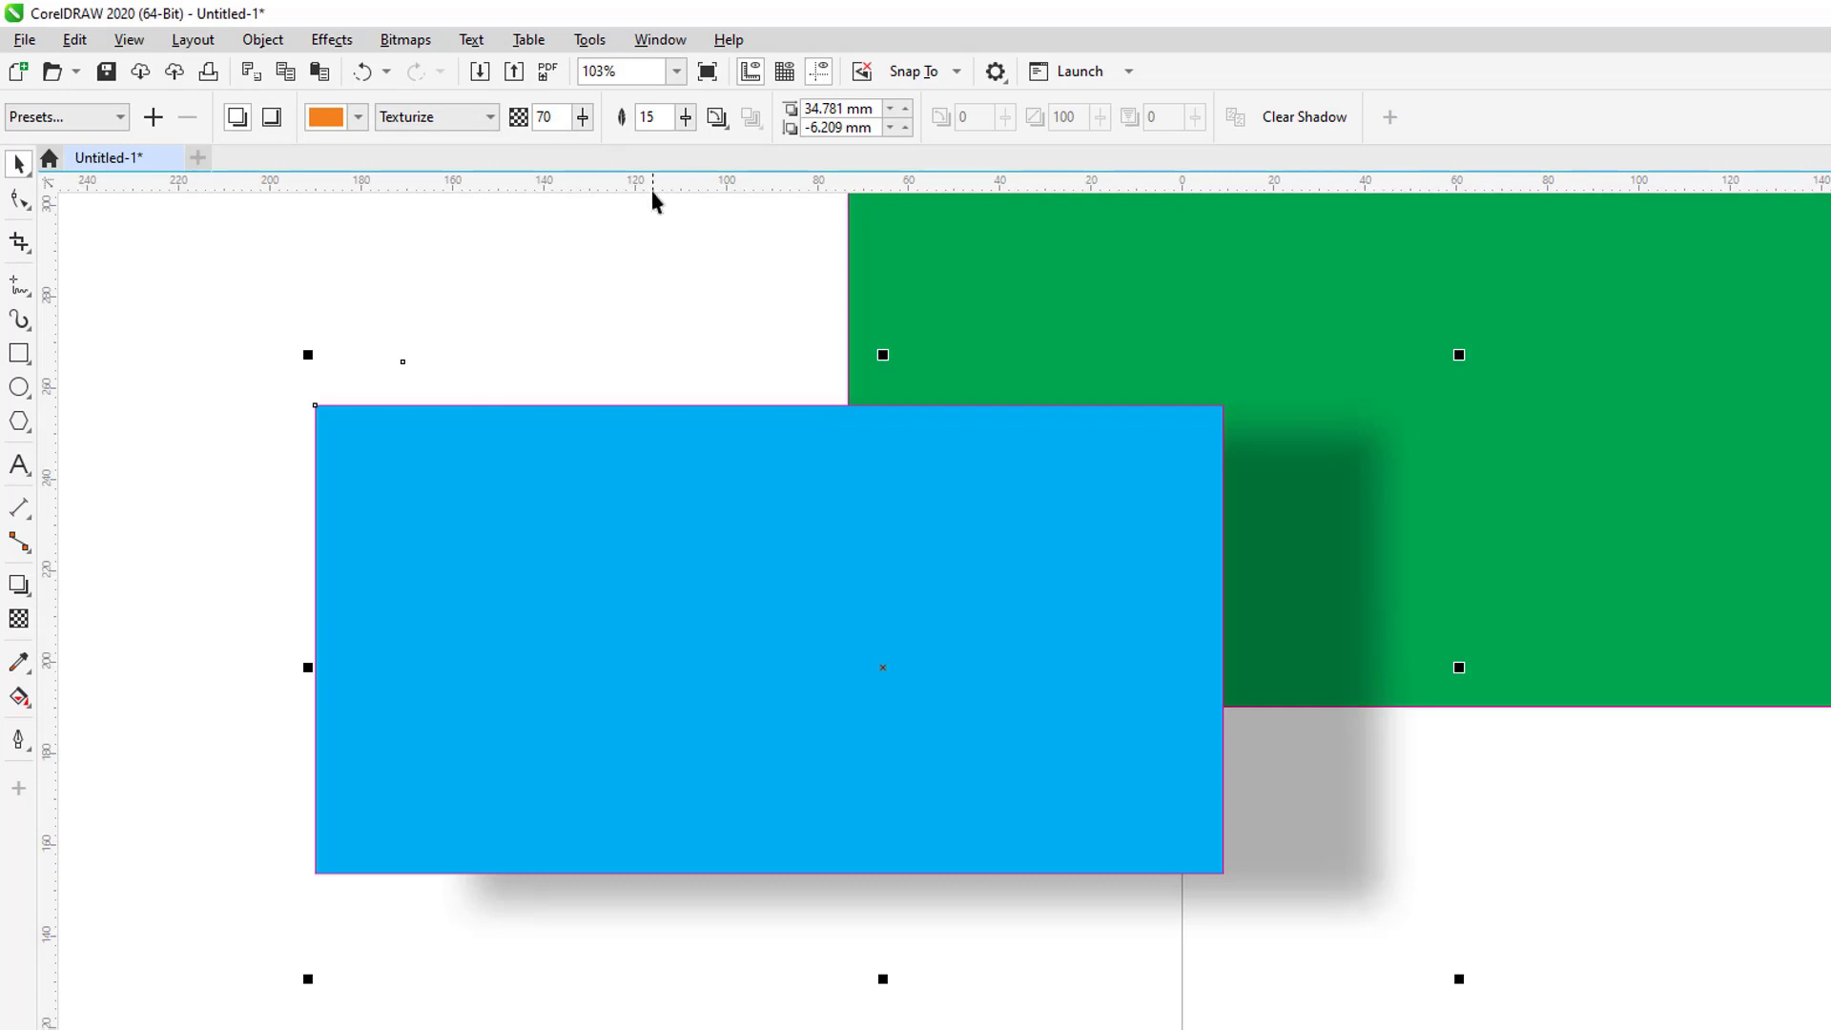
pyautogui.click(583, 122)
pyautogui.moveTo(583, 153); pyautogui.dragTo(532, 155)
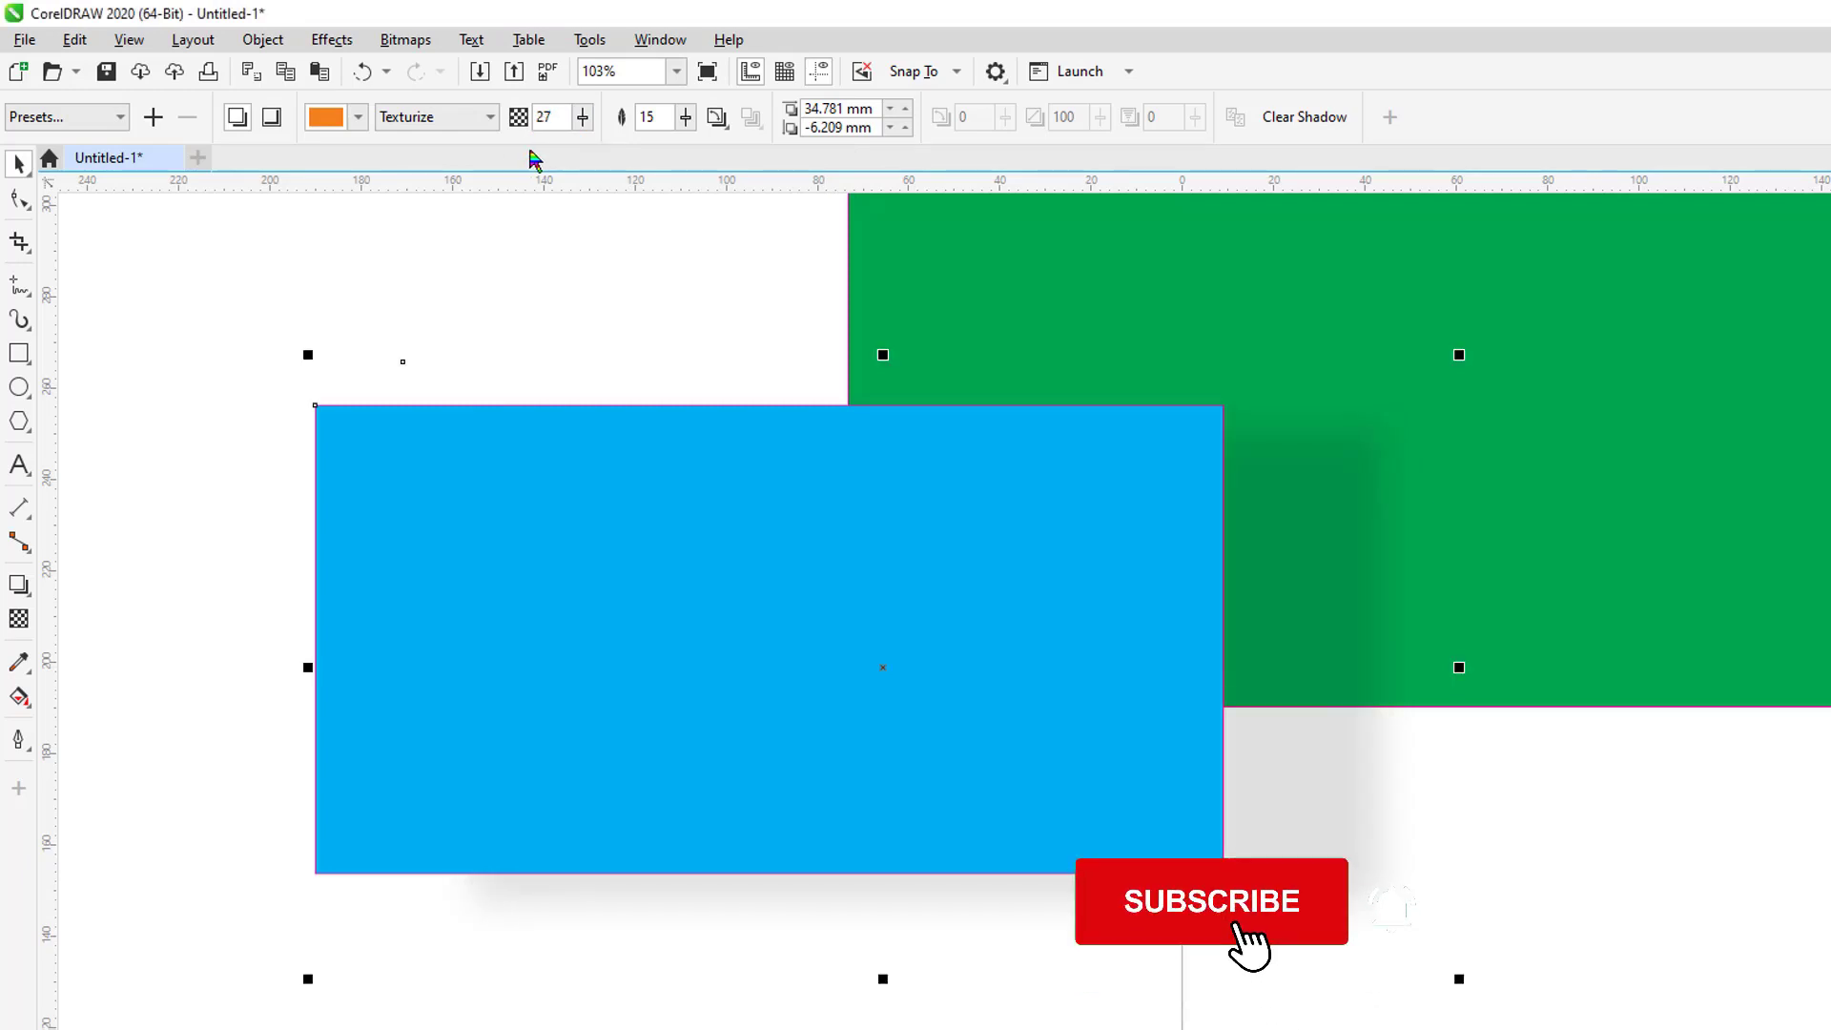
pyautogui.click(583, 121)
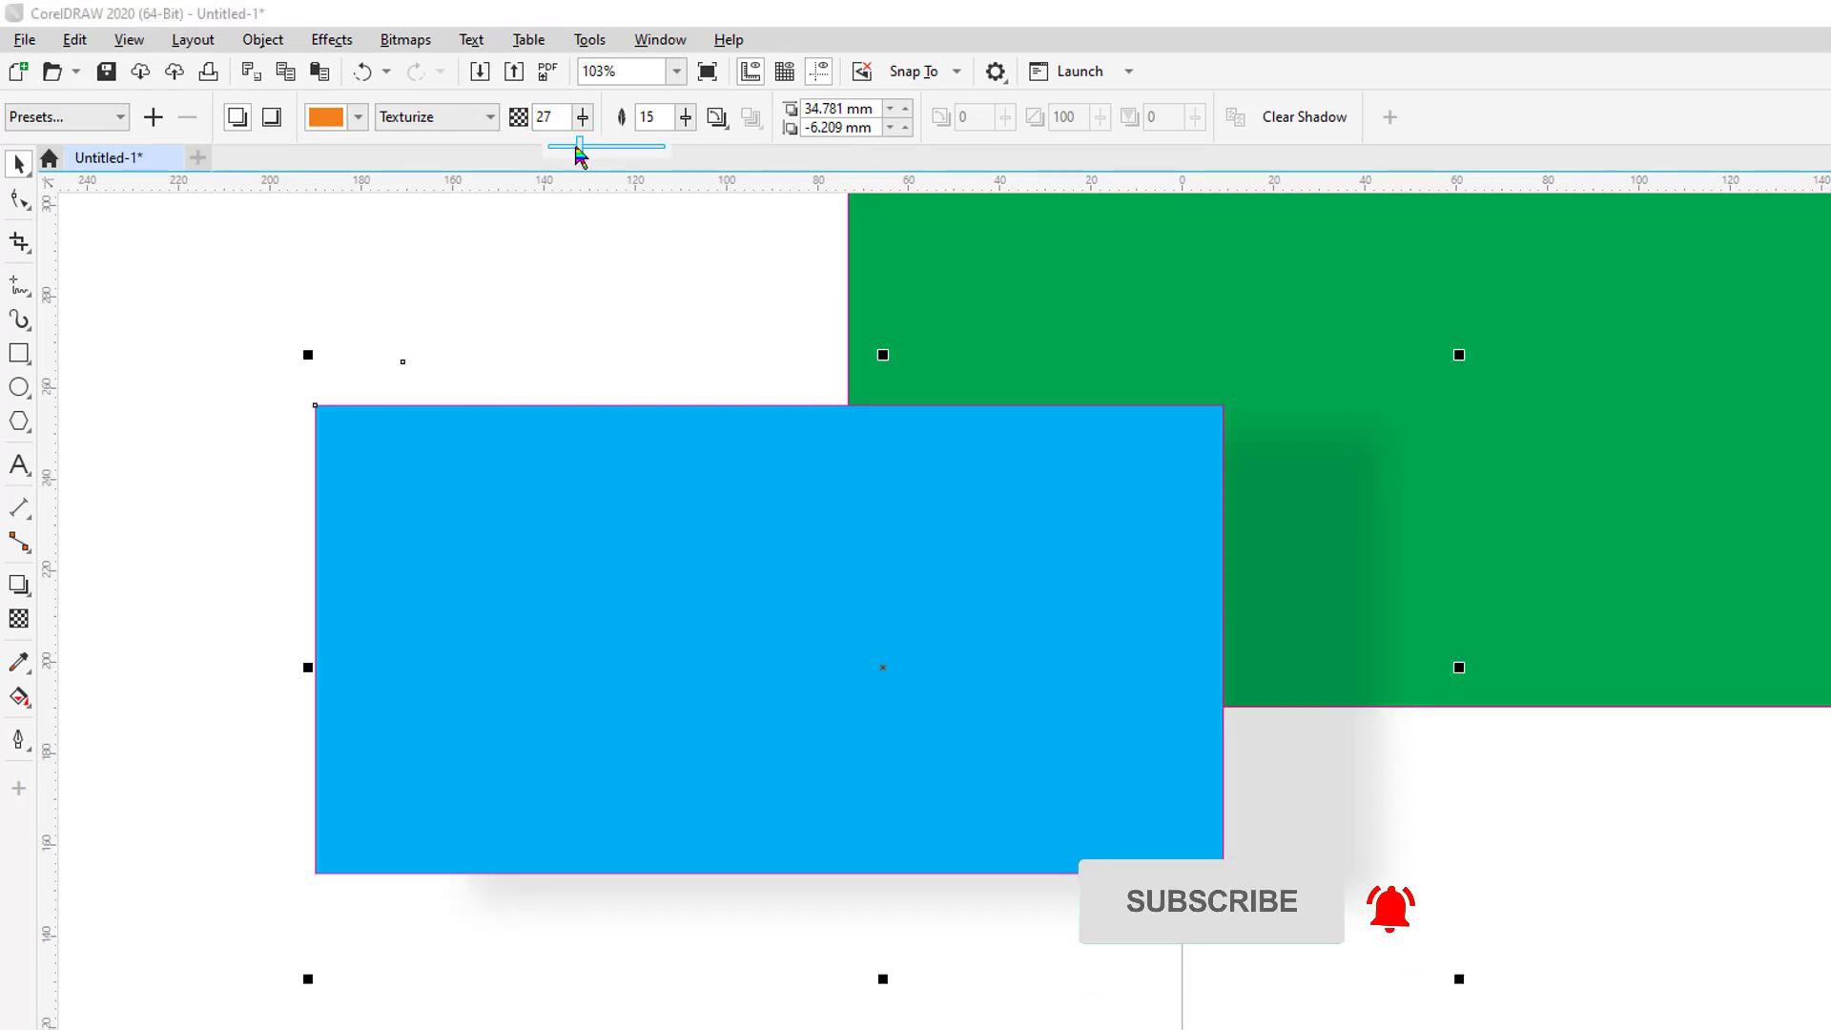
pyautogui.moveTo(580, 148); pyautogui.dragTo(591, 147)
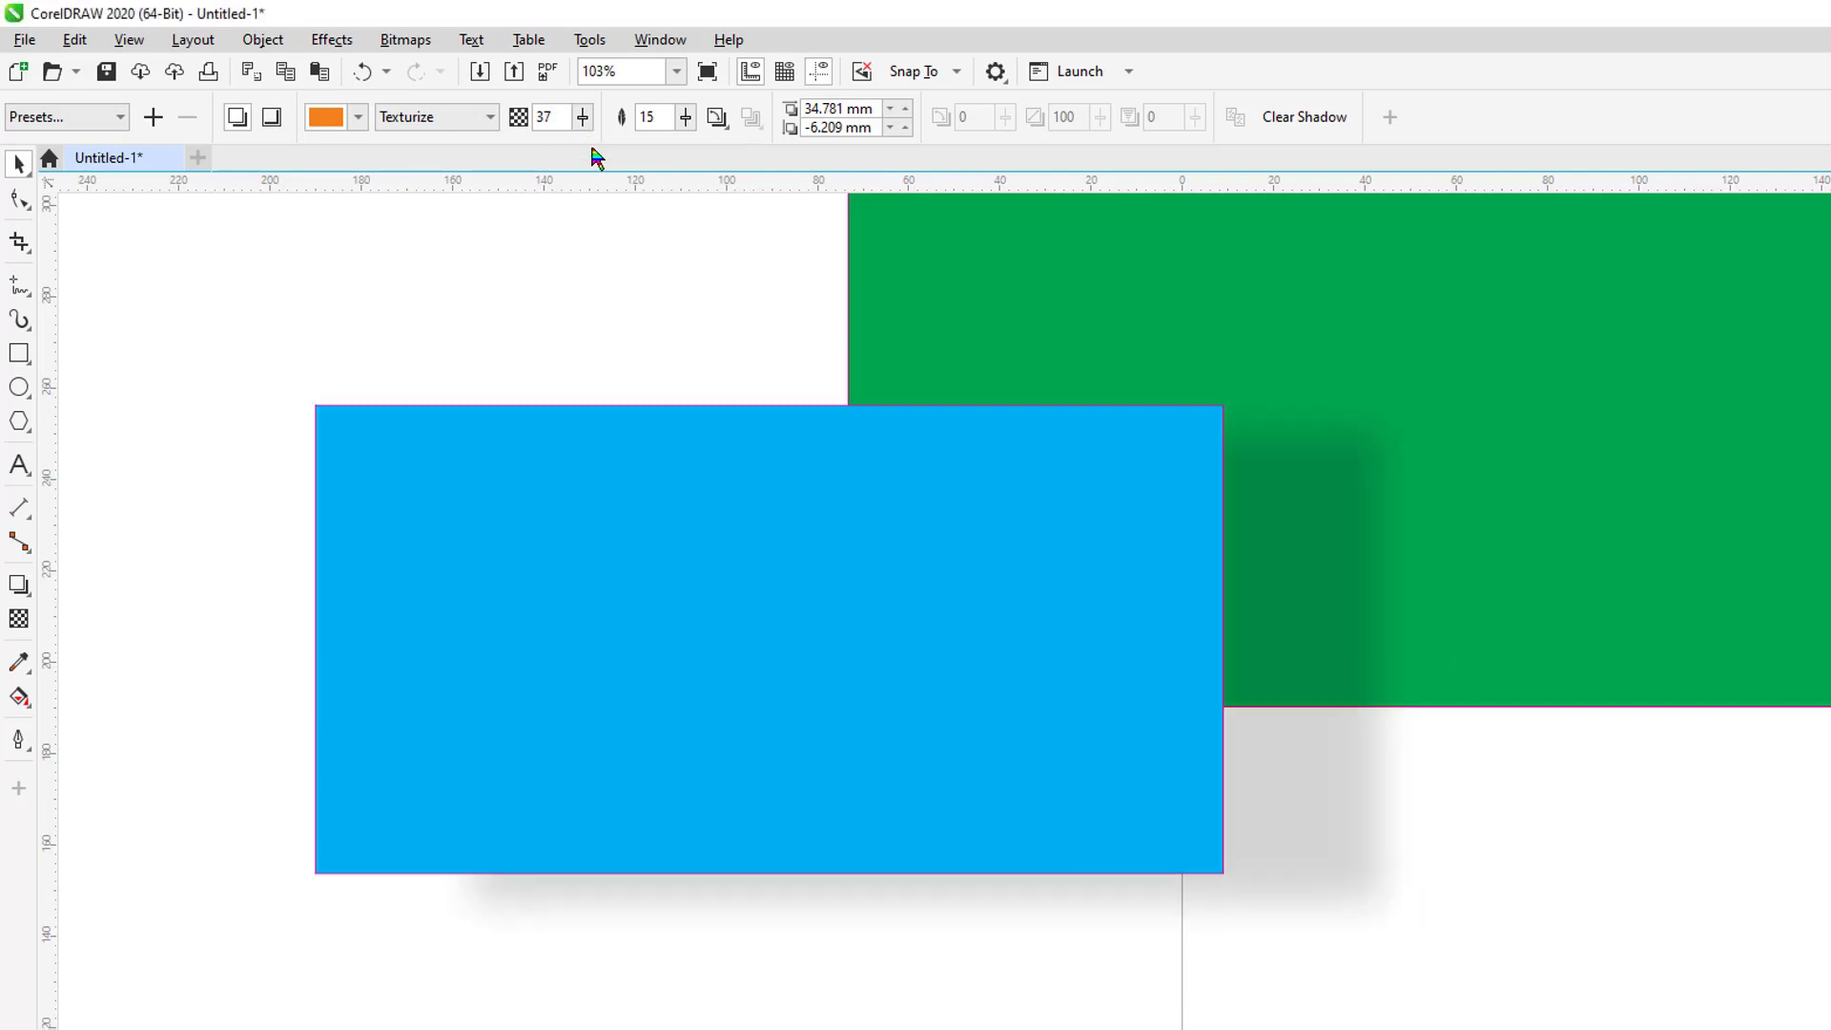
# Set the drop shadow's opacity to exactly 50.
pyautogui.click(582, 119)
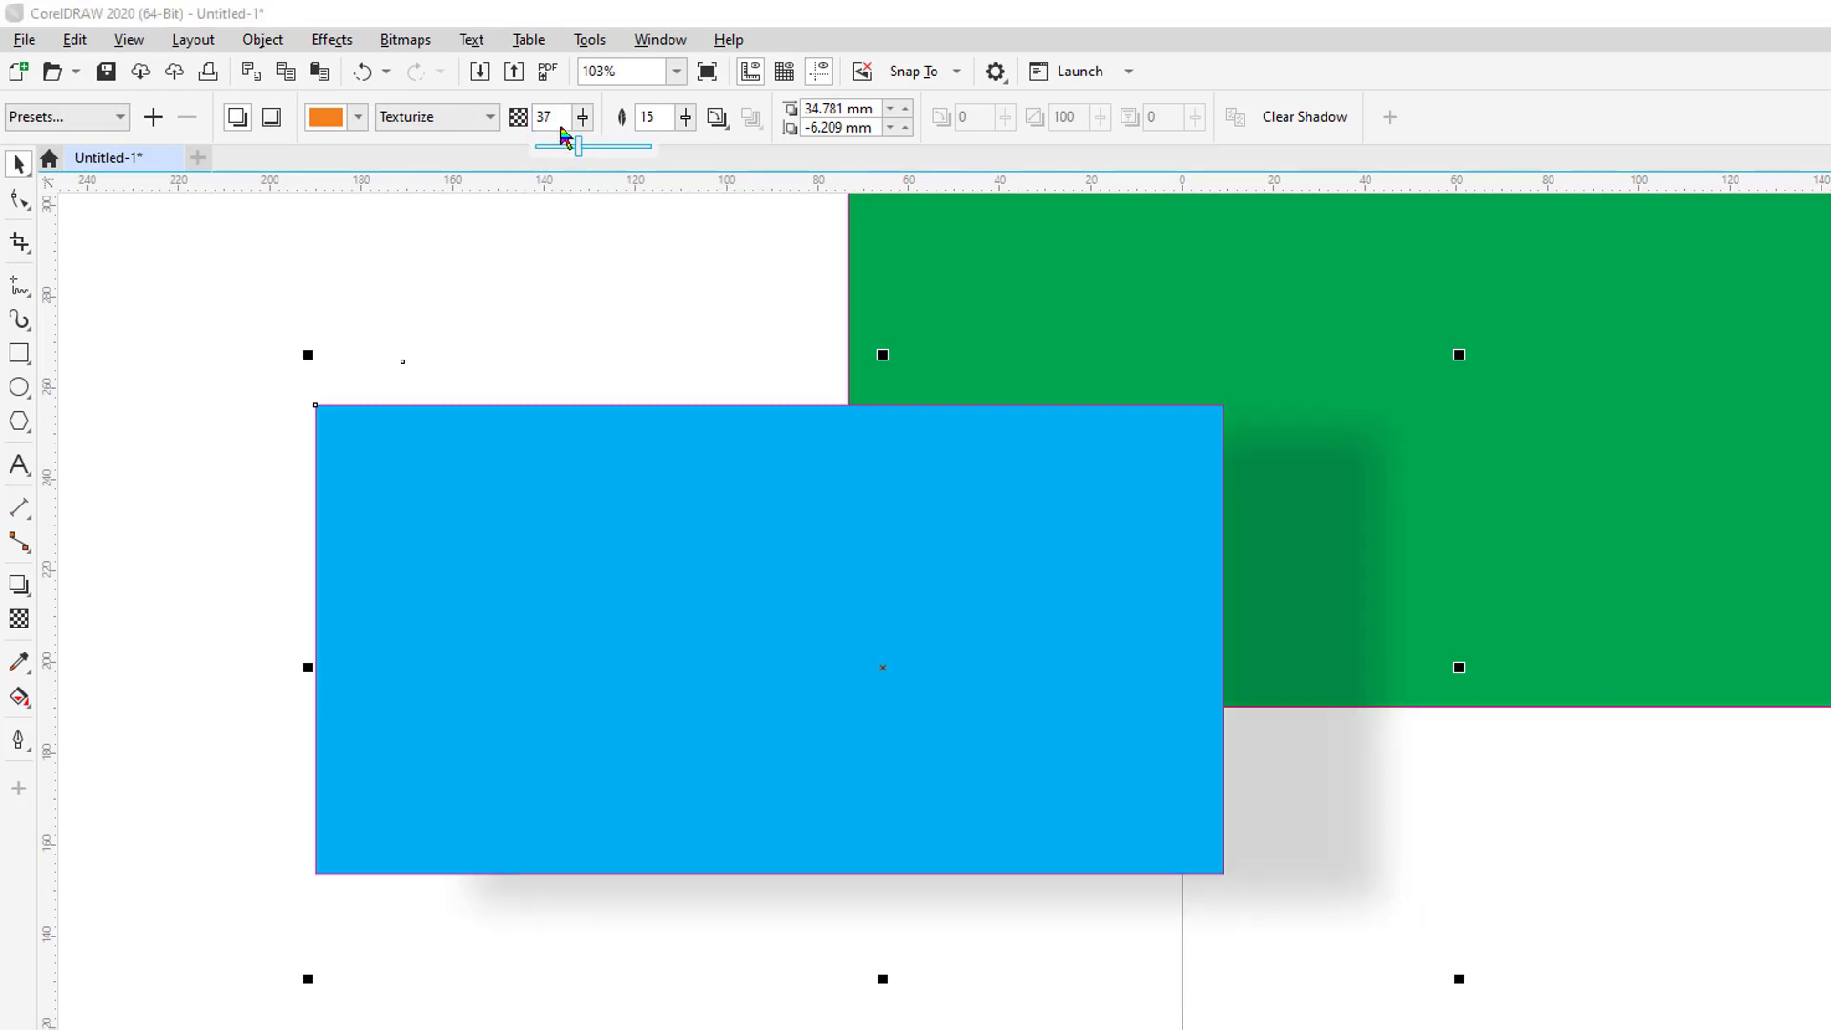
pyautogui.doubleClick(552, 119)
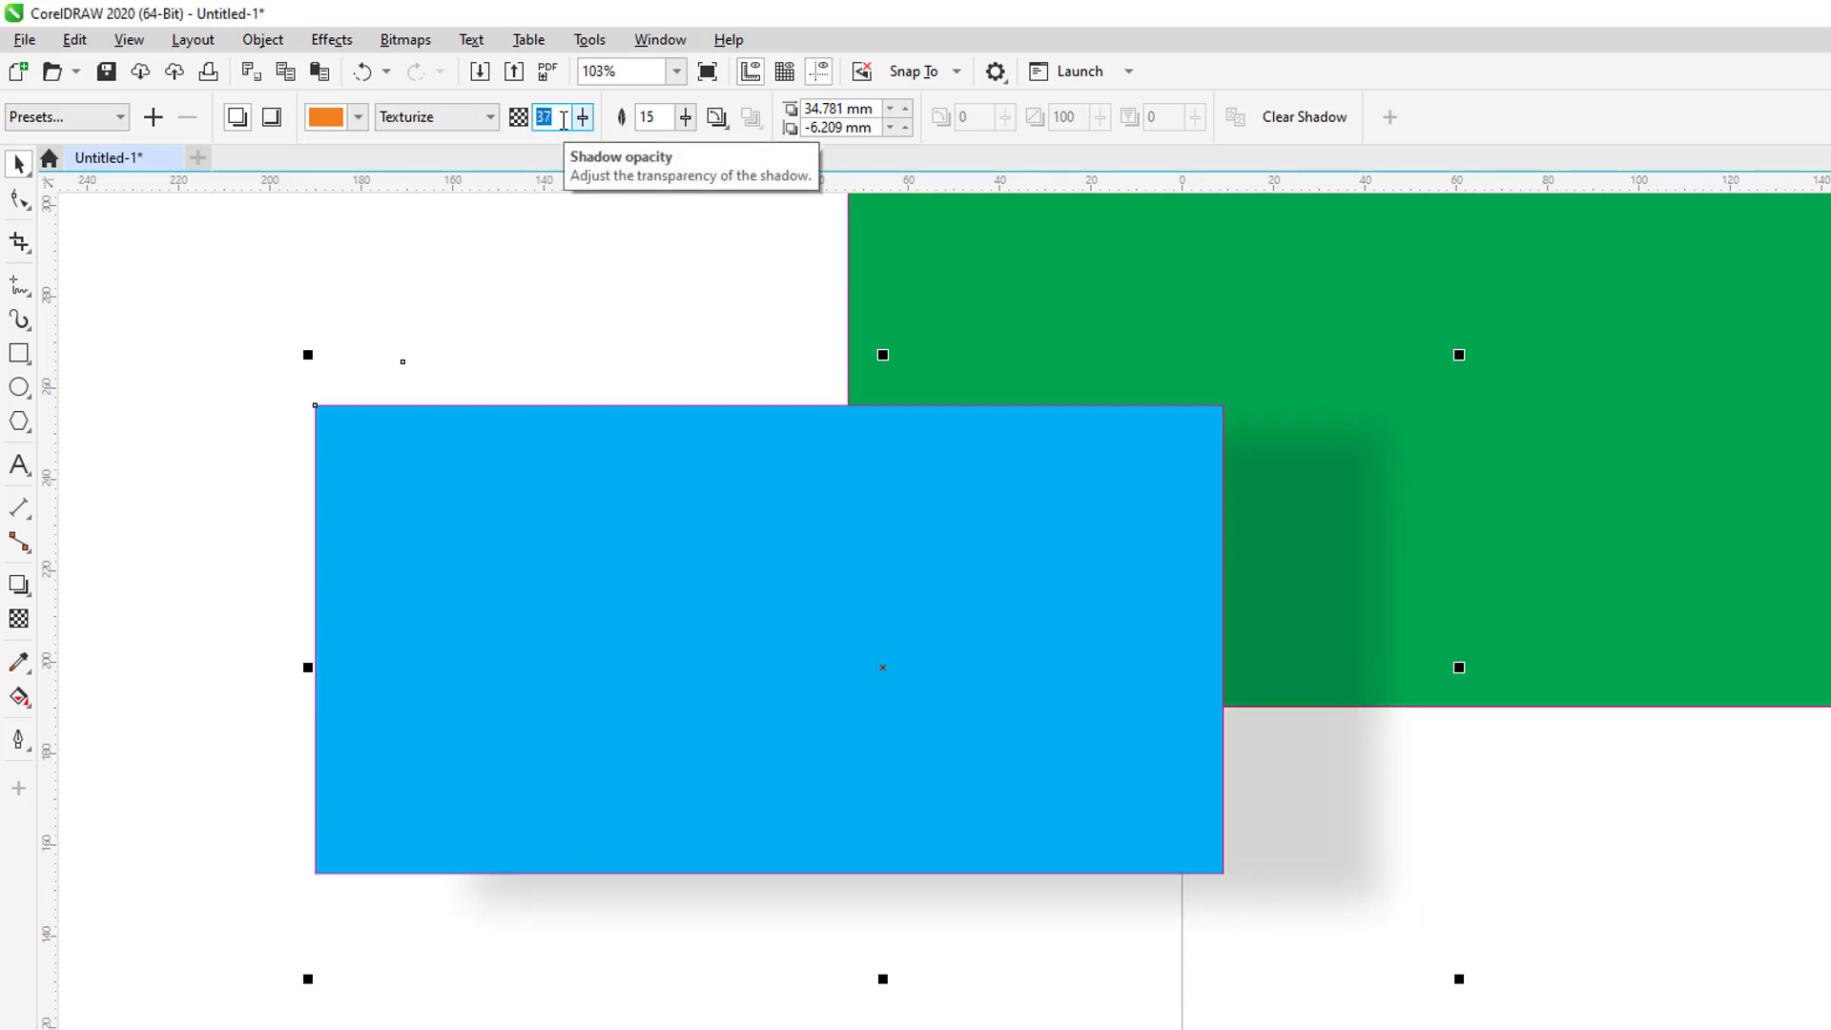
pyautogui.write('50')
pyautogui.press('Return')
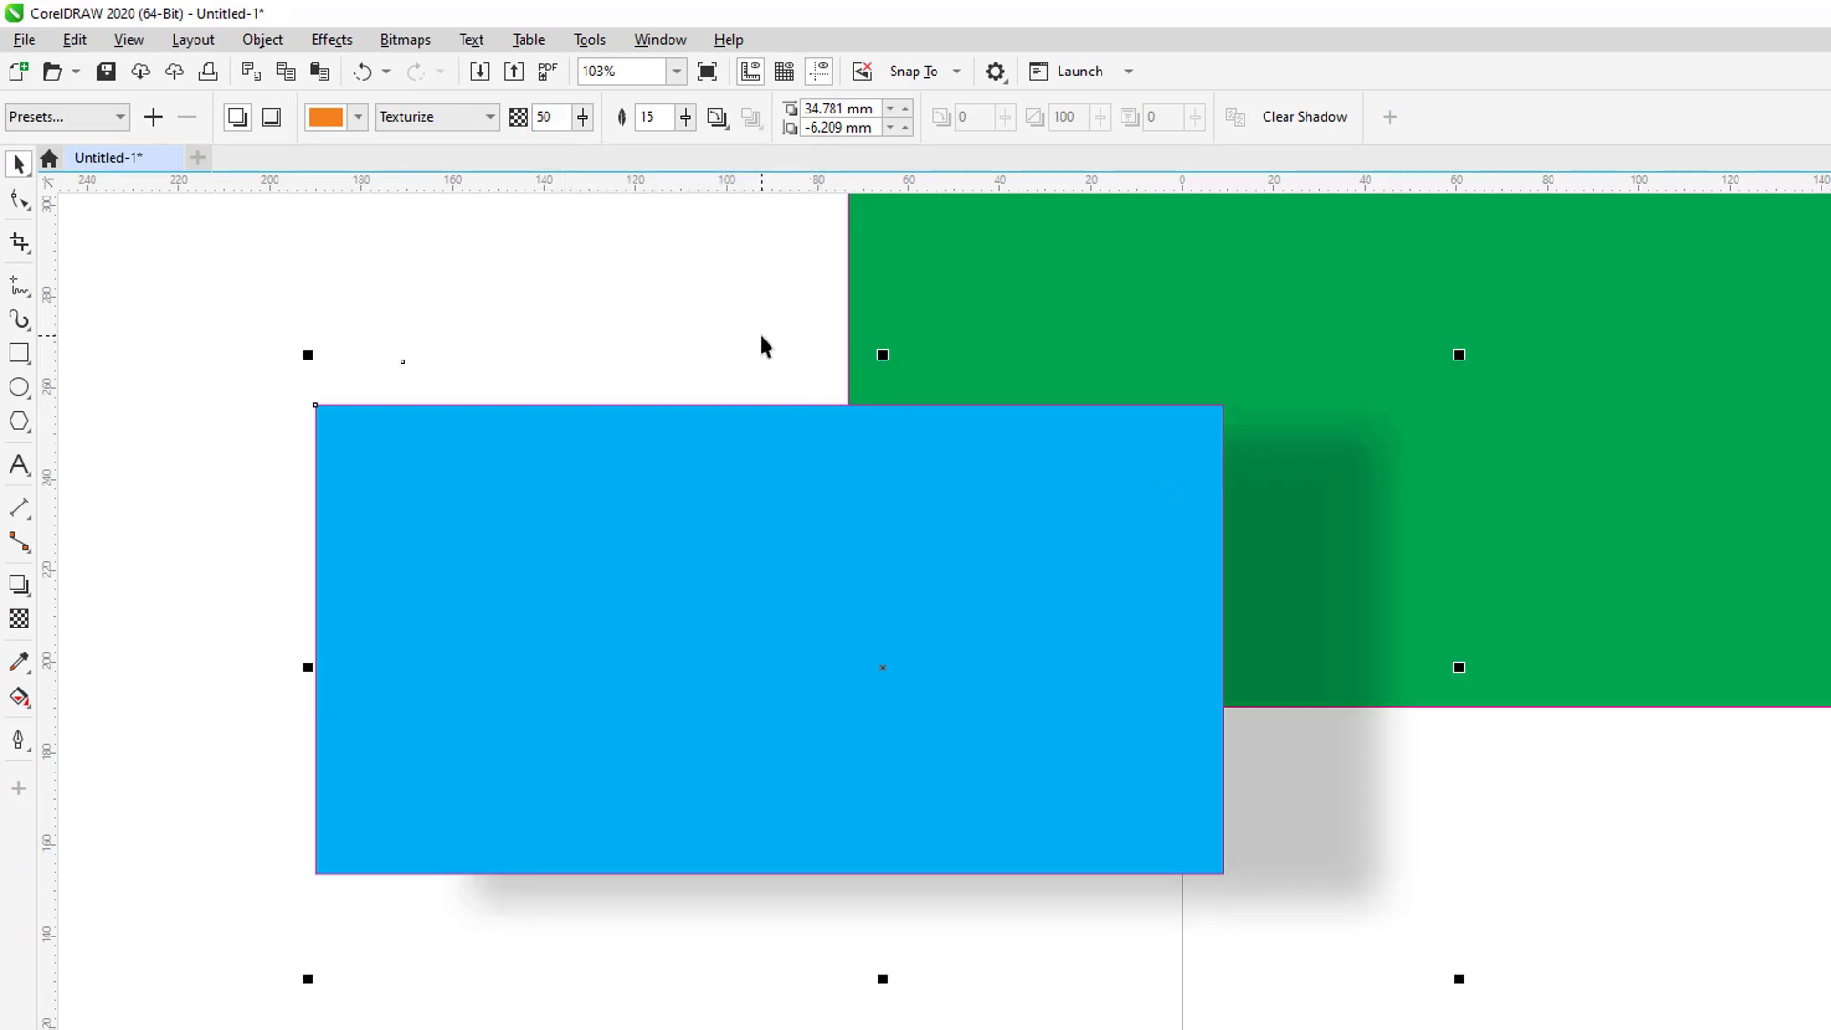
# Try shadow feathering values of 68 and 53 on the drop shadow and return the feathering to 15.
pyautogui.click(657, 112)
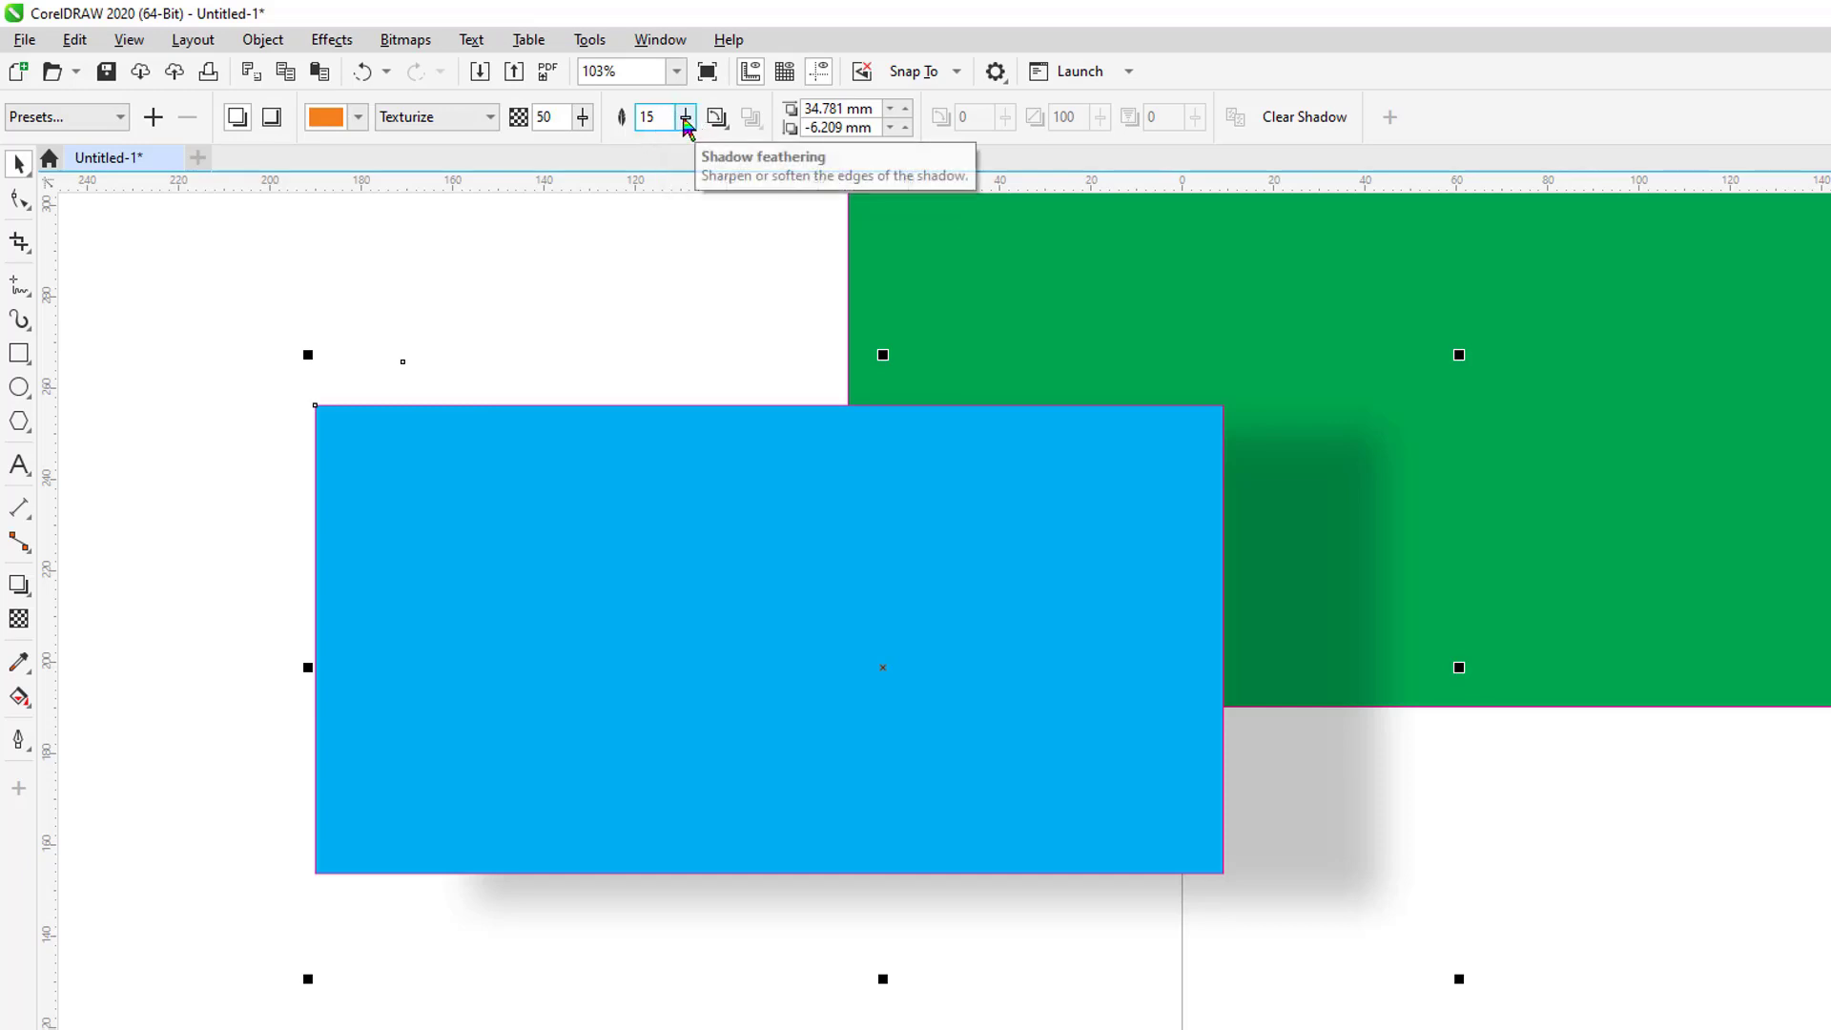
pyautogui.click(687, 125)
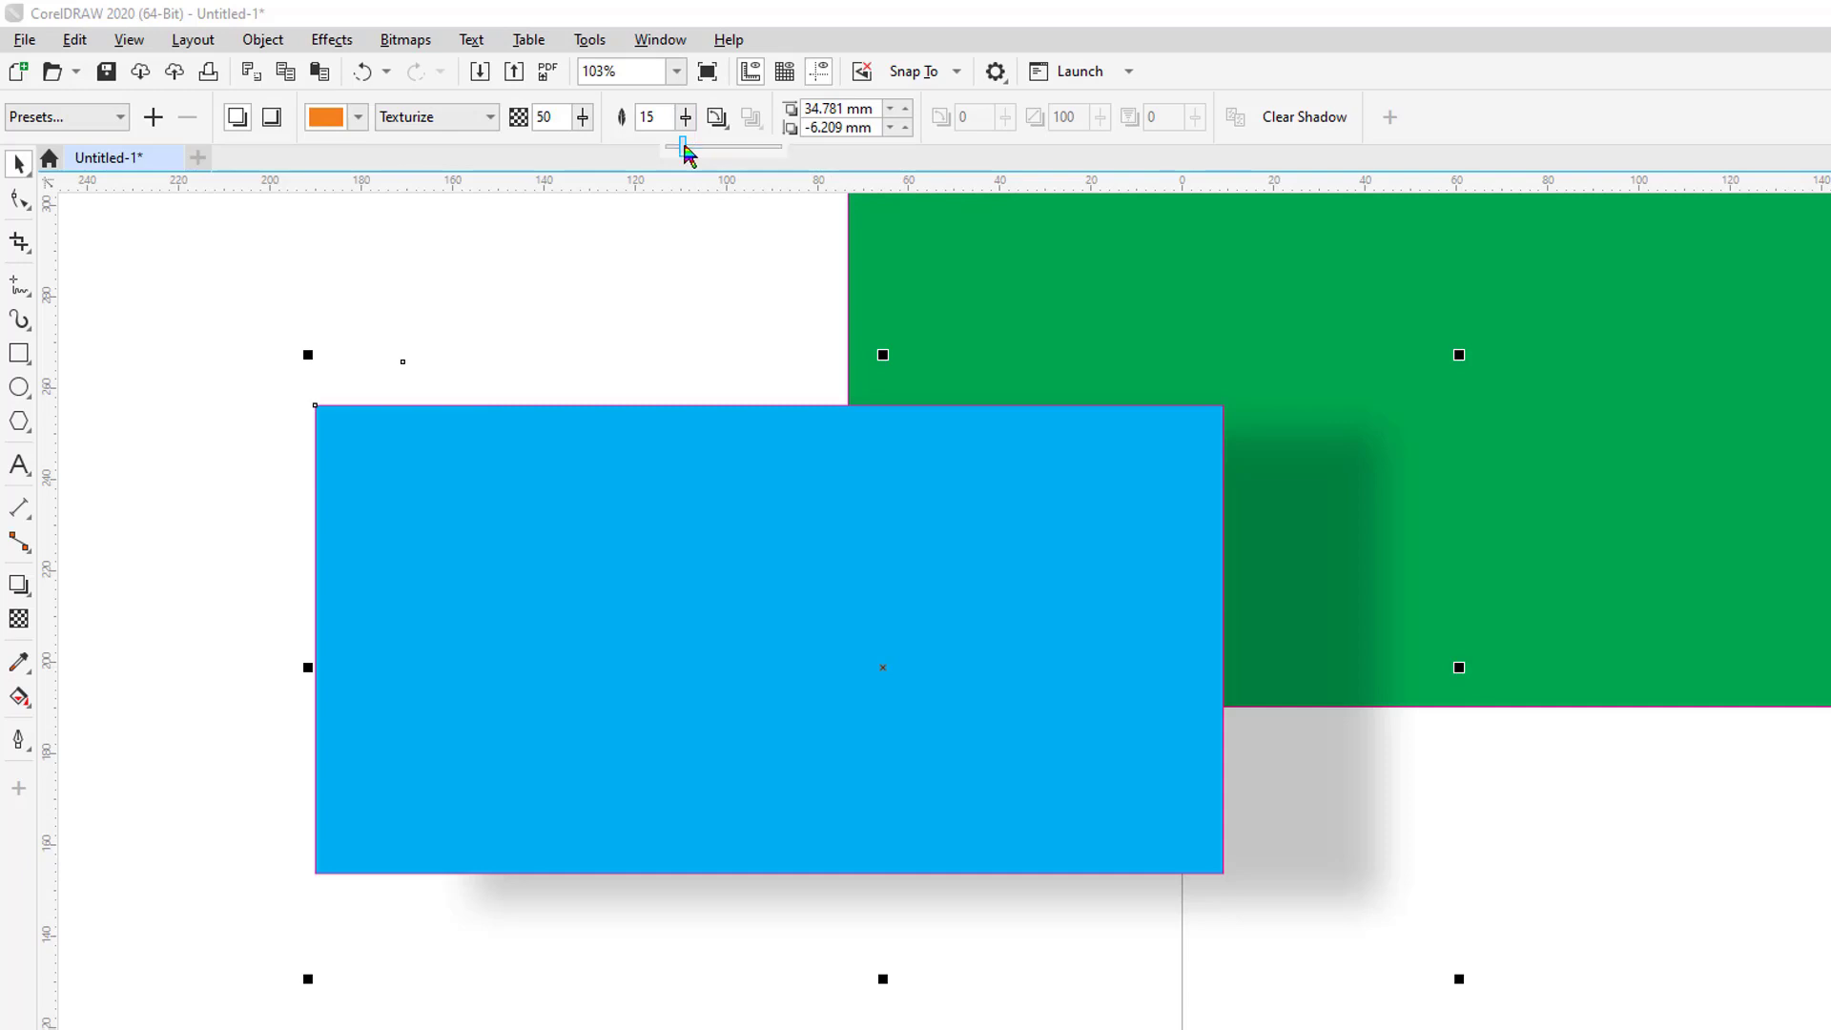
pyautogui.moveTo(711, 152); pyautogui.dragTo(747, 152)
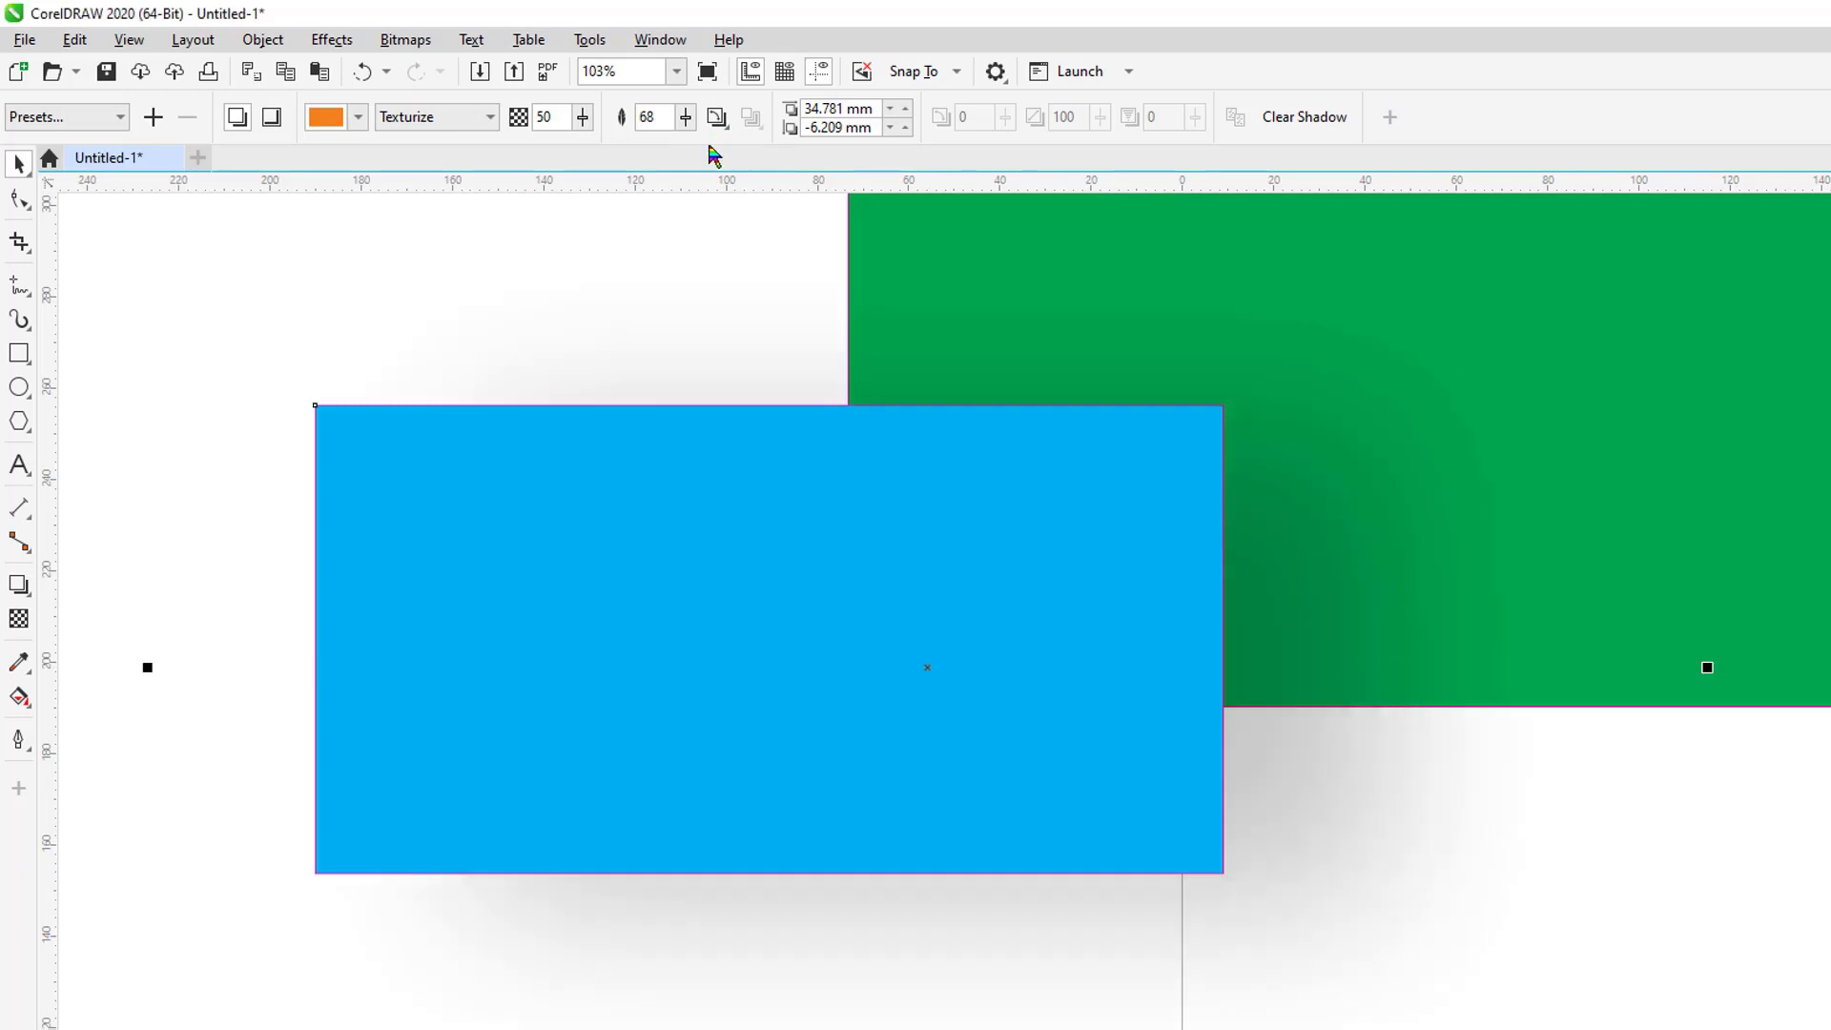
pyautogui.click(685, 117)
pyautogui.moveTo(689, 148); pyautogui.dragTo(674, 153)
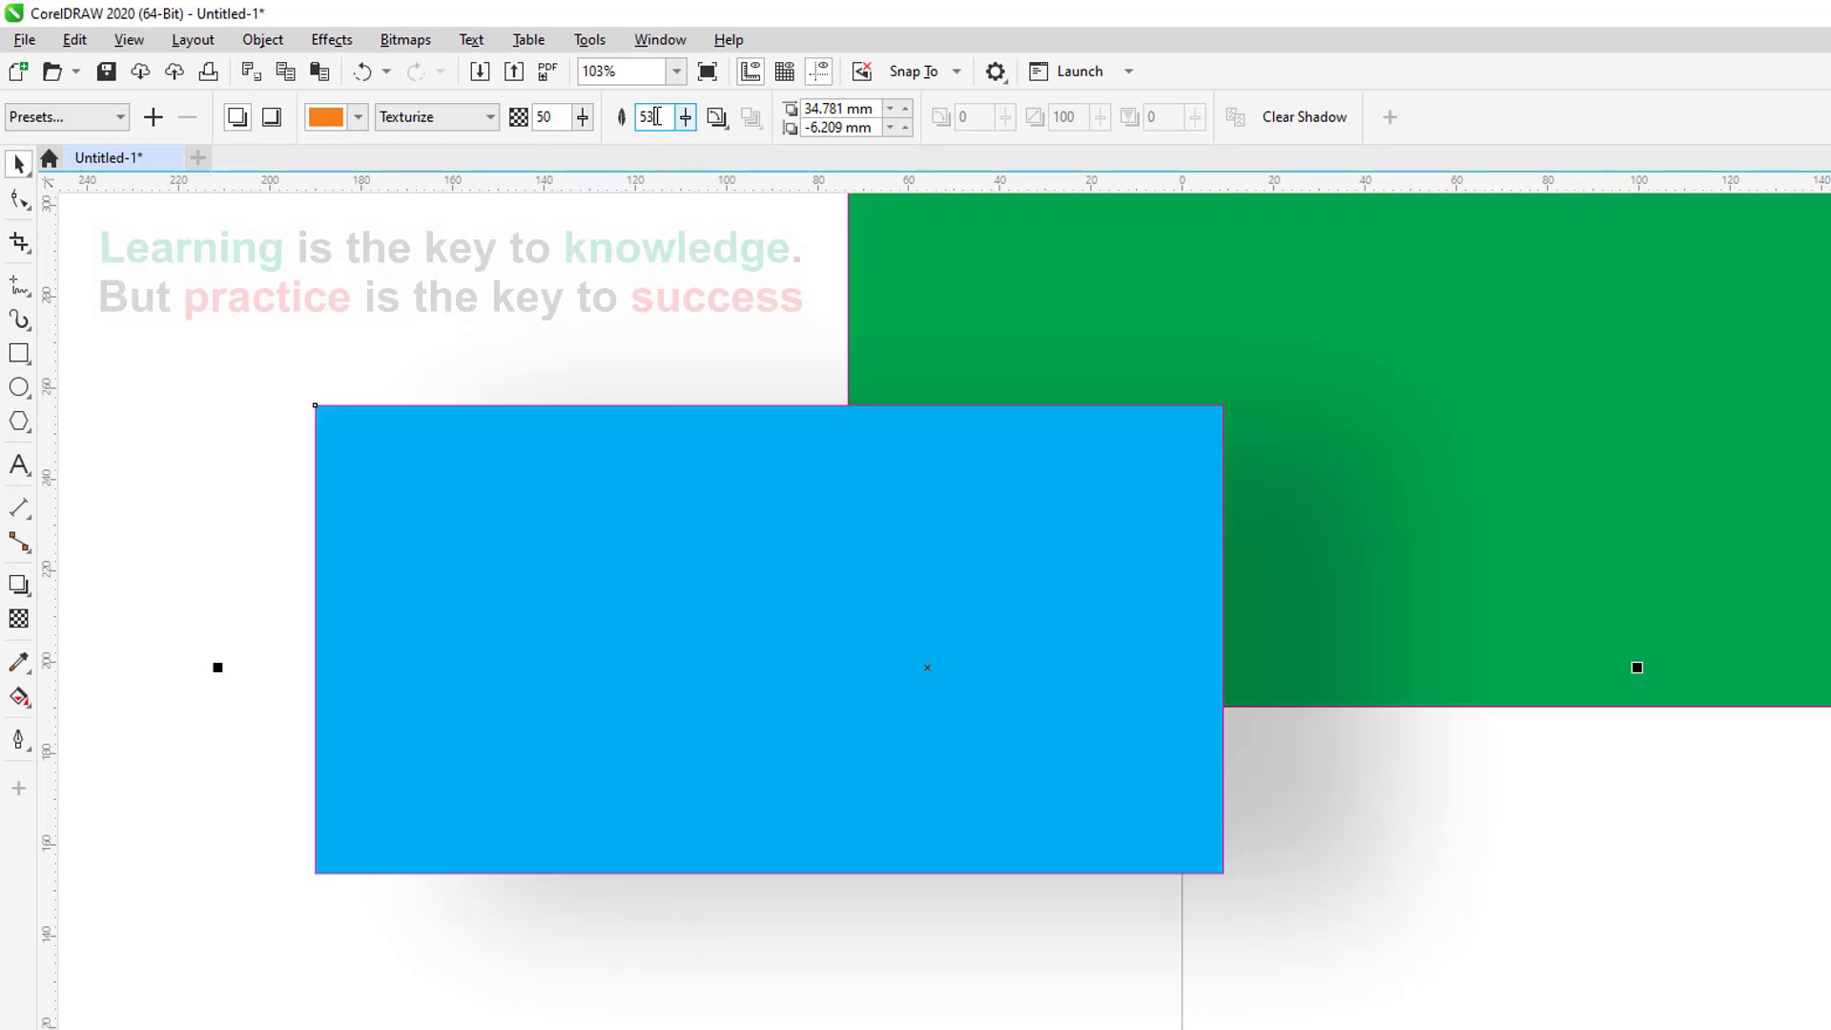
pyautogui.doubleClick(657, 117)
pyautogui.write('15')
pyautogui.press('Return')
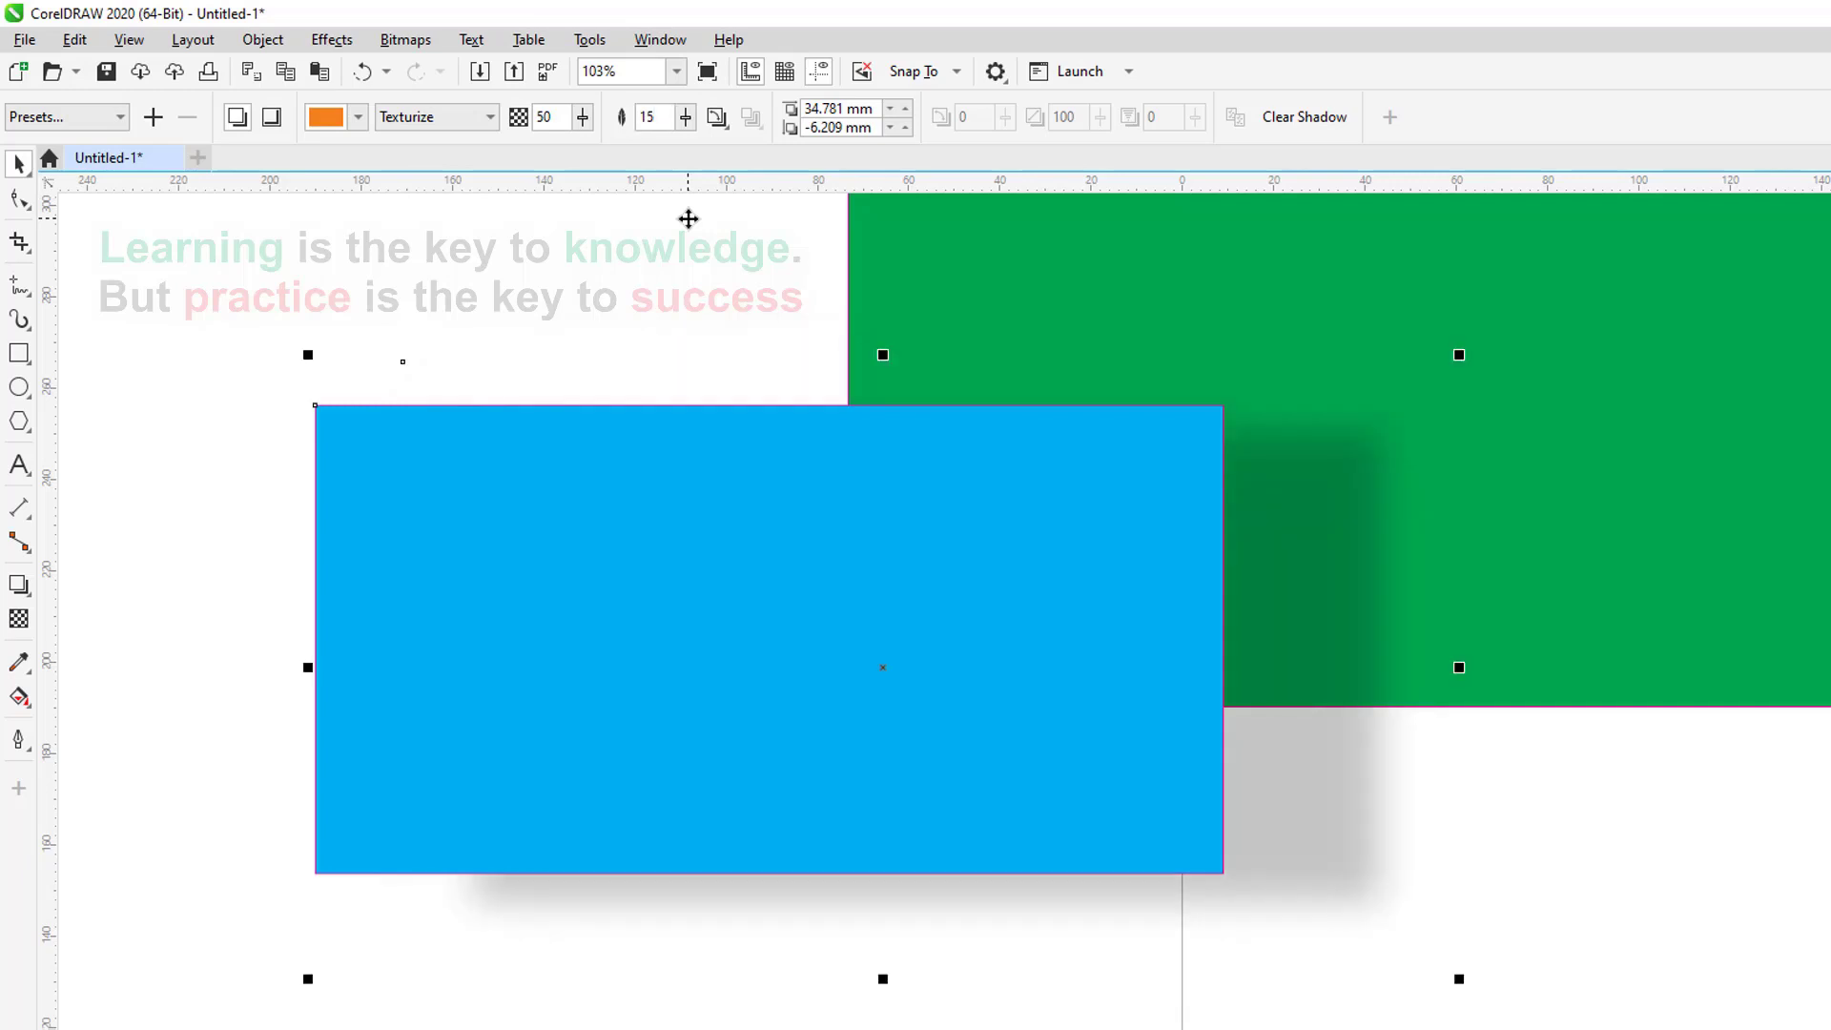
# Try the Inside, Middle and Outside feathering directions on the drop shadow.
pyautogui.click(718, 124)
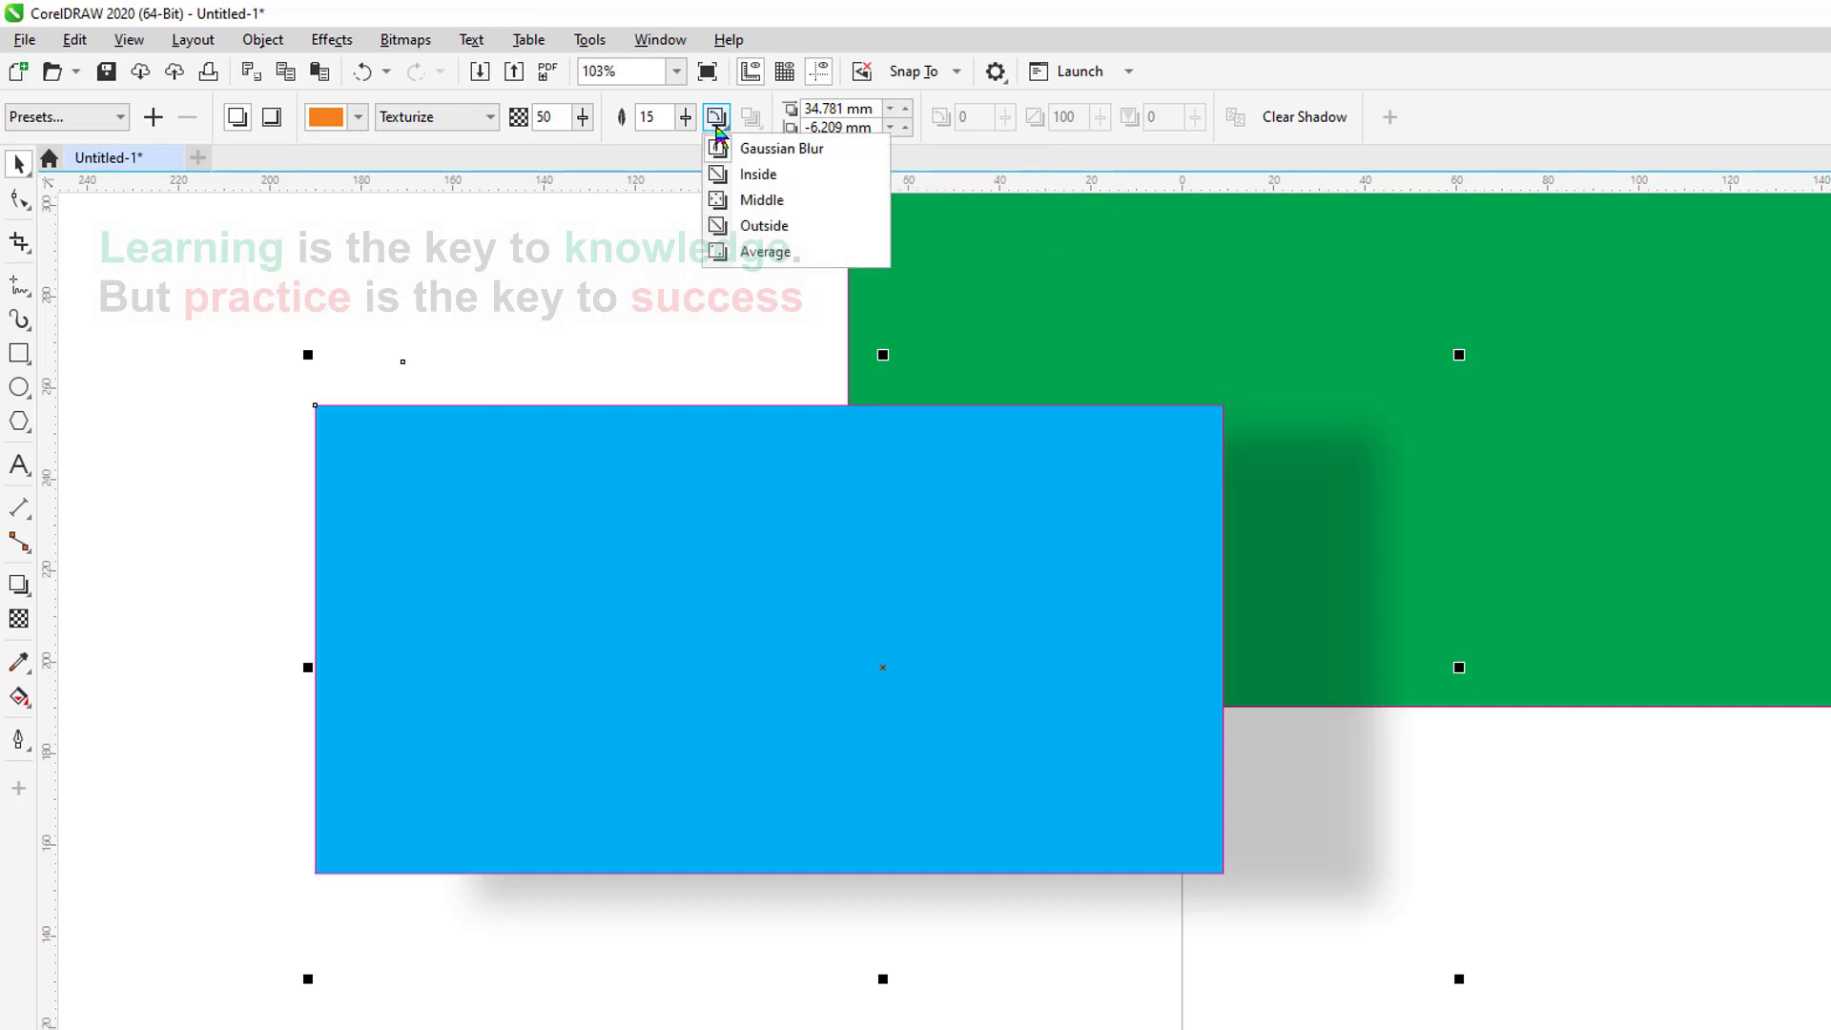
pyautogui.click(760, 175)
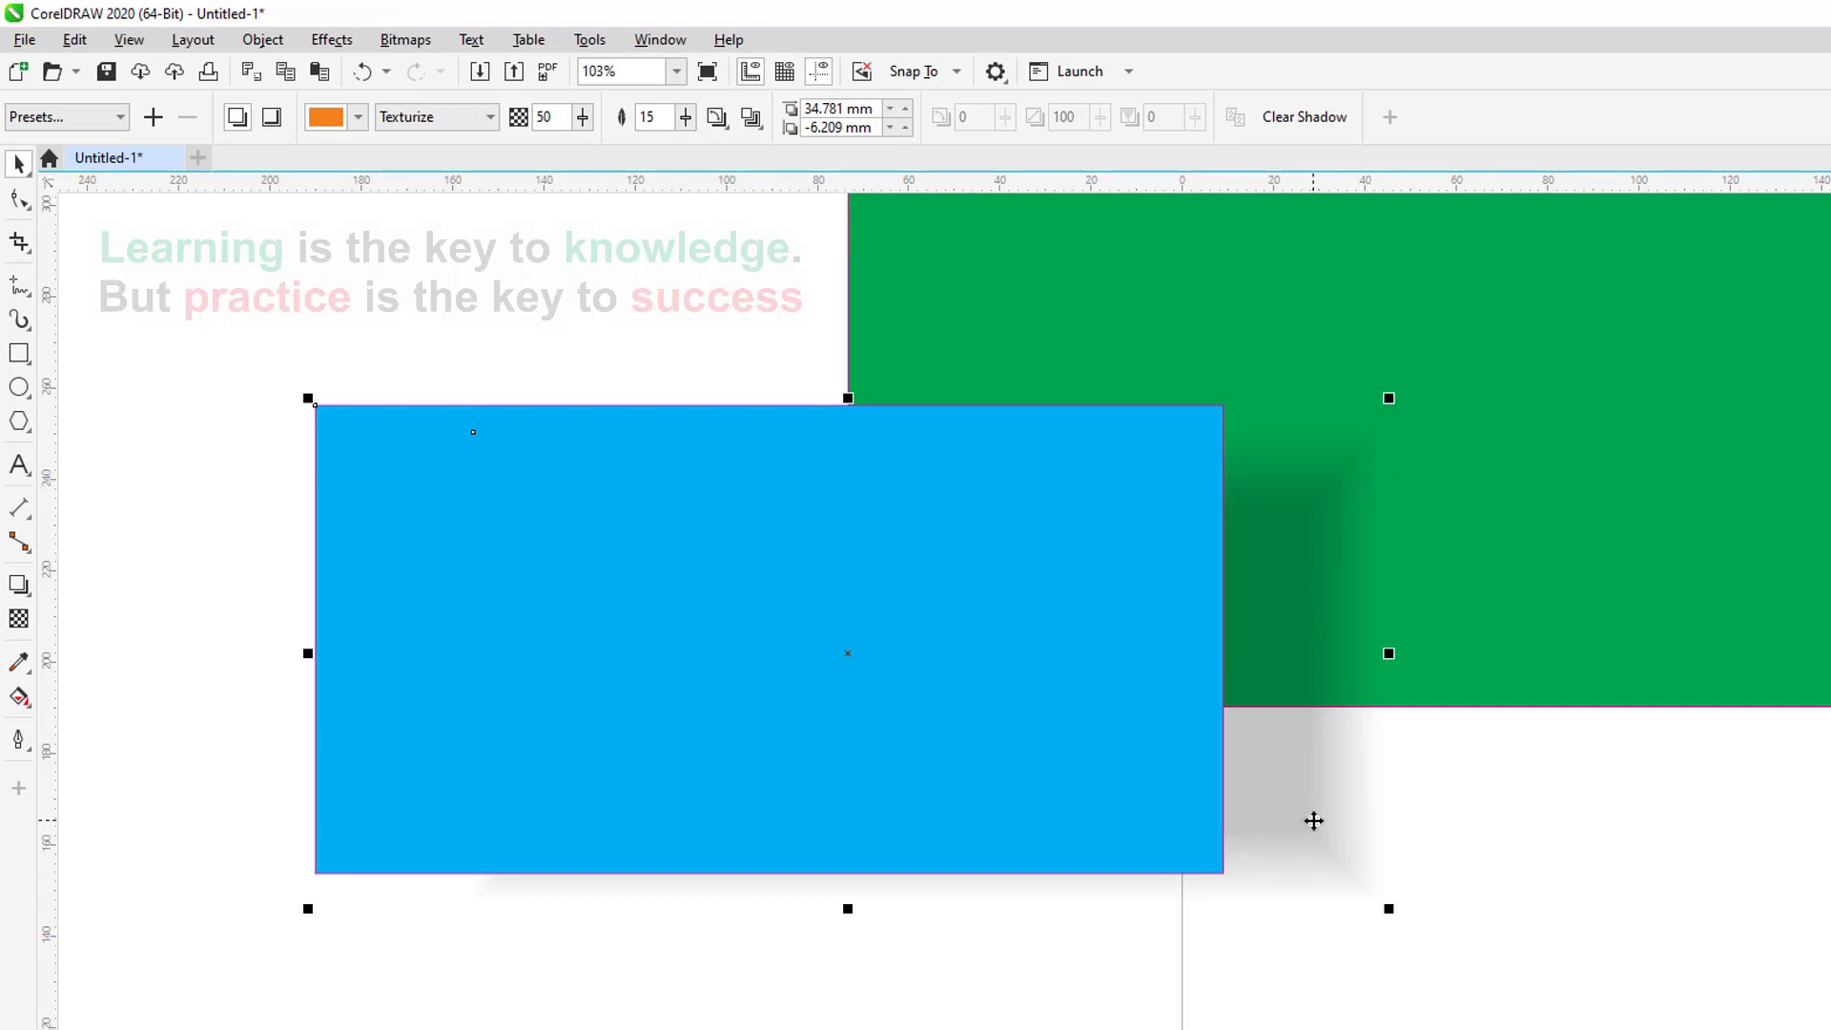
pyautogui.click(729, 124)
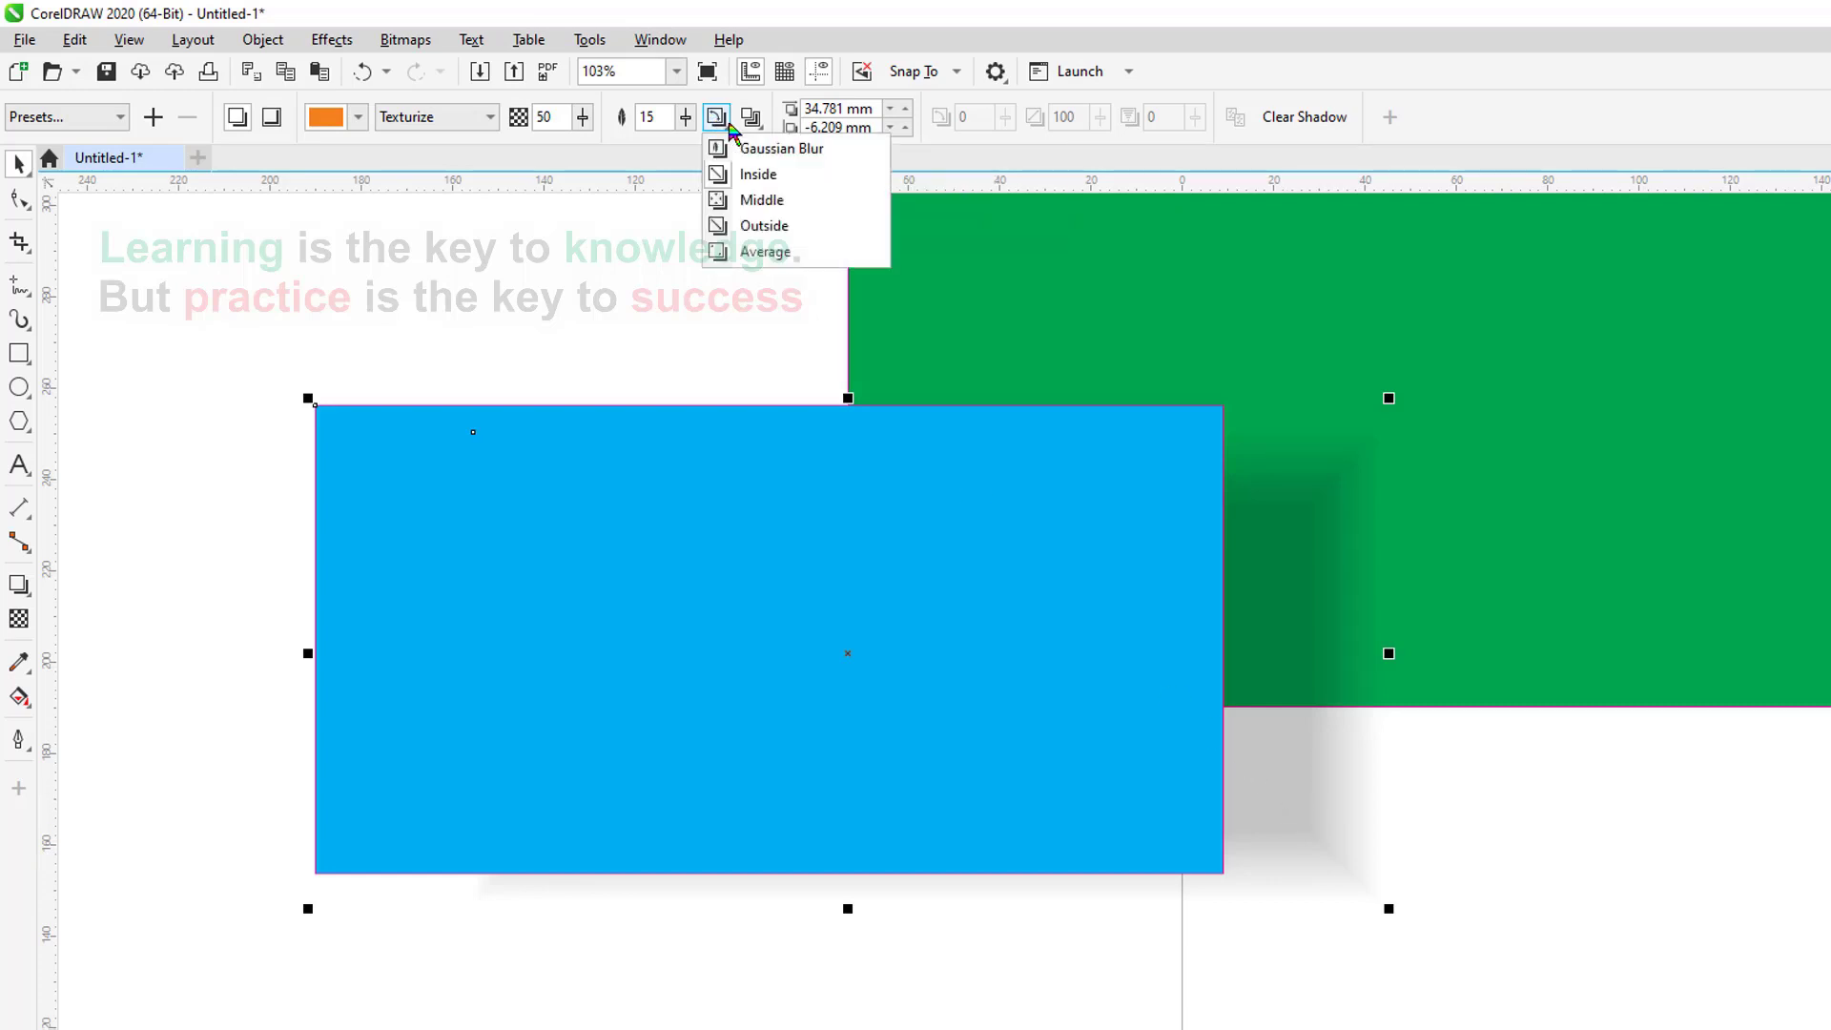
pyautogui.click(760, 204)
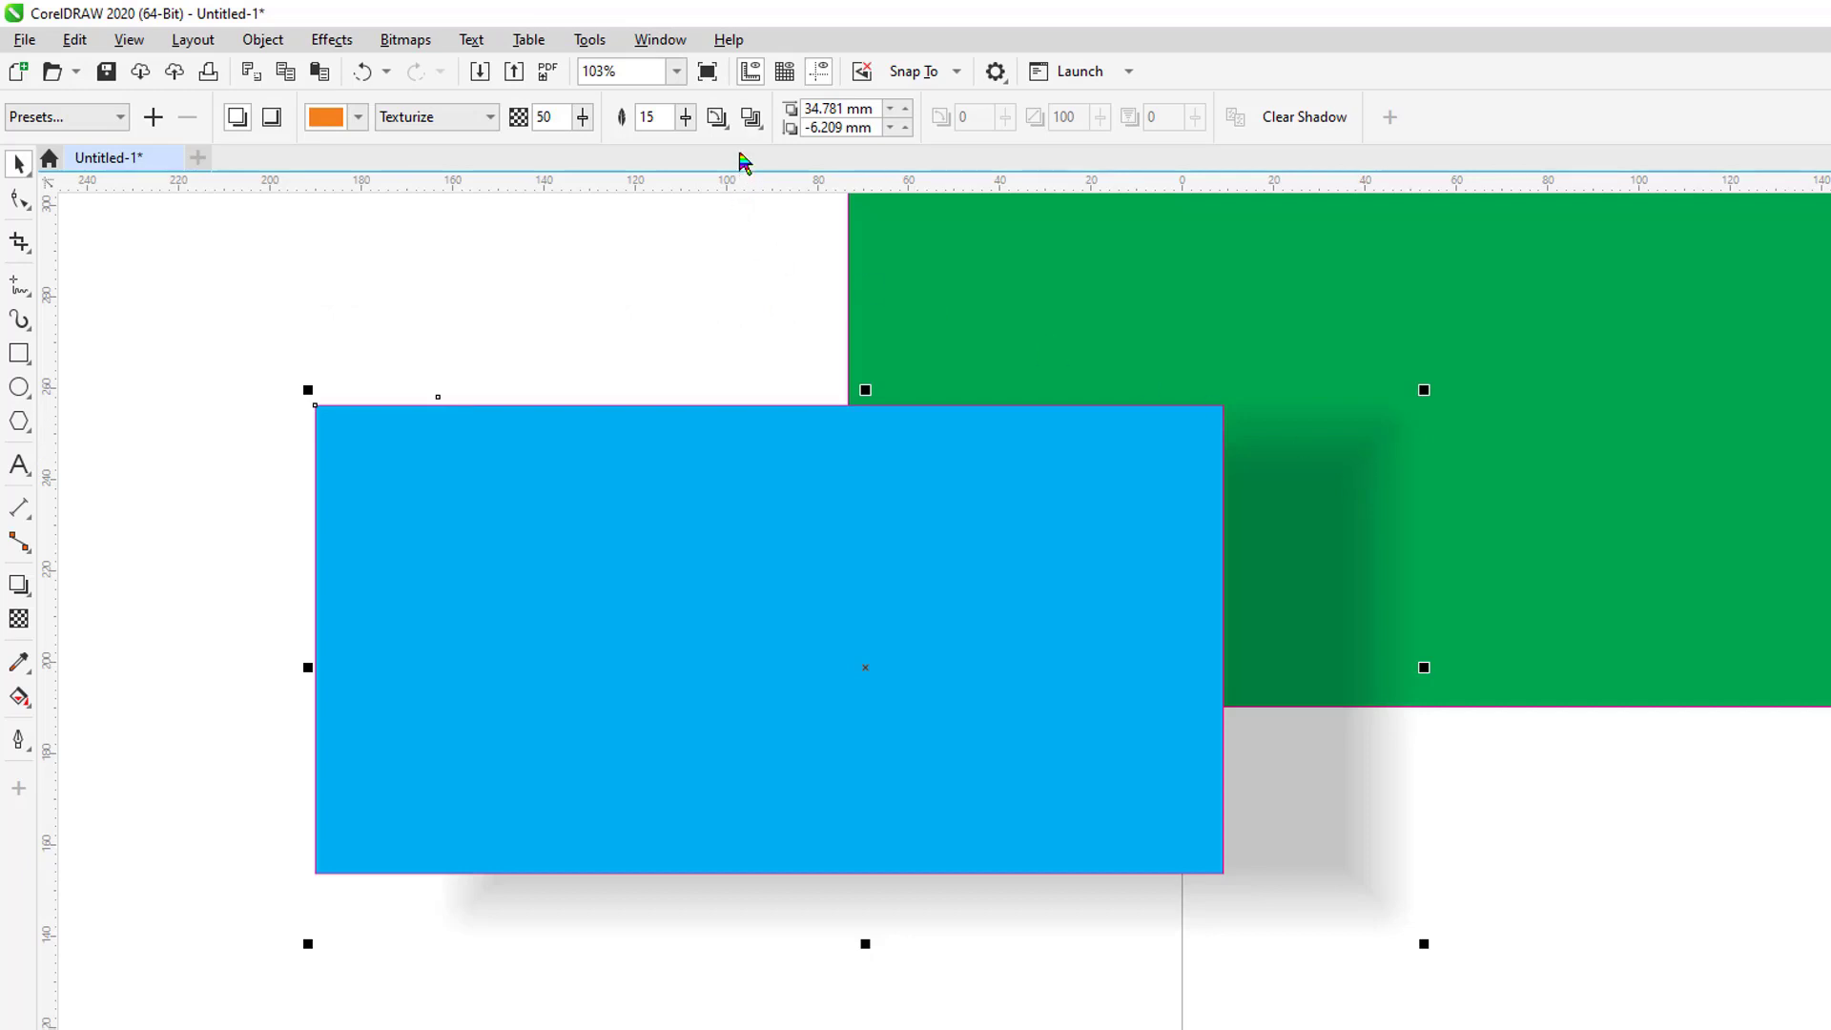
pyautogui.click(717, 117)
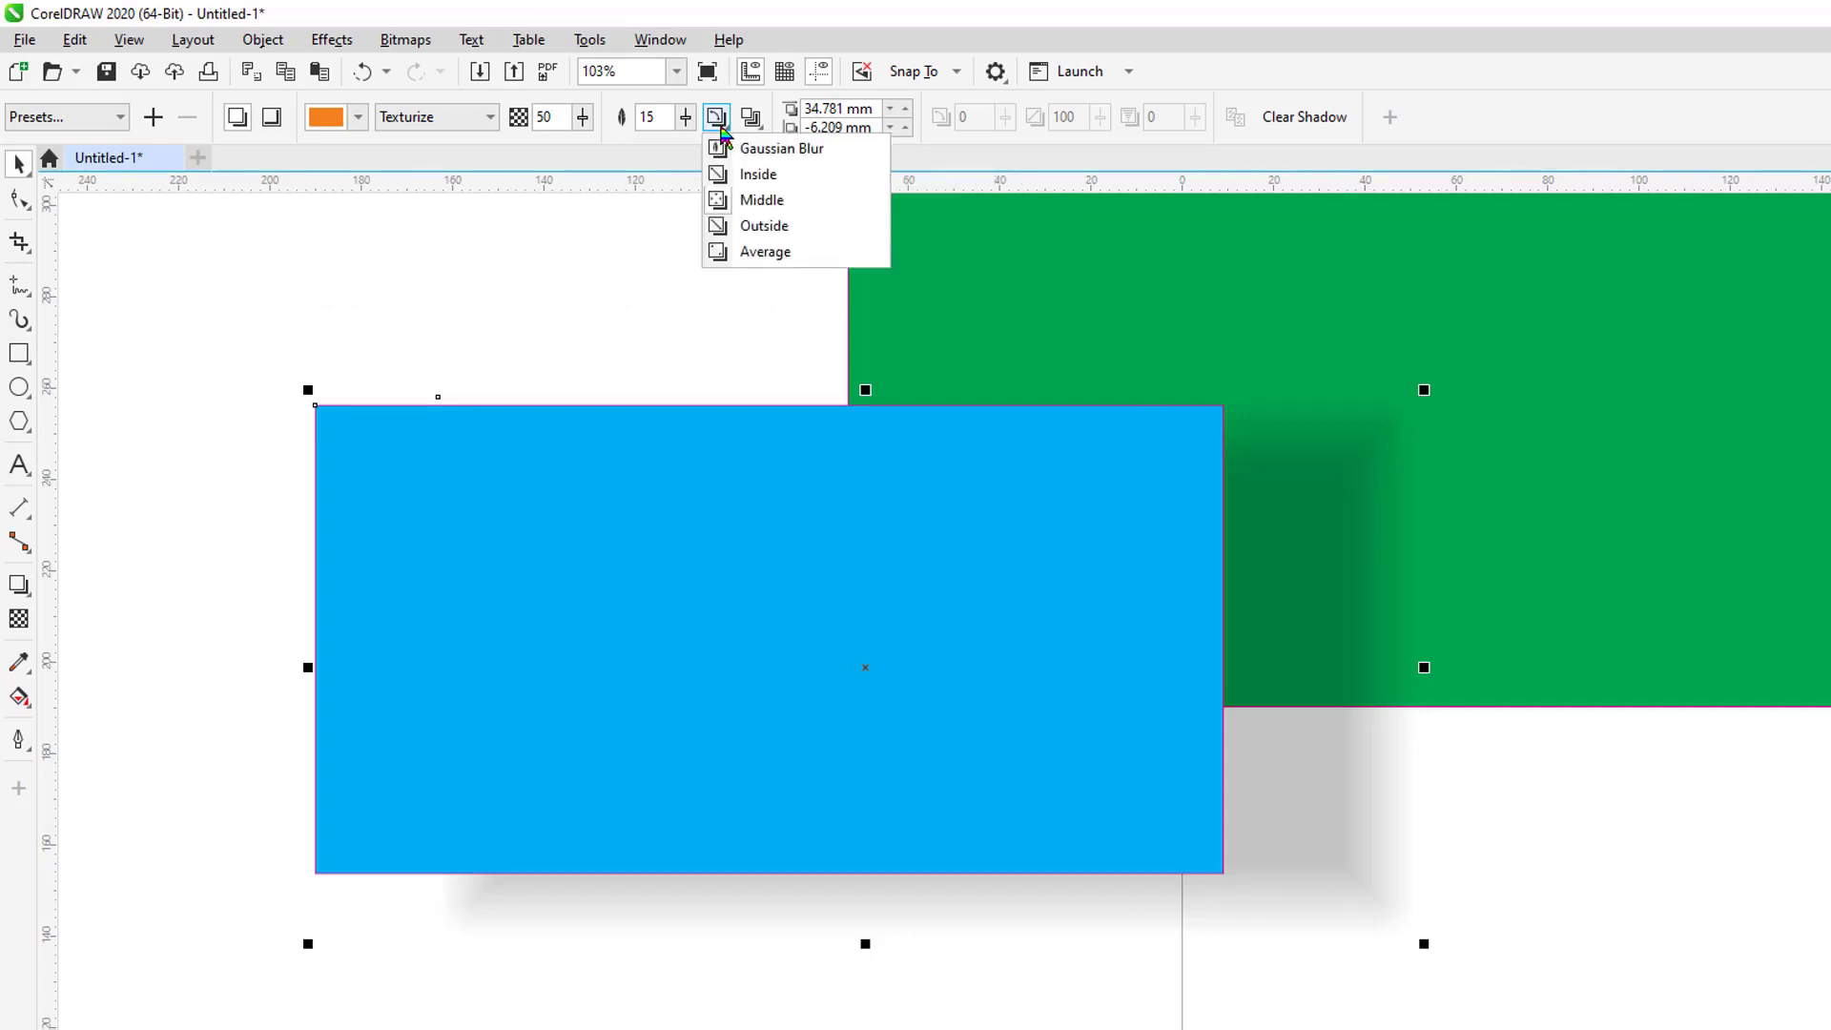
pyautogui.click(765, 229)
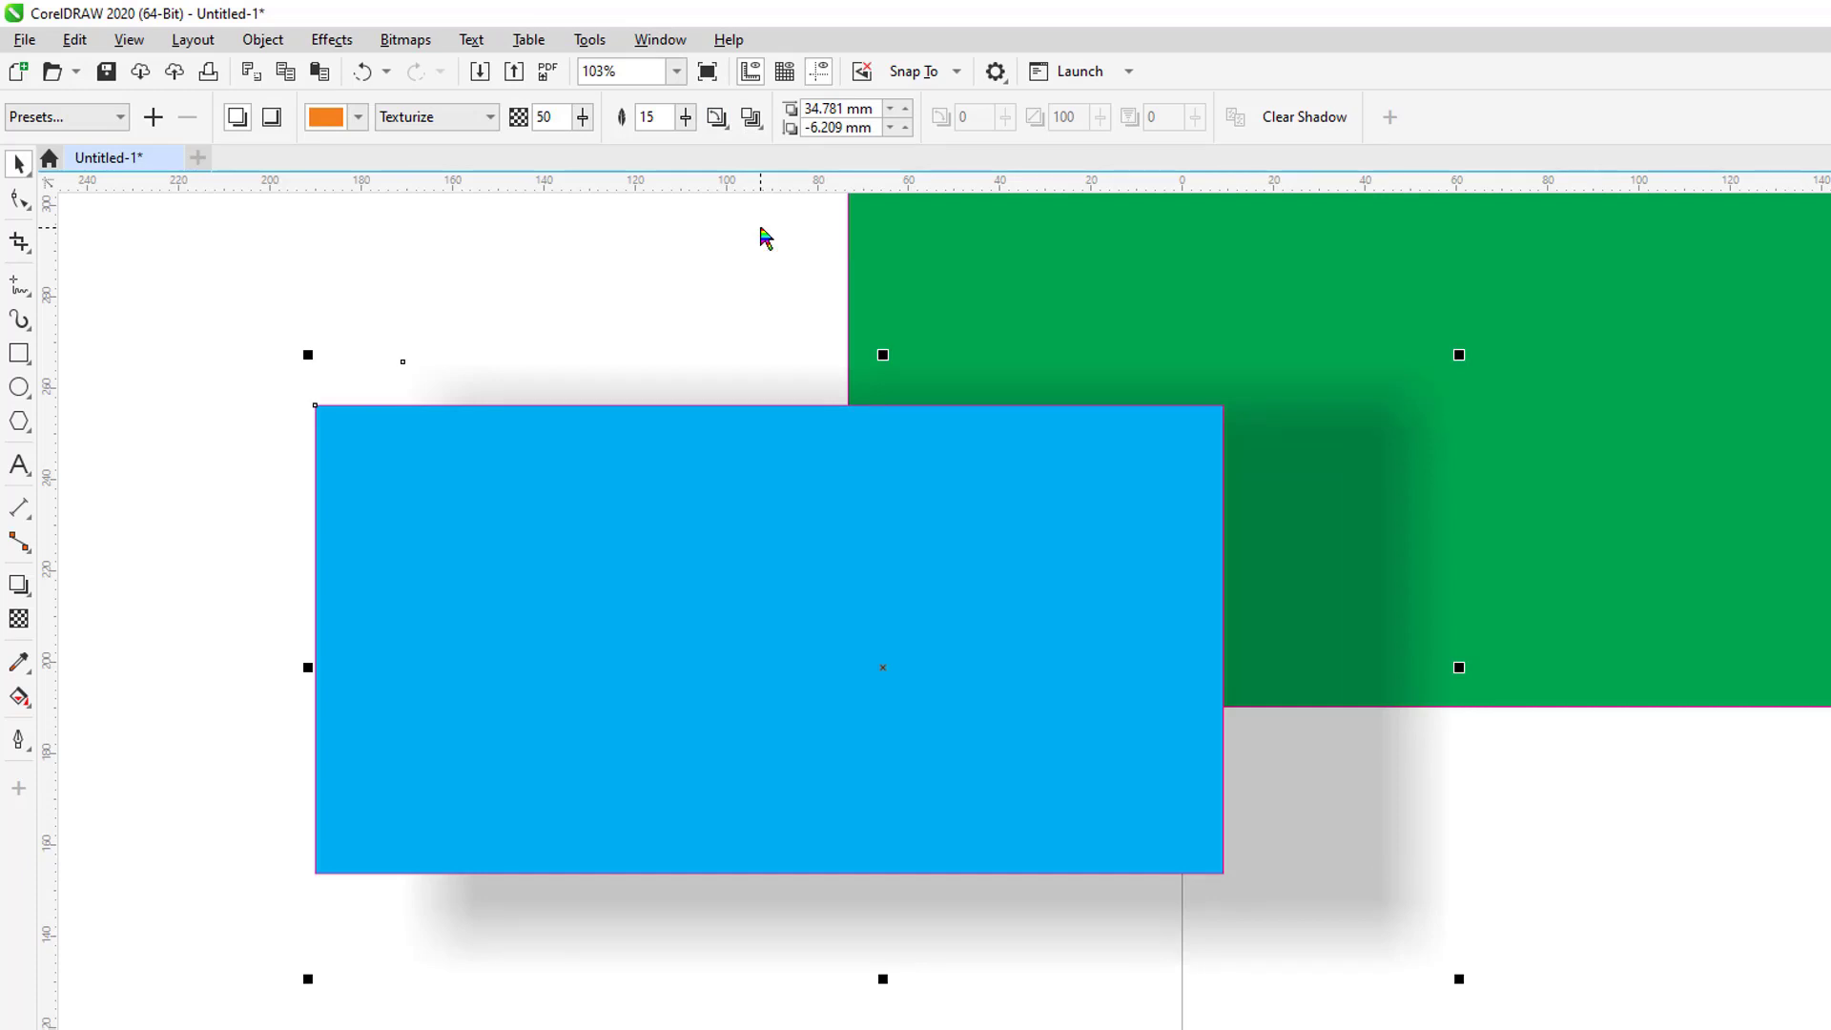
# View the feather edge options and switch the shadow's feathering direction to Gaussian Blur.
pyautogui.click(752, 119)
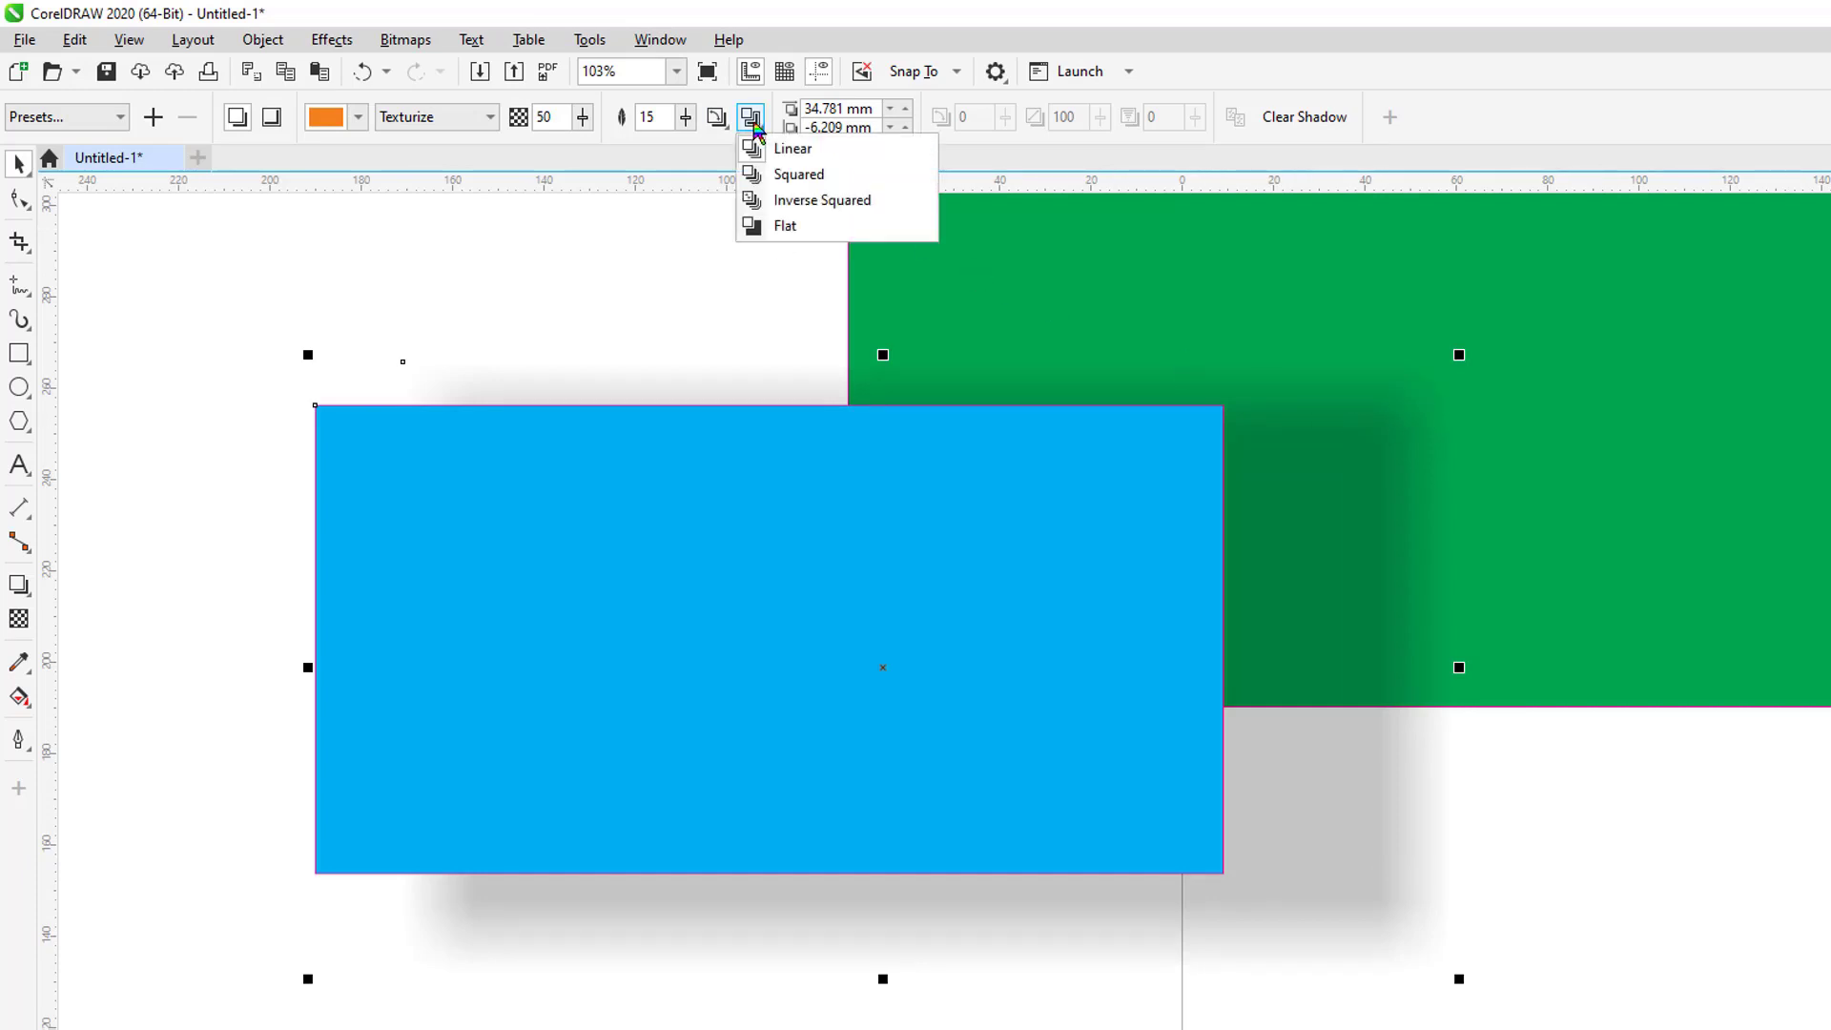
pyautogui.click(718, 119)
pyautogui.click(723, 124)
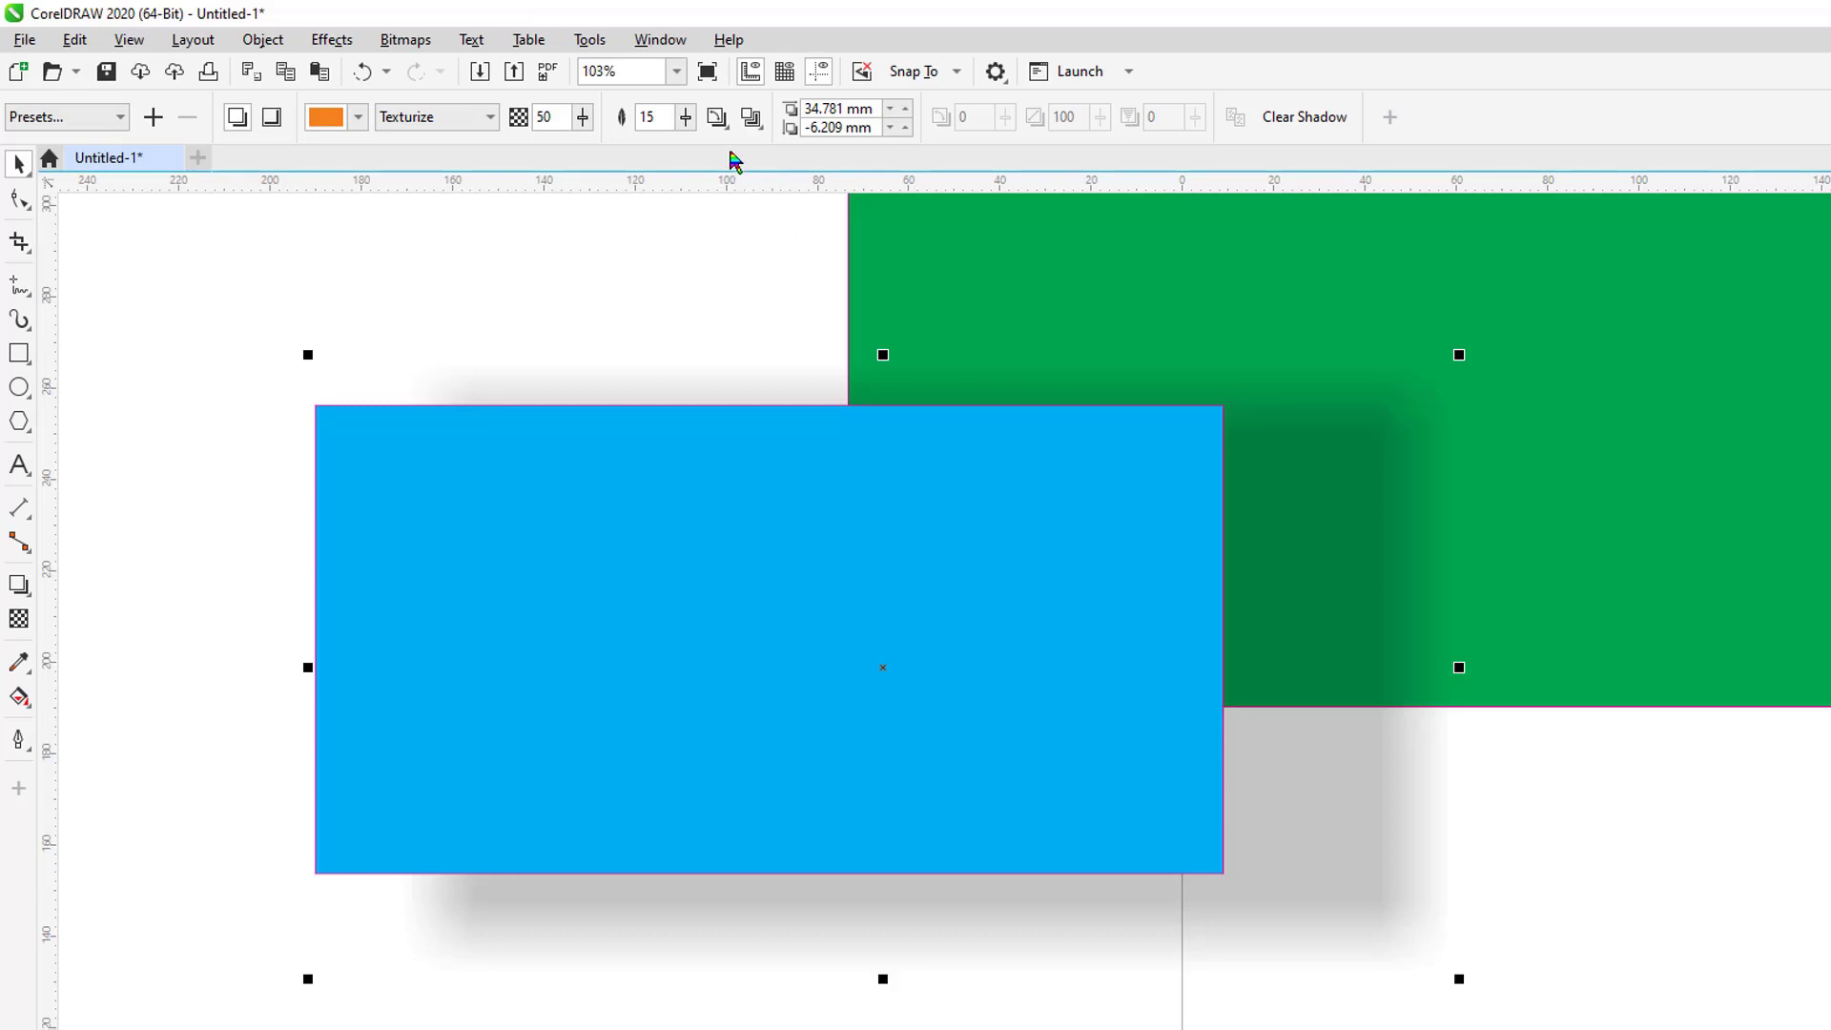
pyautogui.click(717, 118)
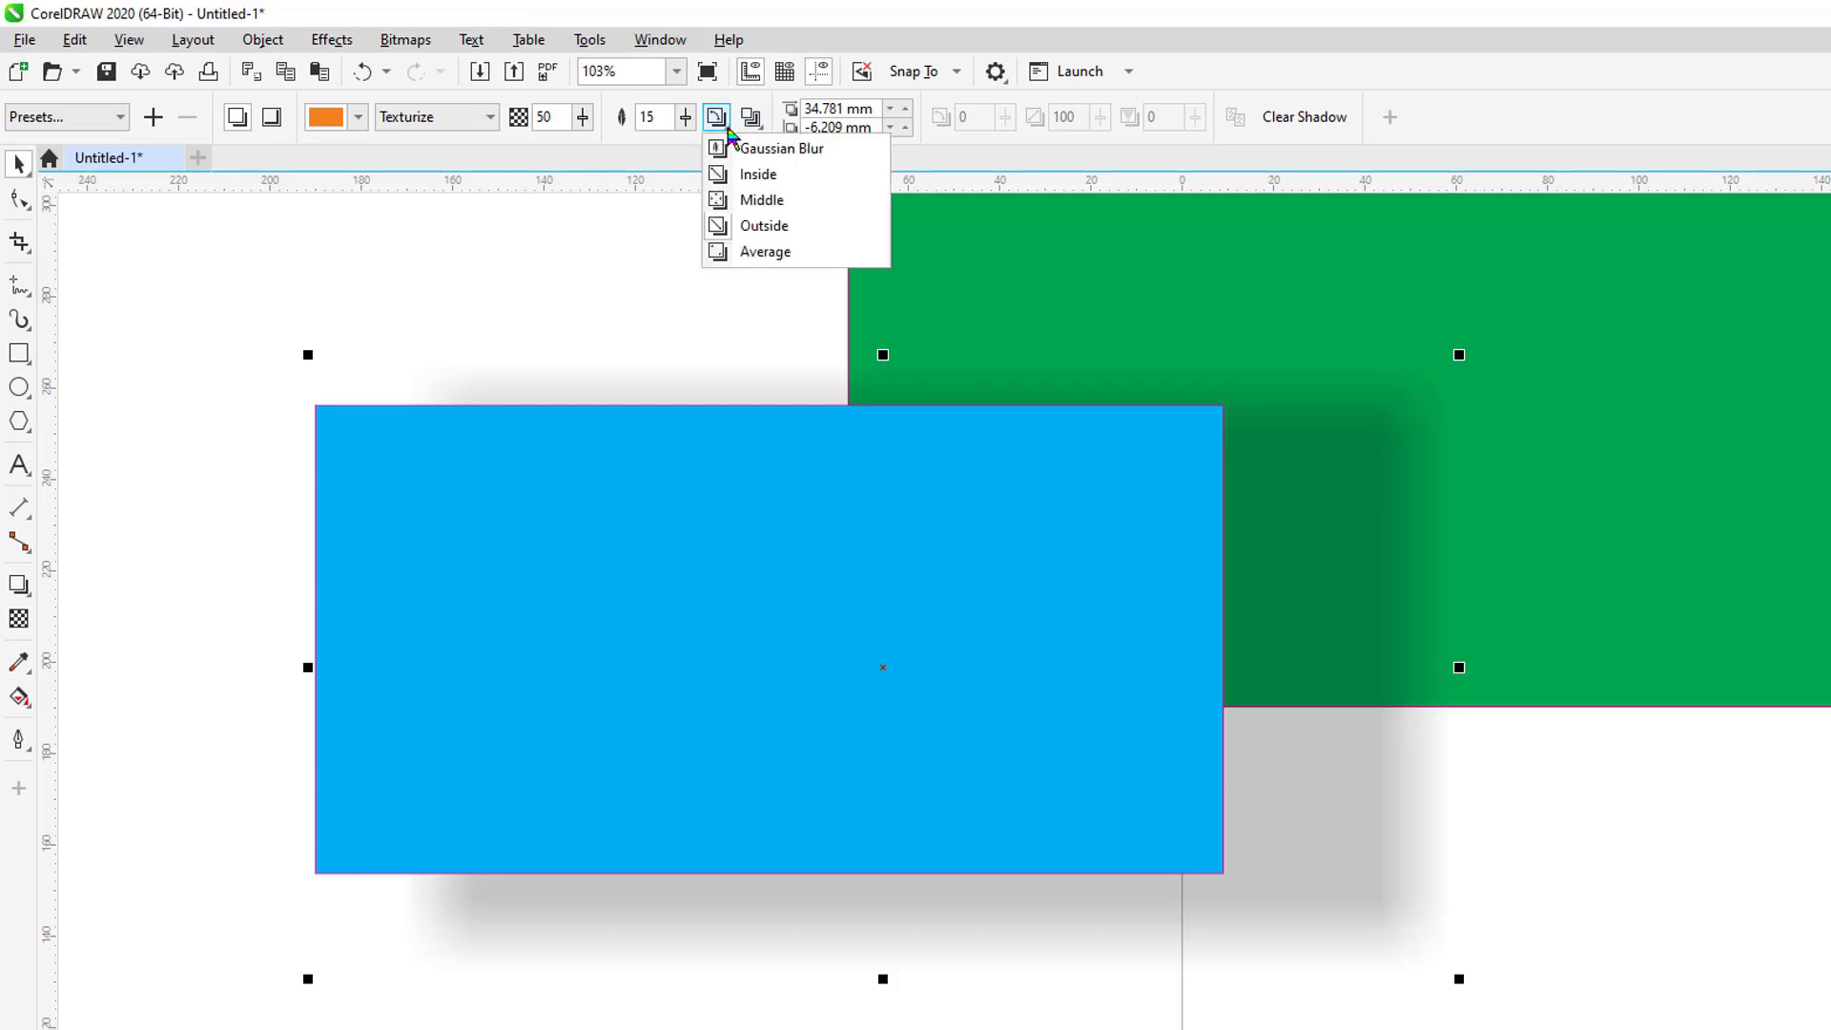
pyautogui.click(773, 150)
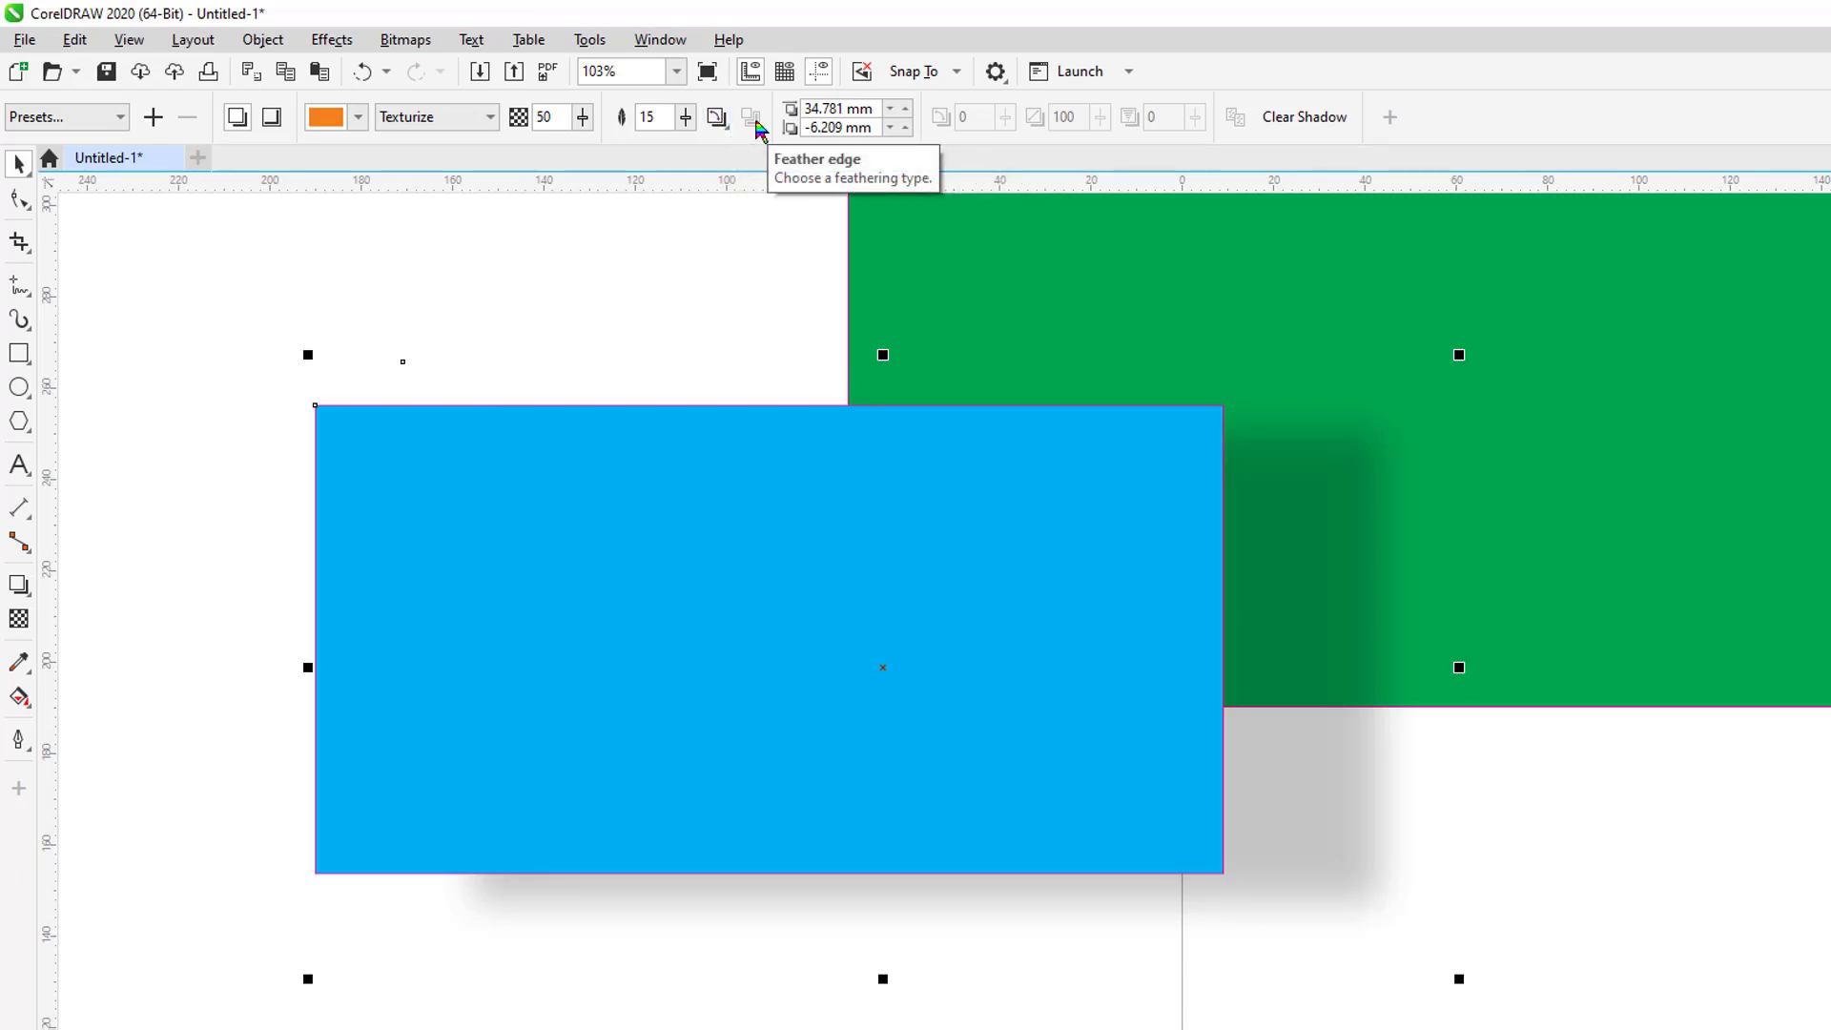
# Set the shadow's feathering direction to Inside, comparing the Linear feather edge before choosing Squared.
pyautogui.click(717, 118)
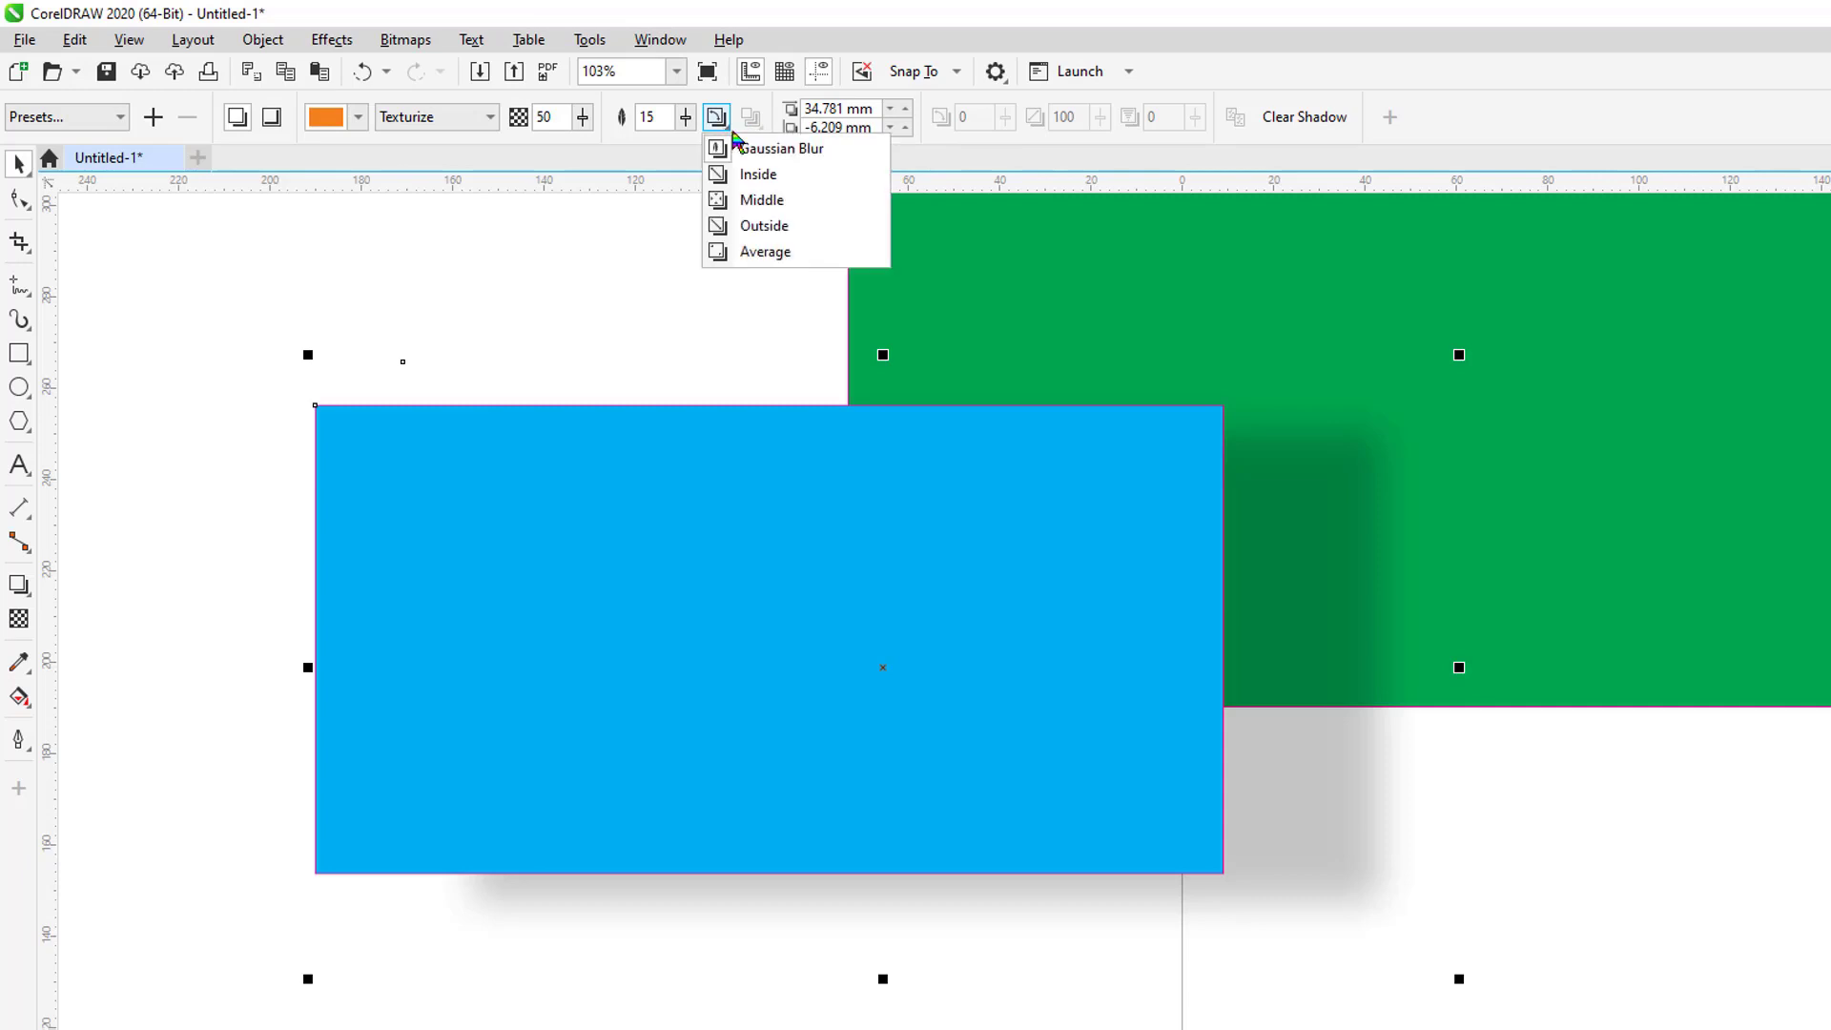
pyautogui.click(763, 180)
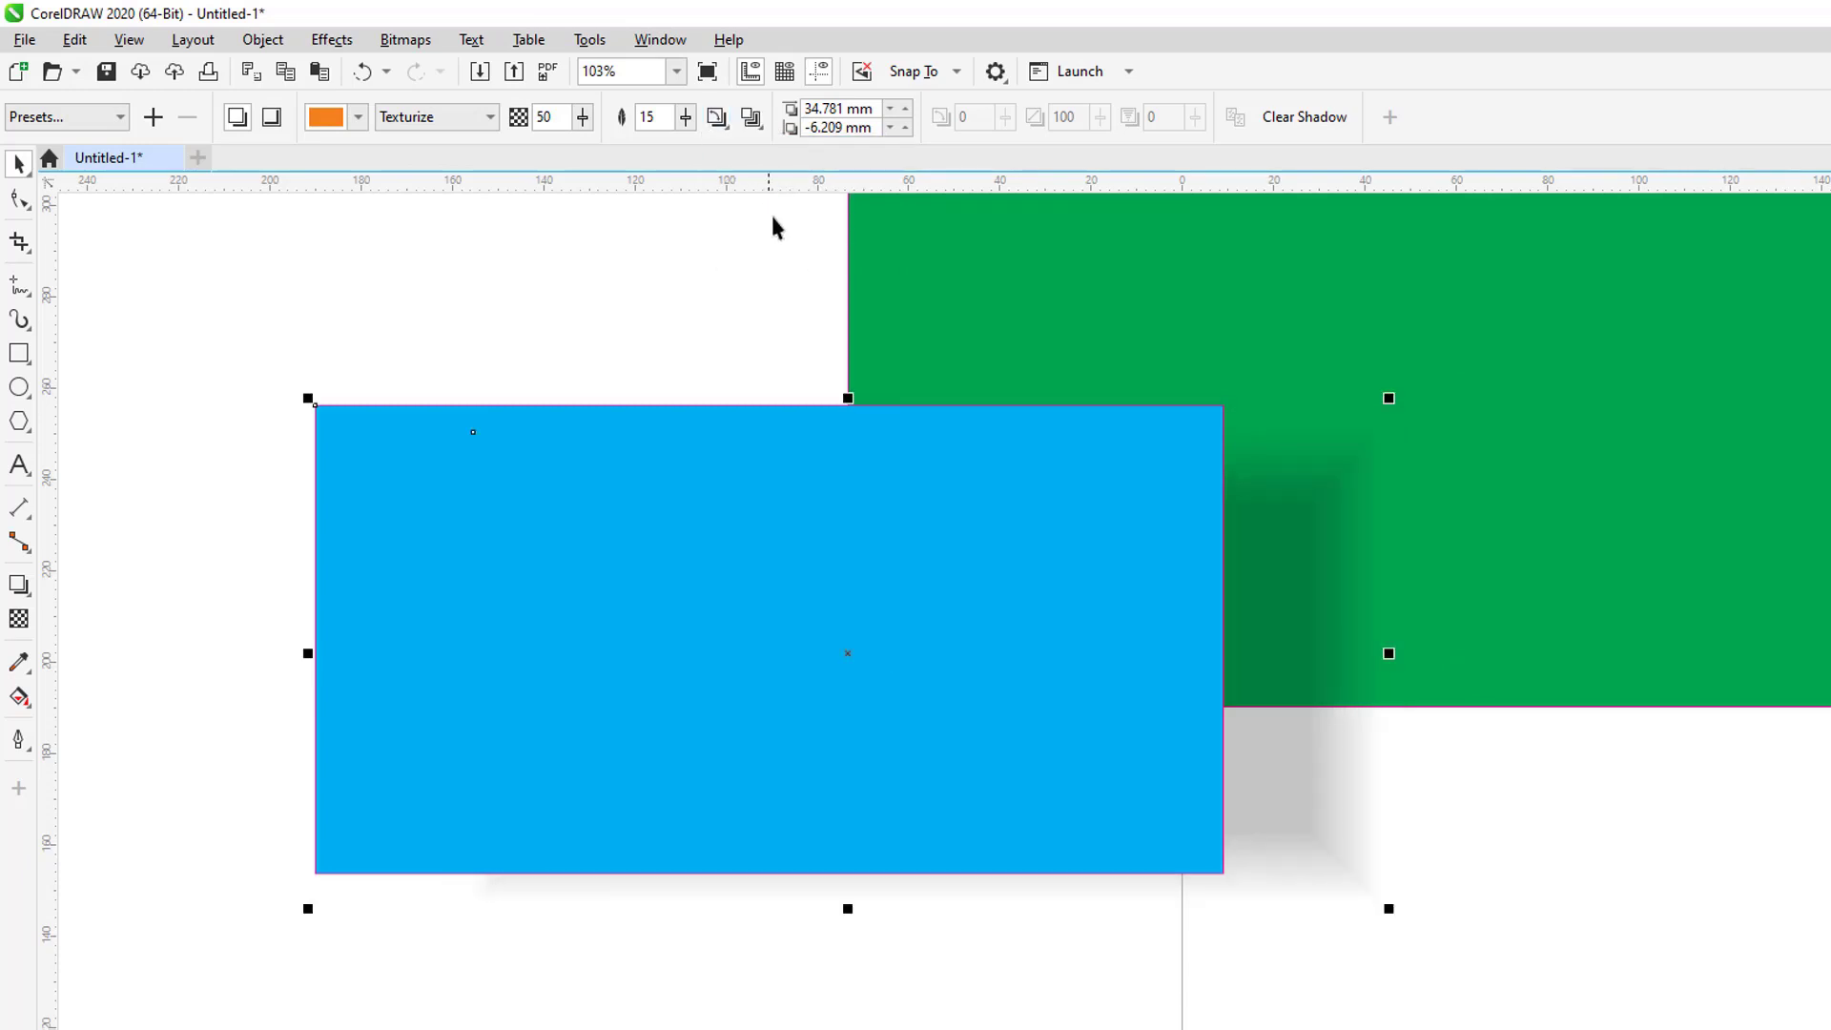
pyautogui.click(751, 118)
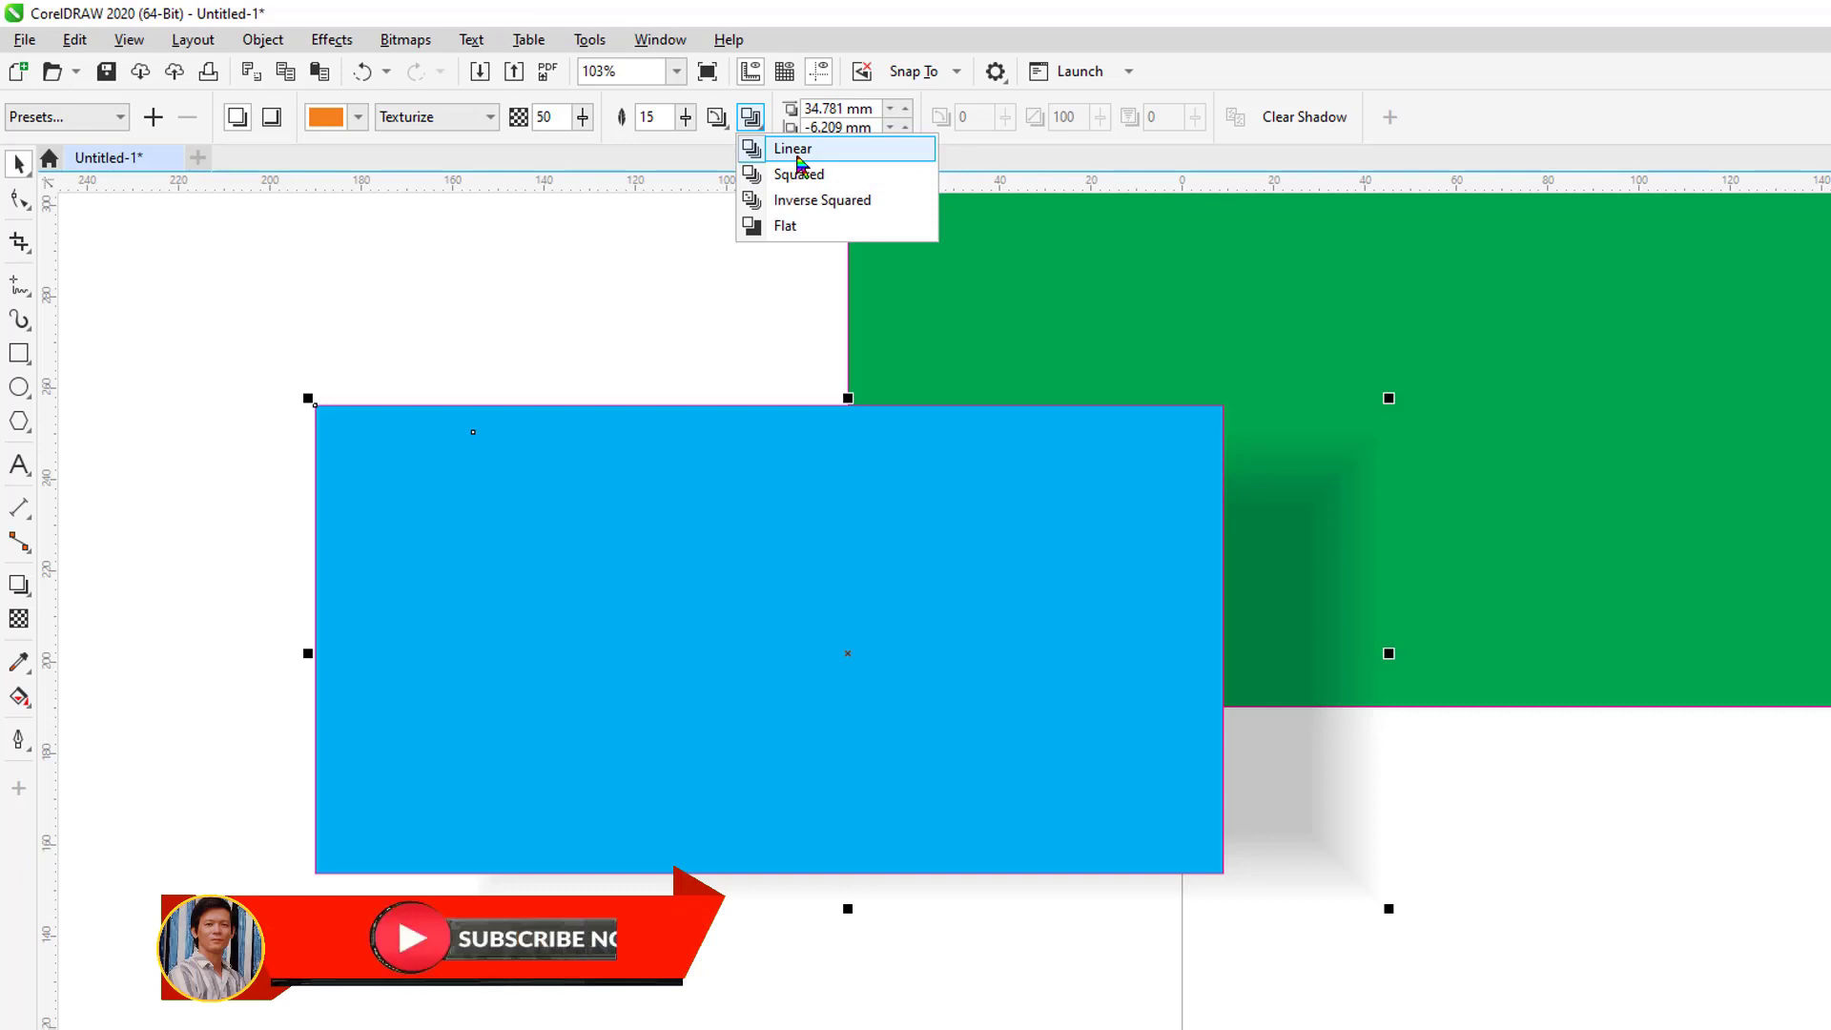
pyautogui.click(797, 155)
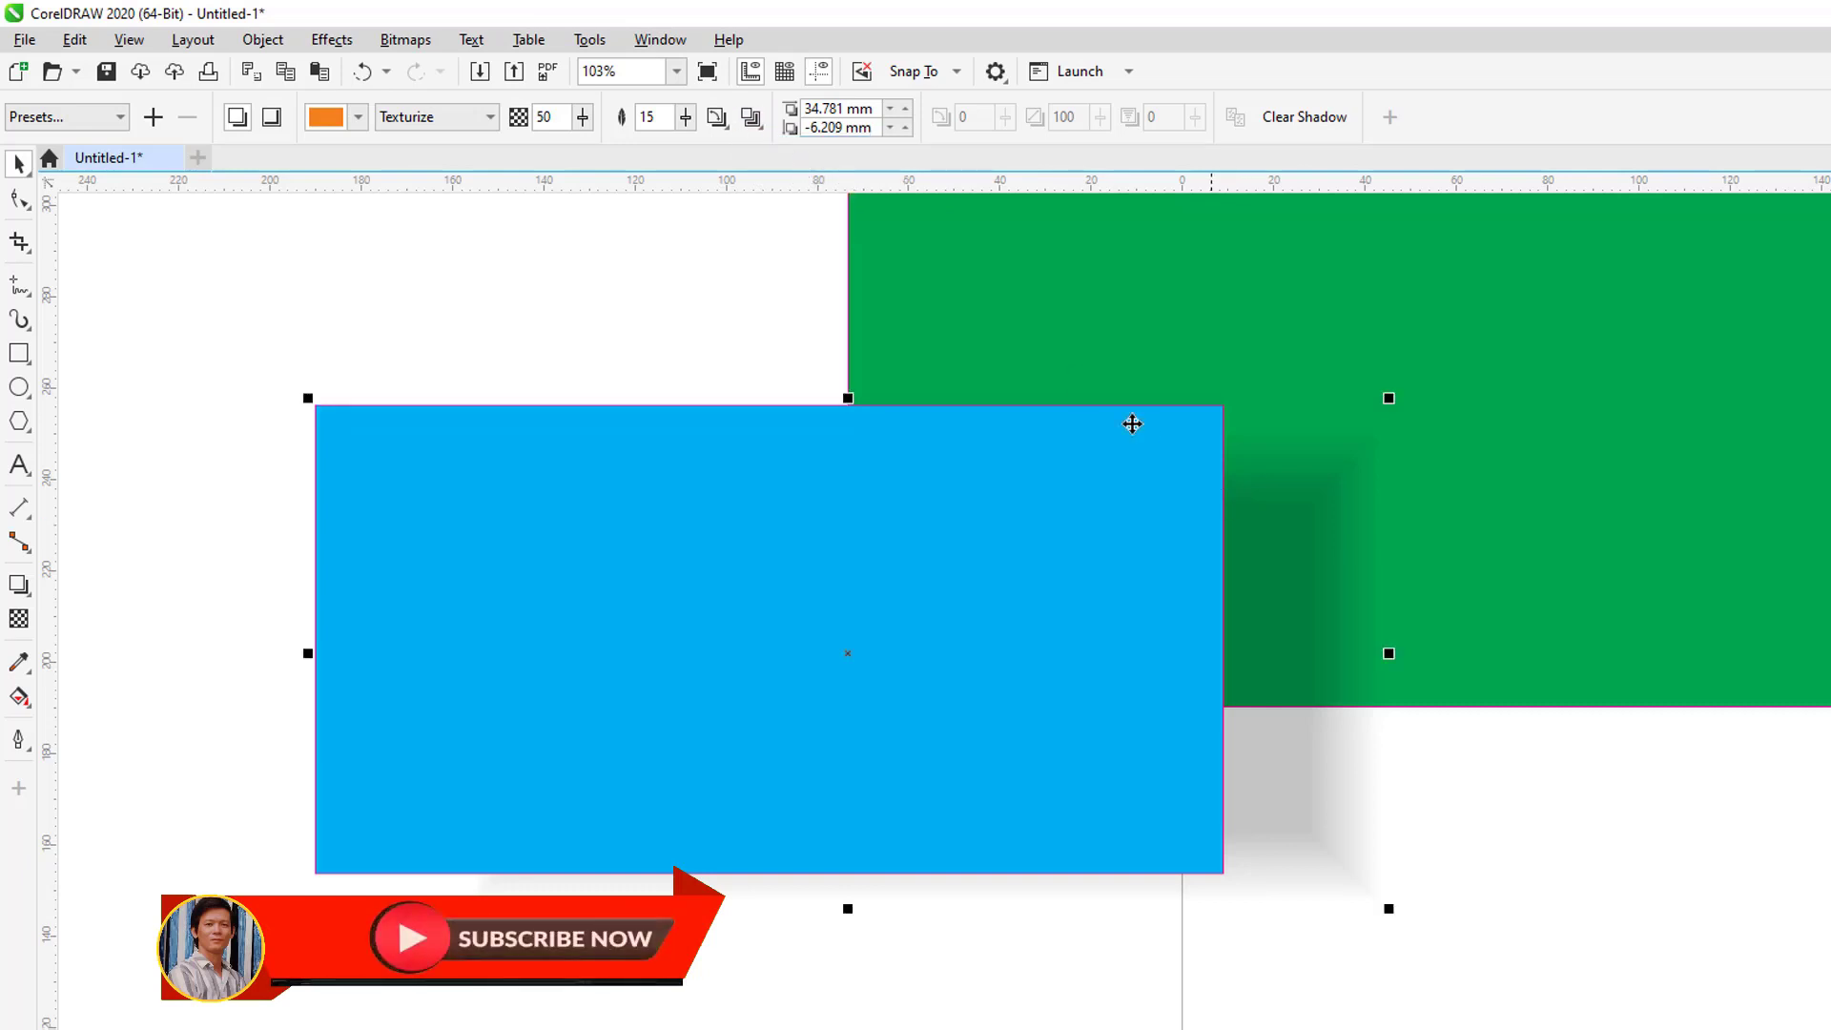
pyautogui.click(752, 118)
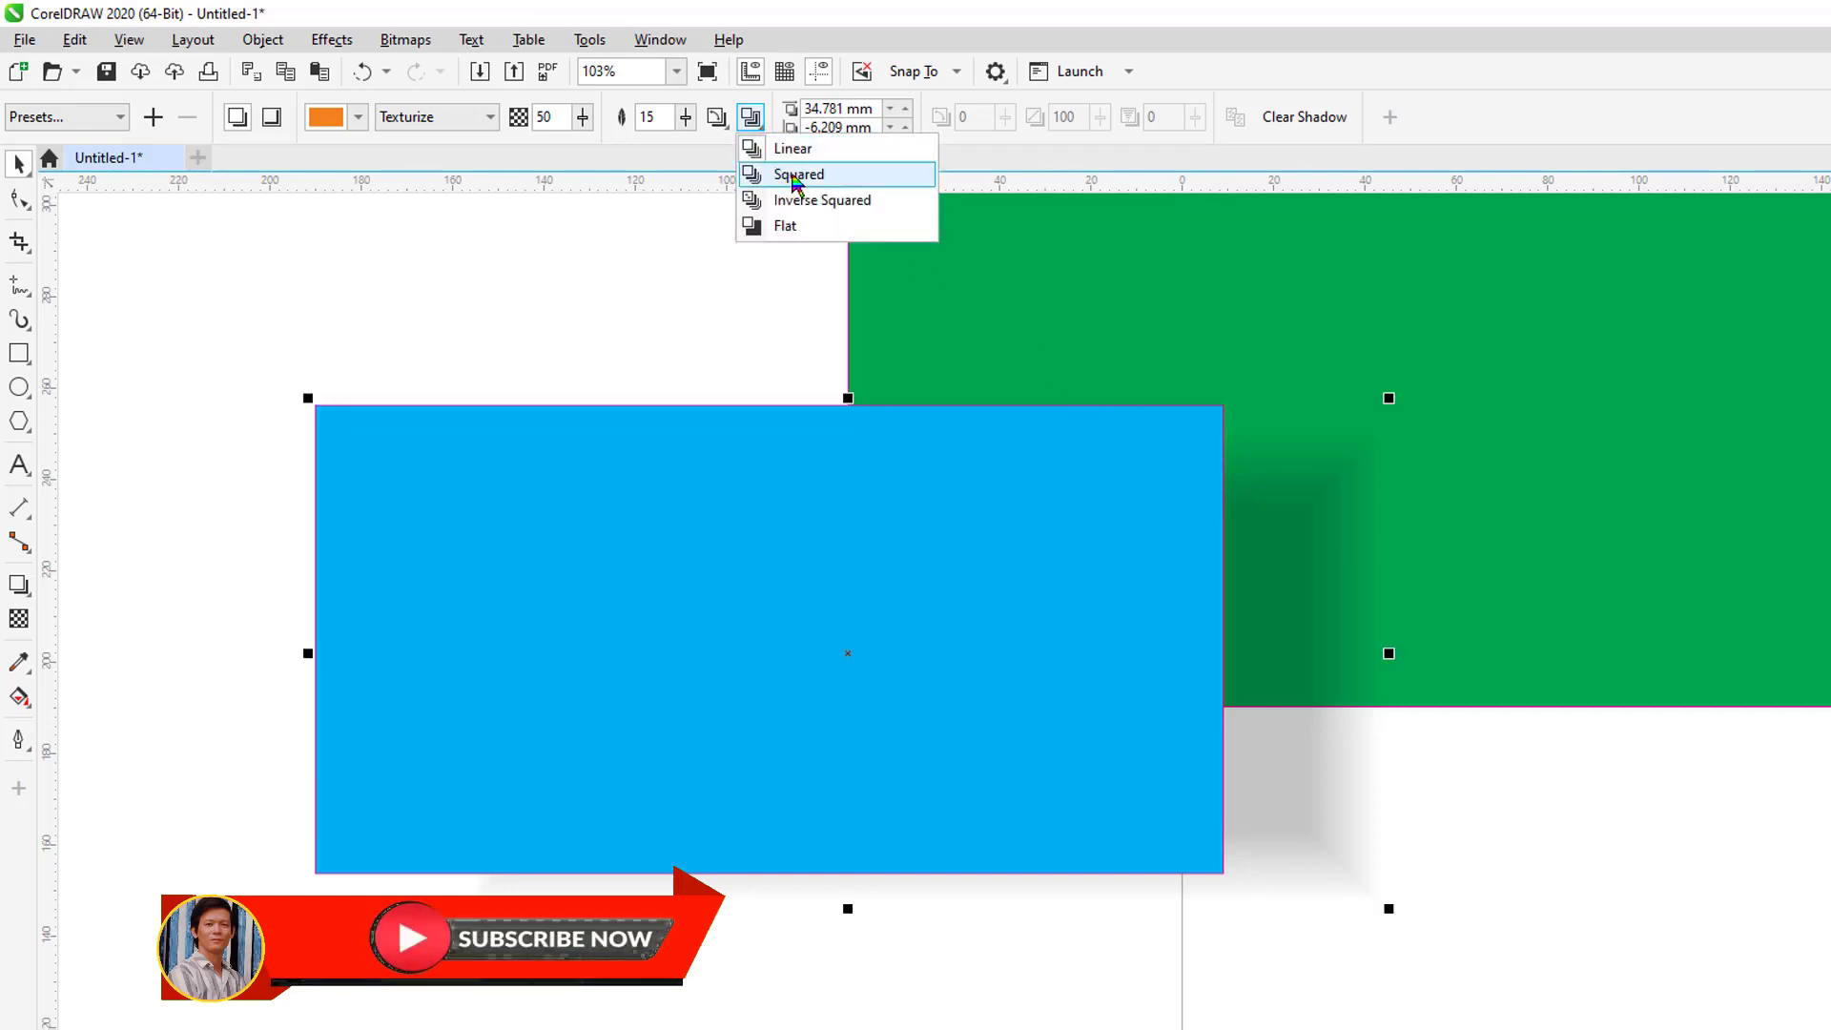
pyautogui.click(798, 175)
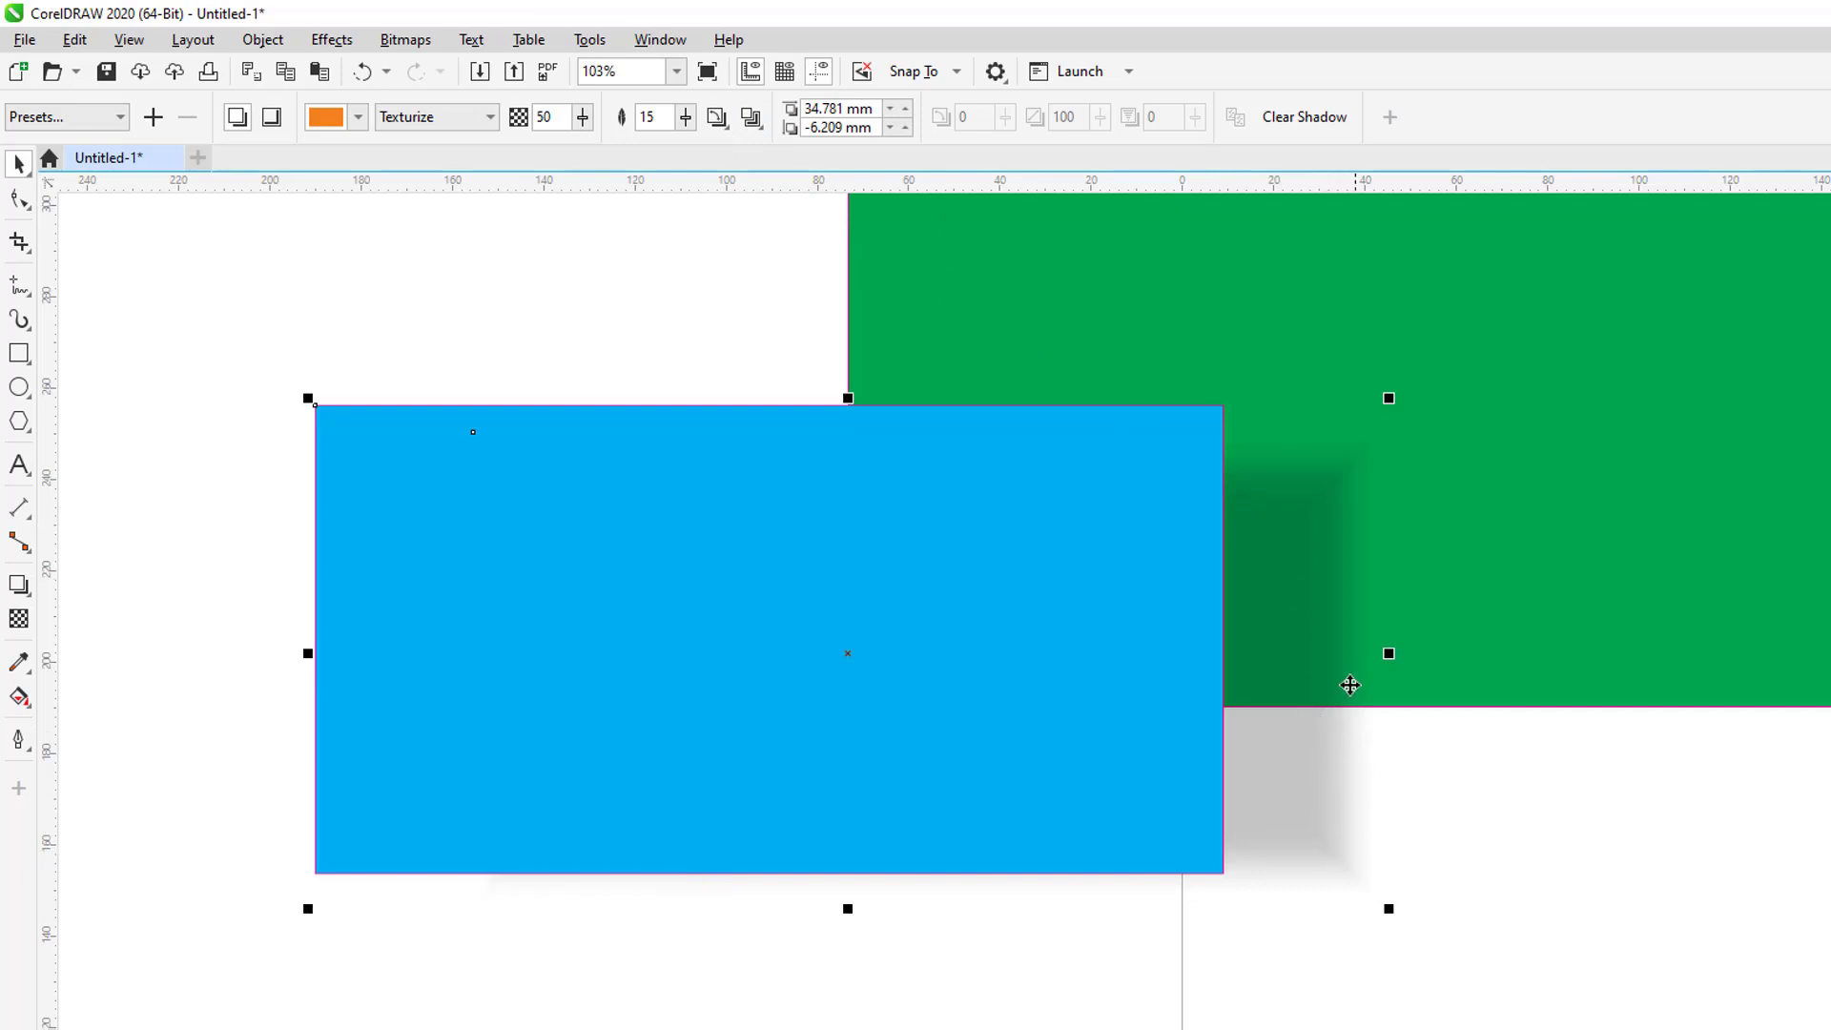
# Try the Inverse Squared and Flat feather edges on the drop shadow before setting it to Linear.
pyautogui.click(755, 131)
pyautogui.click(816, 200)
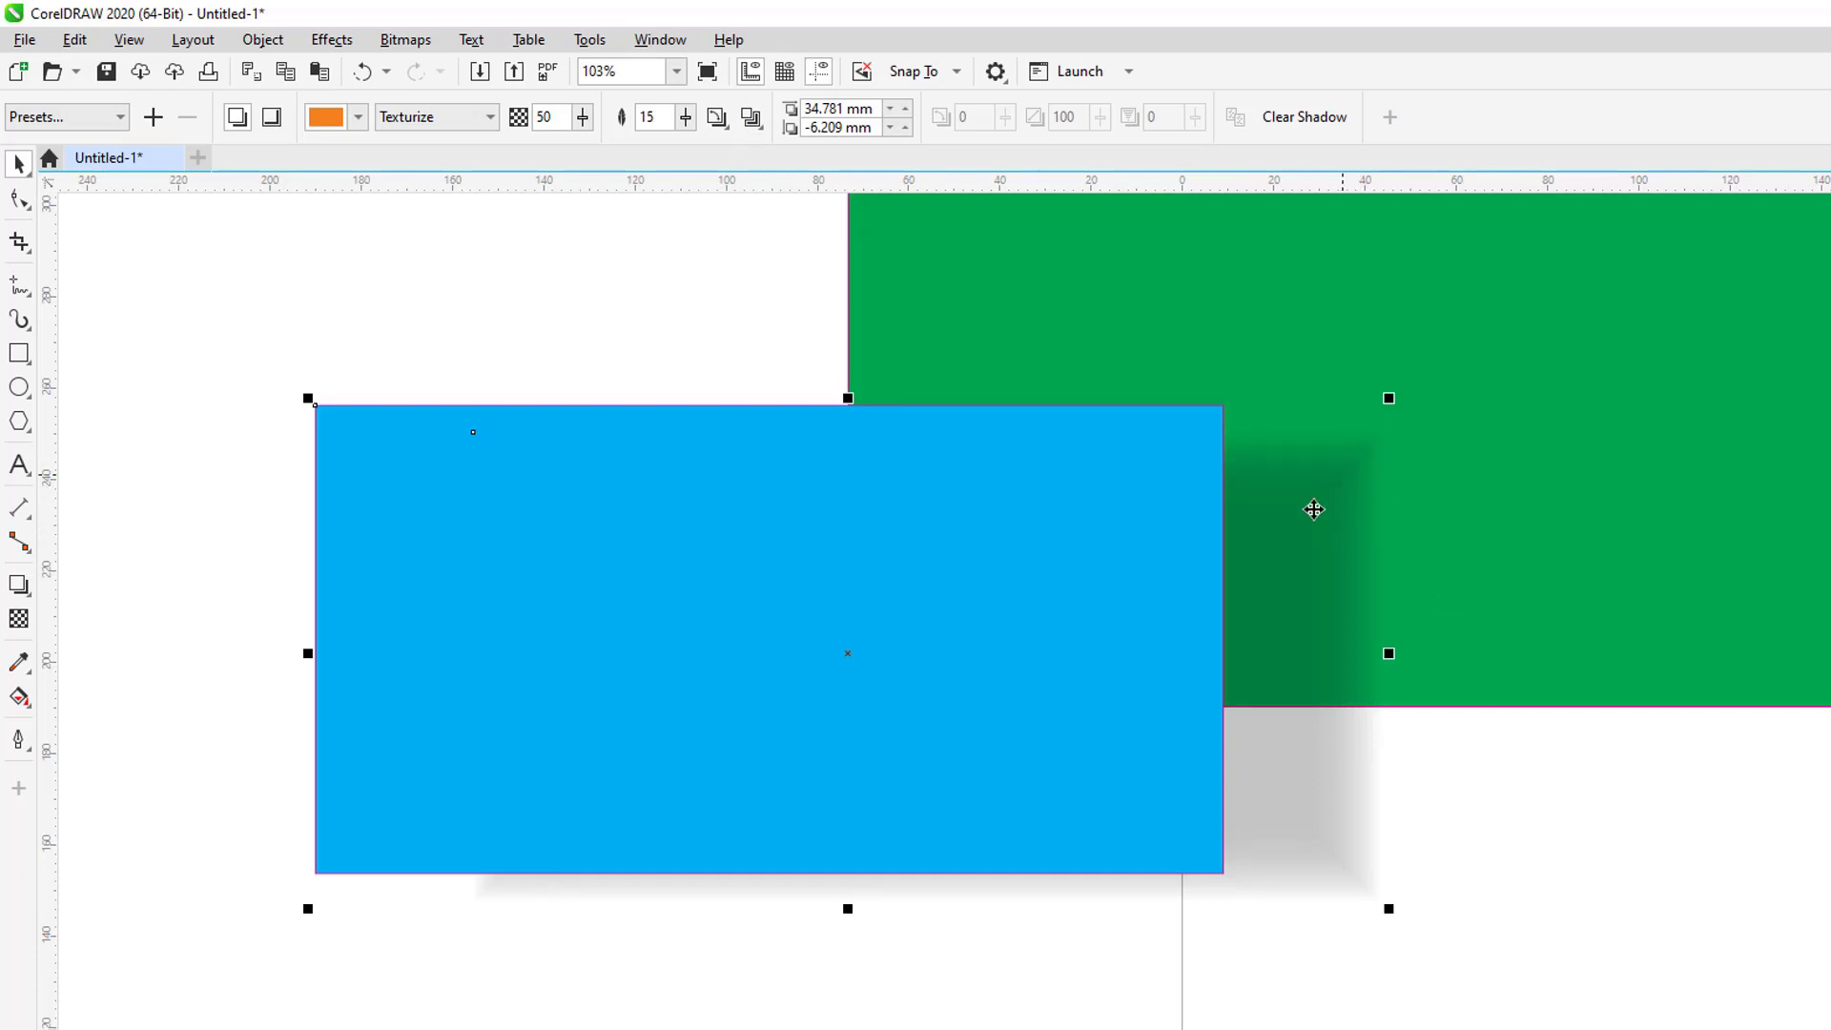
pyautogui.click(758, 127)
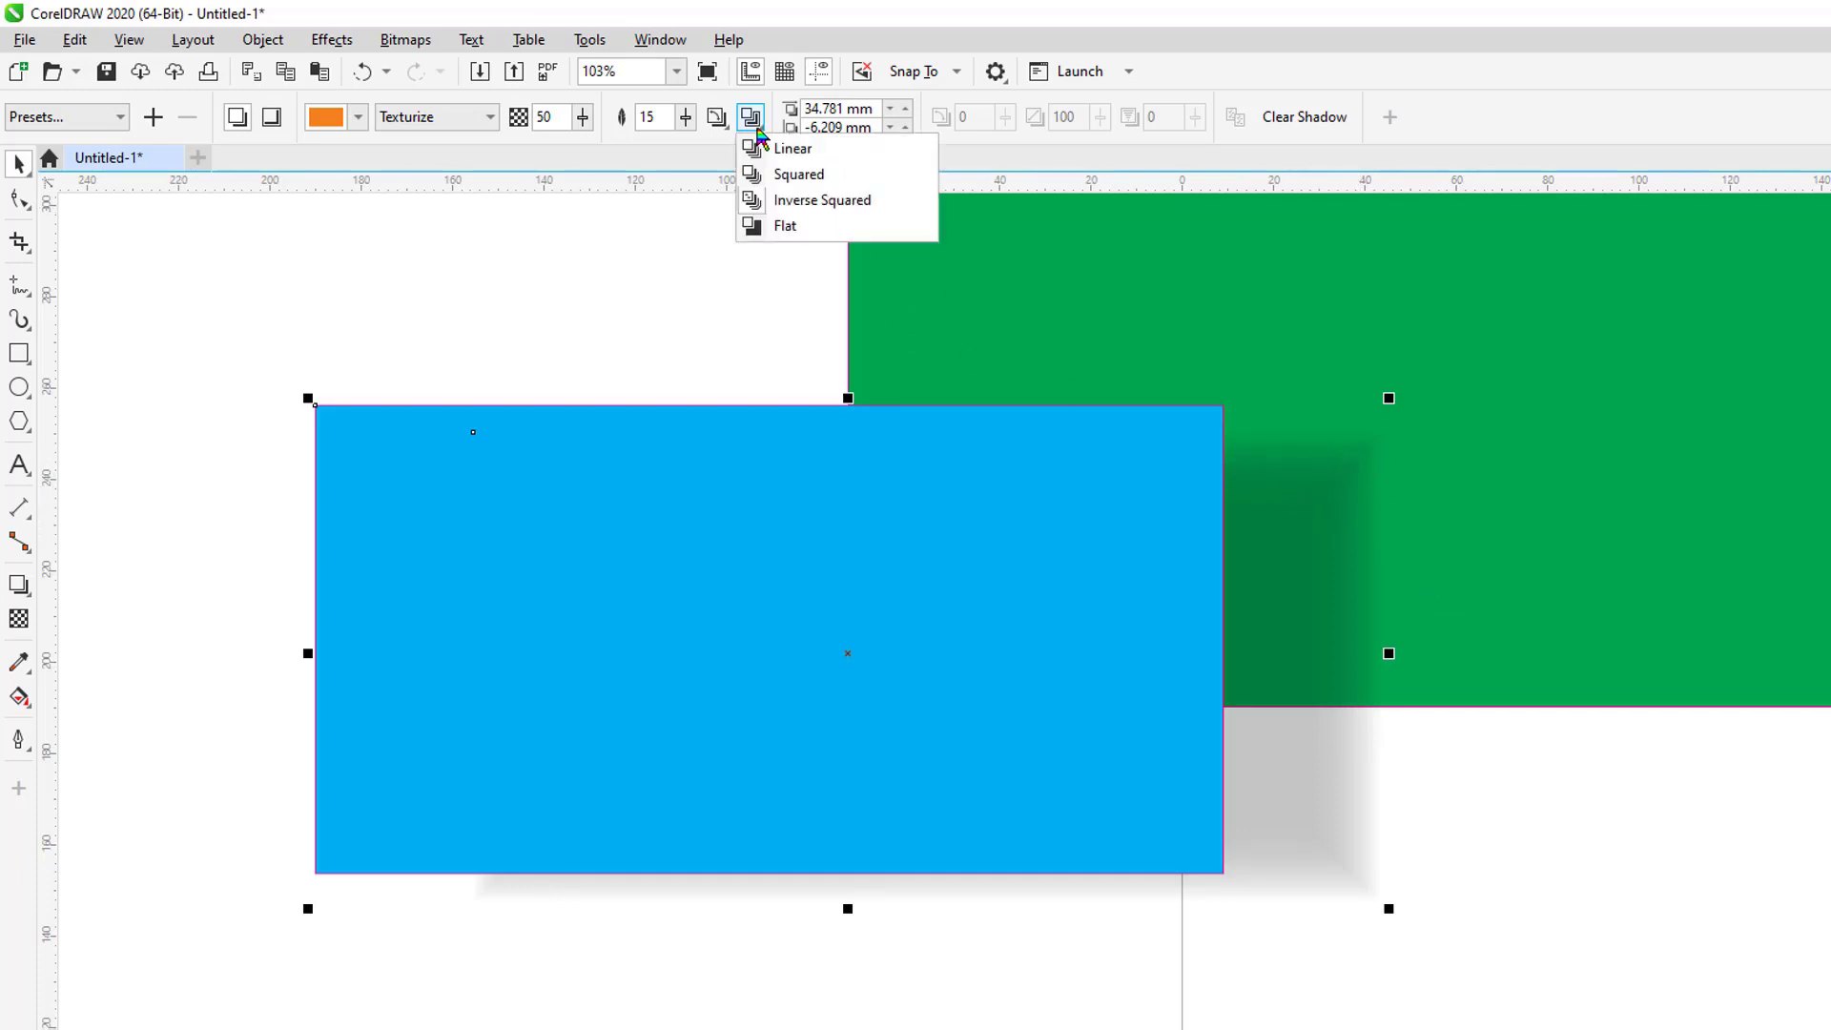
pyautogui.click(763, 225)
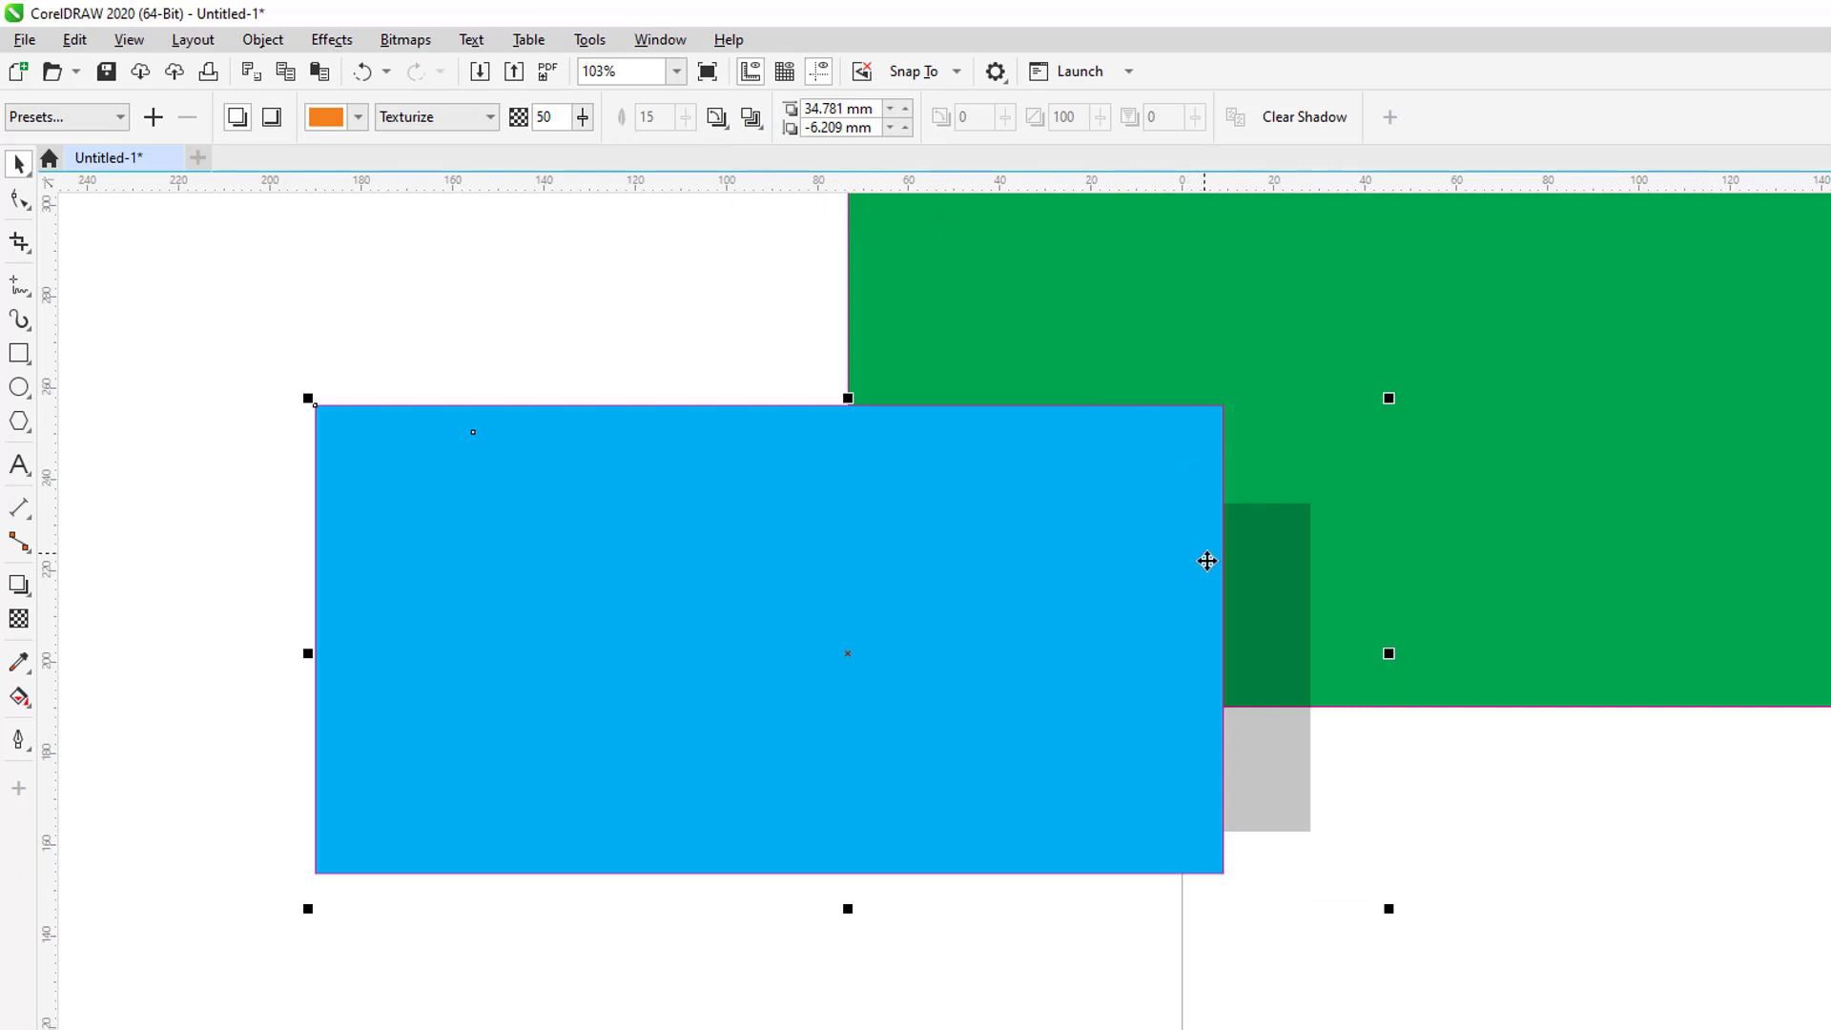
pyautogui.click(761, 132)
pyautogui.click(778, 151)
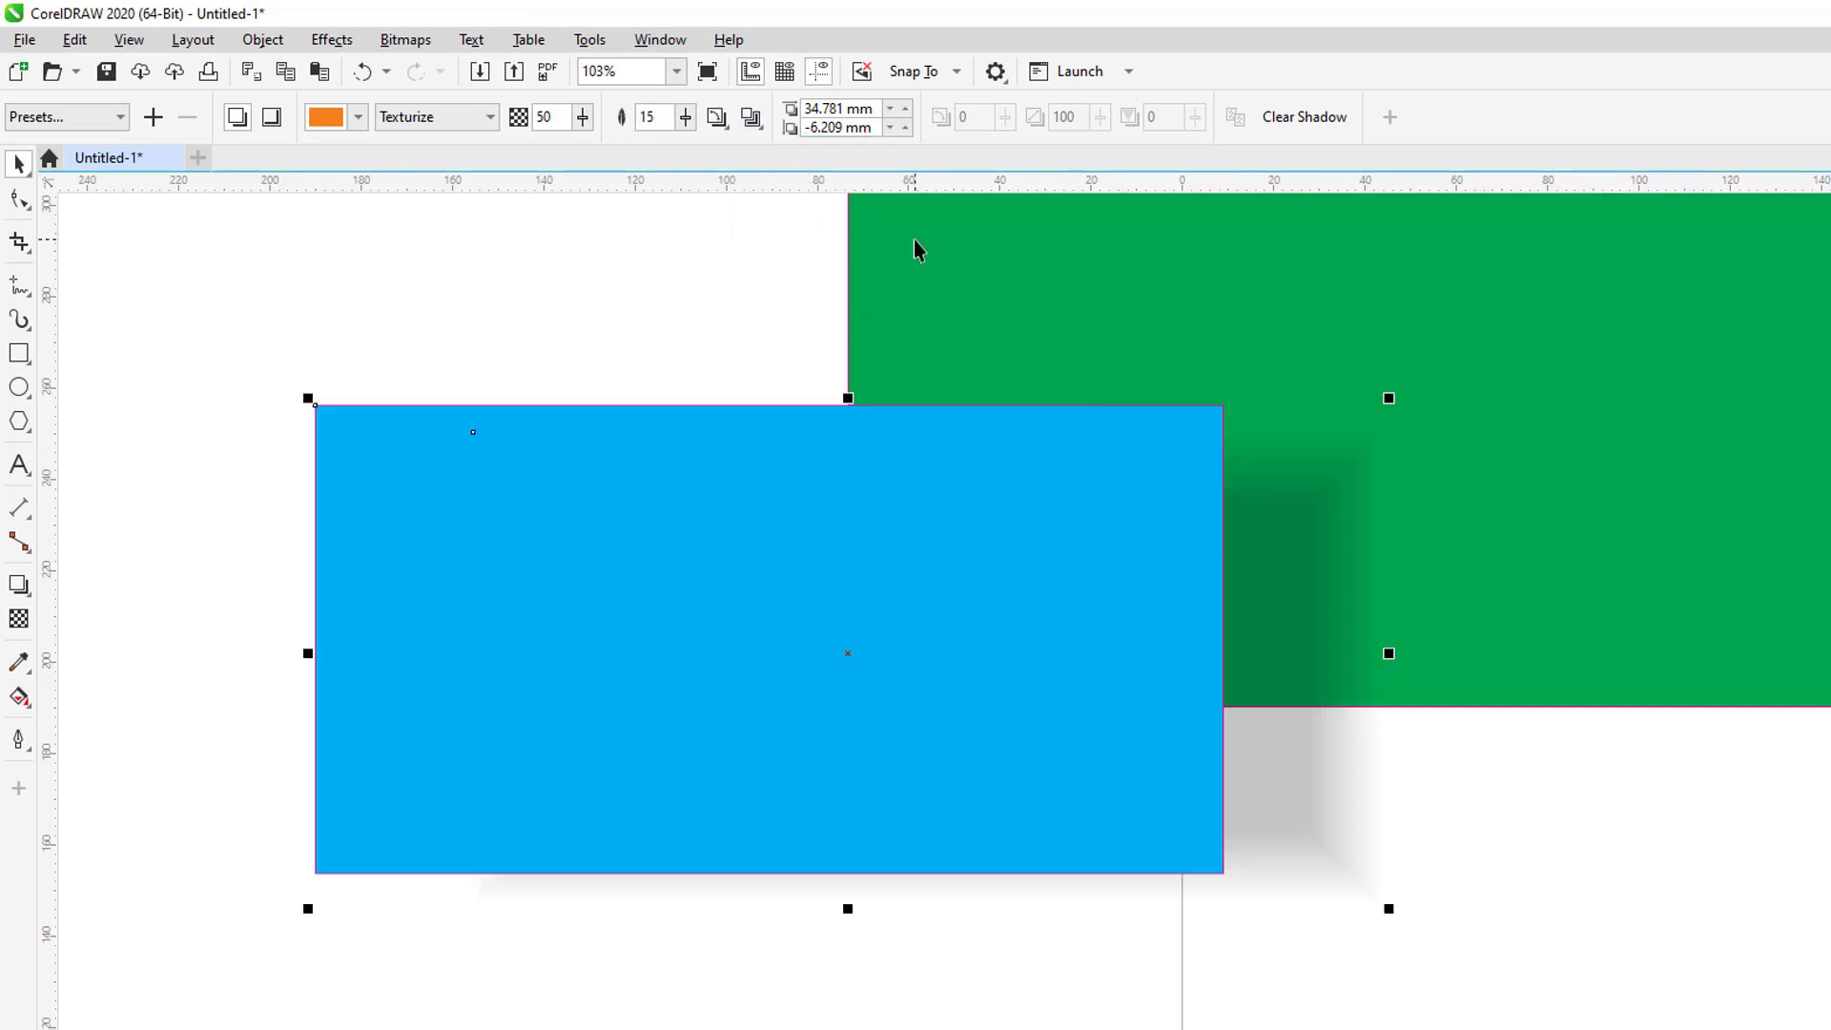
# Set the drop shadow's offset to 25 mm horizontally and -10 mm vertically.
pyautogui.click(821, 110)
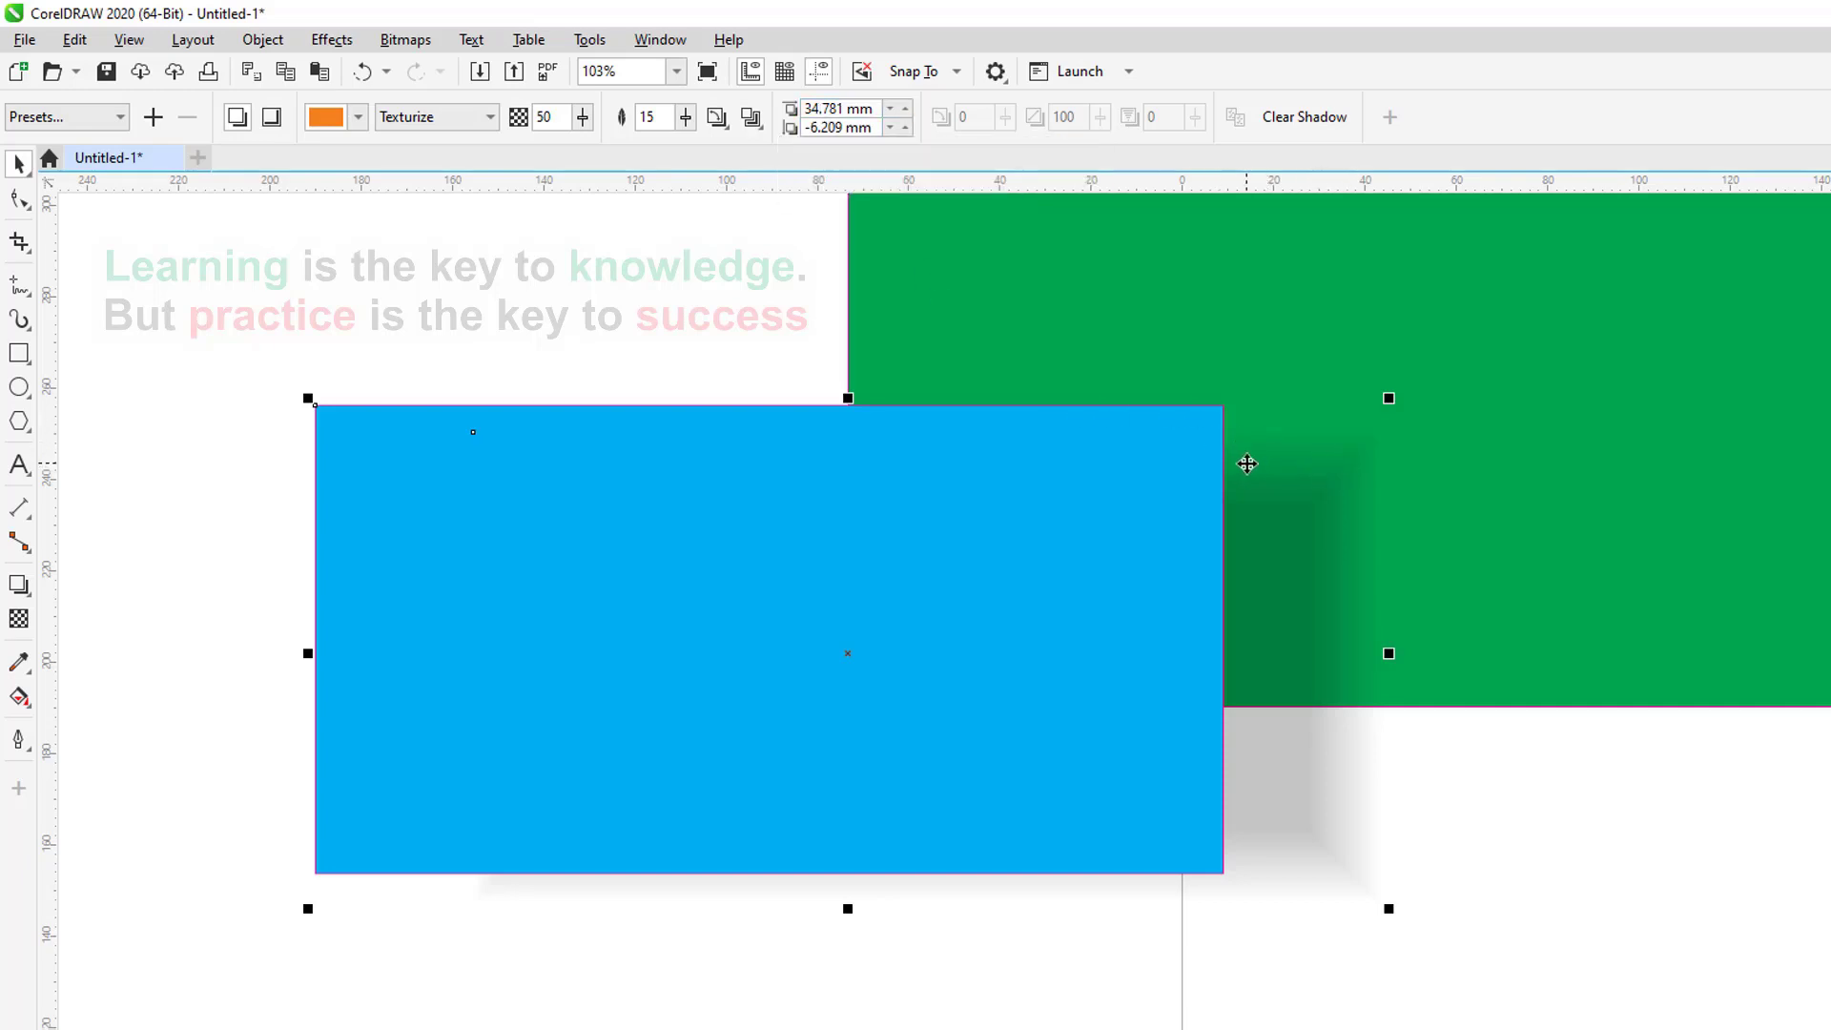
pyautogui.doubleClick(819, 109)
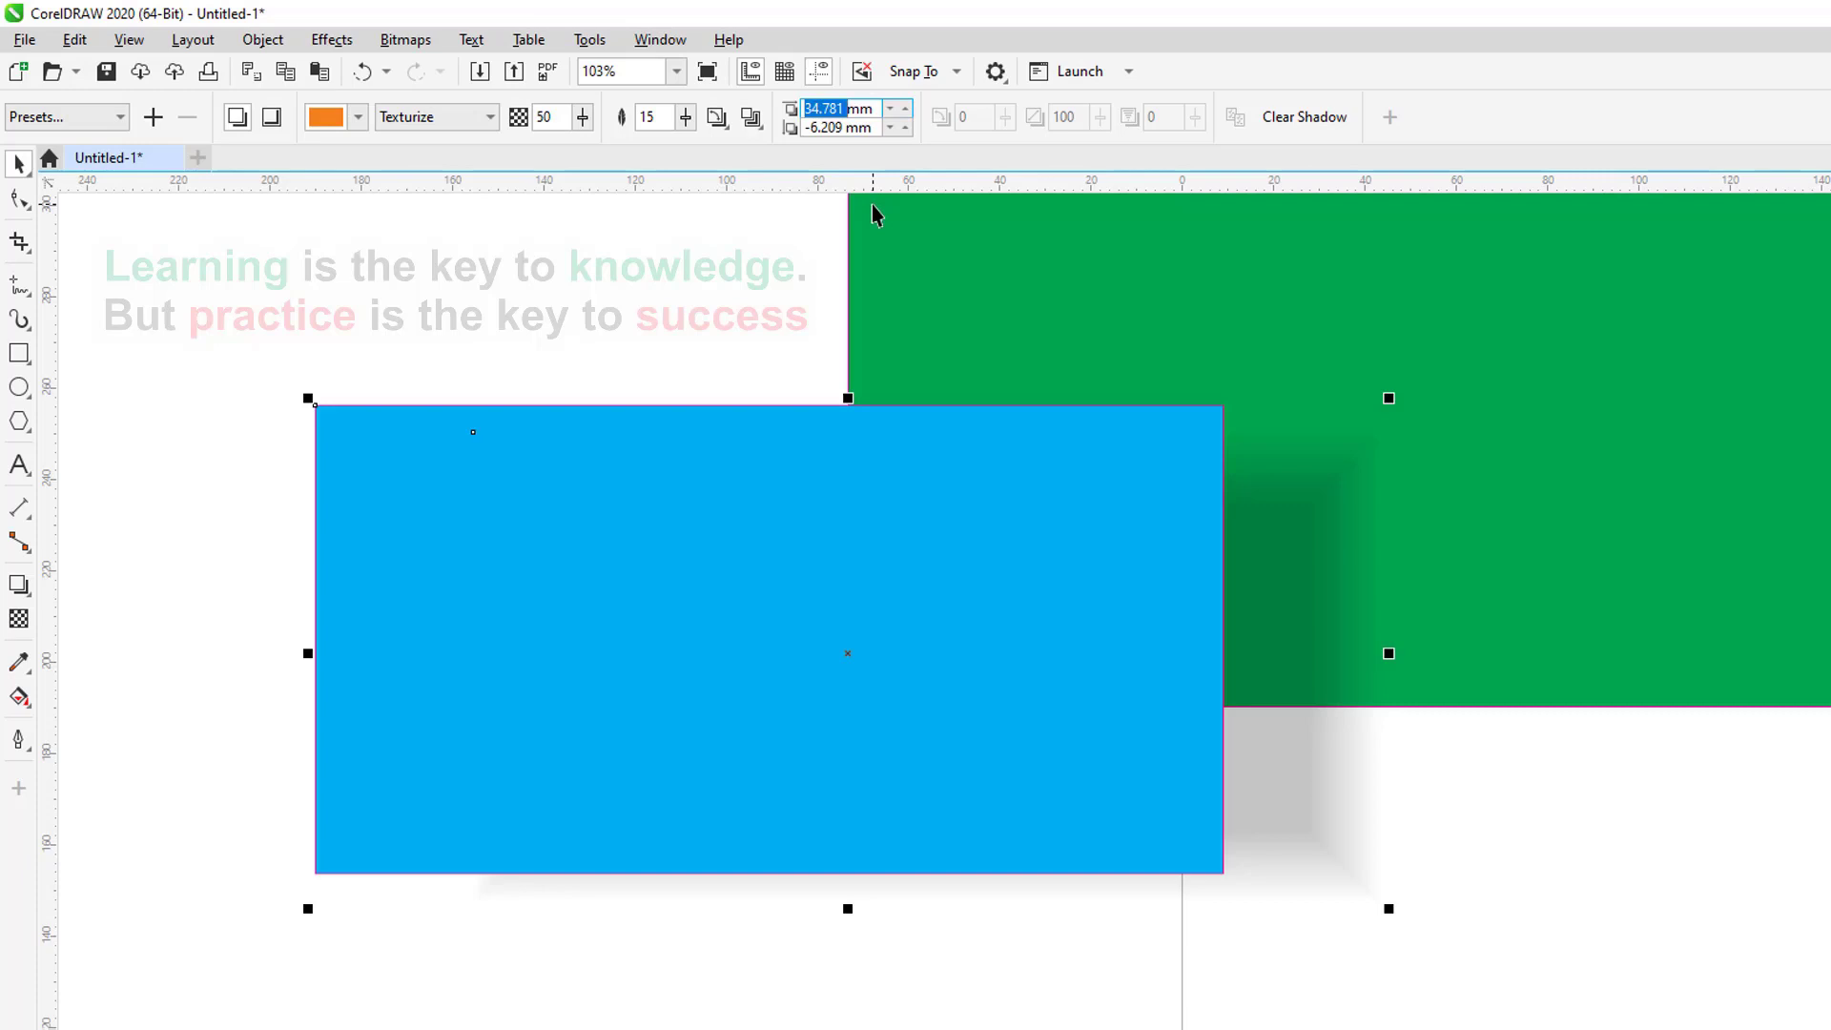
pyautogui.write('25')
pyautogui.press('Return')
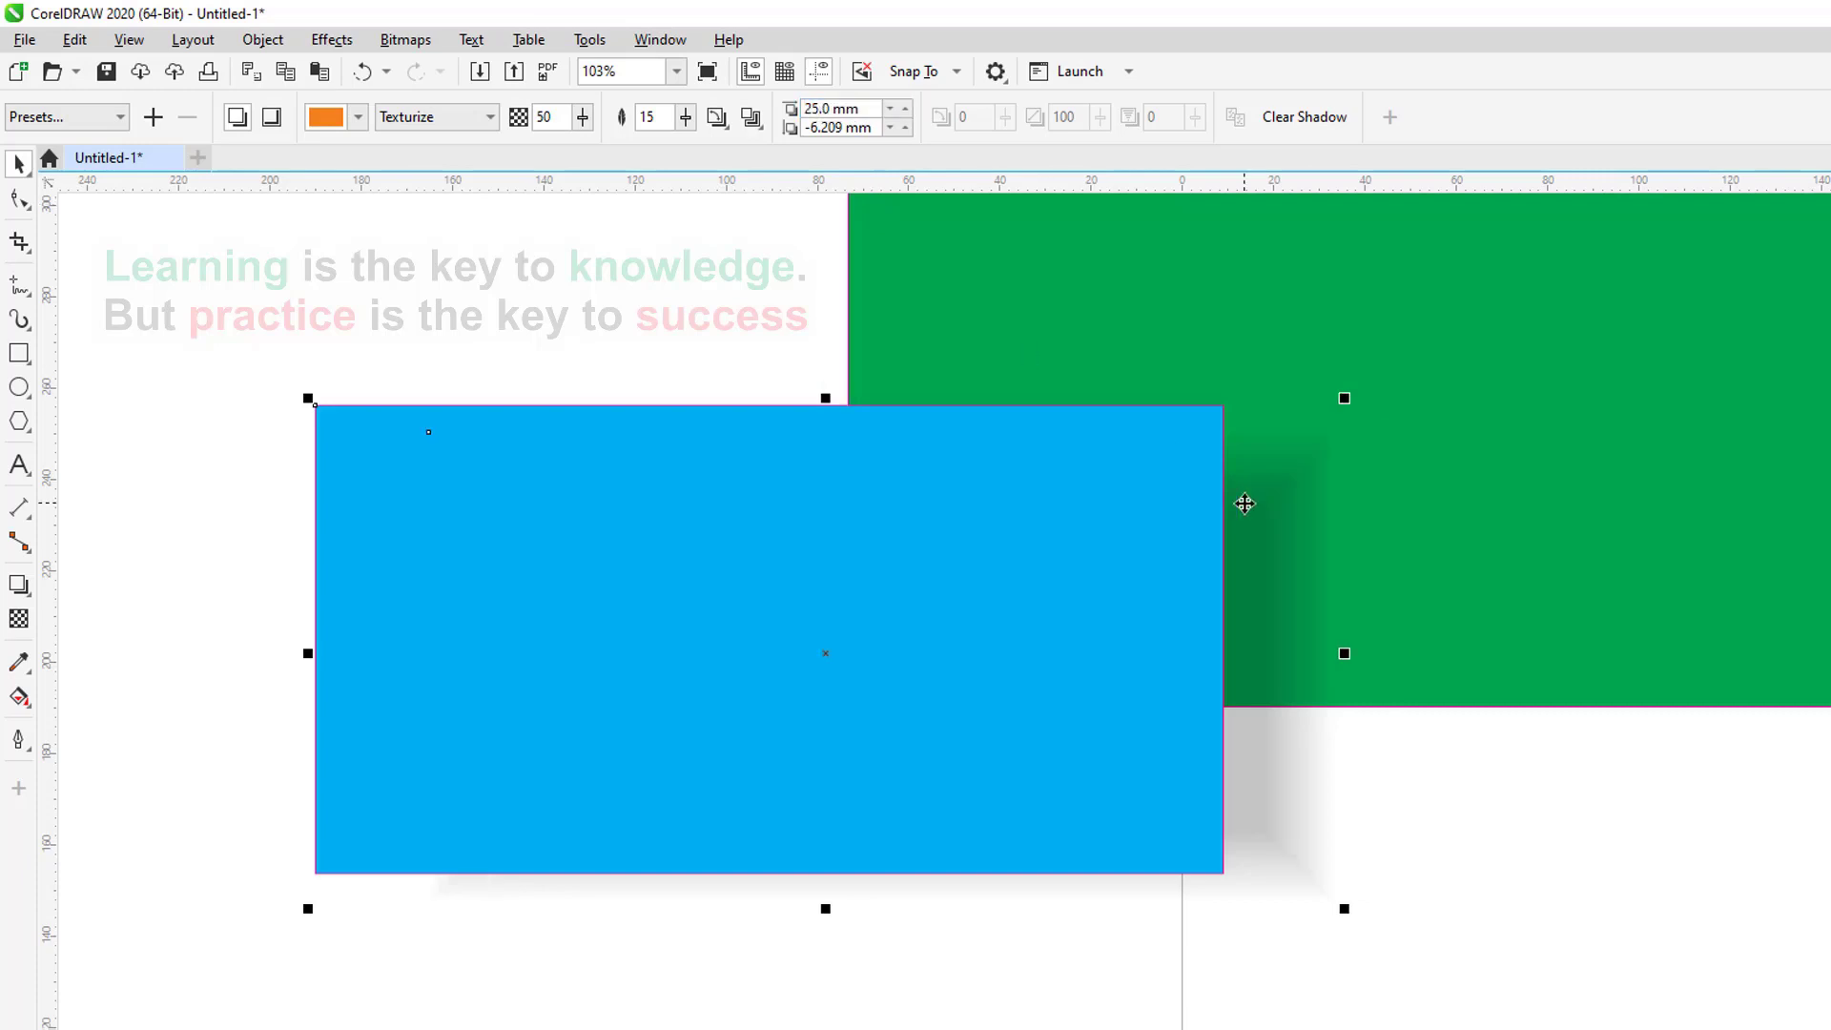
pyautogui.doubleClick(830, 126)
pyautogui.press('Return')
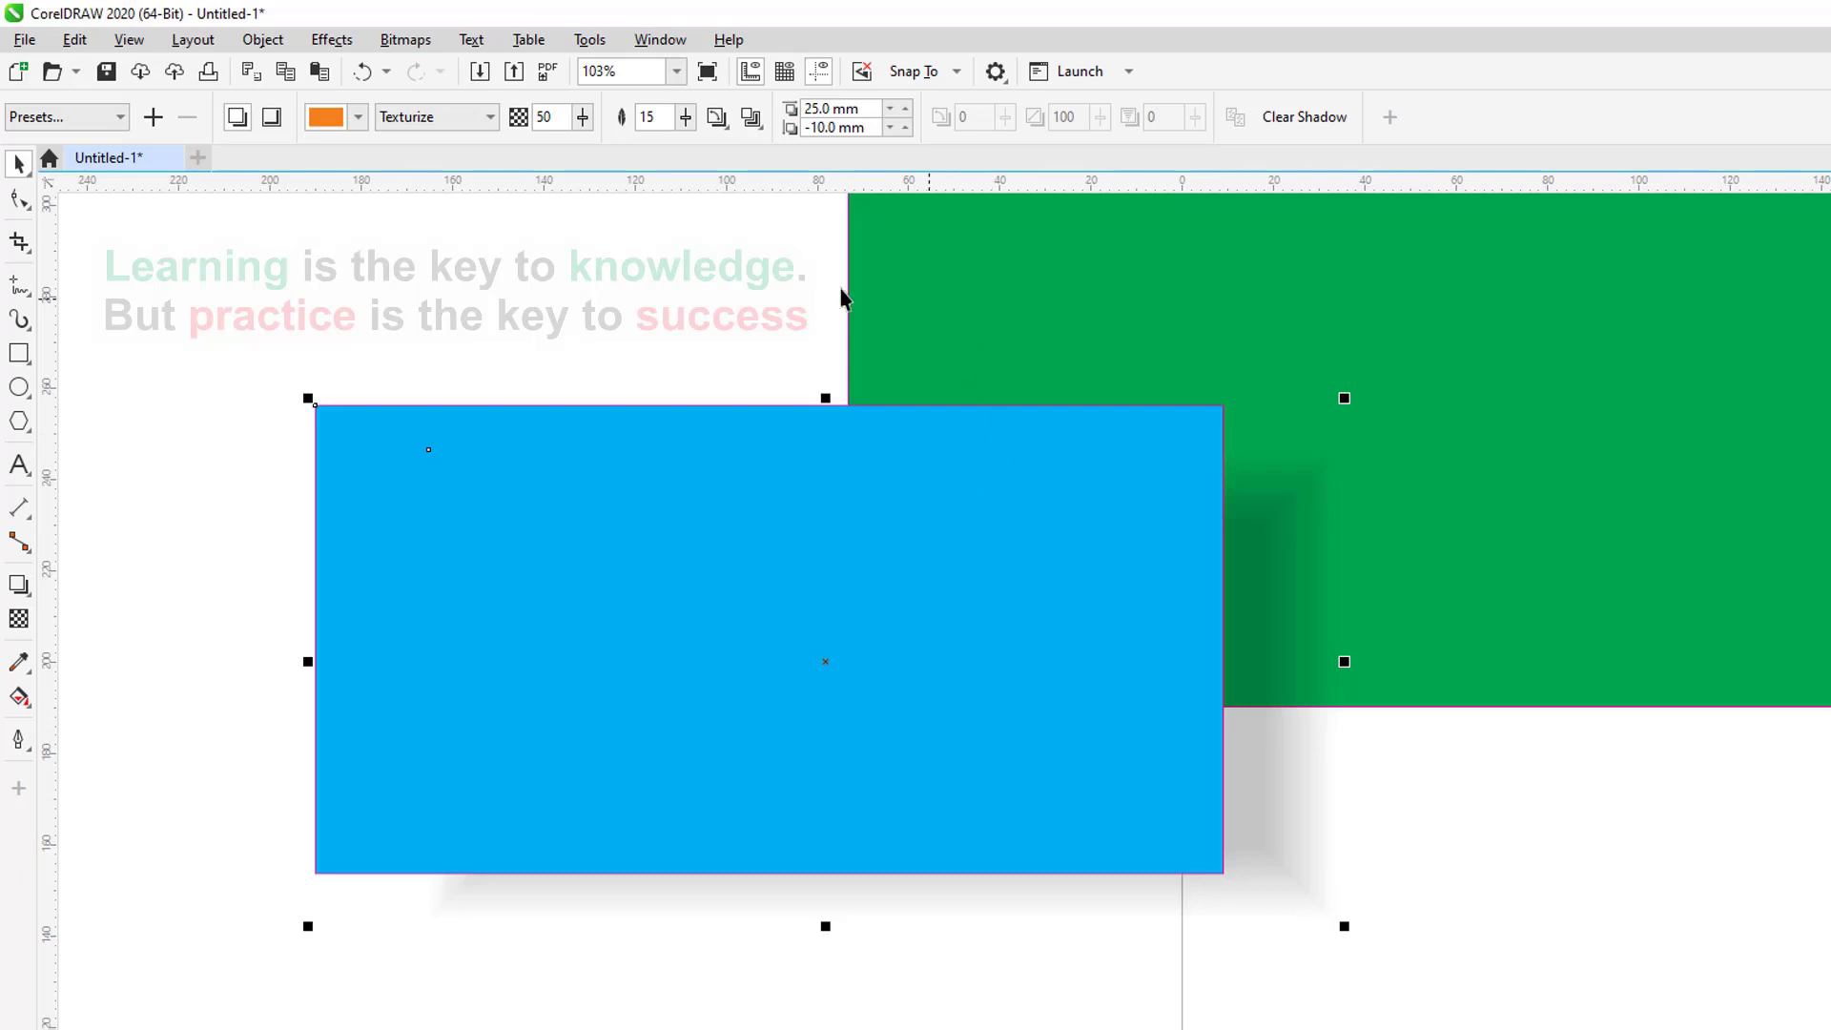
# Clear the drop shadow from the blue rectangle and undo the removal.
pyautogui.press('Escape')
pyautogui.click(1302, 539)
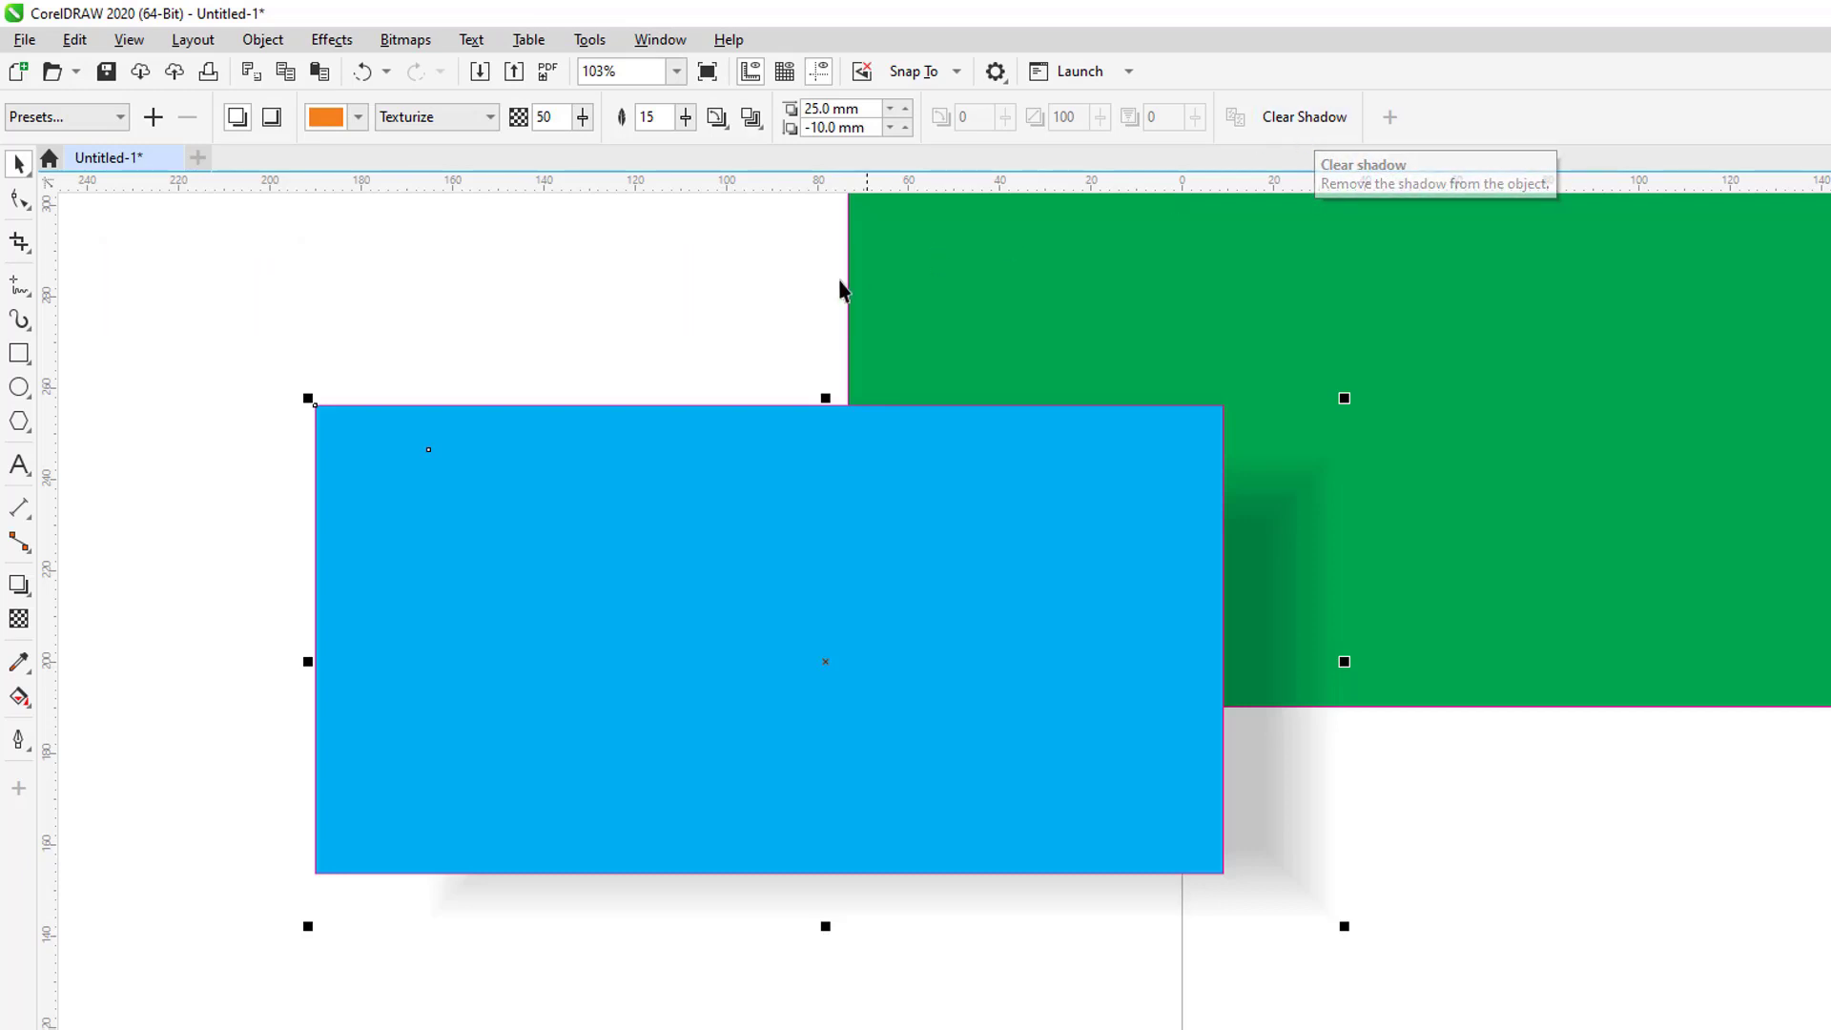
pyautogui.click(775, 298)
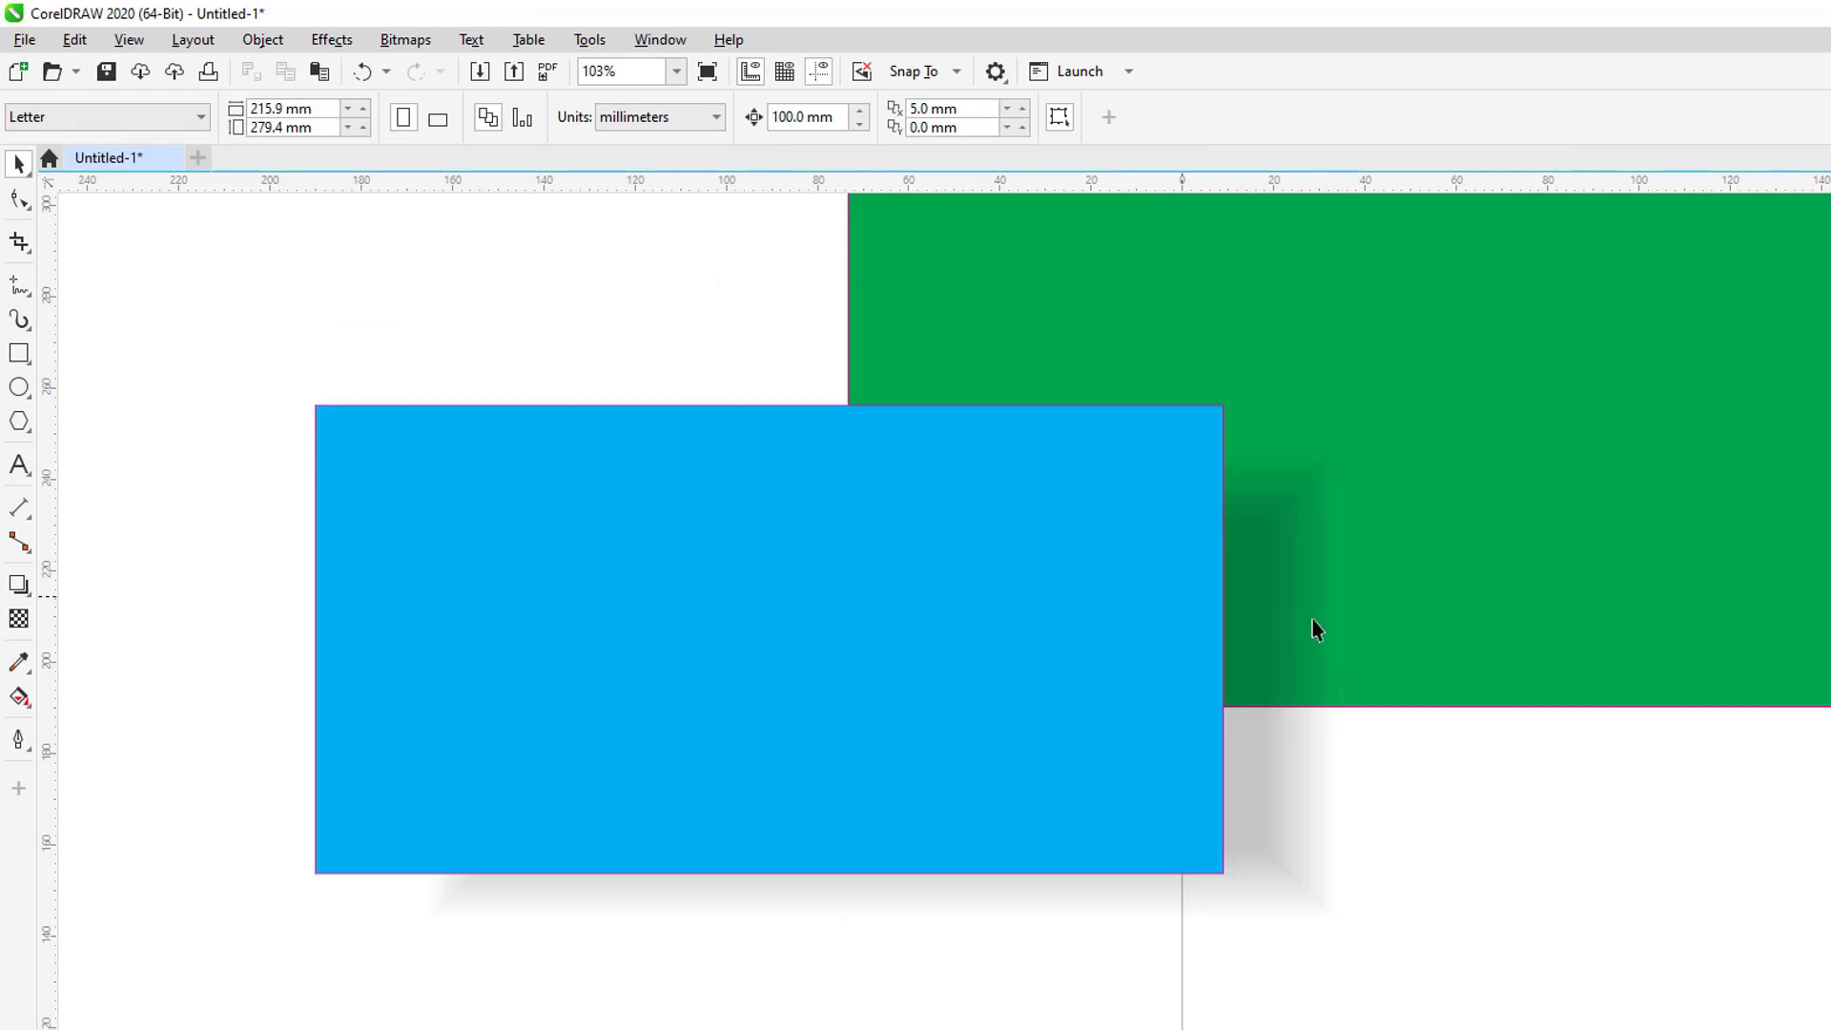
pyautogui.click(1292, 733)
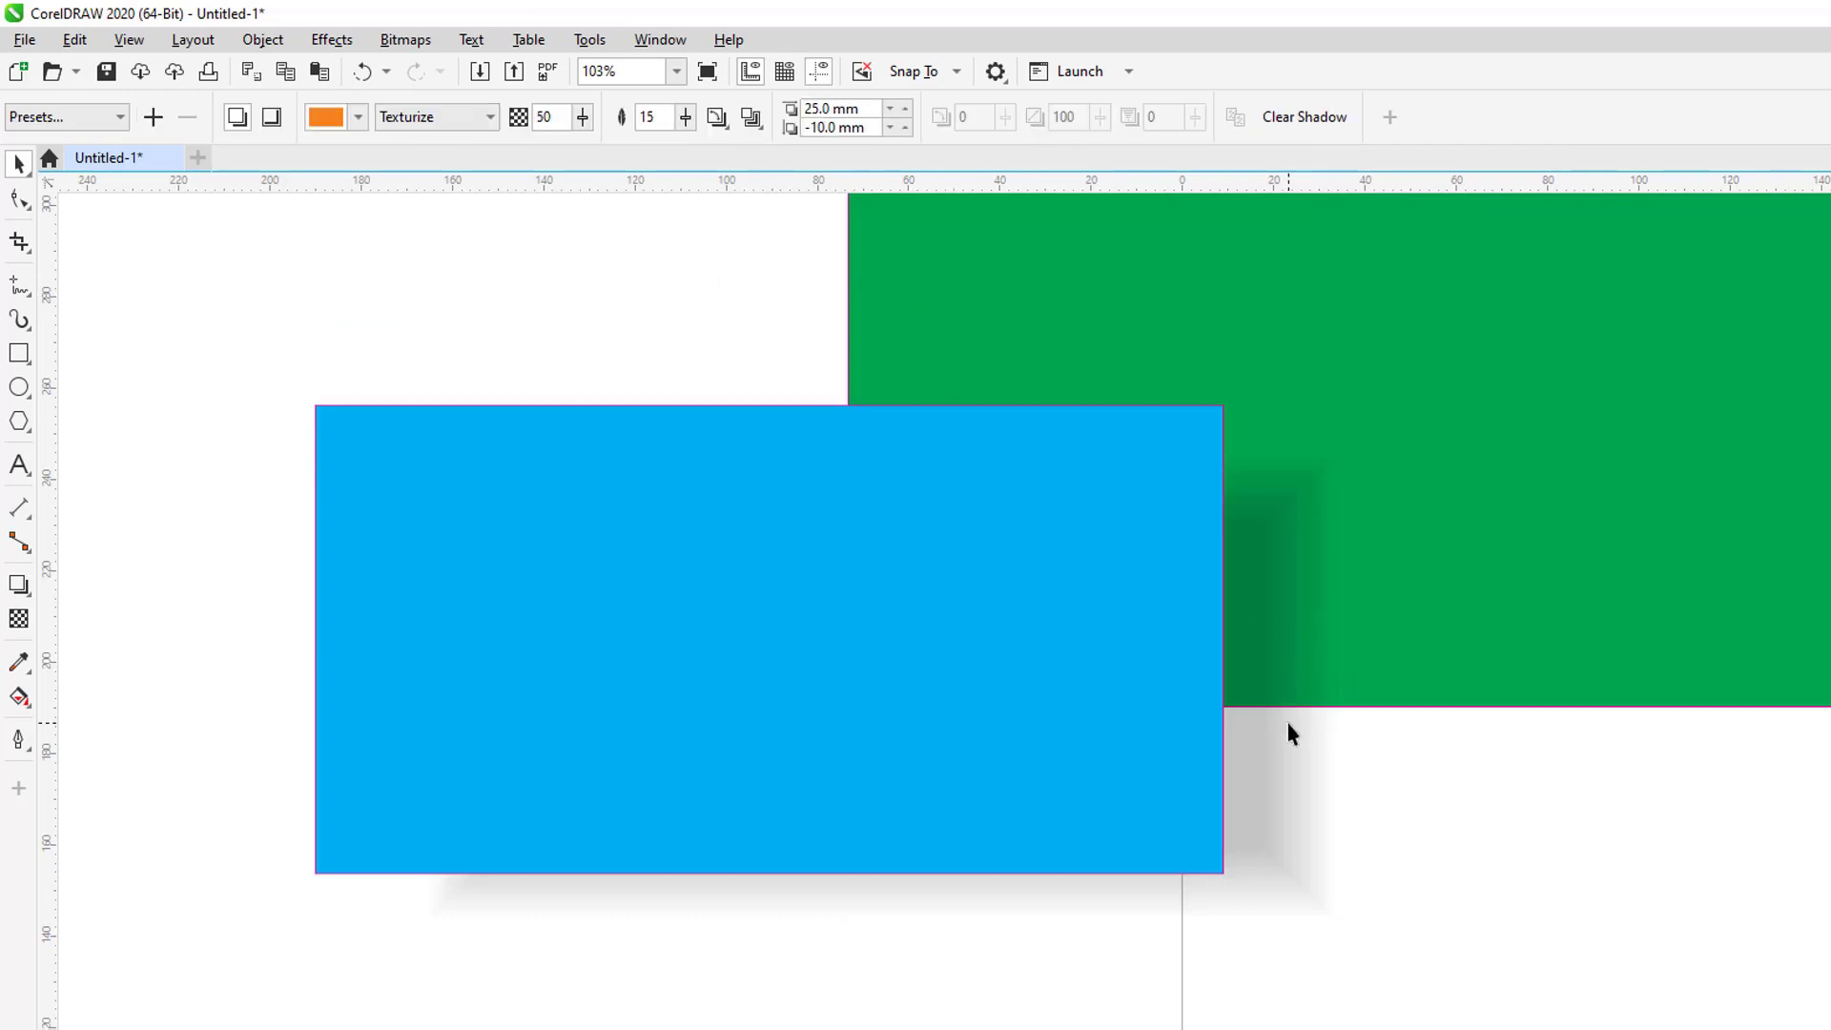
pyautogui.click(1304, 122)
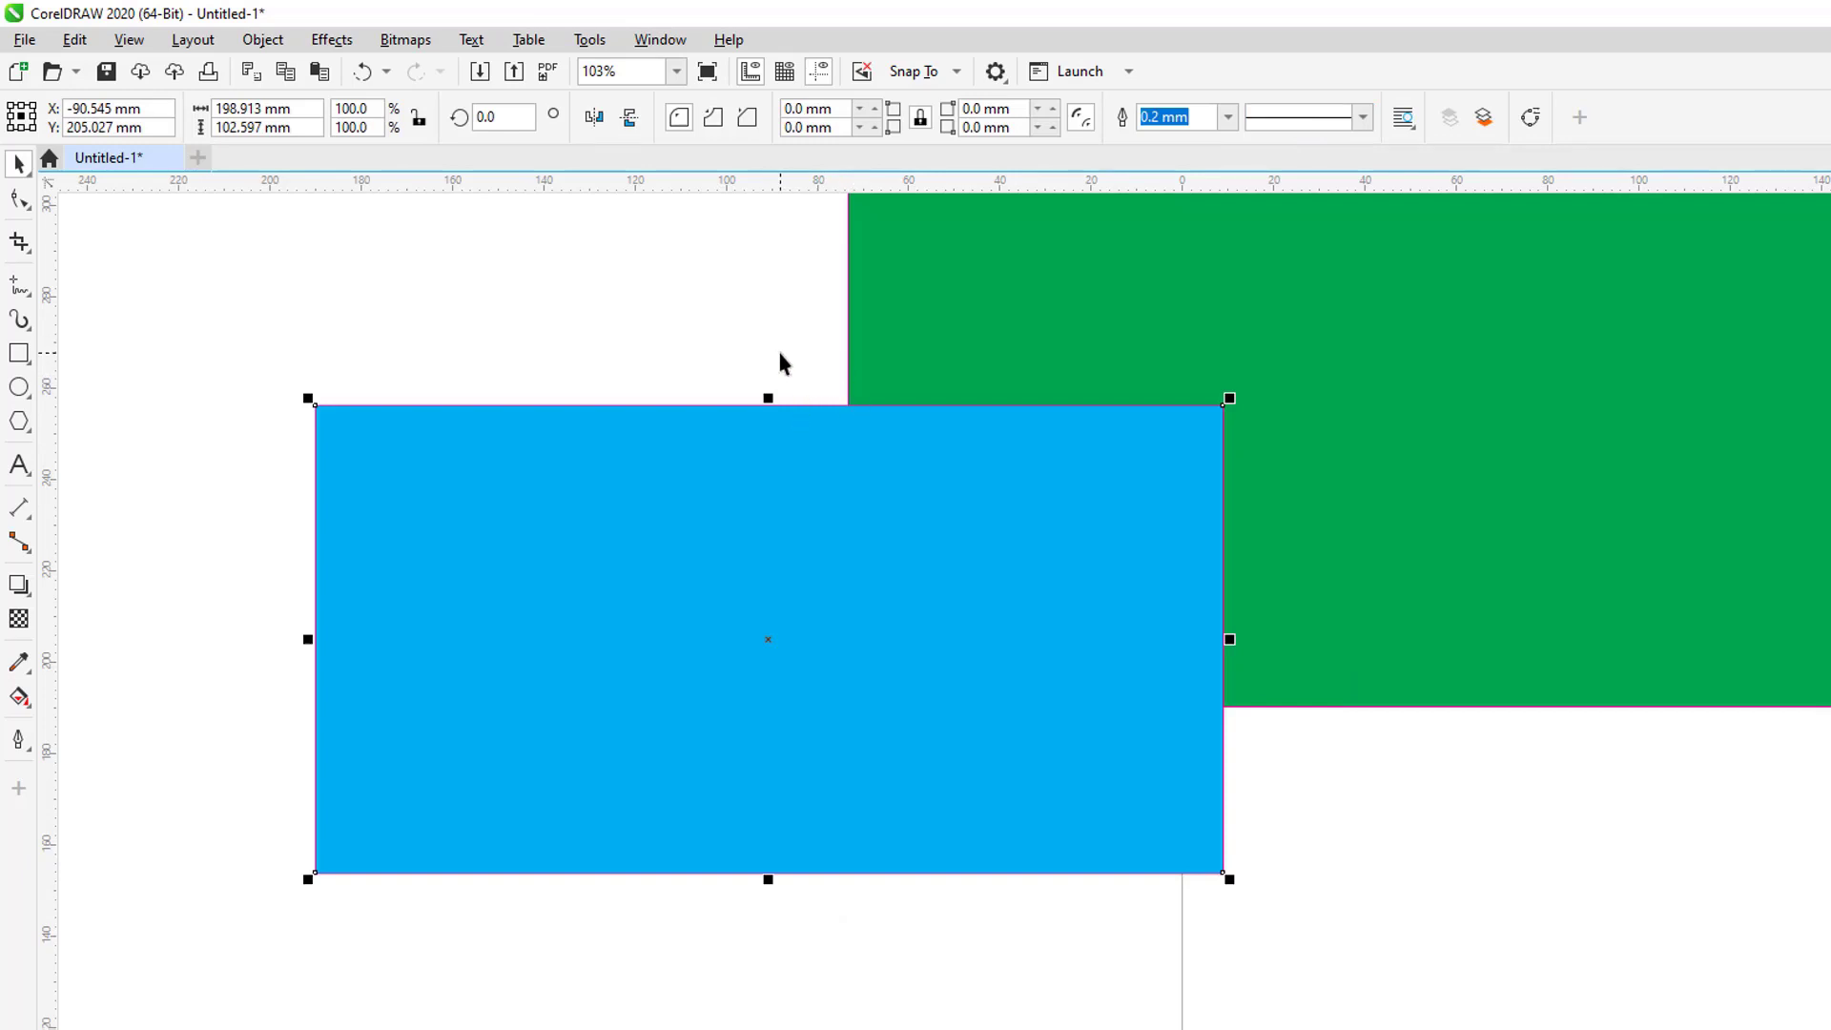
pyautogui.hotkey('ctrl', 'z')
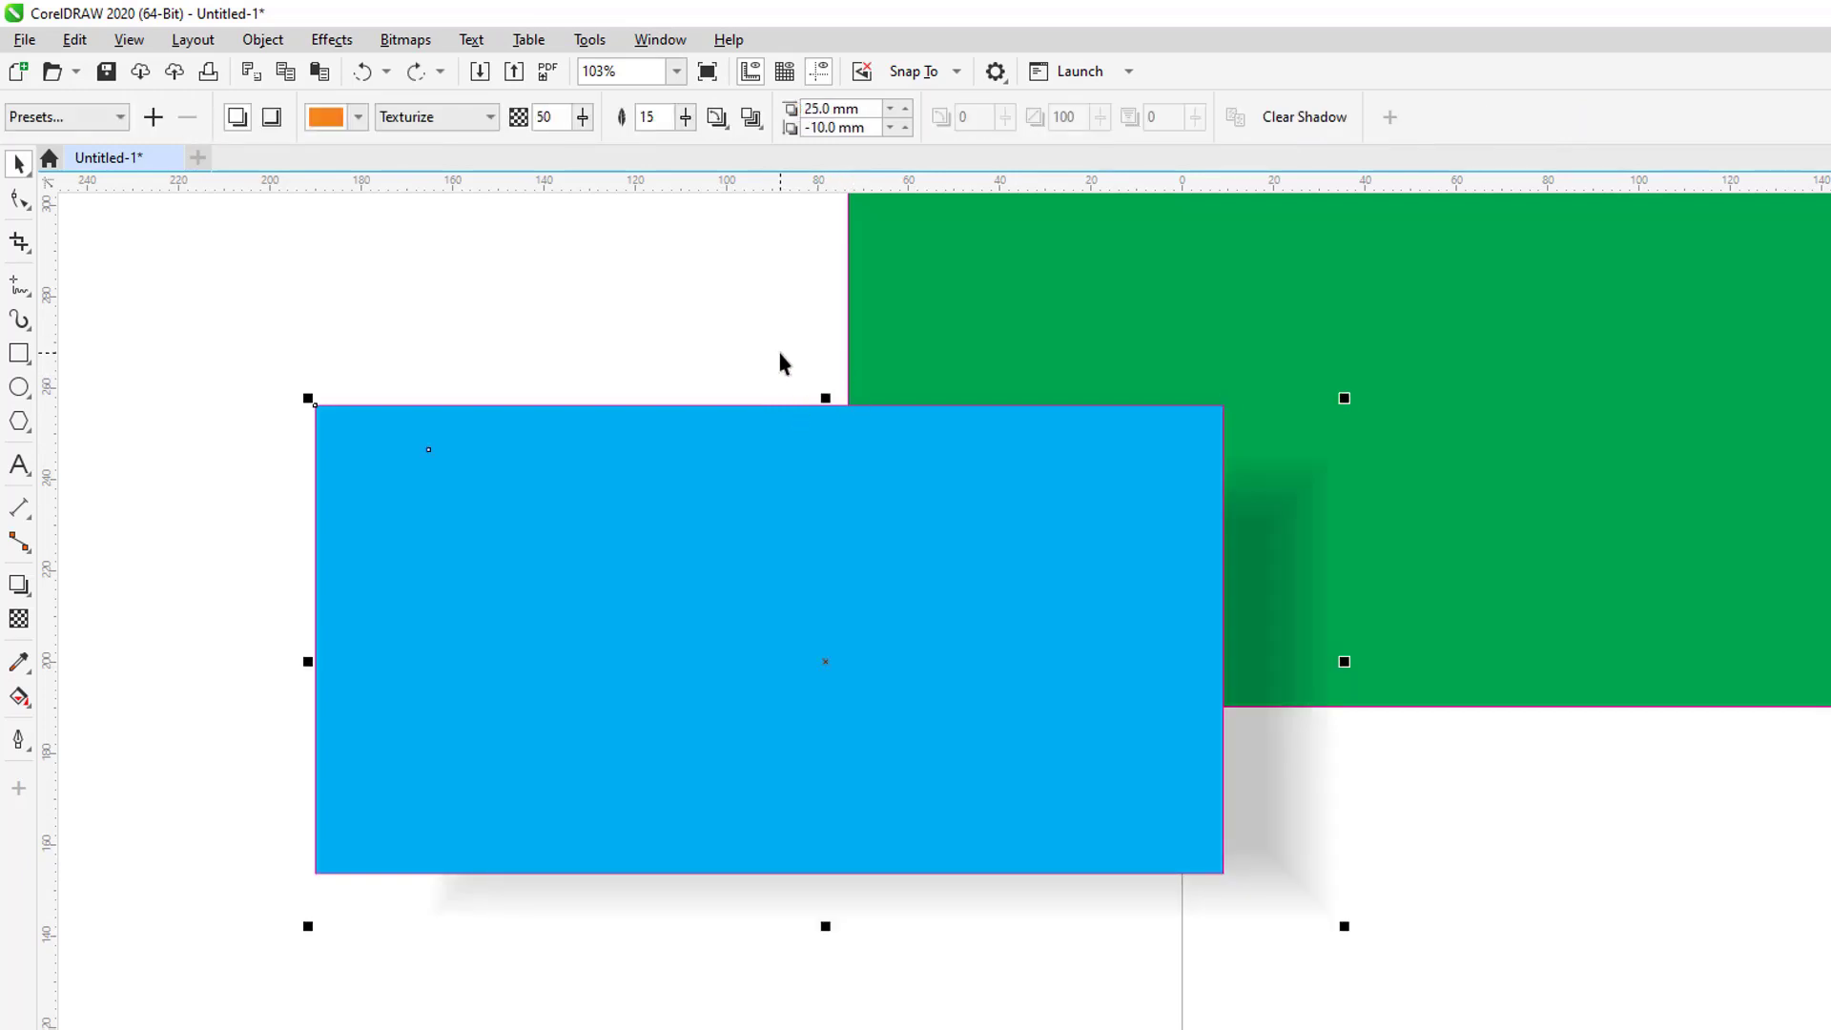
# Select the blue rectangle's drop shadow and break it apart into a separate object.
pyautogui.click(816, 346)
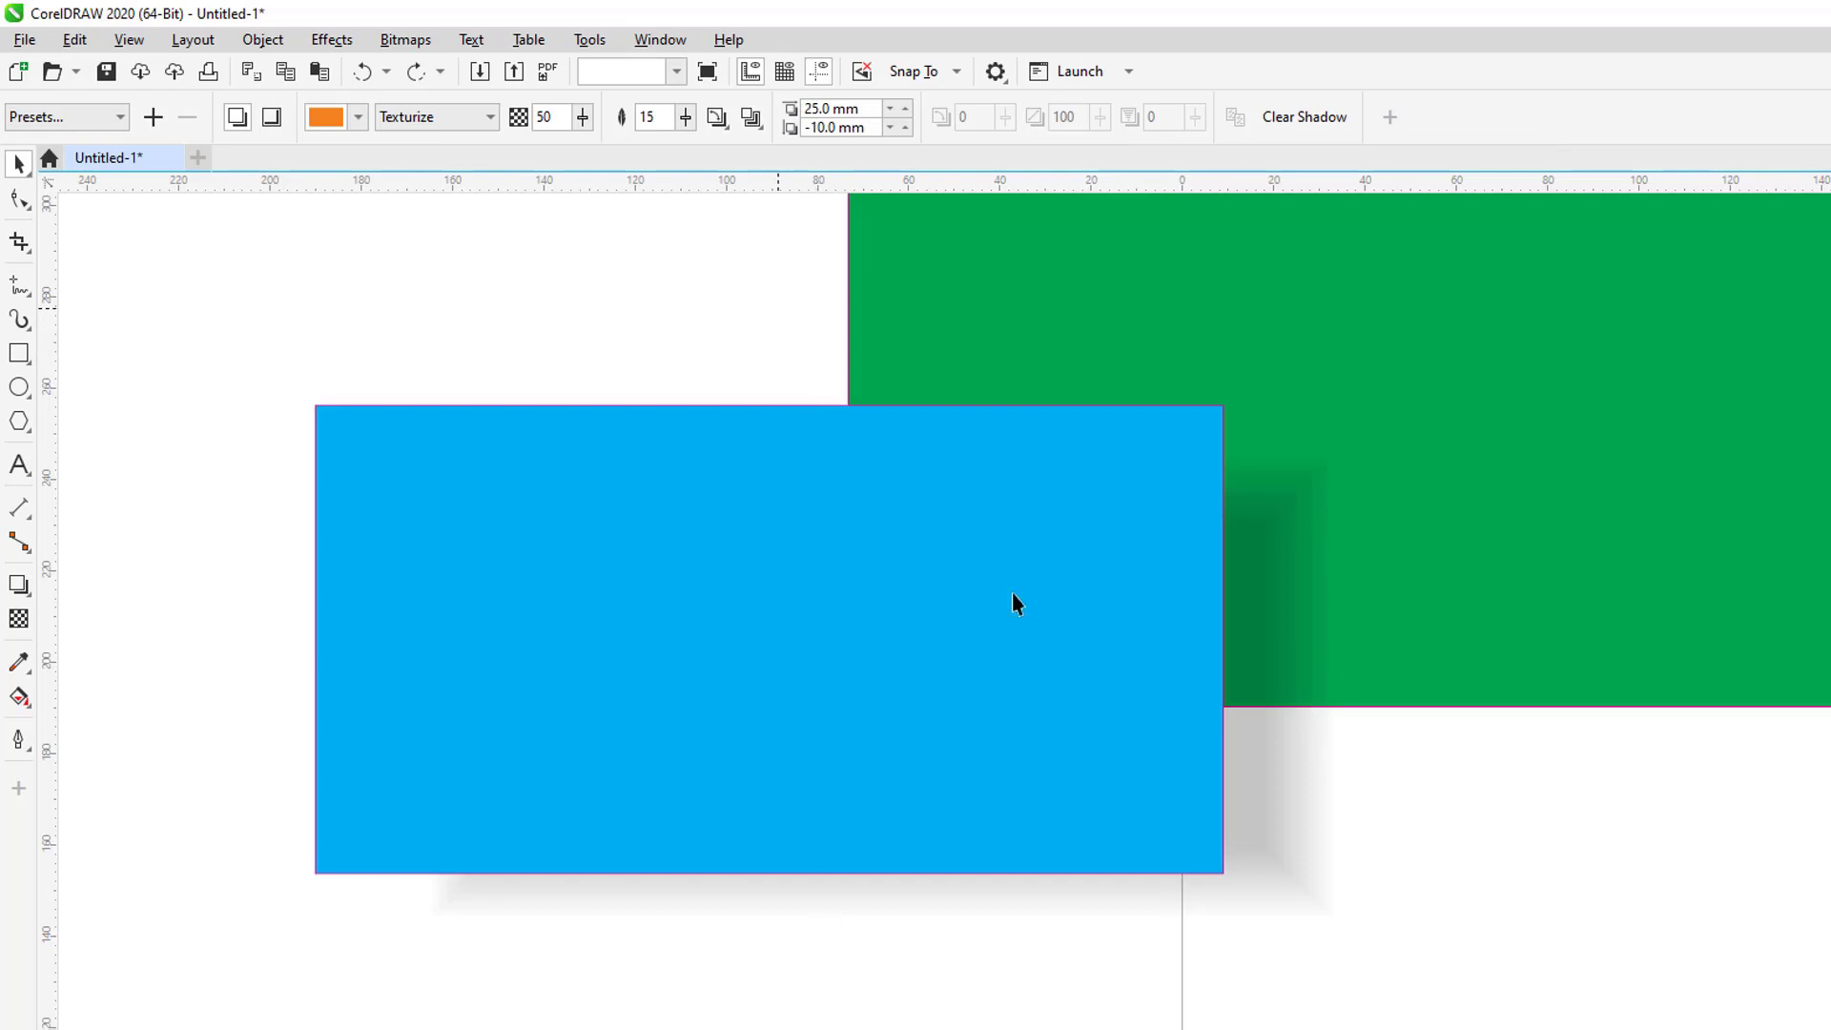
pyautogui.click(1278, 839)
pyautogui.click(262, 42)
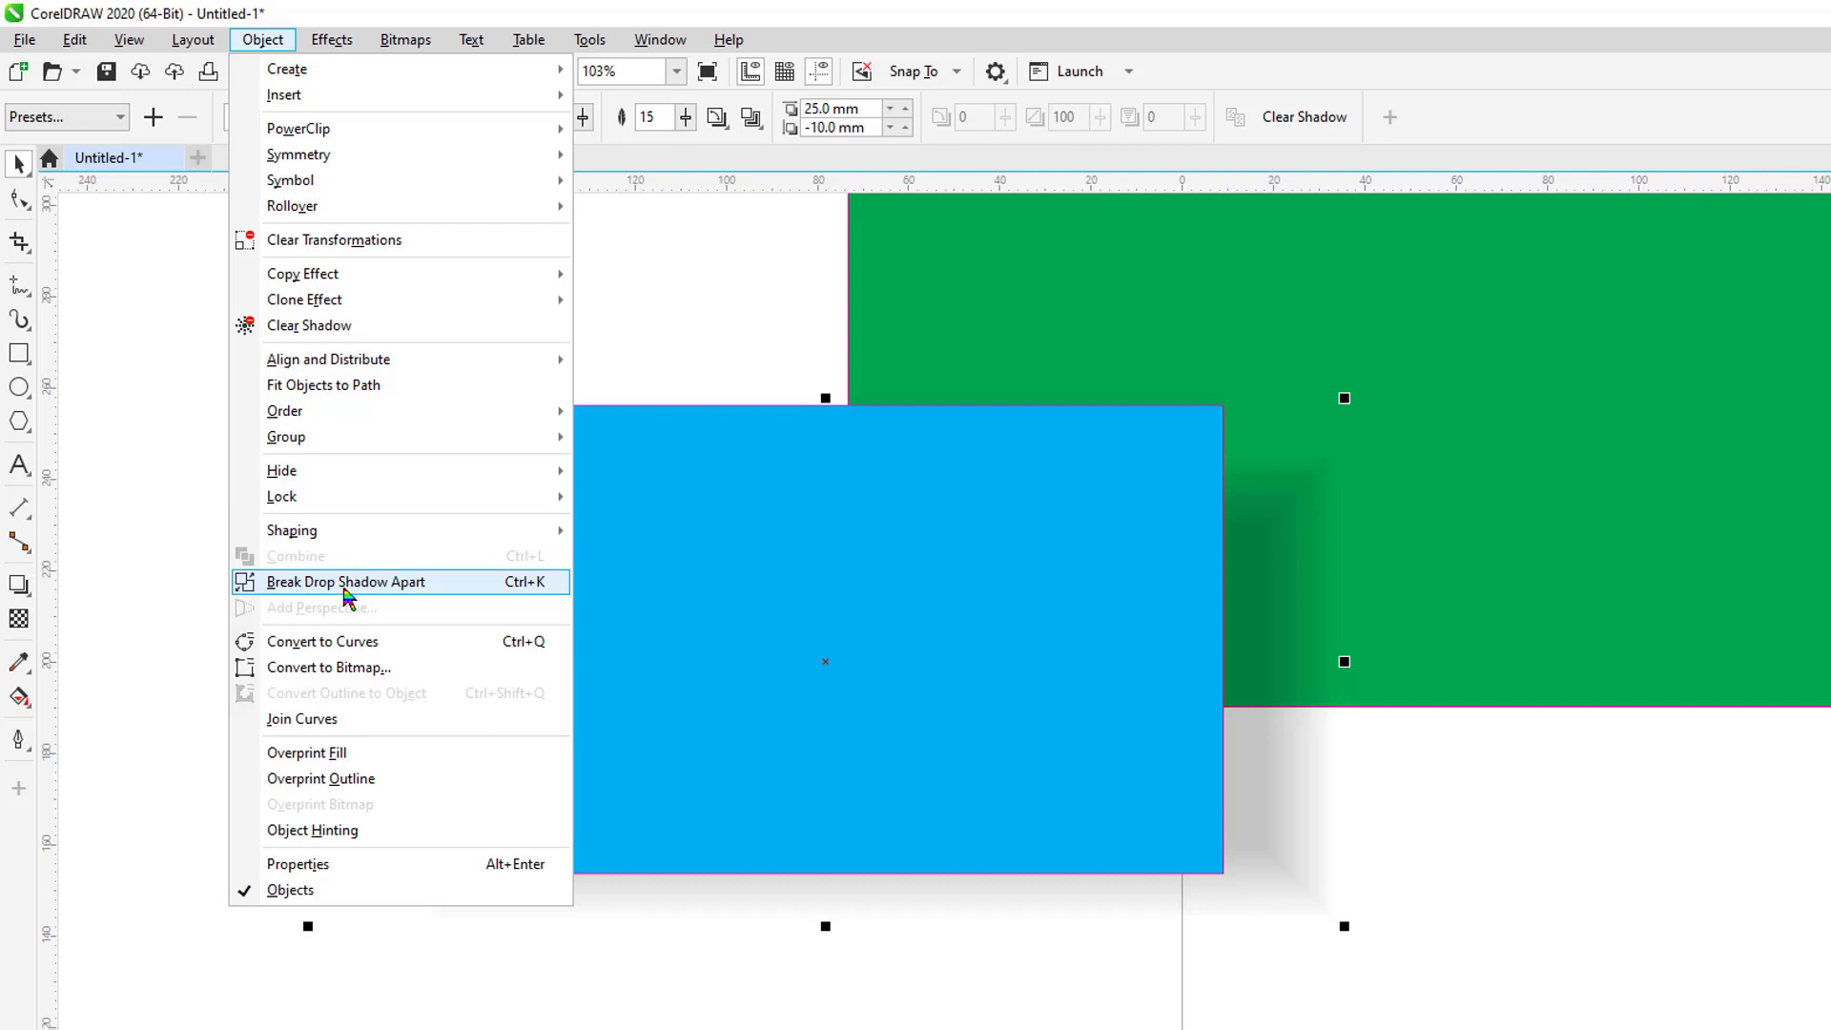
pyautogui.click(454, 582)
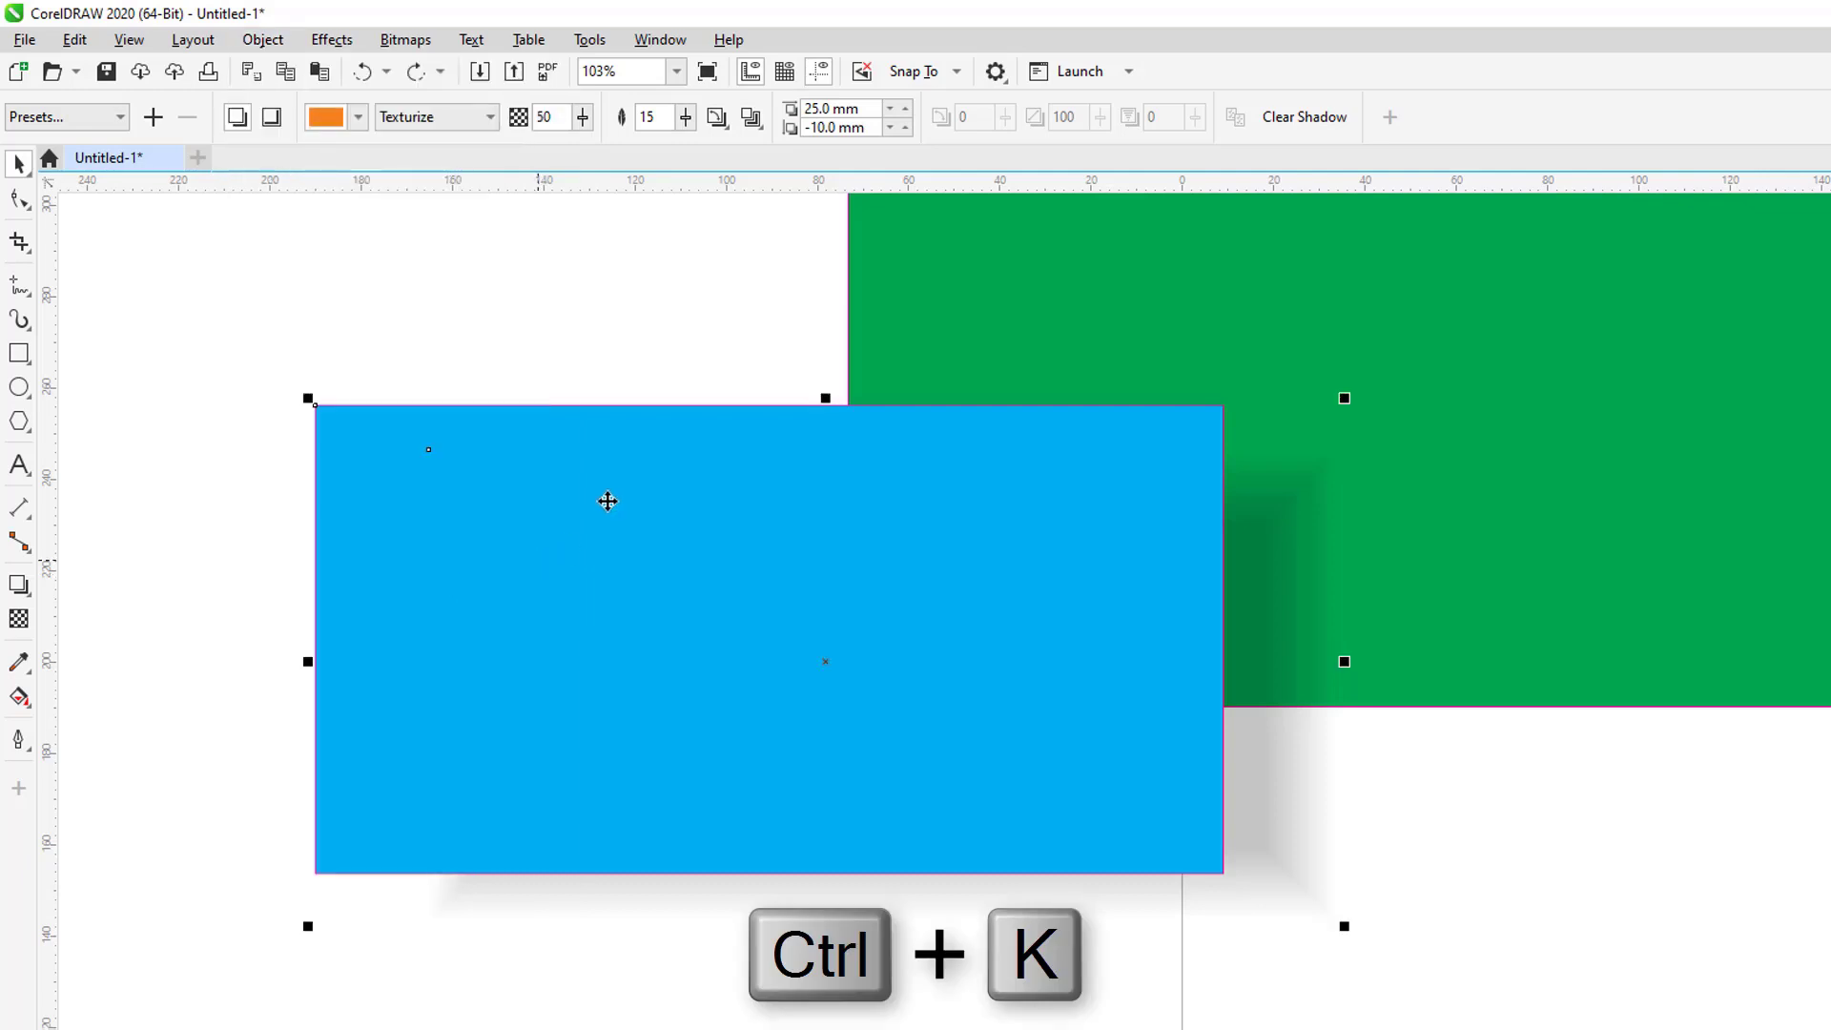
# Move the detached shadow about 23 mm to the right and about 5 mm down, independently of the blue rectangle.
pyautogui.click(641, 290)
pyautogui.click(1306, 807)
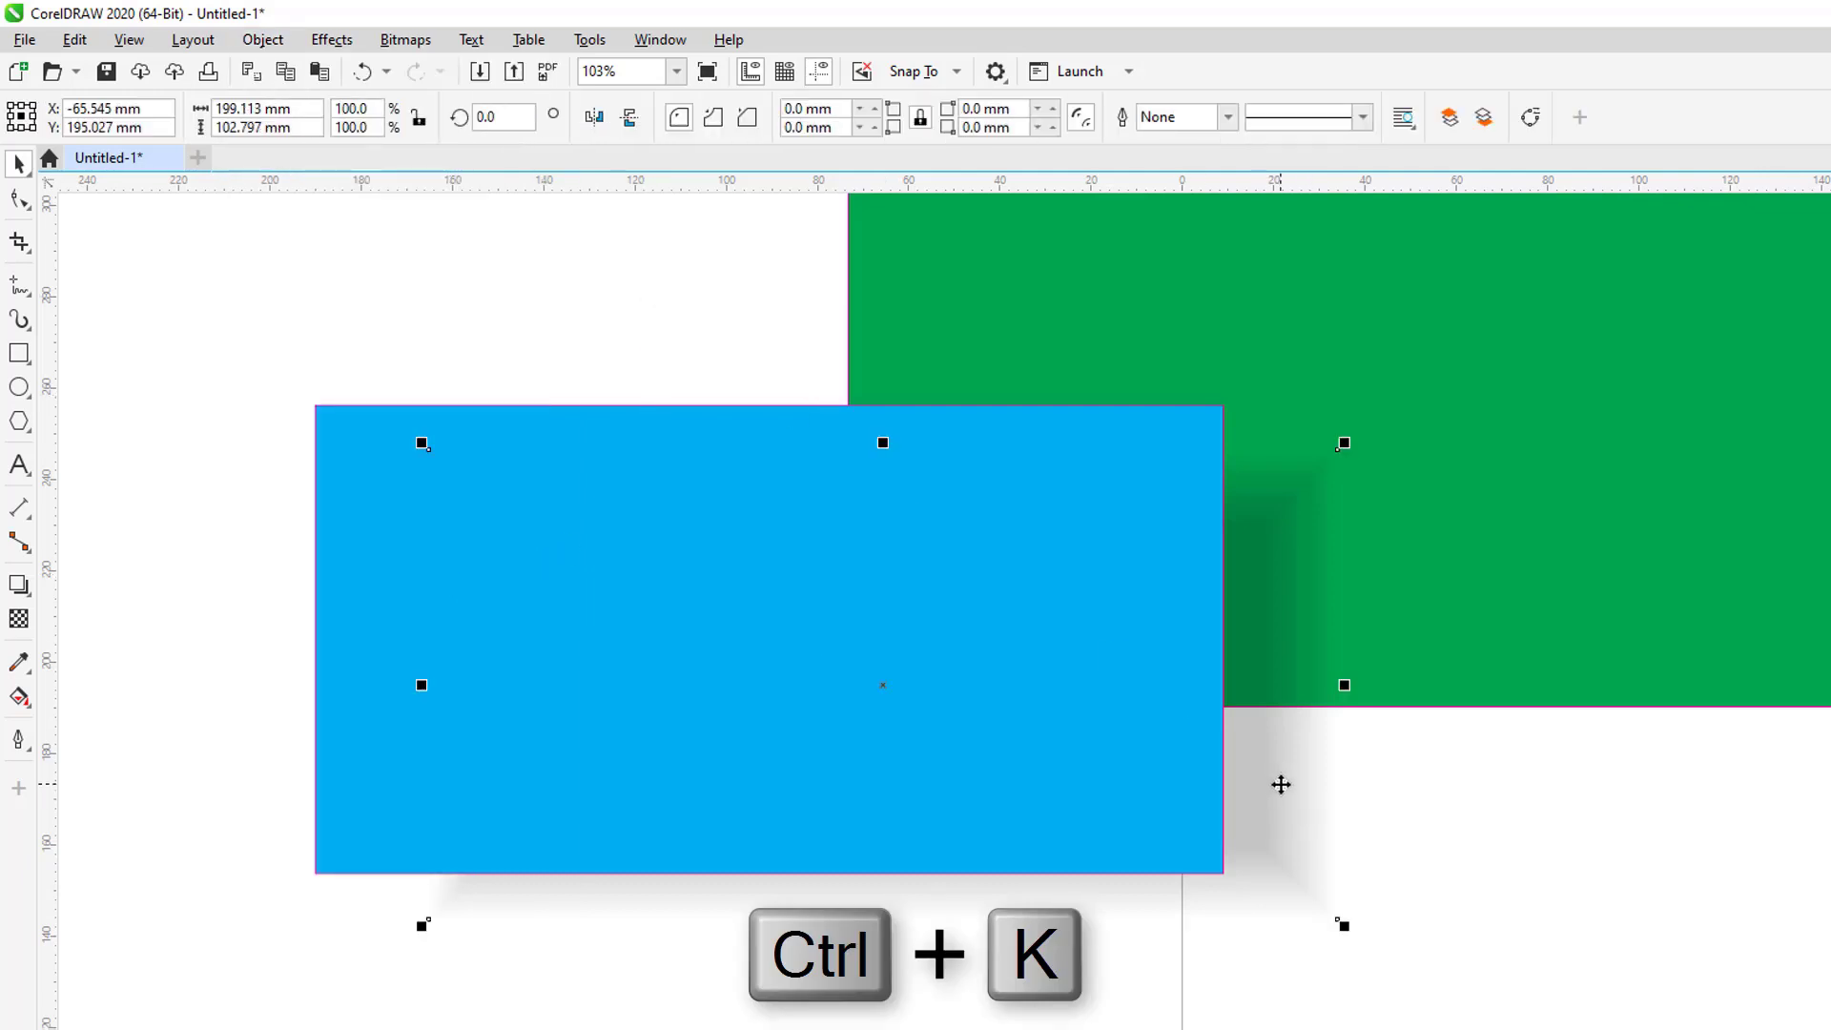
pyautogui.moveTo(1279, 782); pyautogui.dragTo(1314, 803)
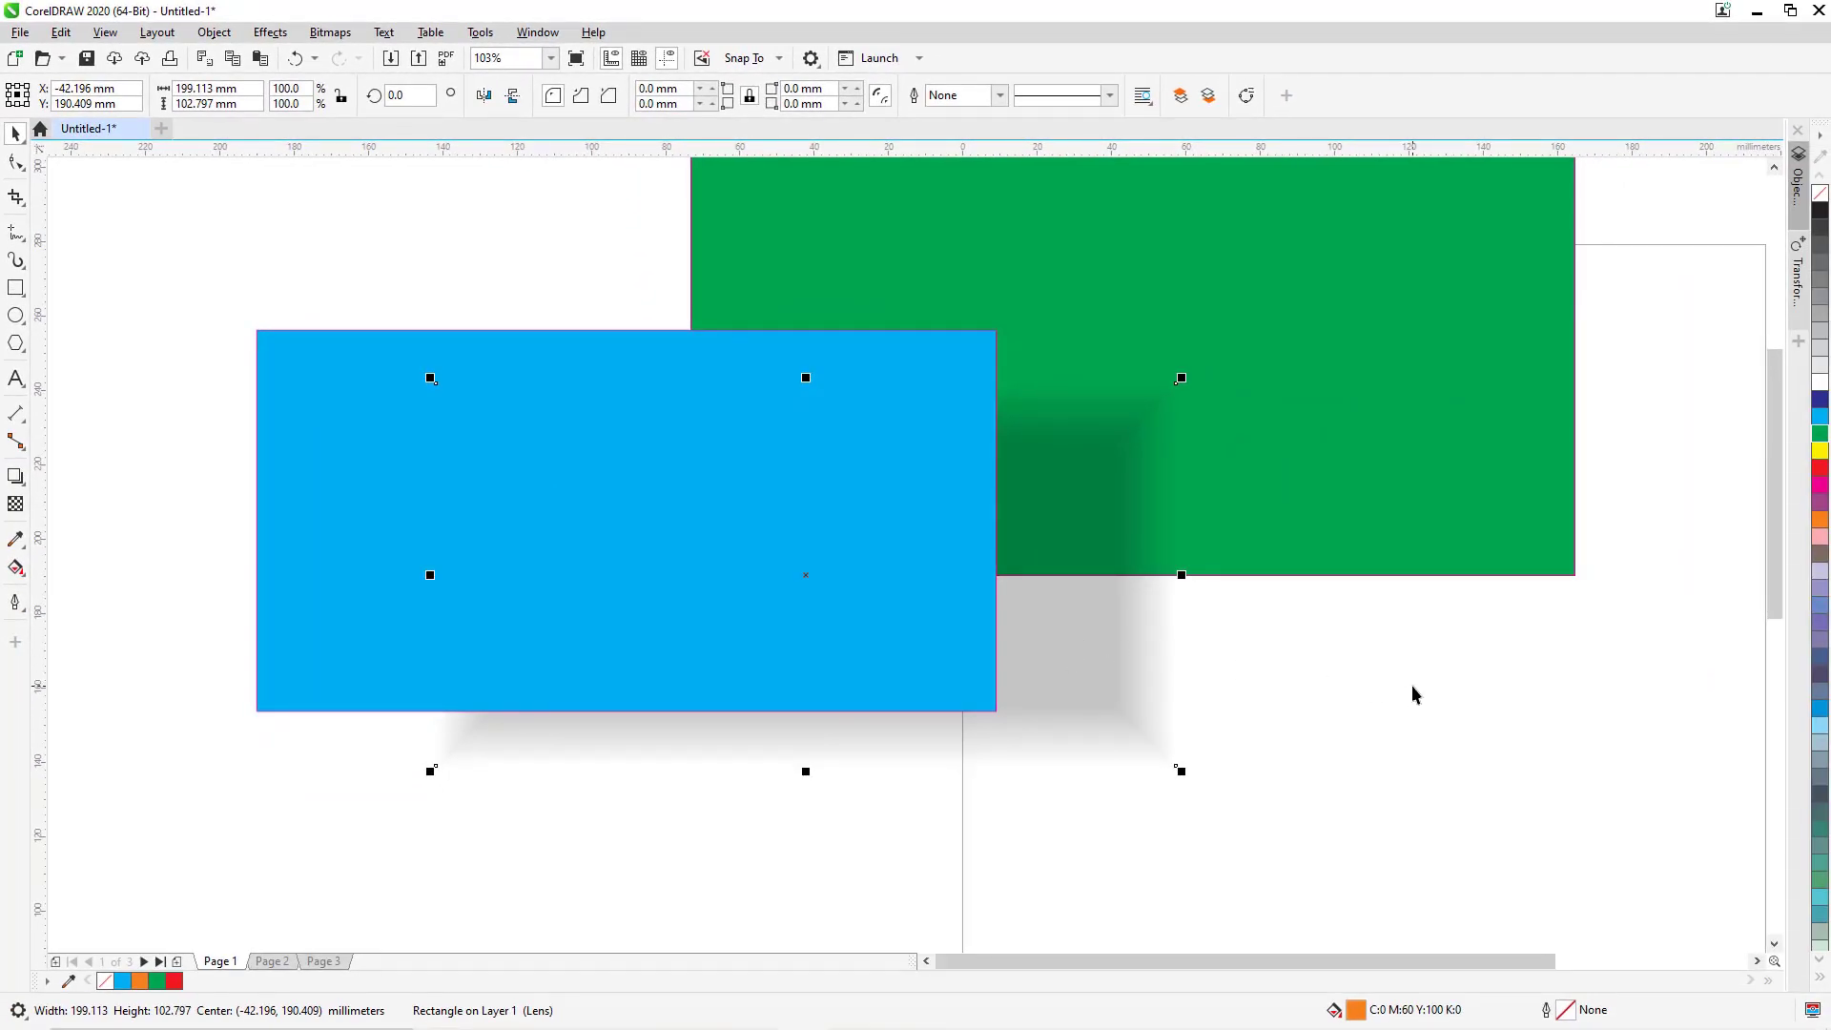
pyautogui.click(1411, 694)
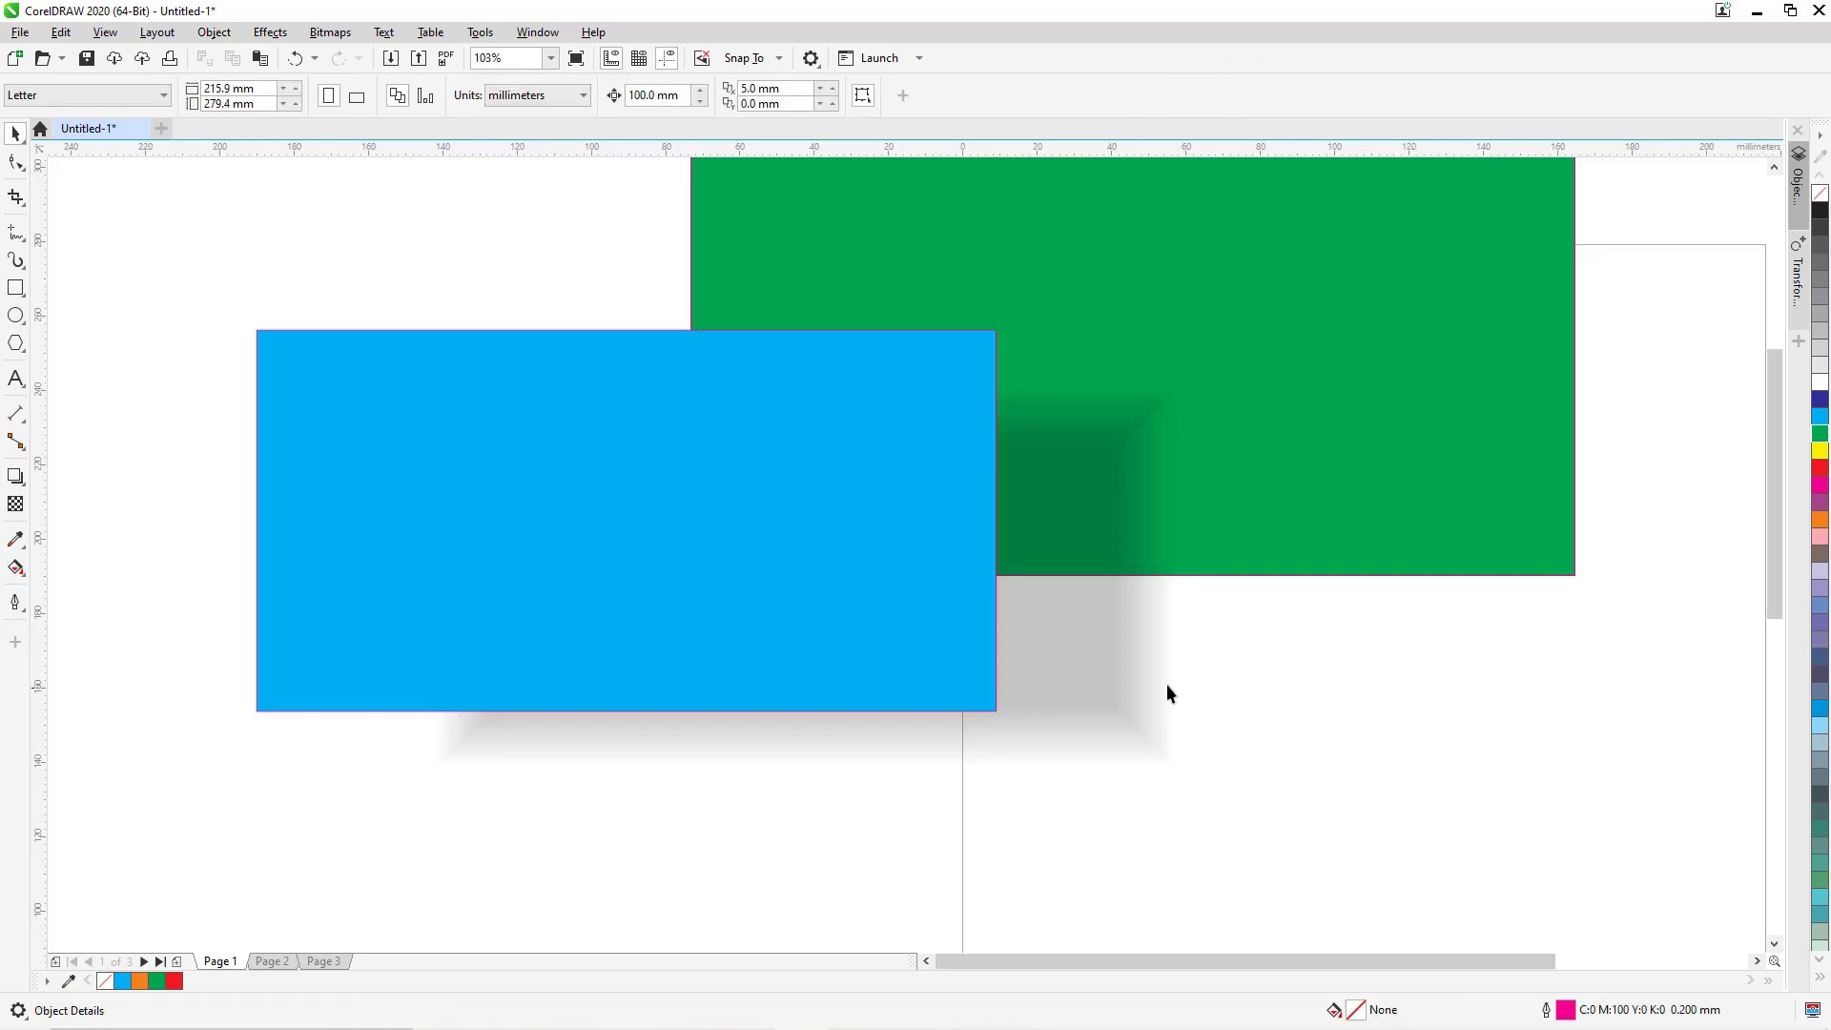
pyautogui.click(1087, 667)
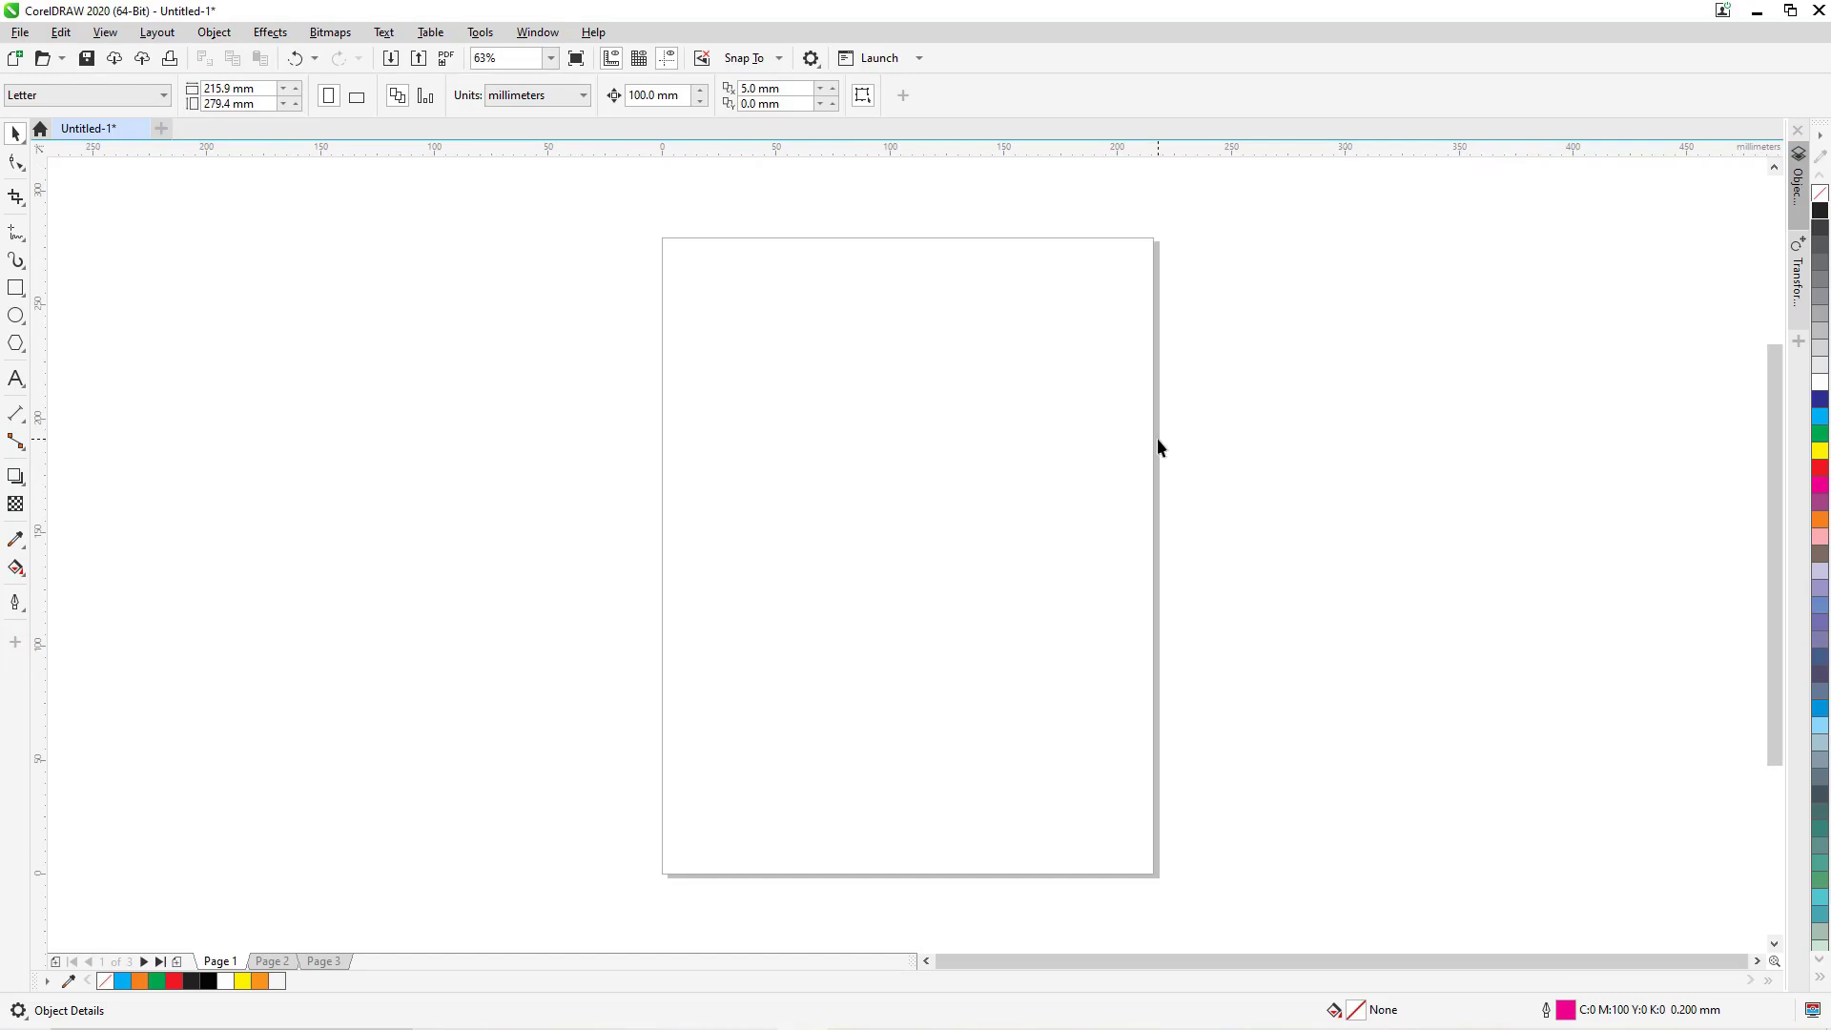
# Add the artistic text "CyC" in 24 pt Arial on the empty area left of the page.
pyautogui.click(15, 379)
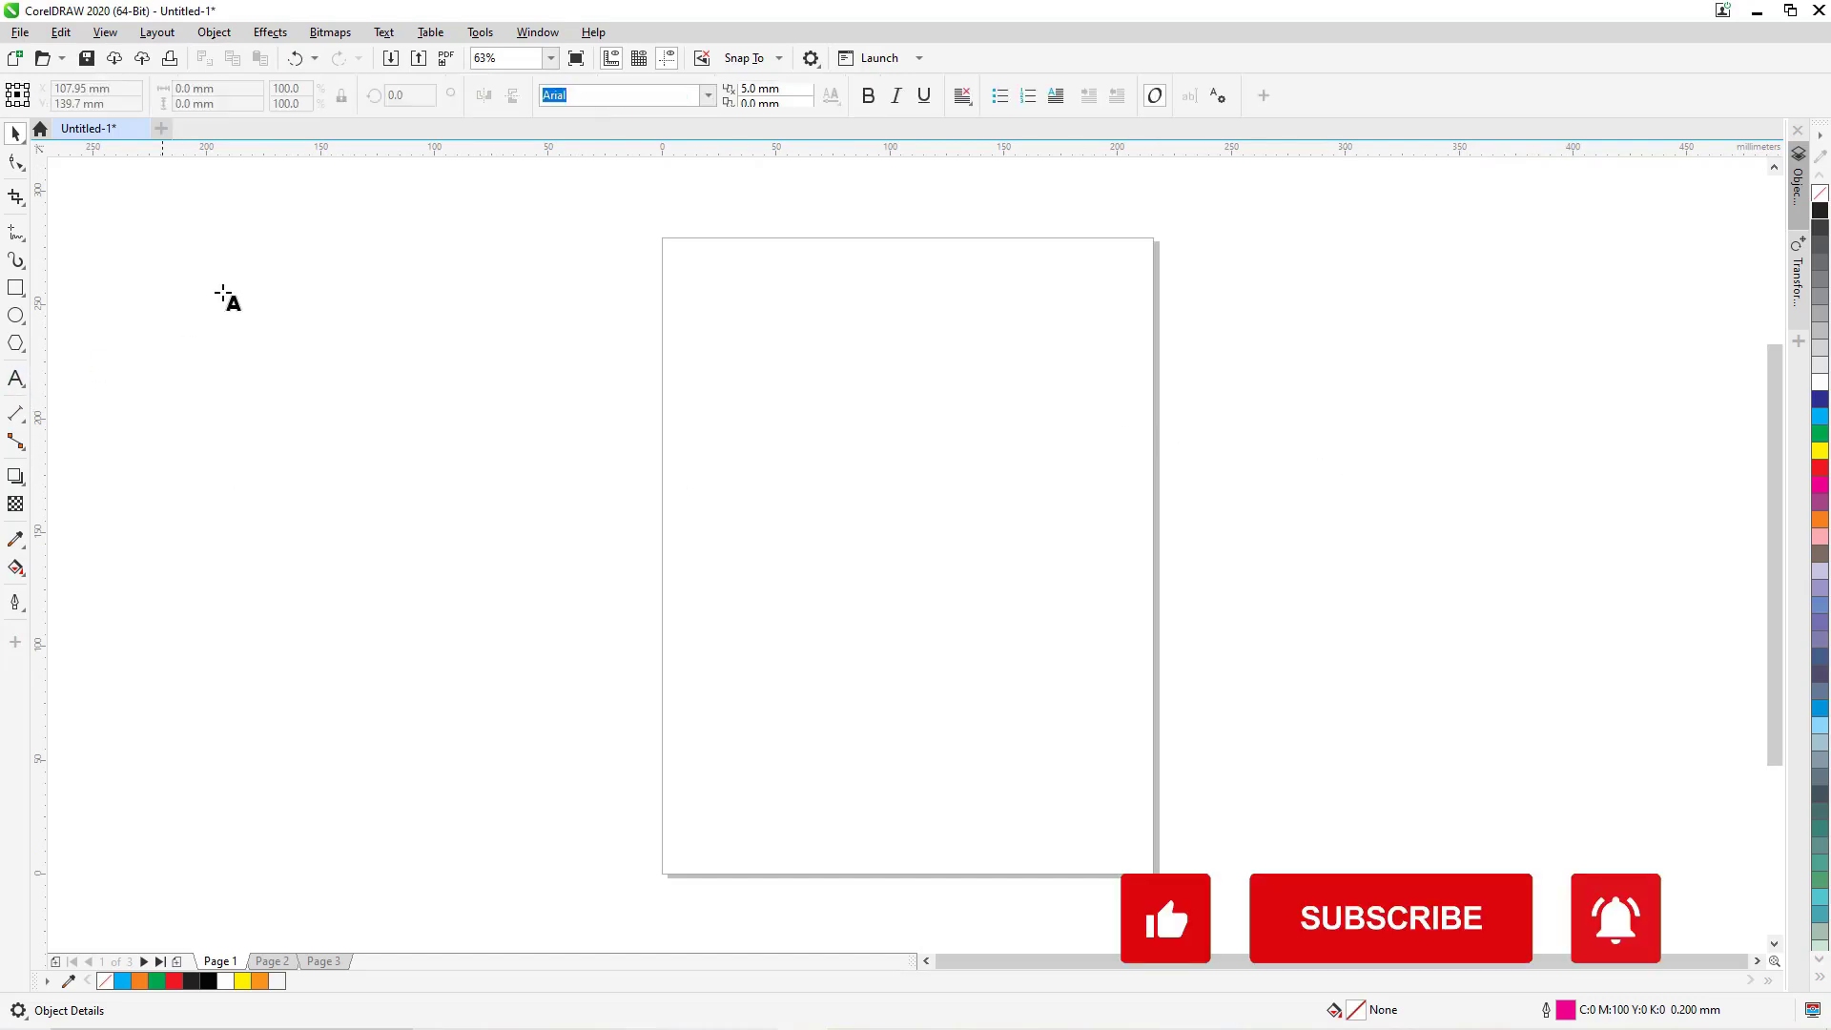
pyautogui.click(270, 329)
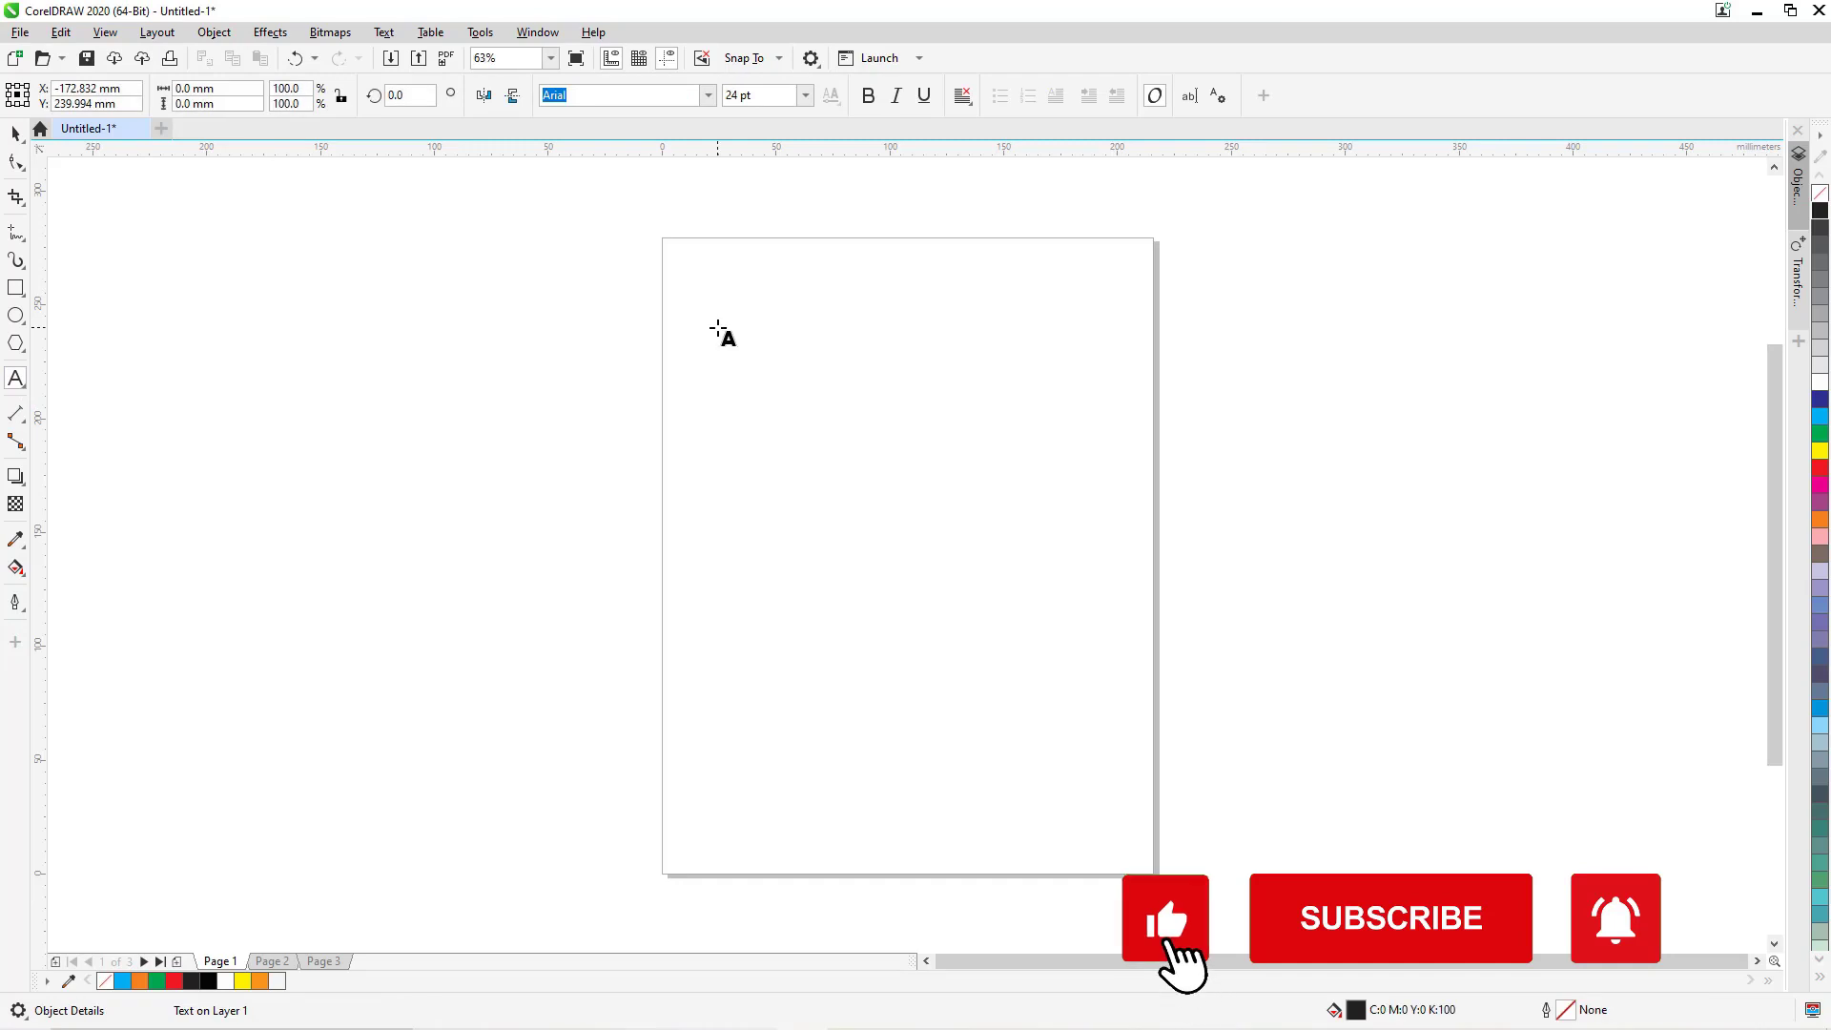
pyautogui.write('CyC')
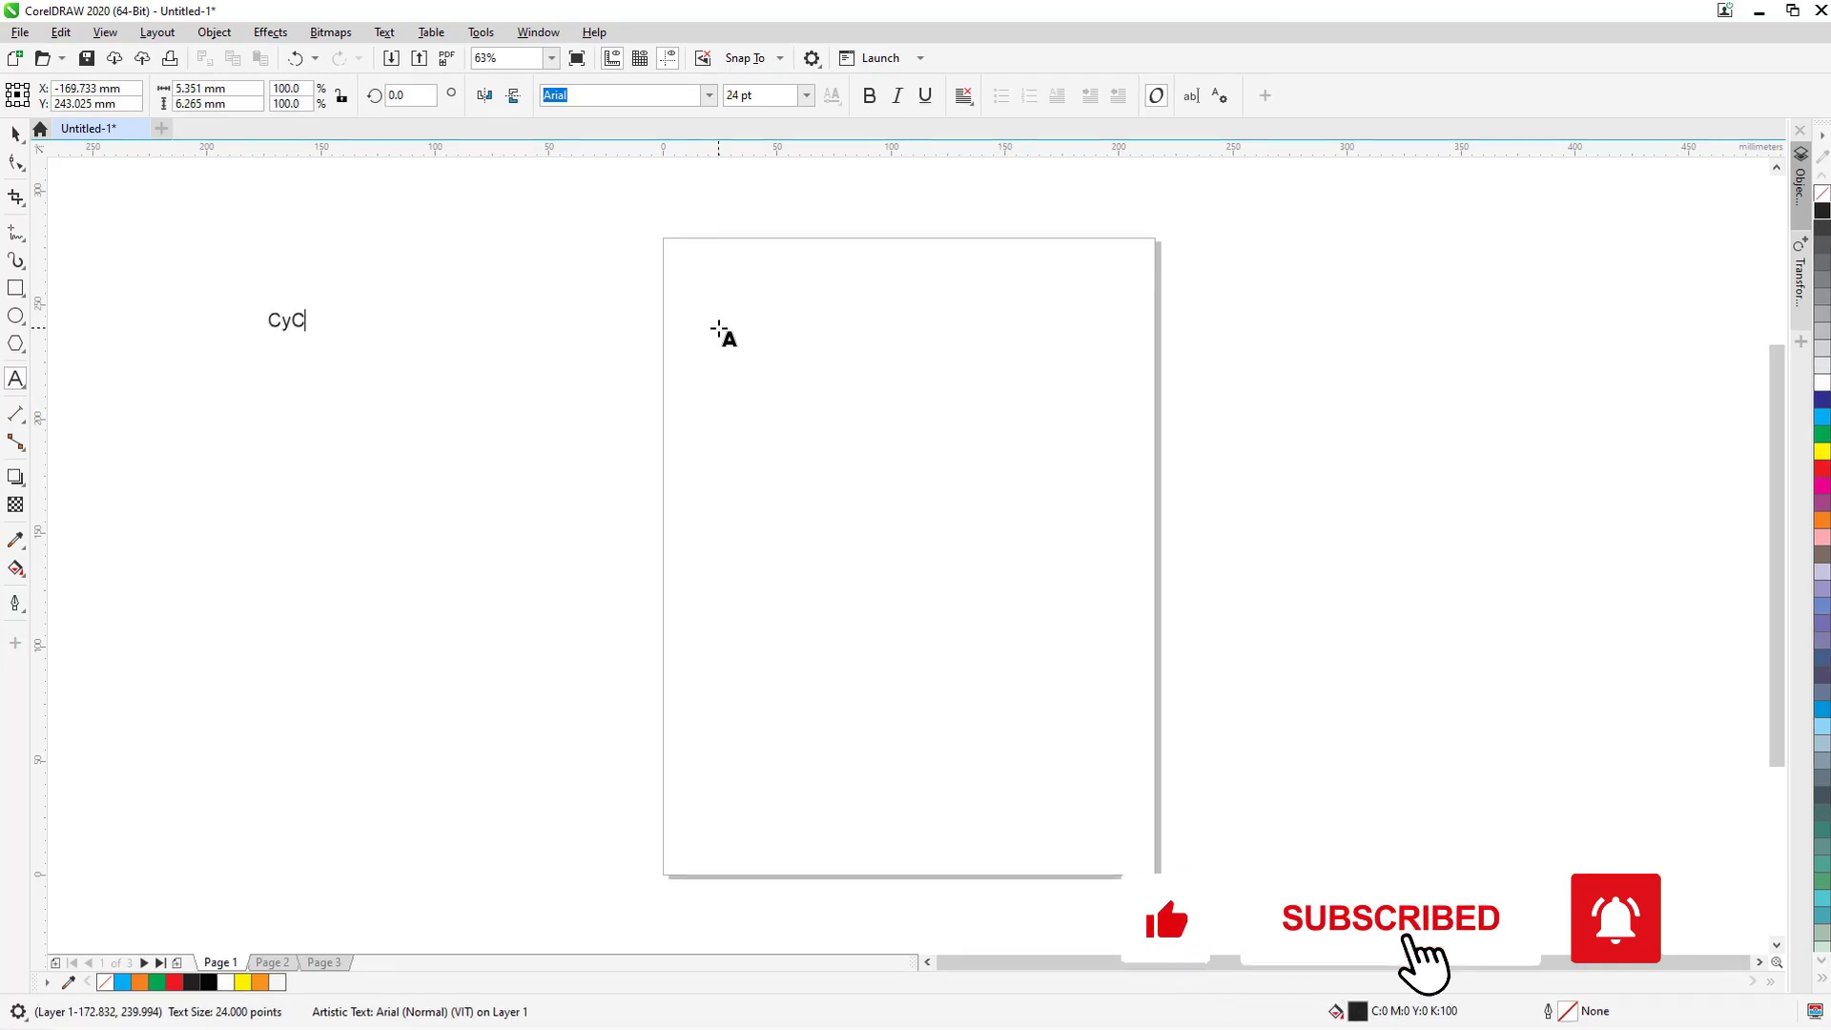
pyautogui.hotkey('ctrl', 'space')
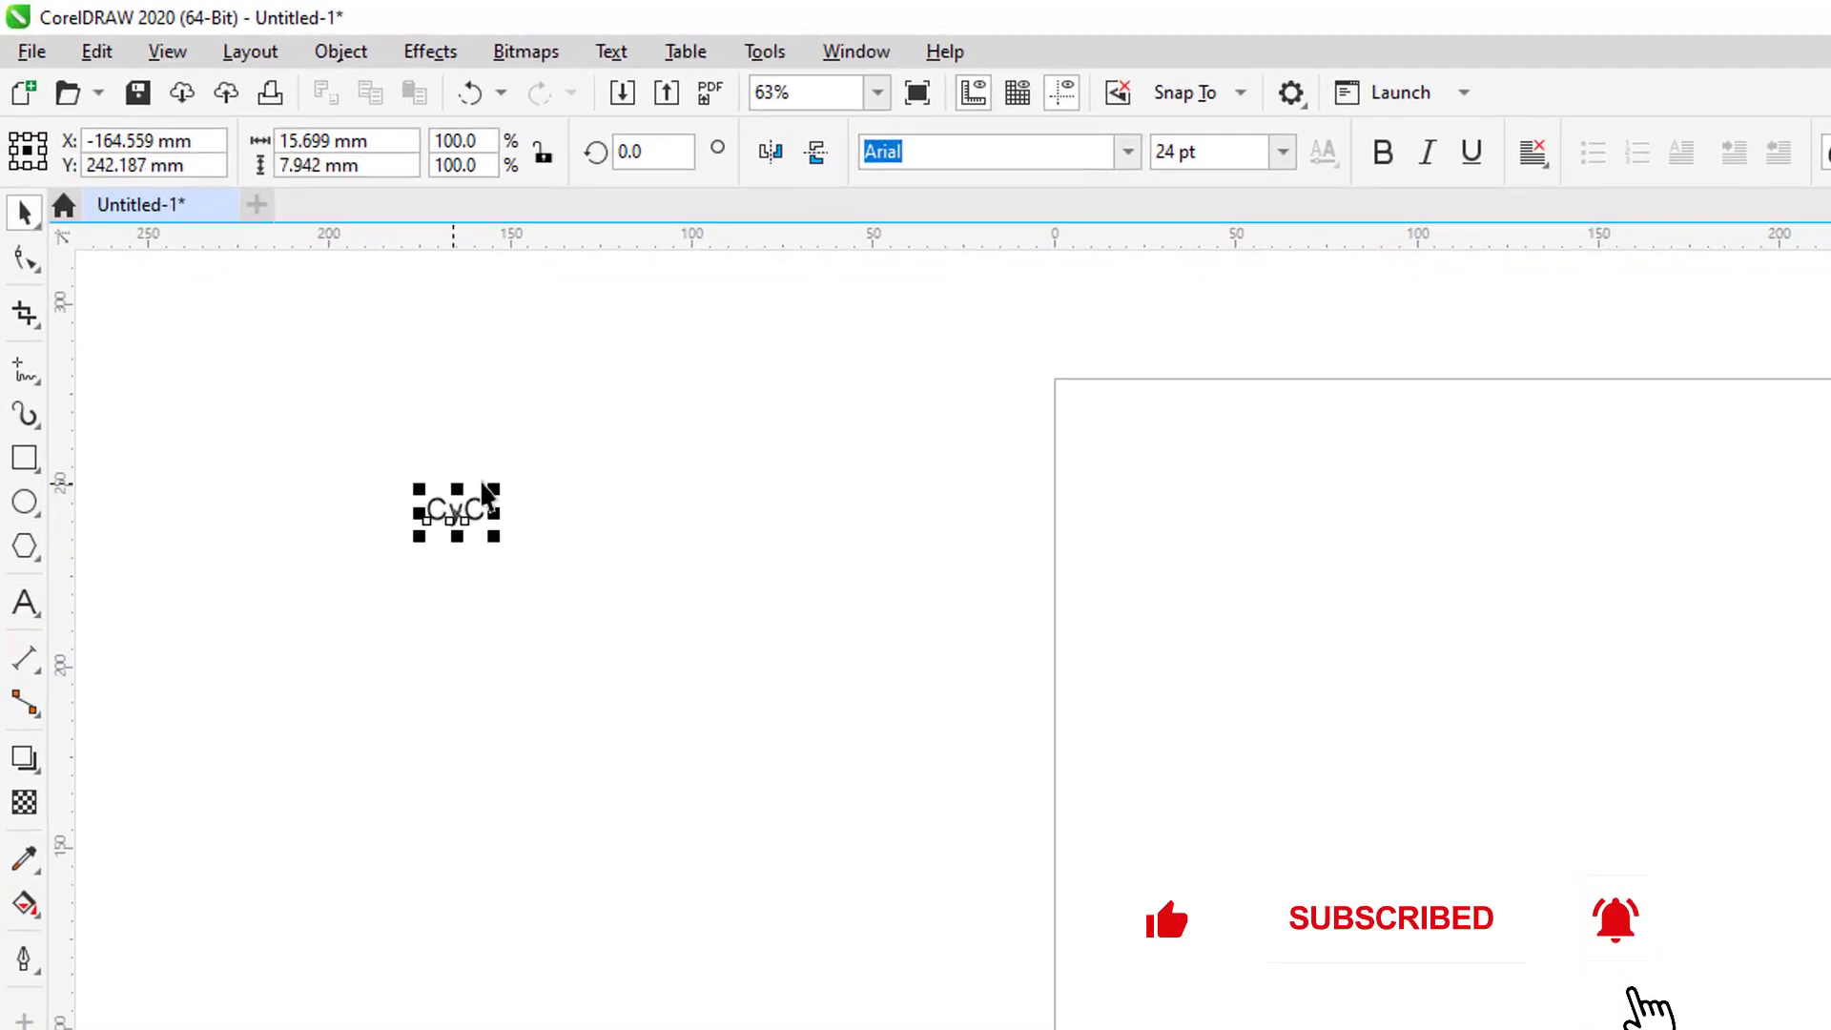
# Enlarge the CyC text to about 196 pt beside the page and make it bold with a red fill.
pyautogui.moveTo(496, 487); pyautogui.dragTo(1001, 275)
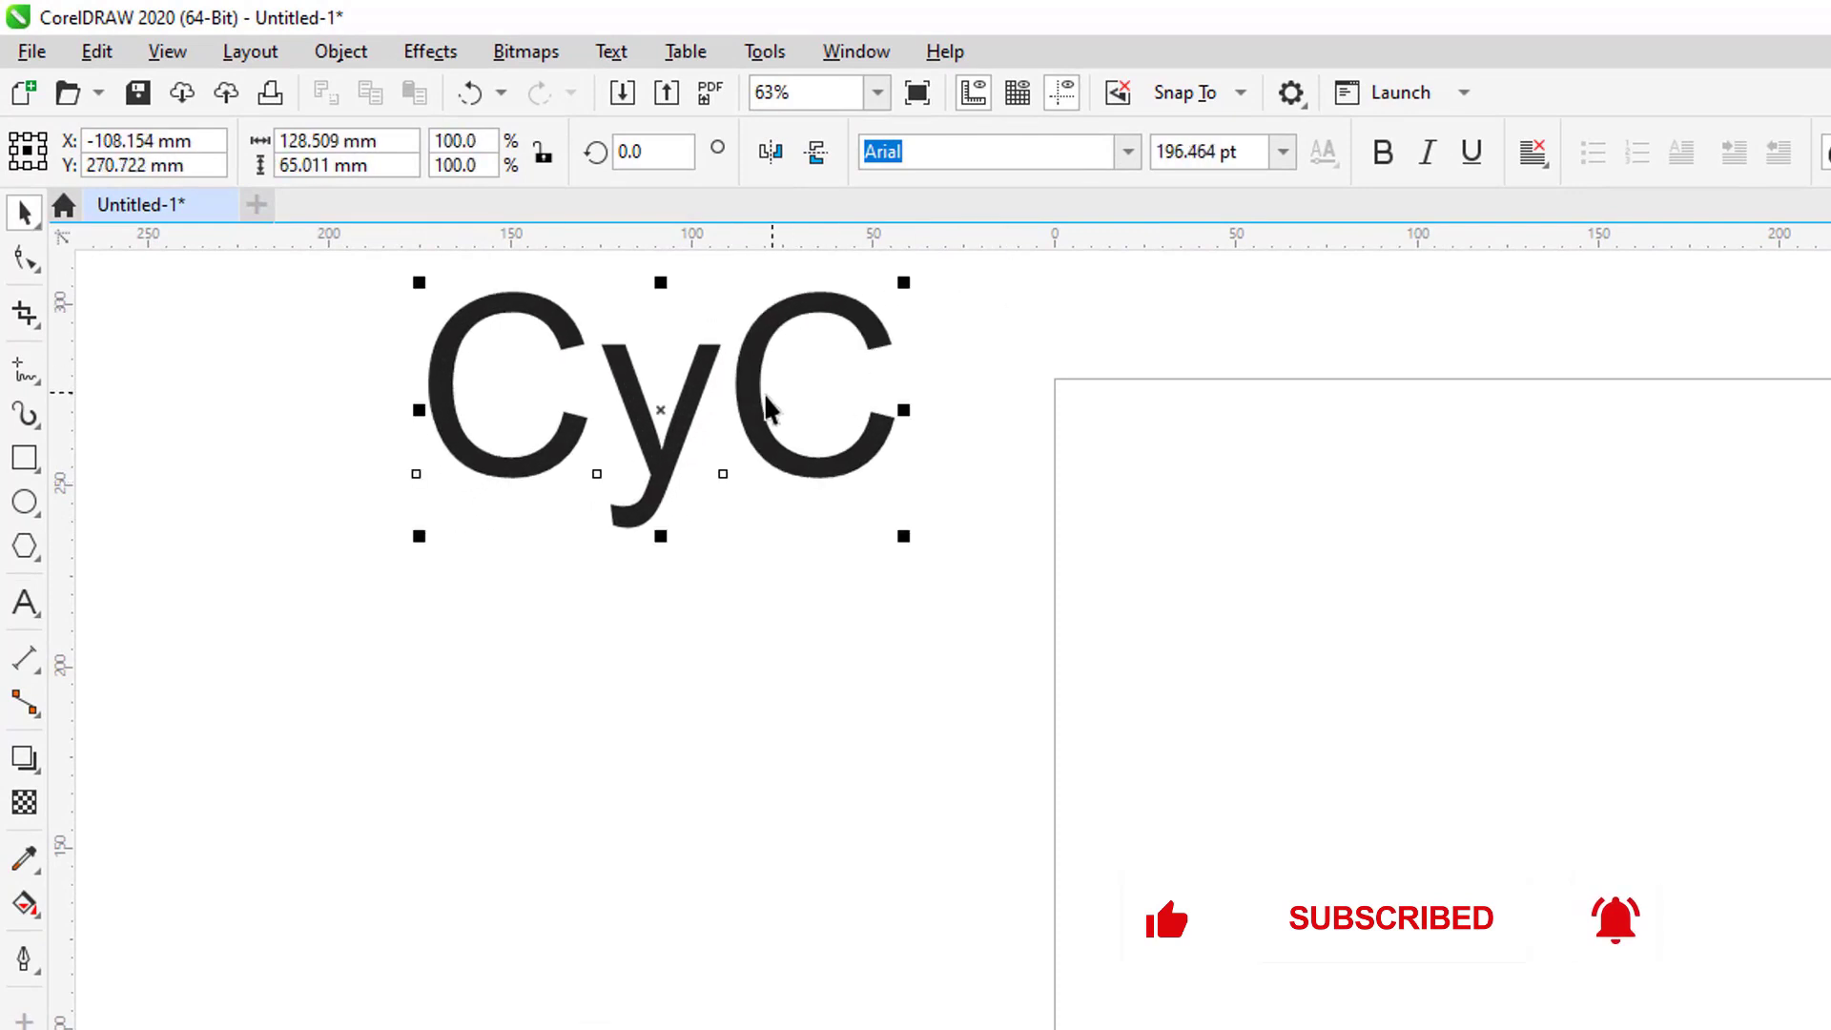
pyautogui.moveTo(760, 392); pyautogui.dragTo(654, 613)
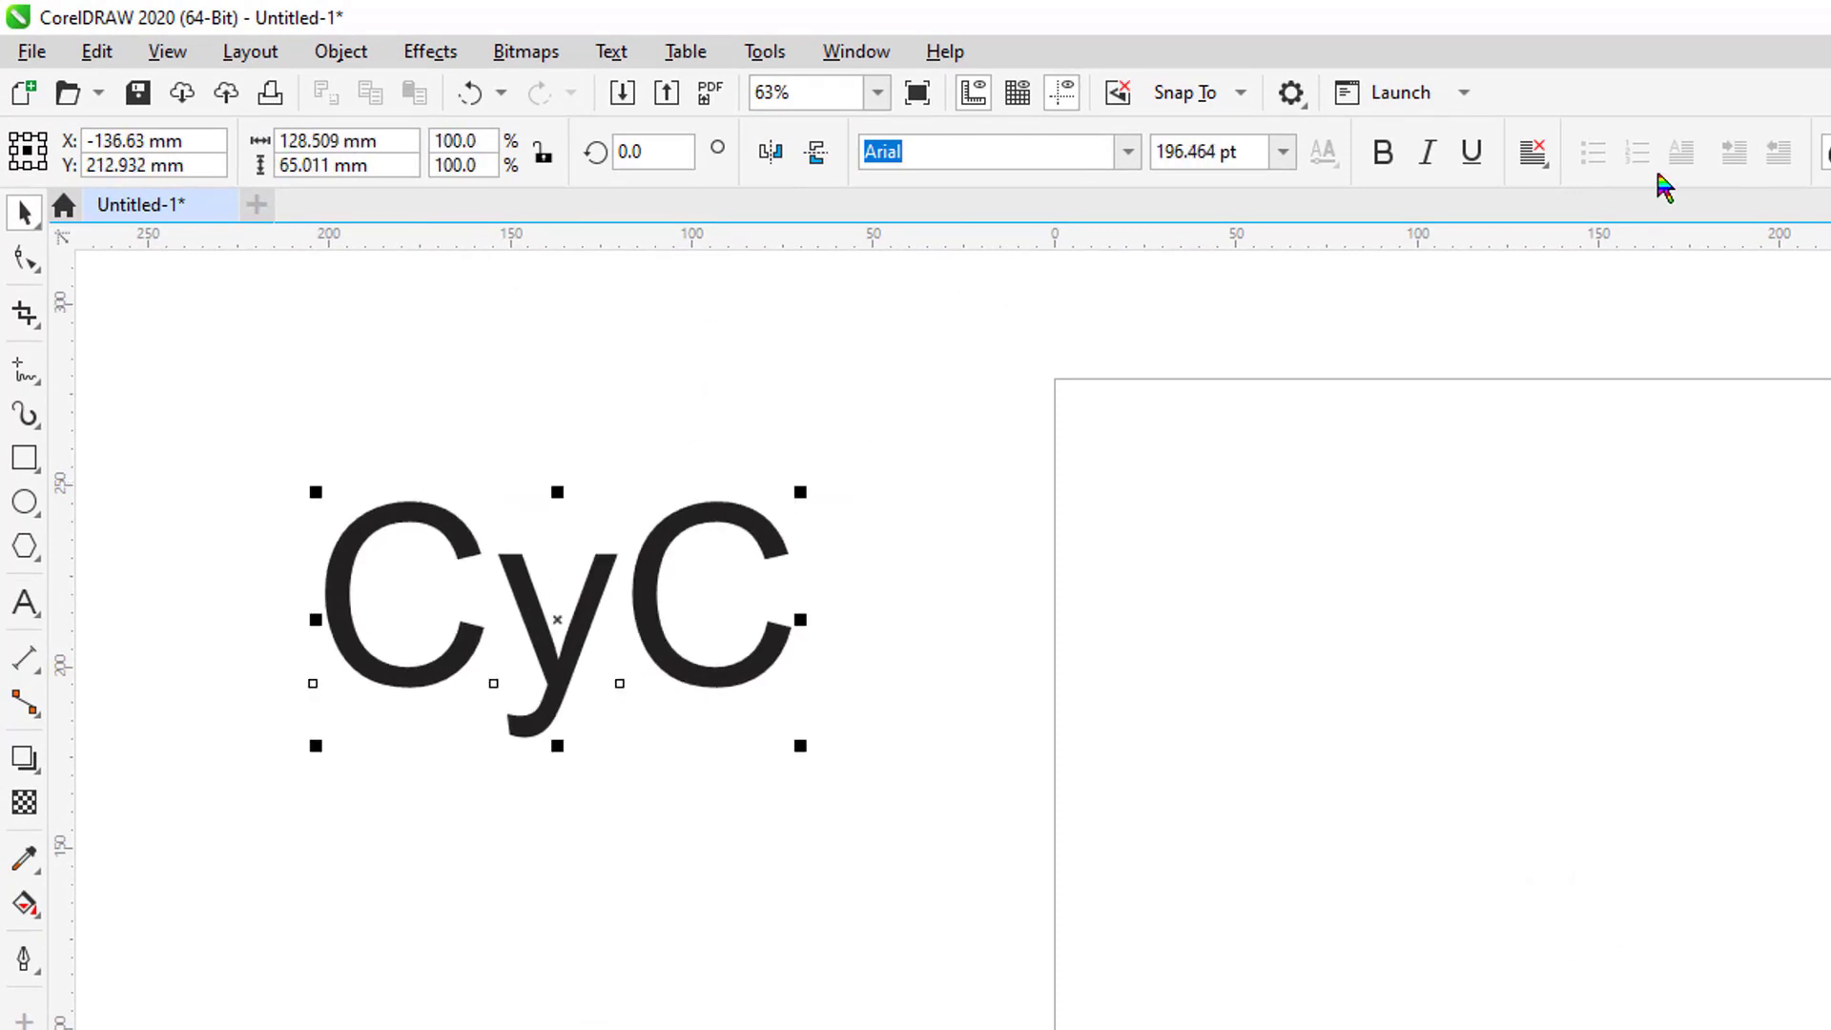
pyautogui.click(1384, 155)
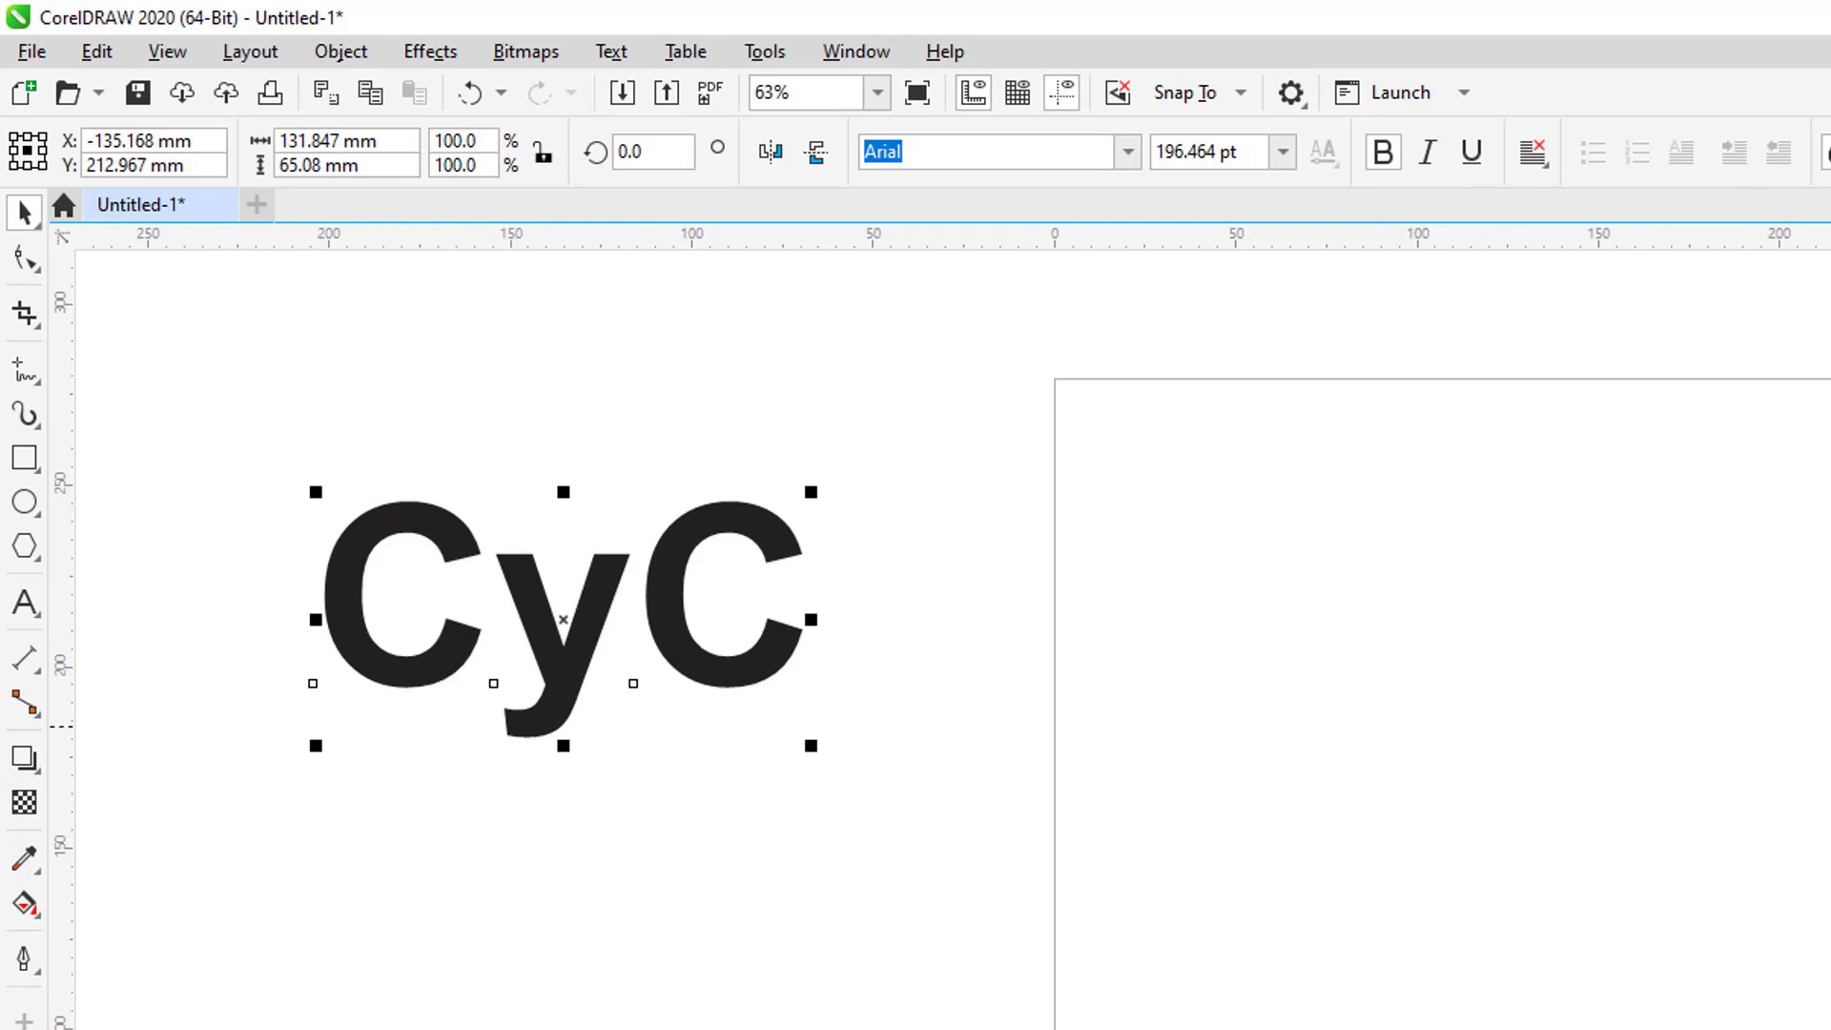
pyautogui.click(1830, 725)
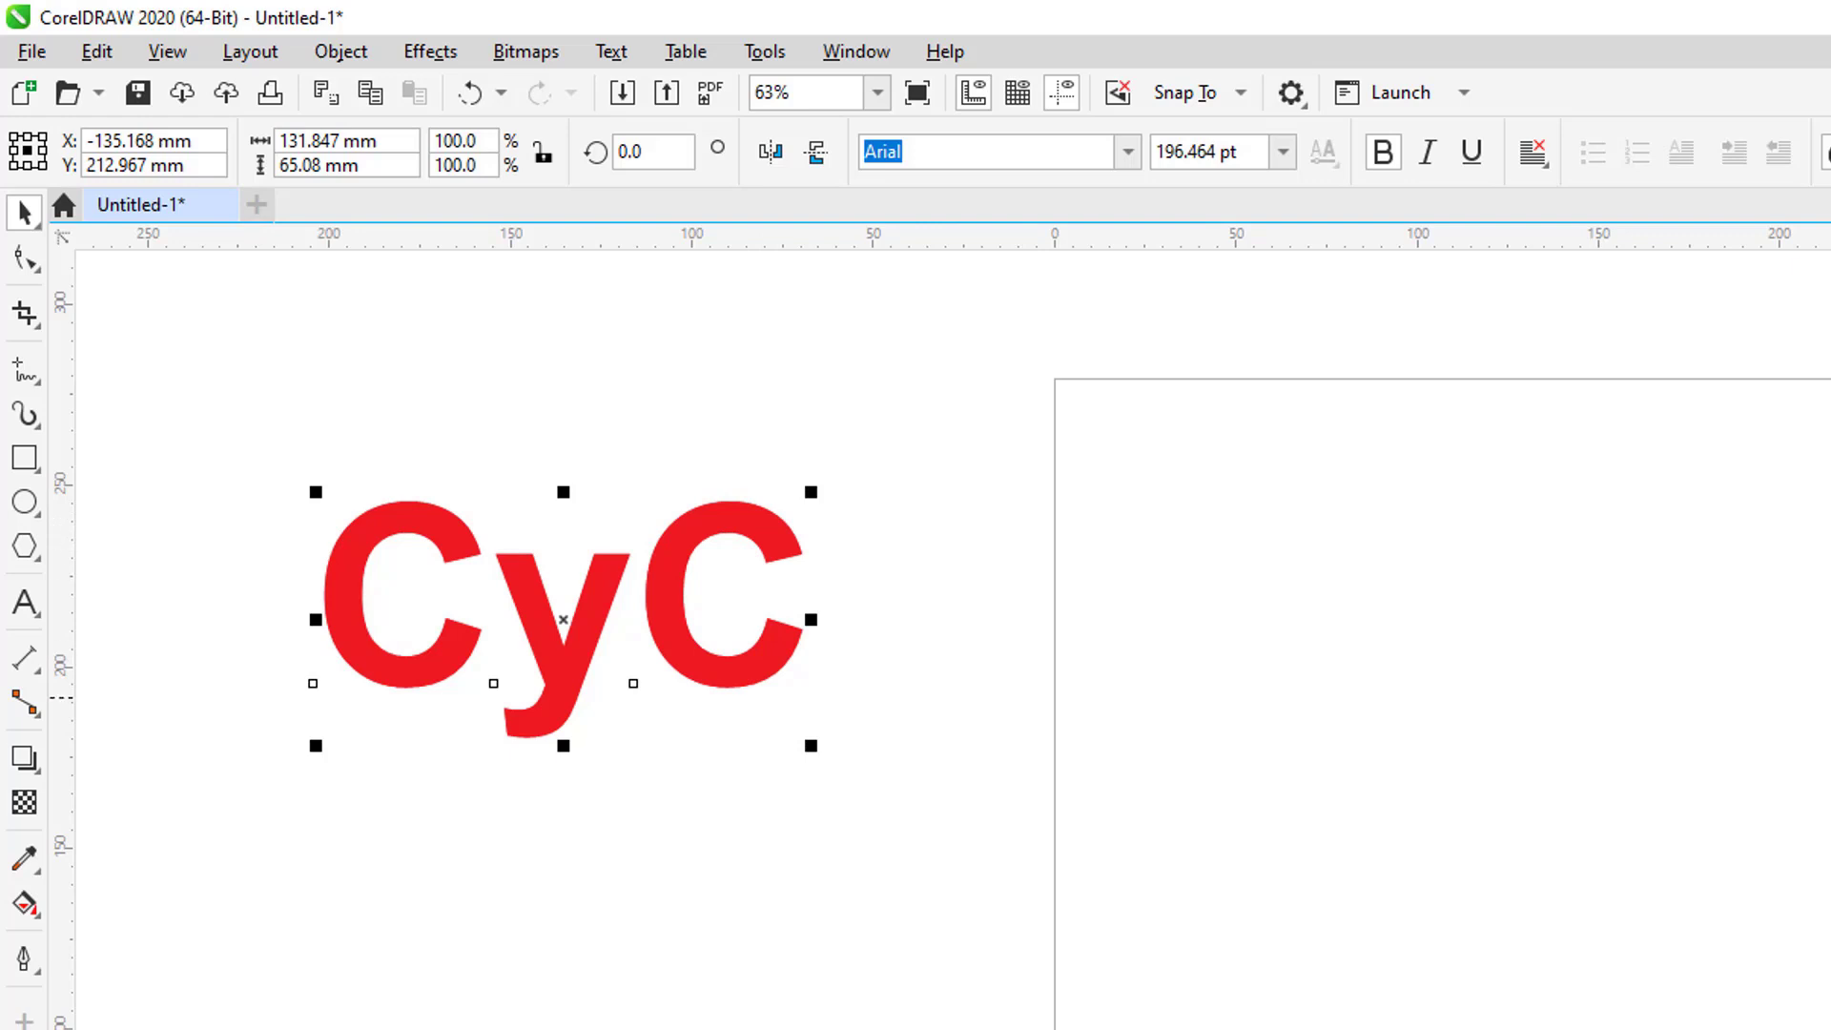
# Place a black-filled copy of the red CyC text 200 mm to its right.
pyautogui.click(1828, 420)
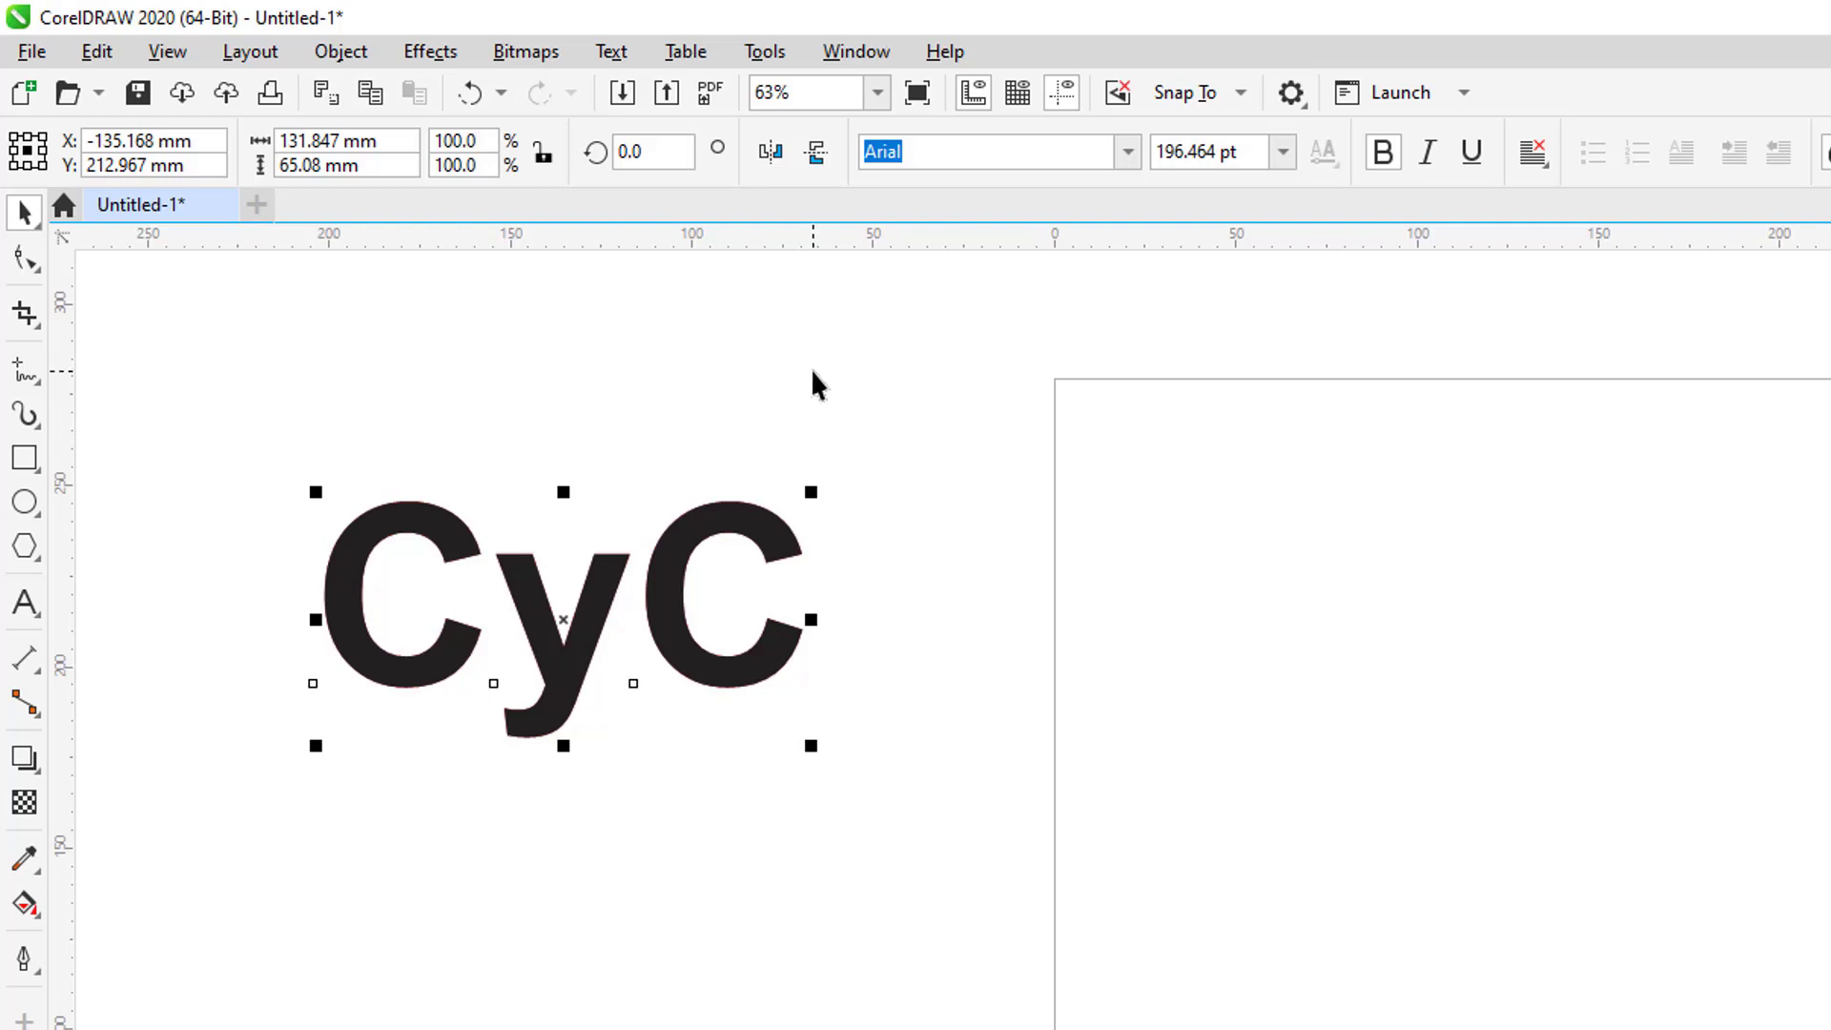
pyautogui.press('Right')
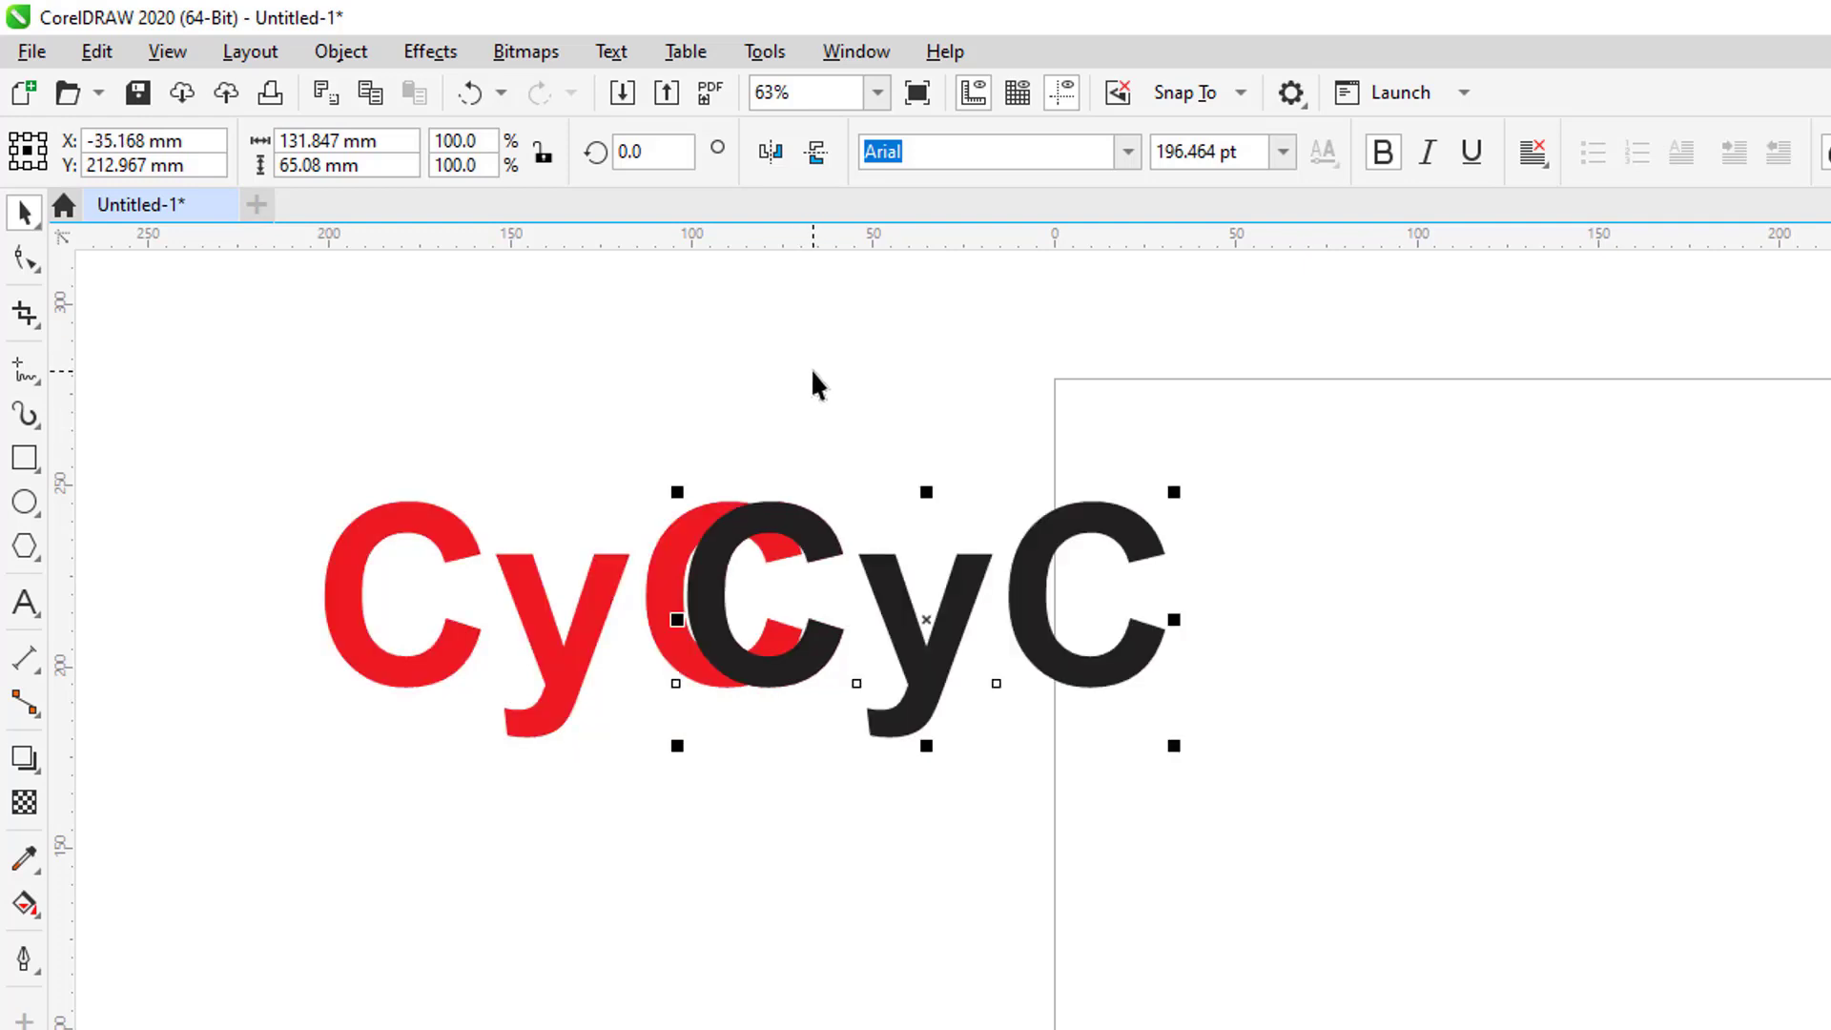
pyautogui.press('Right')
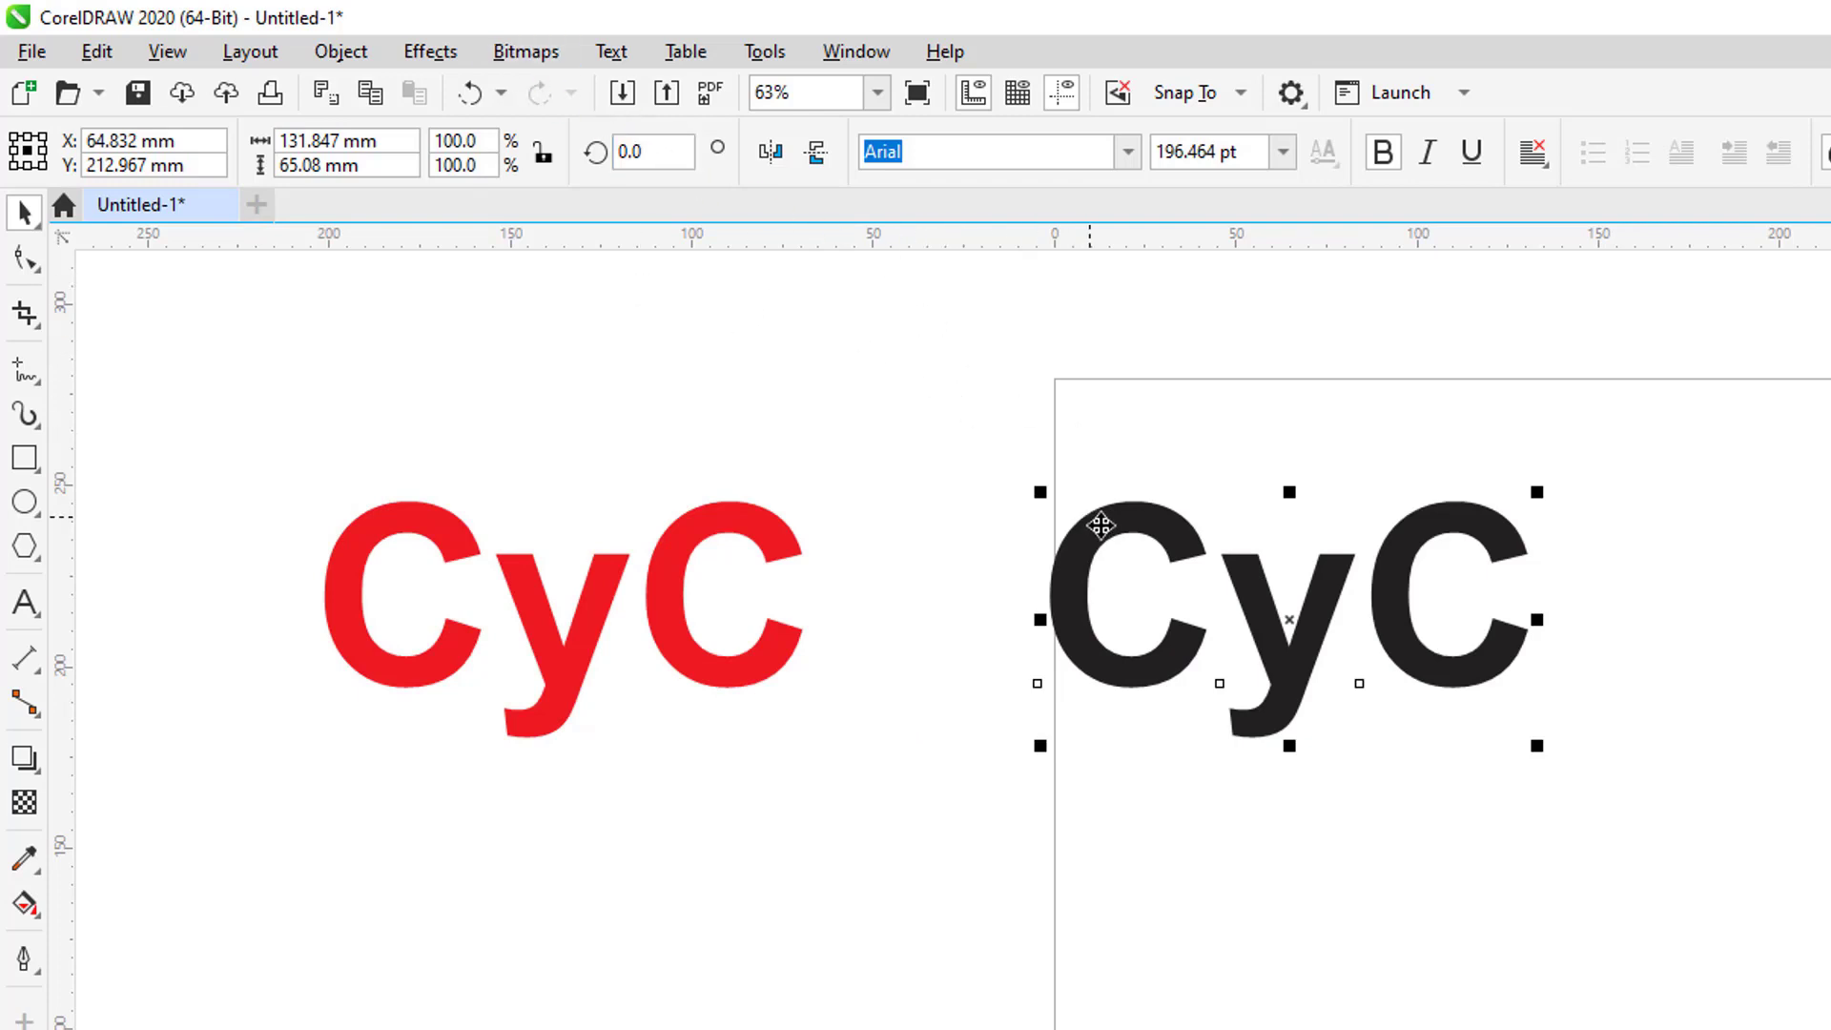
# Convert the black CyC copy to a 200 dpi CMYK Color (32-bit) bitmap with anti-aliasing and a transparent background.
pyautogui.click(528, 54)
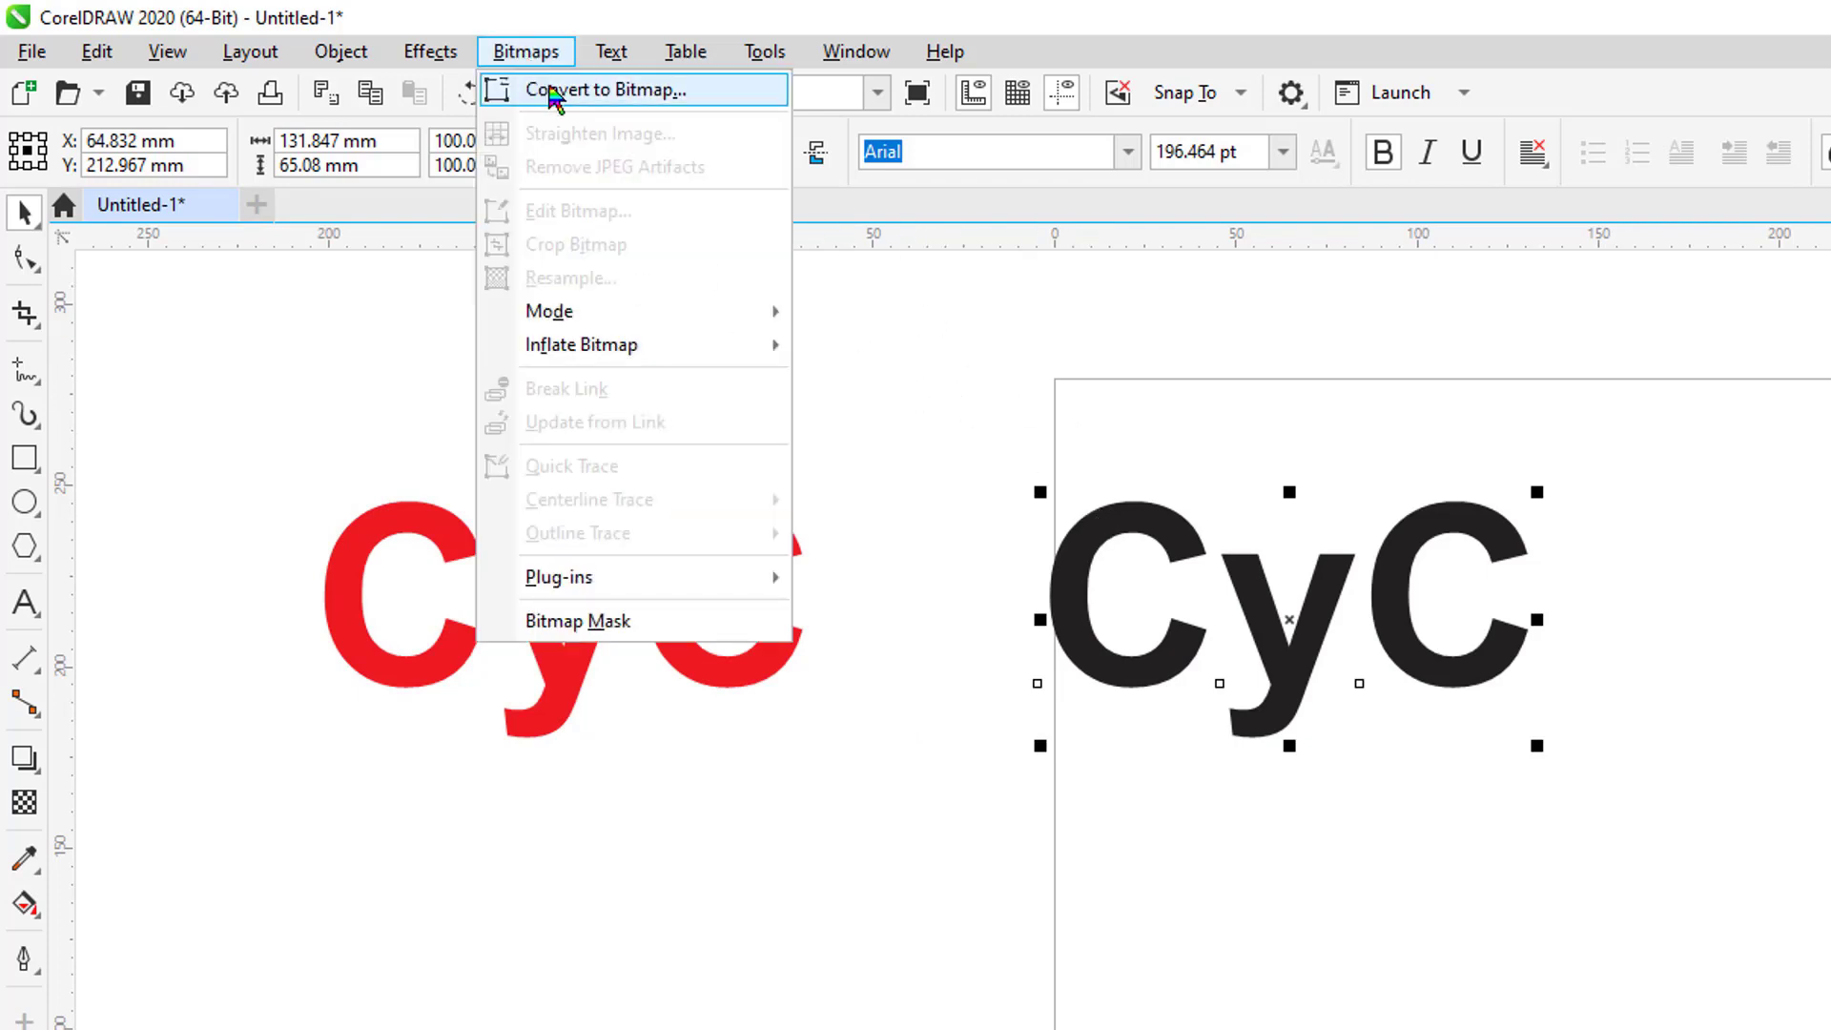
pyautogui.click(675, 96)
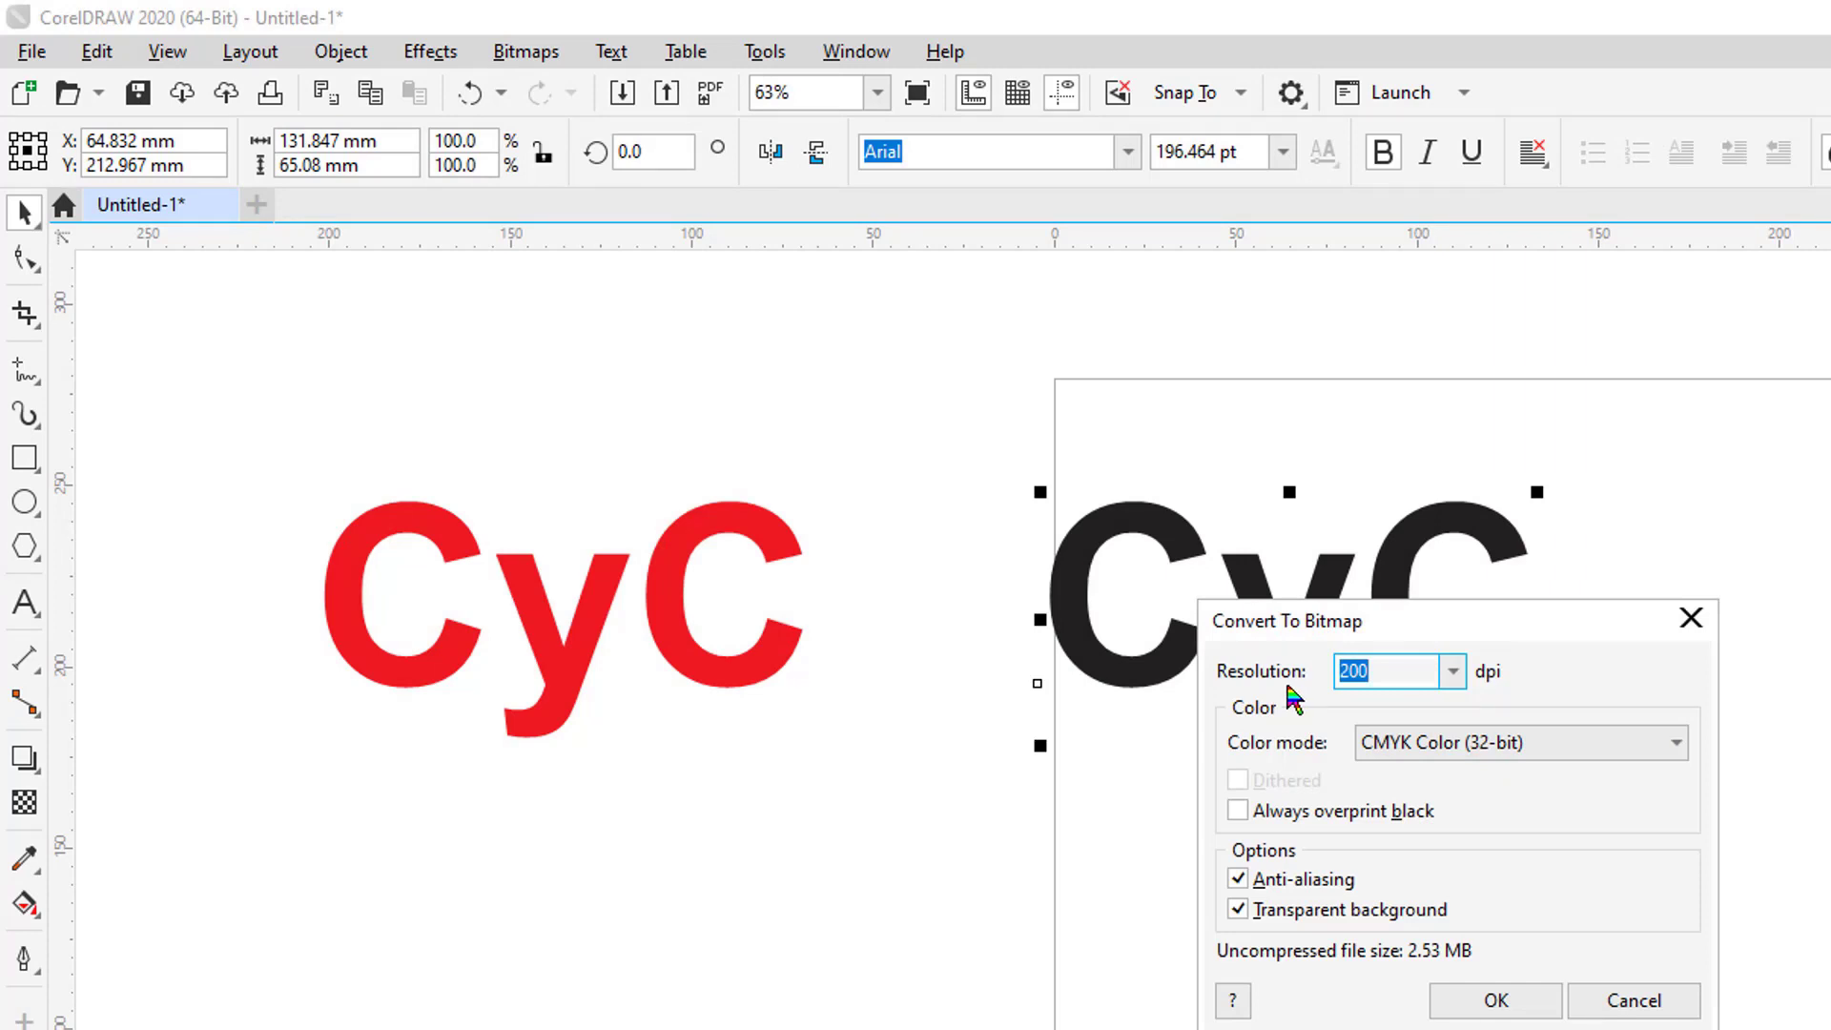
pyautogui.click(1456, 671)
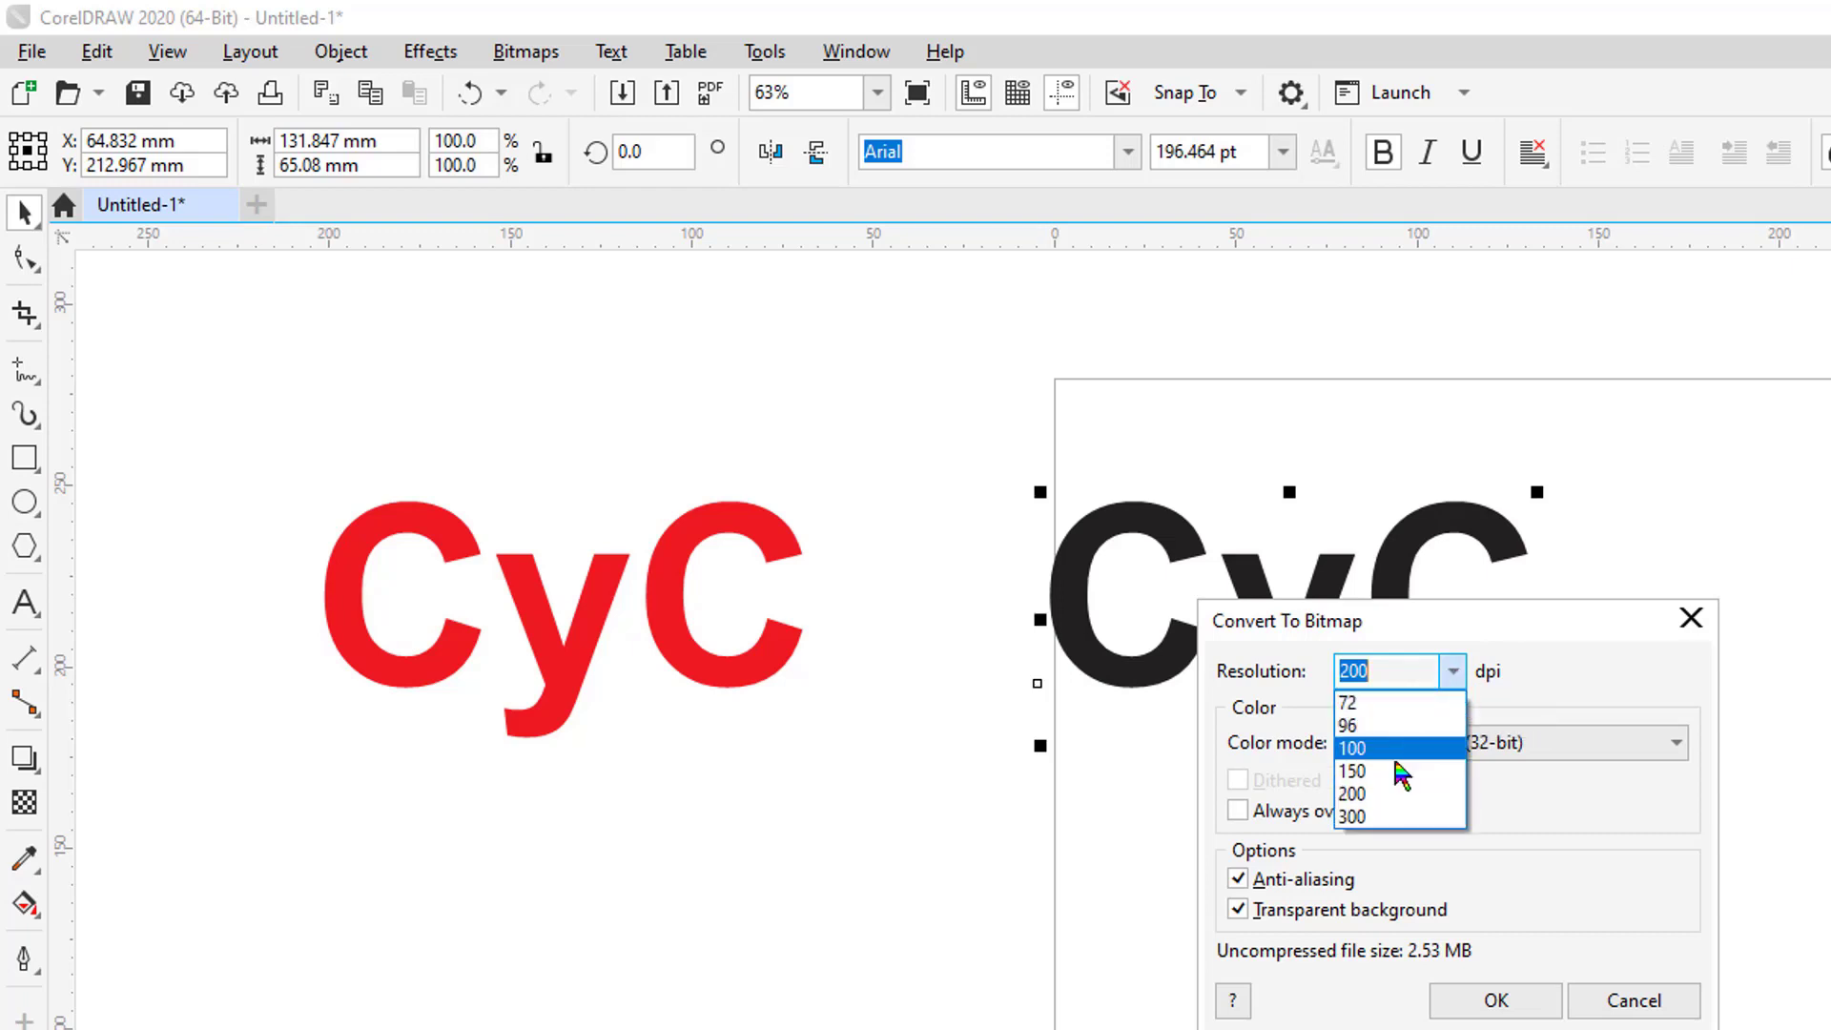
pyautogui.click(1374, 795)
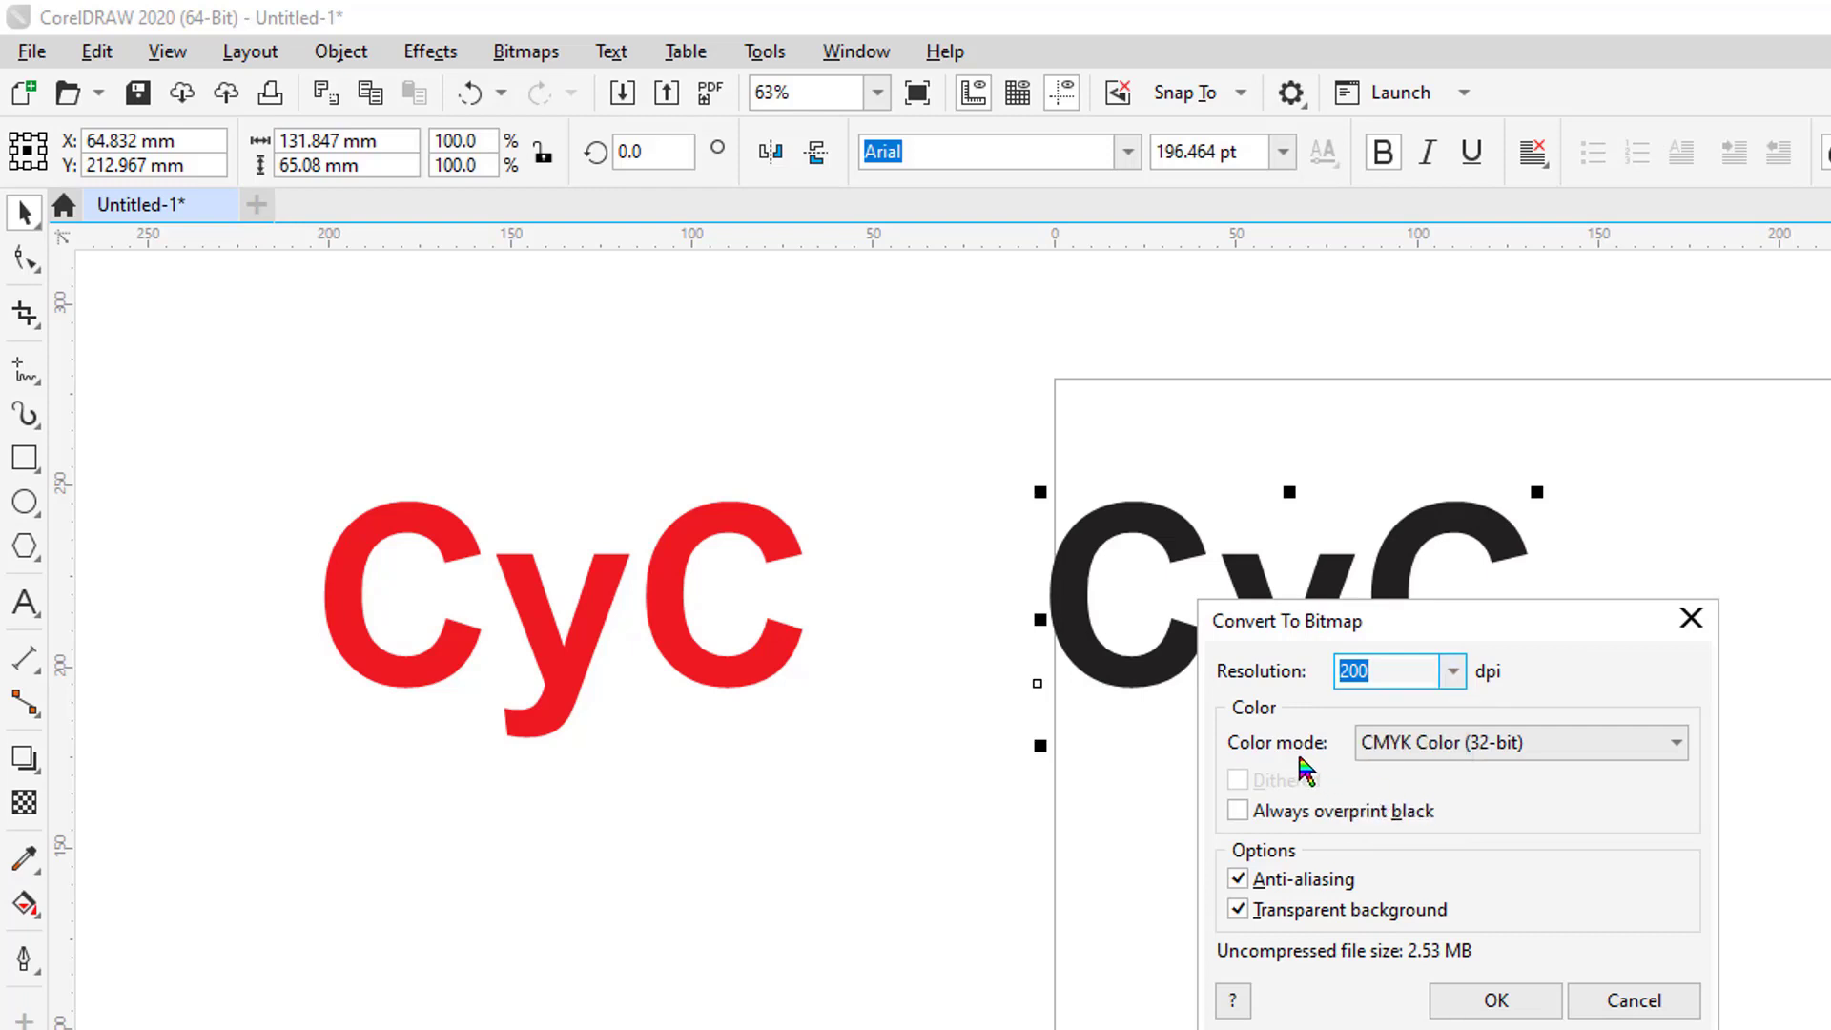
pyautogui.click(1670, 744)
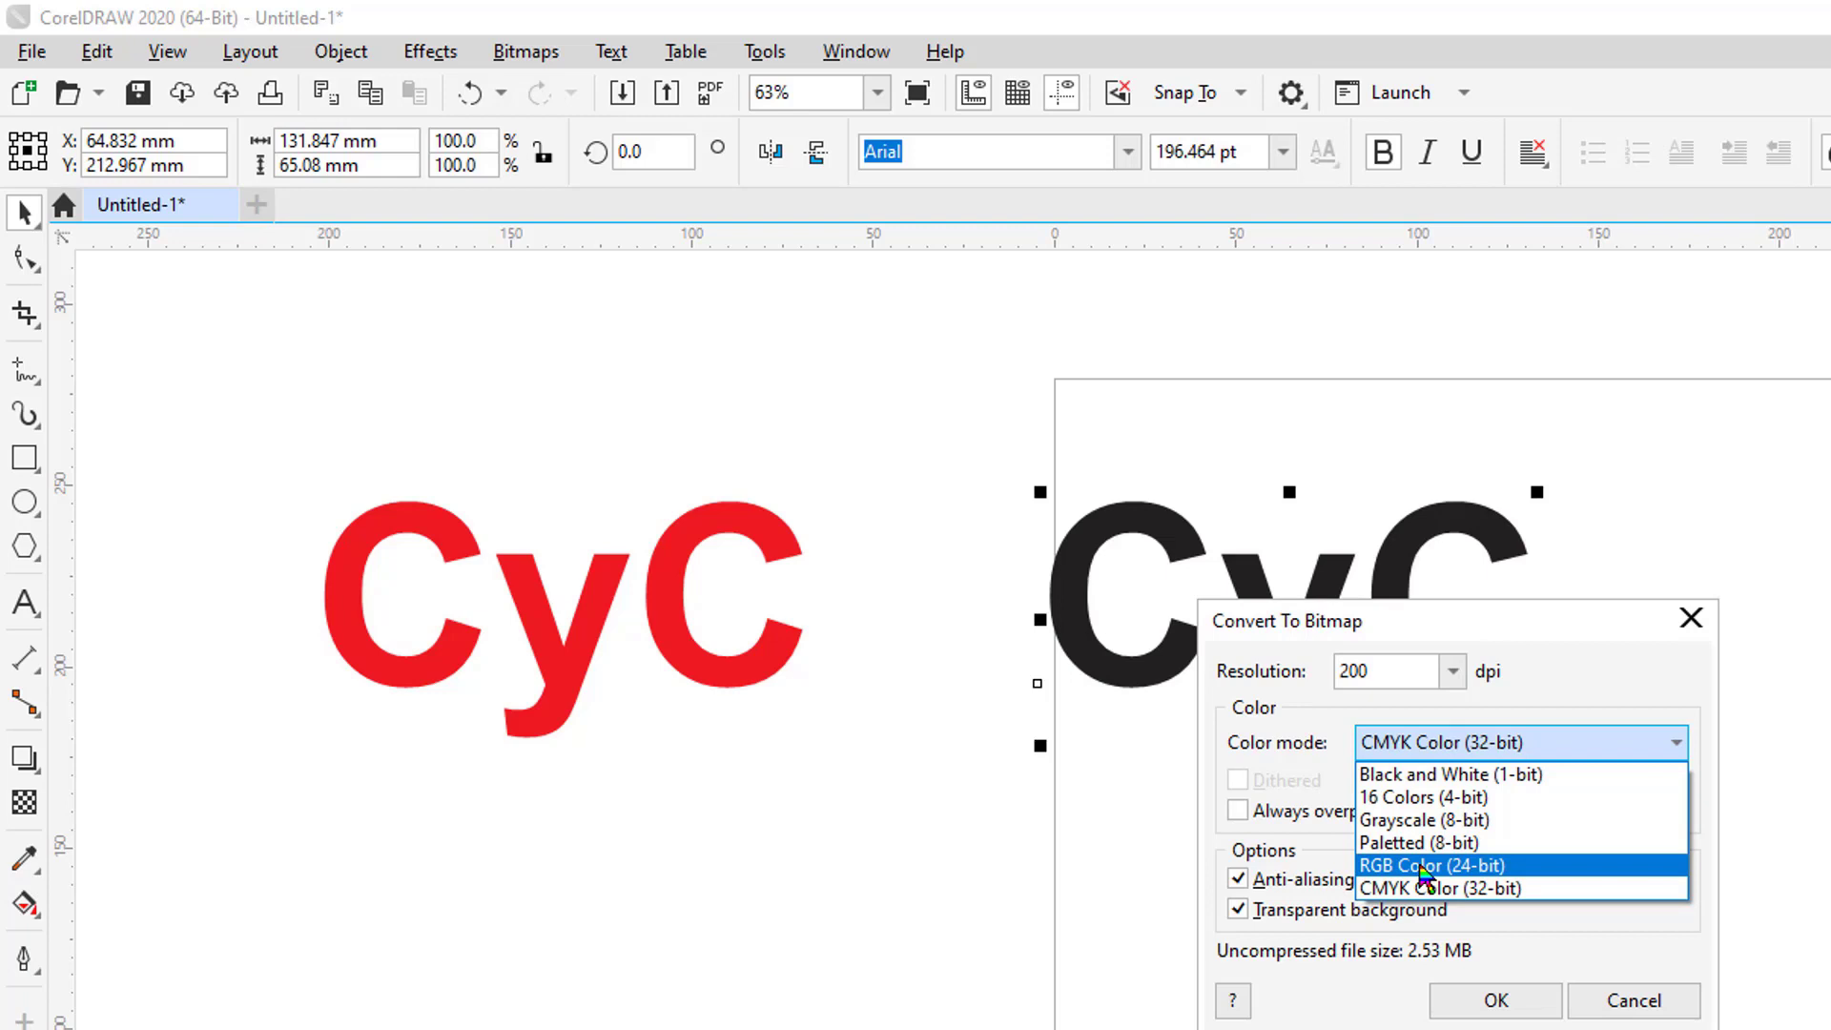
pyautogui.click(1481, 892)
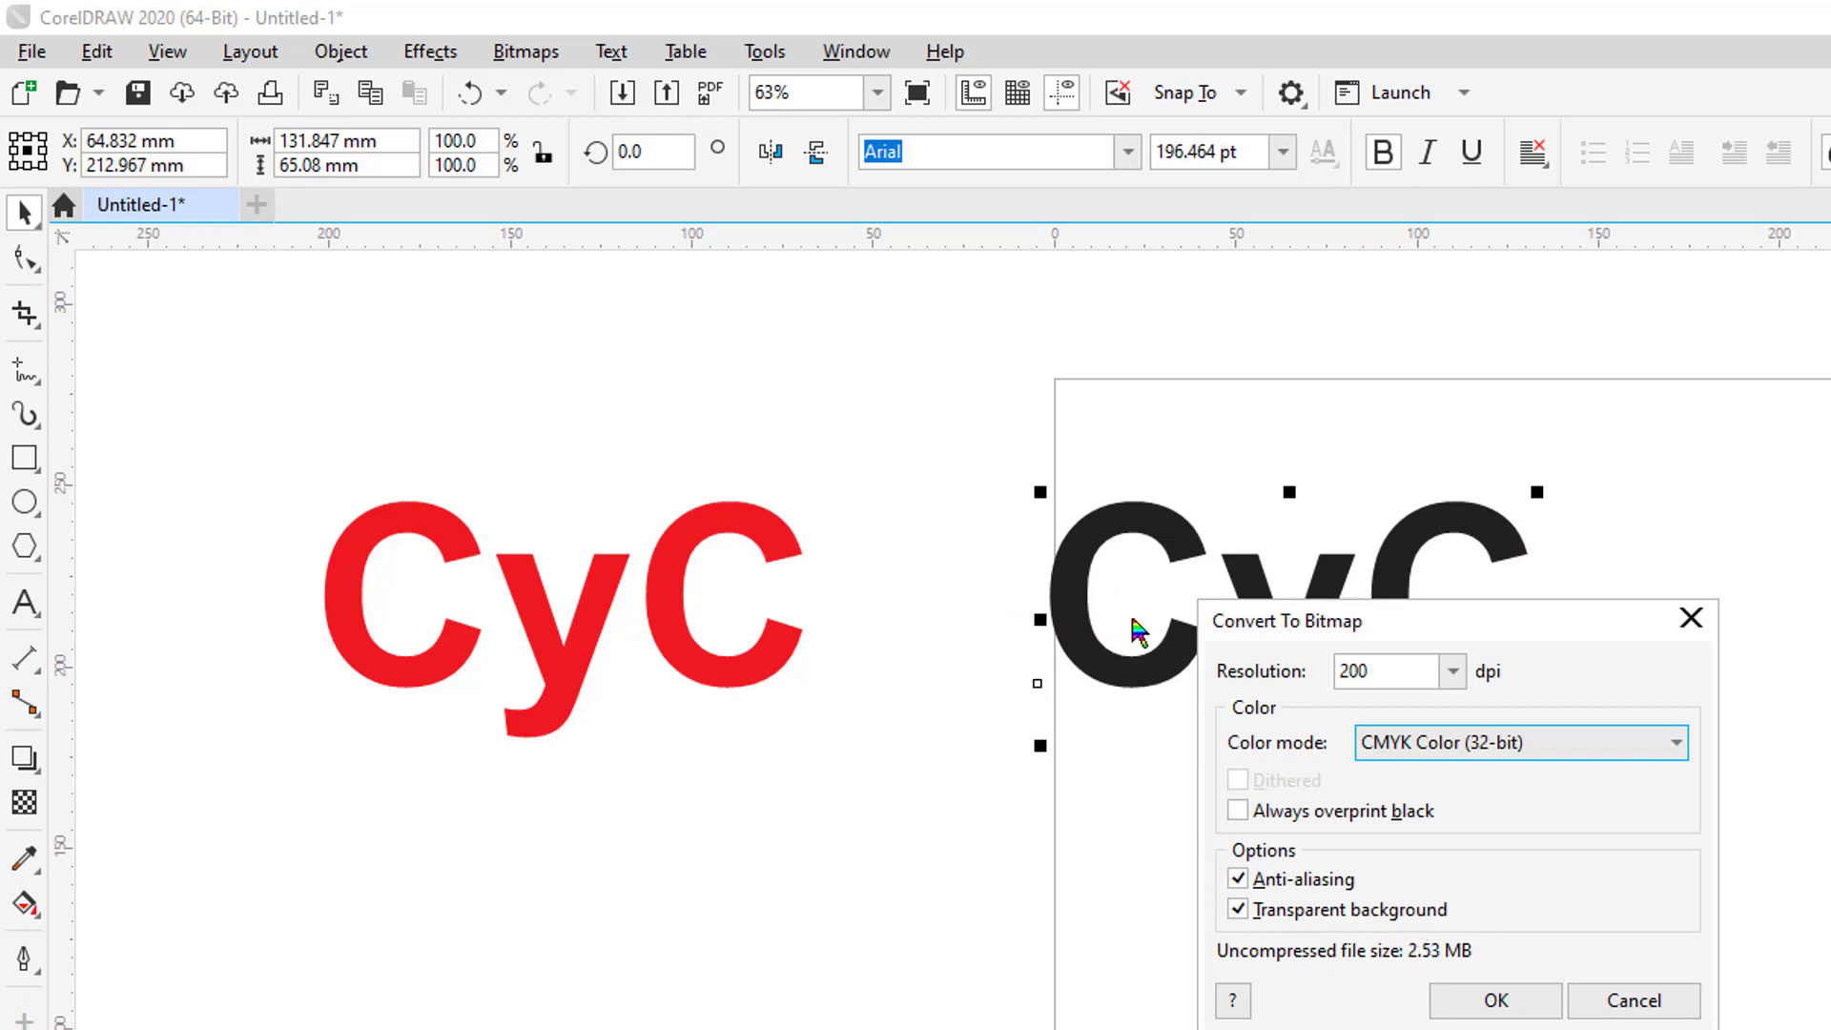
pyautogui.click(1496, 1001)
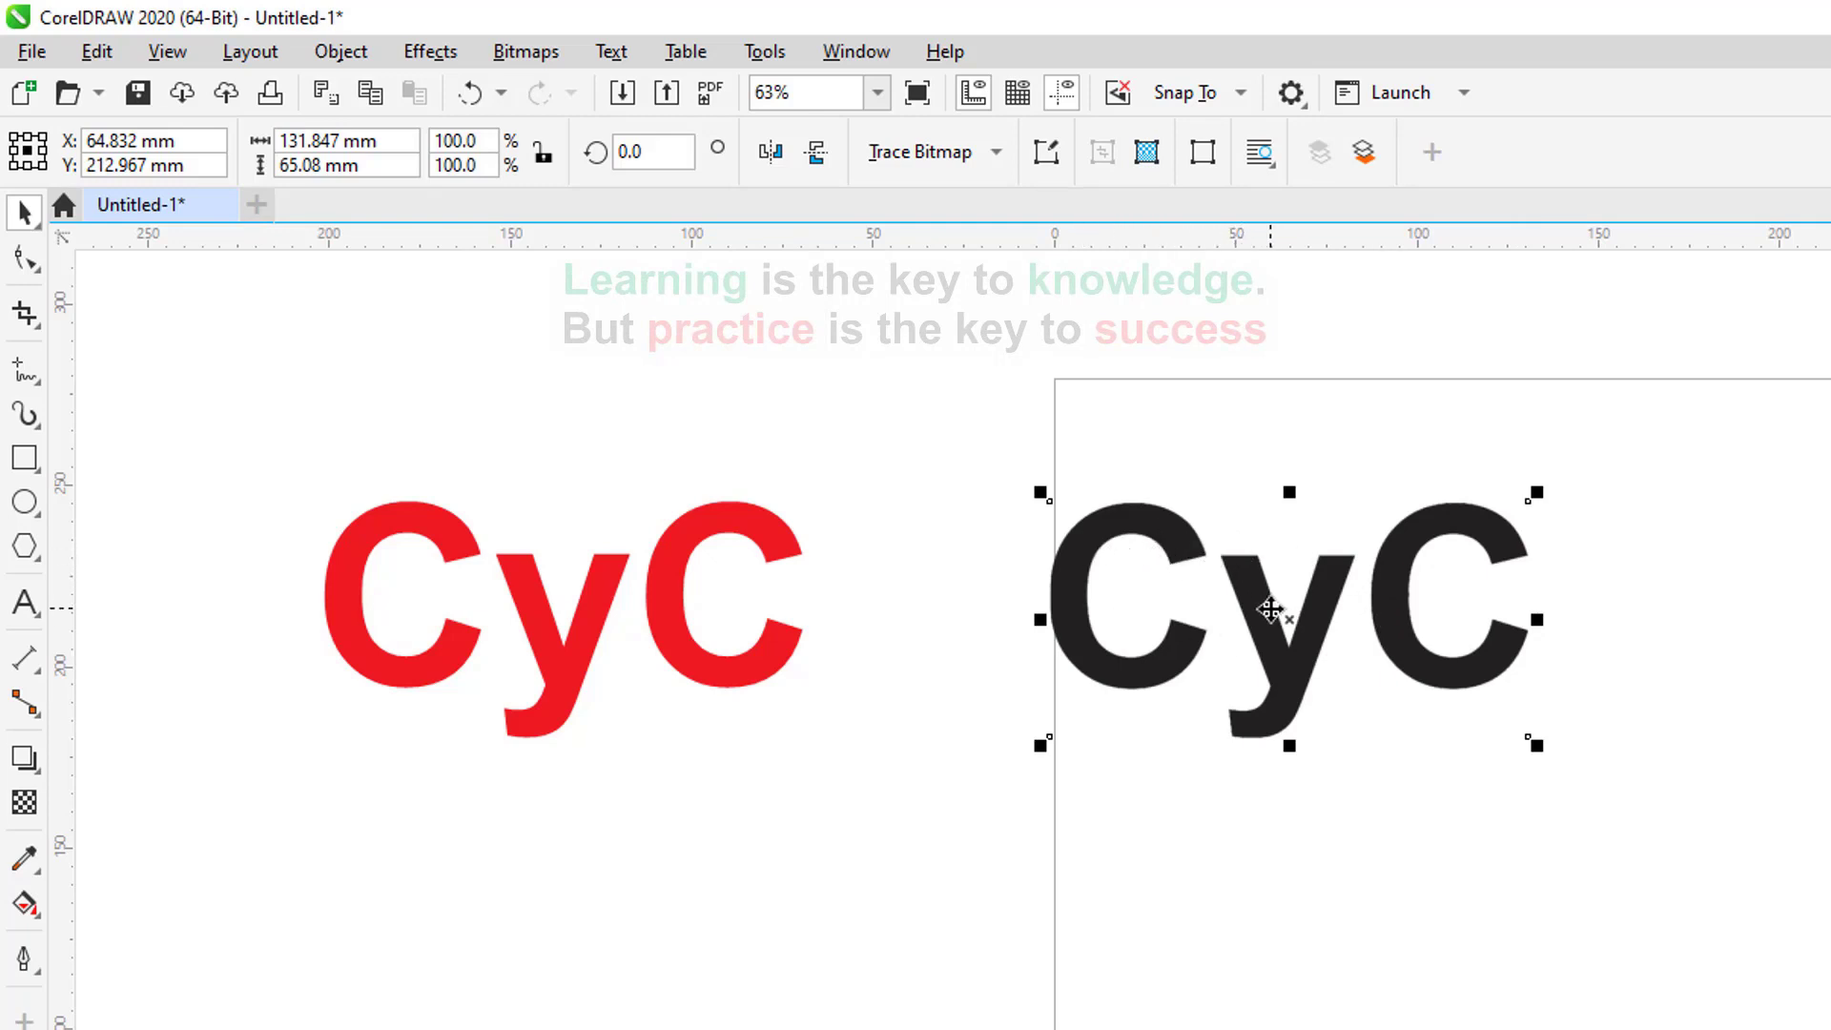
# Apply a Gaussian Blur with a radius of 25.7 pixels to the black CyC bitmap.
pyautogui.click(430, 54)
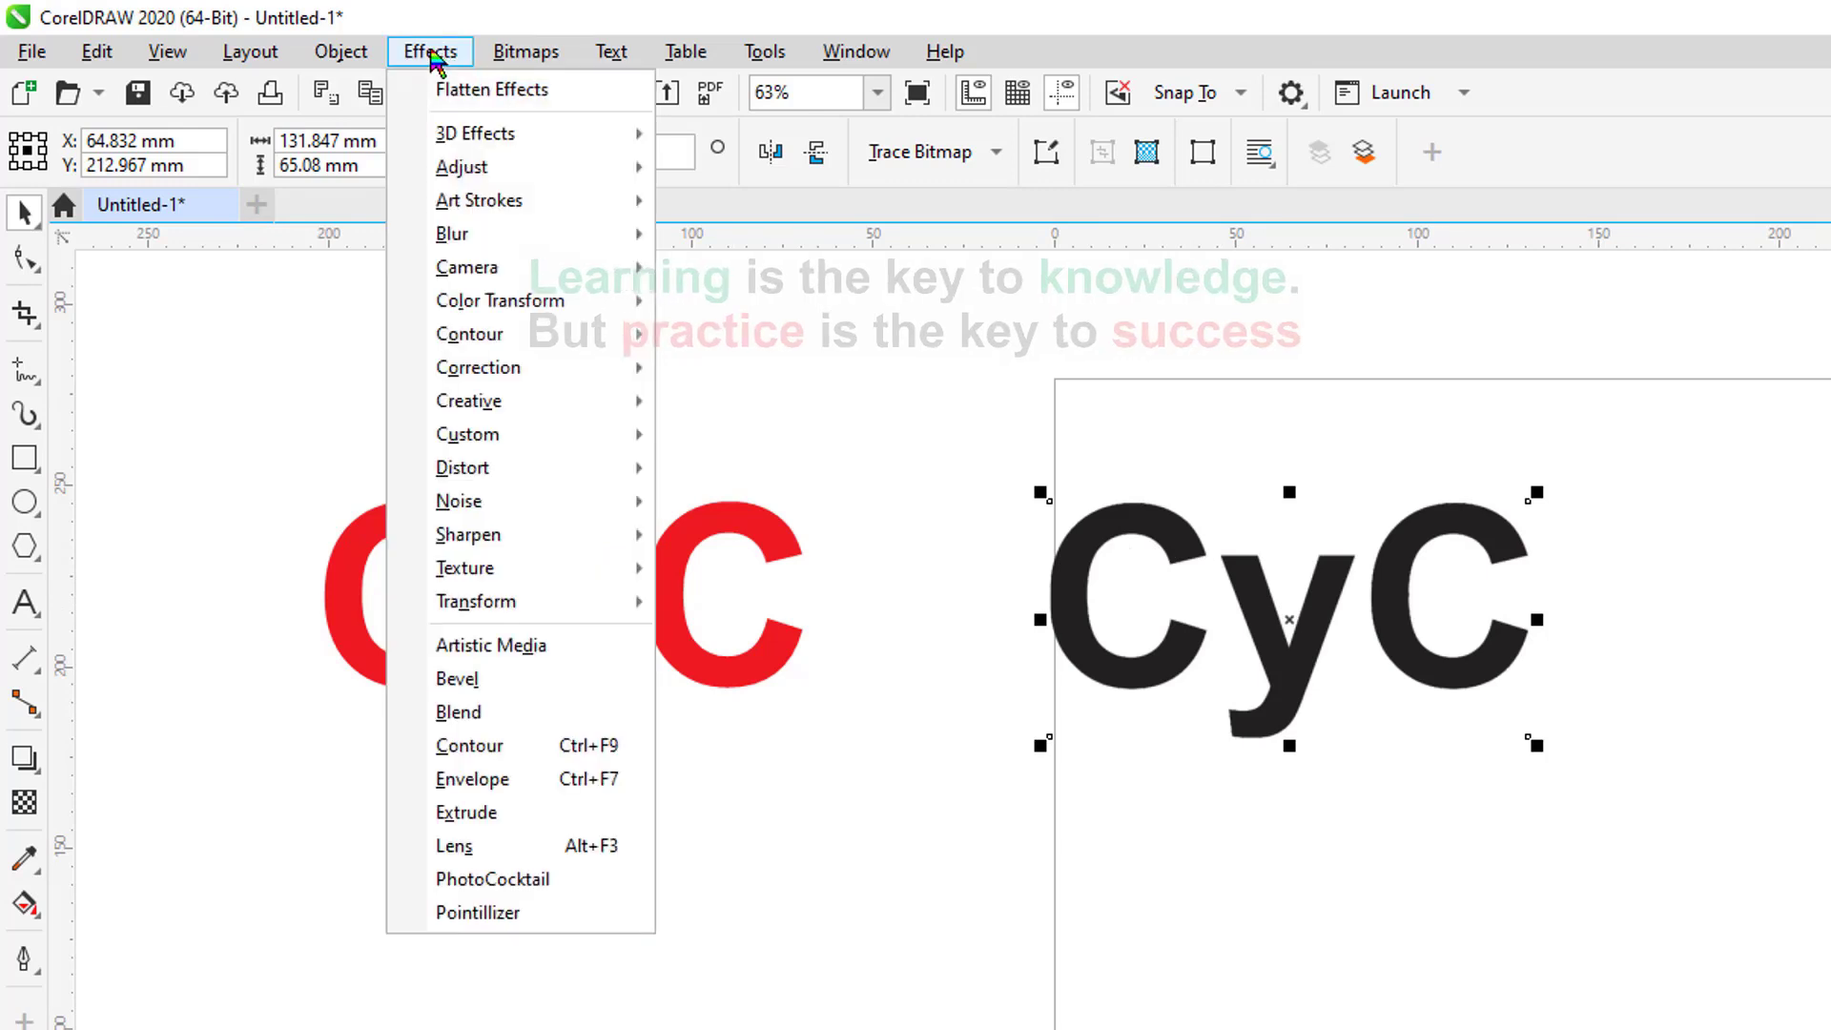
pyautogui.moveTo(472, 241)
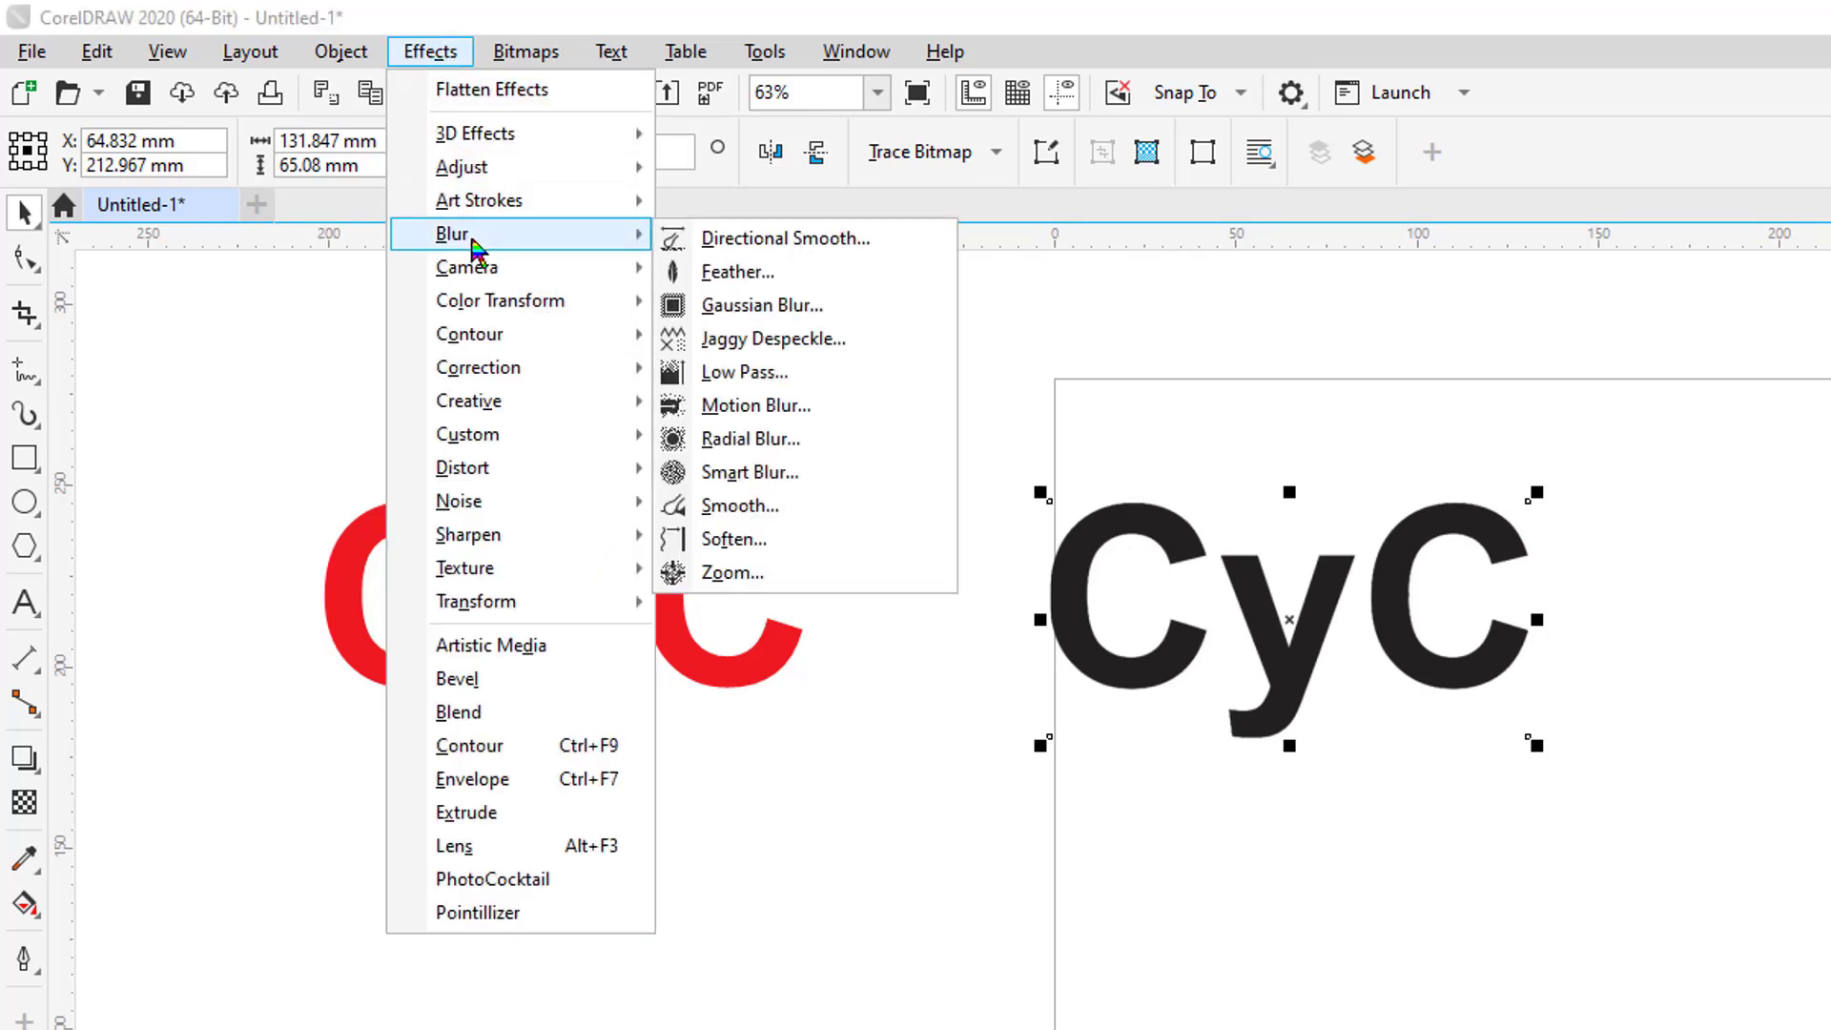
pyautogui.click(832, 307)
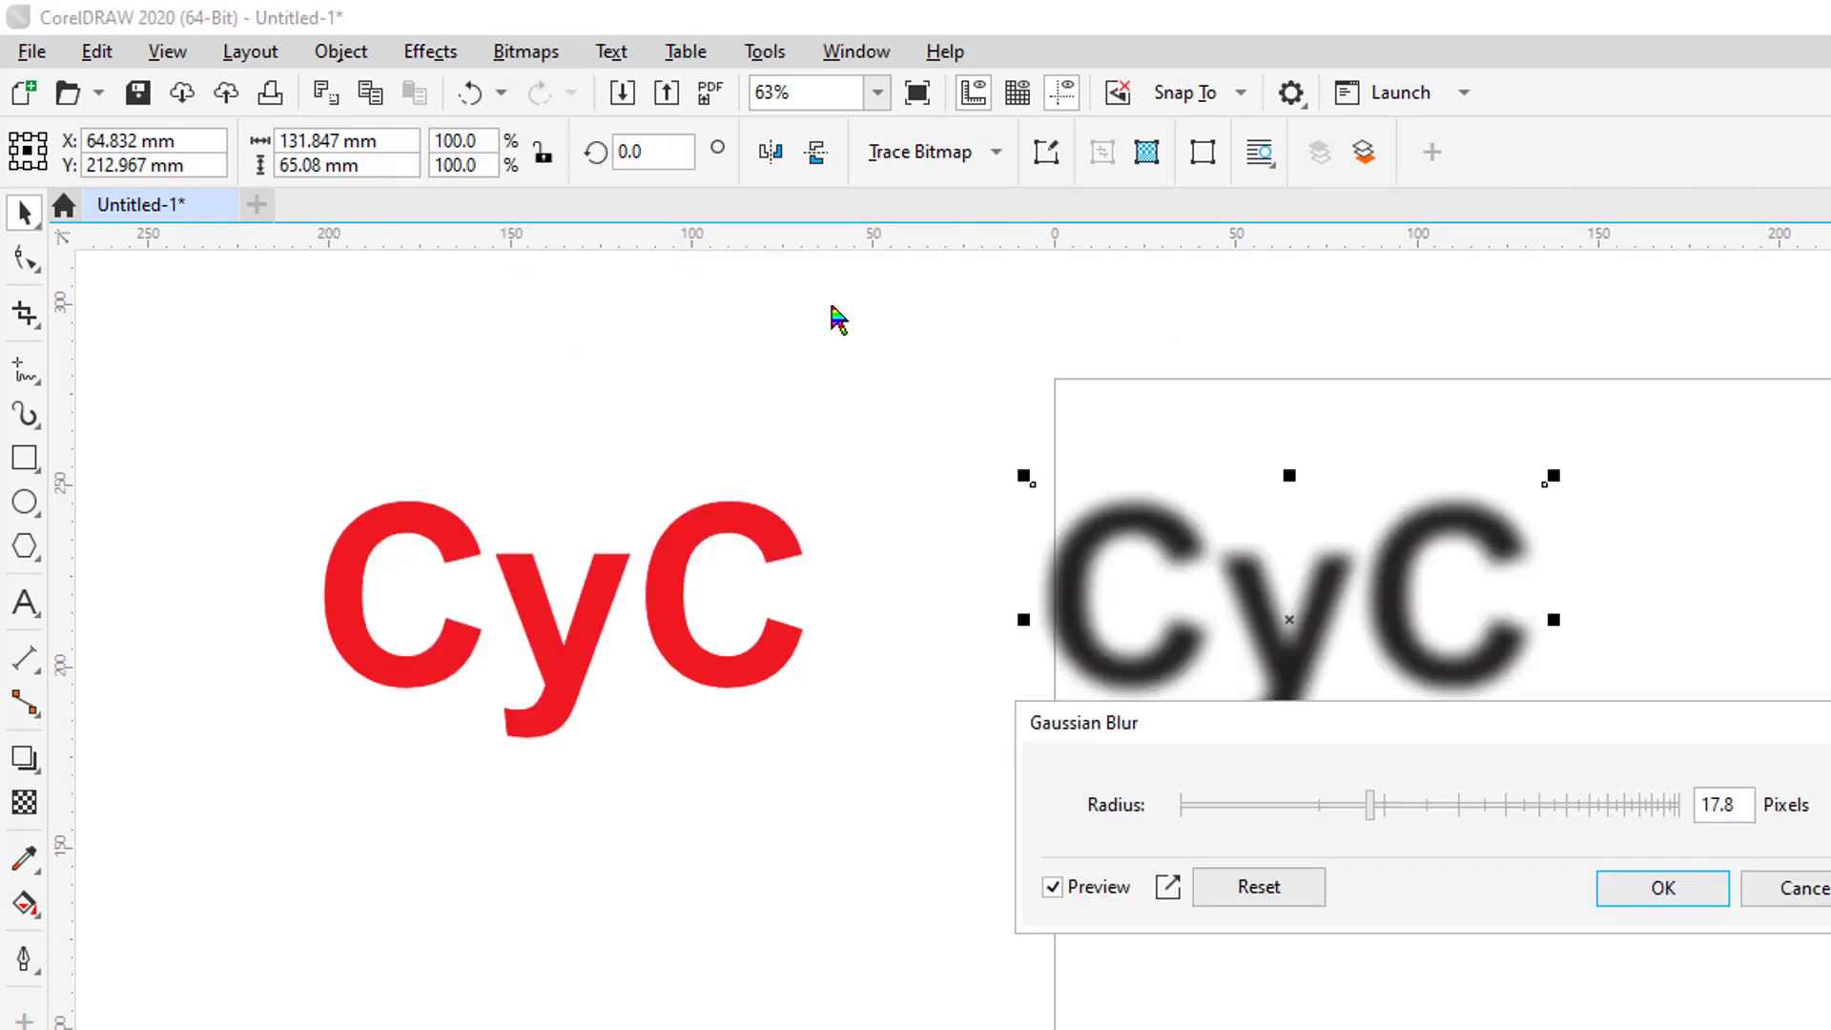
pyautogui.moveTo(1364, 719); pyautogui.dragTo(1313, 778)
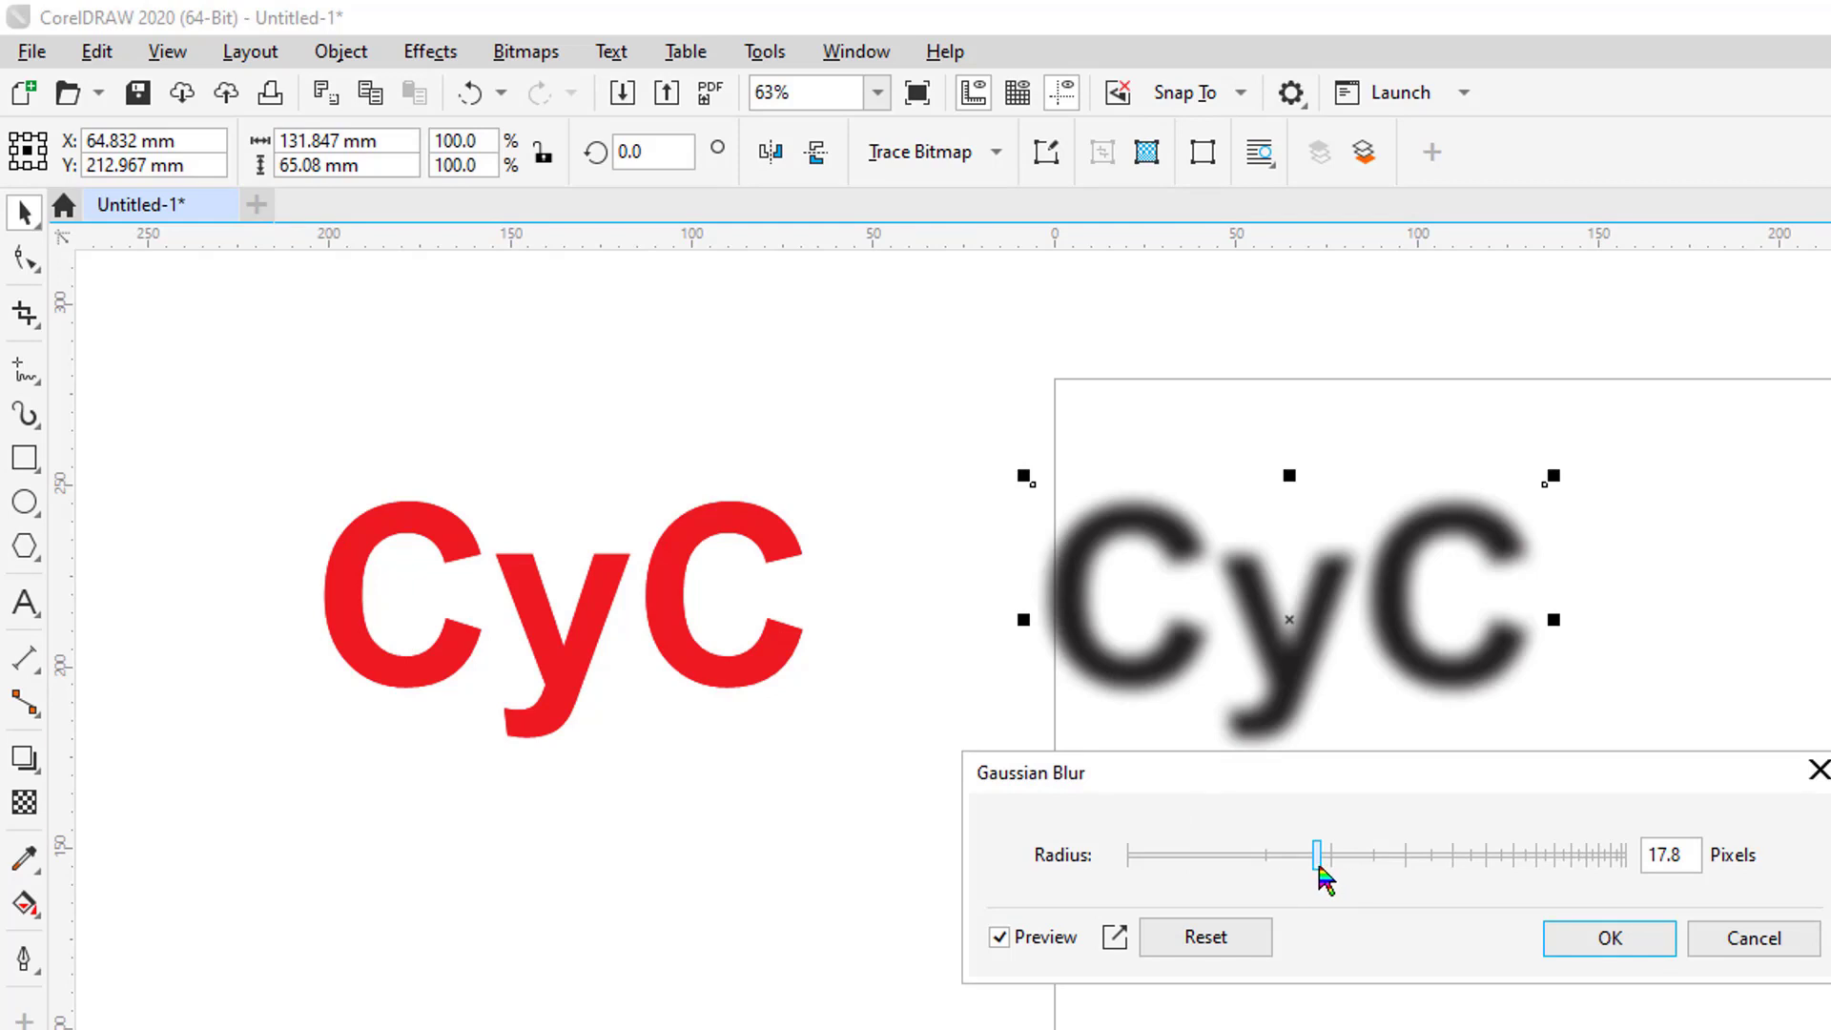
pyautogui.moveTo(1317, 866); pyautogui.dragTo(1357, 867)
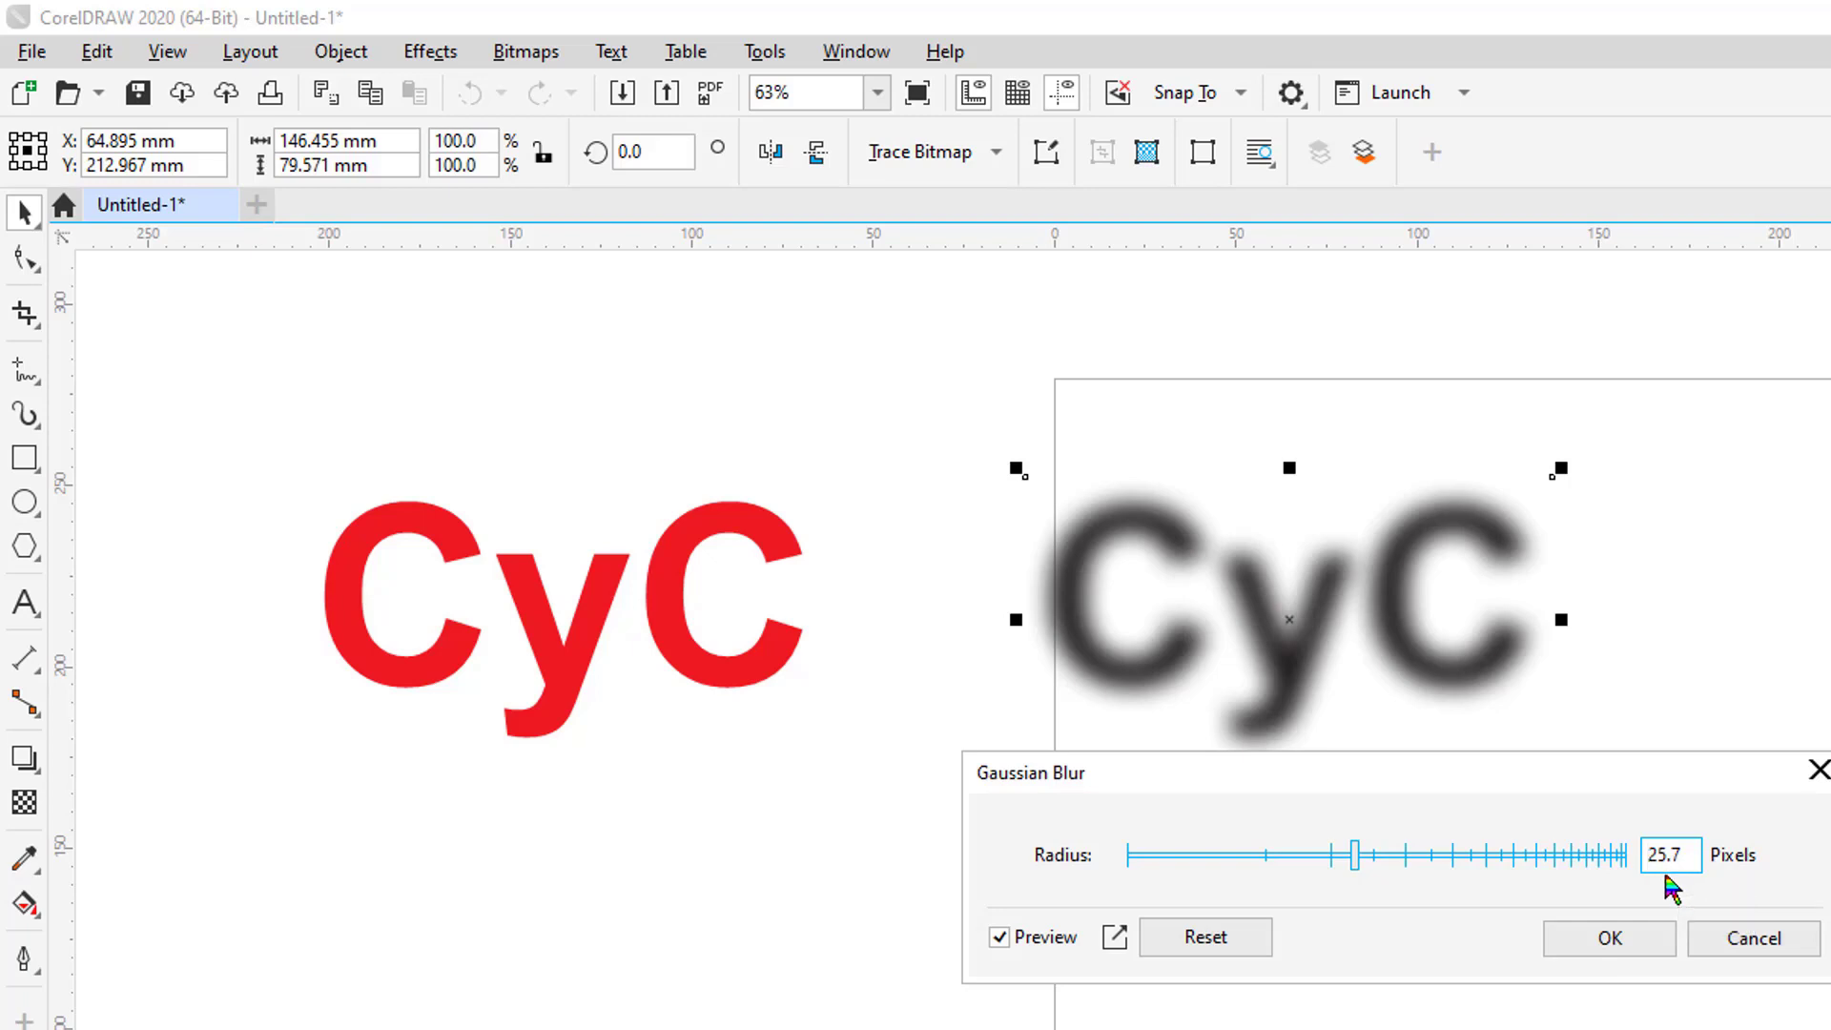
pyautogui.click(1619, 942)
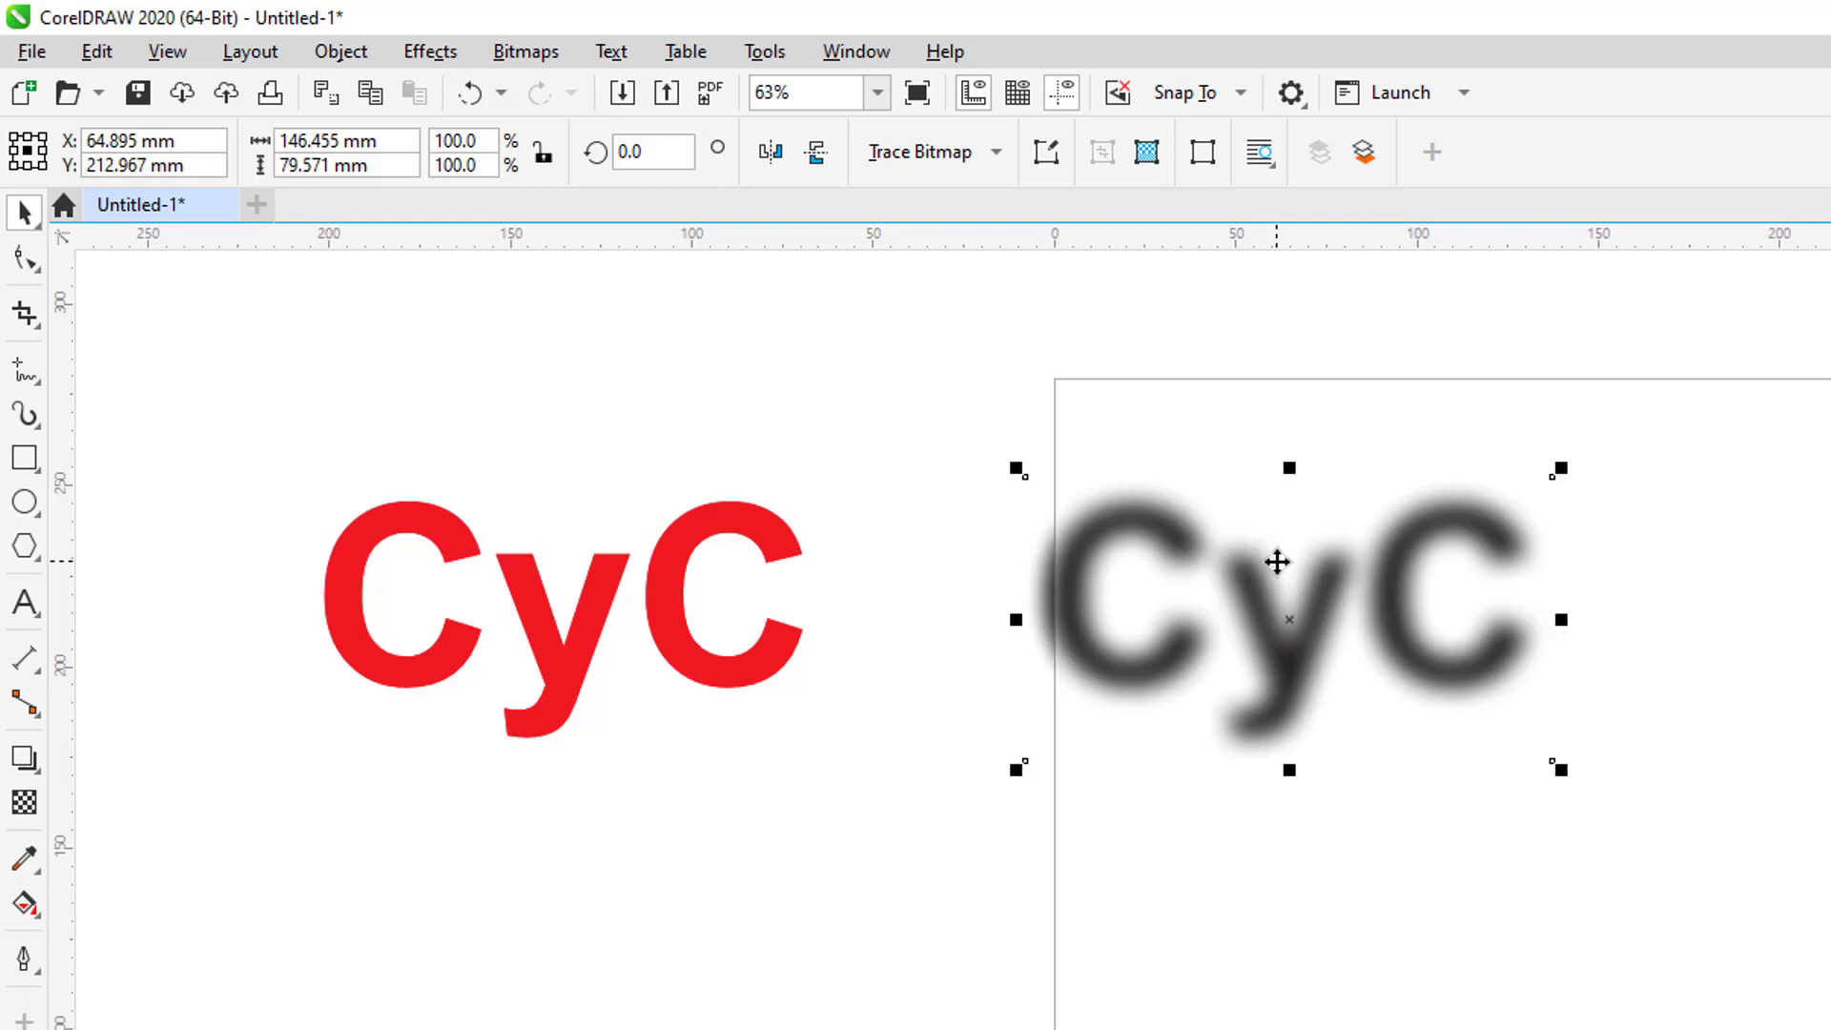
# Move the blurred bitmap 200 mm to the left over the red CyC text and send it behind the text.
pyautogui.press('Left')
pyautogui.press('Left')
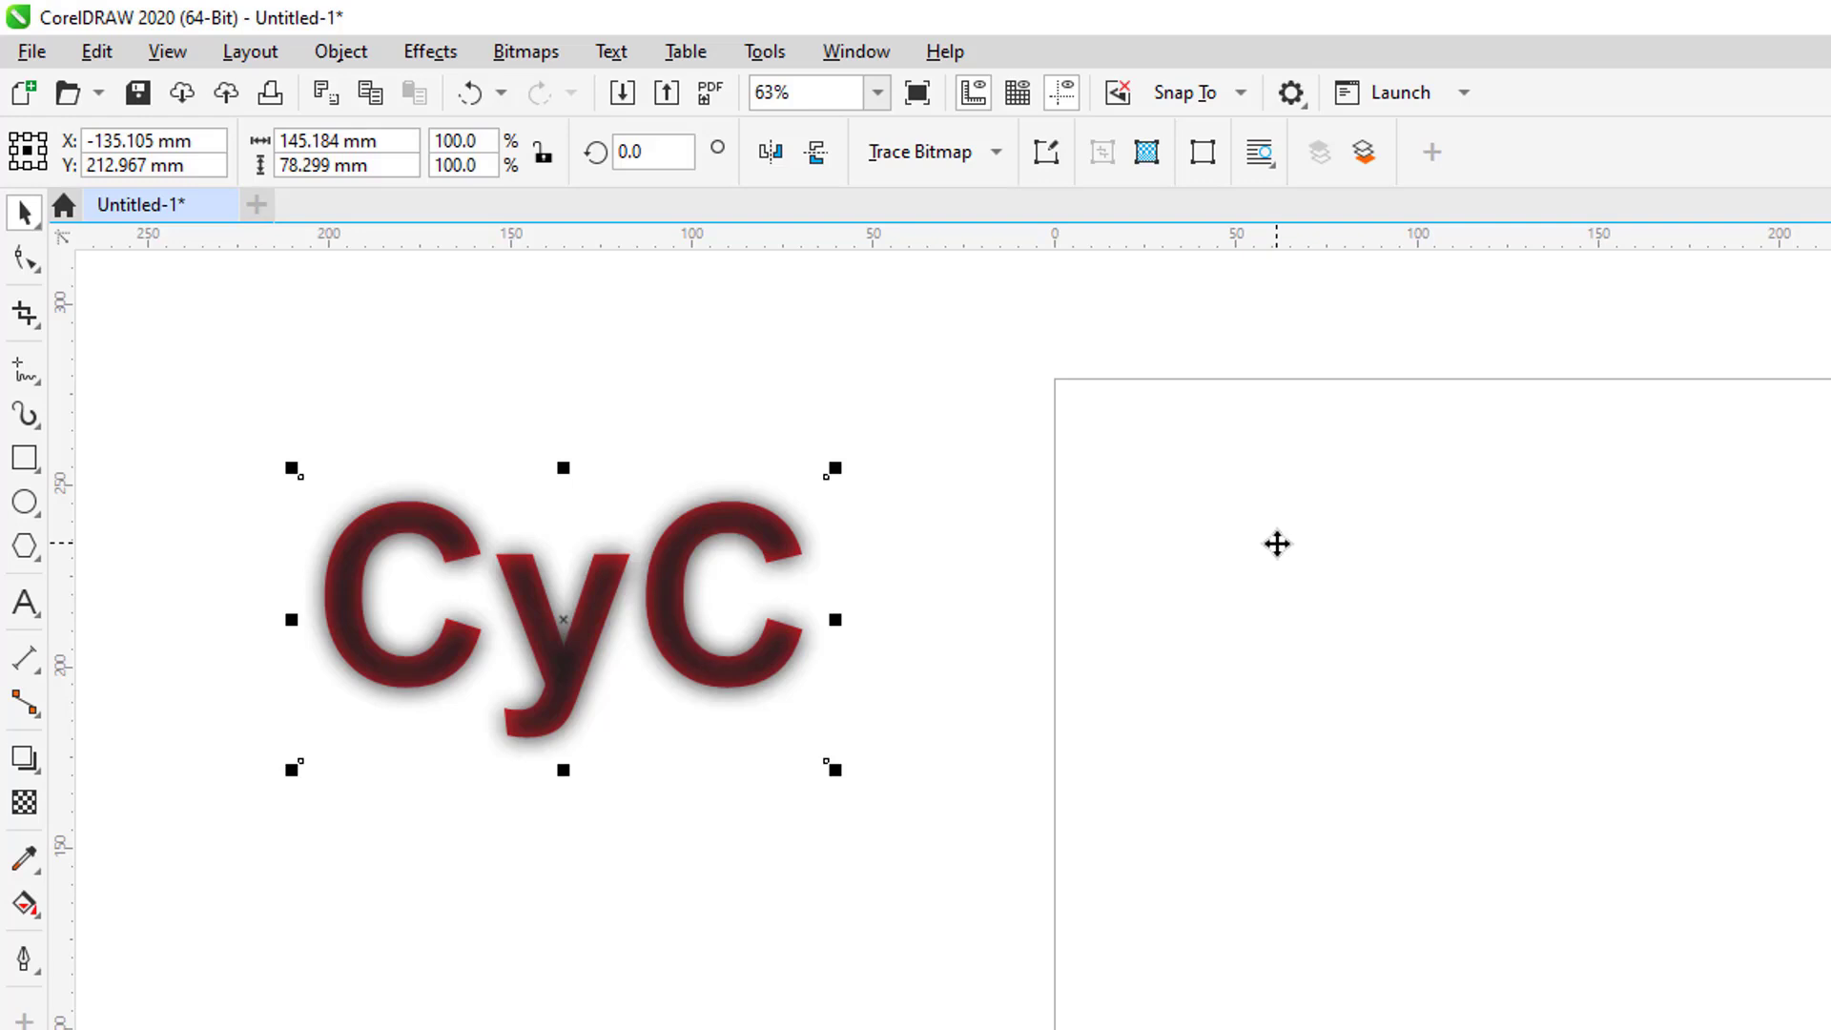
pyautogui.hotkey('shift', 'pagedown')
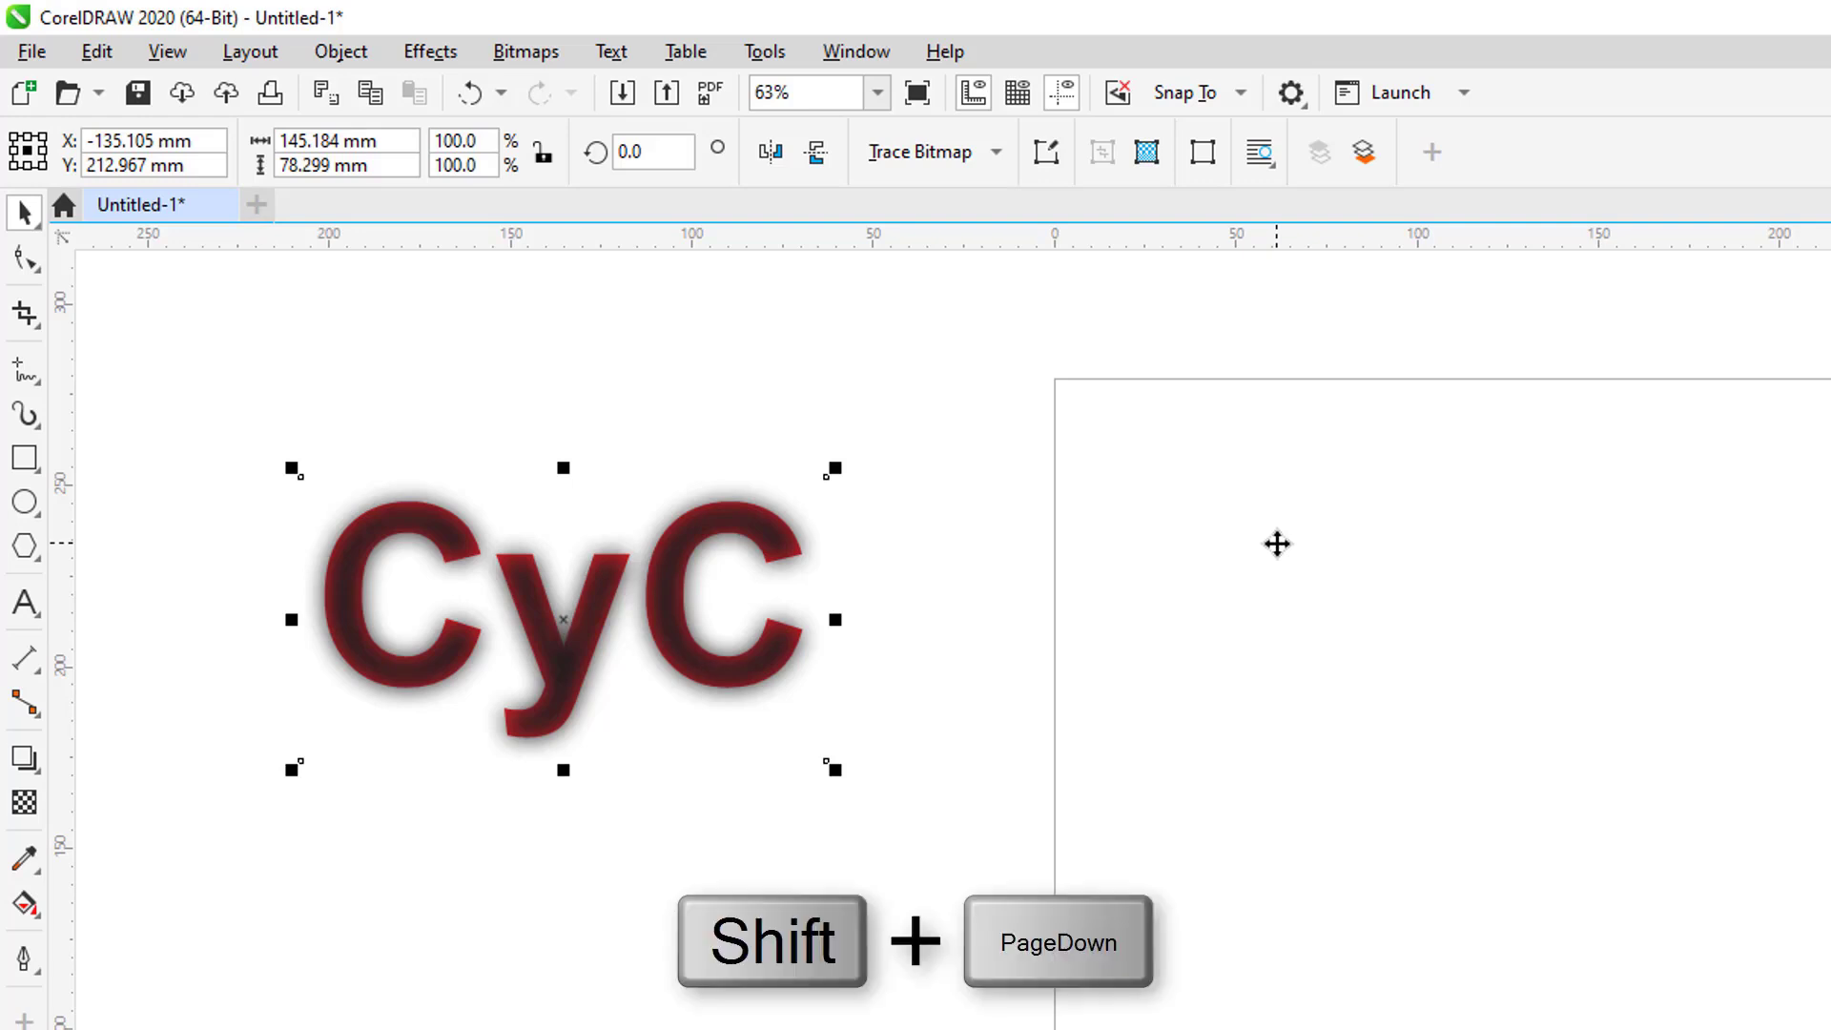
pyautogui.hotkey('shift', 'pagedown')
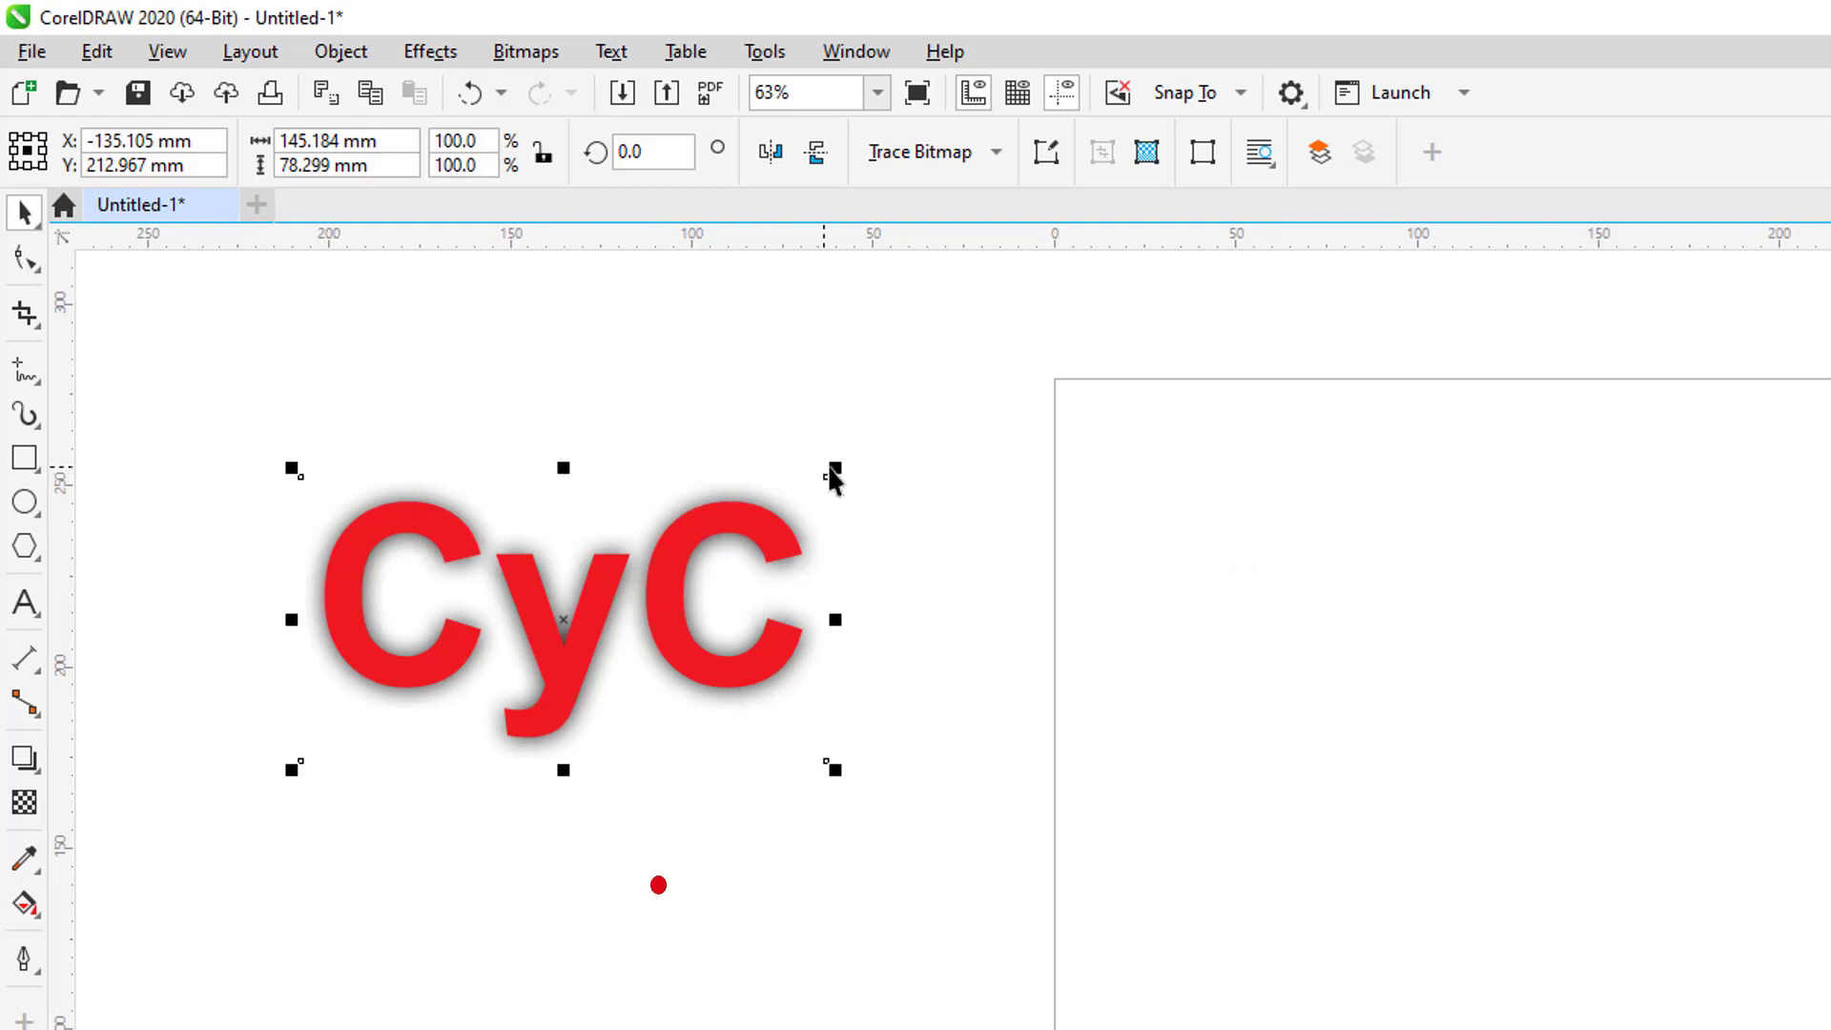
# Scale the blurred shadow to about 103%, lower its upper edge to about 73 mm height, and skew that edge about 4 mm to the right.
pyautogui.moveTo(835, 467); pyautogui.dragTo(847, 461)
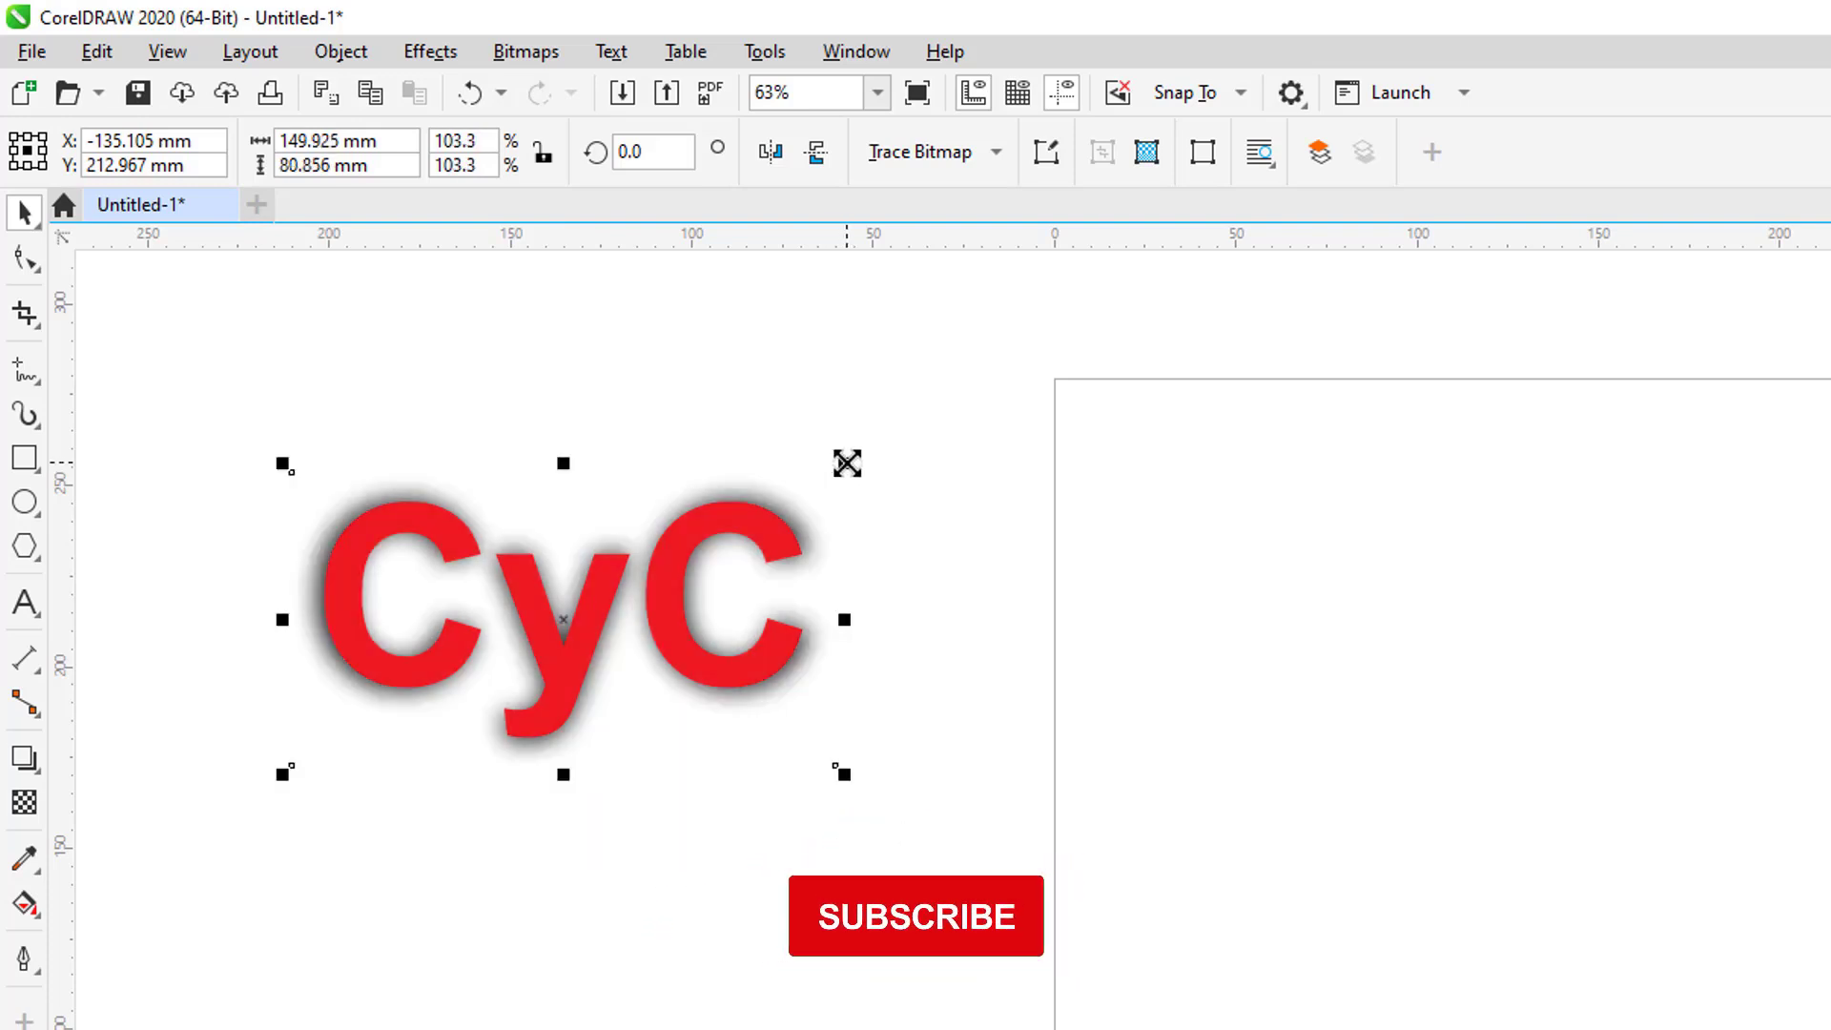
pyautogui.click(582, 496)
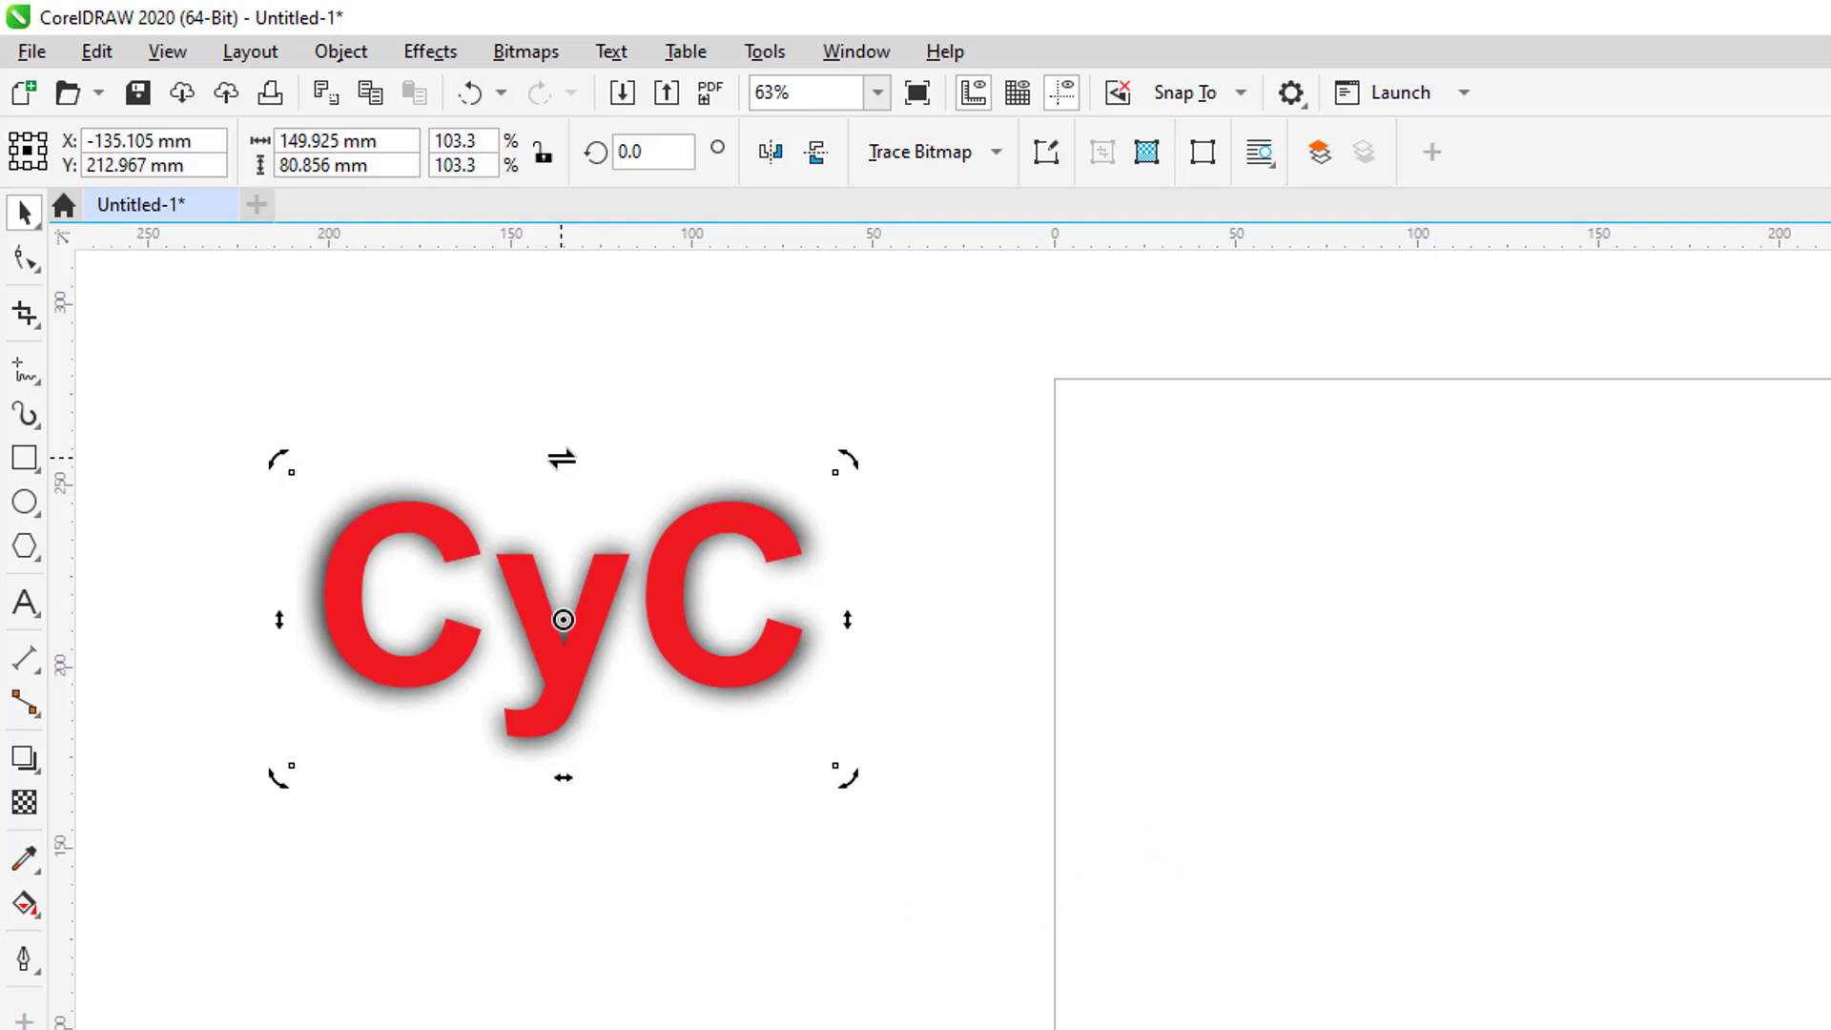
pyautogui.click(587, 490)
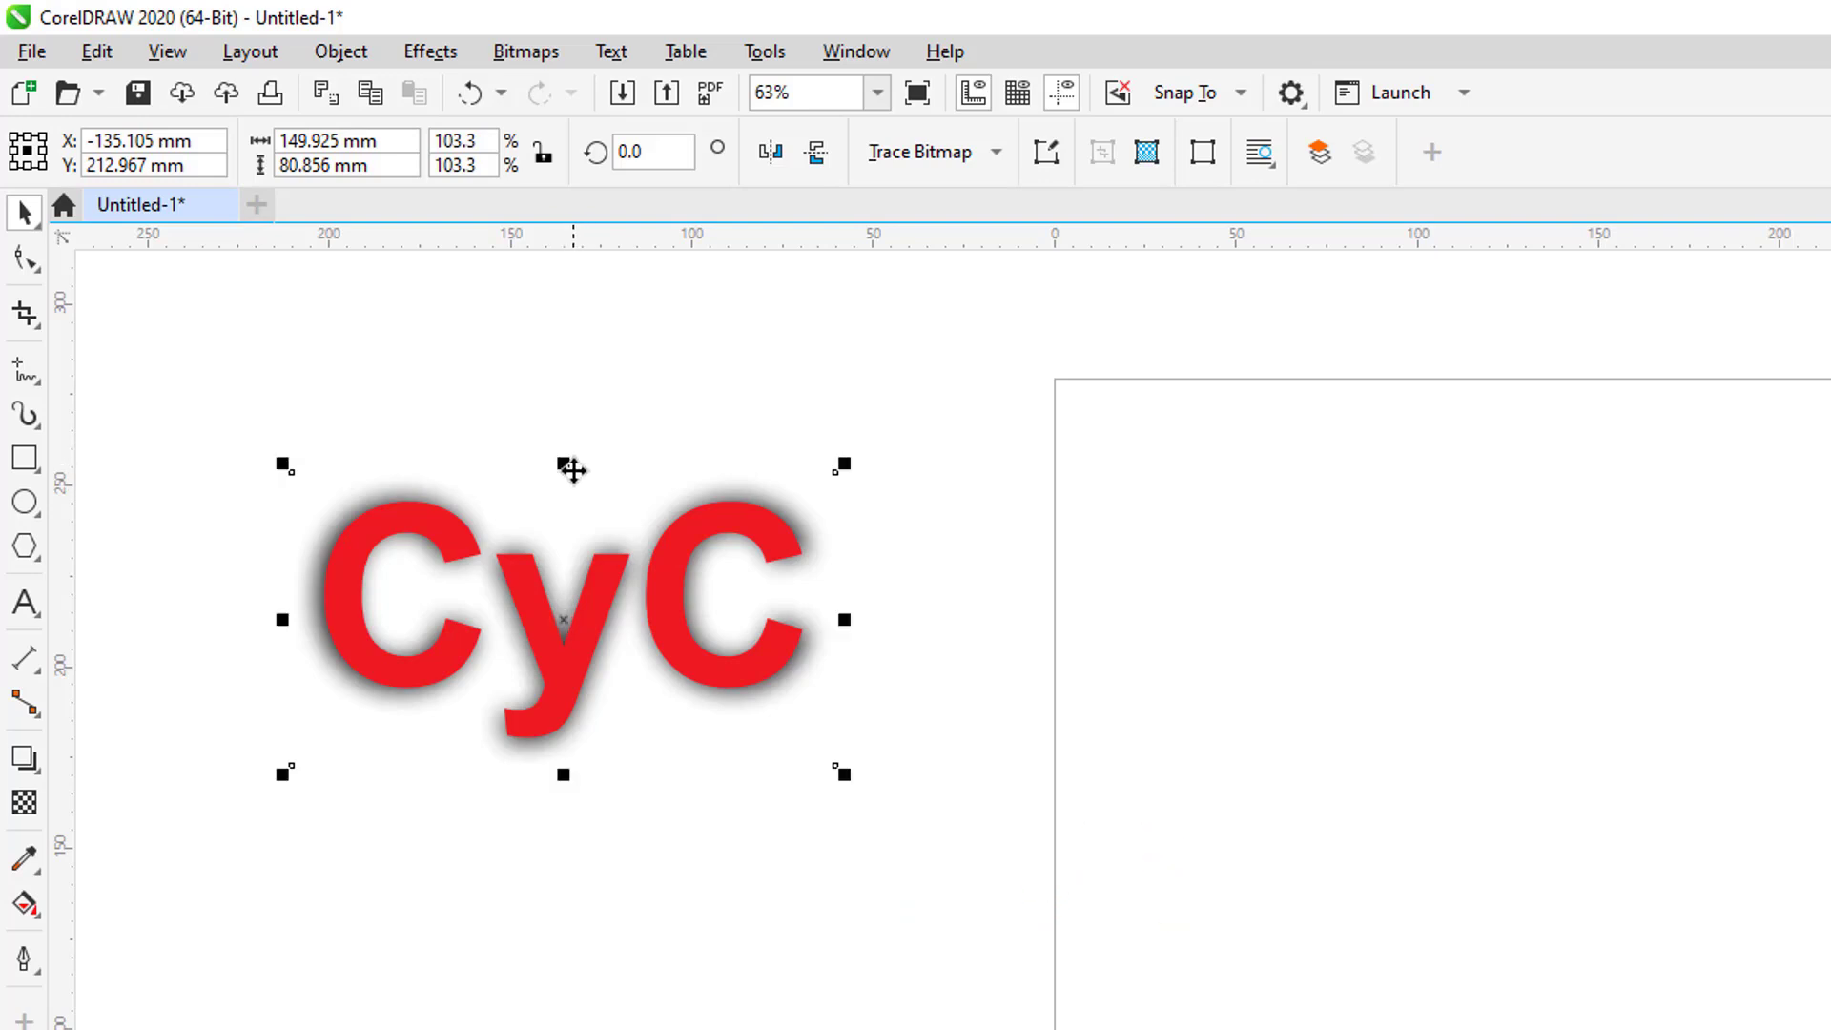
pyautogui.moveTo(560, 462); pyautogui.dragTo(560, 490)
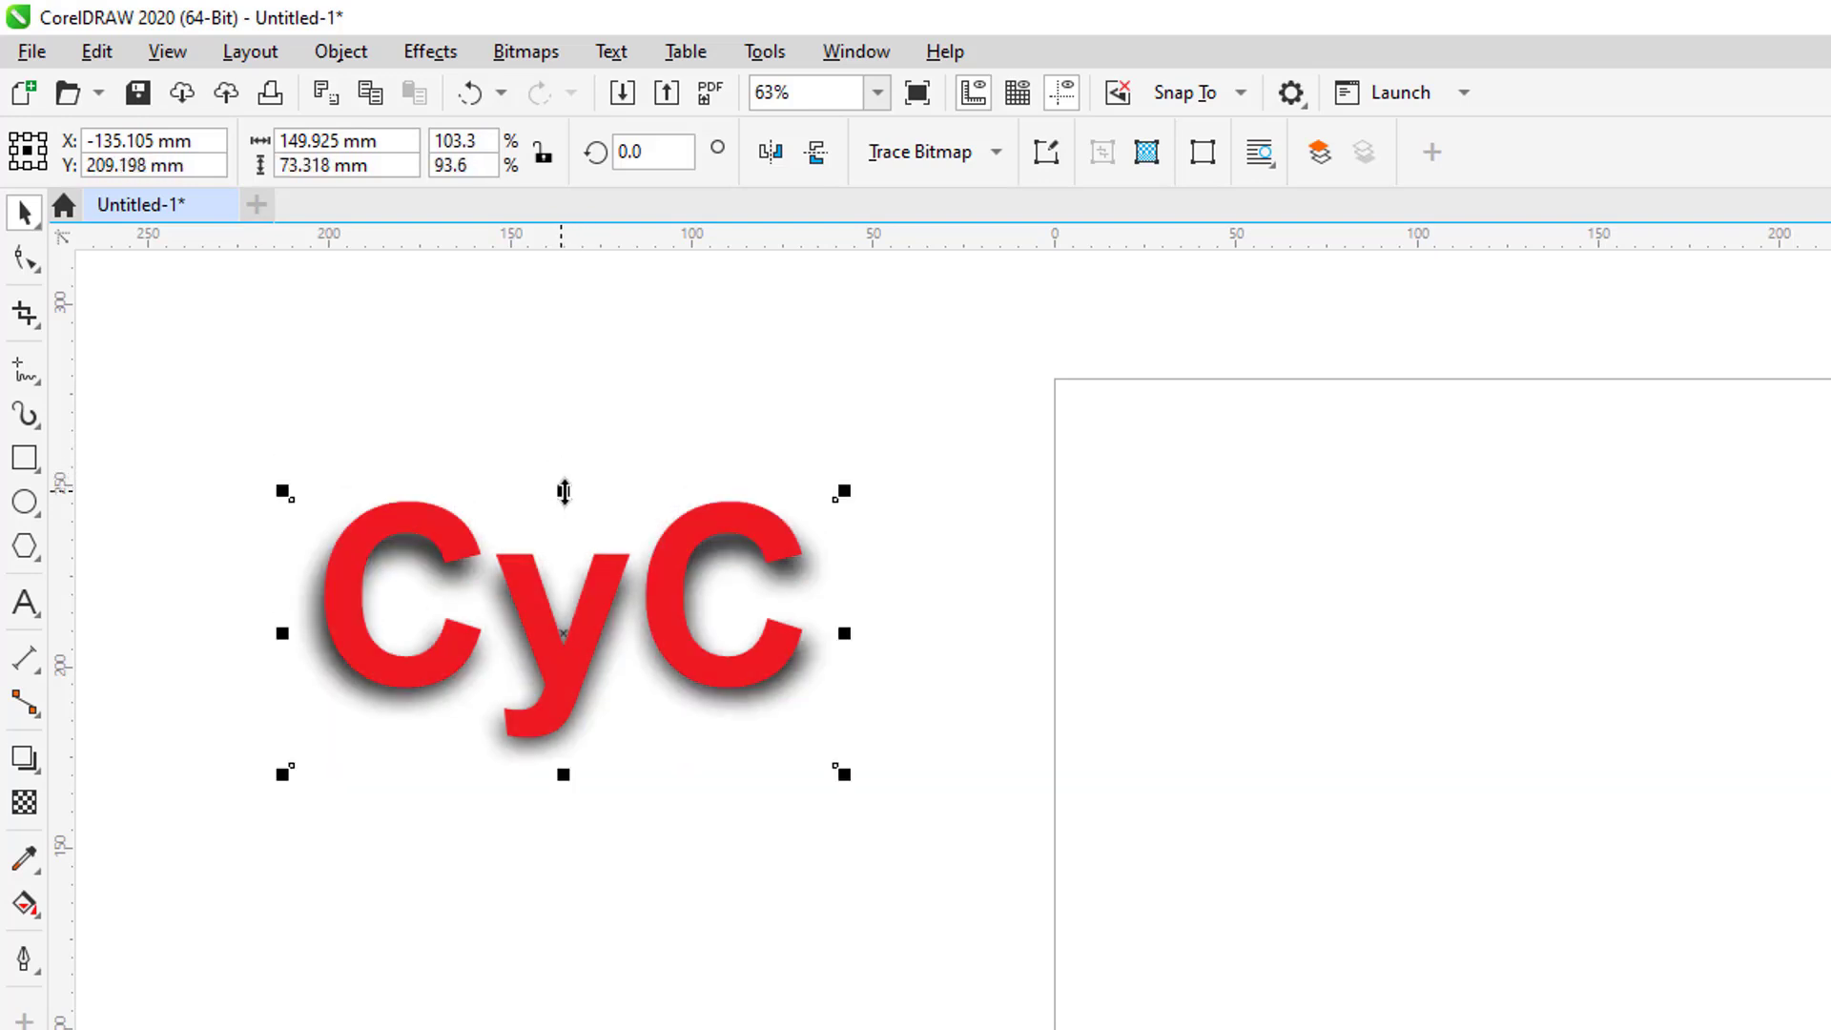
pyautogui.click(572, 496)
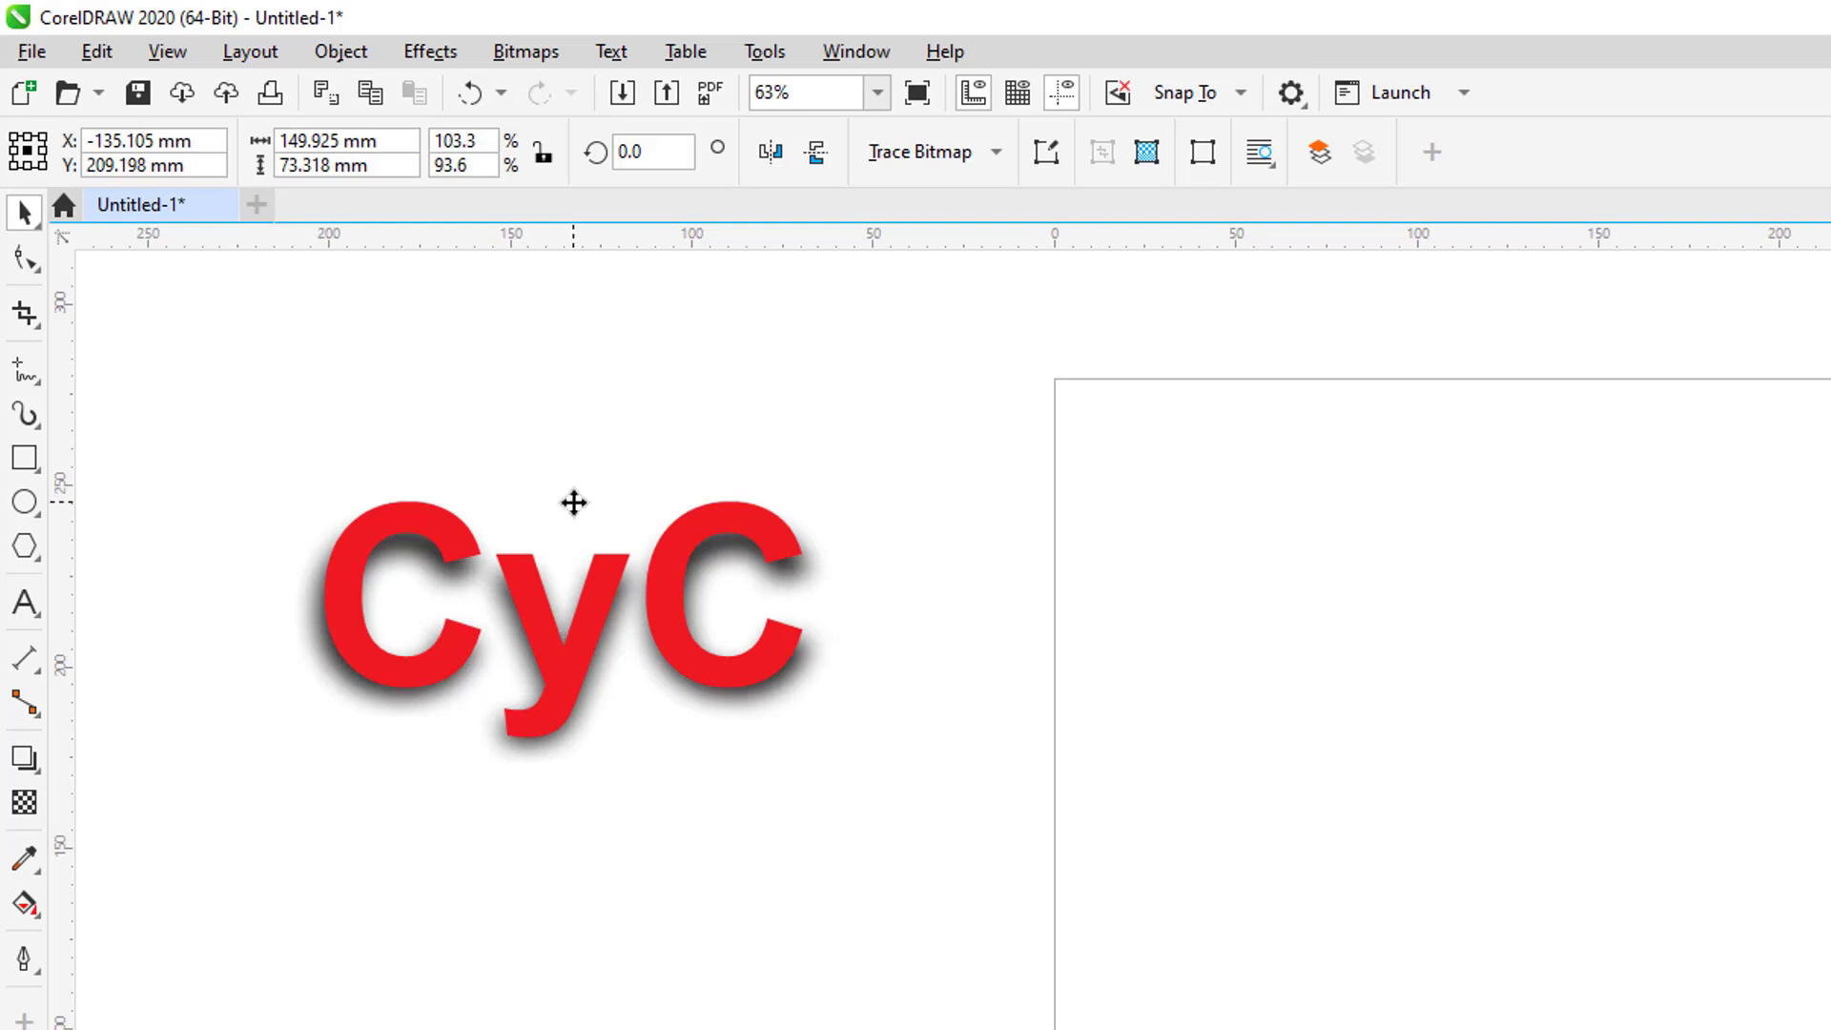
pyautogui.moveTo(565, 490); pyautogui.dragTo(579, 489)
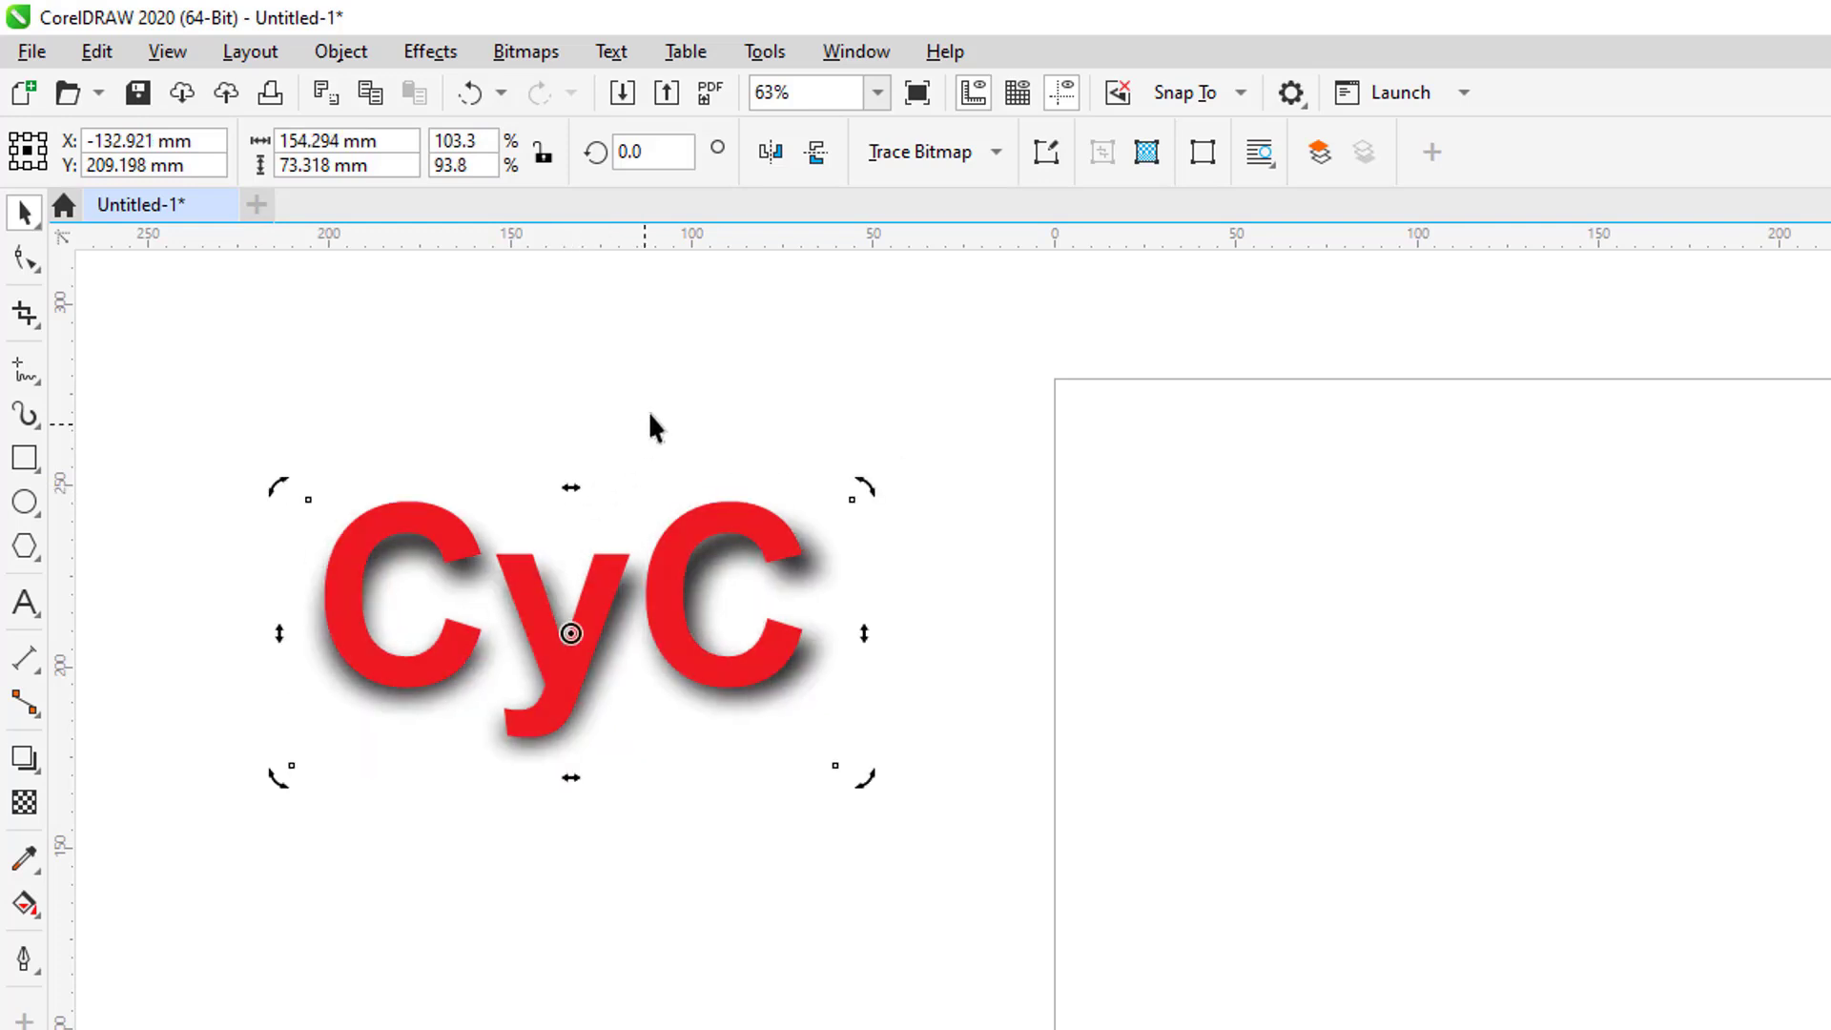
# Try moving the blurred shadow about 16 mm right and 2.5 mm up from the red text, and undo the move.
pyautogui.click(924, 628)
pyautogui.click(777, 699)
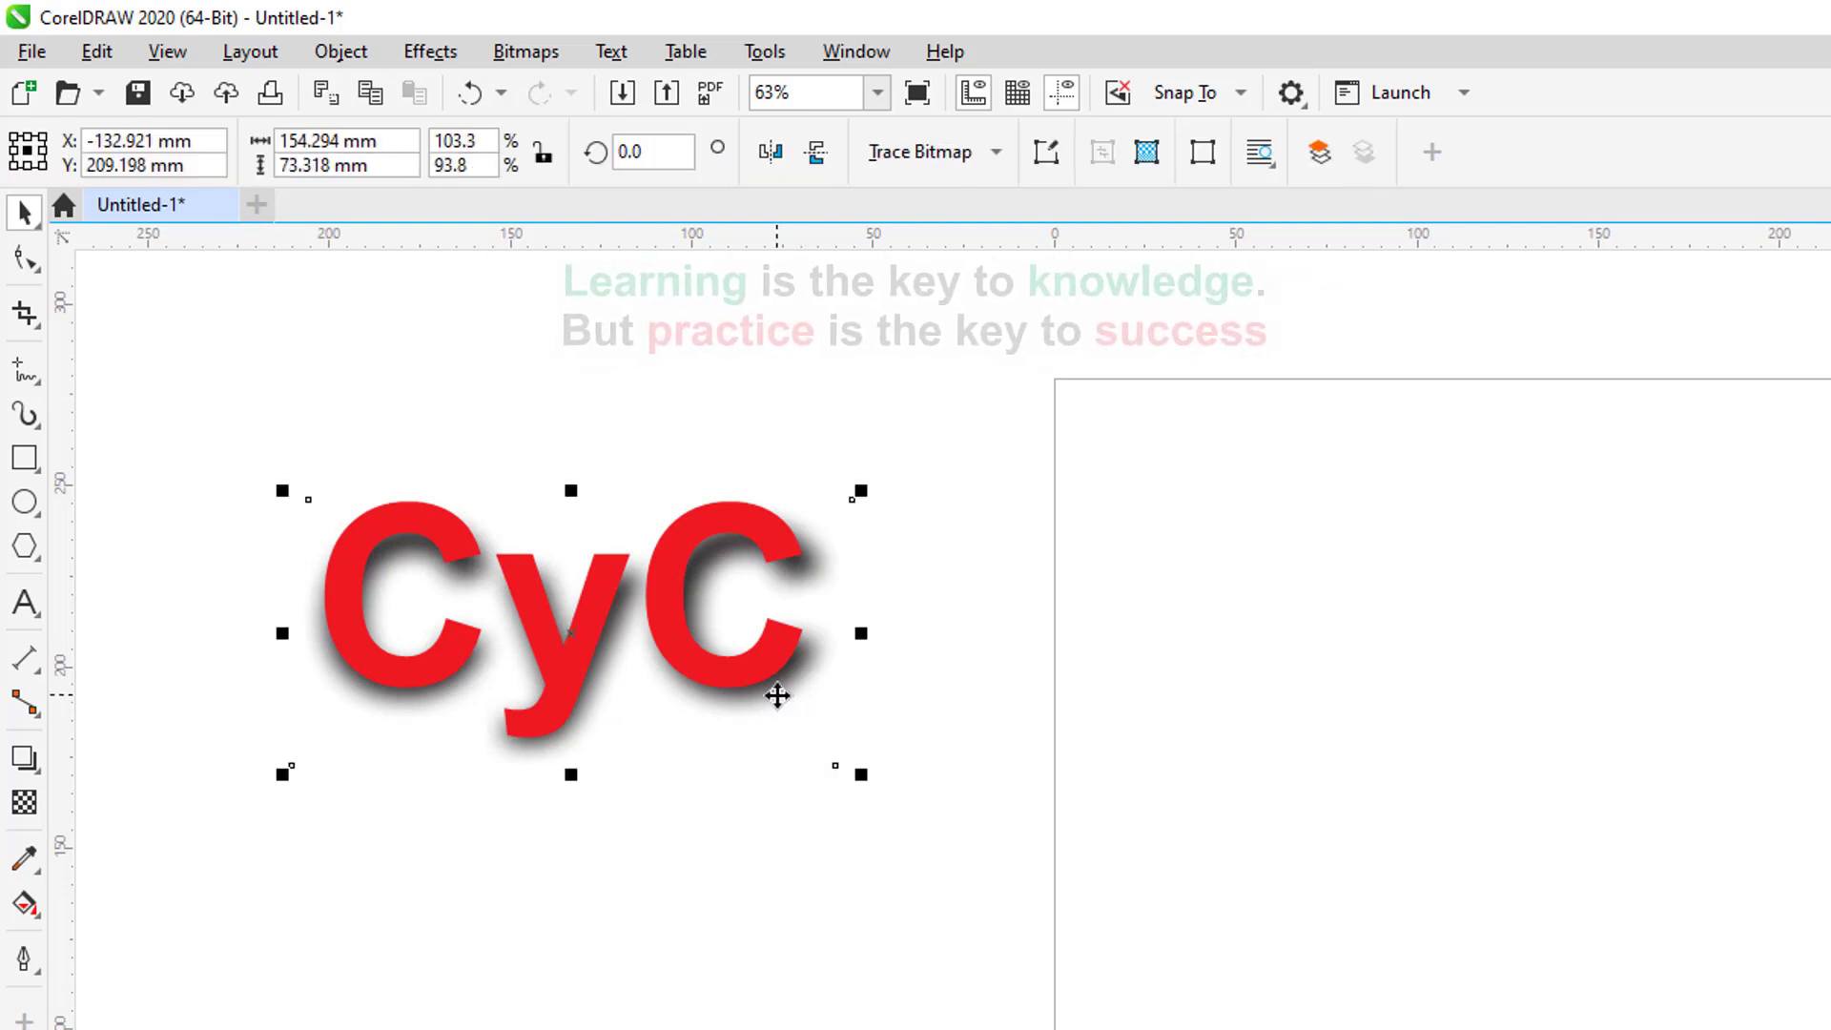
pyautogui.moveTo(777, 698); pyautogui.dragTo(839, 687)
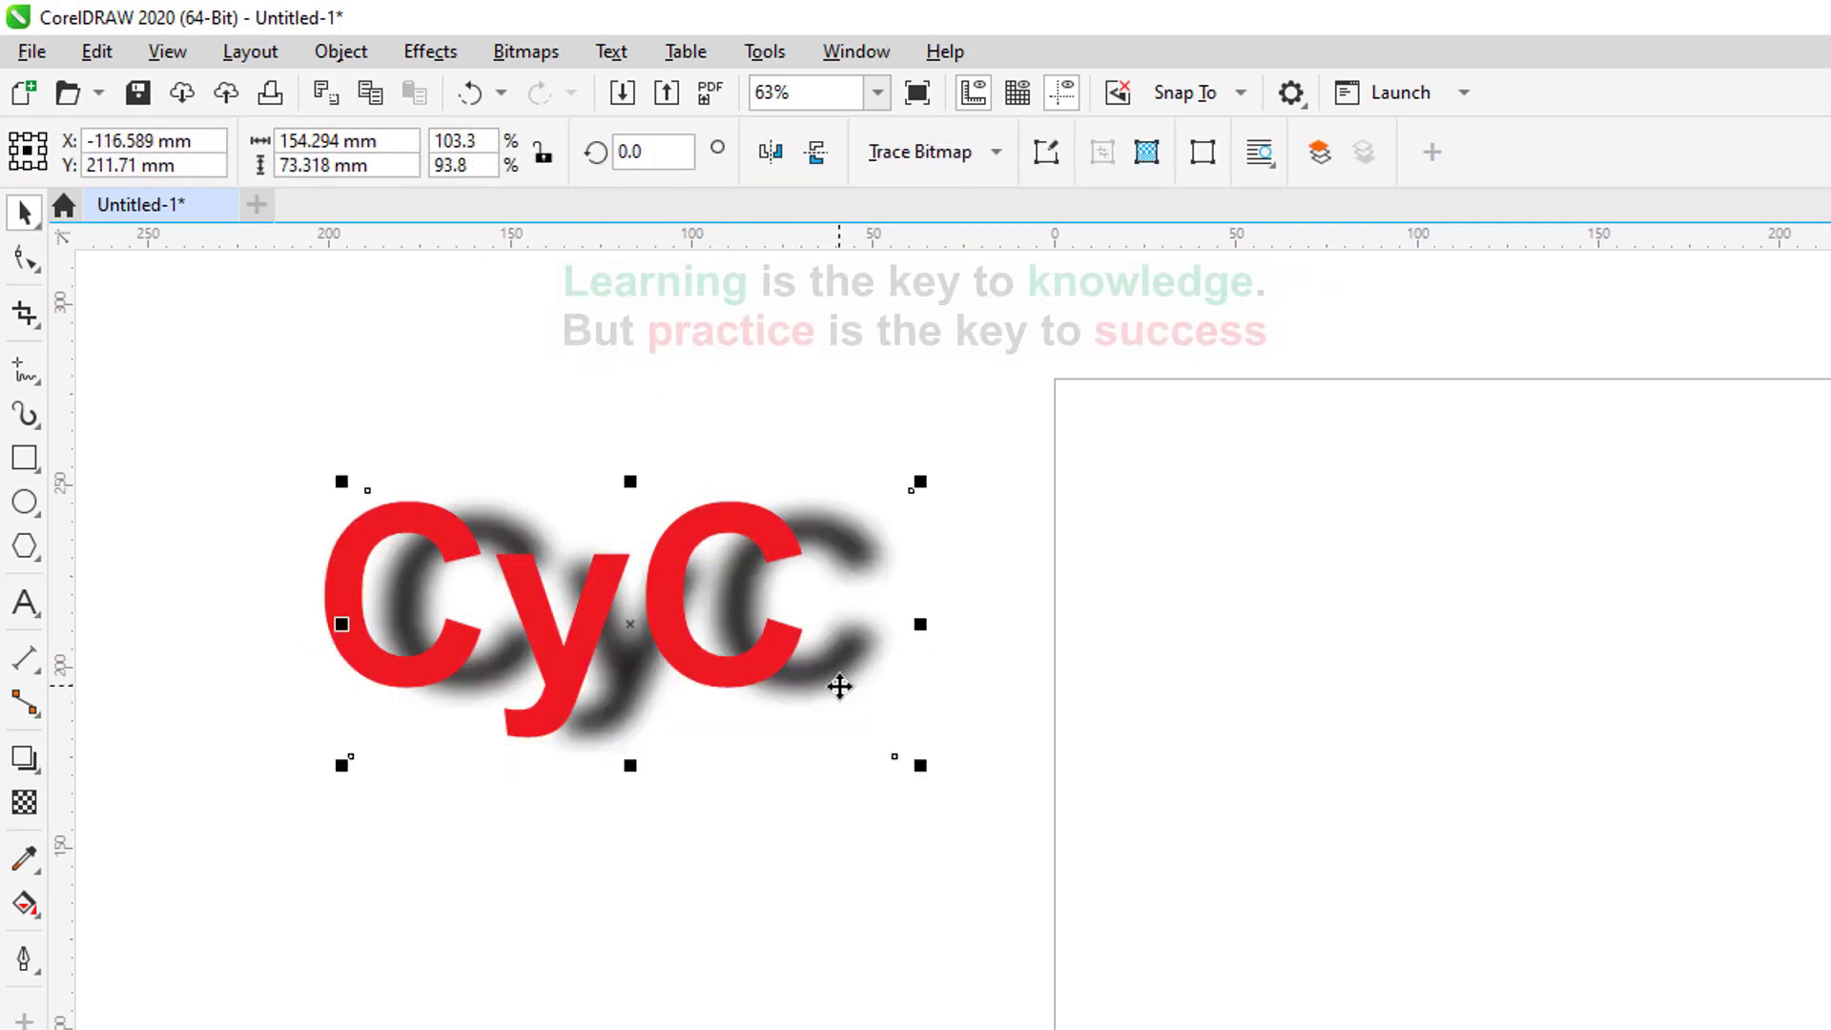
pyautogui.hotkey('ctrl', 'z')
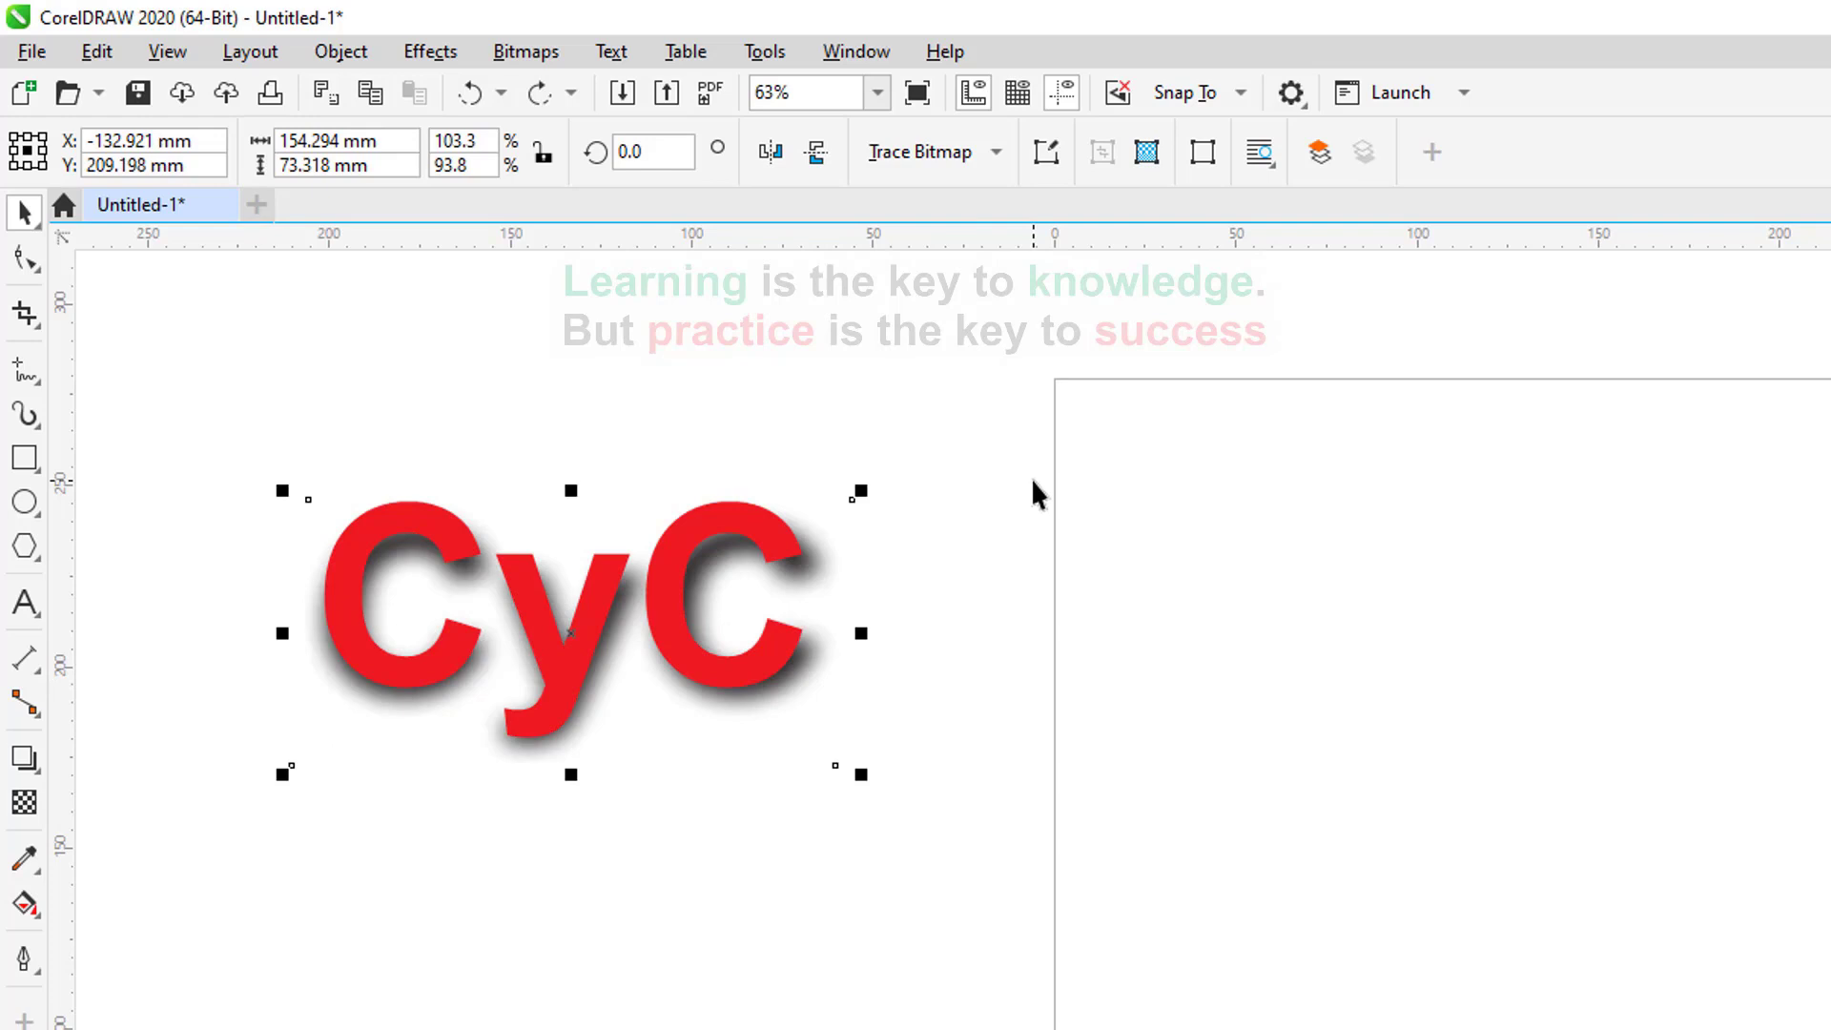
pyautogui.click(1032, 478)
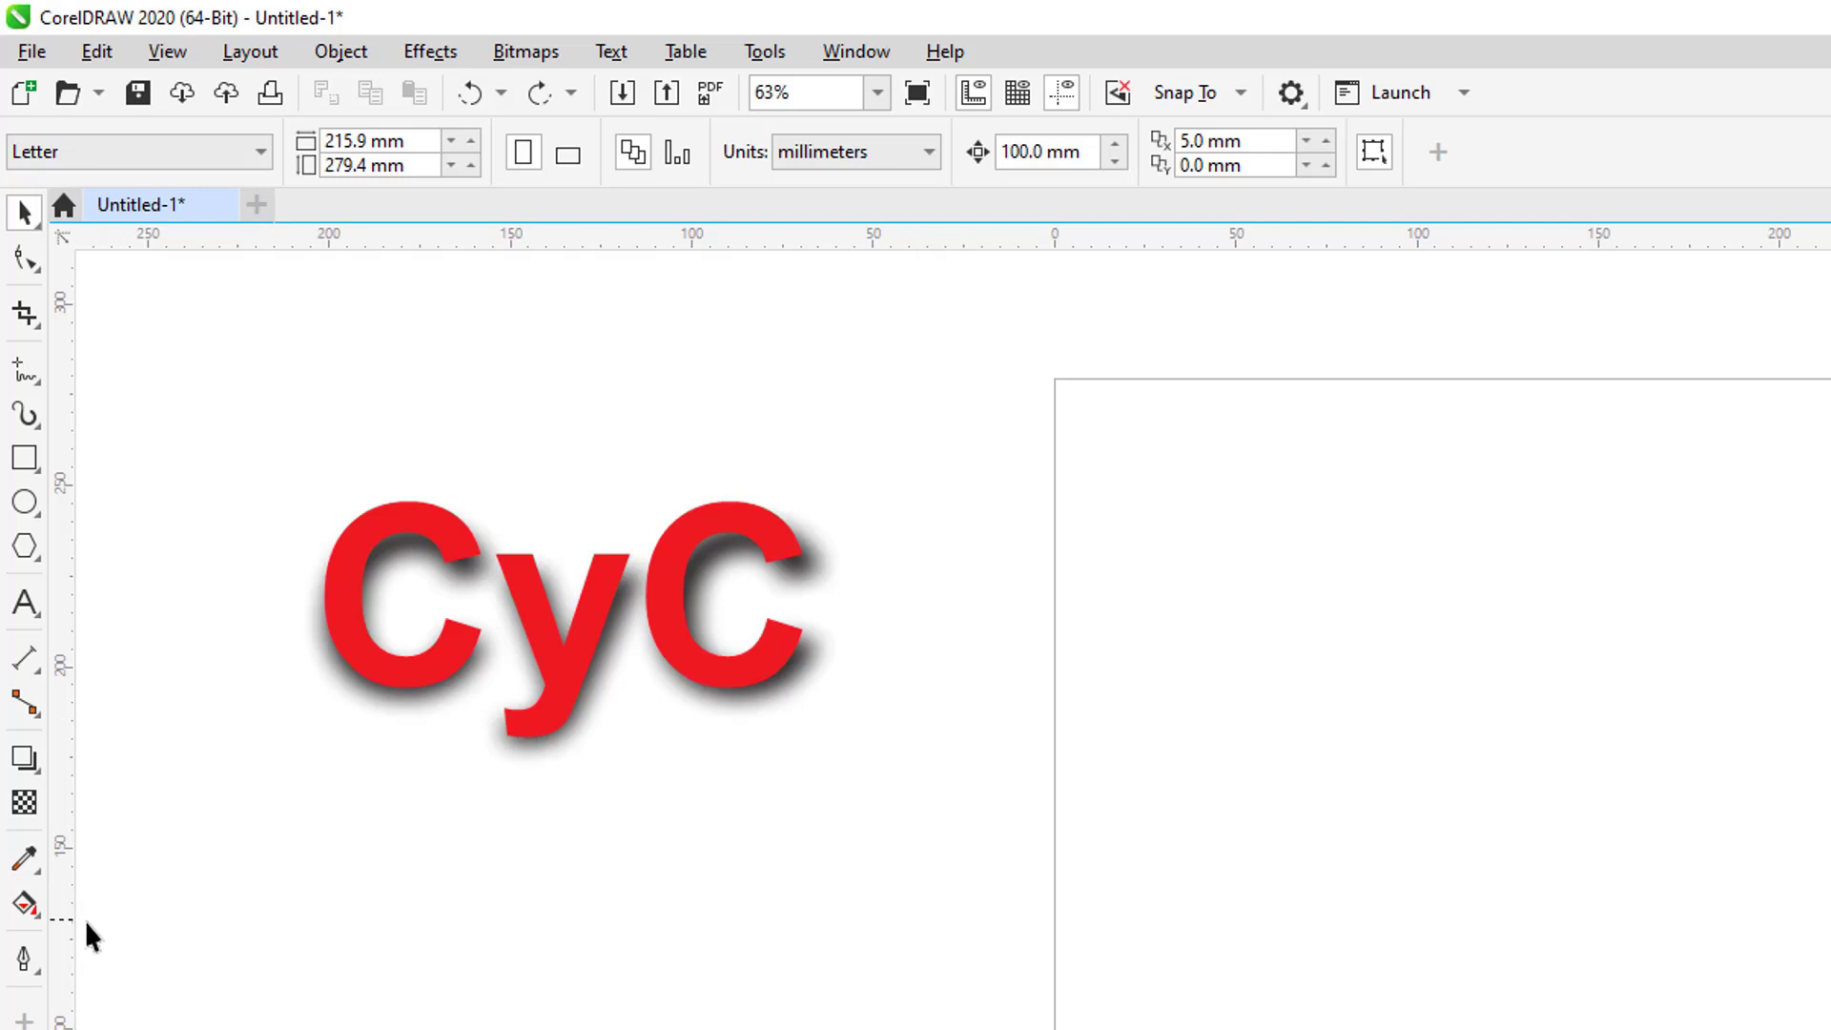
# Delete the blurred shadow bitmap behind the red CyC text.
pyautogui.click(36, 770)
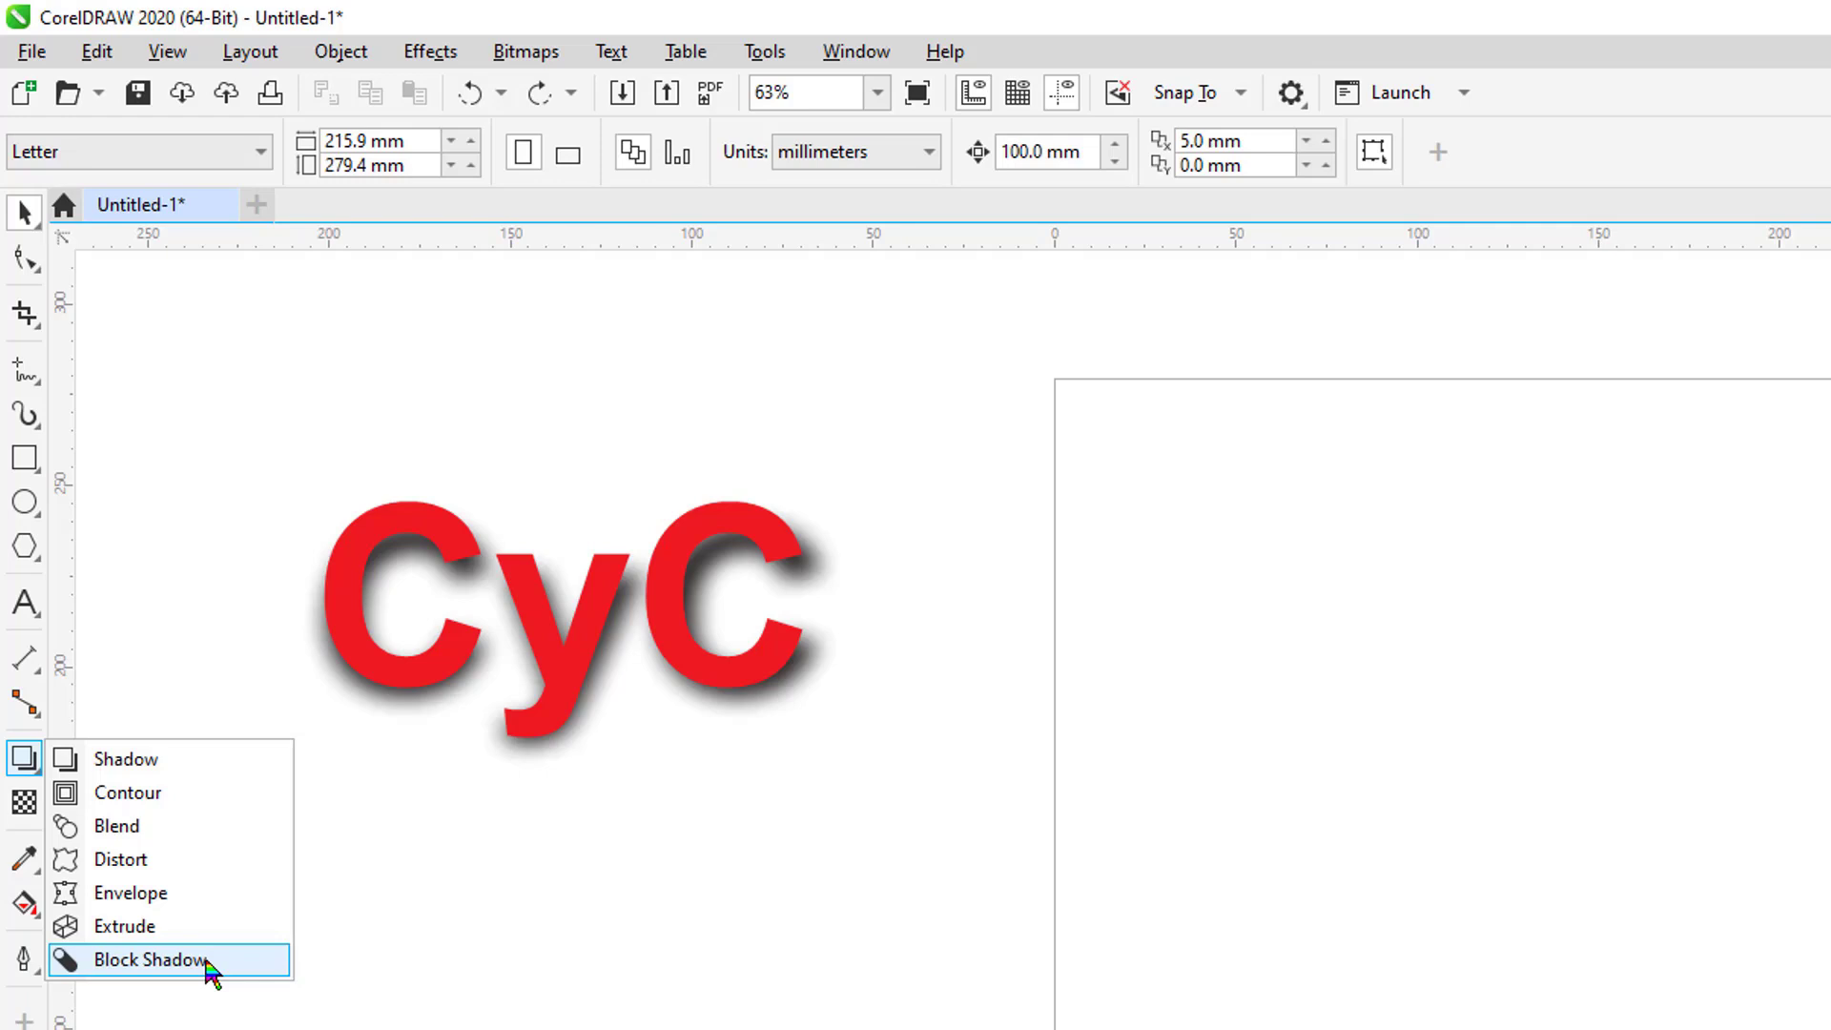
pyautogui.click(229, 456)
pyautogui.click(725, 706)
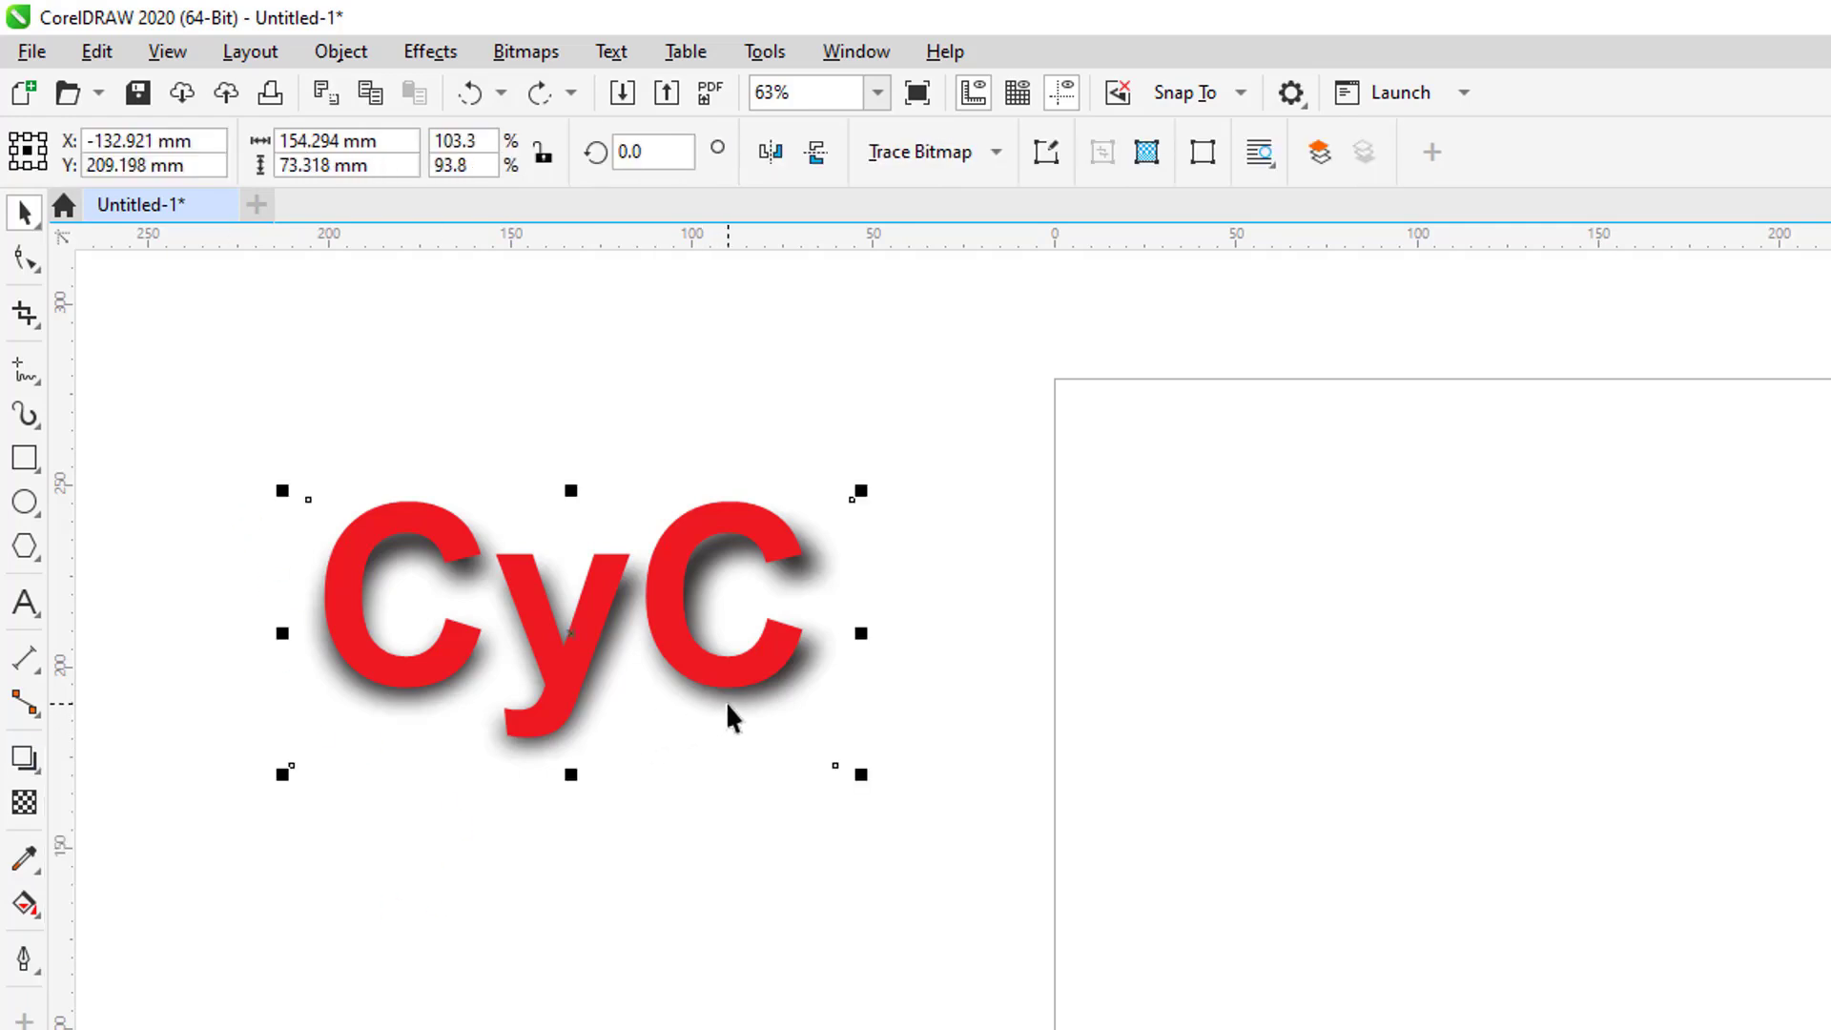
pyautogui.press('Delete')
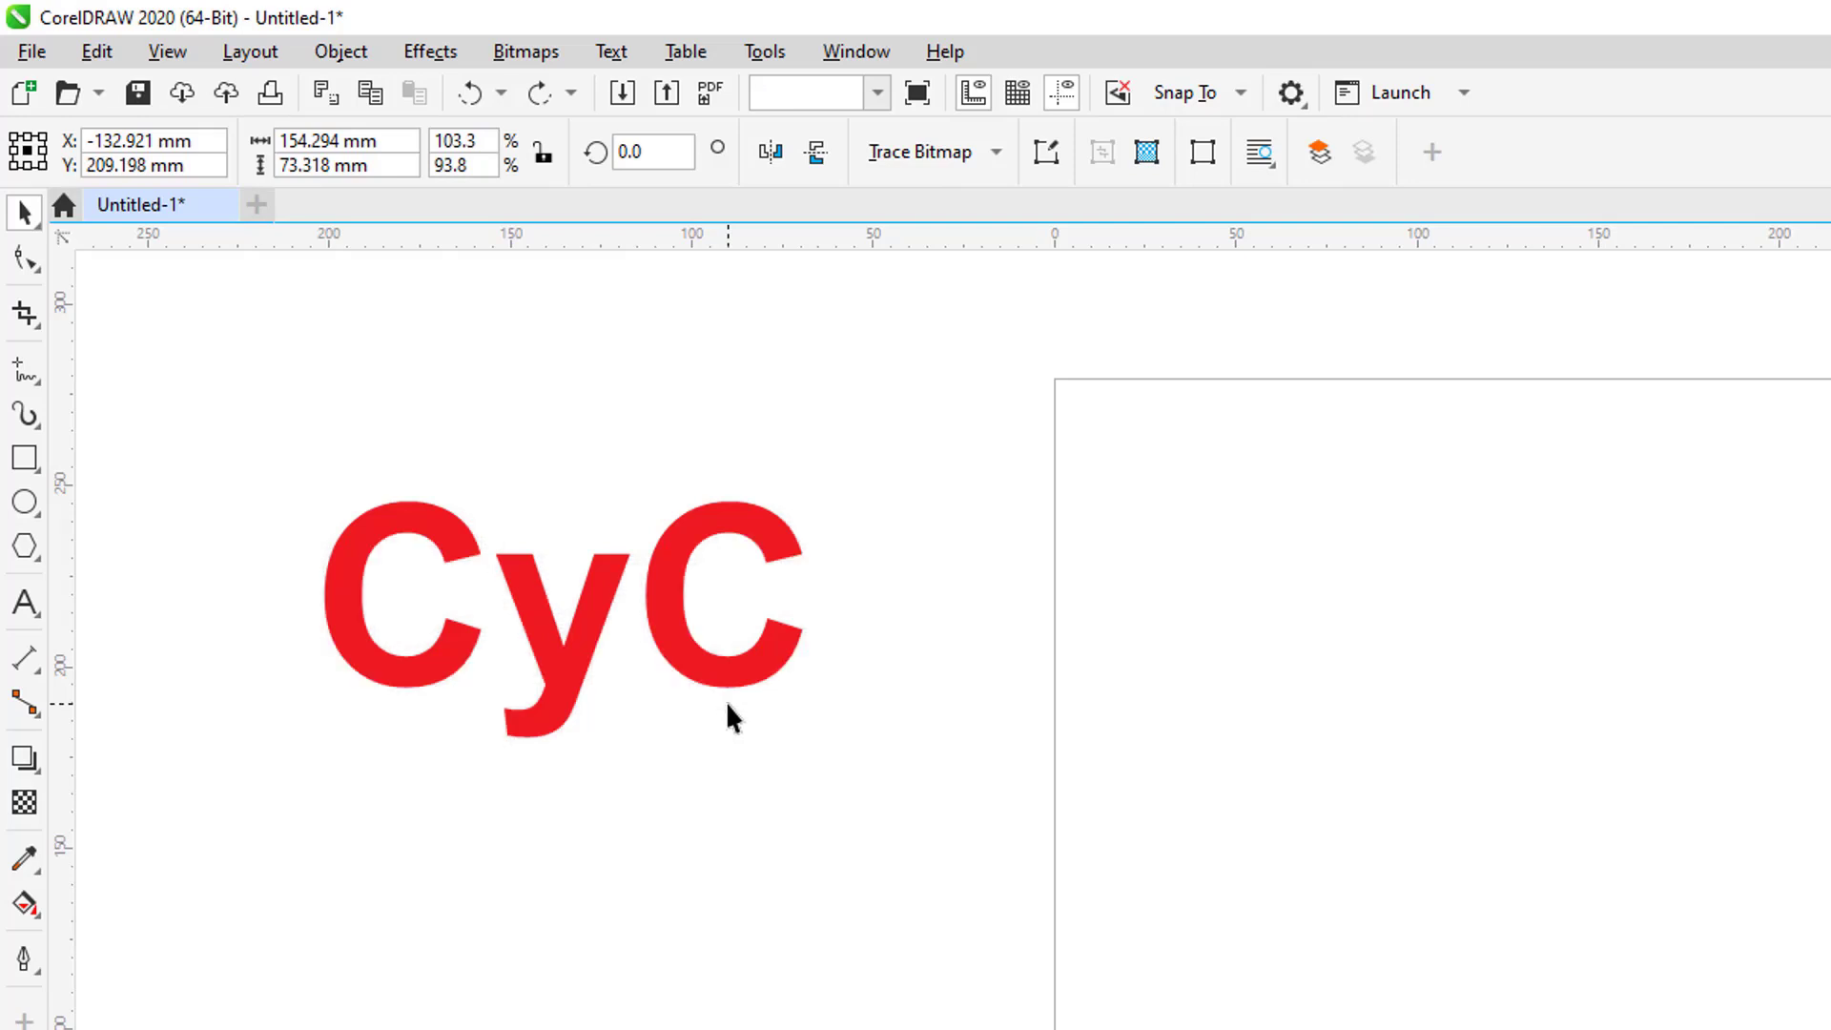
# Add a black block shadow to the red CyC text, about 11.7 mm deep with a direction of about 347 degrees.
pyautogui.click(548, 668)
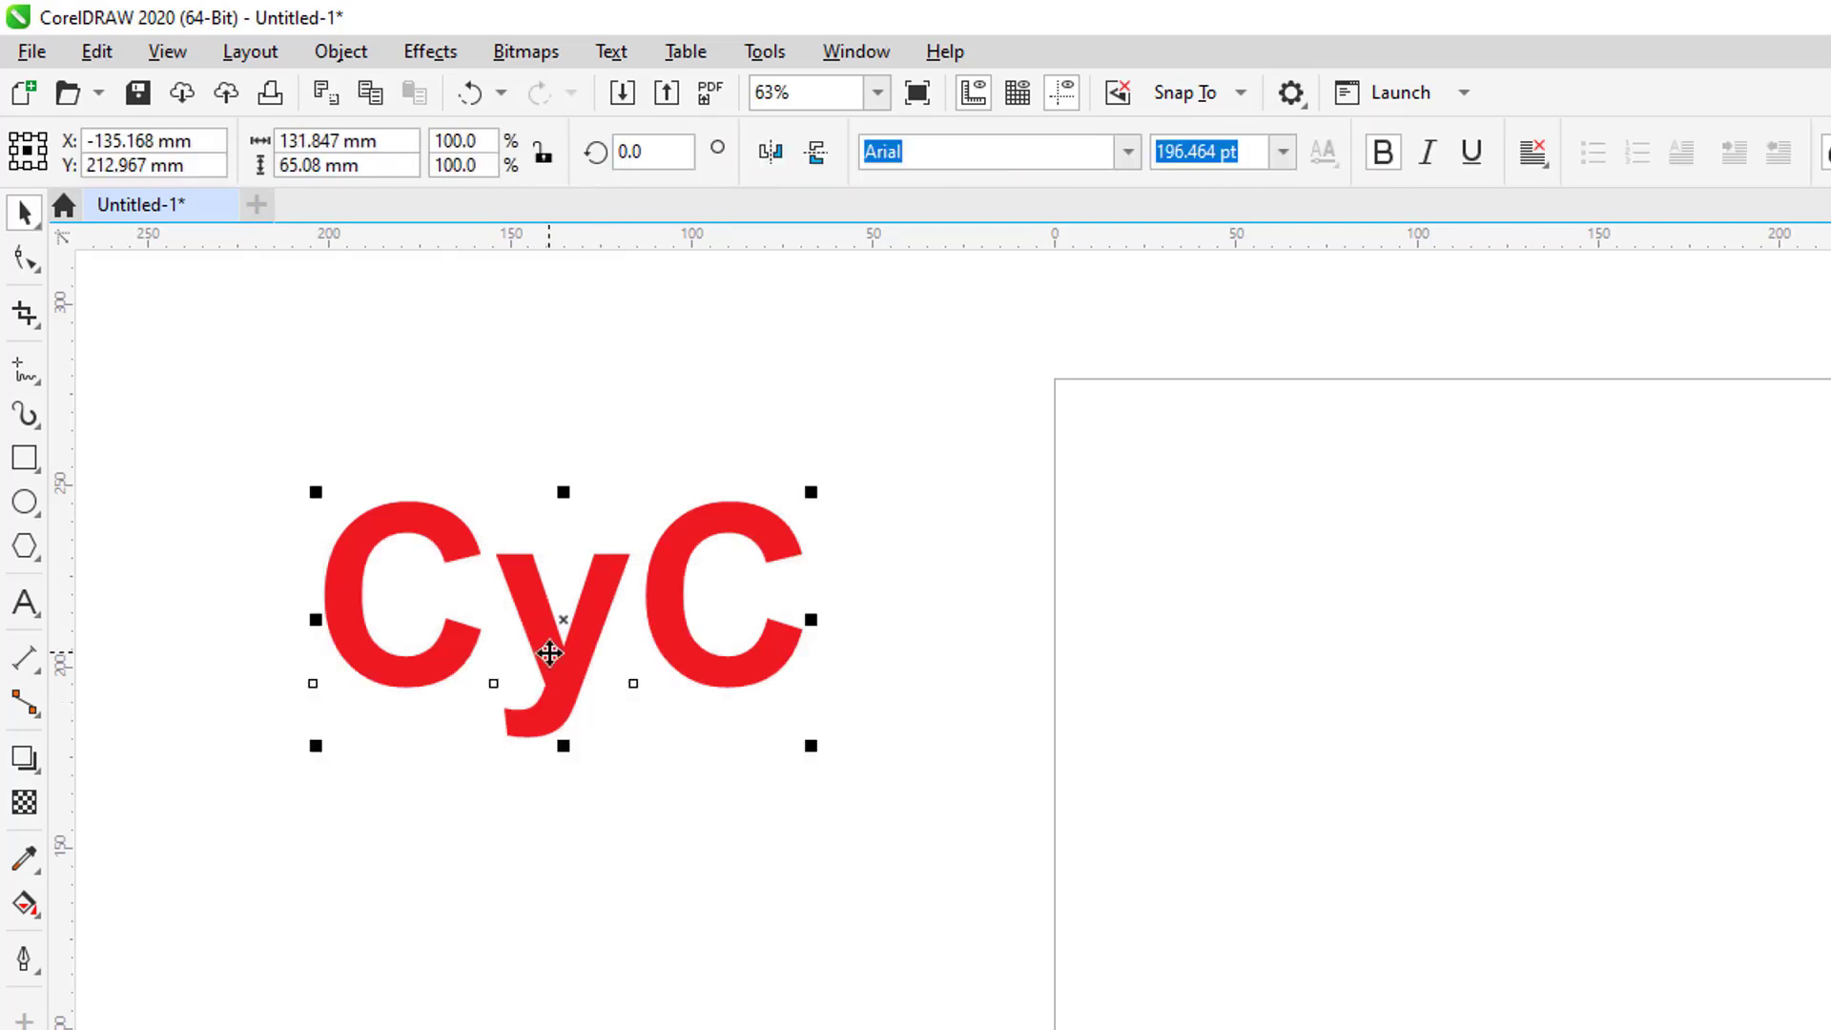
pyautogui.click(31, 773)
pyautogui.click(41, 771)
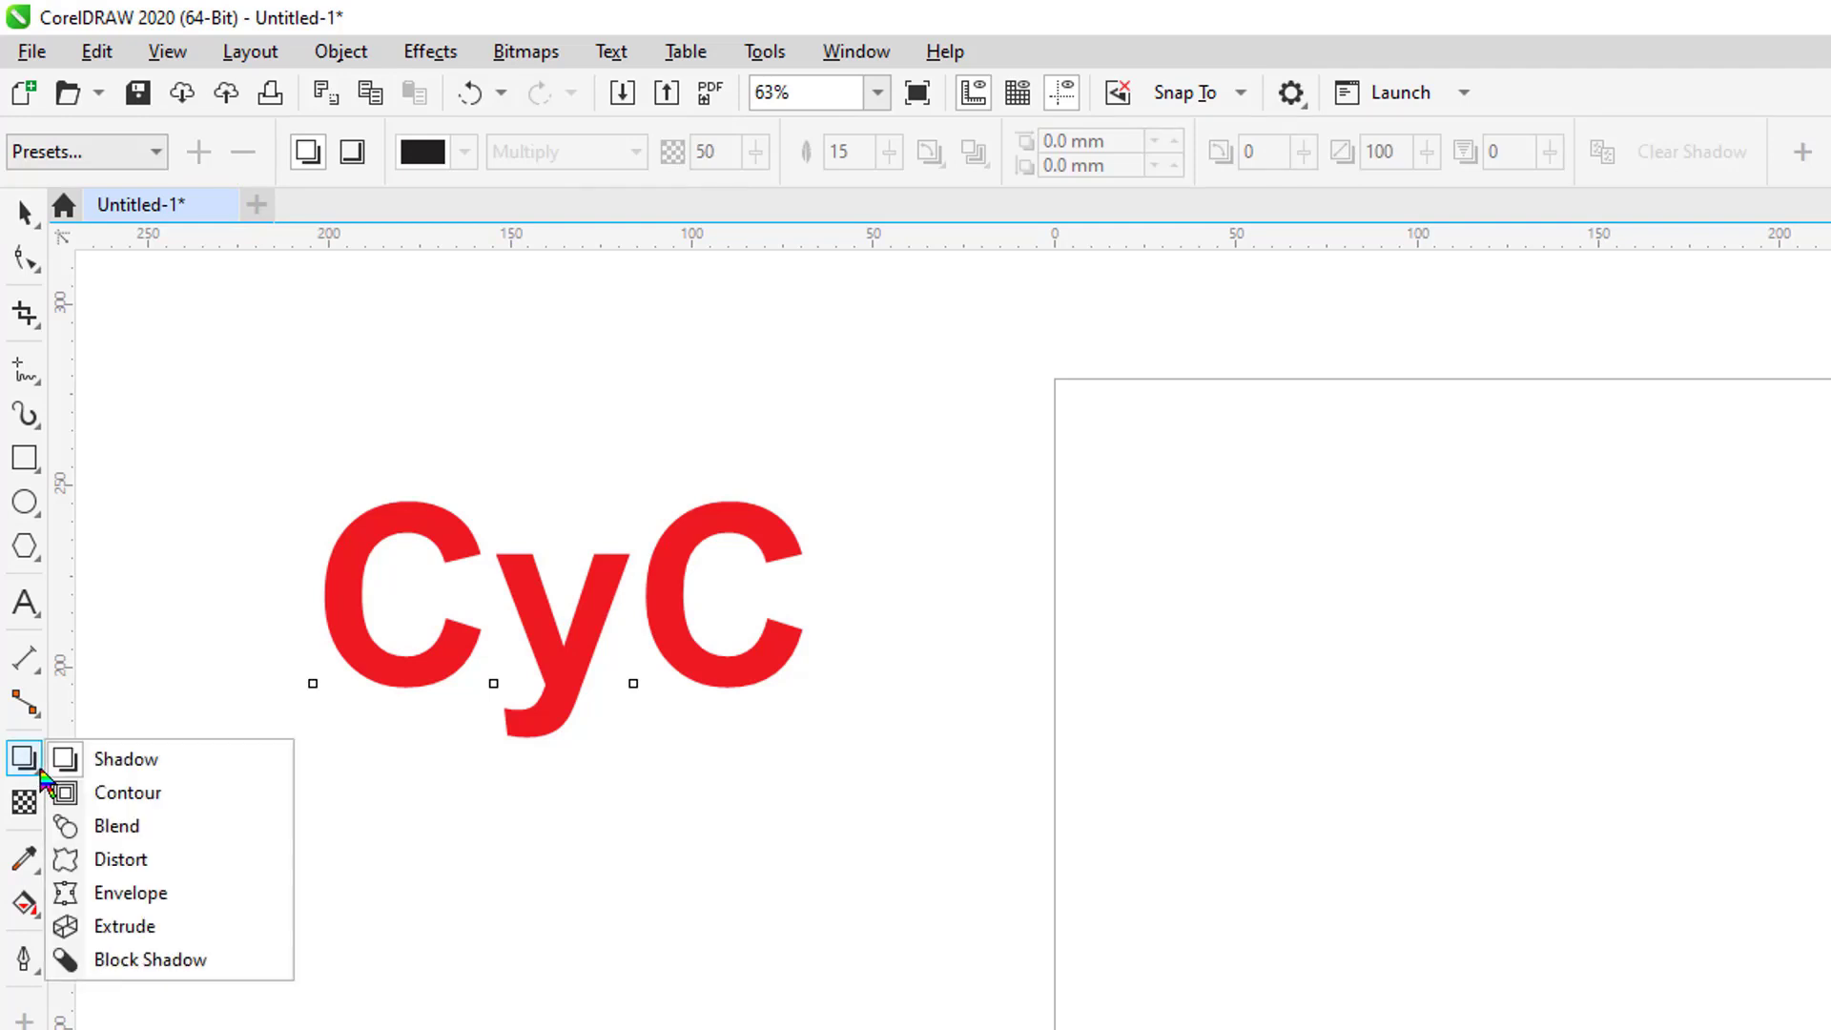
pyautogui.click(167, 965)
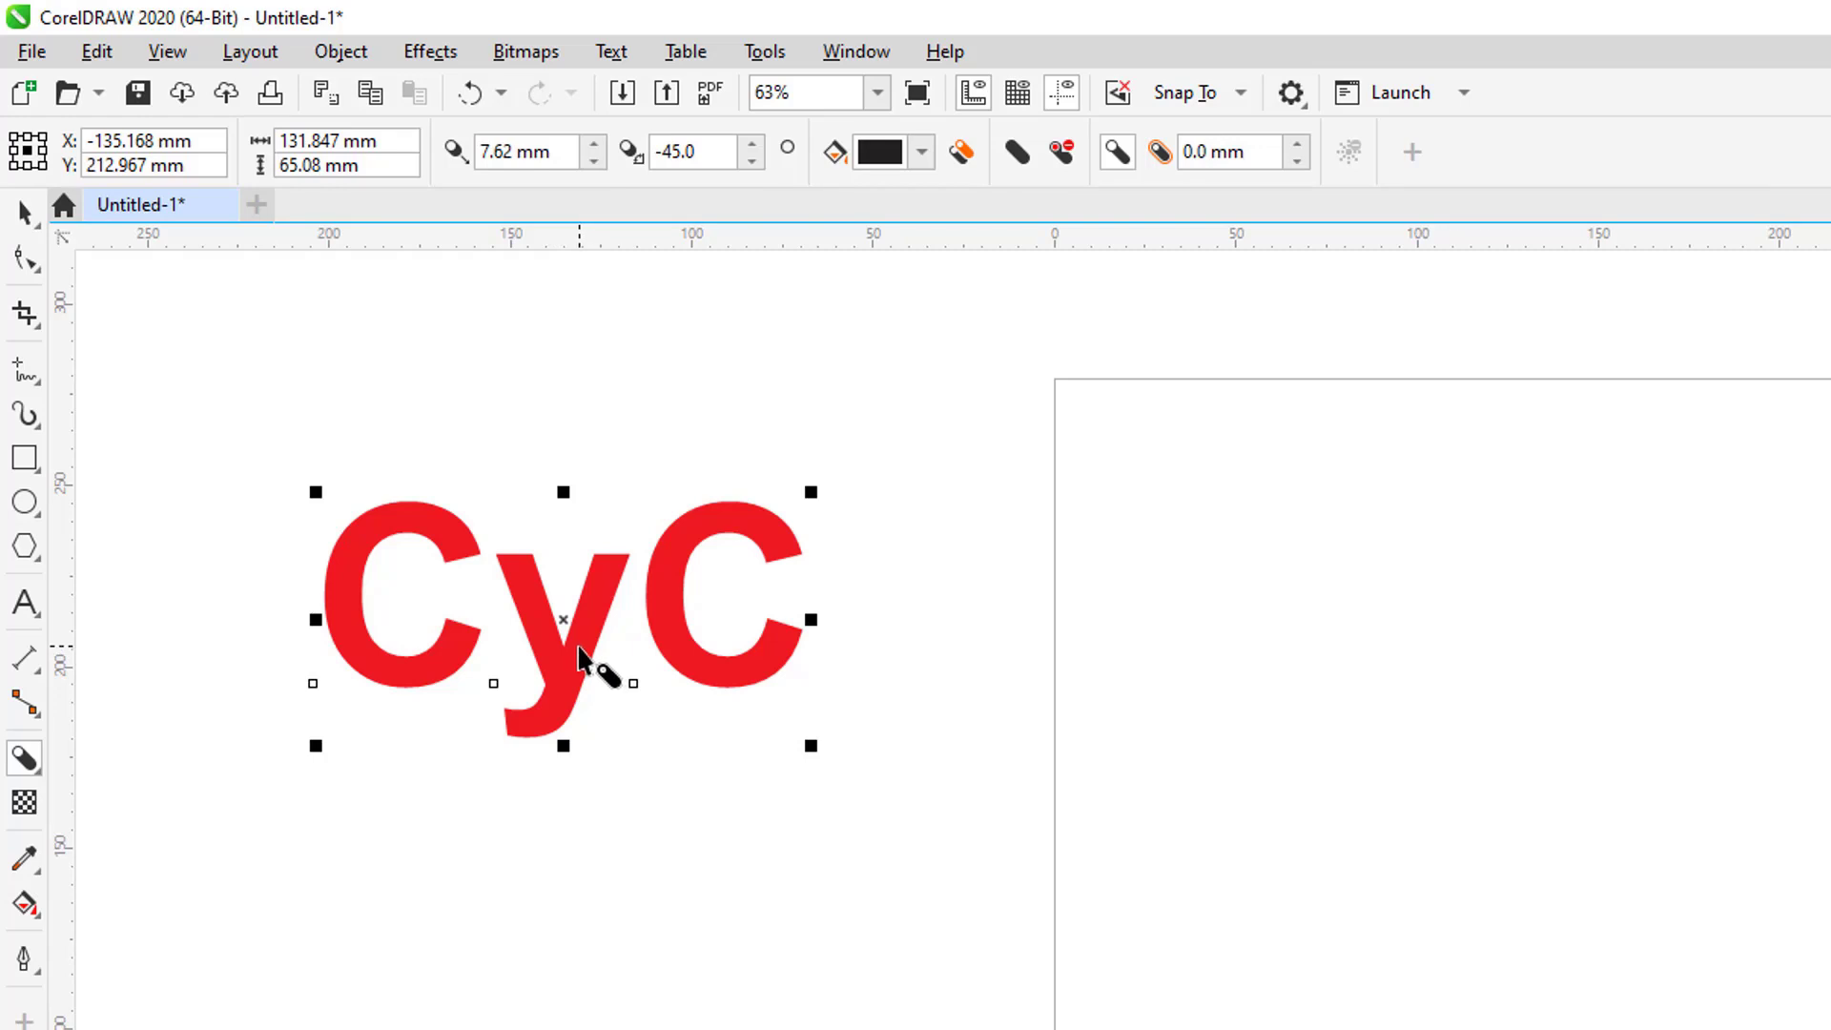
pyautogui.moveTo(579, 651); pyautogui.dragTo(620, 649)
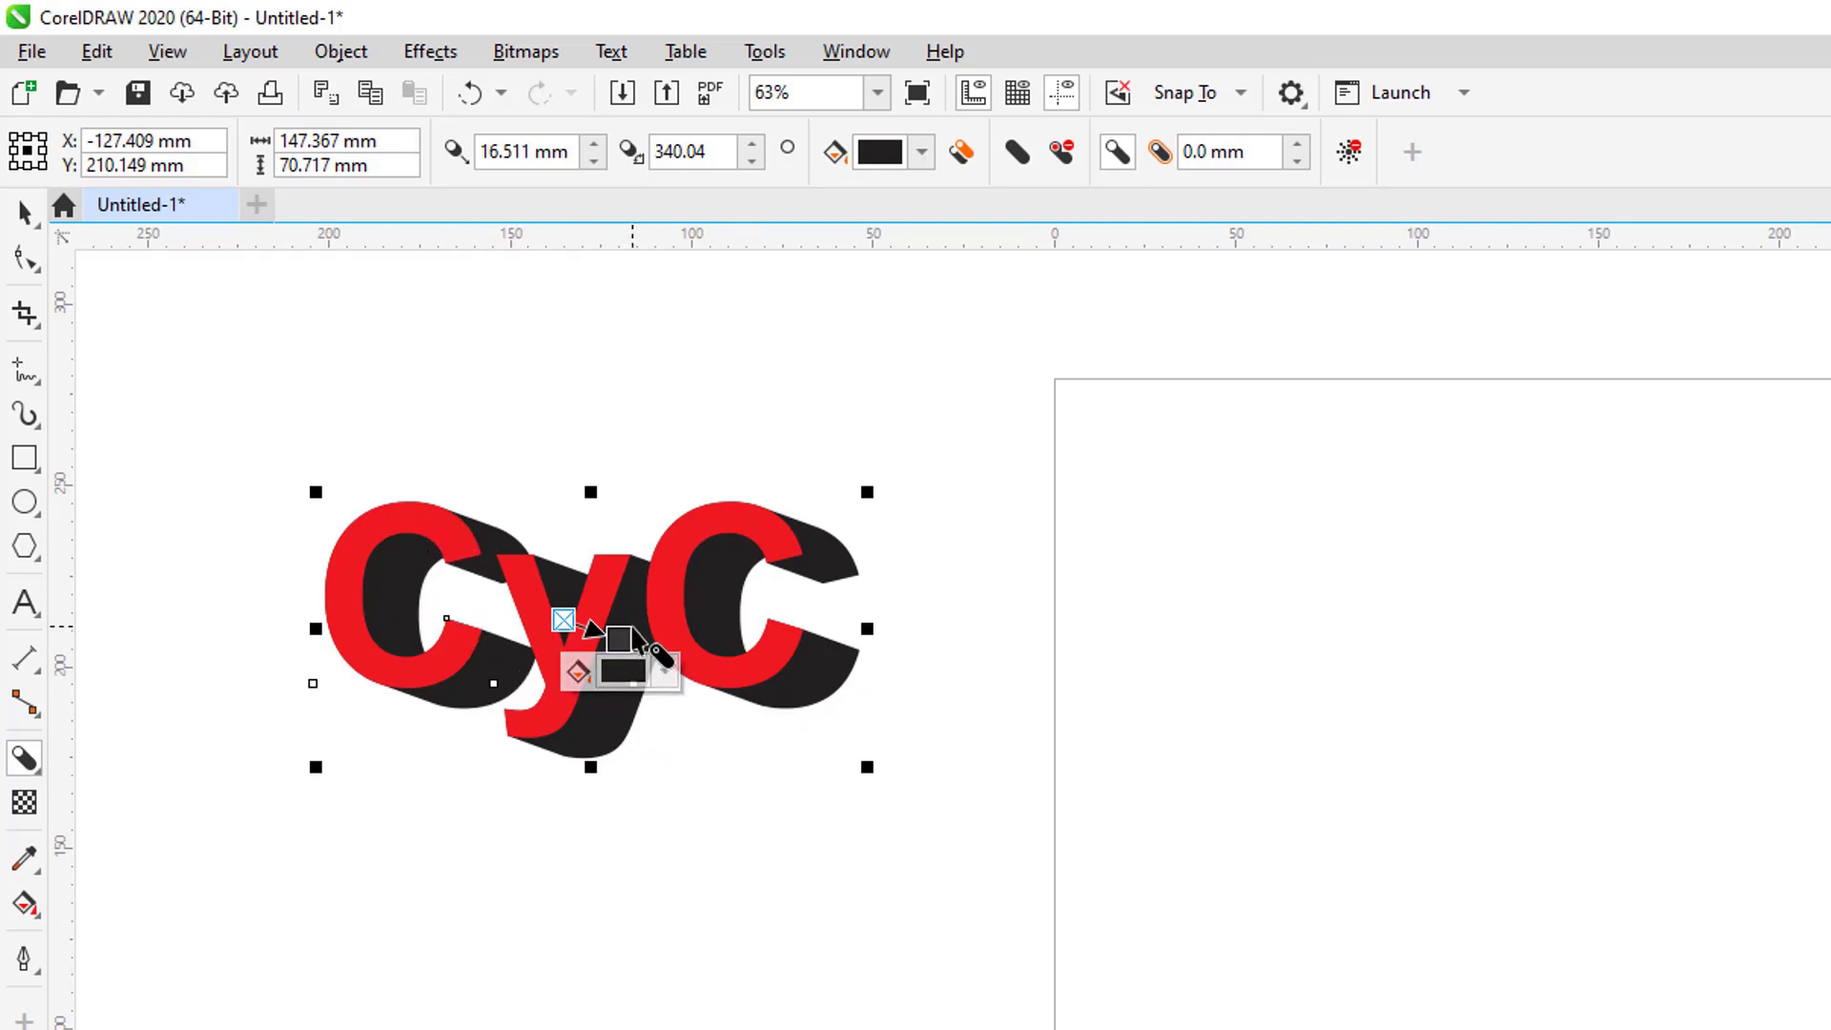
pyautogui.moveTo(620, 637); pyautogui.dragTo(605, 630)
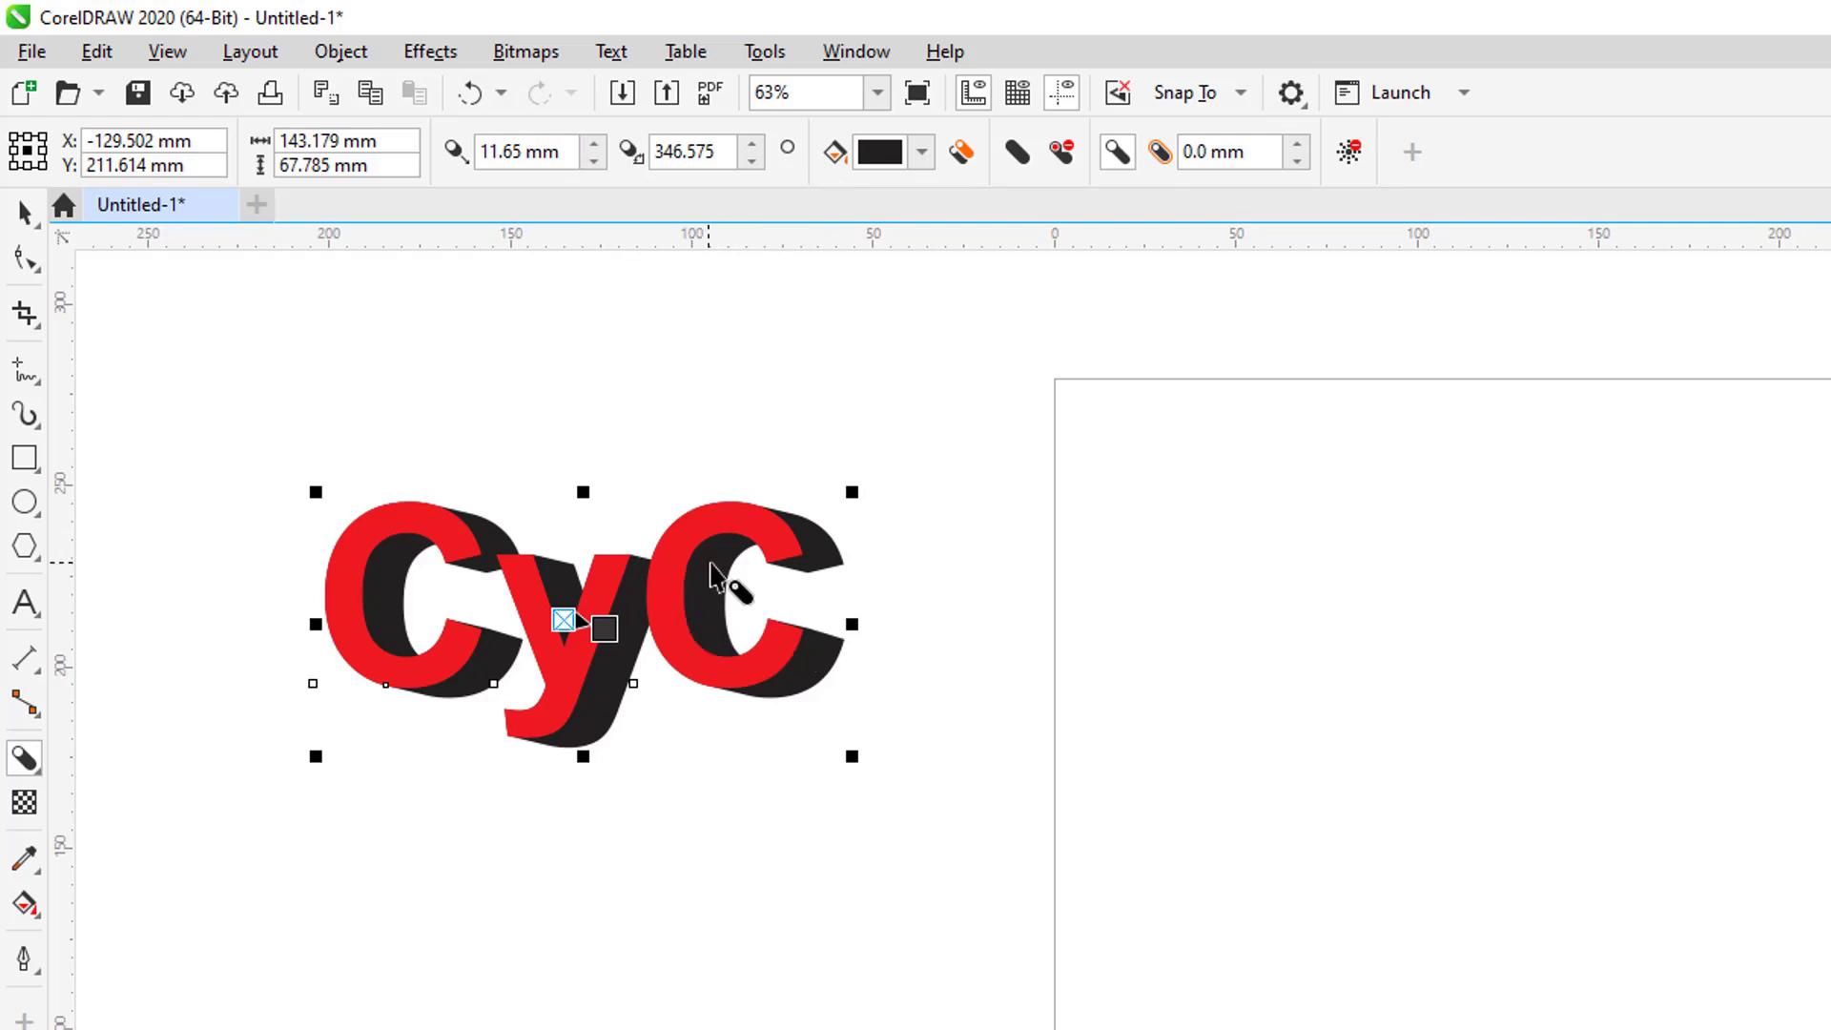
# Set the block shadow depth of the red CyC text to 10 mm.
pyautogui.doubleClick(499, 150)
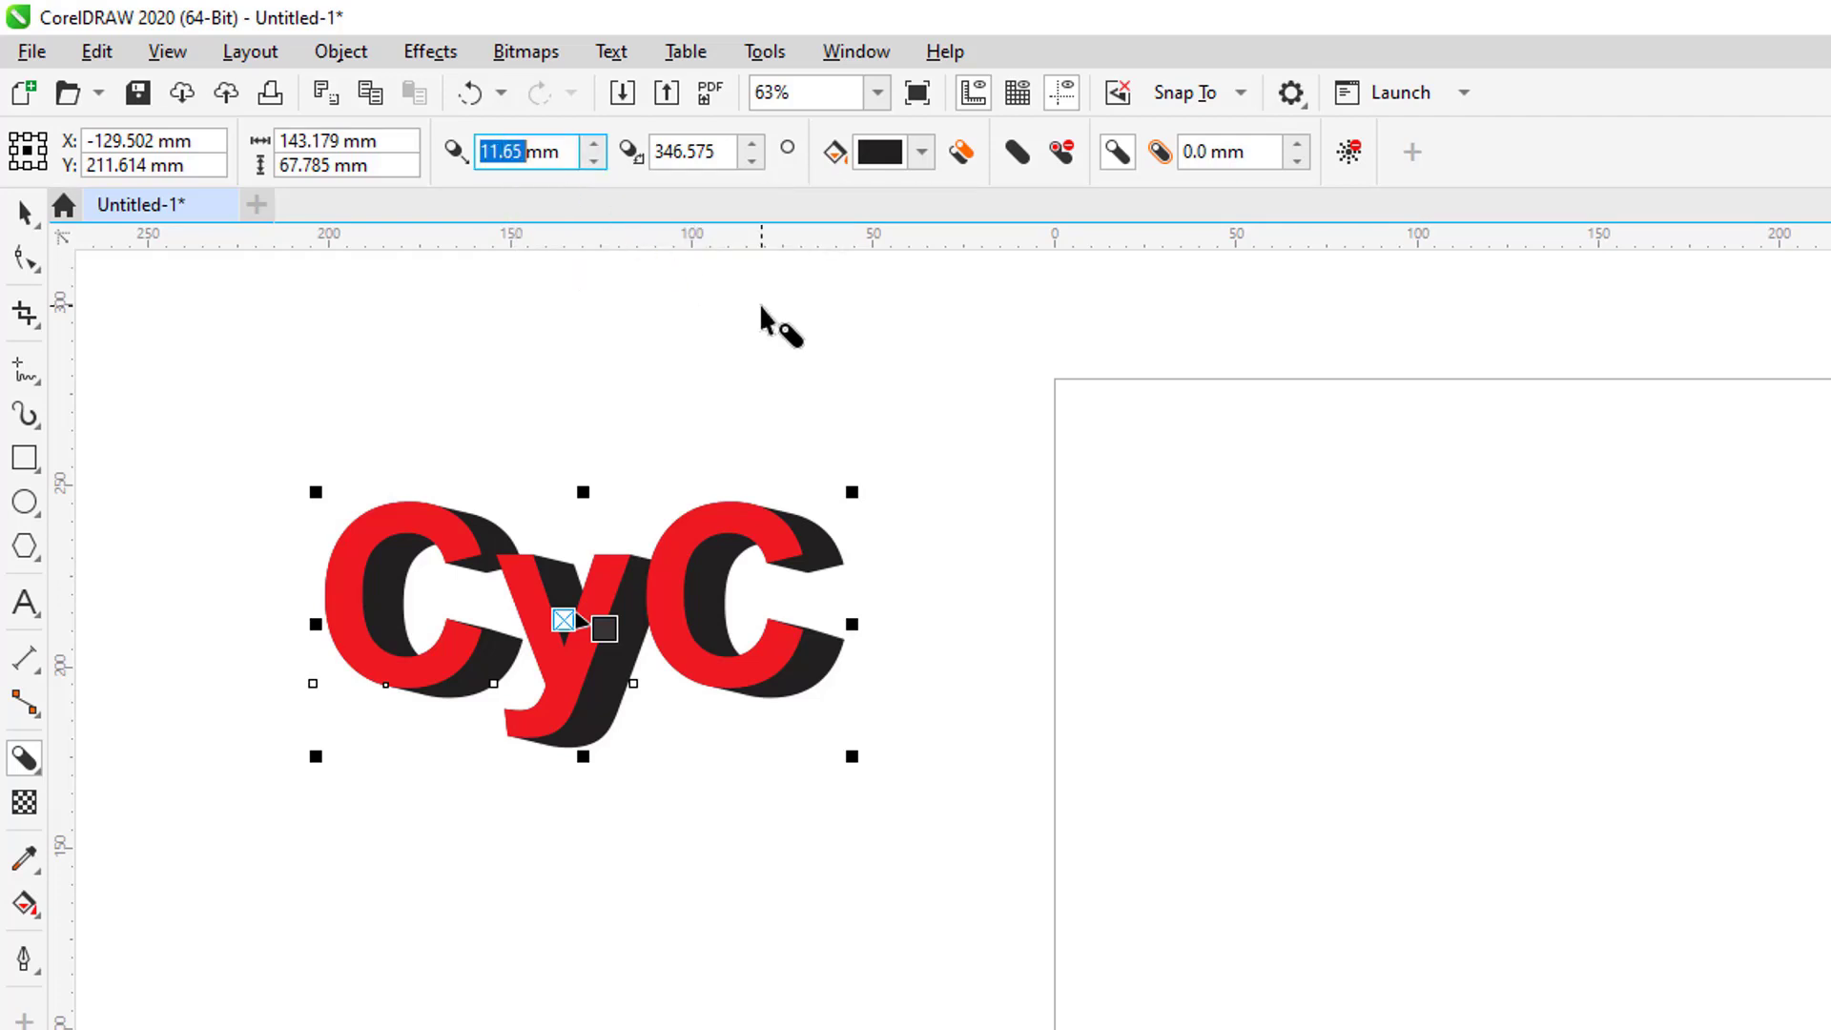
pyautogui.write('10')
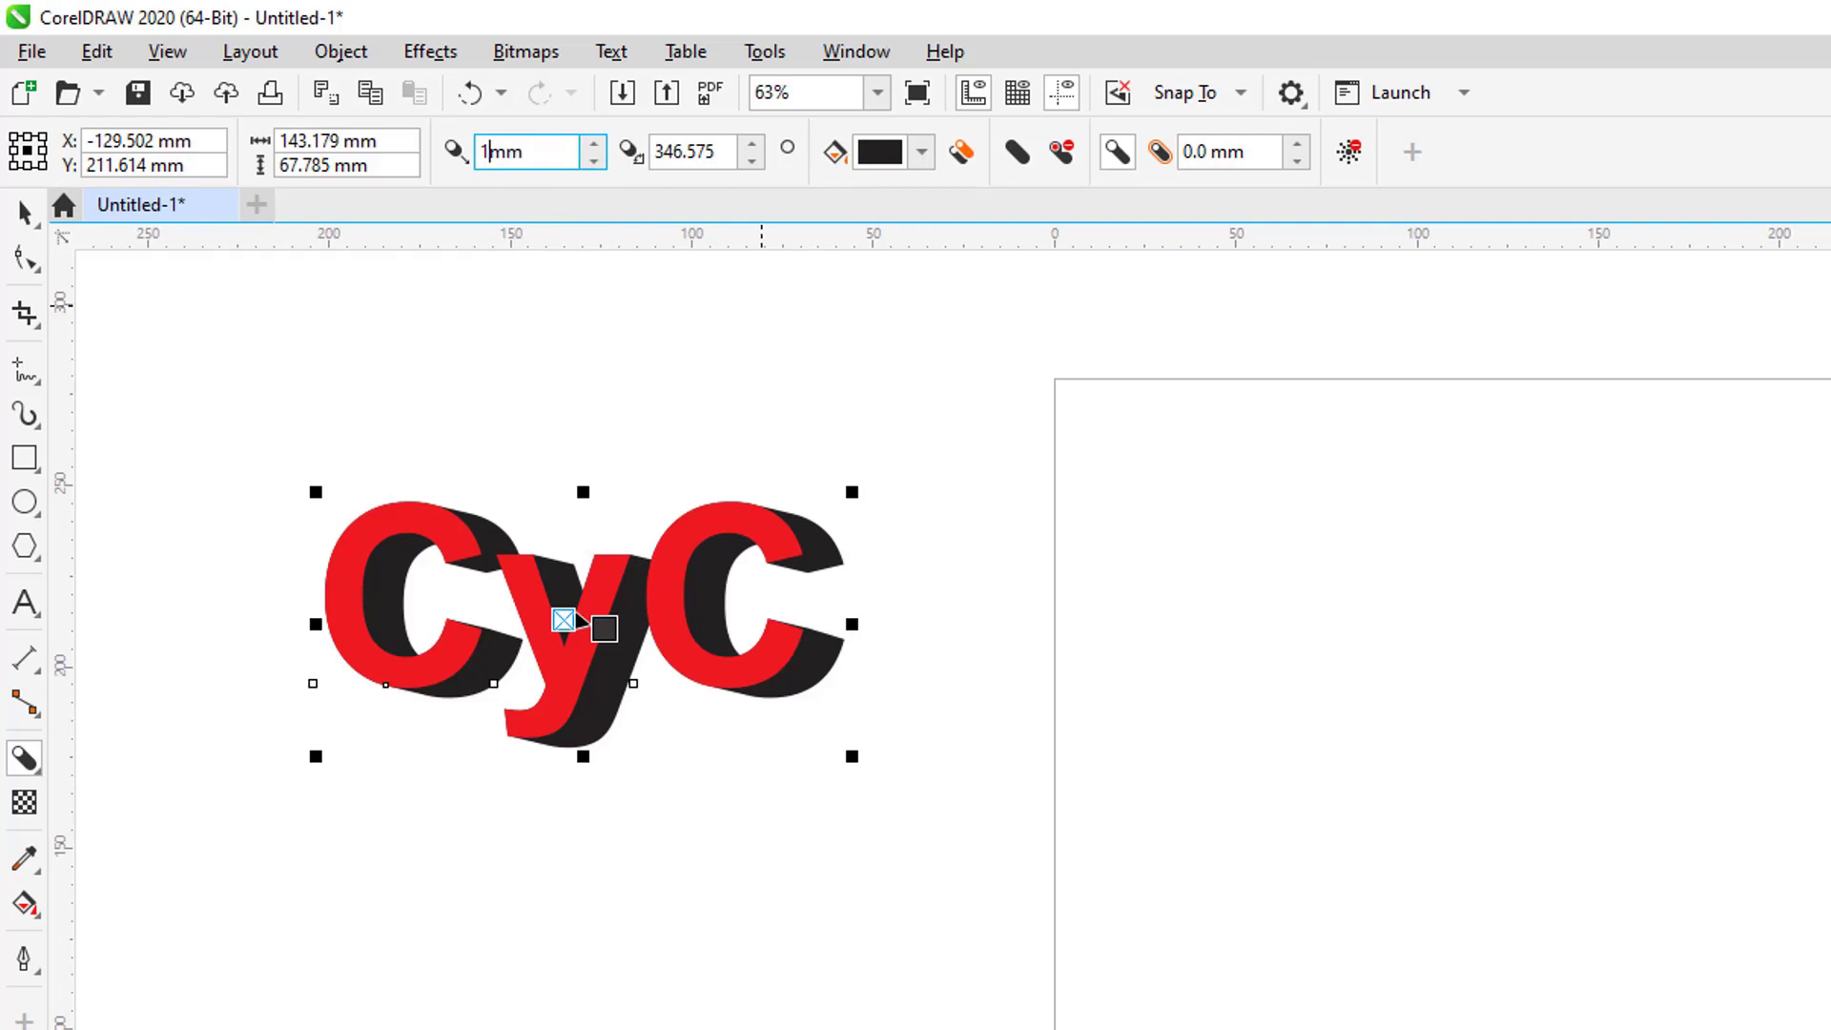
pyautogui.press('Return')
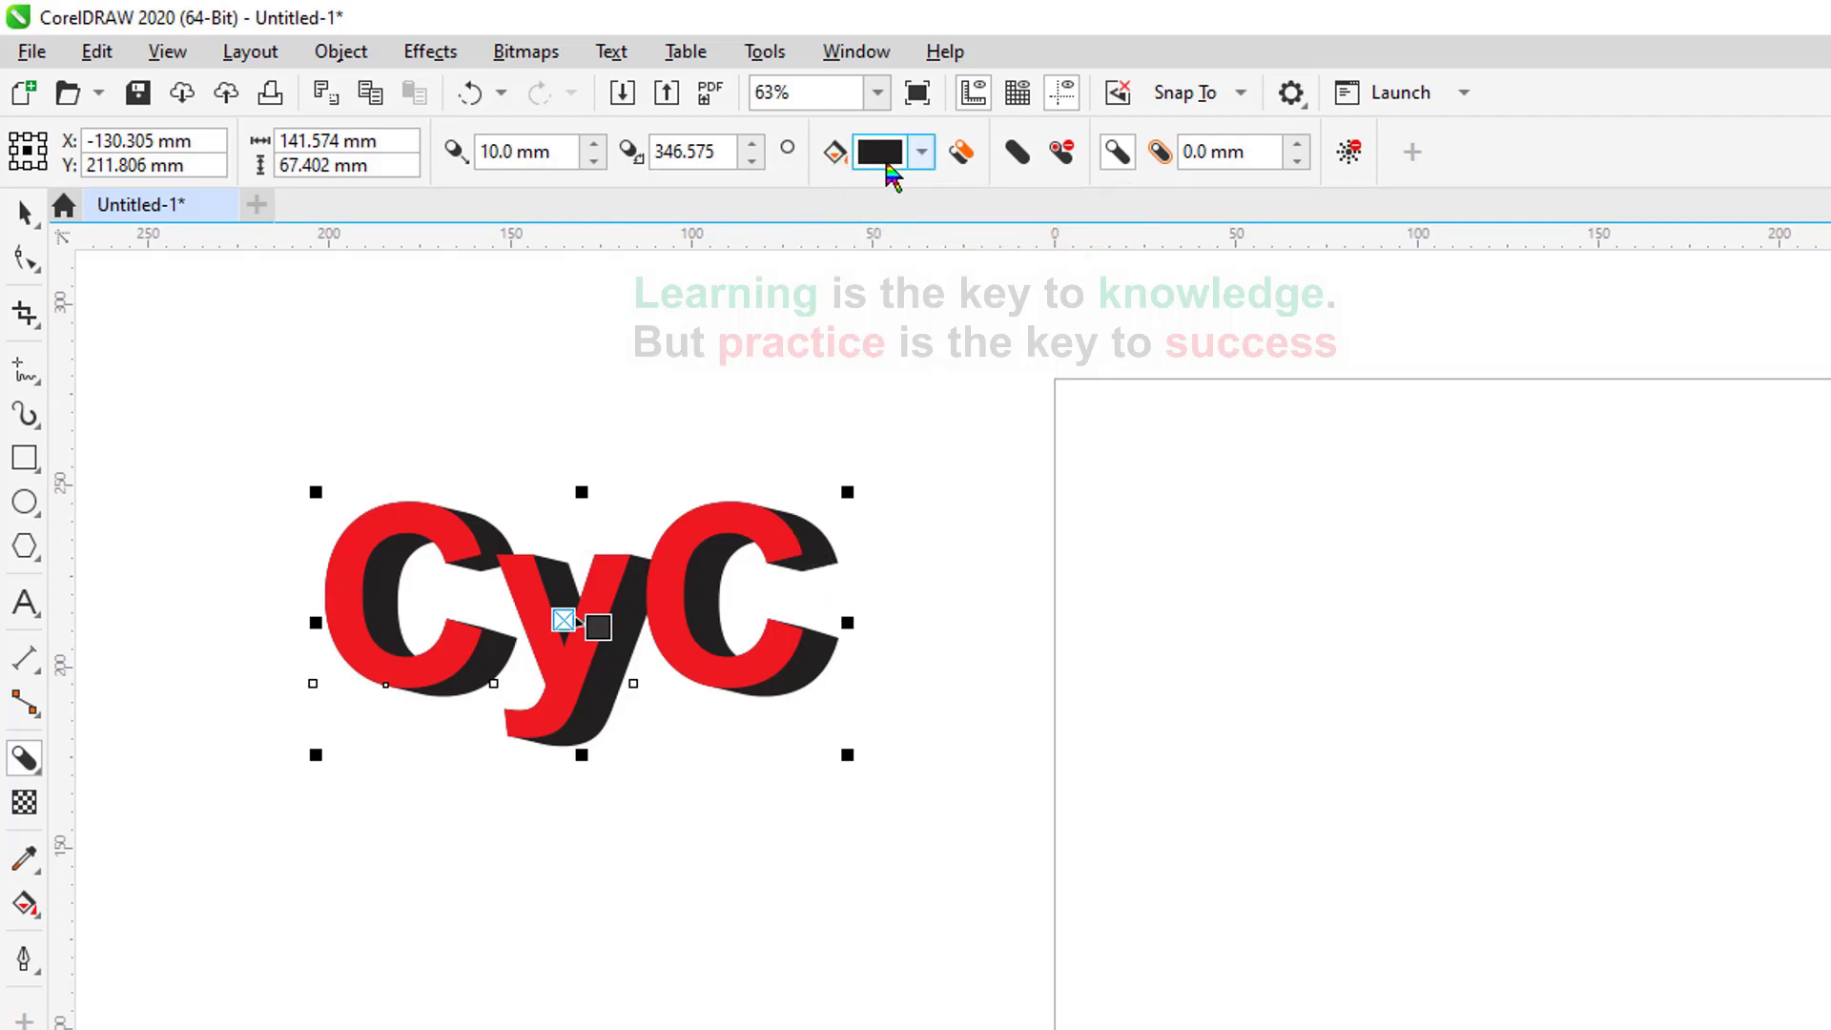
# Change the block shadow color to the black swatch of the CMYK Palette.
pyautogui.click(918, 156)
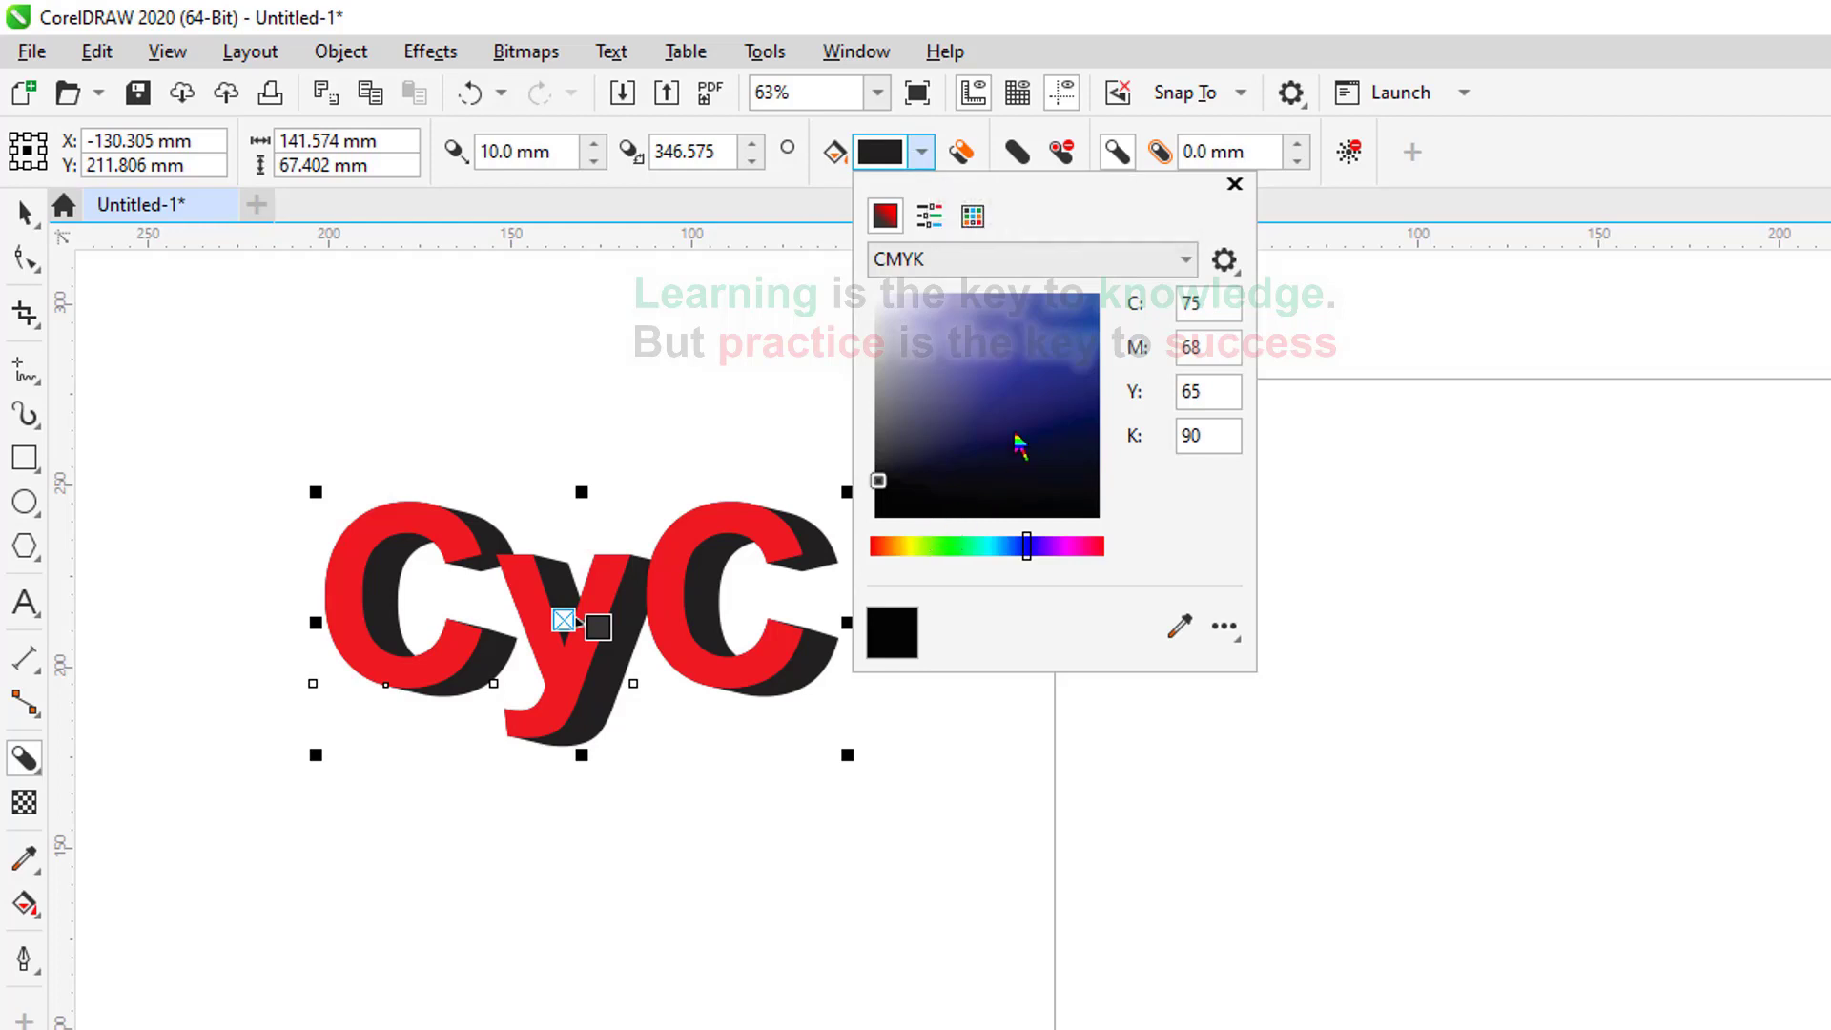
pyautogui.click(983, 221)
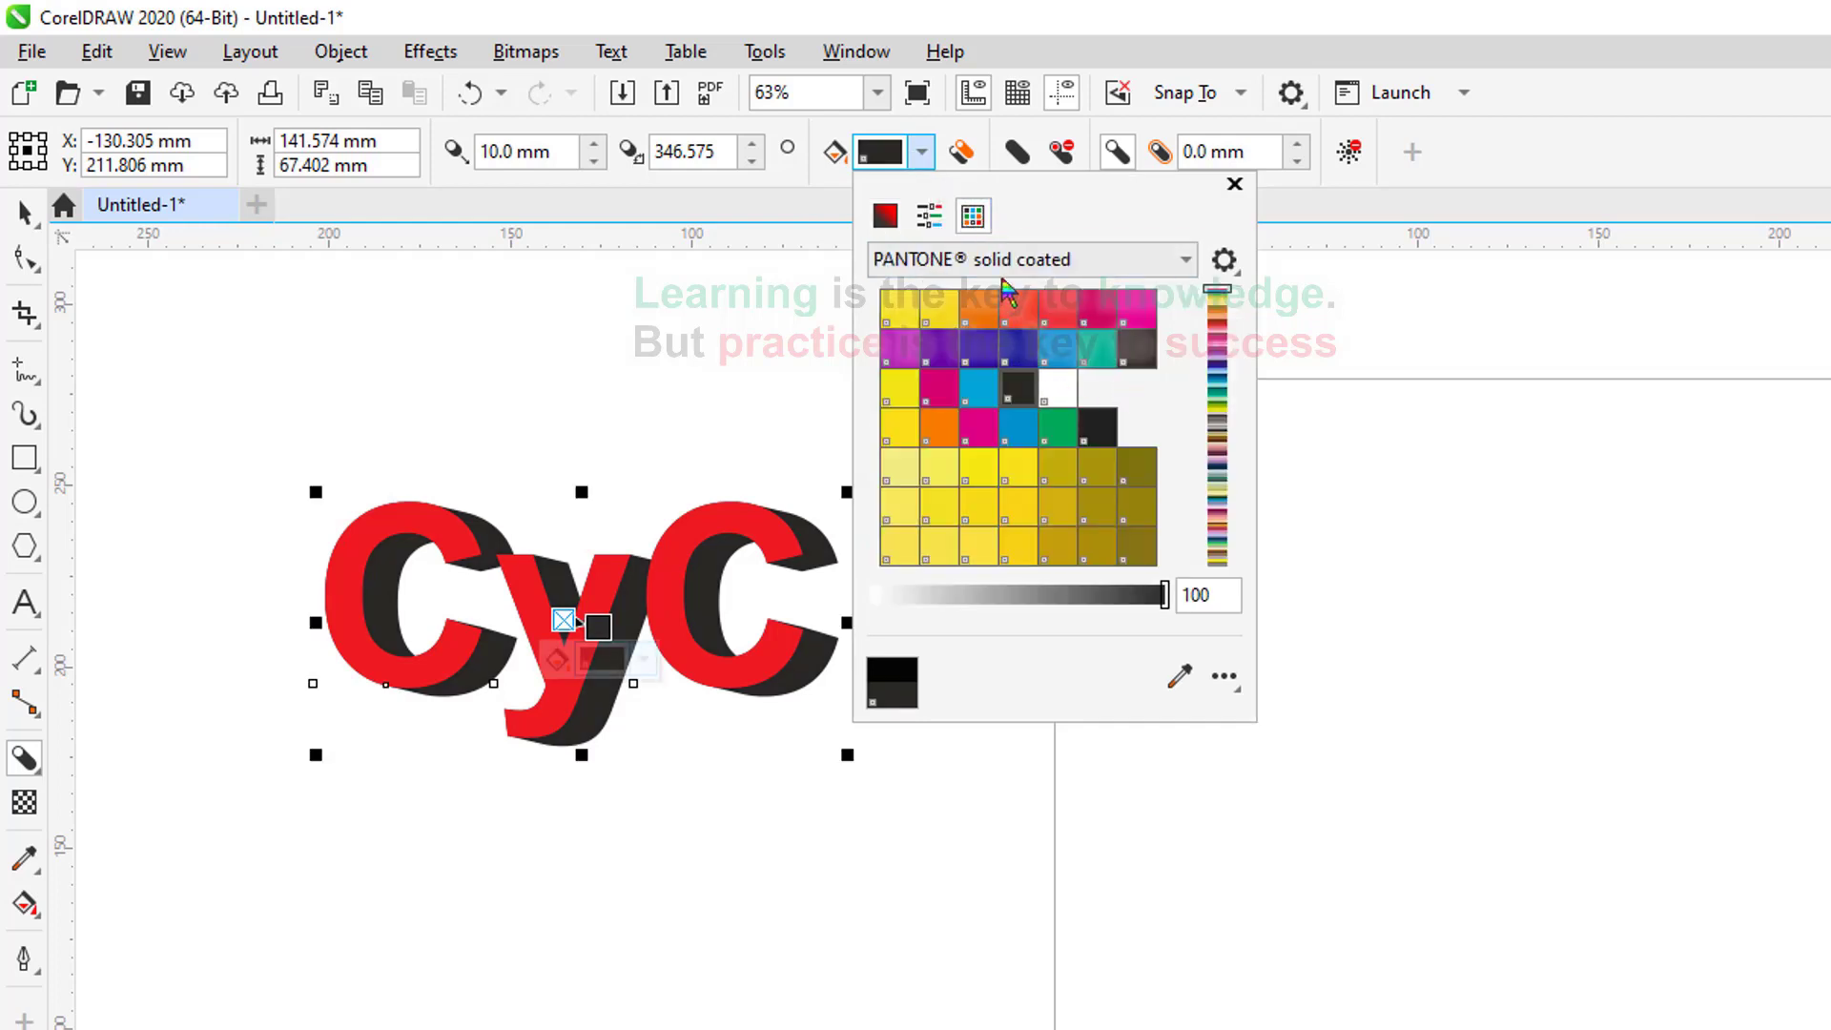
pyautogui.click(1186, 263)
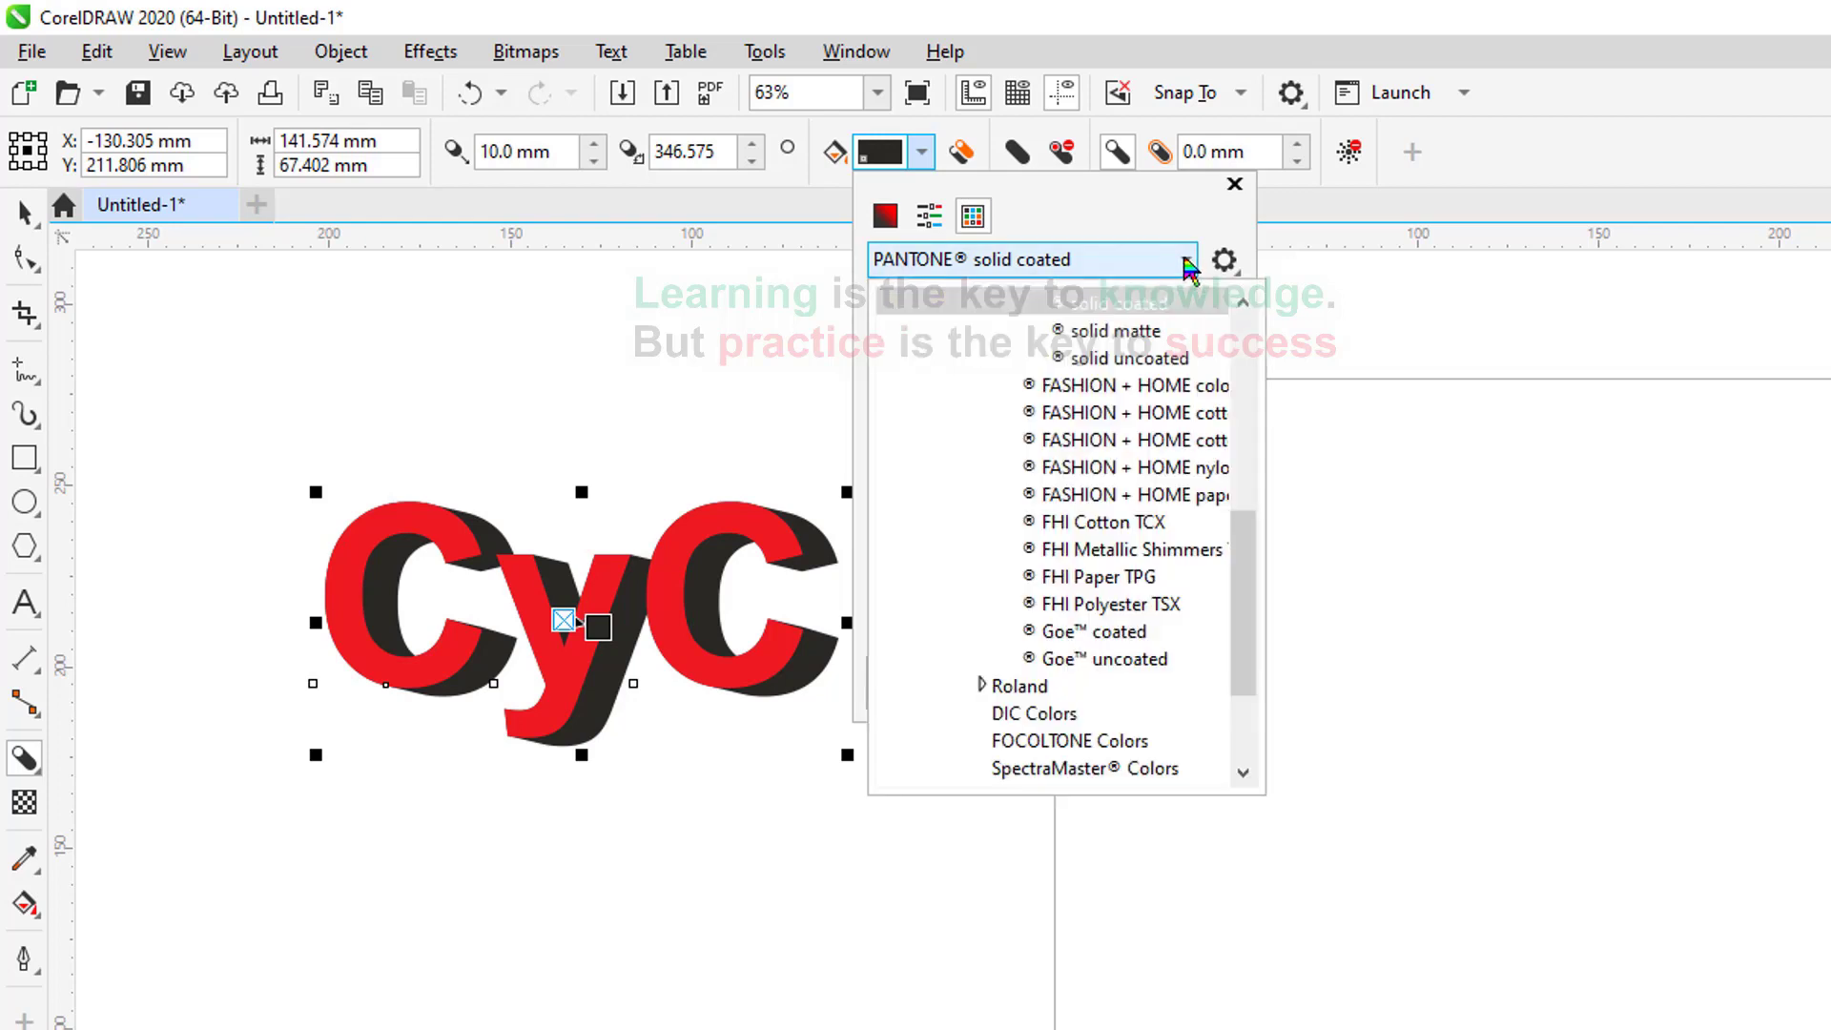
pyautogui.scroll(-2, 1141, 706)
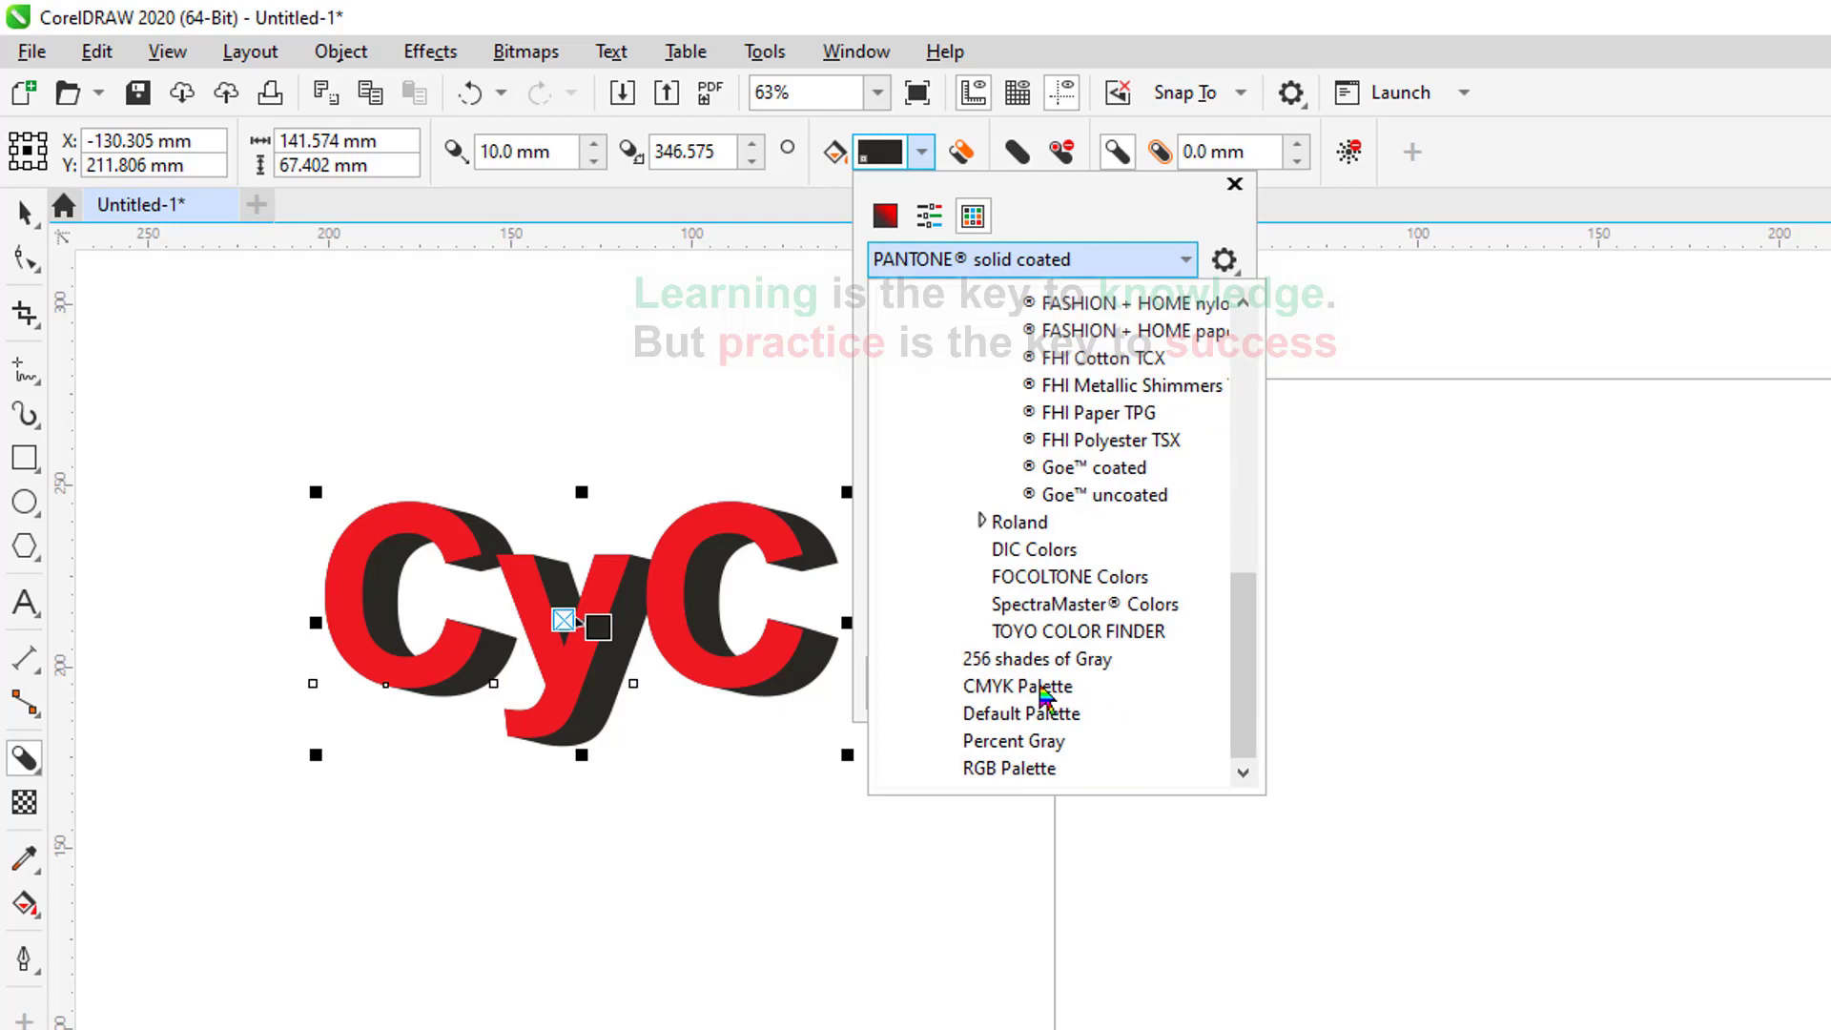
pyautogui.click(1039, 687)
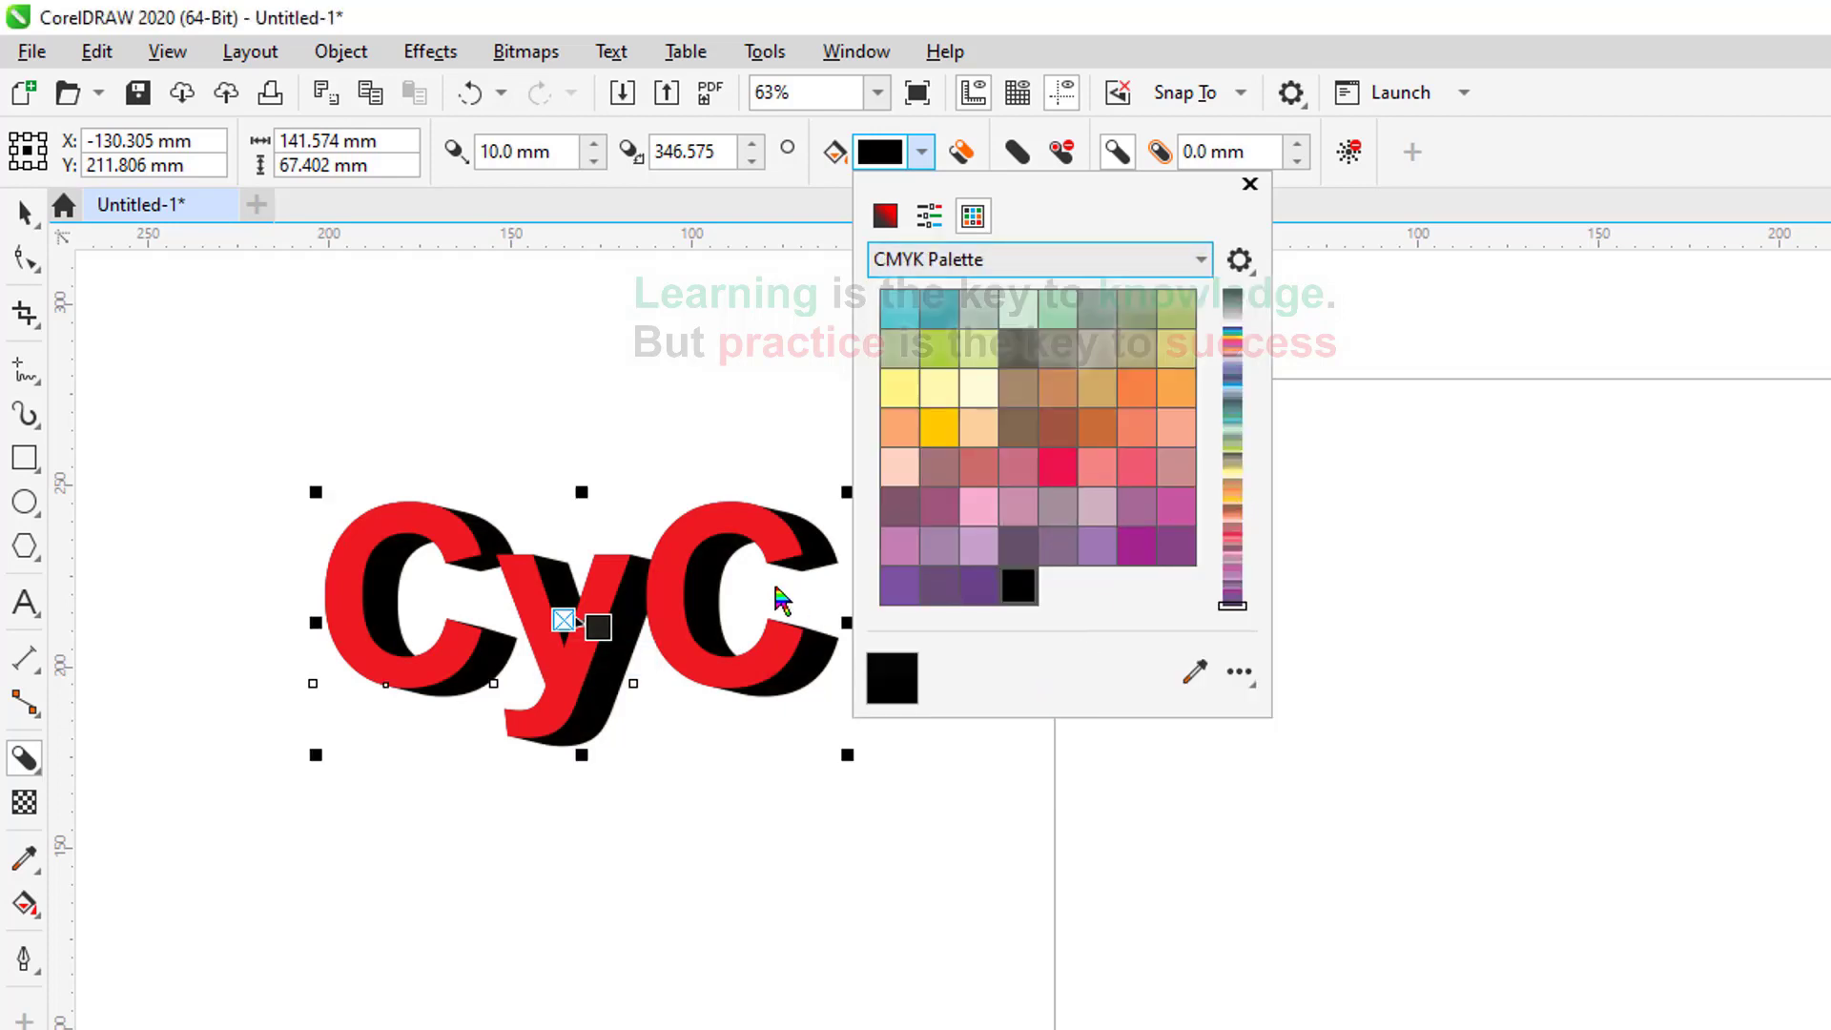
pyautogui.click(983, 469)
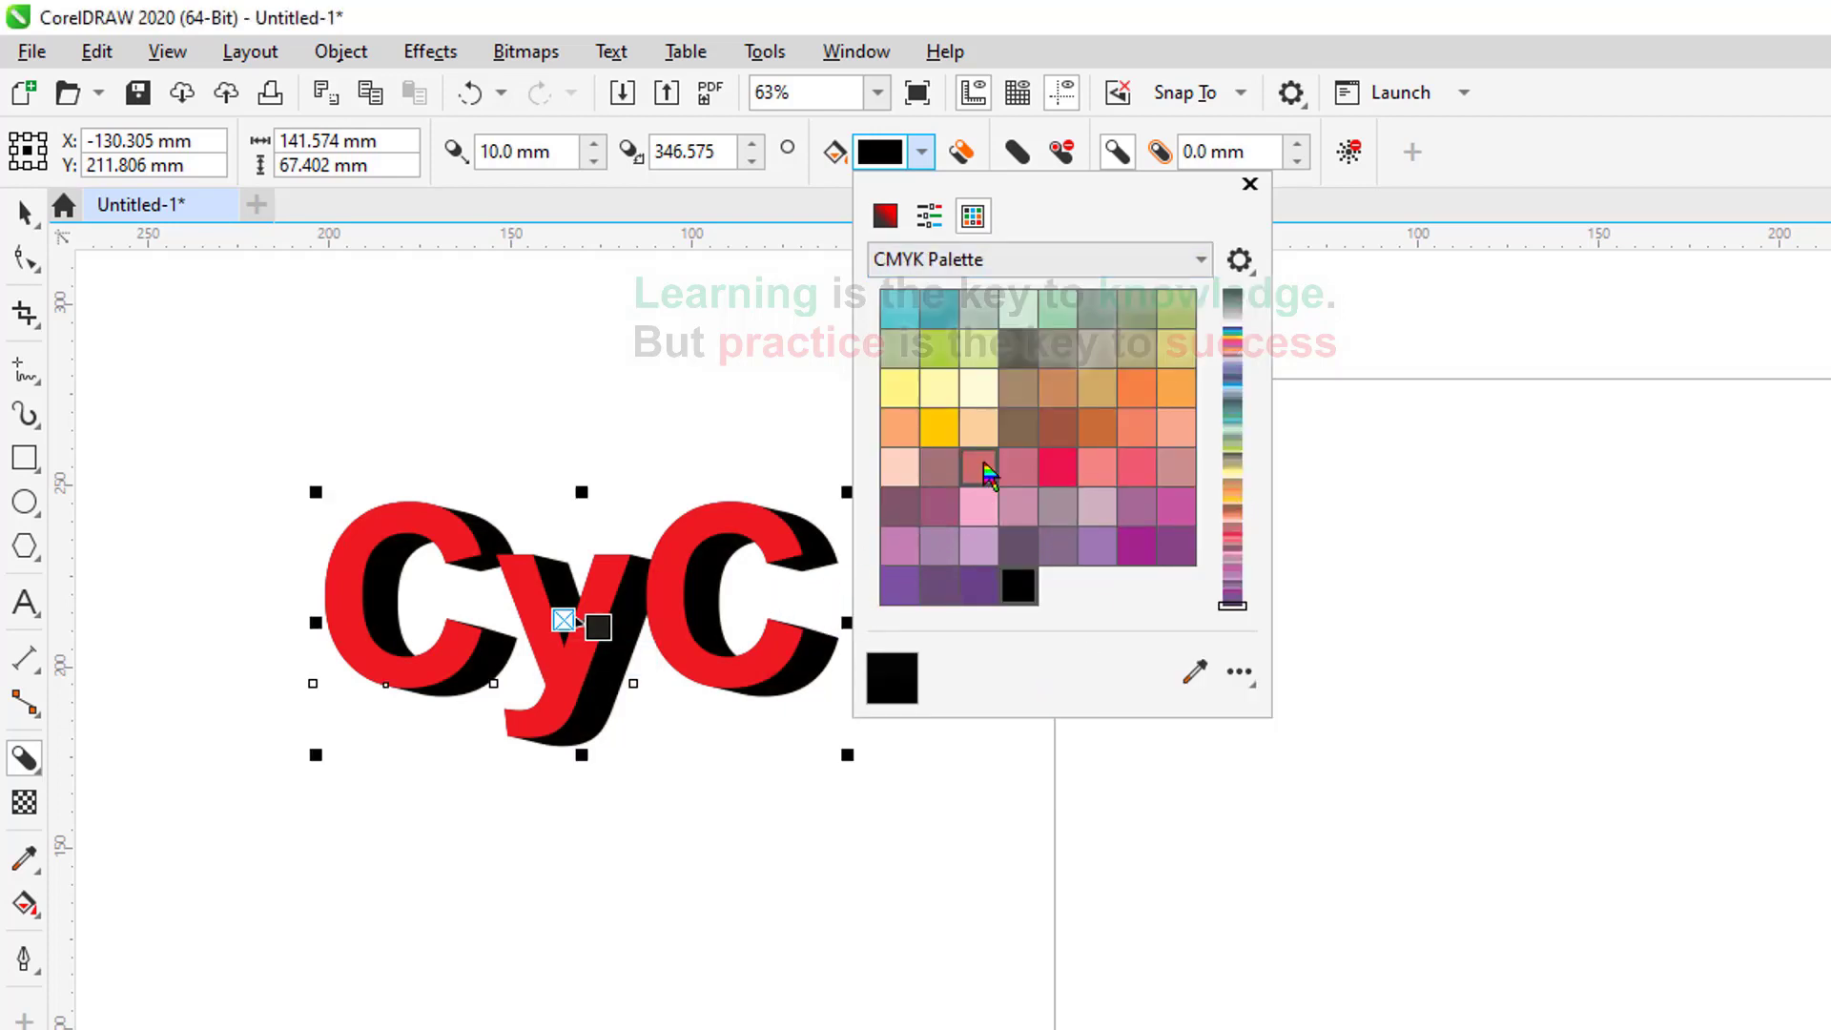
pyautogui.click(1019, 585)
pyautogui.click(770, 459)
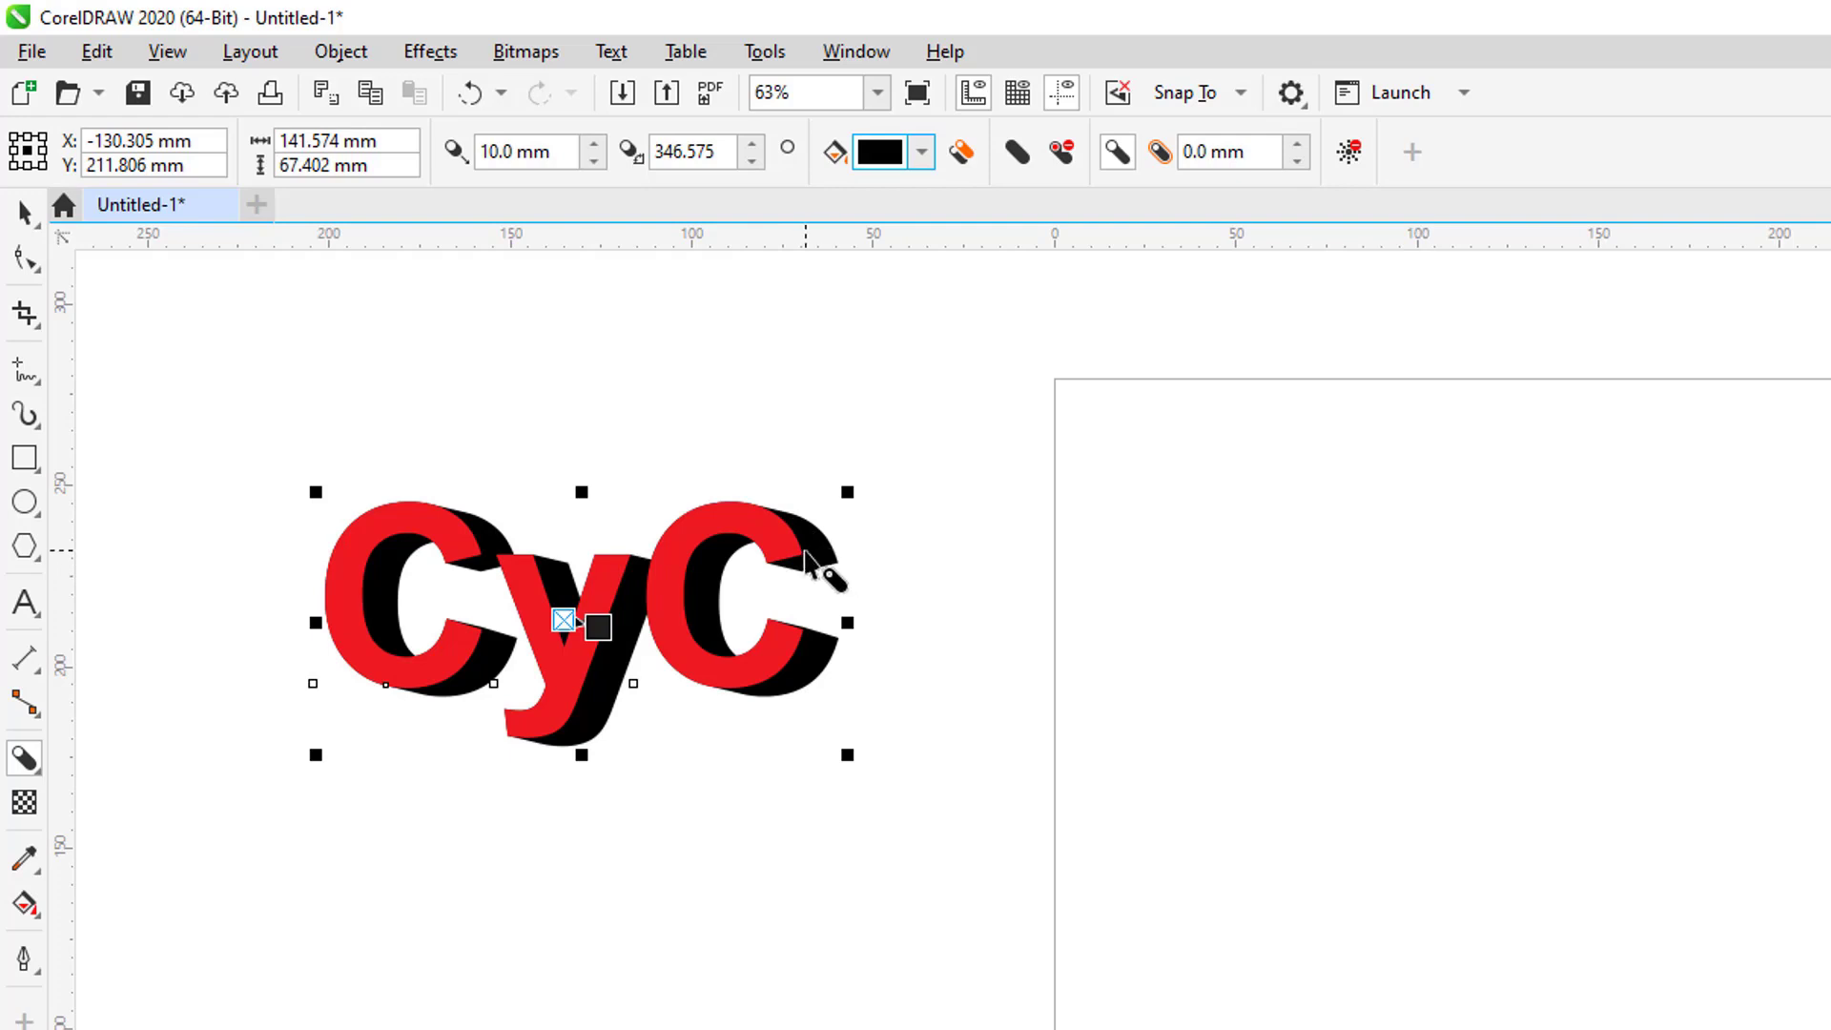
# Copy the shadowed CyC text about 76 mm below the original, and move both texts up about 46 mm.
pyautogui.click(33, 216)
pyautogui.click(485, 409)
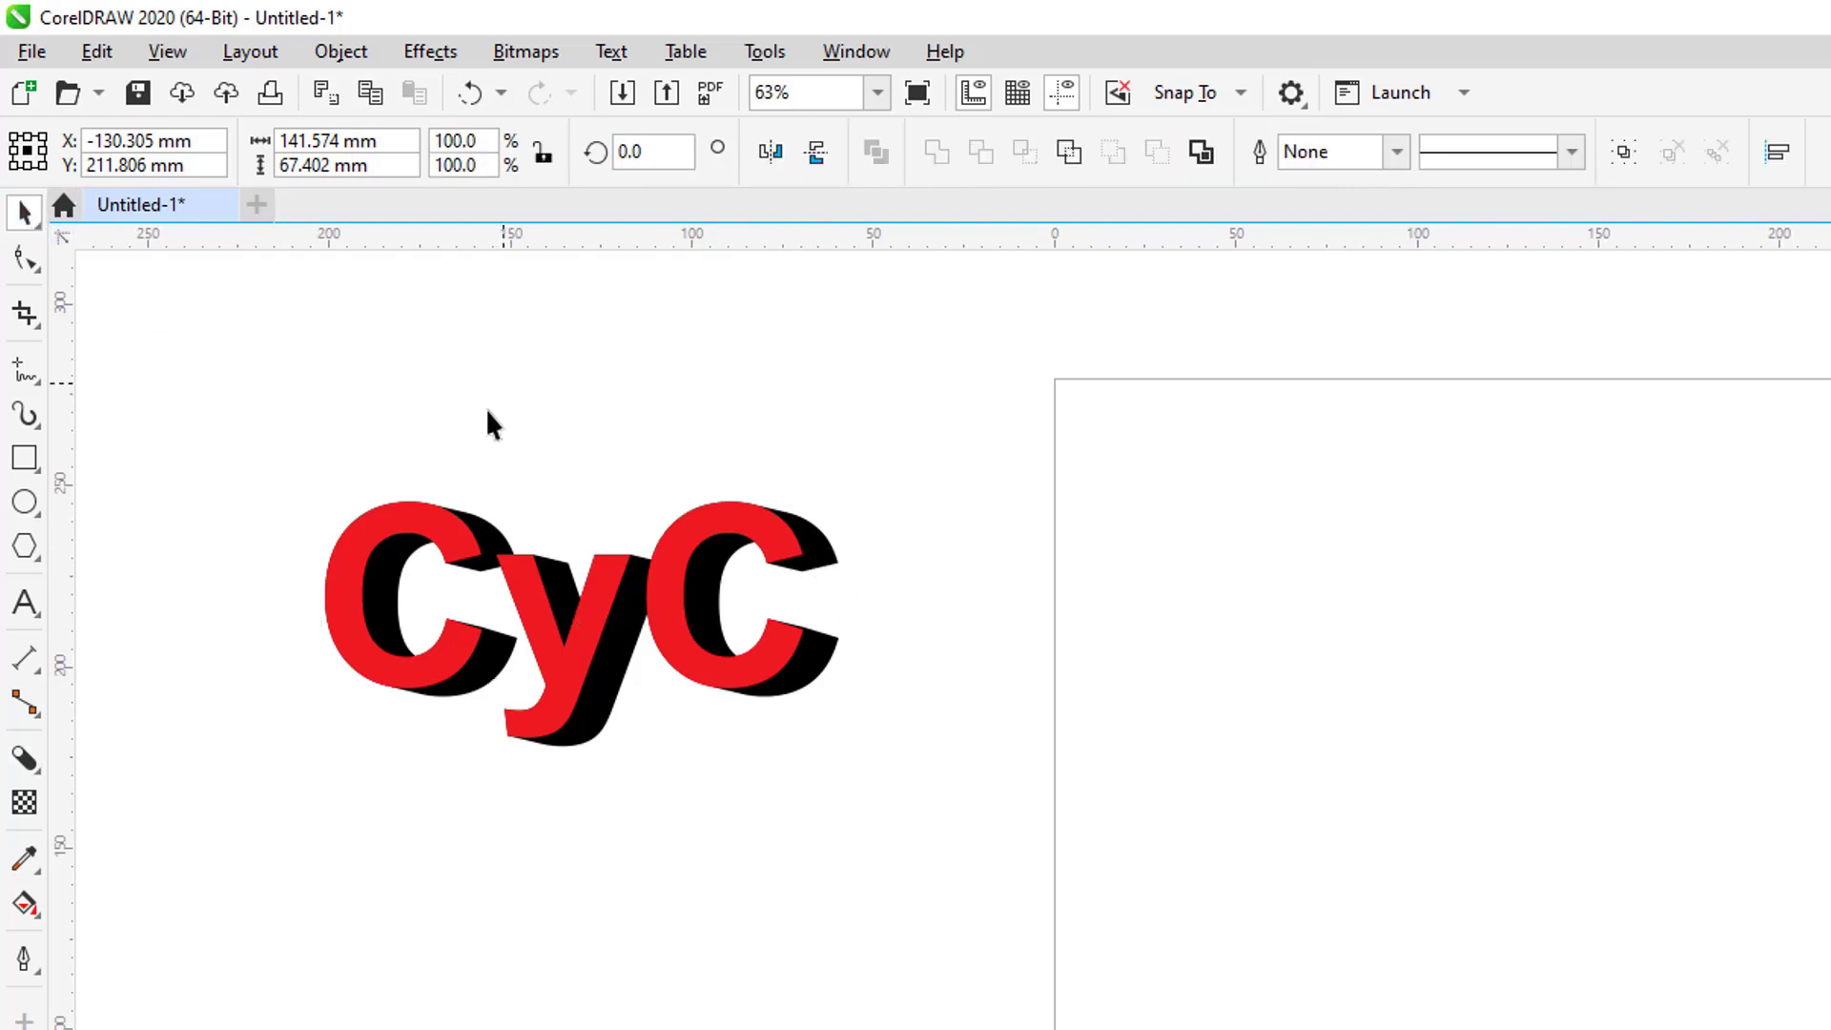
pyautogui.moveTo(266, 357); pyautogui.dragTo(1027, 916)
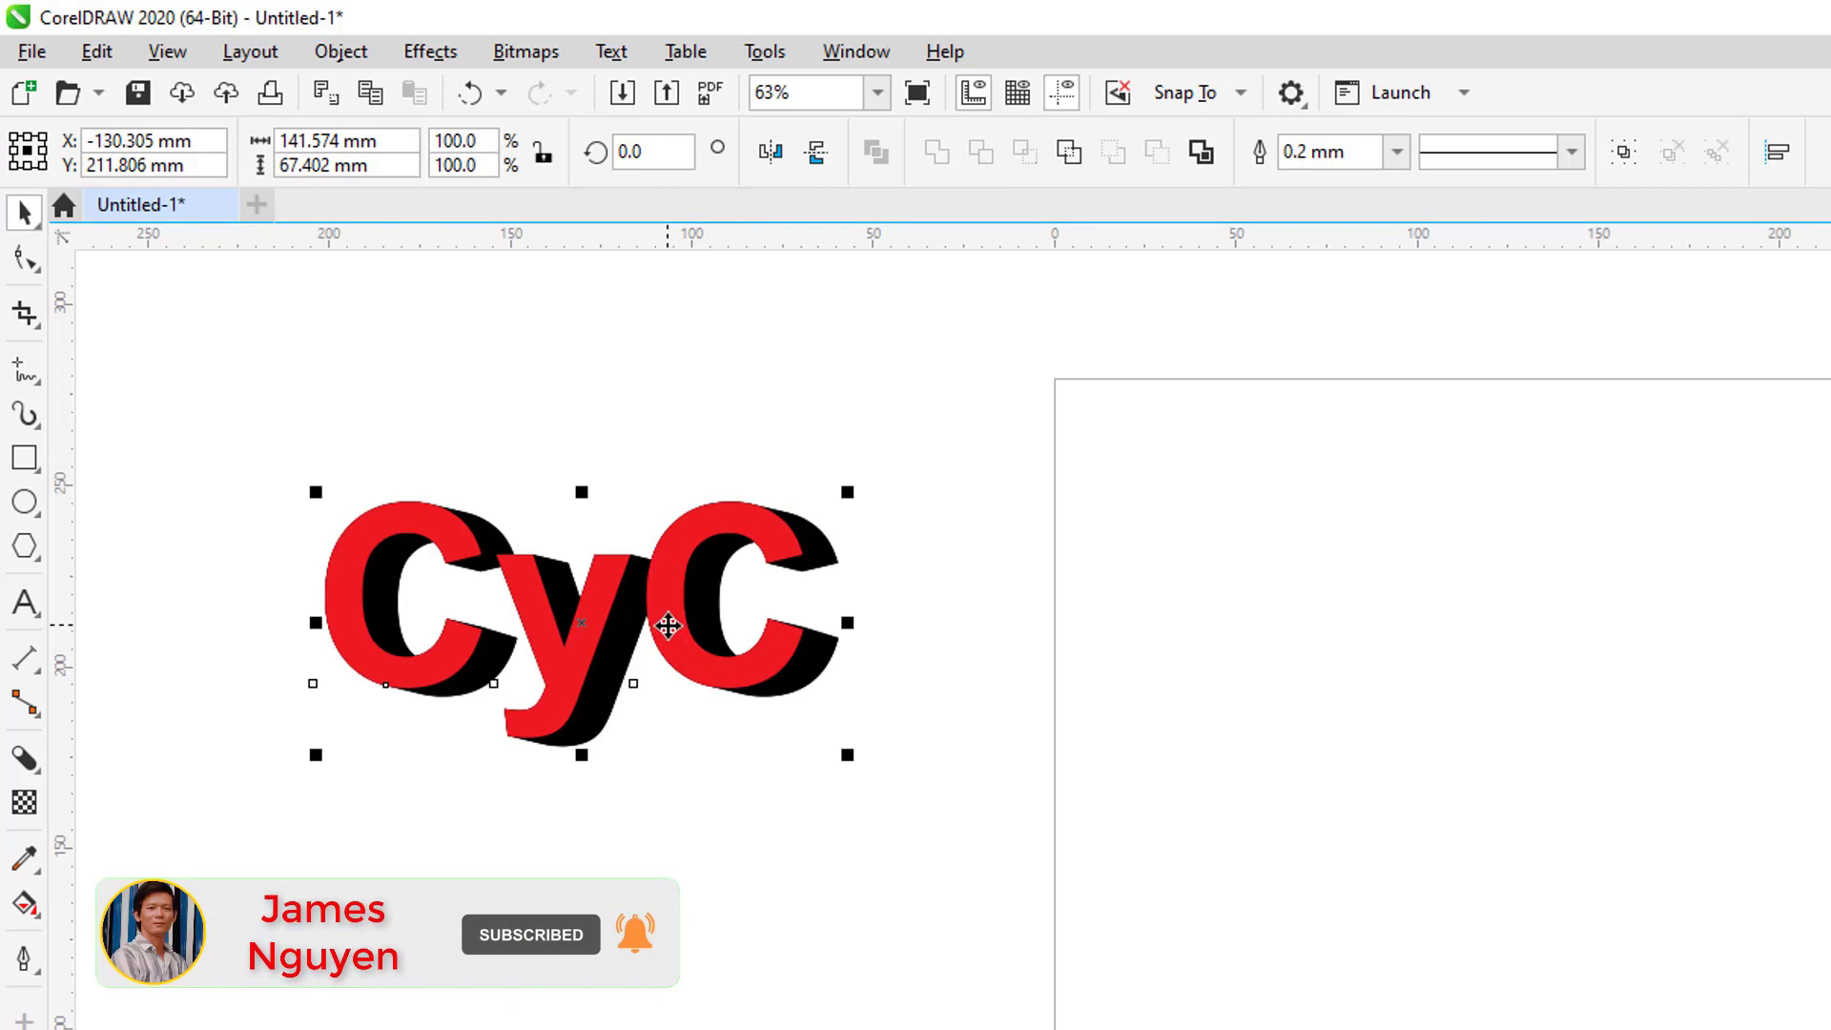
pyautogui.moveTo(670, 625); pyautogui.dragTo(666, 900)
pyautogui.moveTo(229, 388)
pyautogui.mouseDown()
pyautogui.moveTo(249, 554)
pyautogui.moveTo(896, 1028)
pyautogui.mouseUp()
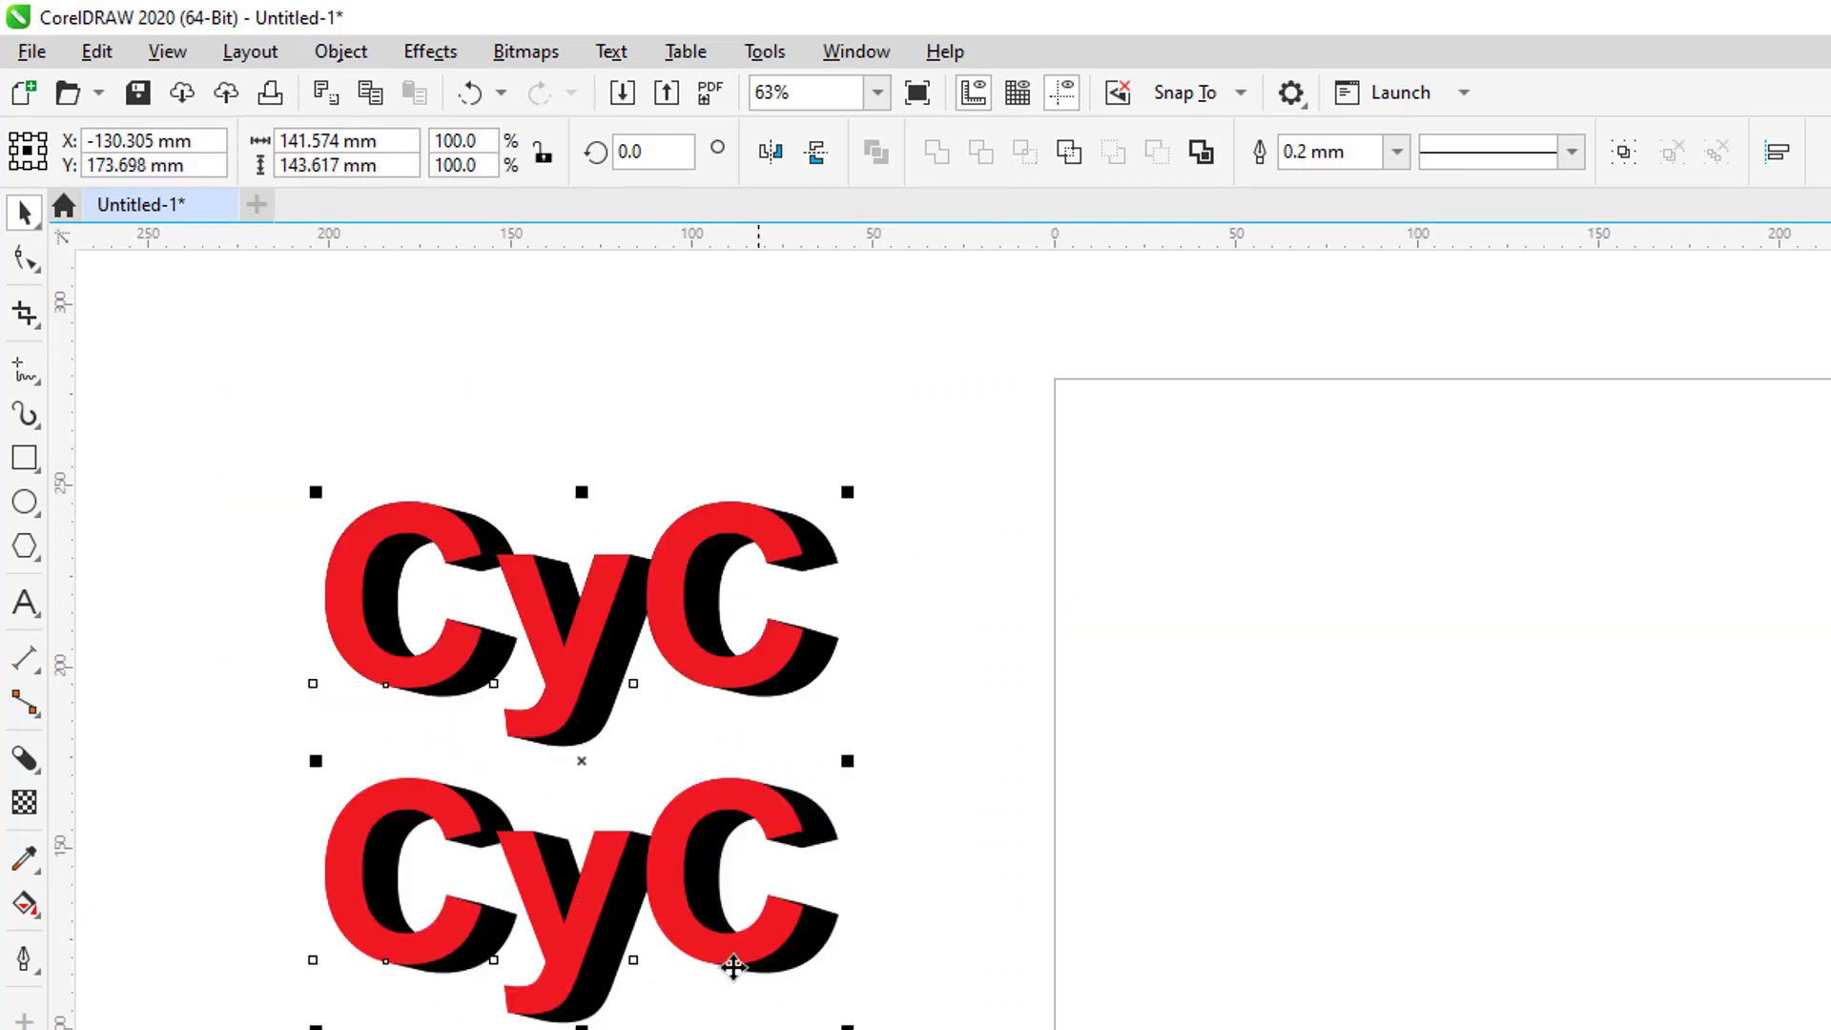
pyautogui.moveTo(701, 919); pyautogui.dragTo(701, 752)
pyautogui.click(818, 793)
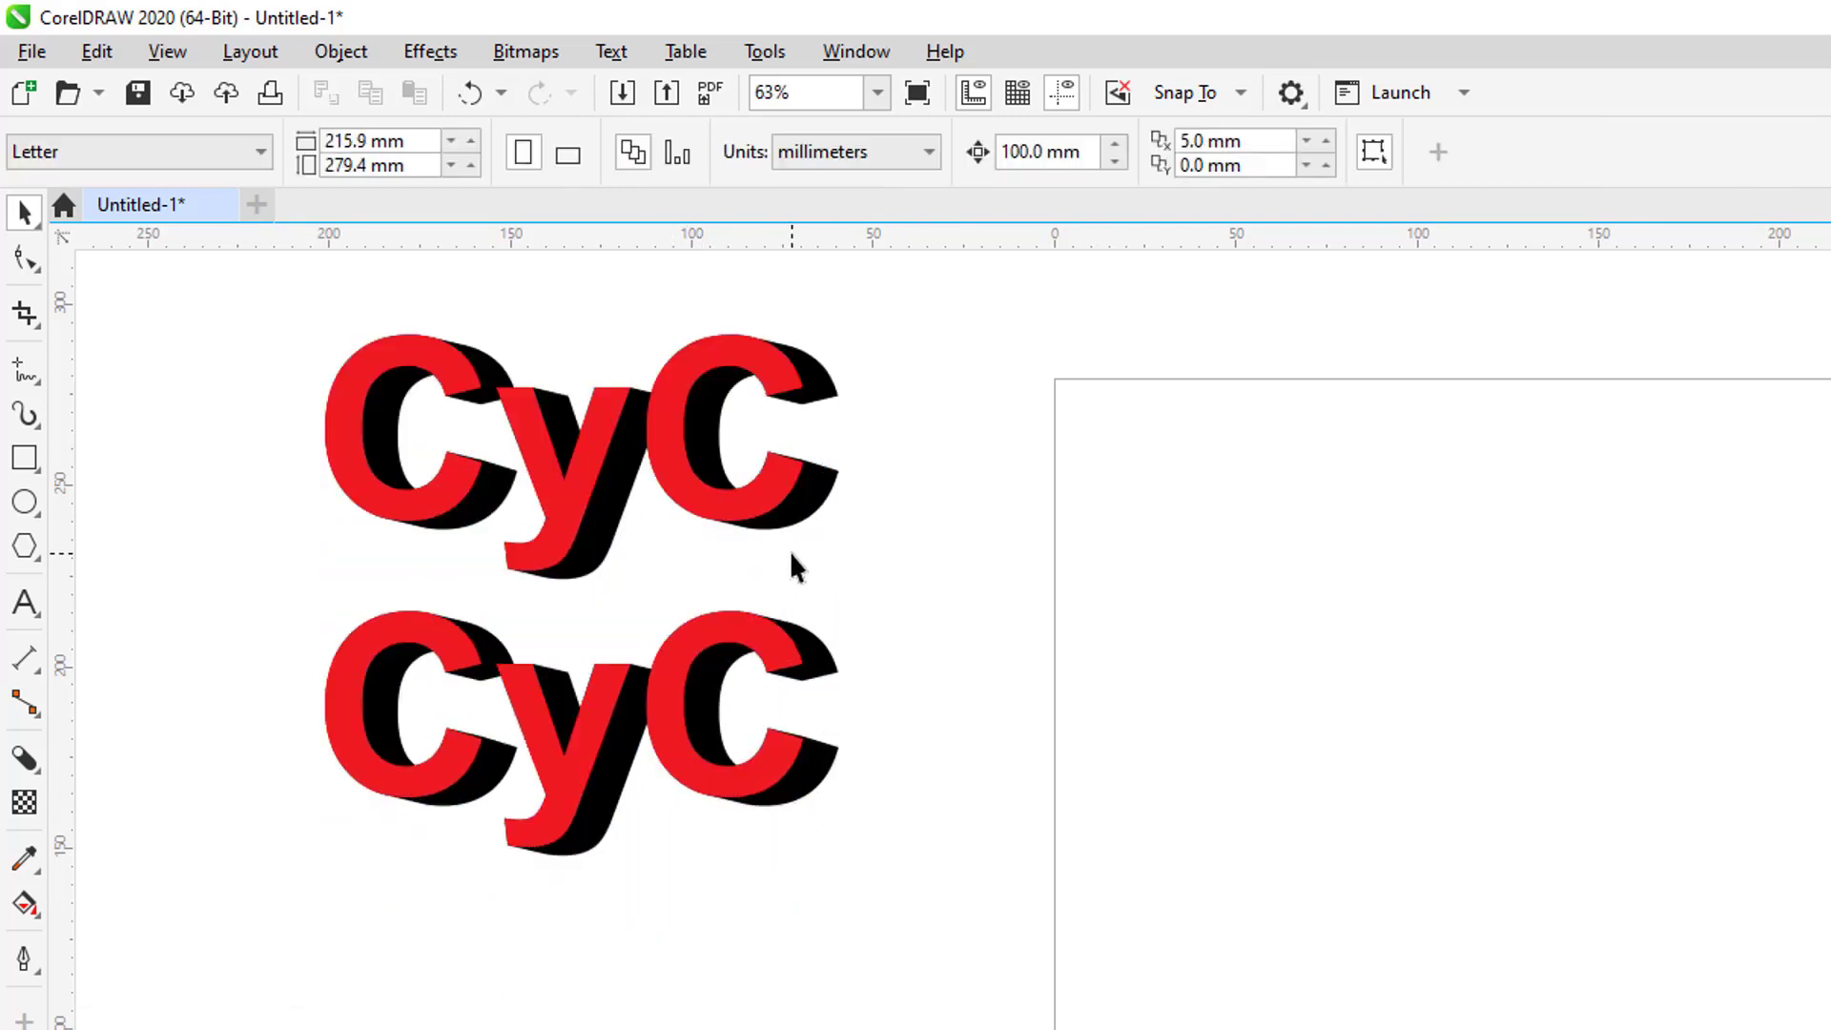
# Turn on Simplify for the block shadow of the lower CyC text.
pyautogui.click(811, 515)
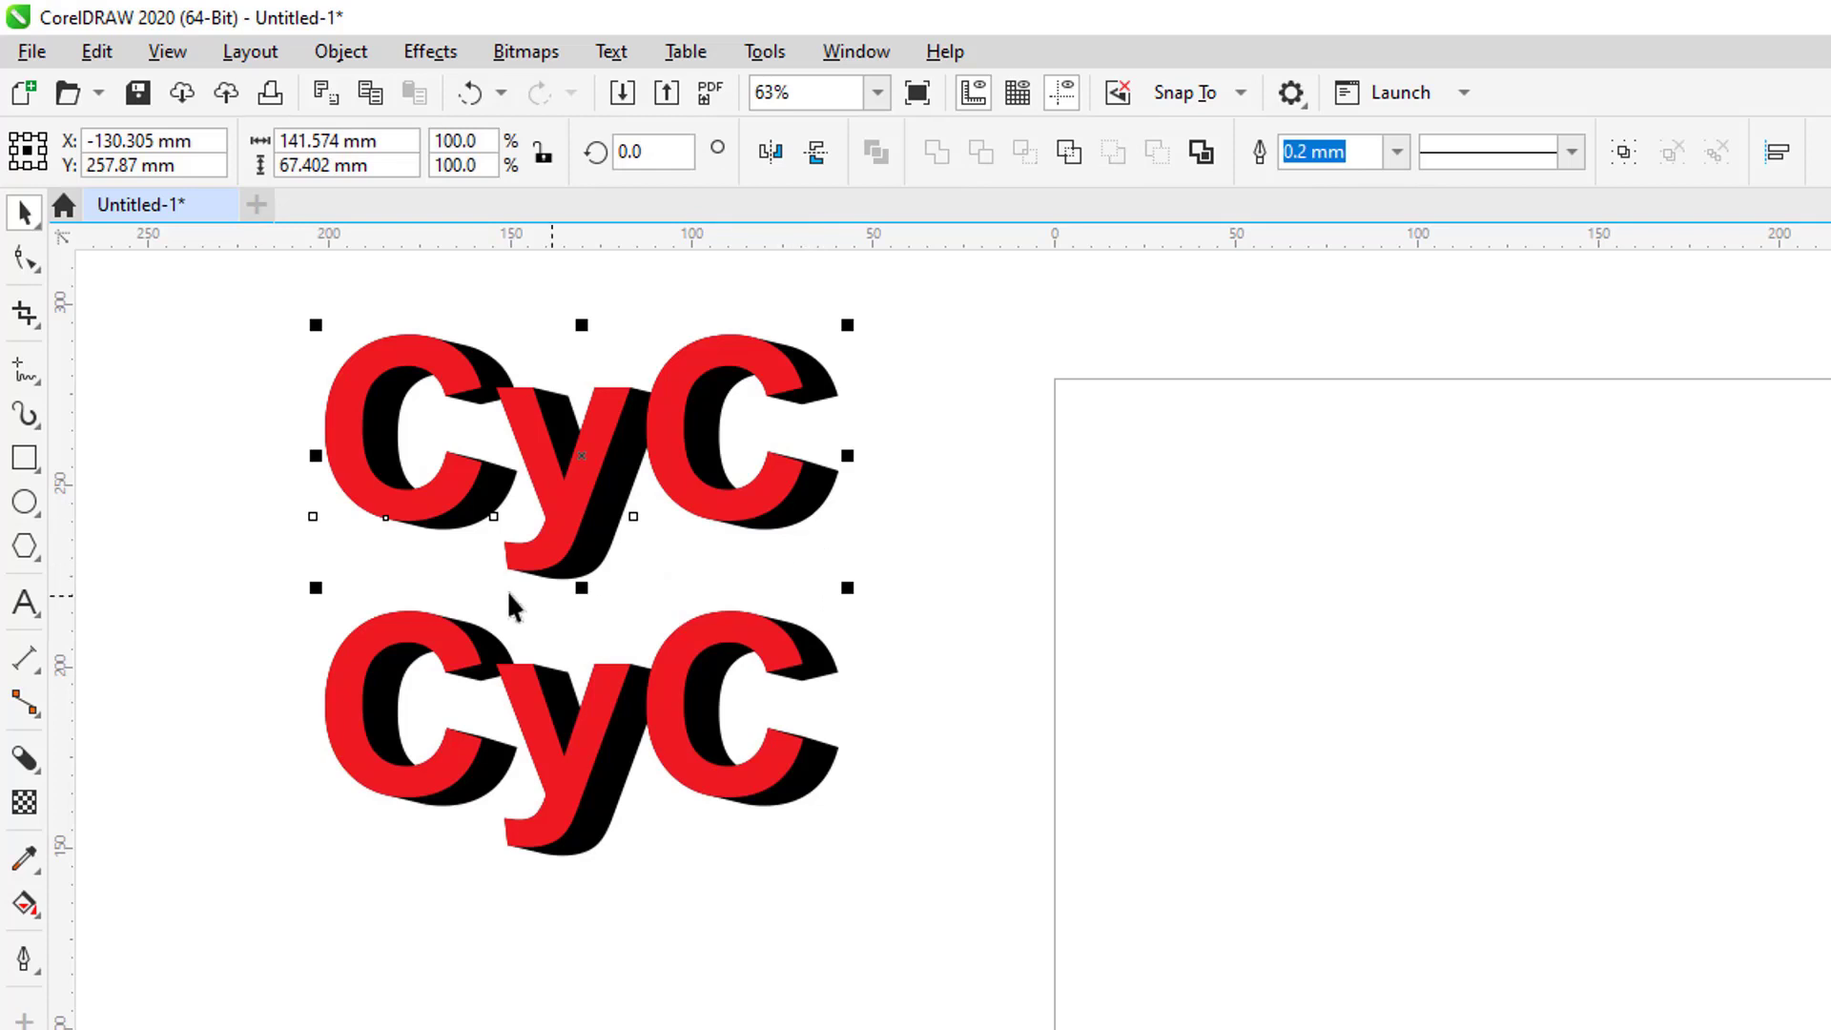
pyautogui.click(25, 758)
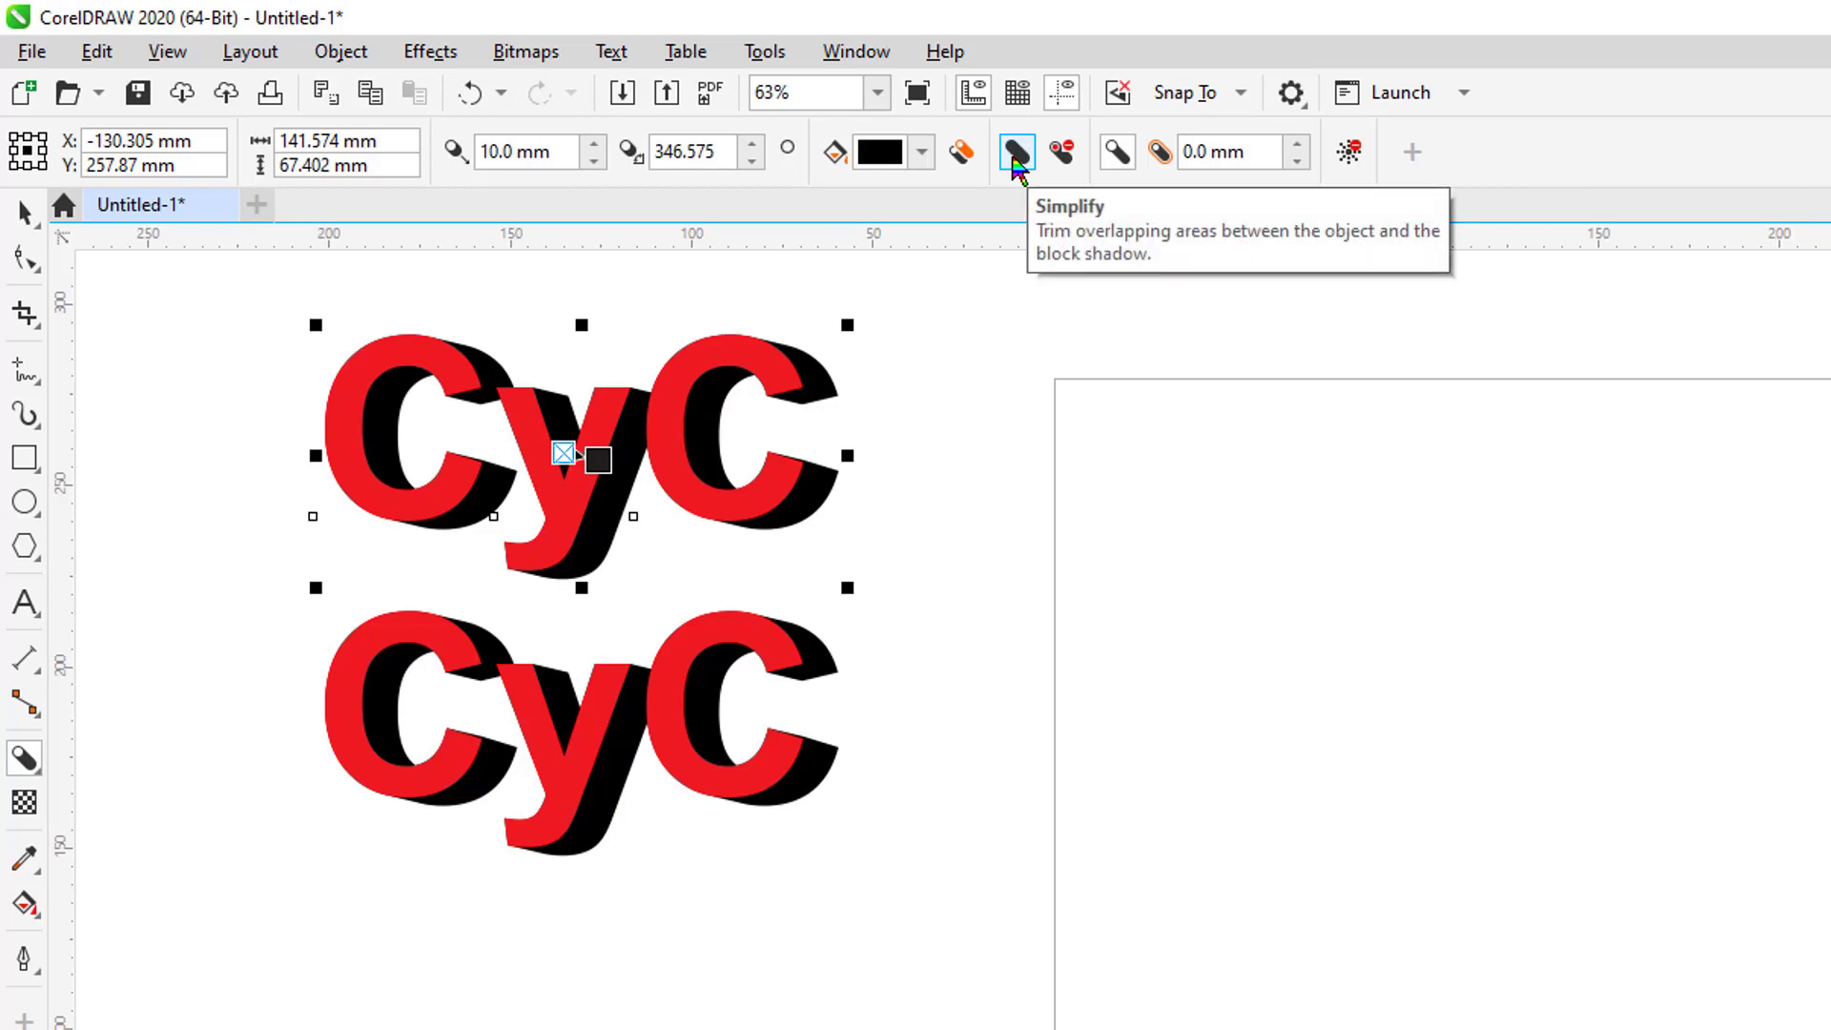
pyautogui.click(815, 658)
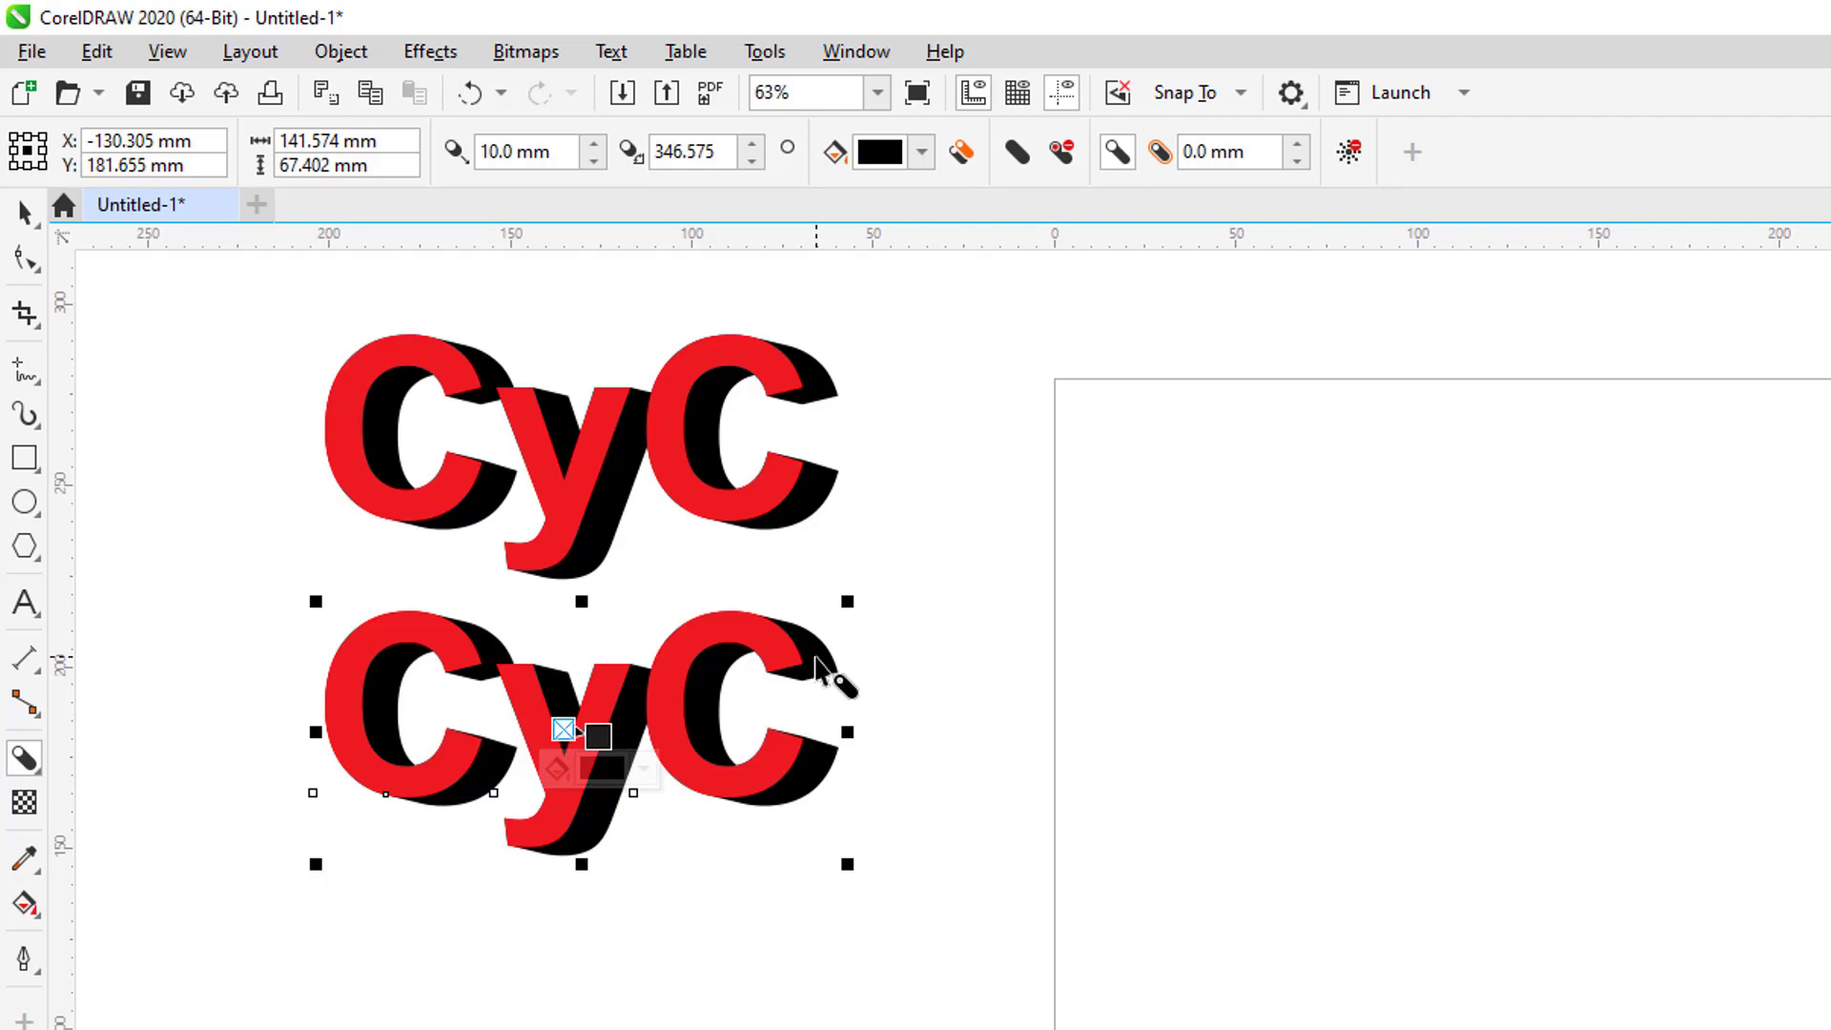
pyautogui.click(1019, 164)
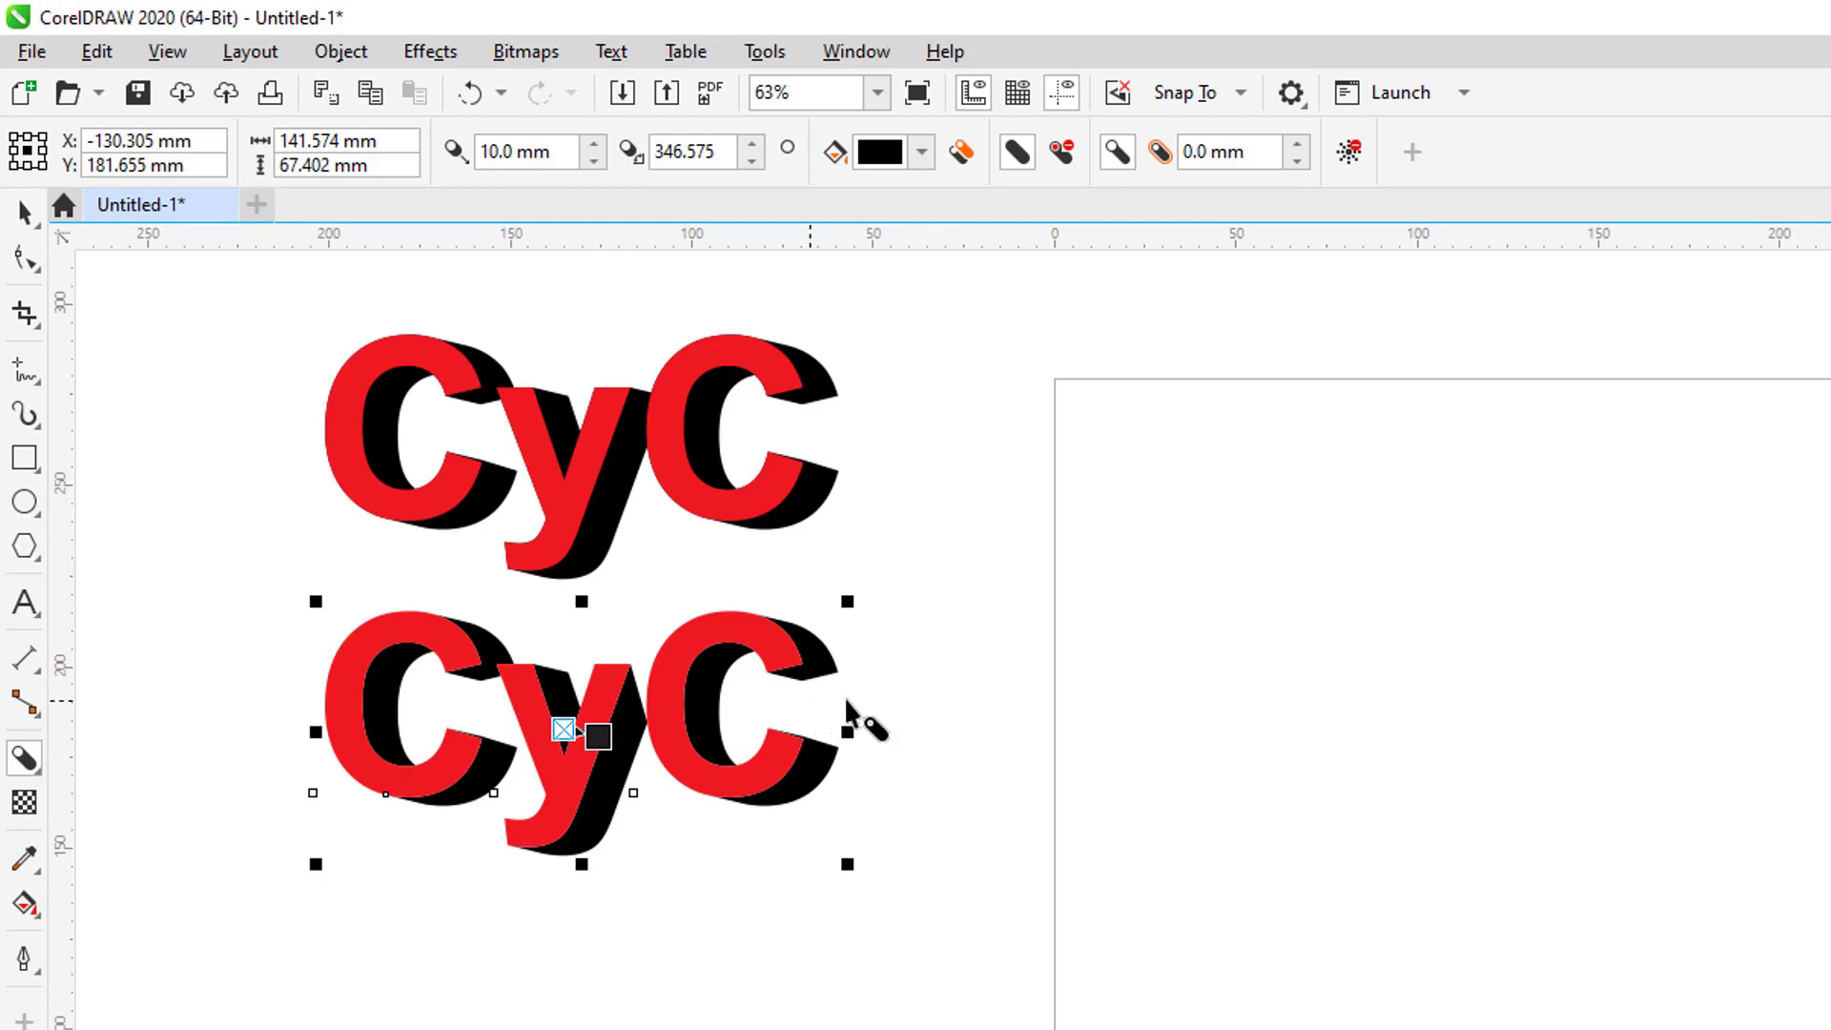
# Break the block shadows apart from both the lower and the upper CyC text.
pyautogui.hotkey('ctrl', 'k')
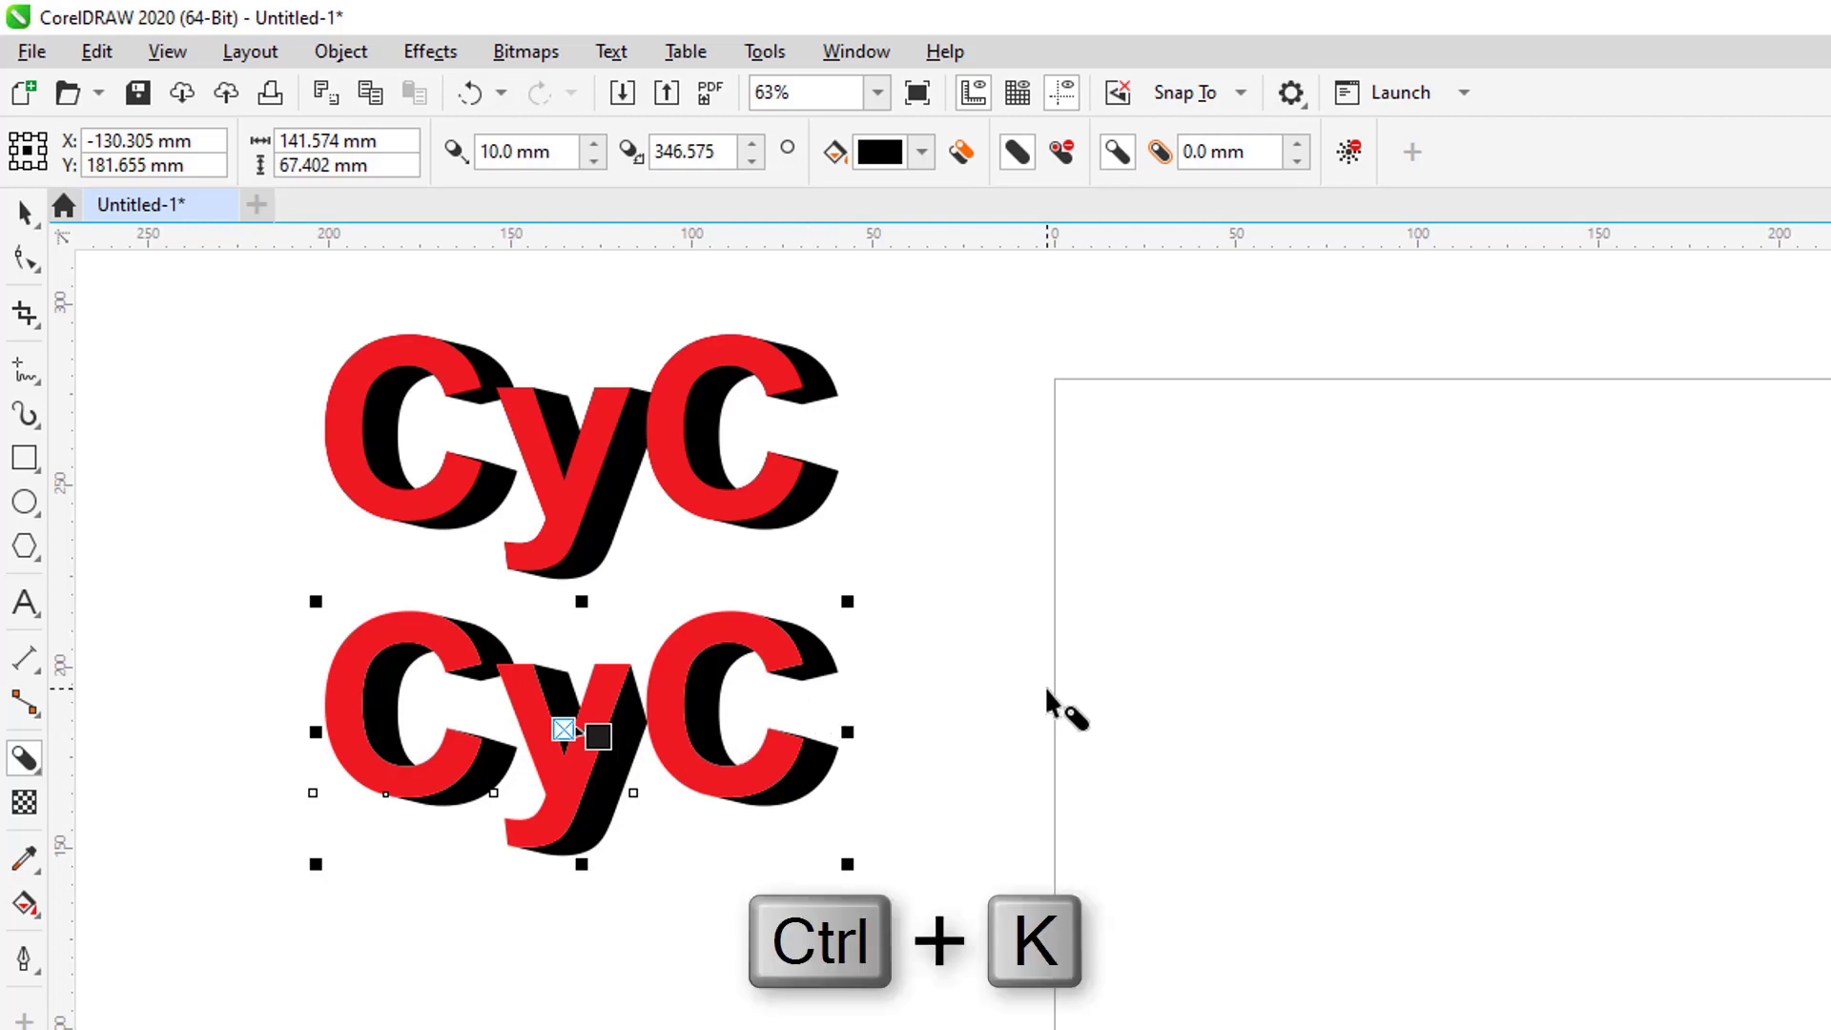
pyautogui.click(336, 60)
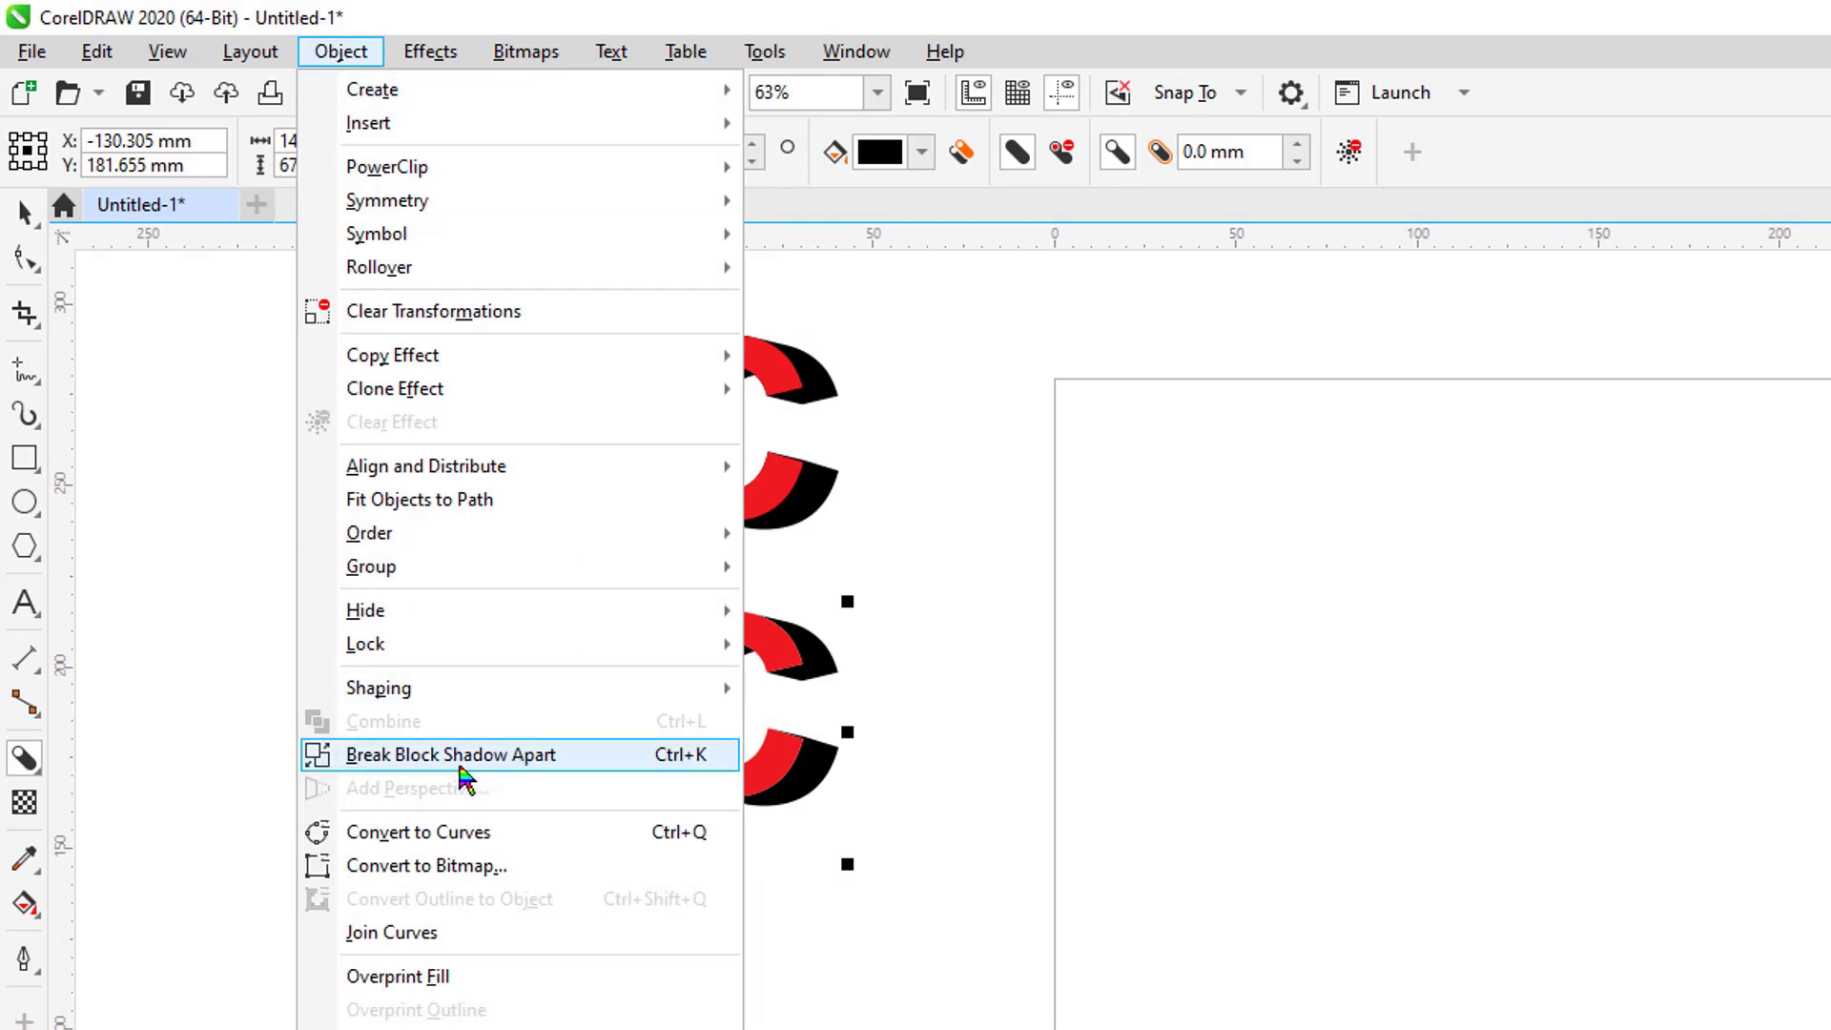
pyautogui.click(631, 759)
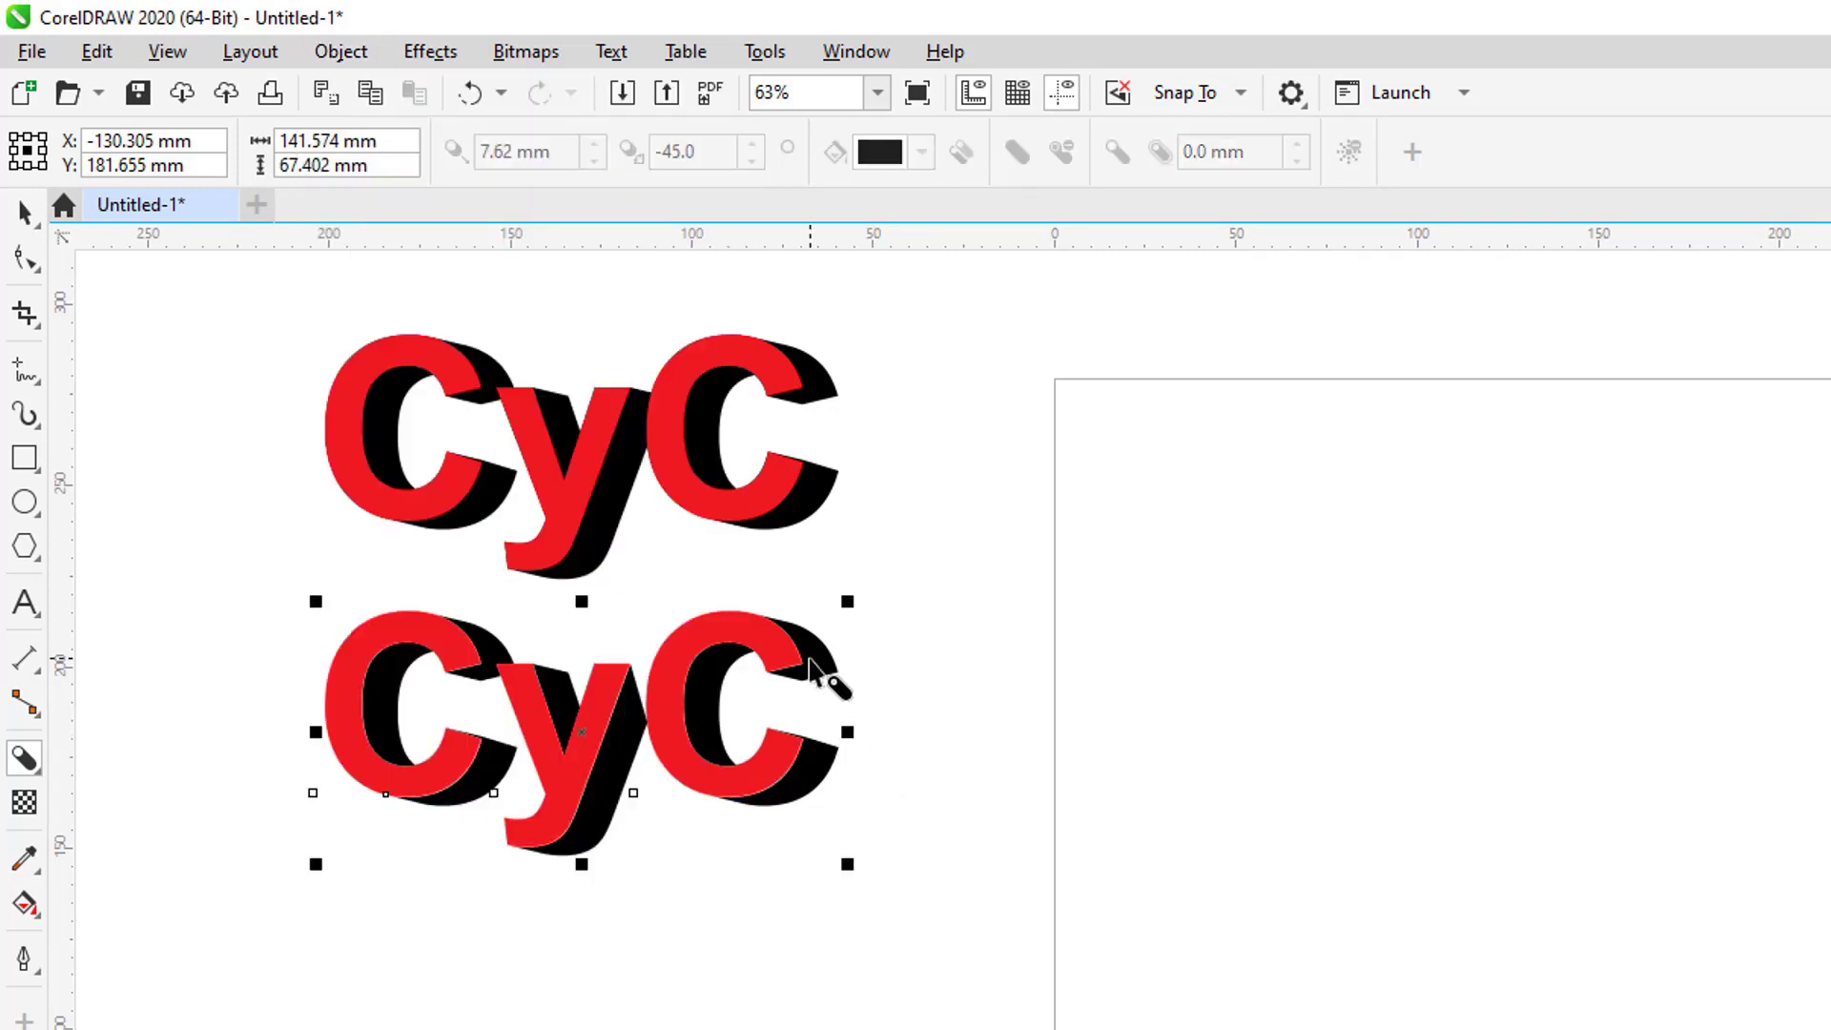
pyautogui.click(836, 496)
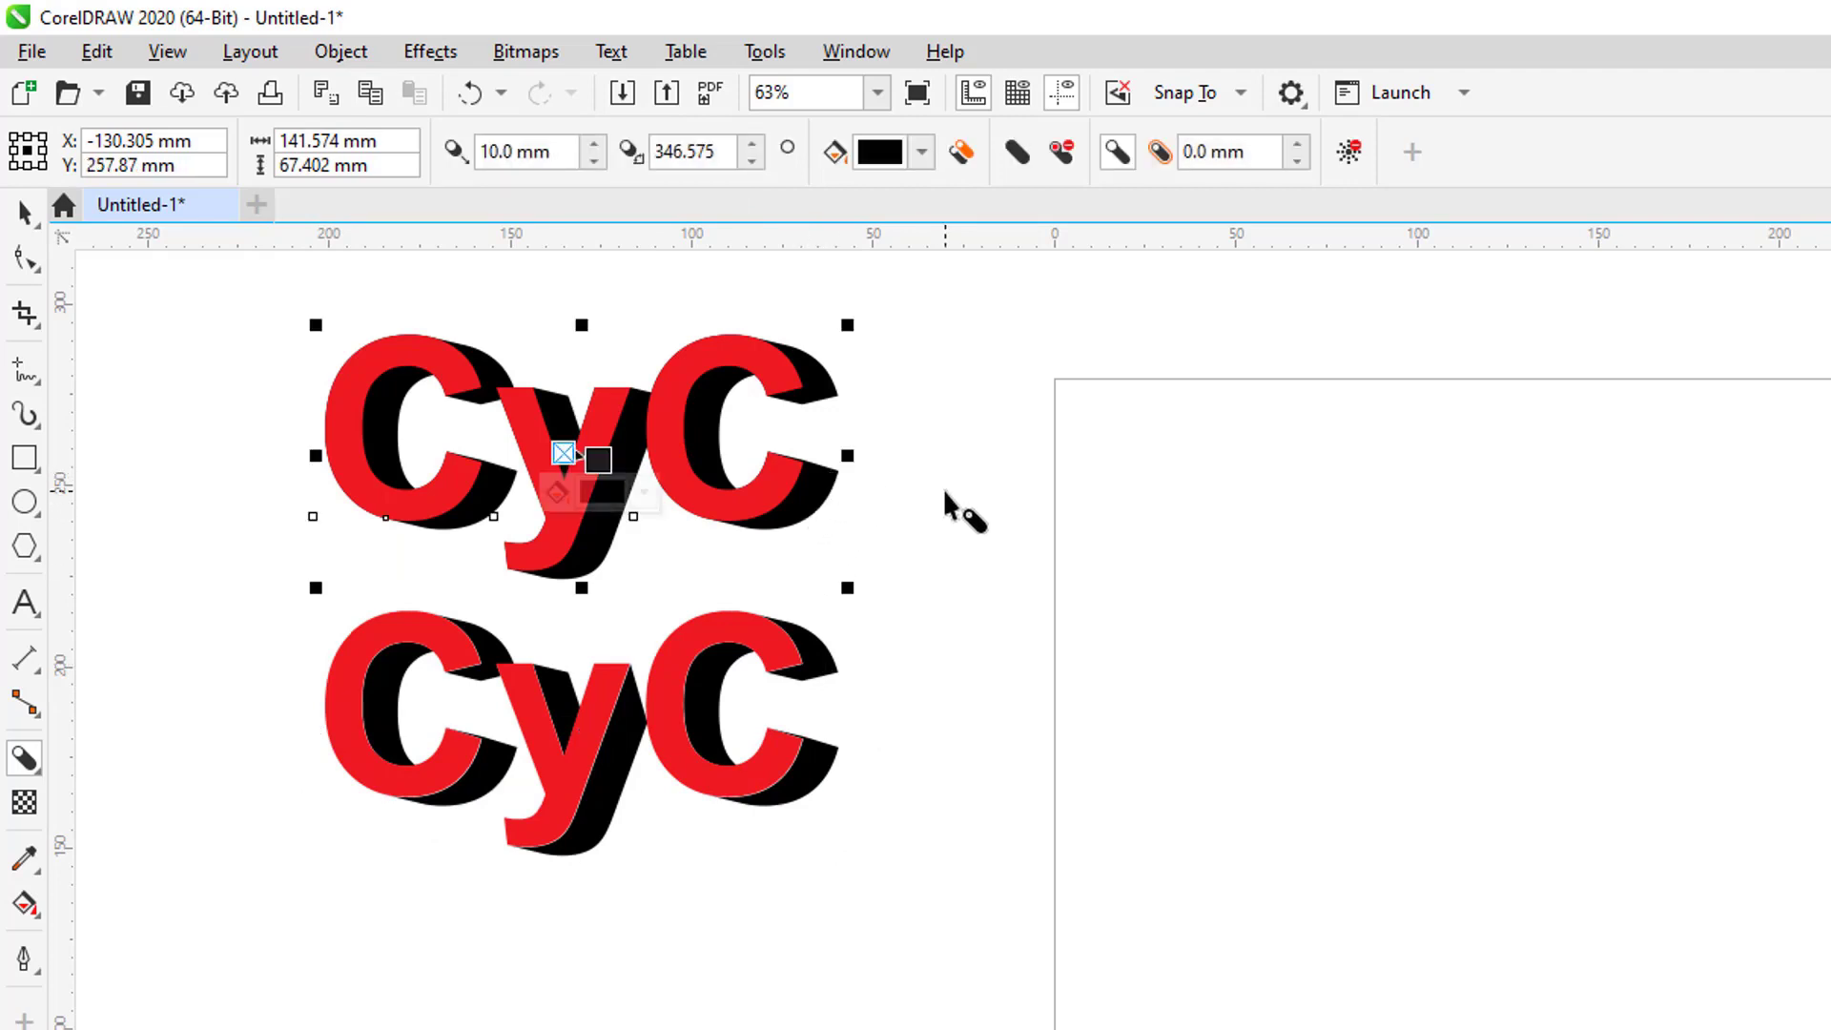
pyautogui.hotkey('ctrl', 'k')
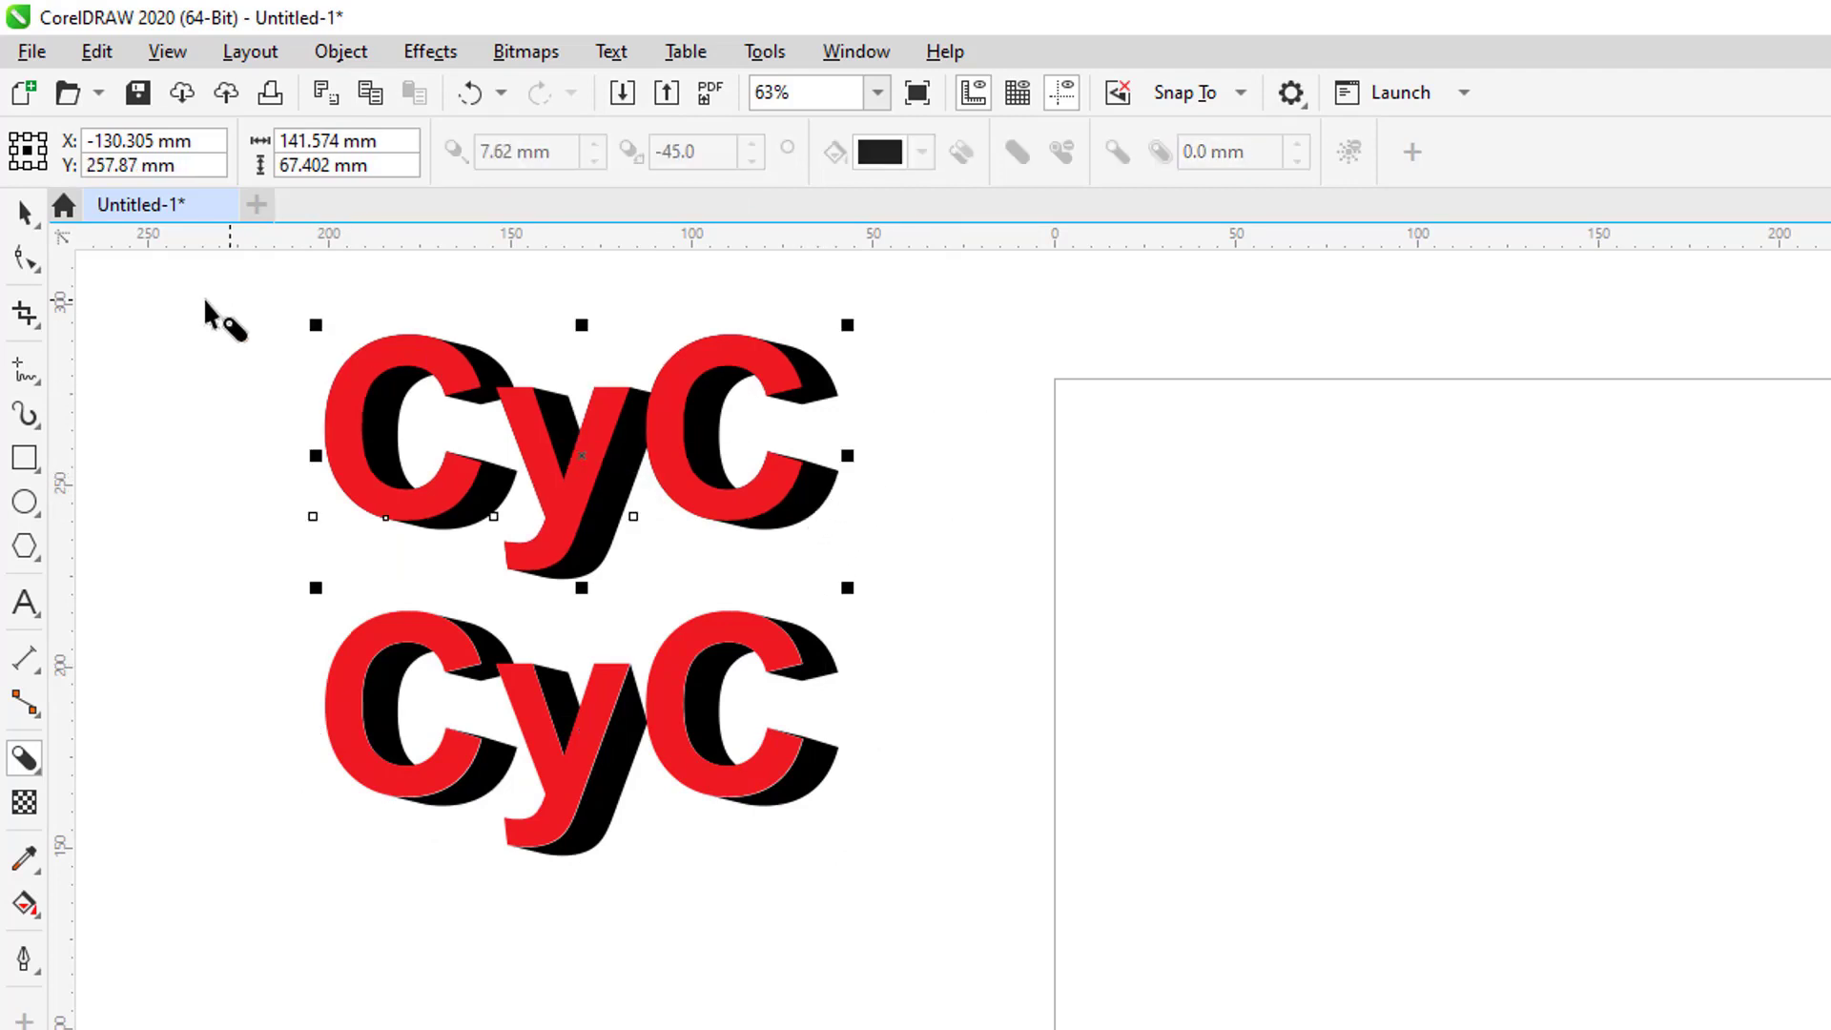
pyautogui.click(24, 212)
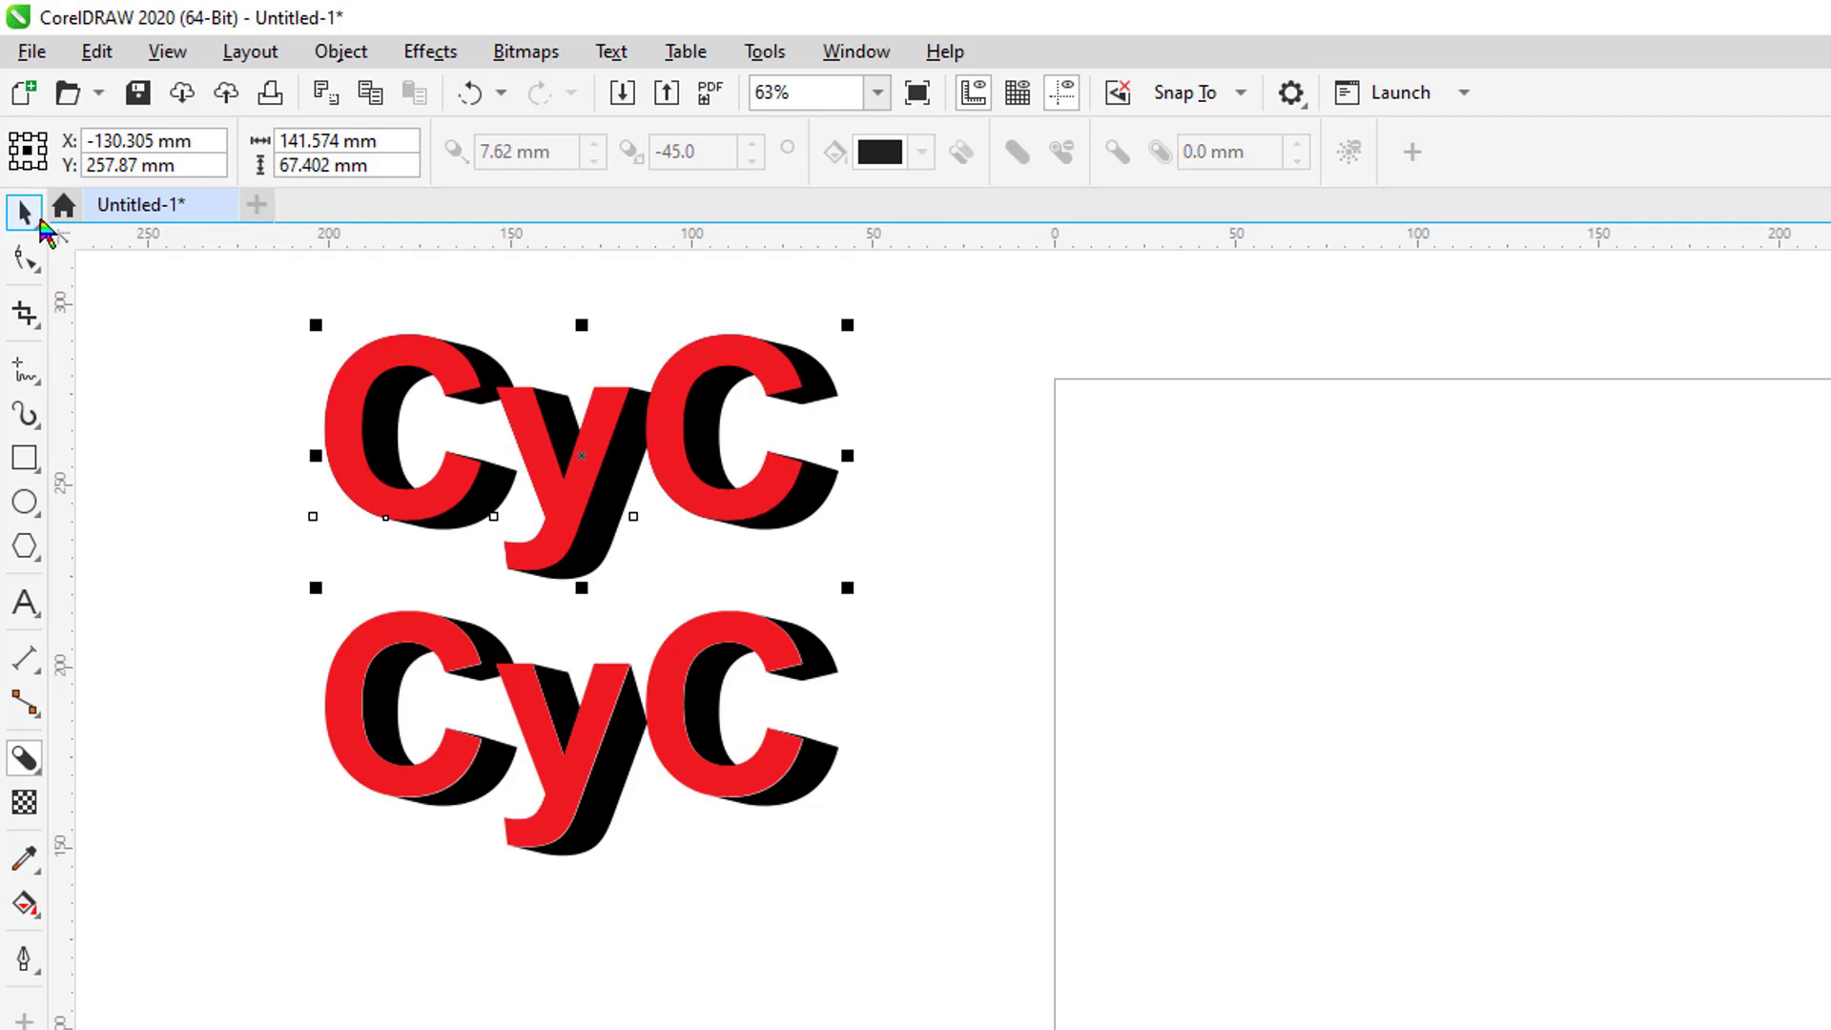
pyautogui.click(1089, 455)
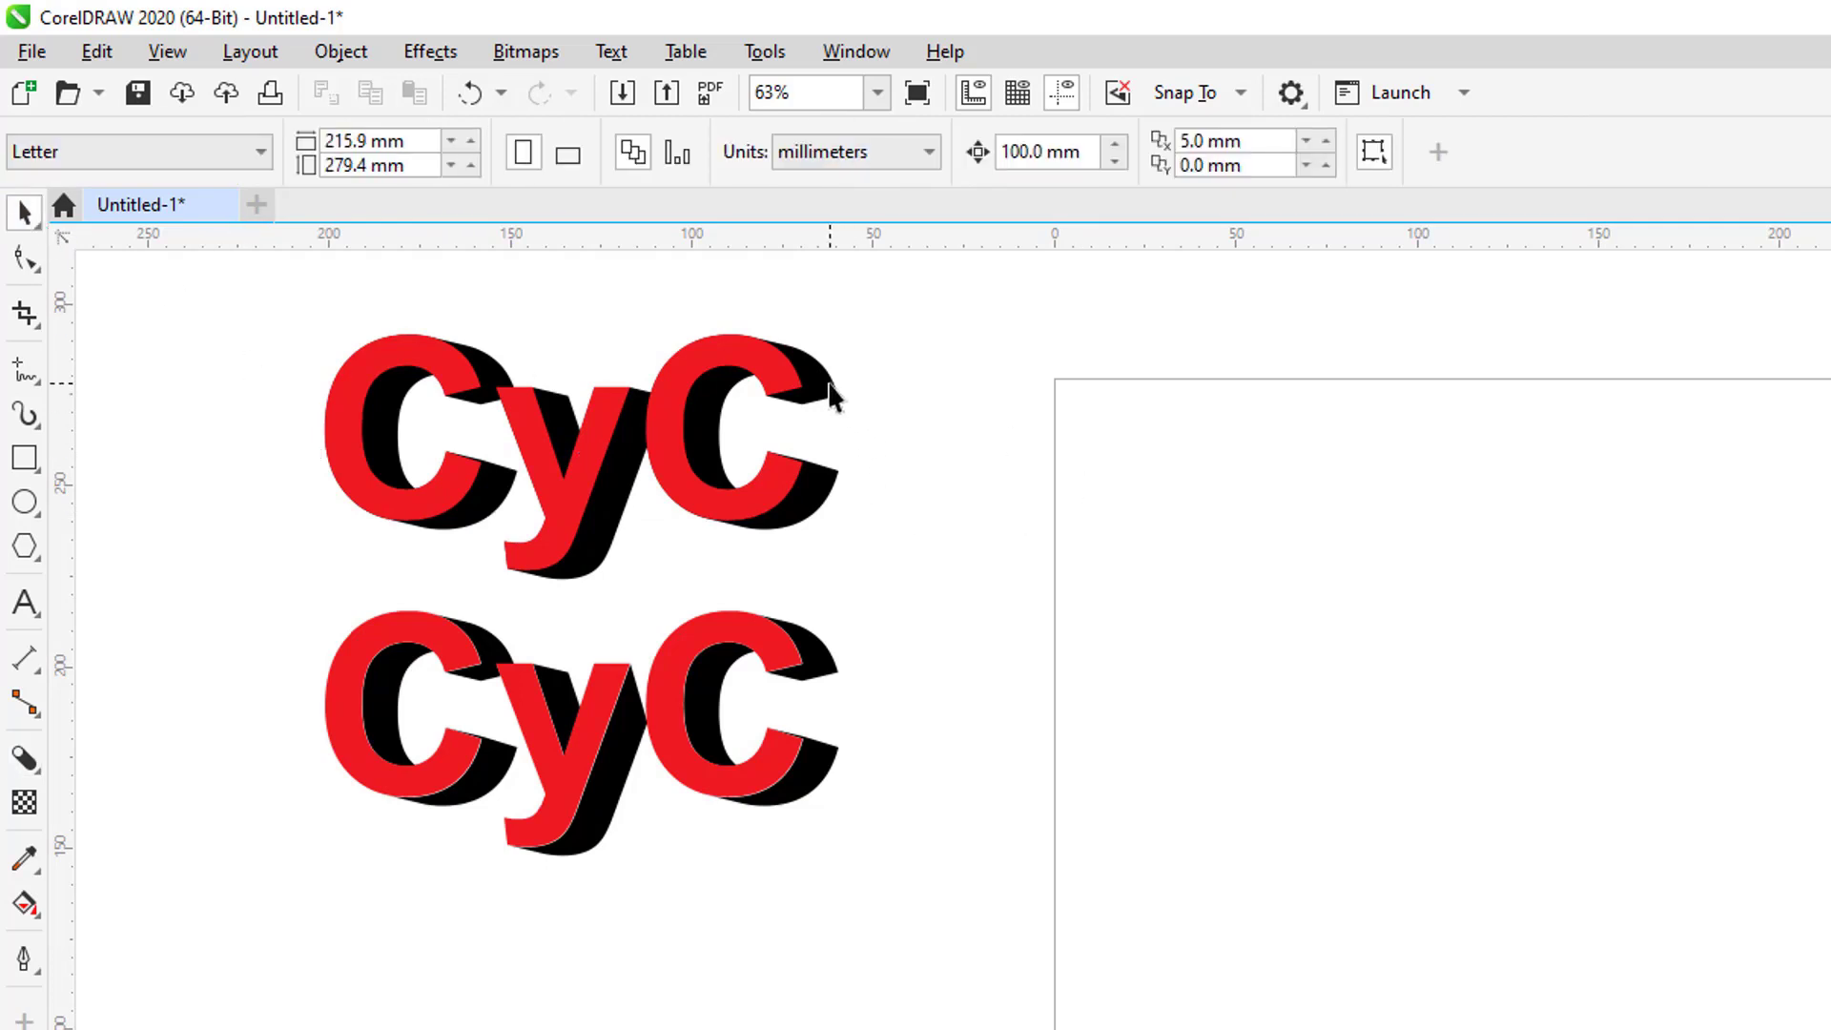
# Move the upper black shadow about 31 mm and the lower one about 29 mm right, both about 4 mm down from the red text.
pyautogui.click(832, 395)
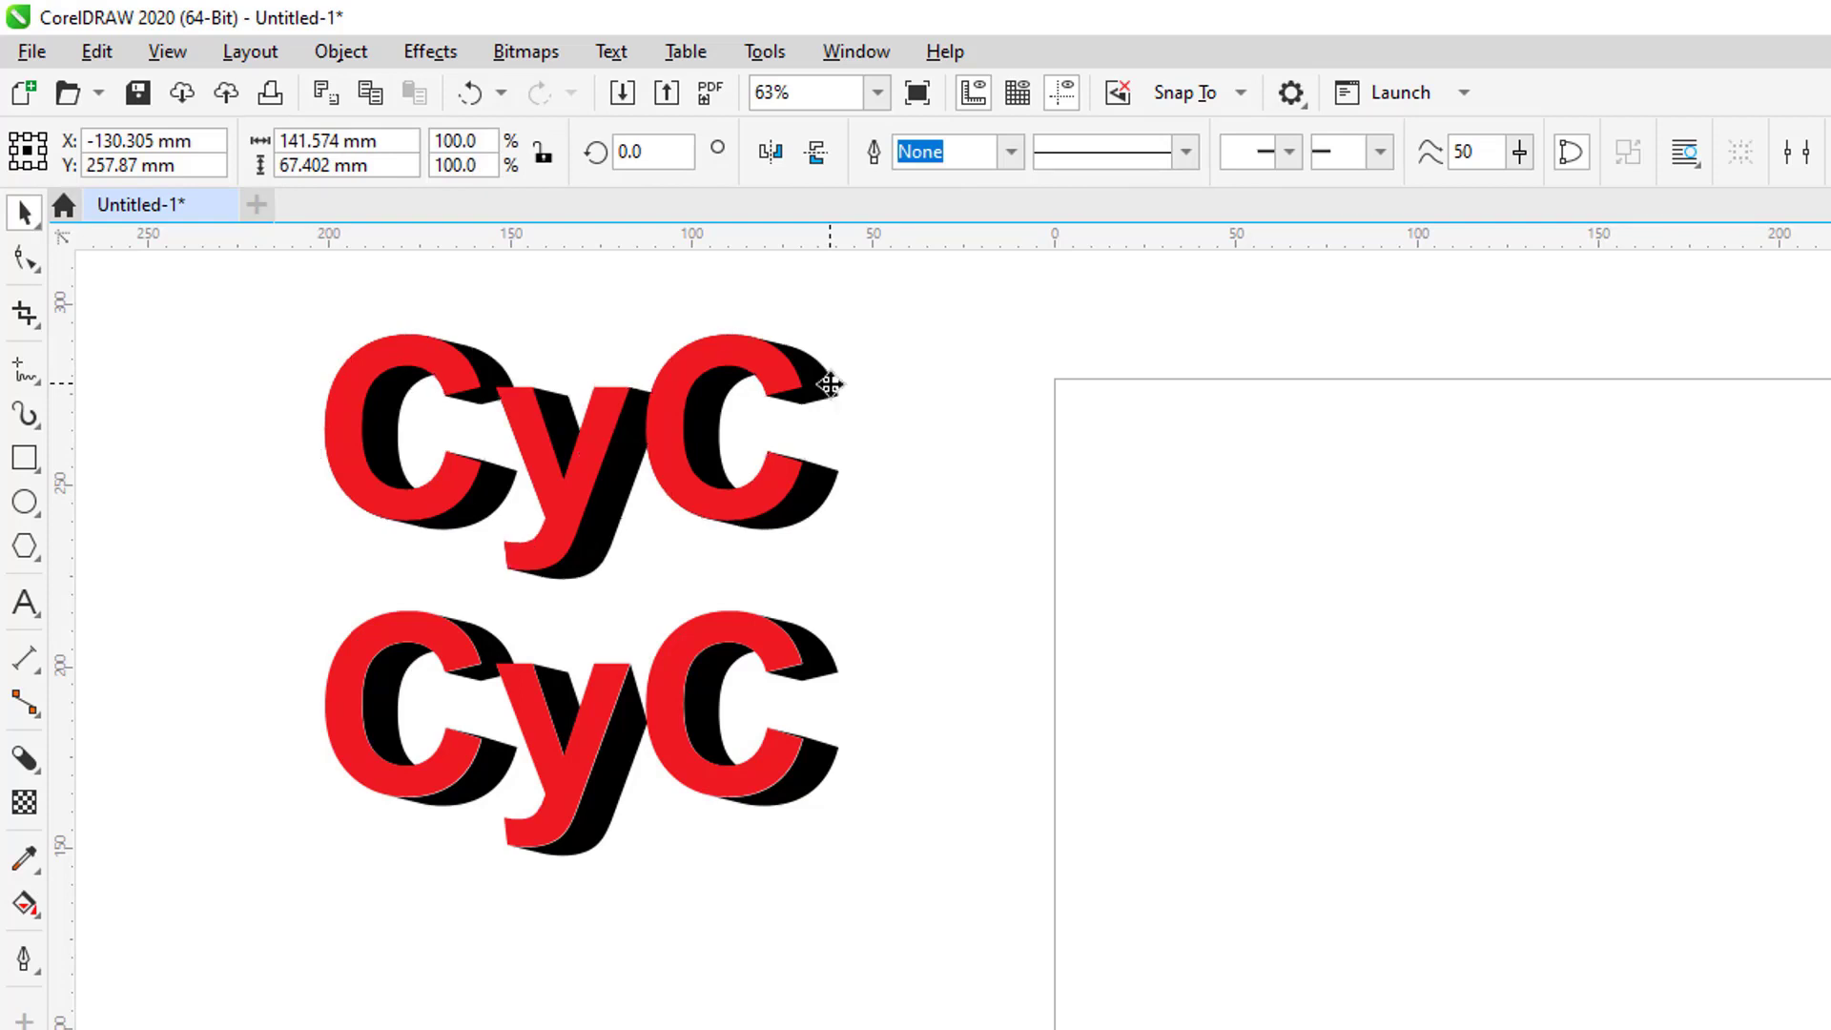
pyautogui.moveTo(831, 393); pyautogui.dragTo(943, 408)
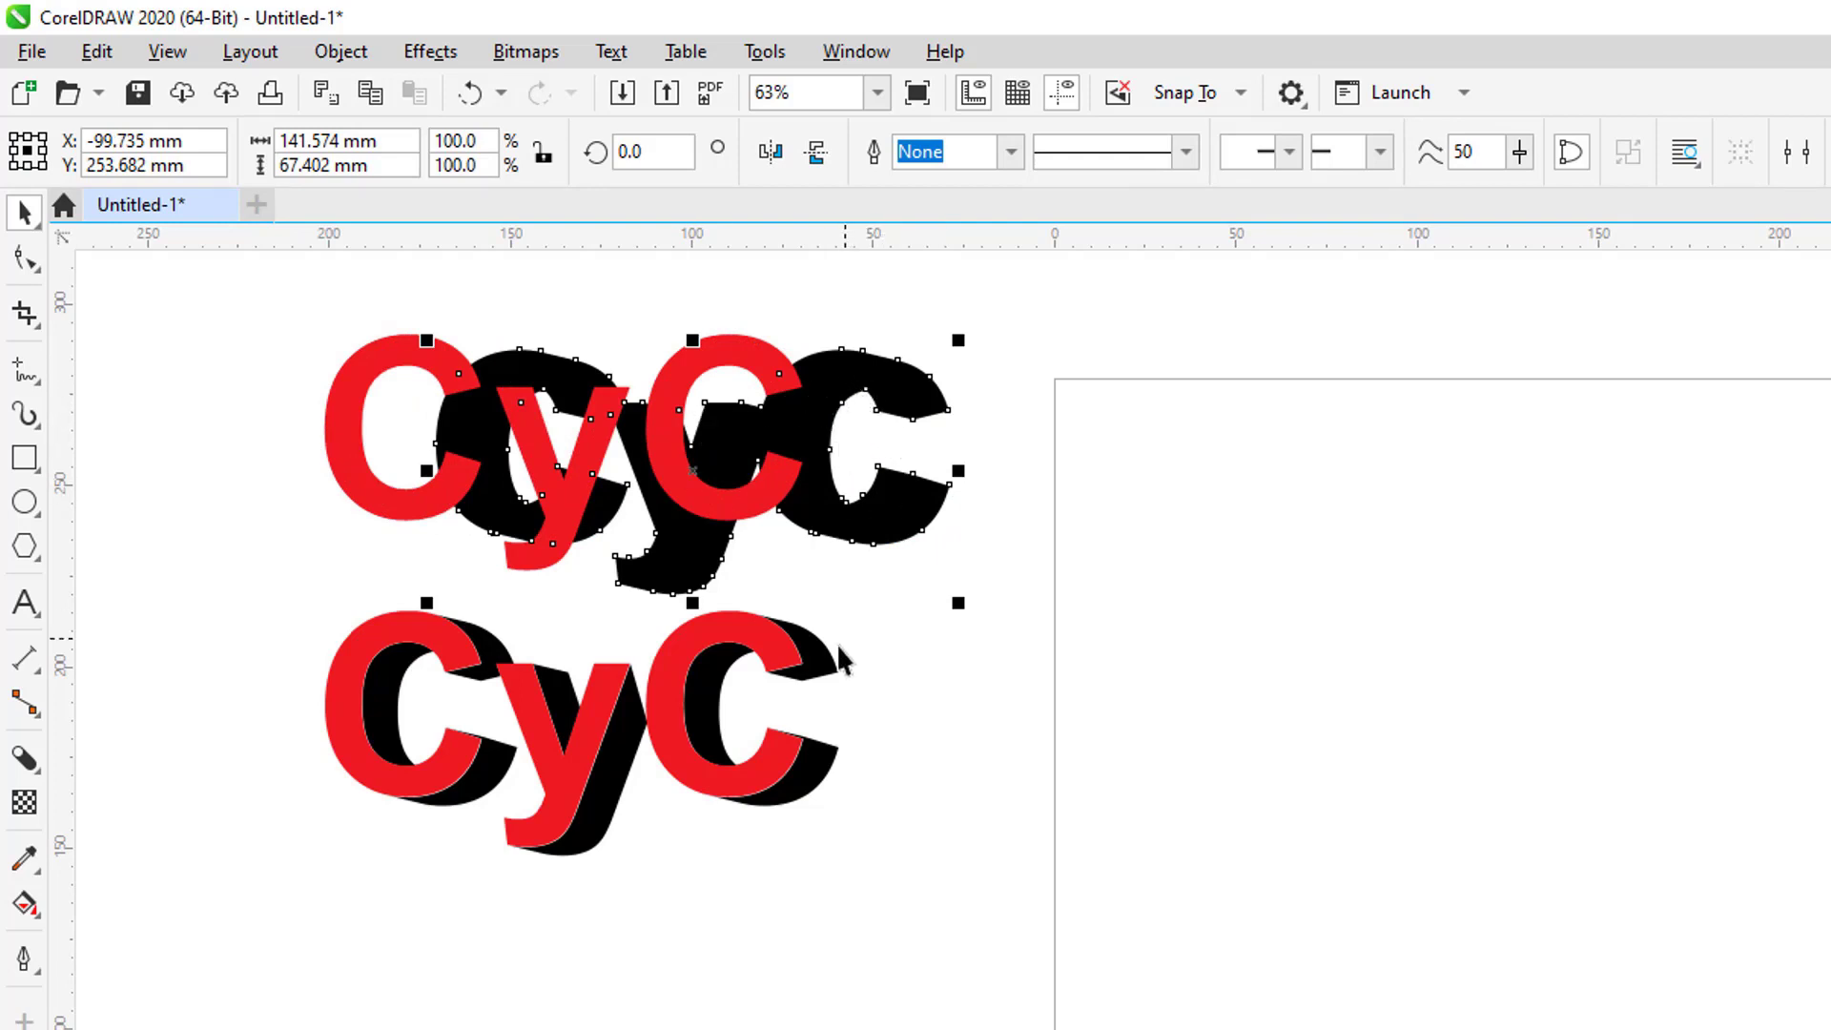
pyautogui.click(821, 682)
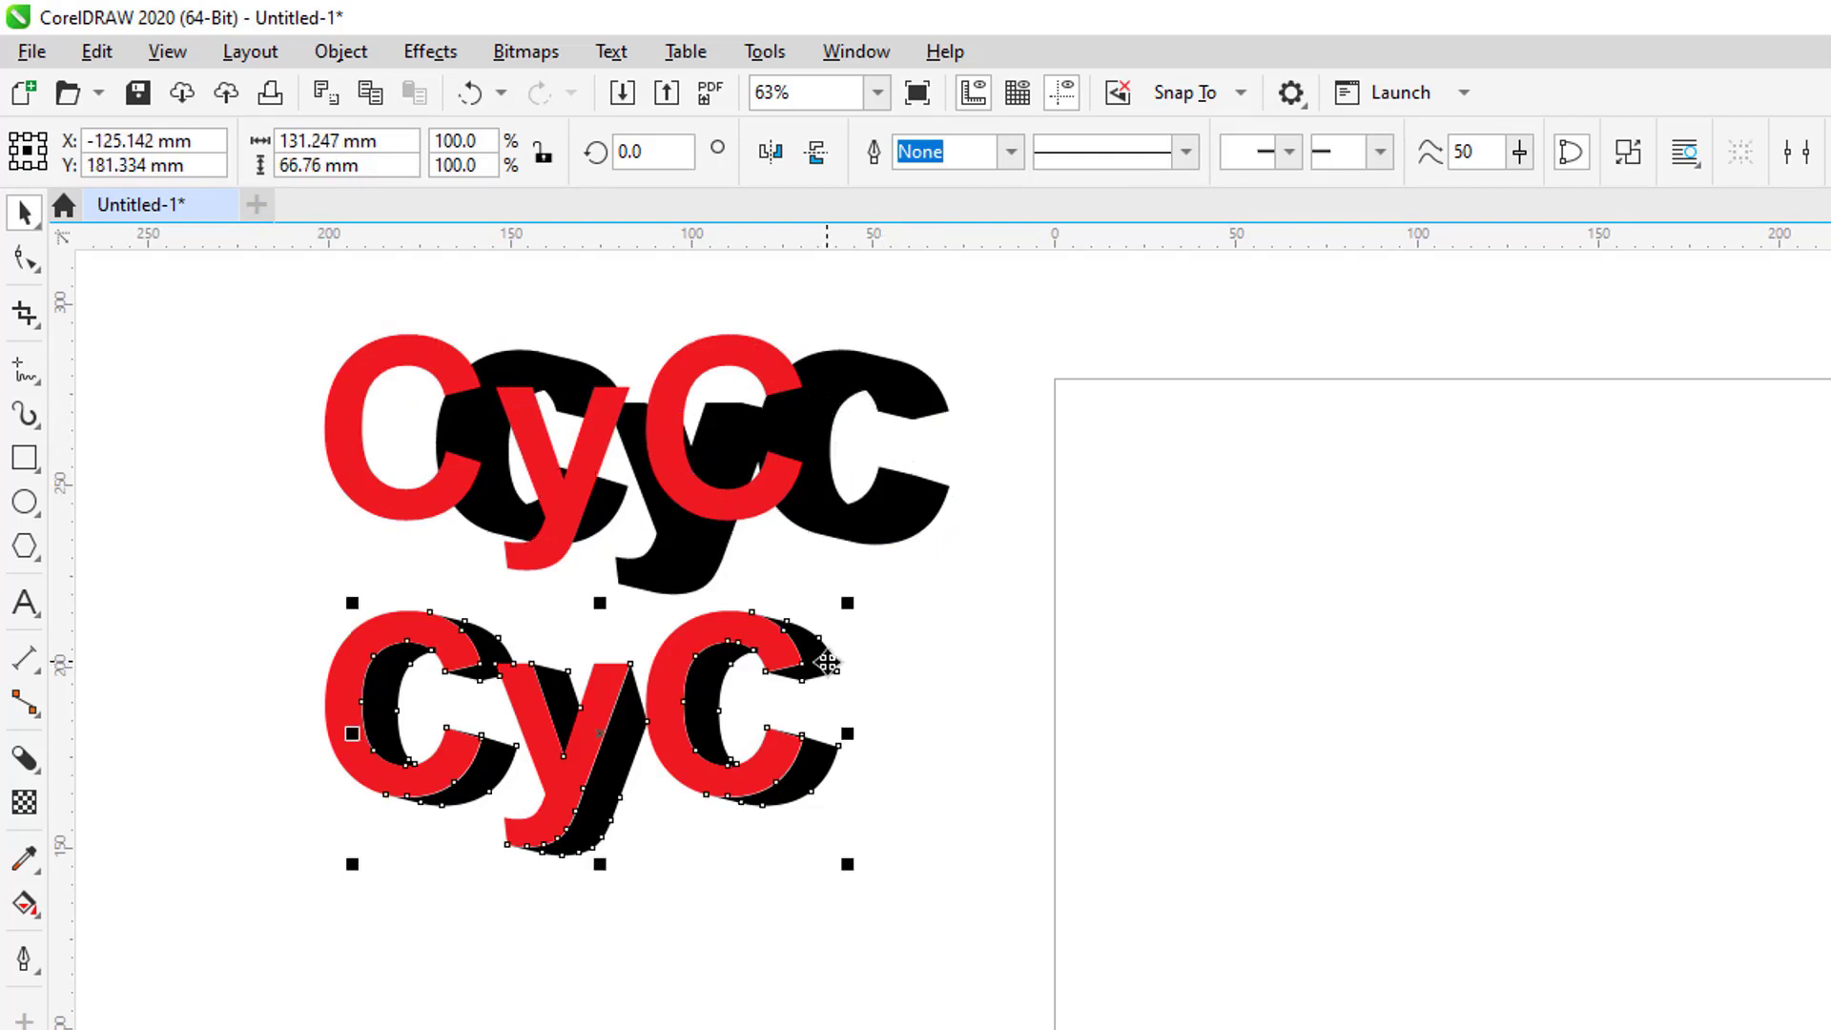
pyautogui.moveTo(826, 661); pyautogui.dragTo(931, 677)
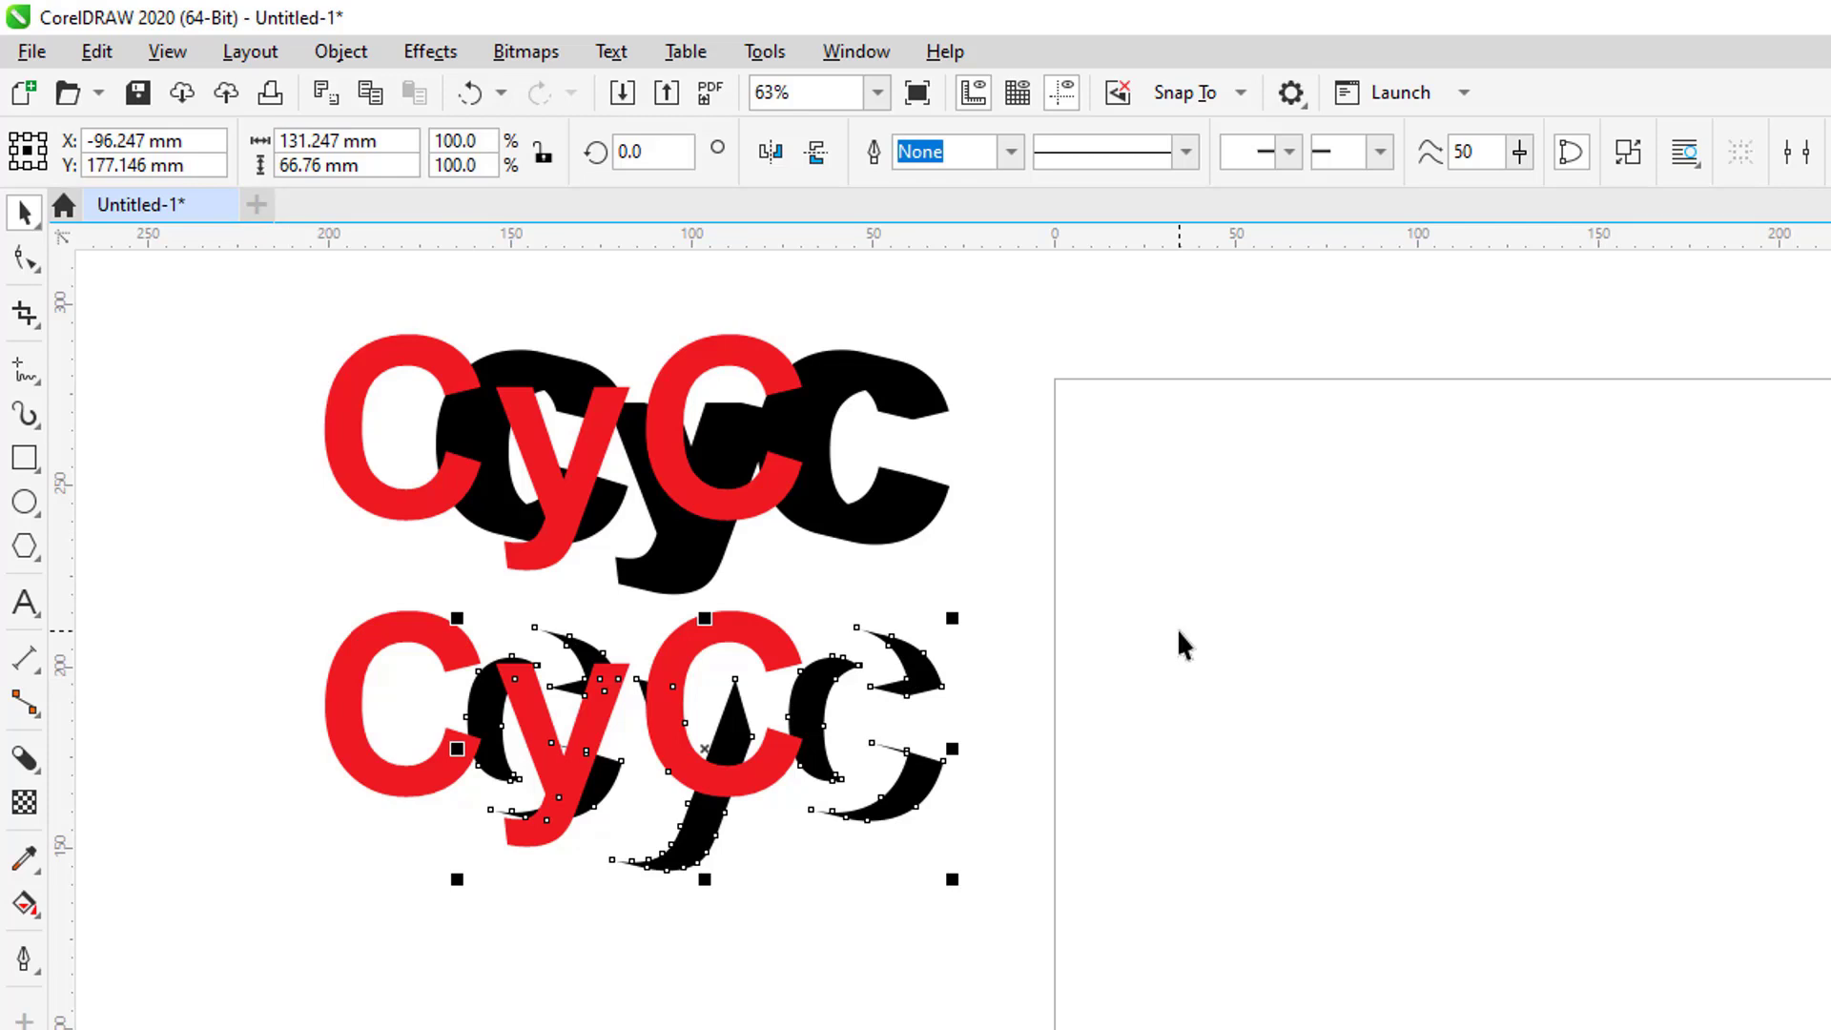
# Undo the shadow moves, the separation of both block shadows and the Simplify setting of the lower text.
pyautogui.hotkey('ctrl', 'z')
pyautogui.hotkey('ctrl', 'z')
pyautogui.hotkey('ctrl', 'z')
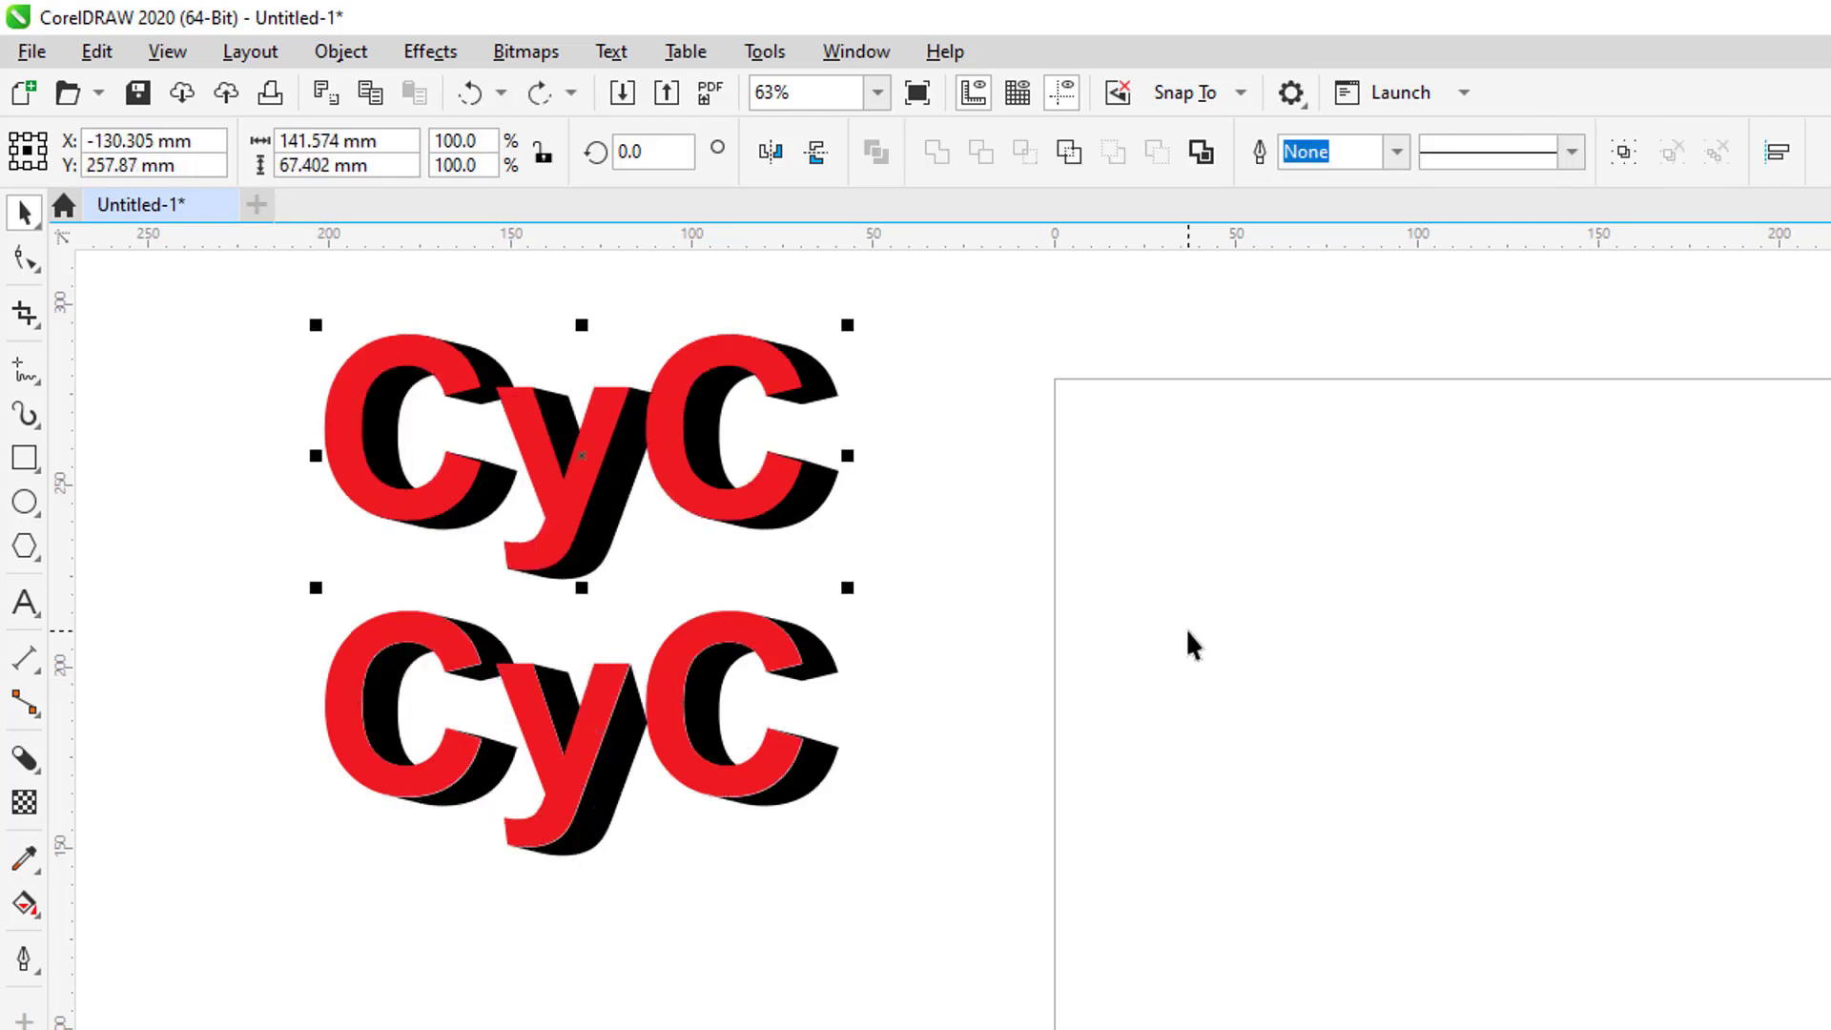
pyautogui.hotkey('ctrl', 'z')
pyautogui.click(1187, 627)
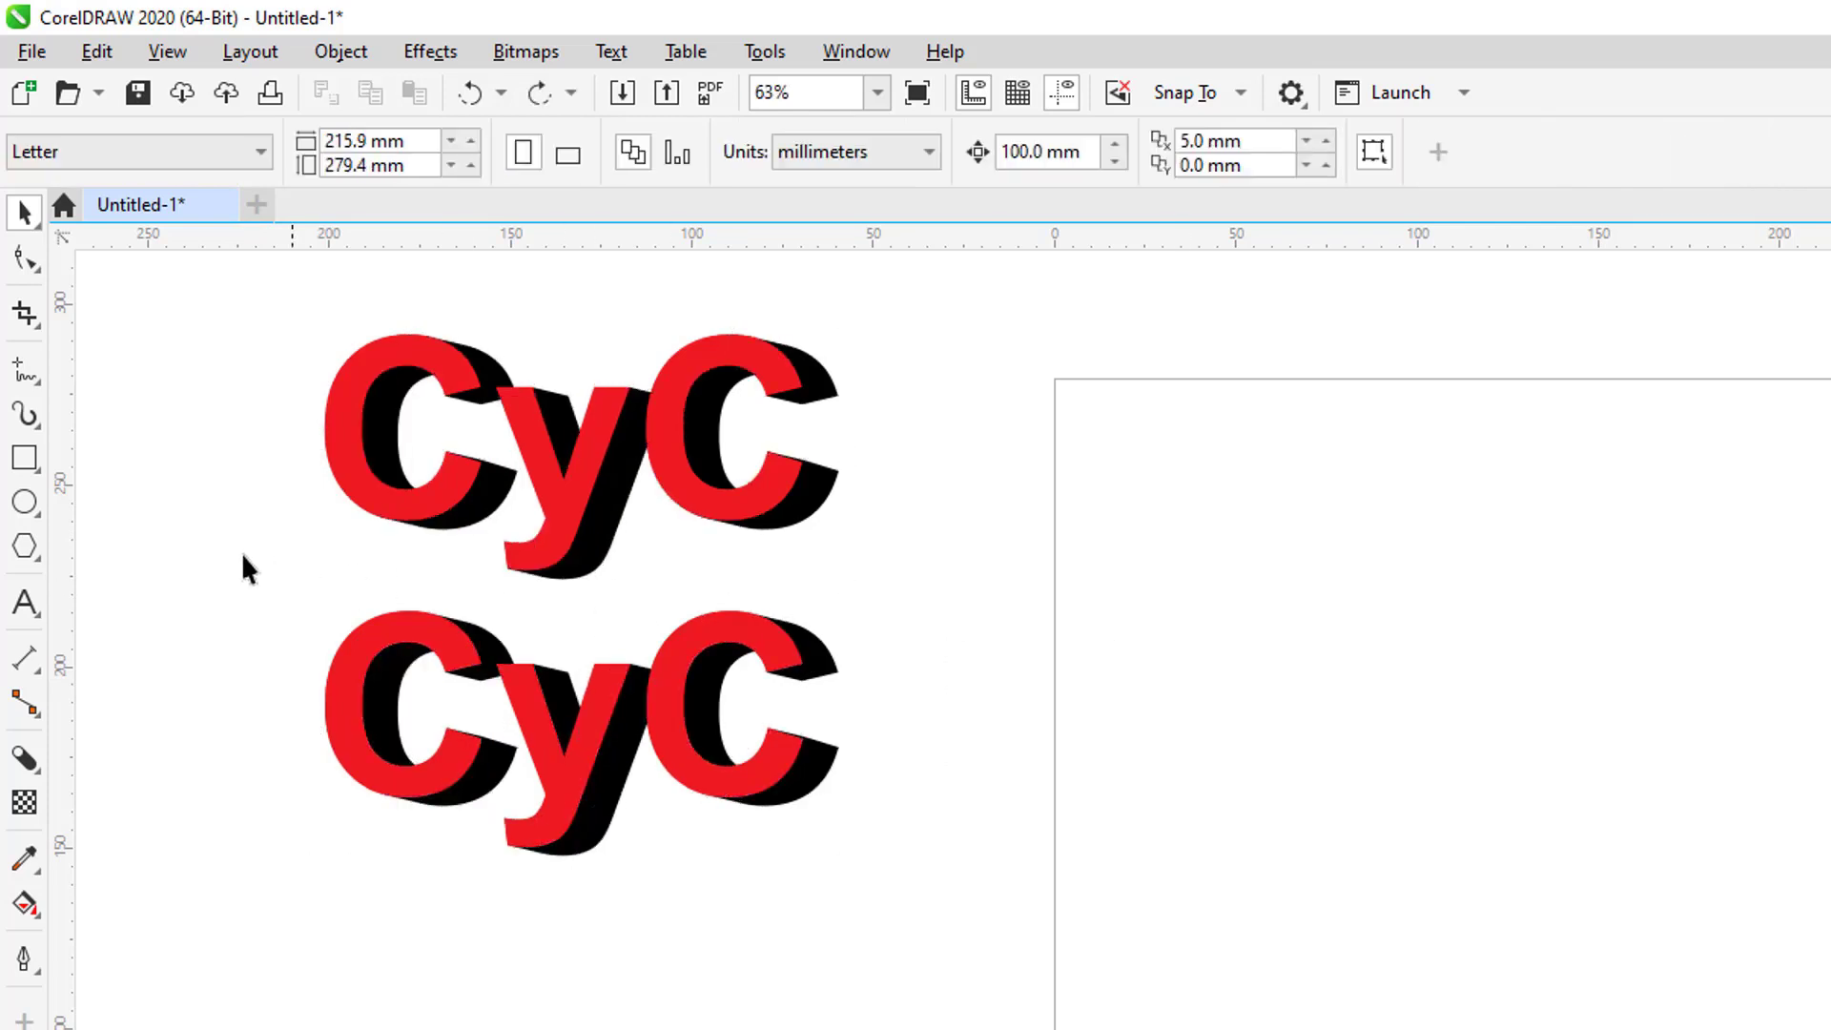
# Try moving the upper CyC text with its block shadow about 15 mm right and 5 mm down, and undo the move.
pyautogui.click(611, 524)
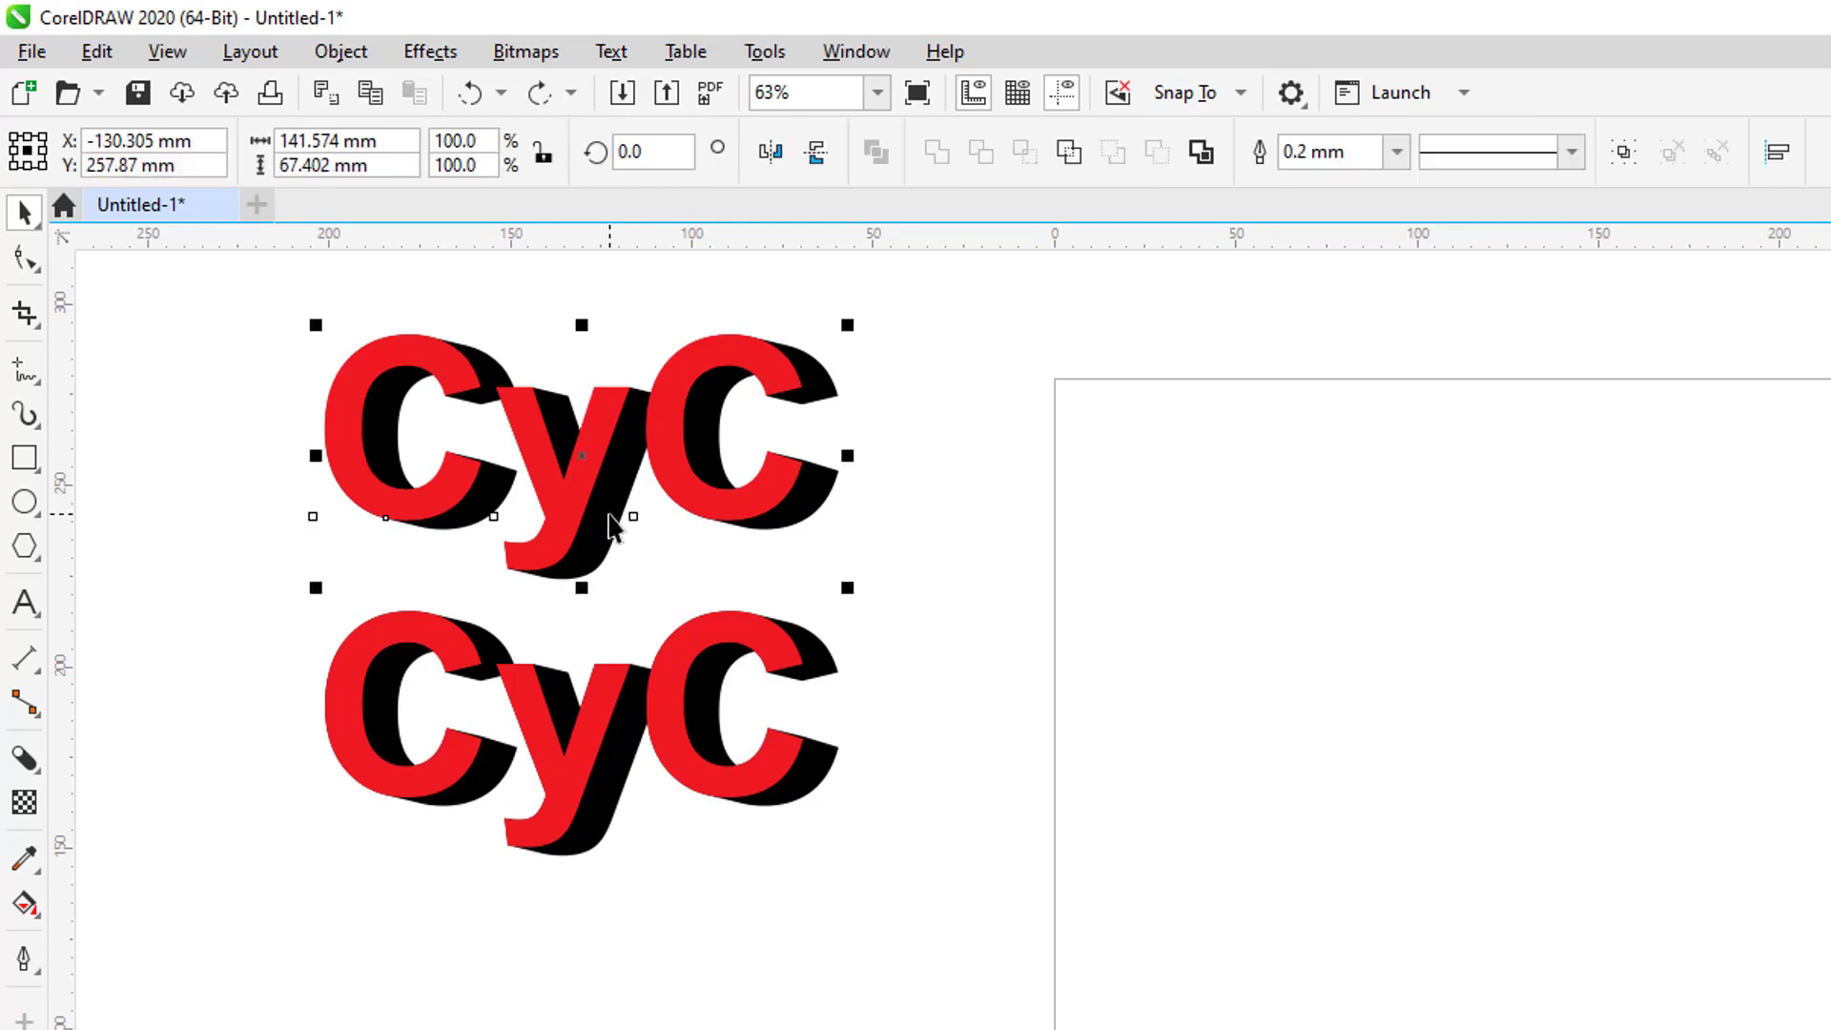
pyautogui.moveTo(610, 519); pyautogui.dragTo(664, 539)
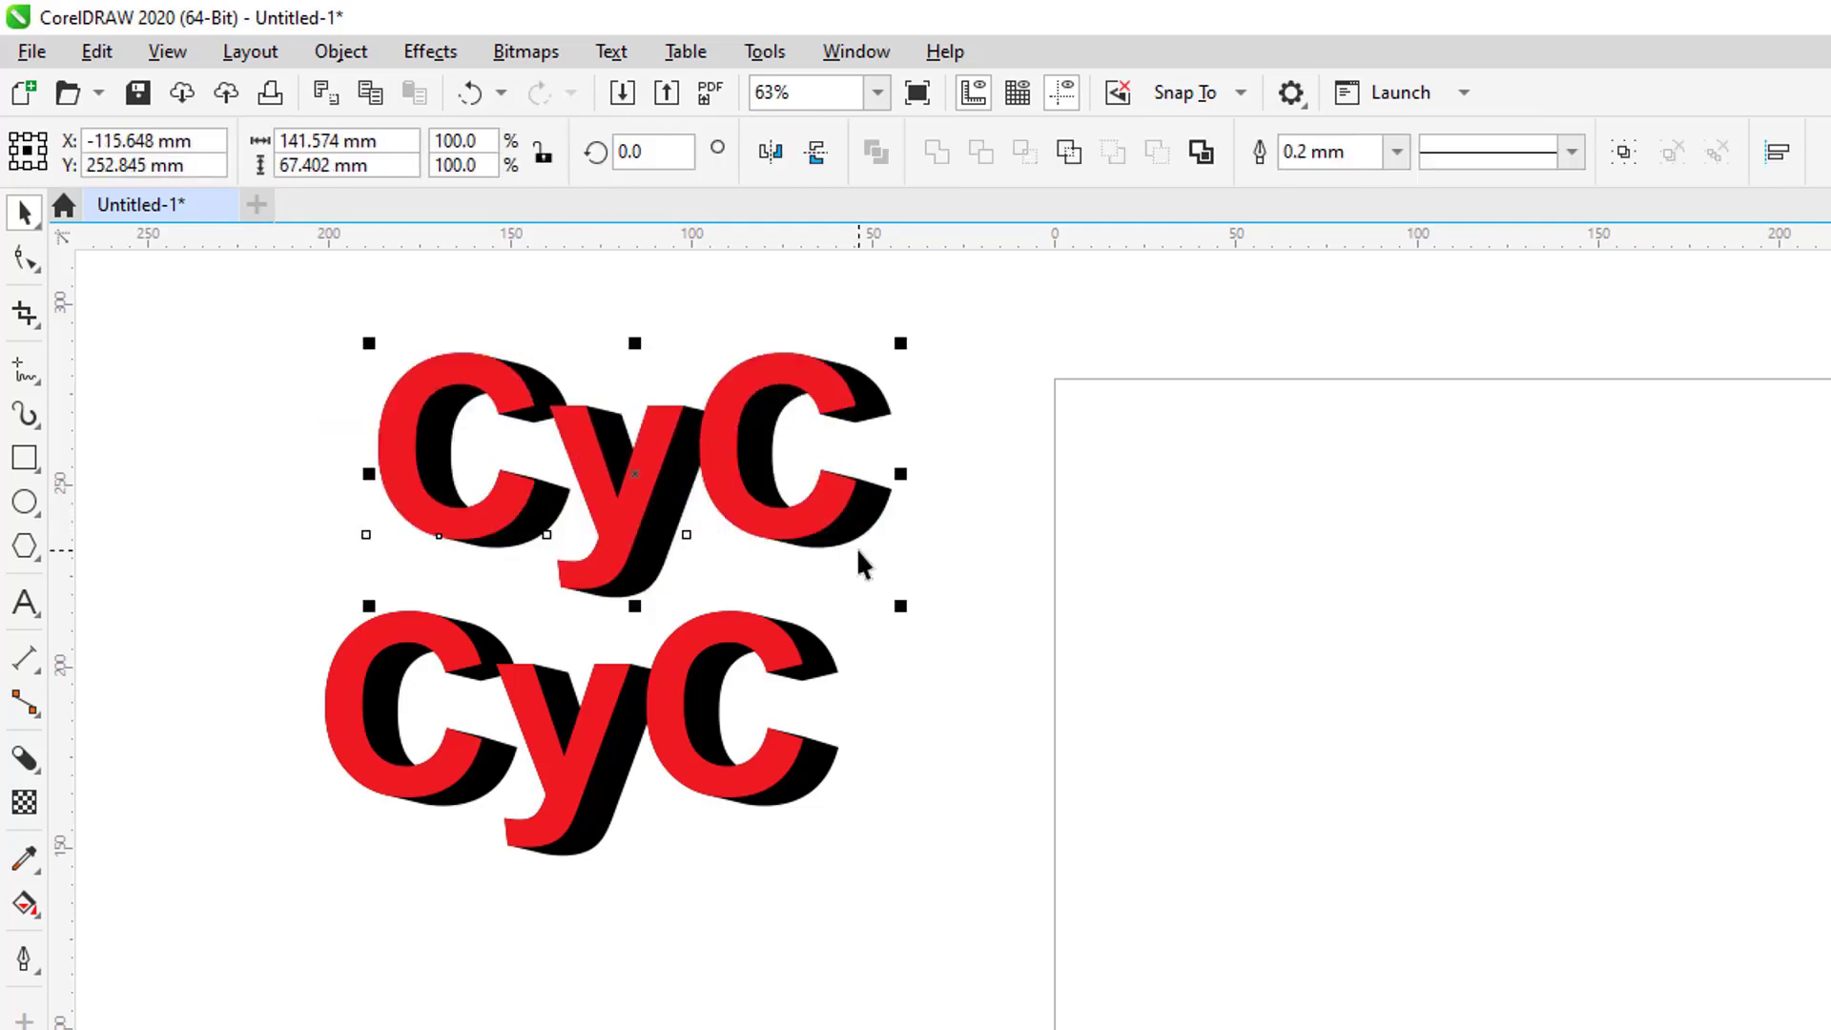
pyautogui.hotkey('ctrl', 'z')
pyautogui.click(1059, 597)
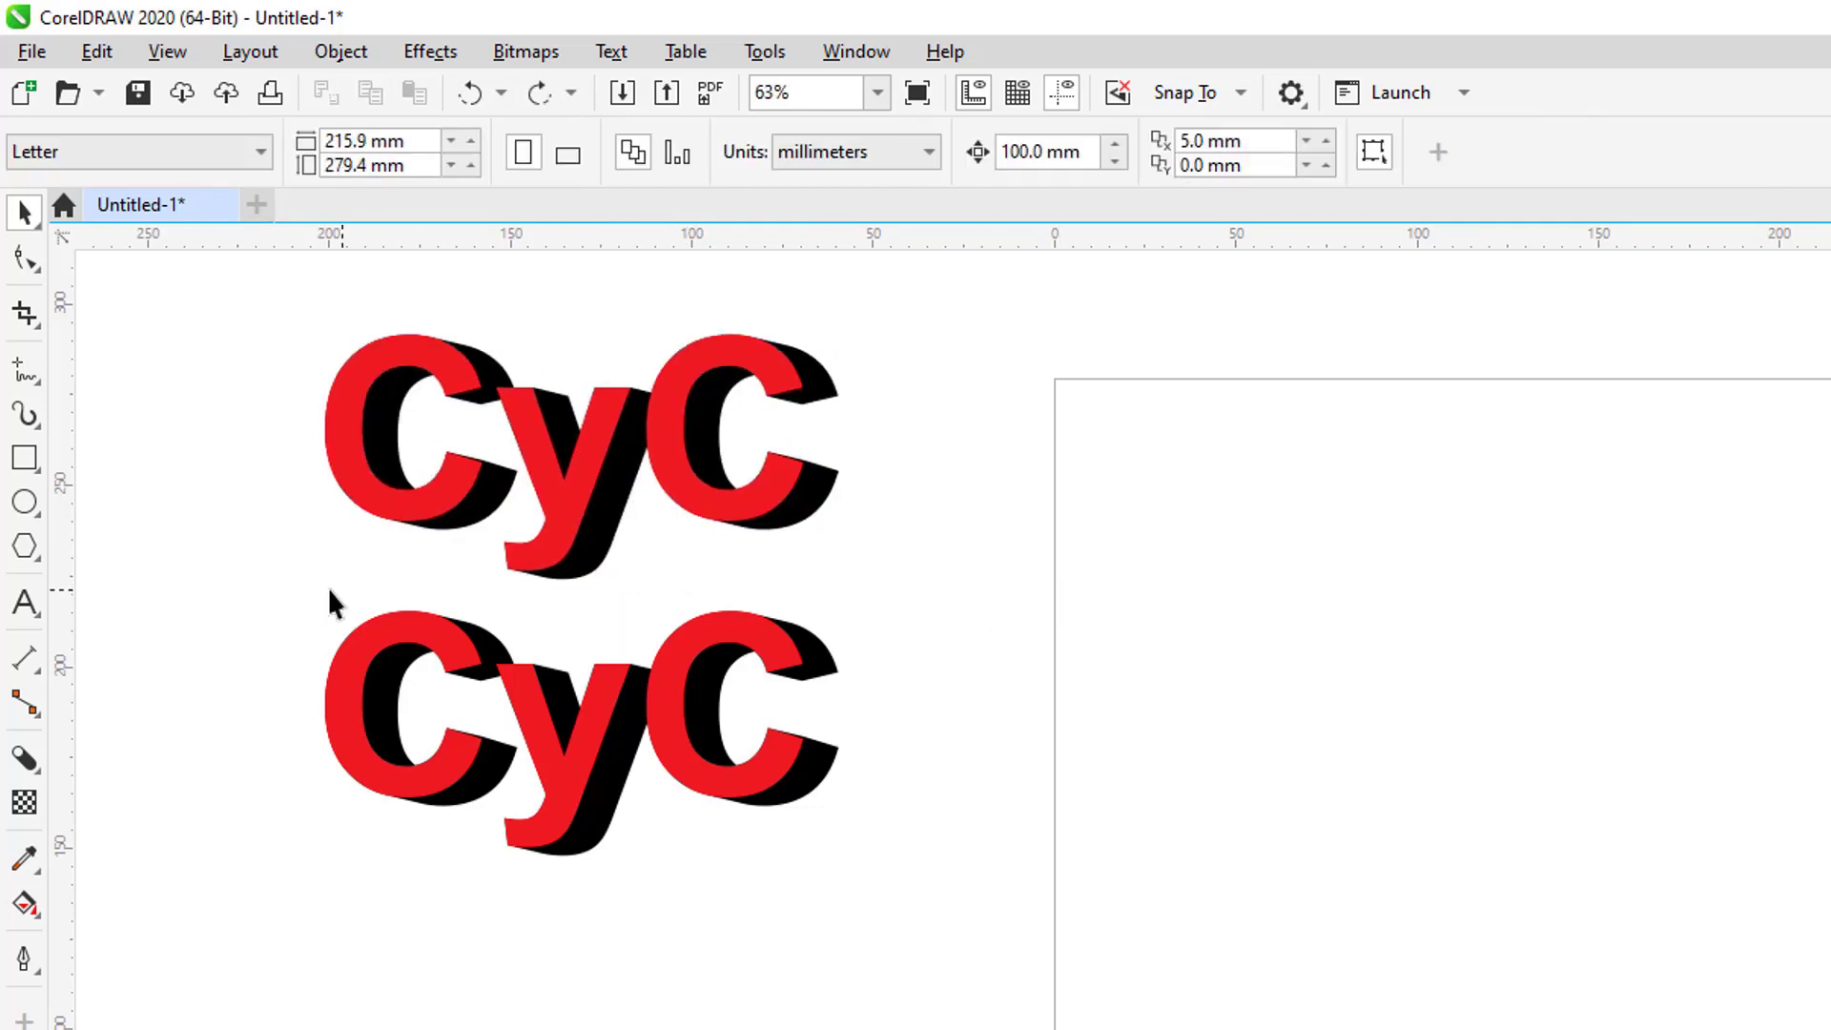
# Delete the lower and the upper CyC text together with their block shadows.
pyautogui.moveTo(1043, 906); pyautogui.dragTo(1044, 899)
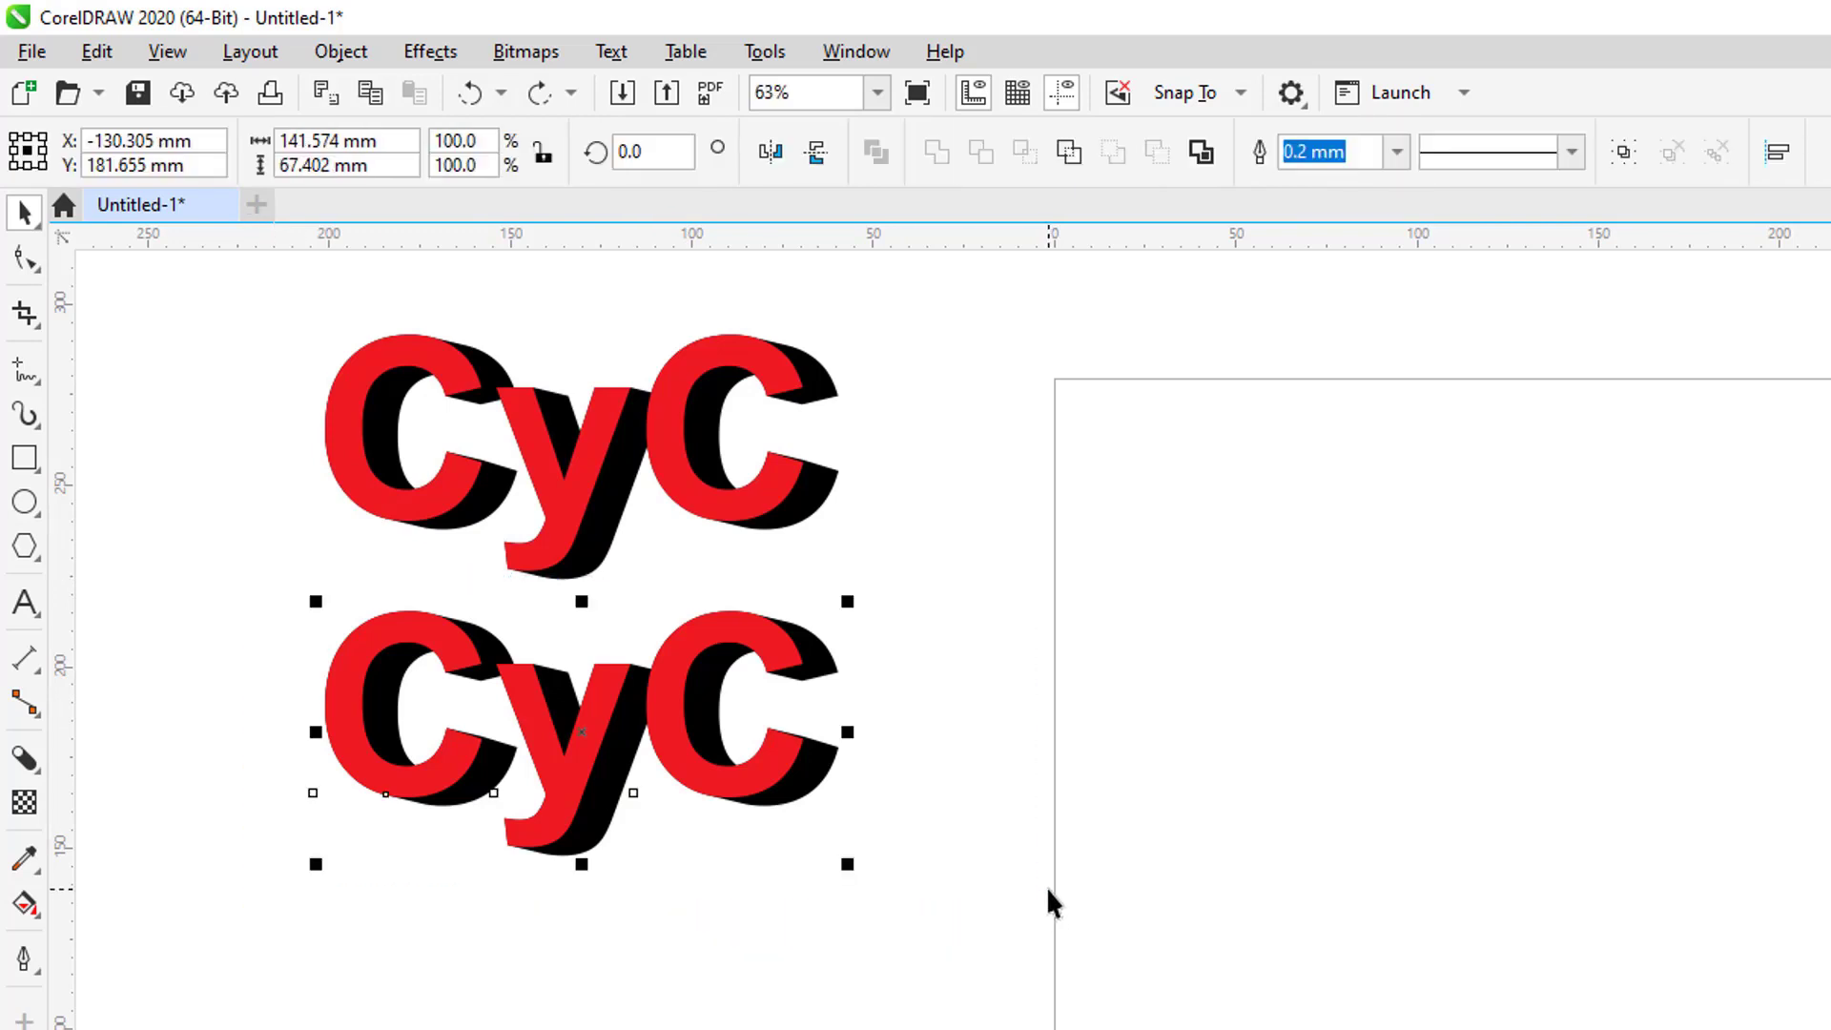
pyautogui.press('Delete')
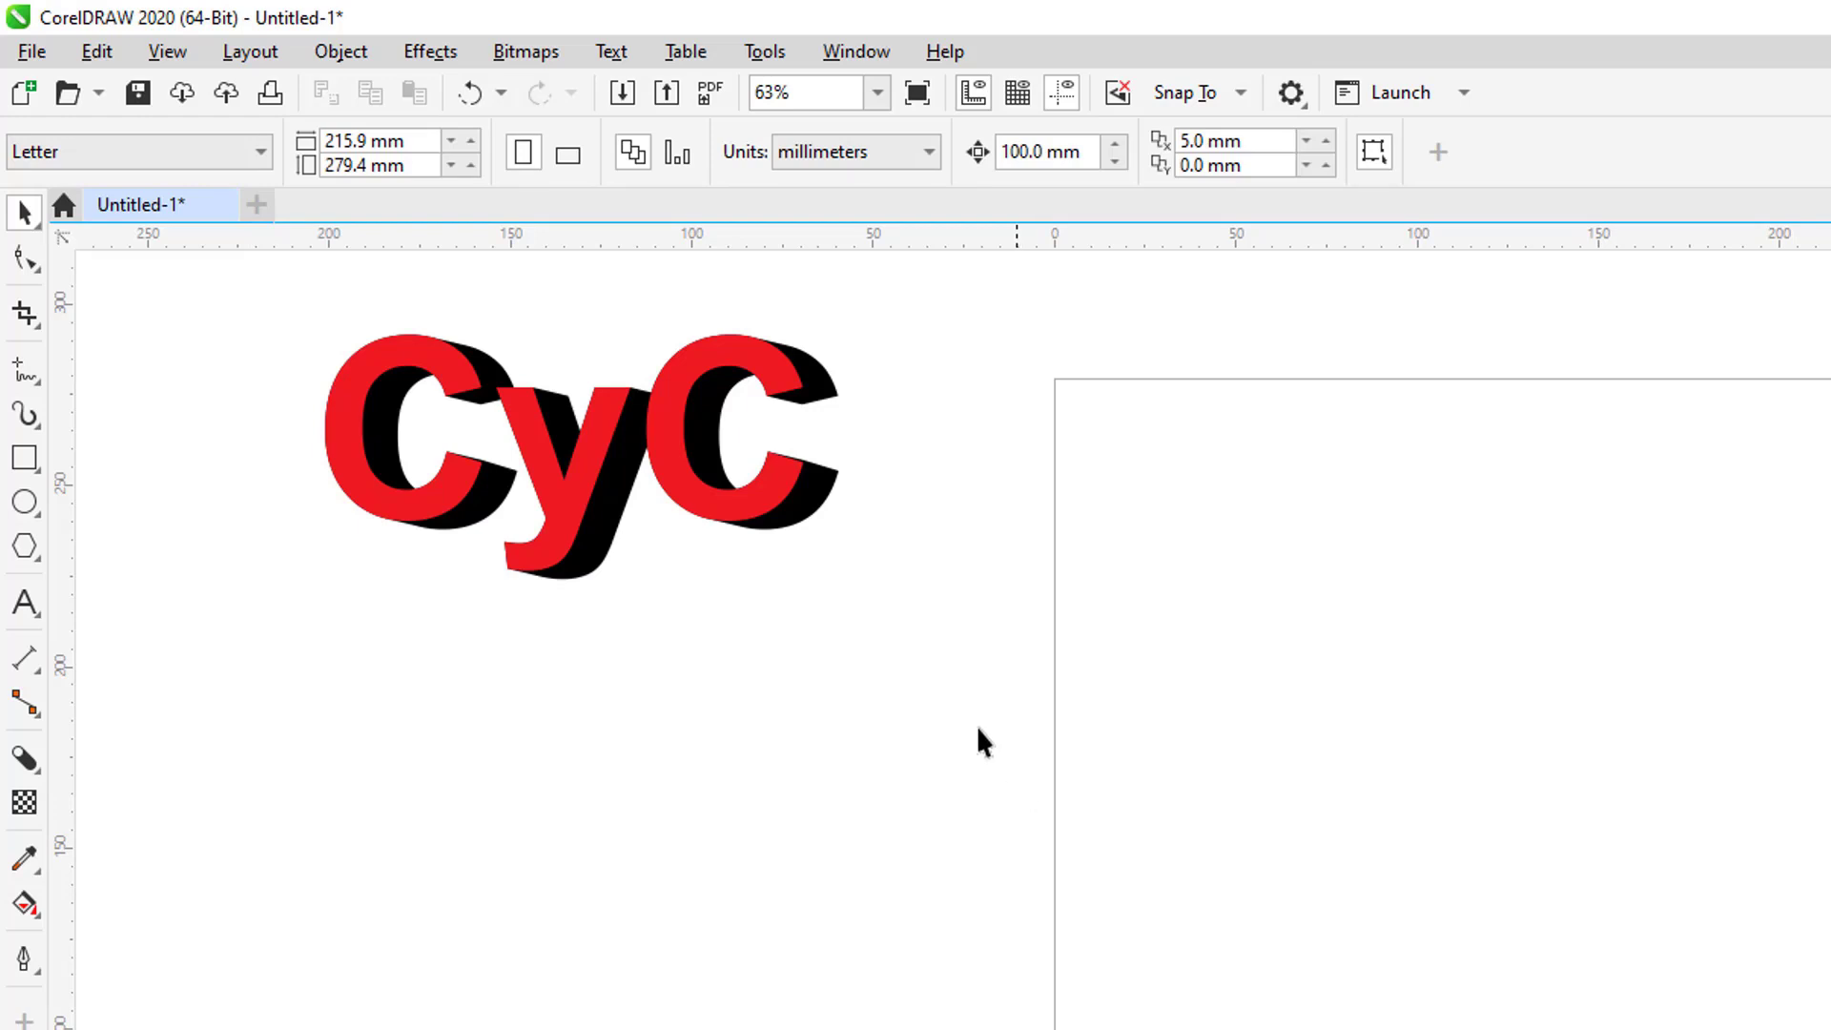
pyautogui.click(801, 518)
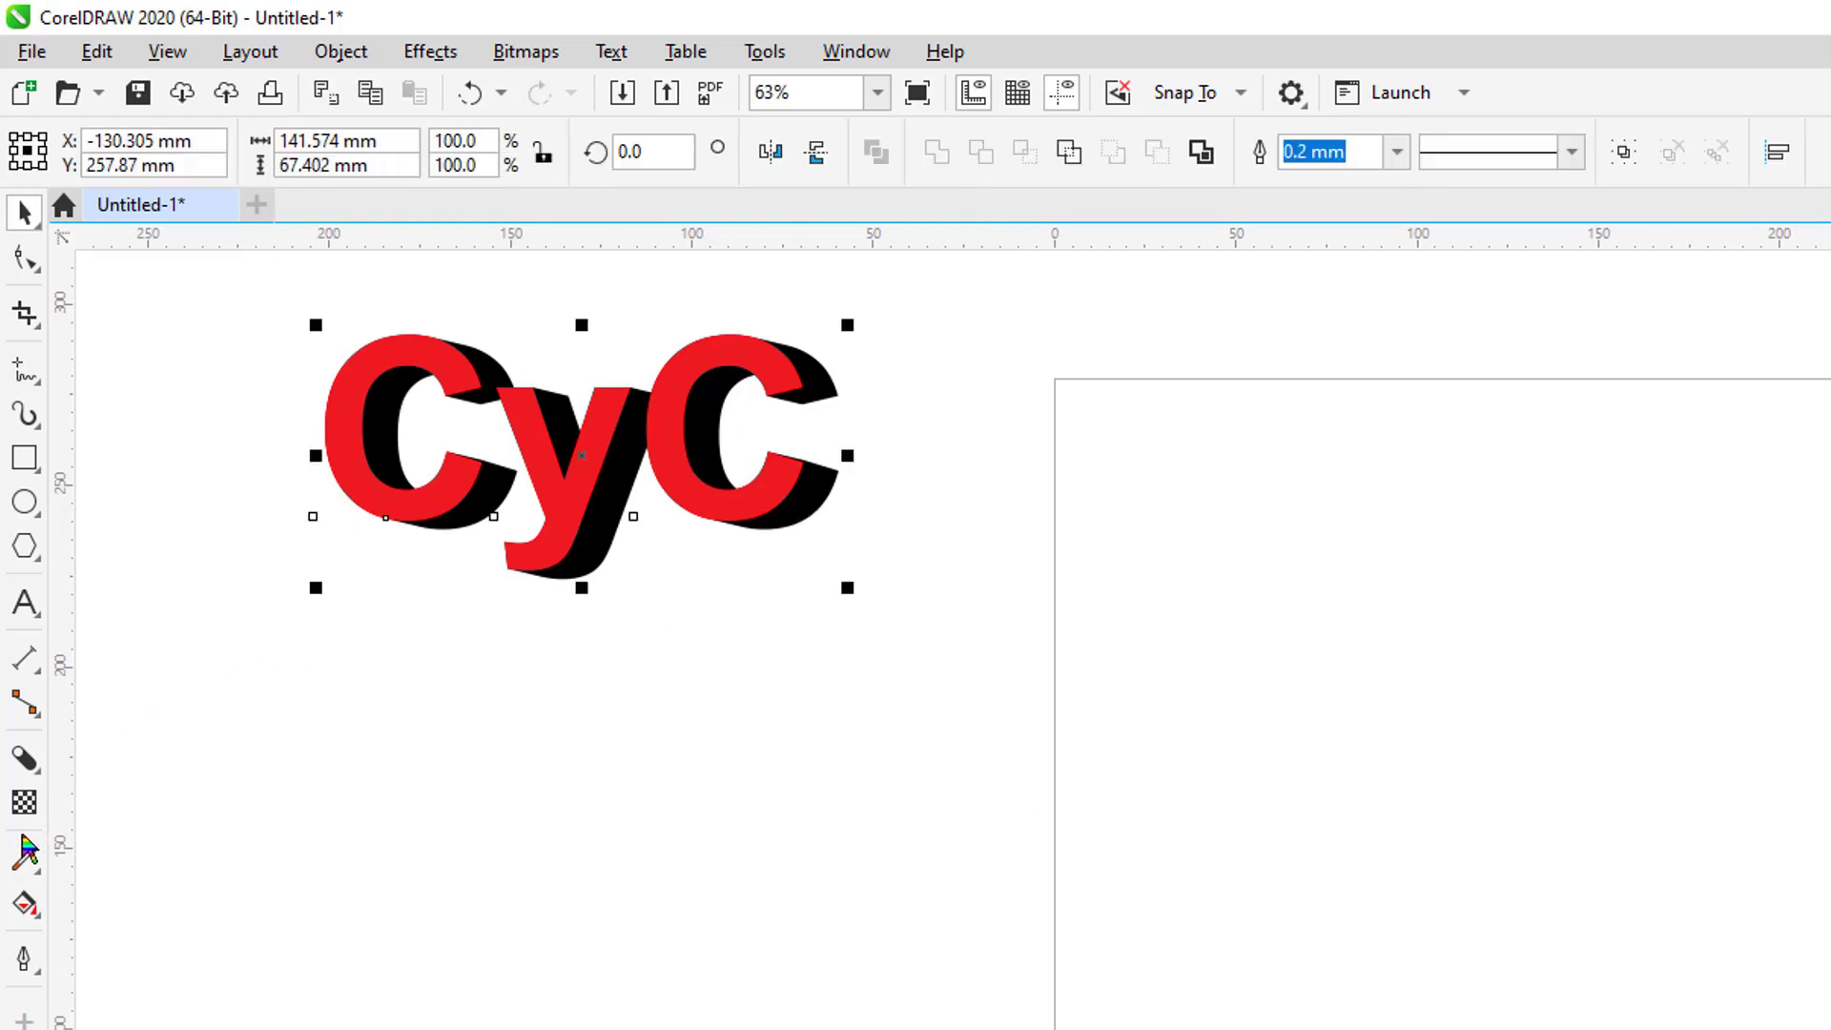
pyautogui.click(25, 758)
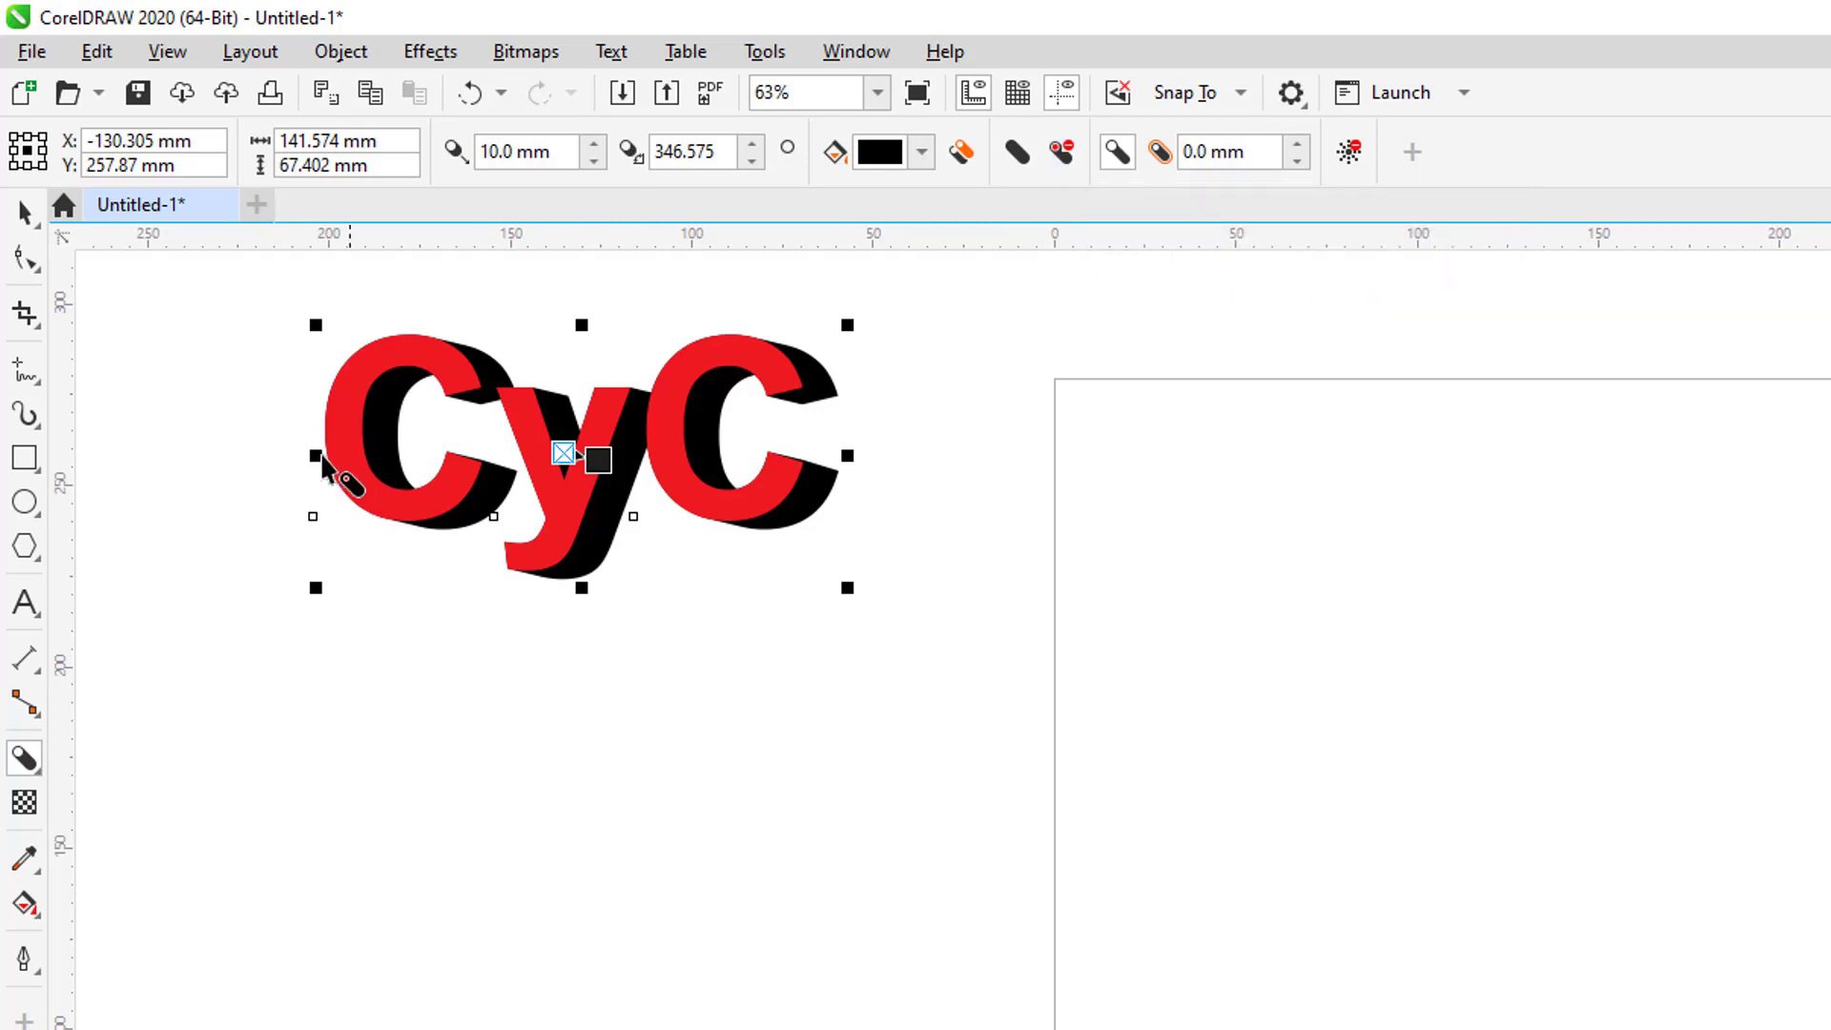
pyautogui.click(25, 211)
pyautogui.moveTo(215, 310); pyautogui.dragTo(914, 653)
pyautogui.press('Delete')
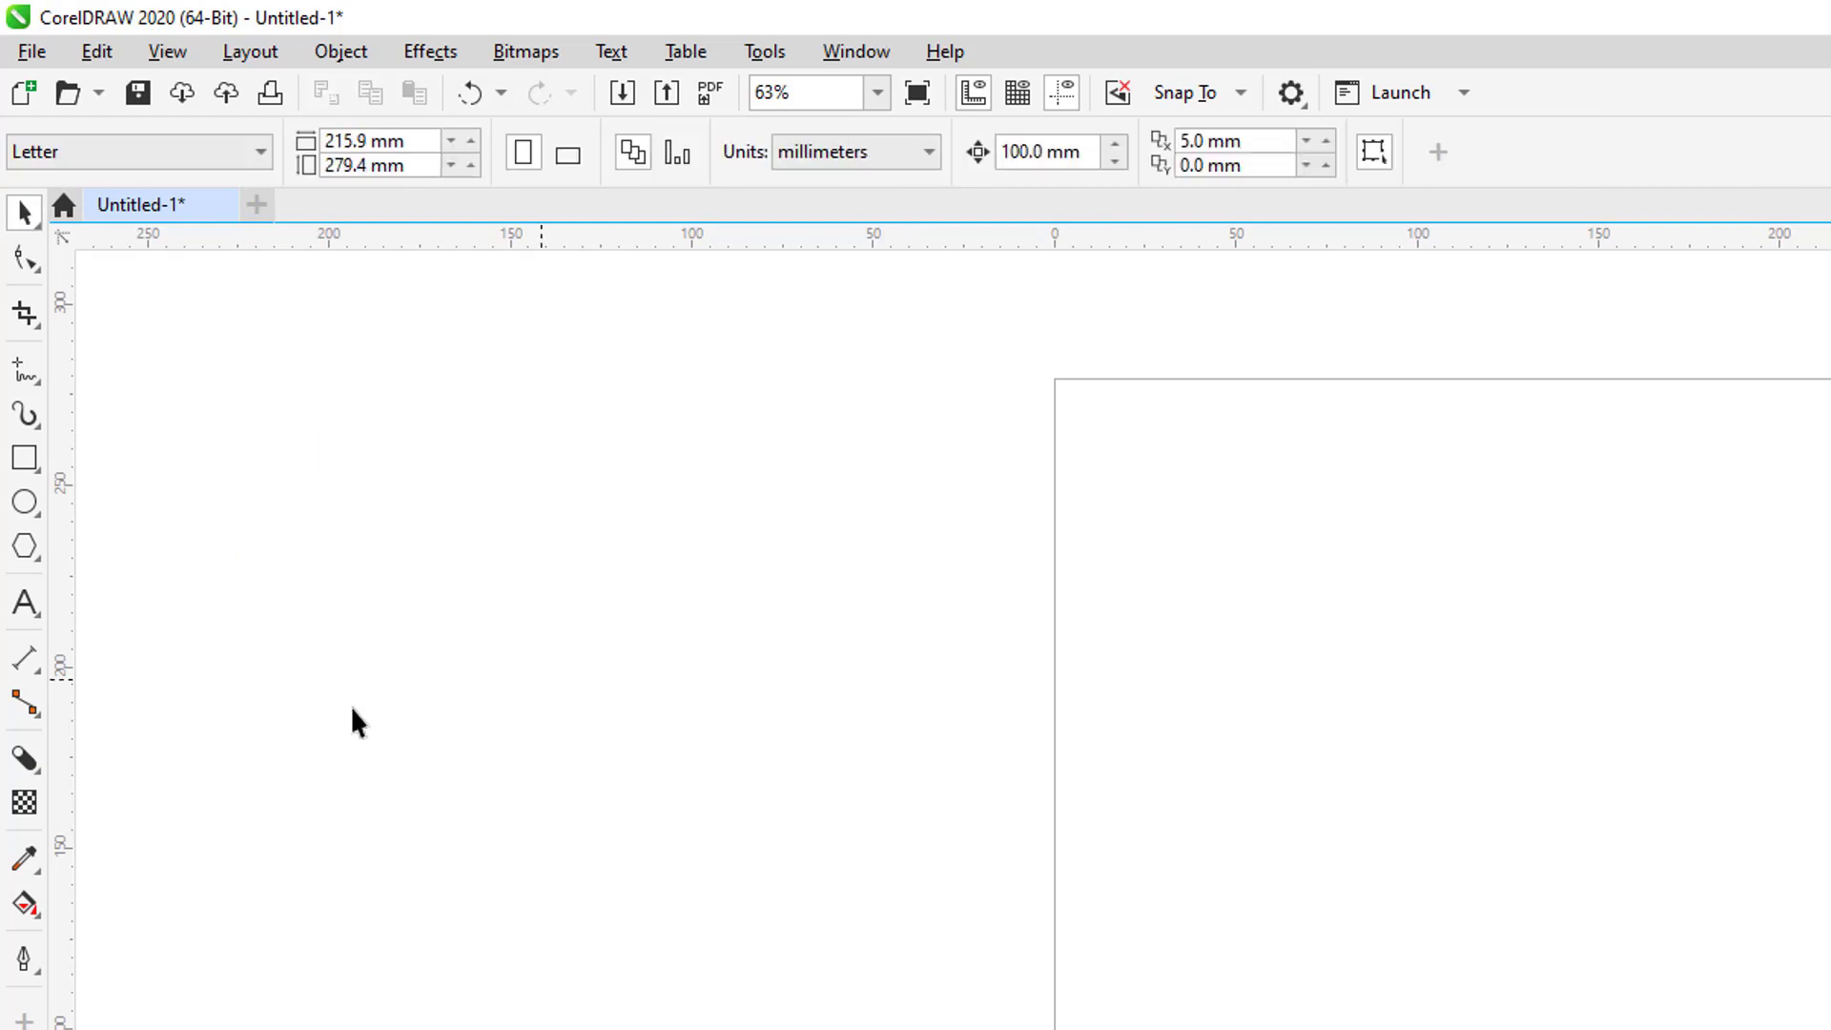
# Add the text ABC left of the page and enlarge it proportionally to about 115 mm wide and 42 mm high.
pyautogui.click(34, 611)
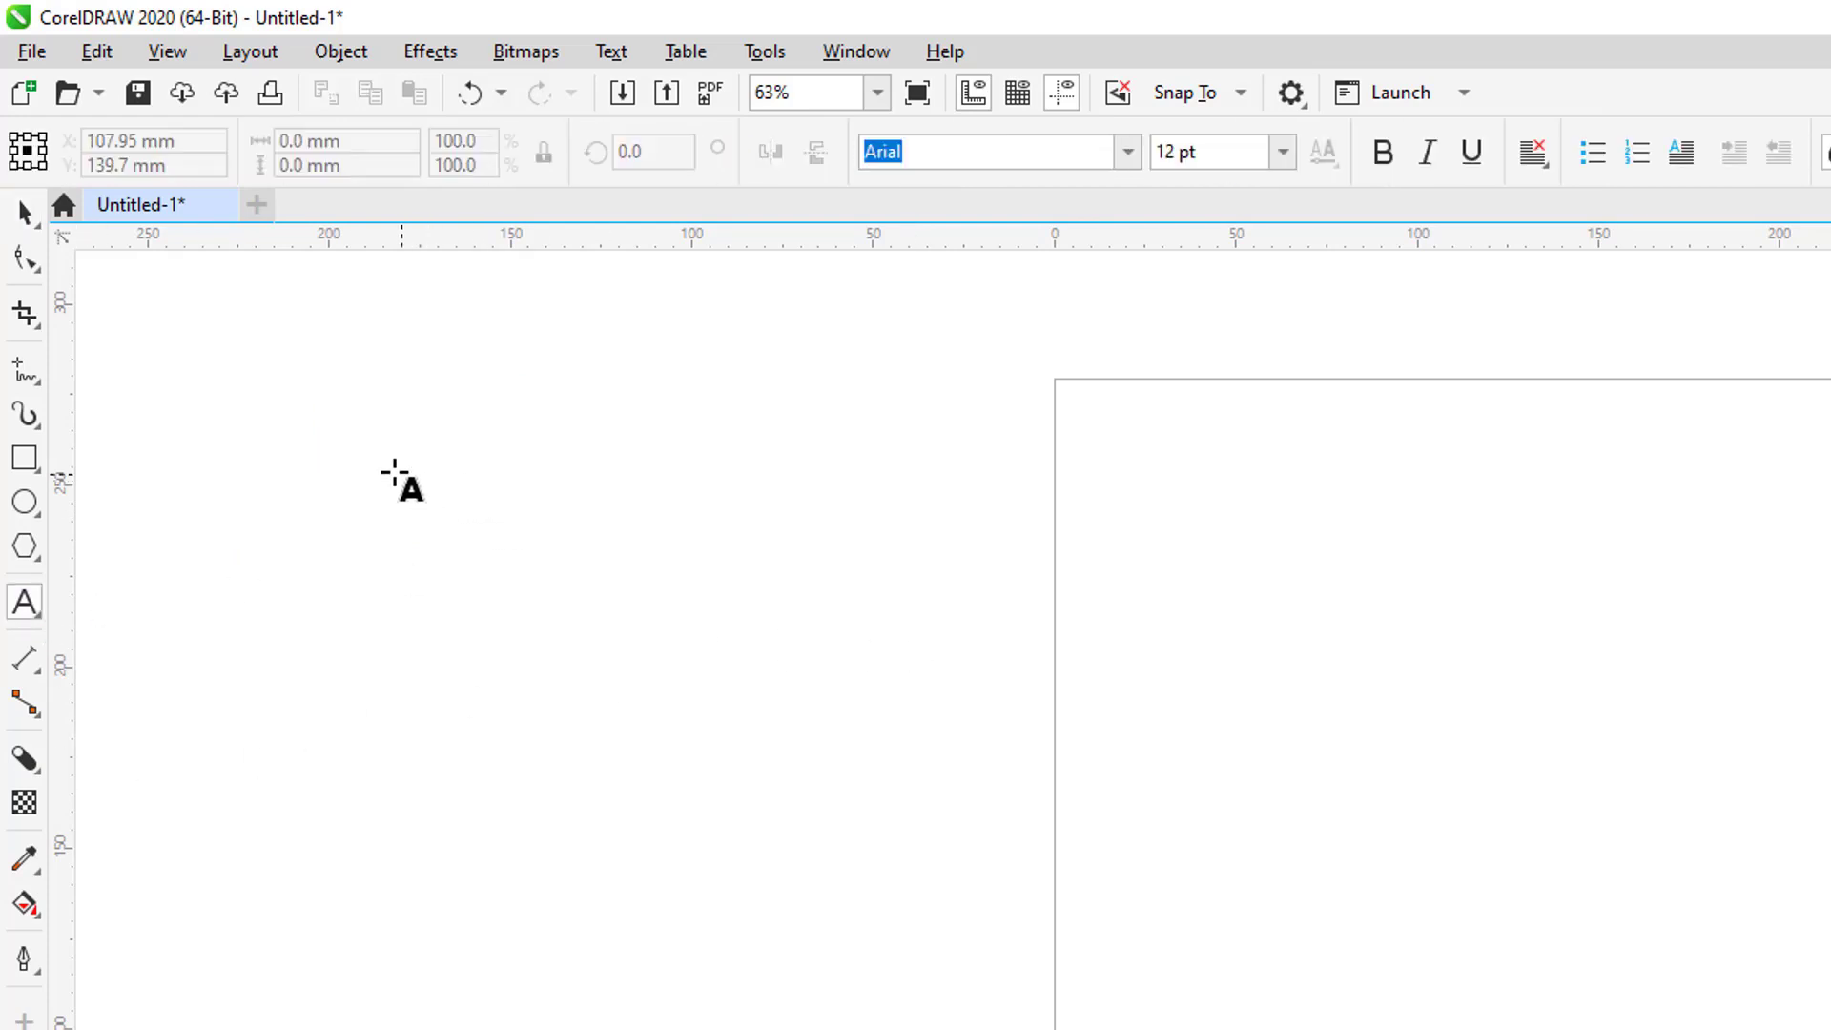
pyautogui.click(393, 466)
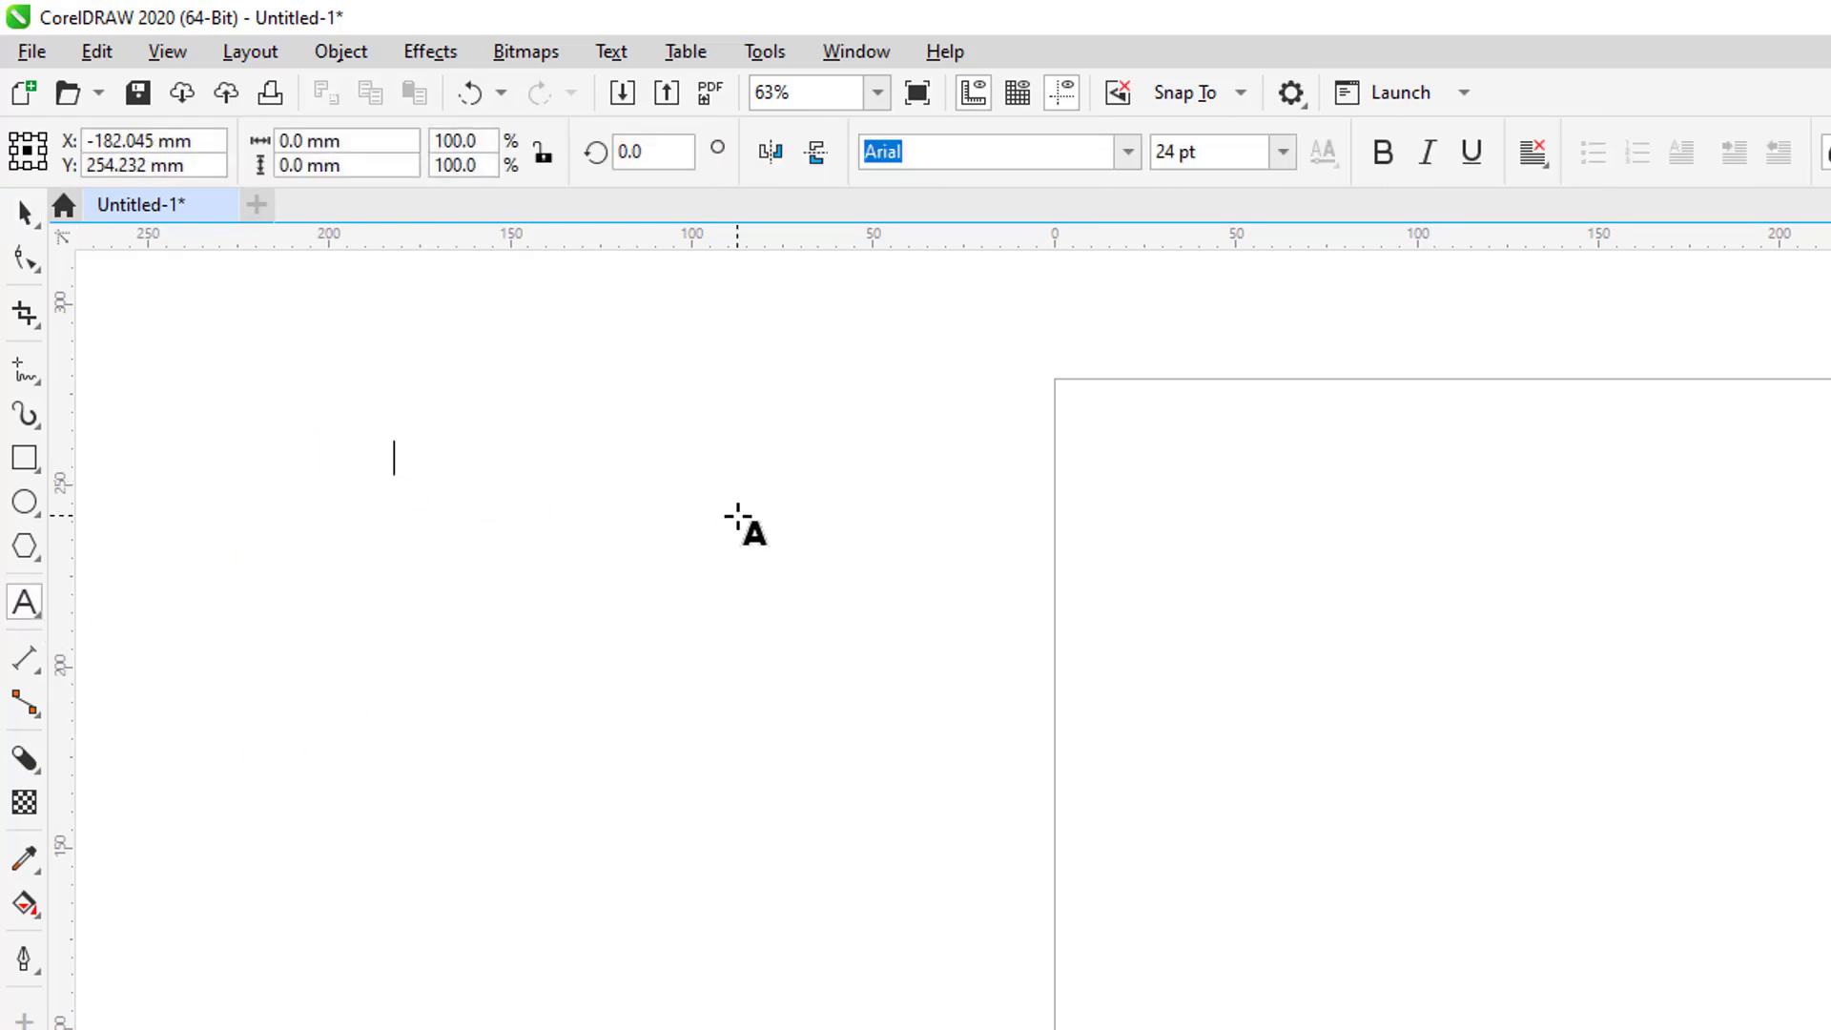
pyautogui.write('ABC')
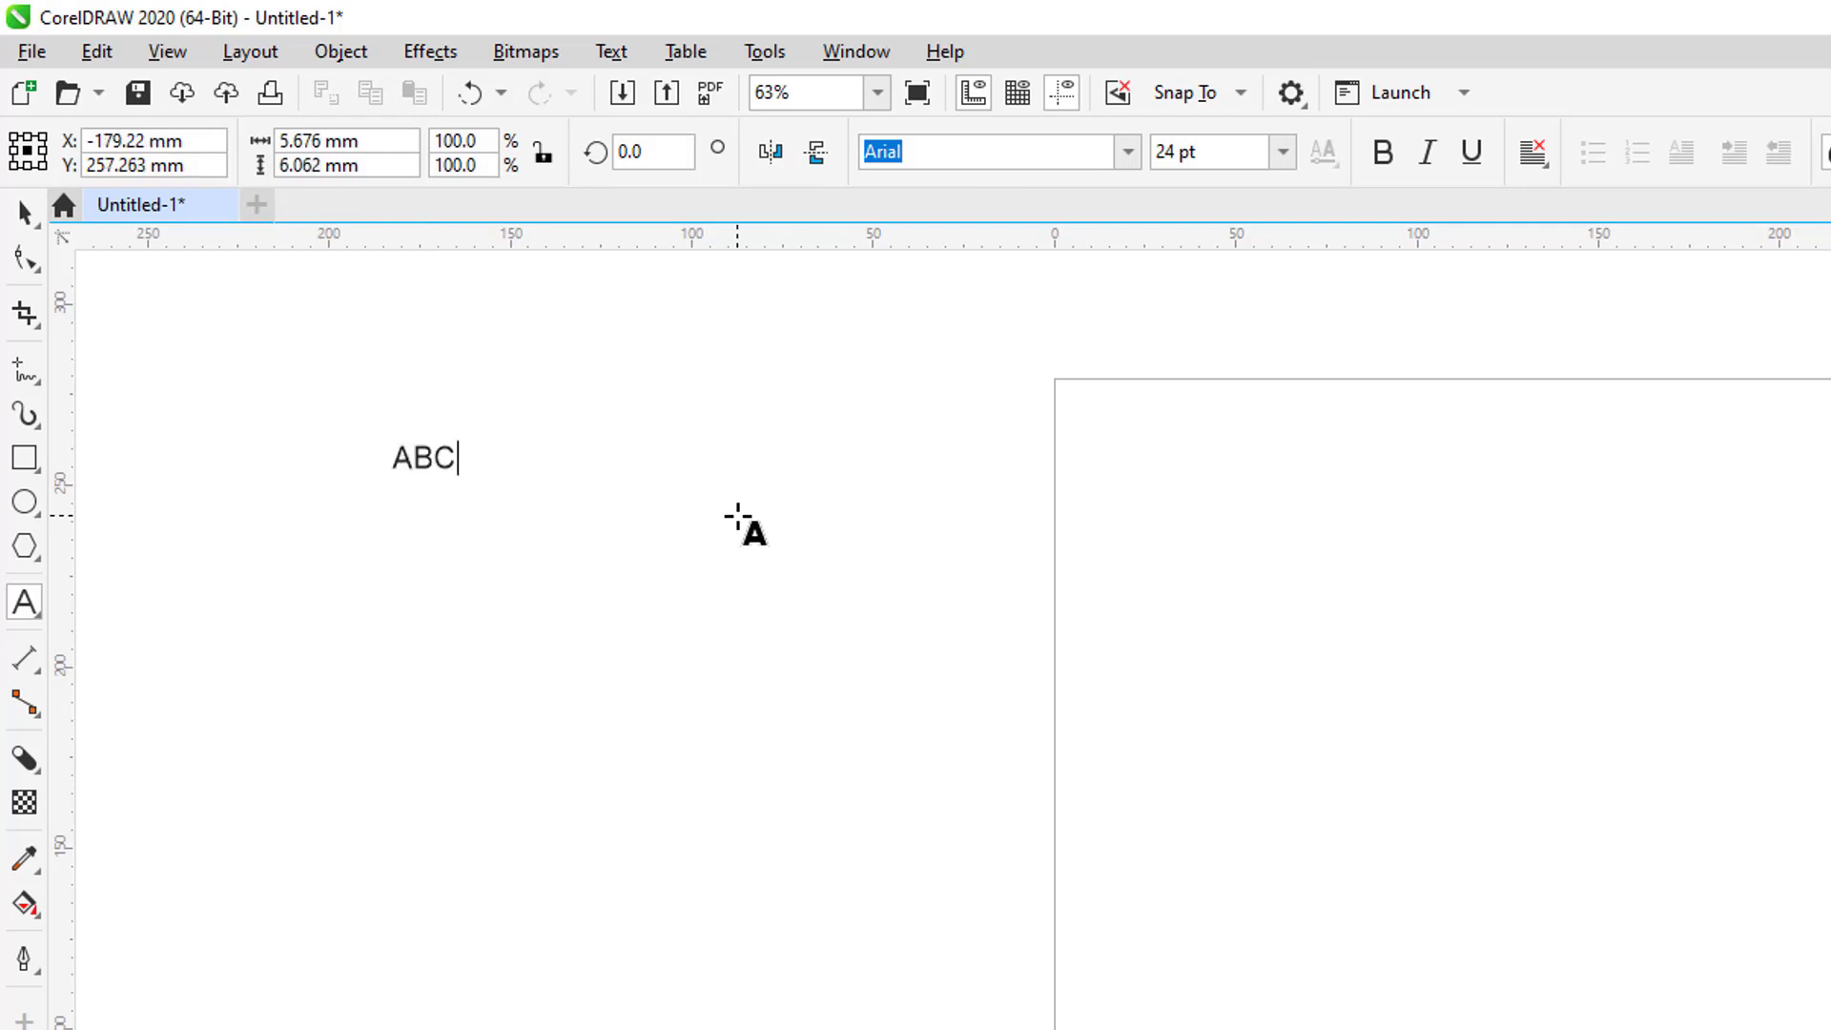
pyautogui.hotkey('ctrl', 'space')
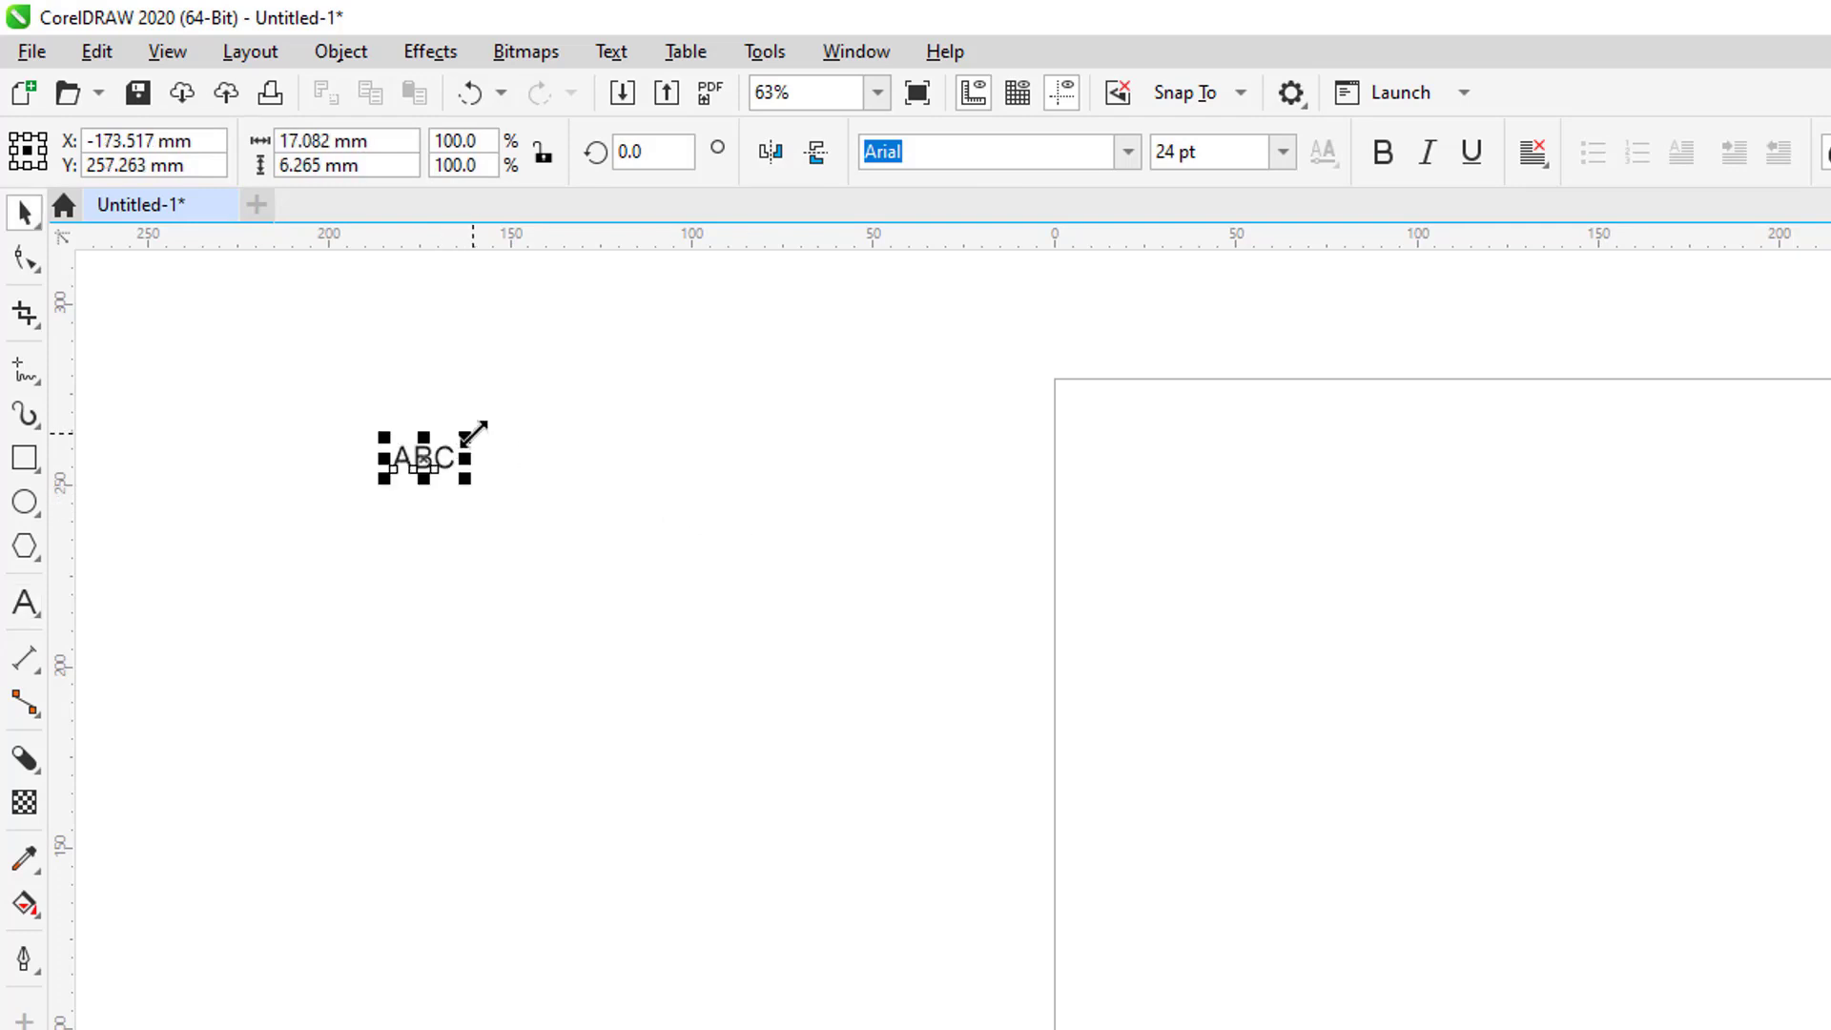
pyautogui.moveTo(468, 429); pyautogui.dragTo(827, 302)
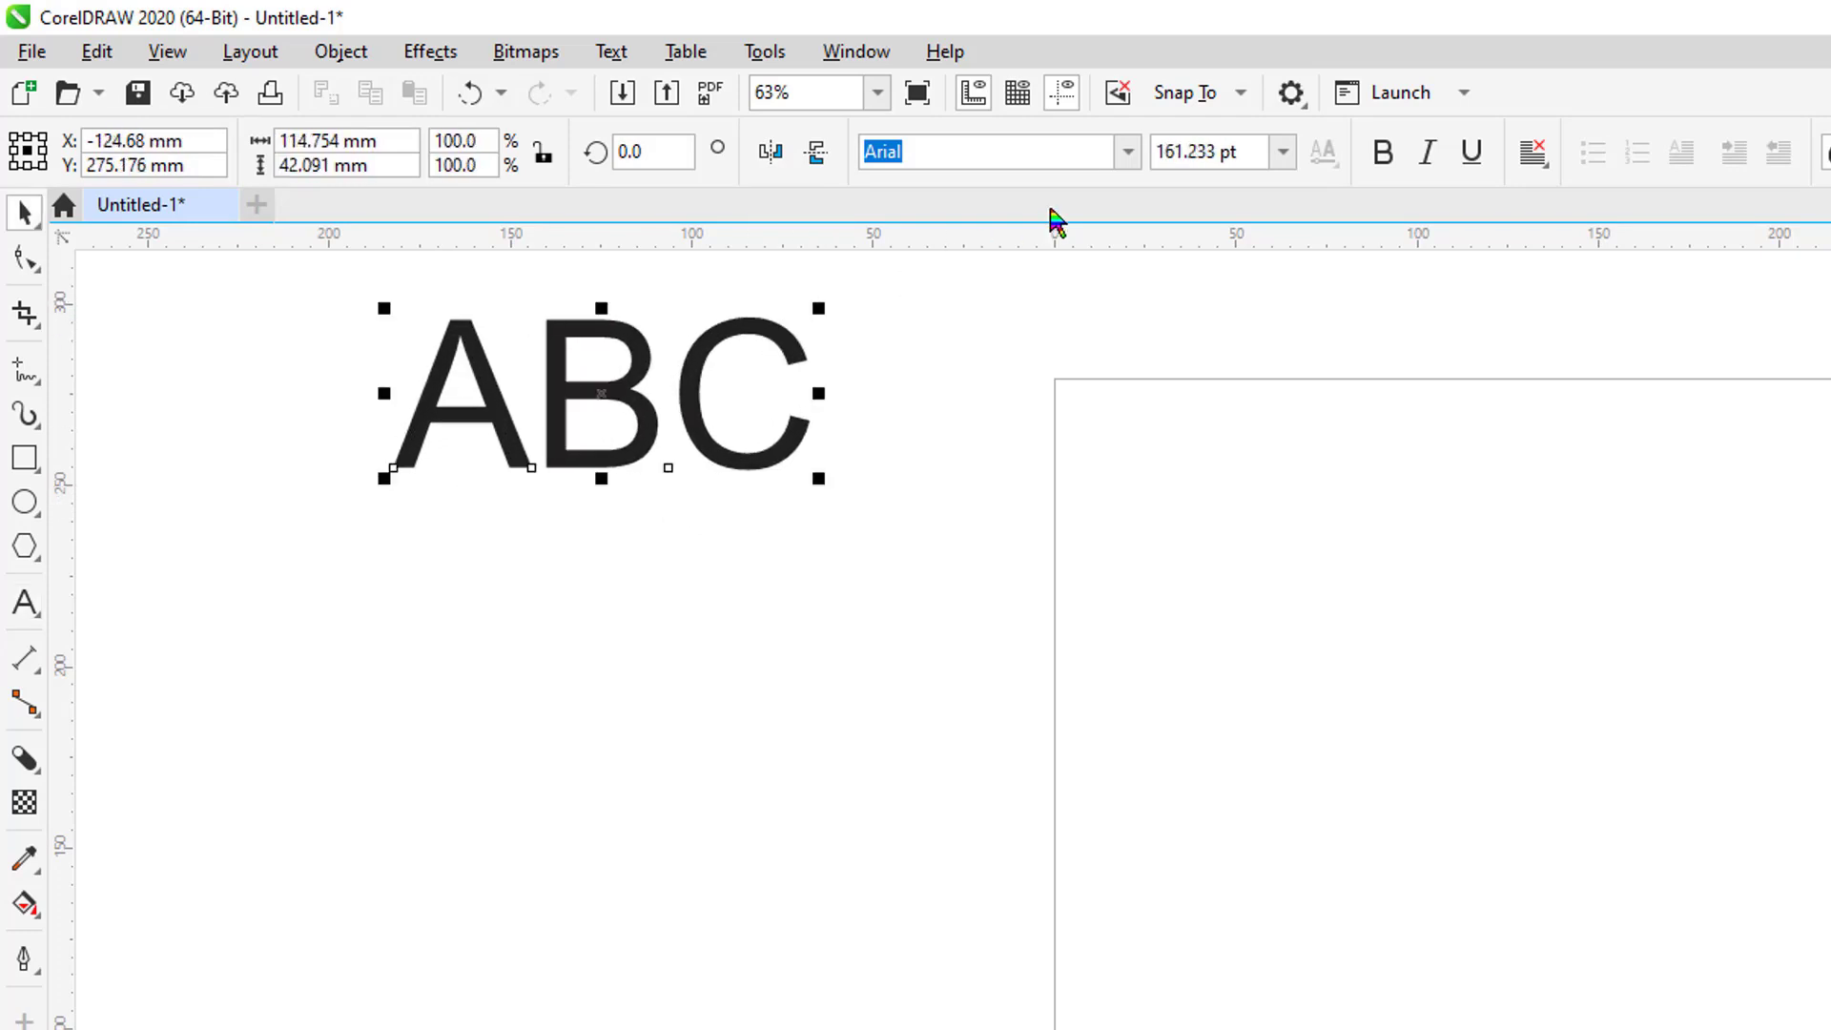
# Make the ABC text bold, move it about 13 mm down and fill it with red.
pyautogui.click(1382, 152)
pyautogui.moveTo(625, 387); pyautogui.dragTo(609, 436)
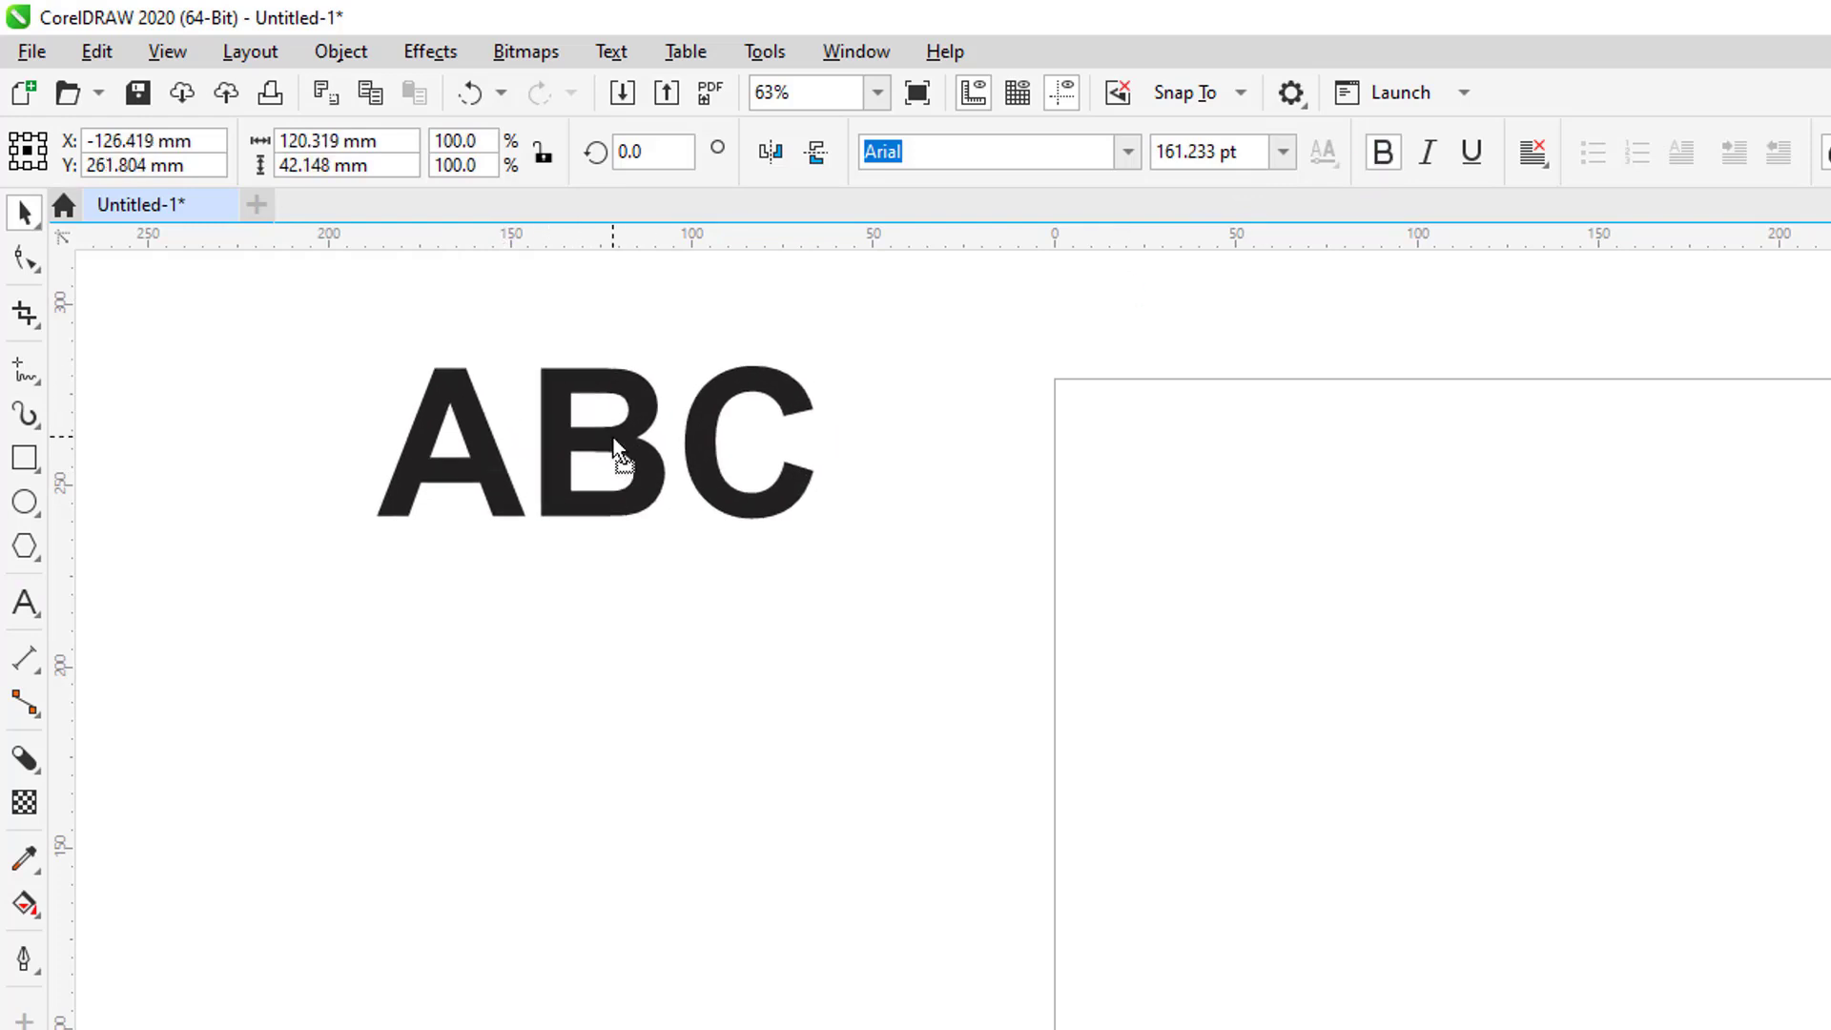
pyautogui.click(1830, 771)
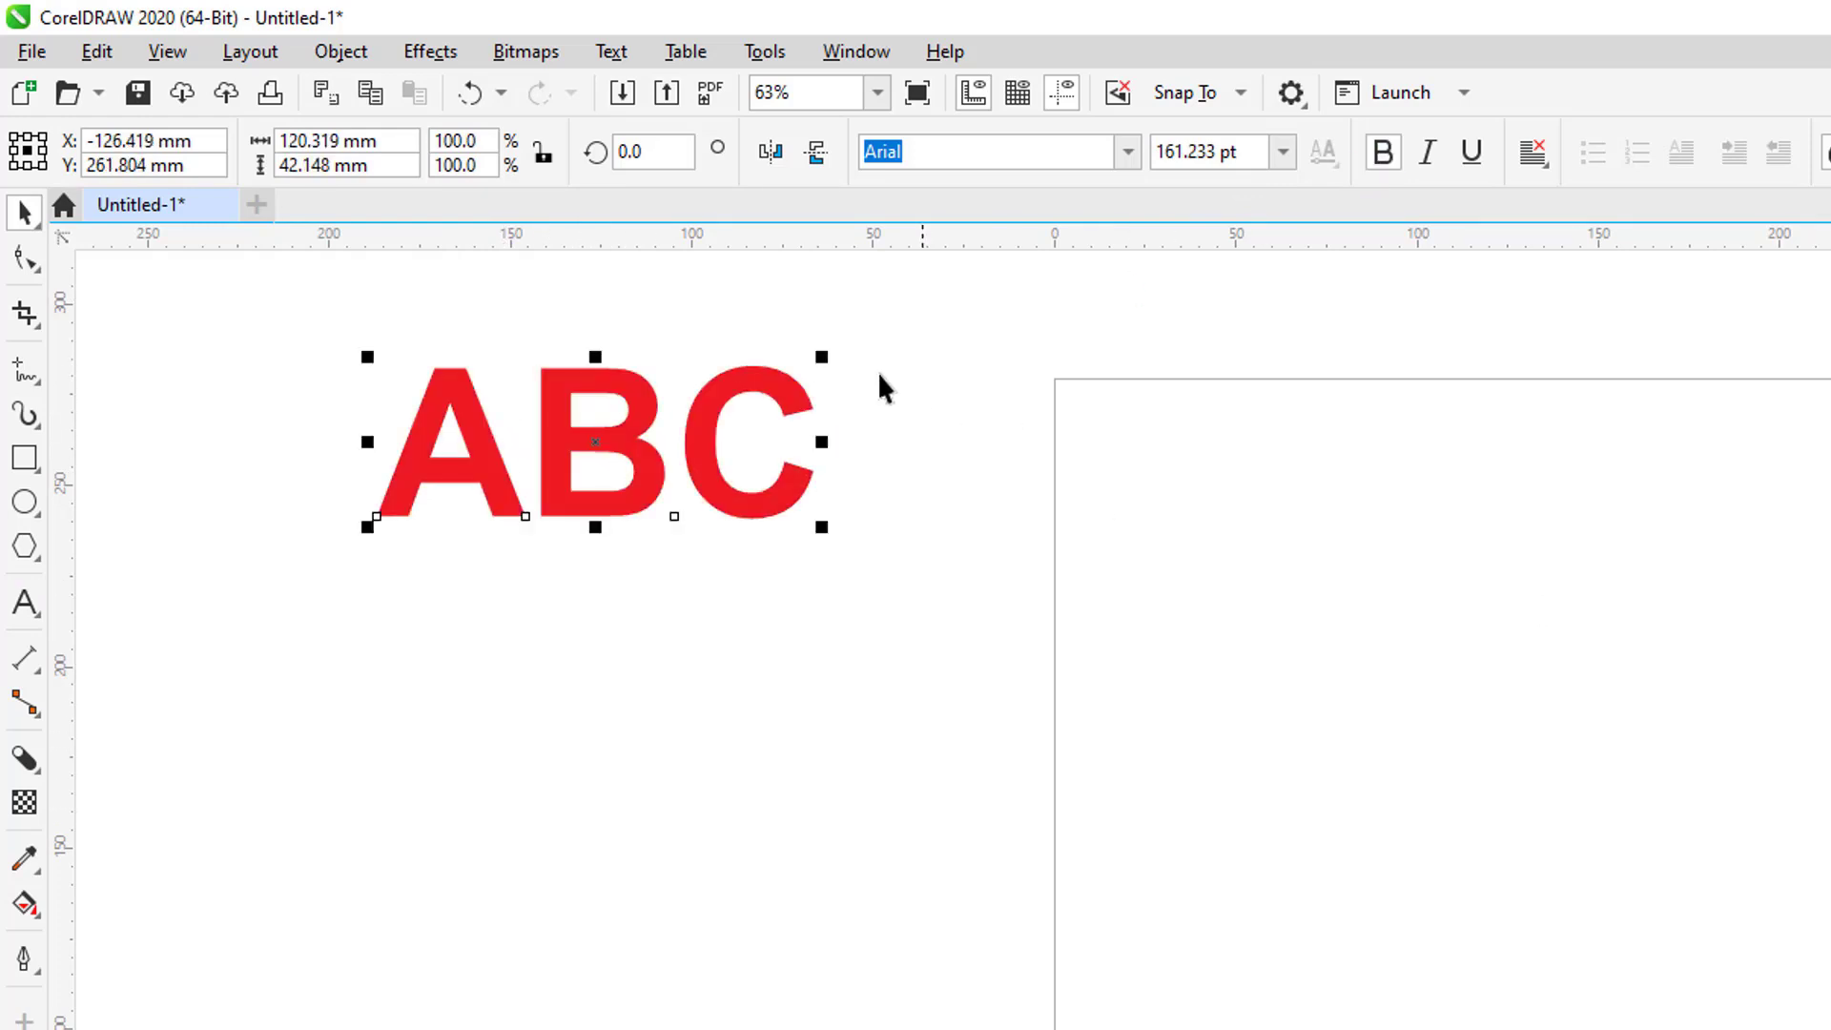
# Add a block shadow to the ABC text toward the lower right, with a depth of about 5.9 mm and a direction of about 330°.
pyautogui.click(38, 777)
pyautogui.click(145, 962)
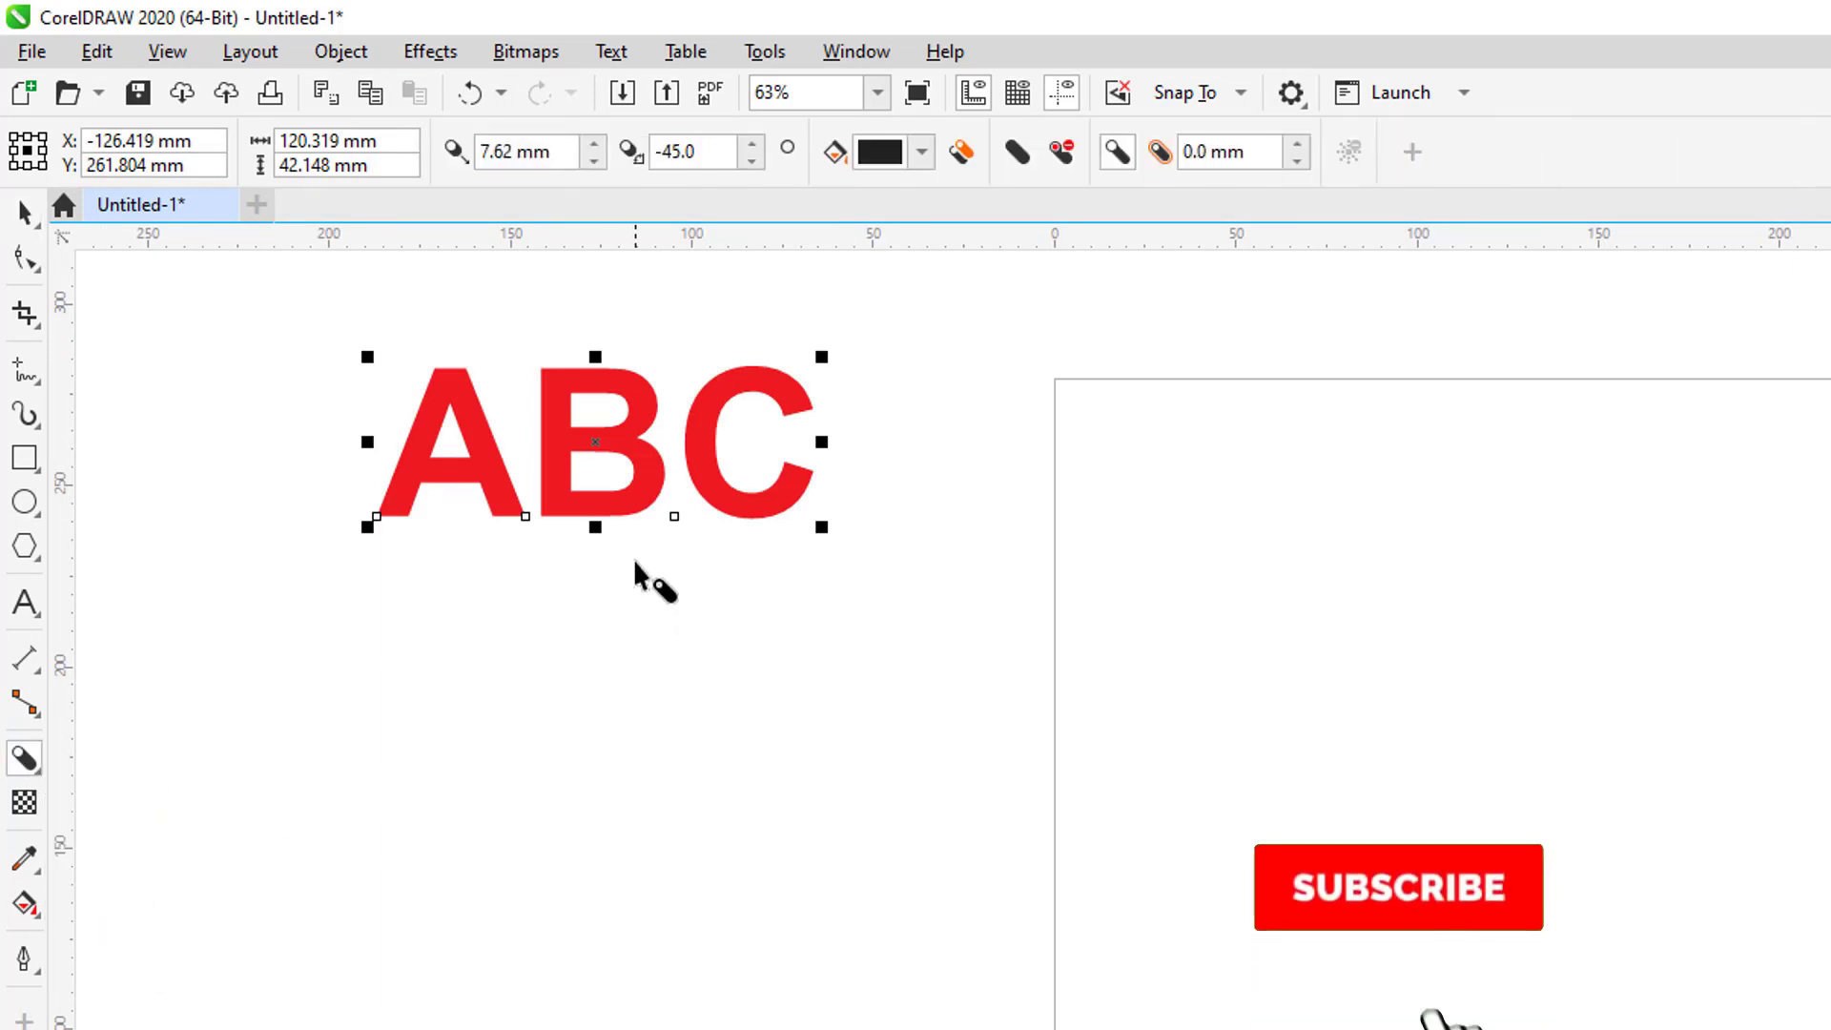
pyautogui.moveTo(621, 462)
pyautogui.mouseDown()
pyautogui.moveTo(651, 450)
pyautogui.moveTo(634, 457)
pyautogui.mouseUp()
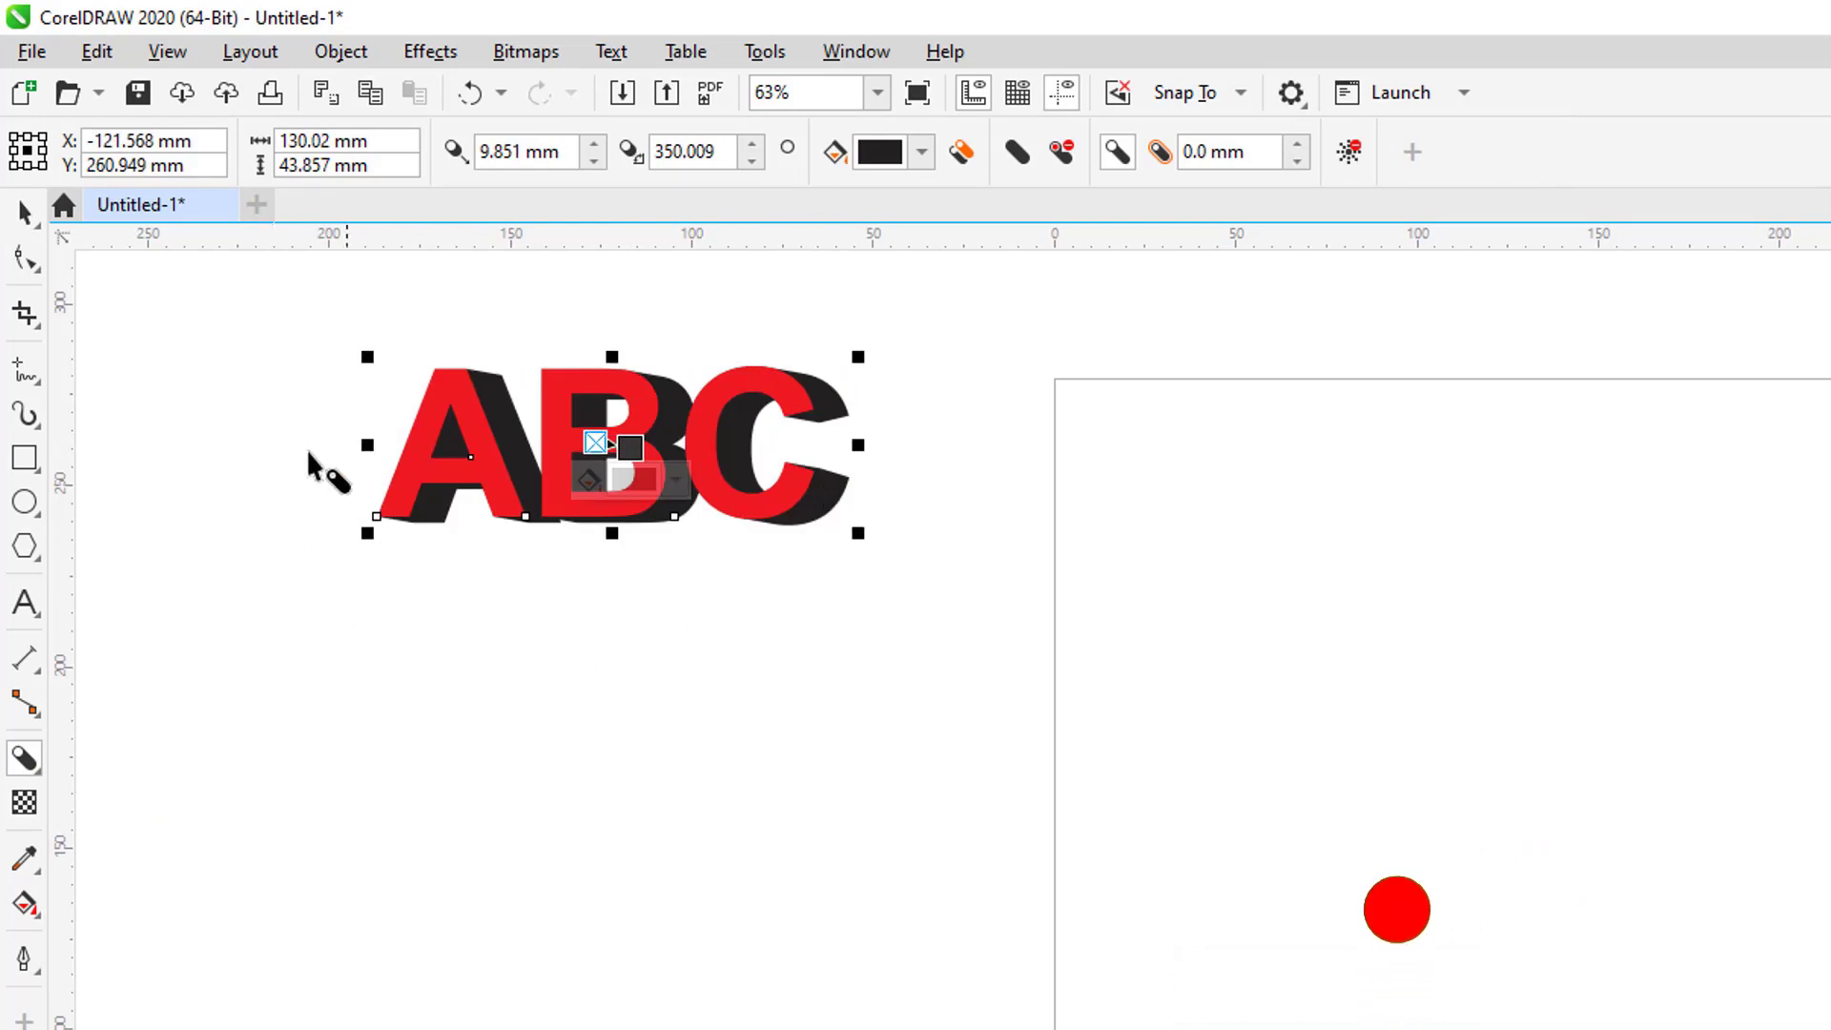
pyautogui.moveTo(630, 448); pyautogui.dragTo(625, 448)
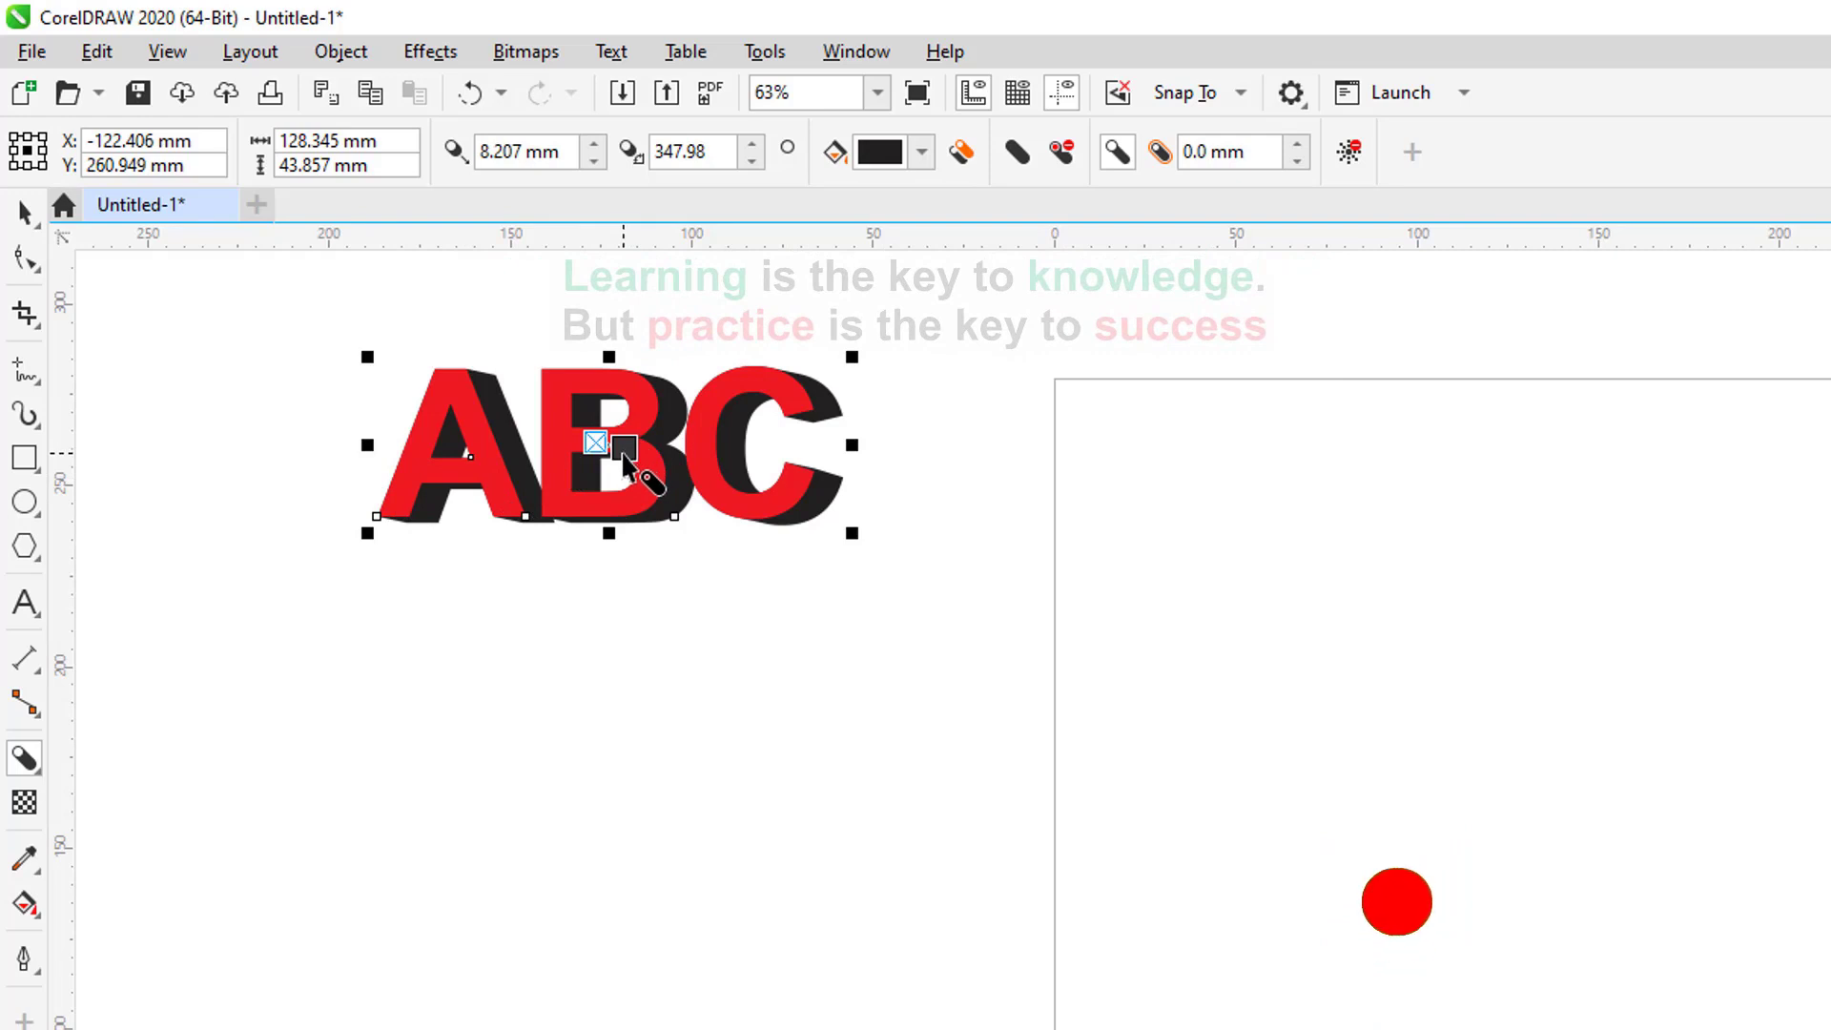
pyautogui.moveTo(624, 449); pyautogui.dragTo(613, 454)
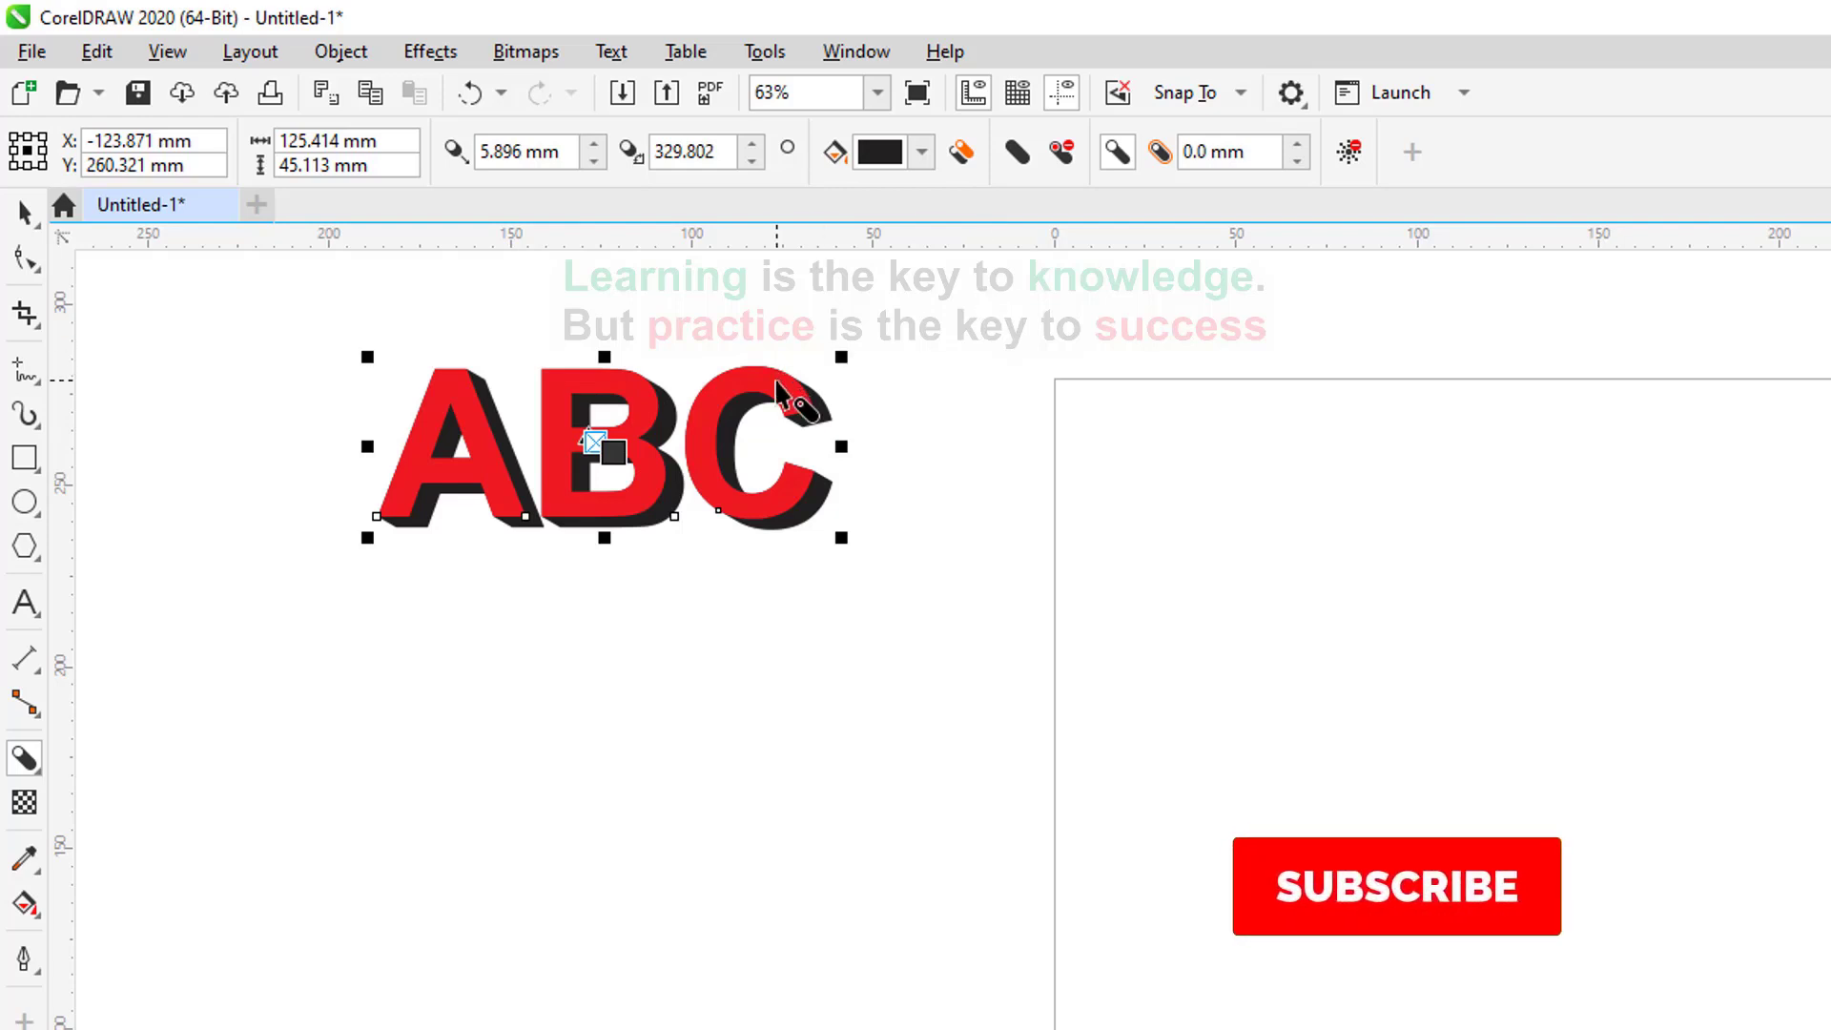
# Try removing the holes from the ABC block shadow, and undo the change.
pyautogui.click(1063, 162)
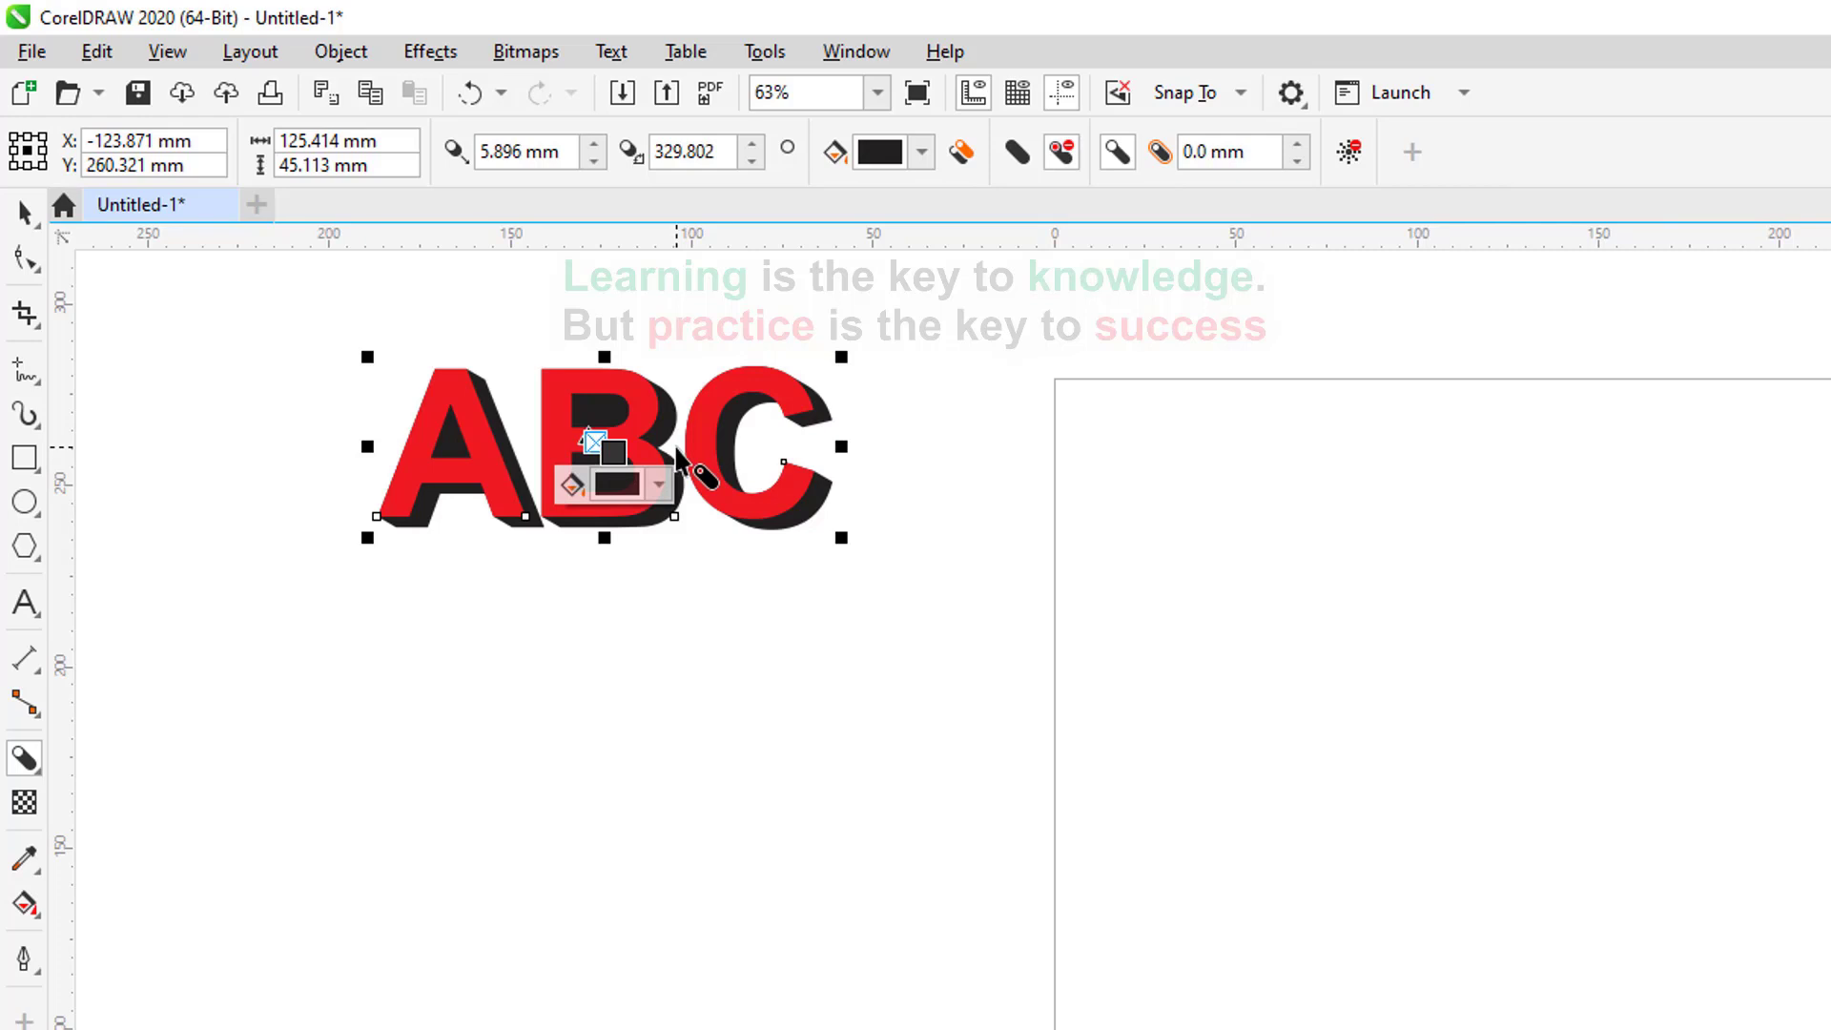
pyautogui.hotkey('ctrl', 'z')
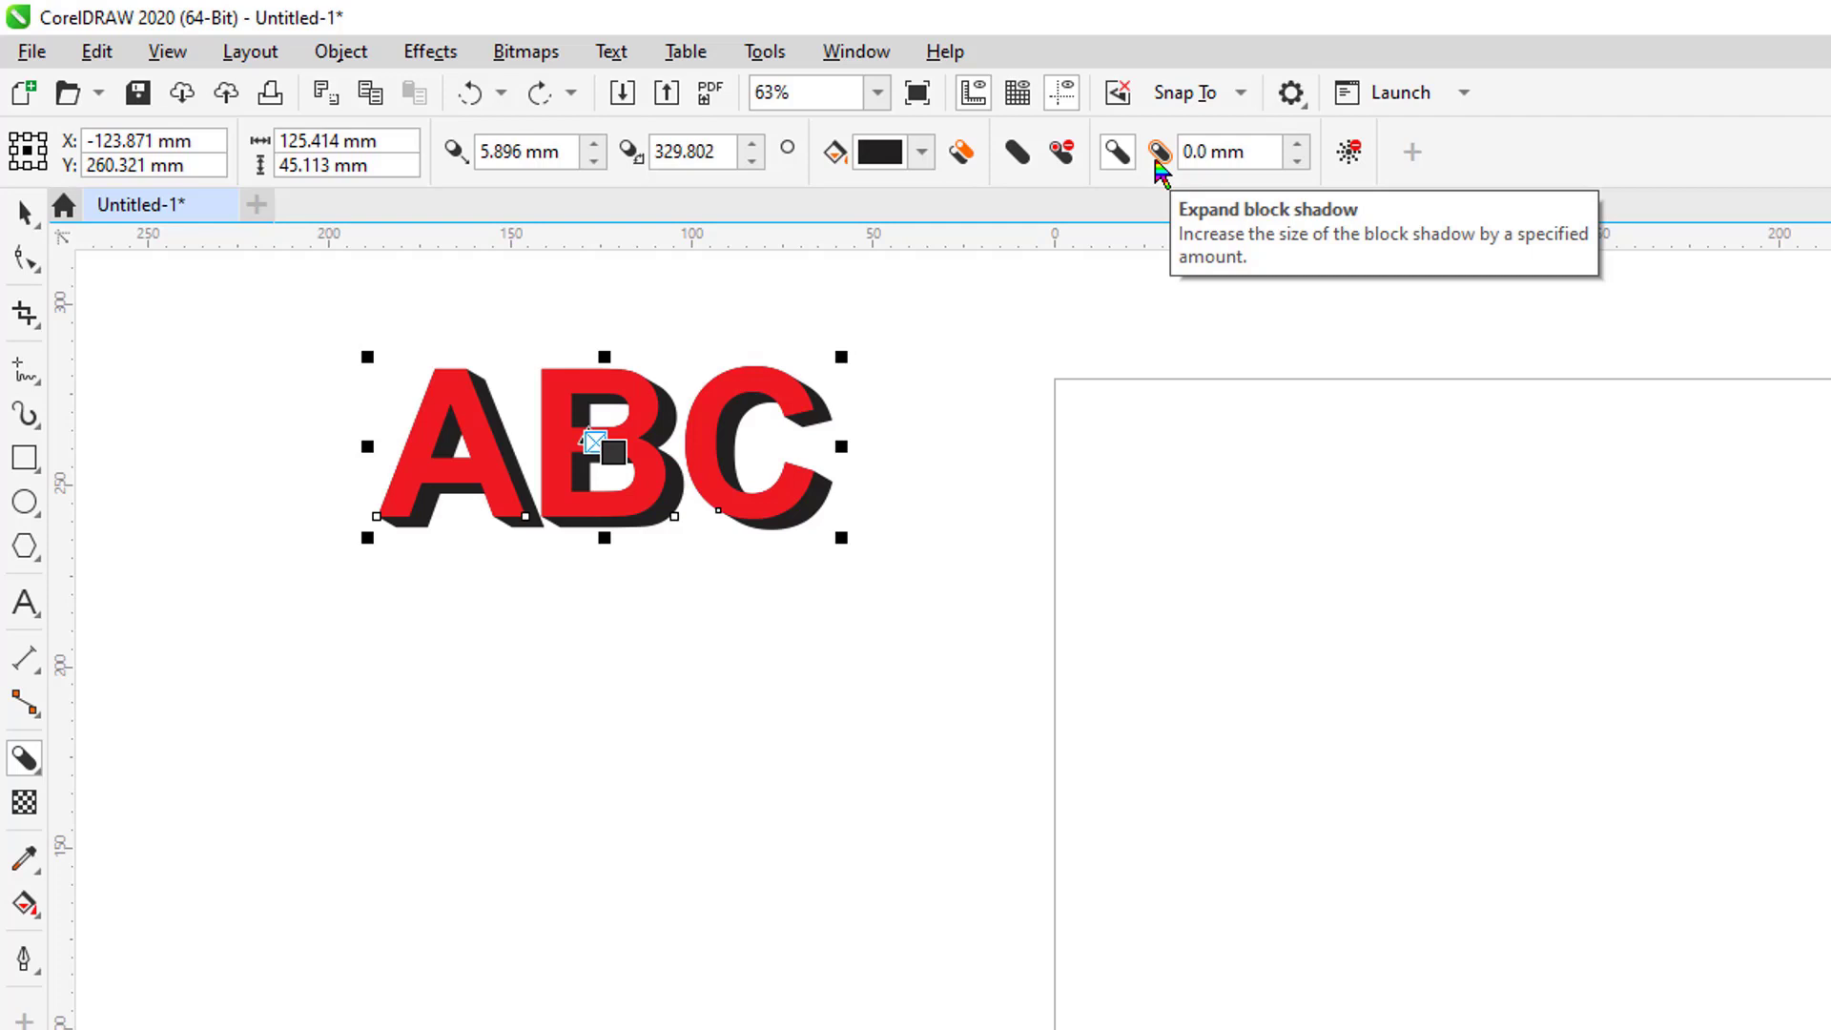
# Expand the ABC block shadow first by 1.0 mm and finally by 2.0 mm.
pyautogui.click(1211, 158)
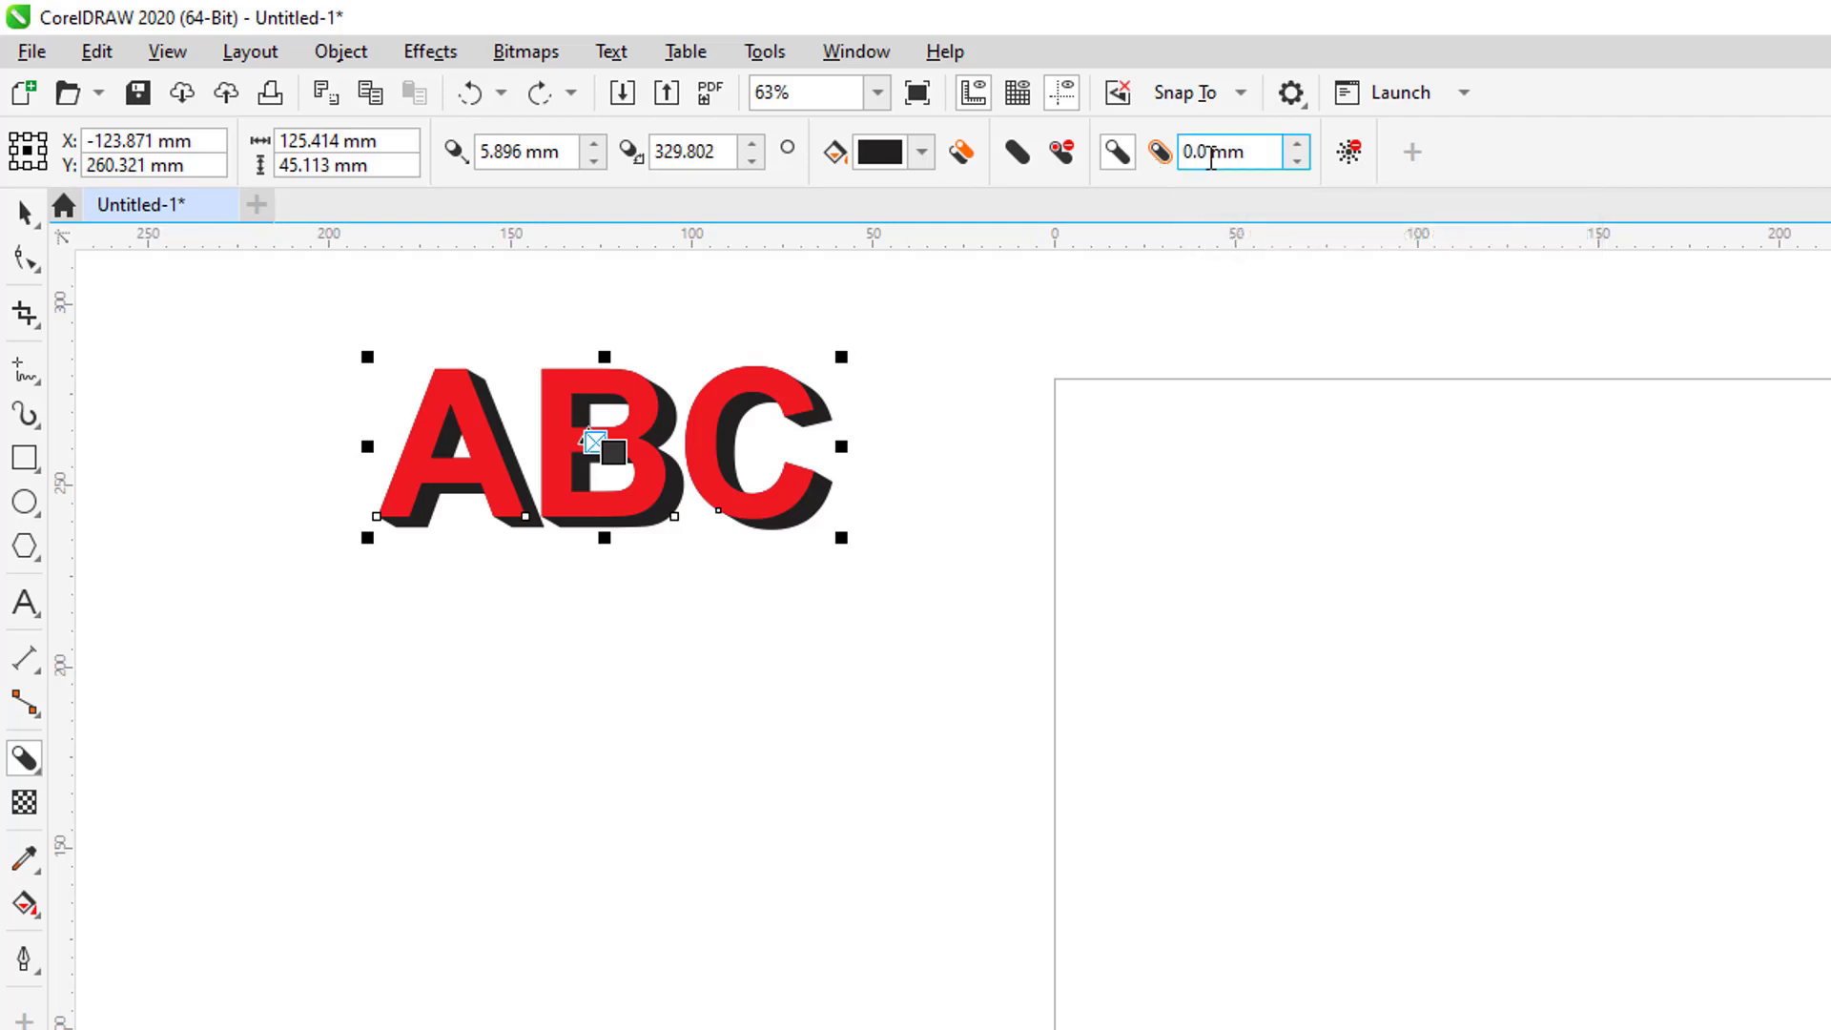
pyautogui.click(1298, 145)
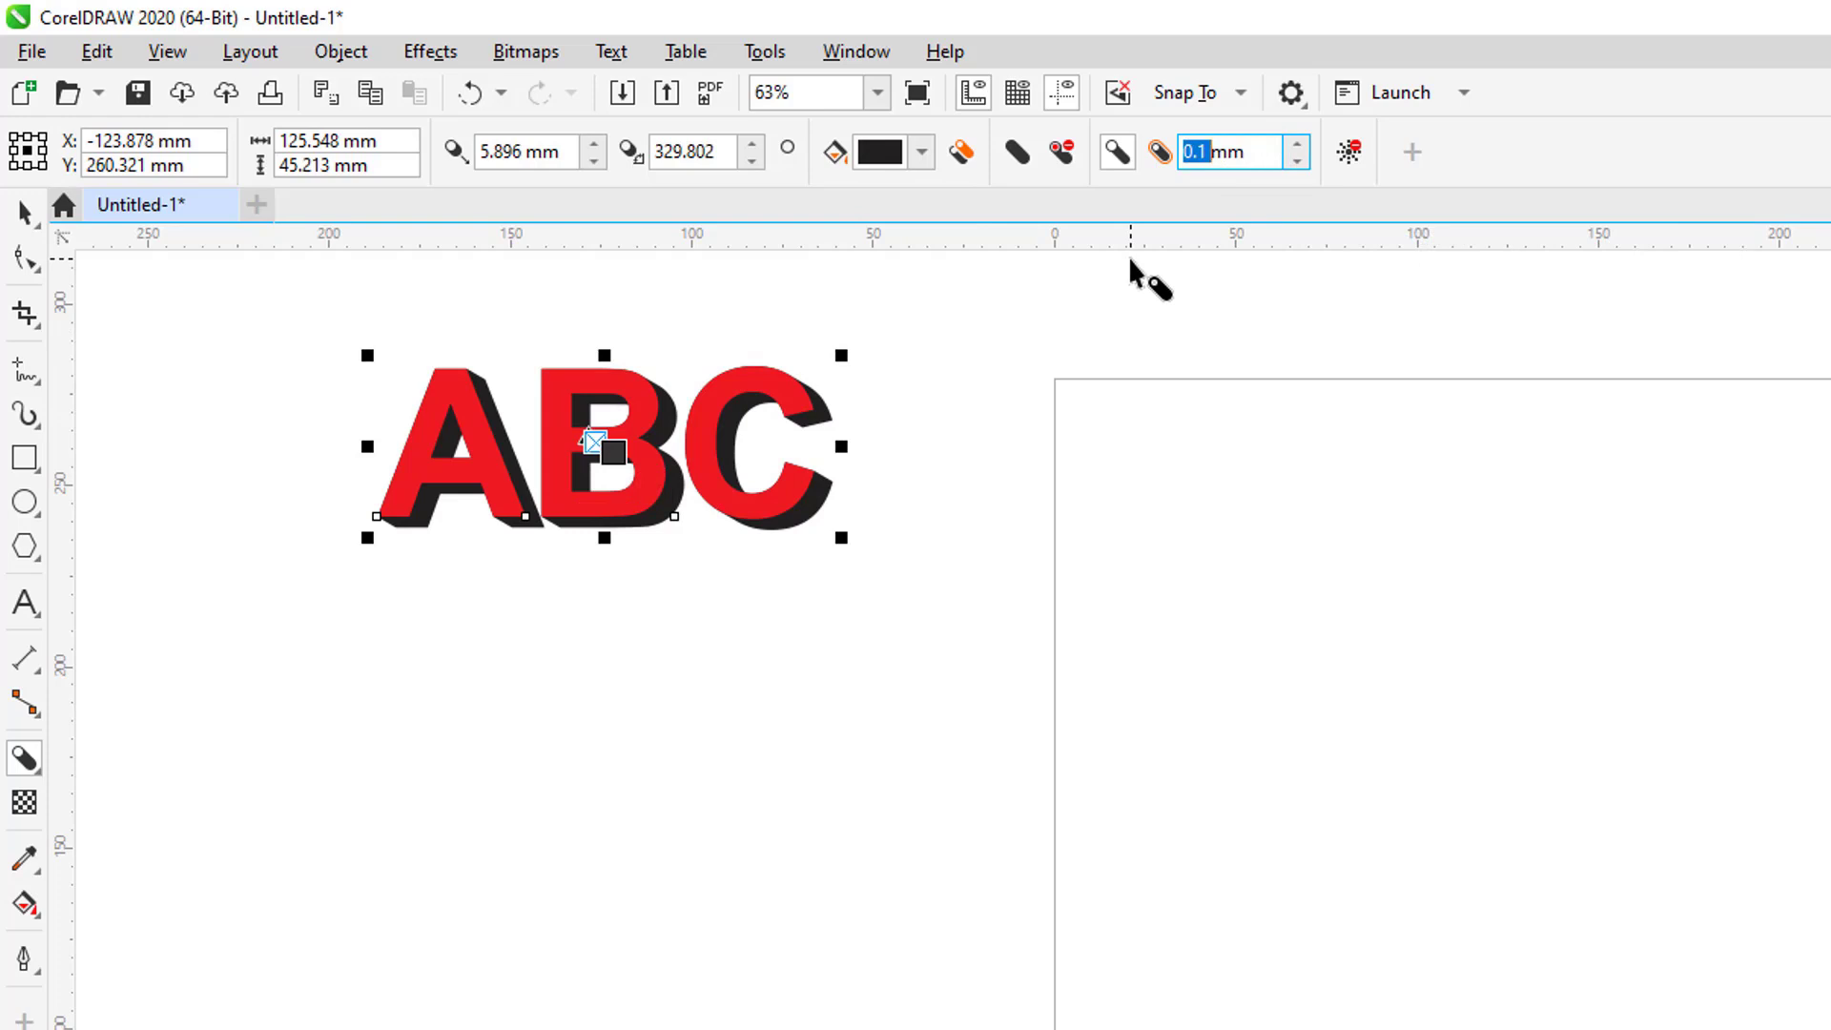
pyautogui.write('1')
pyautogui.press('Return')
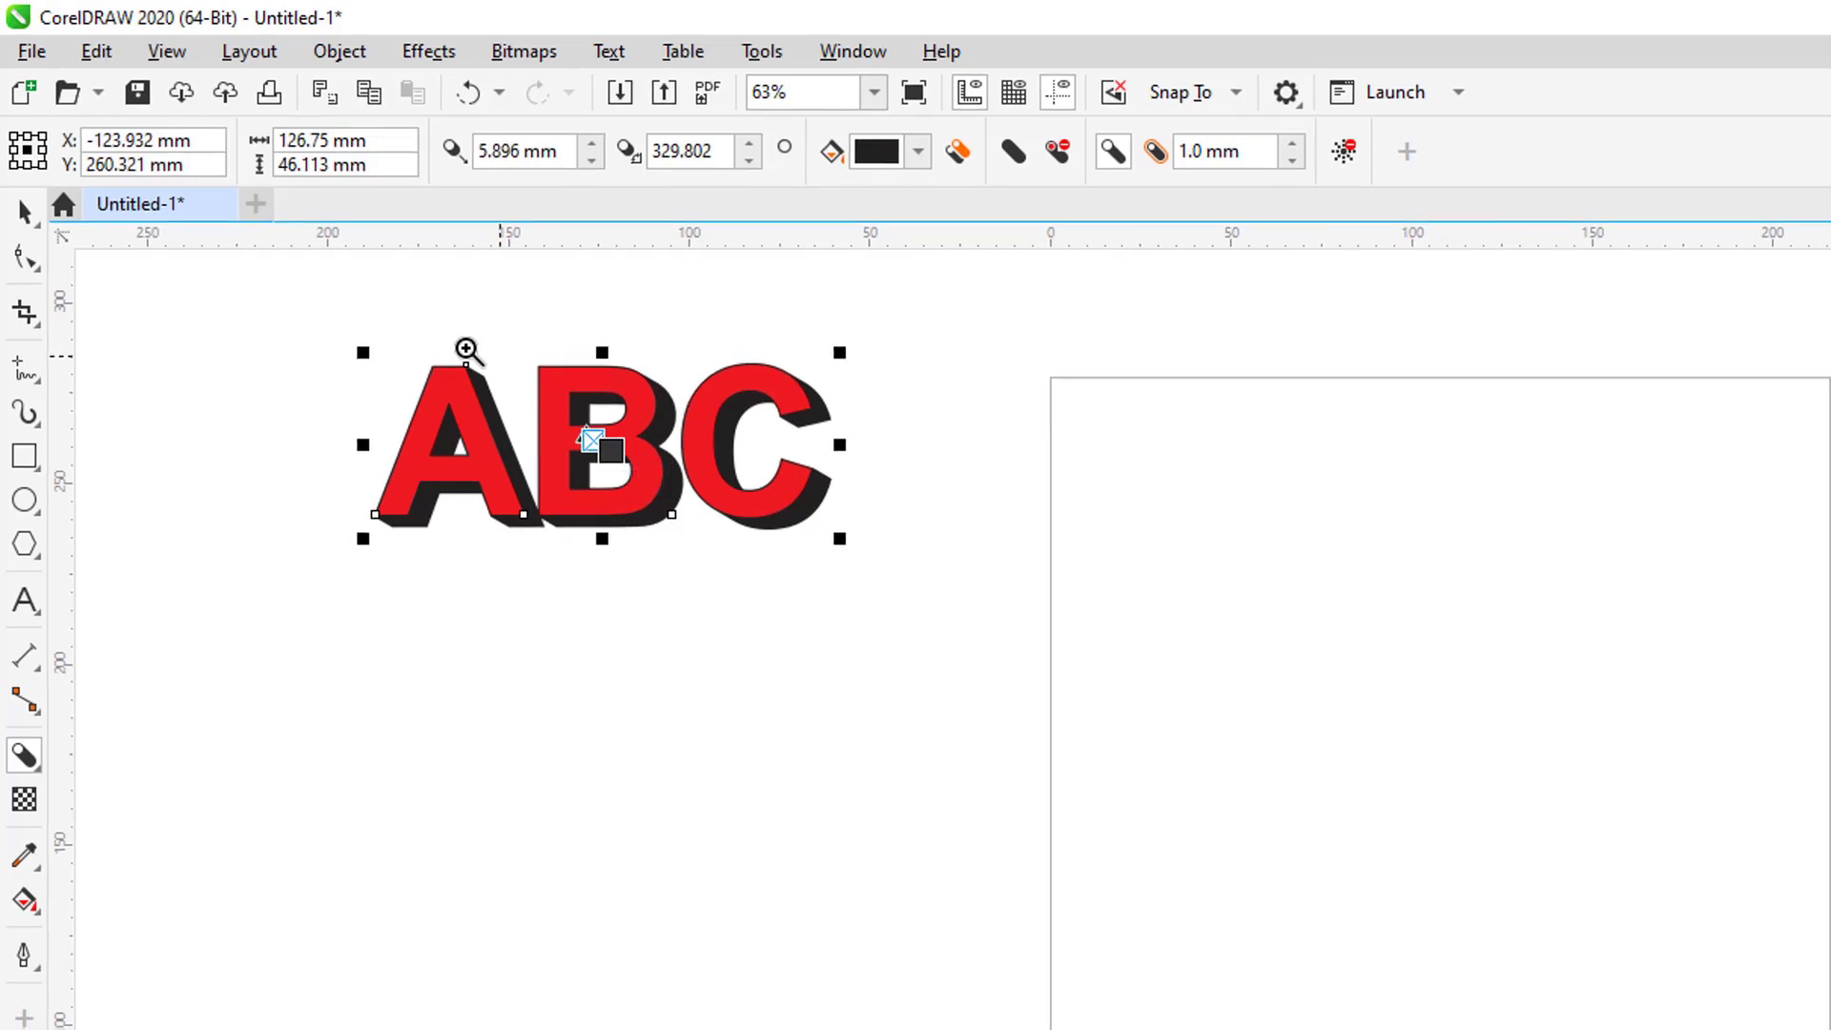
pyautogui.moveTo(312, 301); pyautogui.dragTo(905, 629)
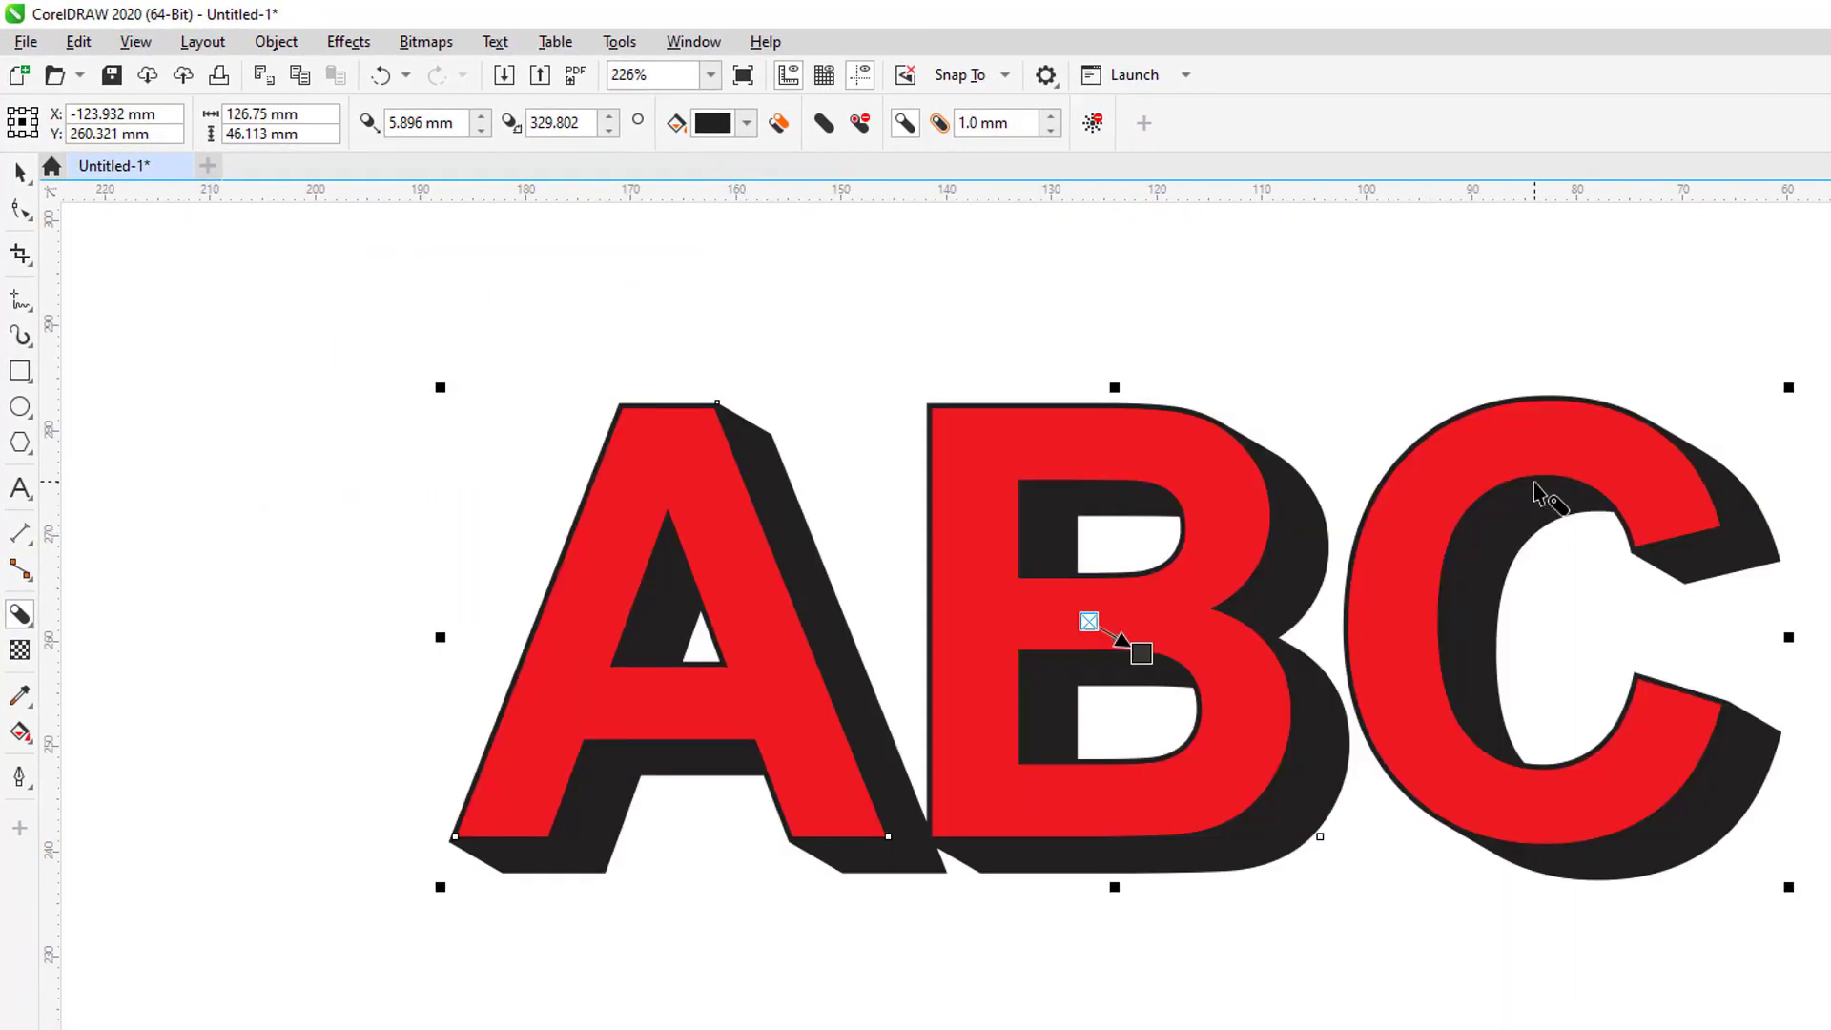
pyautogui.moveTo(961, 122); pyautogui.dragTo(986, 130)
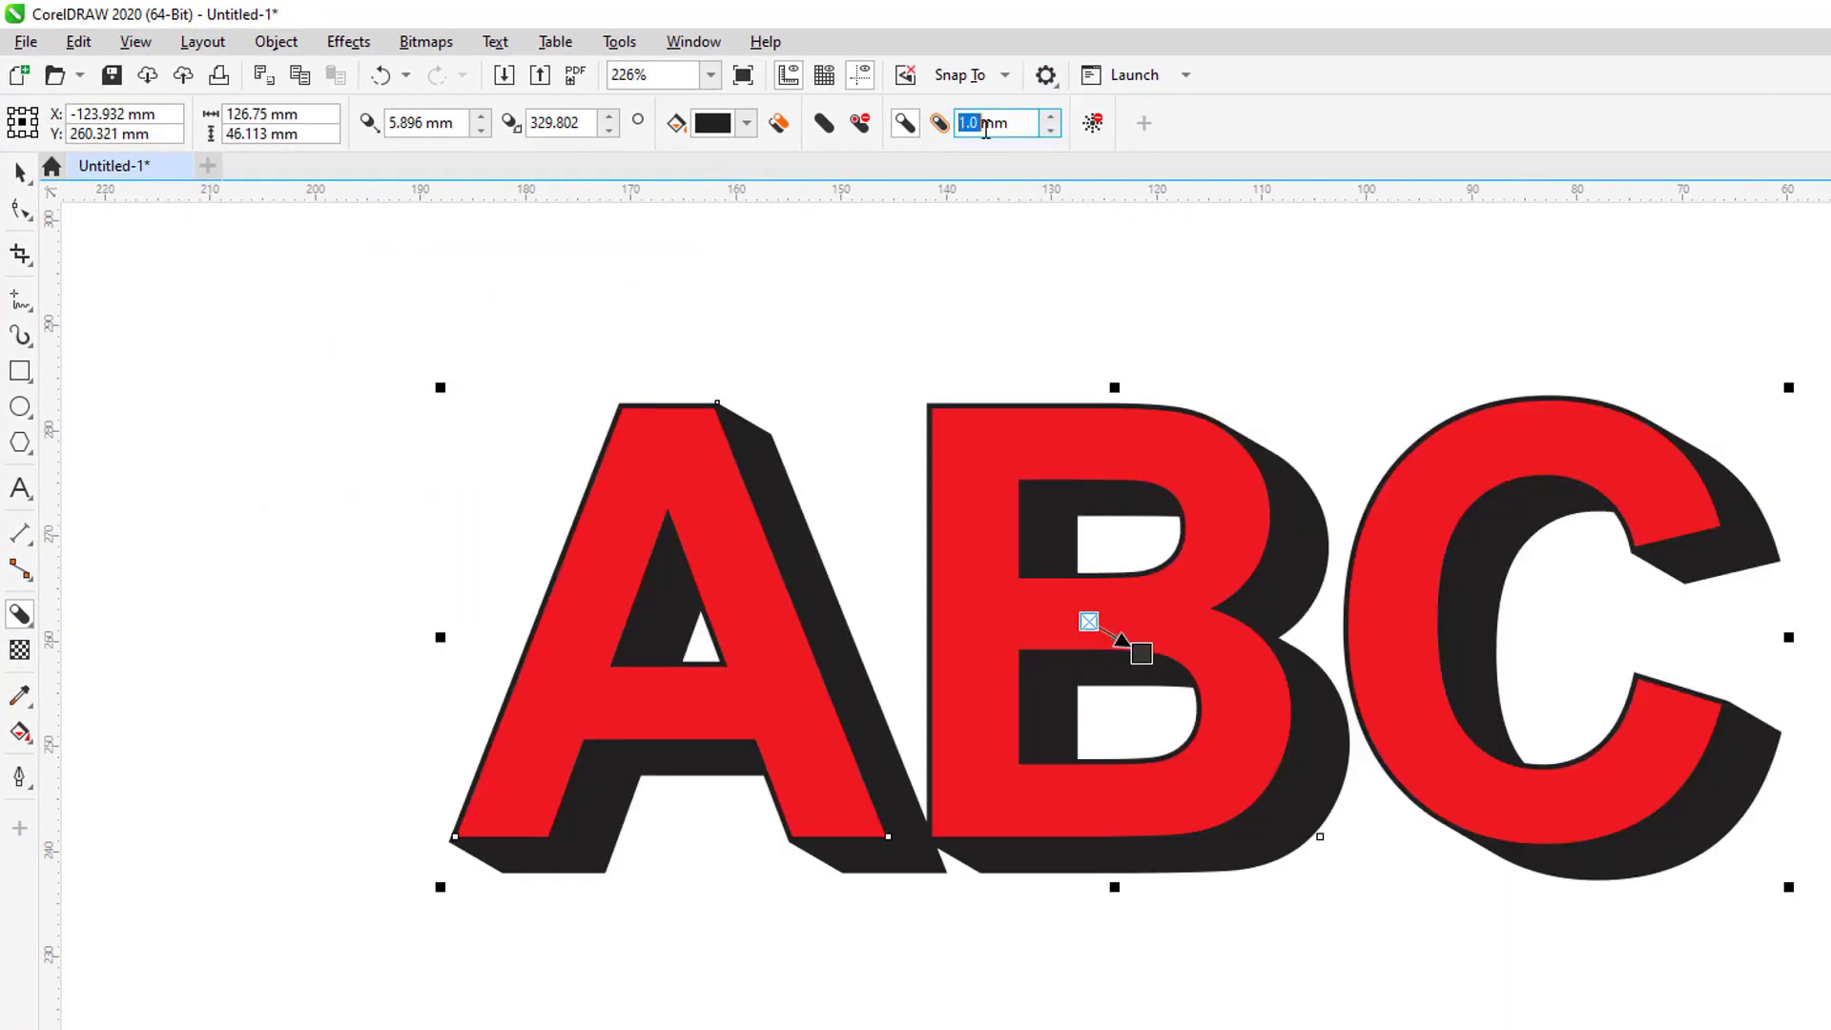
pyautogui.press('Return')
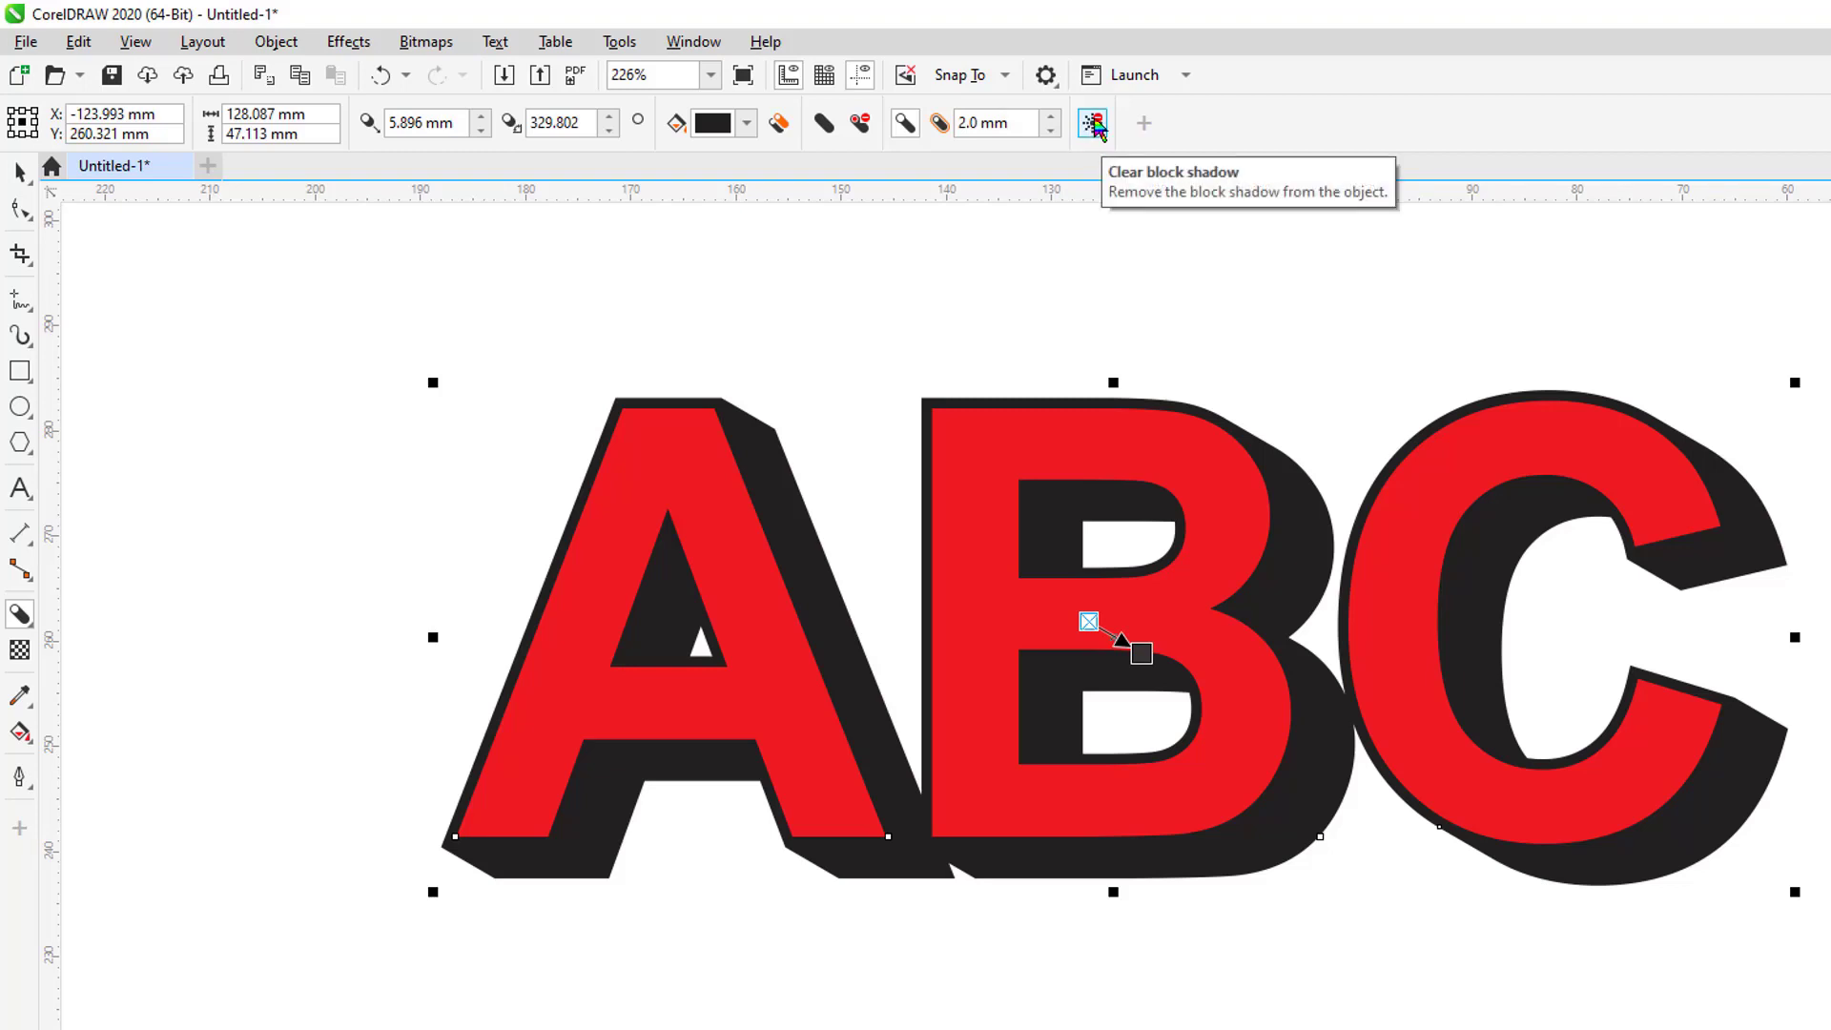
# Clear the block shadow from the ABC text and delete the text.
pyautogui.click(1094, 124)
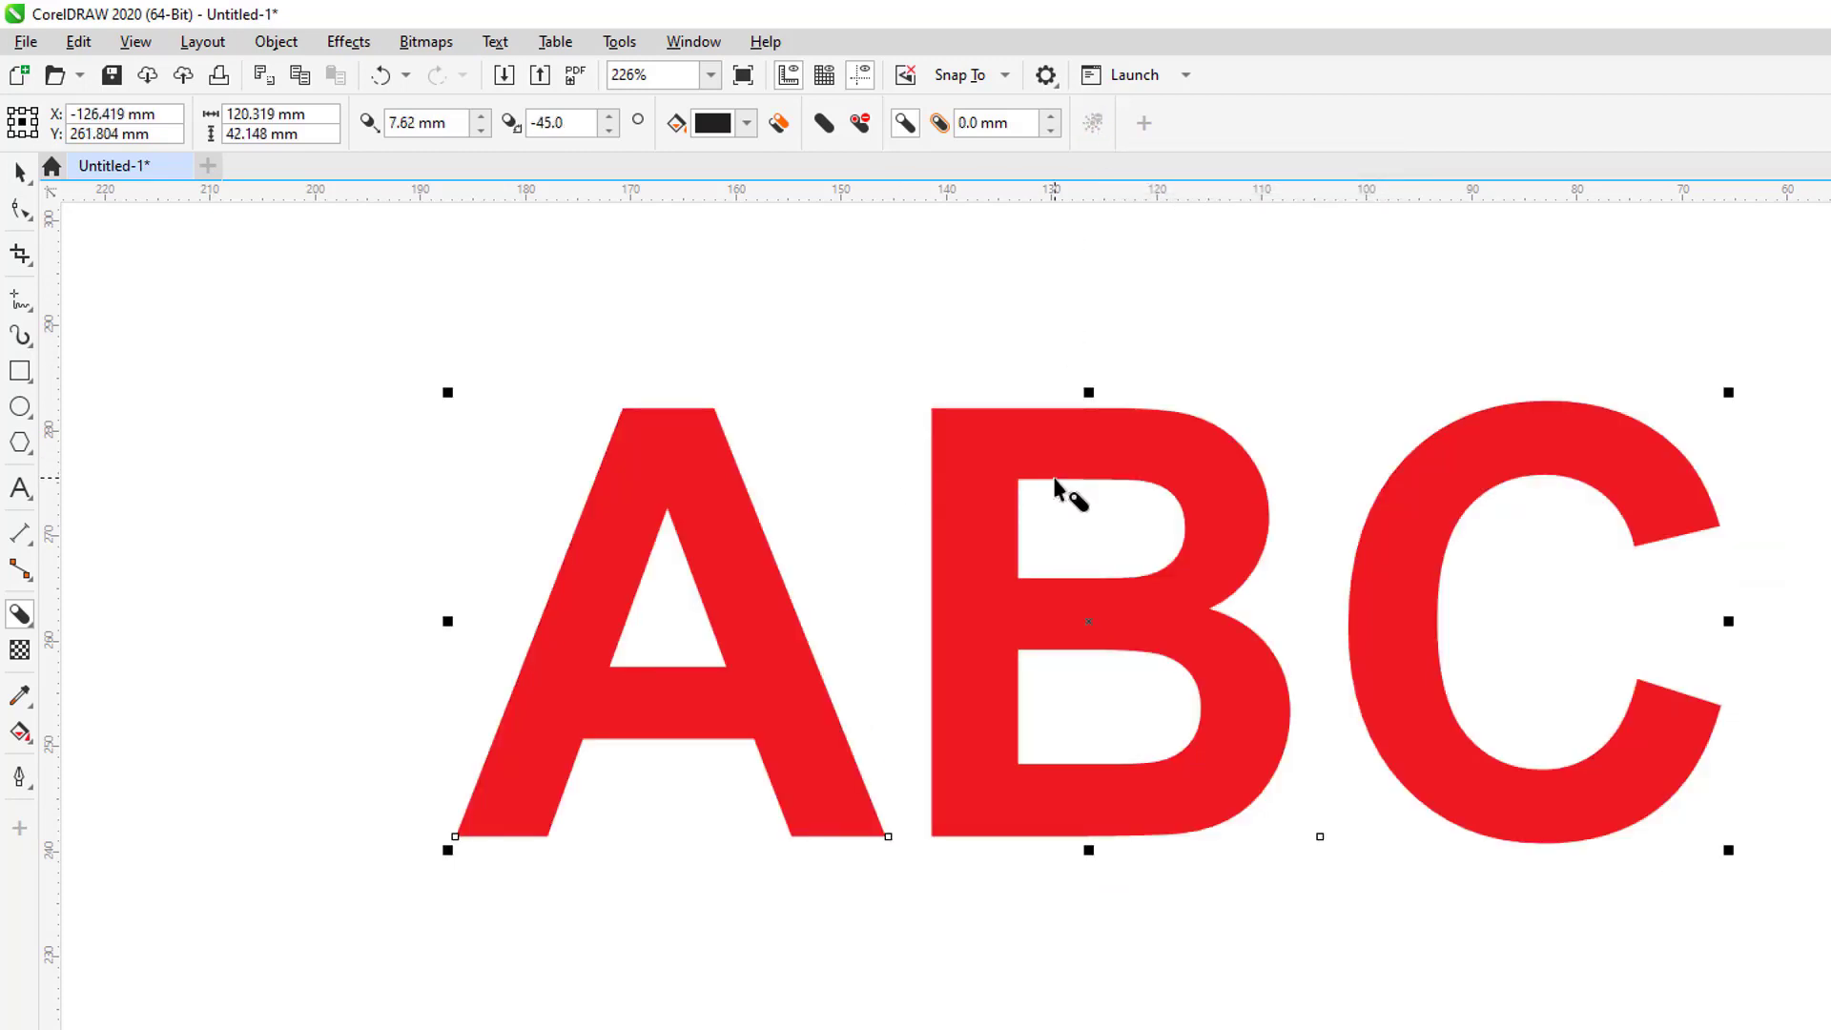
pyautogui.click(24, 174)
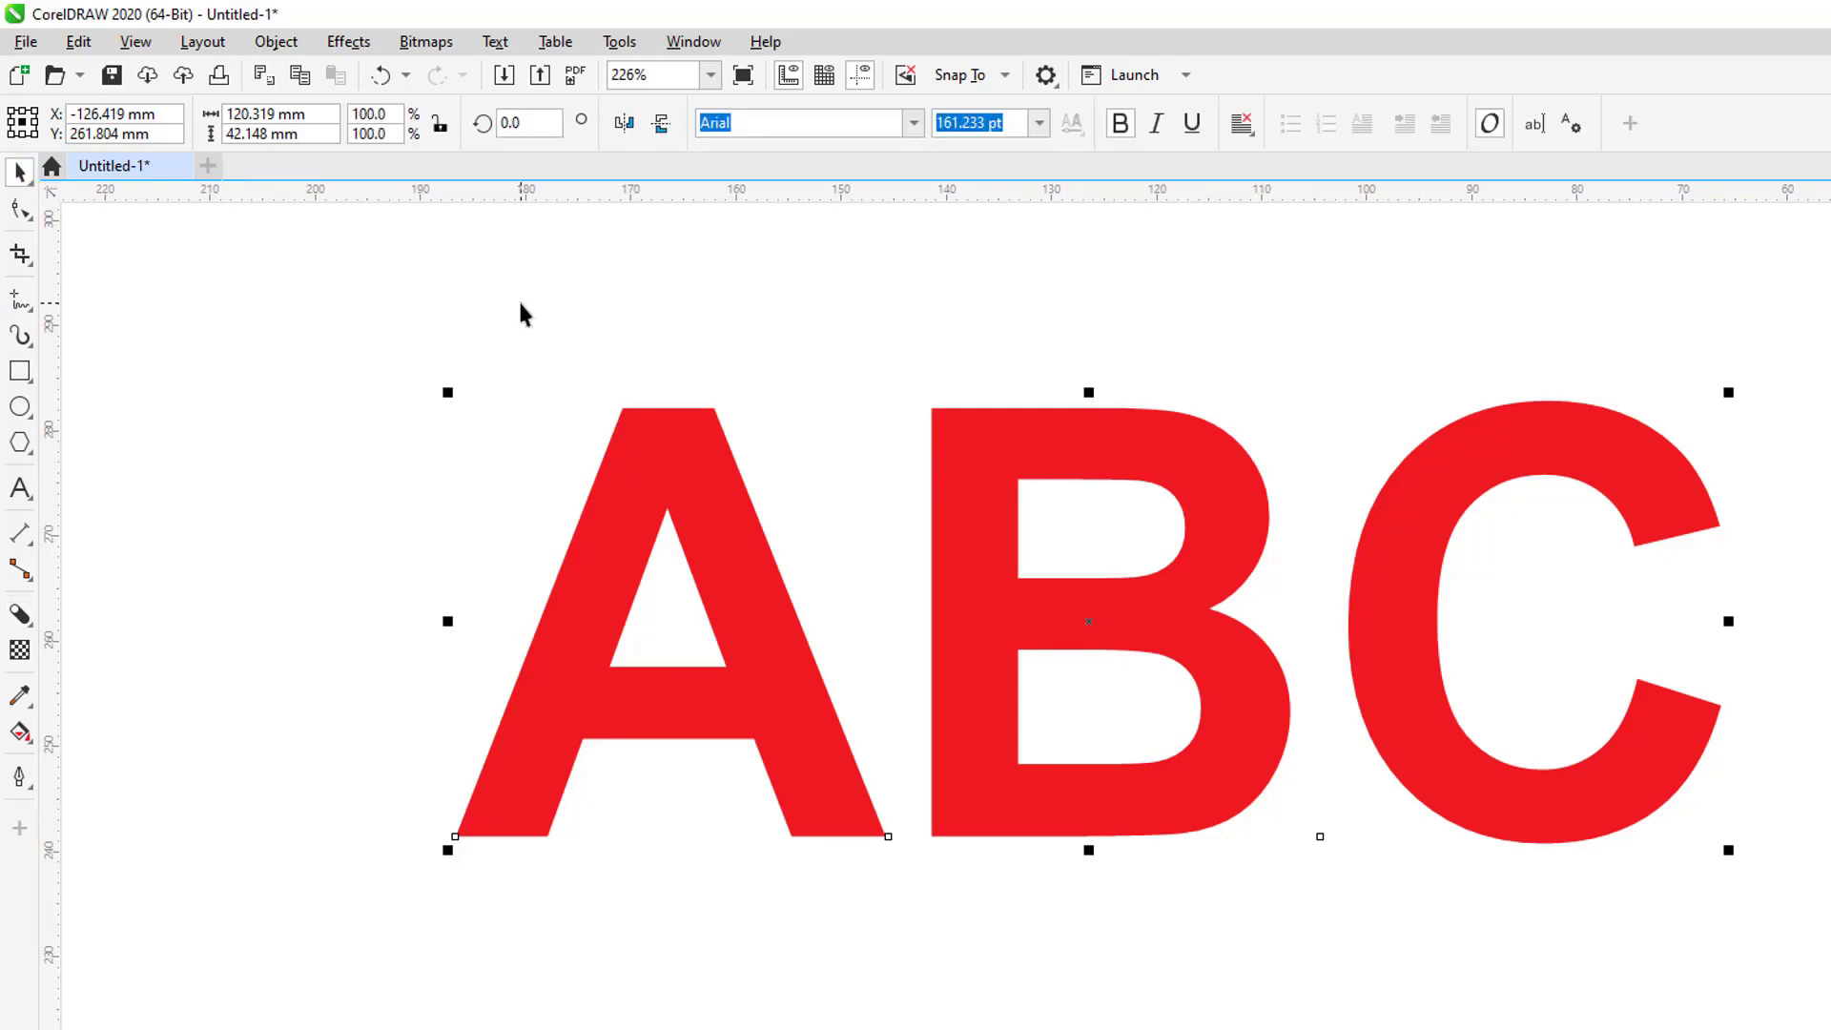
pyautogui.hotkey('shift', 'F4')
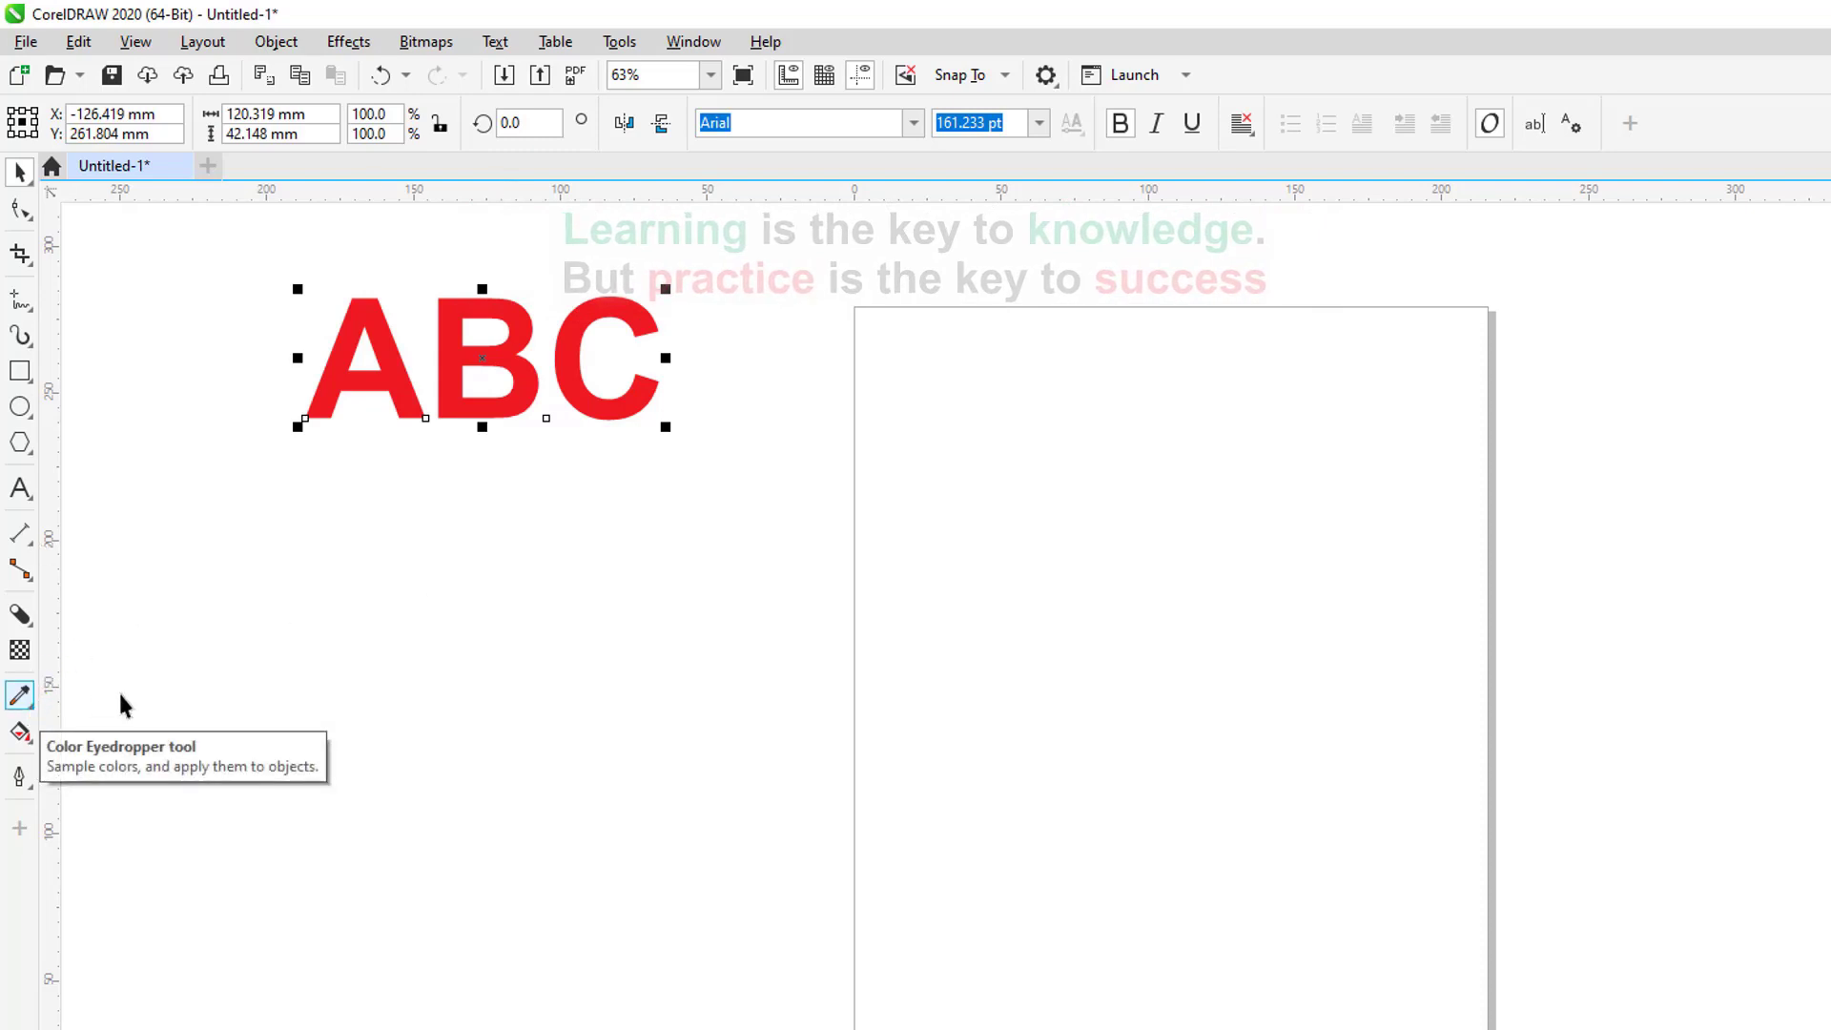
pyautogui.click(270, 683)
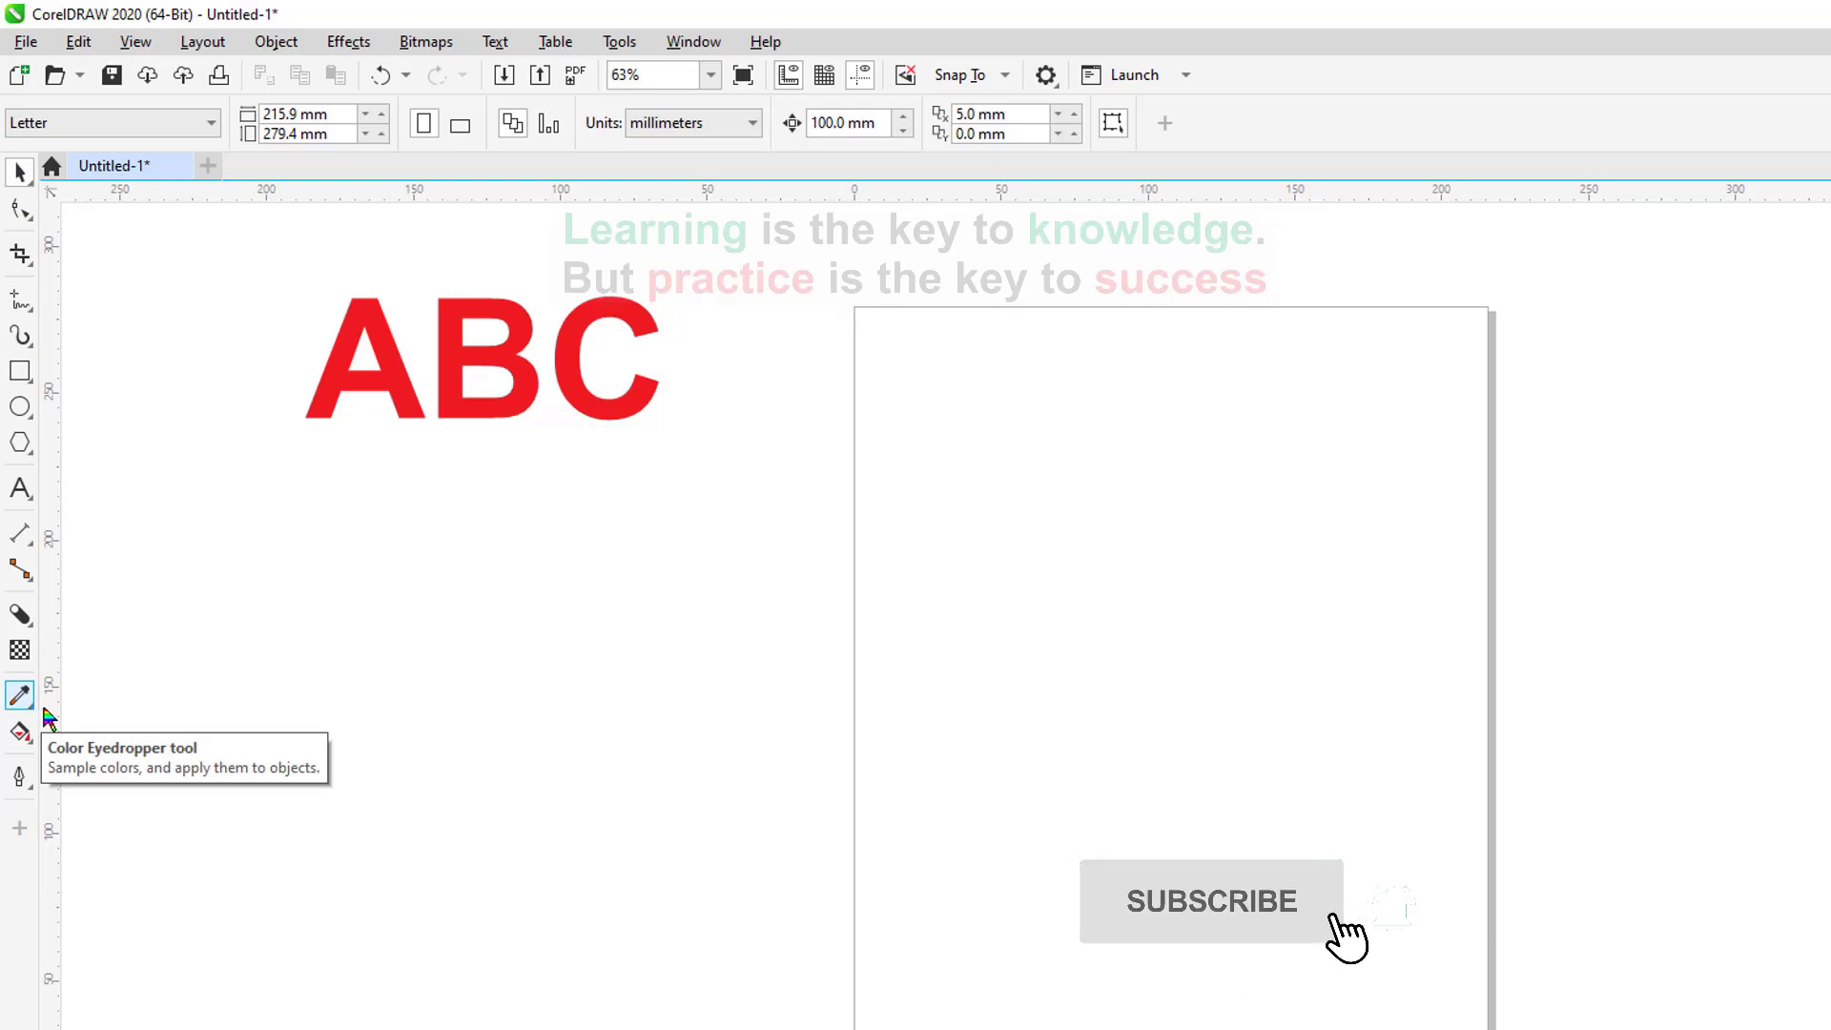
pyautogui.moveTo(270, 278); pyautogui.dragTo(746, 534)
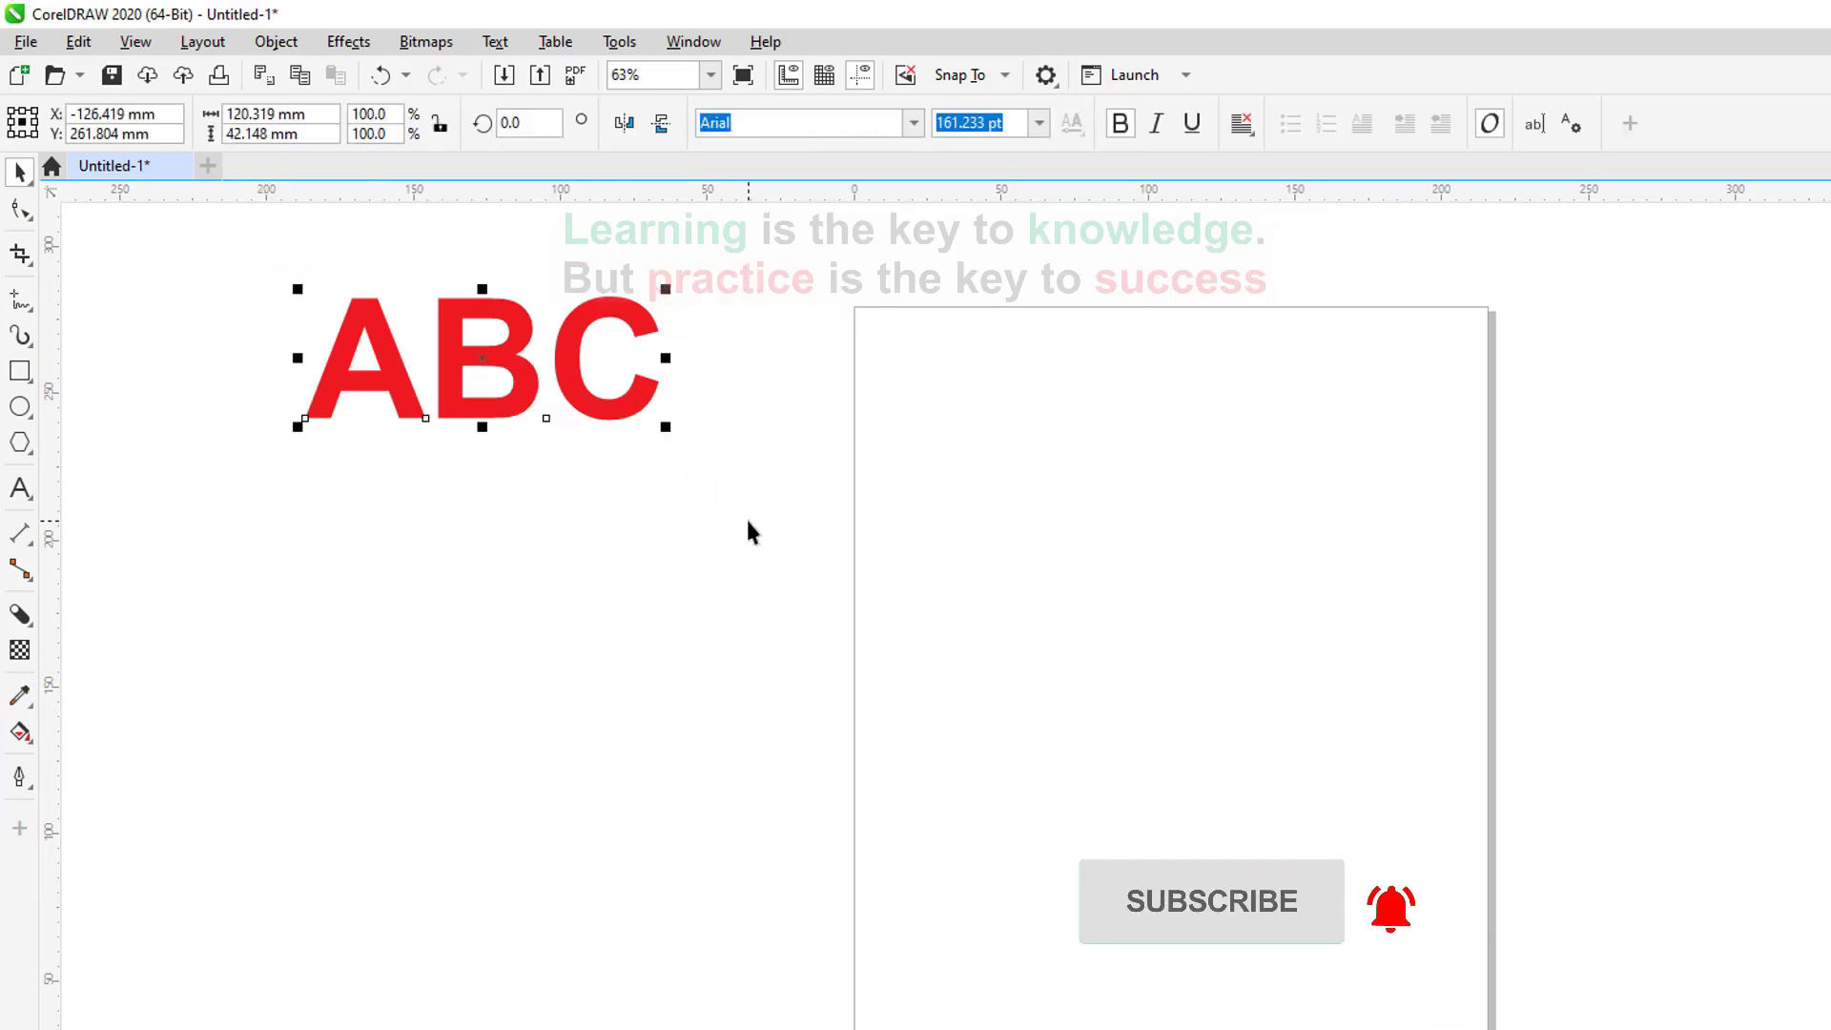
pyautogui.press('Delete')
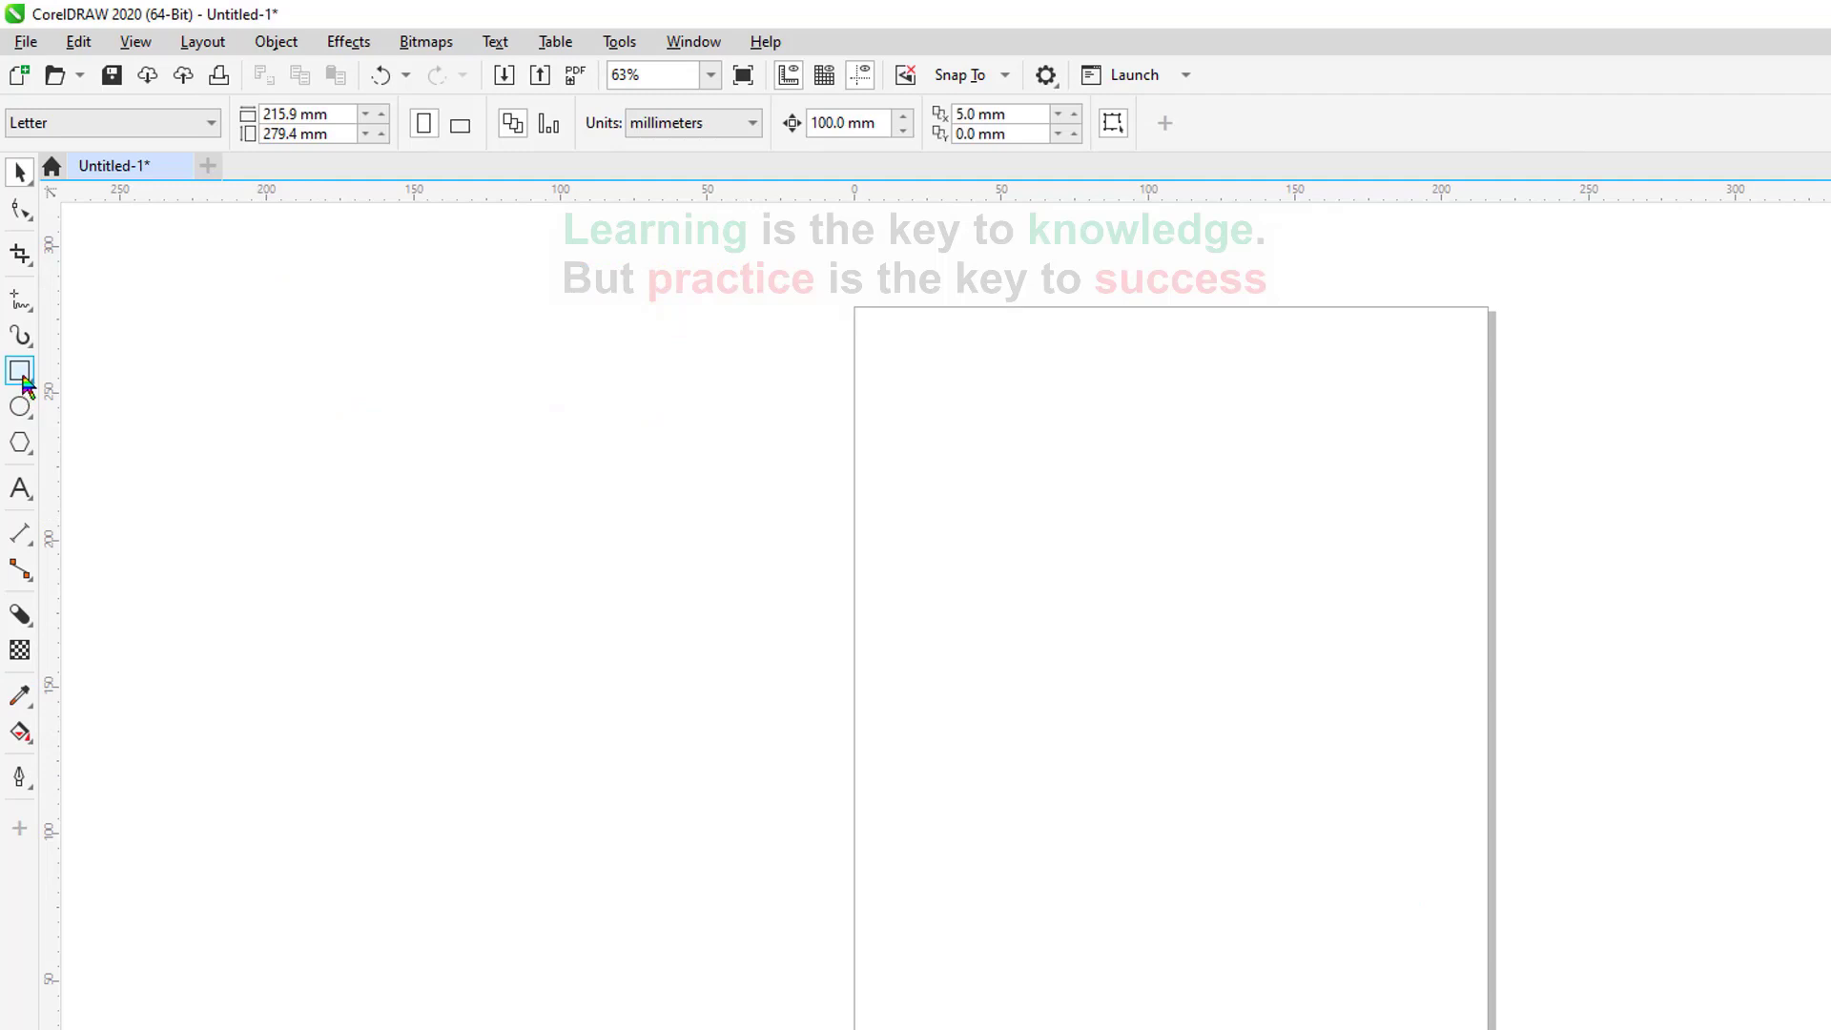
# Draw a rectangle about 151 × 82 mm left of the page and an ellipse overlapping the page's left edge.
pyautogui.click(19, 372)
pyautogui.moveTo(264, 342)
pyautogui.mouseDown()
pyautogui.moveTo(287, 388)
pyautogui.moveTo(748, 558)
pyautogui.moveTo(800, 617)
pyautogui.moveTo(709, 581)
pyautogui.mouseUp()
pyautogui.press('space')
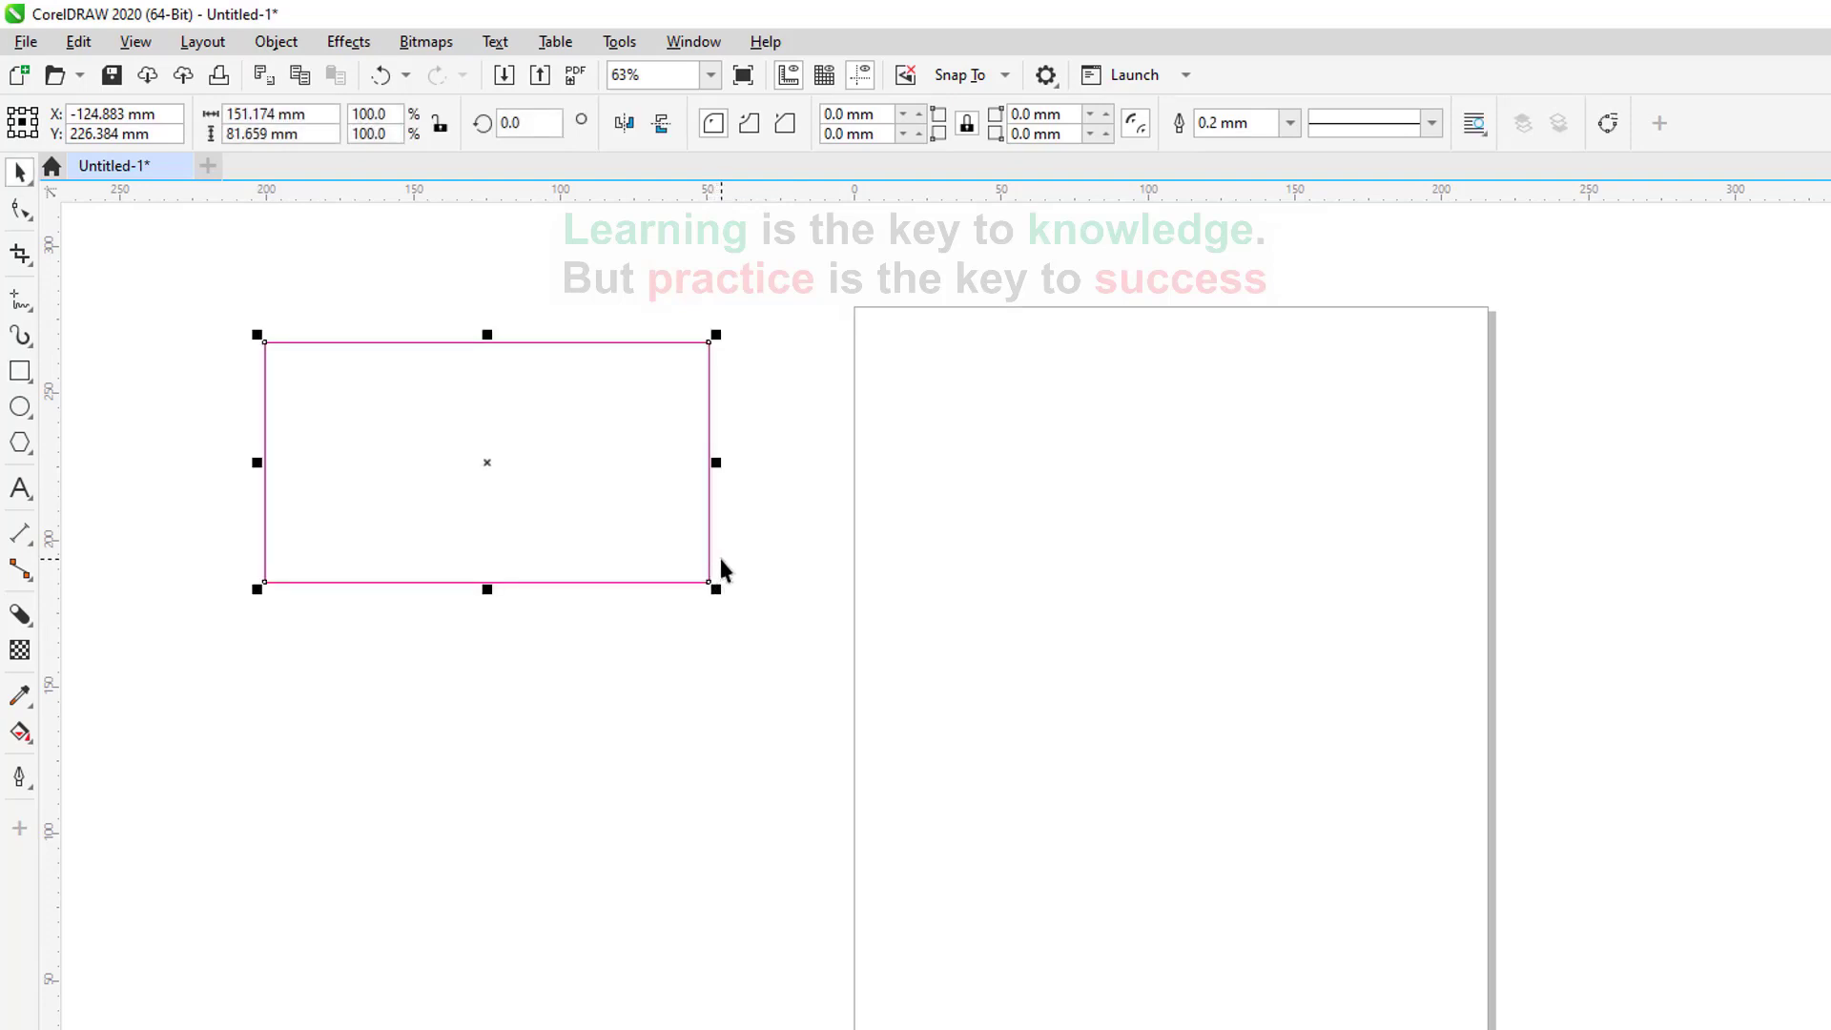
pyautogui.click(20, 408)
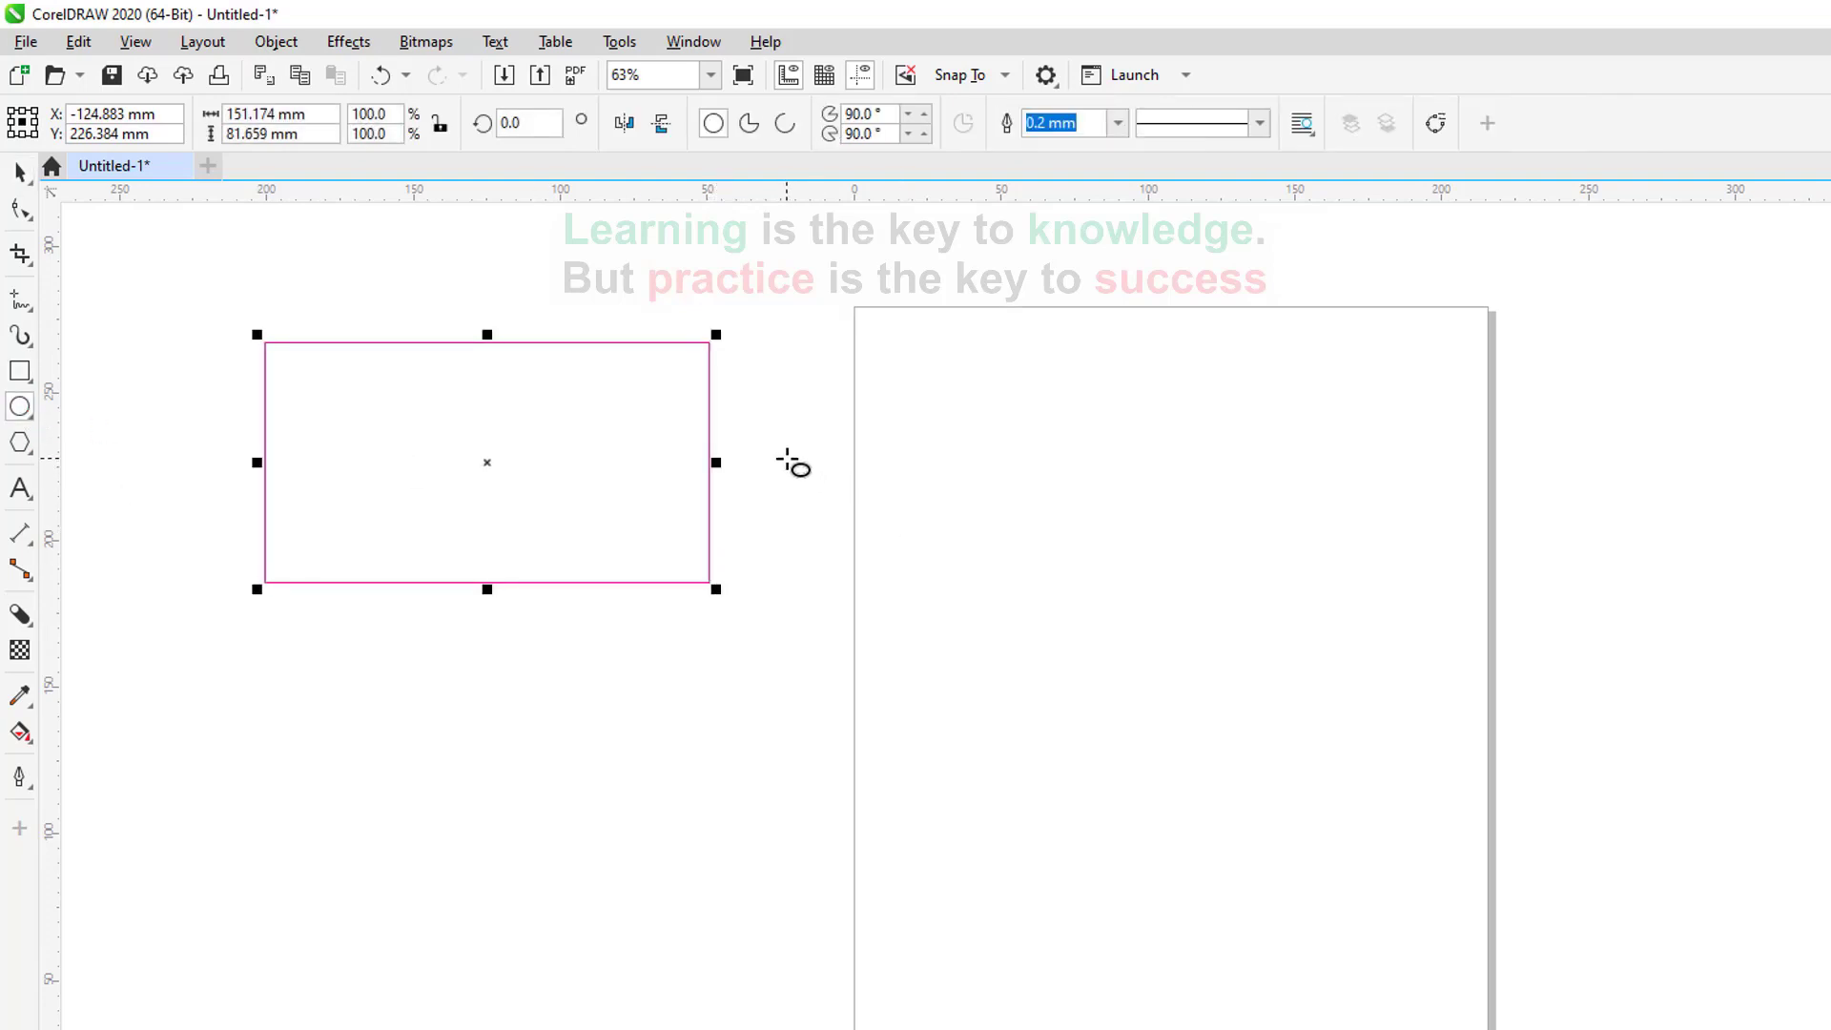
pyautogui.moveTo(786, 458); pyautogui.dragTo(947, 469)
pyautogui.press('space')
# Fill the rectangle with a horizontal black-to-white linear gradient running from its center to its right edge.
pyautogui.click(416, 461)
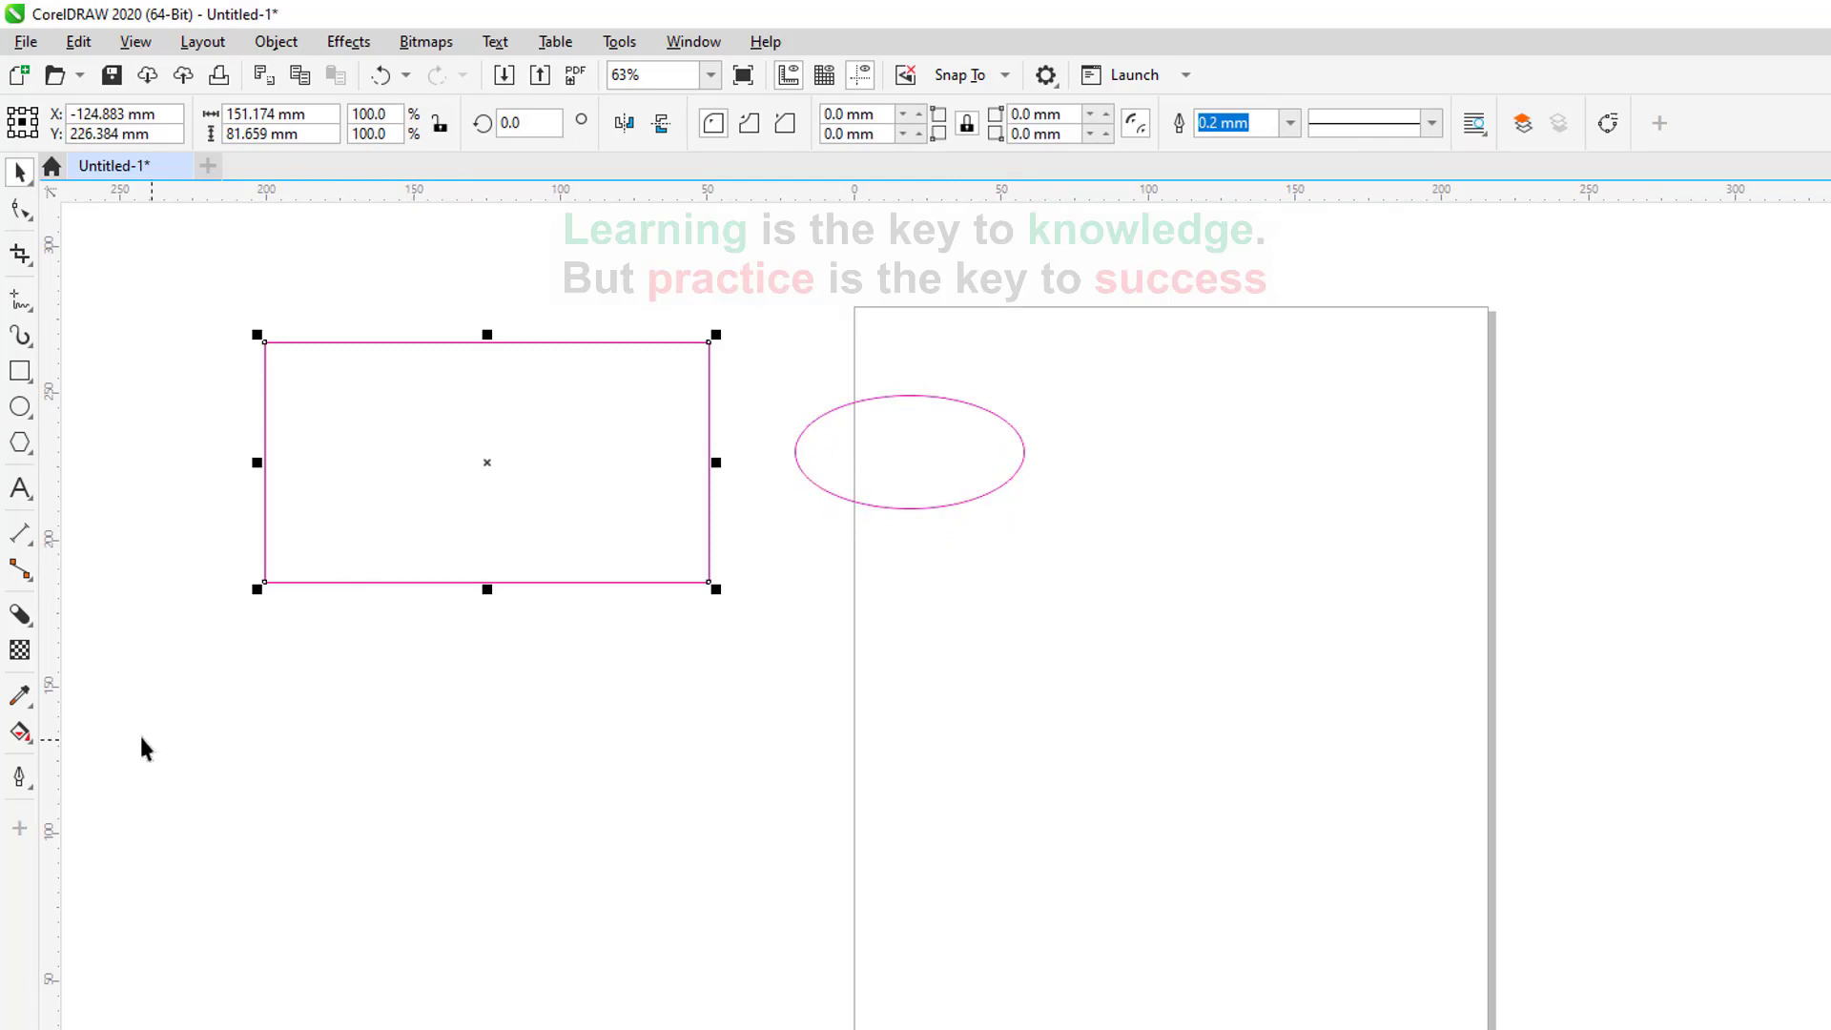
pyautogui.click(20, 732)
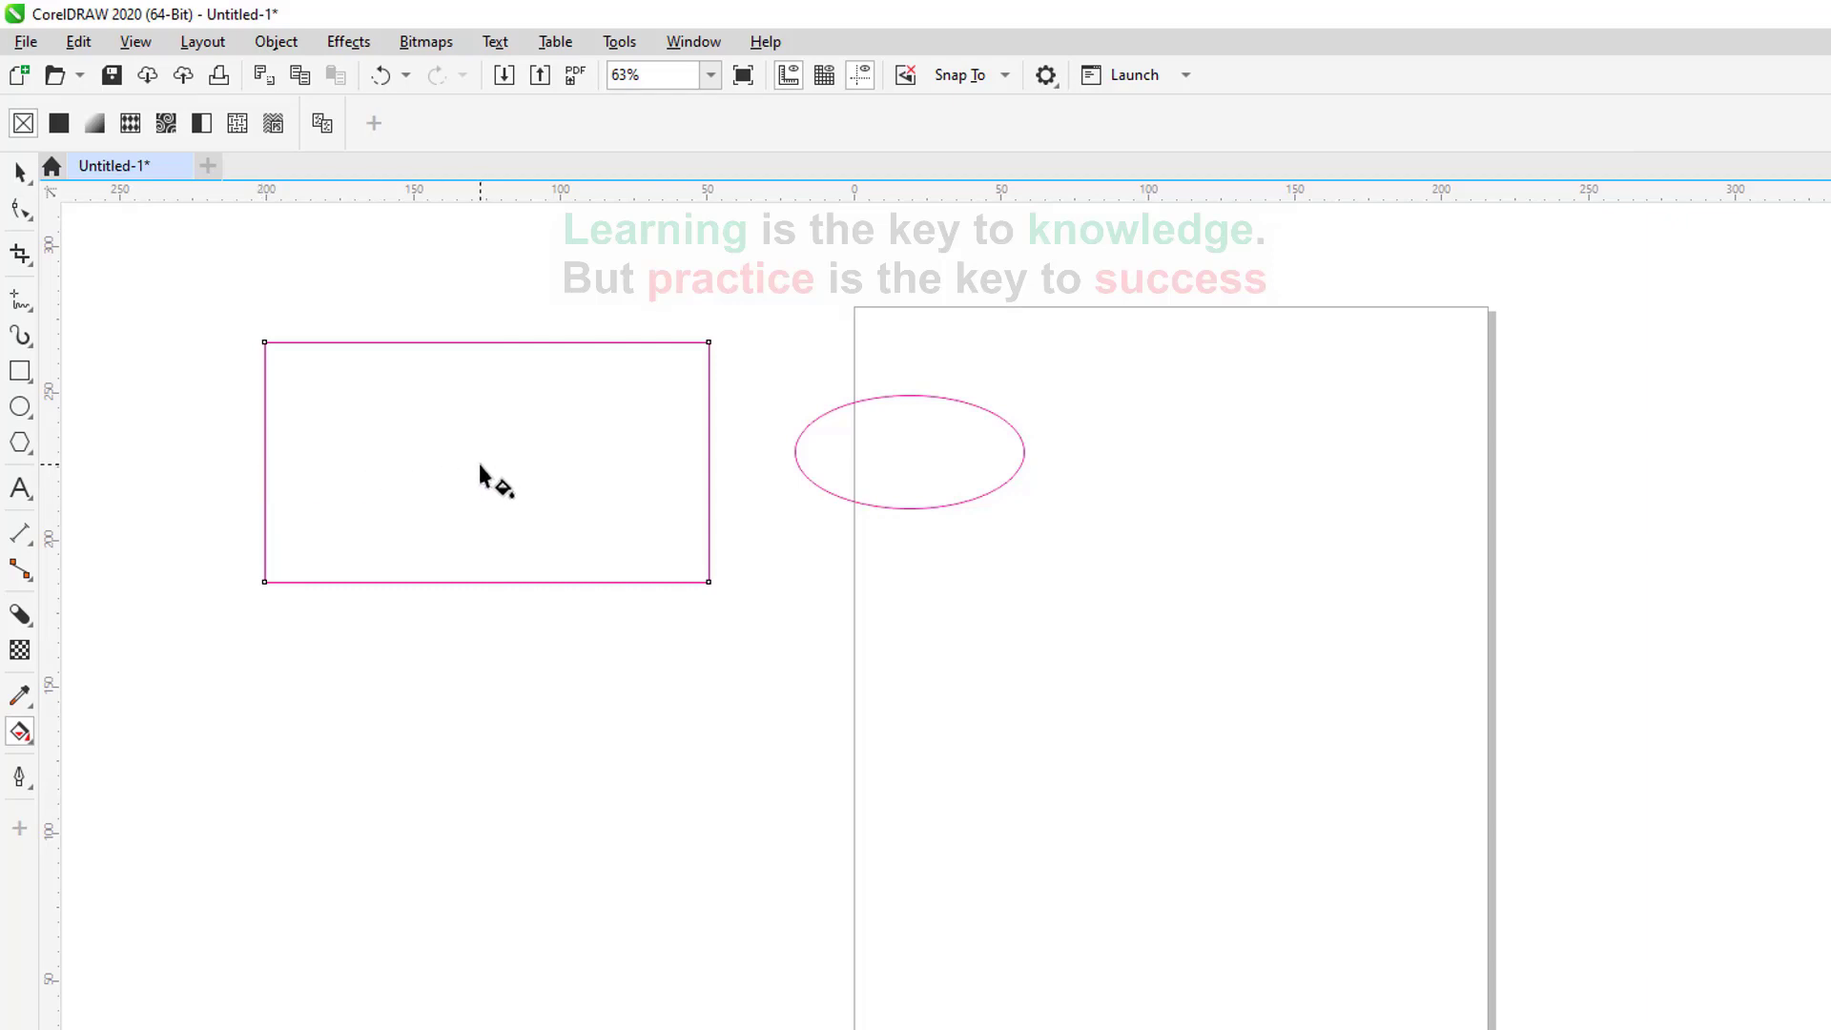
pyautogui.moveTo(479, 464); pyautogui.dragTo(704, 464)
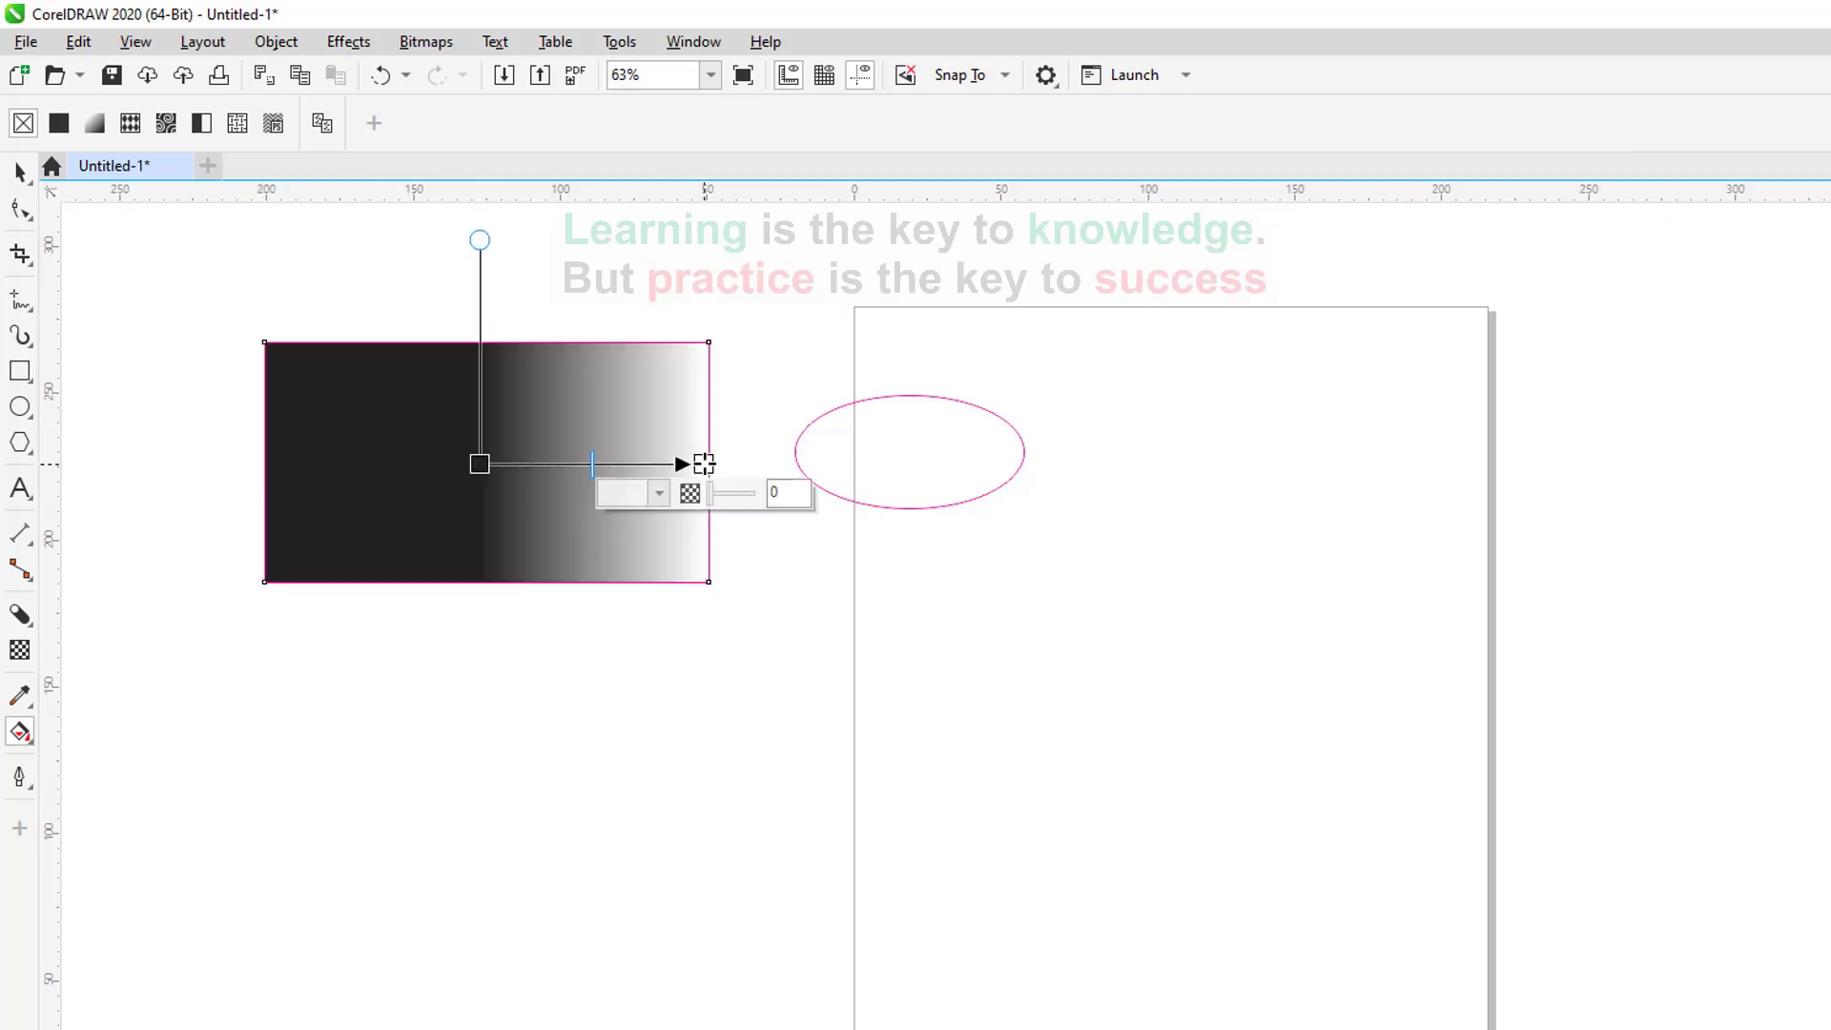
# Stretch the rectangle's gradient across its full width by moving the start to the left edge, and recolor it from red to yellow.
pyautogui.moveTo(479, 464); pyautogui.dragTo(270, 459)
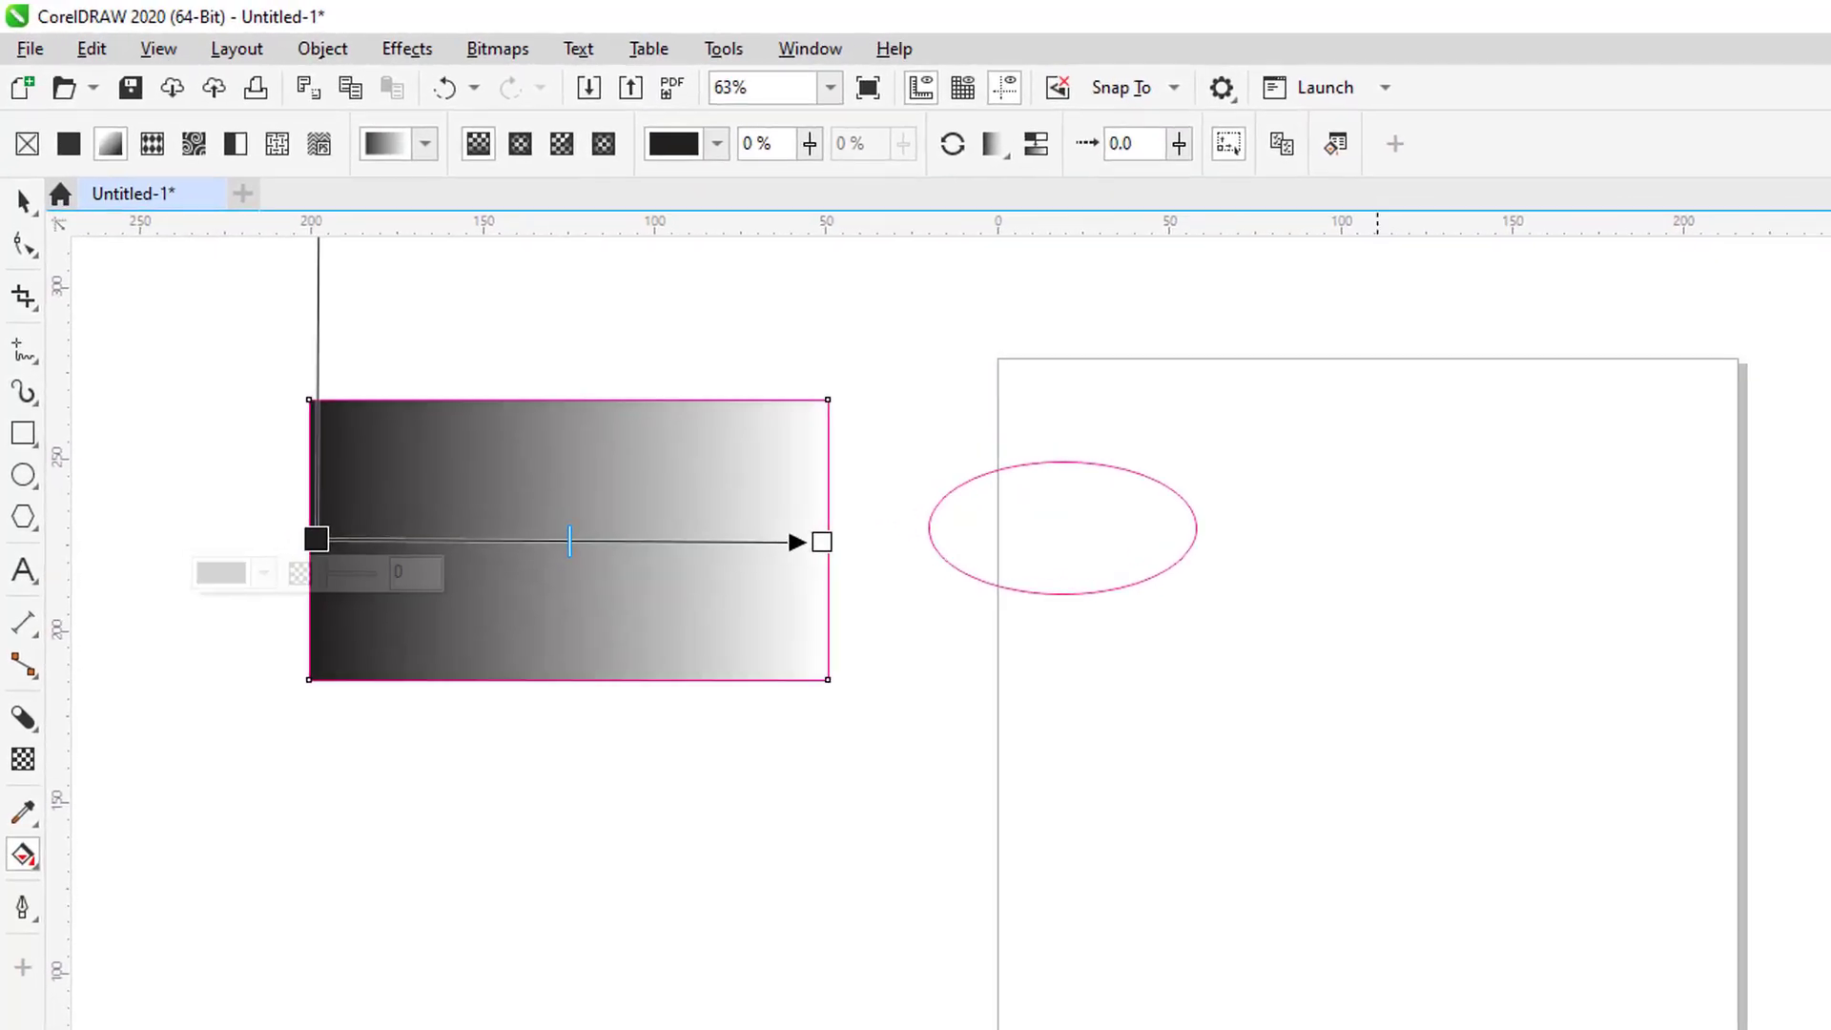
pyautogui.click(1826, 760)
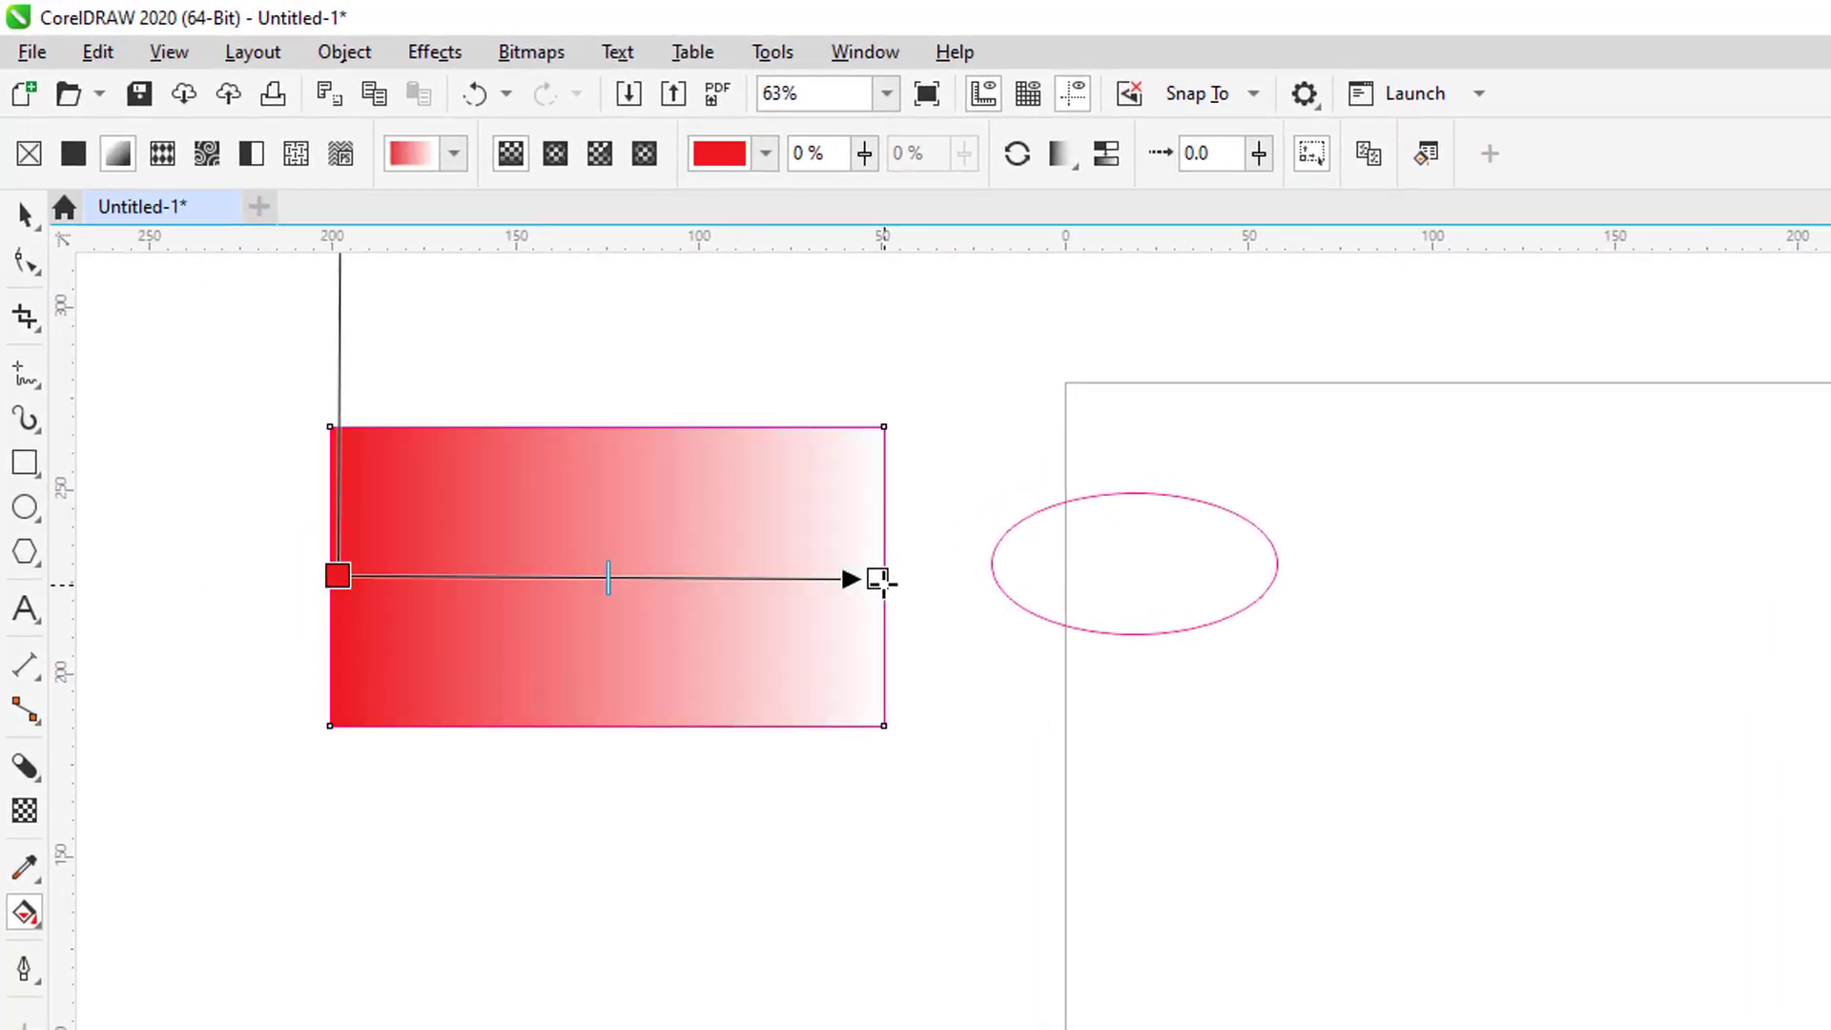
pyautogui.click(878, 579)
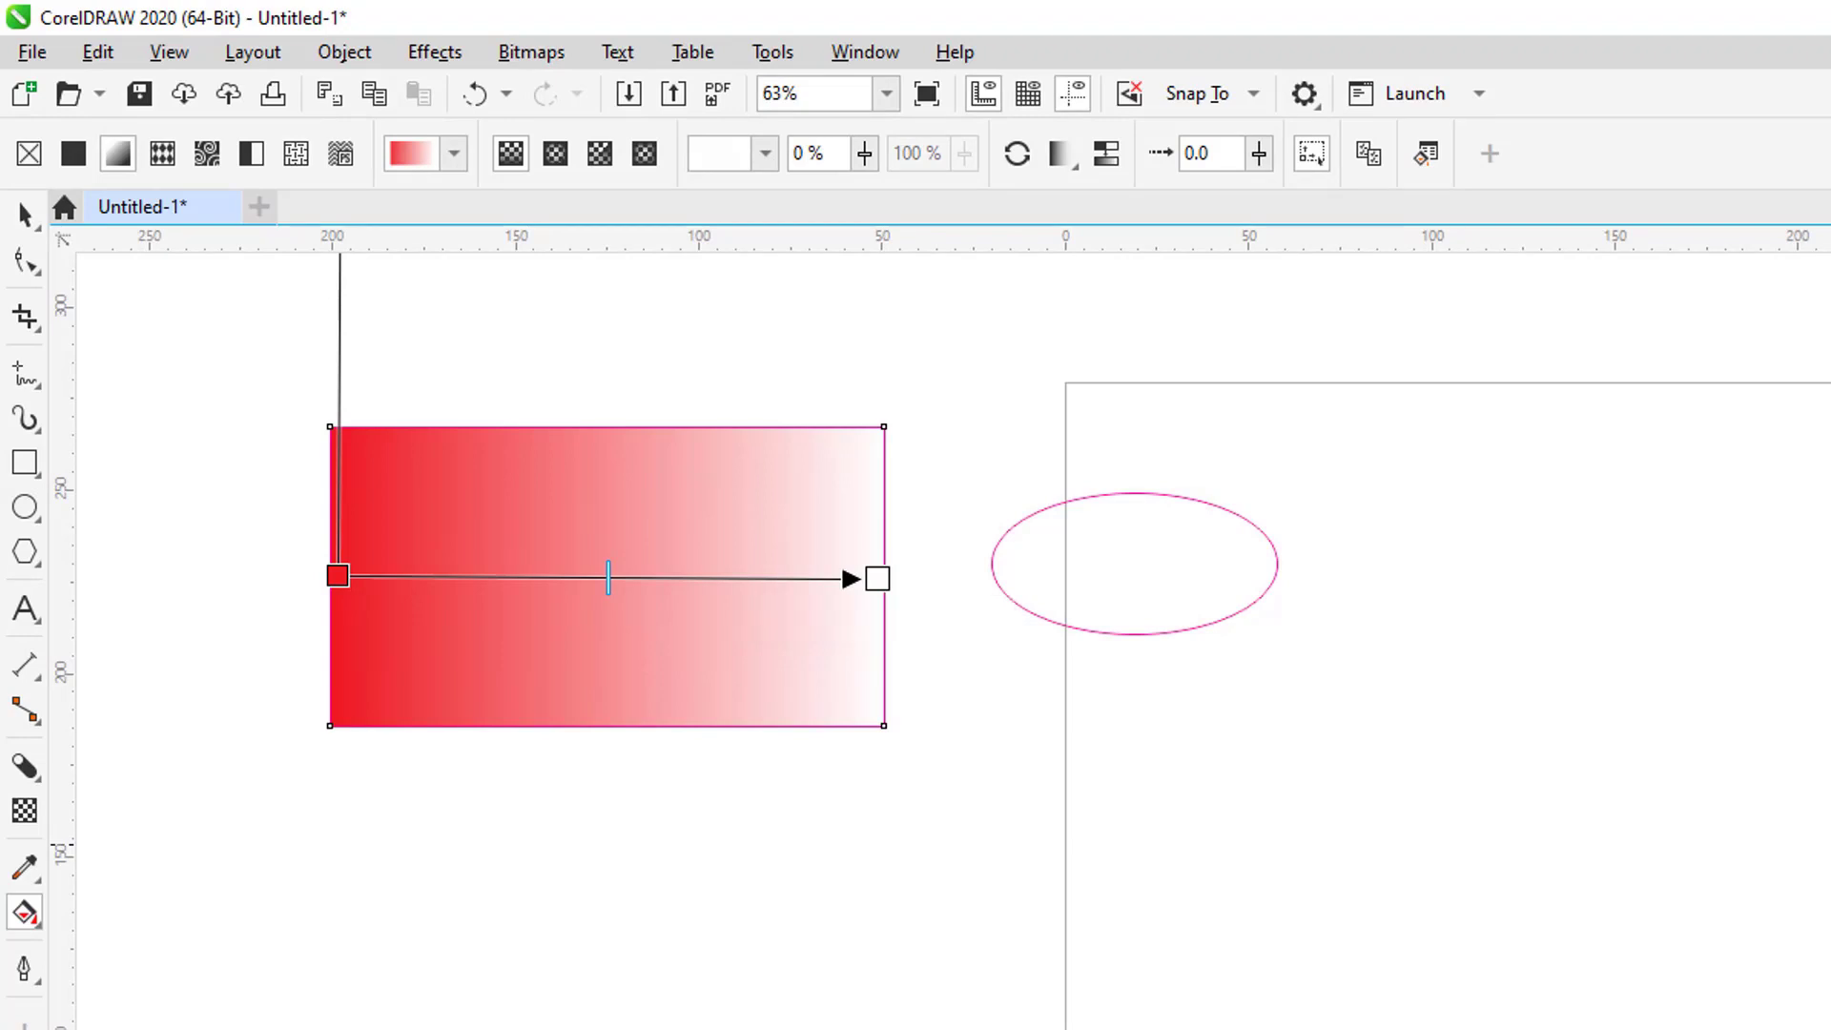
pyautogui.click(1827, 828)
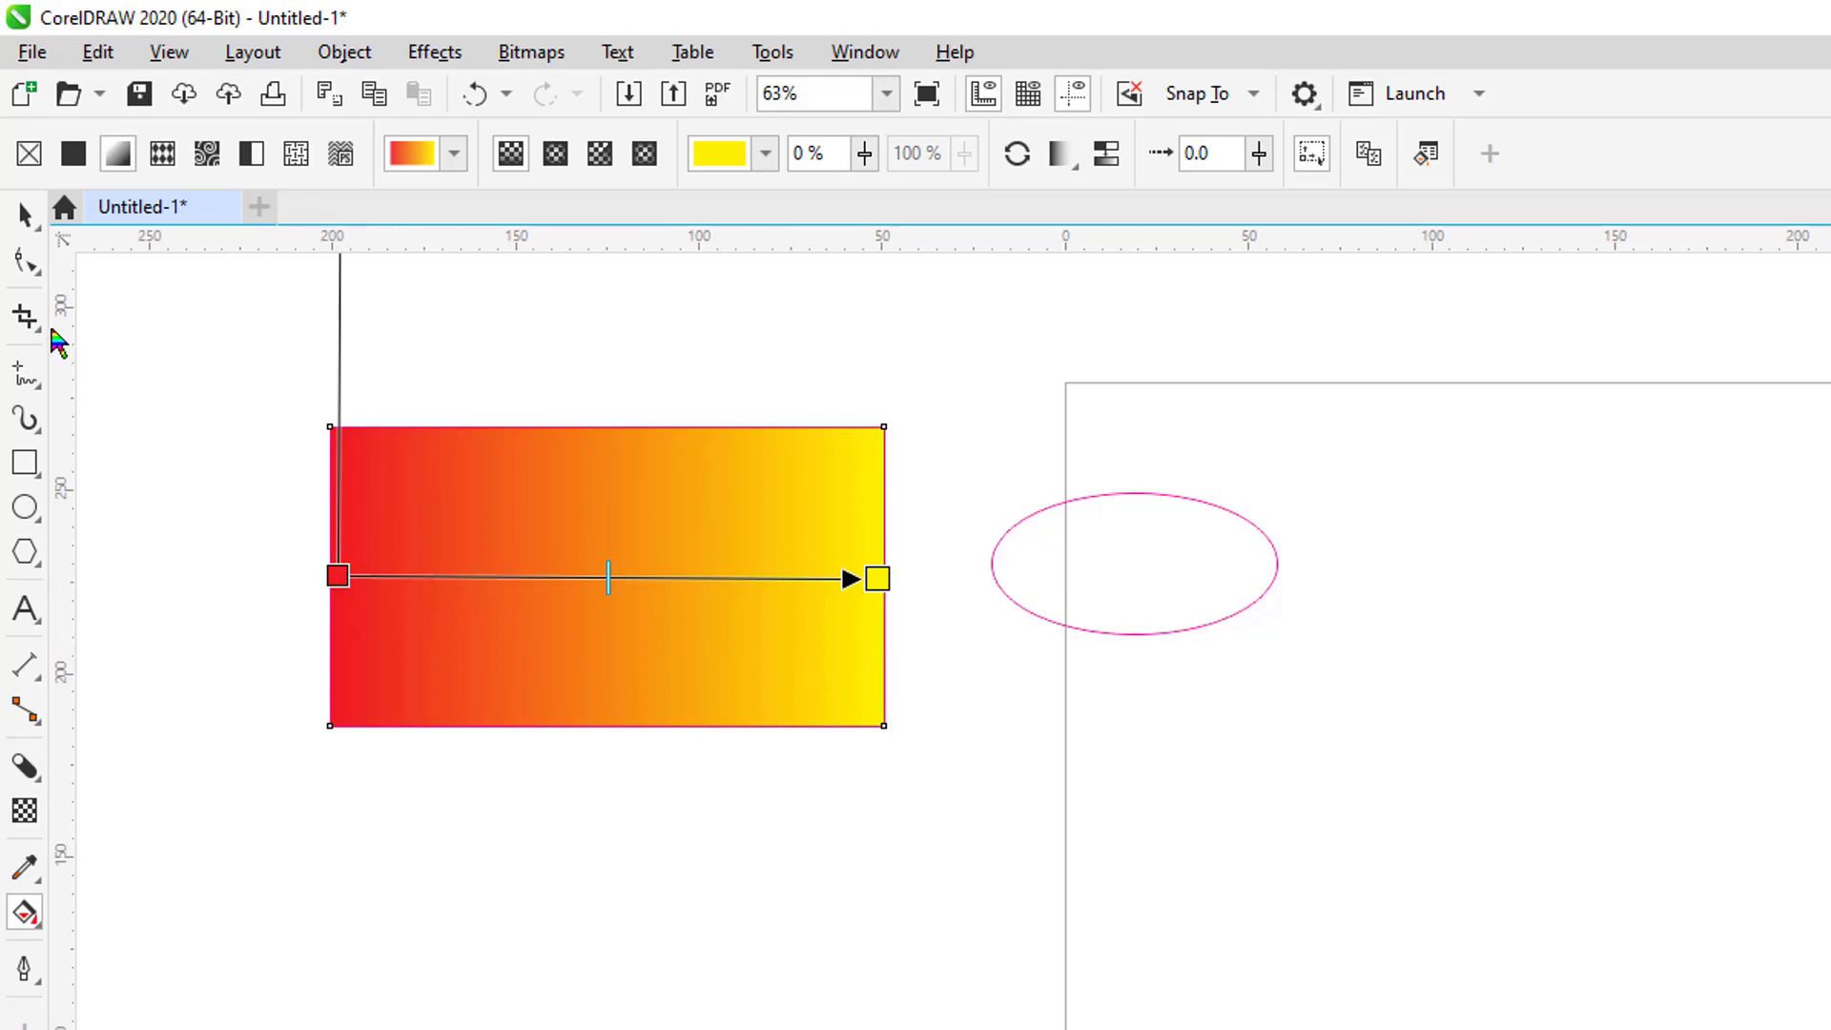
pyautogui.click(25, 215)
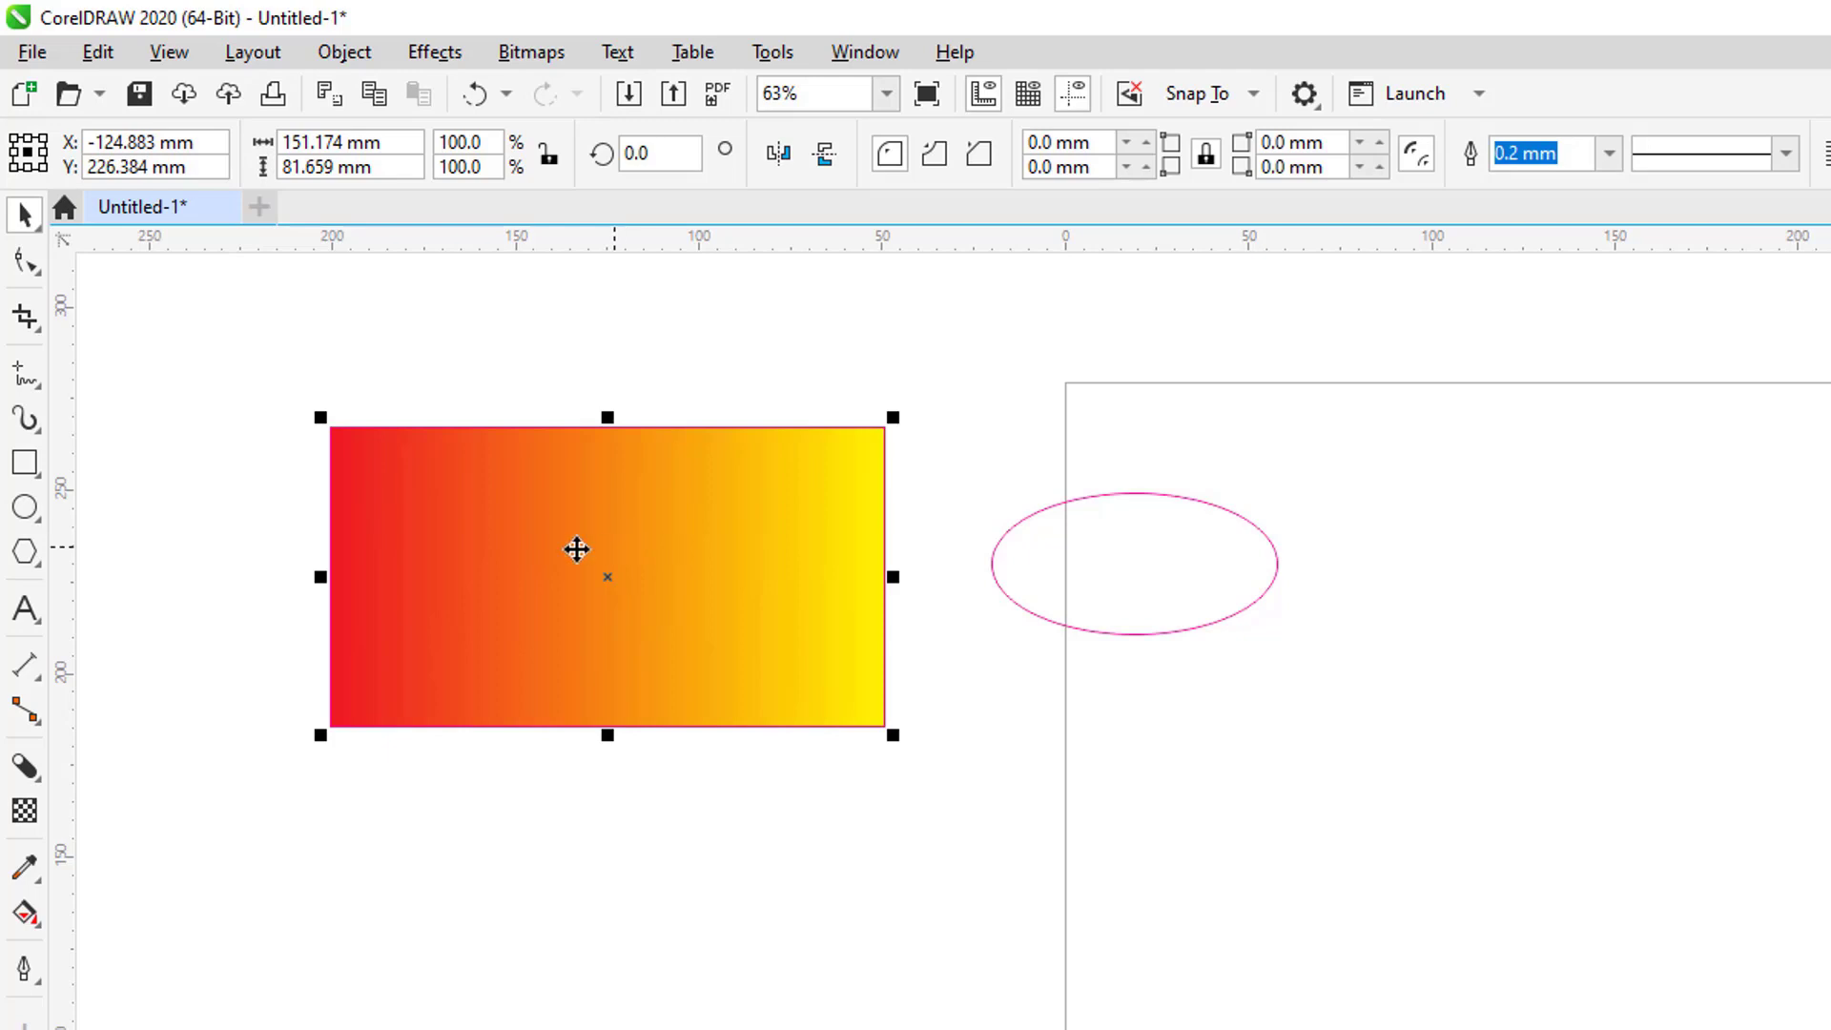
# Sample the orange near the middle of the rectangle's gradient with the Color Eyedropper and fill the ellipse with it.
pyautogui.click(36, 879)
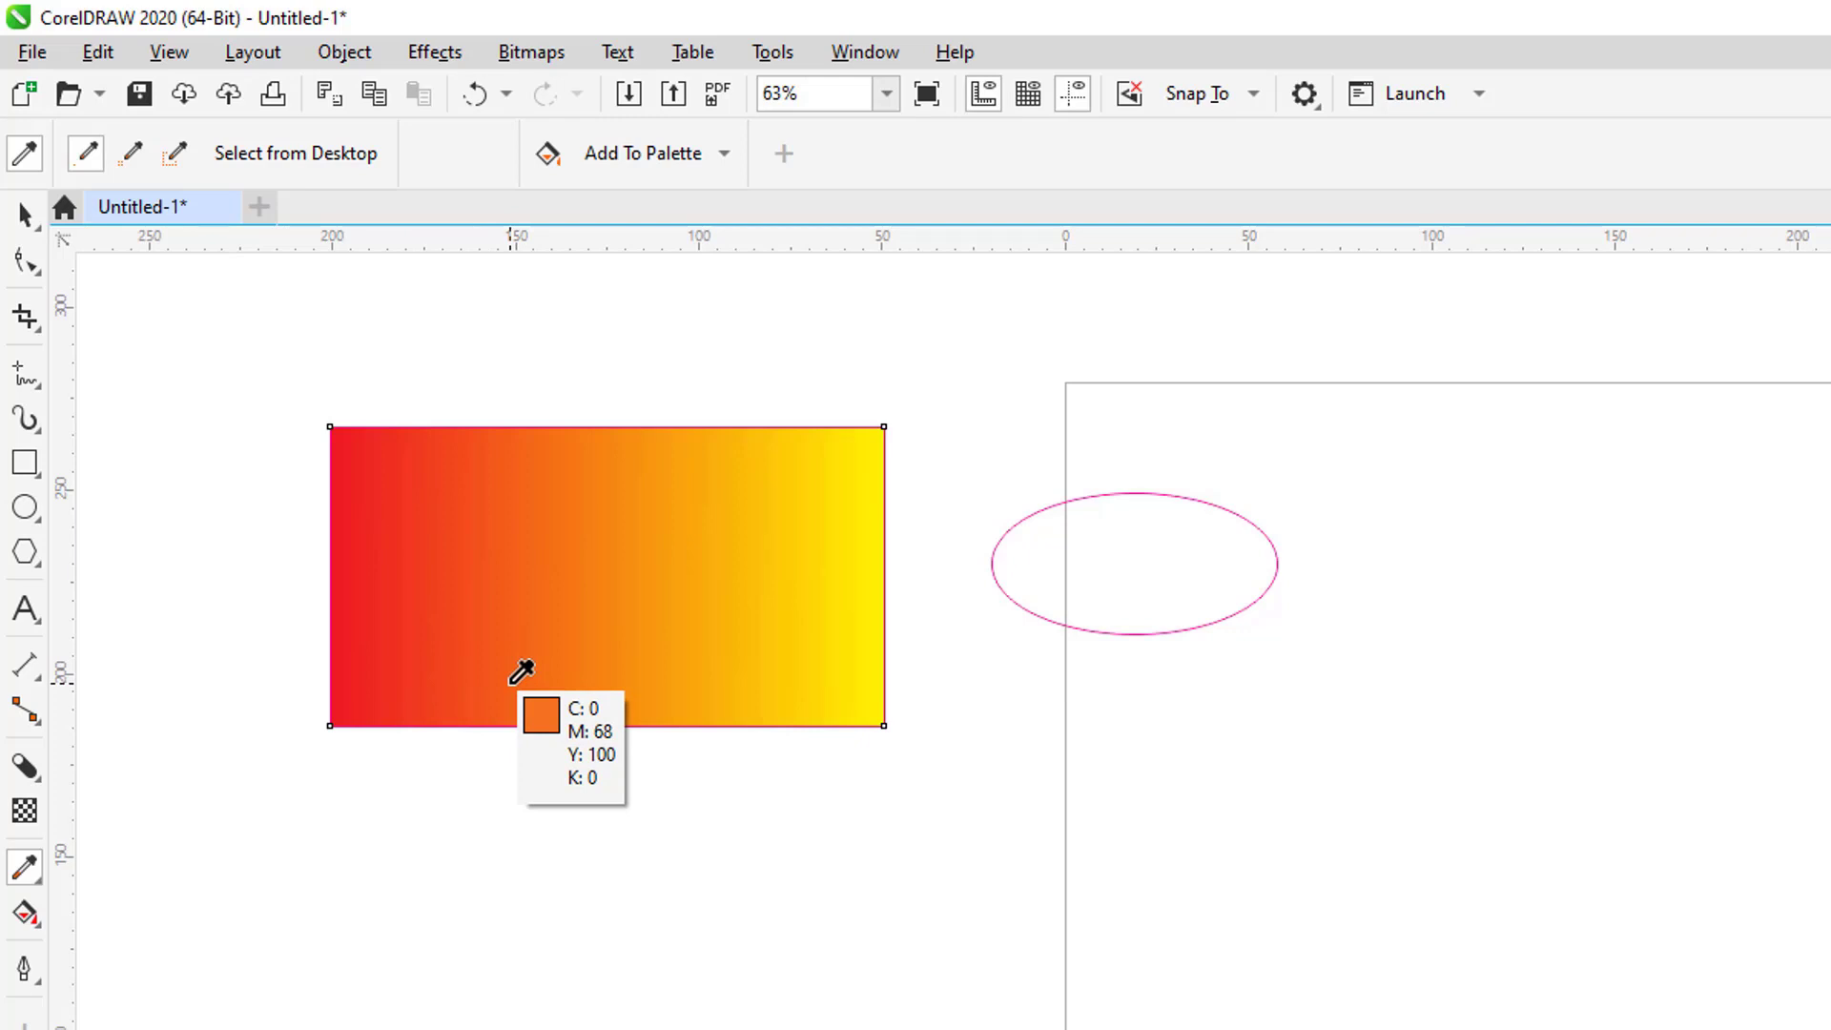
pyautogui.click(598, 631)
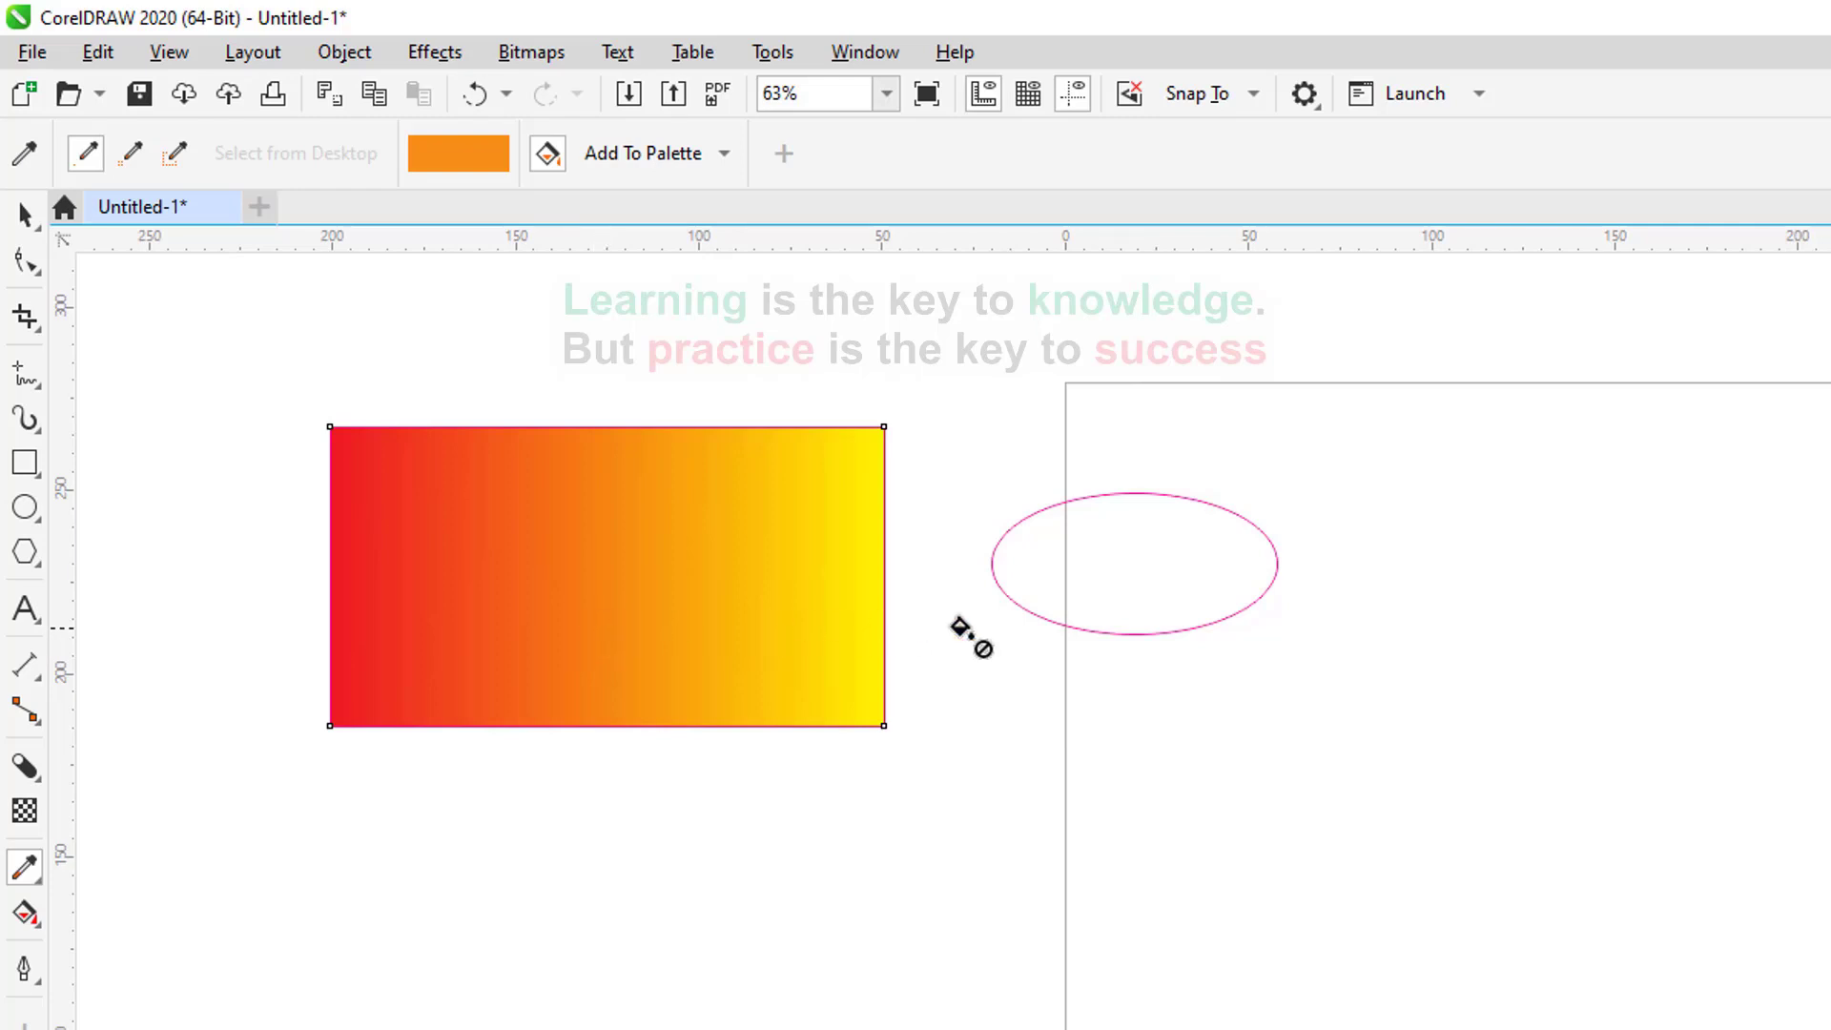
pyautogui.click(1141, 547)
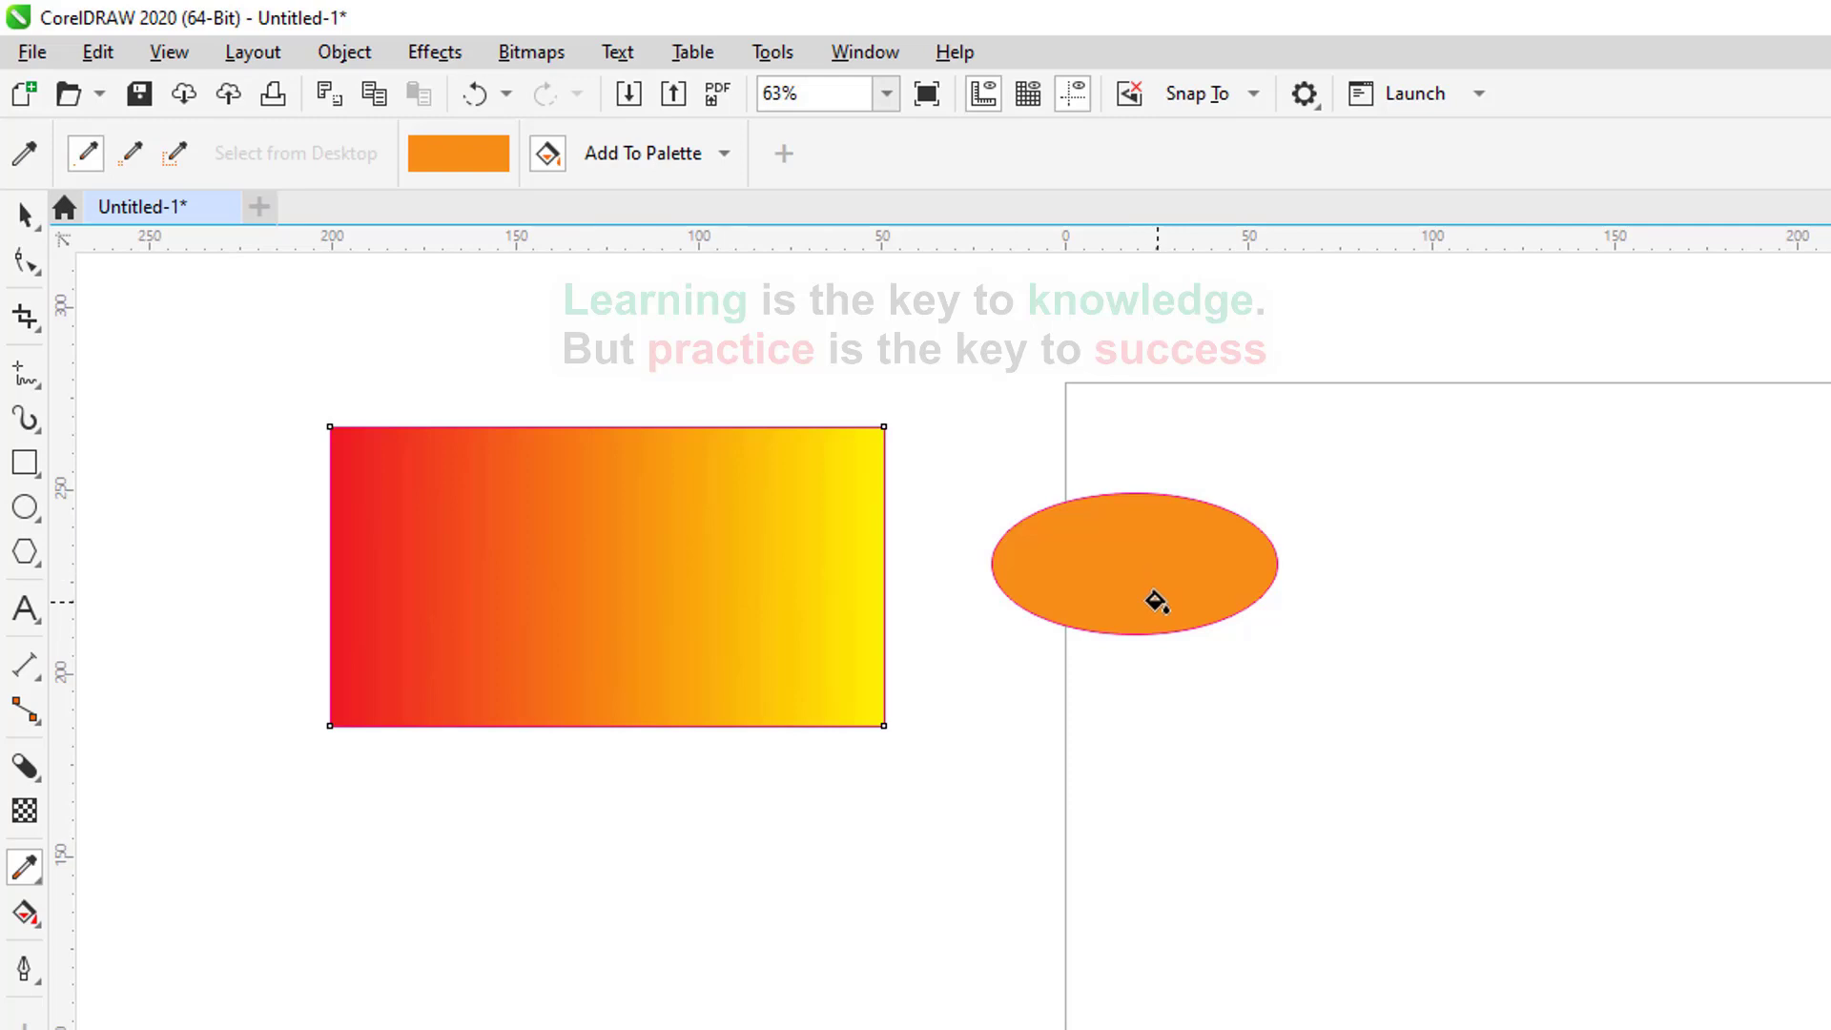
pyautogui.press('space')
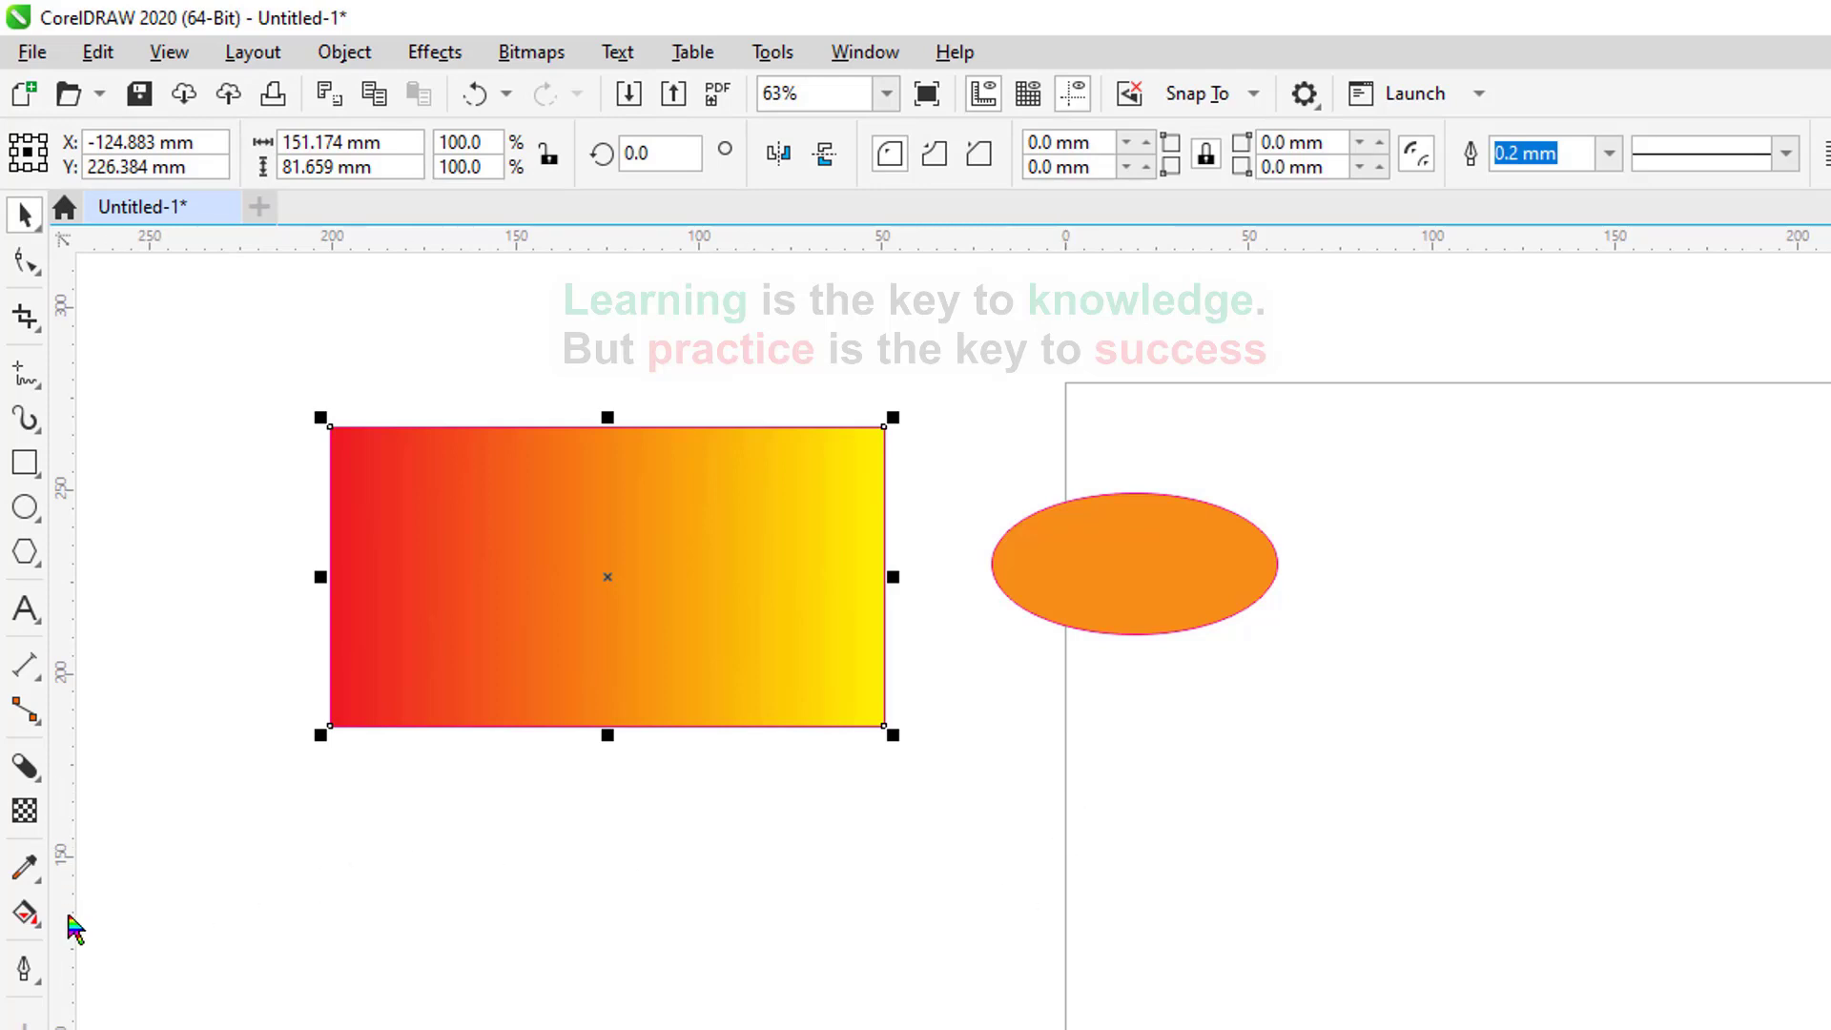
pyautogui.click(27, 868)
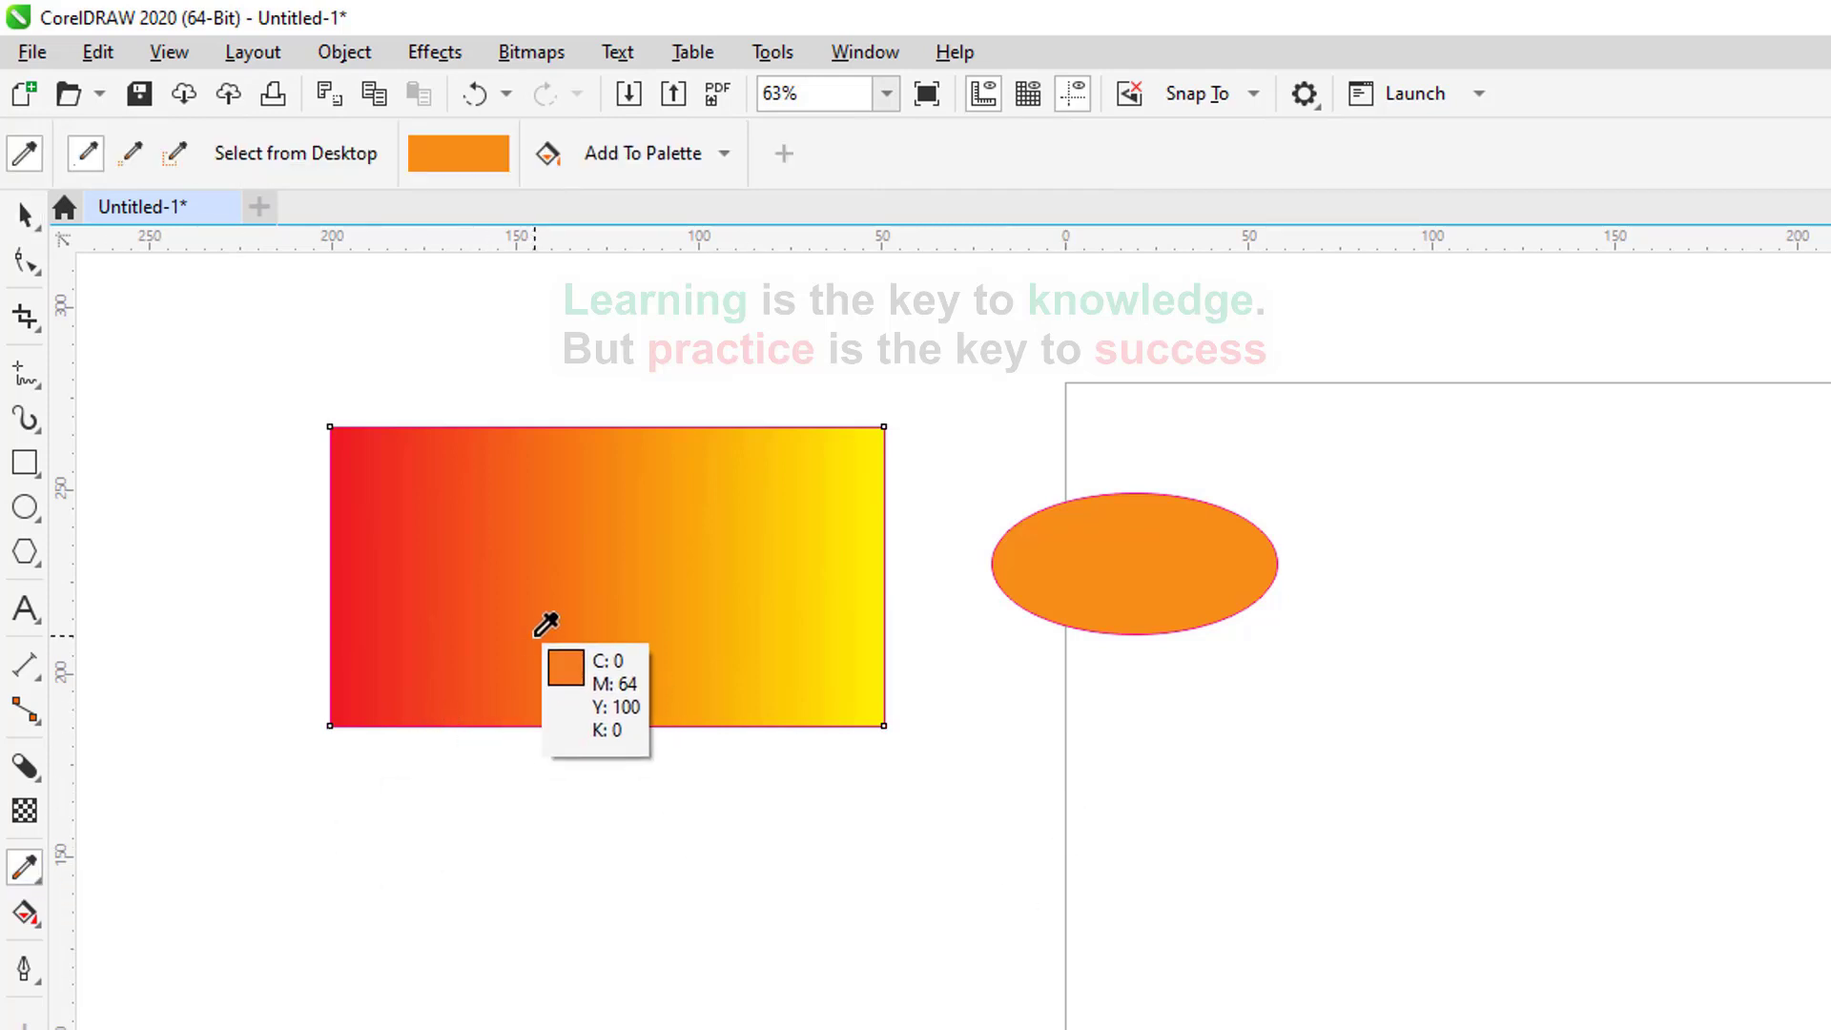
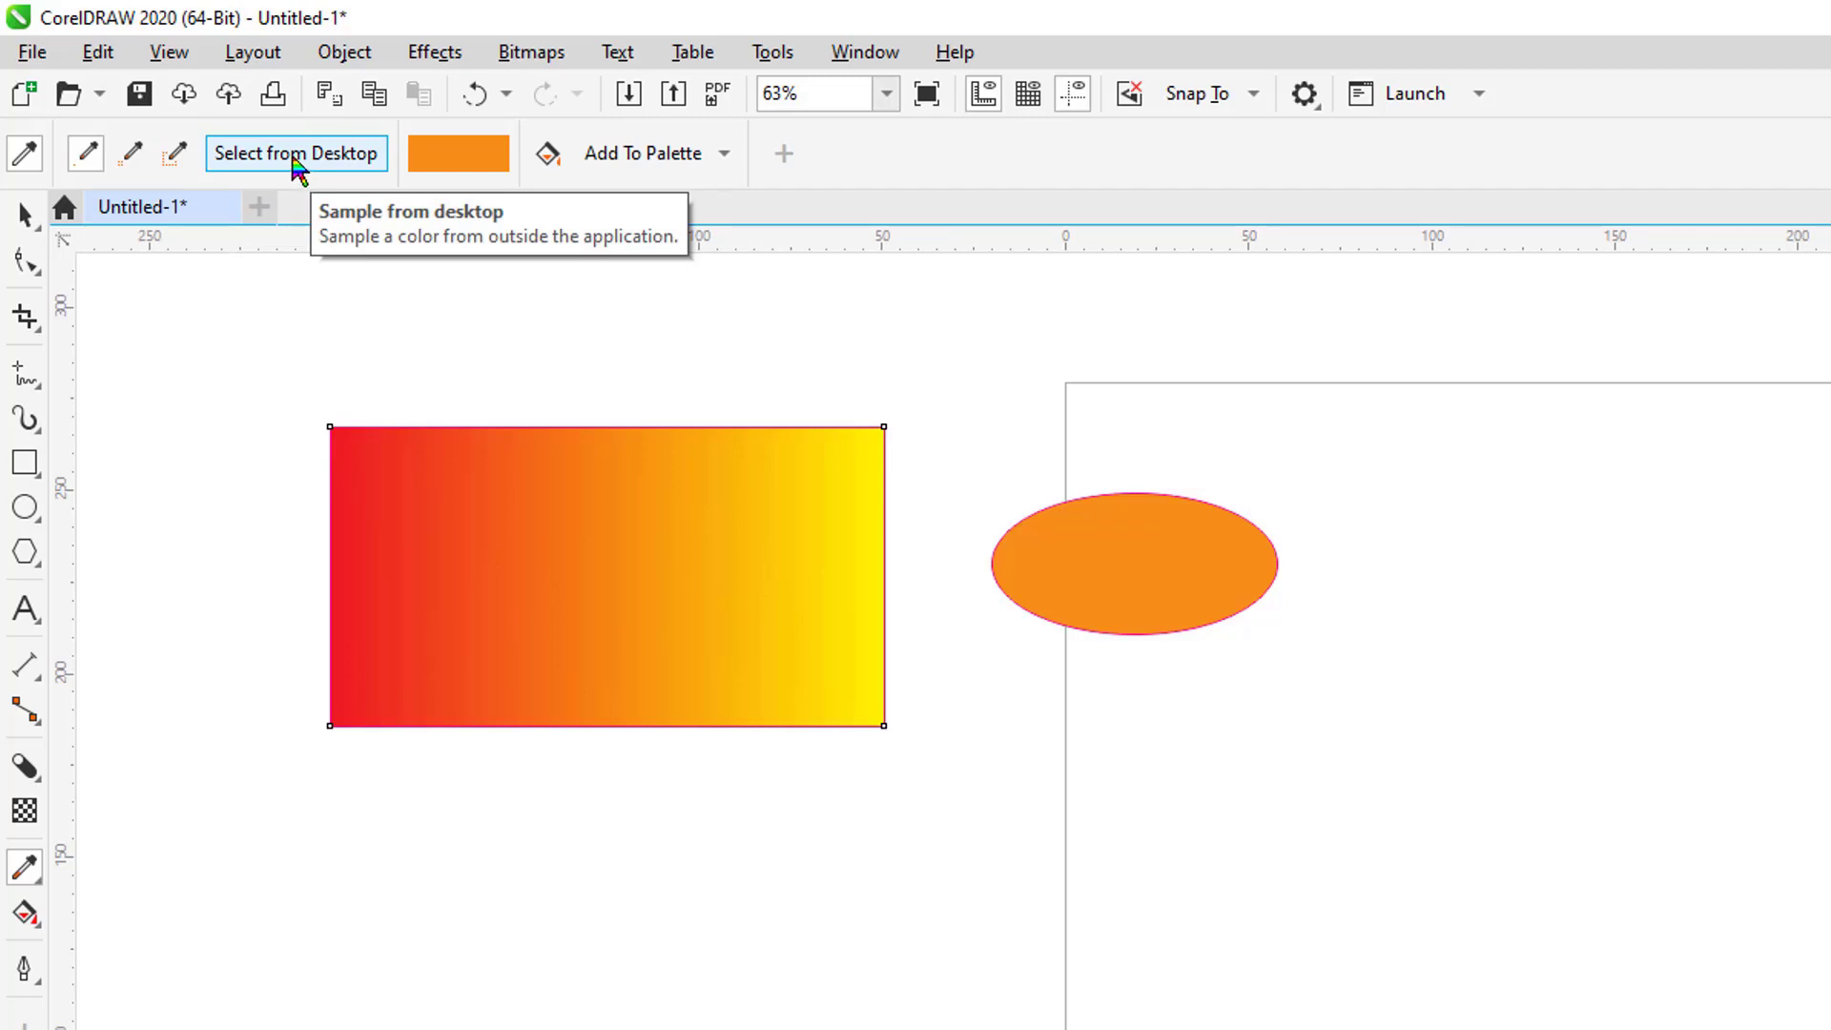
pyautogui.click(295, 164)
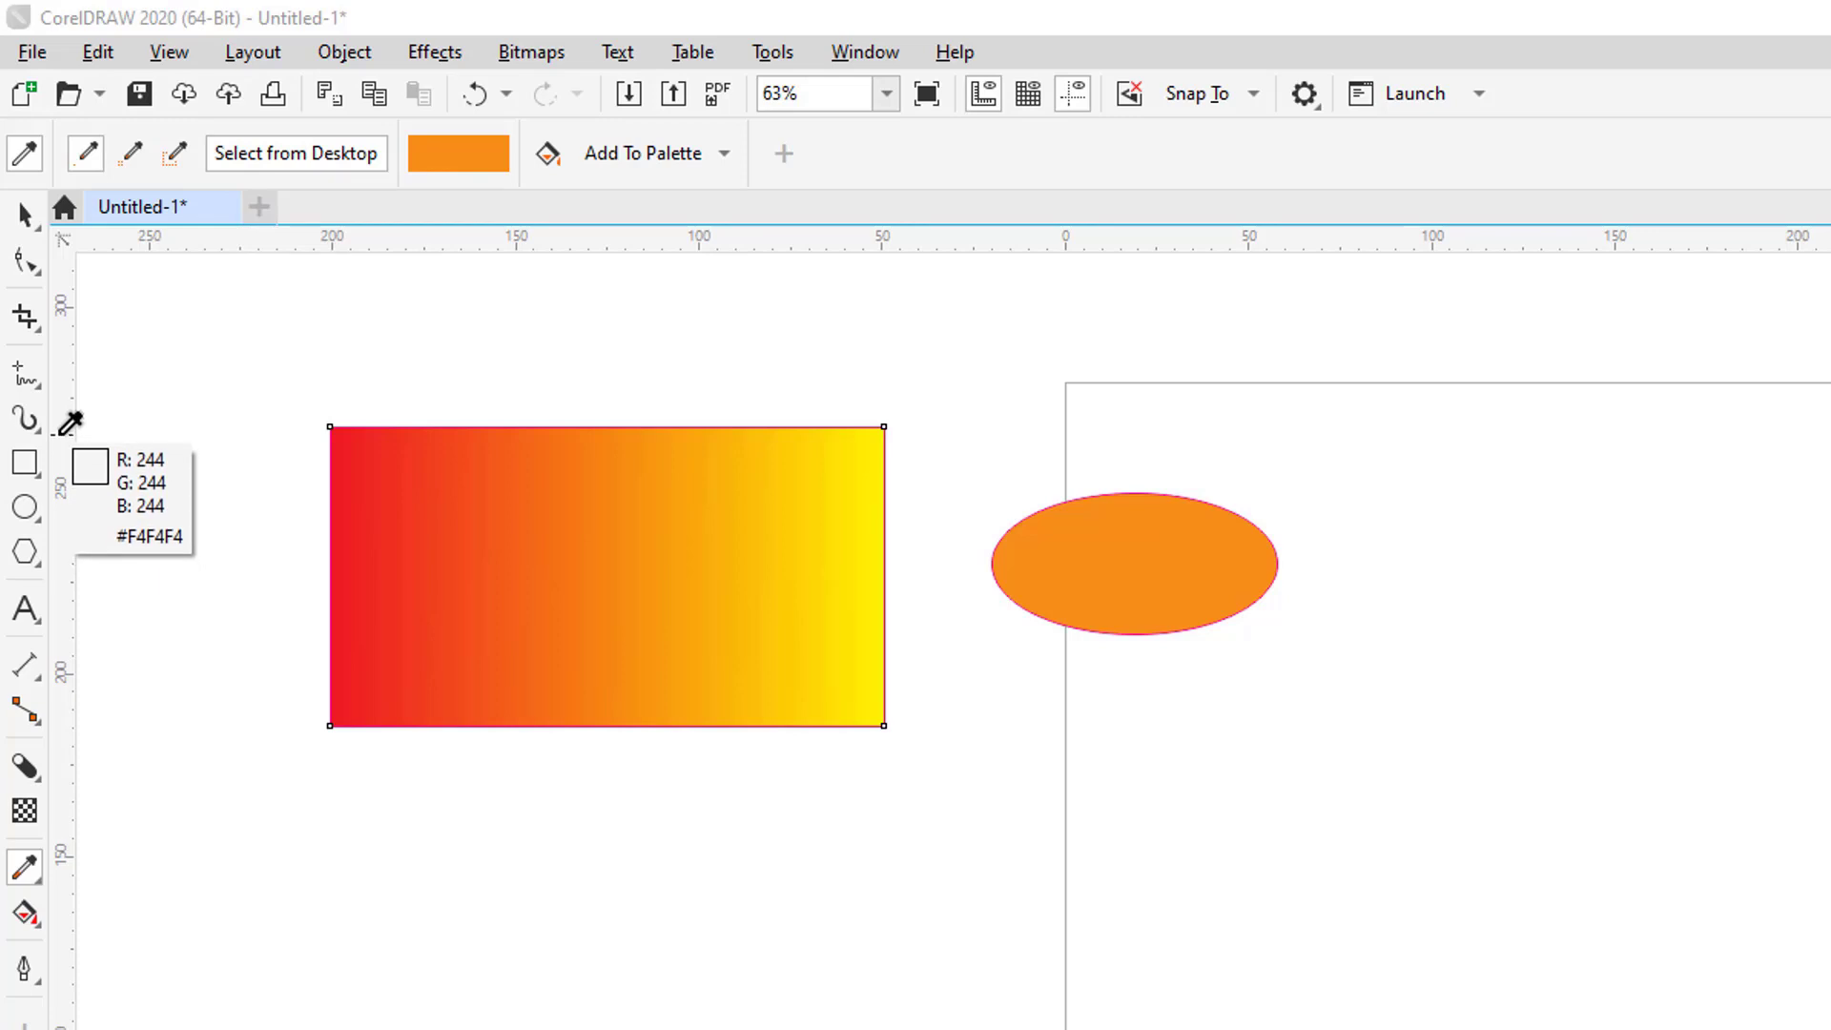
pyautogui.click(67, 376)
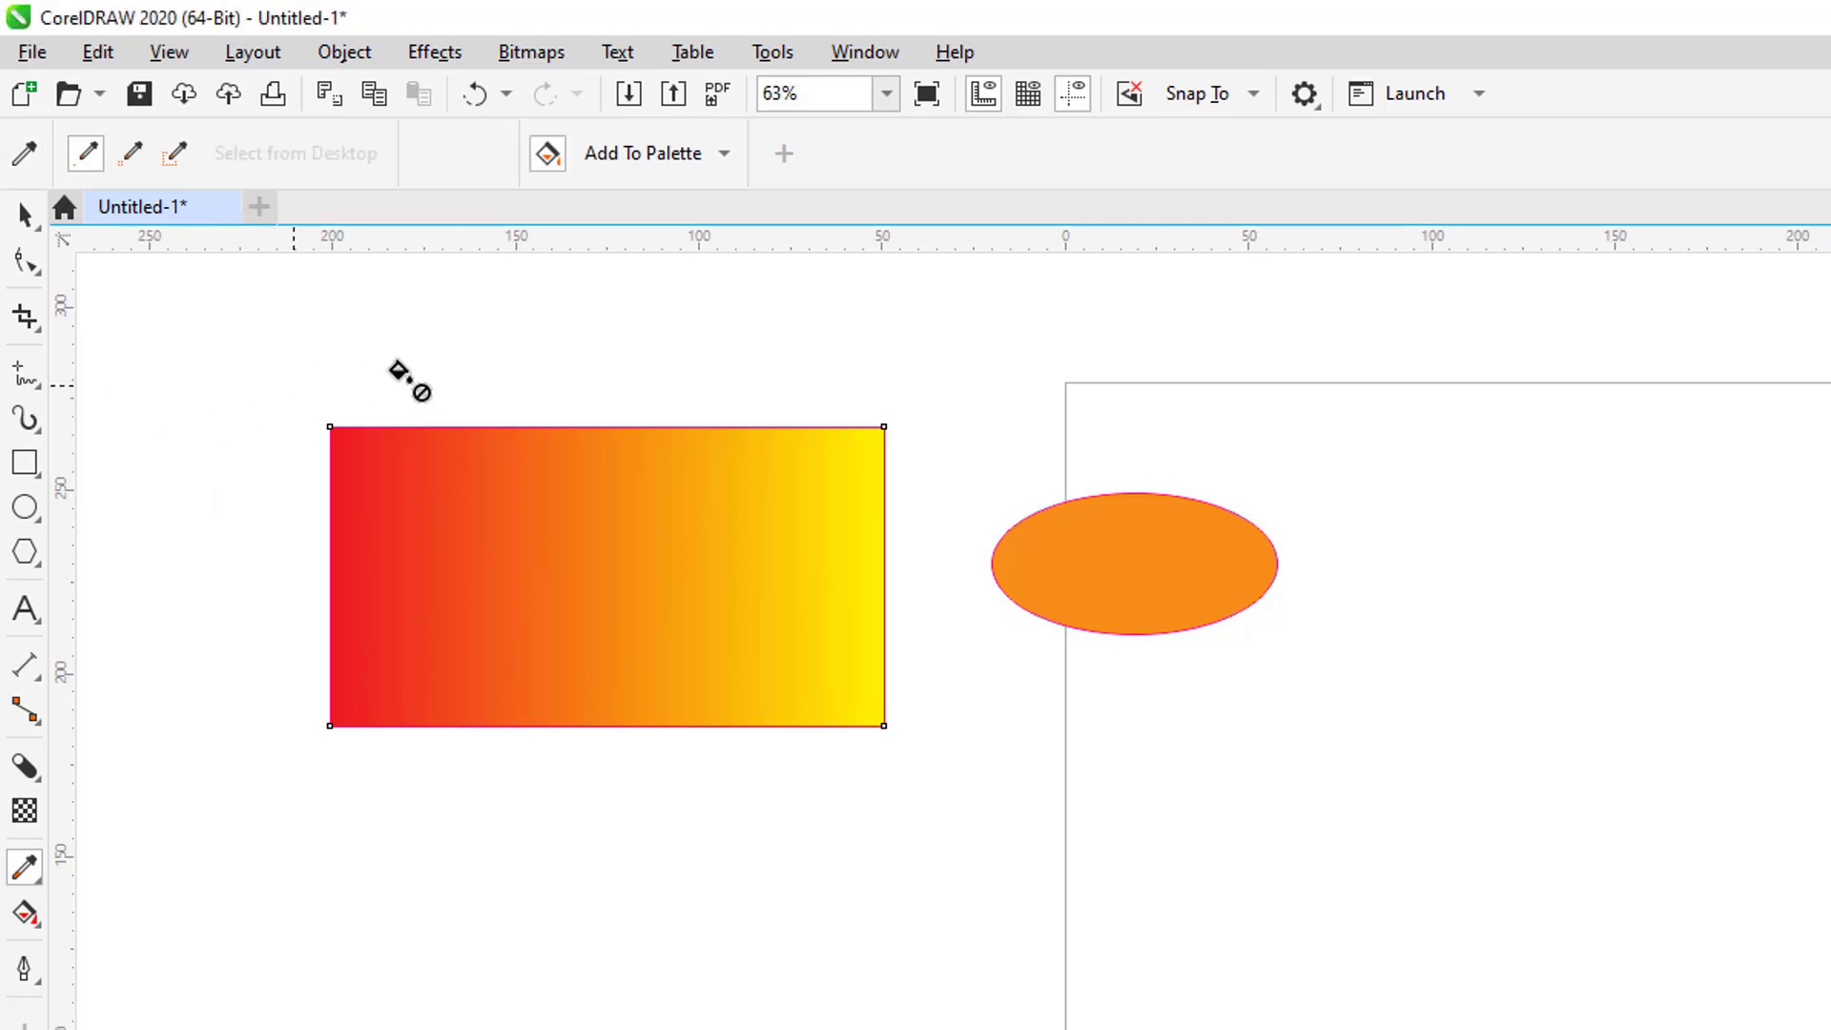
pyautogui.click(1130, 567)
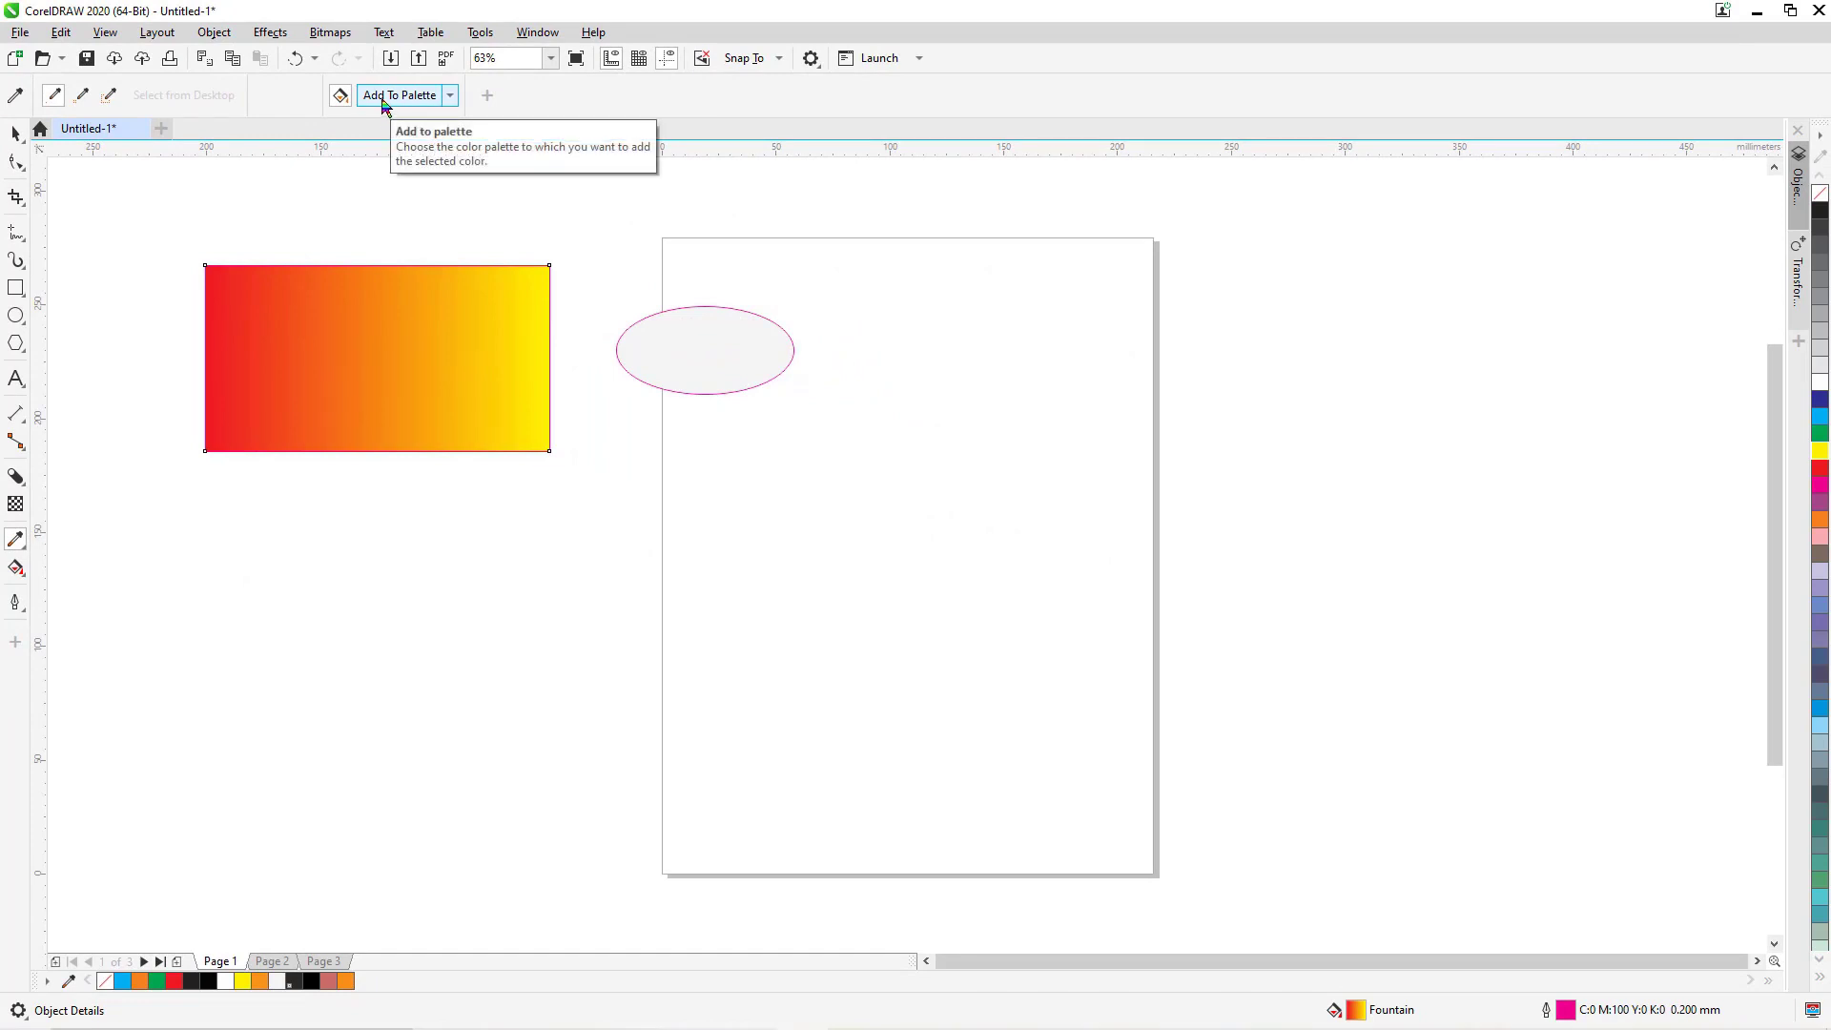
# Add the sampled grey to the document palette and check the ellipse's fill colour.
pyautogui.click(449, 95)
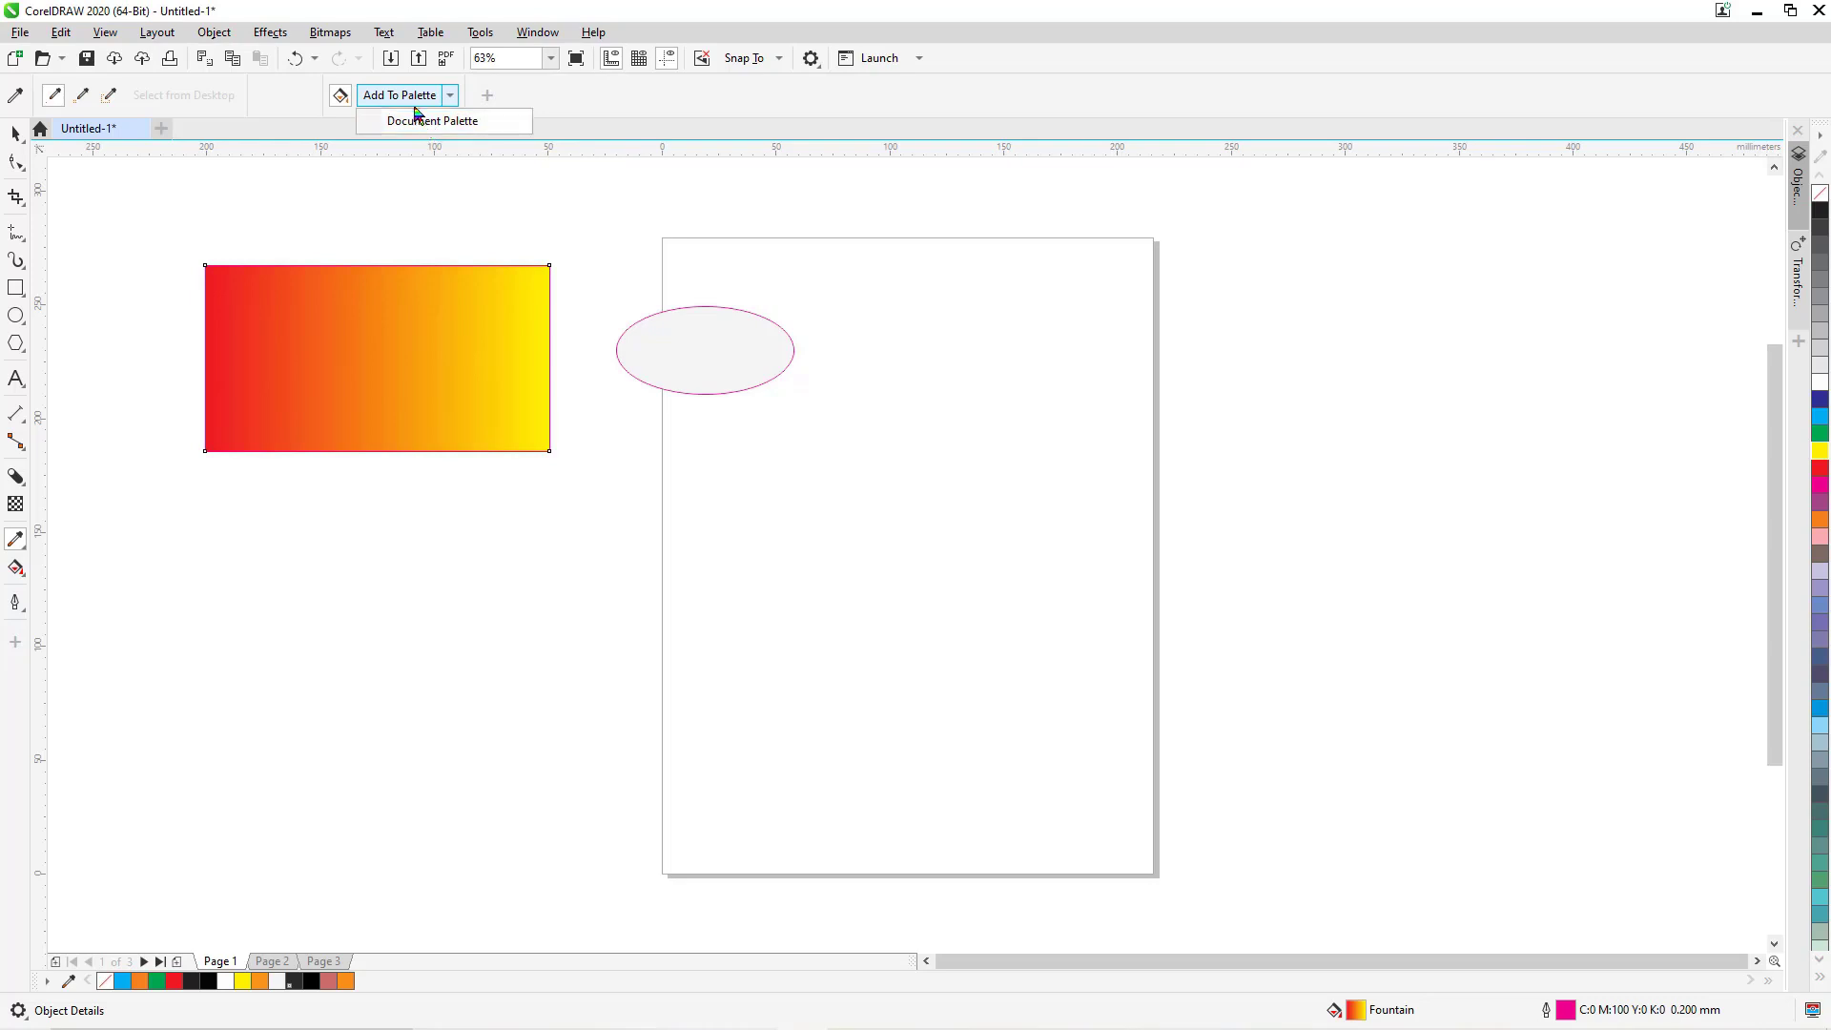
pyautogui.click(429, 122)
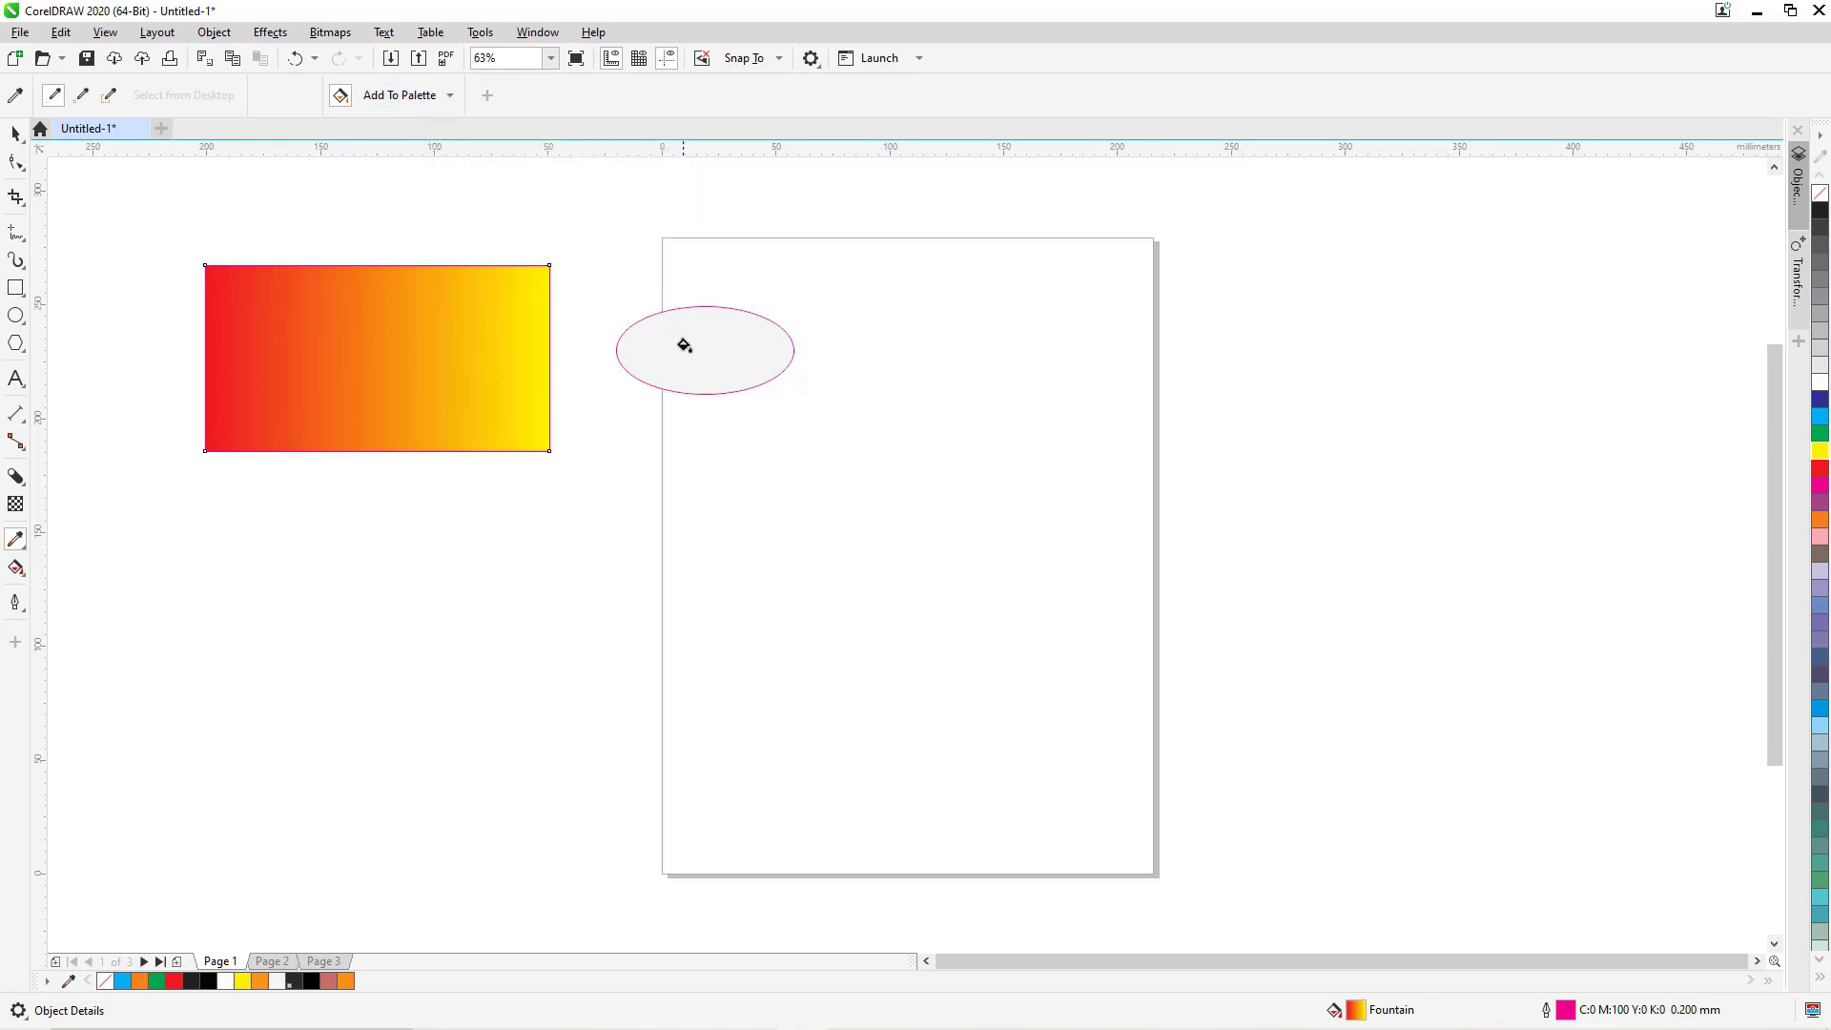
pyautogui.click(15, 134)
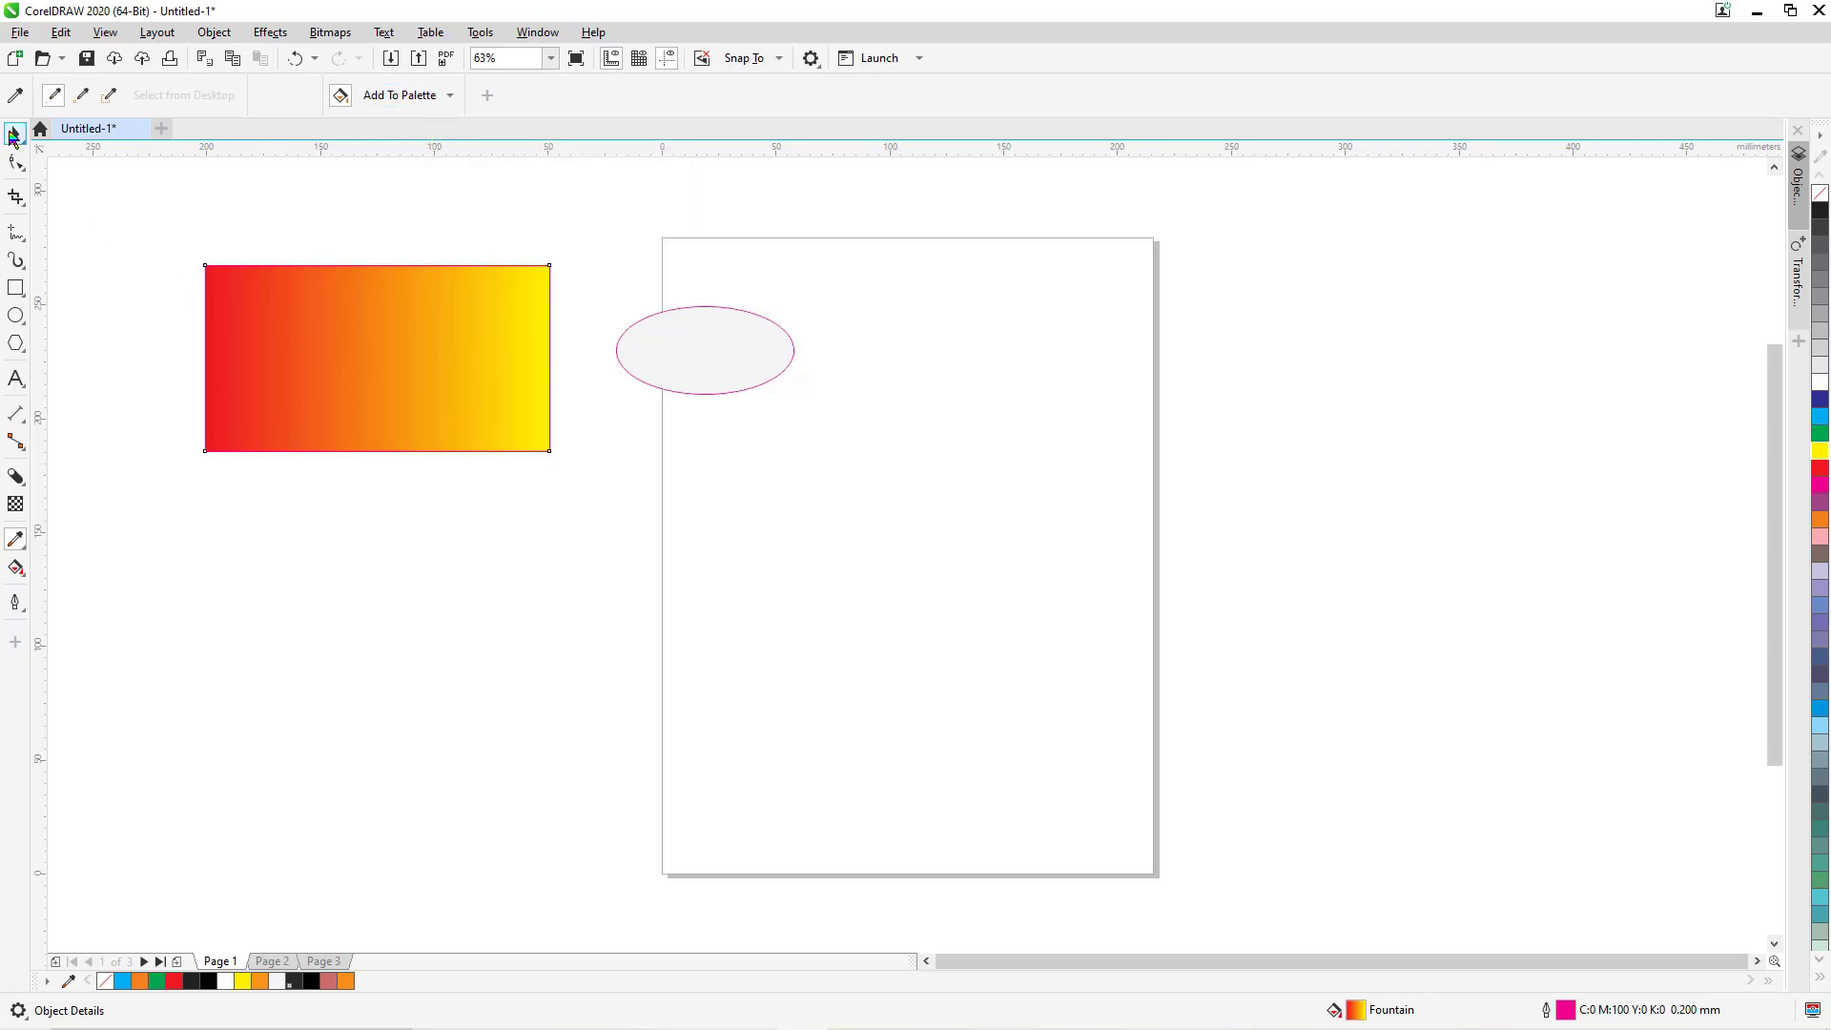
pyautogui.click(666, 351)
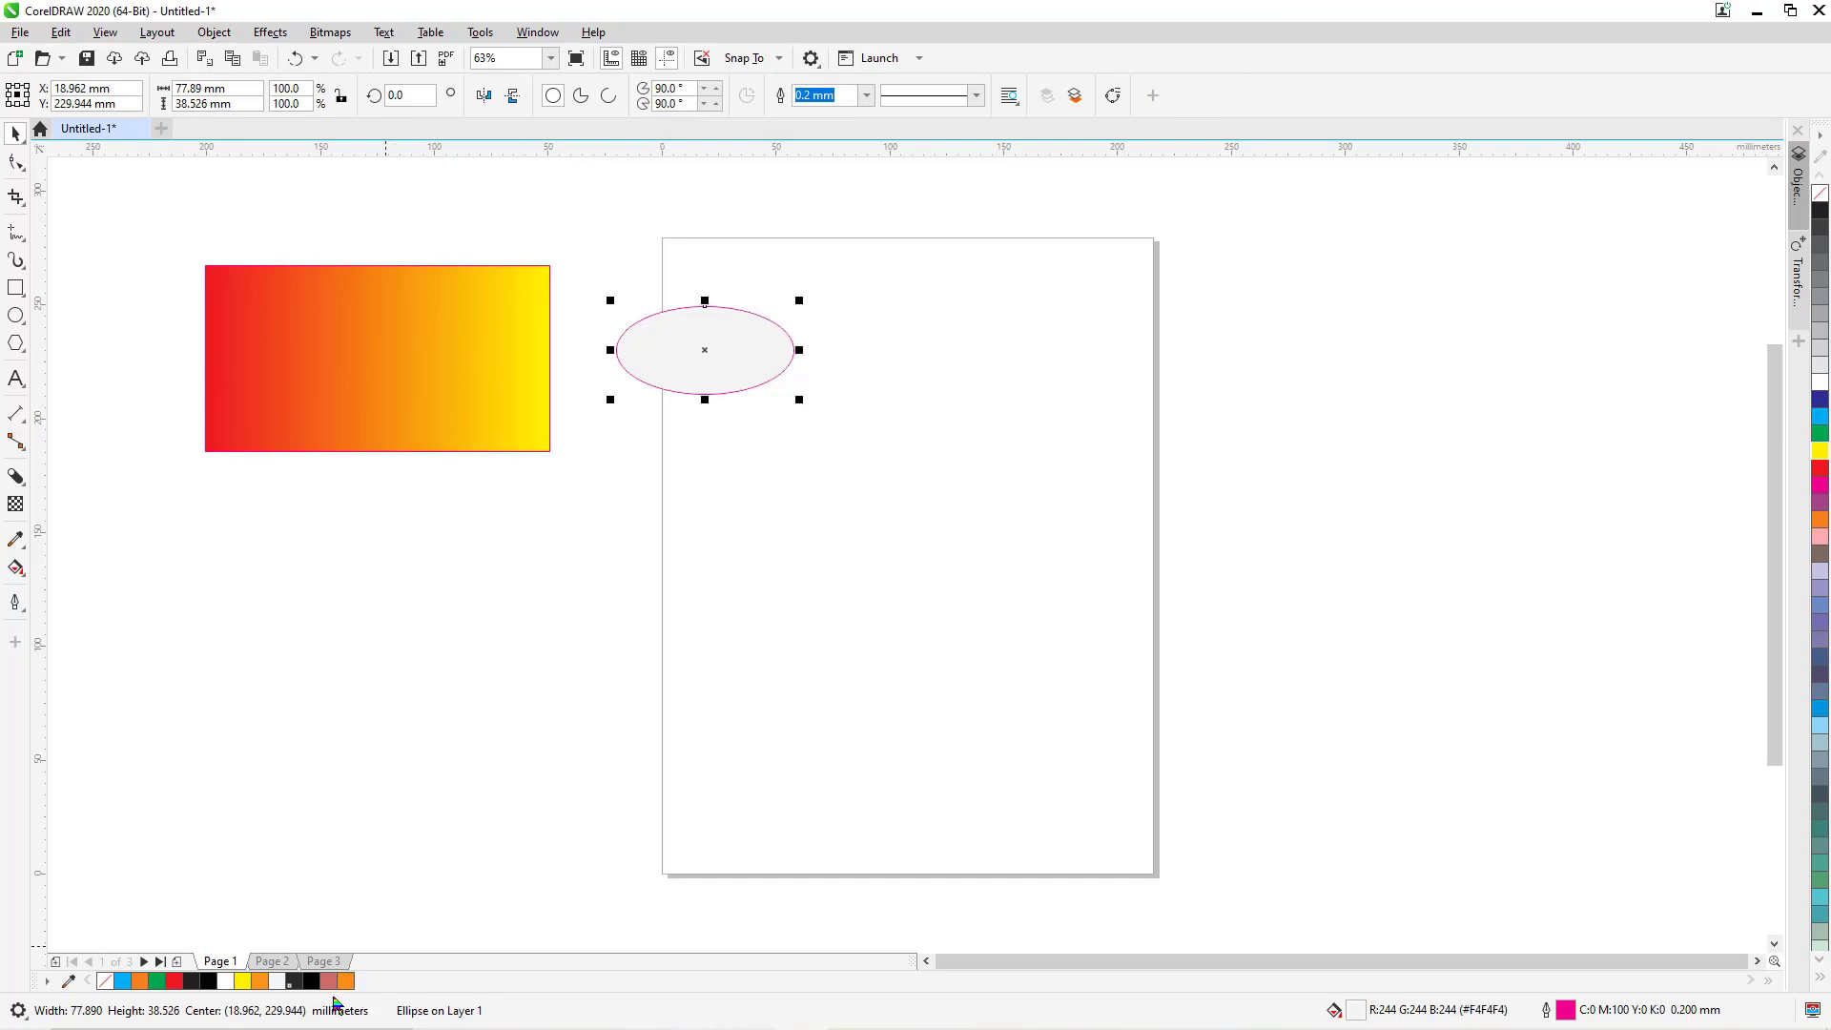
pyautogui.click(656, 434)
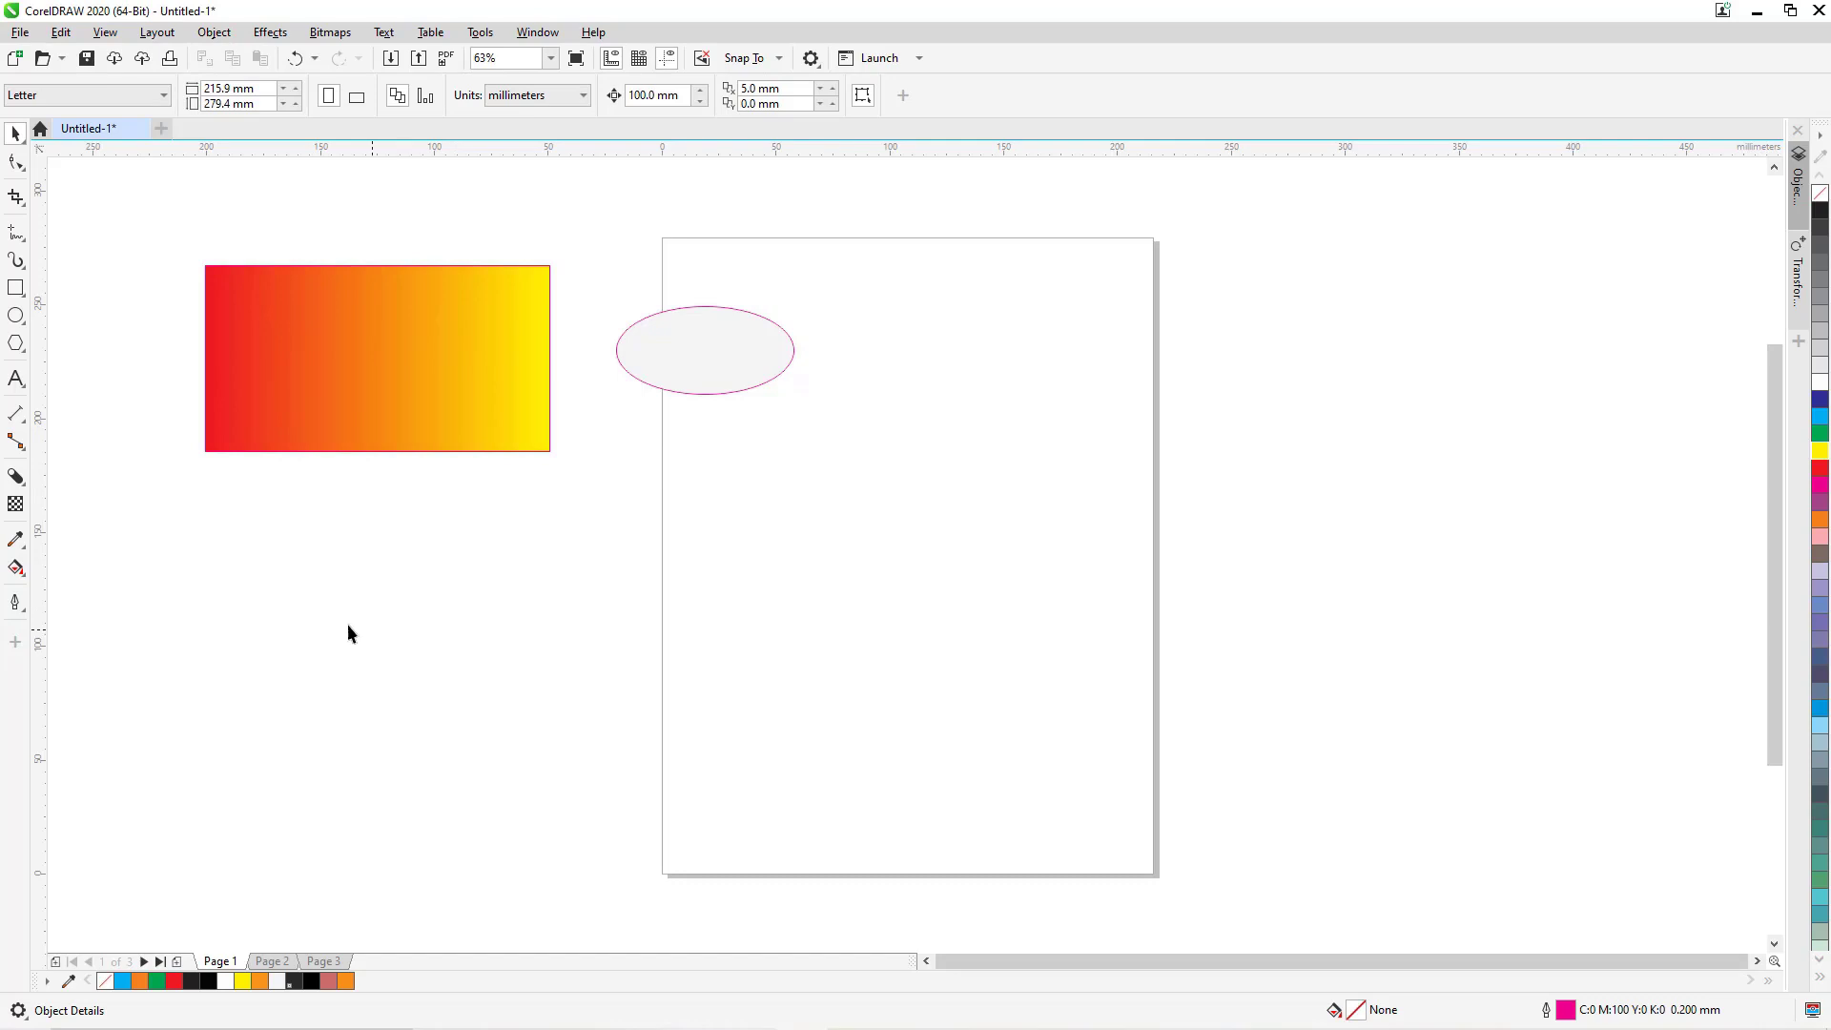
pyautogui.click(16, 540)
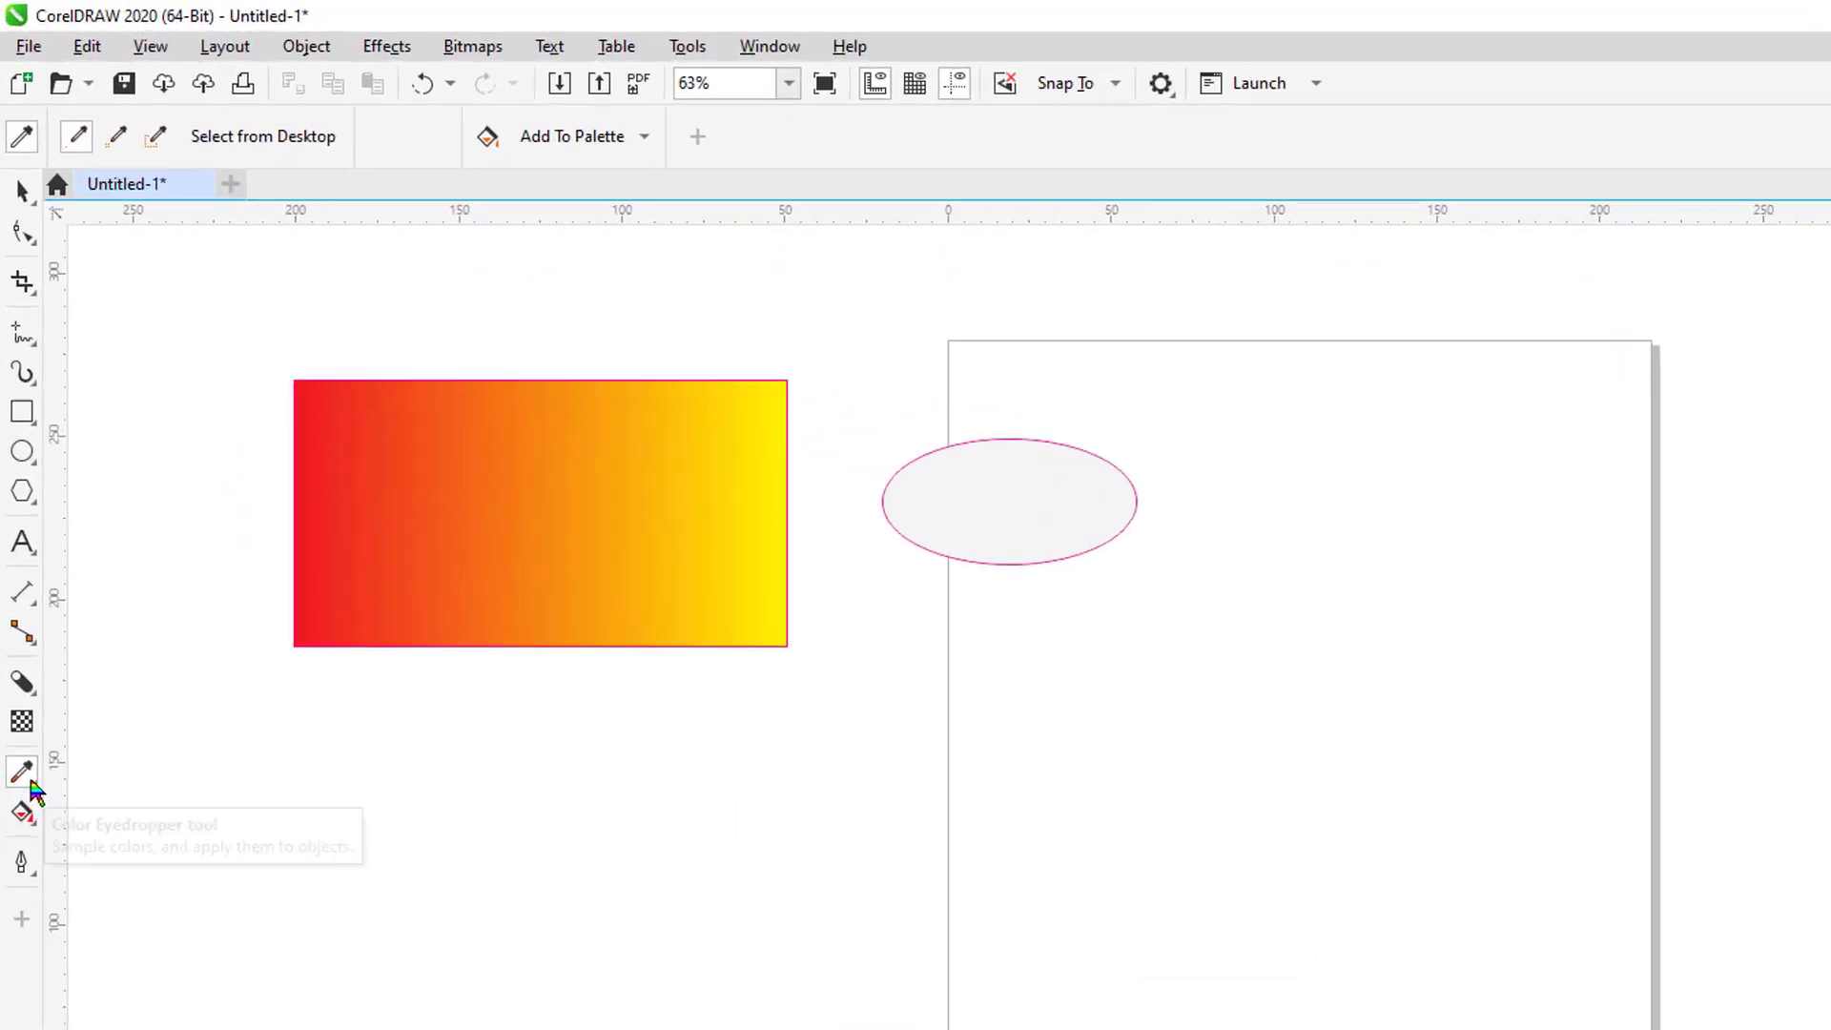
pyautogui.click(33, 790)
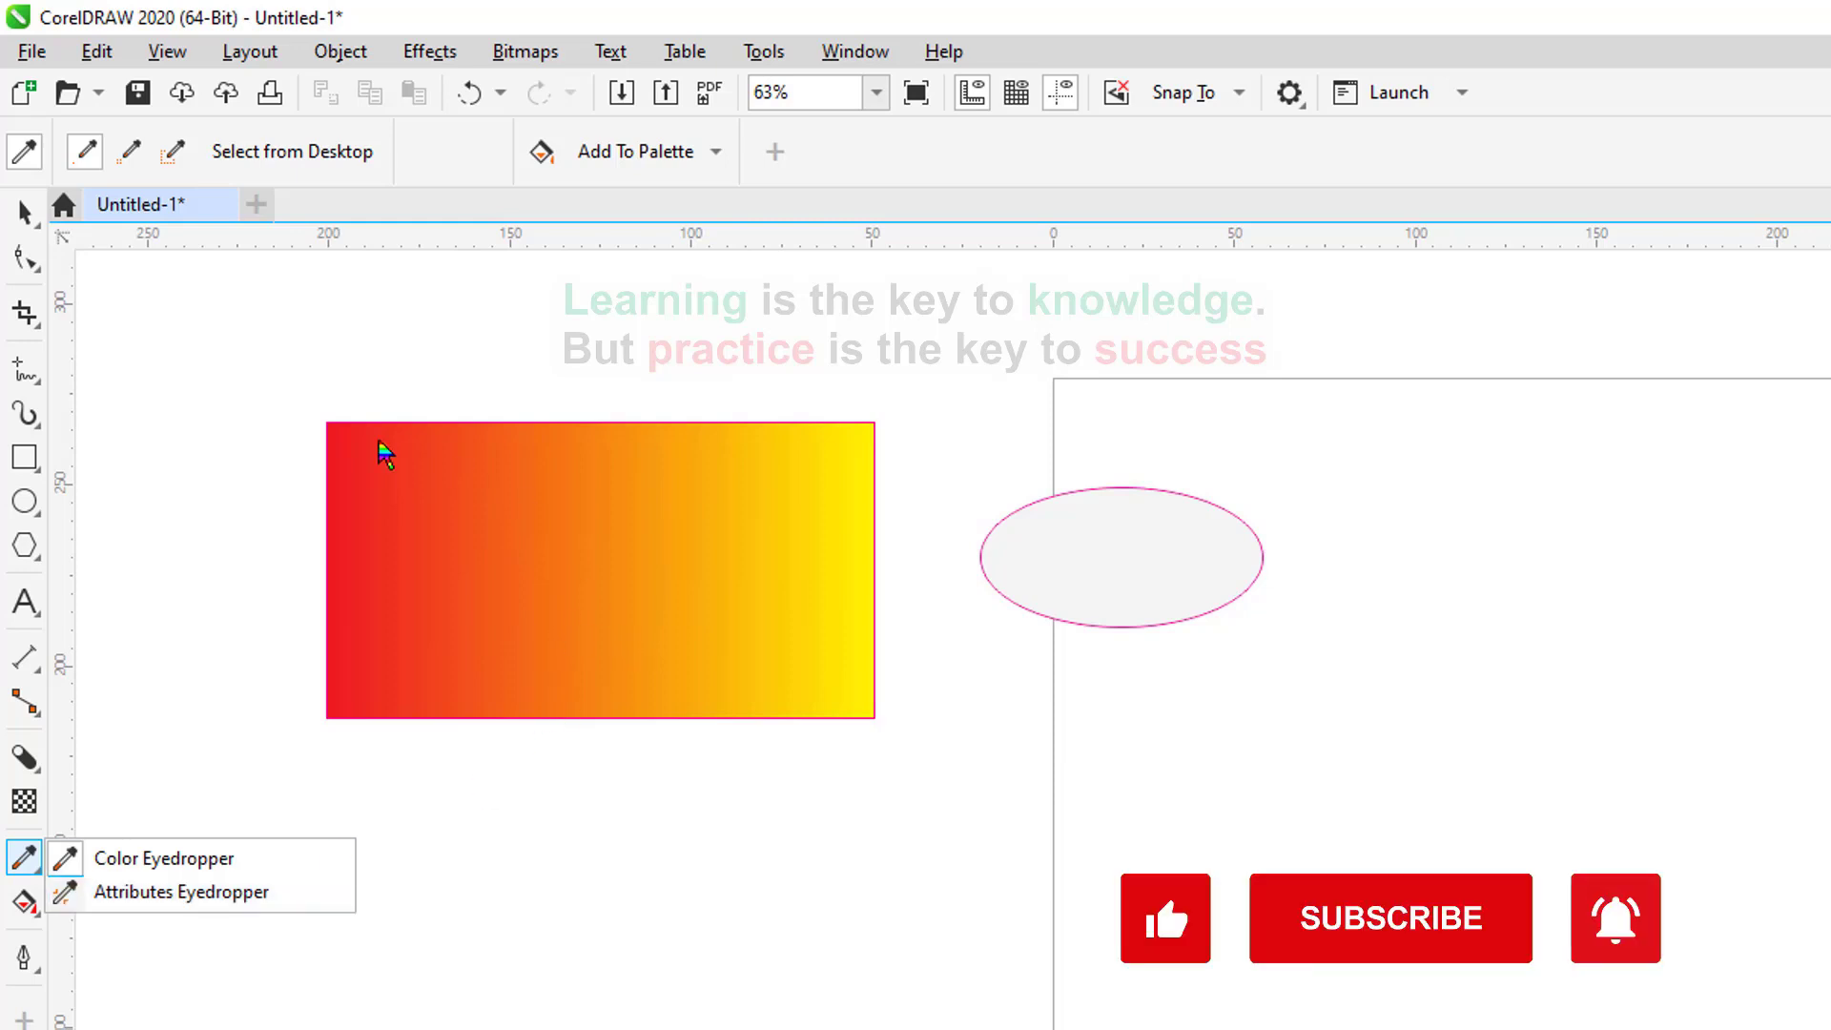
# Give the gradient rectangle a 4 mm black outline.
pyautogui.click(24, 212)
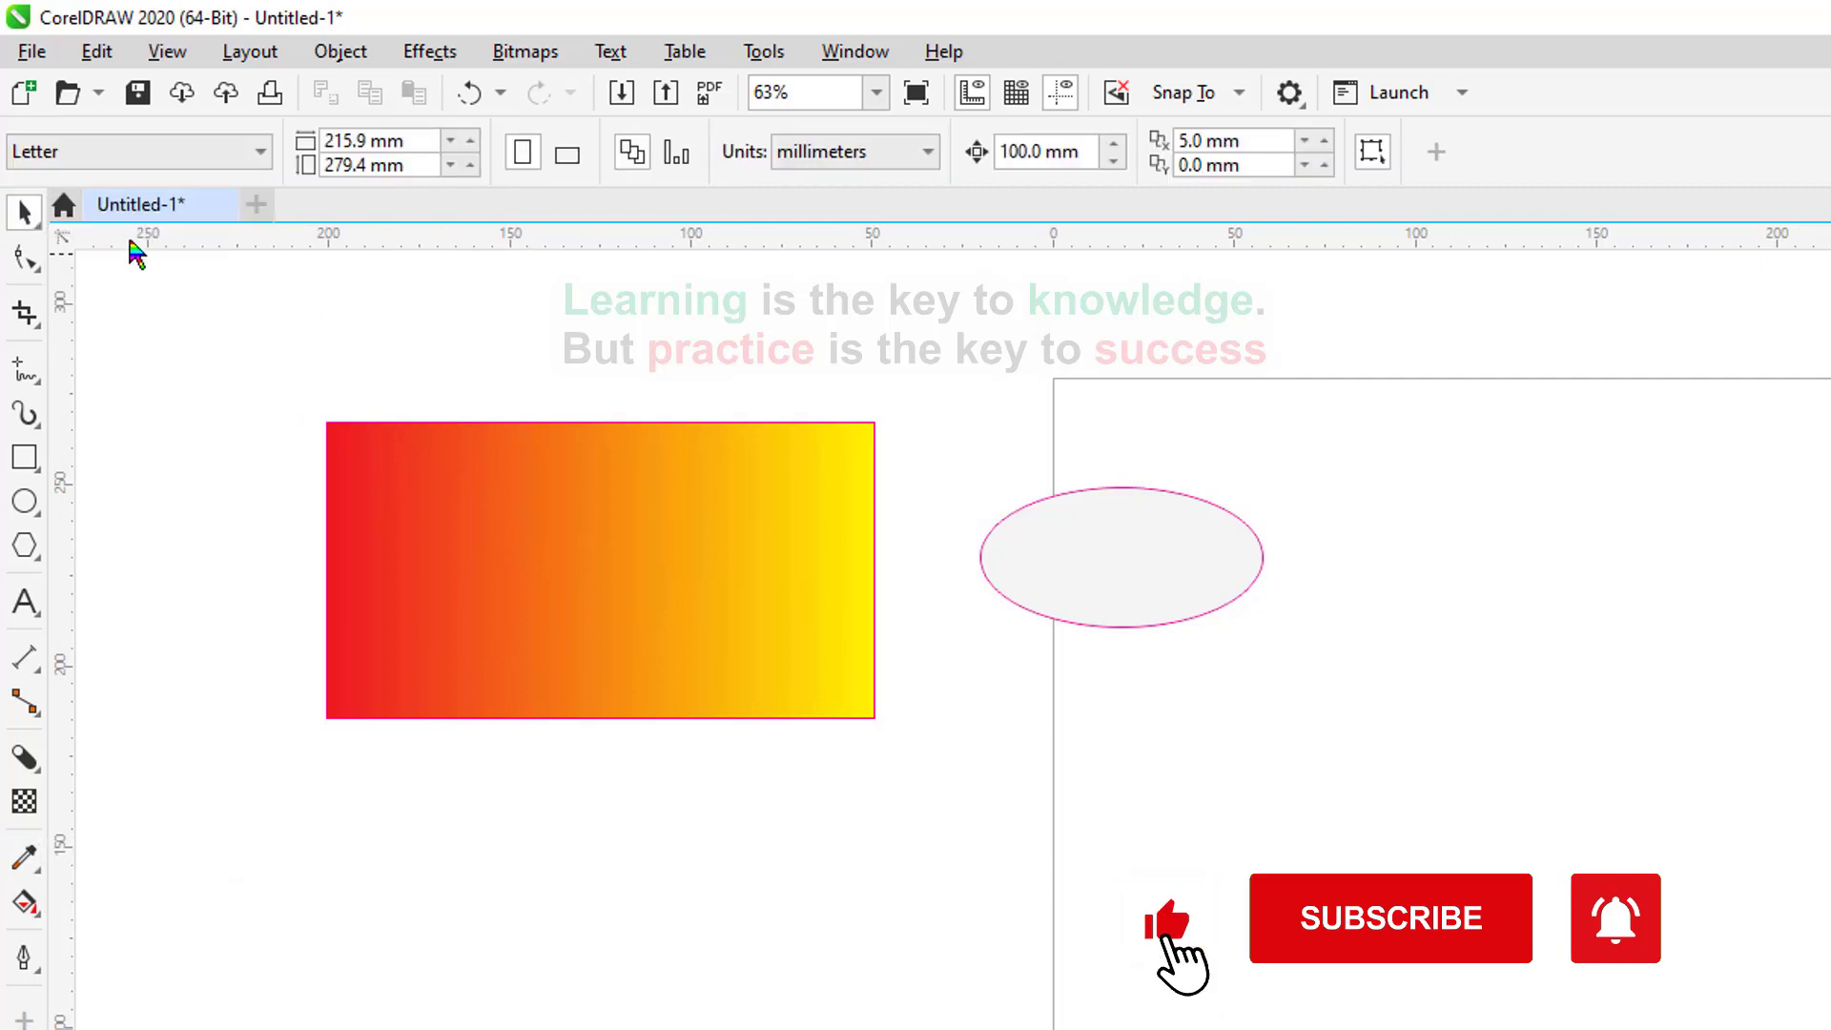
pyautogui.click(480, 503)
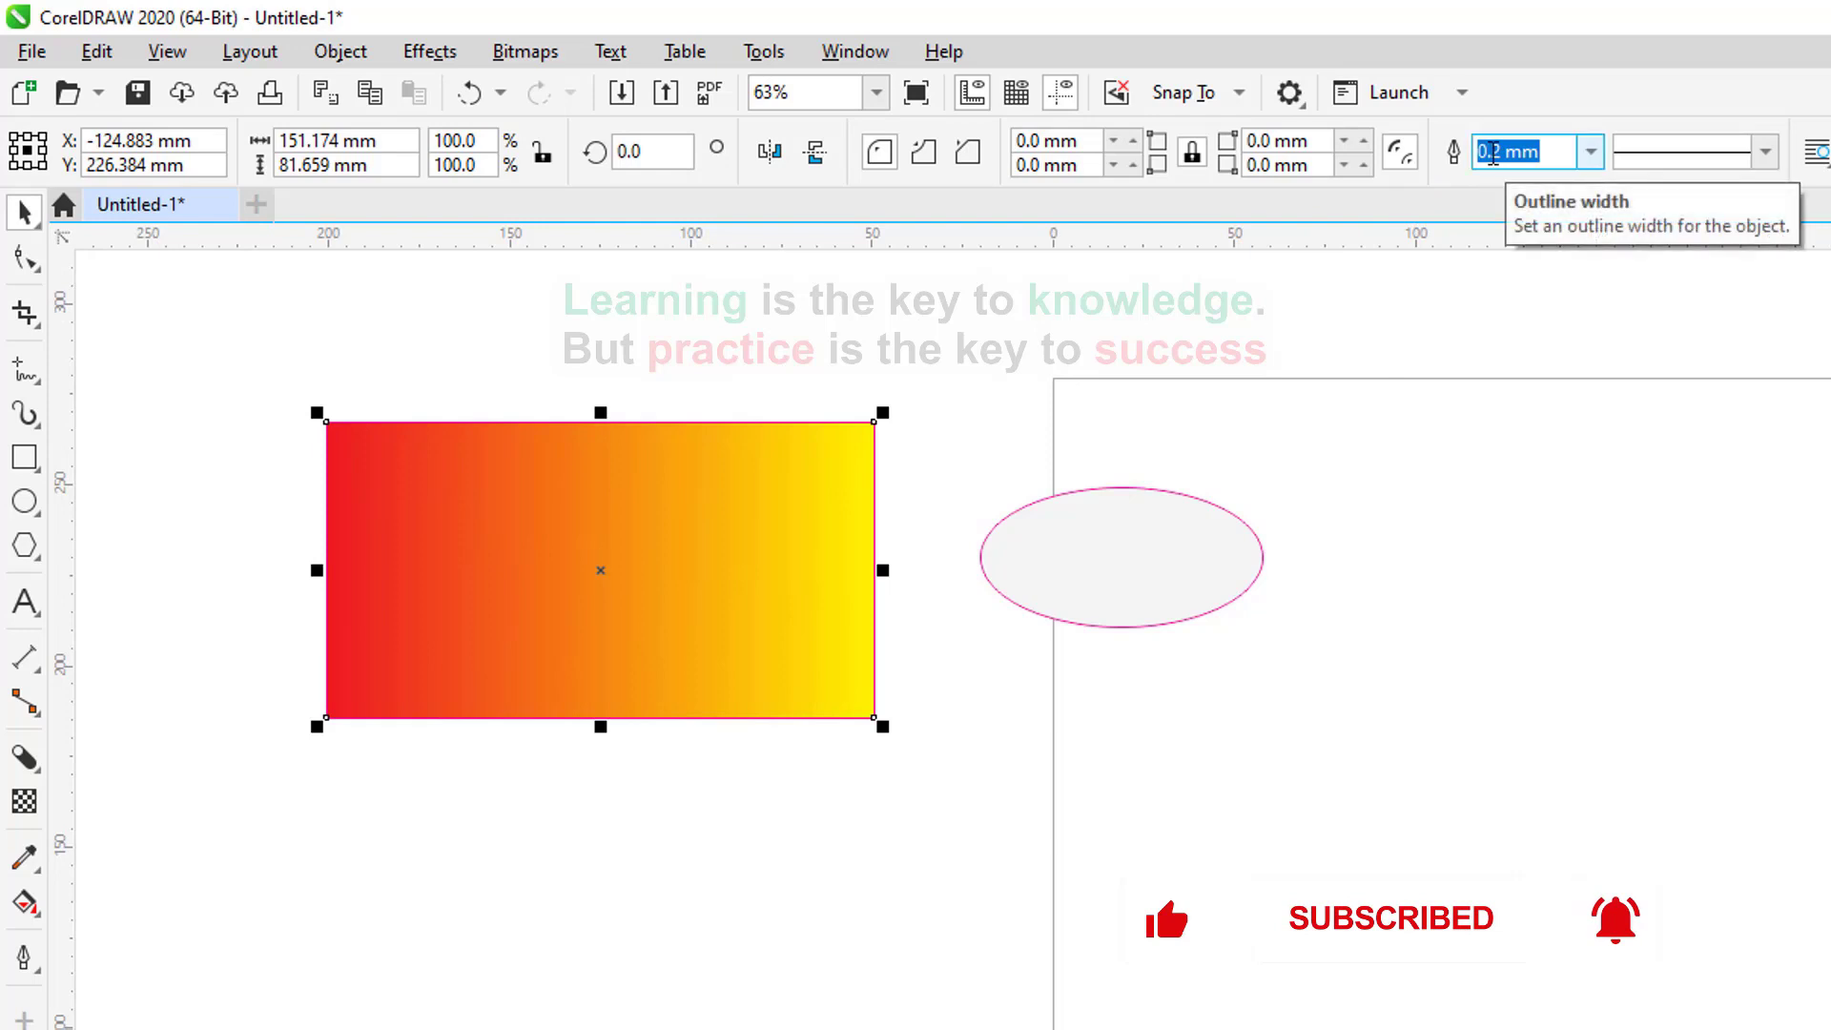
pyautogui.doubleClick(1493, 153)
pyautogui.write('4')
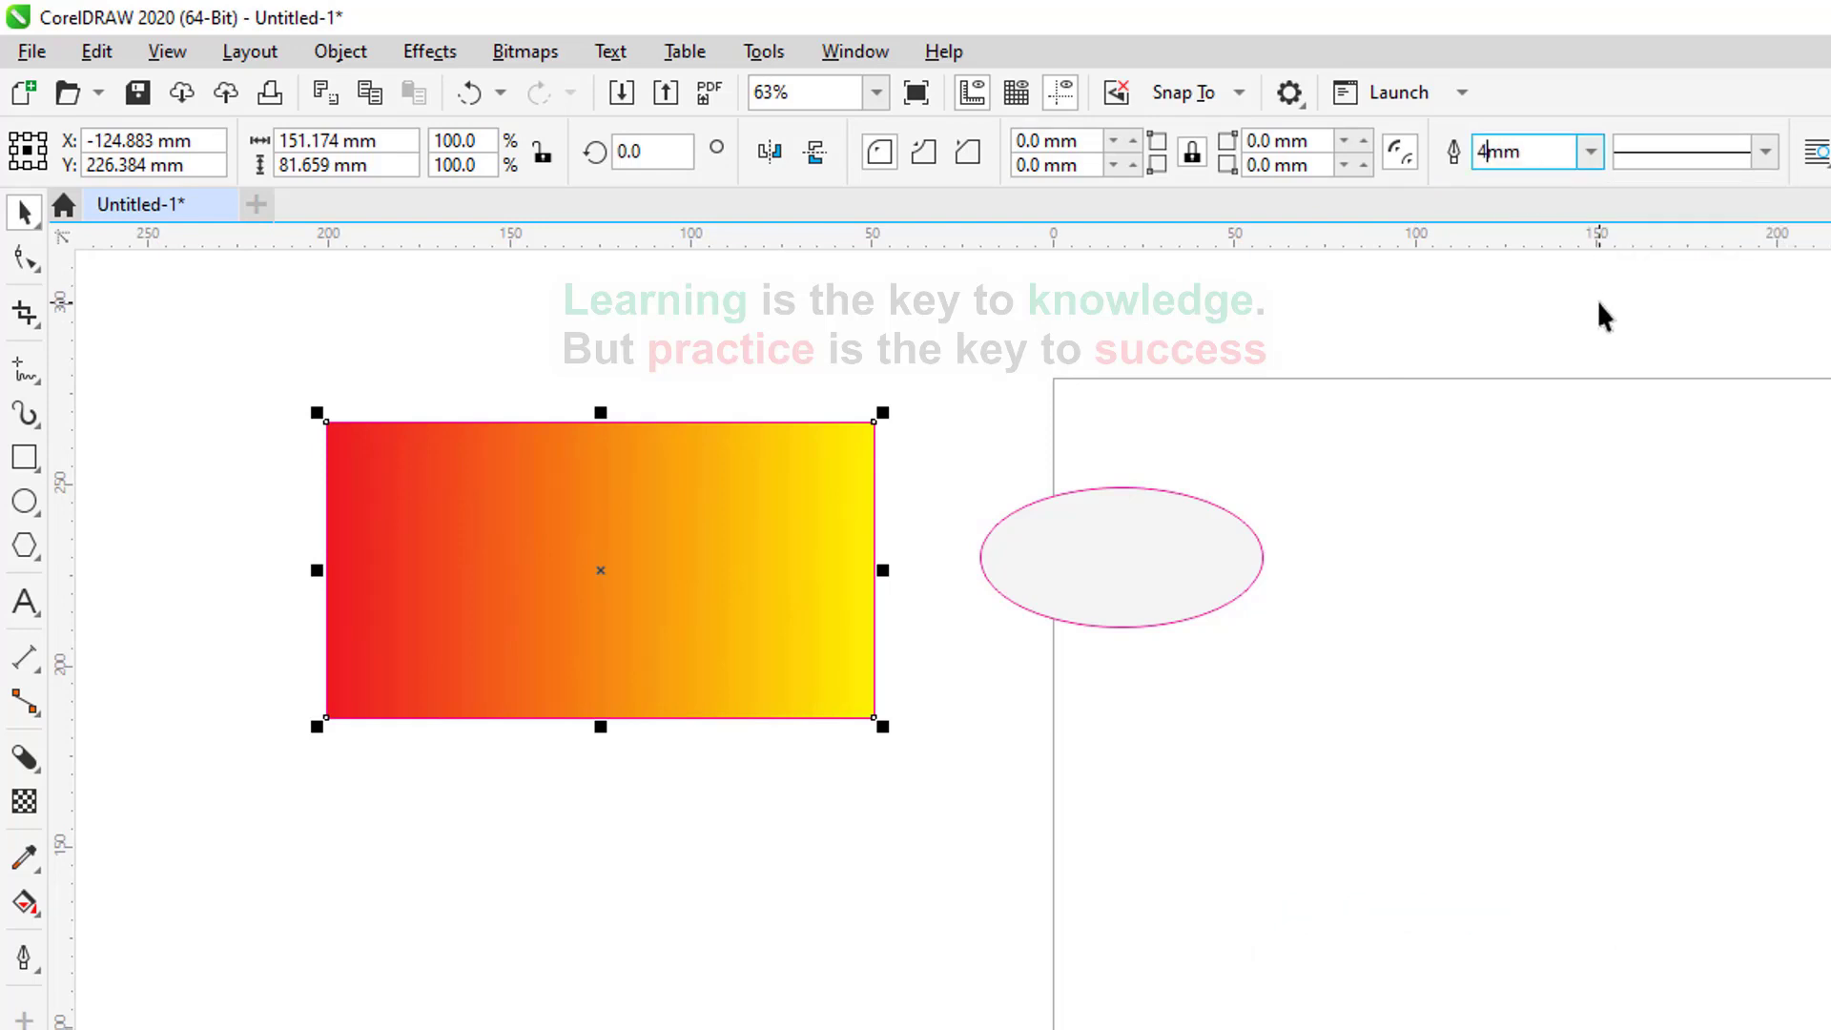
pyautogui.press('Return')
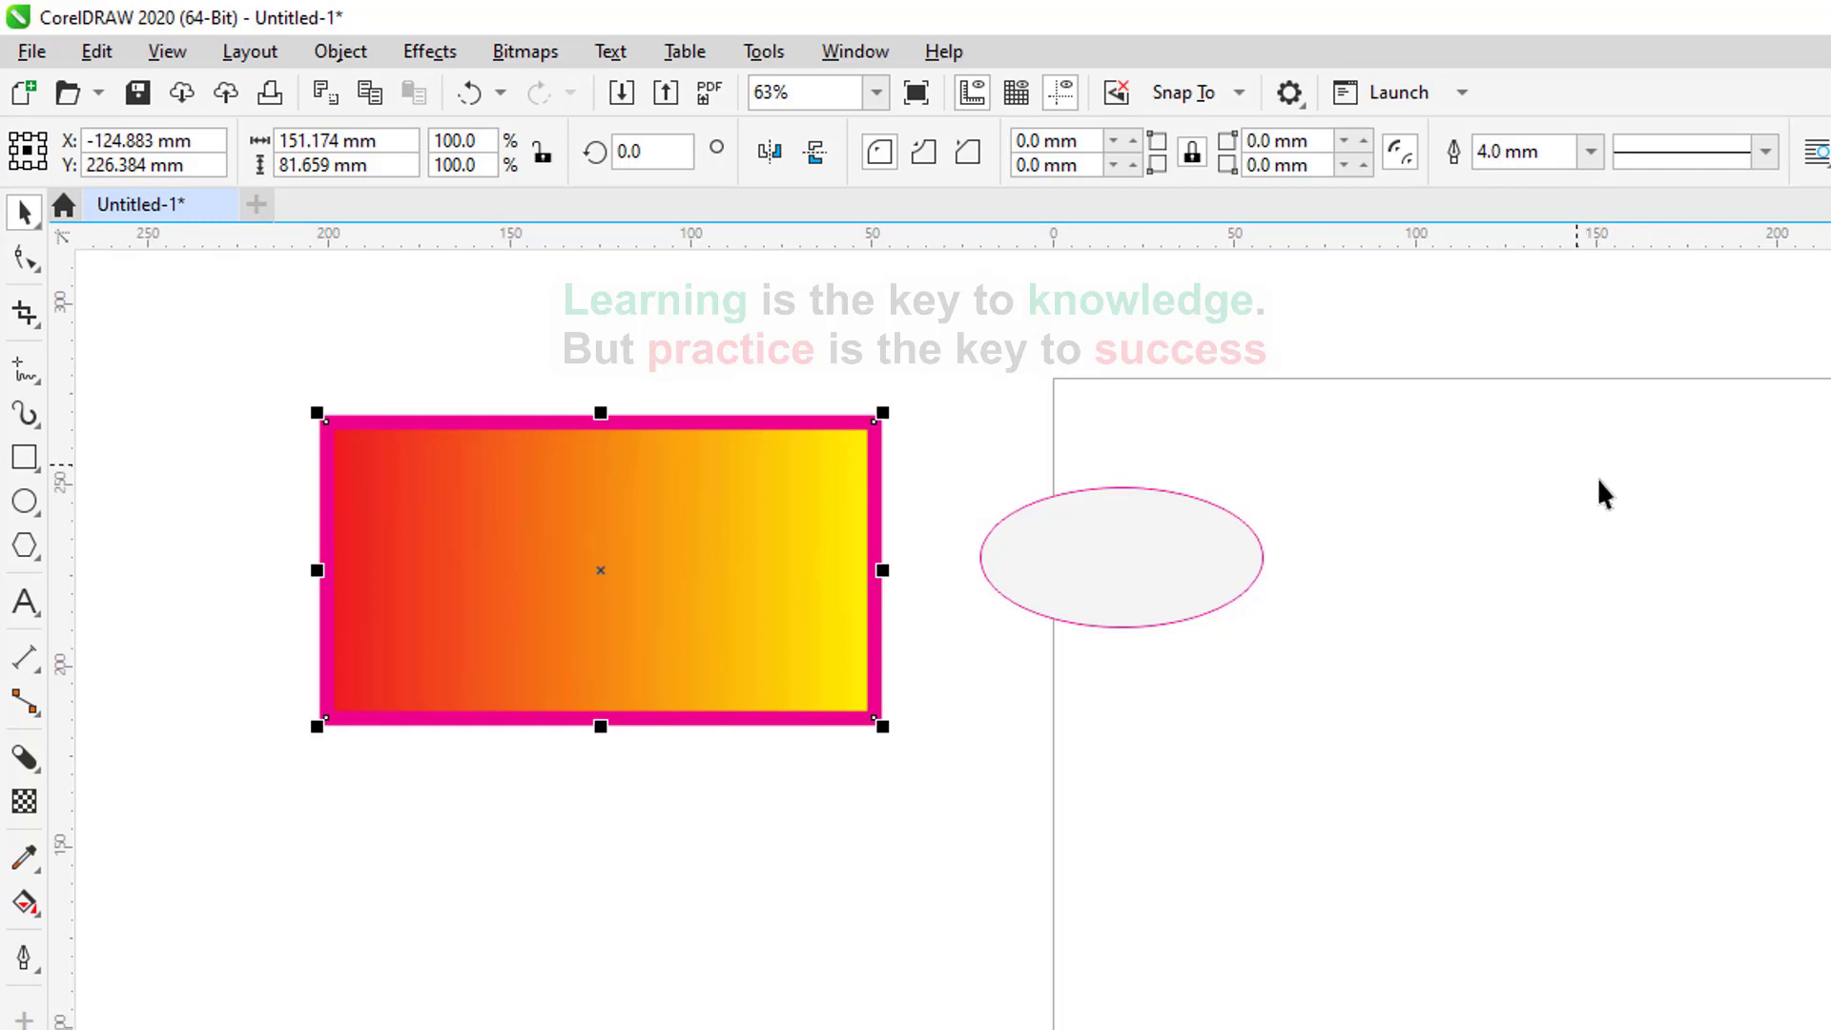
pyautogui.rightClick(1830, 797)
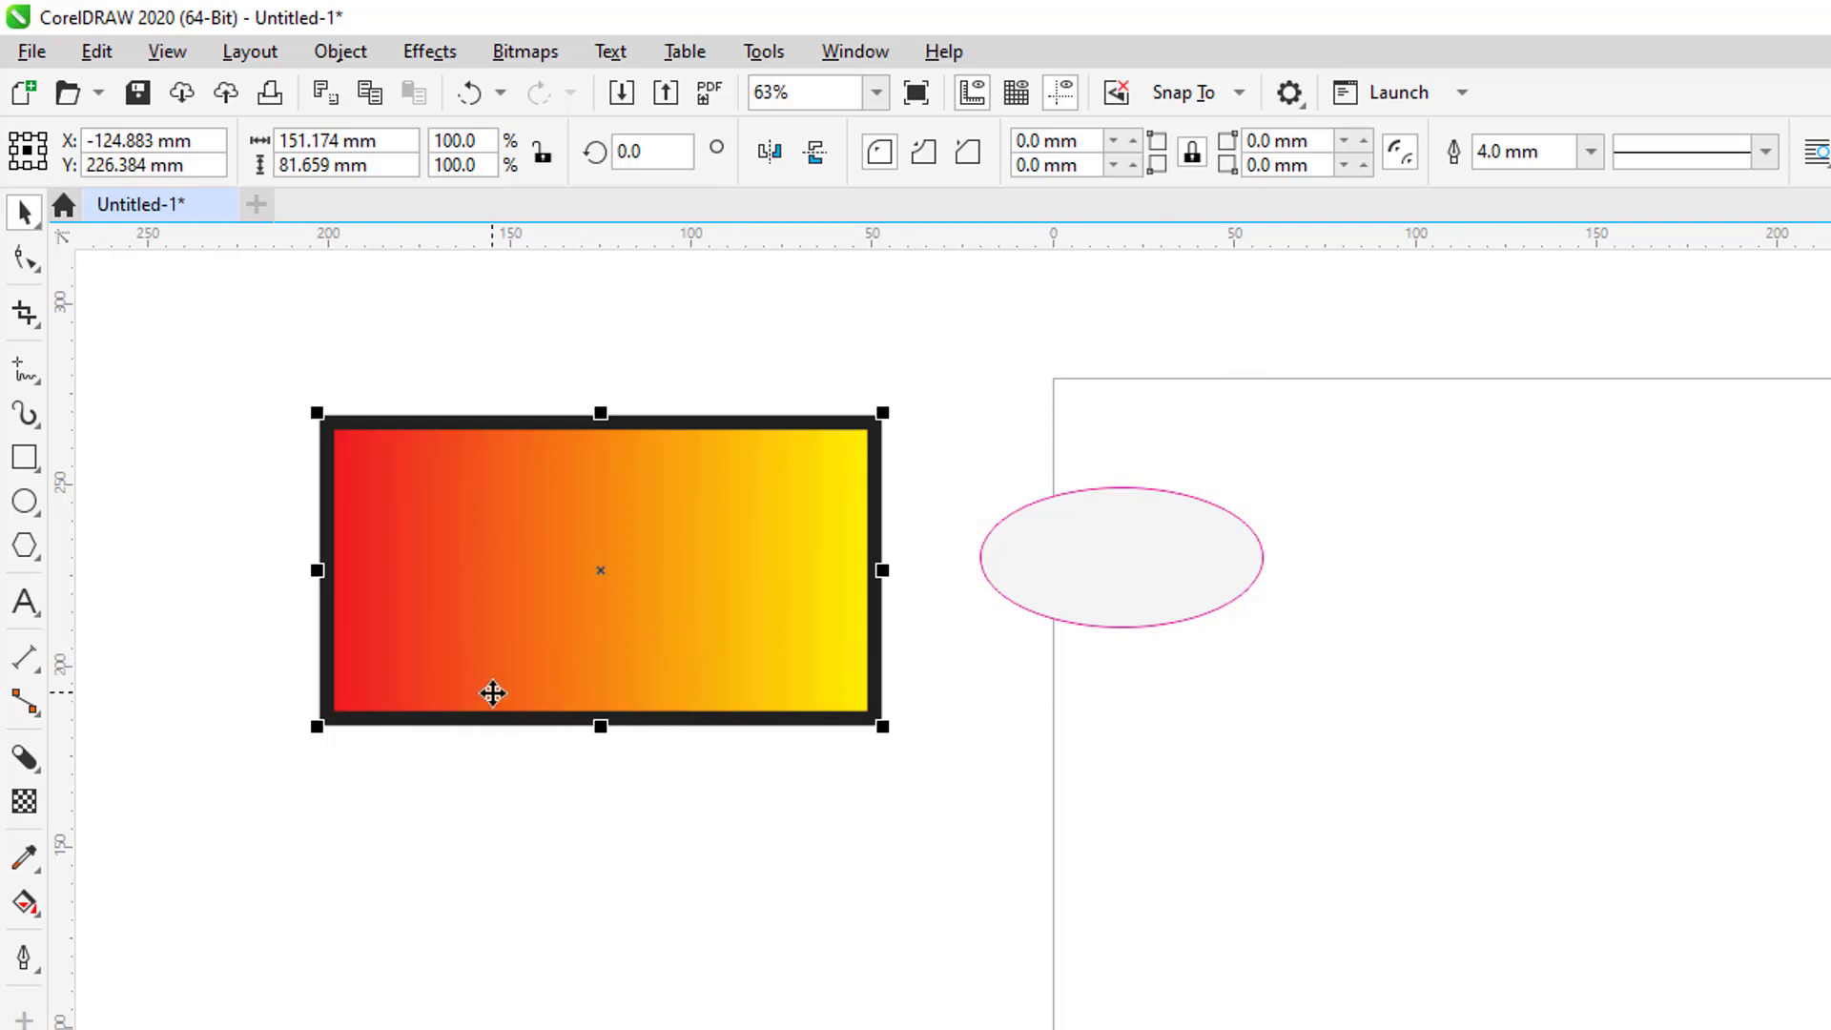
# Add a drop shadow to the rectangle, offset about 18 mm to the right and 11 mm down.
pyautogui.click(42, 770)
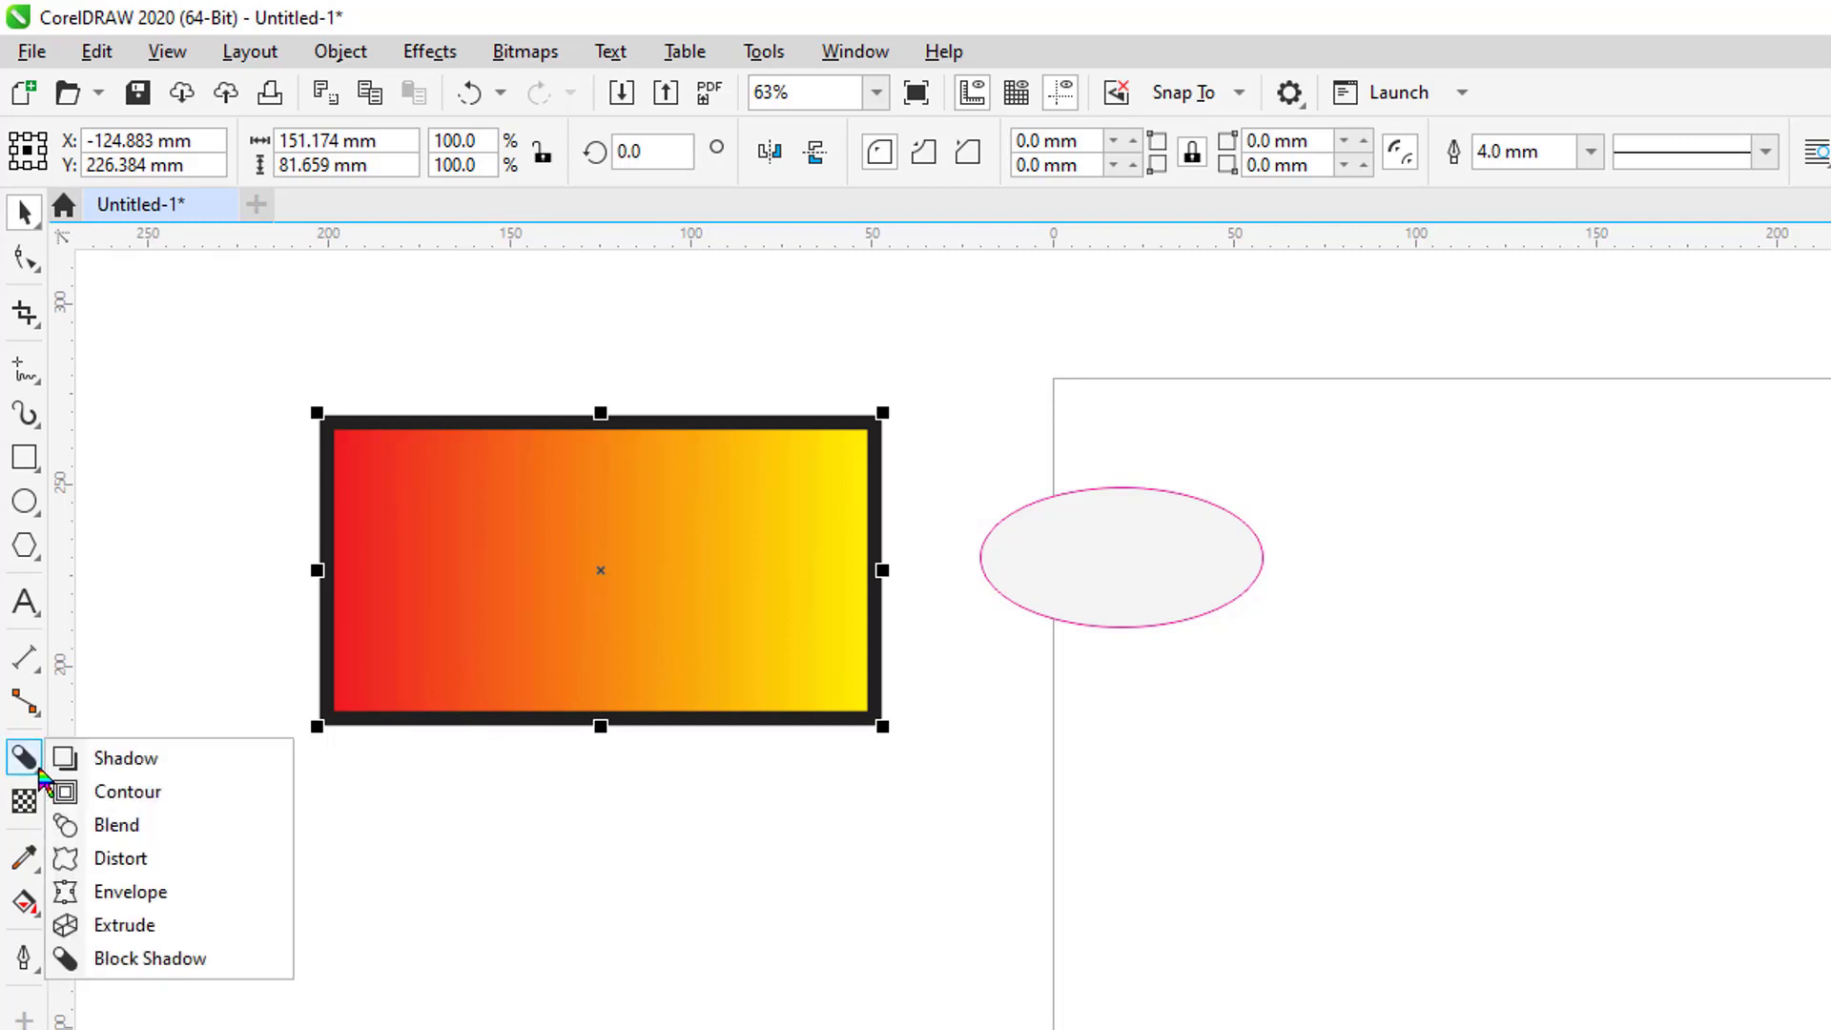
pyautogui.click(145, 763)
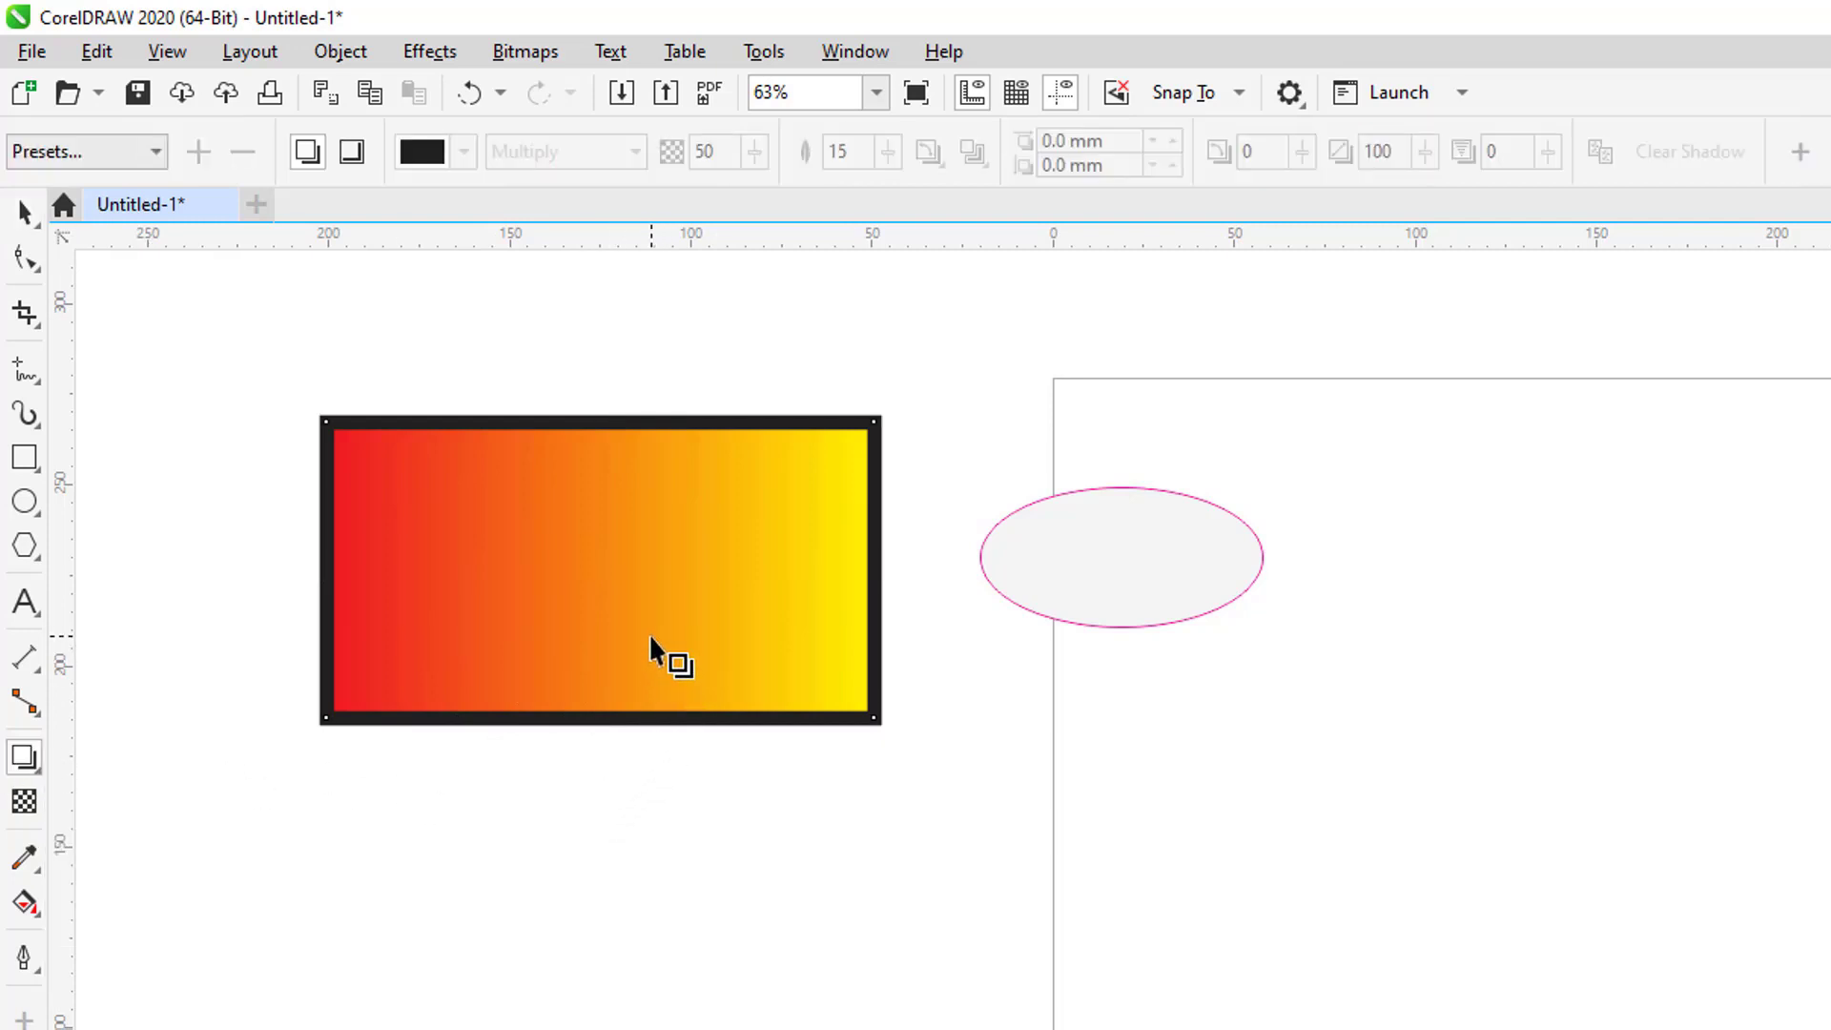
pyautogui.moveTo(655, 655); pyautogui.dragTo(924, 765)
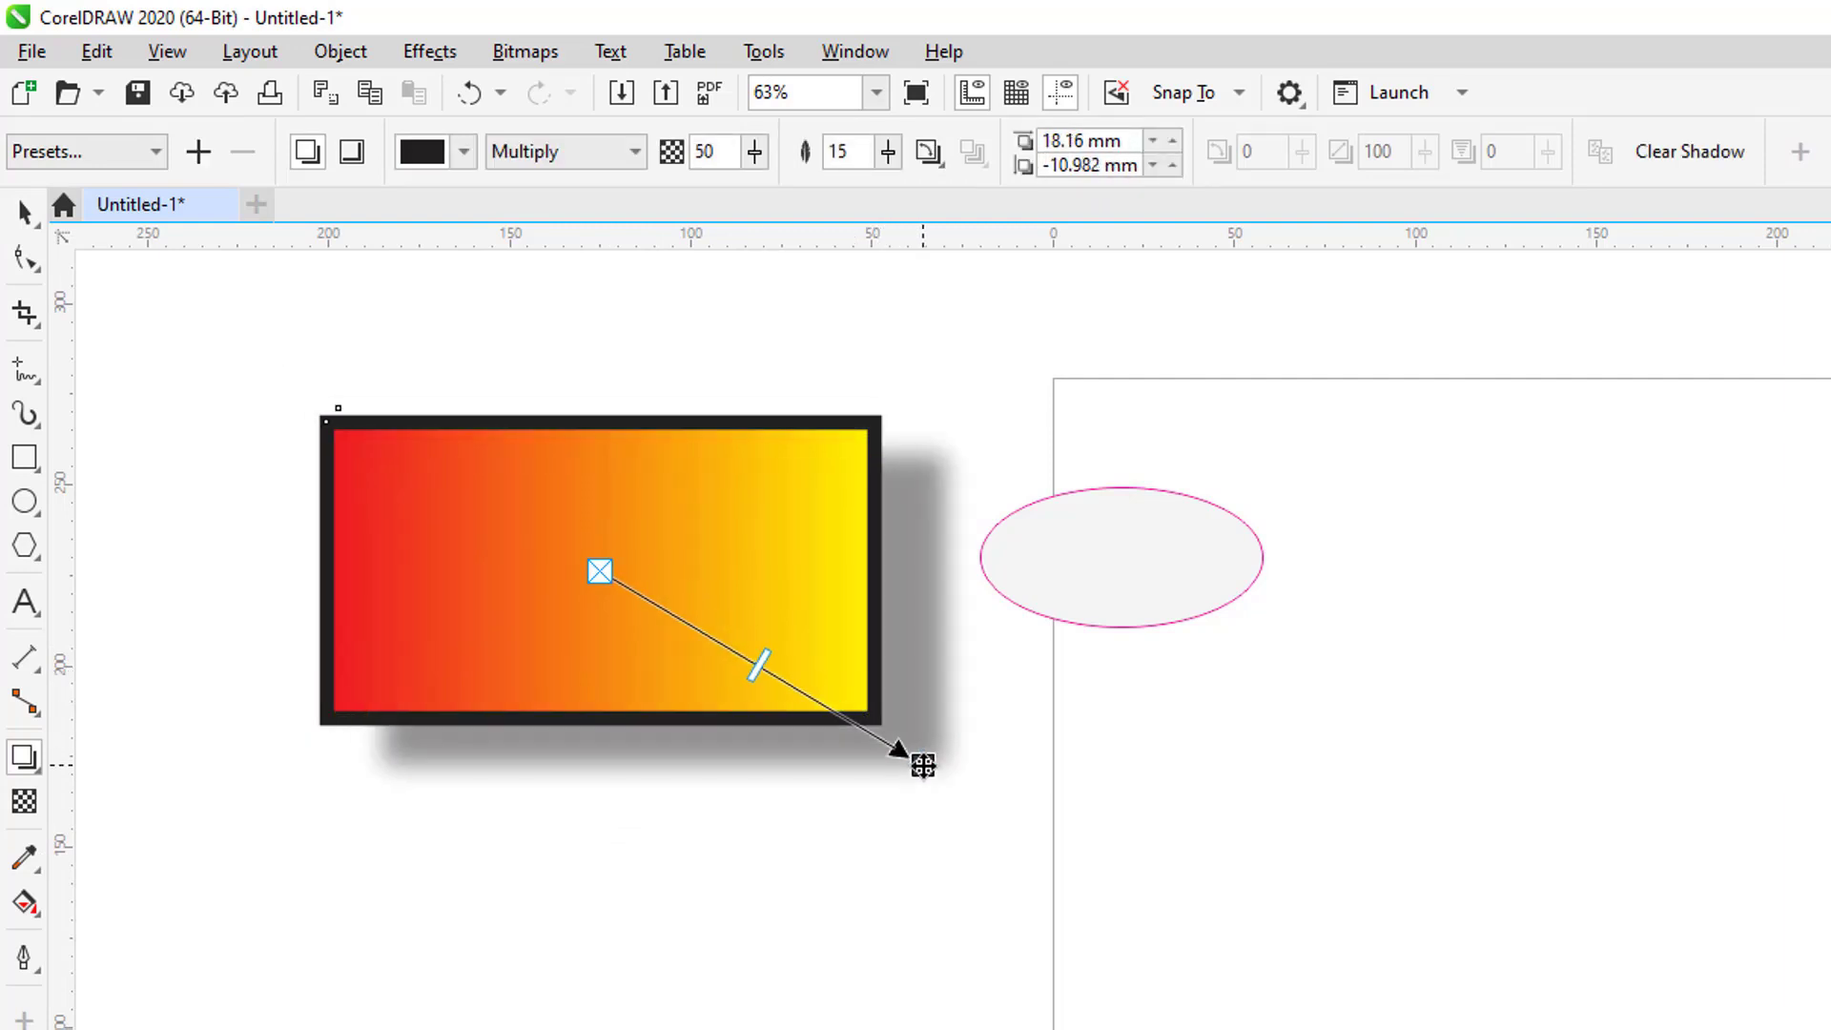
pyautogui.click(27, 214)
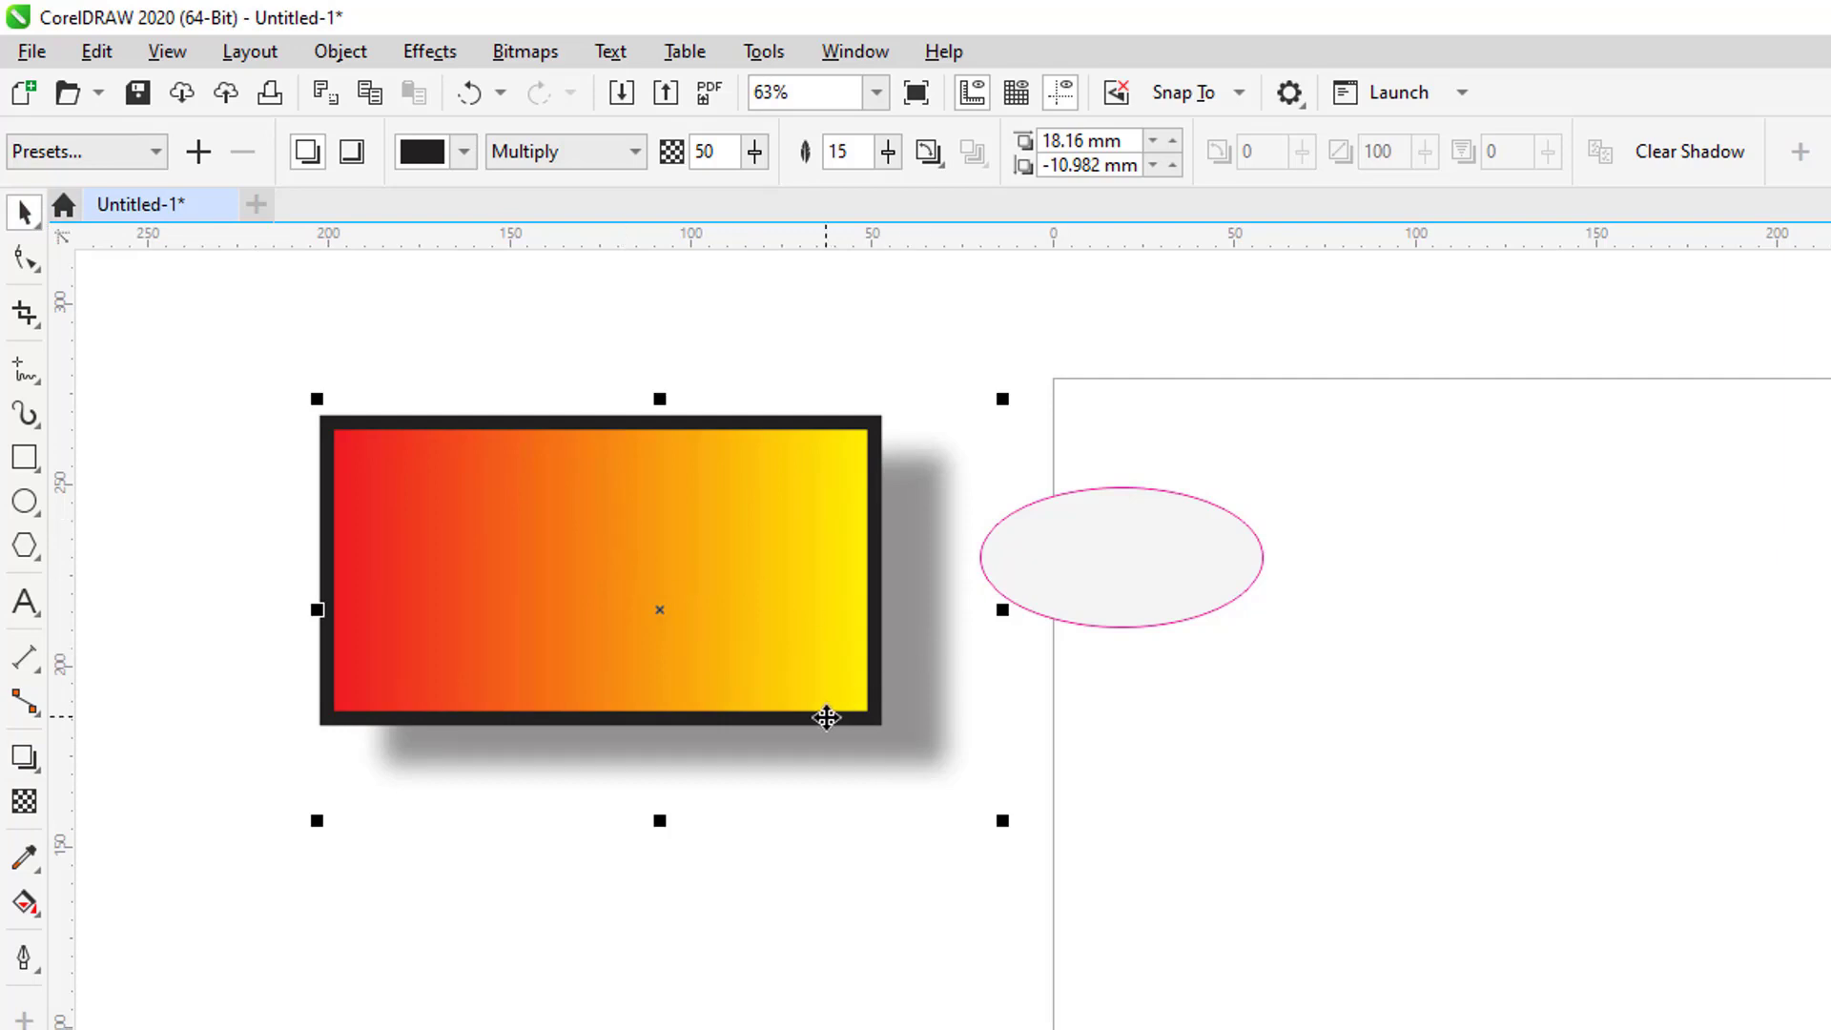
# Set the Attributes Eyedropper to sample the Fill property.
pyautogui.click(36, 868)
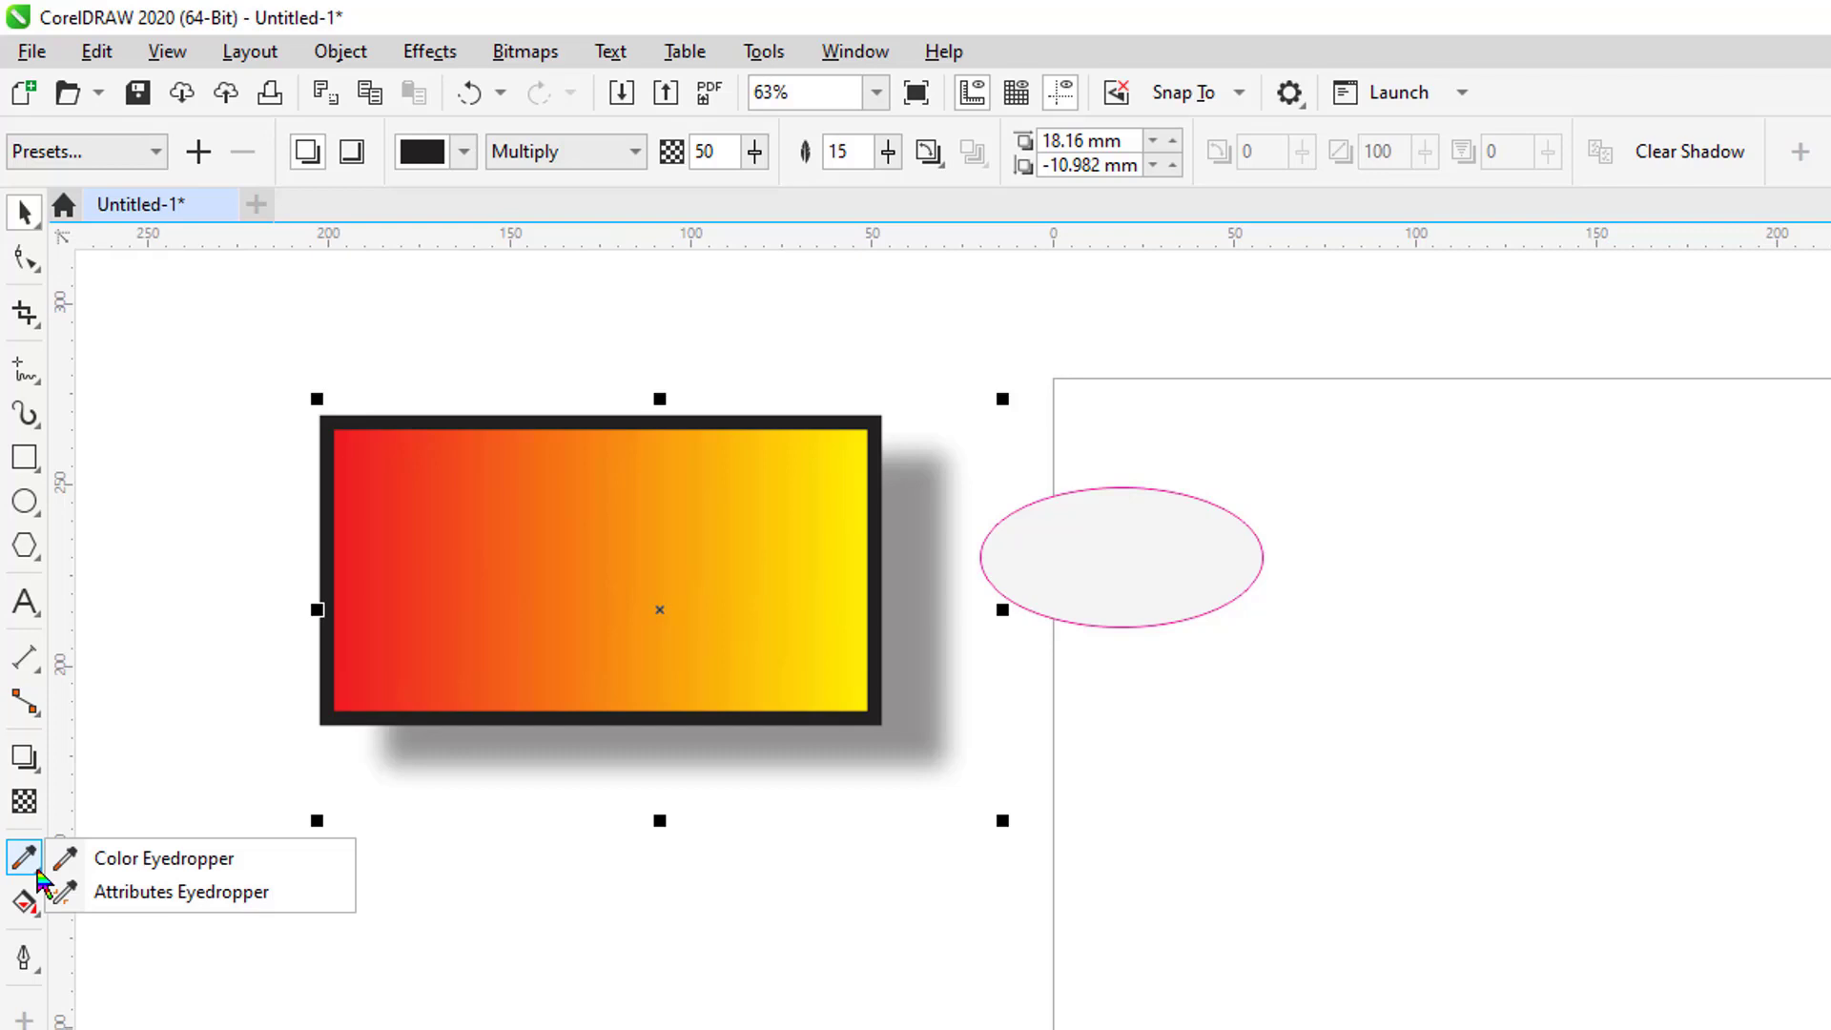
pyautogui.click(179, 895)
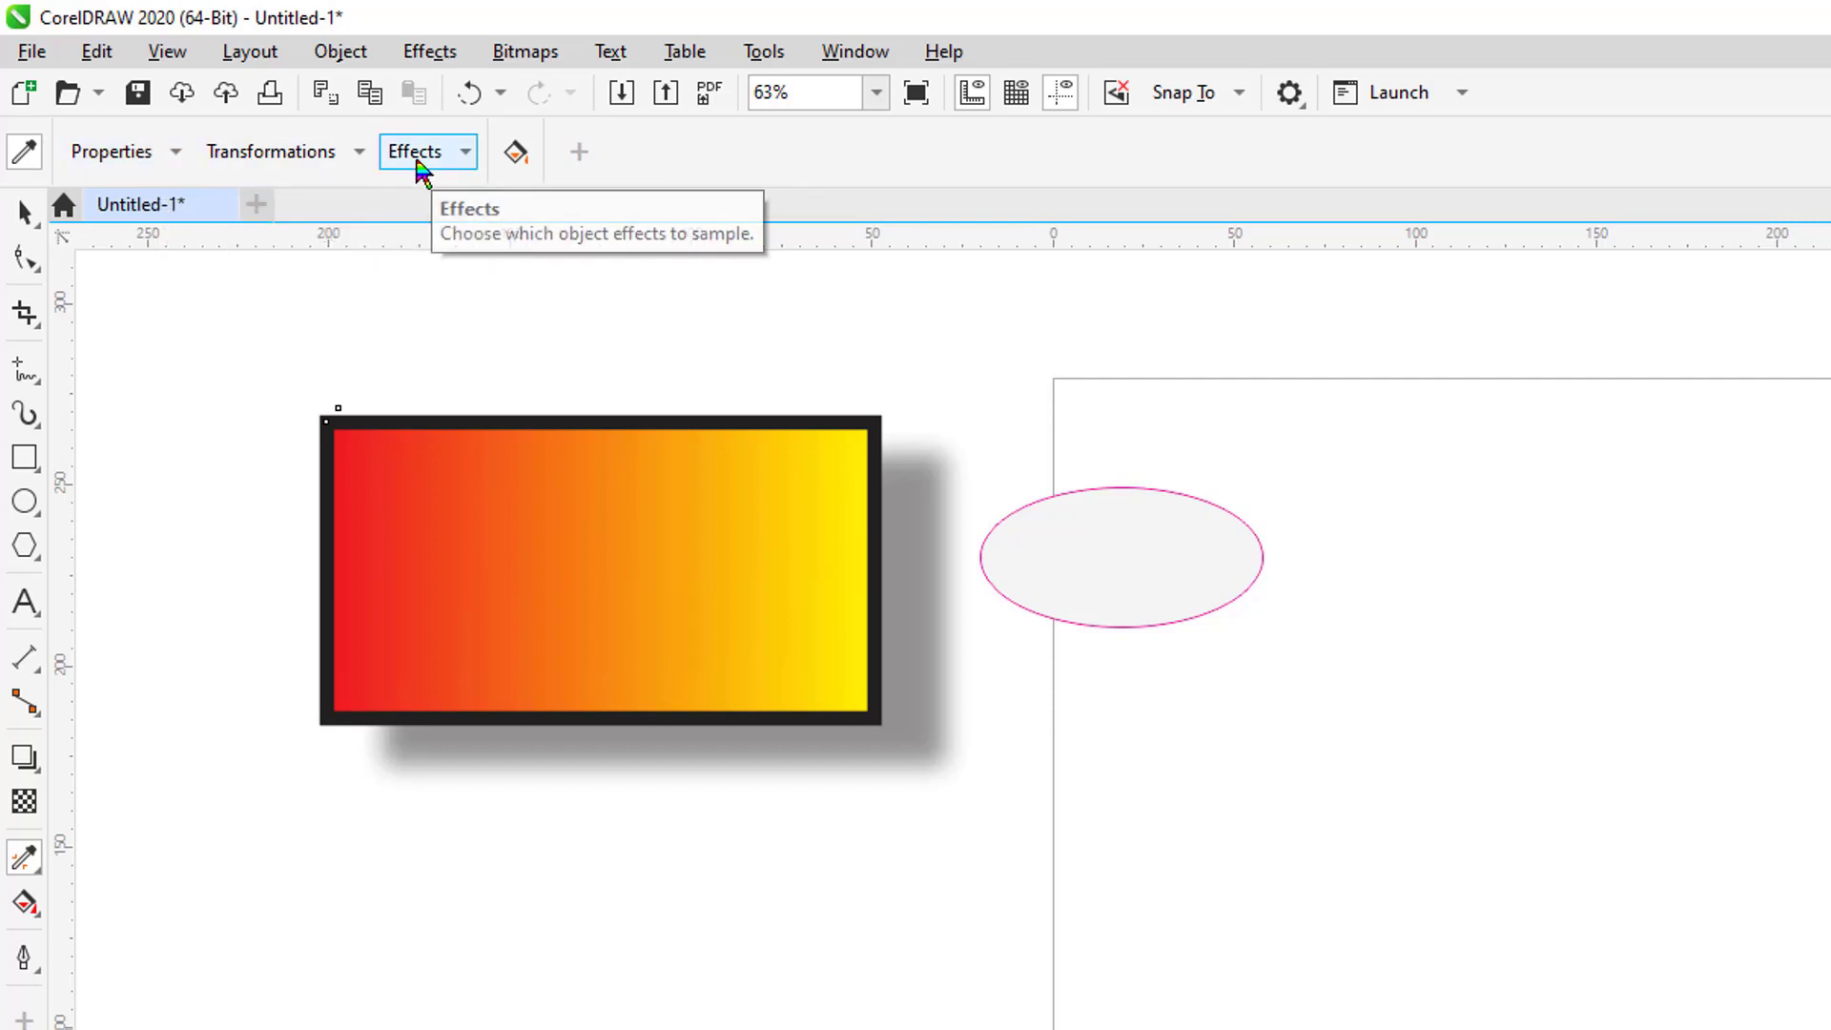
pyautogui.click(178, 155)
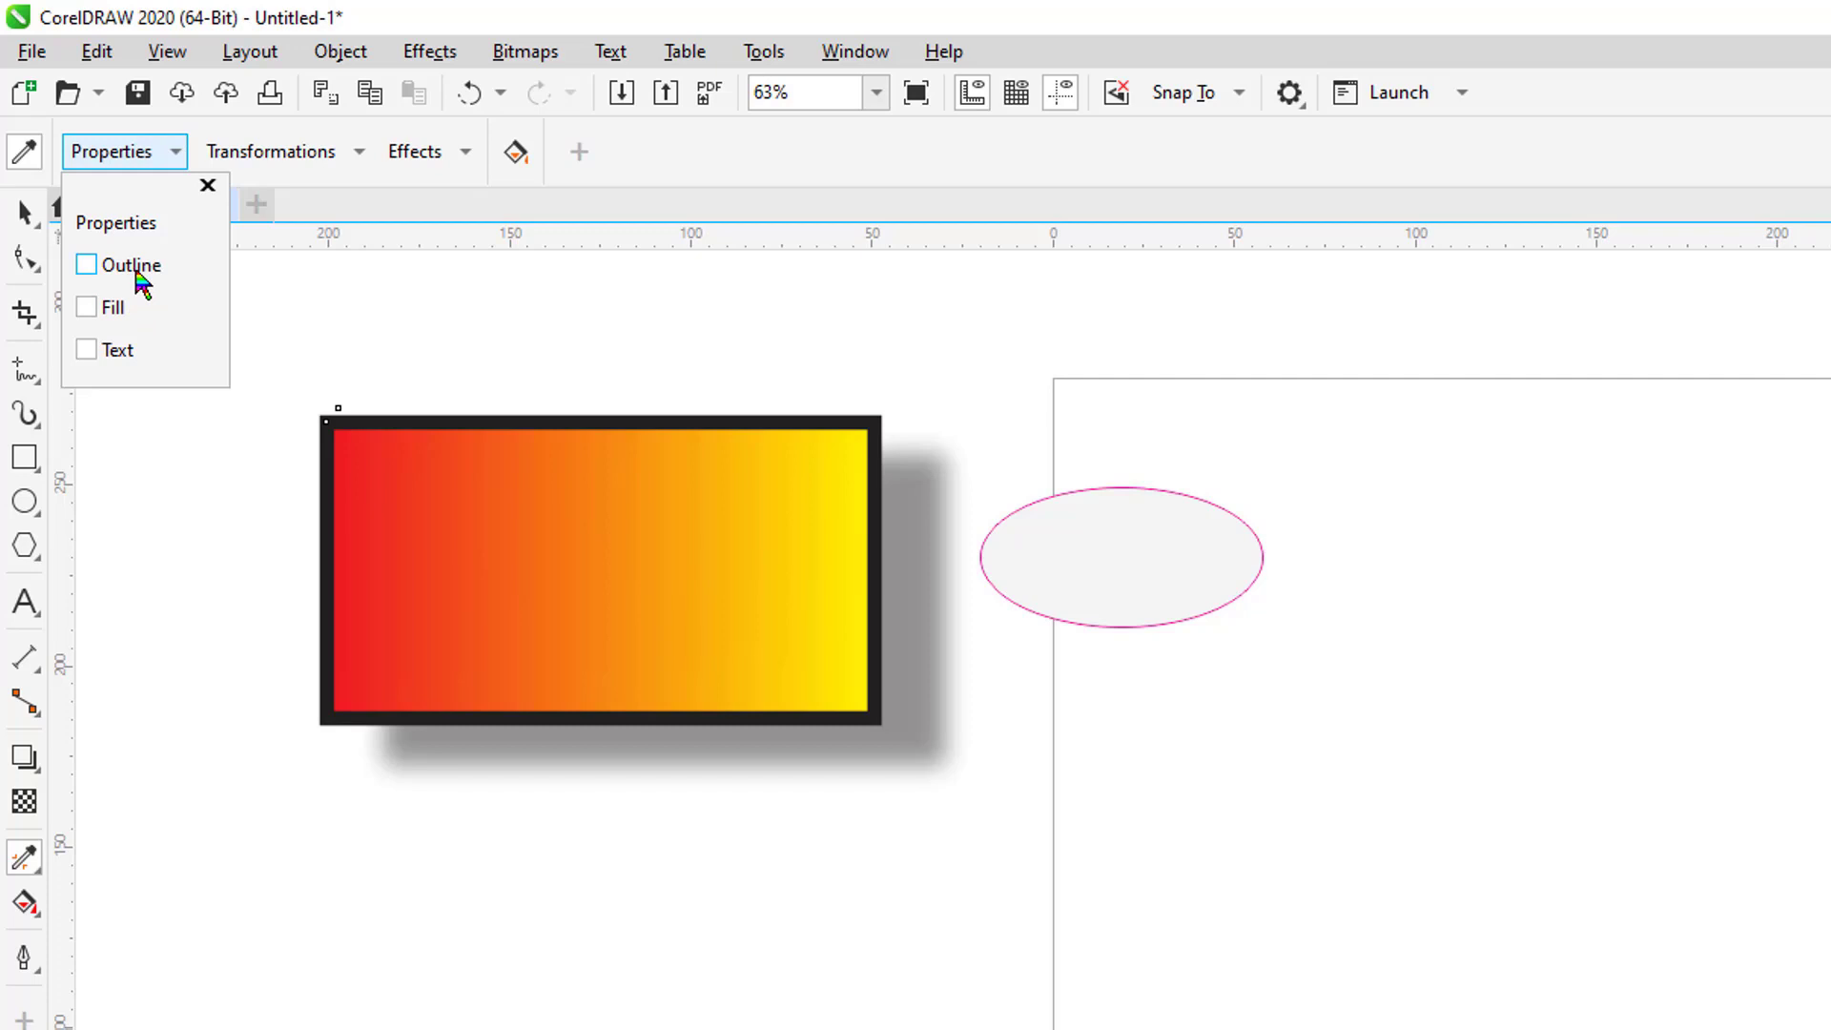
pyautogui.click(88, 314)
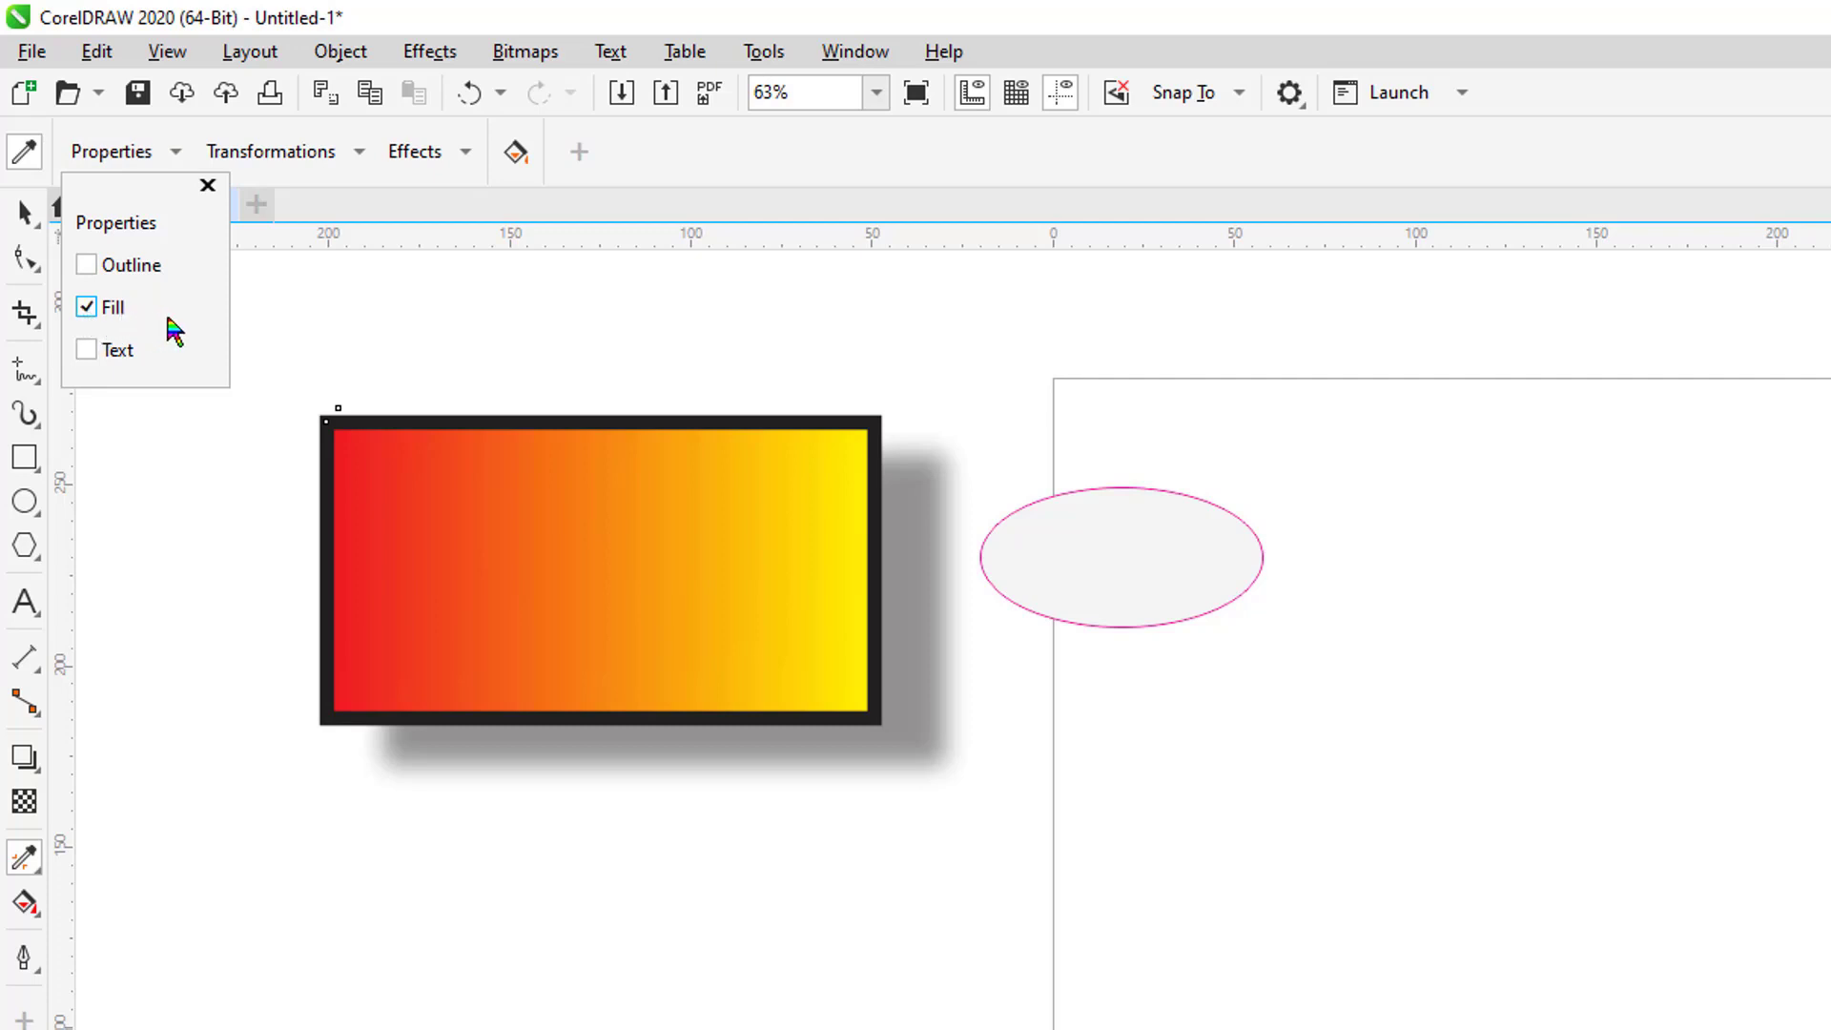
pyautogui.click(270, 334)
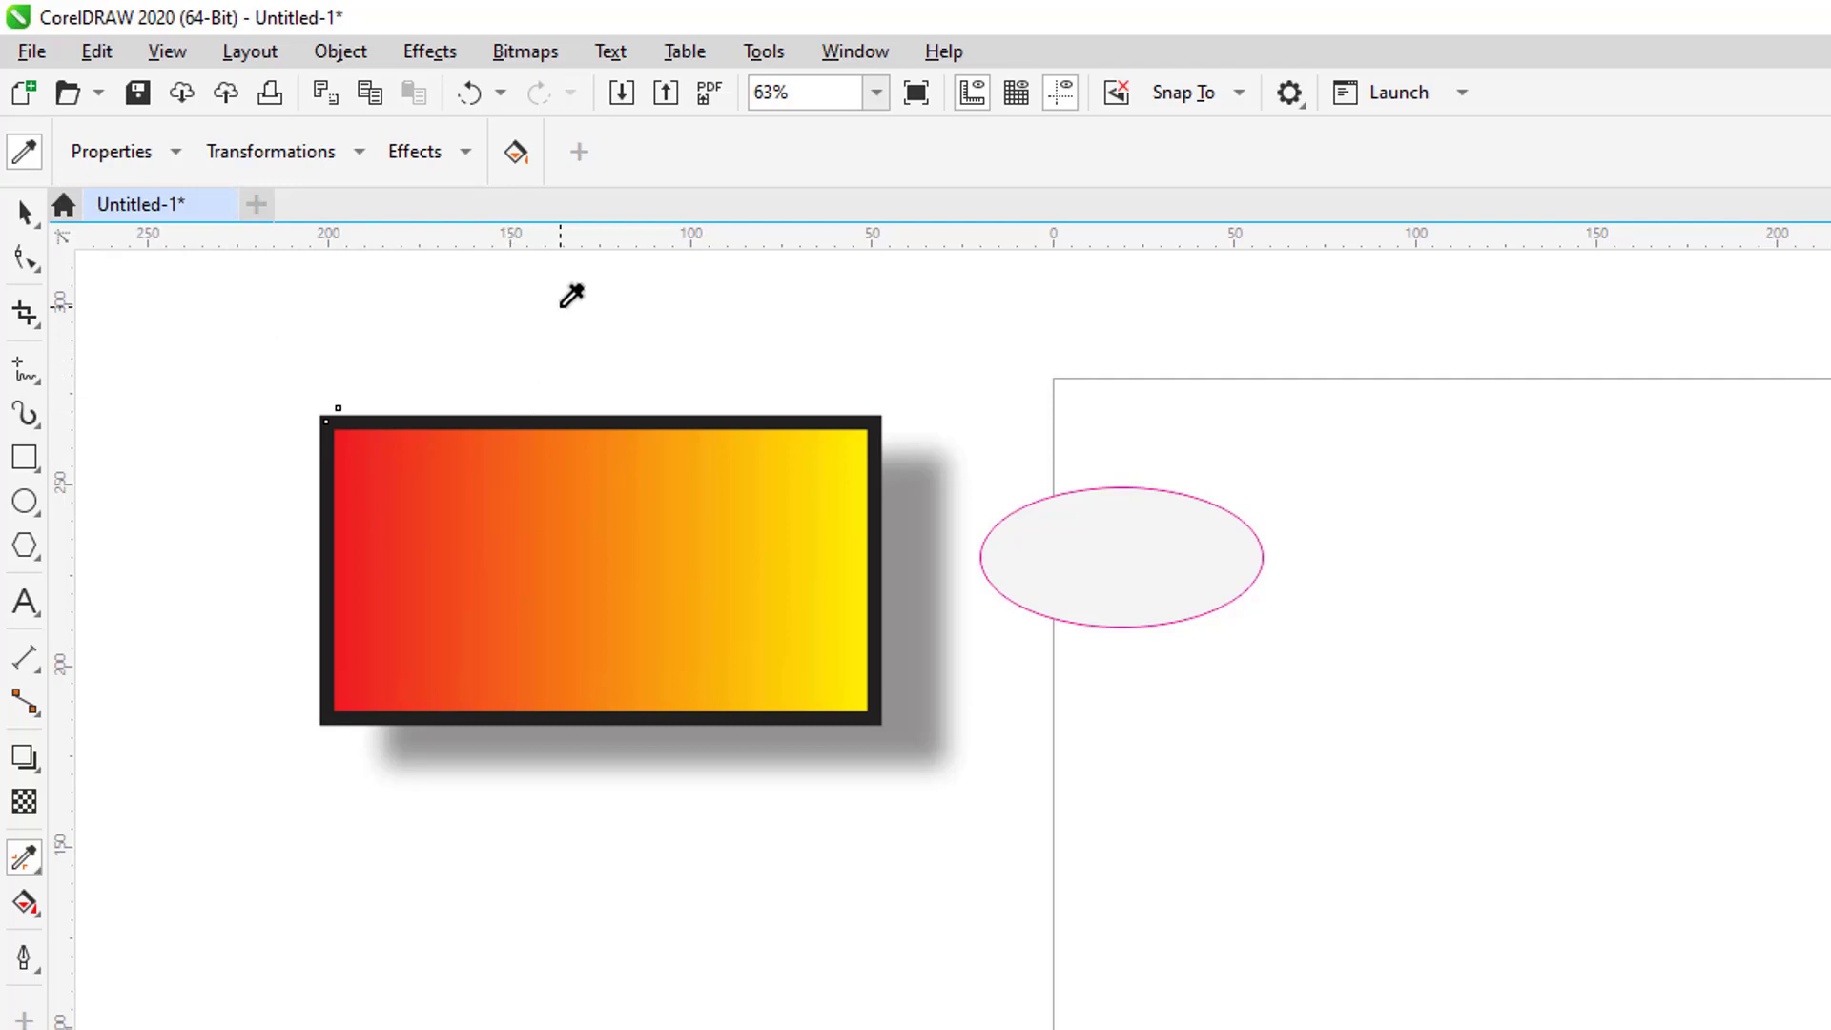
# Copy the rectangle's gradient fill onto the ellipse and review which properties are sampled.
pyautogui.click(607, 508)
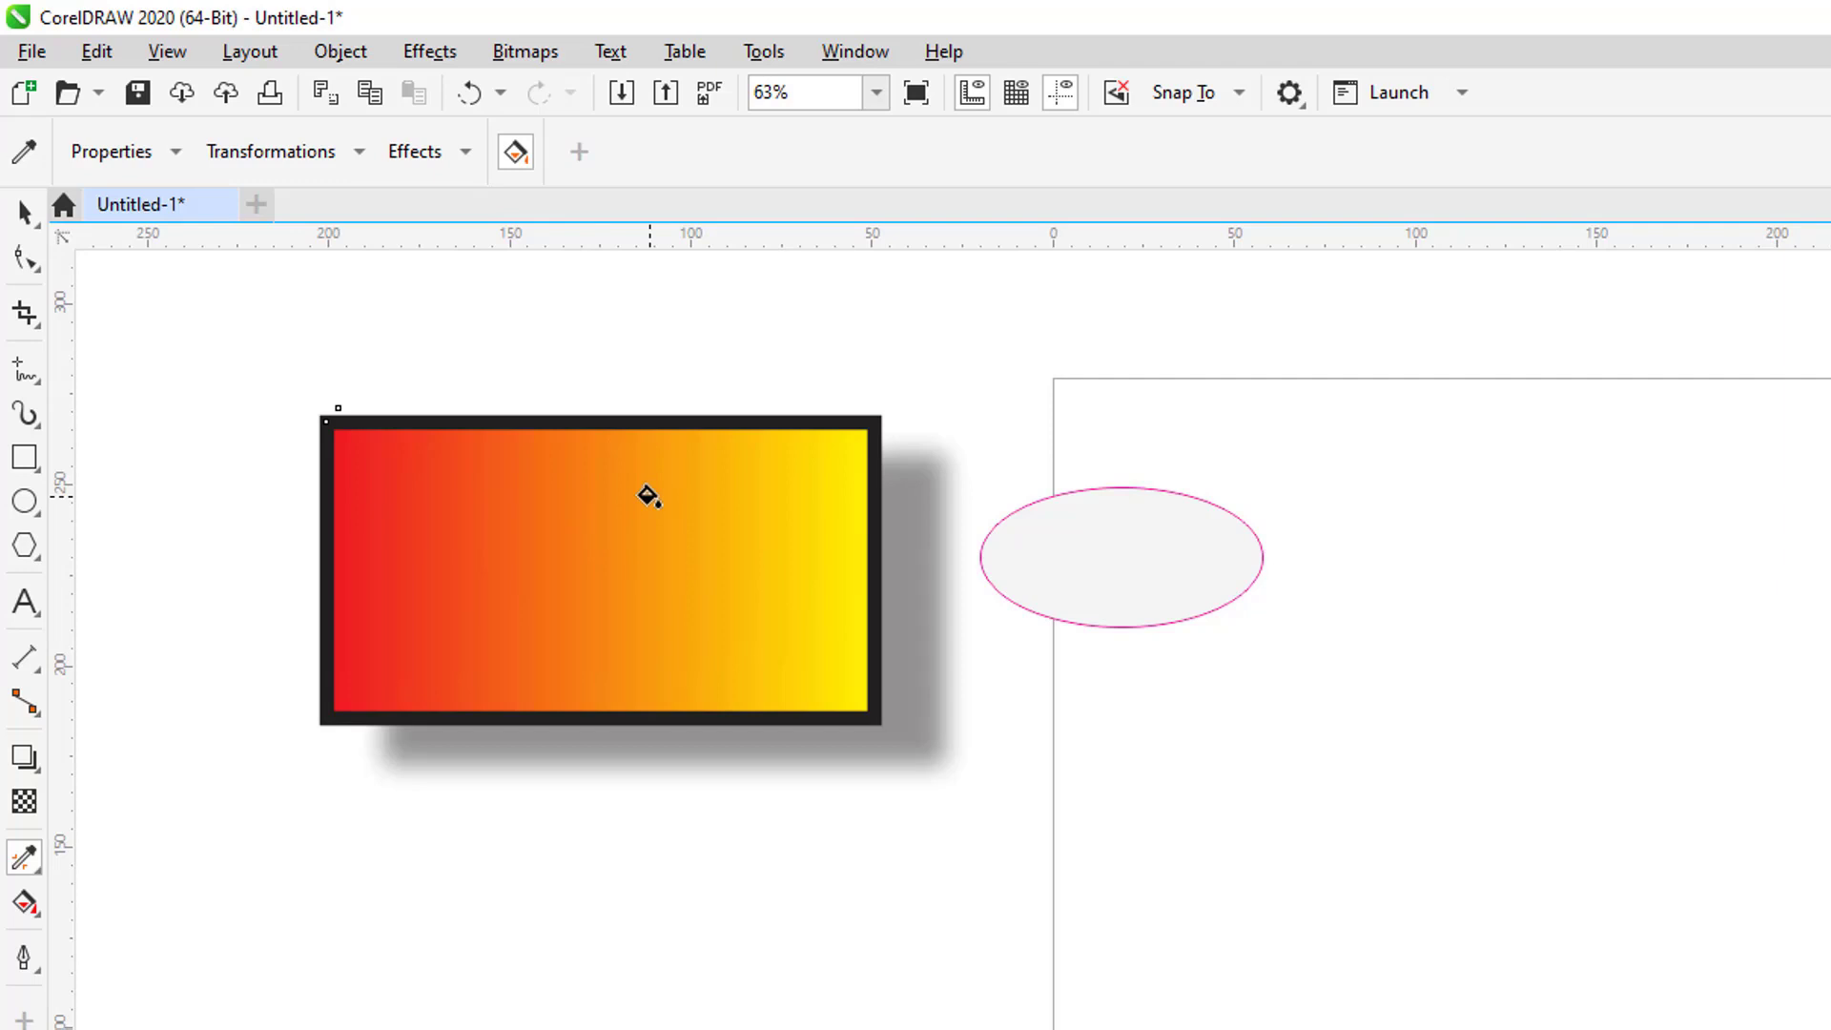
pyautogui.click(1107, 545)
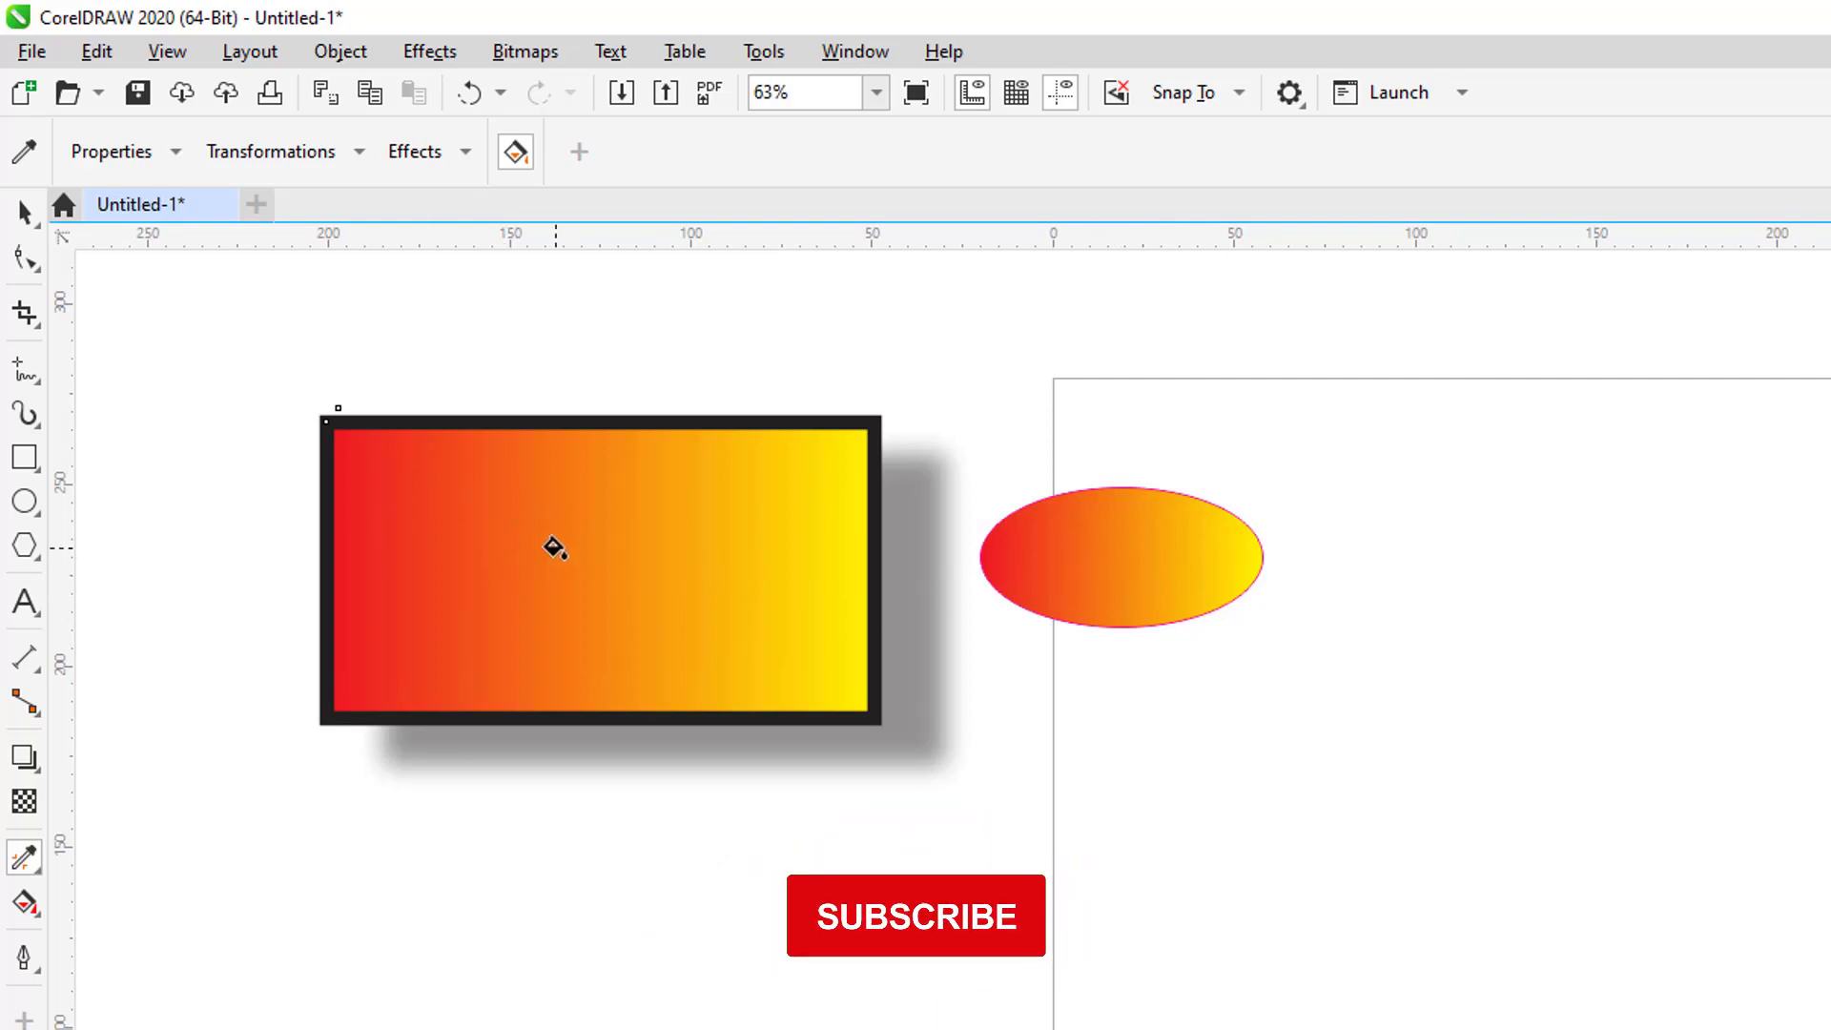
pyautogui.click(178, 155)
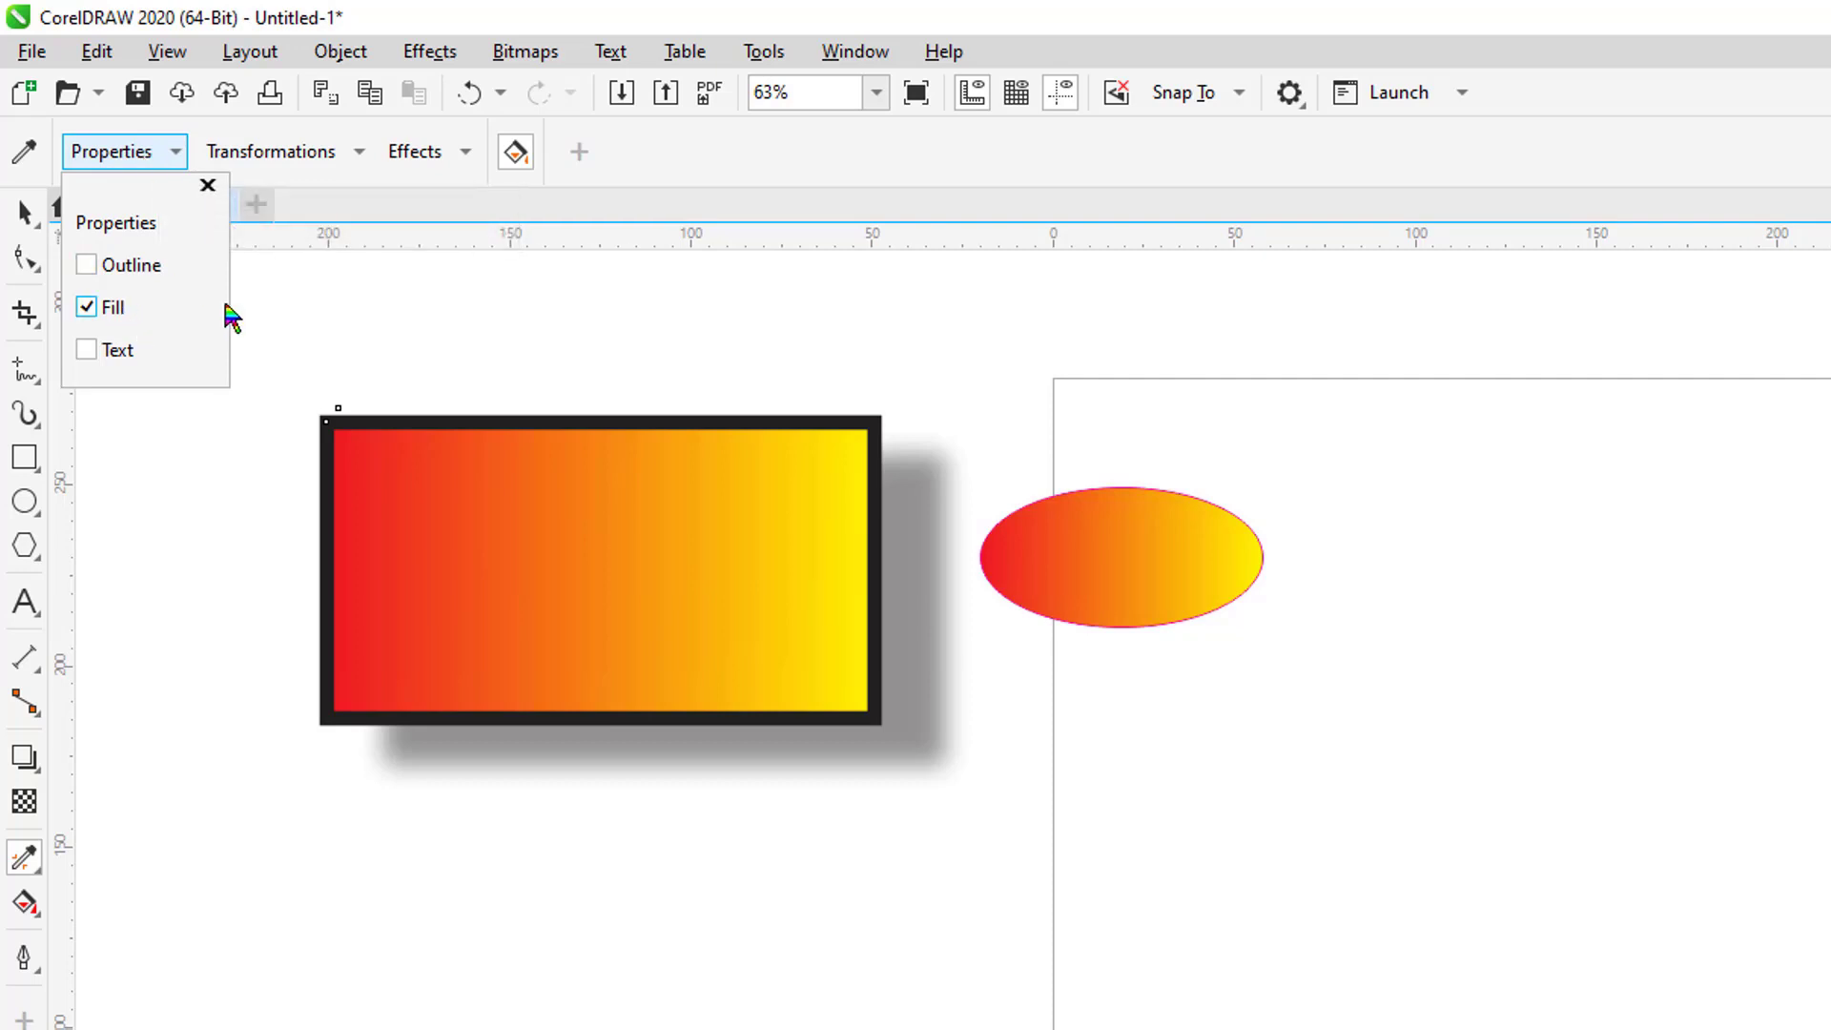
pyautogui.click(542, 288)
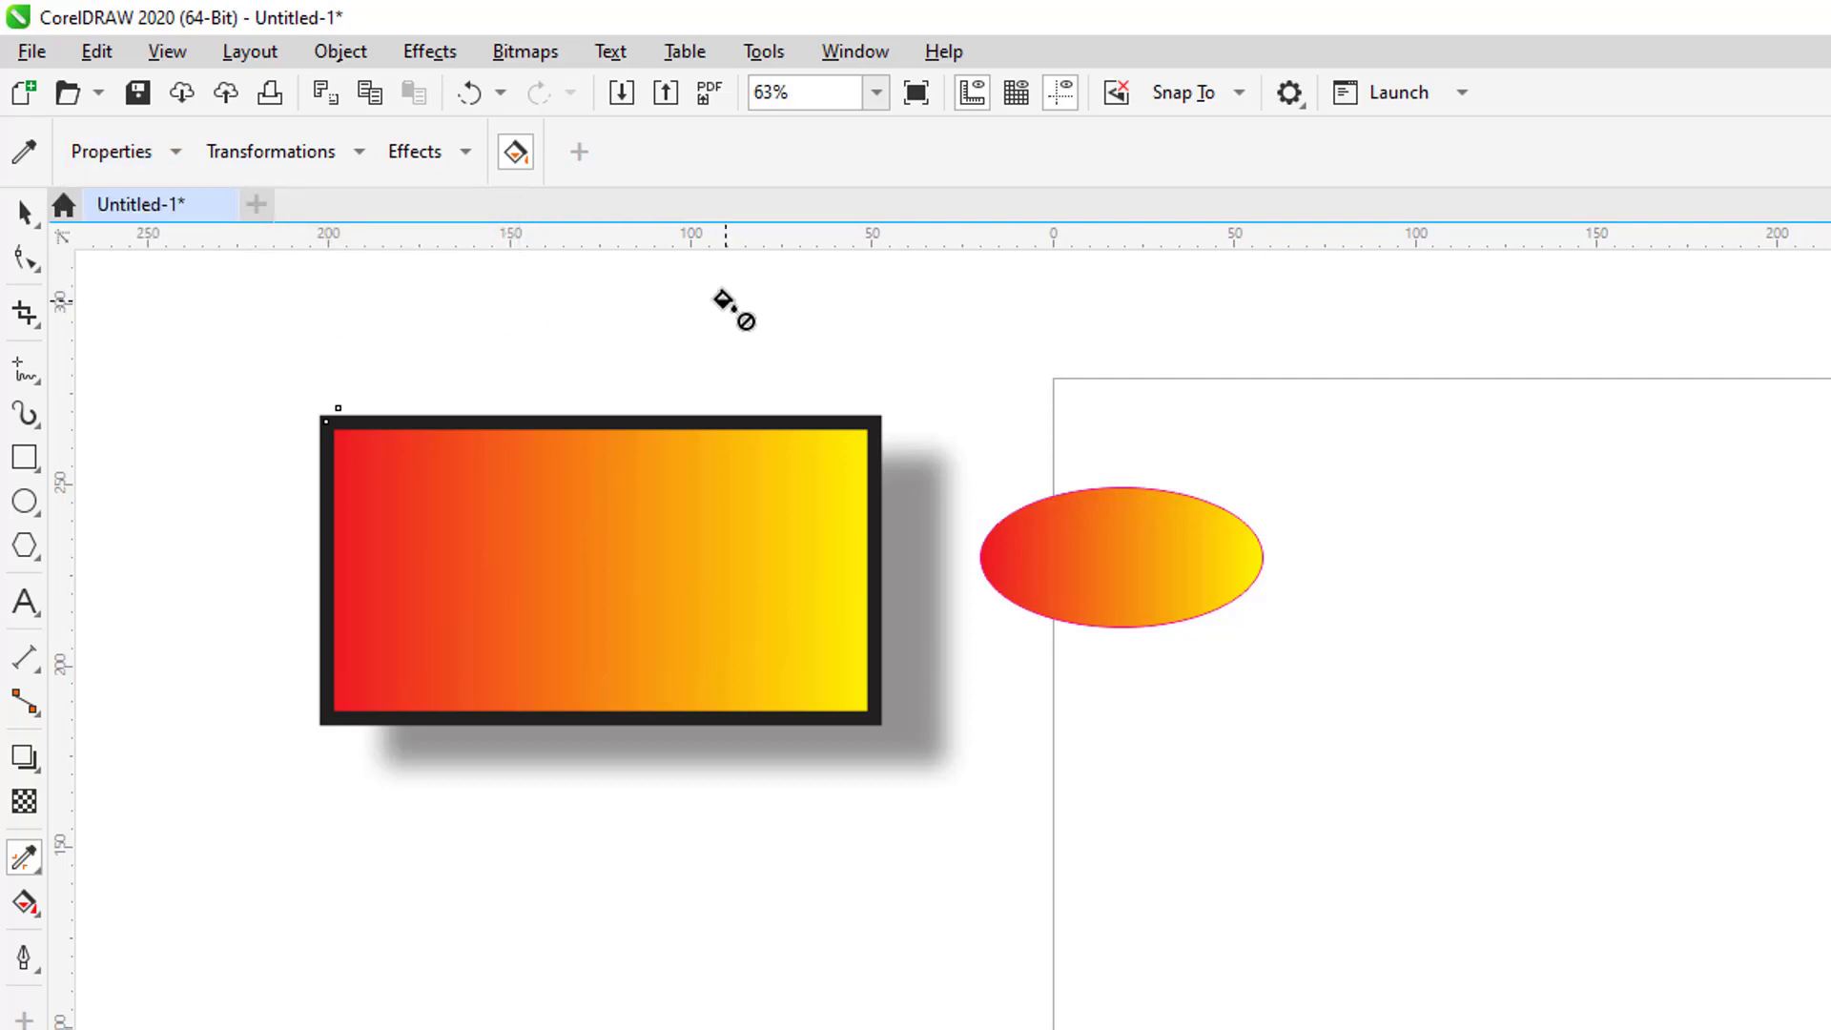
# Undo the gradient fill applied to the ellipse.
pyautogui.click(25, 213)
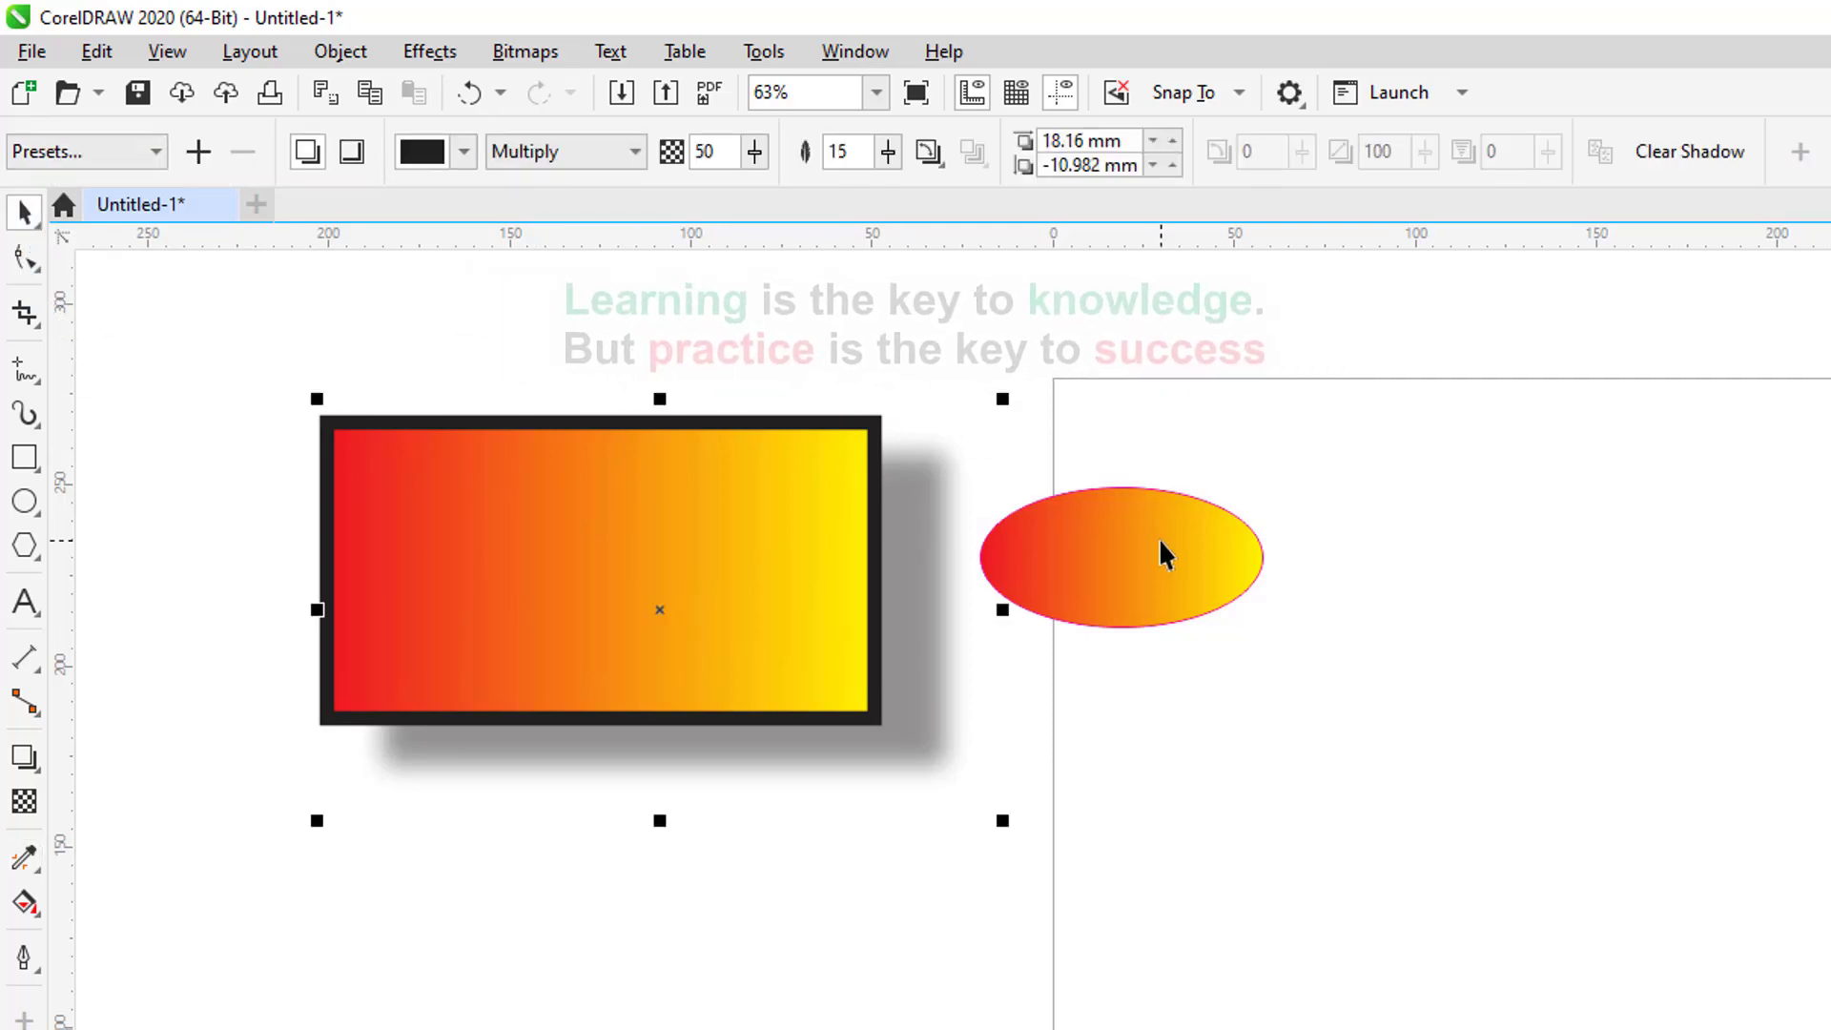
pyautogui.hotkey('ctrl', 'z')
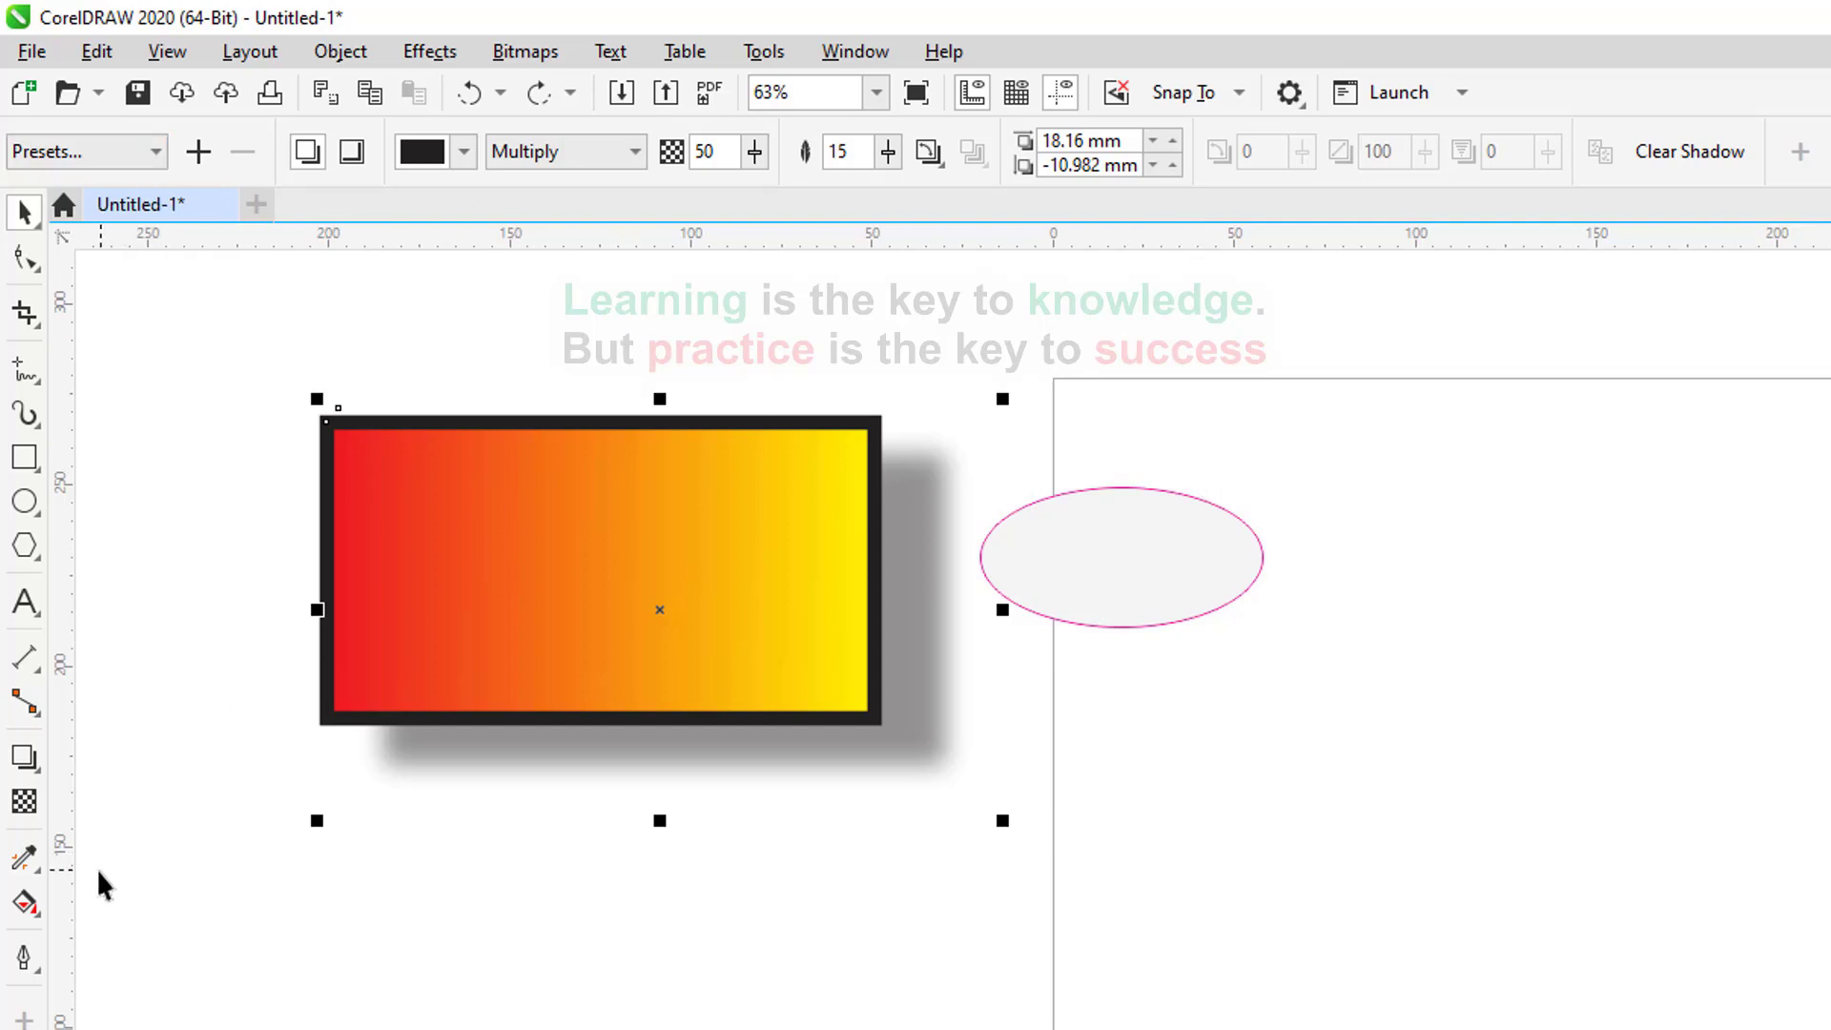
# Set the Attributes Eyedropper to also sample the Size transformation.
pyautogui.click(36, 872)
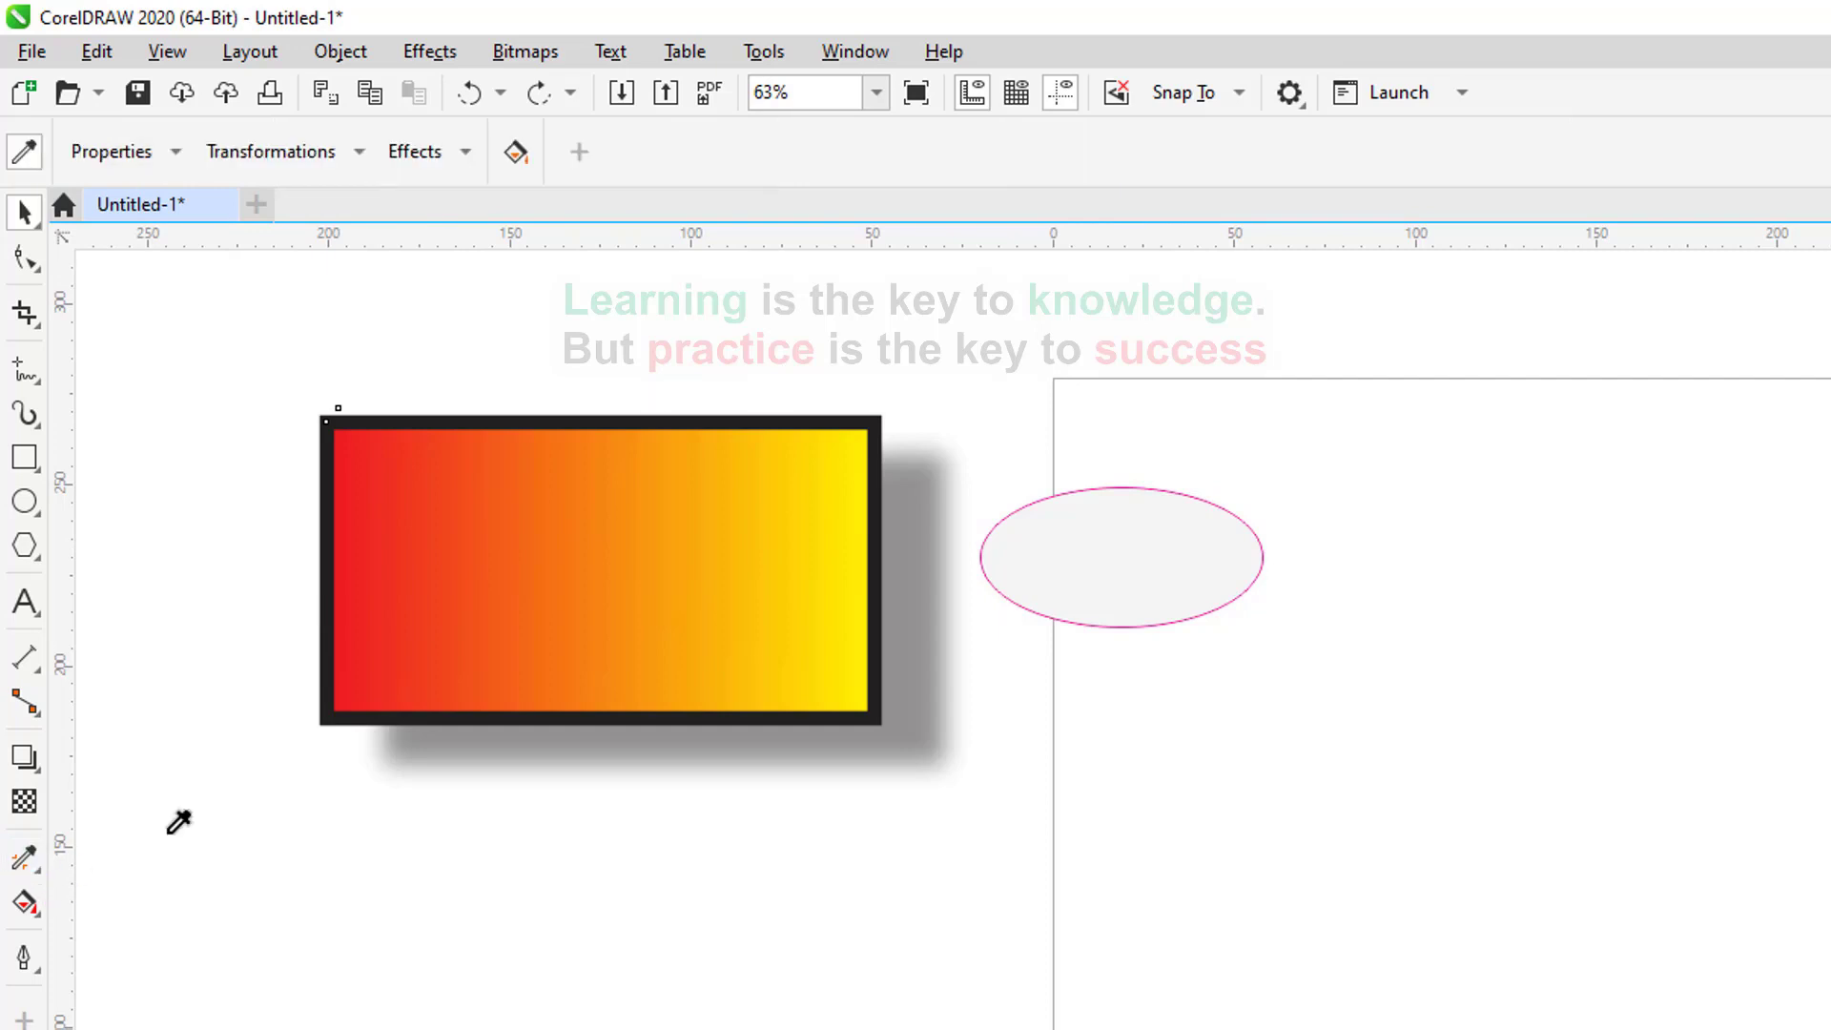
pyautogui.click(362, 163)
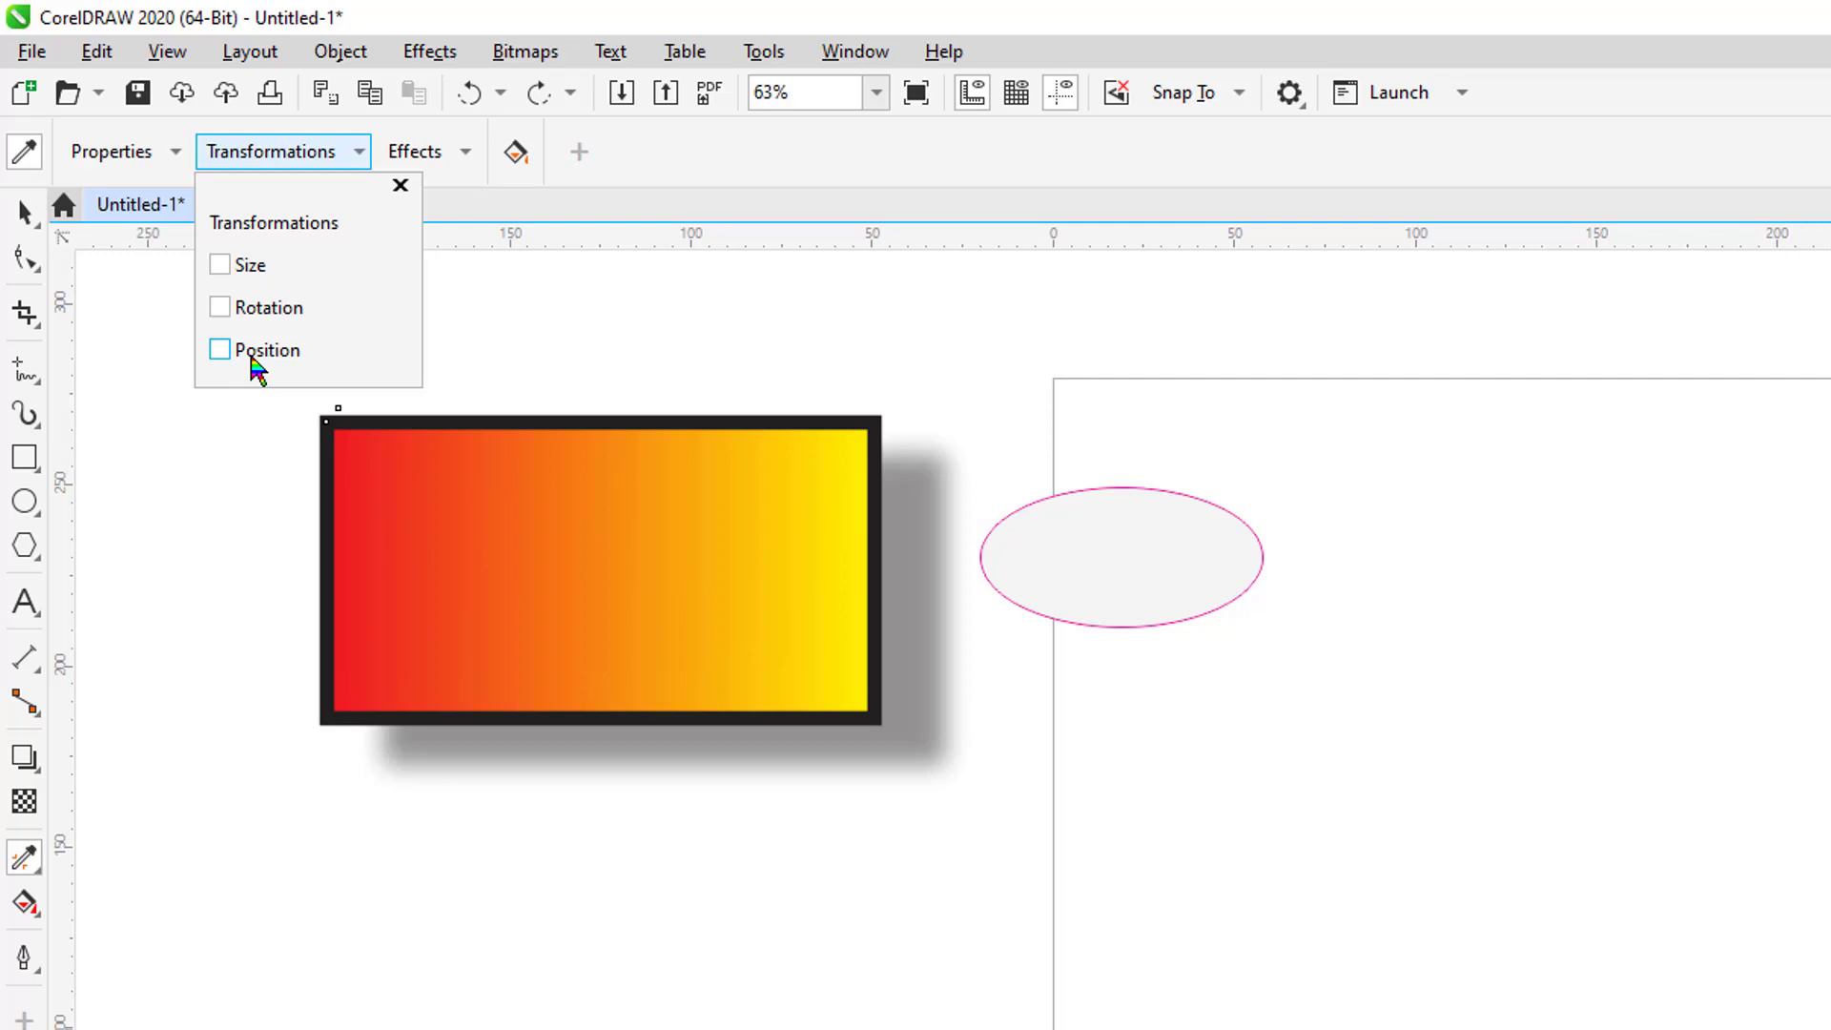
pyautogui.click(219, 267)
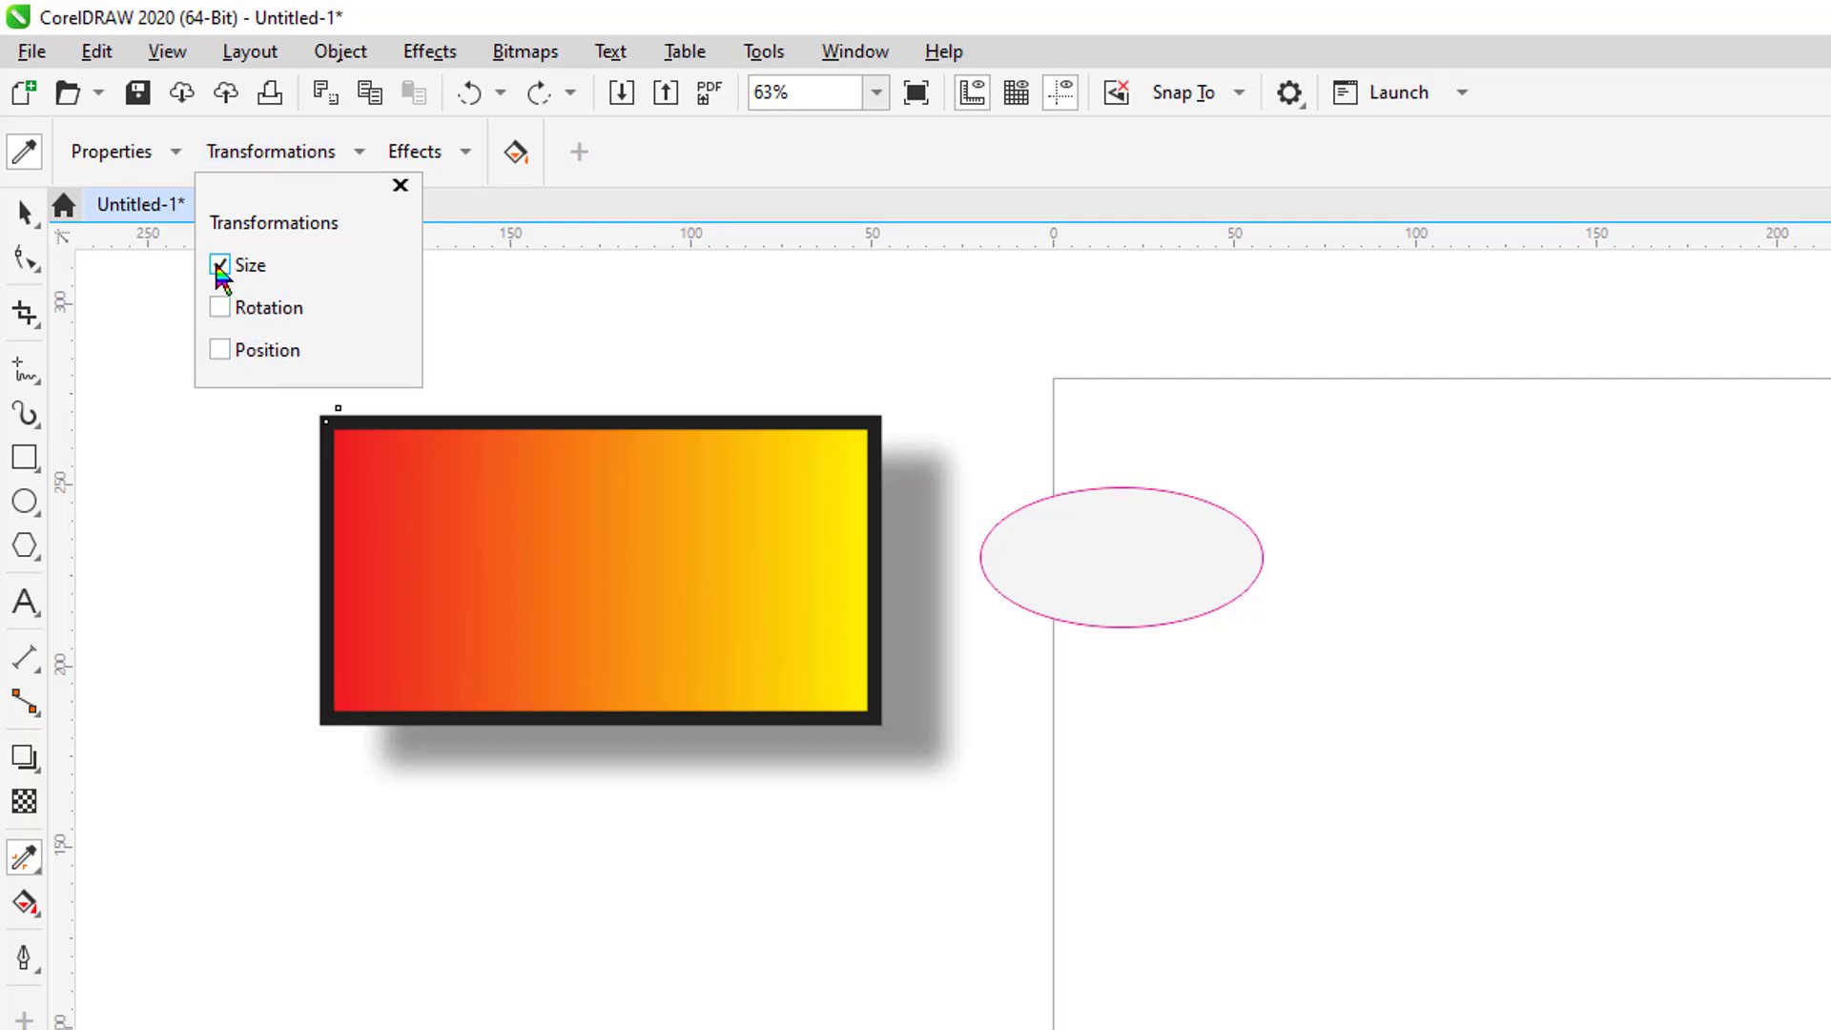
pyautogui.click(567, 321)
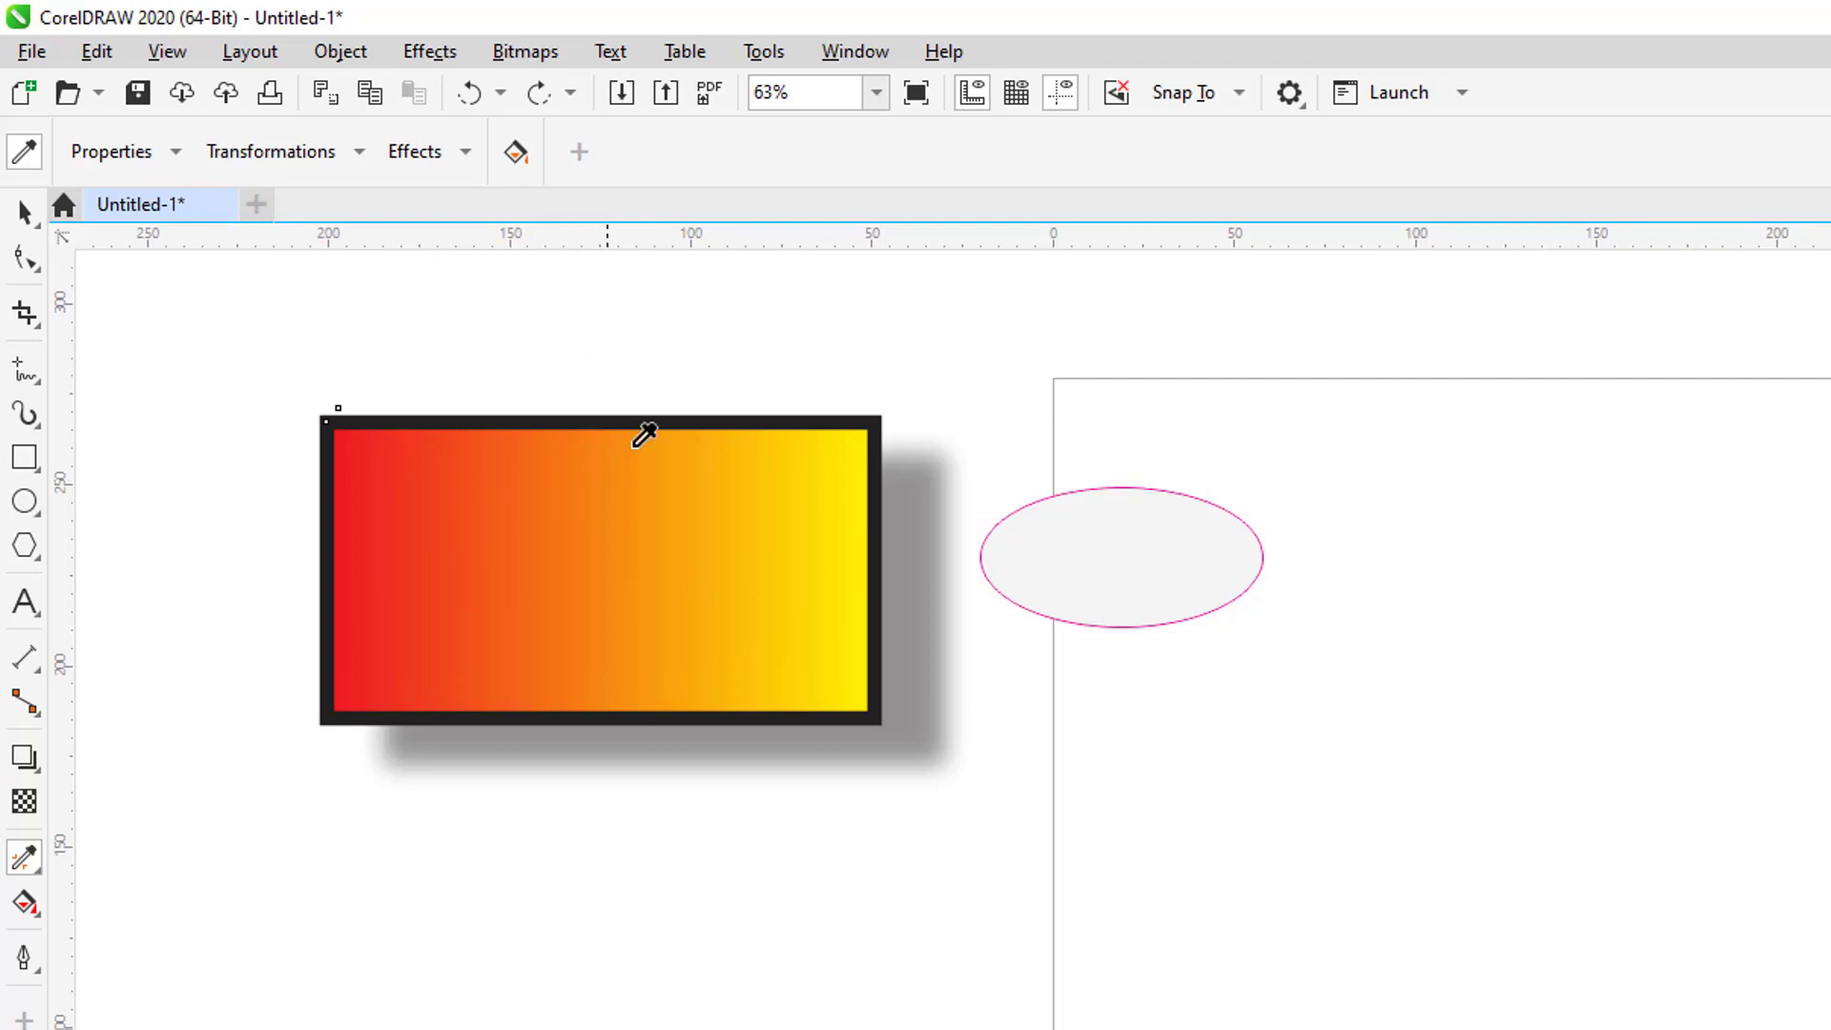
# Copy the rectangle's gradient fill and size onto the ellipse and review the sampled transformations and properties.
pyautogui.click(627, 540)
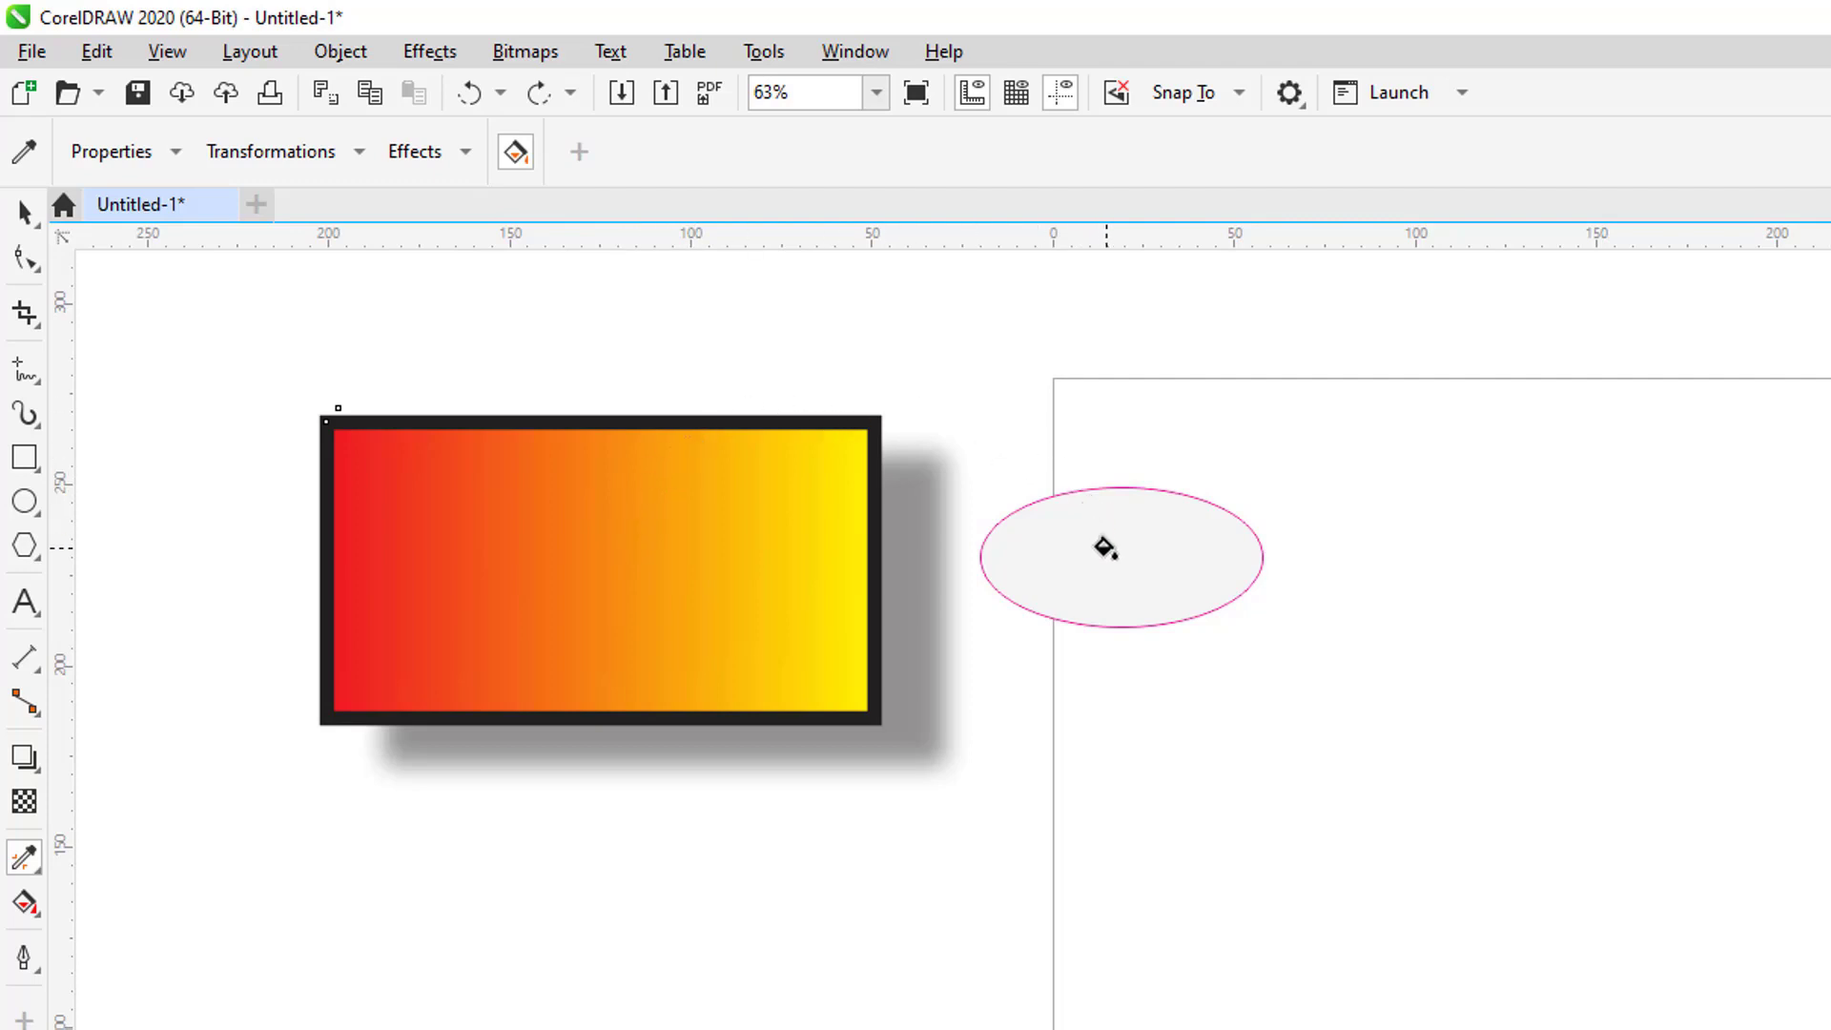
pyautogui.click(1103, 547)
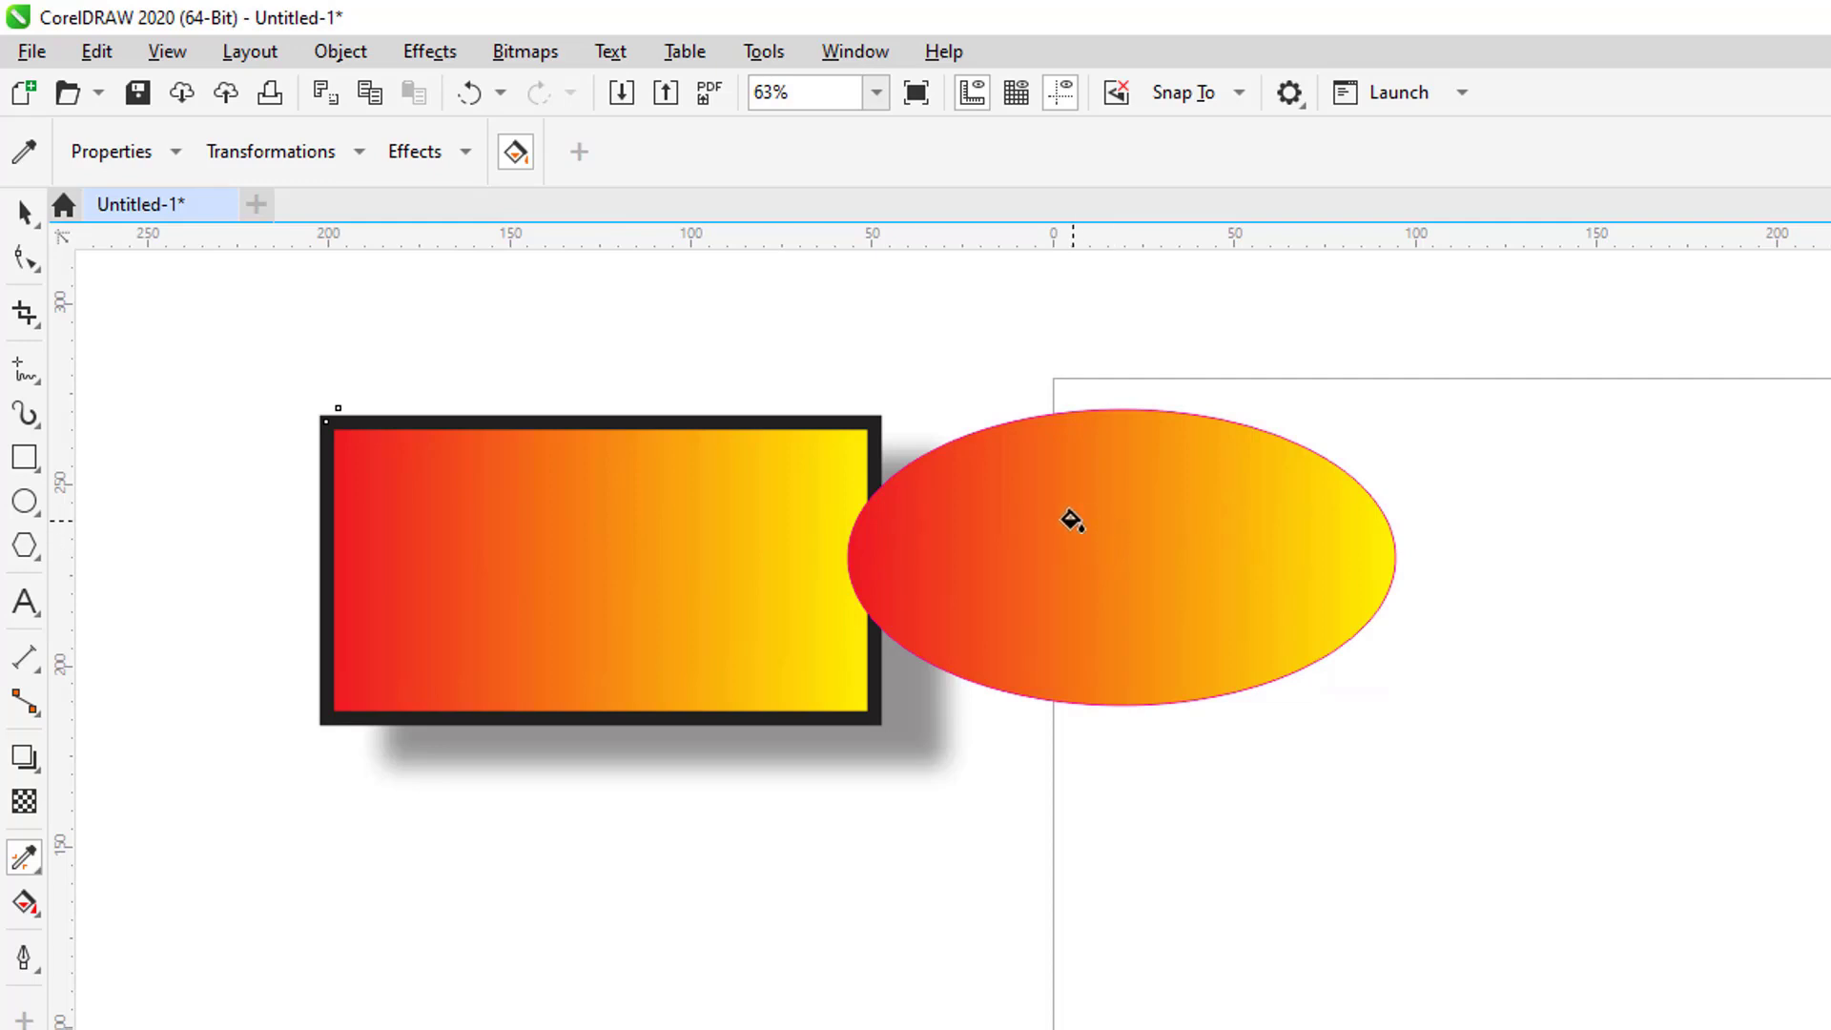
pyautogui.click(27, 222)
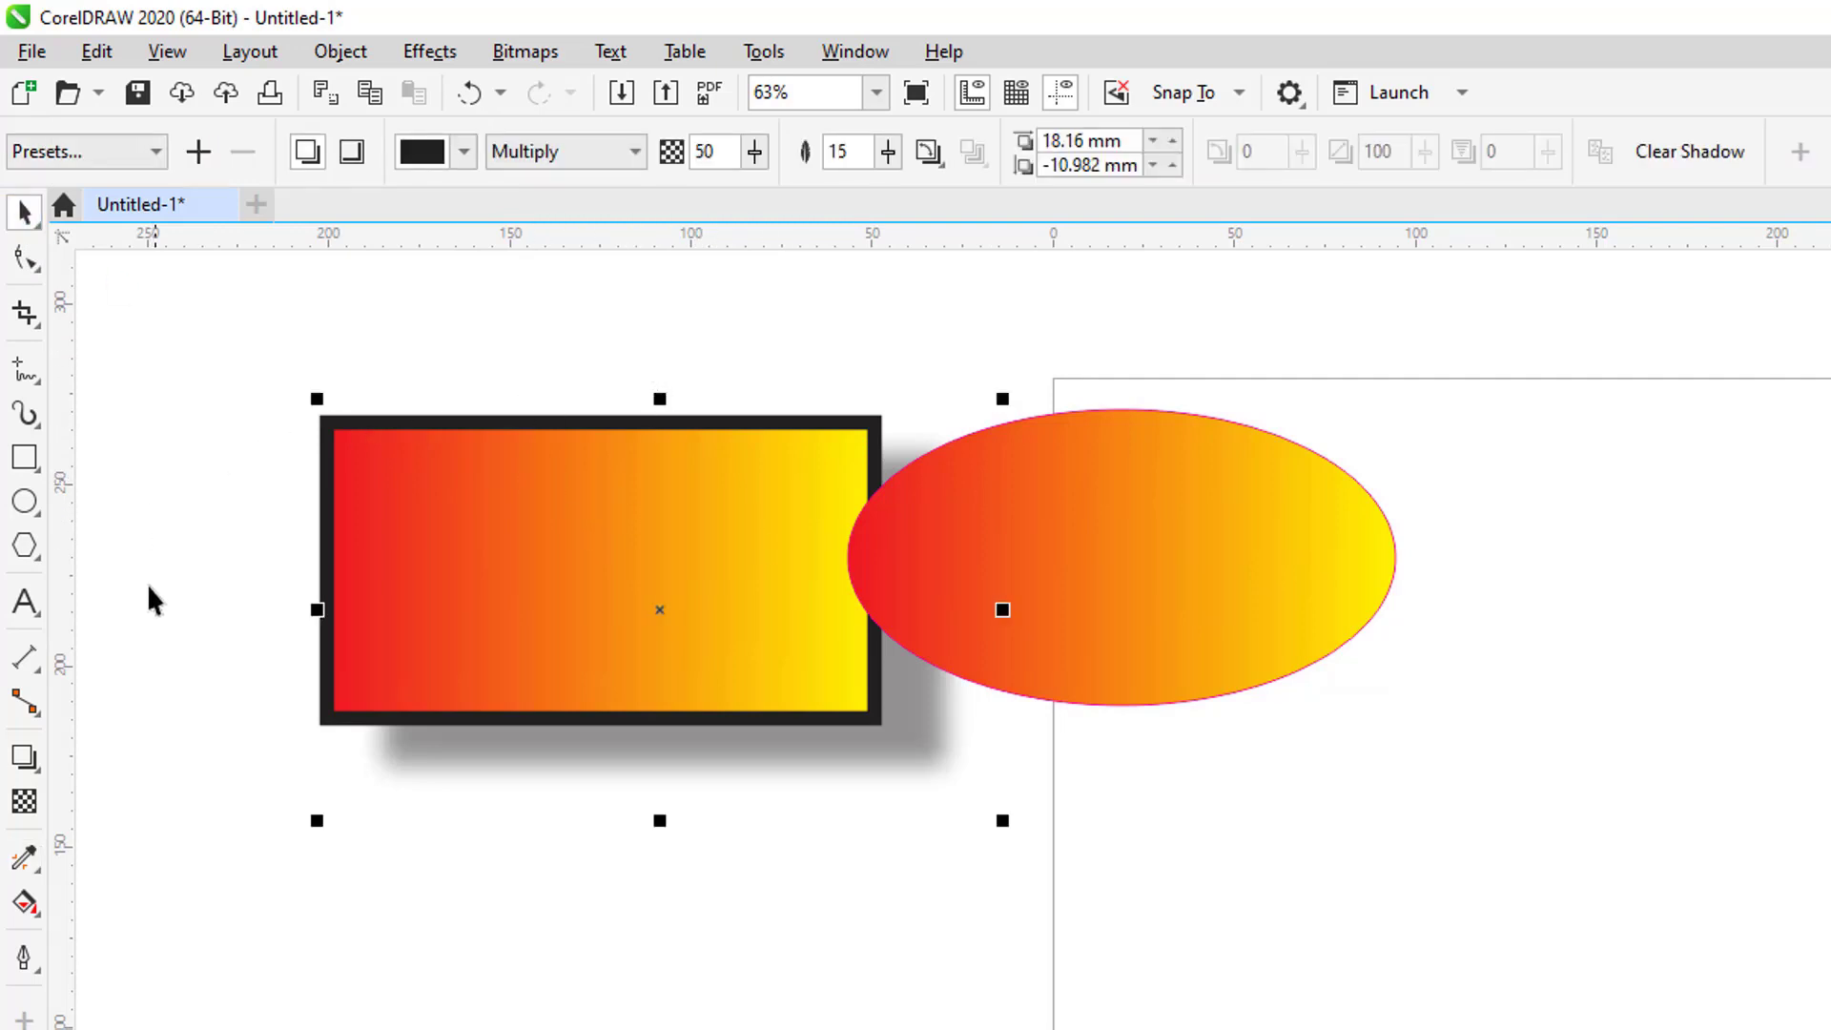
pyautogui.click(29, 858)
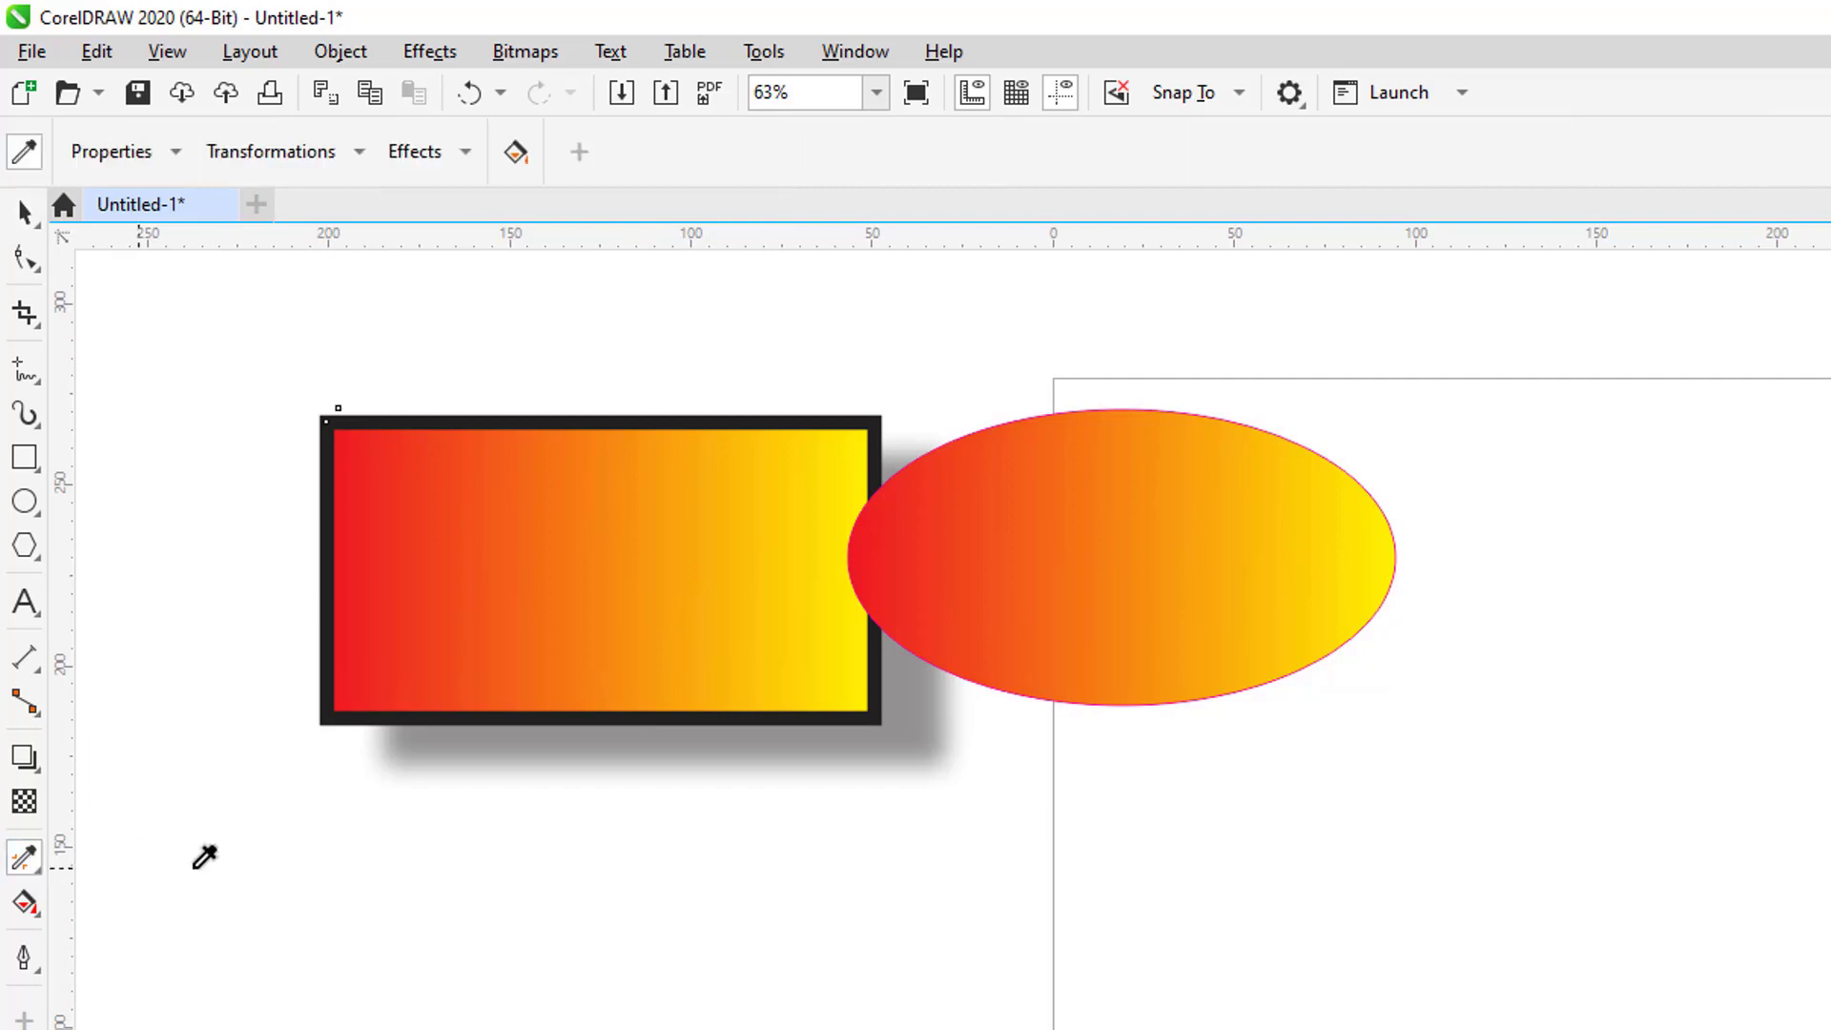
pyautogui.click(359, 155)
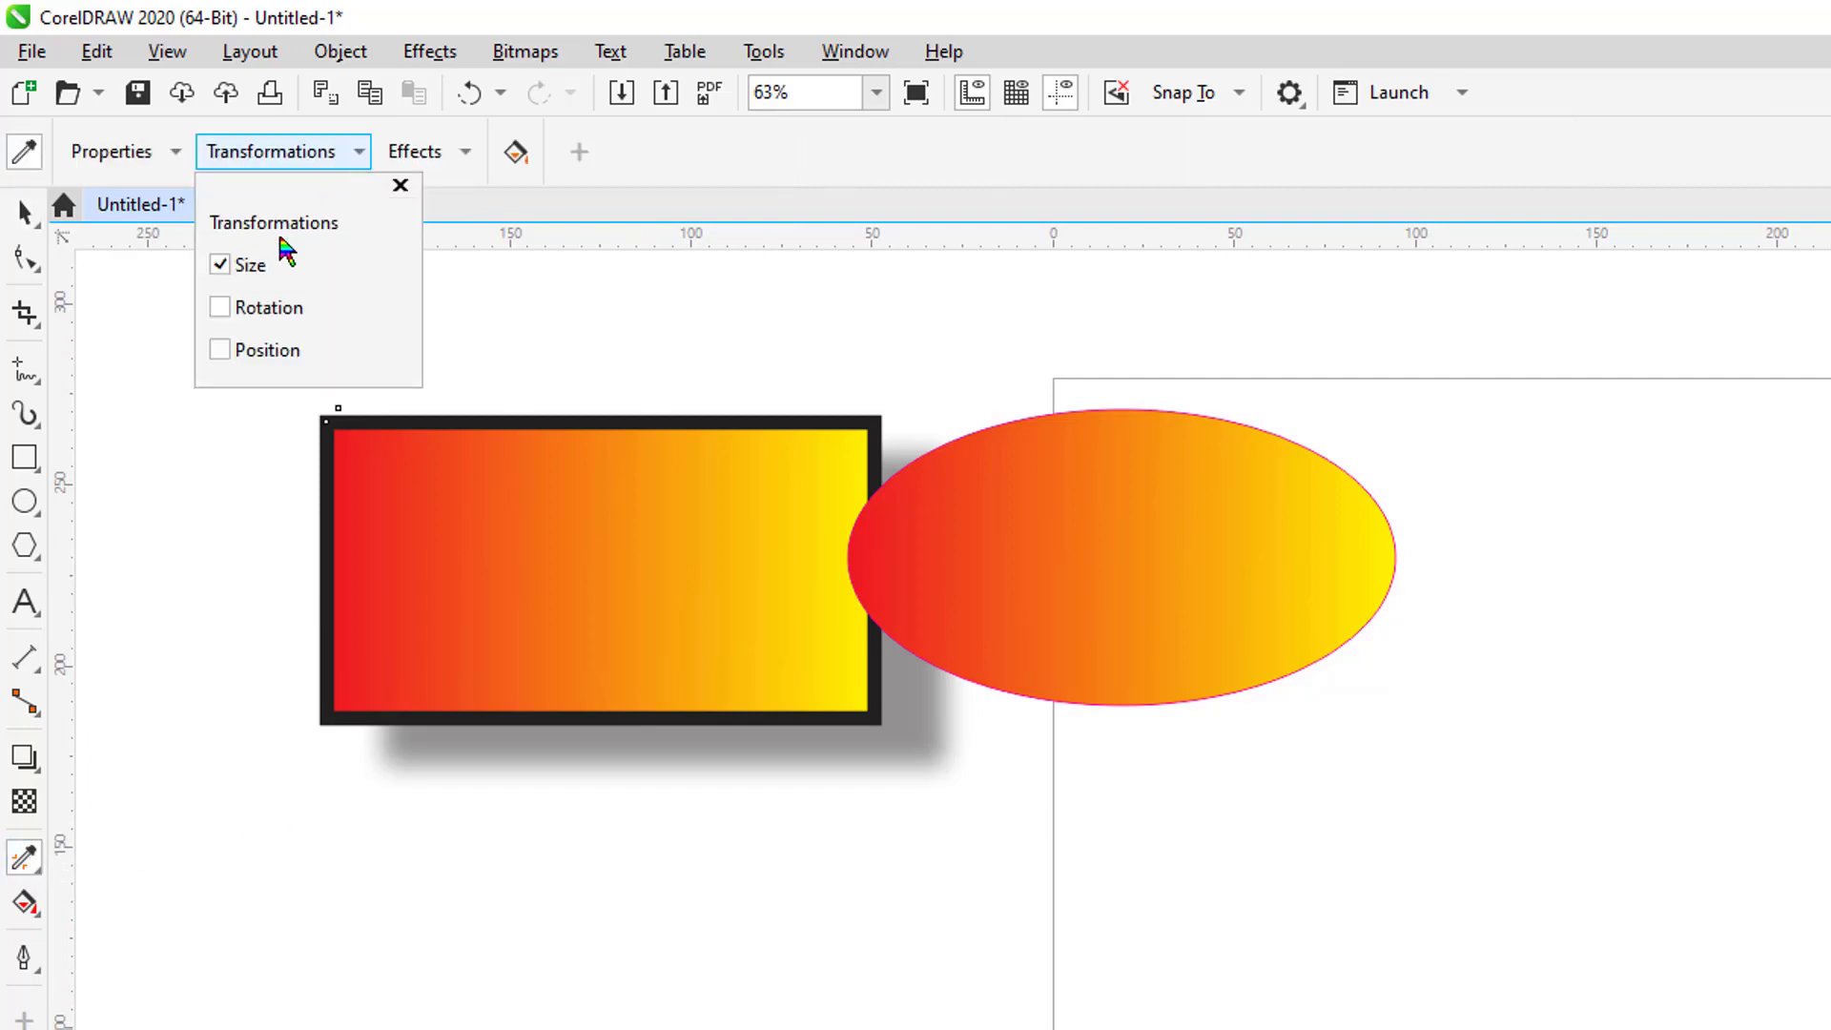
pyautogui.click(173, 156)
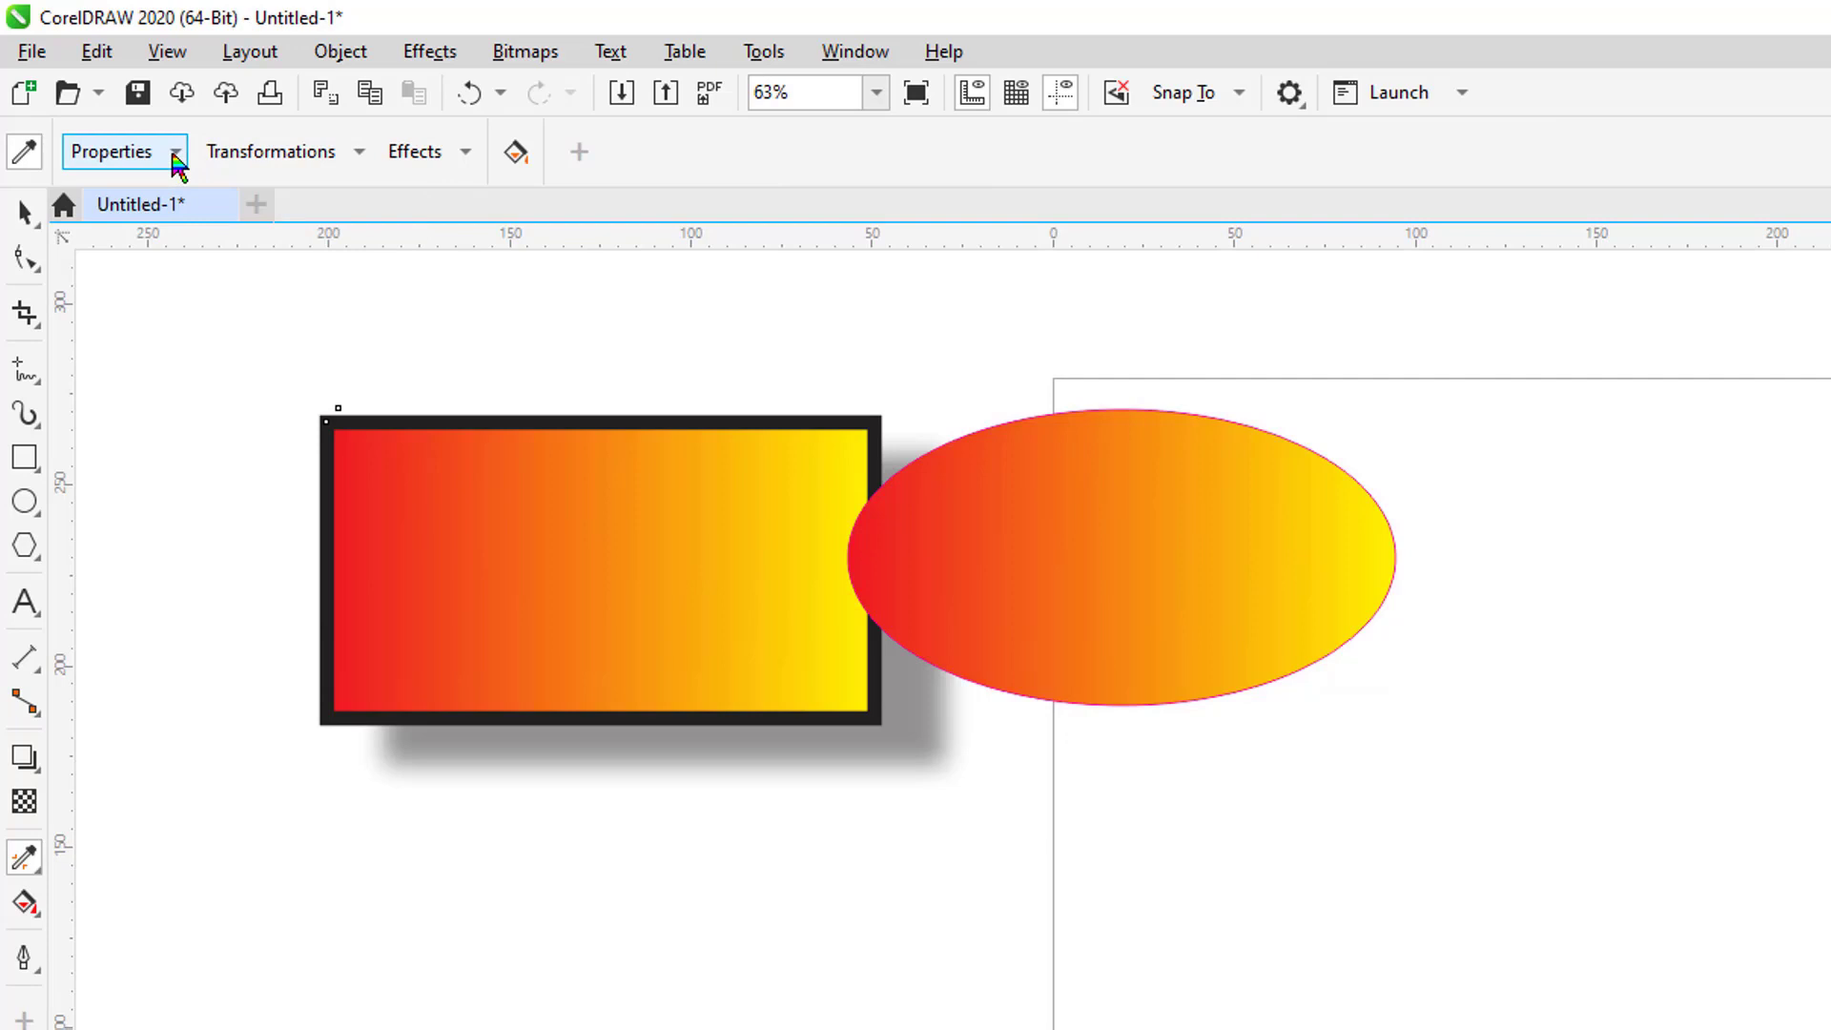
pyautogui.click(173, 155)
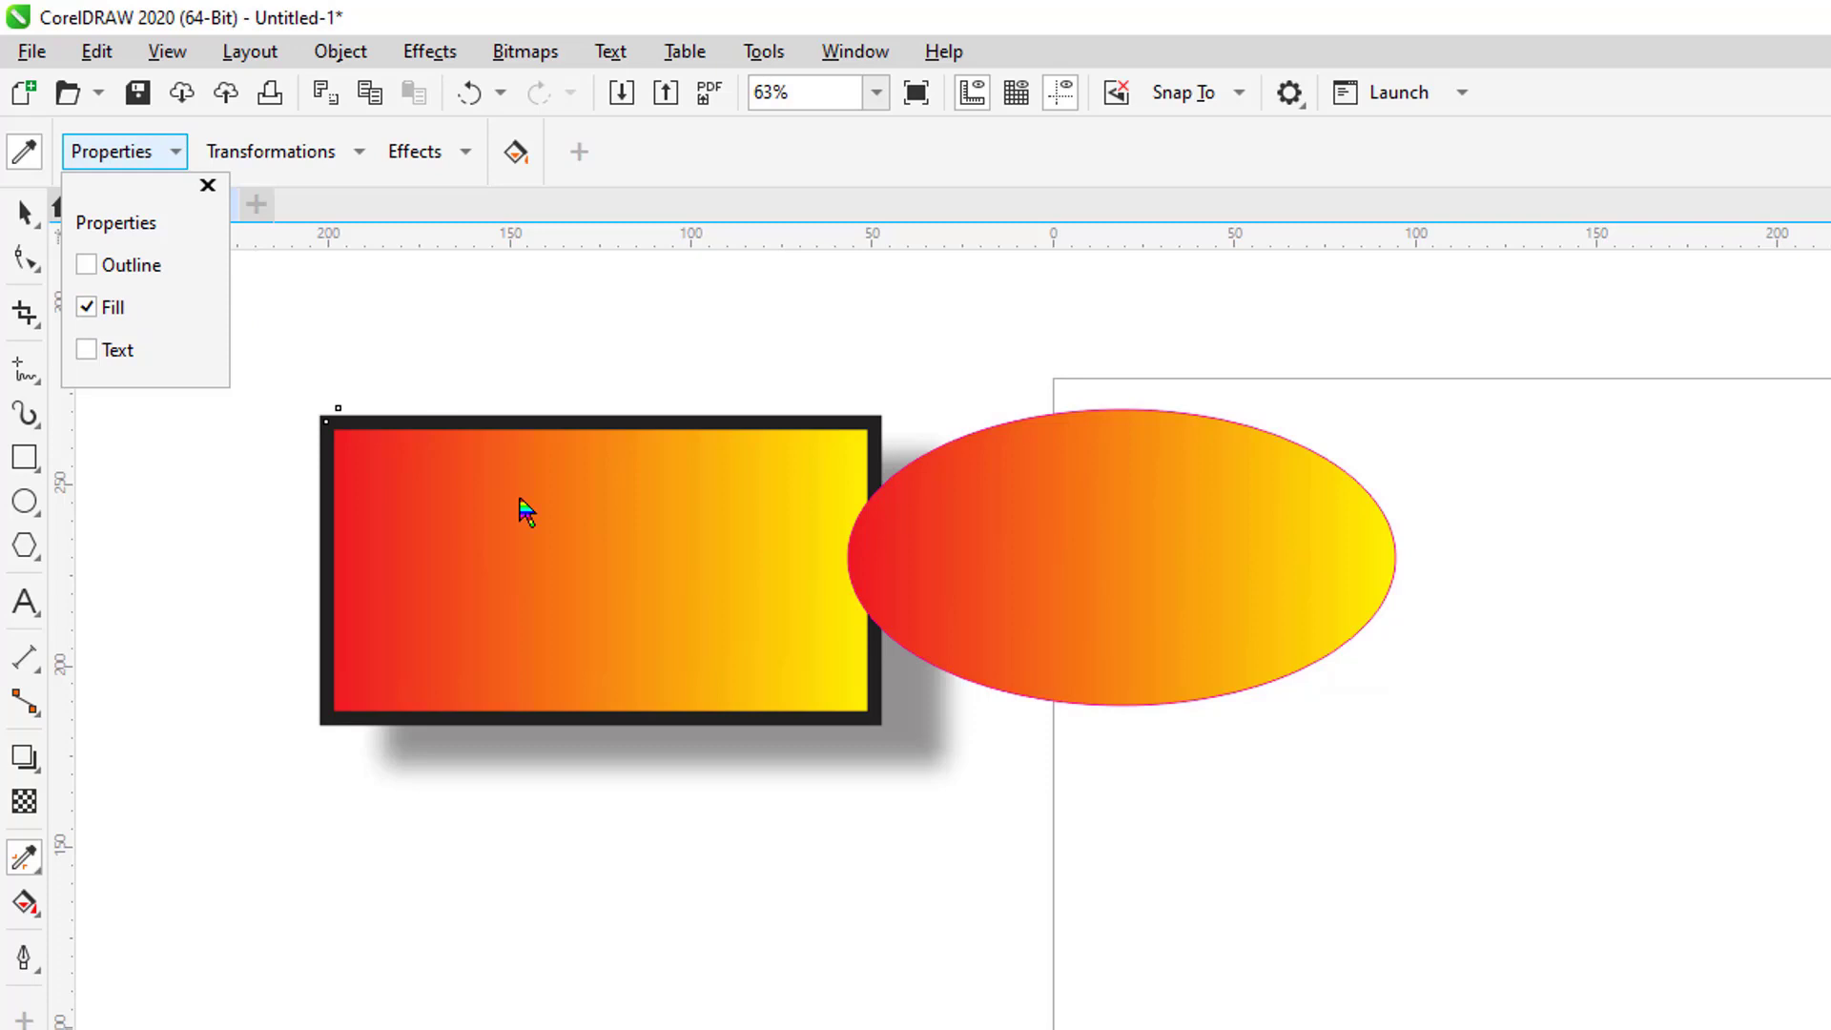
# Undo the fill and size copied onto the ellipse and deselect everything.
pyautogui.click(28, 213)
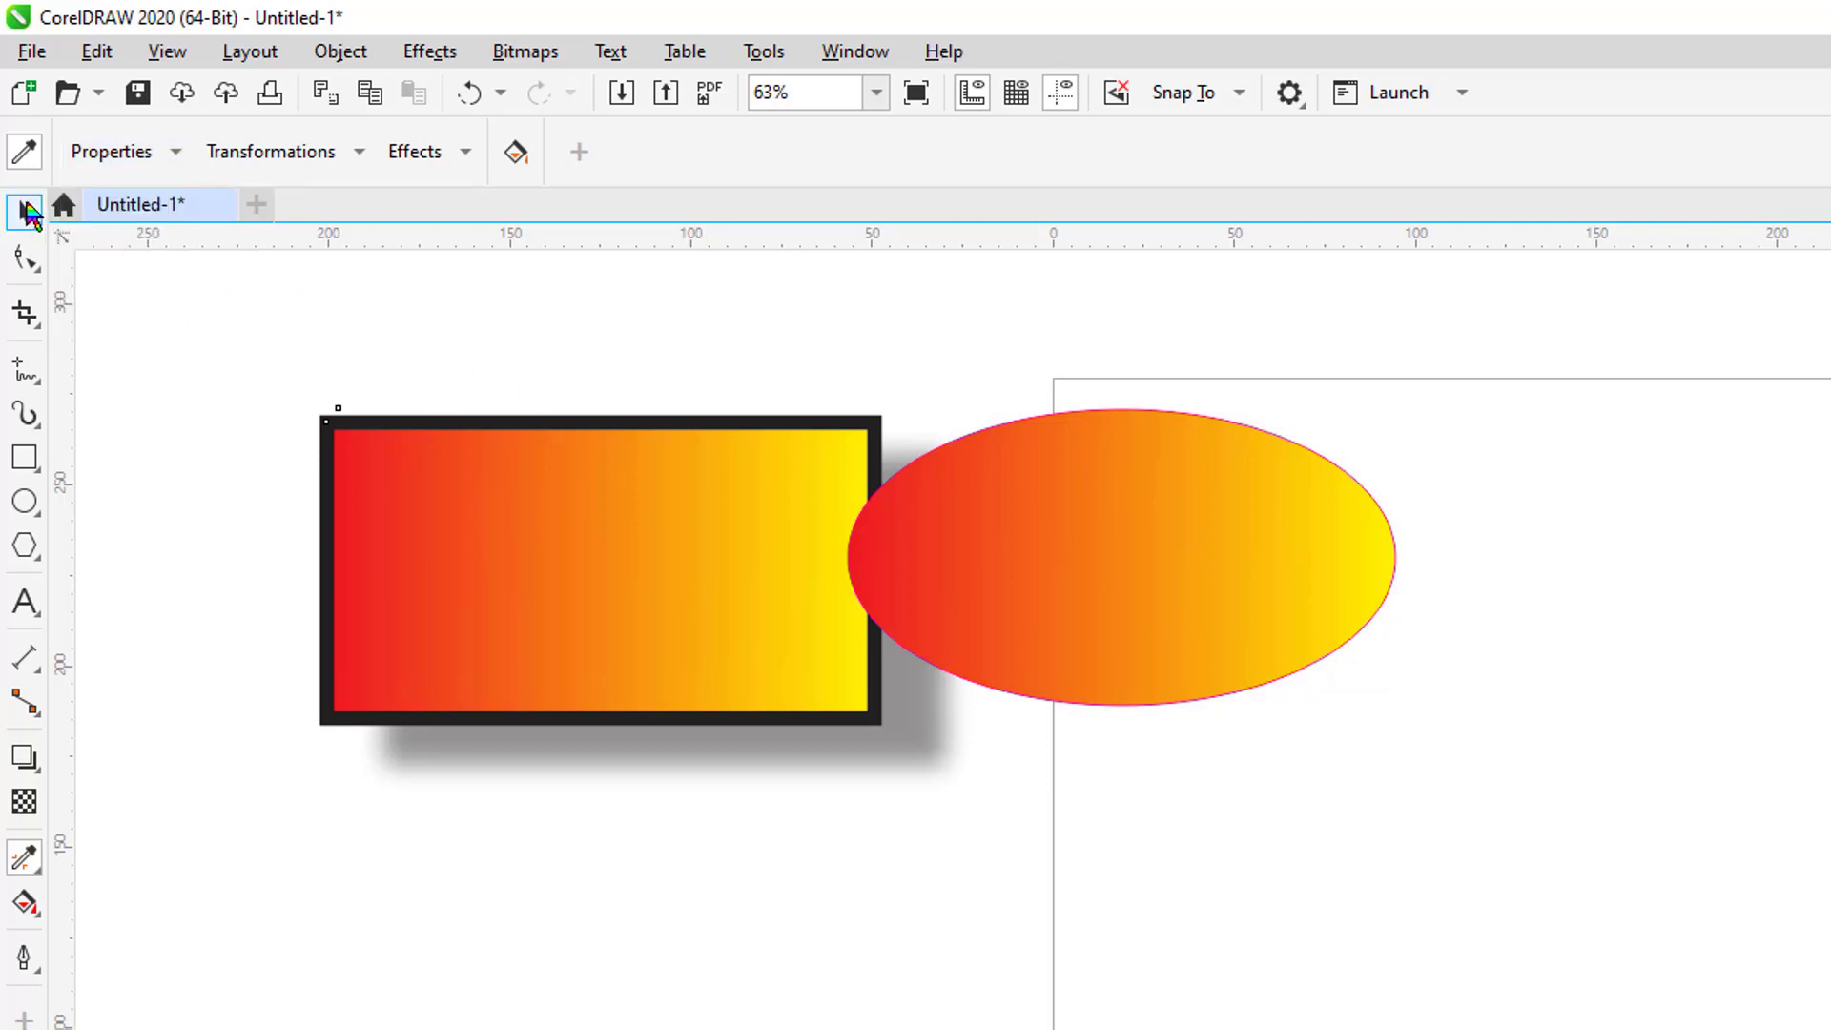
pyautogui.click(25, 212)
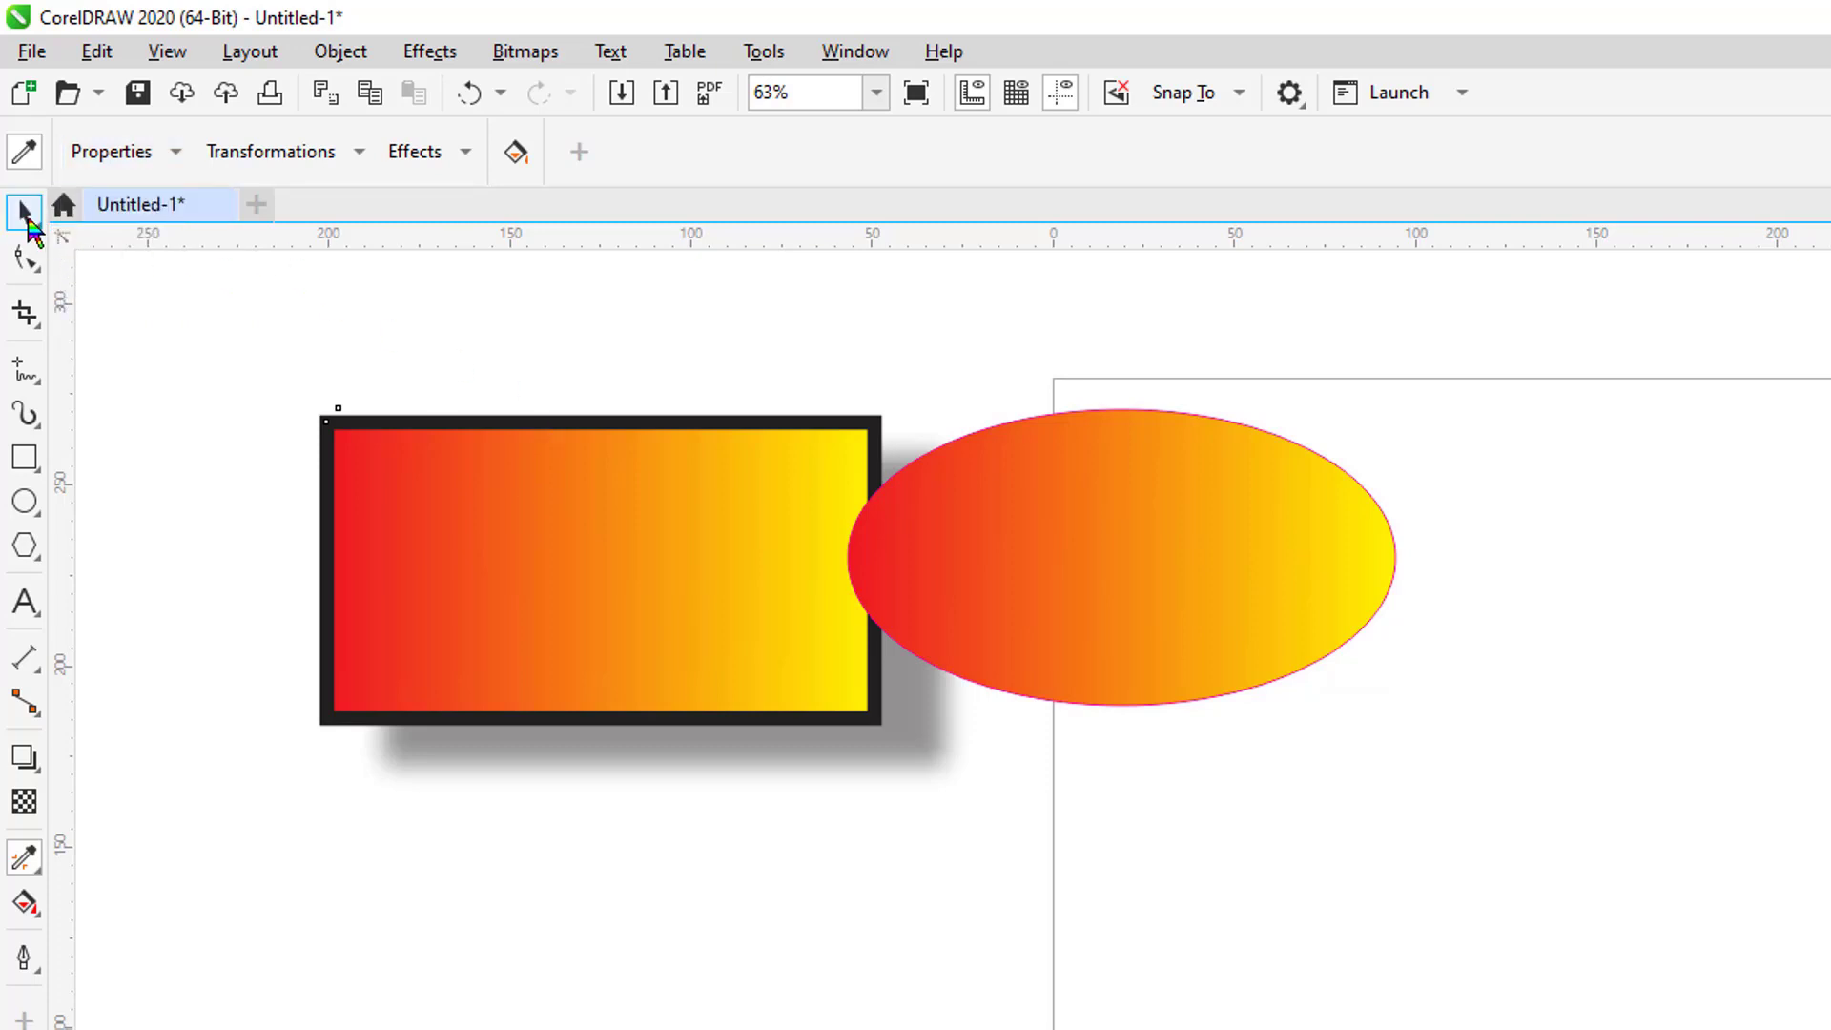
pyautogui.click(477, 357)
pyautogui.hotkey('ctrl', 'z')
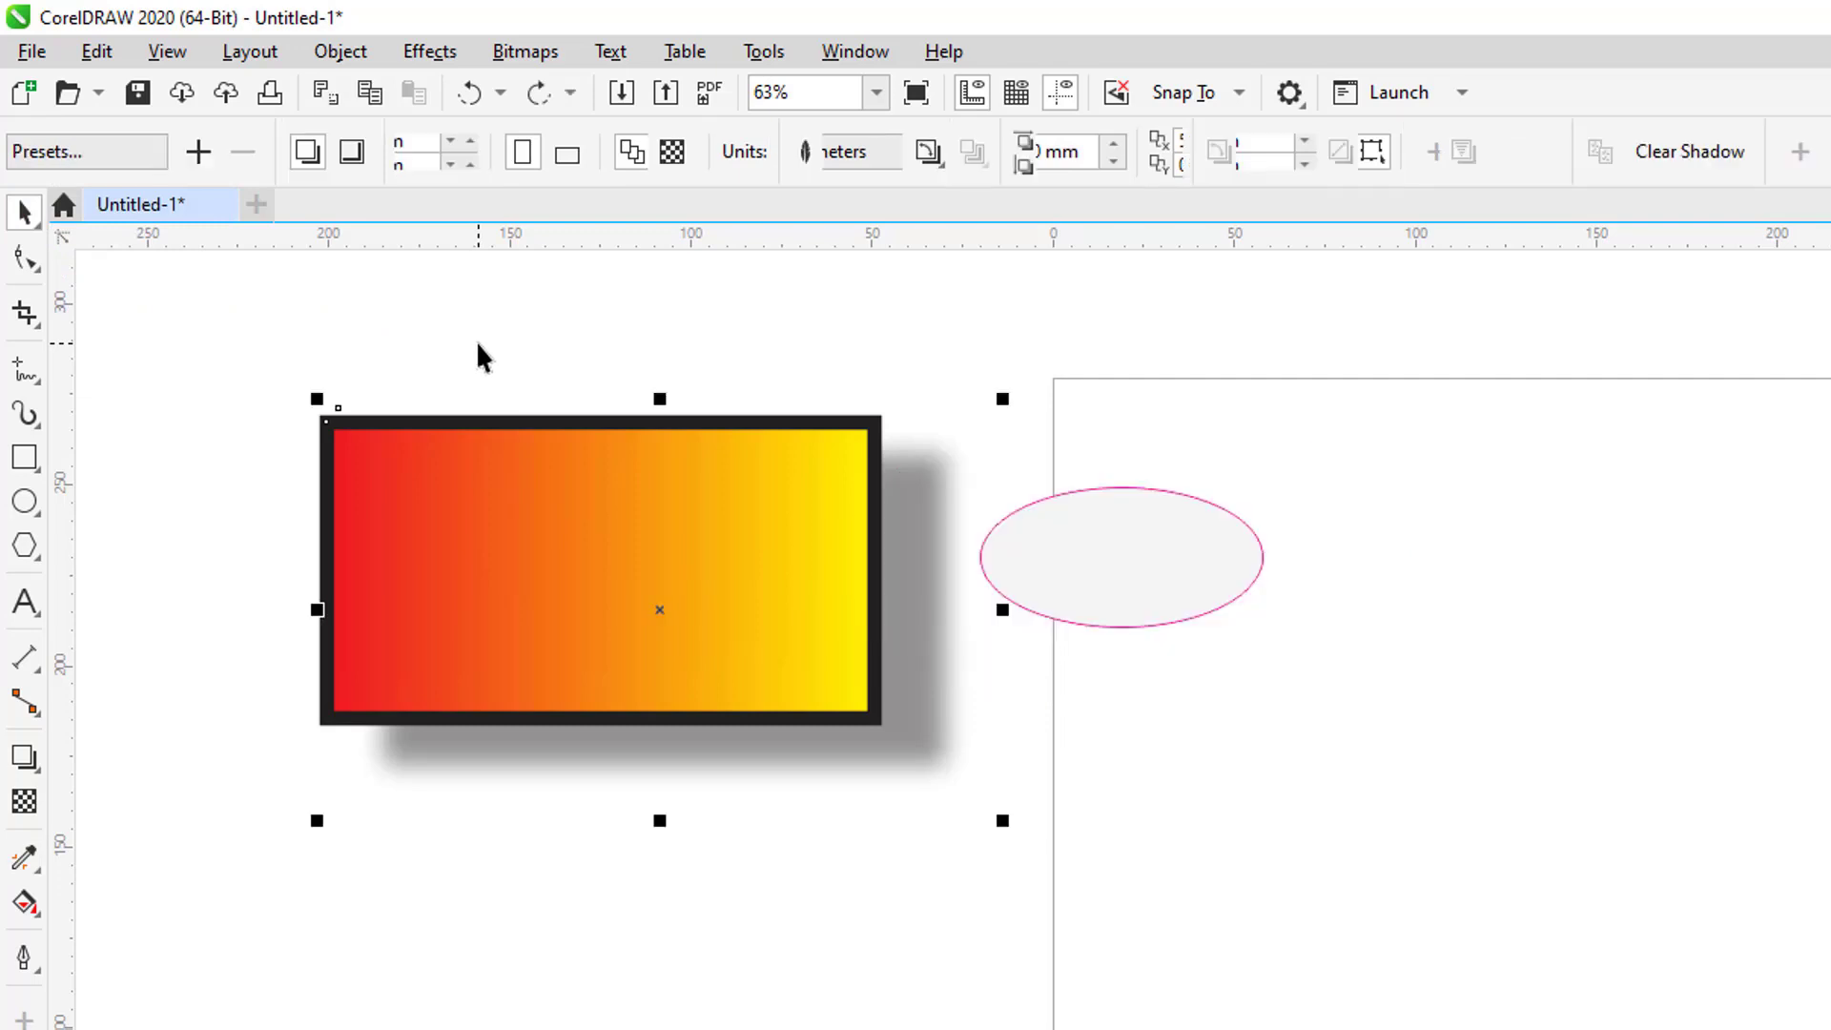
pyautogui.click(697, 346)
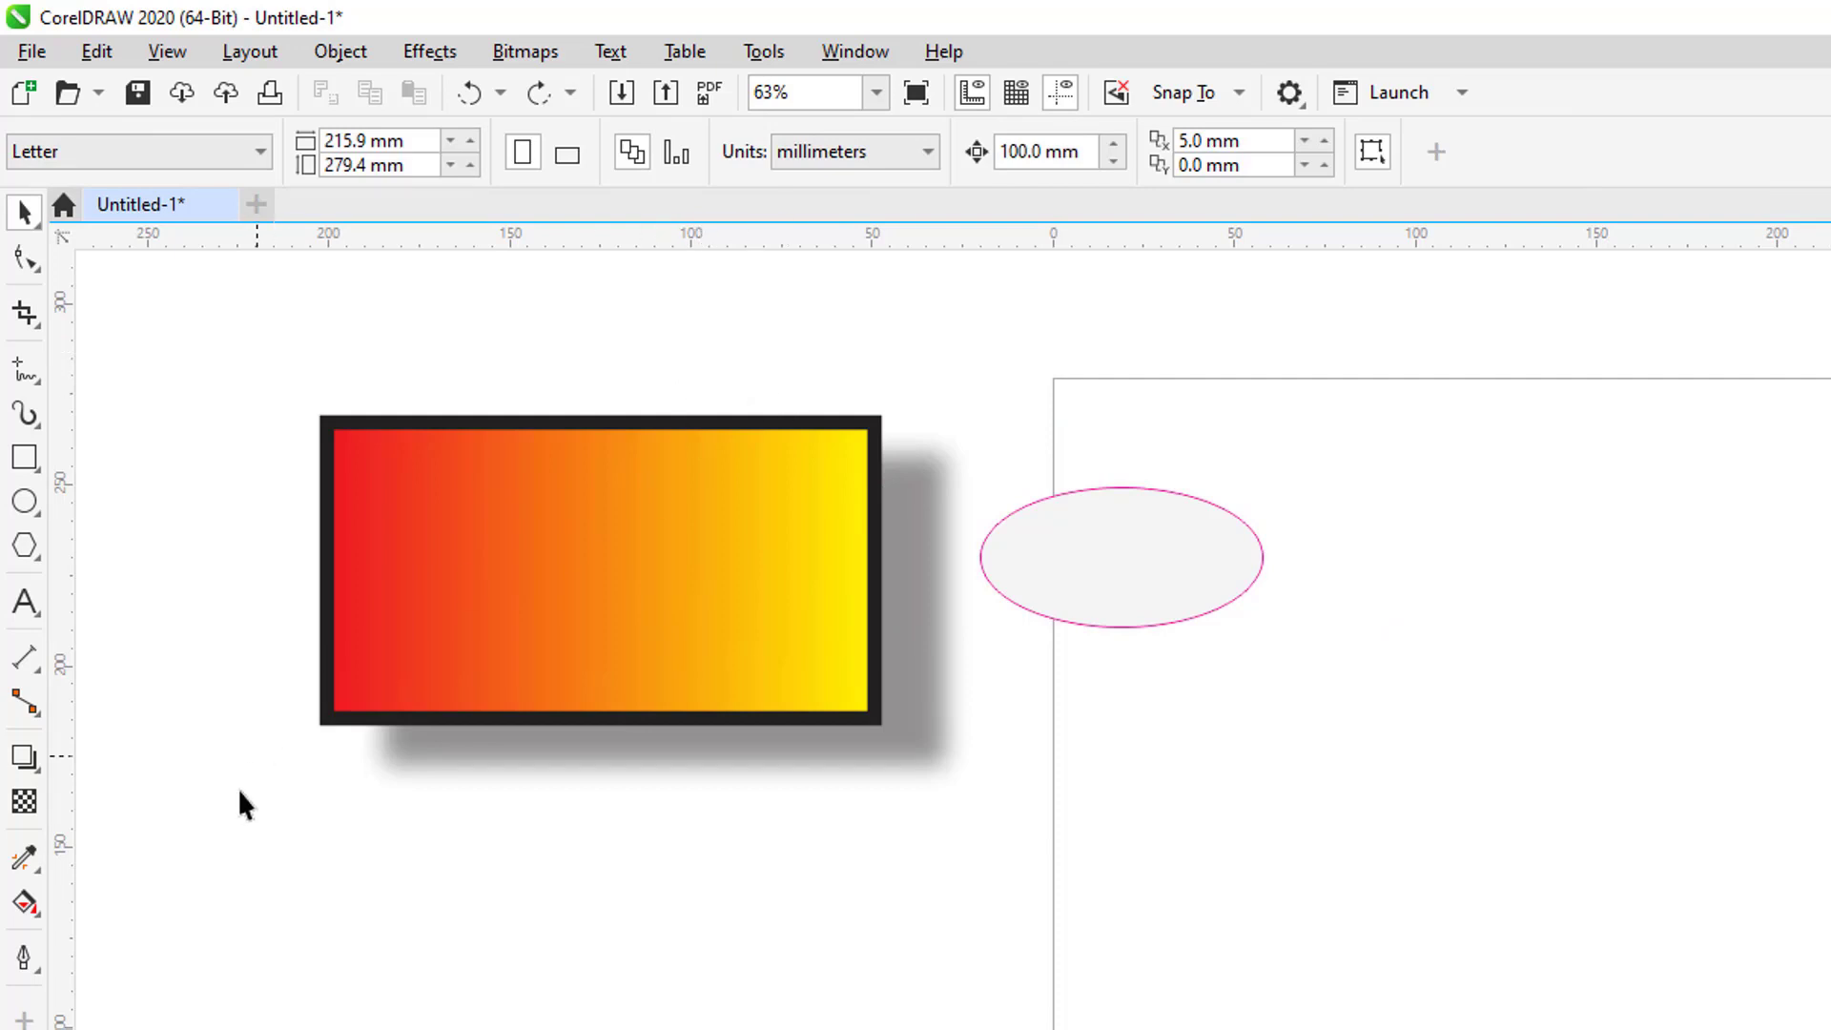
# Add the Shadow effect to the Attributes Eyedropper's sampled attributes and copy the rectangle's fill, size and shadow onto the ellipse.
pyautogui.click(26, 856)
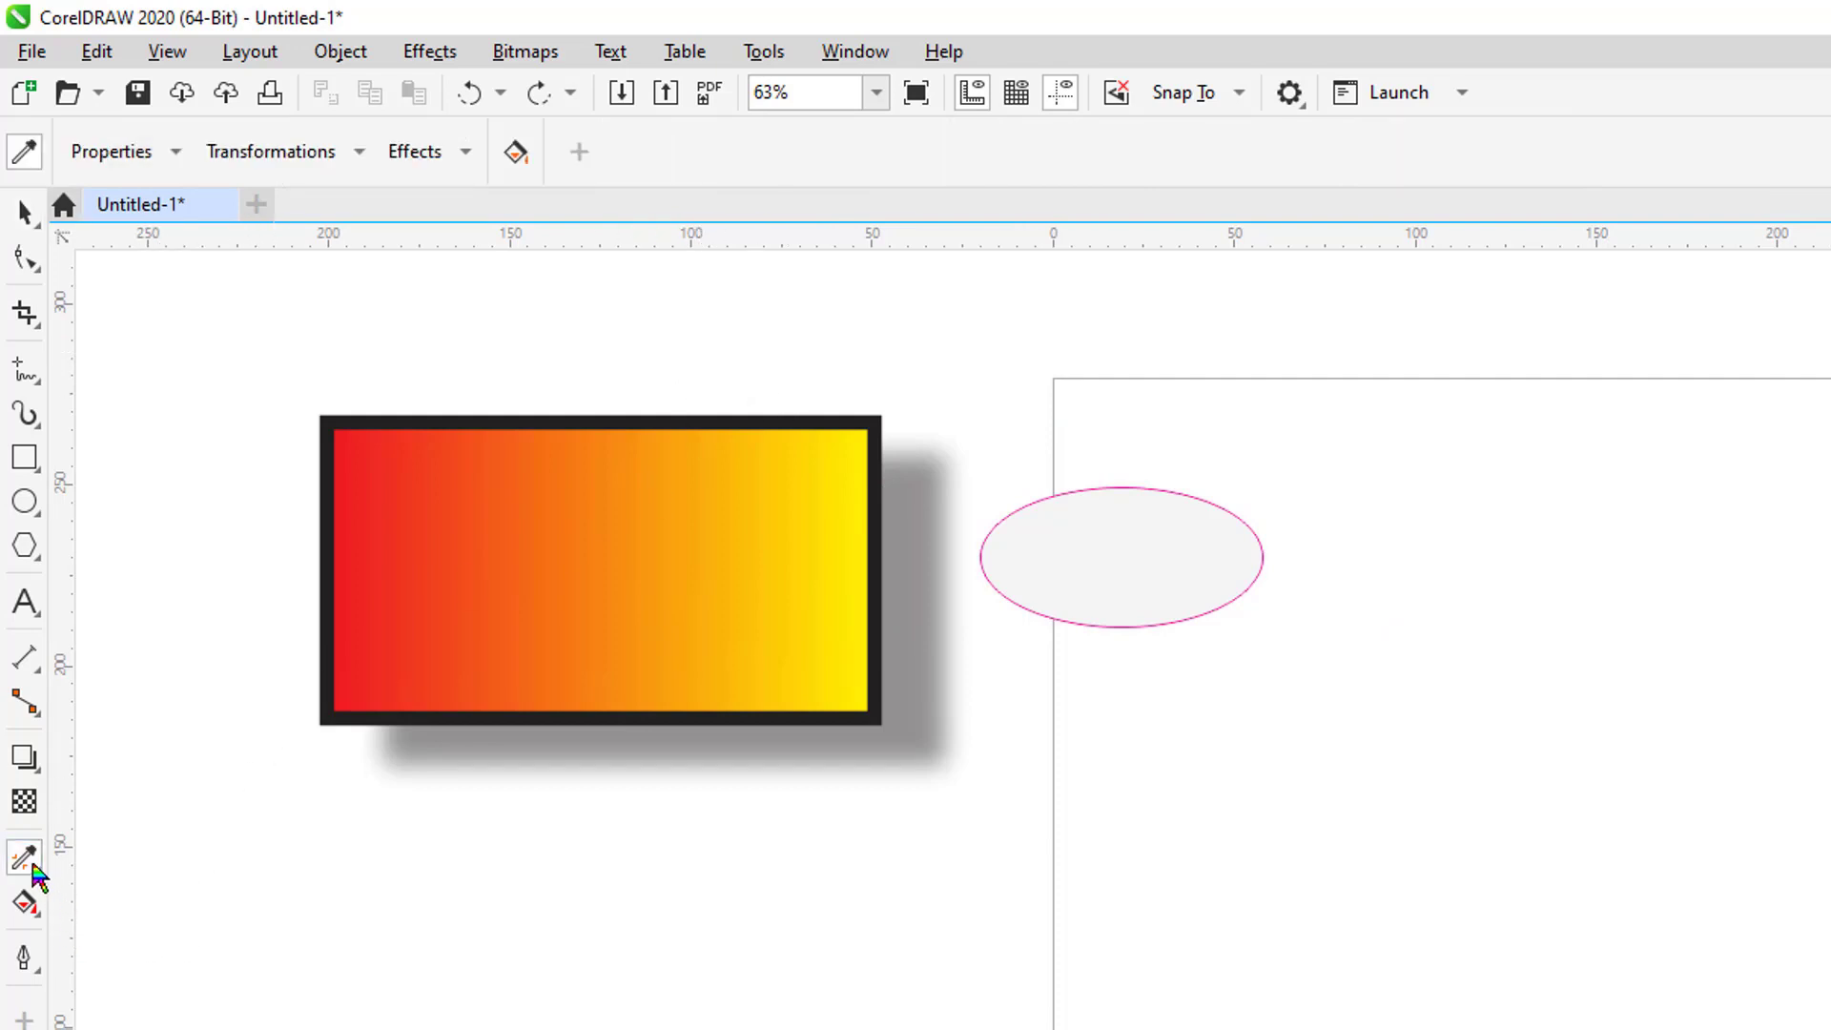
pyautogui.click(466, 154)
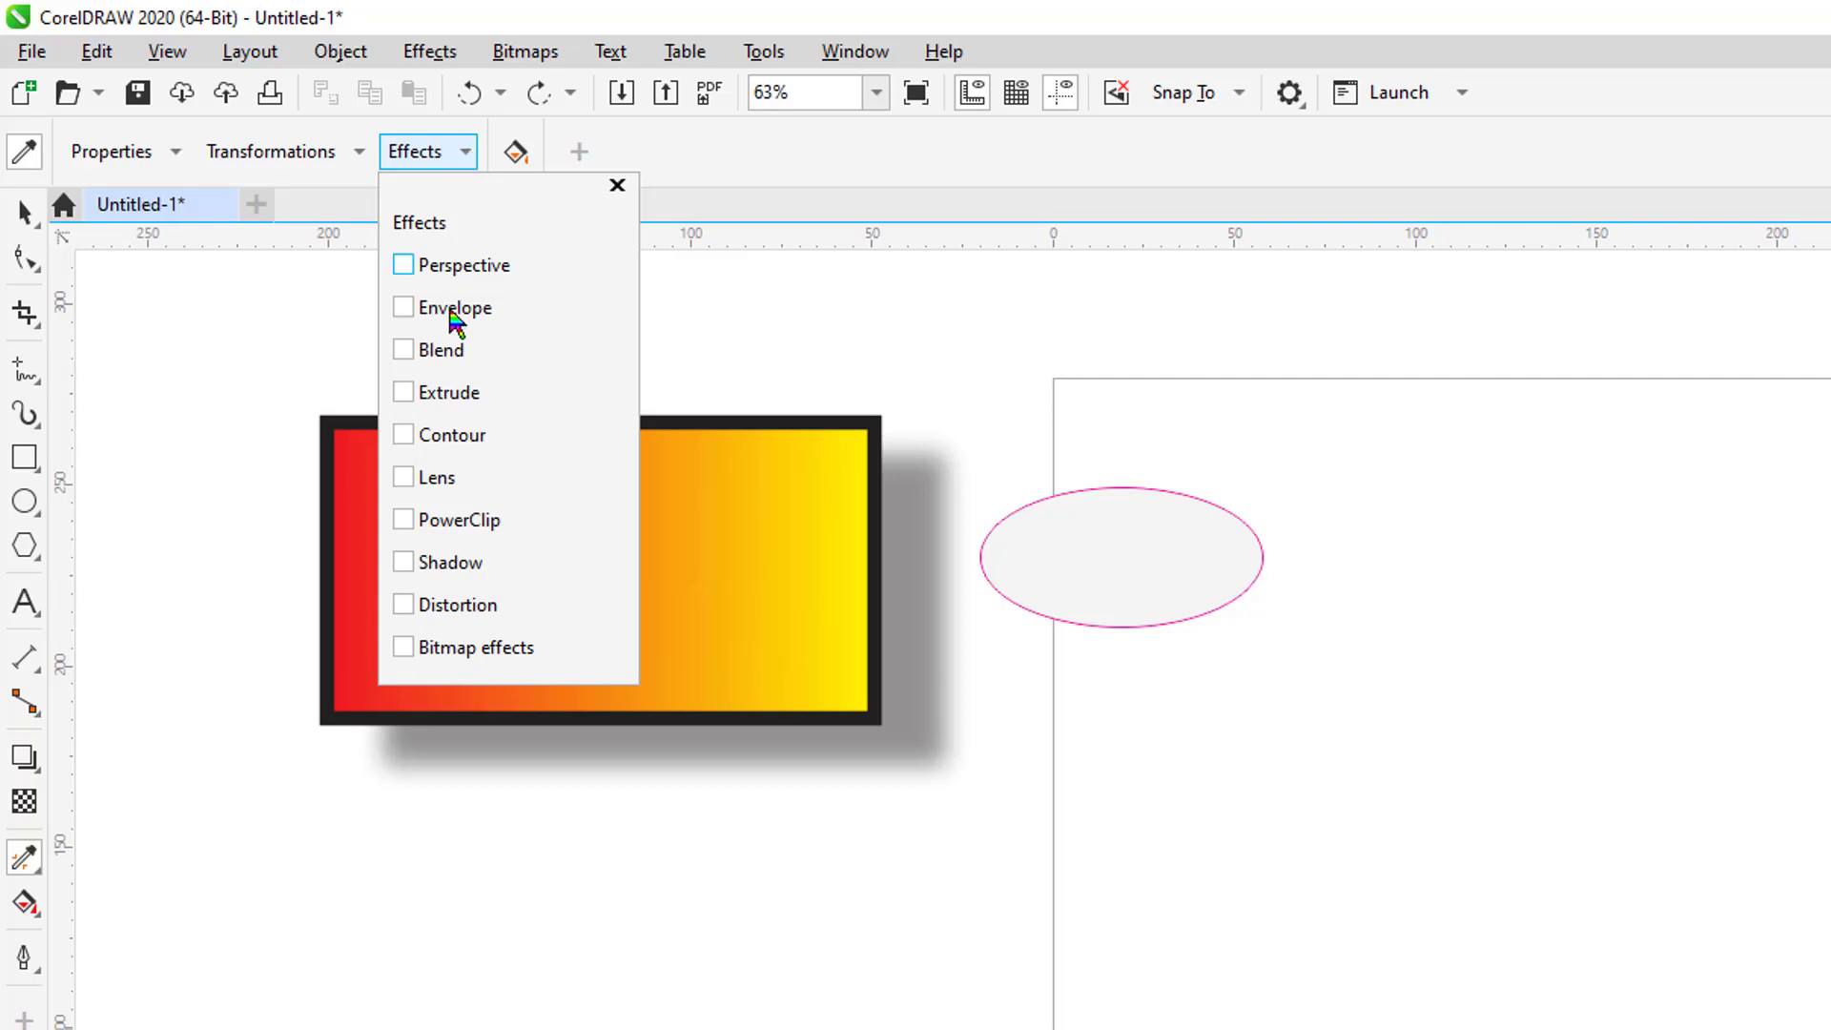
pyautogui.click(404, 563)
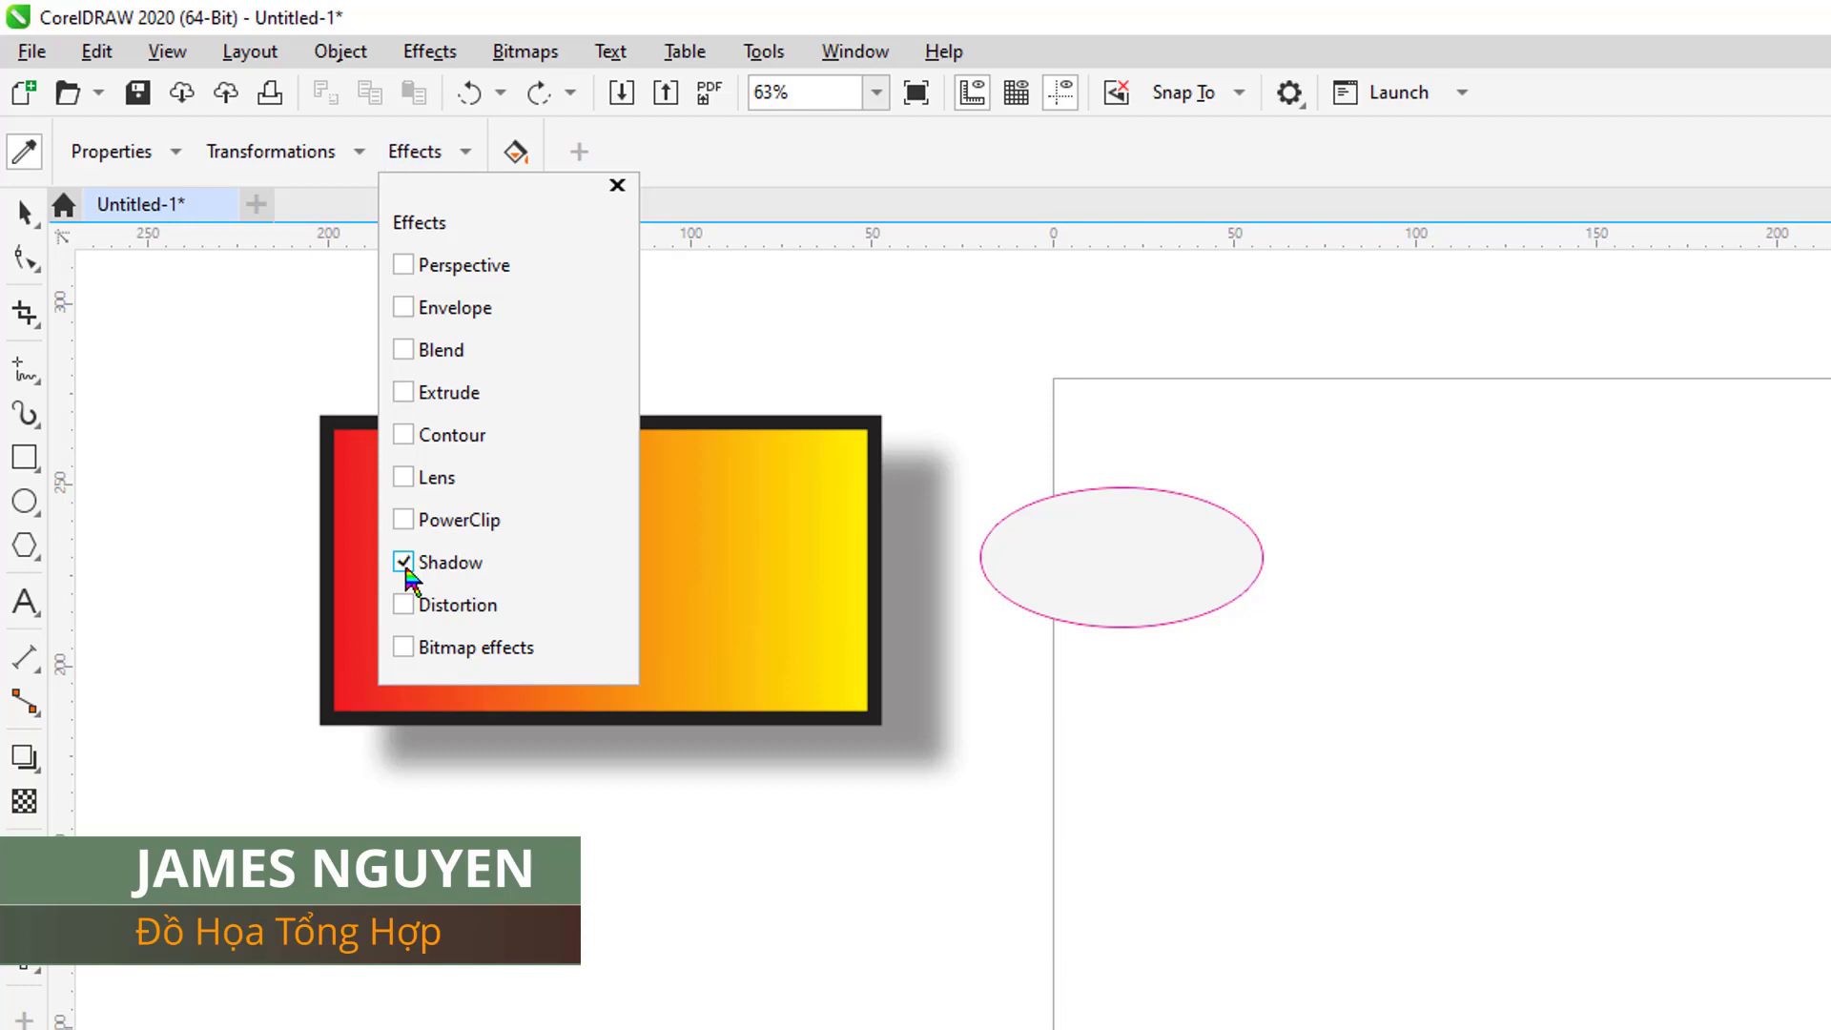
pyautogui.click(682, 372)
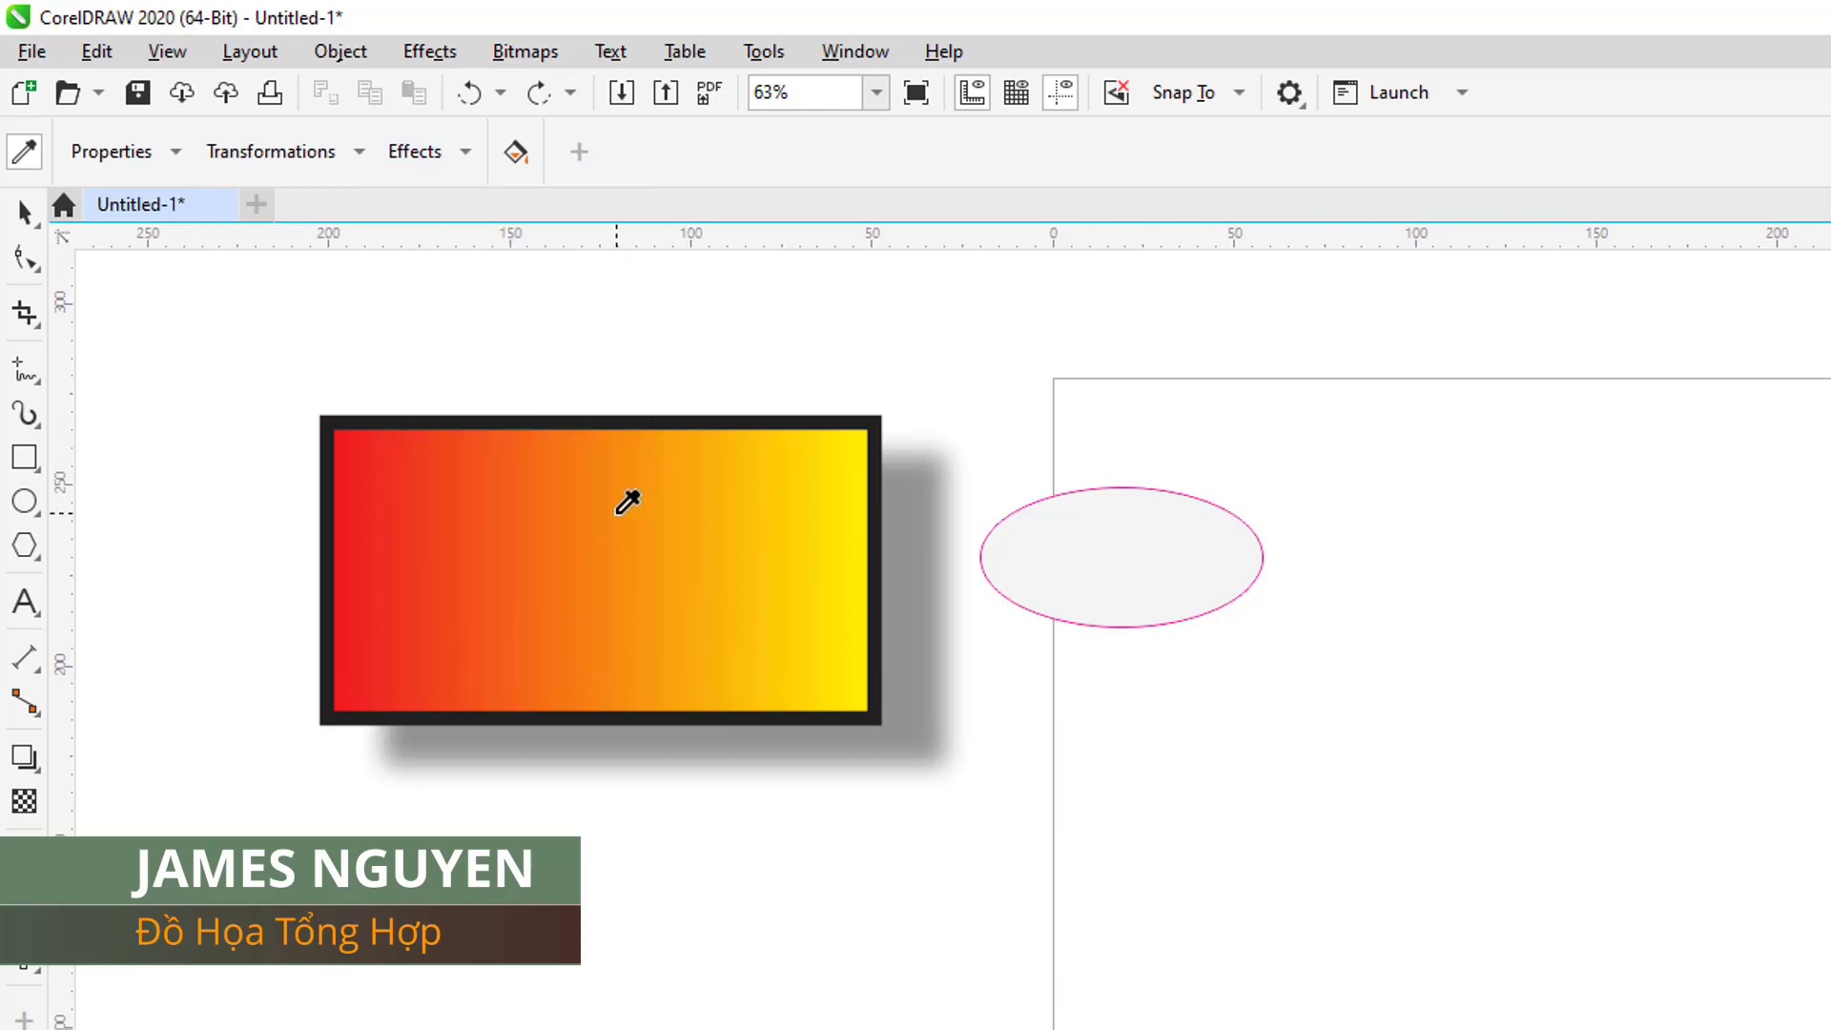
pyautogui.click(668, 550)
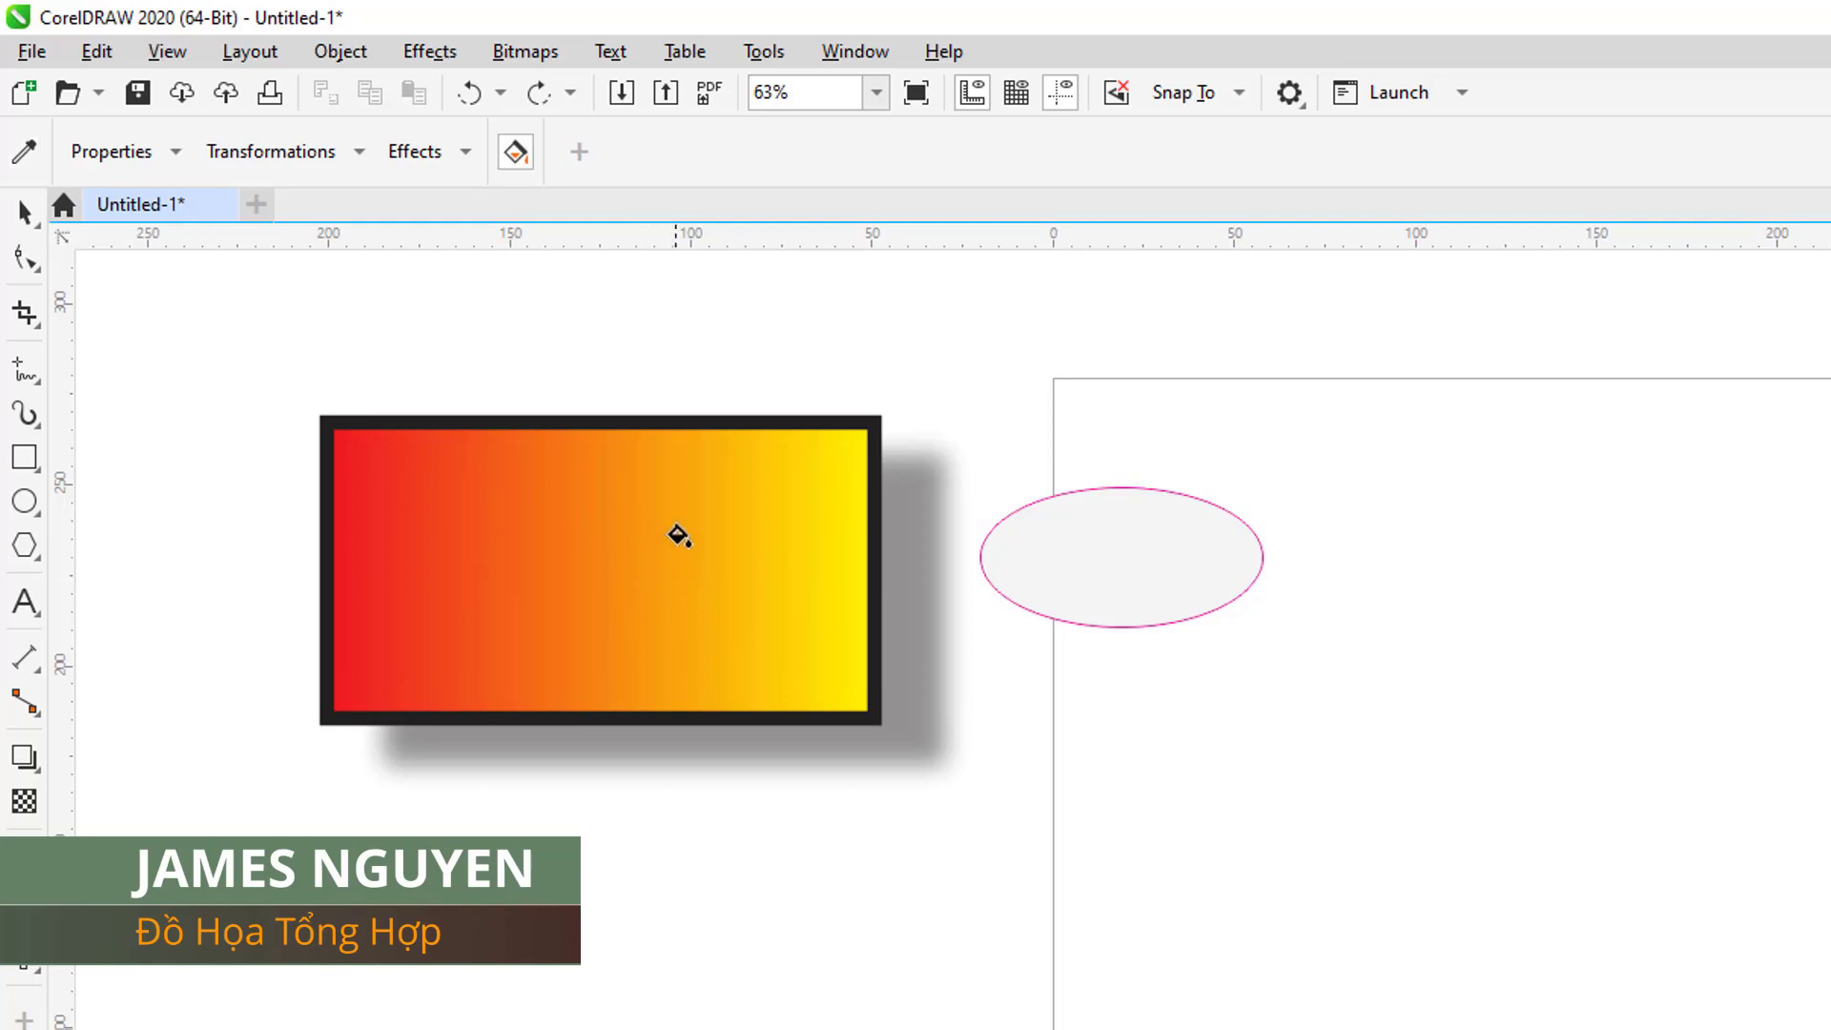
pyautogui.click(1104, 543)
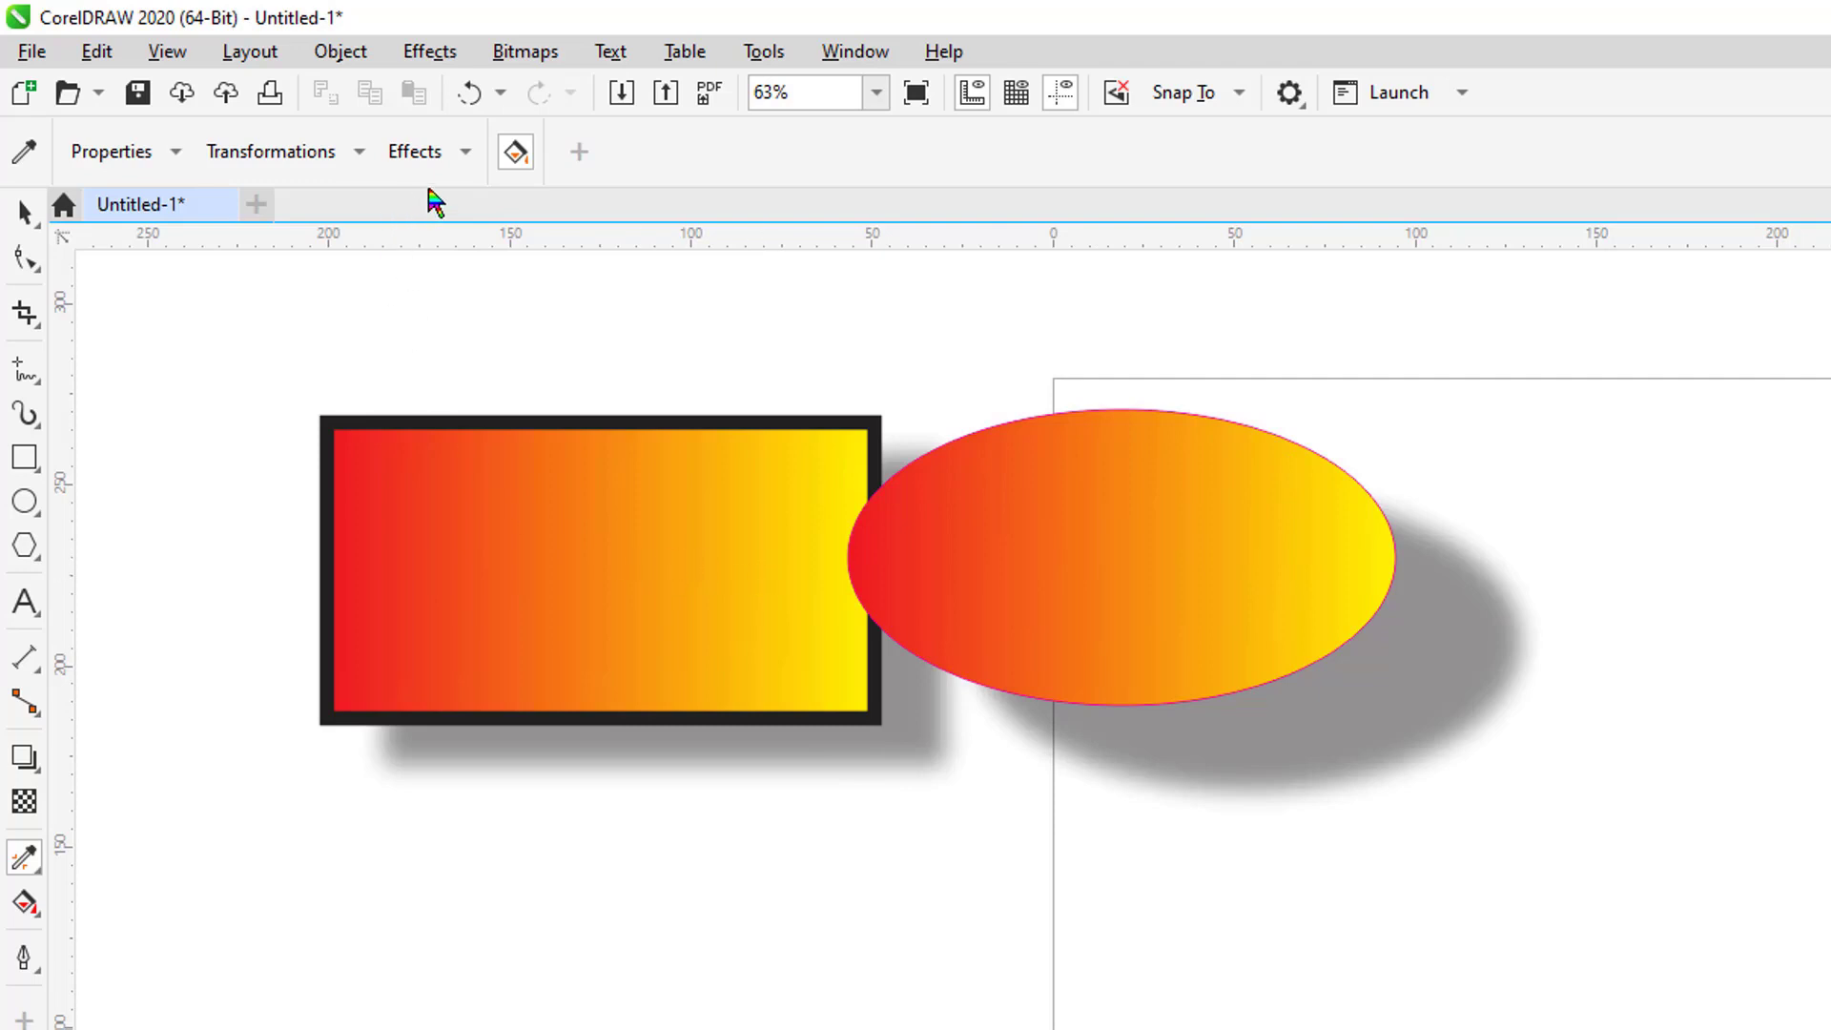
# Review which effects, transformations and properties the Attributes Eyedropper samples.
pyautogui.click(465, 153)
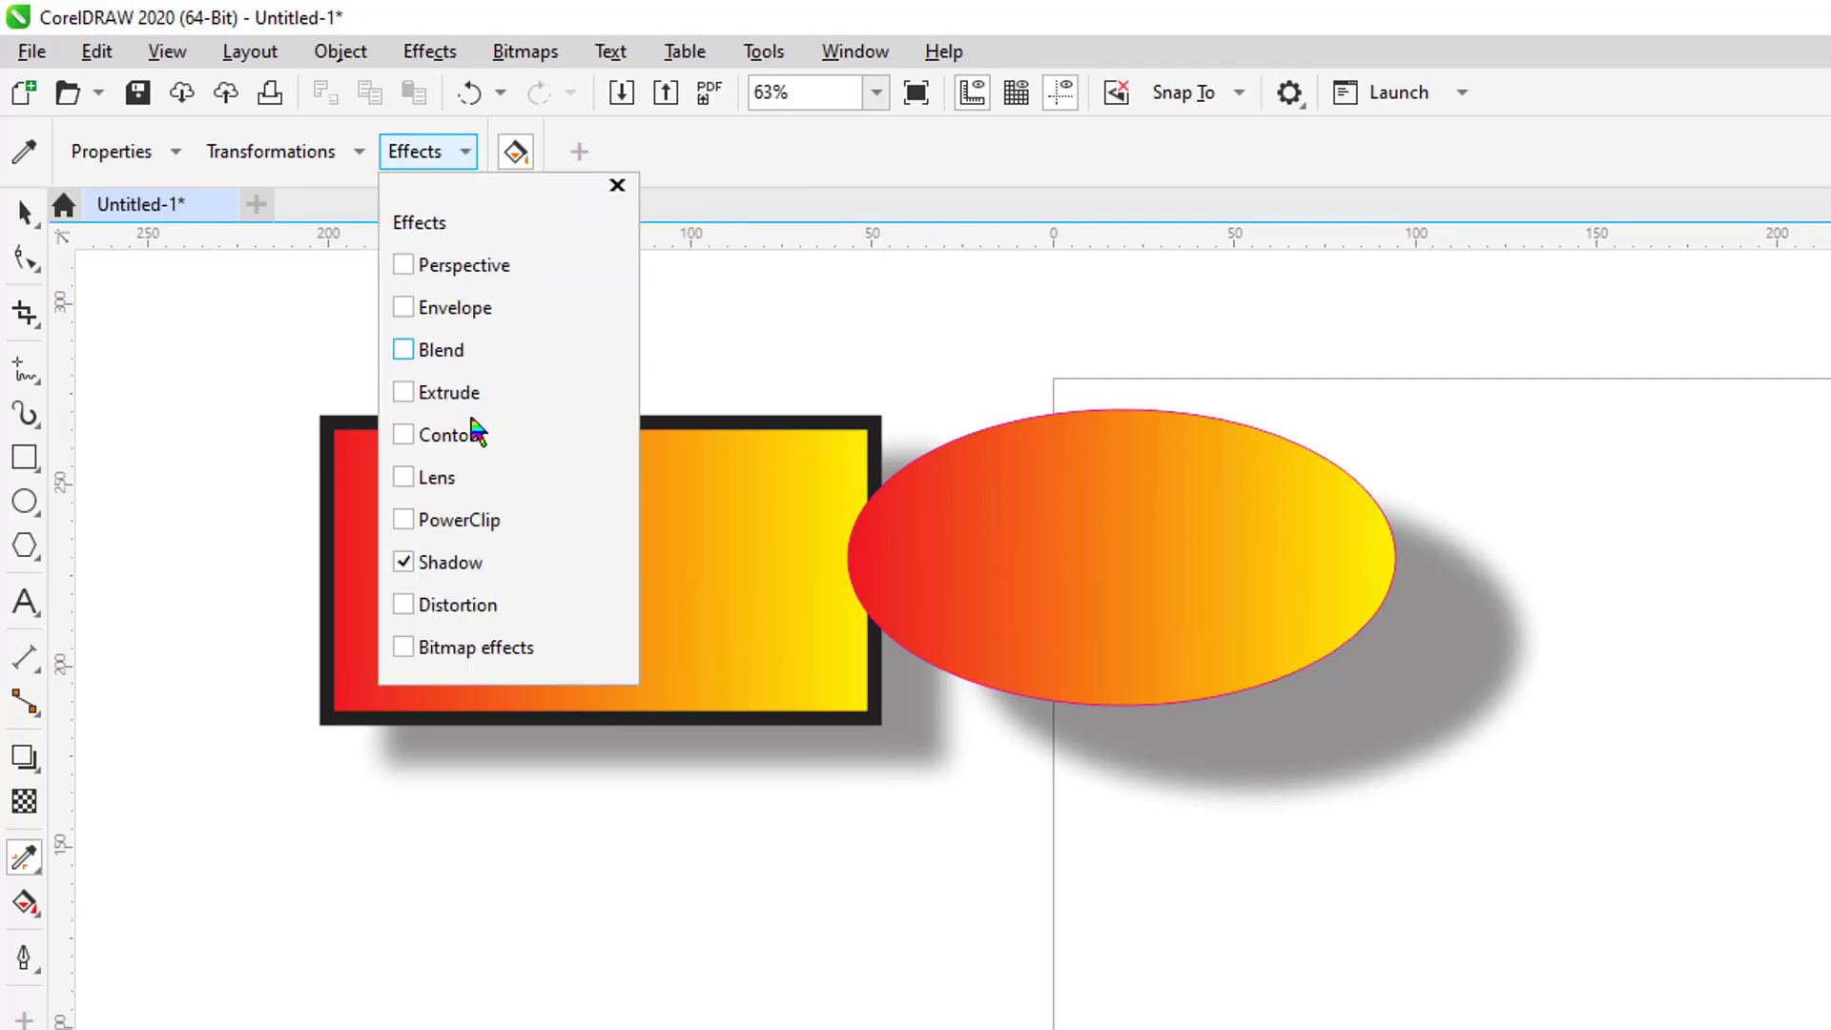
pyautogui.click(356, 147)
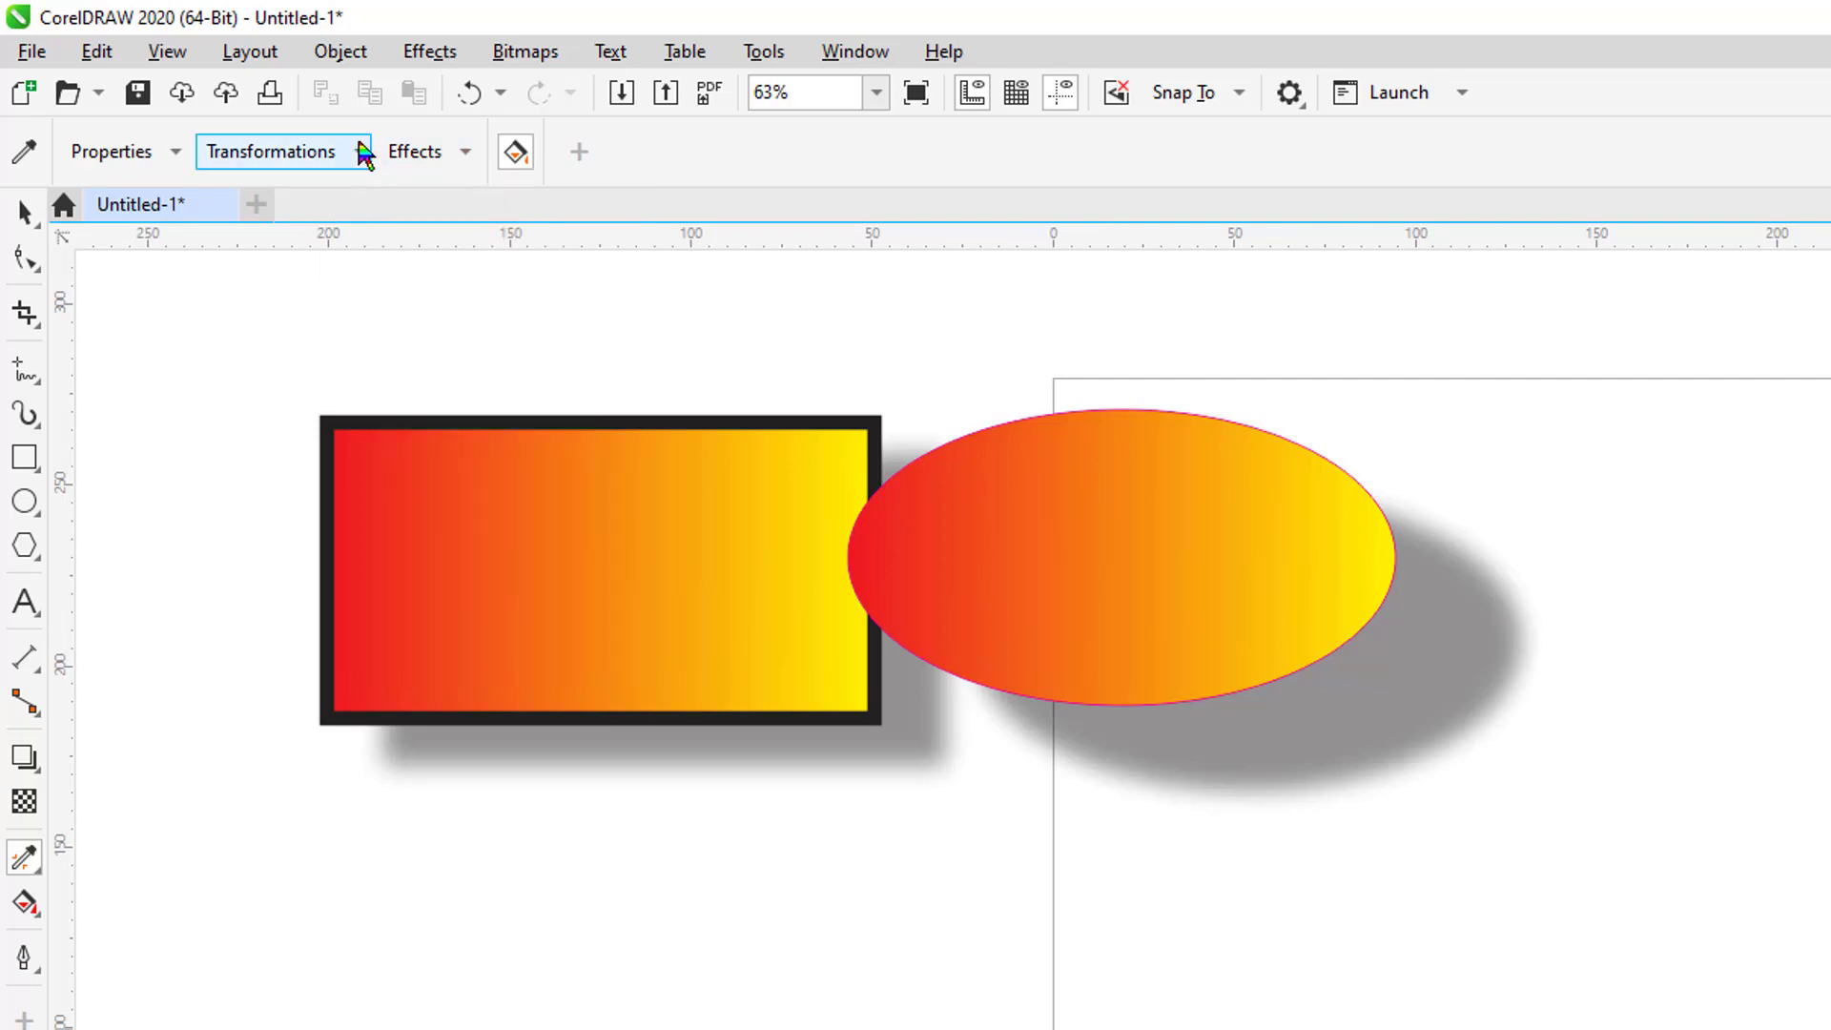
pyautogui.click(359, 145)
pyautogui.click(174, 154)
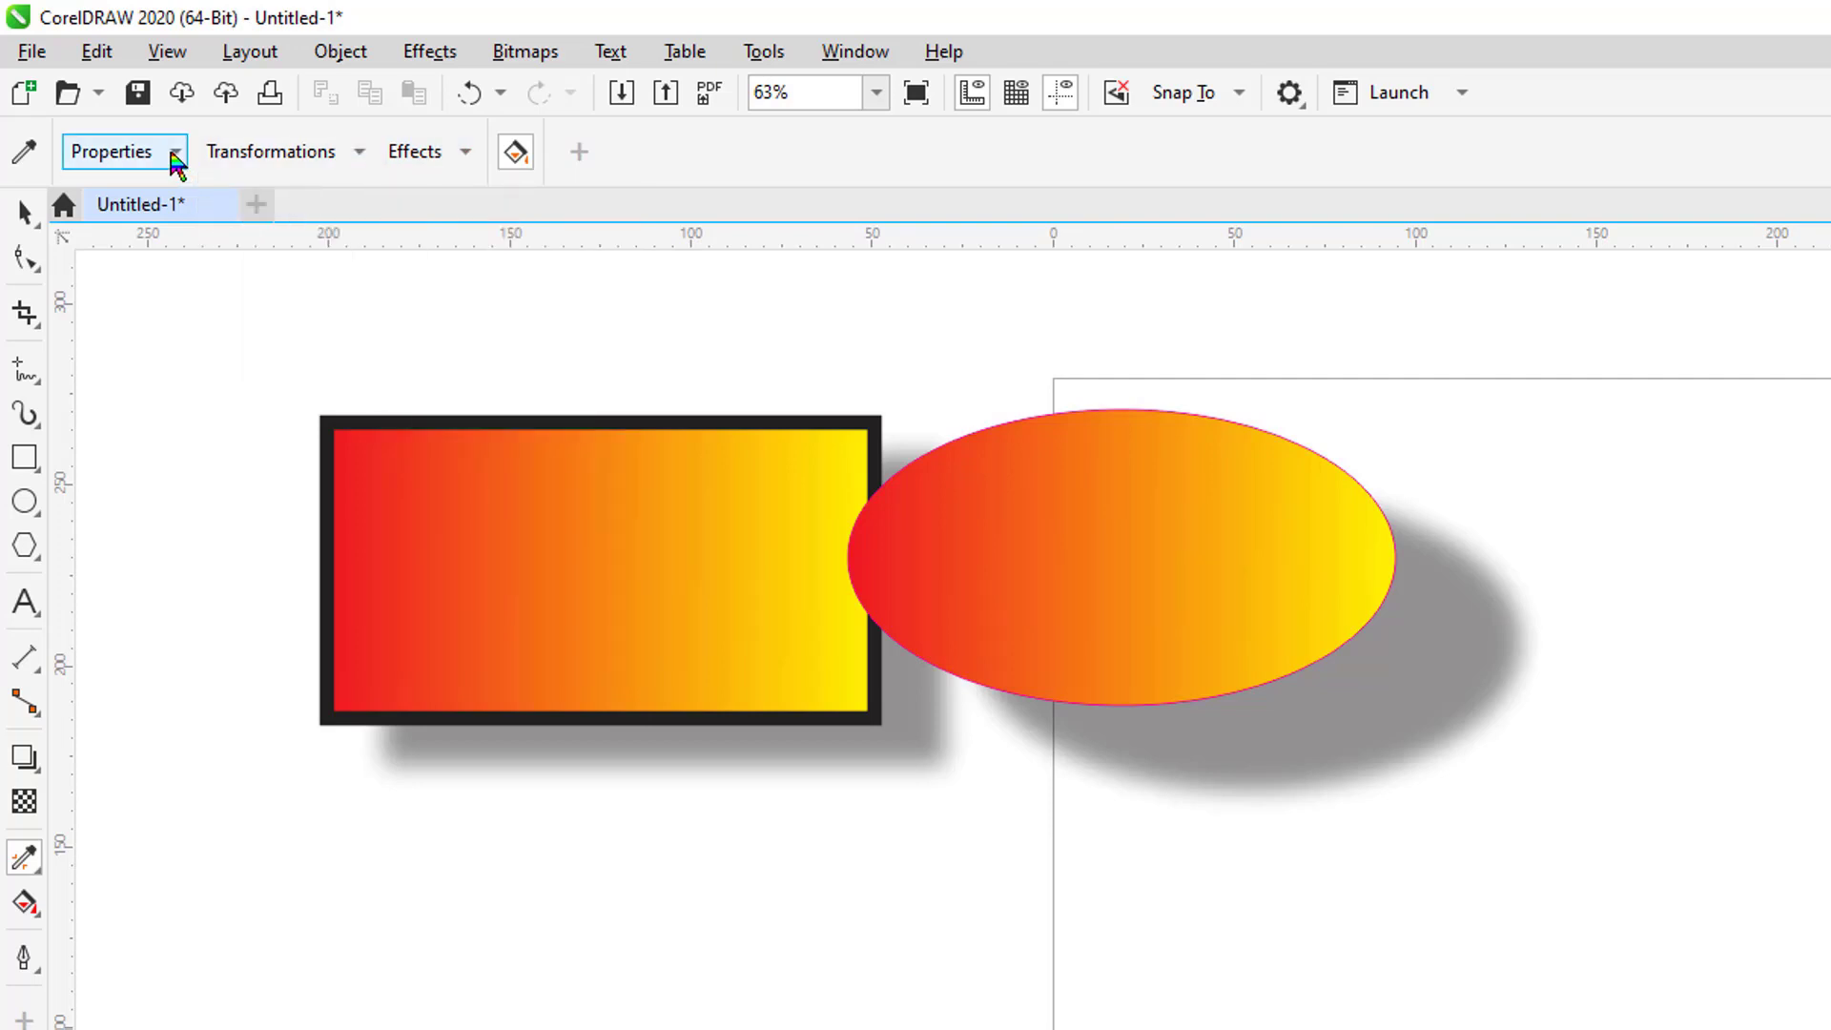
pyautogui.click(175, 155)
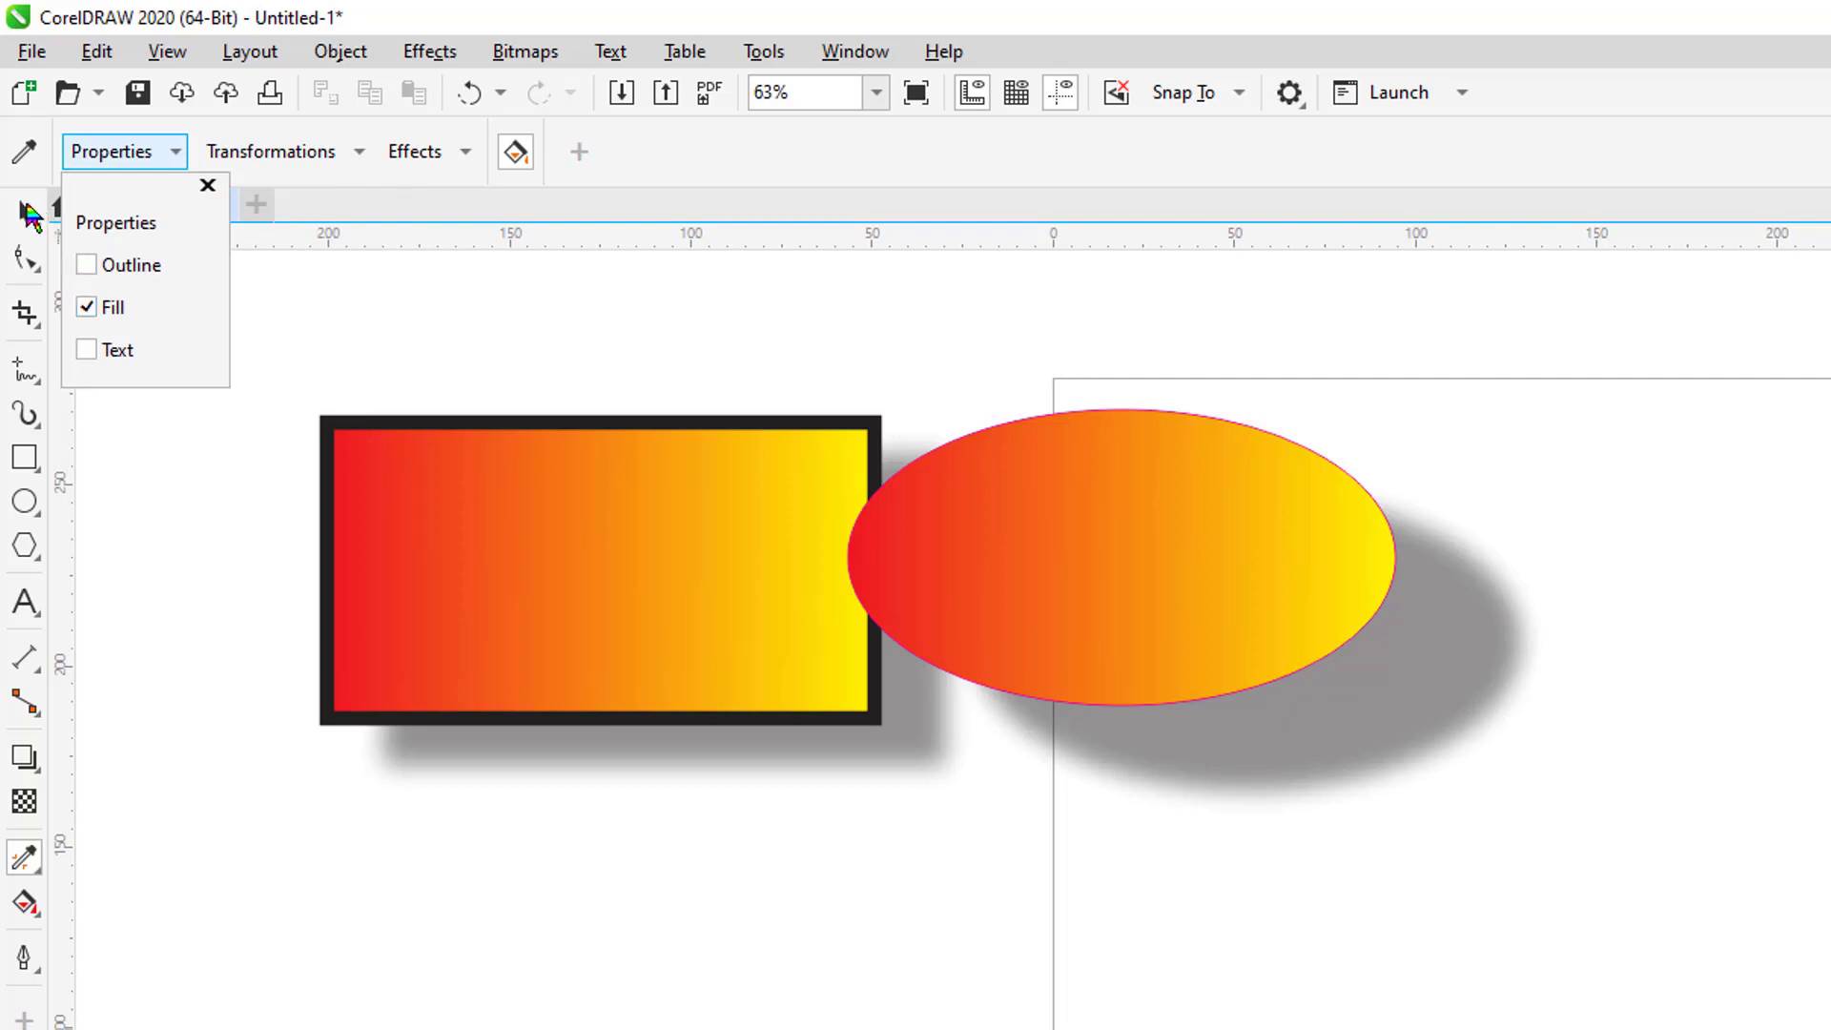
pyautogui.click(27, 205)
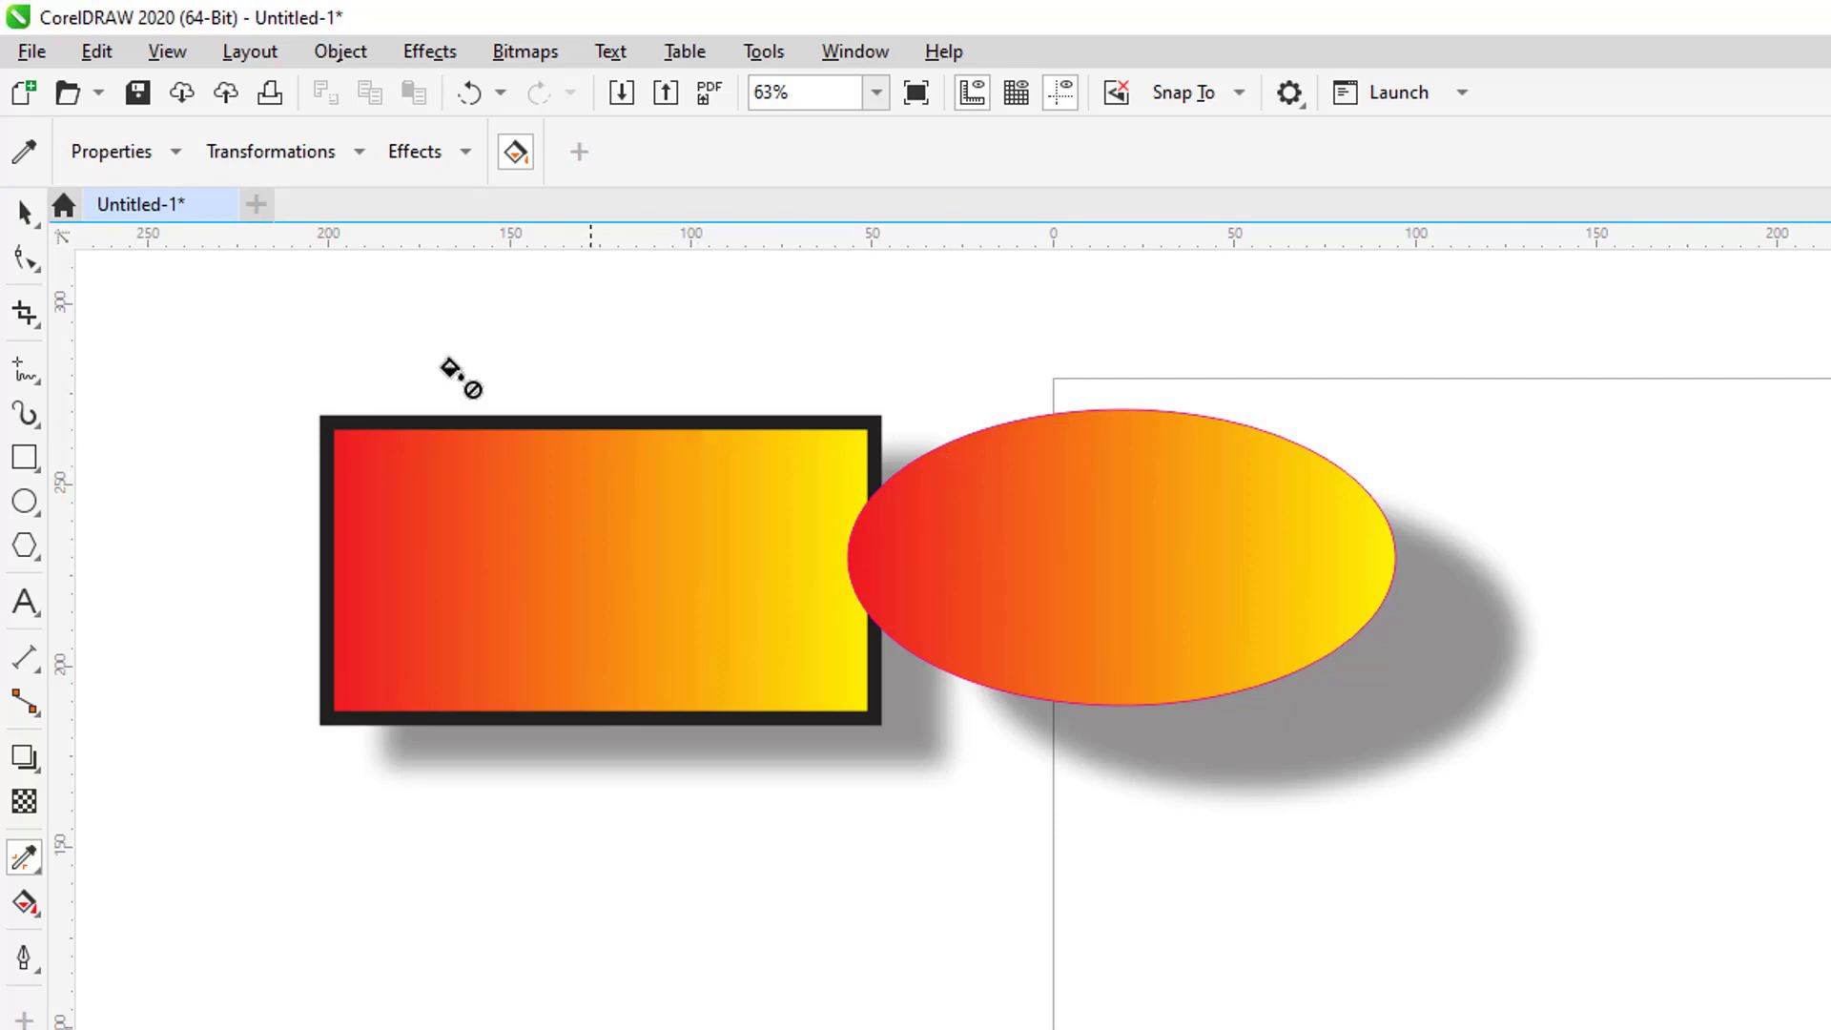
# Select the rectangle and the ellipse together with their shadows and delete them.
pyautogui.click(25, 211)
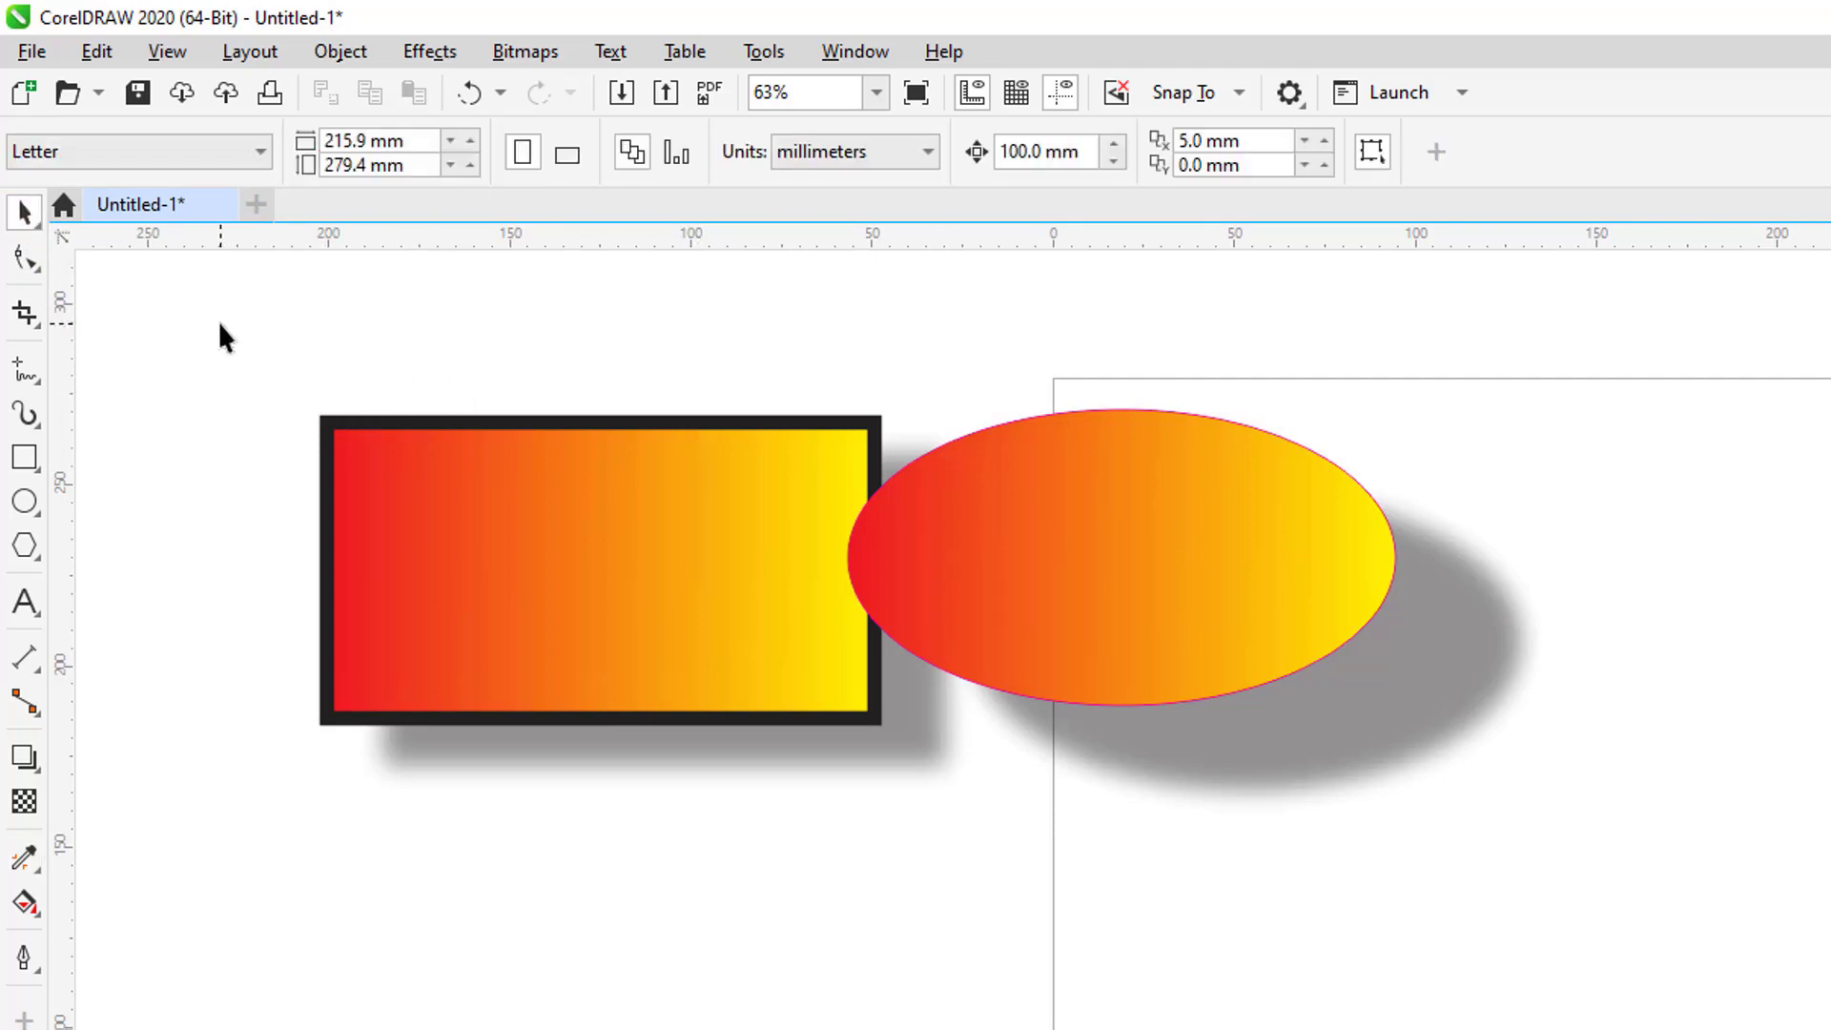
pyautogui.moveTo(220, 326); pyautogui.dragTo(1629, 988)
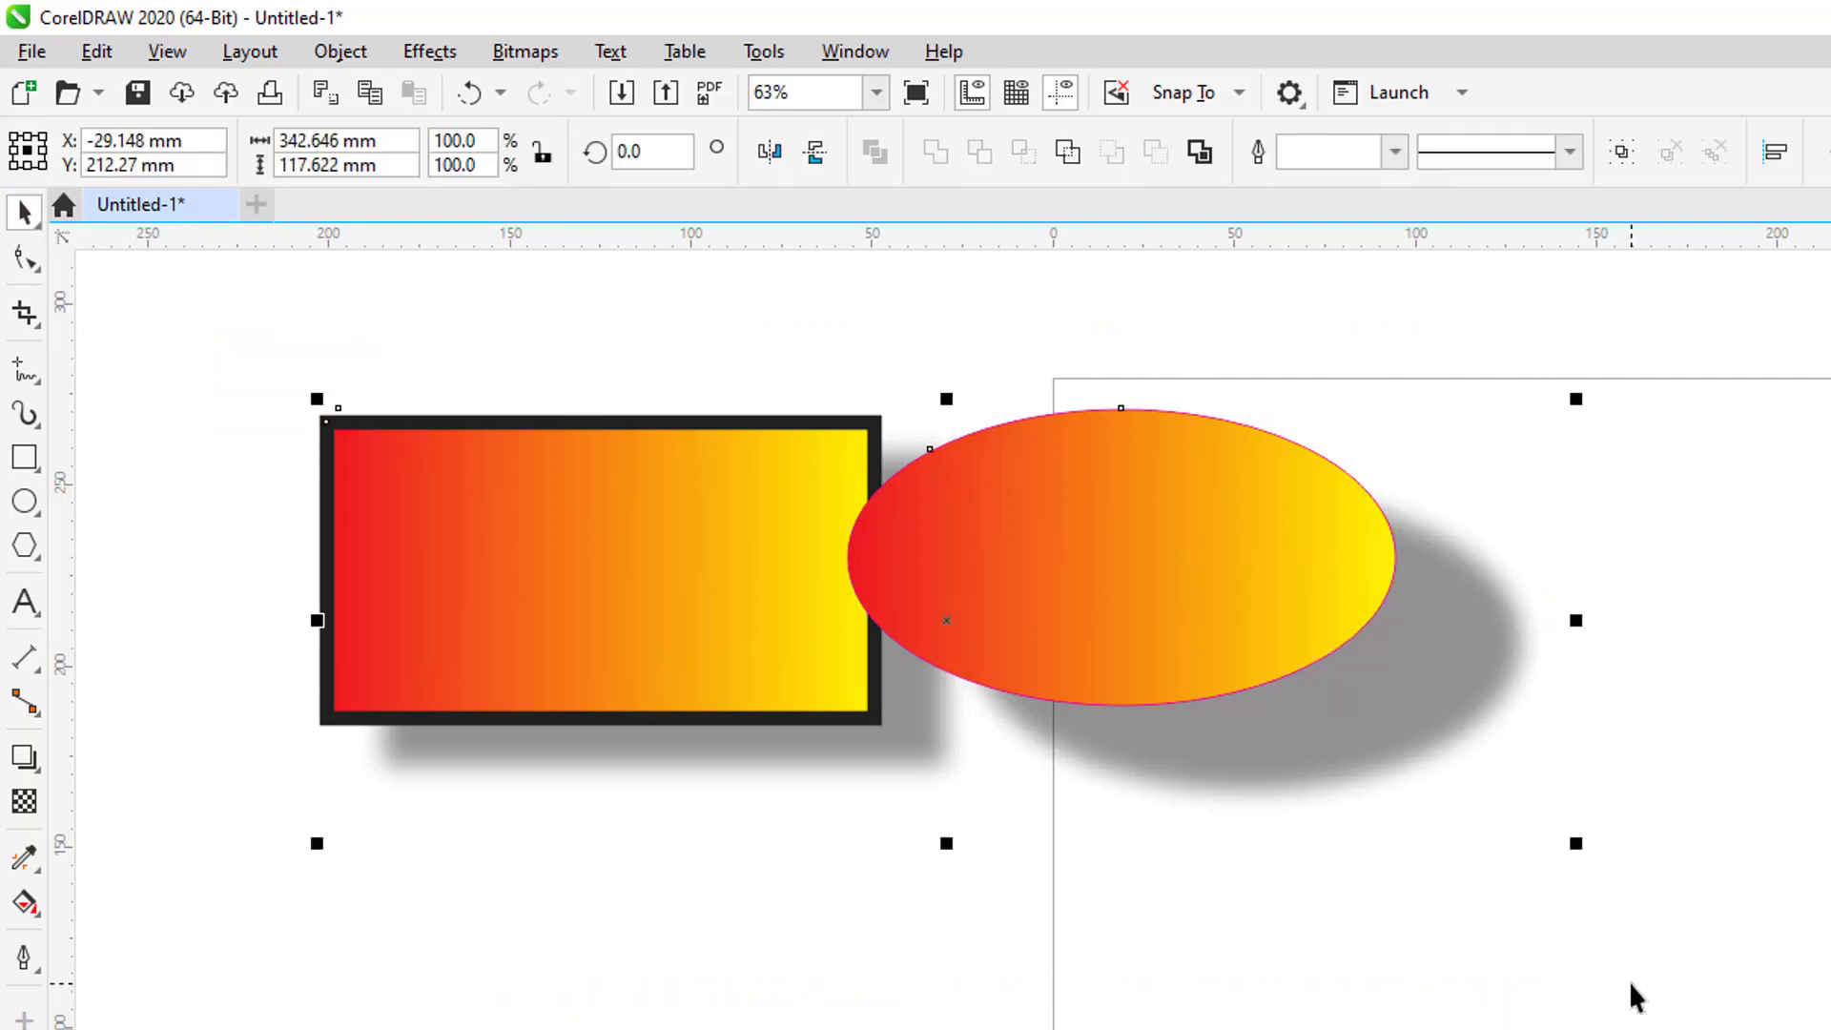
pyautogui.press('Delete')
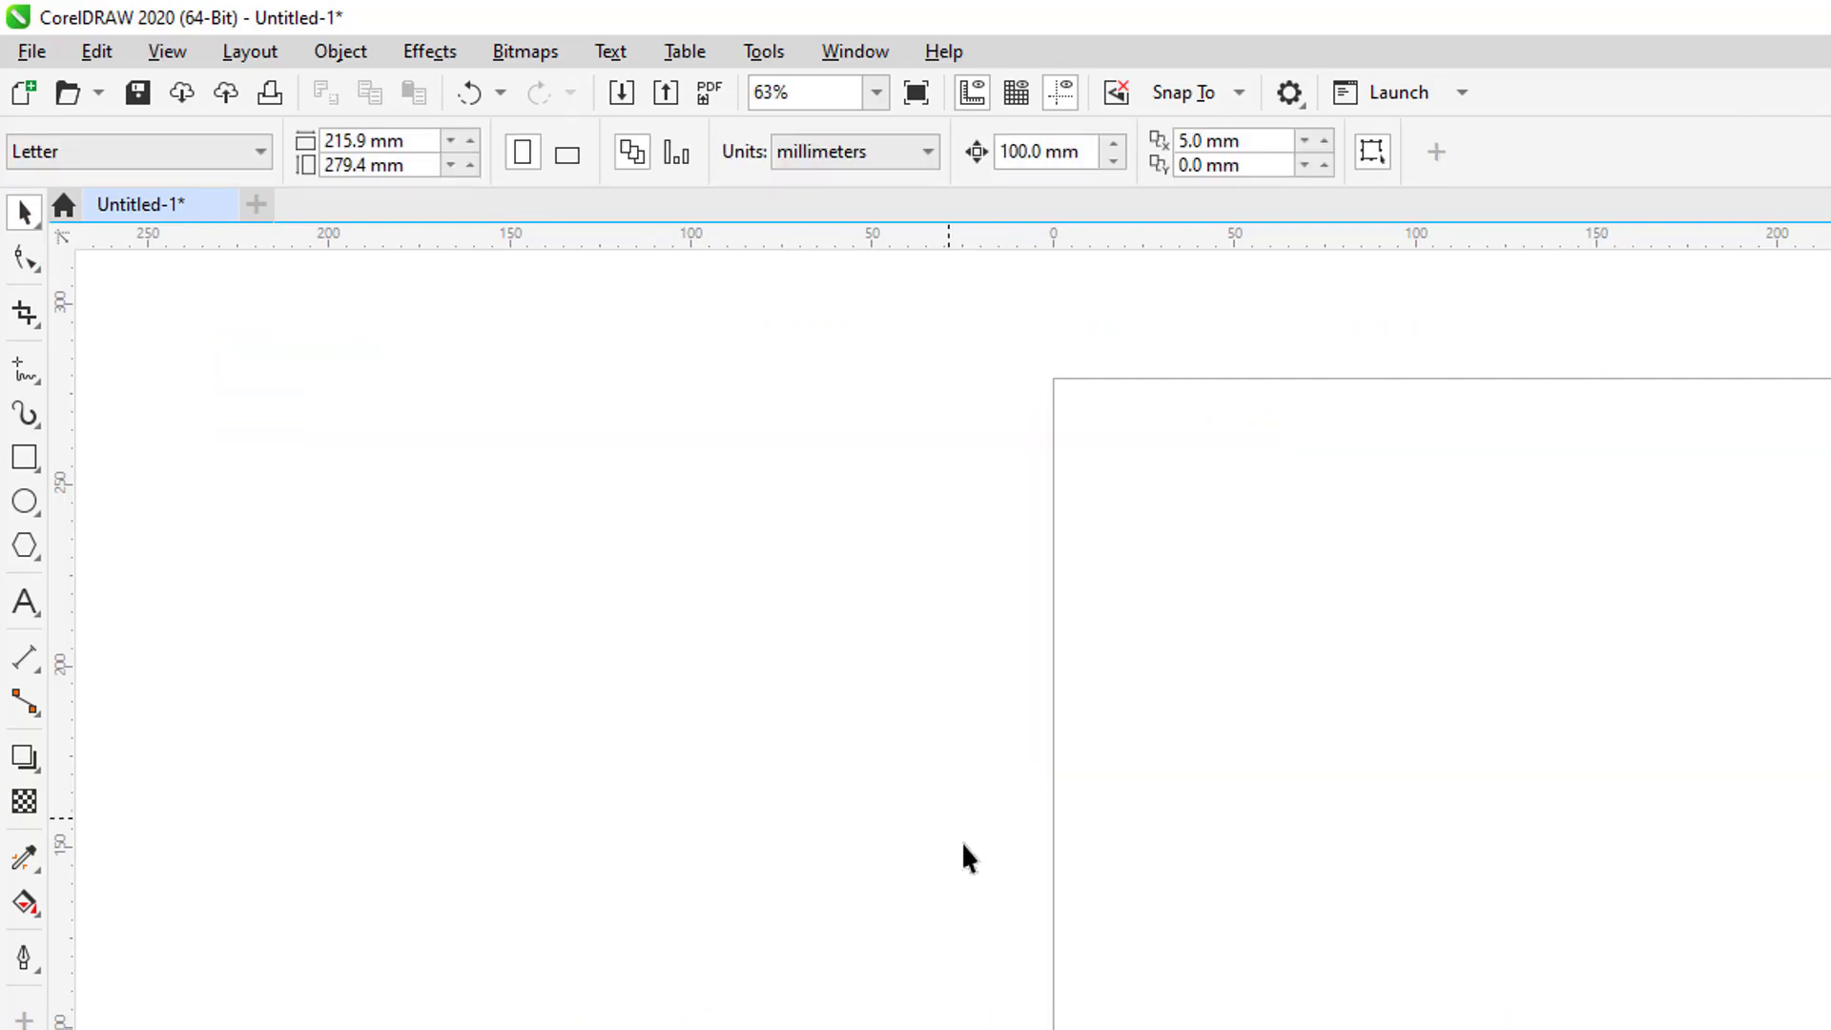
# Add the text "CyC" in Arial beside the page and enlarge it to about 170 pt.
pyautogui.click(26, 602)
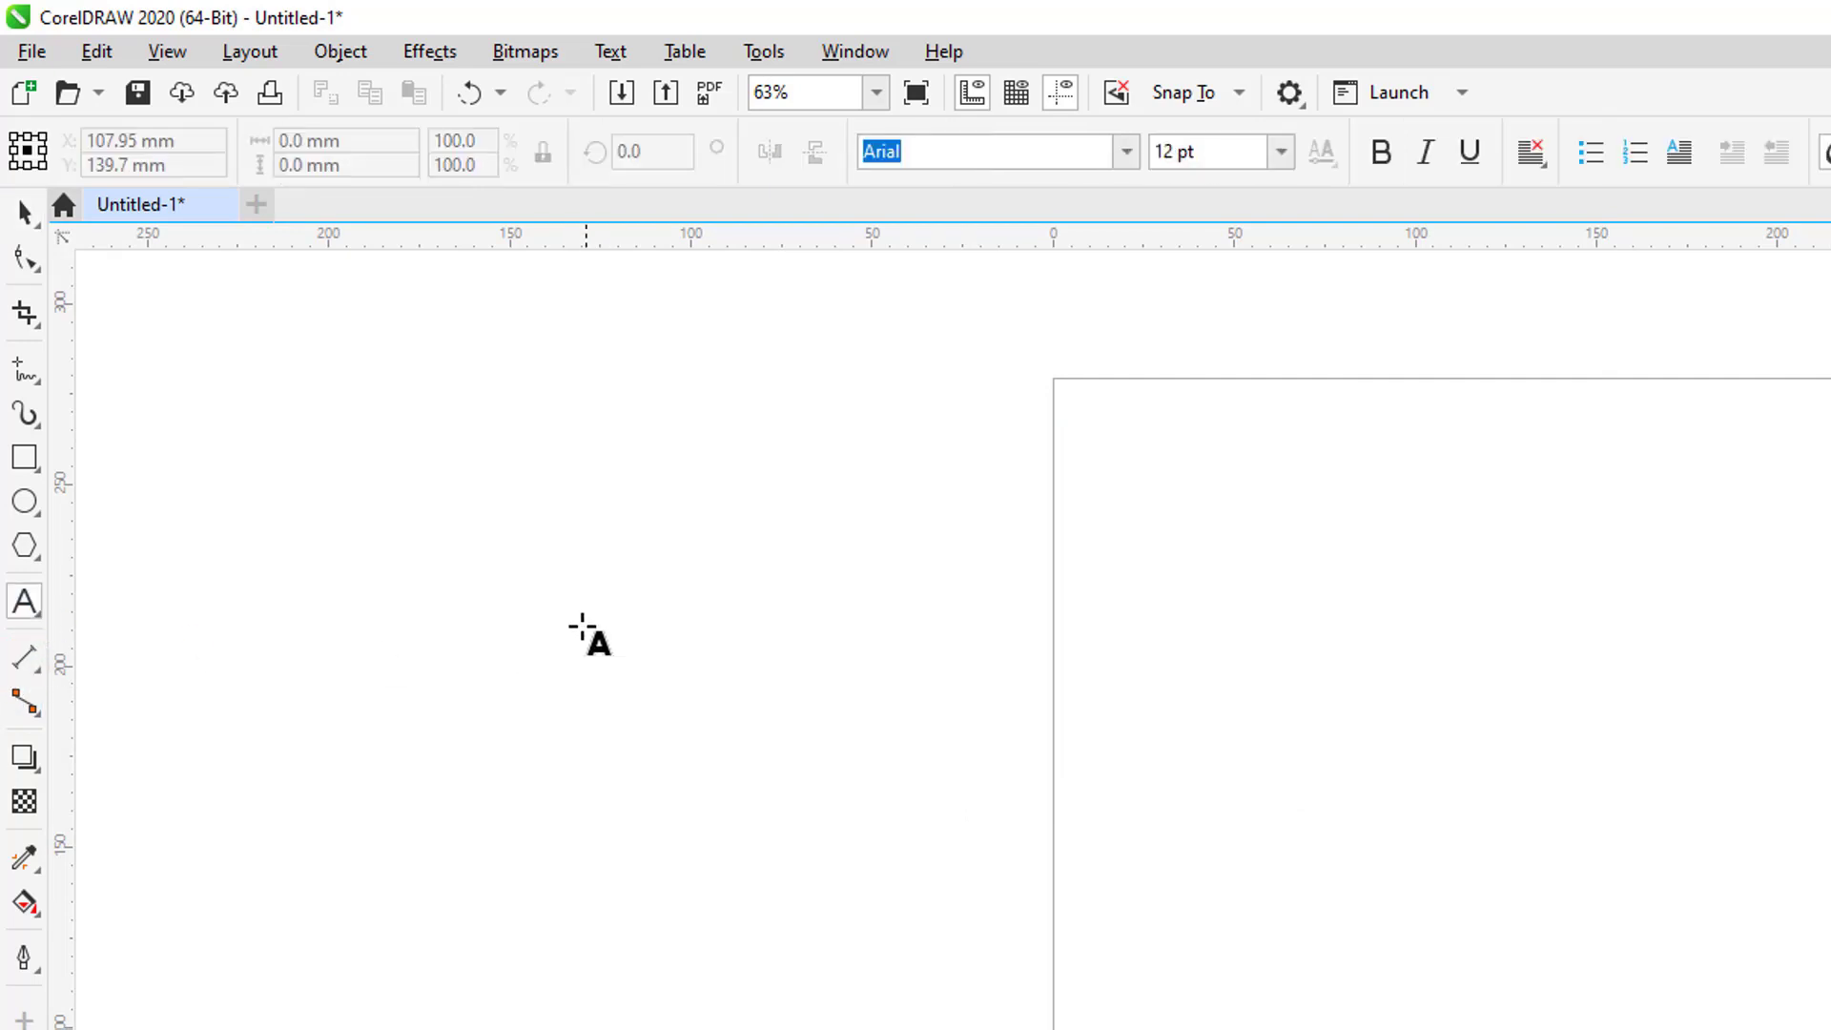
pyautogui.click(424, 520)
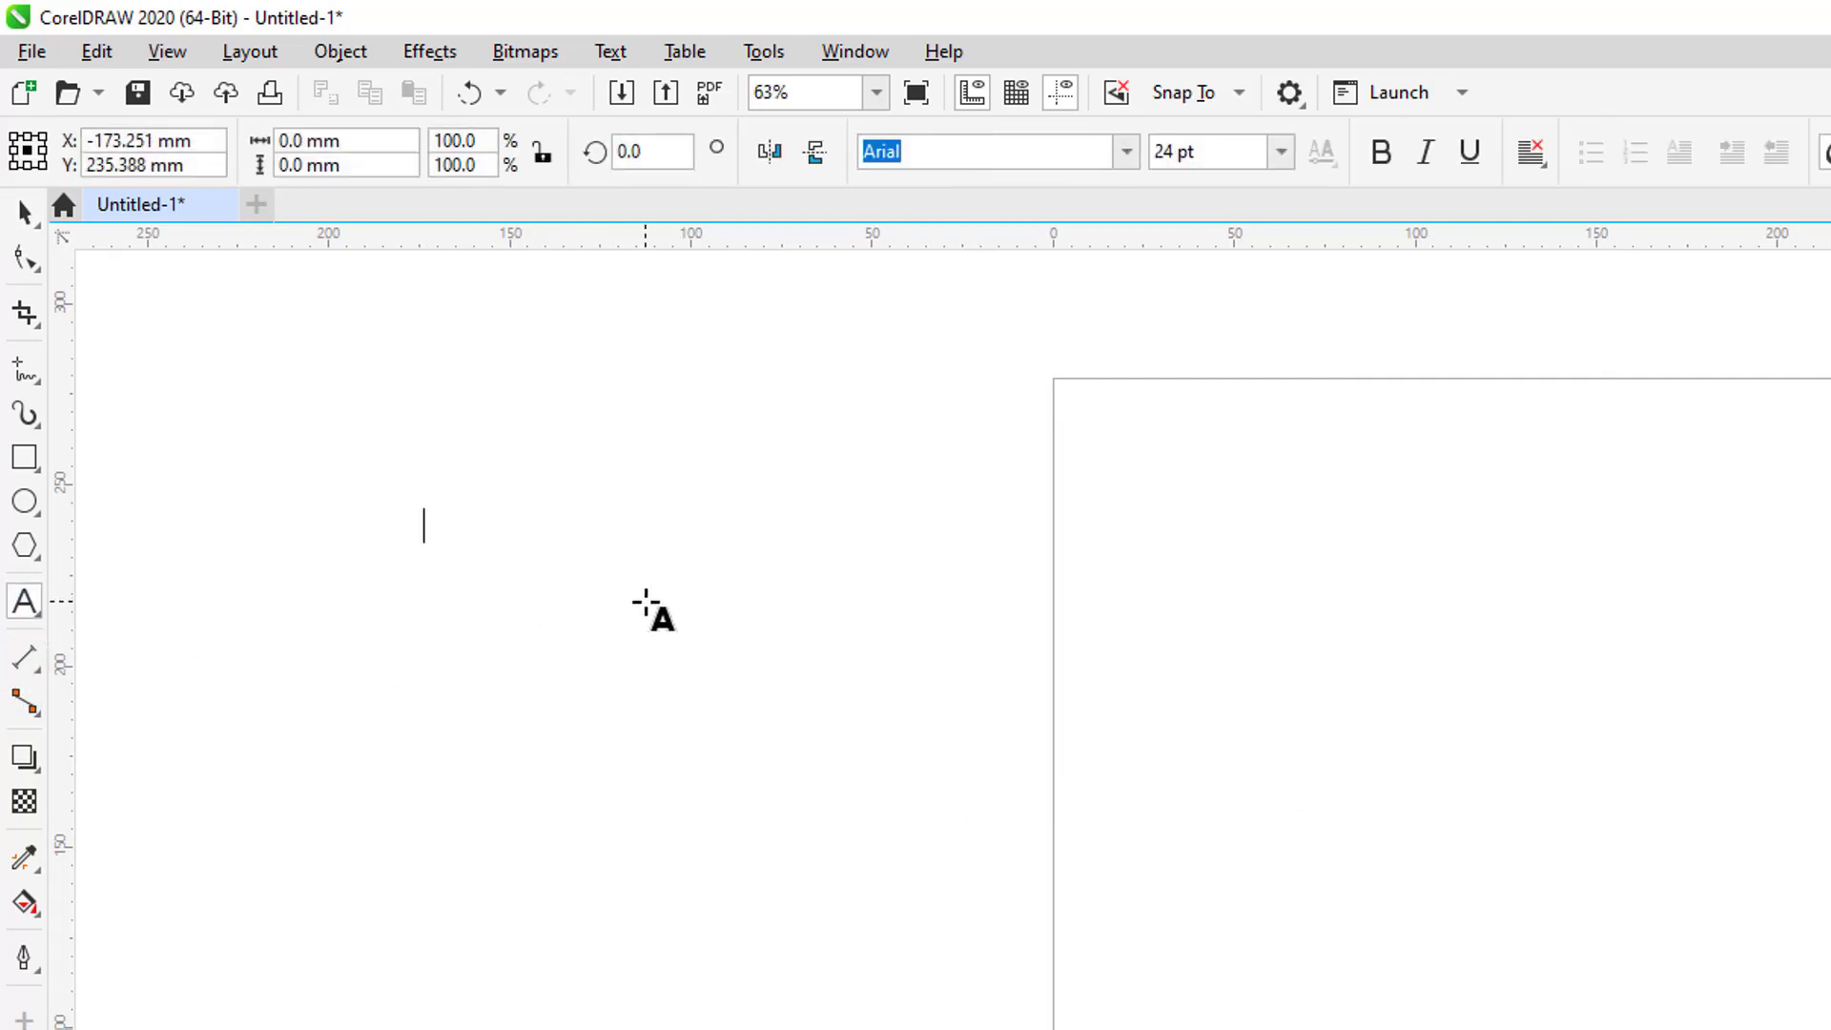
pyautogui.write('CyC')
pyautogui.hotkey('ctrl', 'space')
pyautogui.moveTo(500, 502); pyautogui.dragTo(1263, 331)
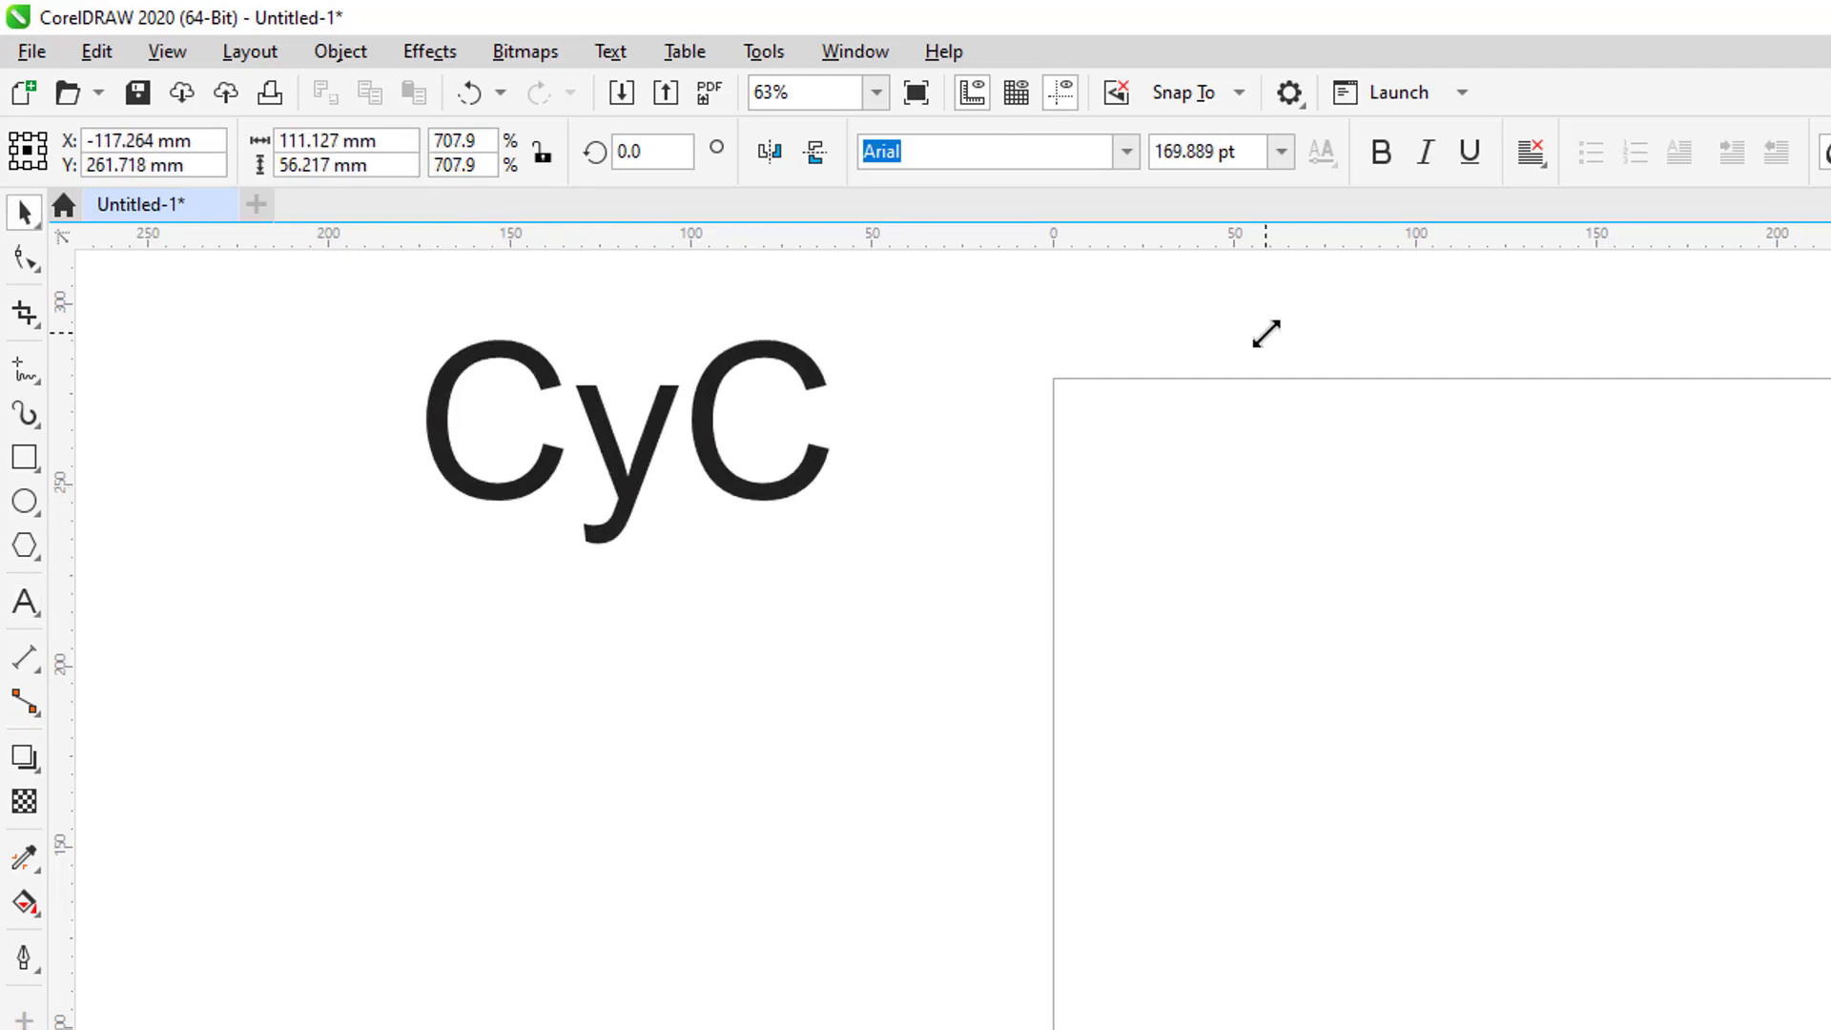
# Move the "CyC" text about 17 mm down and make it bold with a red fill.
pyautogui.moveTo(696, 428); pyautogui.dragTo(701, 470)
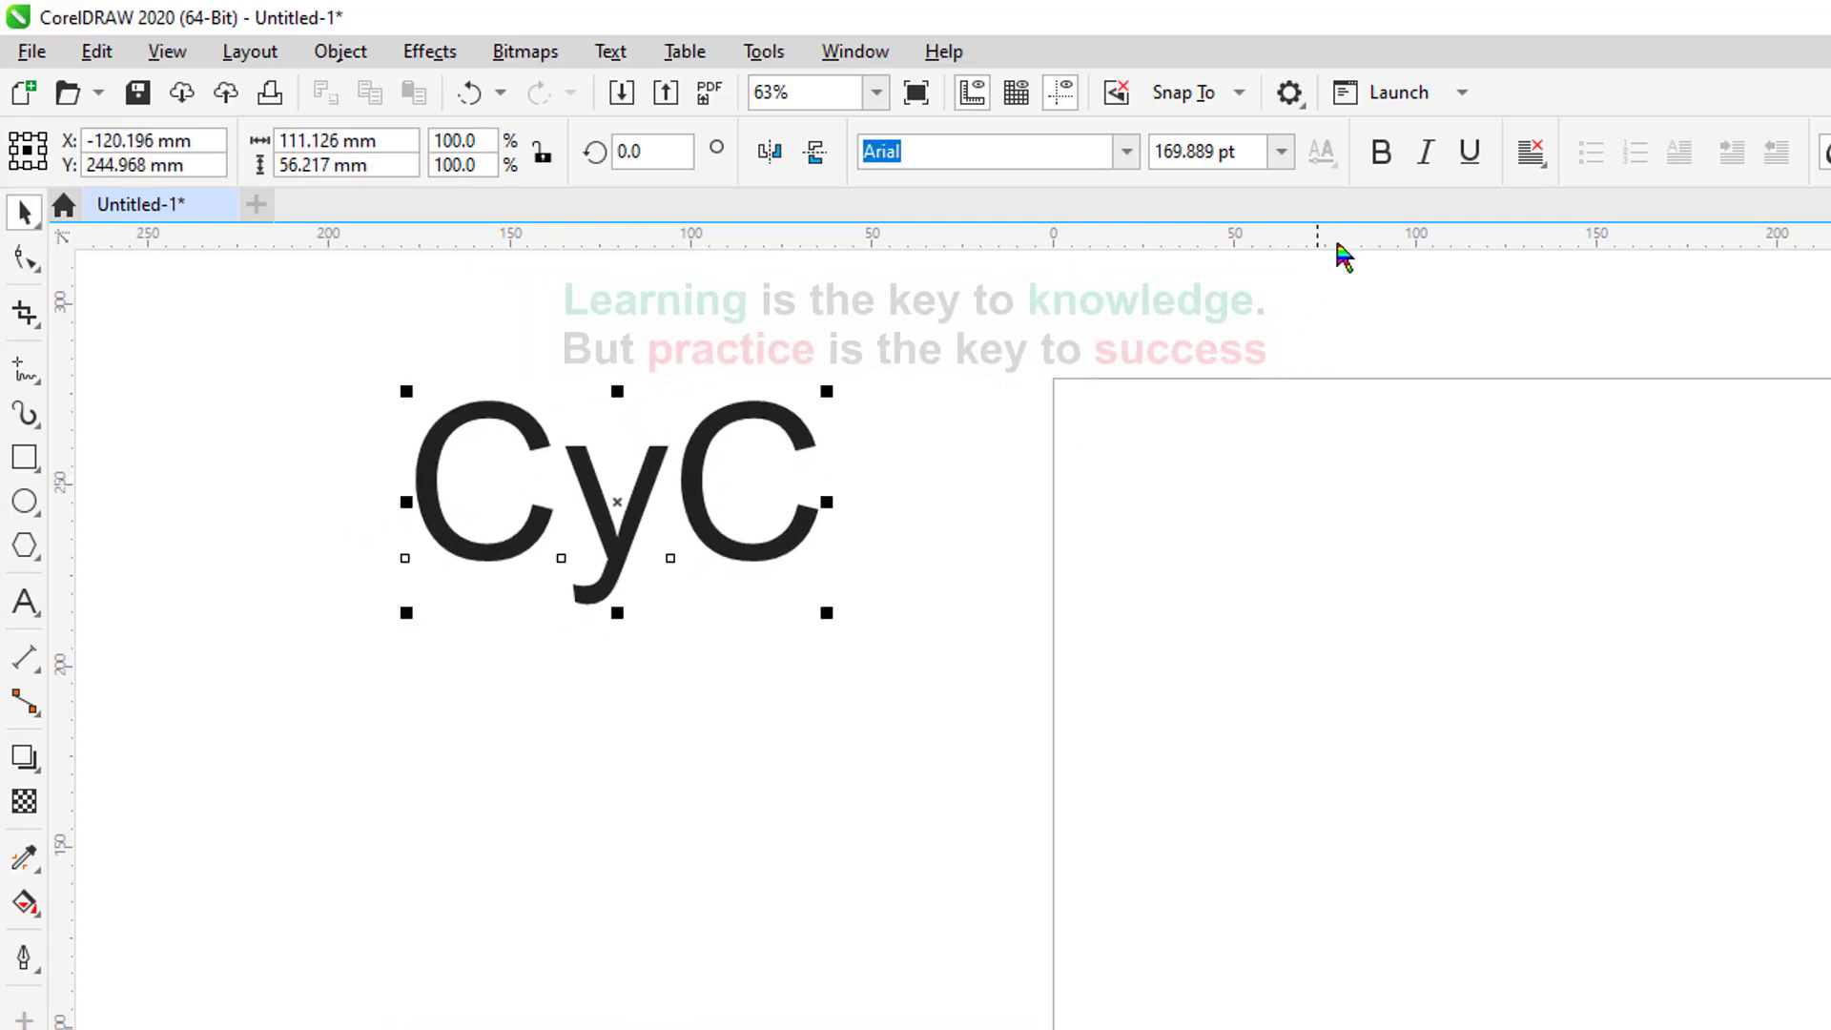
pyautogui.click(1381, 151)
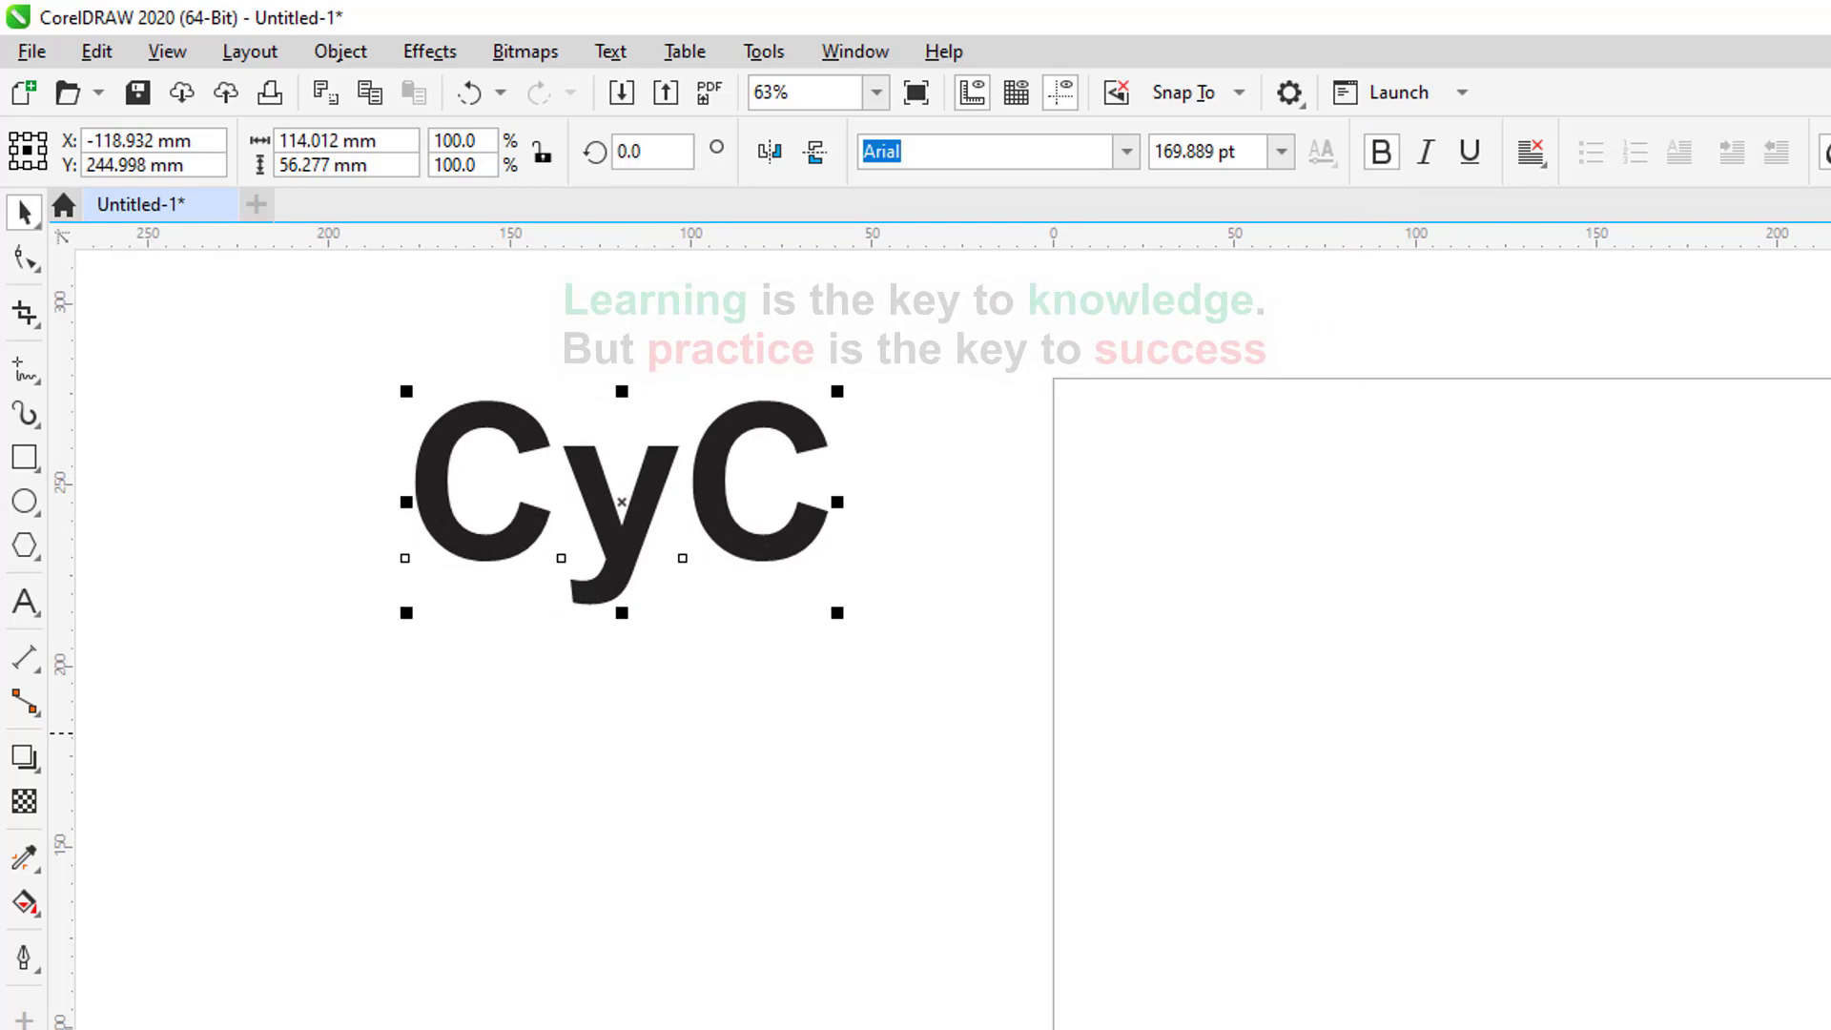
pyautogui.click(1830, 733)
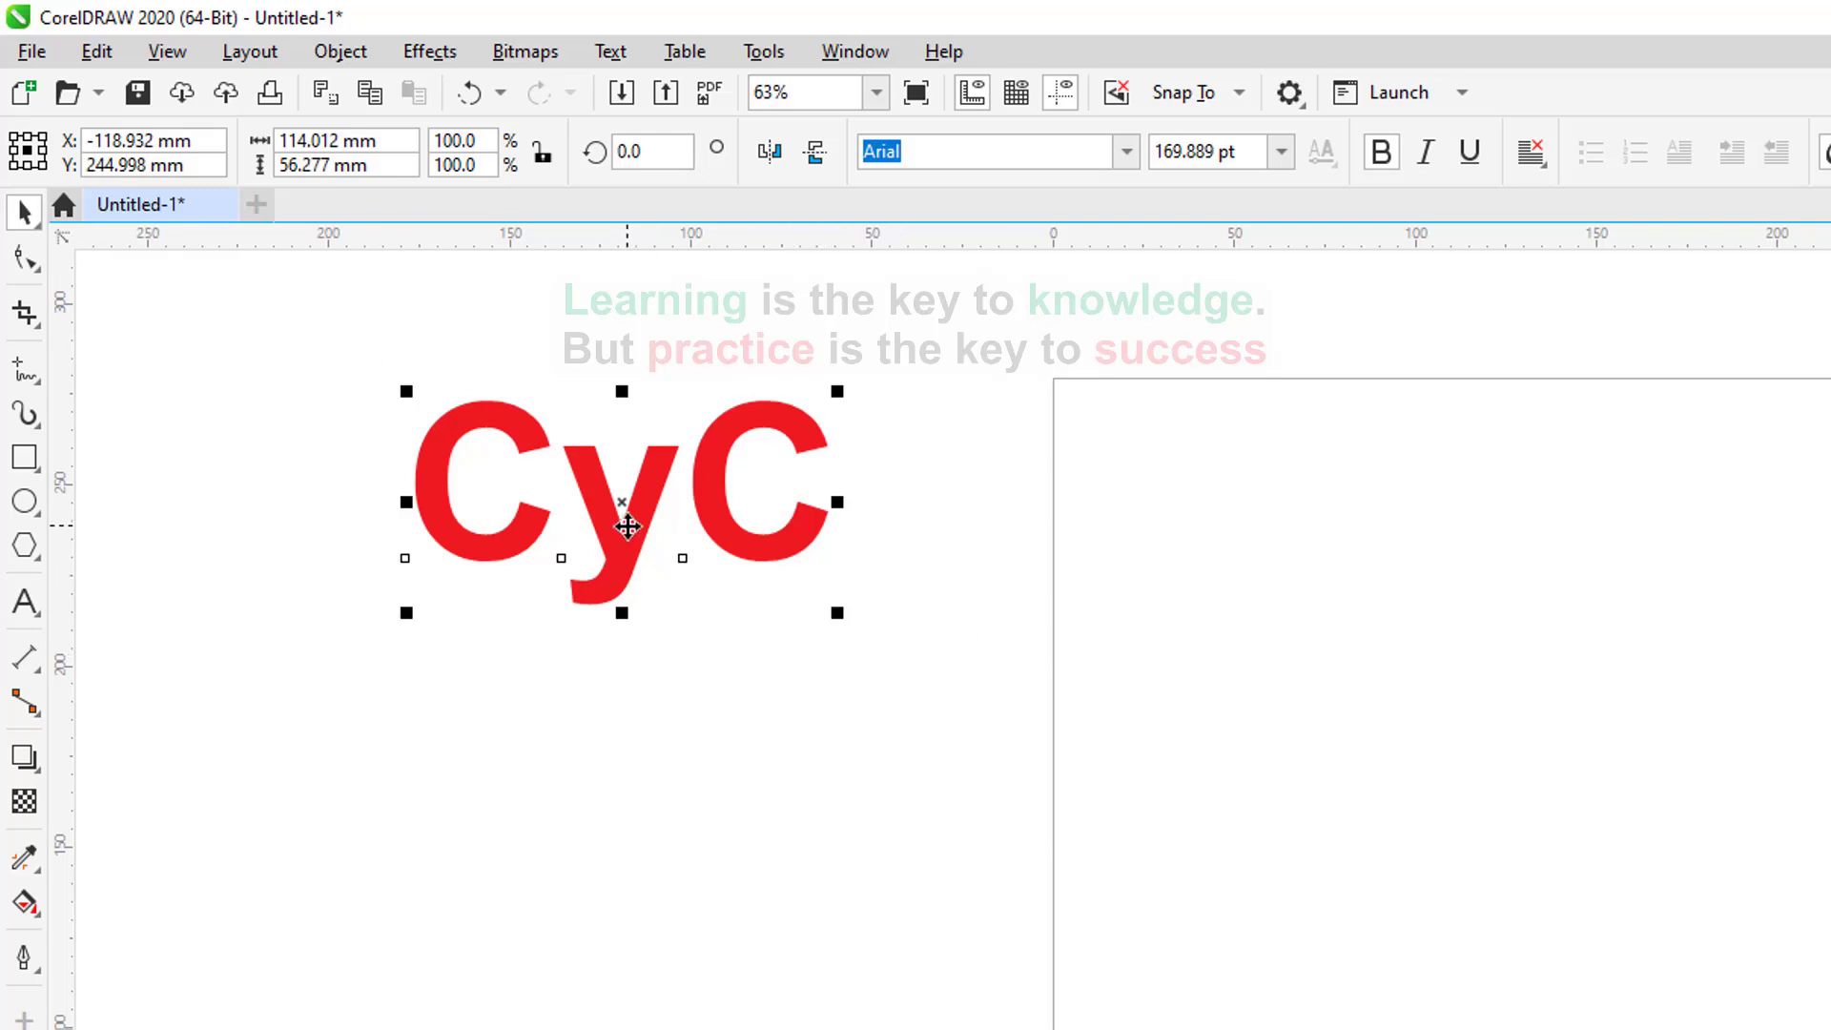
# Duplicate the red "CyC" text beside the original, shrink the copy to about 99 pt and fill it black.
pyautogui.moveTo(625, 523); pyautogui.dragTo(1046, 679)
pyautogui.moveTo(1245, 553); pyautogui.dragTo(1148, 651)
pyautogui.moveTo(1005, 704); pyautogui.dragTo(1055, 605)
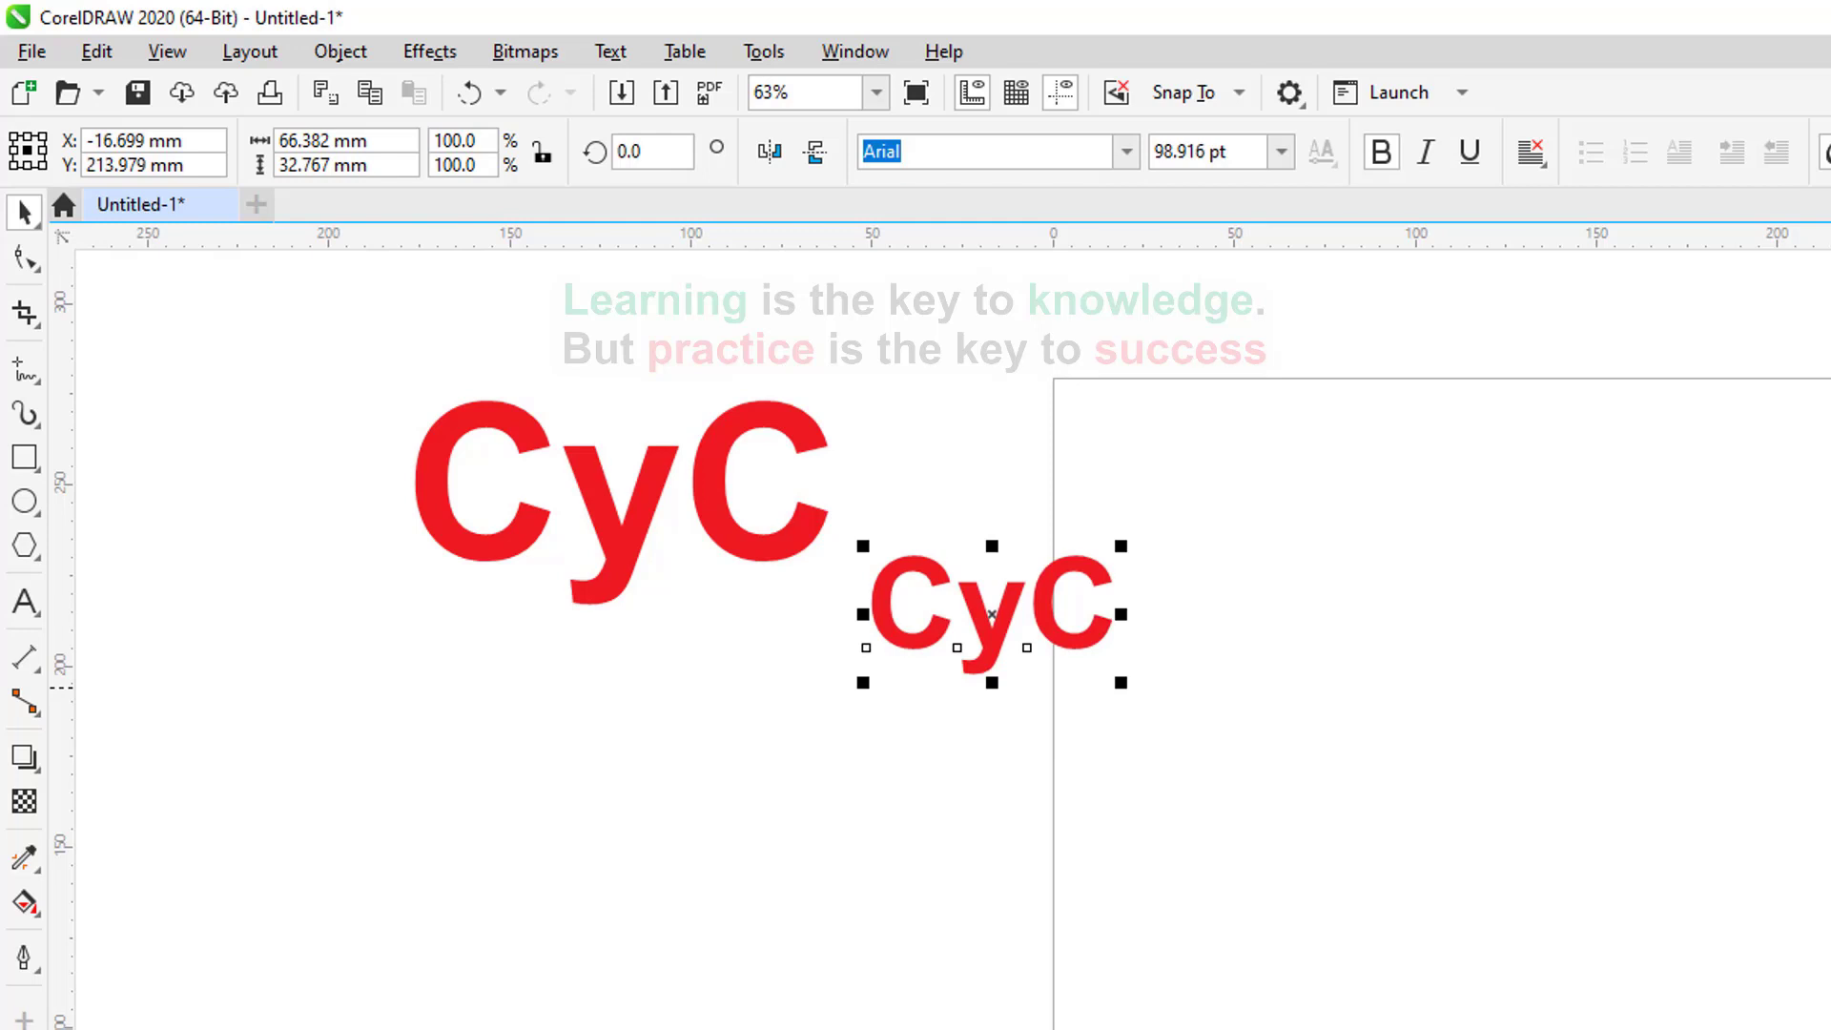
pyautogui.click(1830, 277)
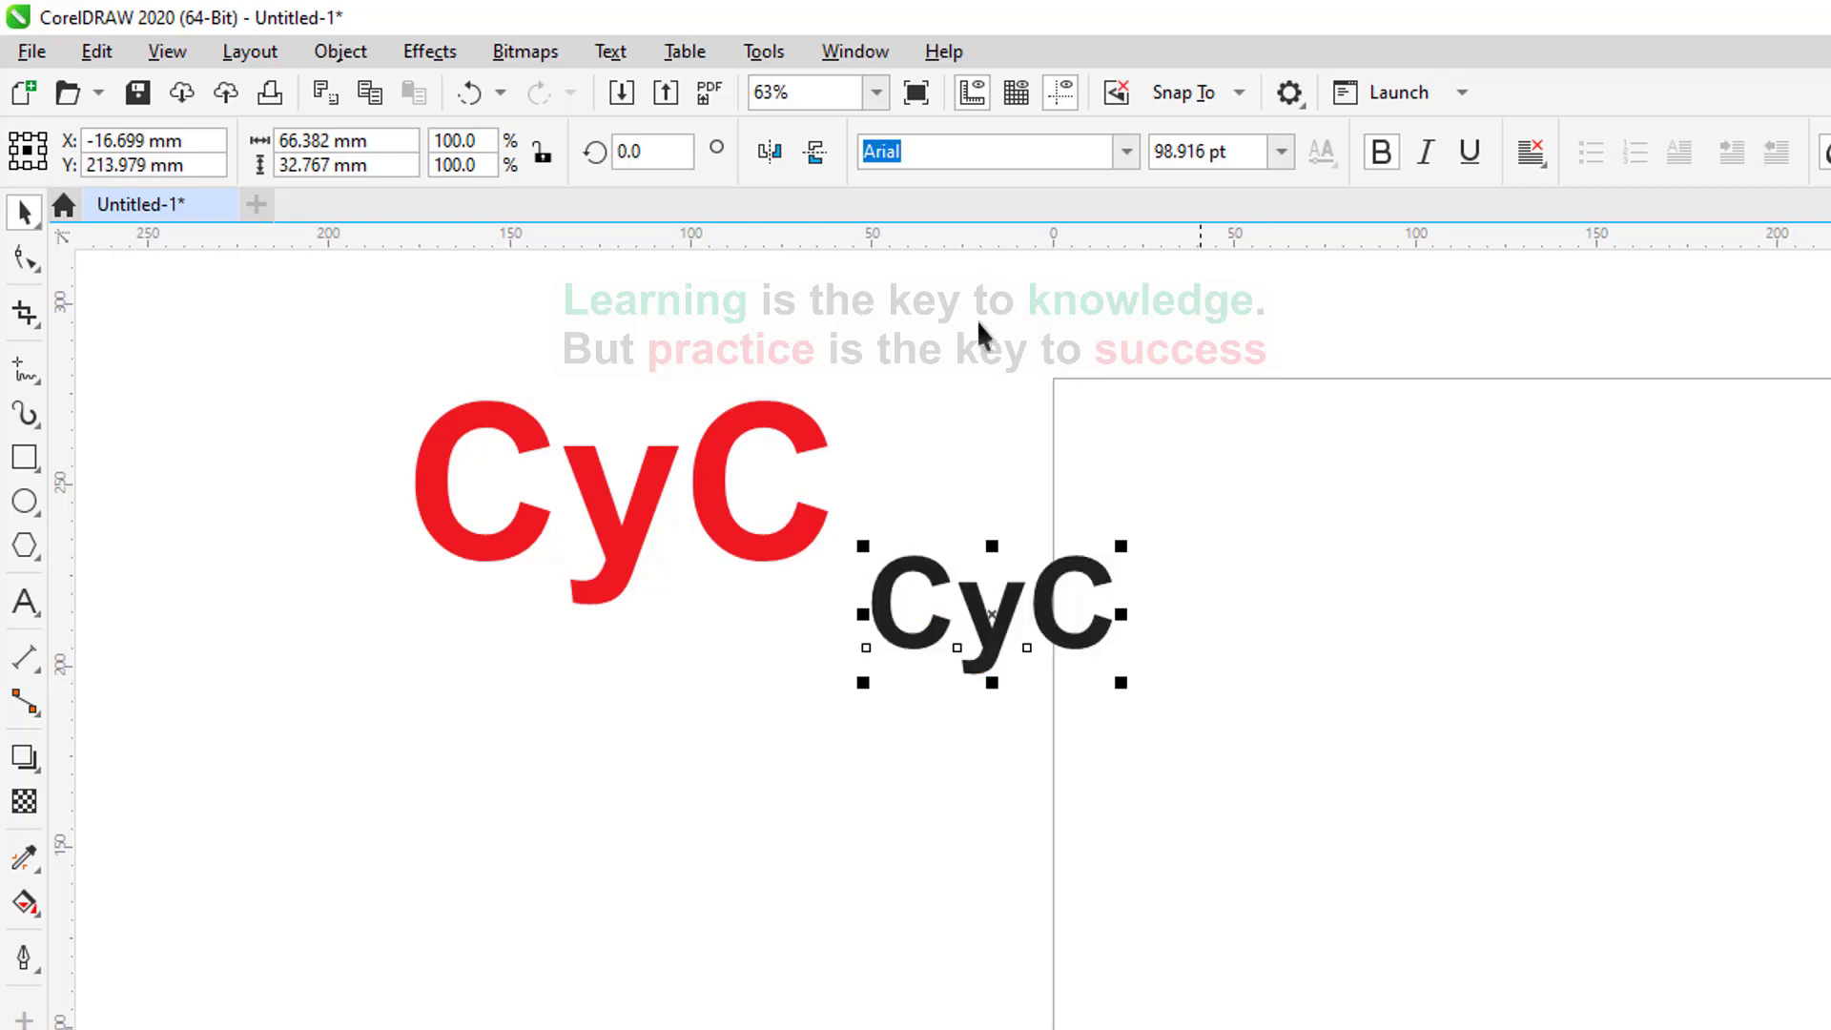
# Change the larger red text's font to UTM Alpine KT and move it about 22 mm down and 13 mm left.
pyautogui.click(726, 444)
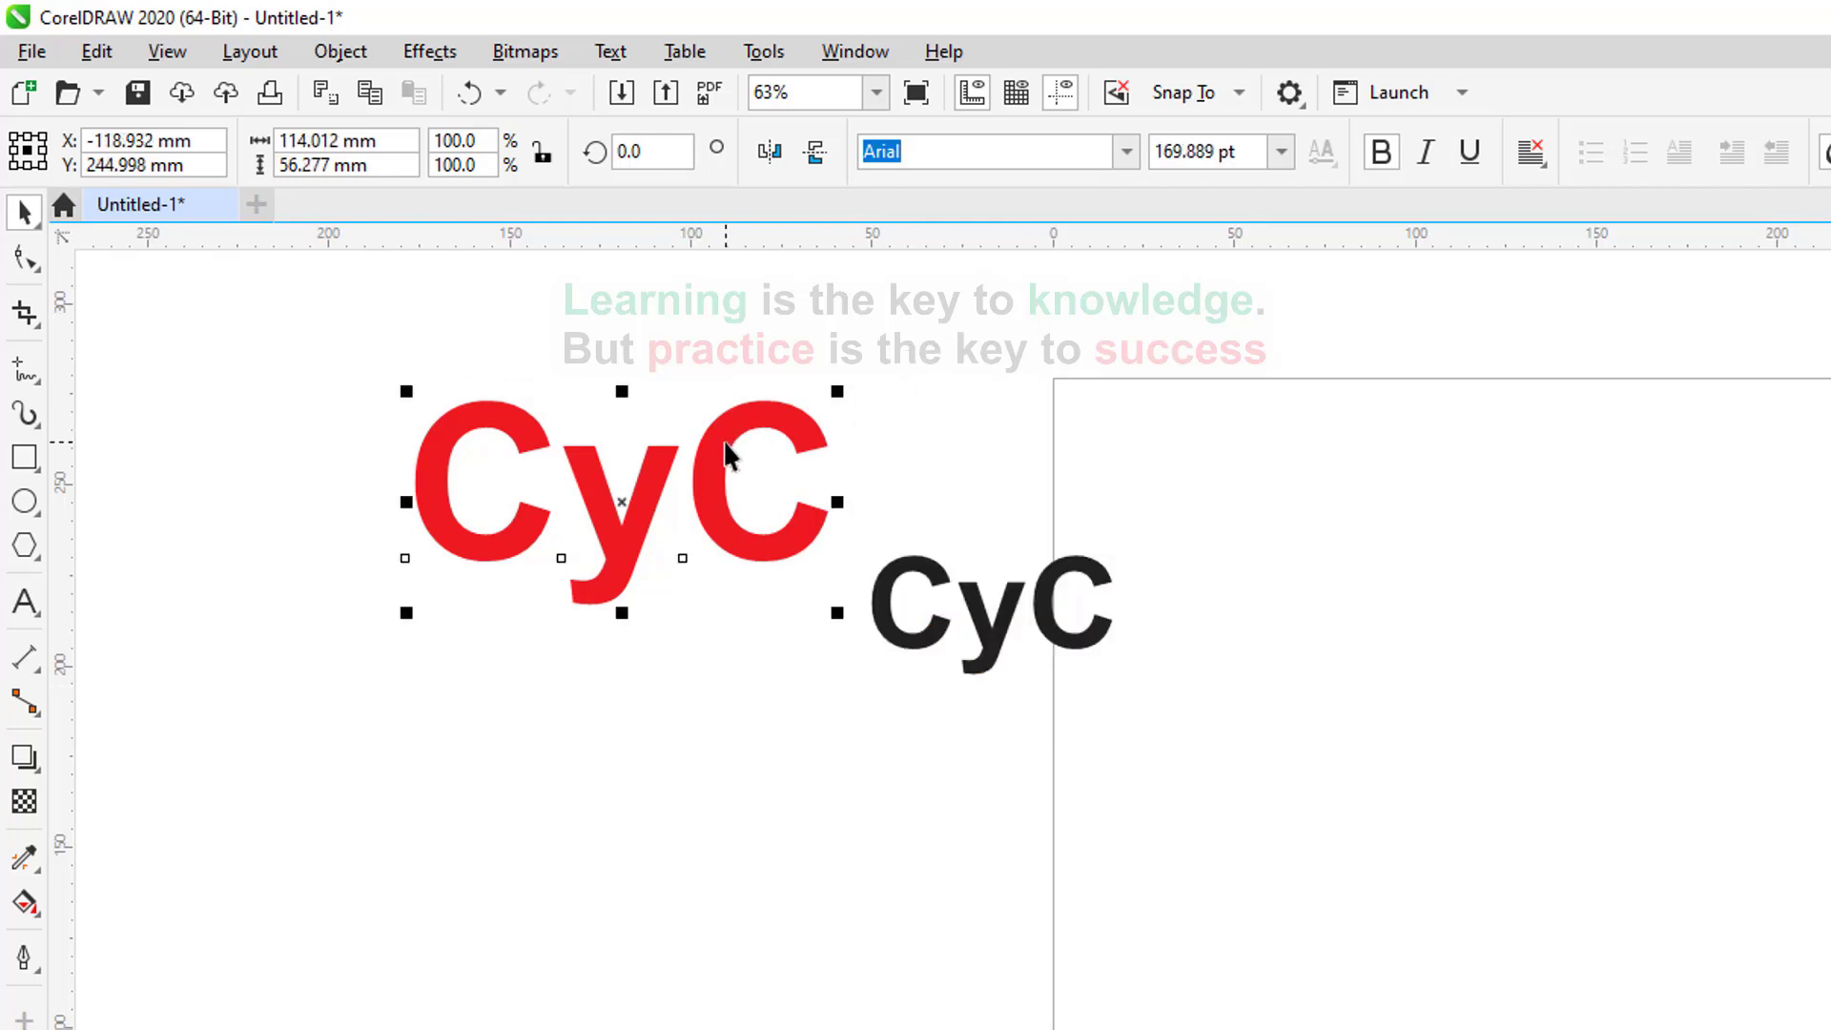
pyautogui.click(1127, 150)
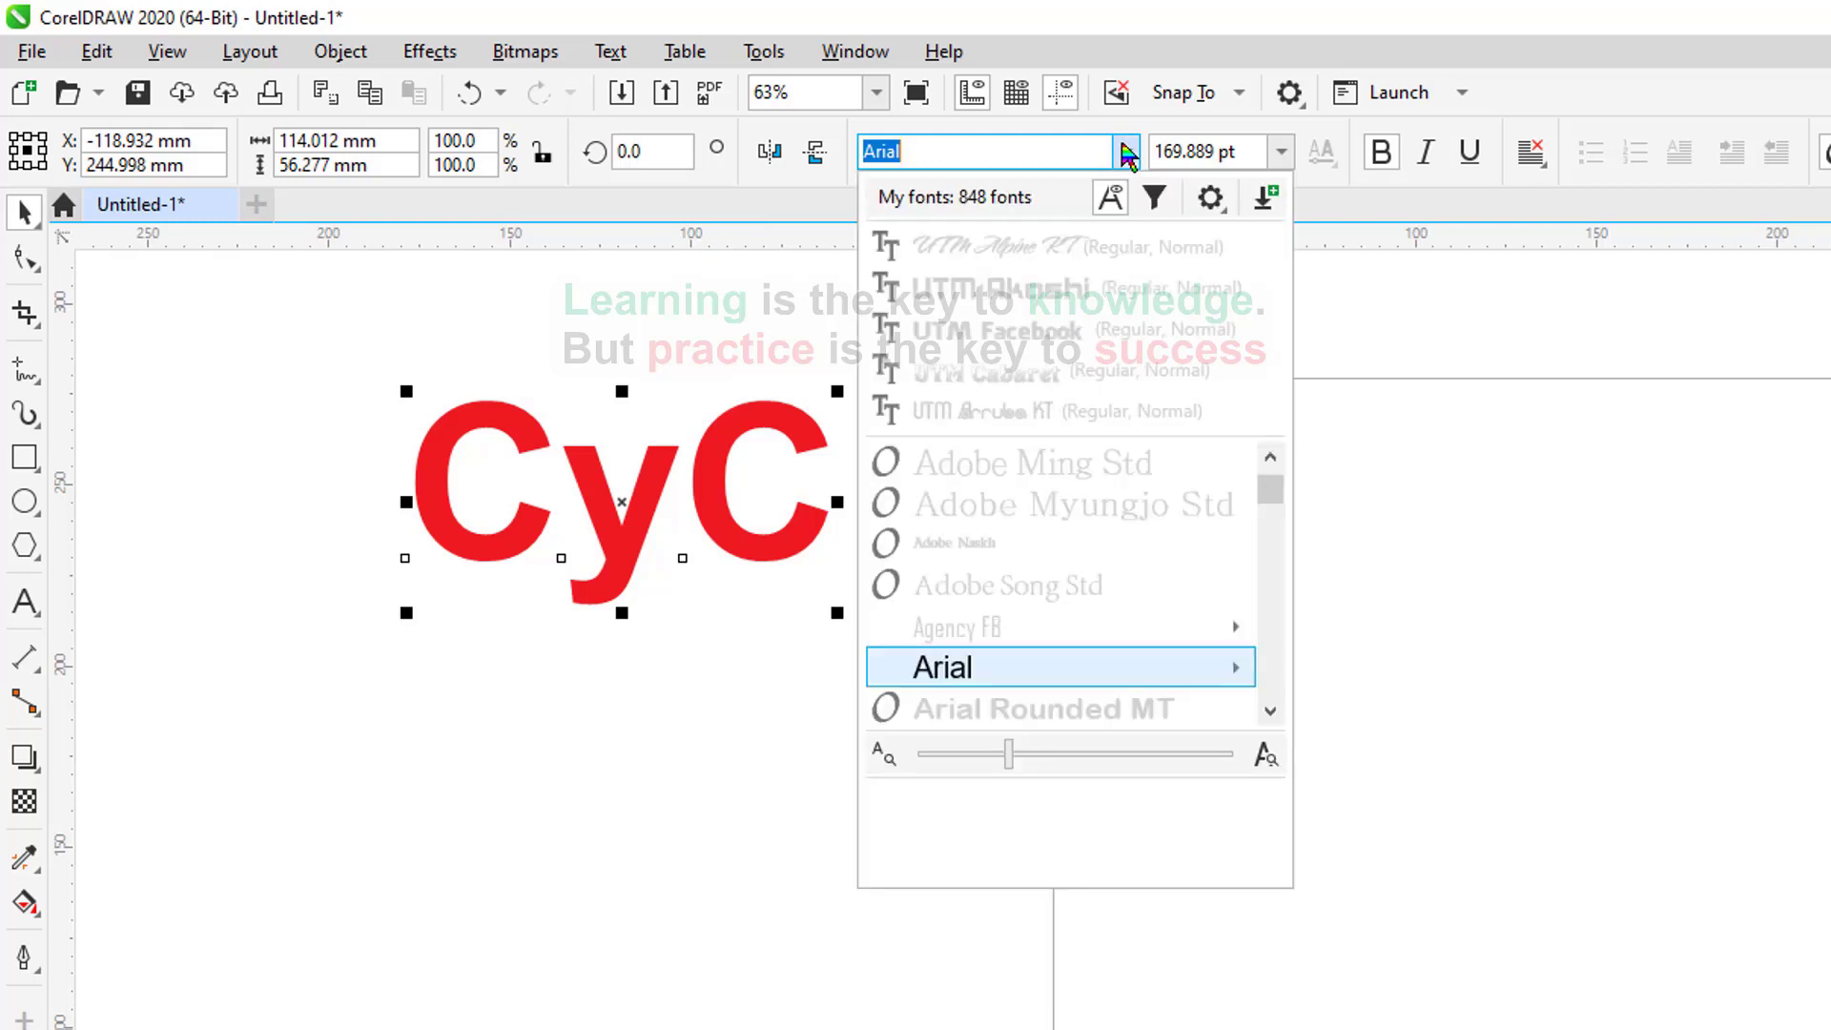
pyautogui.click(717, 339)
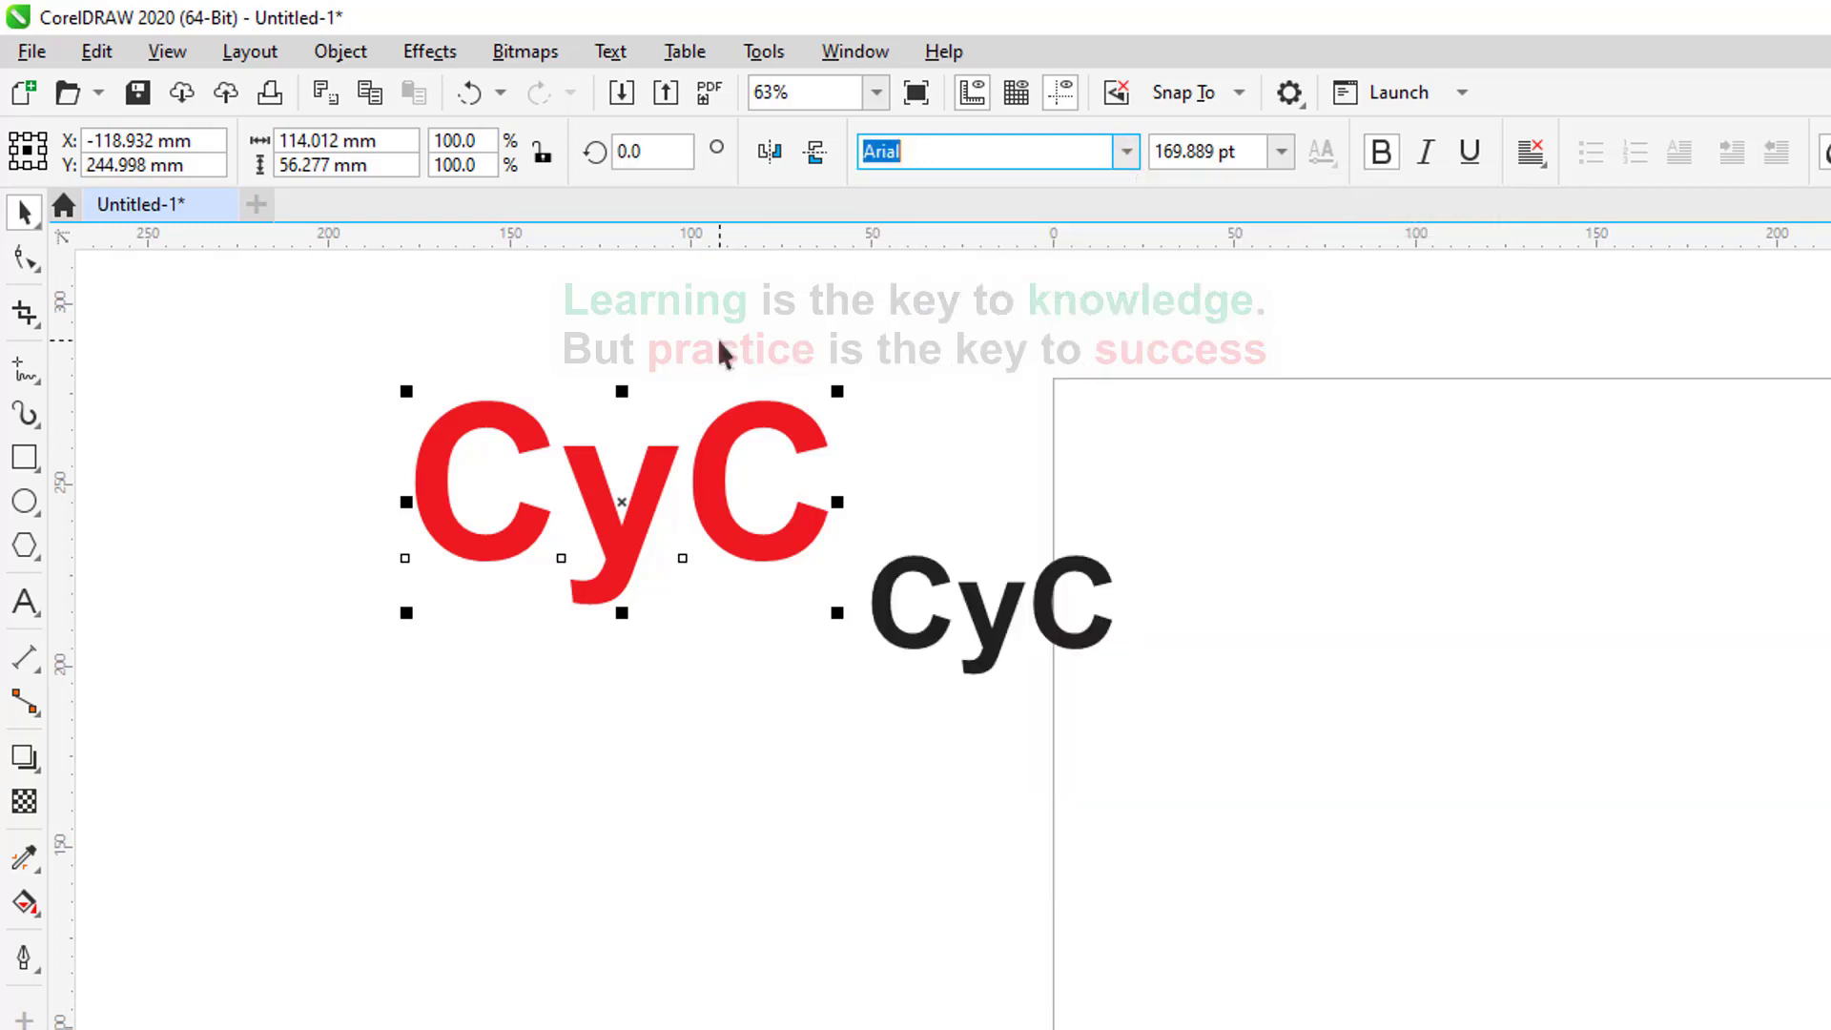
pyautogui.click(722, 431)
pyautogui.click(1002, 275)
pyautogui.click(738, 422)
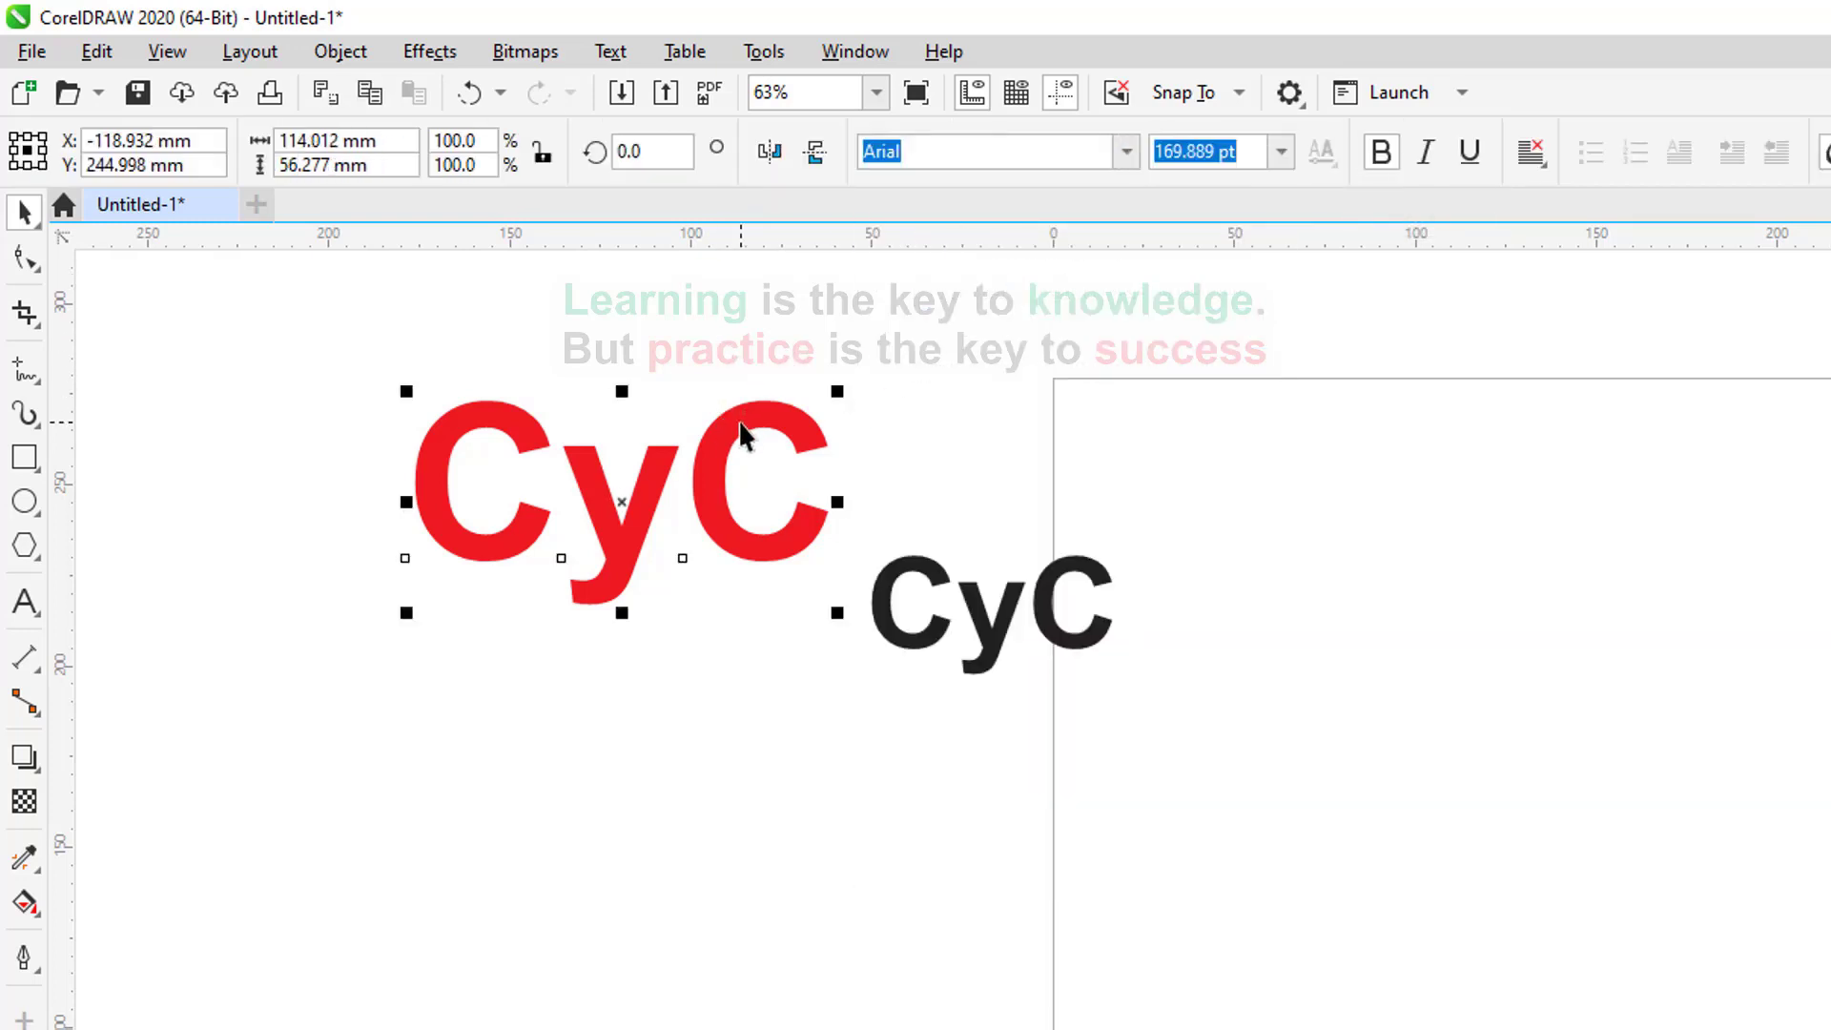
pyautogui.click(1127, 154)
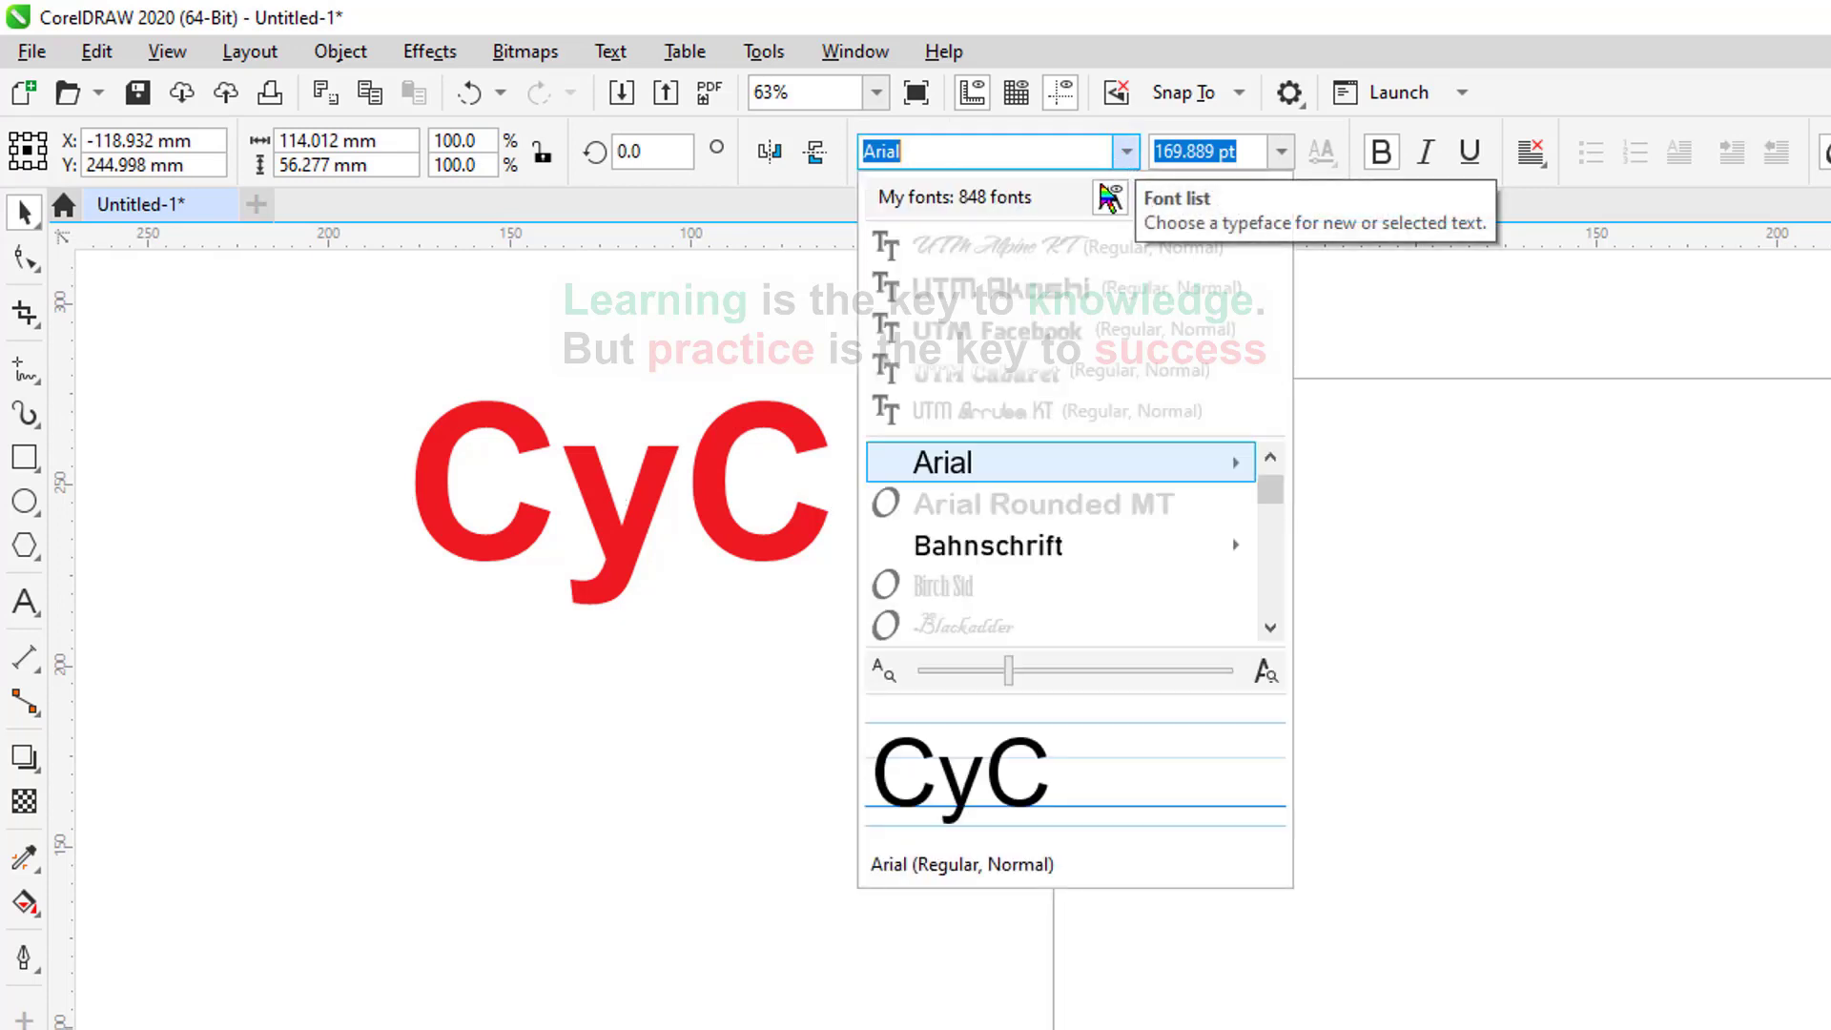
pyautogui.click(1035, 250)
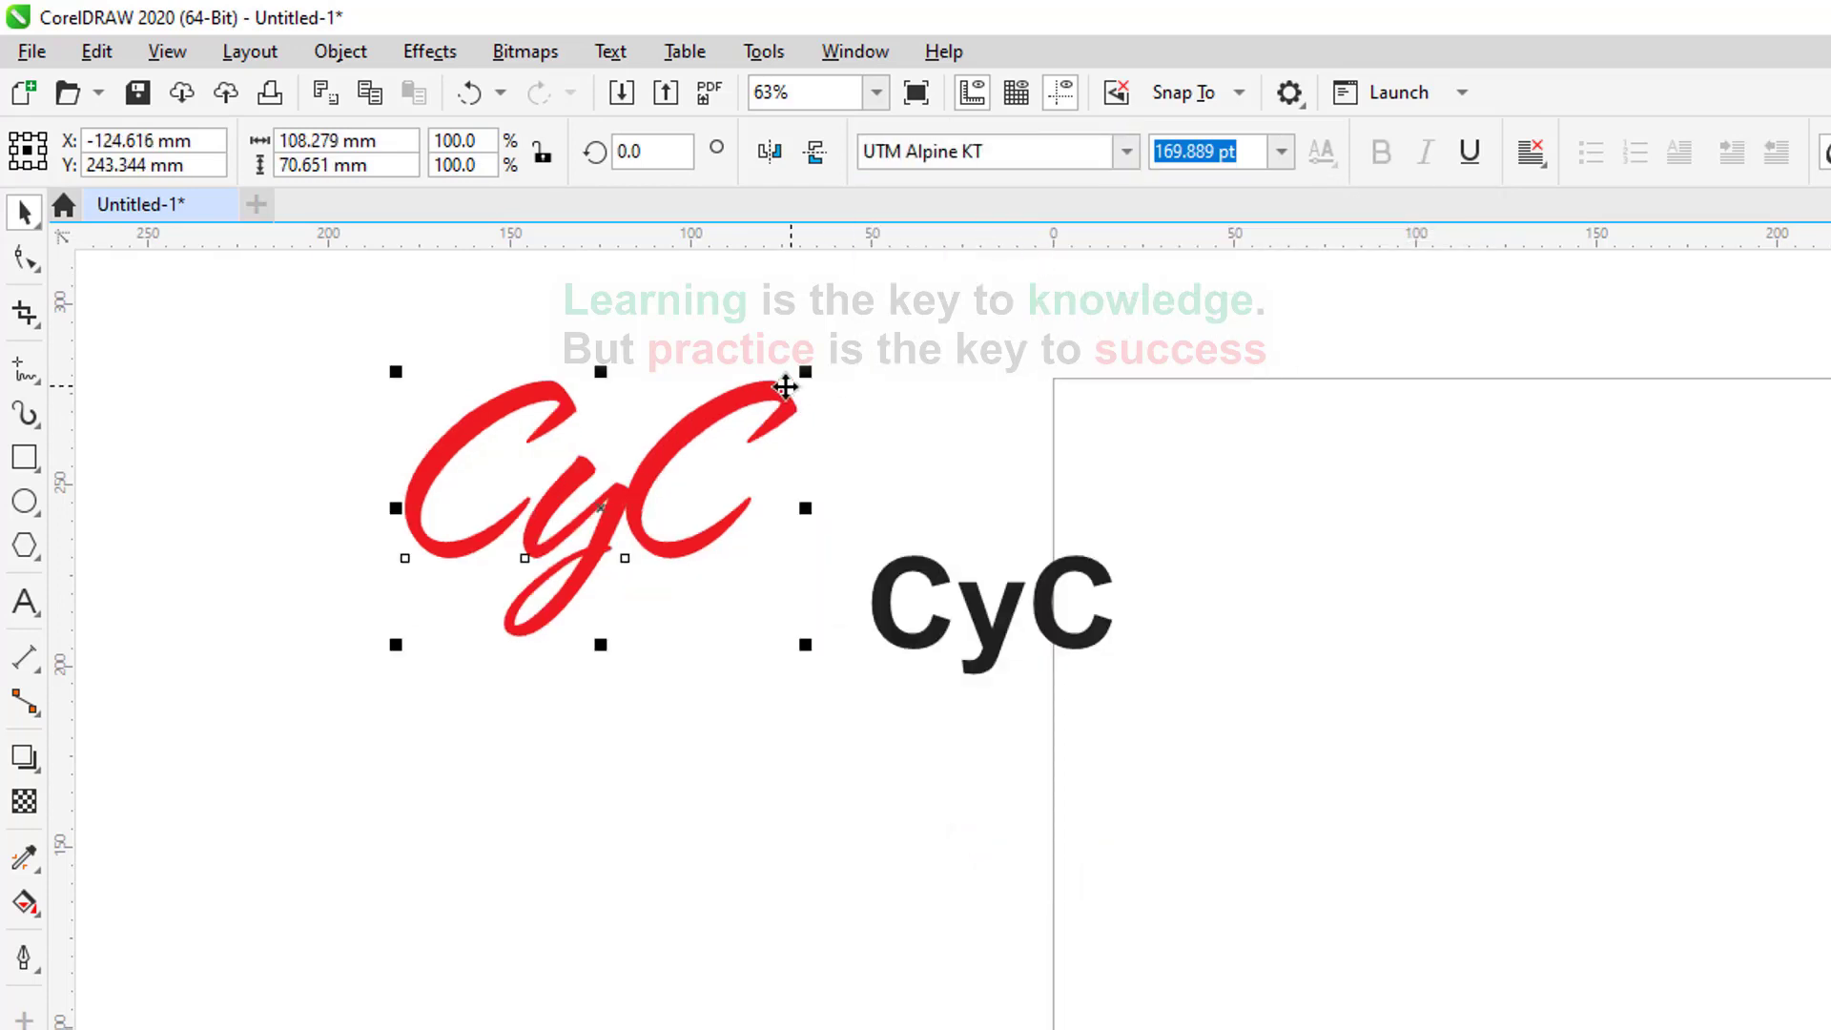
pyautogui.moveTo(757, 399); pyautogui.dragTo(710, 482)
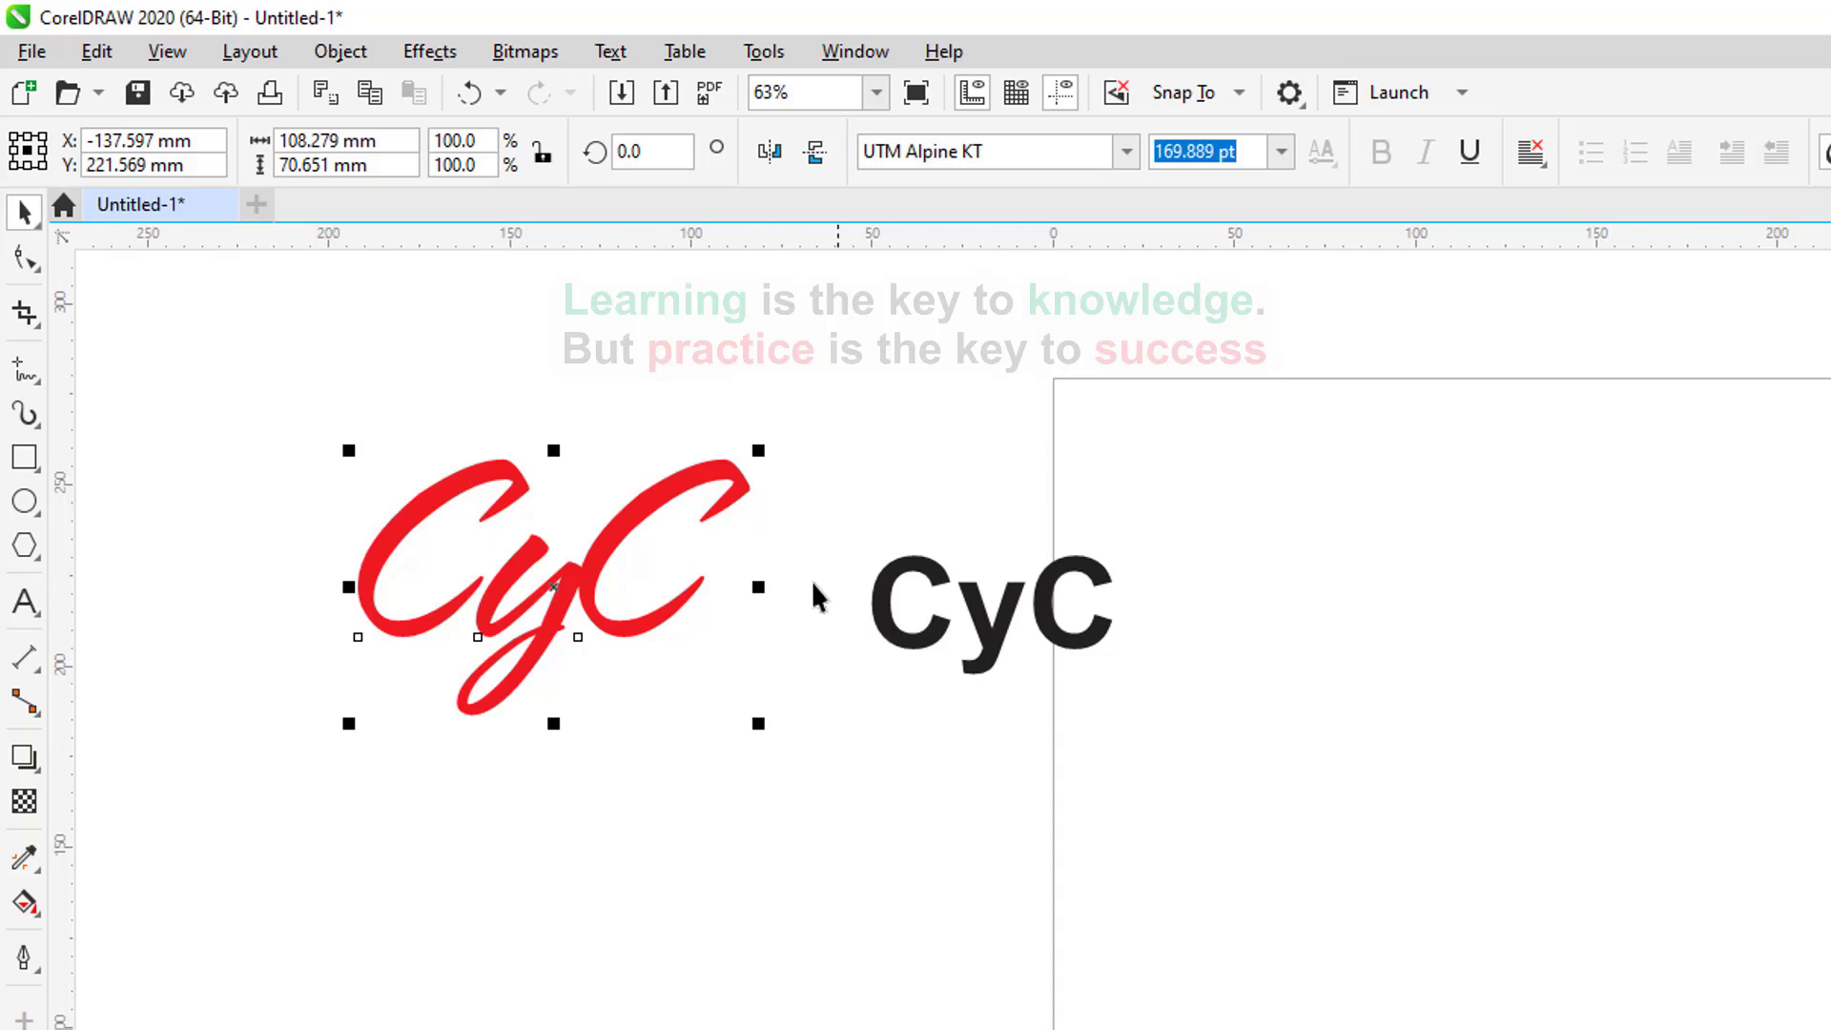
# Shrink the black text to about 93 pt and enlarge the red script text to about 216 pt.
pyautogui.click(949, 611)
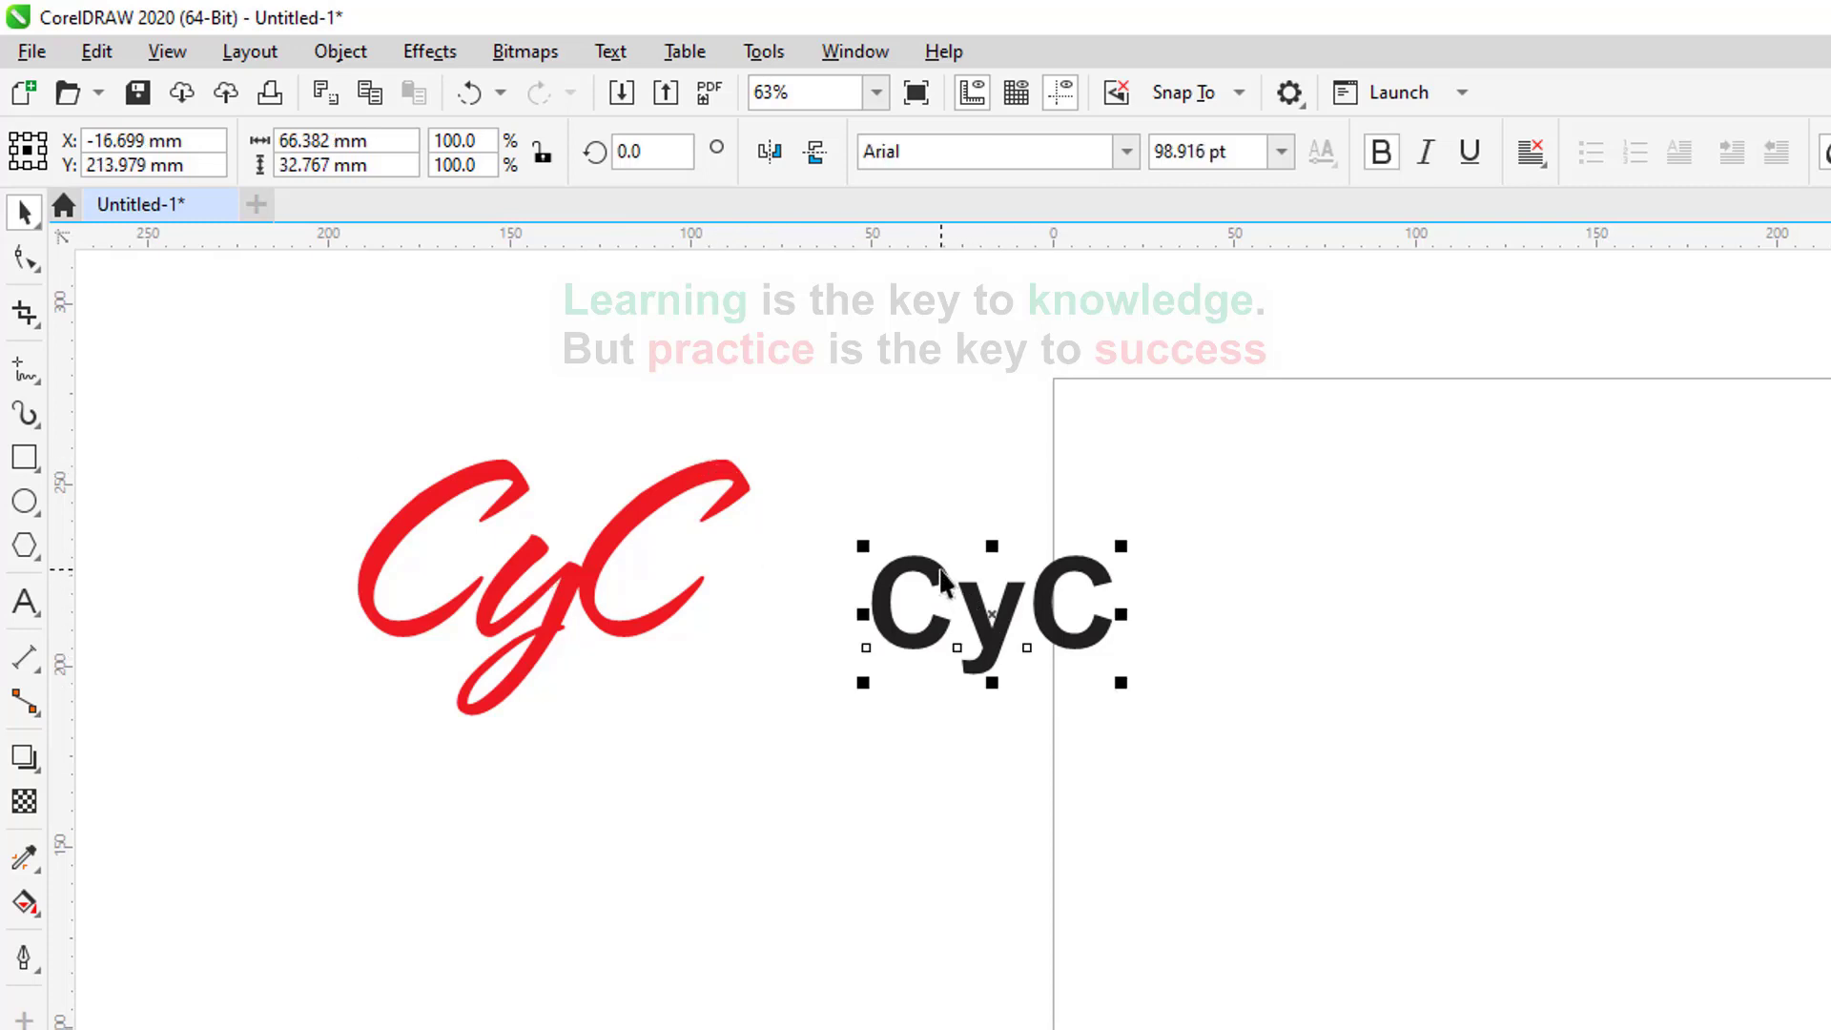
pyautogui.click(935, 601)
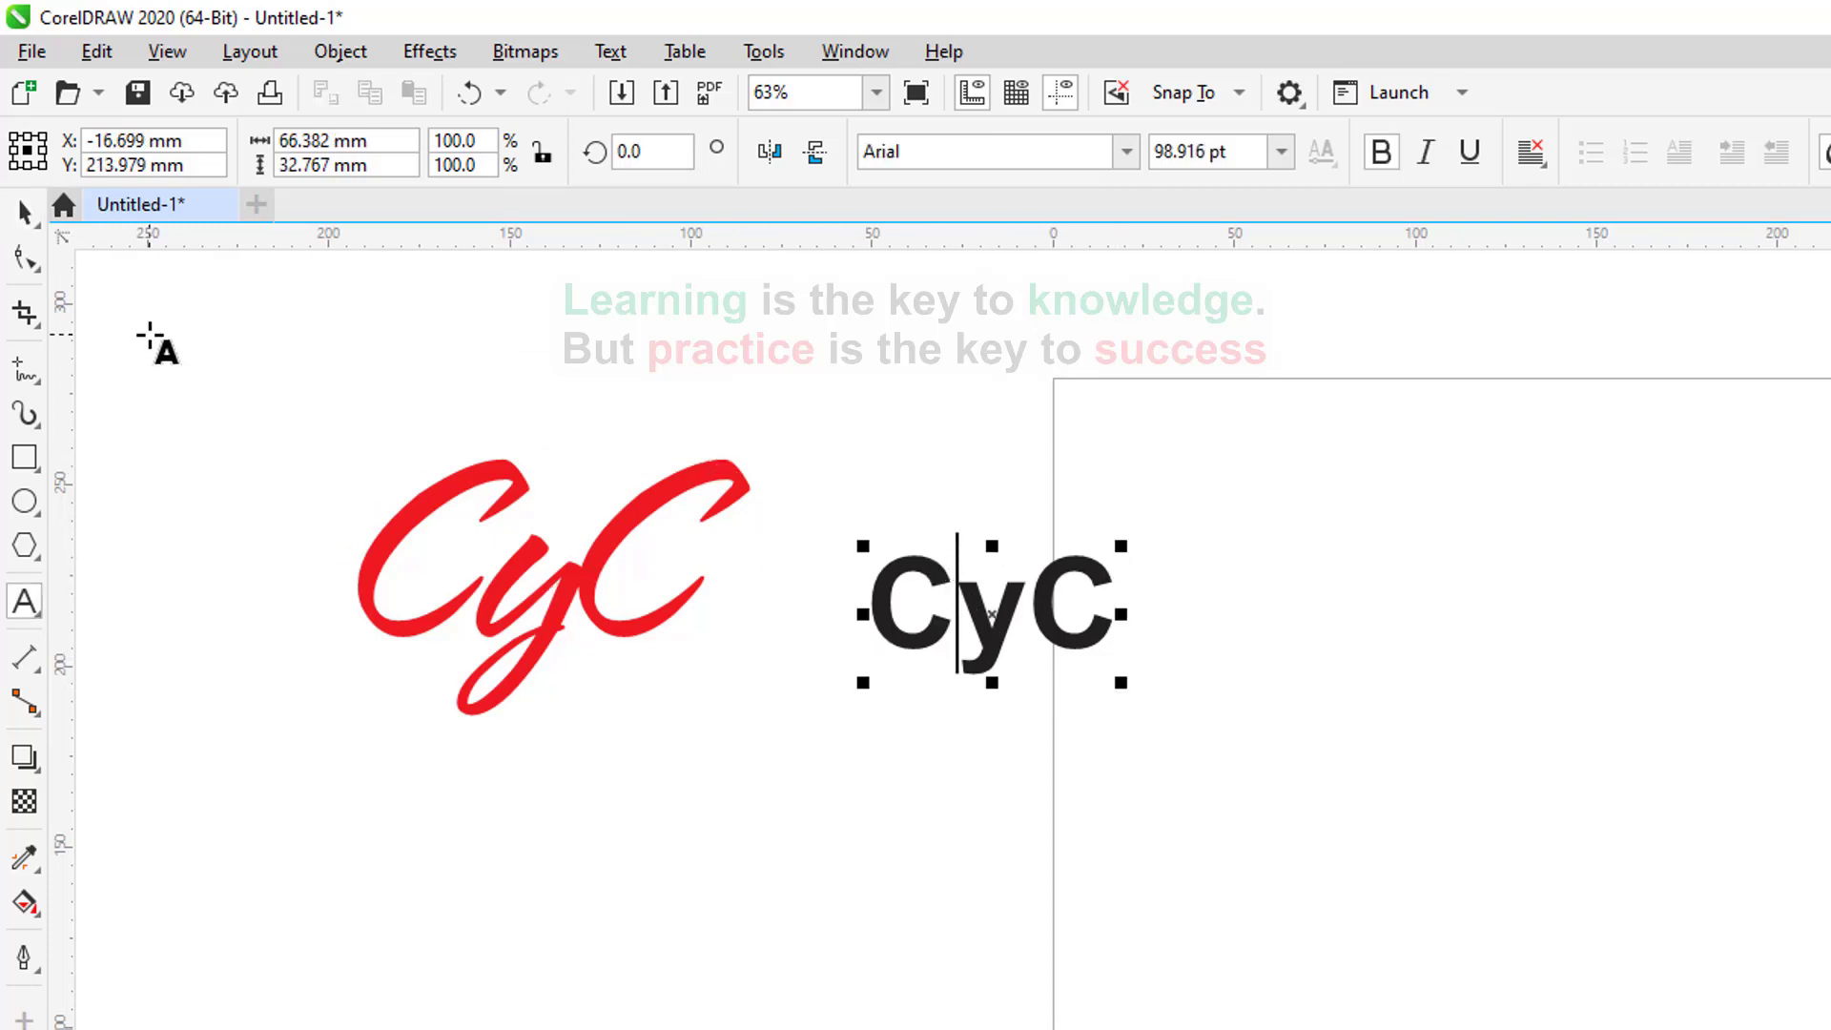
pyautogui.hotkey('ctrl', 'space')
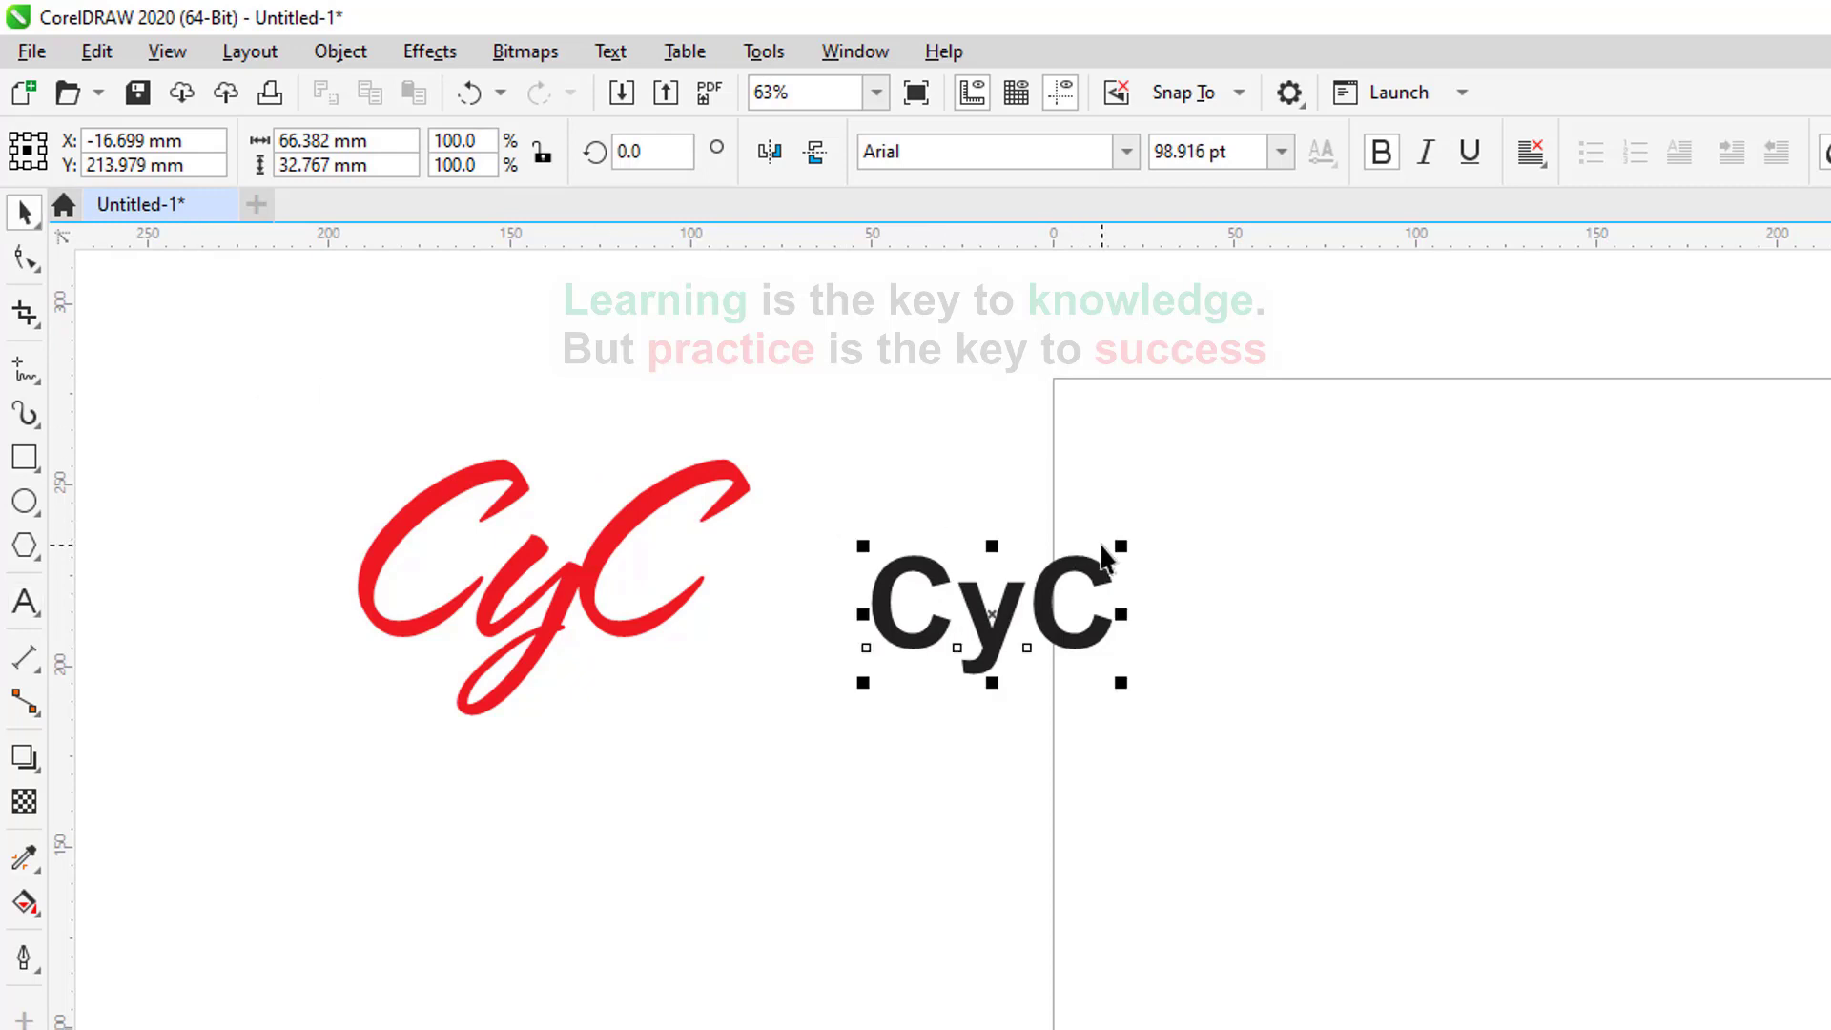
pyautogui.moveTo(1122, 546); pyautogui.dragTo(1106, 555)
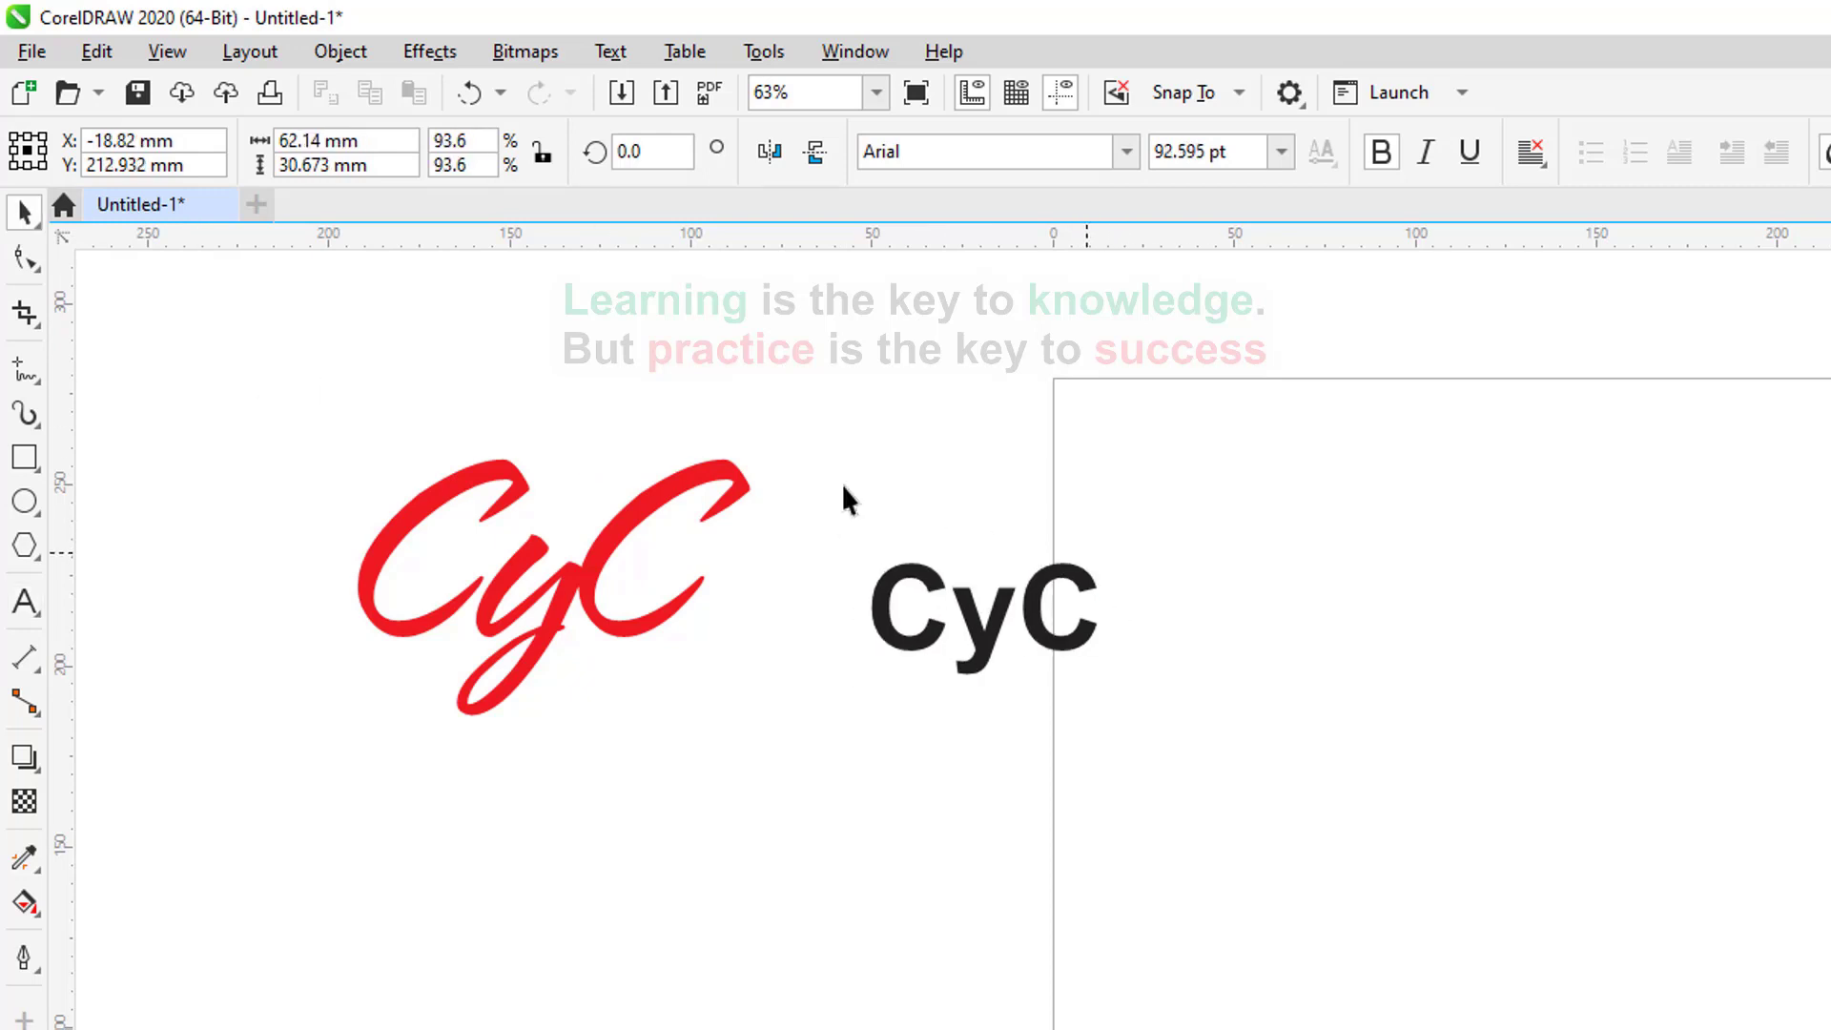
pyautogui.click(745, 462)
pyautogui.click(742, 482)
pyautogui.moveTo(762, 450); pyautogui.dragTo(948, 384)
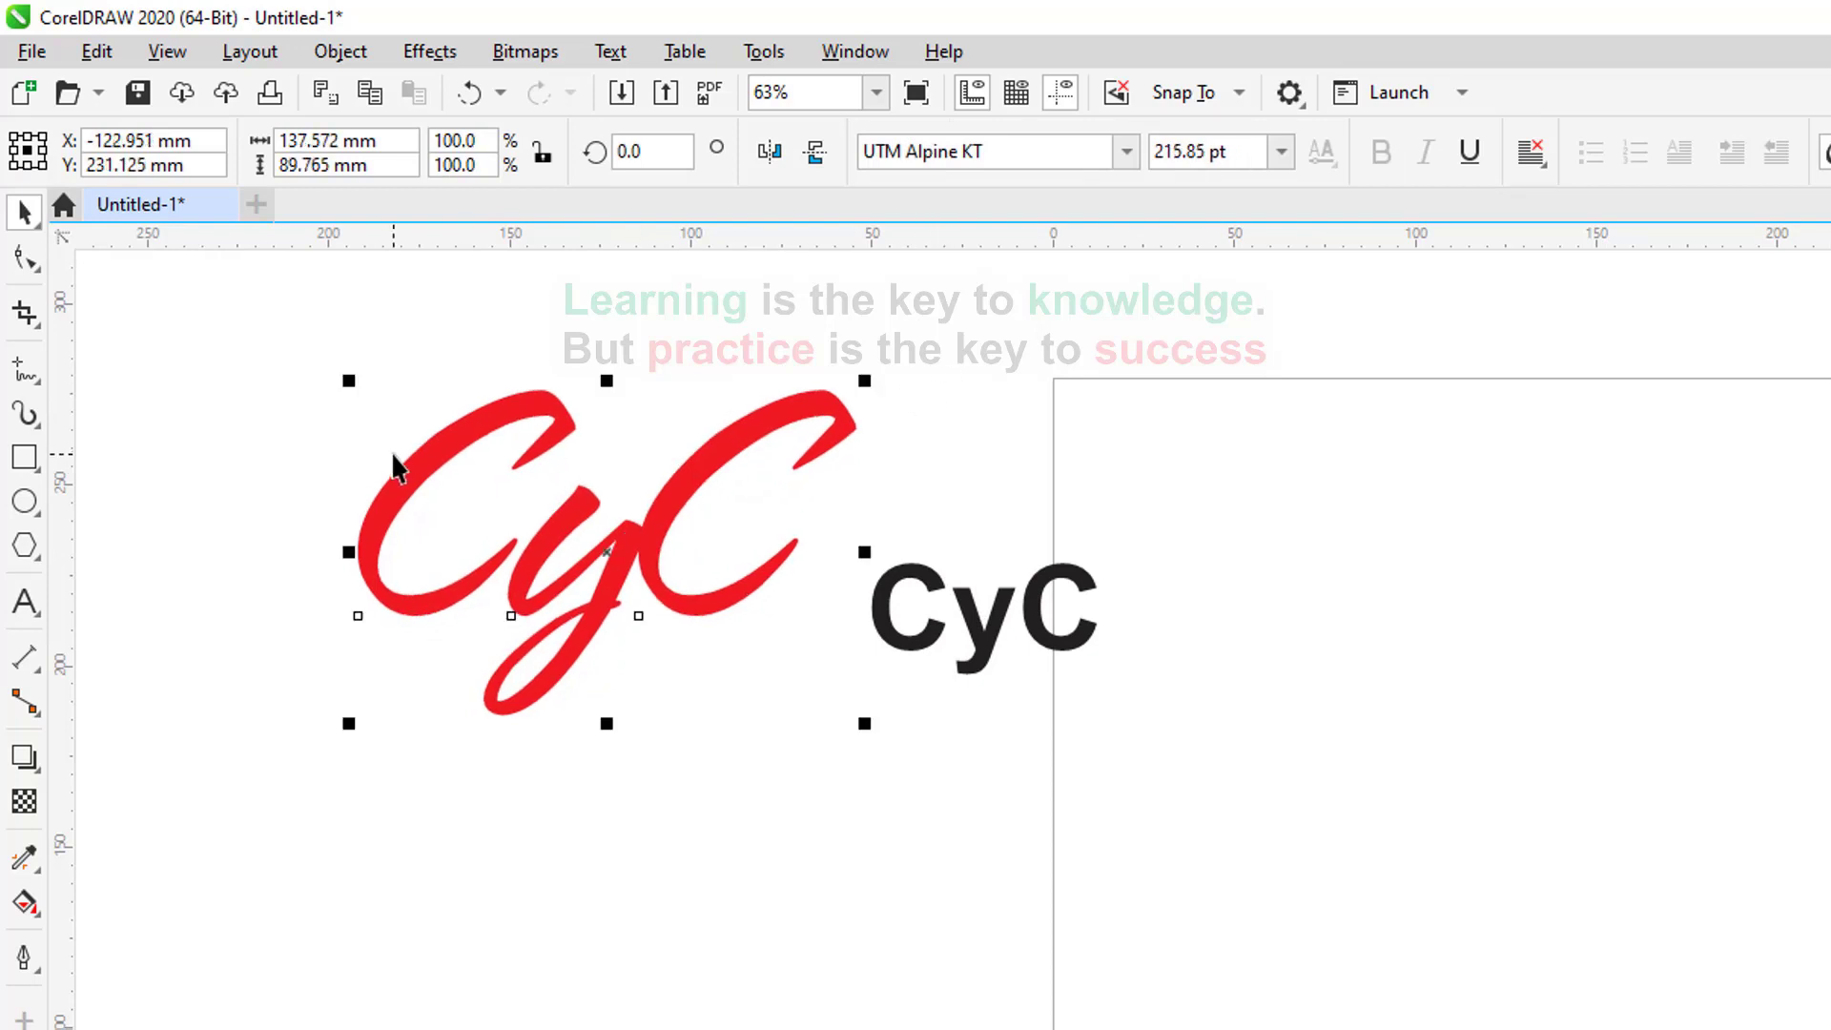
pyautogui.click(271, 381)
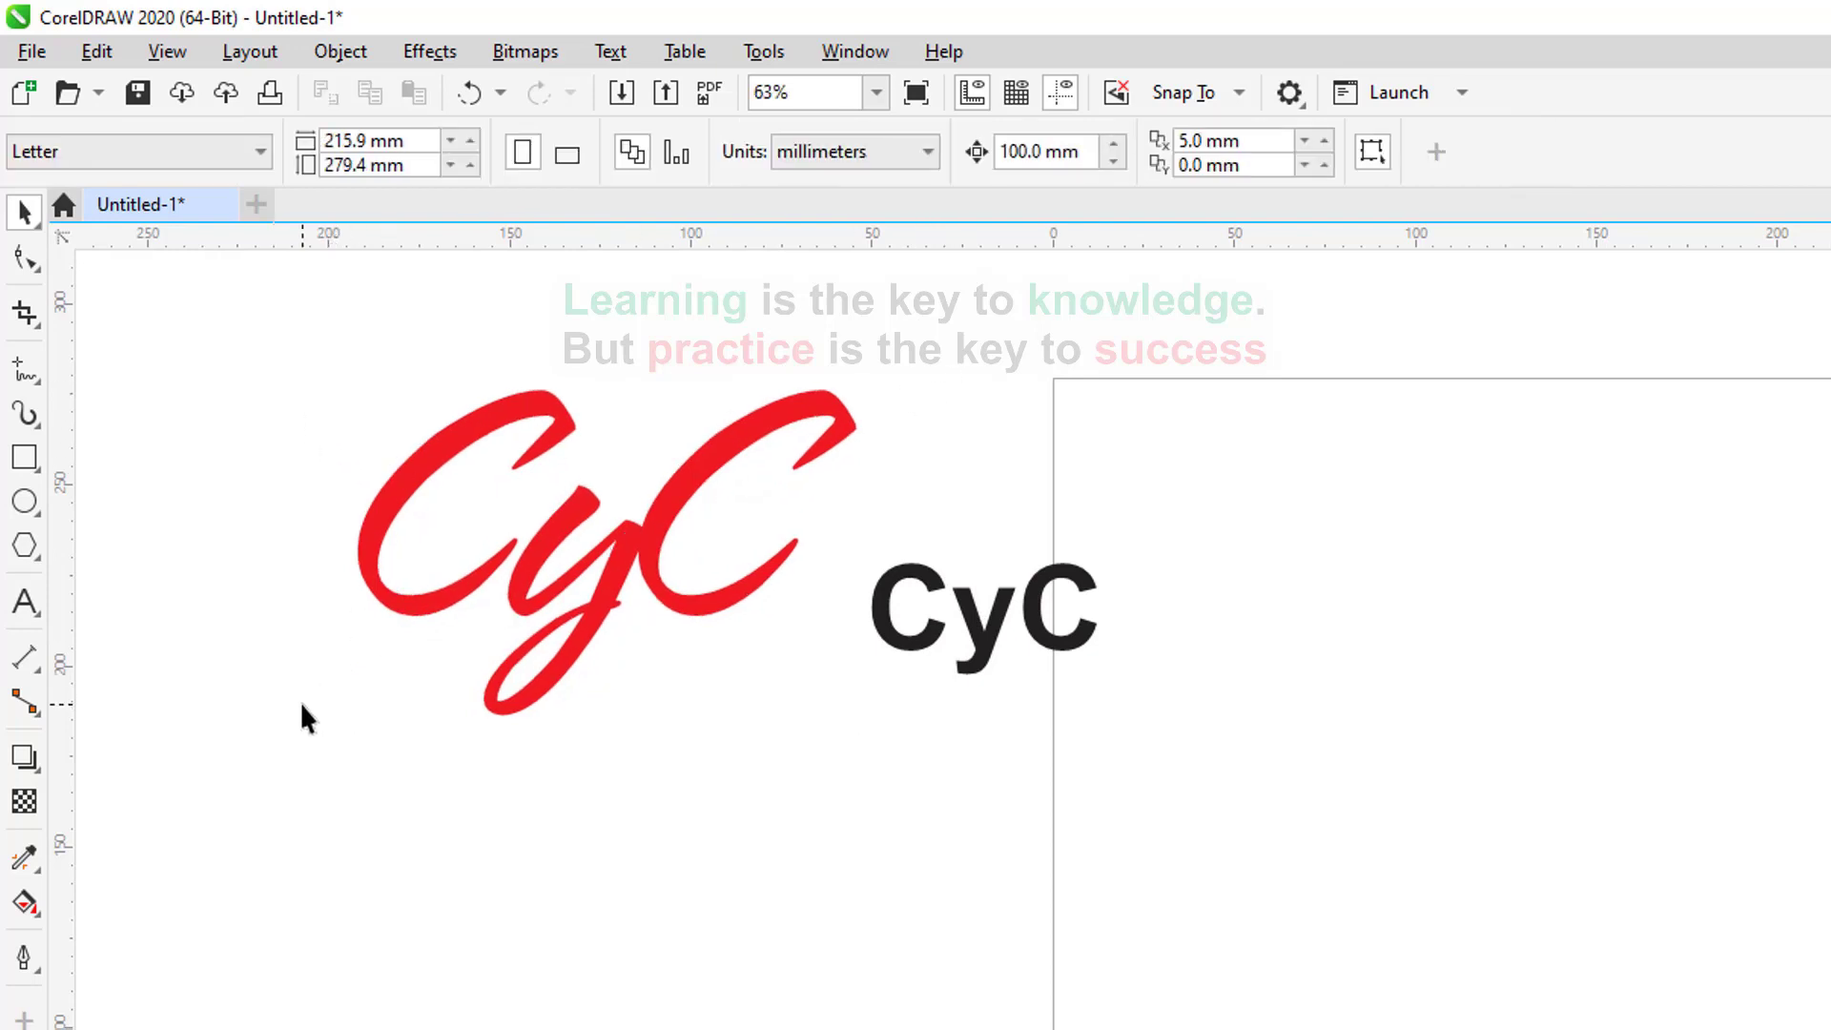
# Sample the red script text with the Attributes Eyedropper and apply its size and fill to the black Arial text.
pyautogui.click(30, 866)
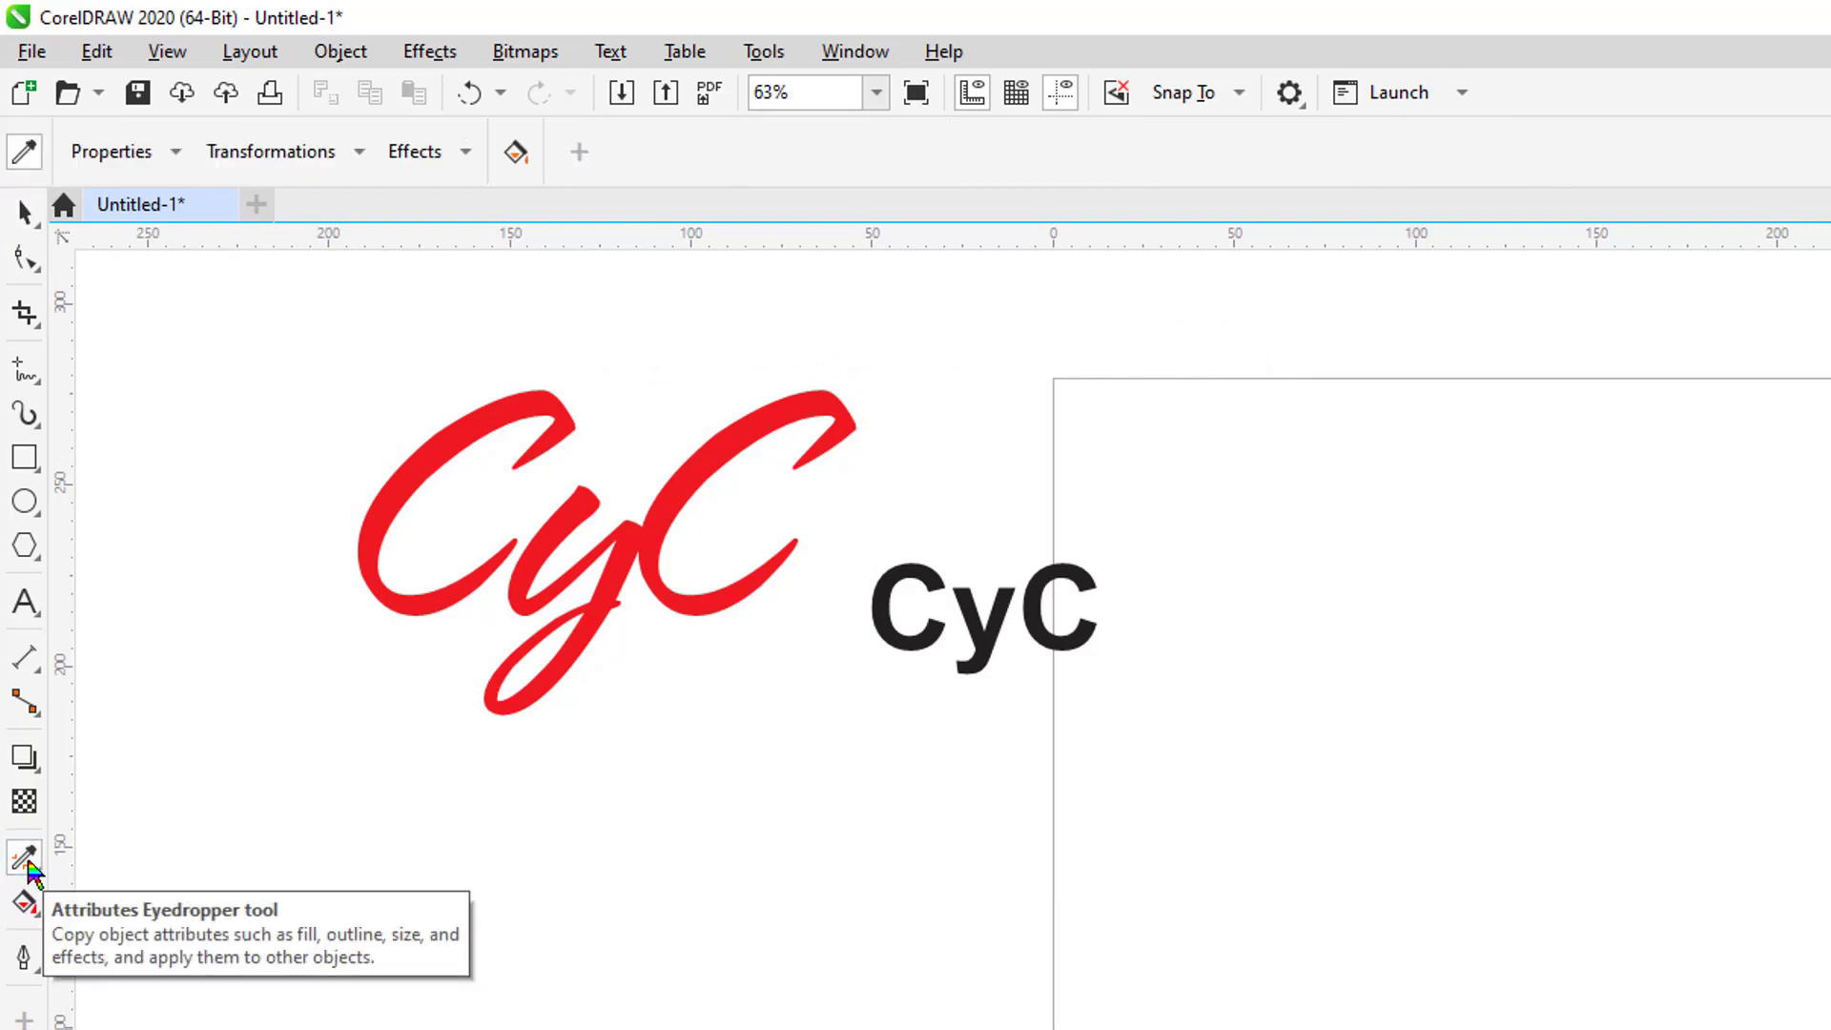
pyautogui.click(426, 599)
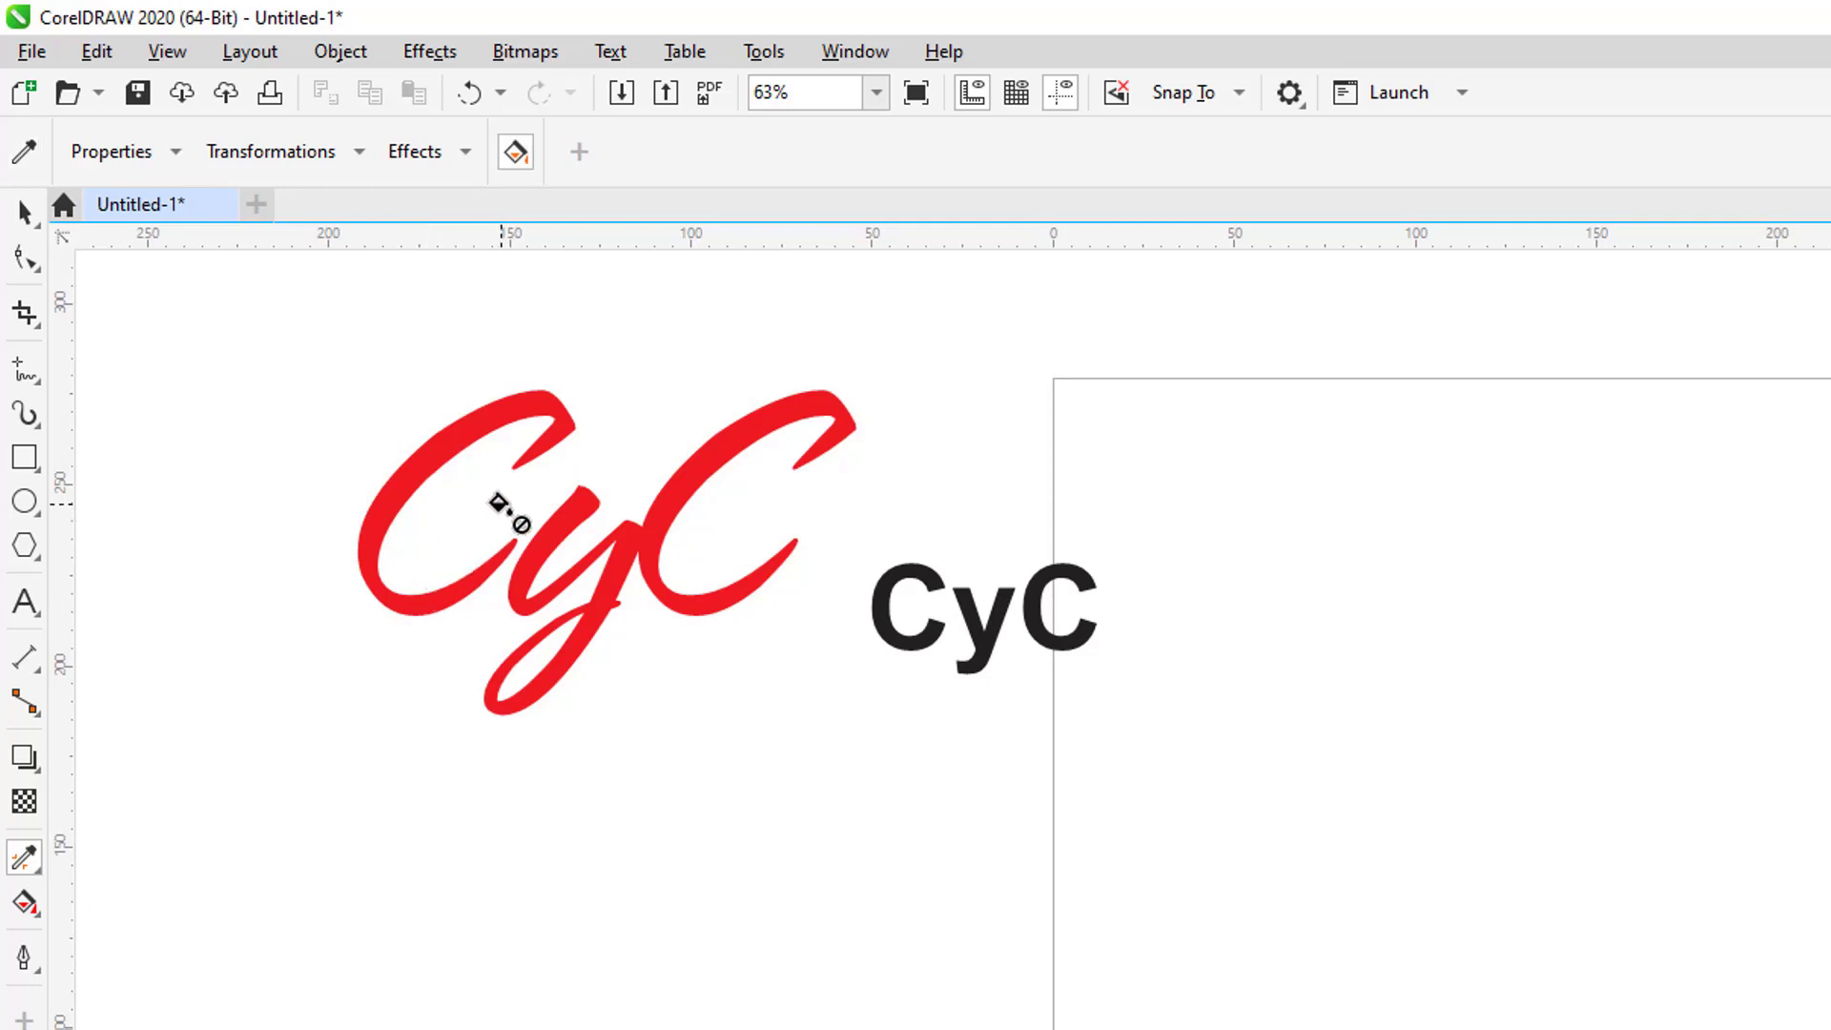
pyautogui.click(874, 613)
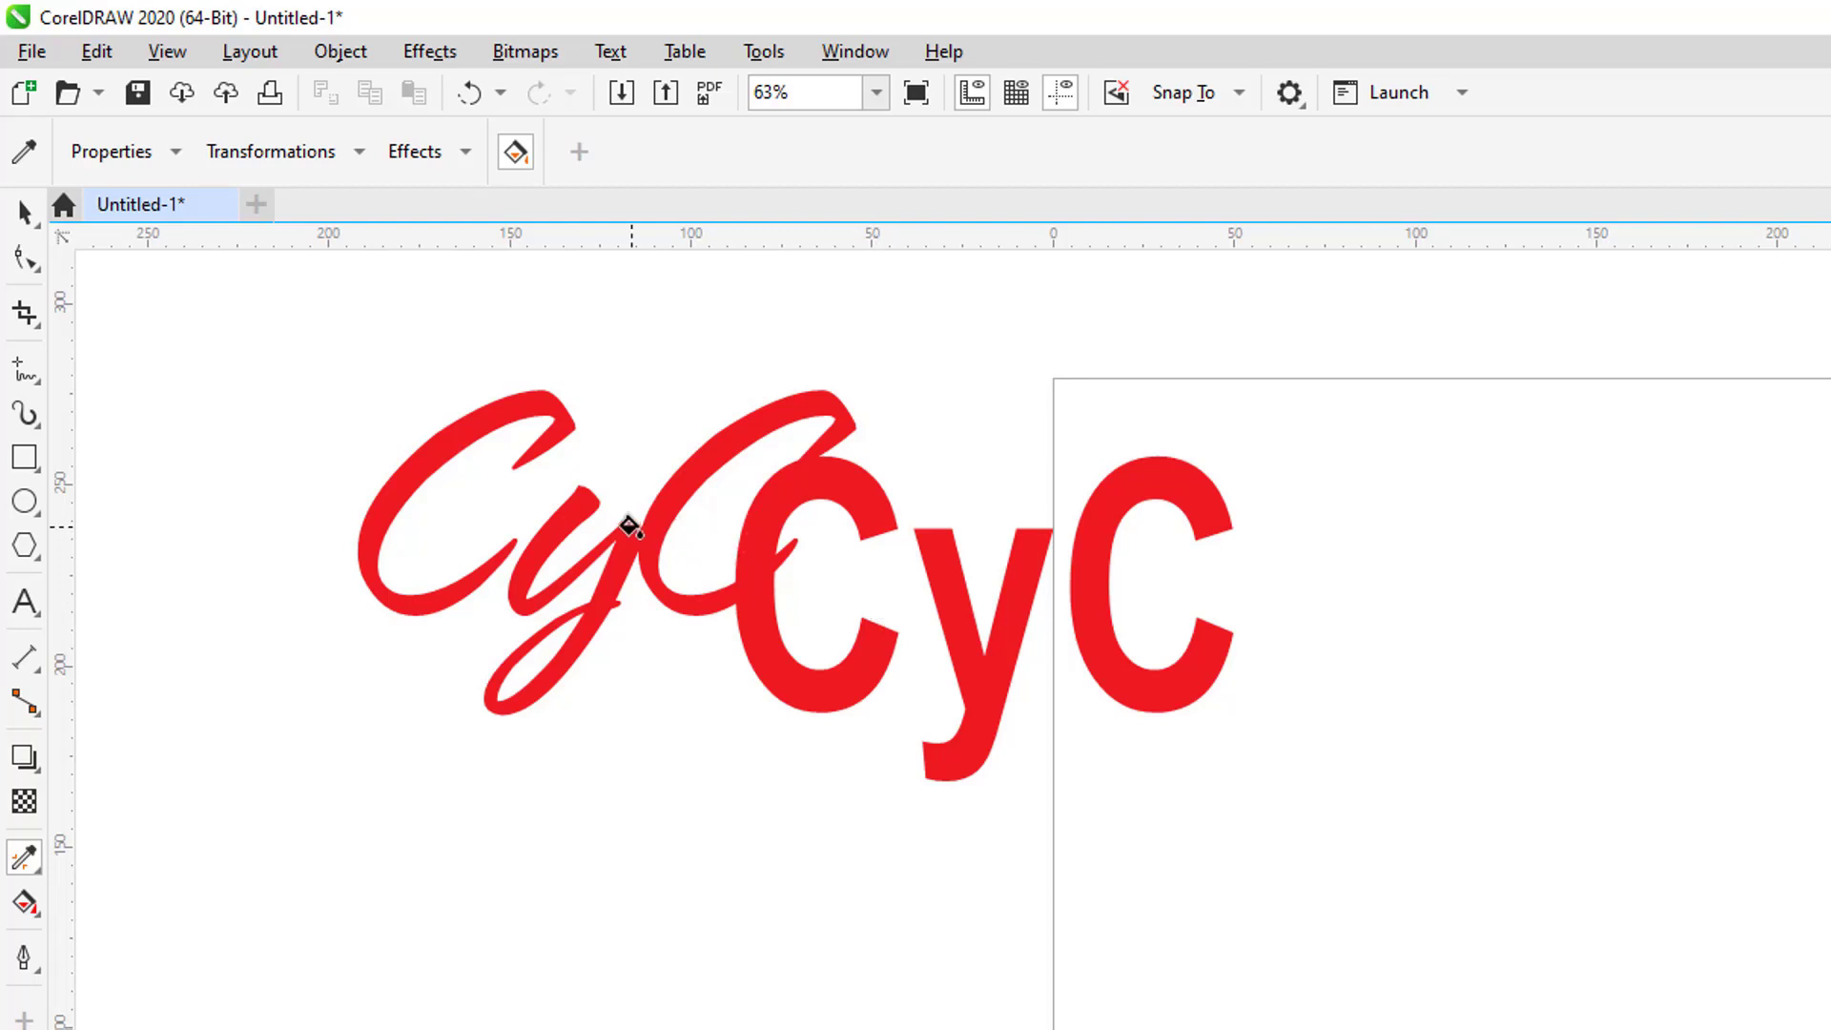
# Move the enlarged Arial text about 33 mm right, clear of the script text, and compare the sizes of both texts.
pyautogui.click(26, 212)
pyautogui.click(871, 522)
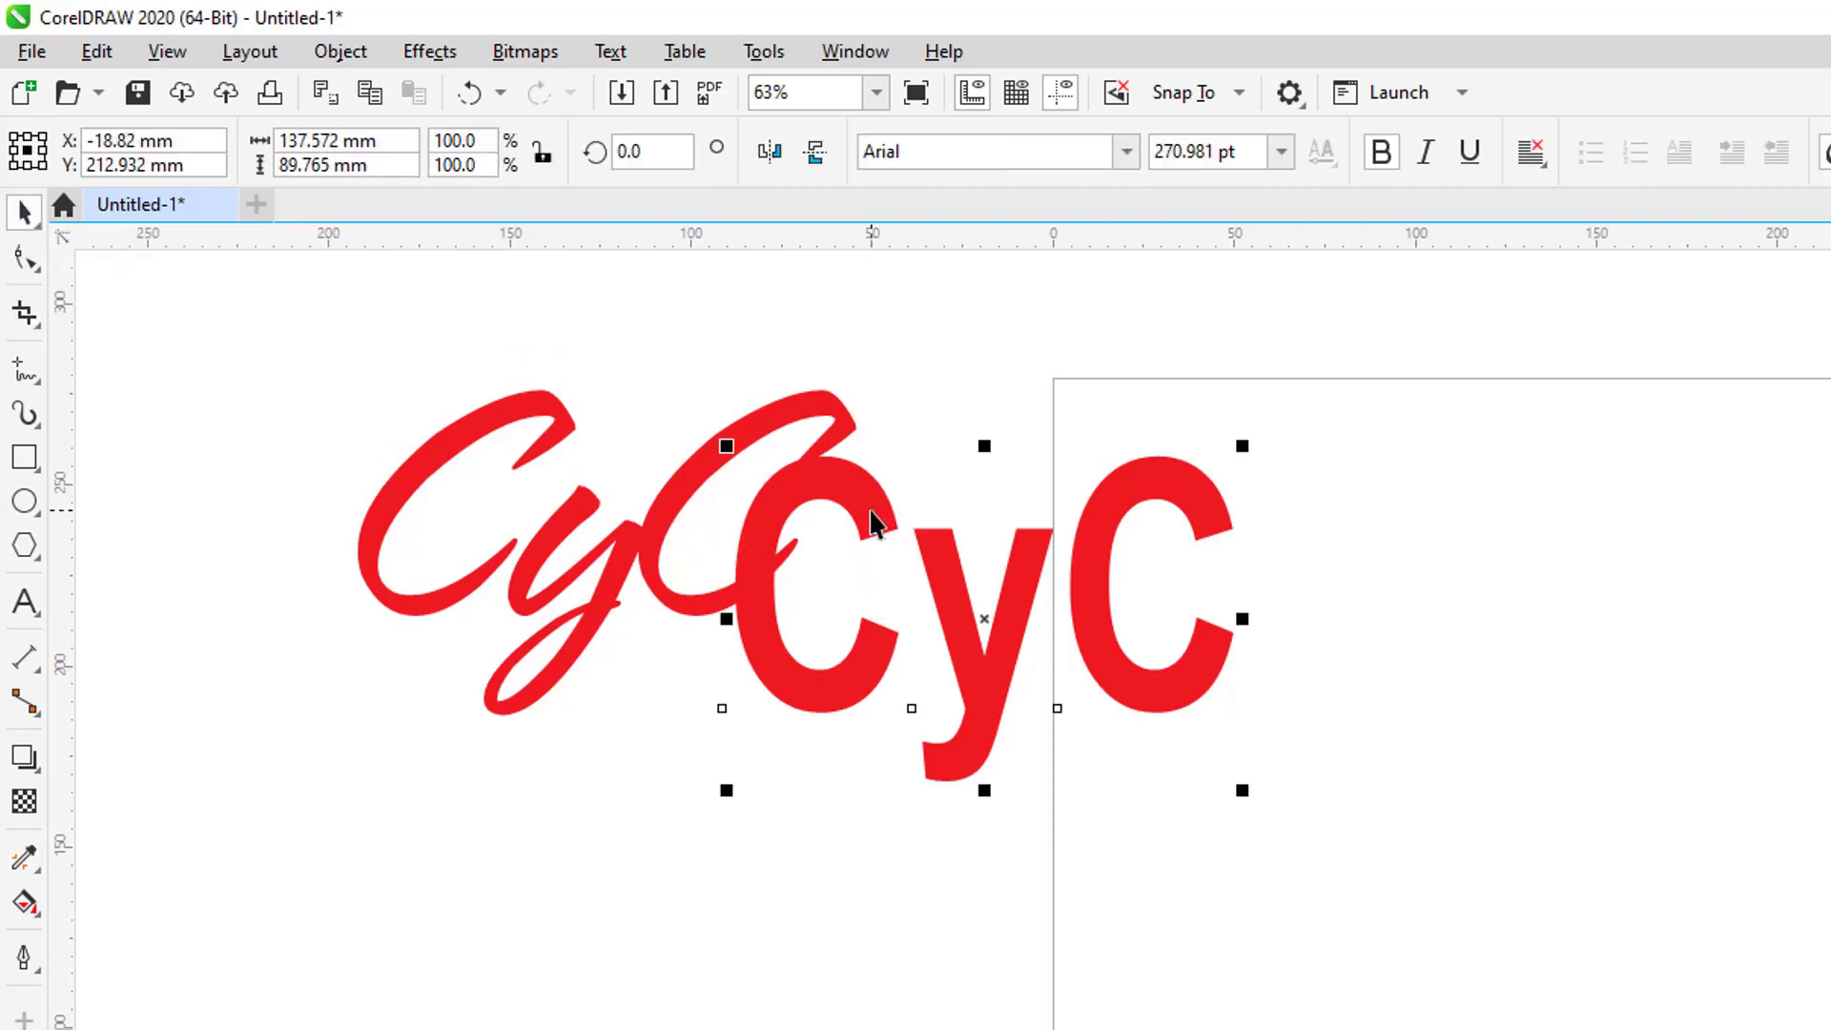
pyautogui.moveTo(871, 522); pyautogui.dragTo(991, 543)
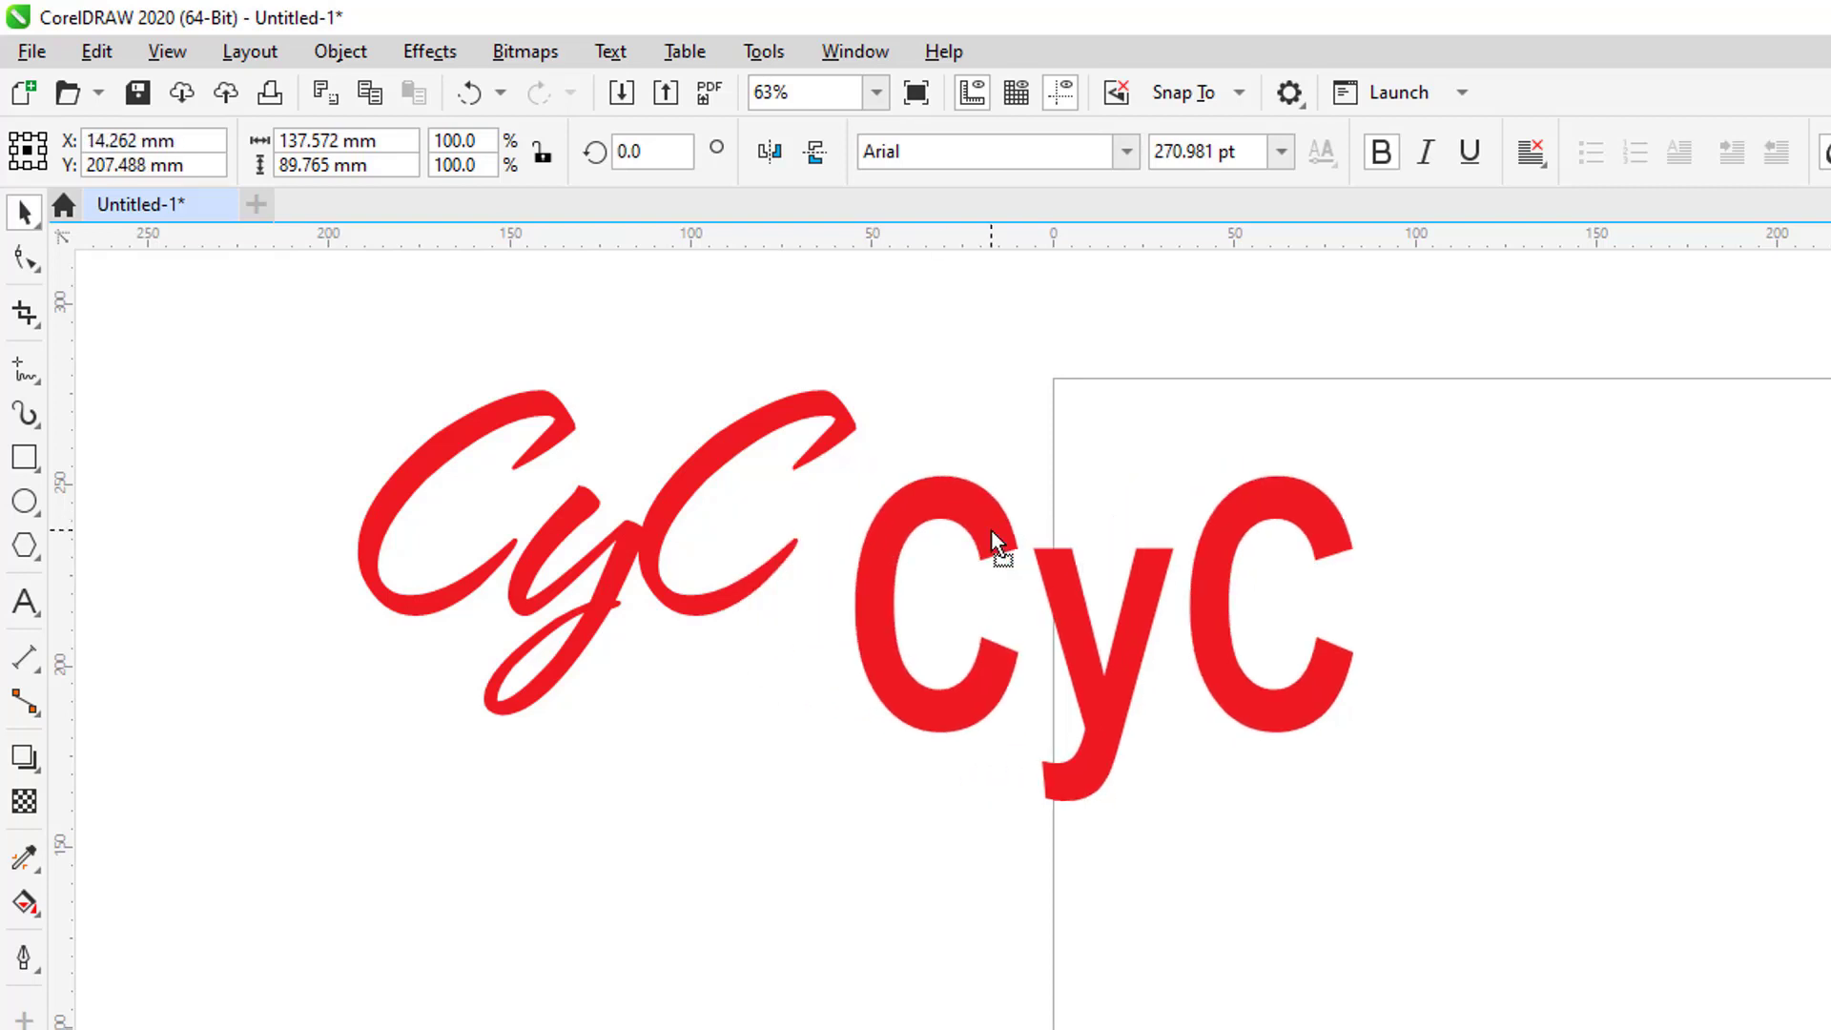
pyautogui.click(657, 536)
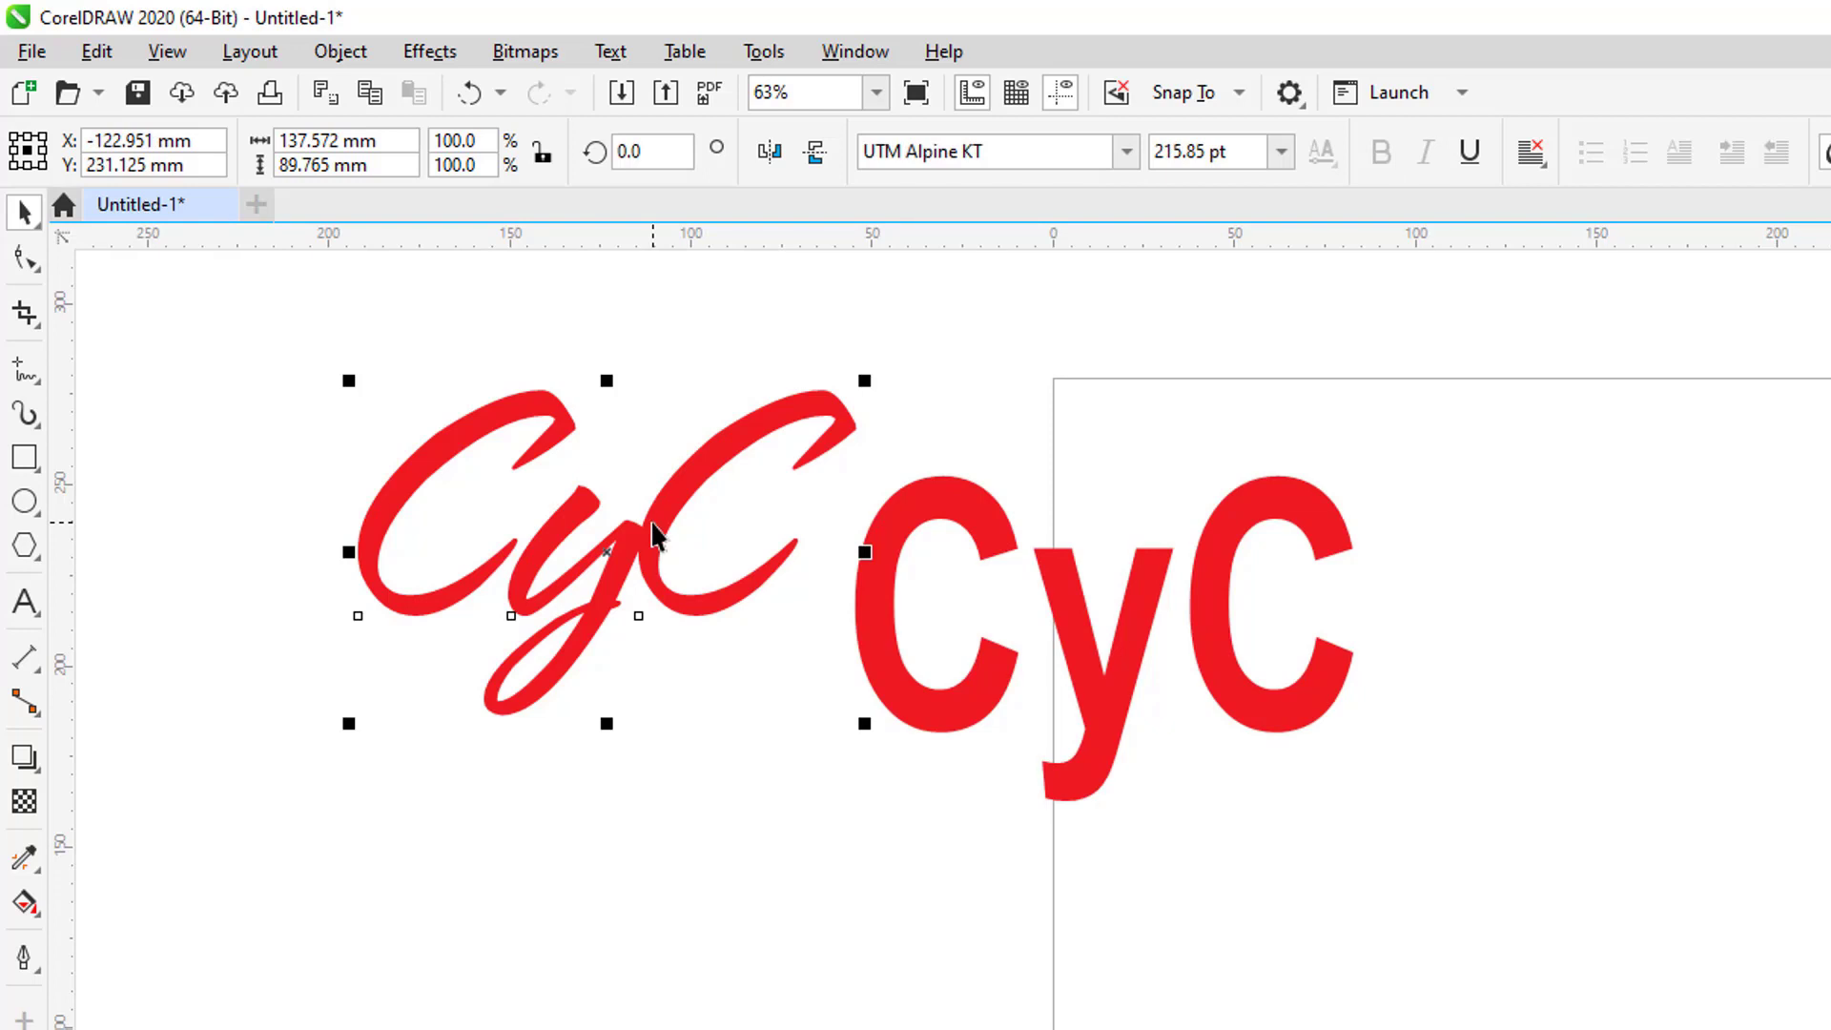
pyautogui.click(1002, 542)
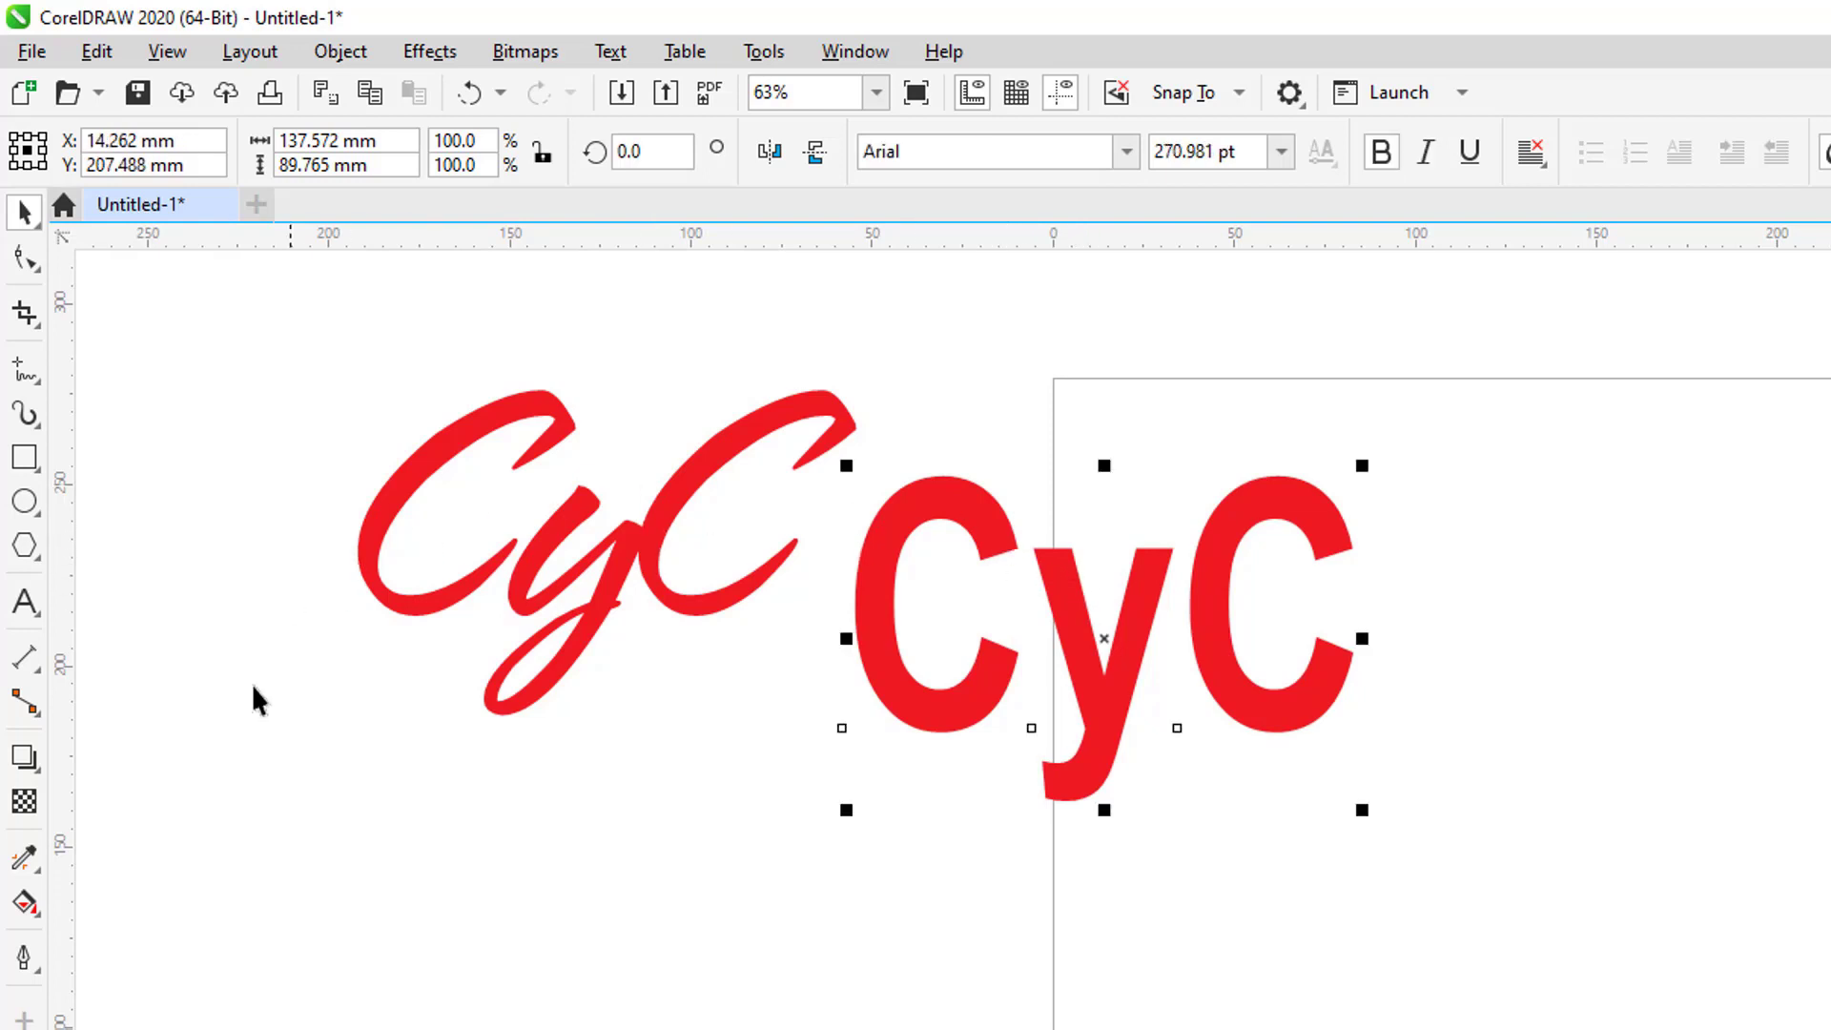
# Exclude Size and Shadow from the attributes the Attributes Eyedropper copies, and check its sampled properties.
pyautogui.click(25, 858)
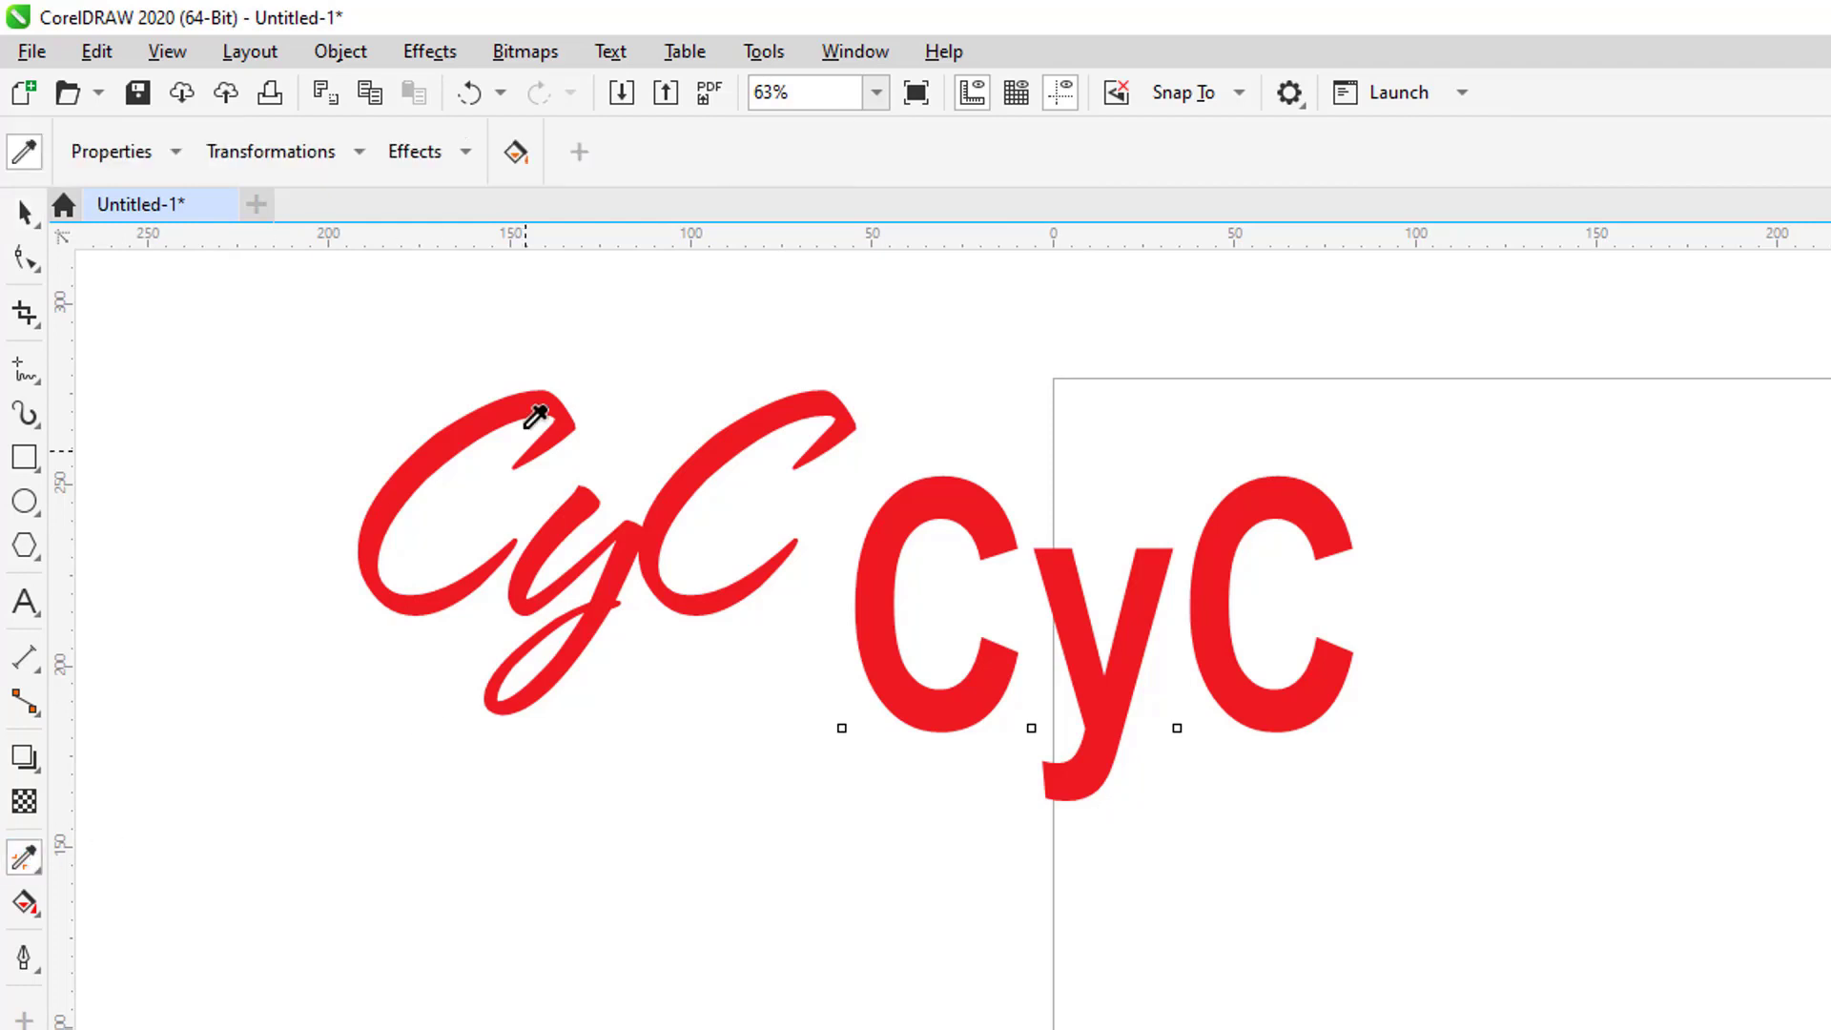
pyautogui.click(360, 153)
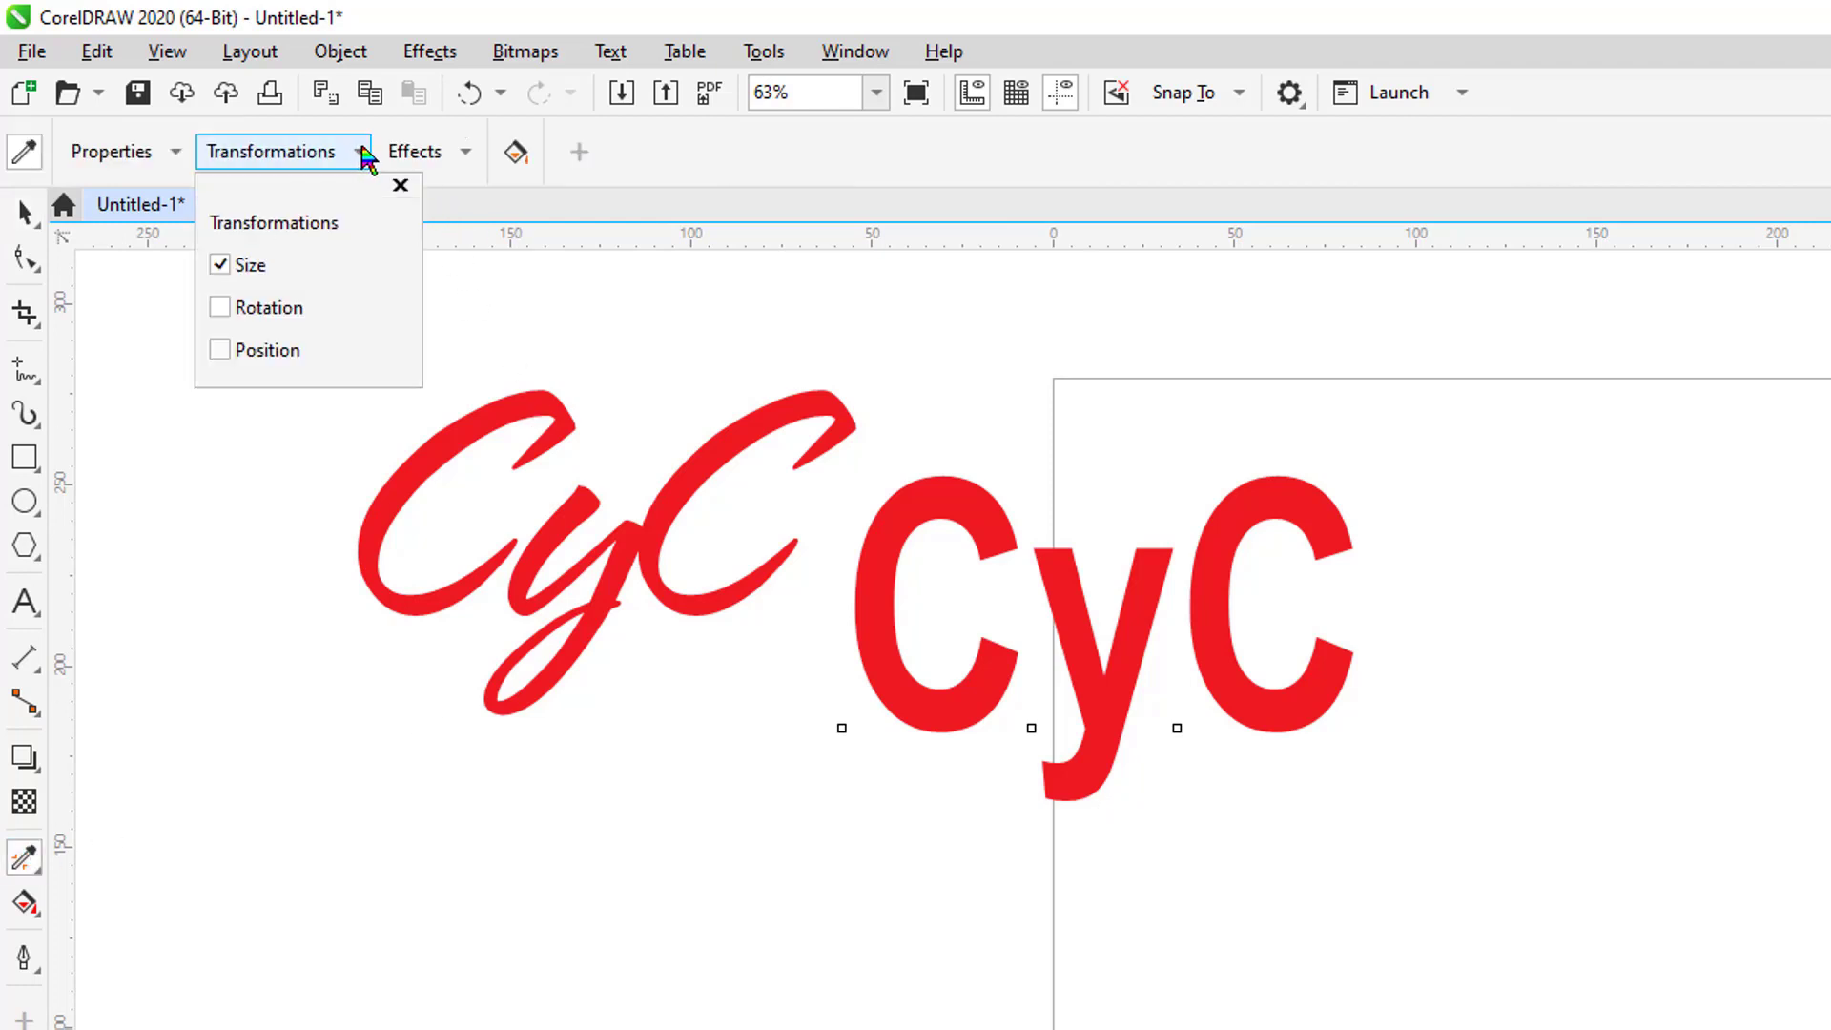
pyautogui.click(221, 266)
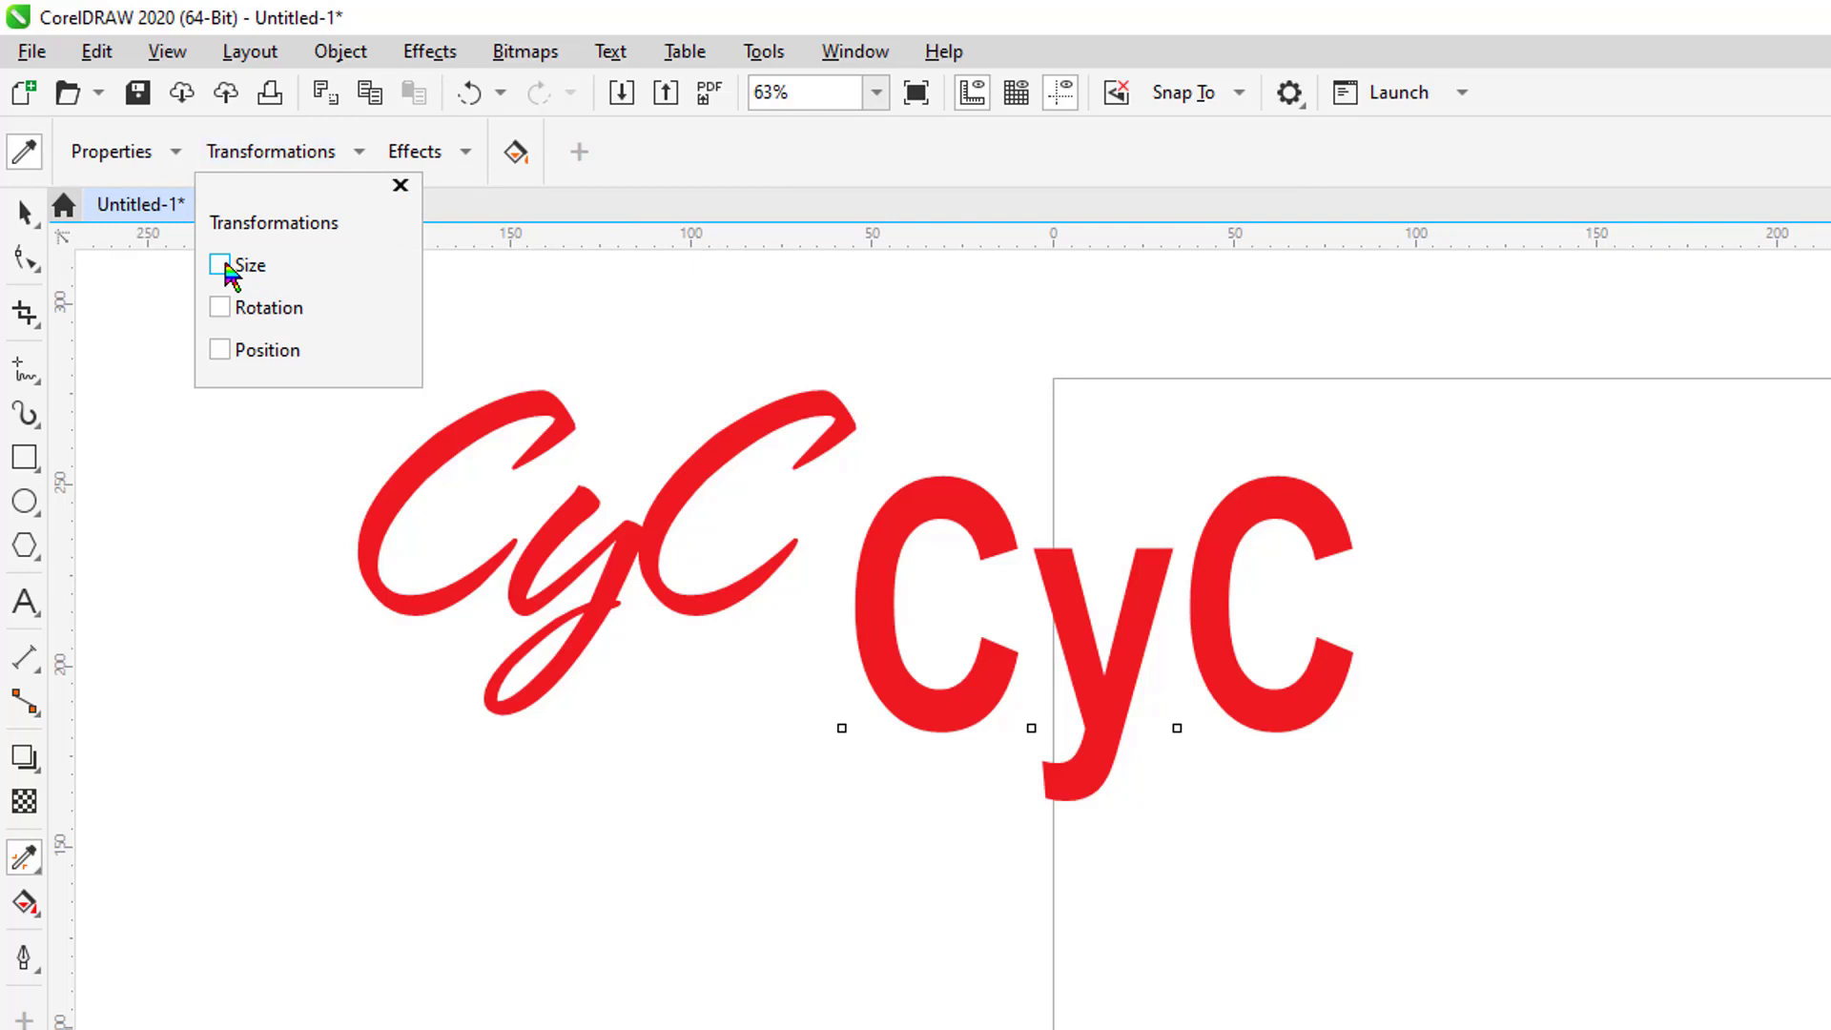
pyautogui.click(465, 152)
pyautogui.click(467, 152)
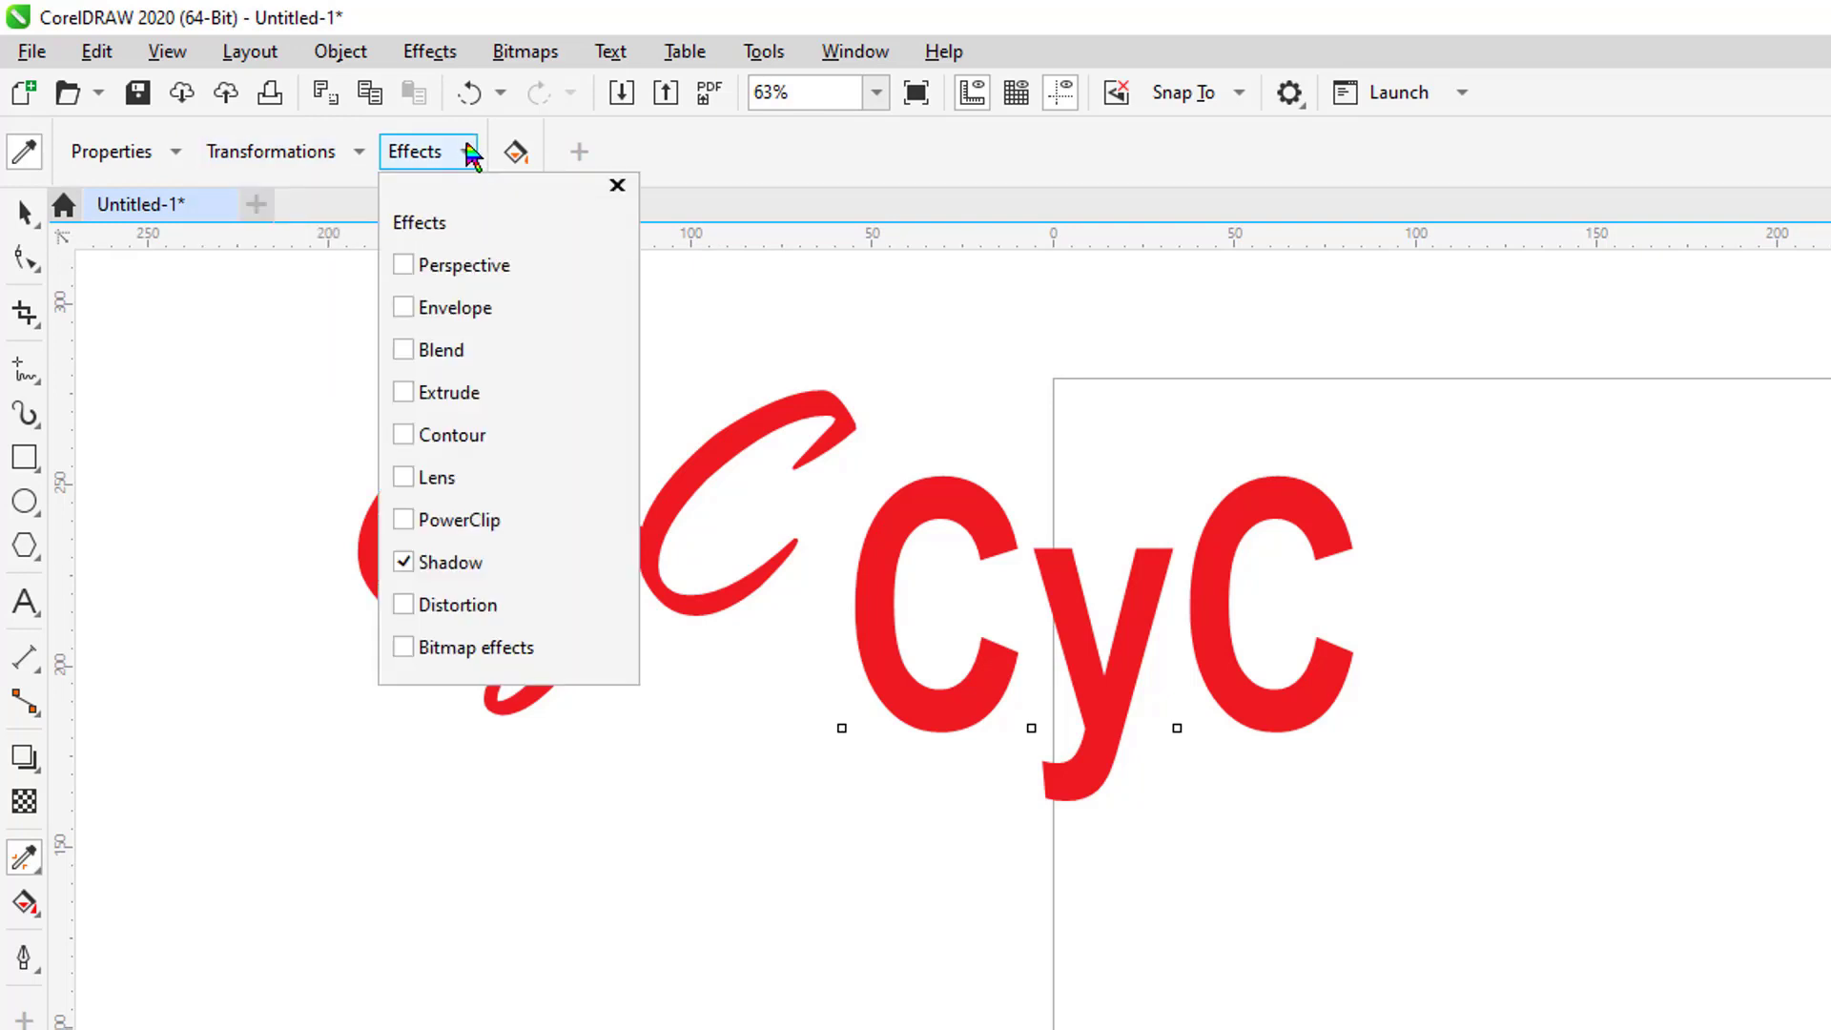
pyautogui.click(403, 561)
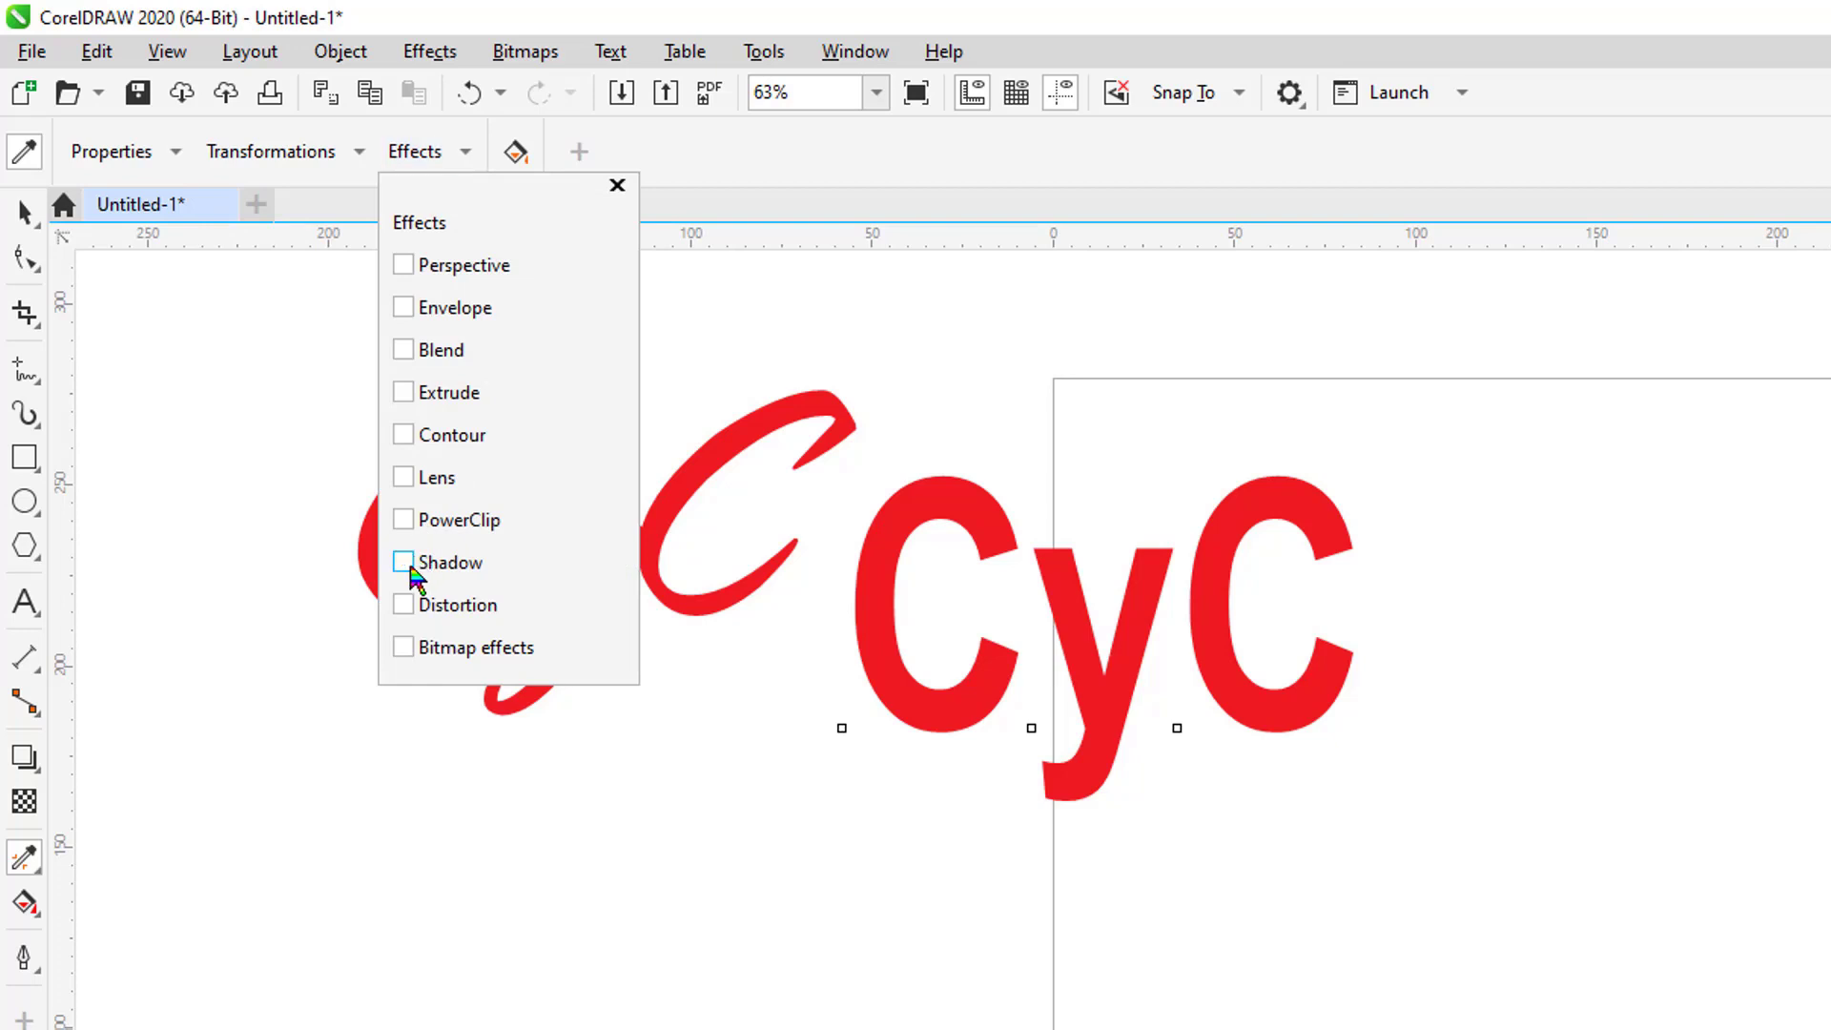
pyautogui.click(178, 153)
pyautogui.click(177, 152)
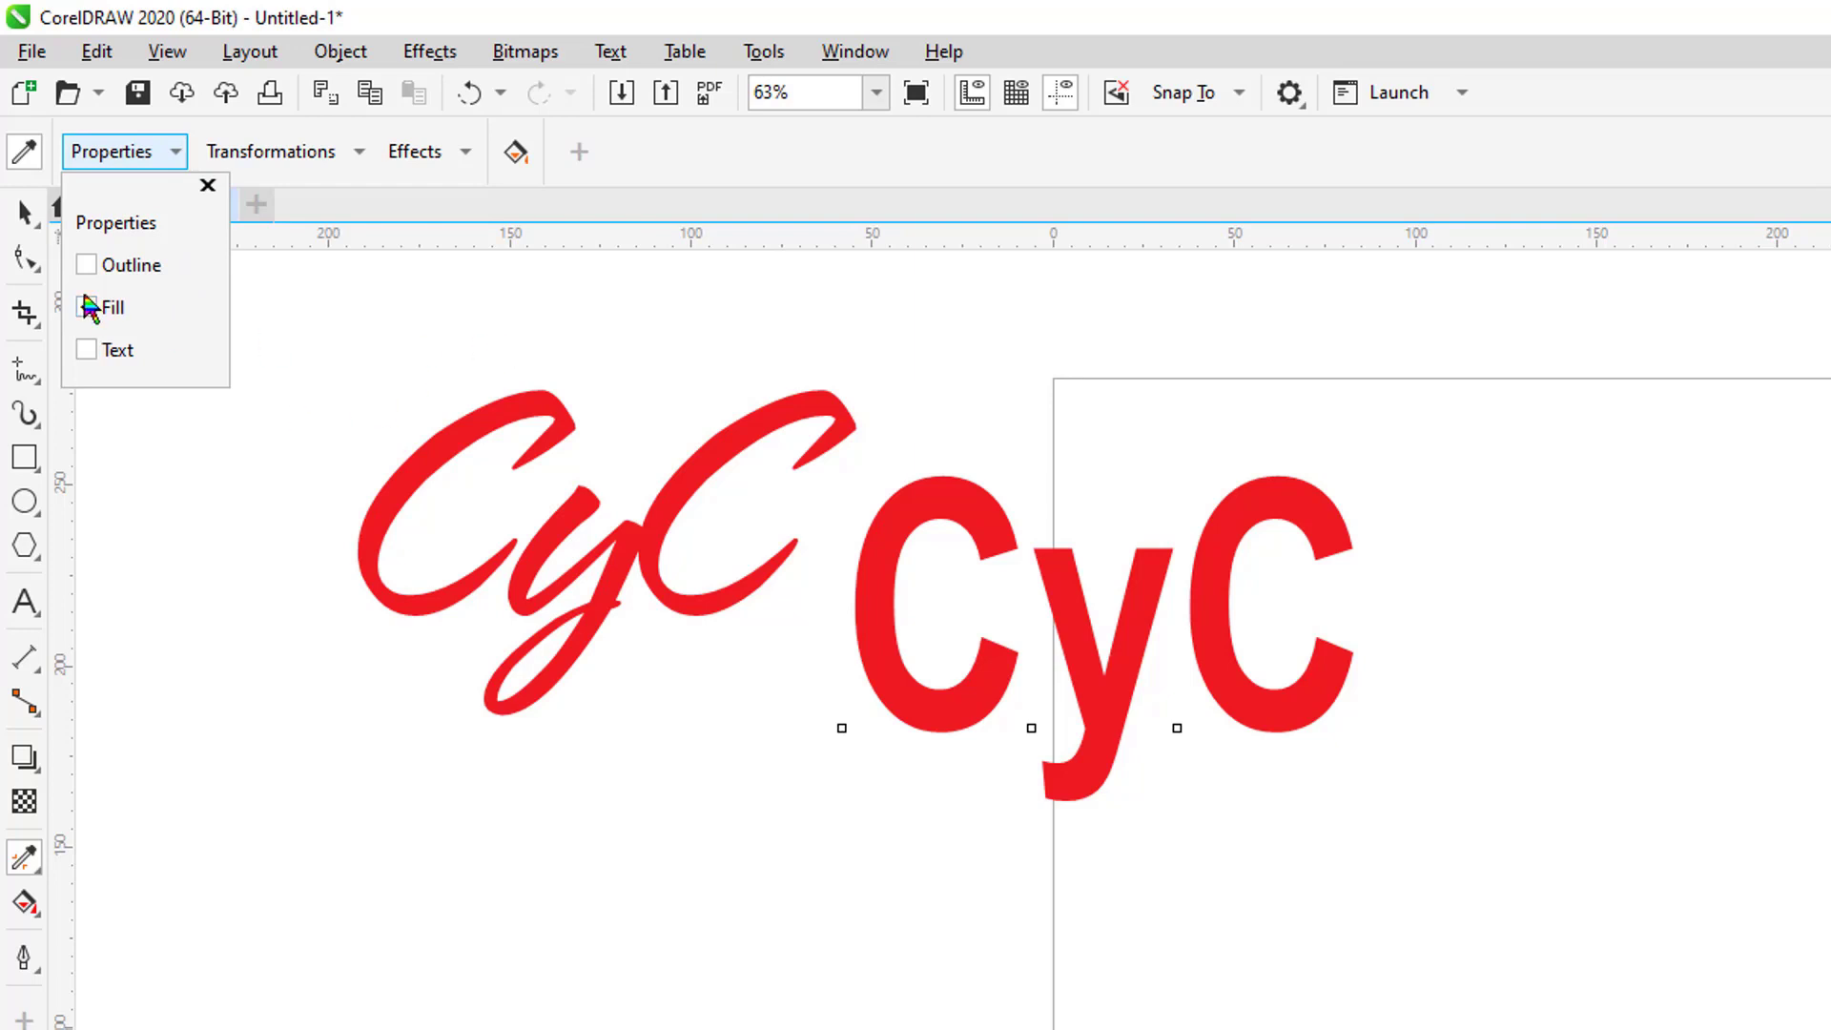
pyautogui.click(36, 219)
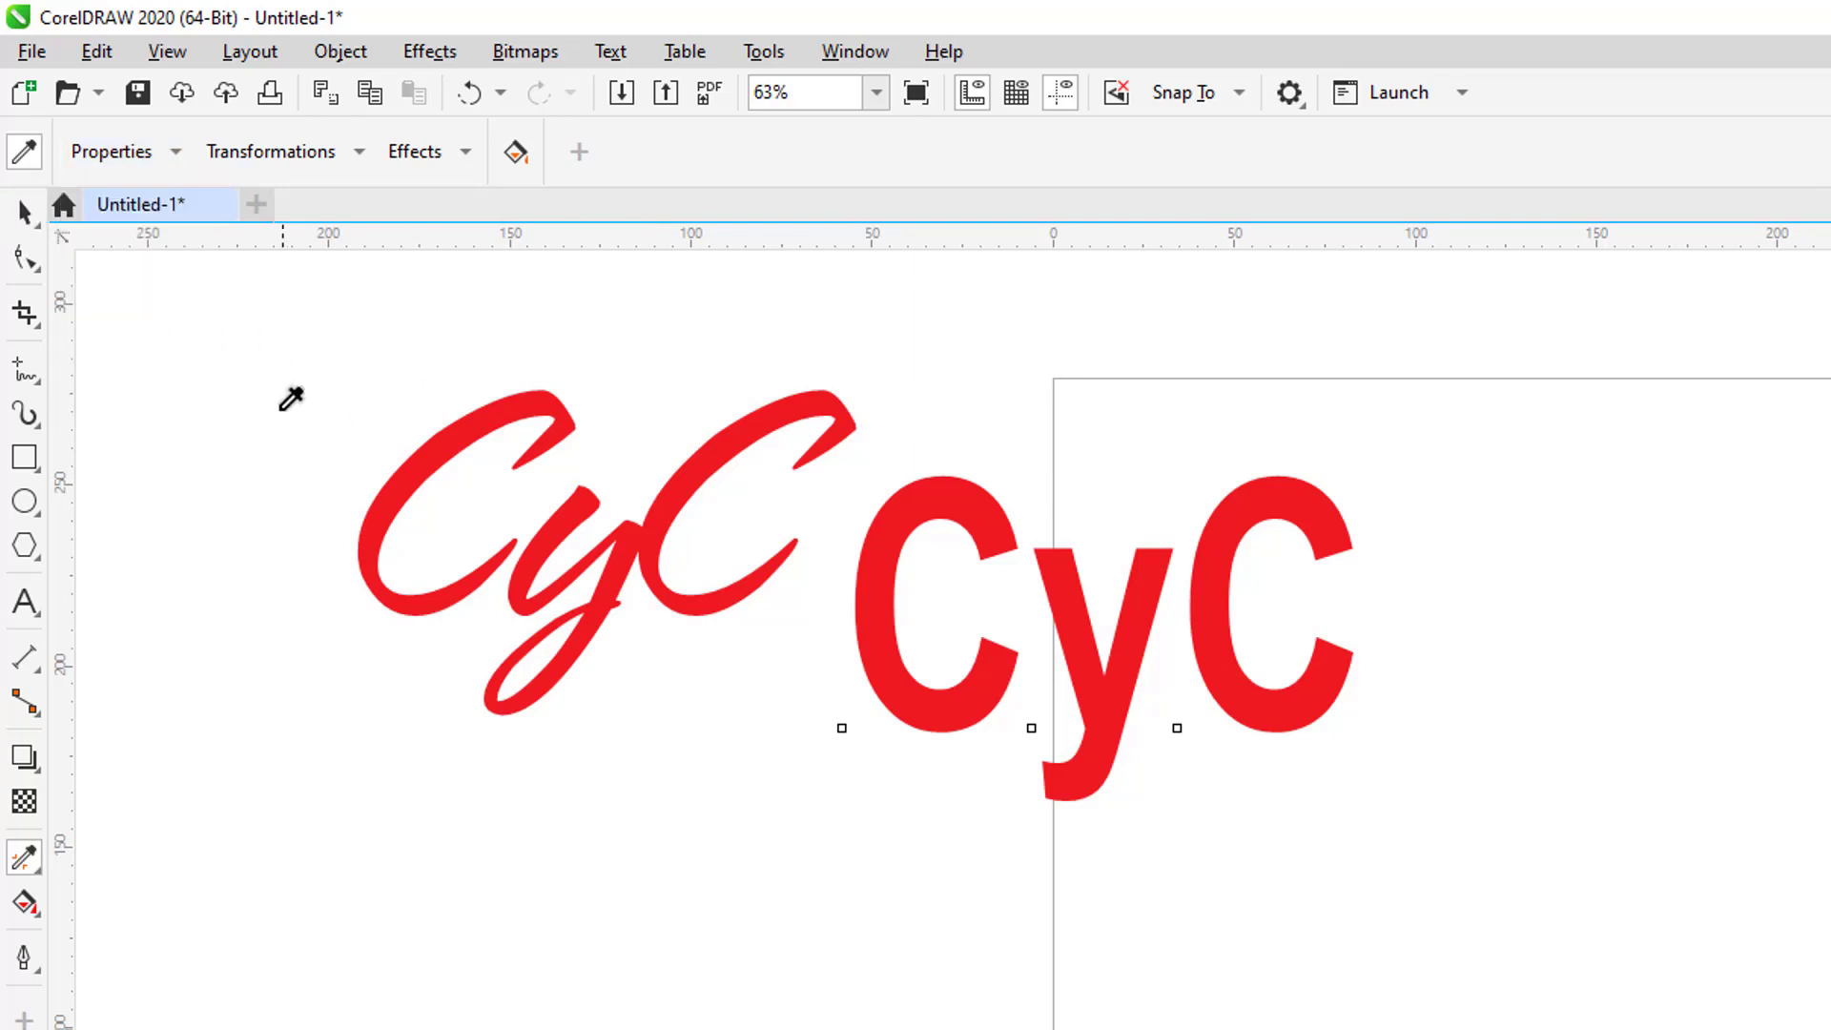
pyautogui.click(24, 217)
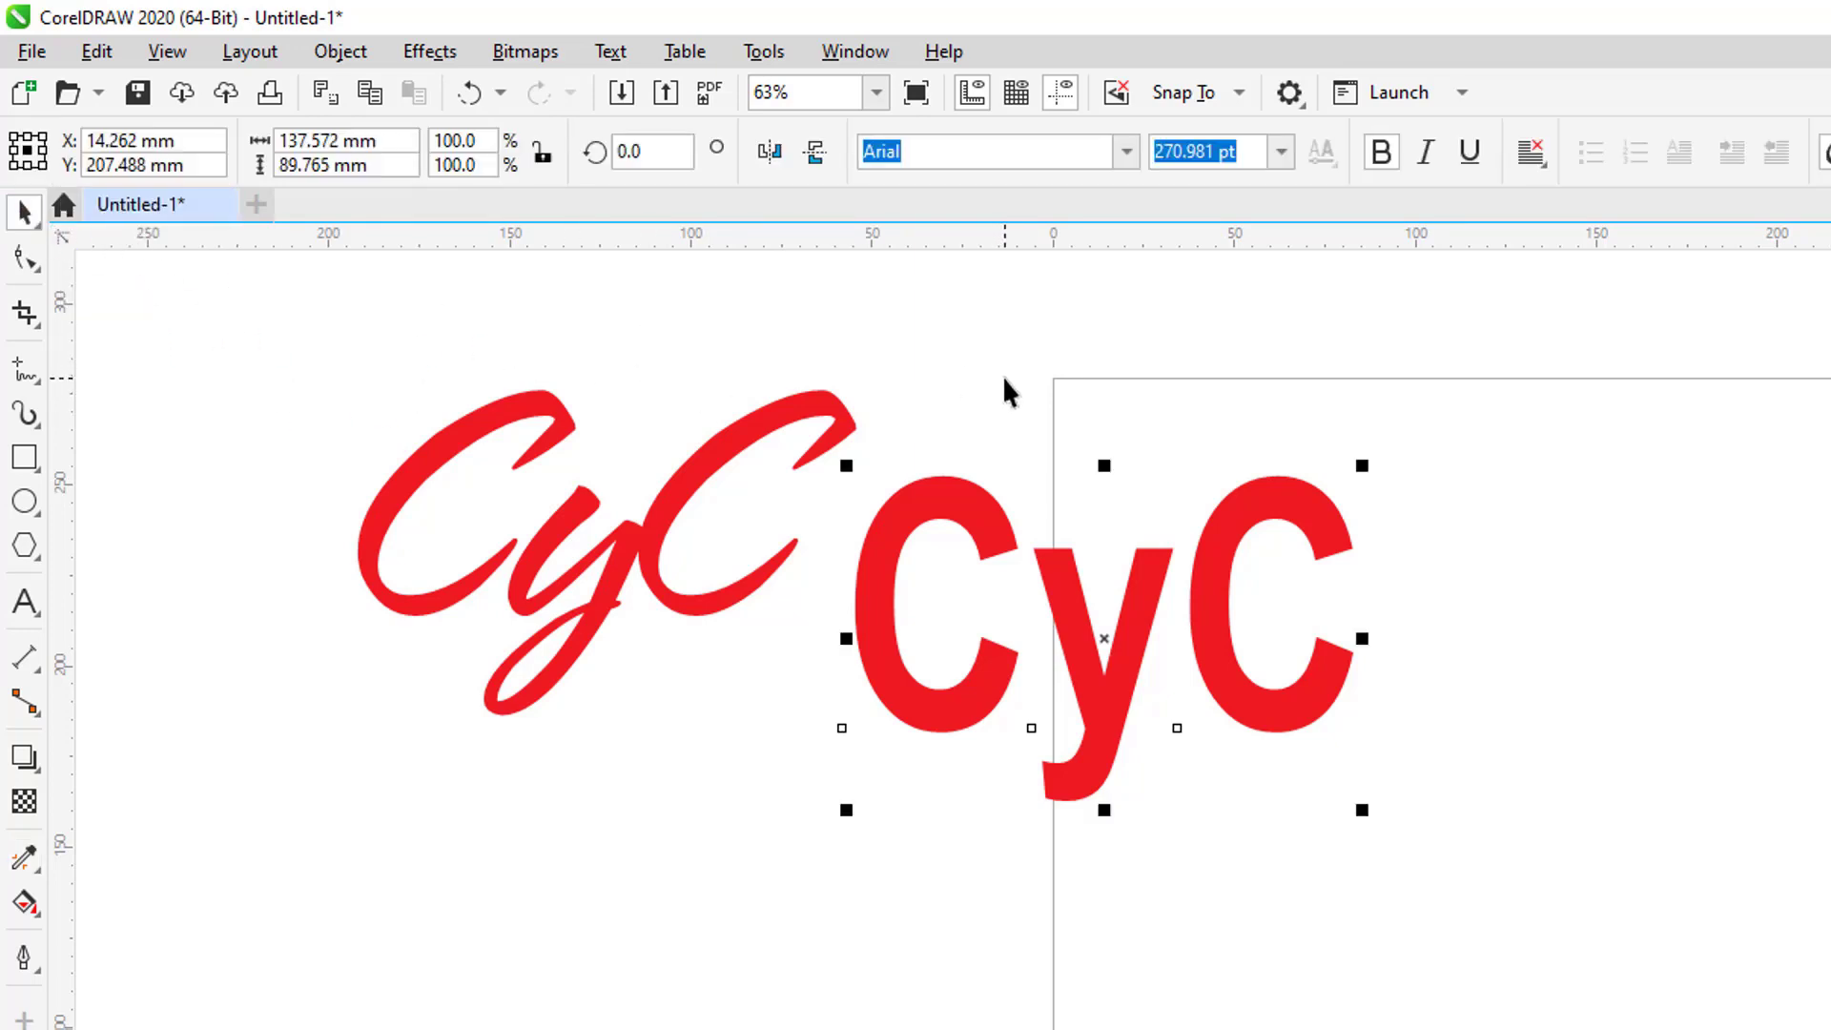
# Undo the Arial text's move and the attributes applied to it, and deselect the text.
pyautogui.hotkey('ctrl', 'z')
pyautogui.hotkey('ctrl', 'z')
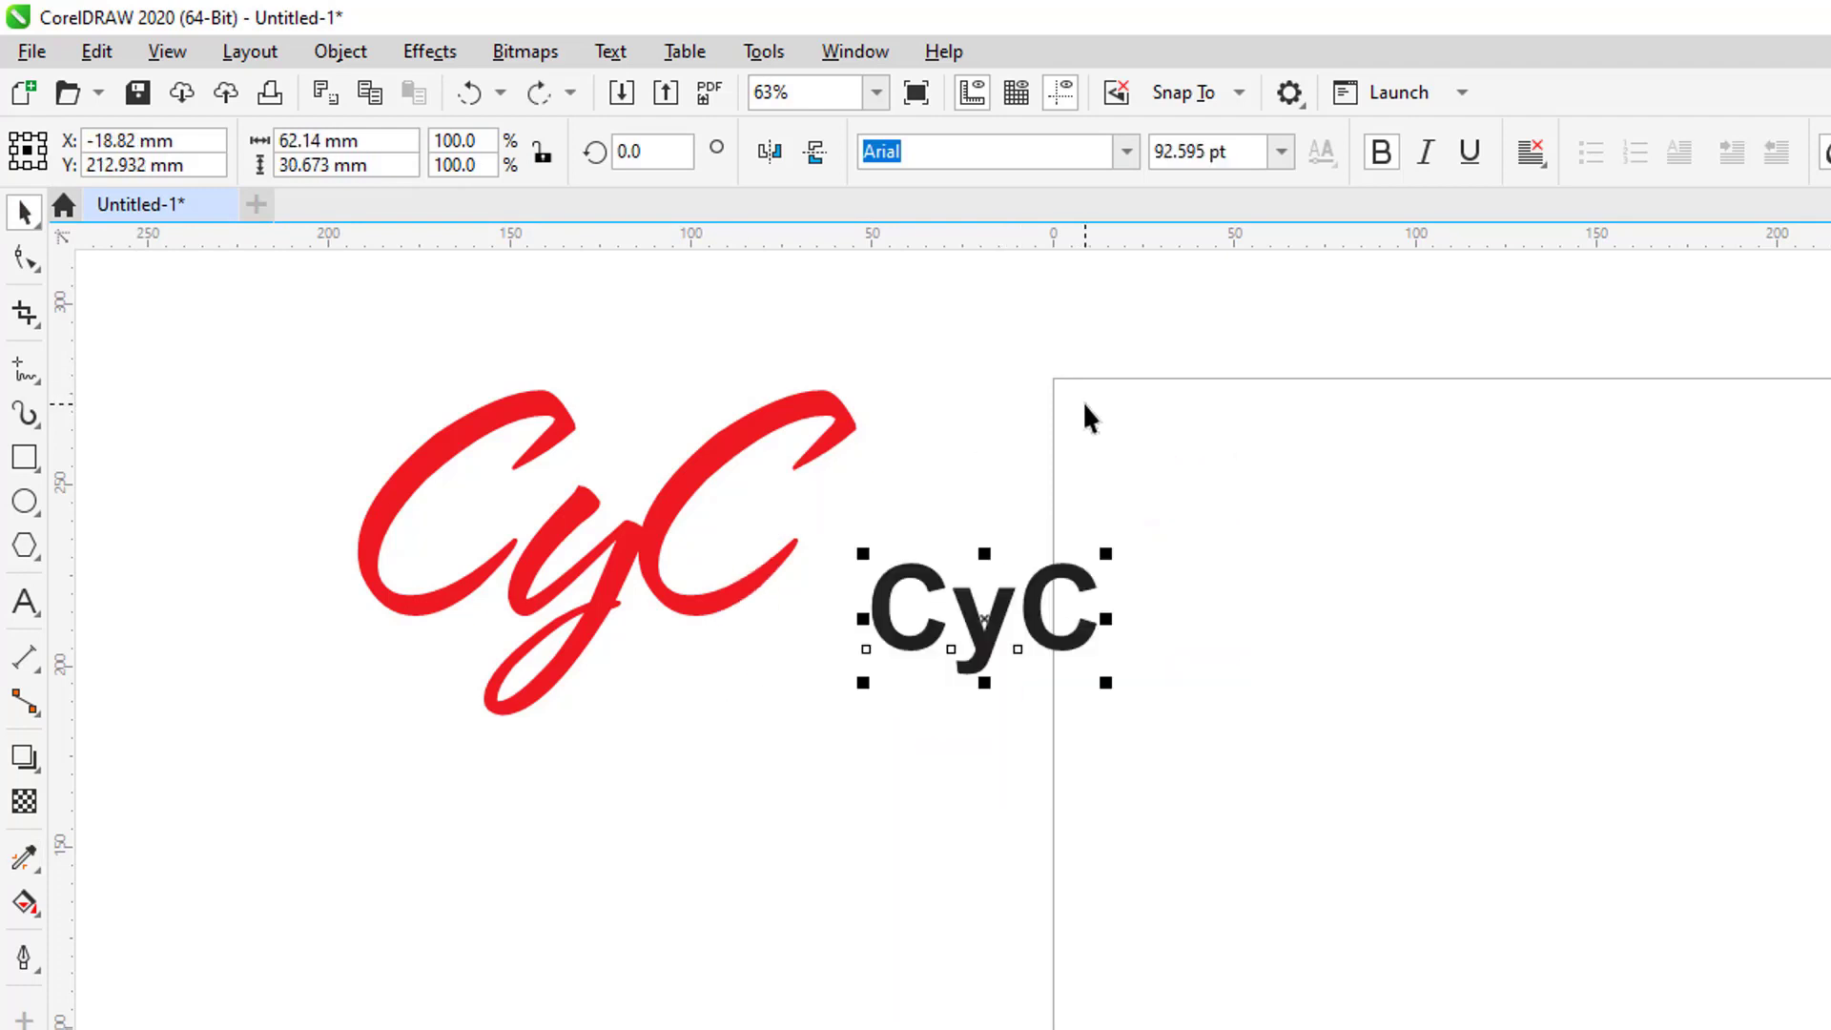
pyautogui.click(1054, 430)
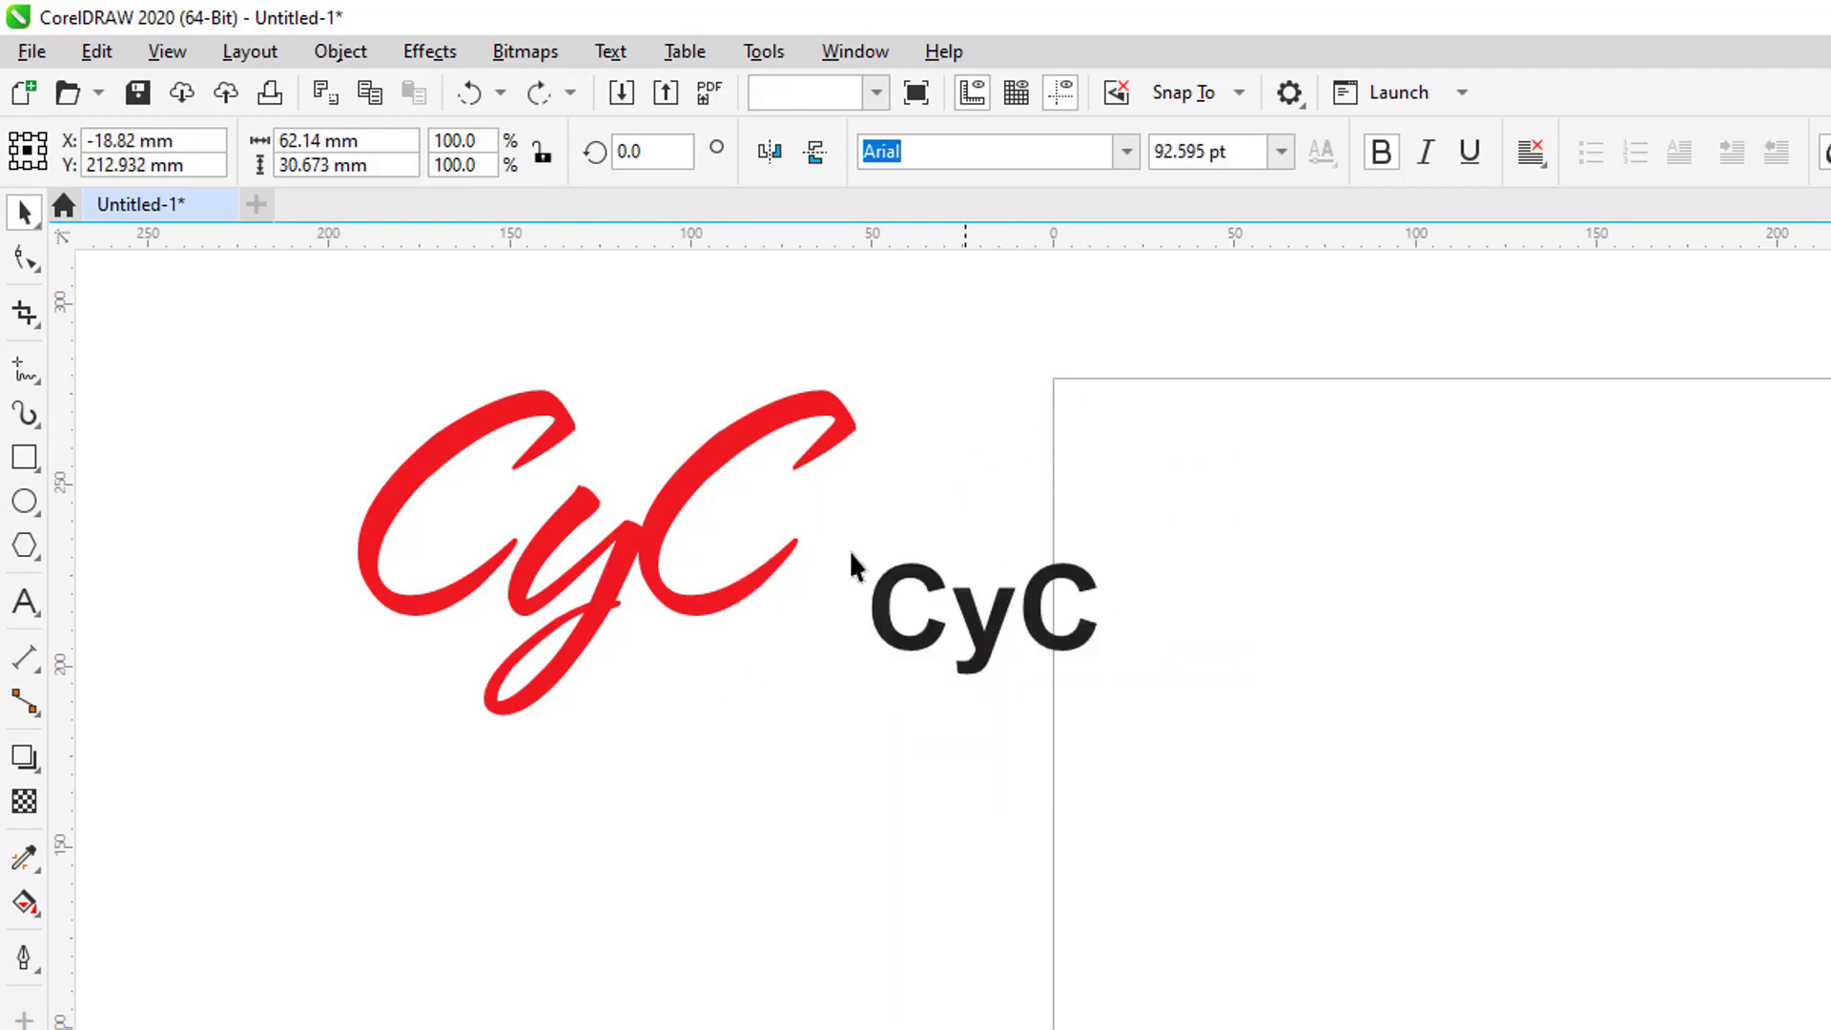
# Copy only the red fill from the script text to the black Arial text with the Attributes Eyedropper.
pyautogui.click(25, 860)
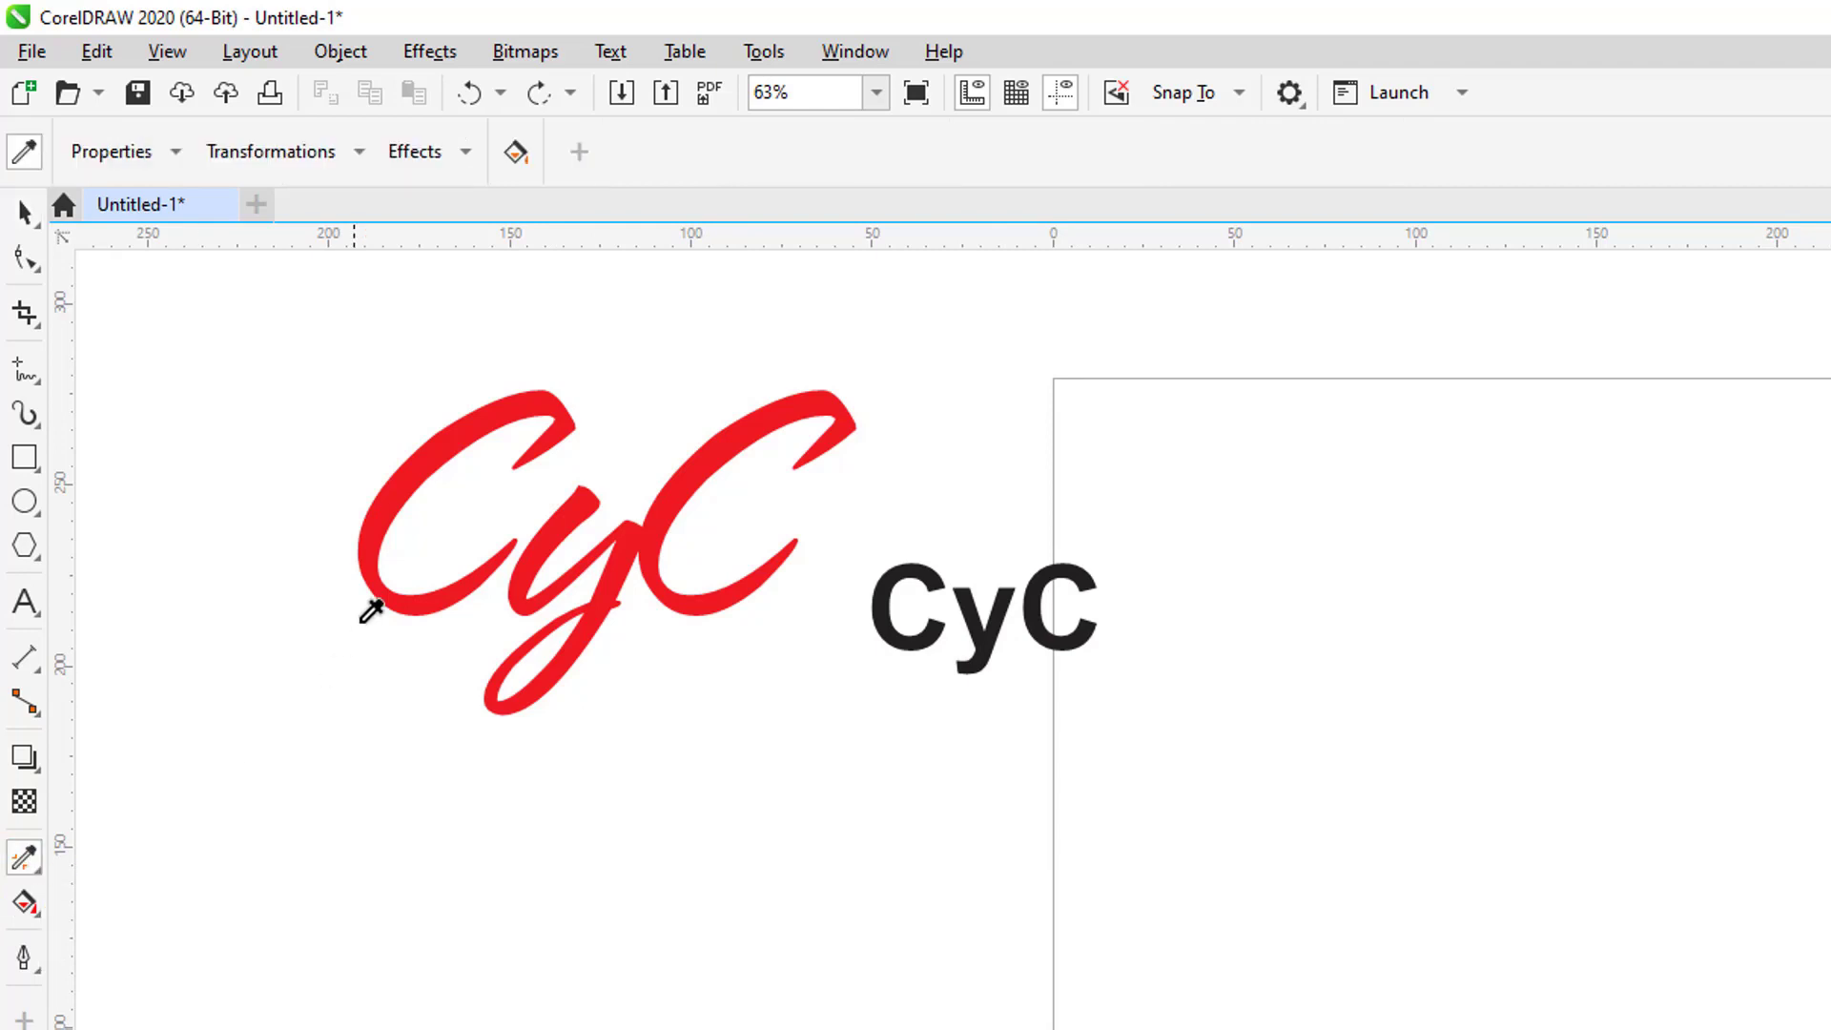
pyautogui.click(403, 484)
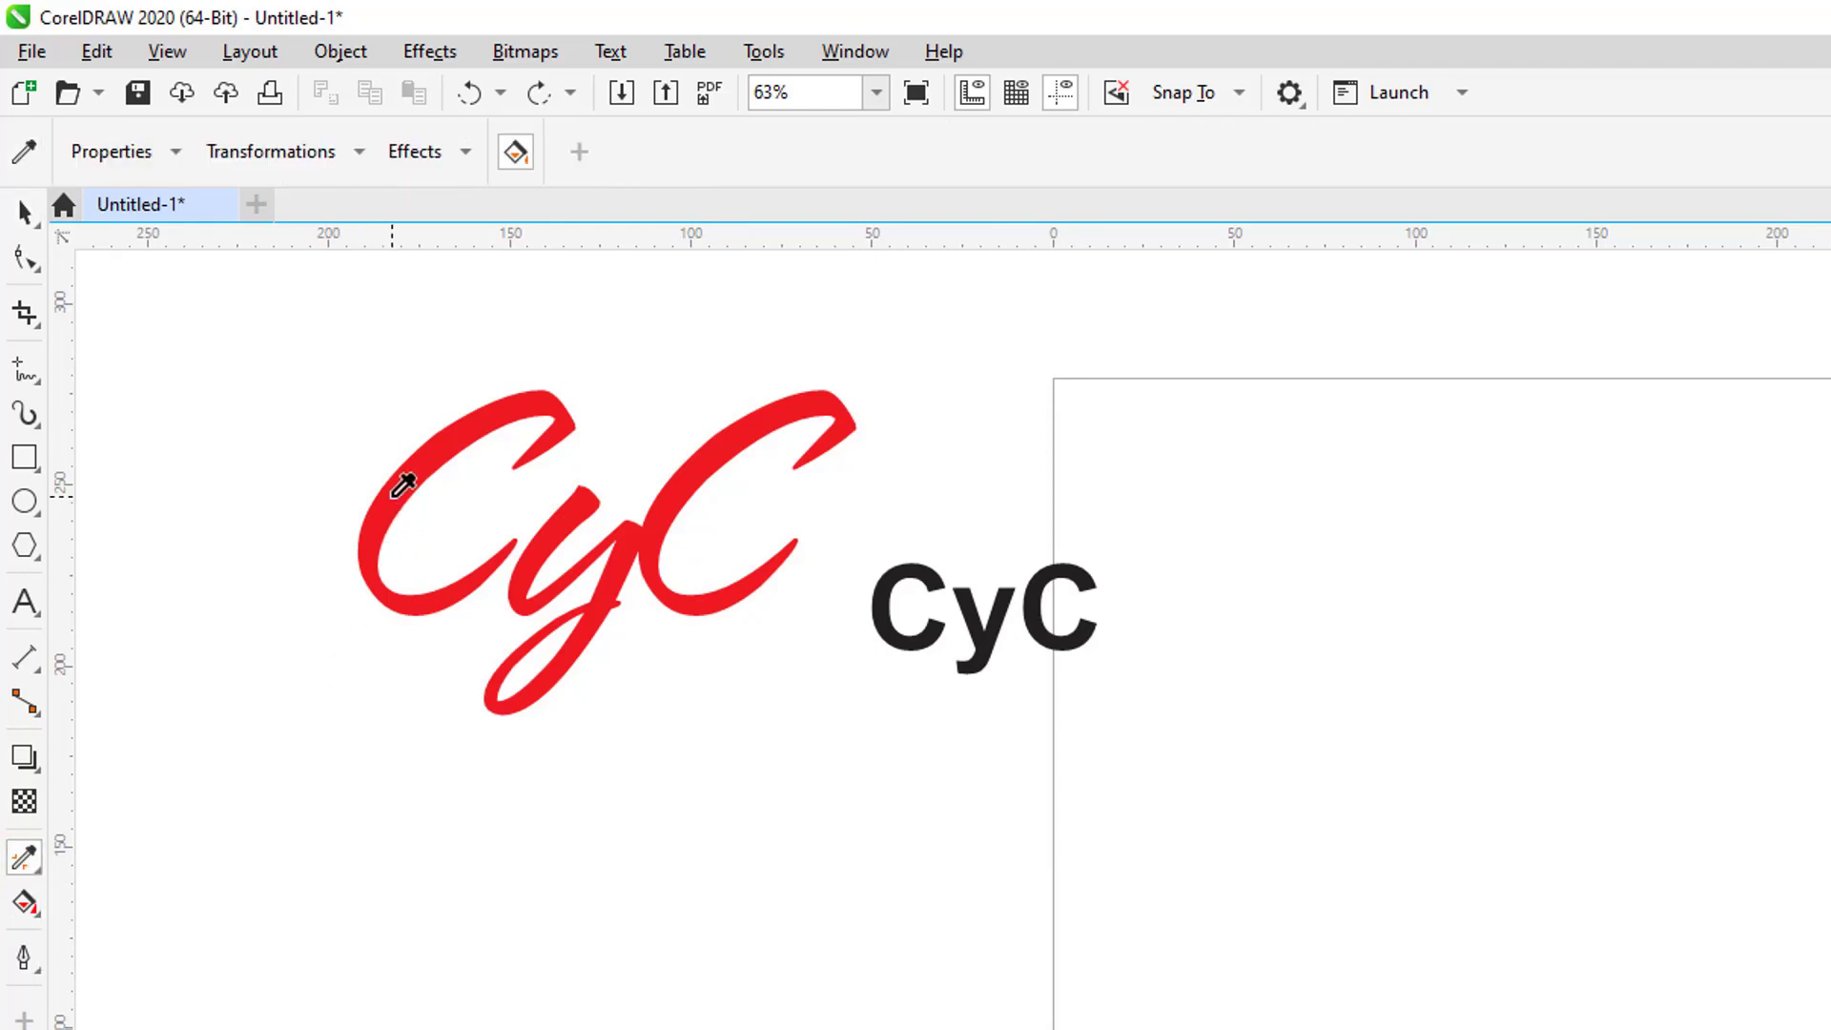
pyautogui.click(874, 578)
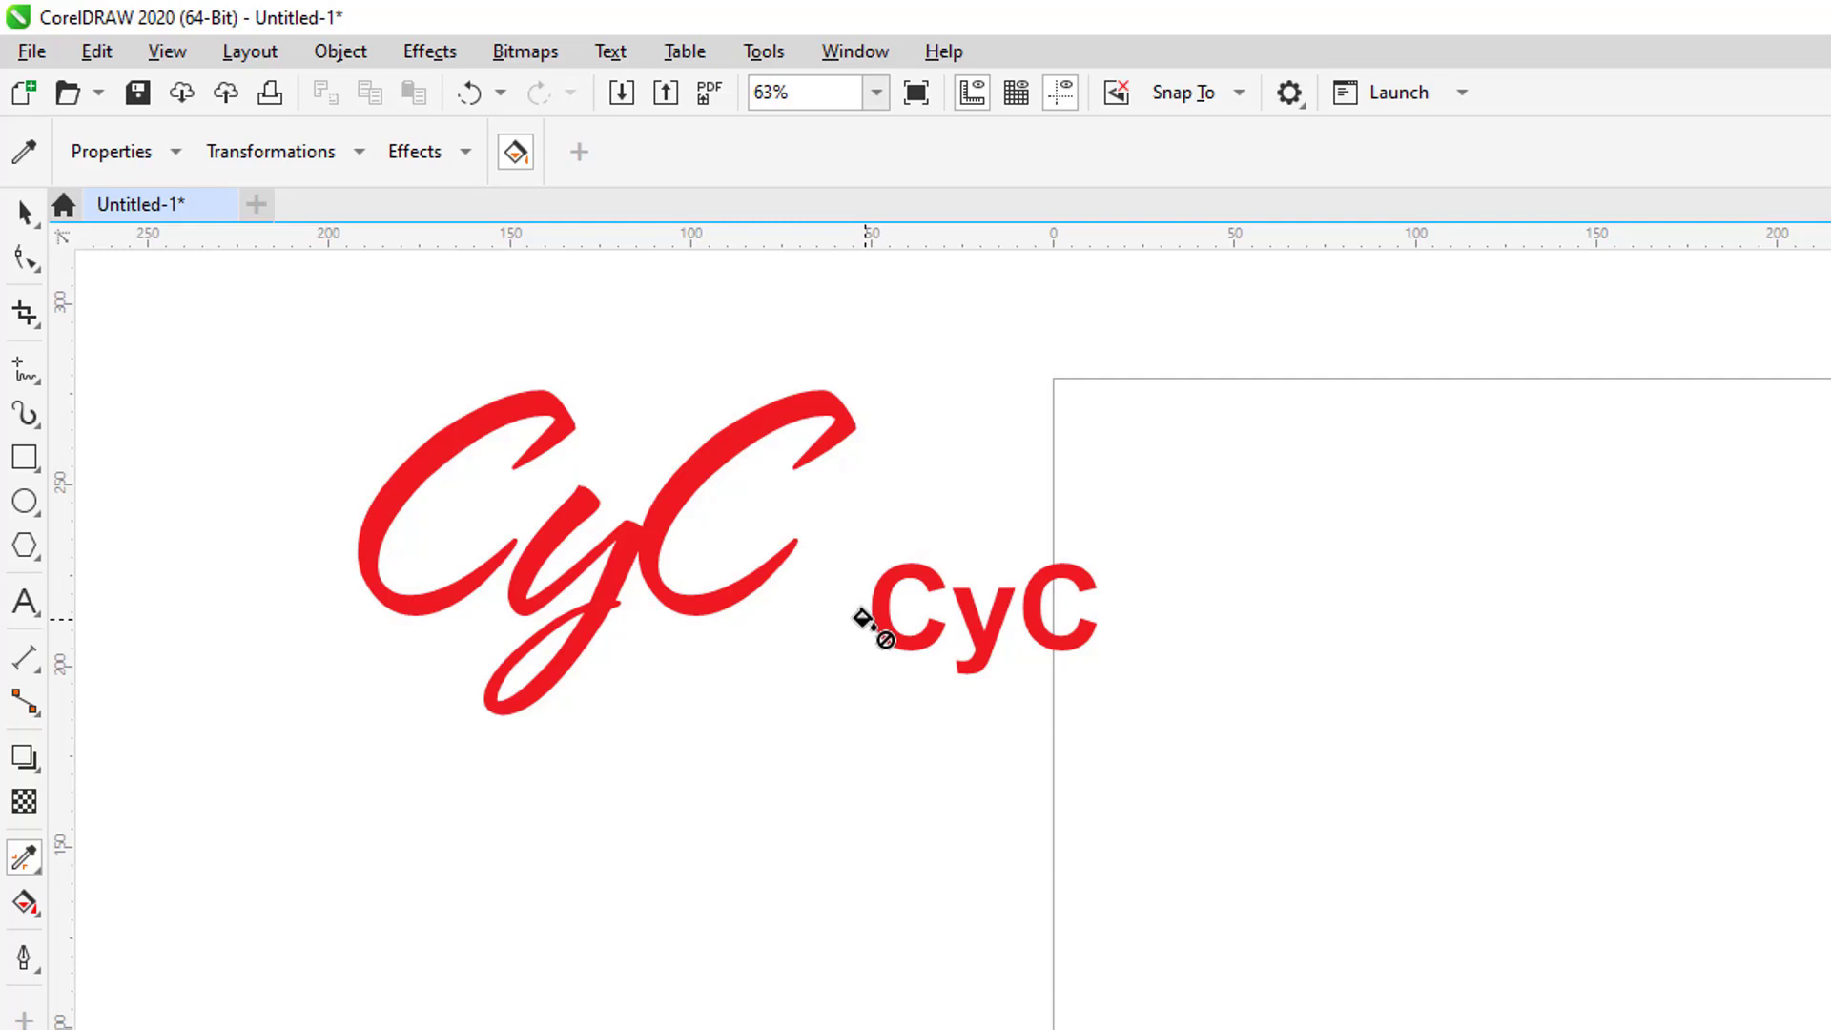
# Undo the red fill on the Arial text and include Text among the properties the Attributes Eyedropper copies.
pyautogui.hotkey('ctrl', 'z')
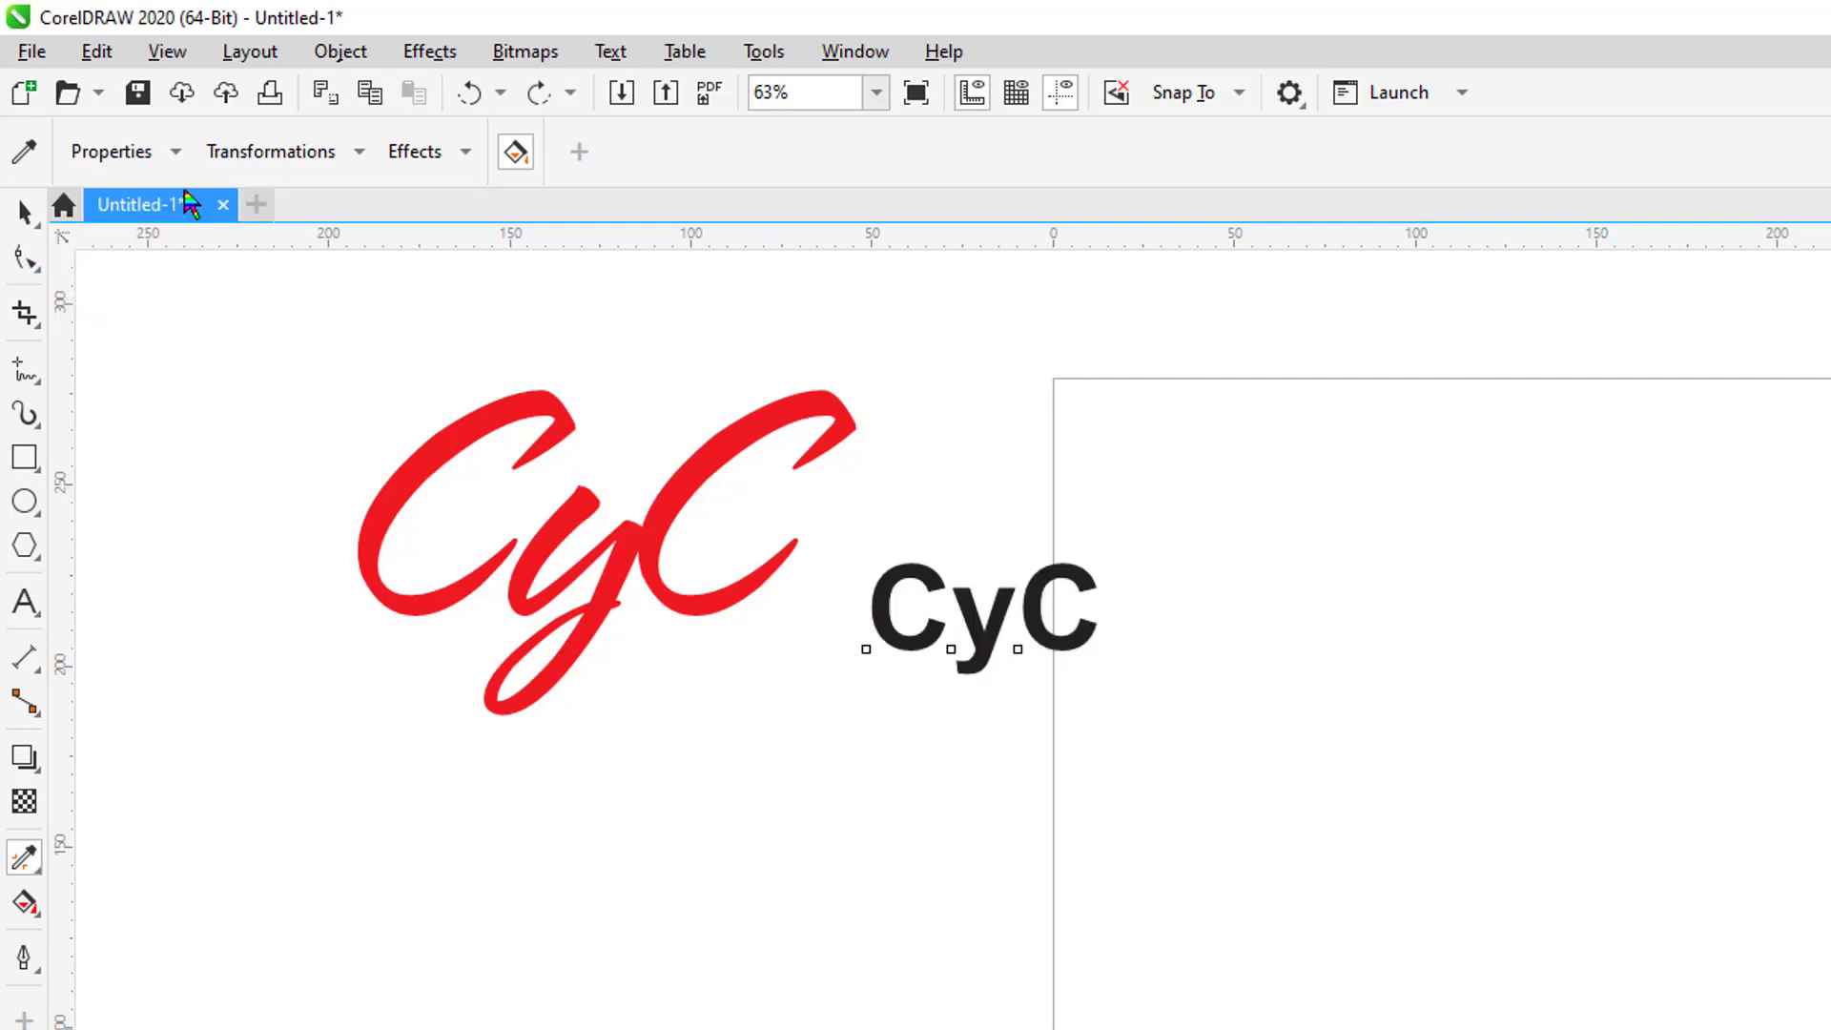
pyautogui.click(179, 152)
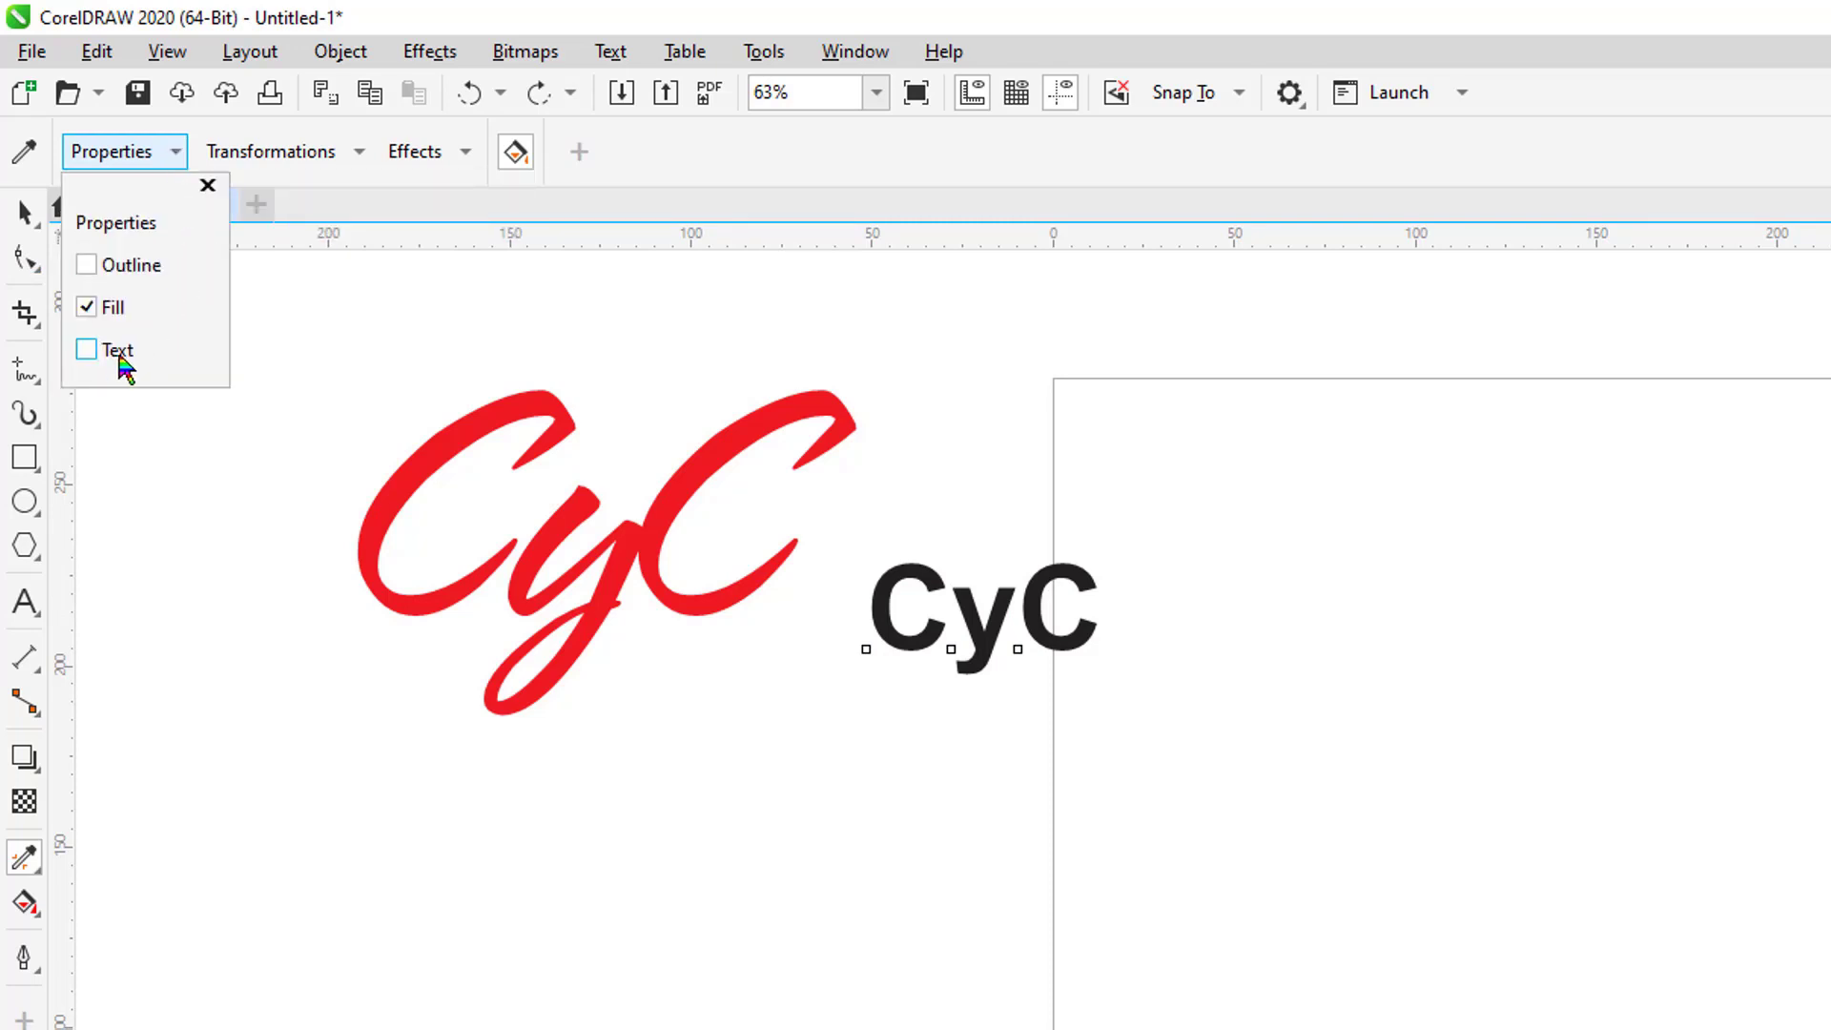
pyautogui.click(87, 350)
pyautogui.click(406, 391)
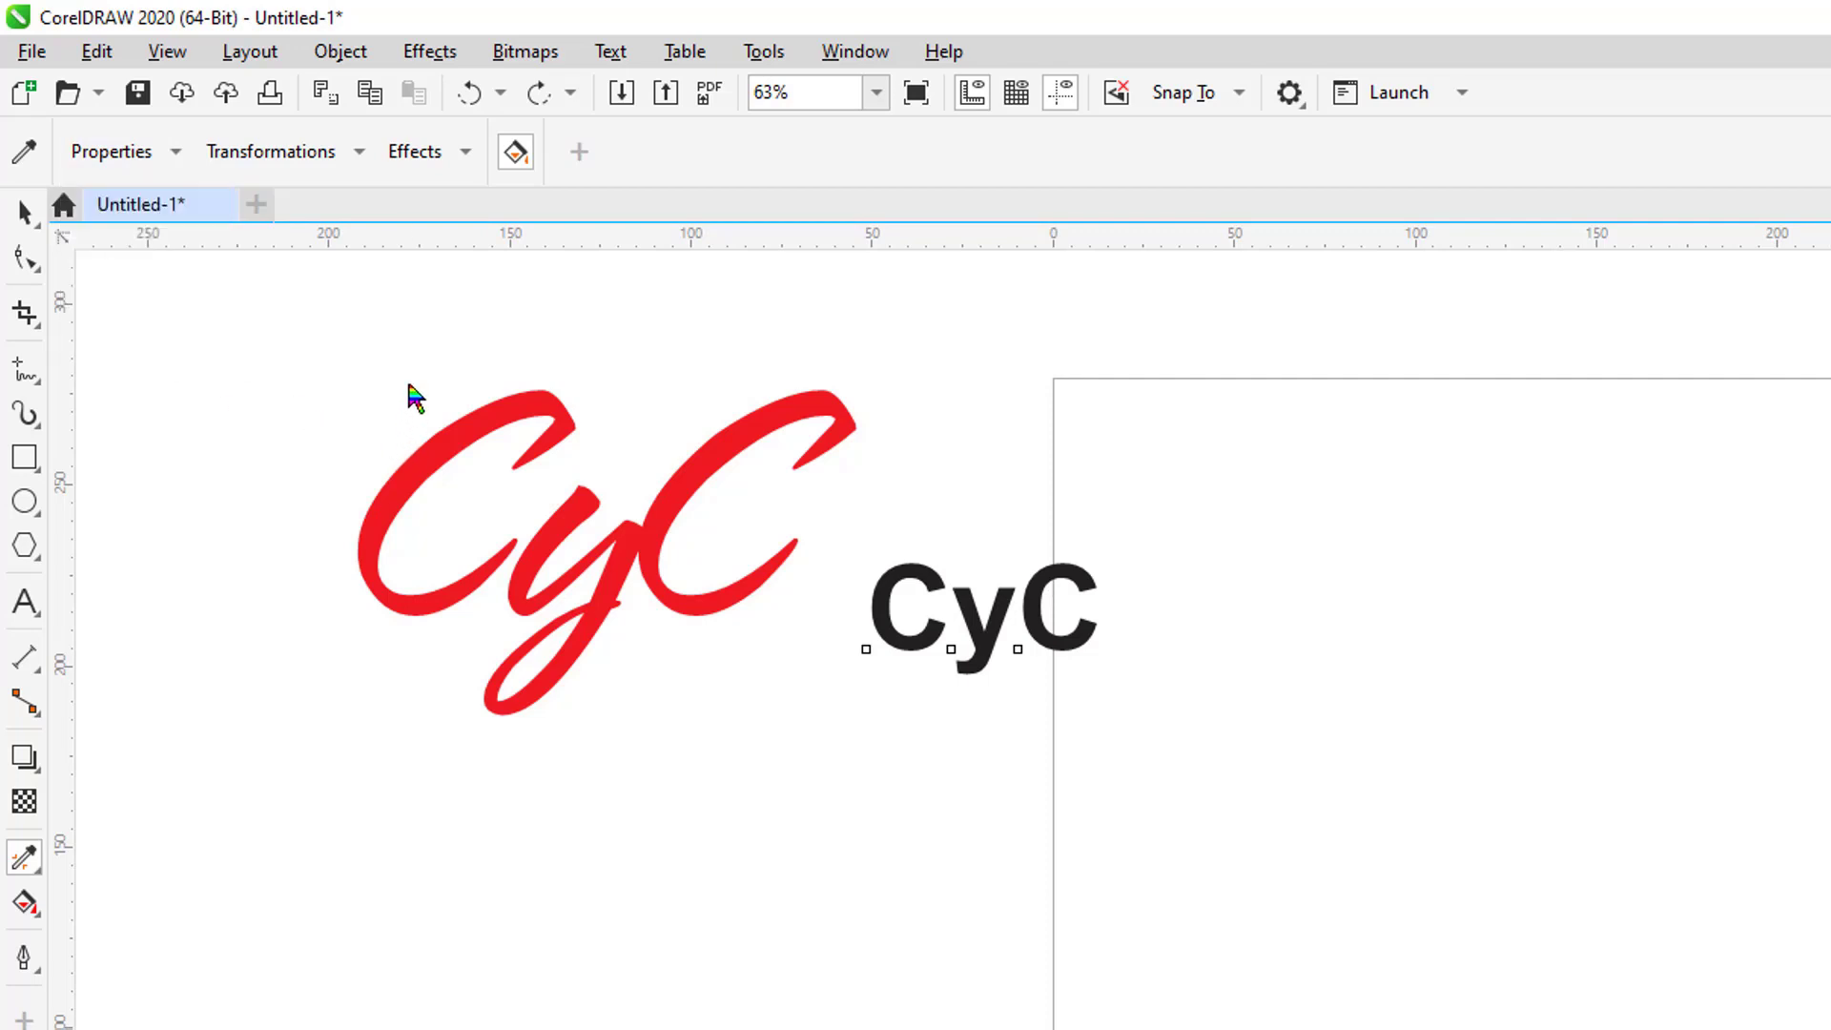
# Deselect the Arial text and apply the red script text's fill and text attributes to it with the Attributes Eyedropper.
pyautogui.click(24, 214)
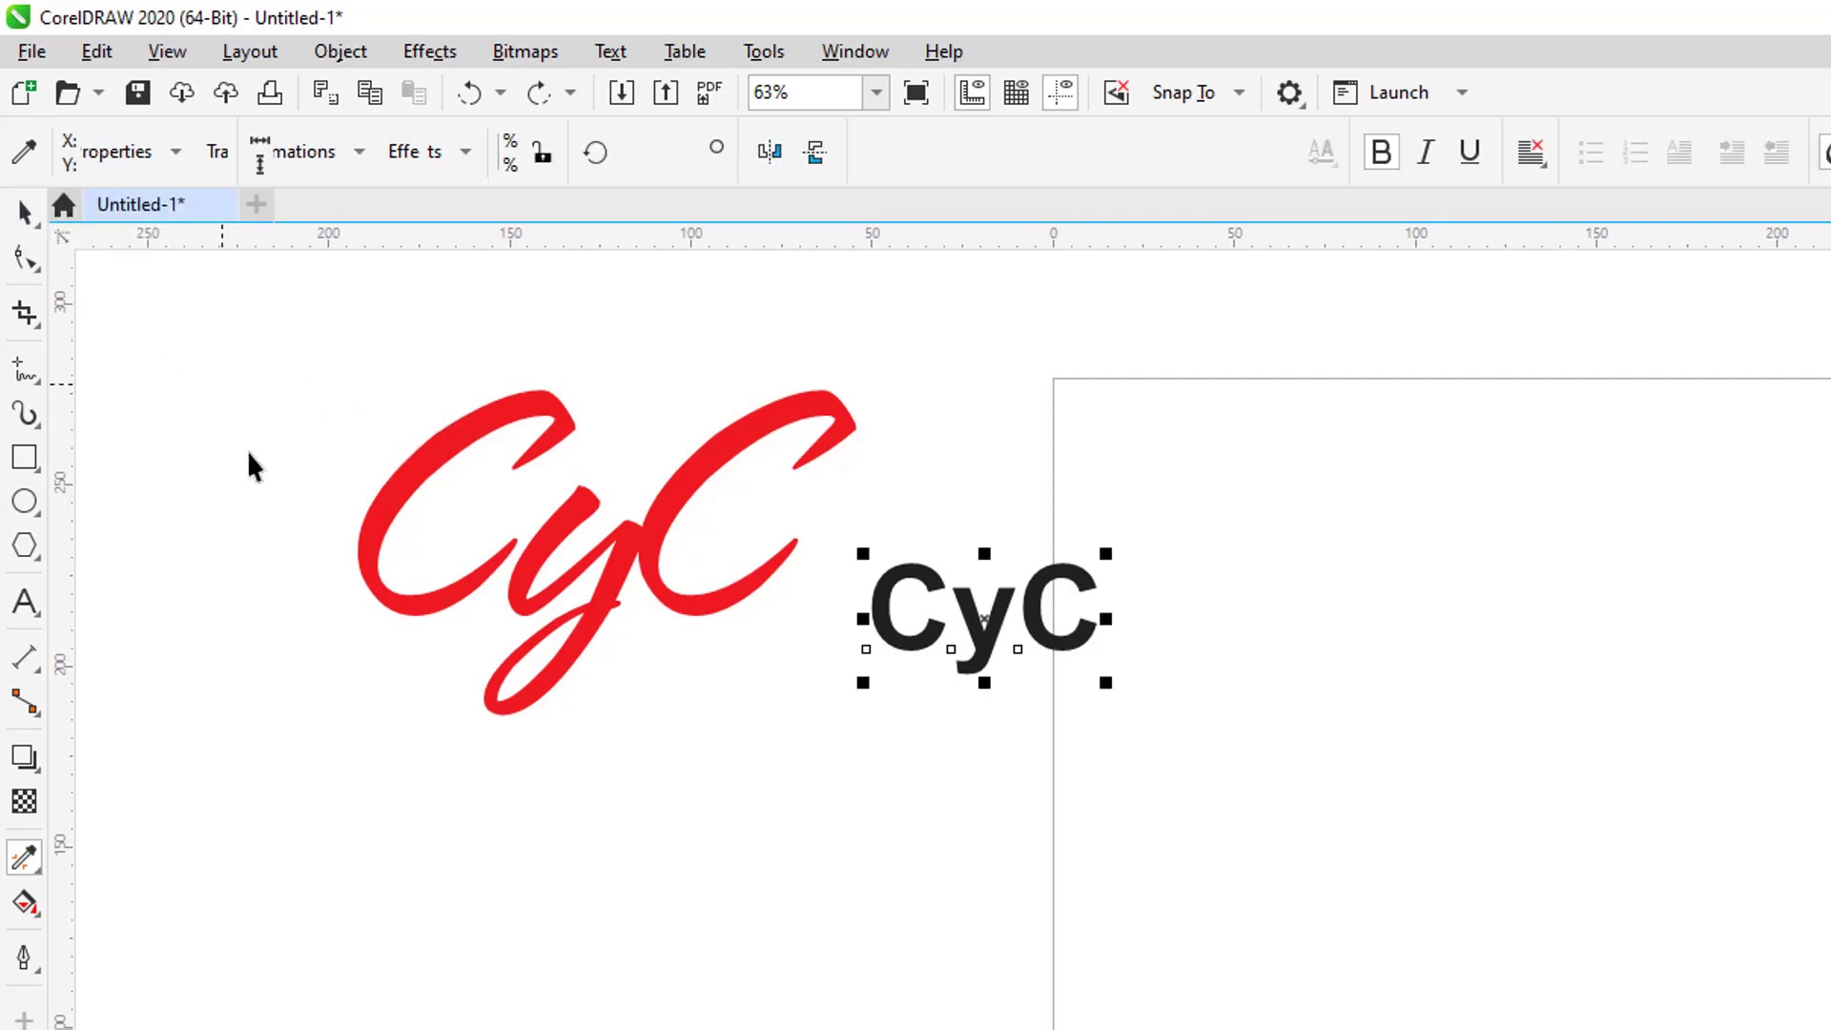
pyautogui.click(266, 578)
pyautogui.click(23, 857)
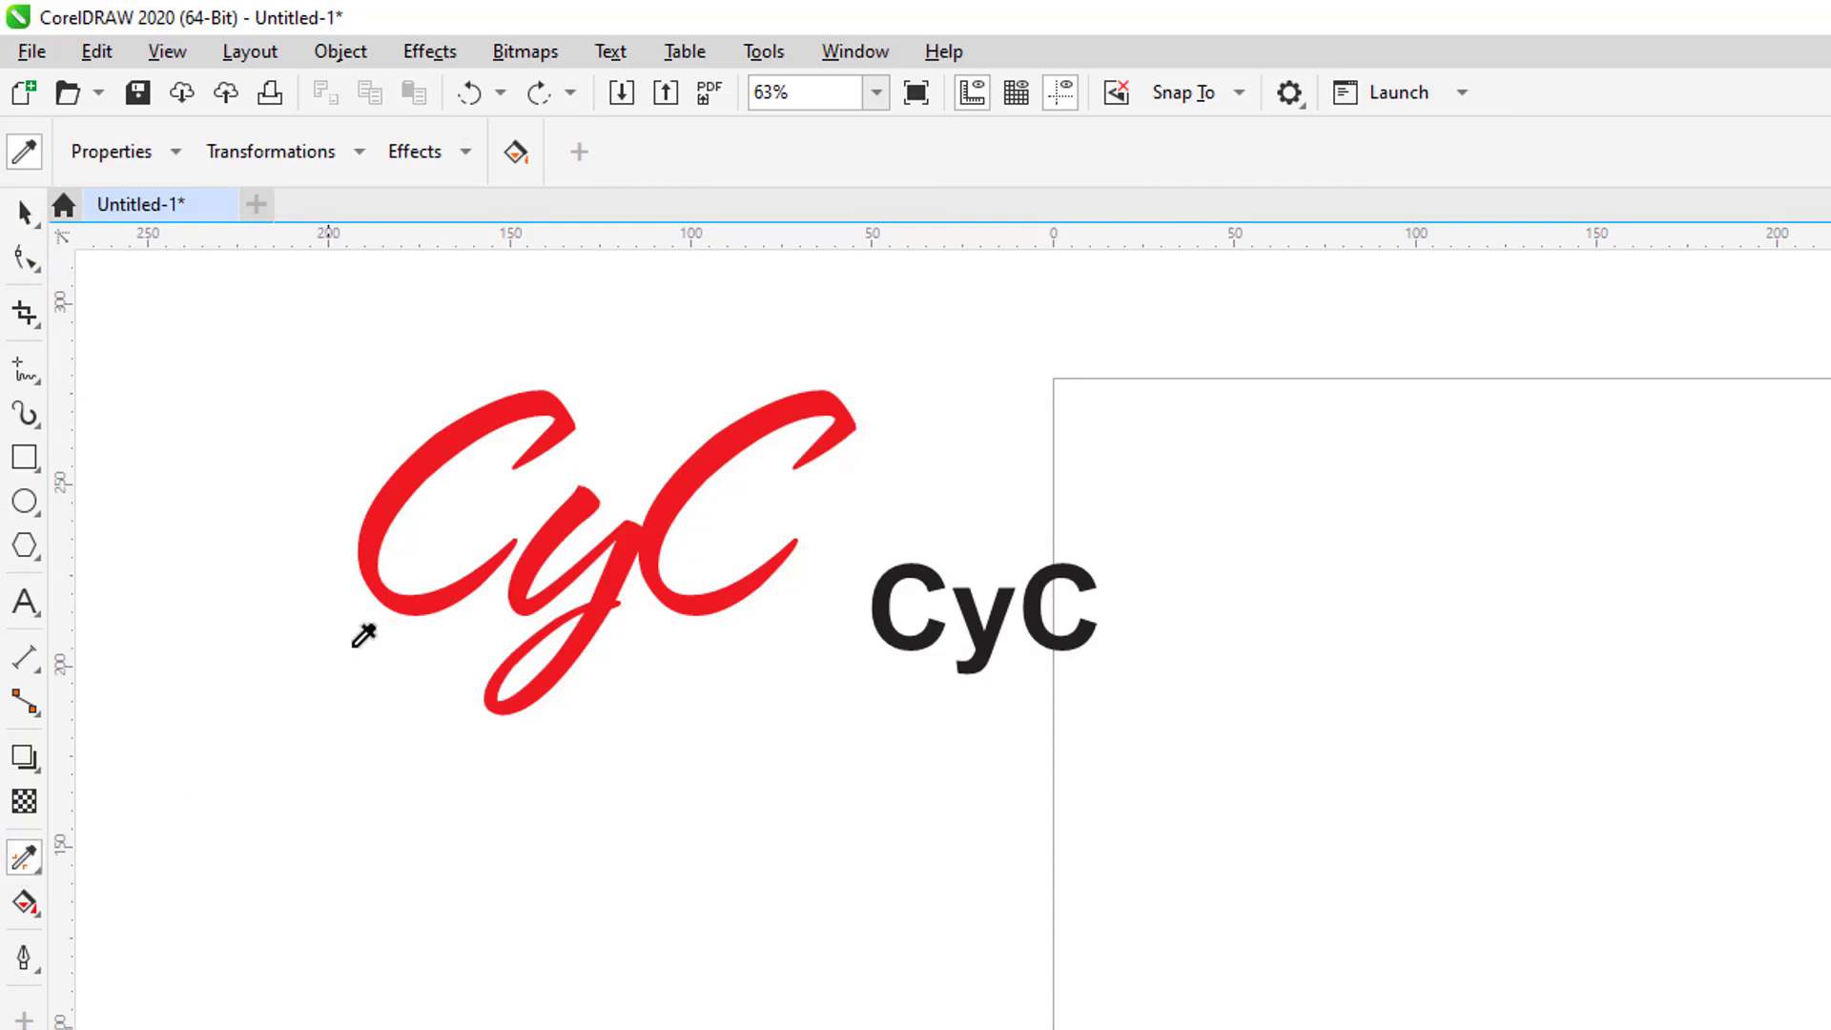
pyautogui.click(405, 482)
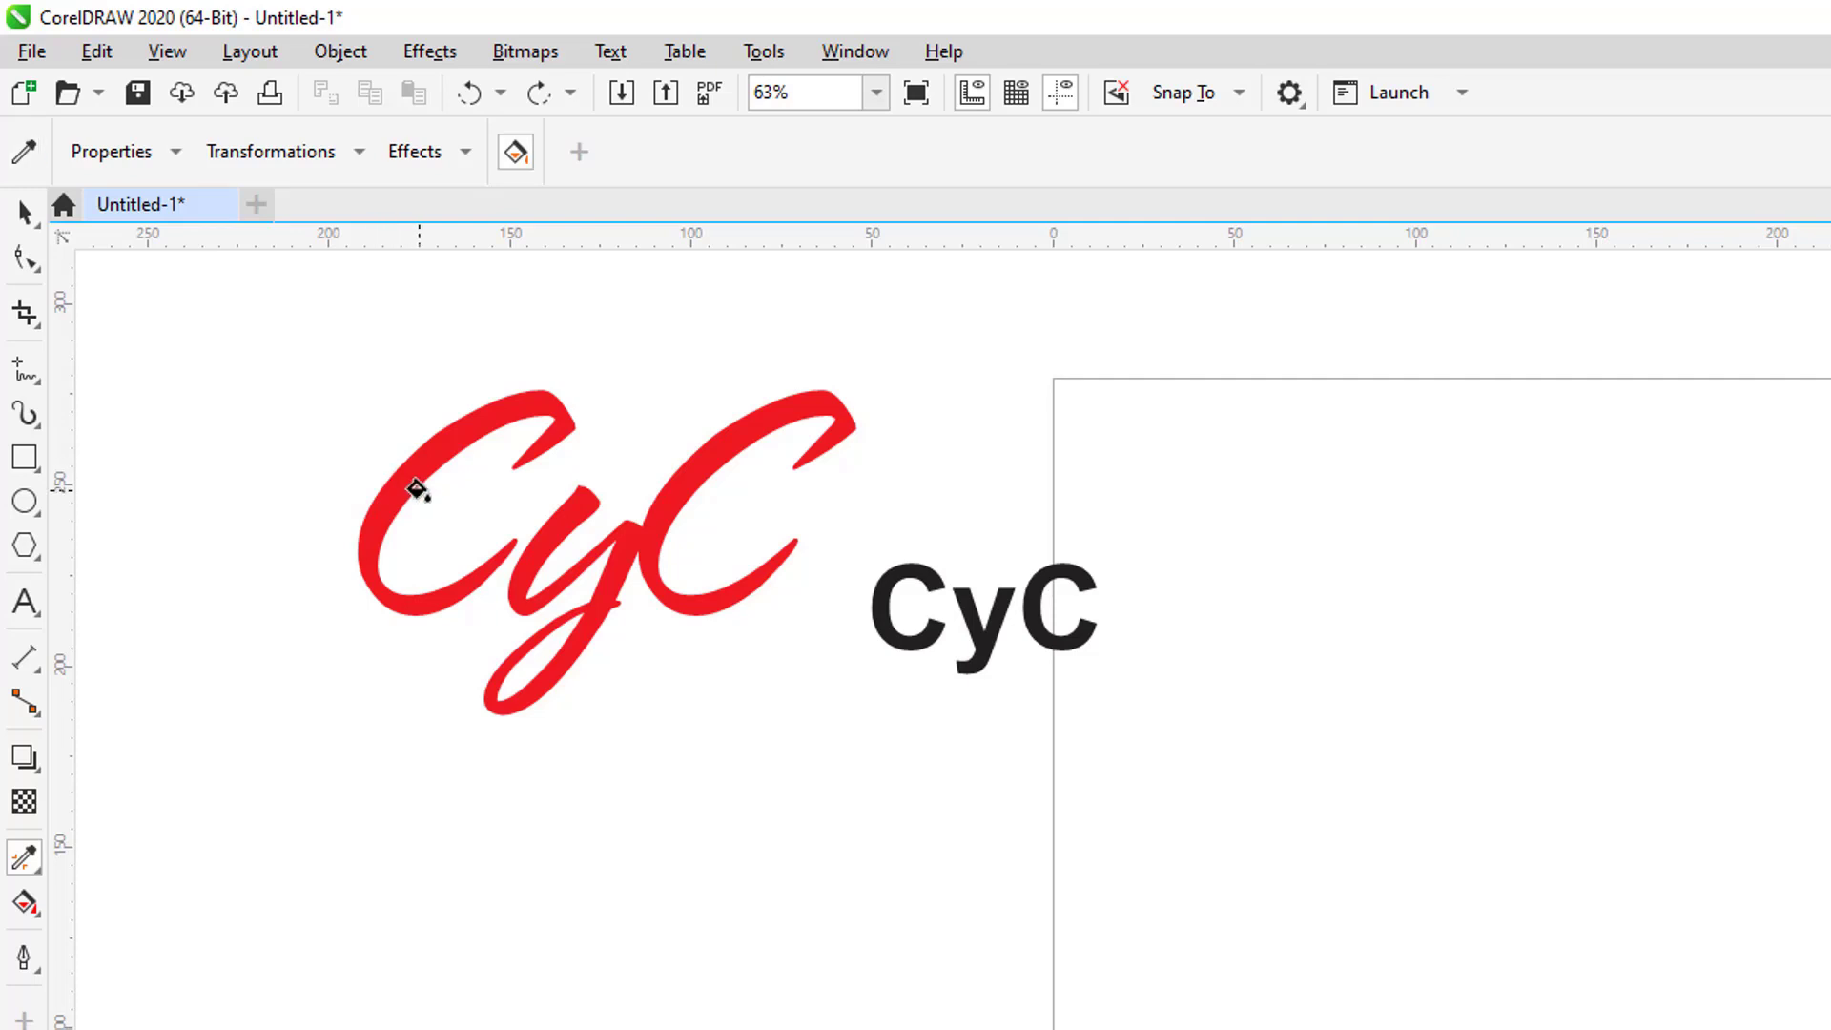
pyautogui.click(874, 579)
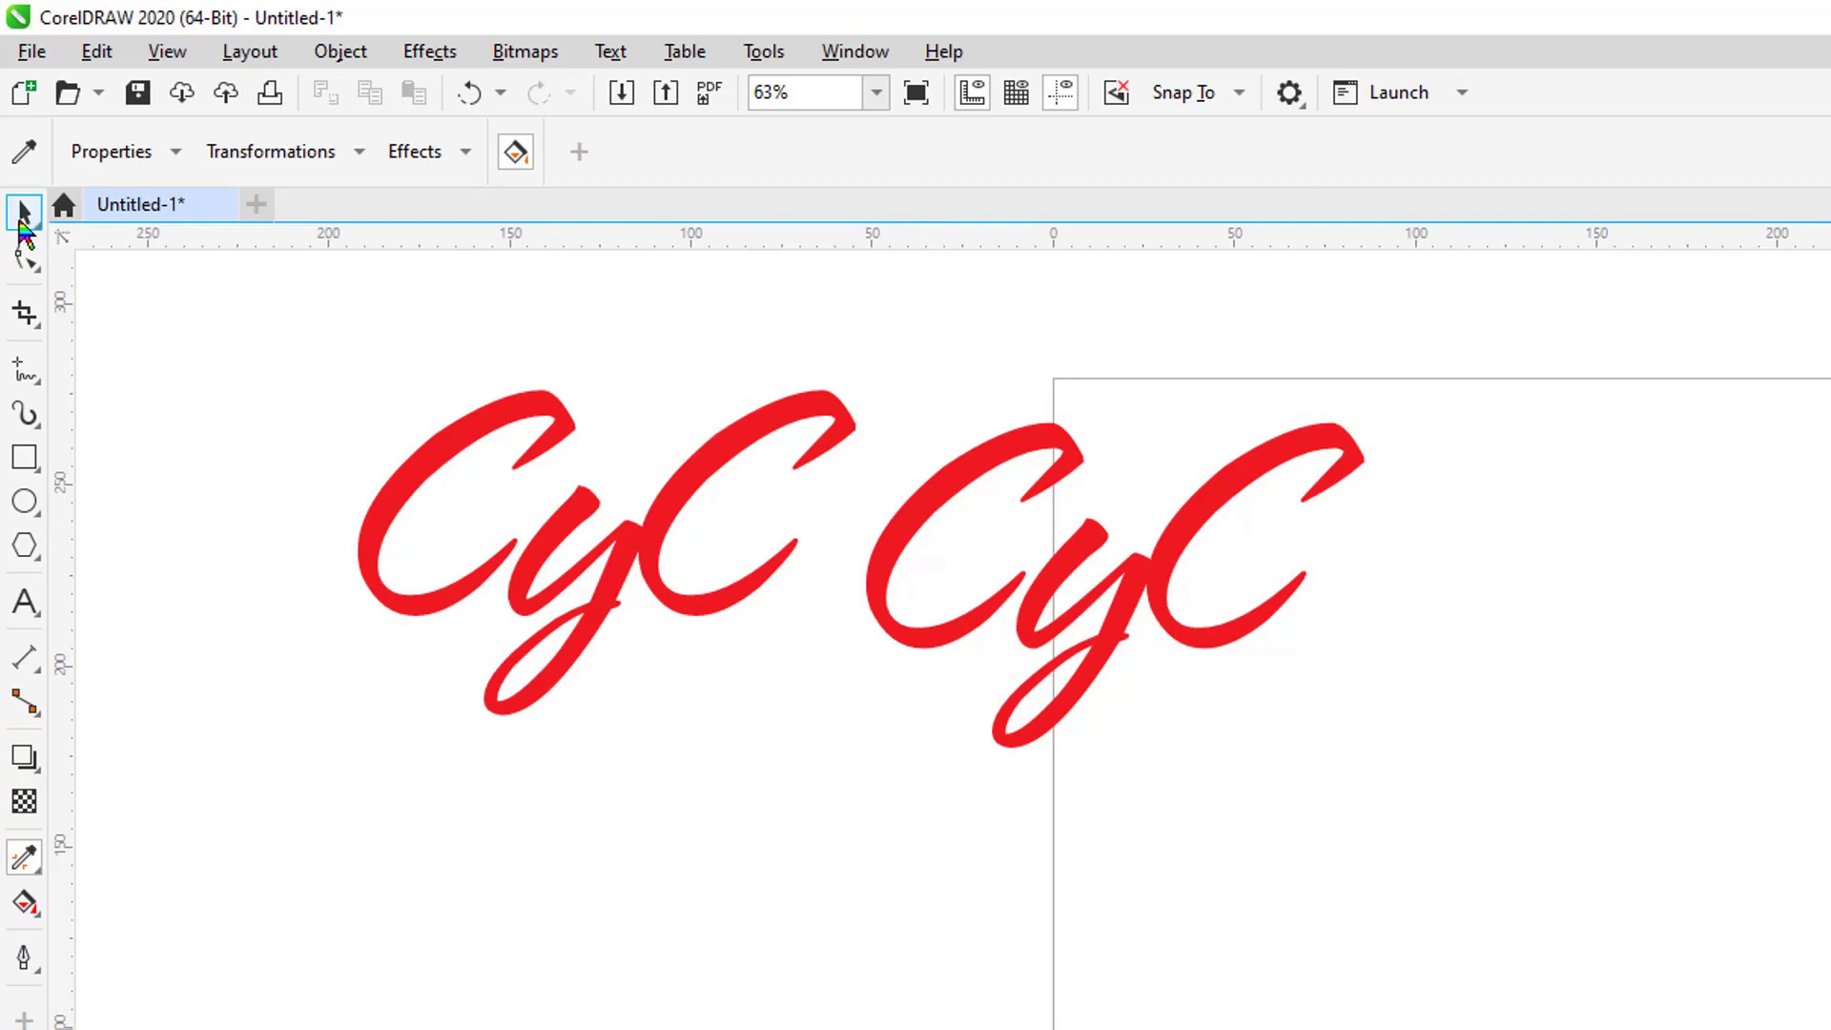
# Compare the font and size of both CyC texts and undo the attributes copied to the second one.
pyautogui.click(25, 212)
pyautogui.click(1014, 451)
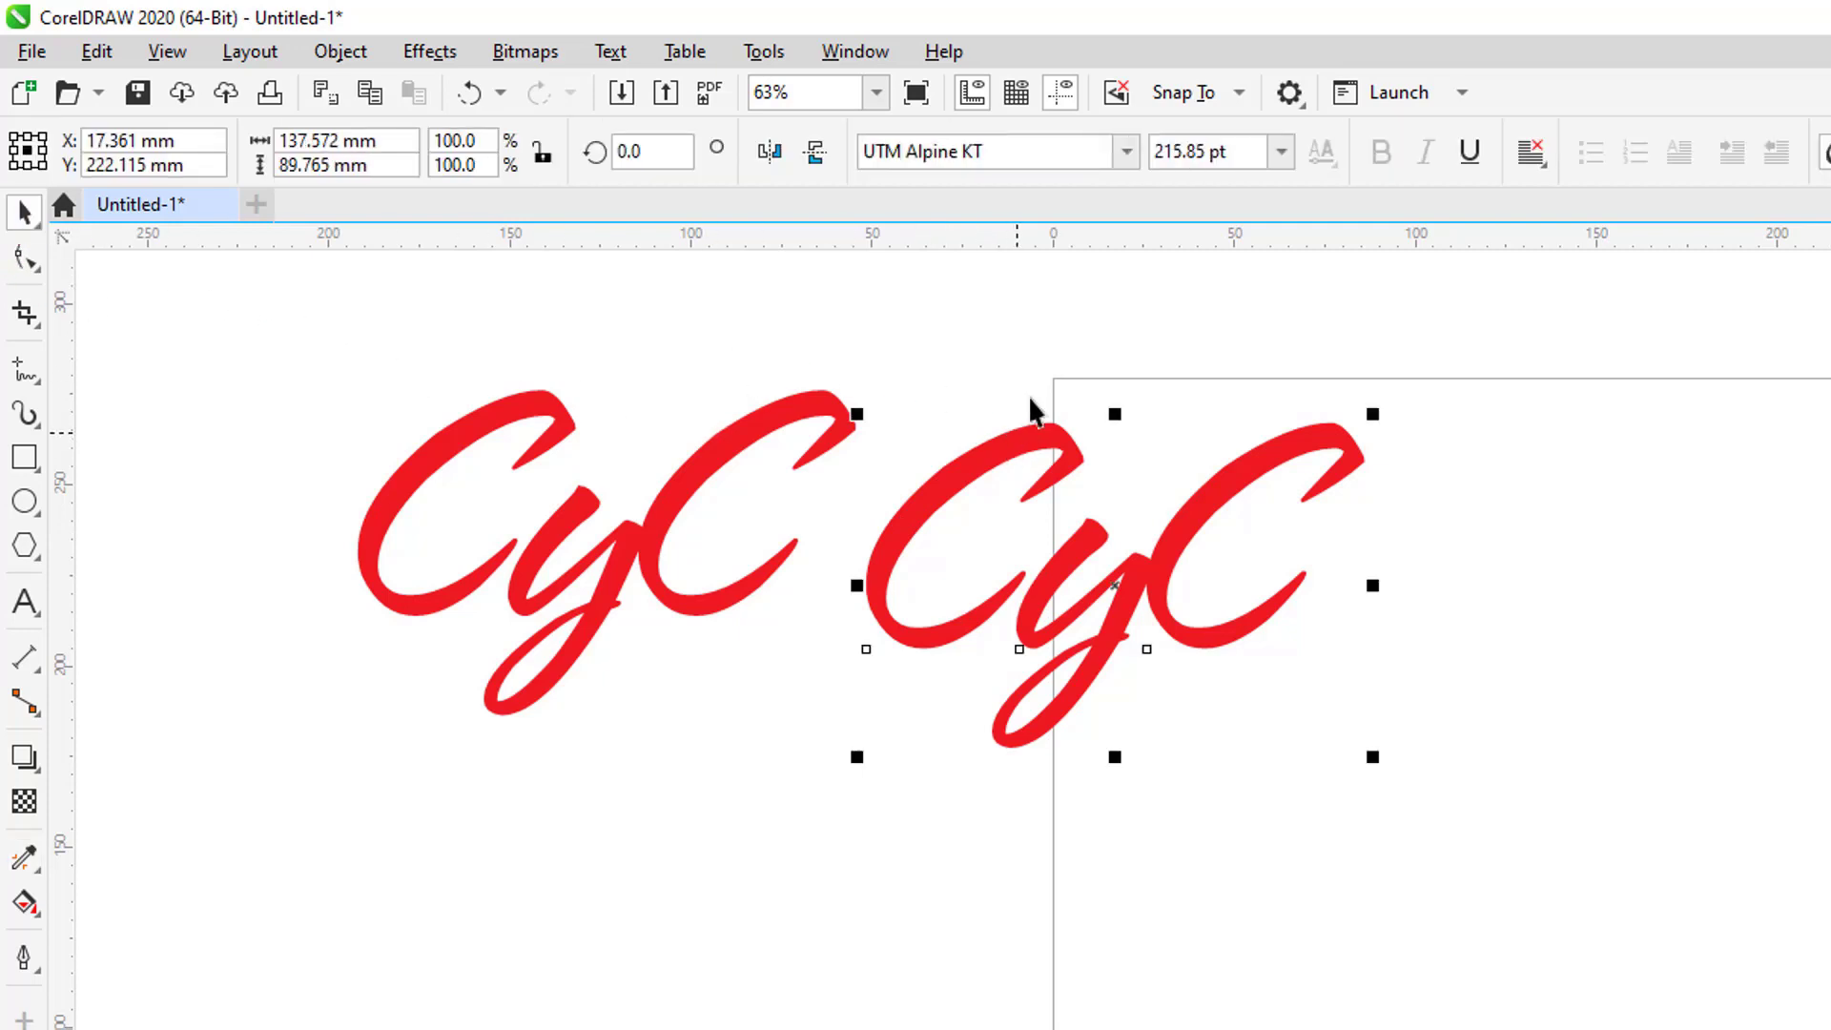
pyautogui.click(809, 405)
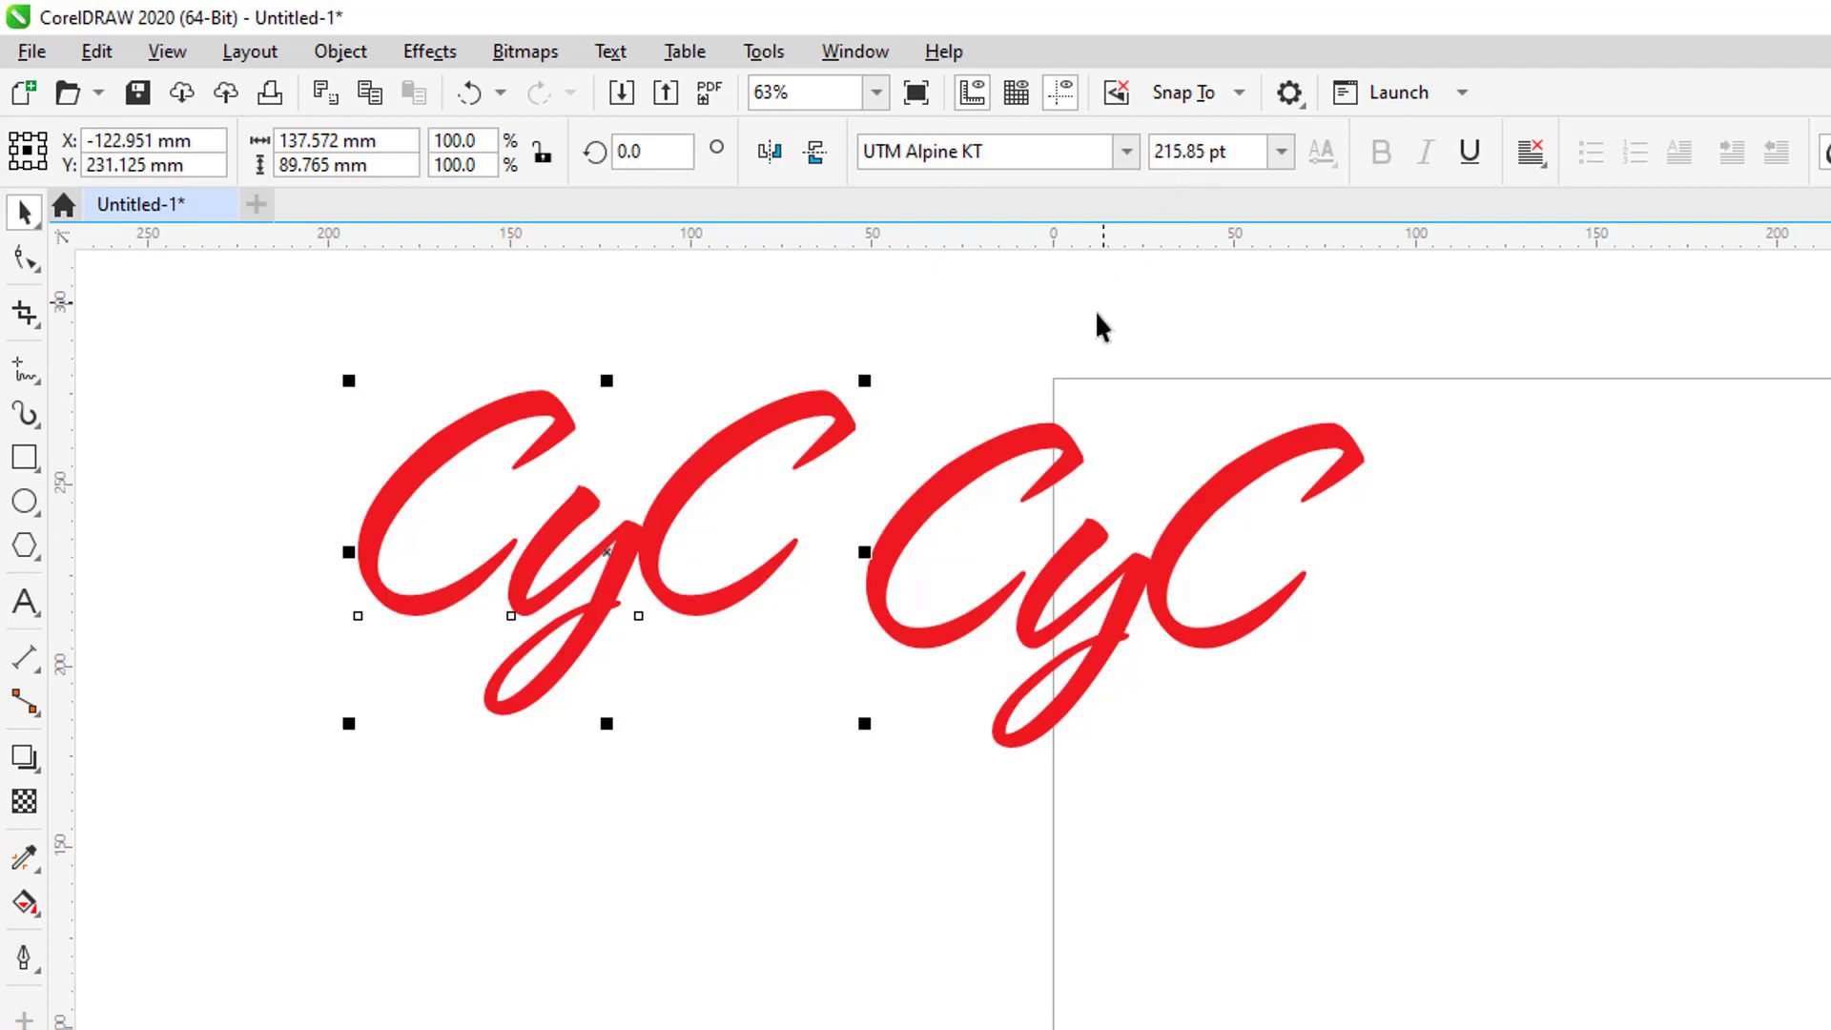
pyautogui.click(992, 372)
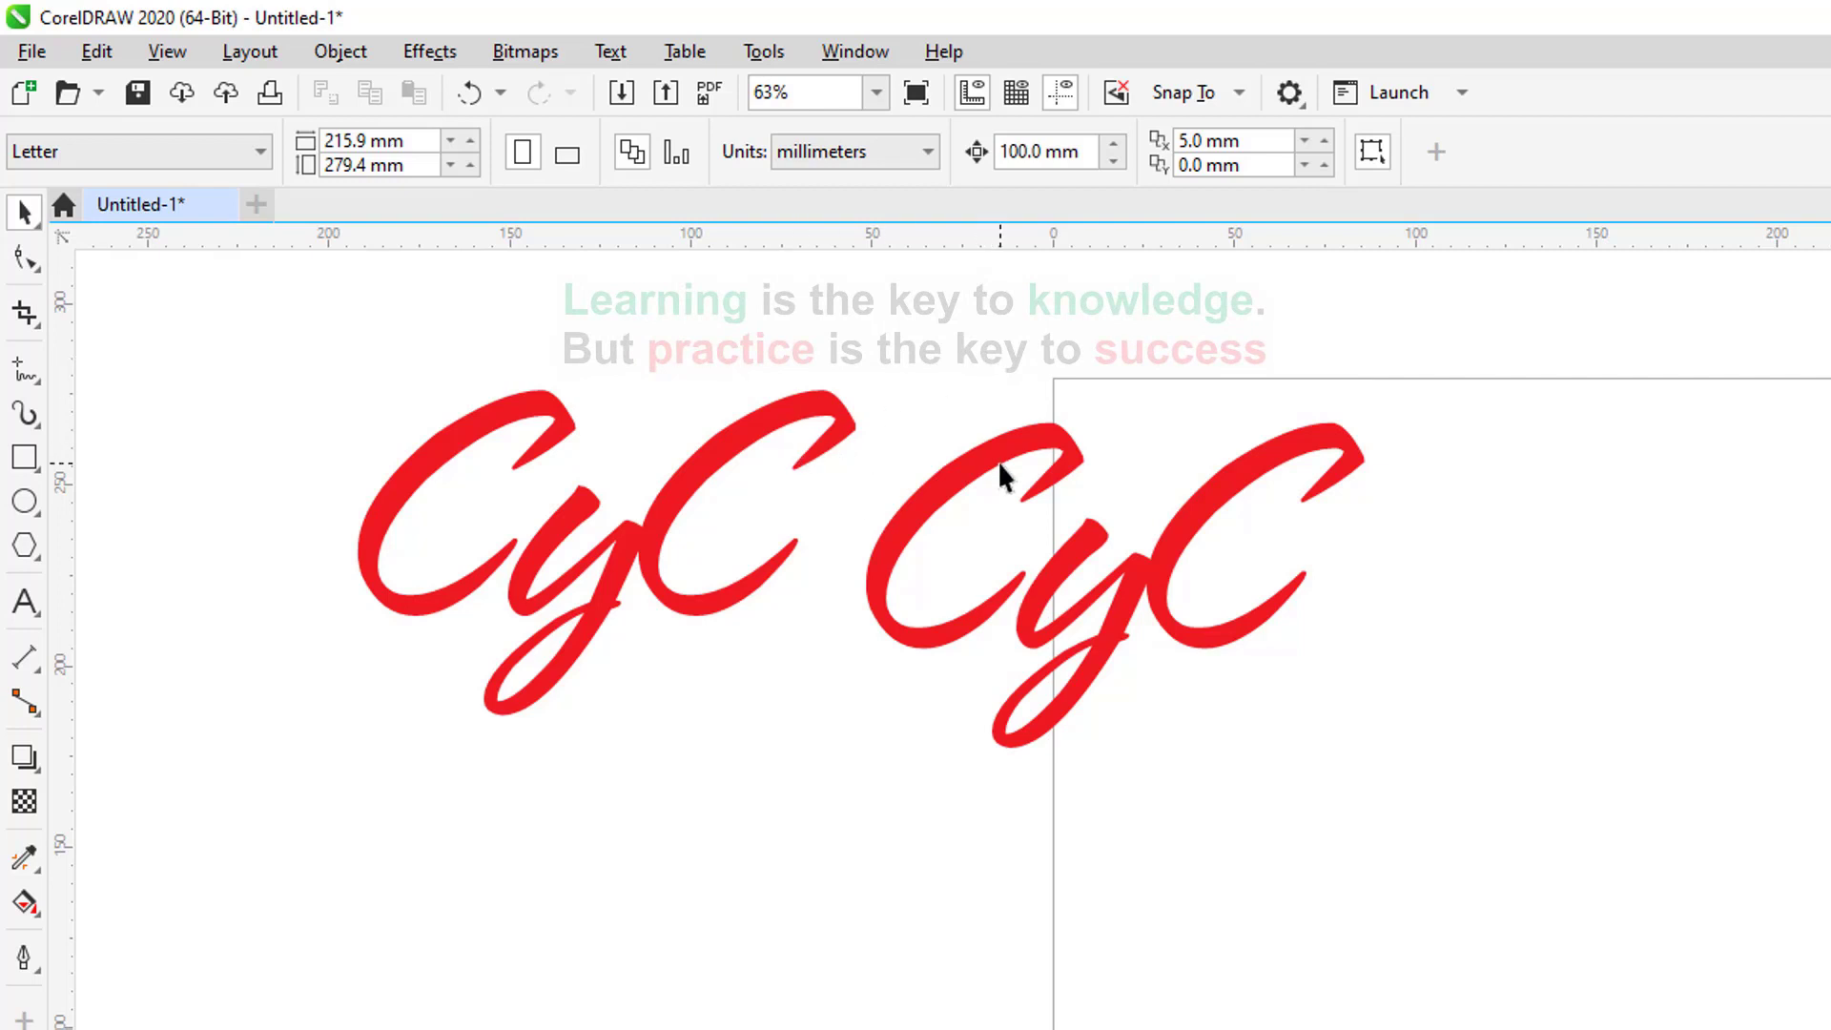
pyautogui.hotkey('ctrl', 'z')
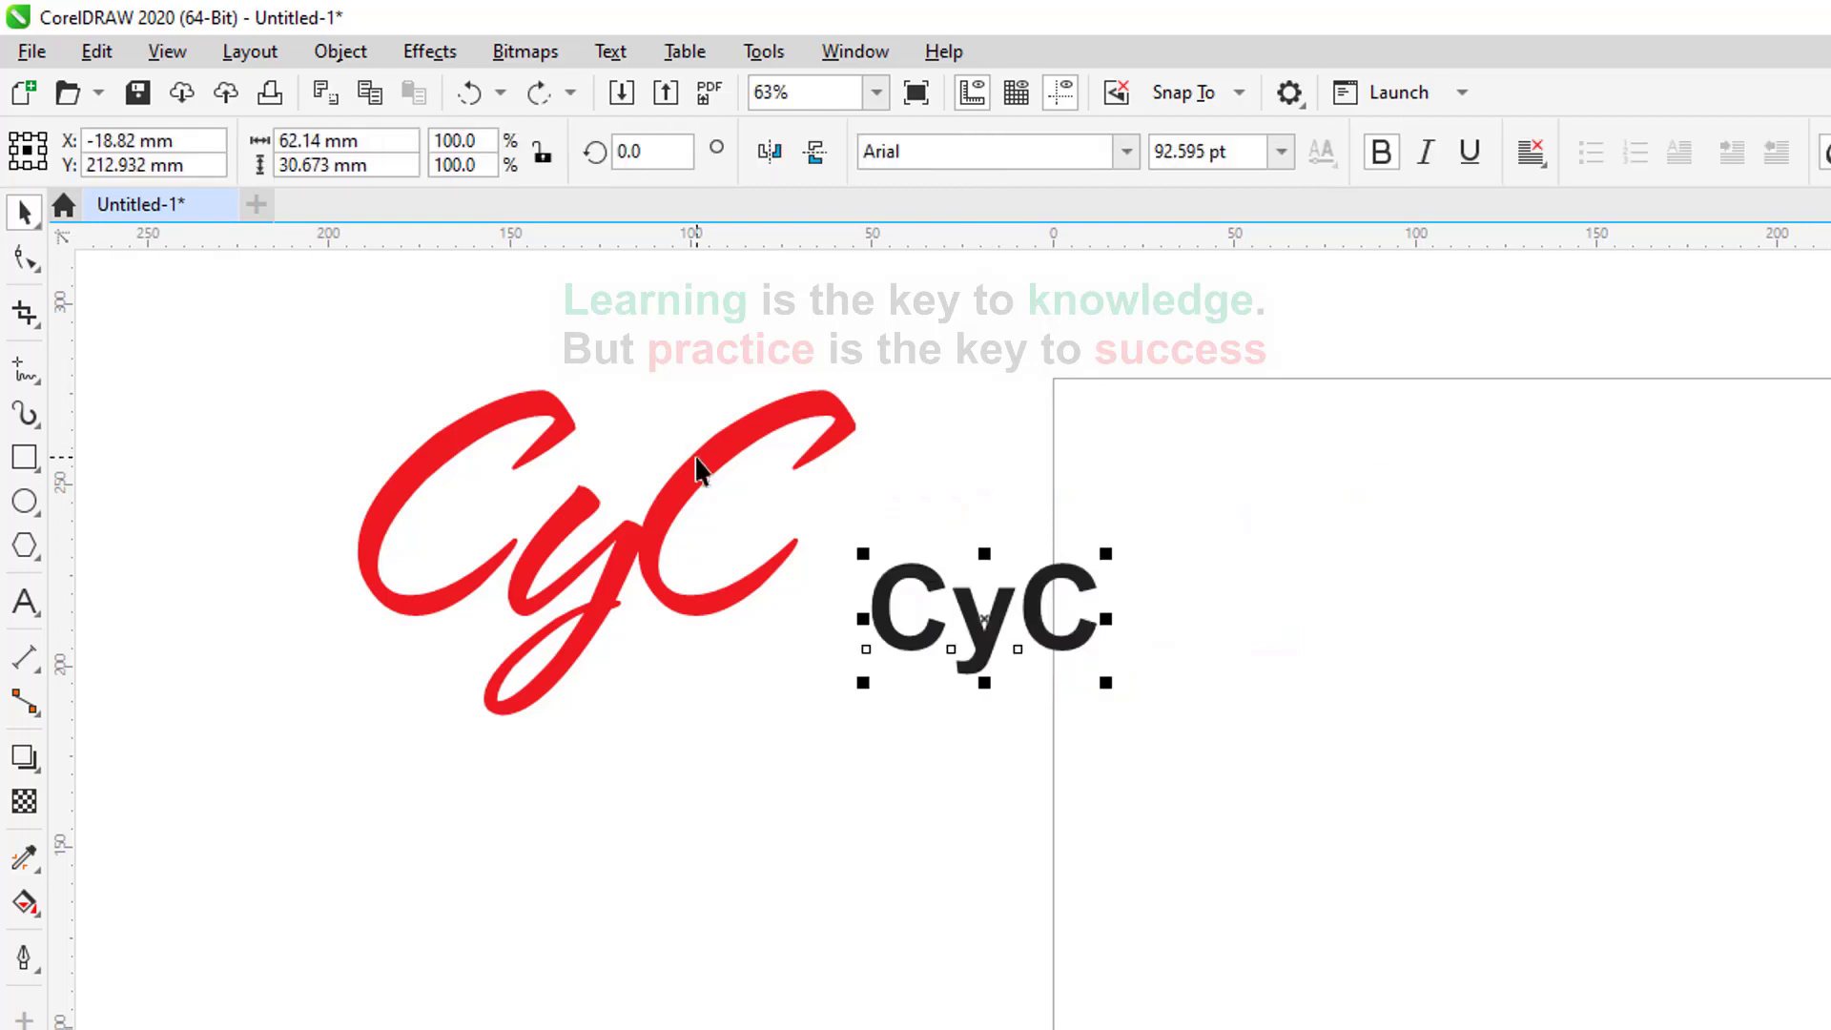
# Add a one-step black outside contour about 1.6 mm wide around the red script text.
pyautogui.click(698, 467)
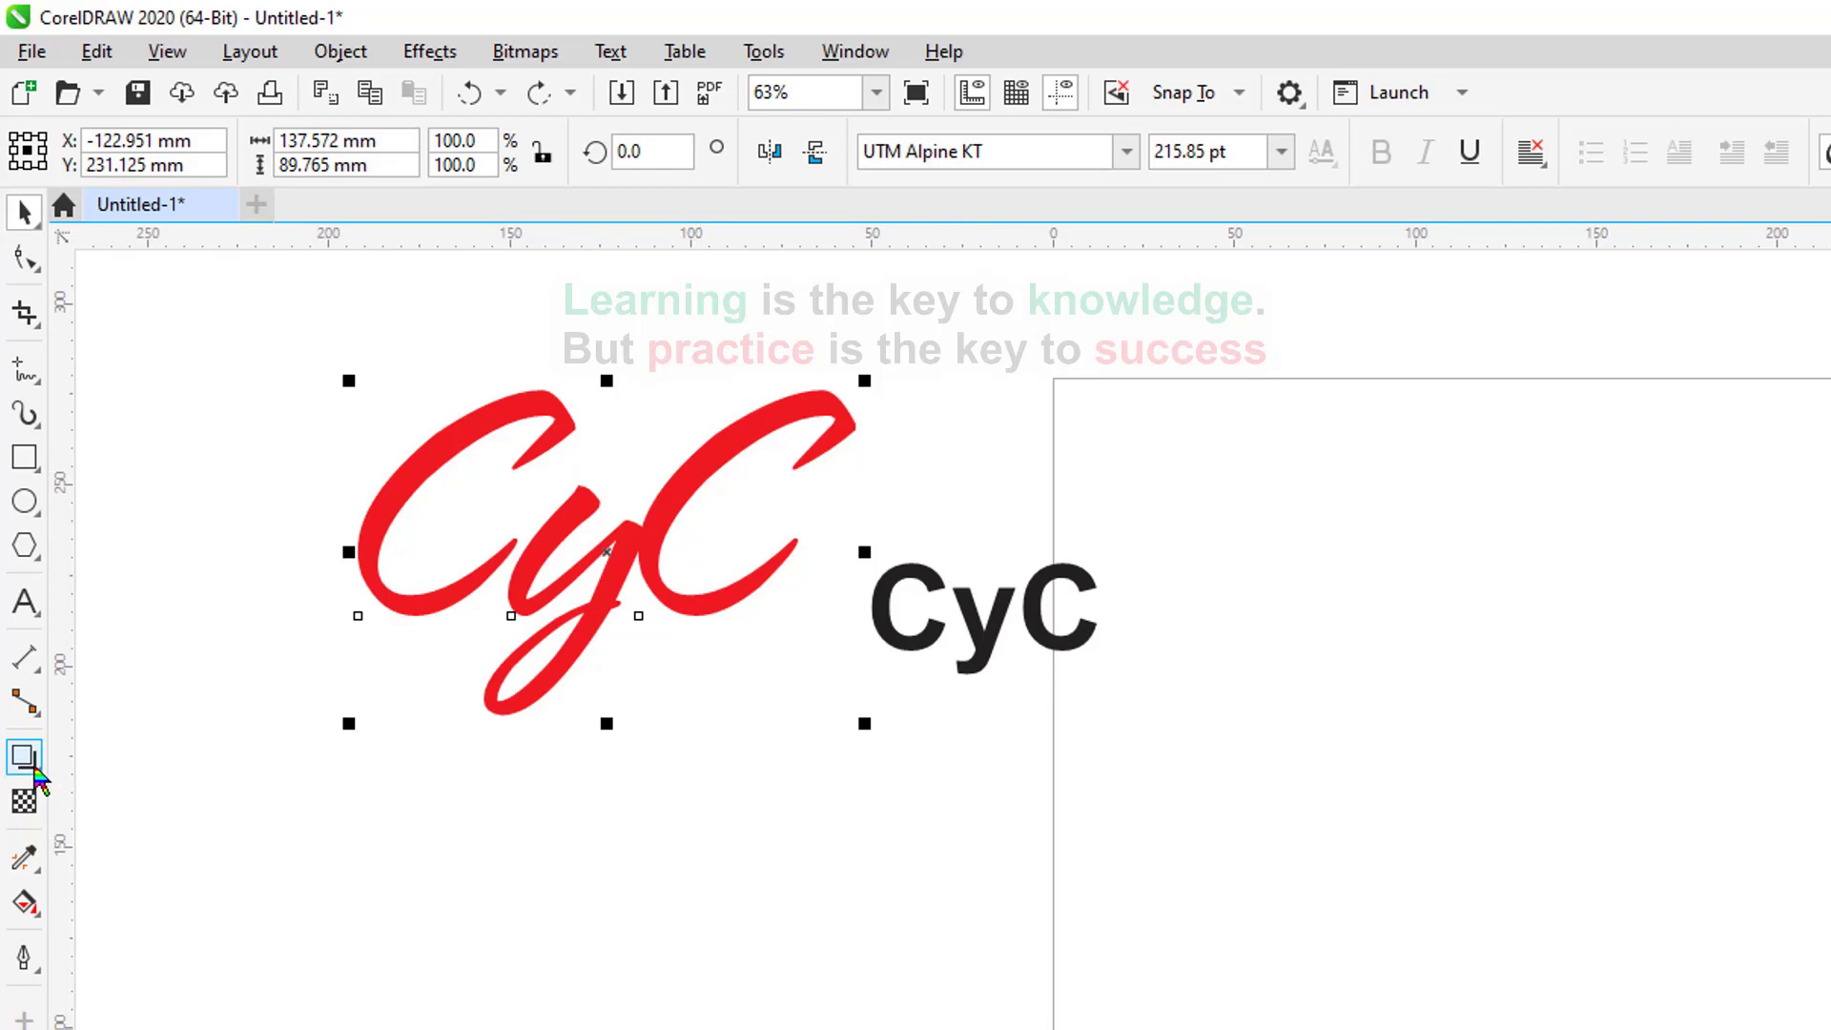
pyautogui.click(35, 770)
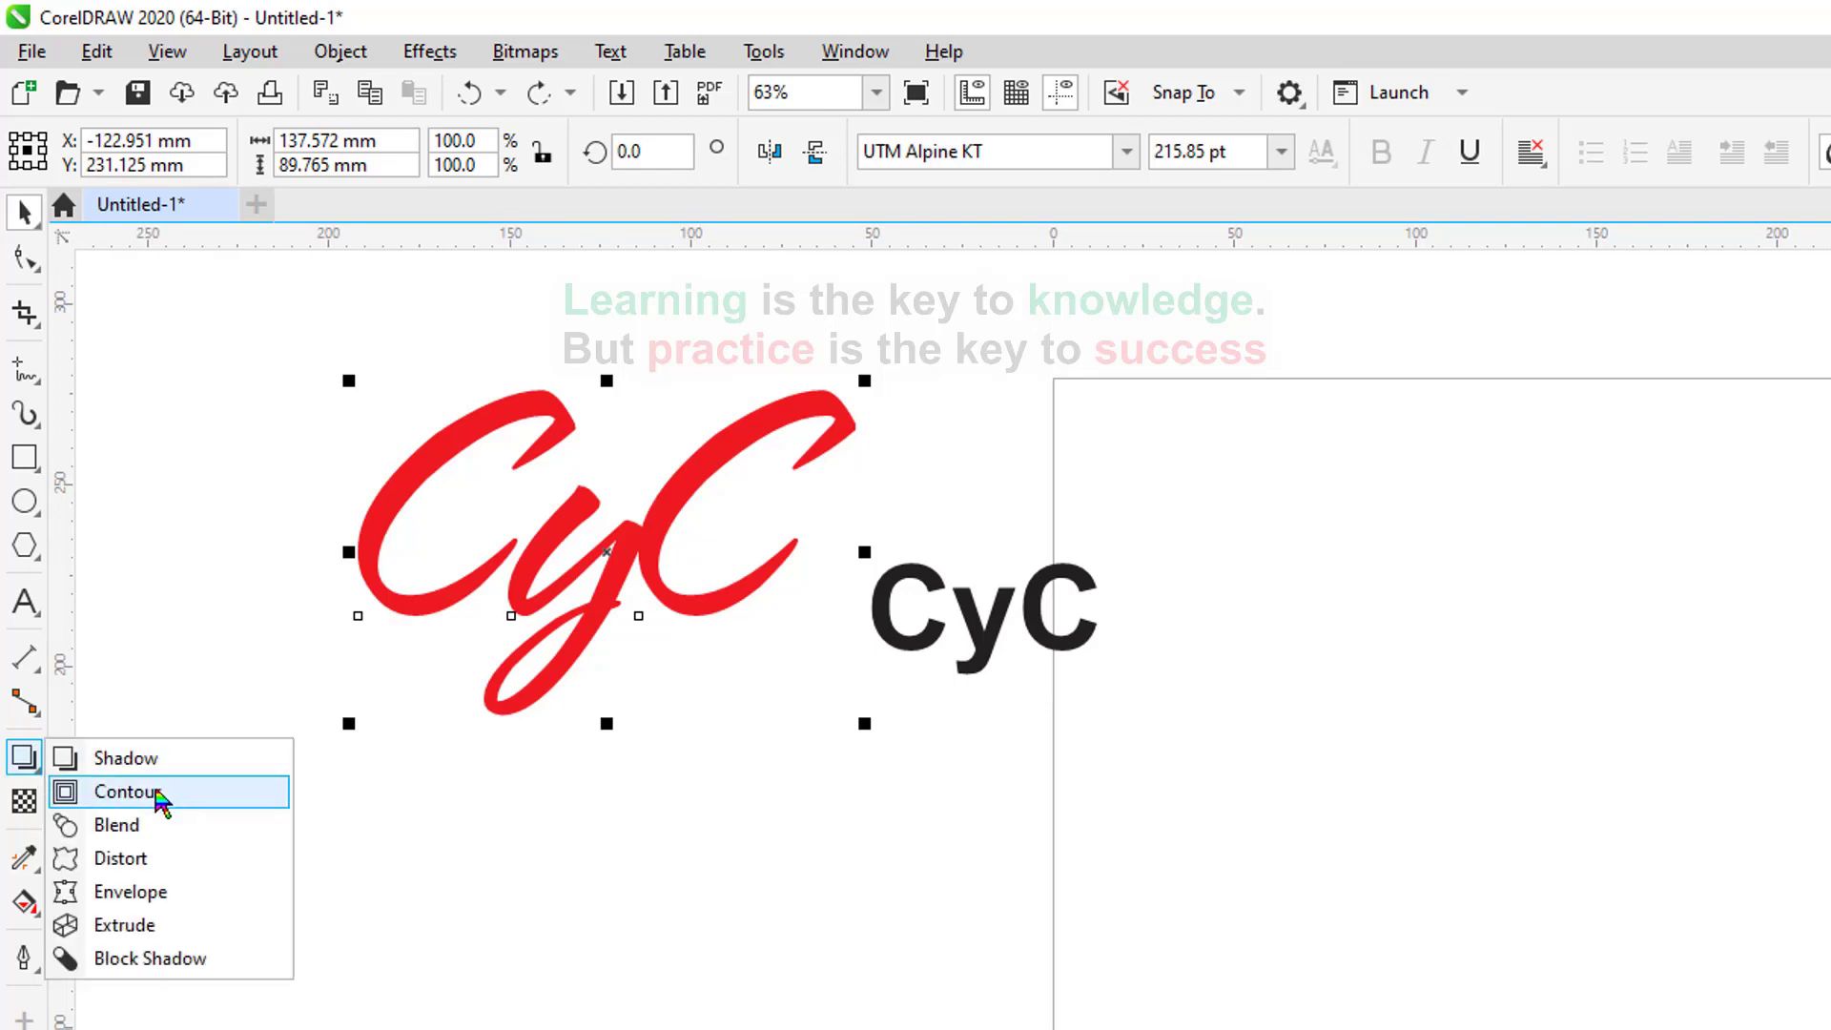
pyautogui.click(143, 793)
pyautogui.click(35, 771)
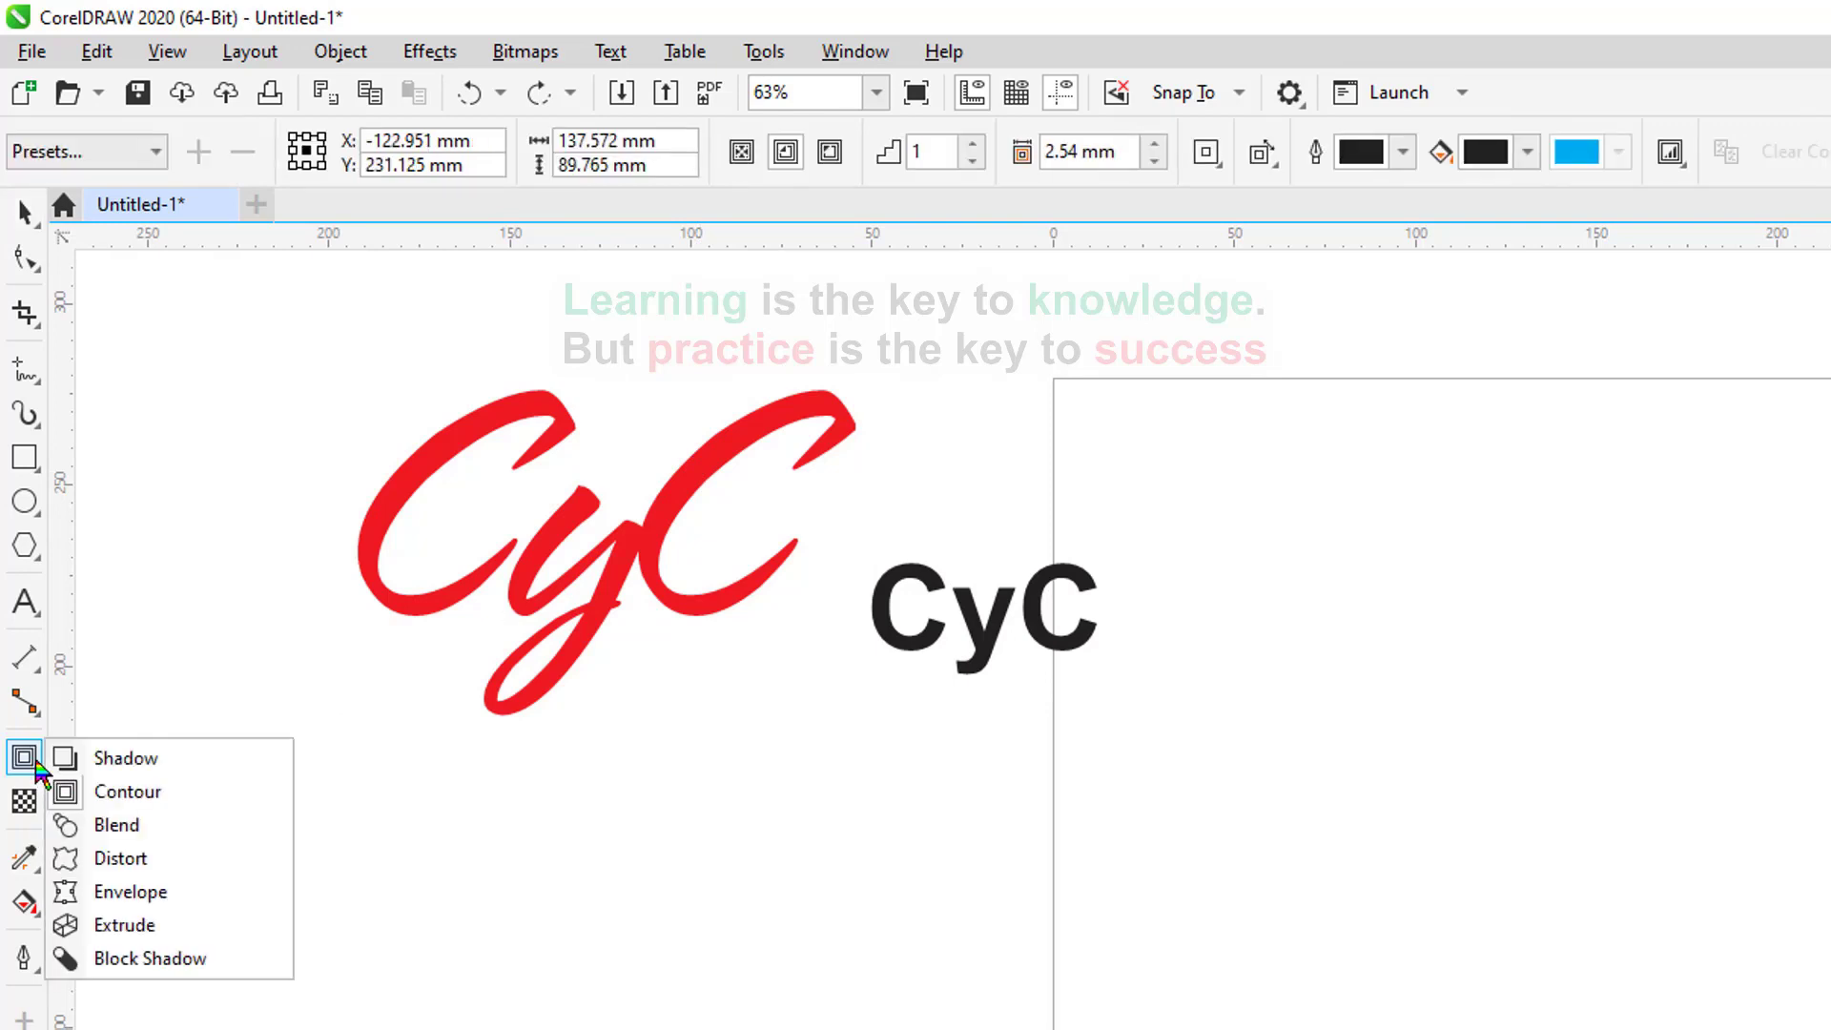
pyautogui.click(123, 795)
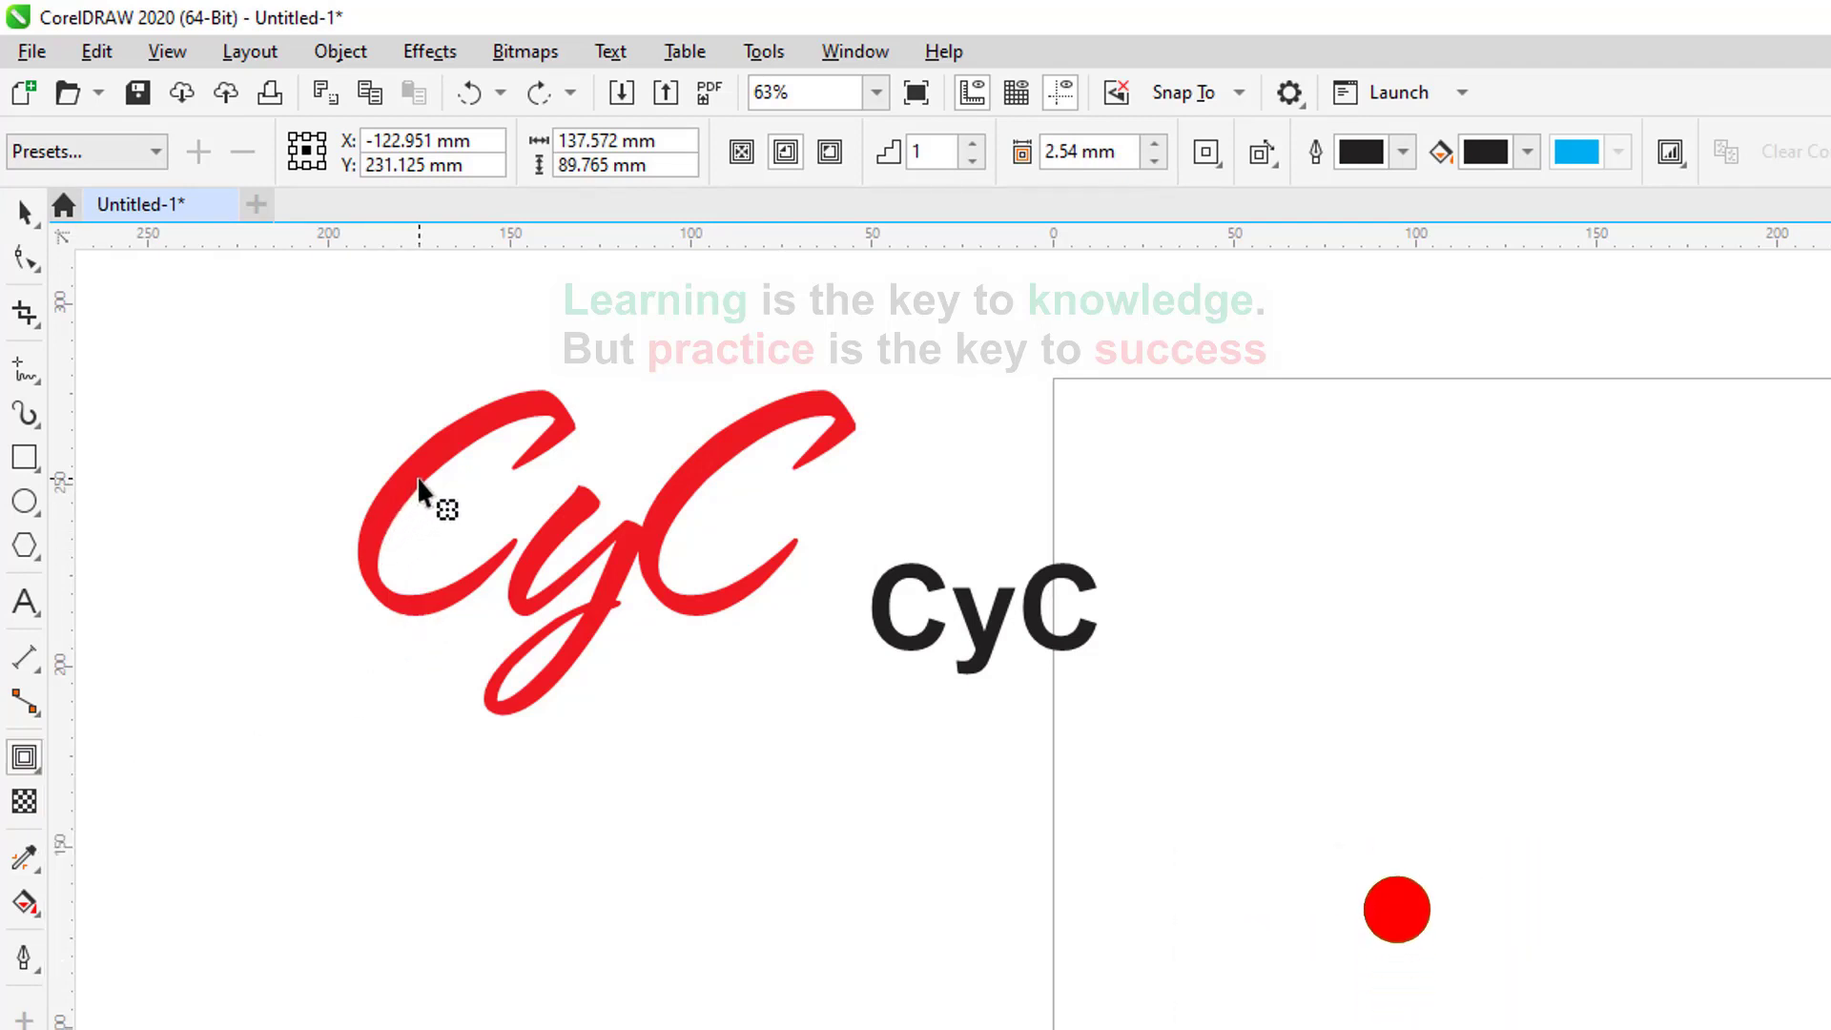
pyautogui.moveTo(394, 486); pyautogui.dragTo(351, 464)
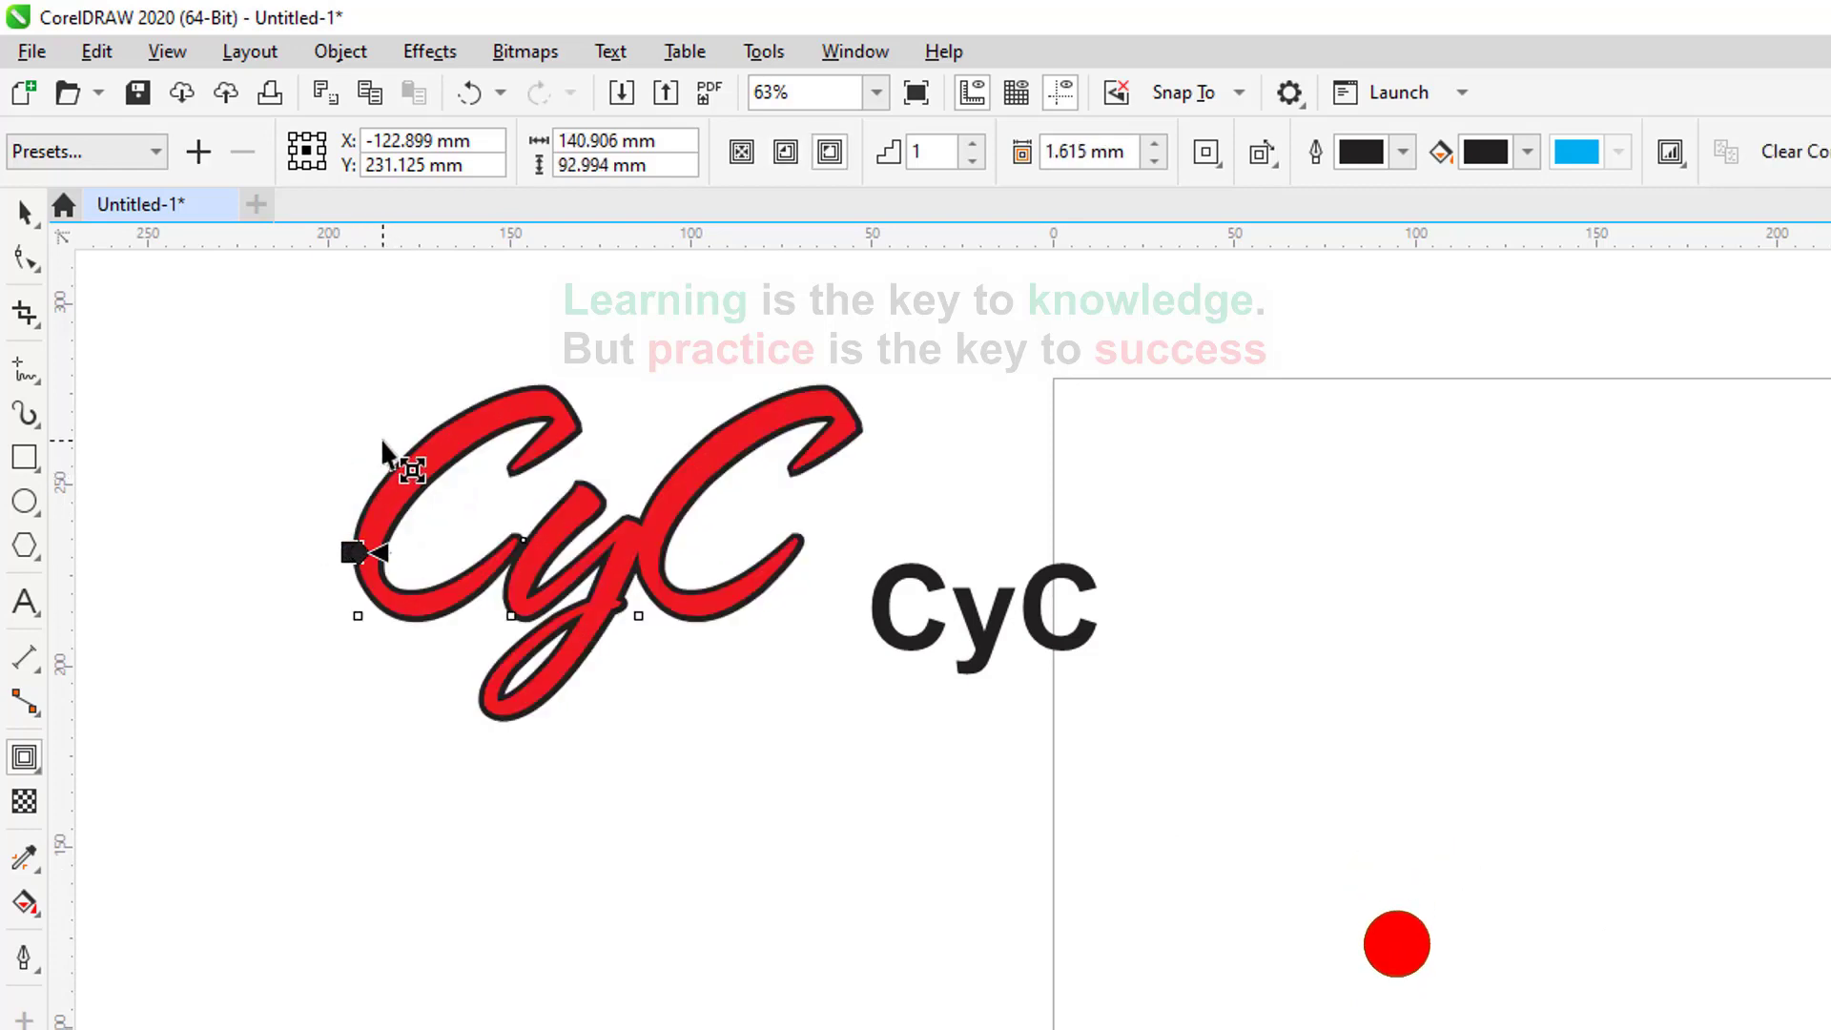
pyautogui.click(25, 212)
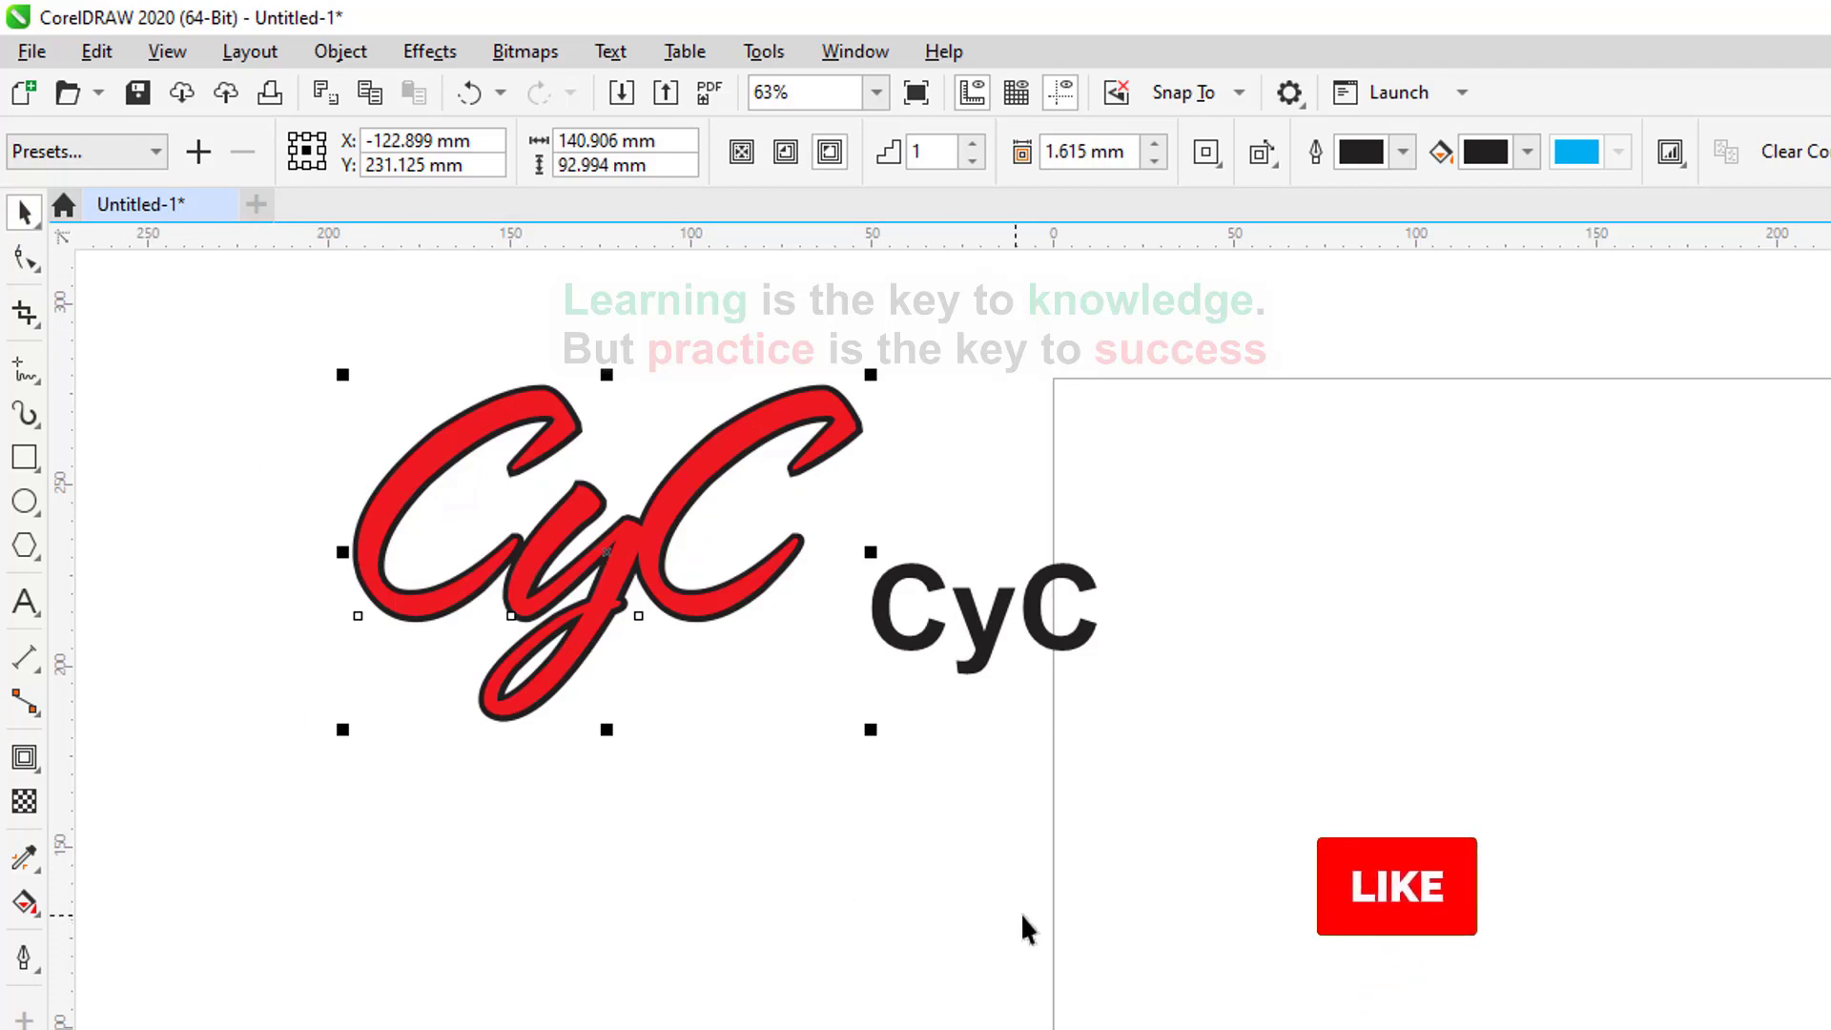
# Include the Contour effect in the Attributes Eyedropper and copy the script text's fill, text attributes and contour to the Arial text.
pyautogui.click(902, 601)
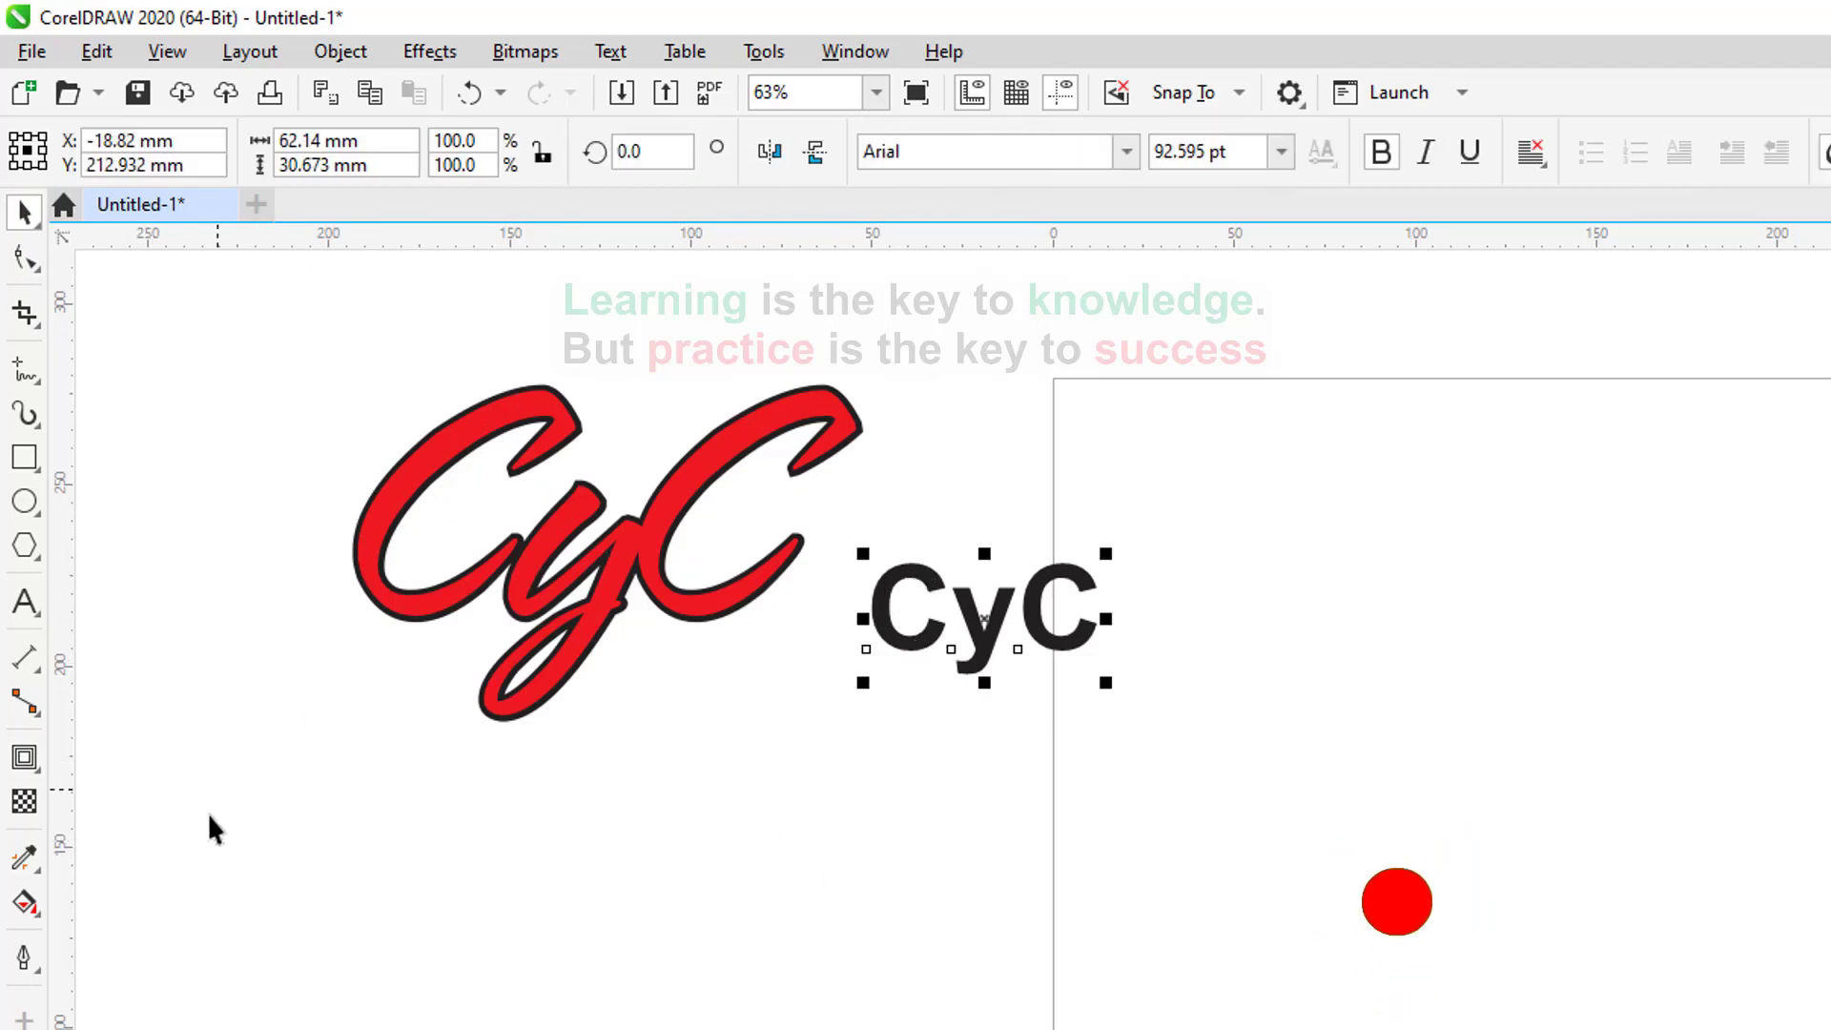
pyautogui.click(284, 801)
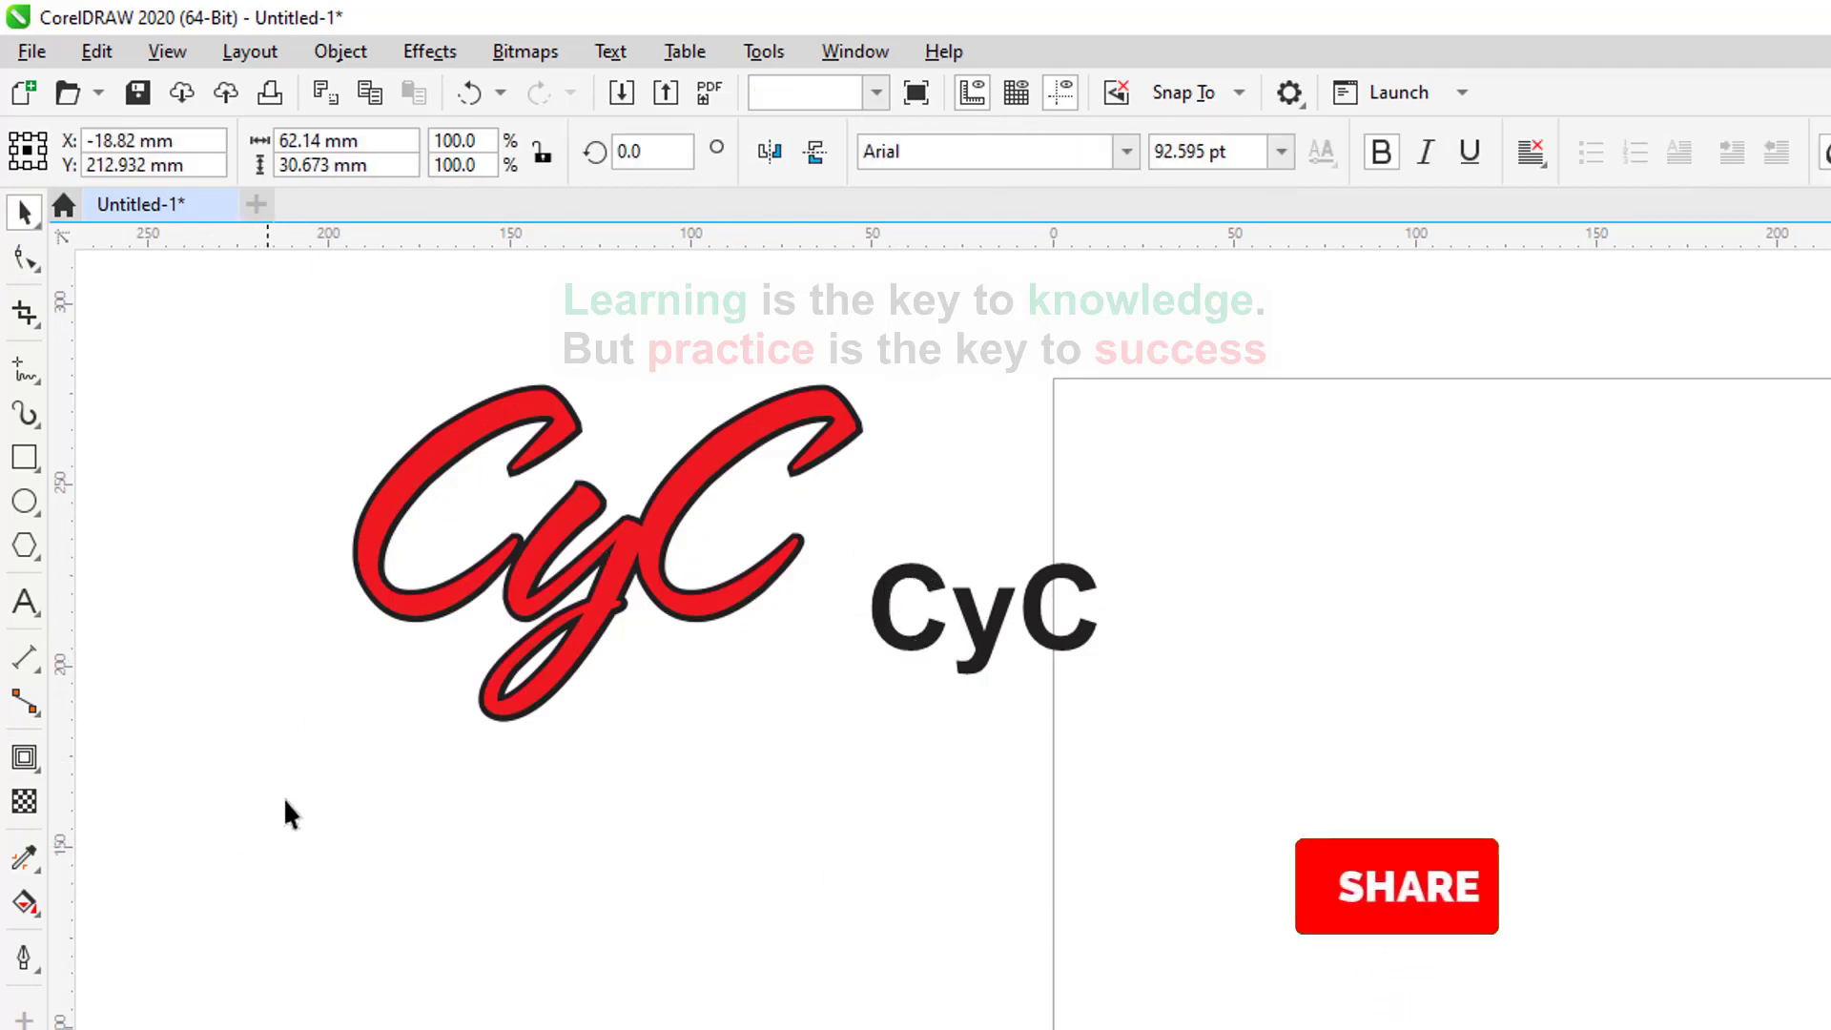
pyautogui.click(29, 864)
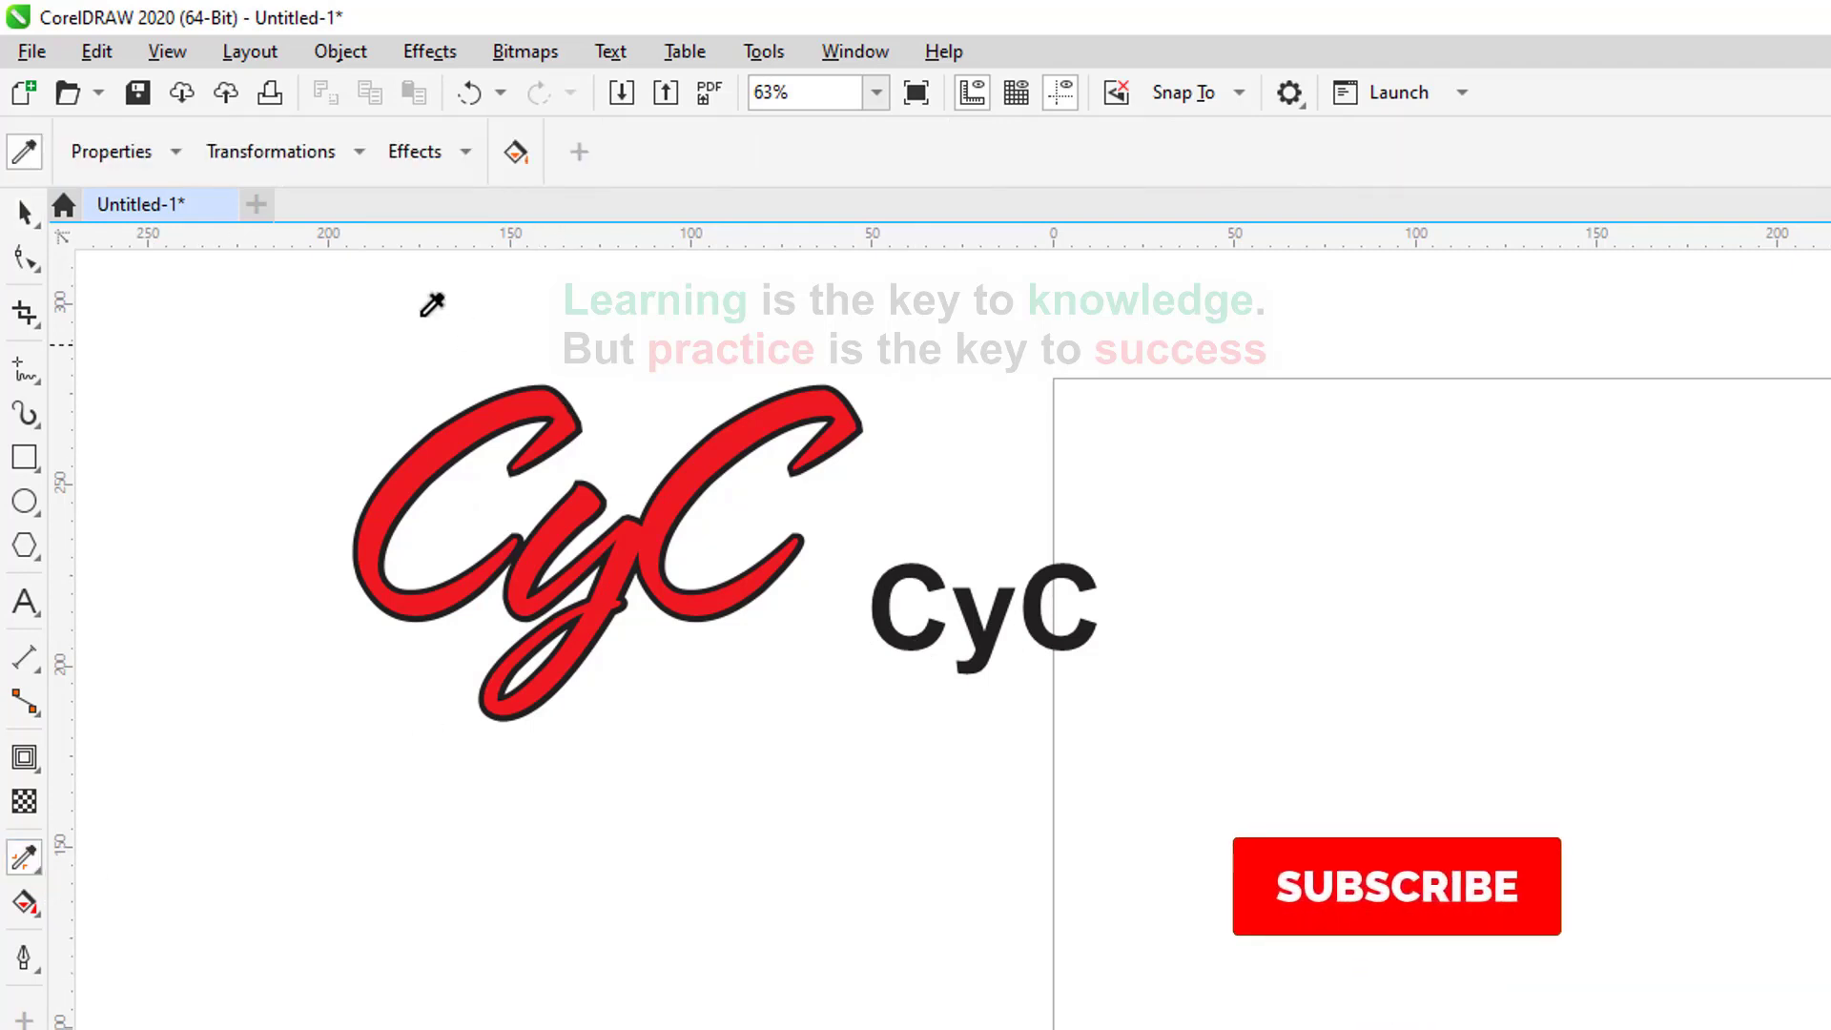
pyautogui.click(467, 152)
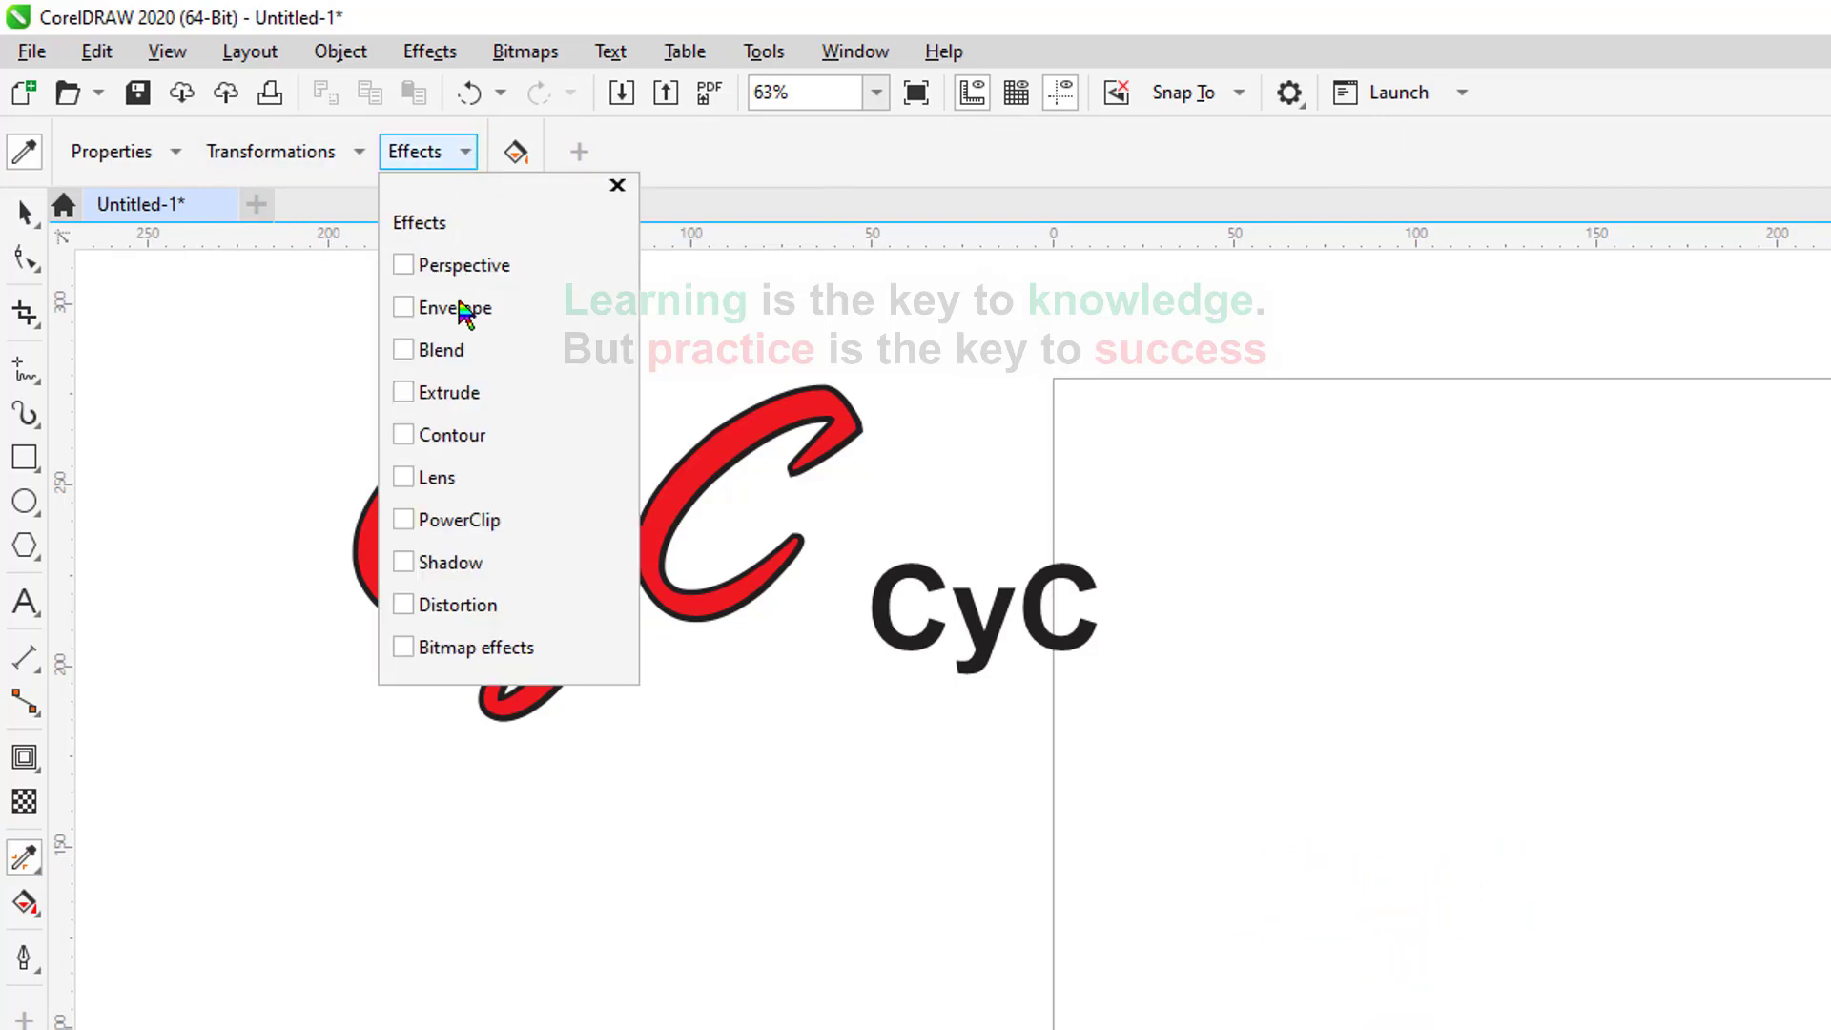
pyautogui.click(408, 439)
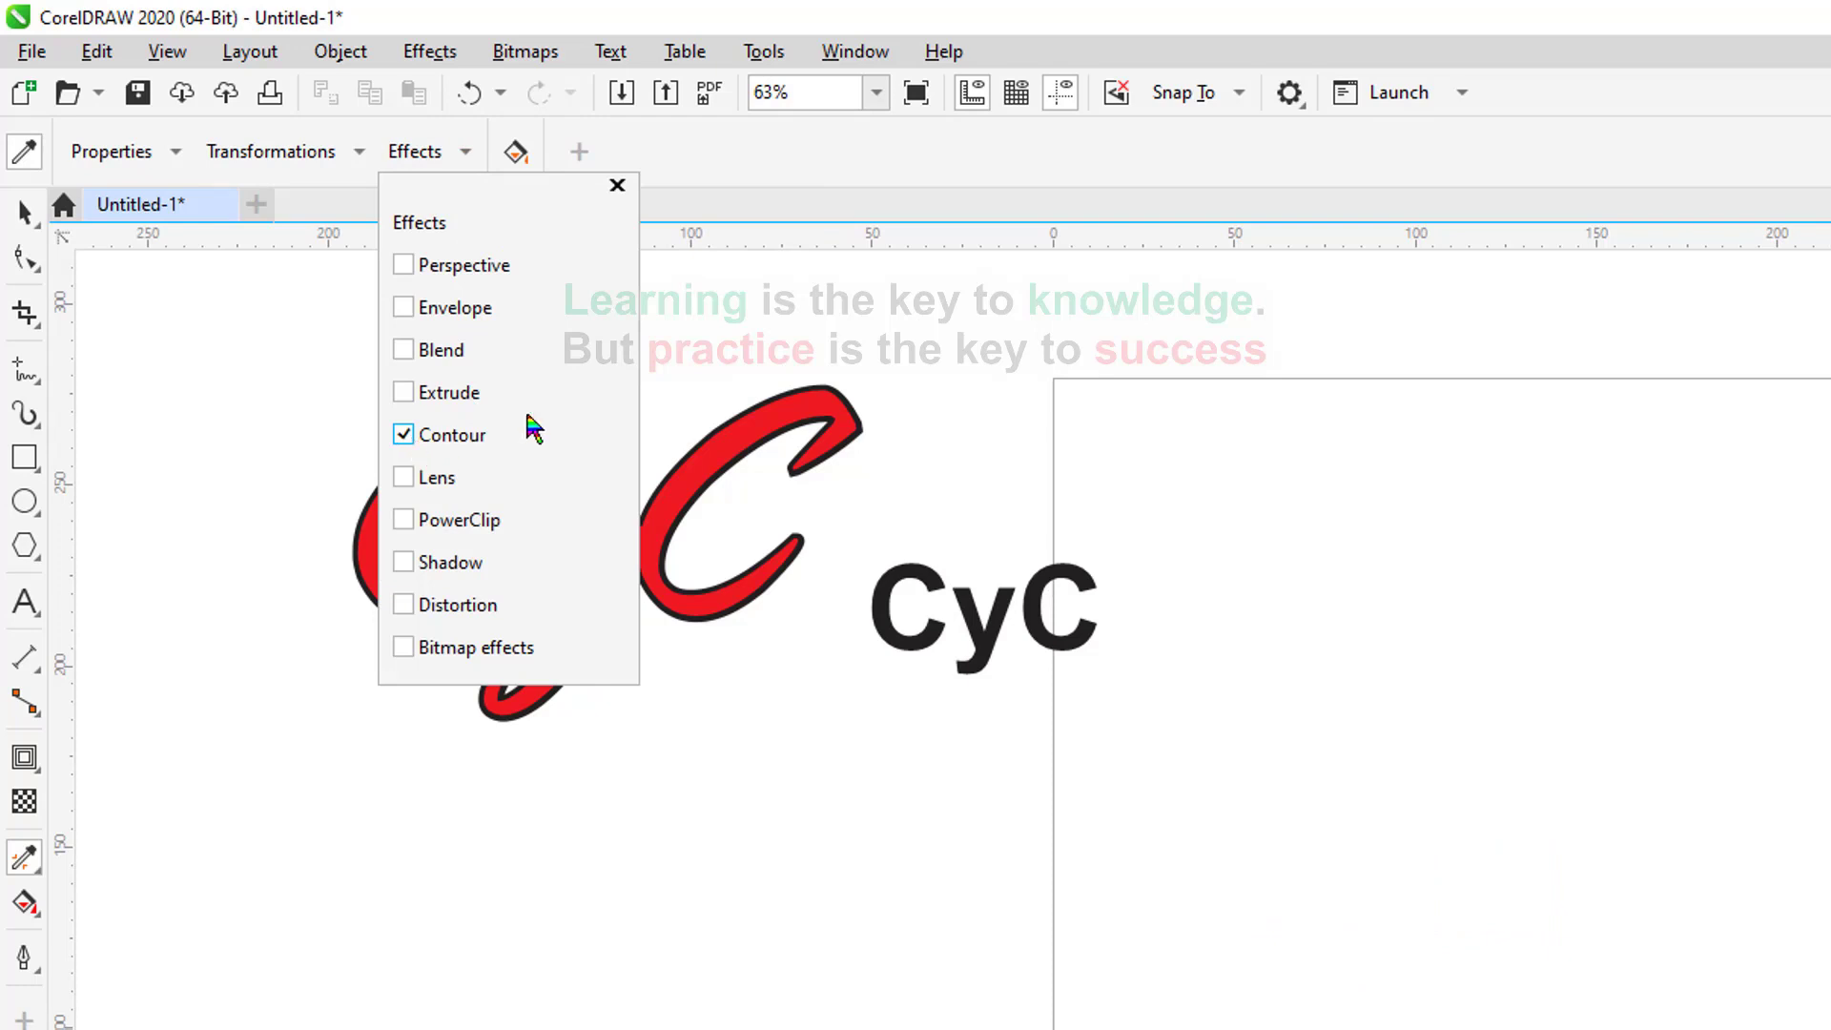
pyautogui.click(732, 439)
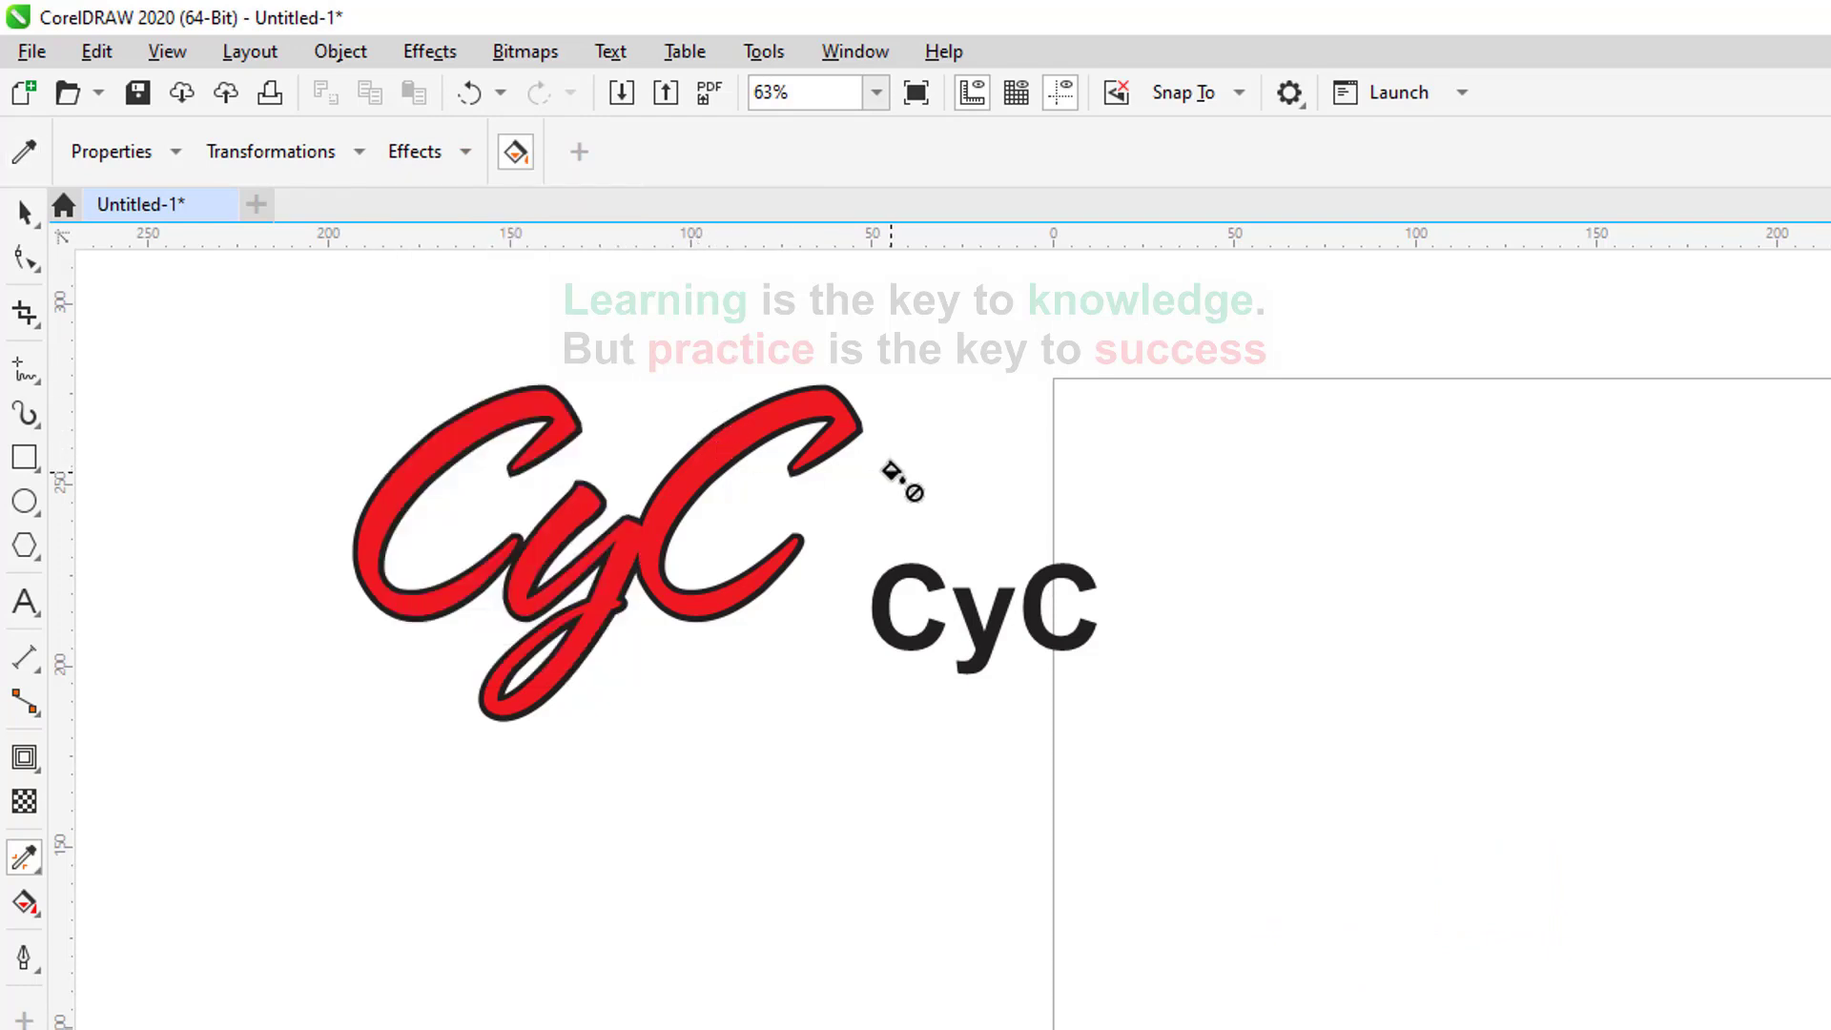
pyautogui.click(877, 575)
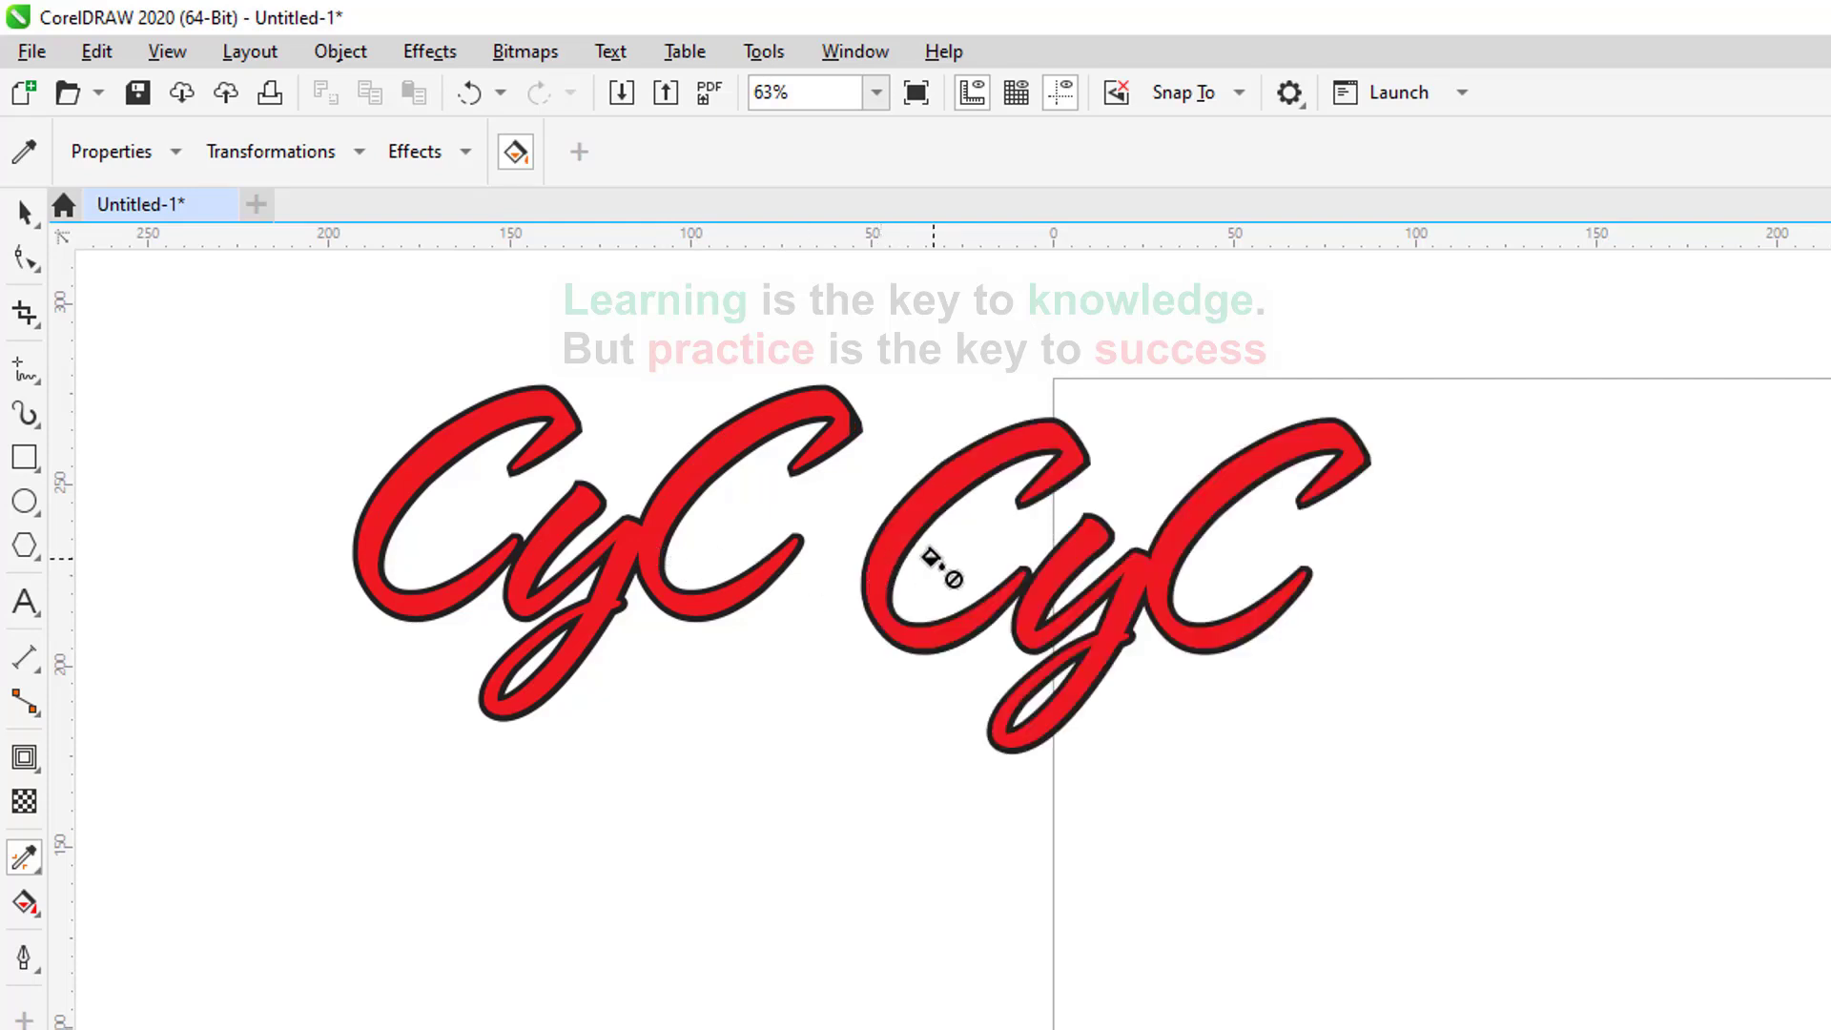
pyautogui.click(24, 212)
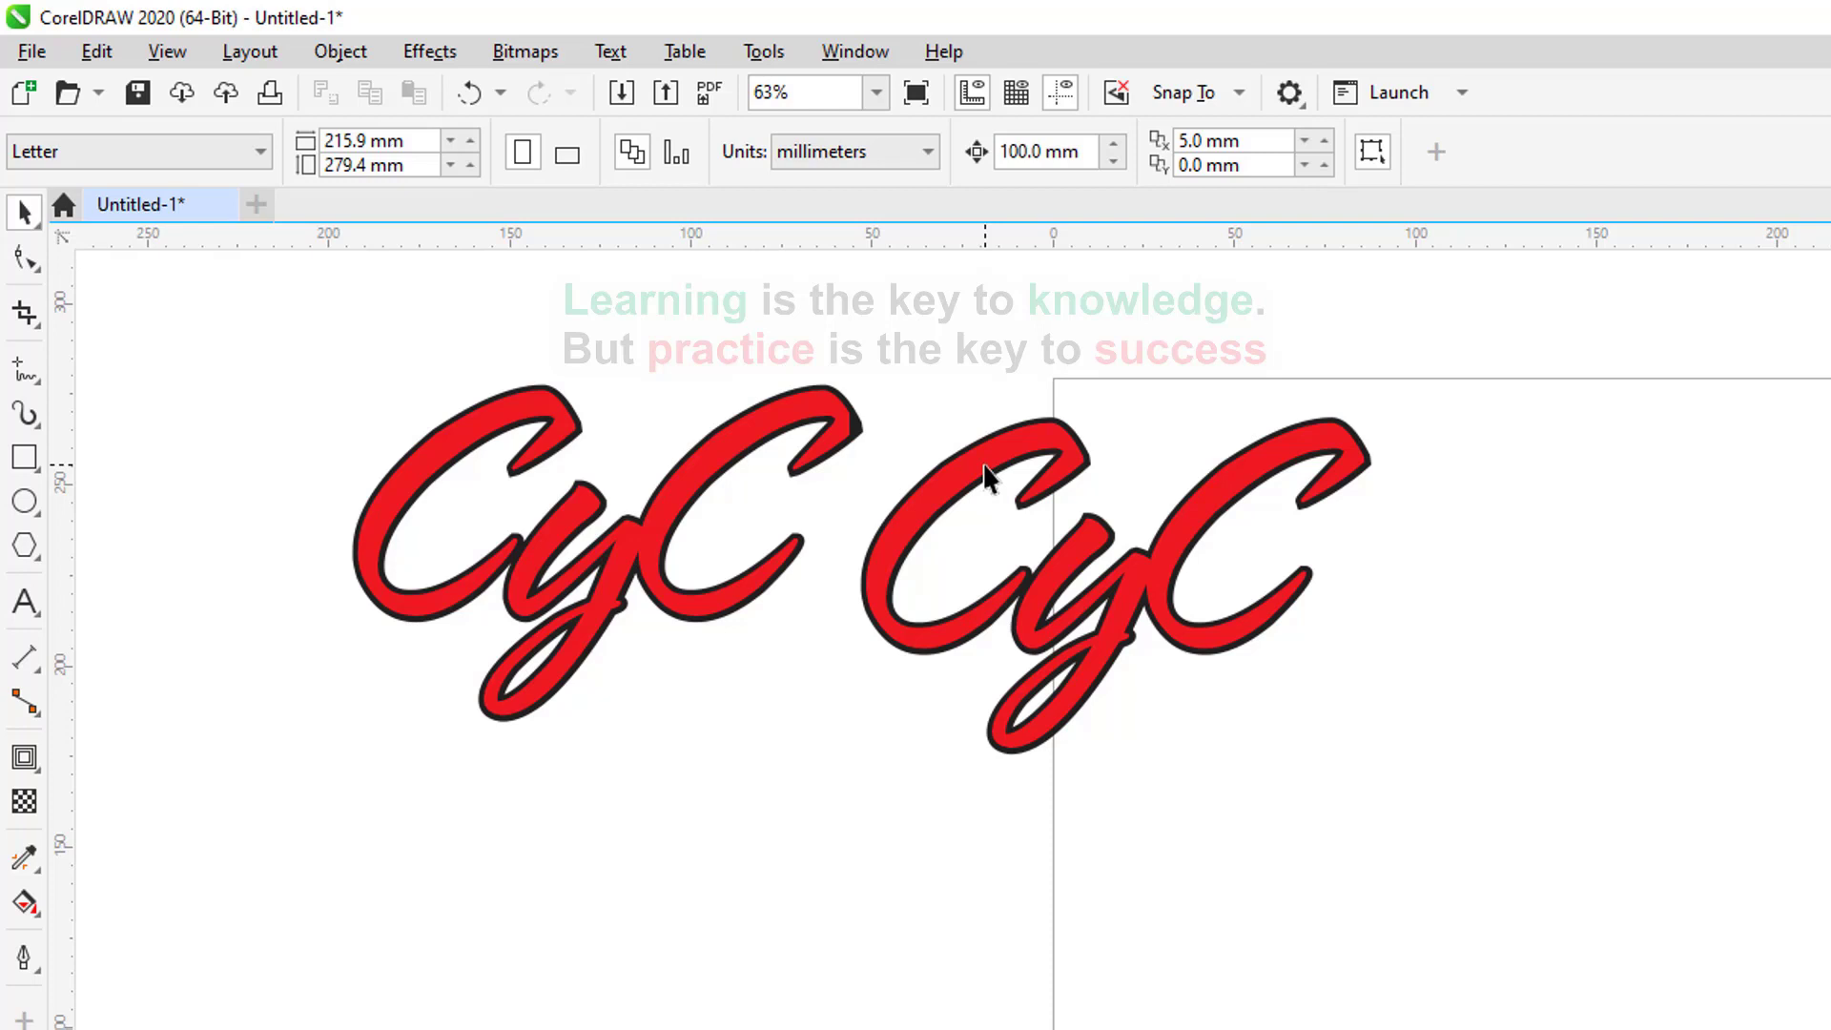
pyautogui.click(26, 858)
pyautogui.click(40, 868)
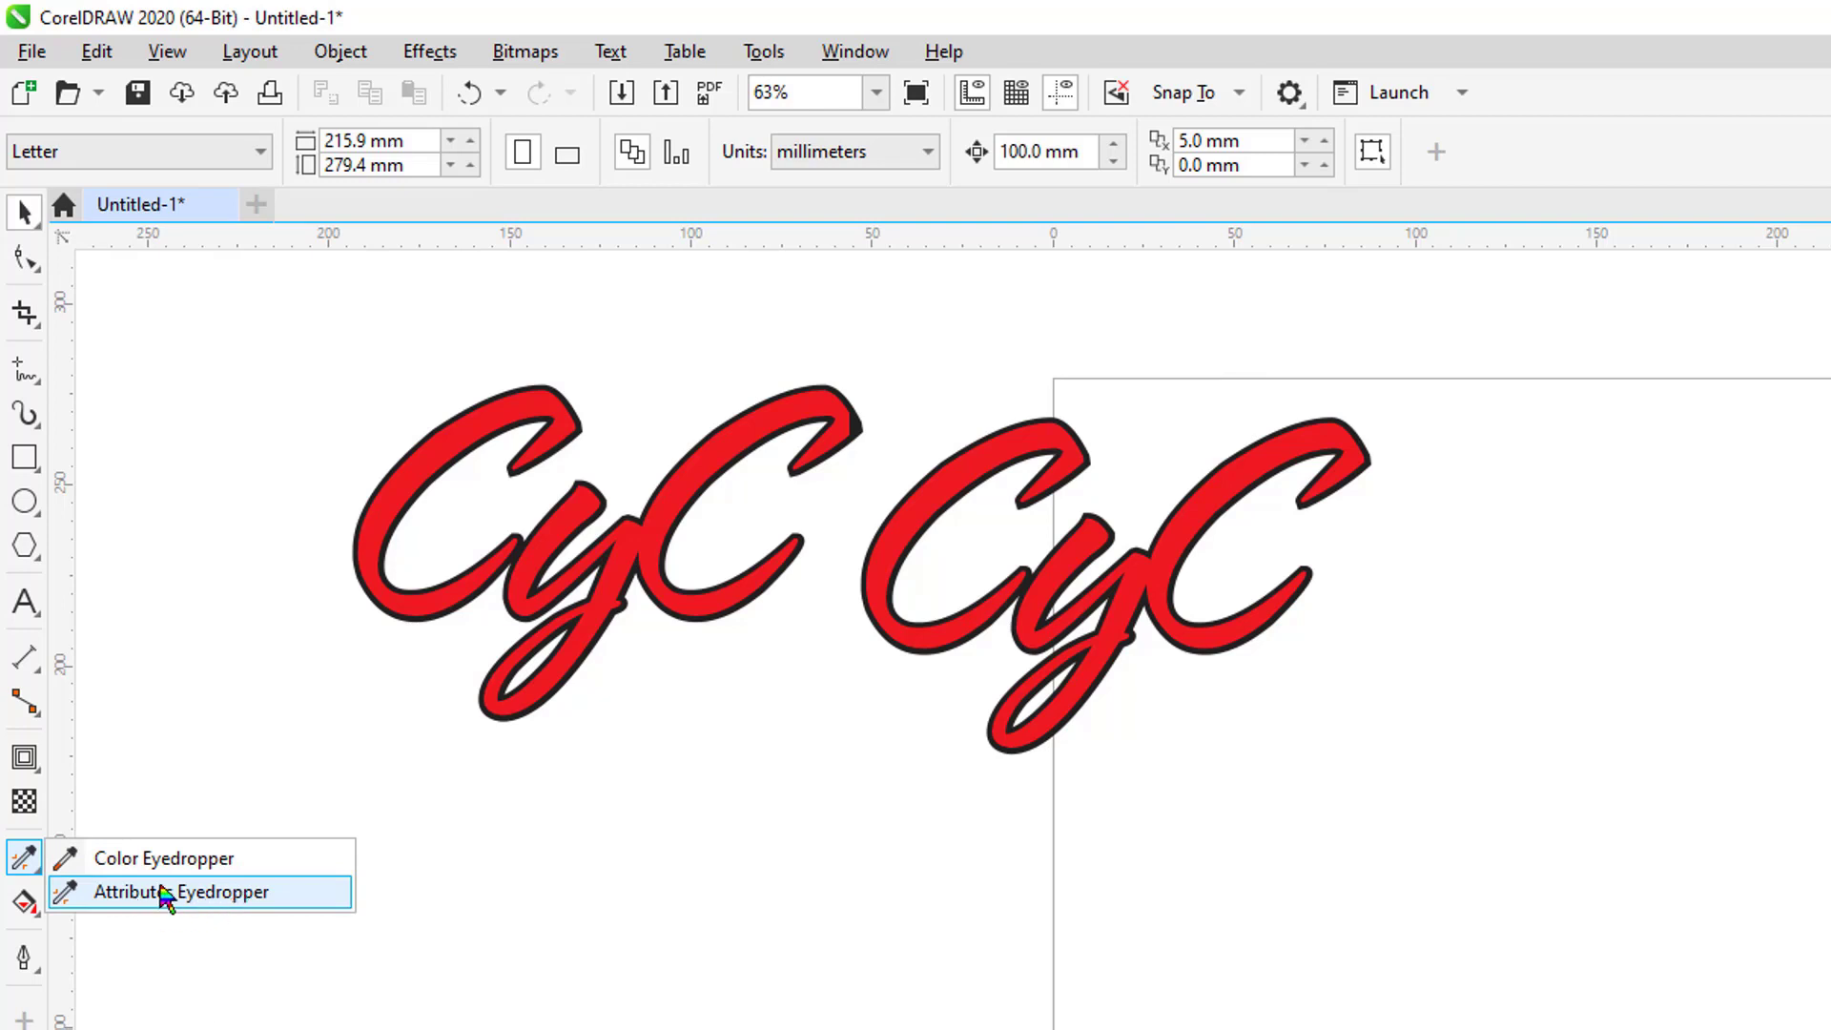
pyautogui.click(88, 863)
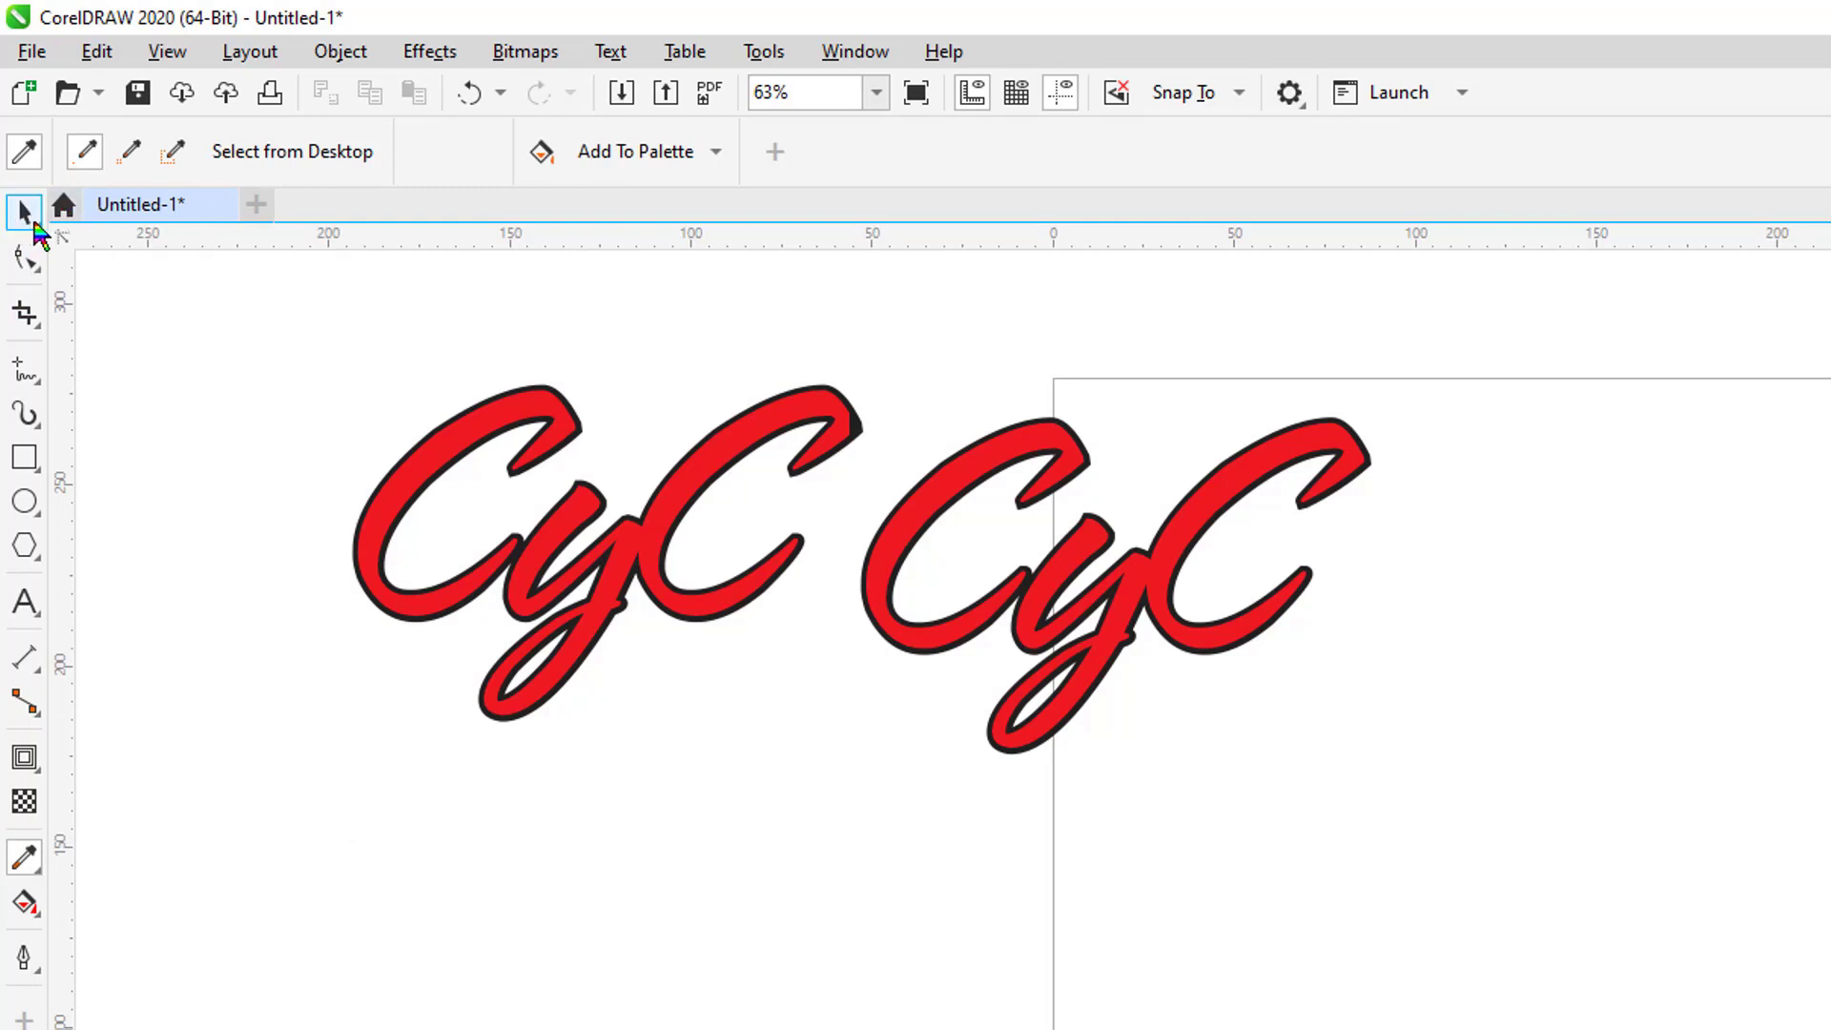
# Select both contoured CyC texts together and delete them.
pyautogui.click(29, 221)
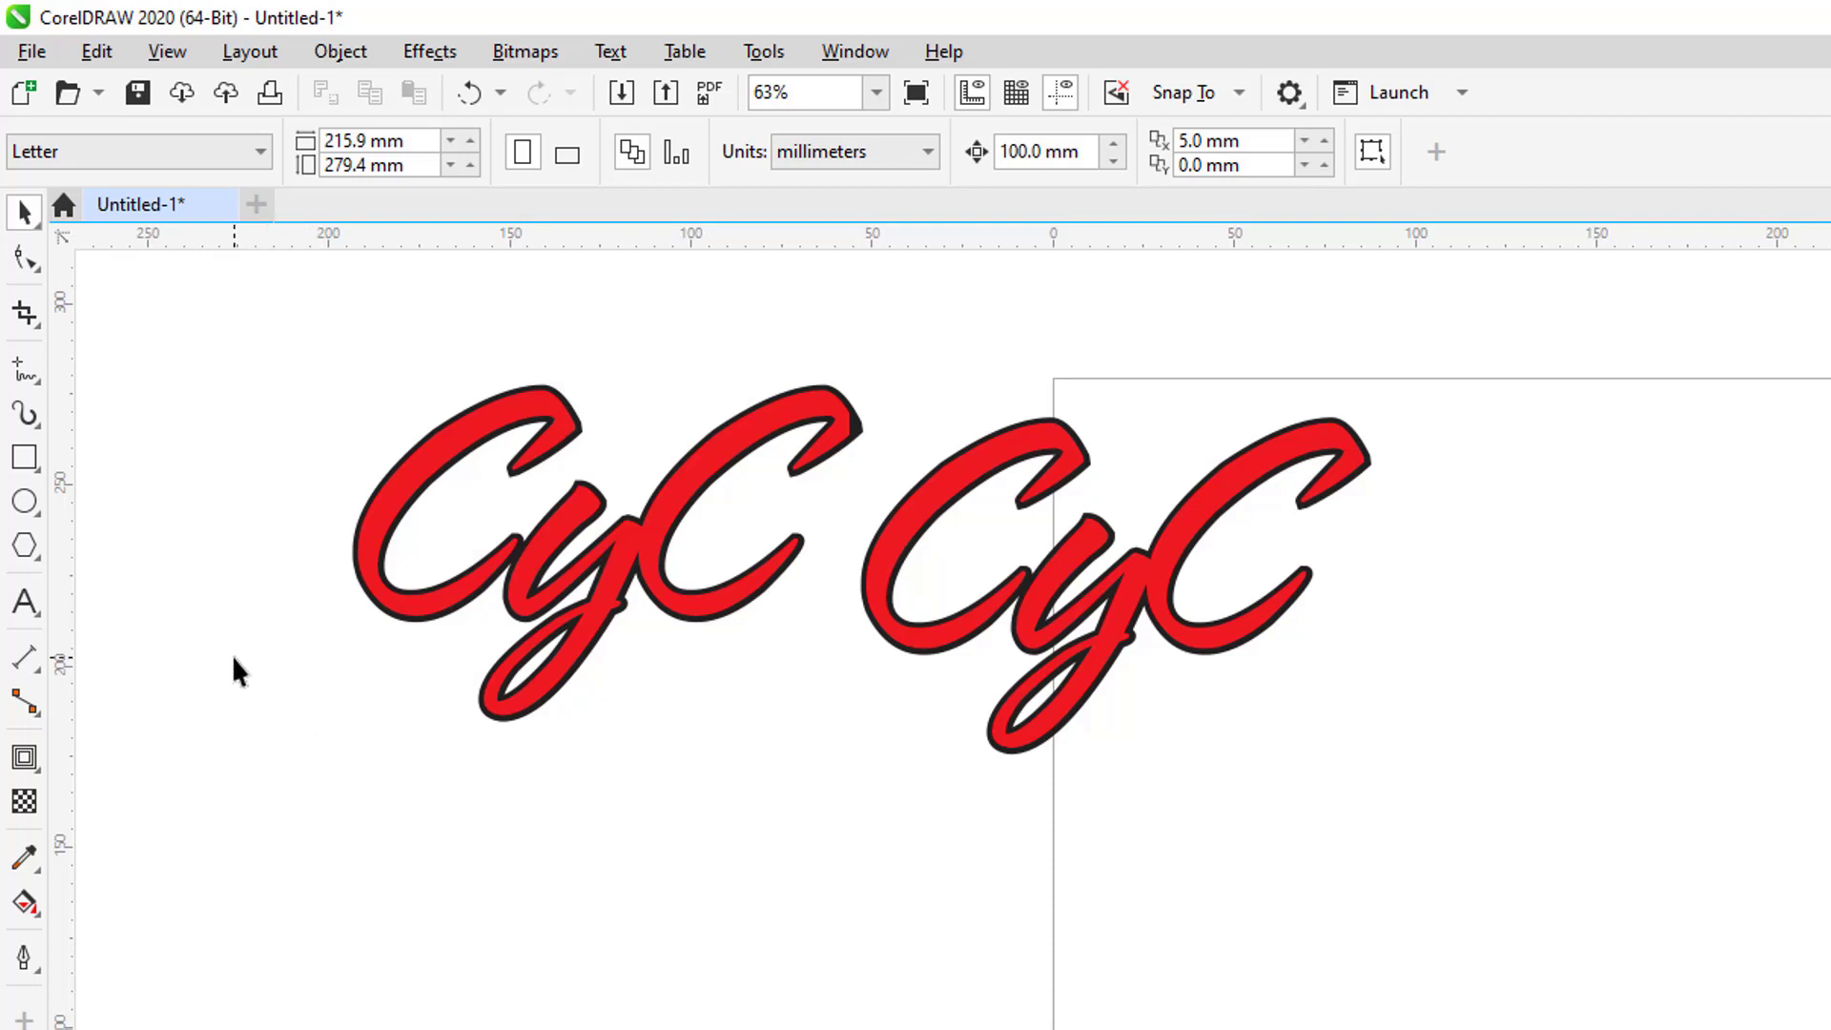
pyautogui.moveTo(237, 319); pyautogui.dragTo(1573, 969)
pyautogui.press('Delete')
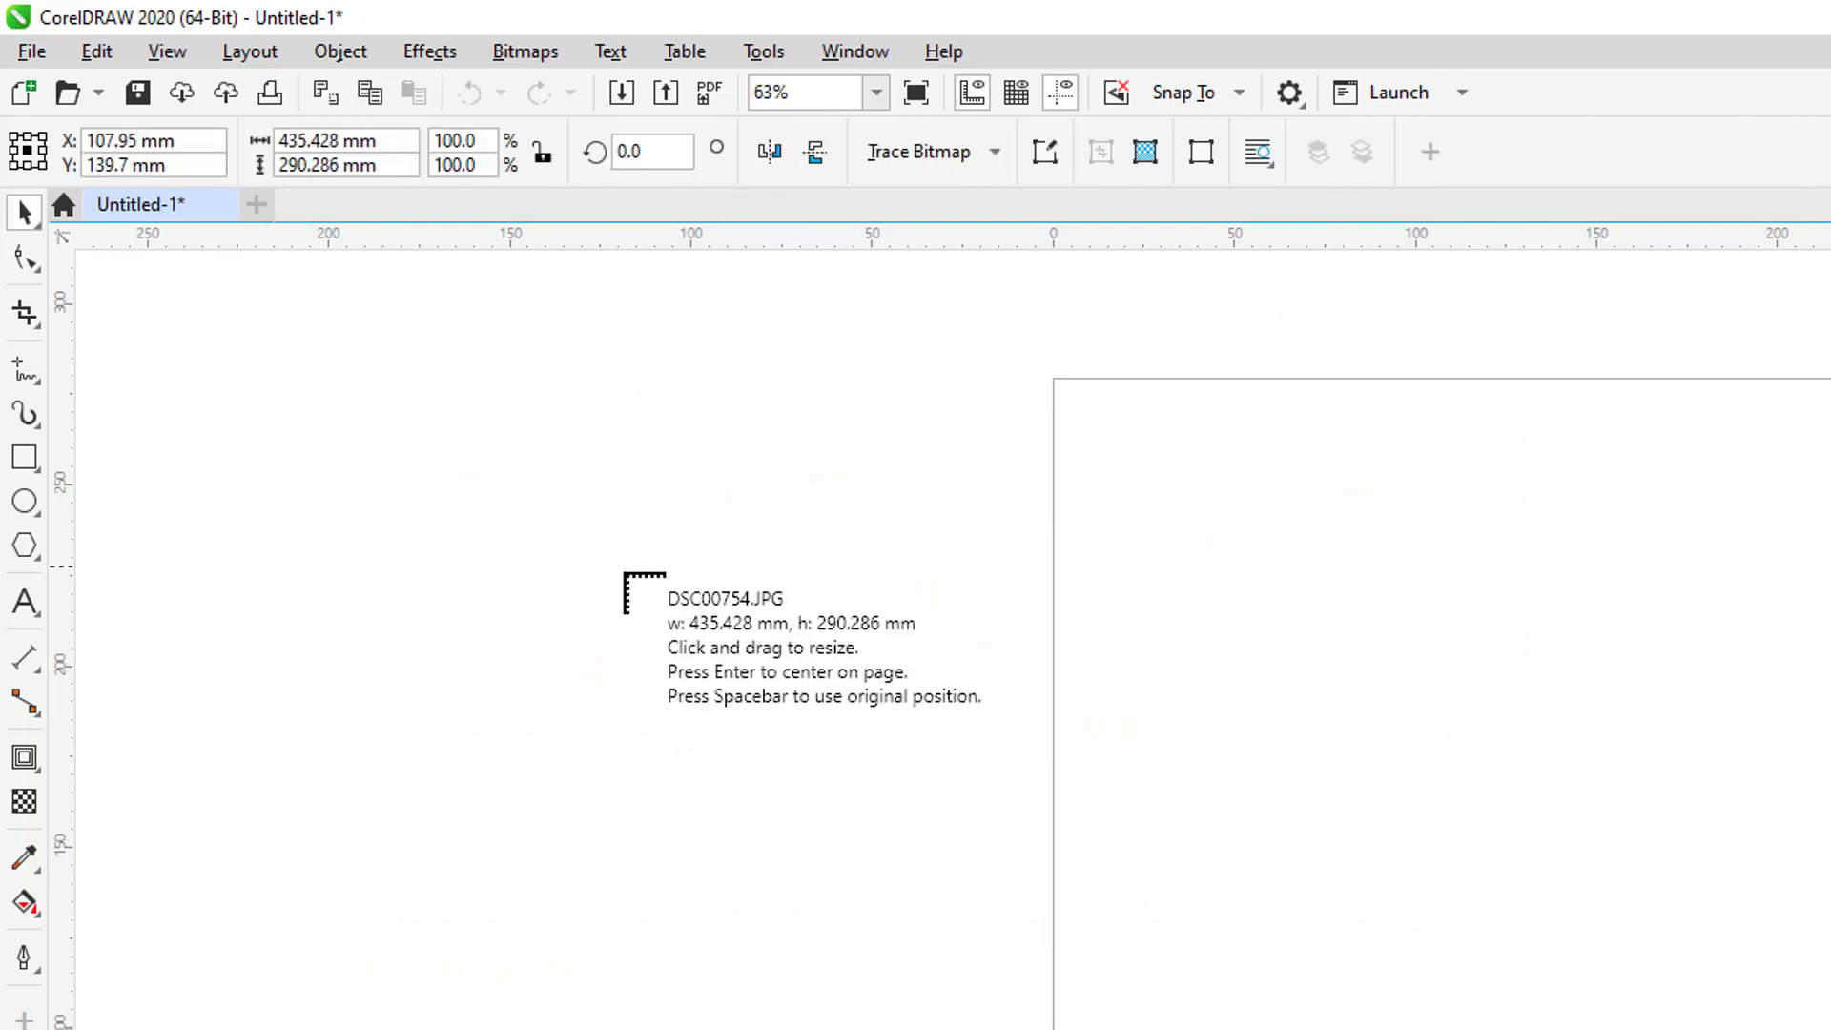
# Place the imported photo DSC00754.JPG at its original size and move it about 111 mm left and 72 mm up.
pyautogui.click(635, 573)
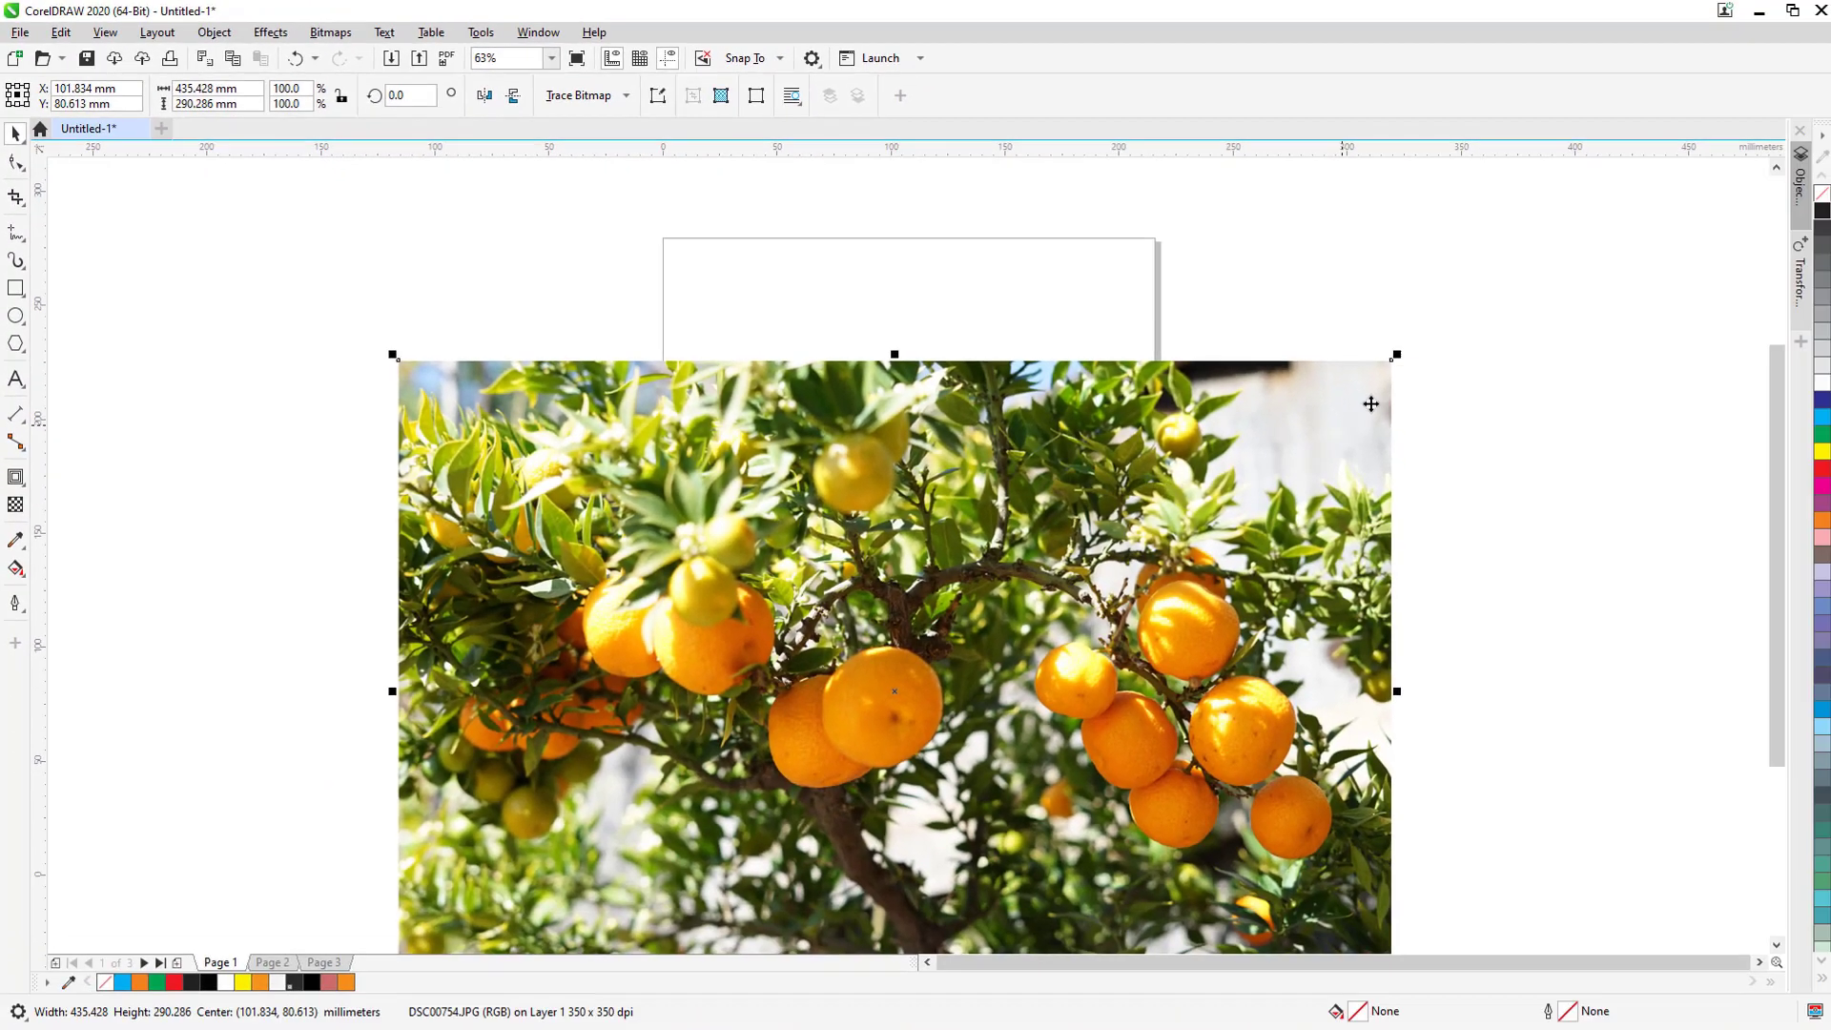
pyautogui.moveTo(1229, 521); pyautogui.dragTo(977, 353)
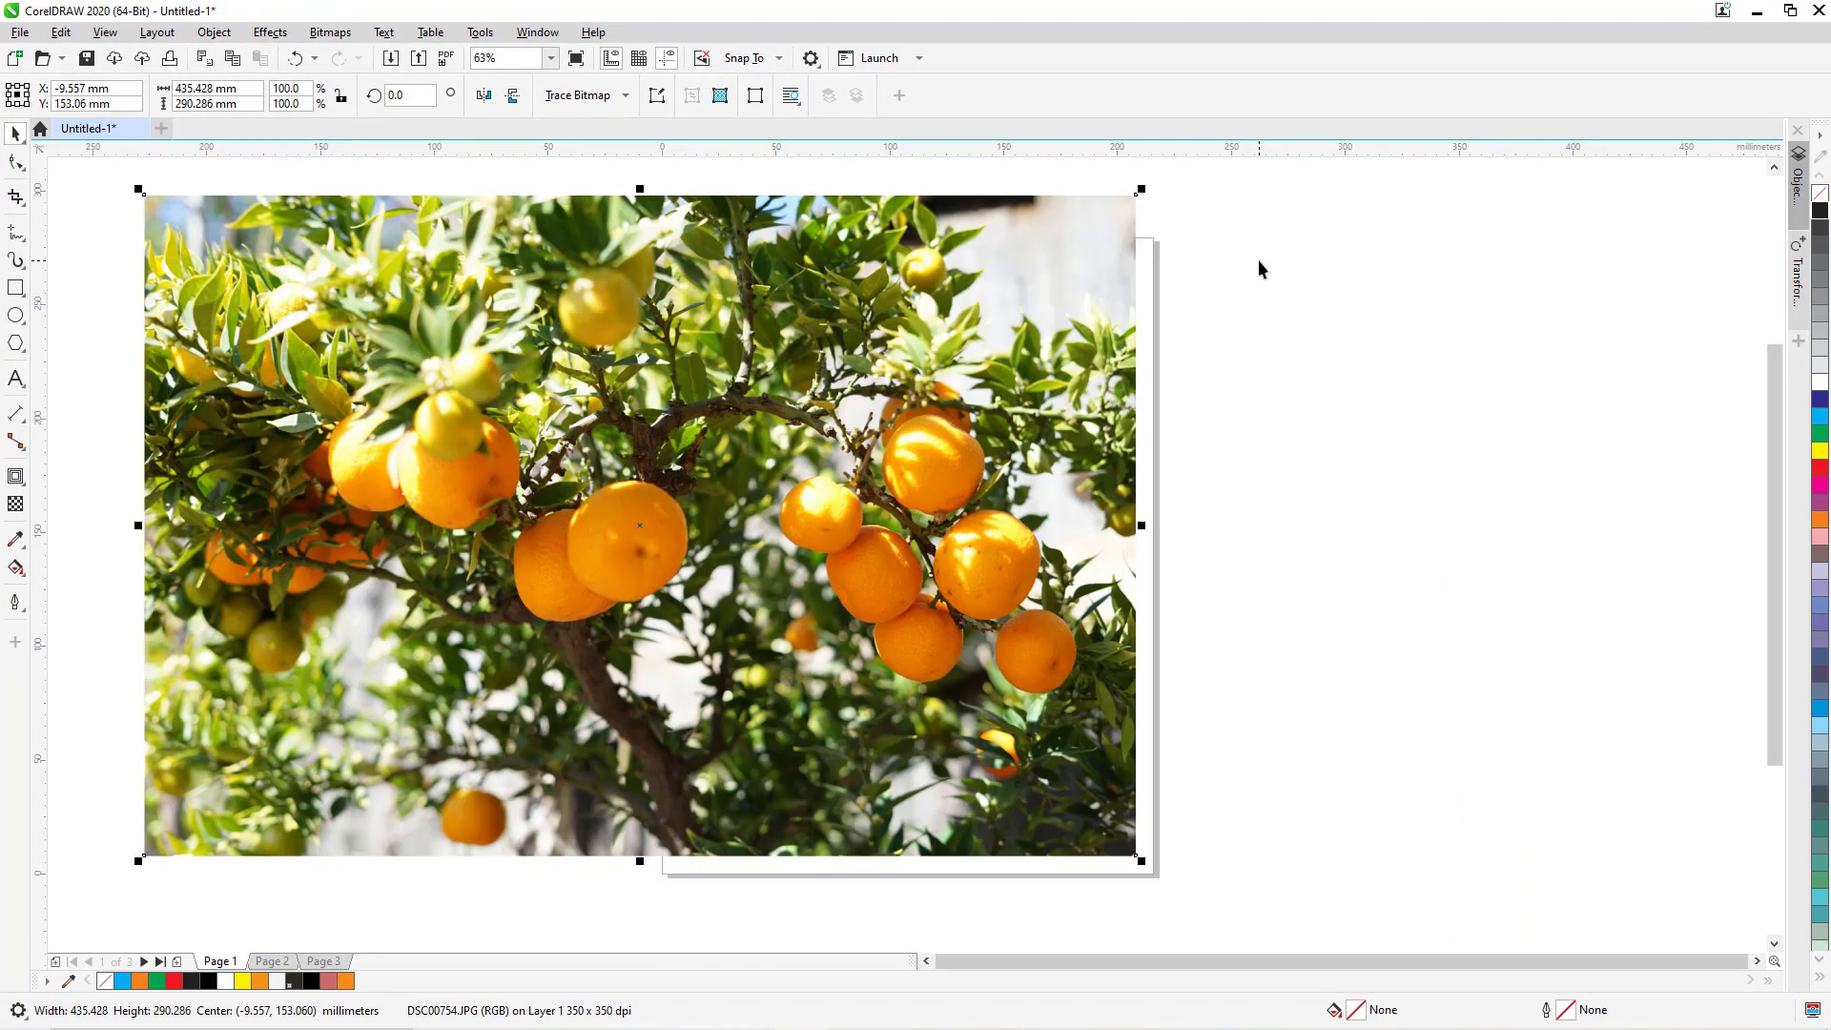
pyautogui.click(1318, 427)
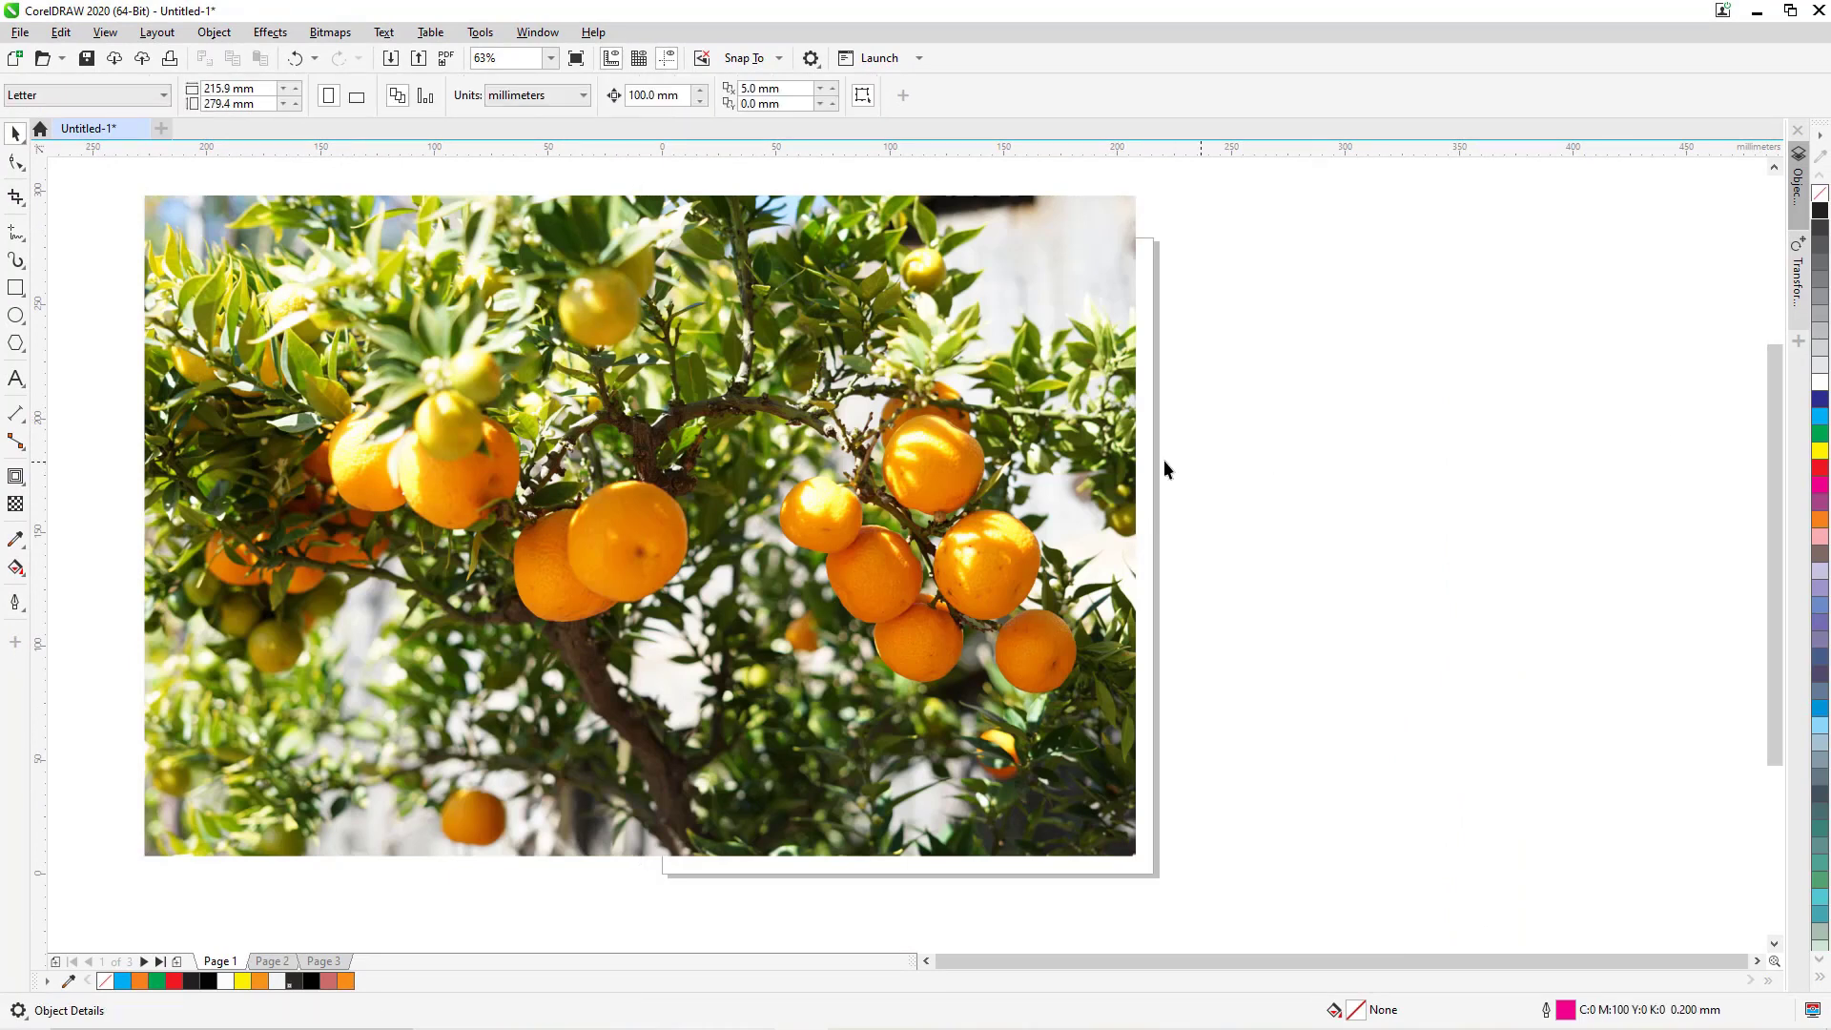
# Draw a five-pointed star about 264 mm wide and 252 mm high, overlapping the photo's right side.
pyautogui.click(18, 350)
pyautogui.click(22, 351)
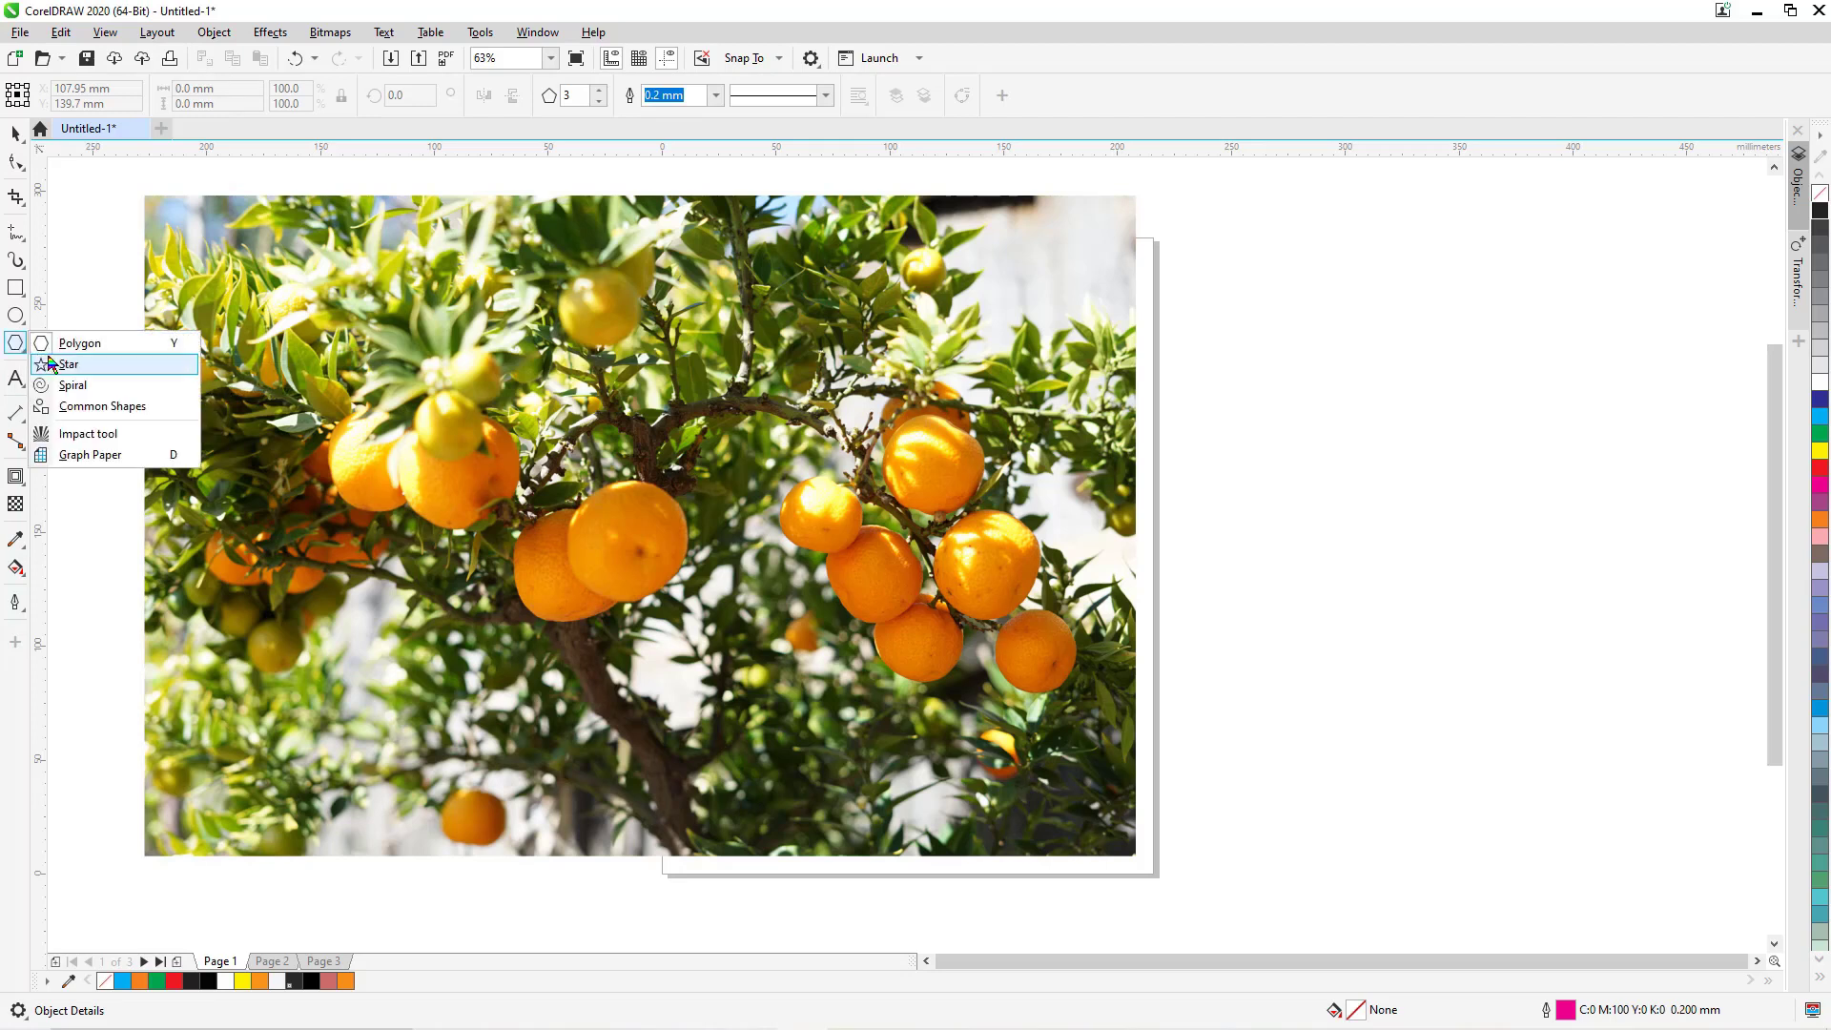
pyautogui.click(52, 364)
pyautogui.moveTo(1259, 445); pyautogui.dragTo(1431, 768)
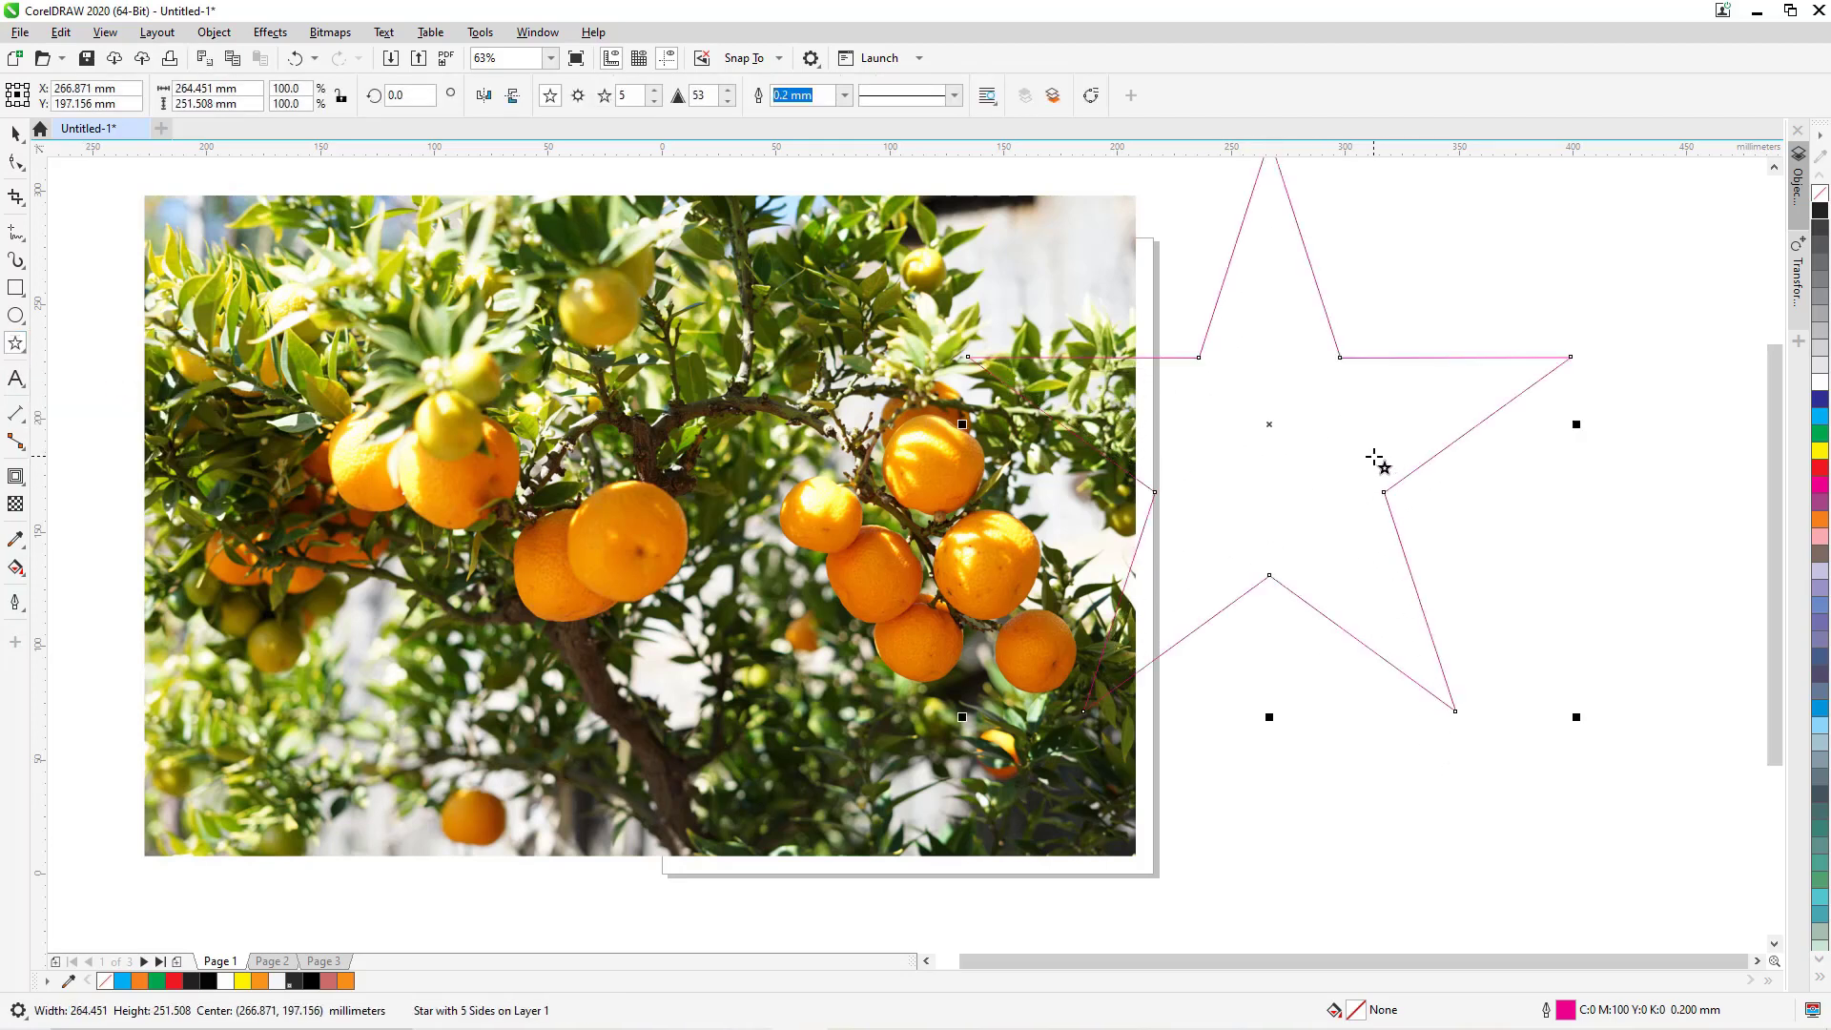
# Scale the star down to about 182 by 173 mm and move it down and right, mostly clear of the photo.
pyautogui.press('space')
pyautogui.moveTo(1576, 717); pyautogui.dragTo(1390, 535)
pyautogui.moveTo(1231, 335); pyautogui.dragTo(1383, 551)
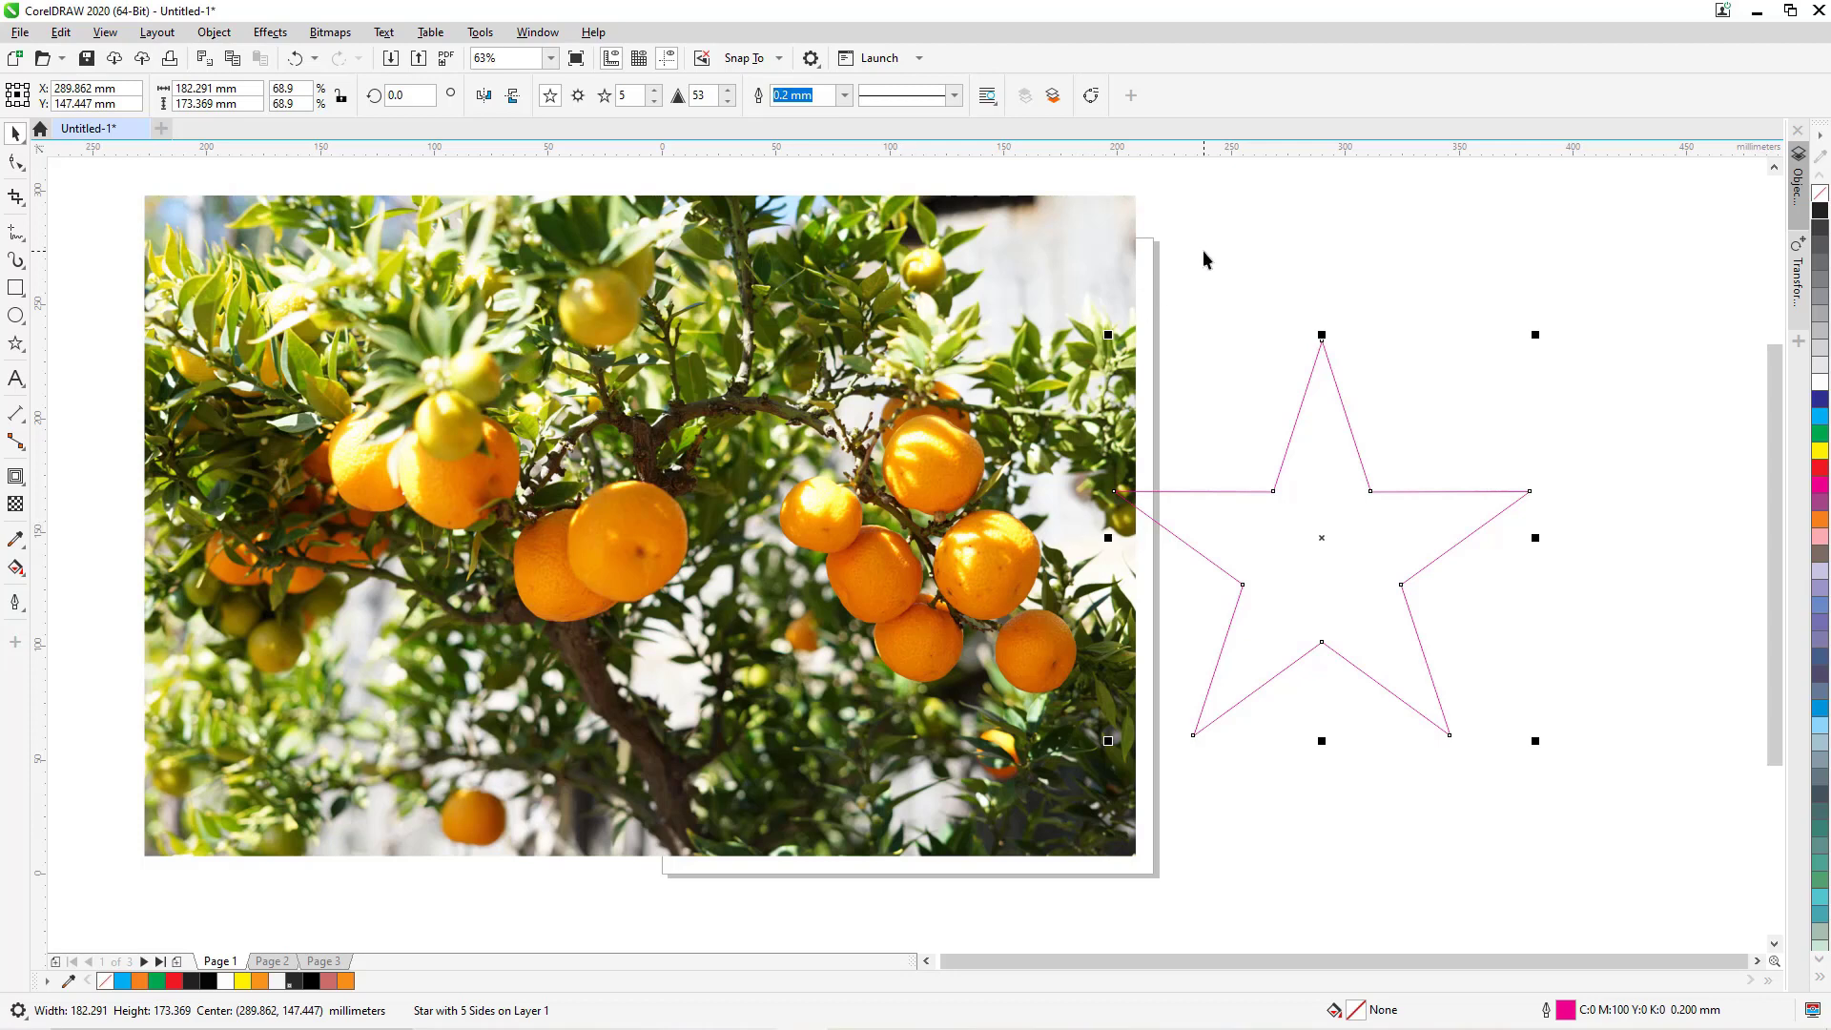
# Place the orange tree photo inside the star as a PowerClip.
pyautogui.click(939, 319)
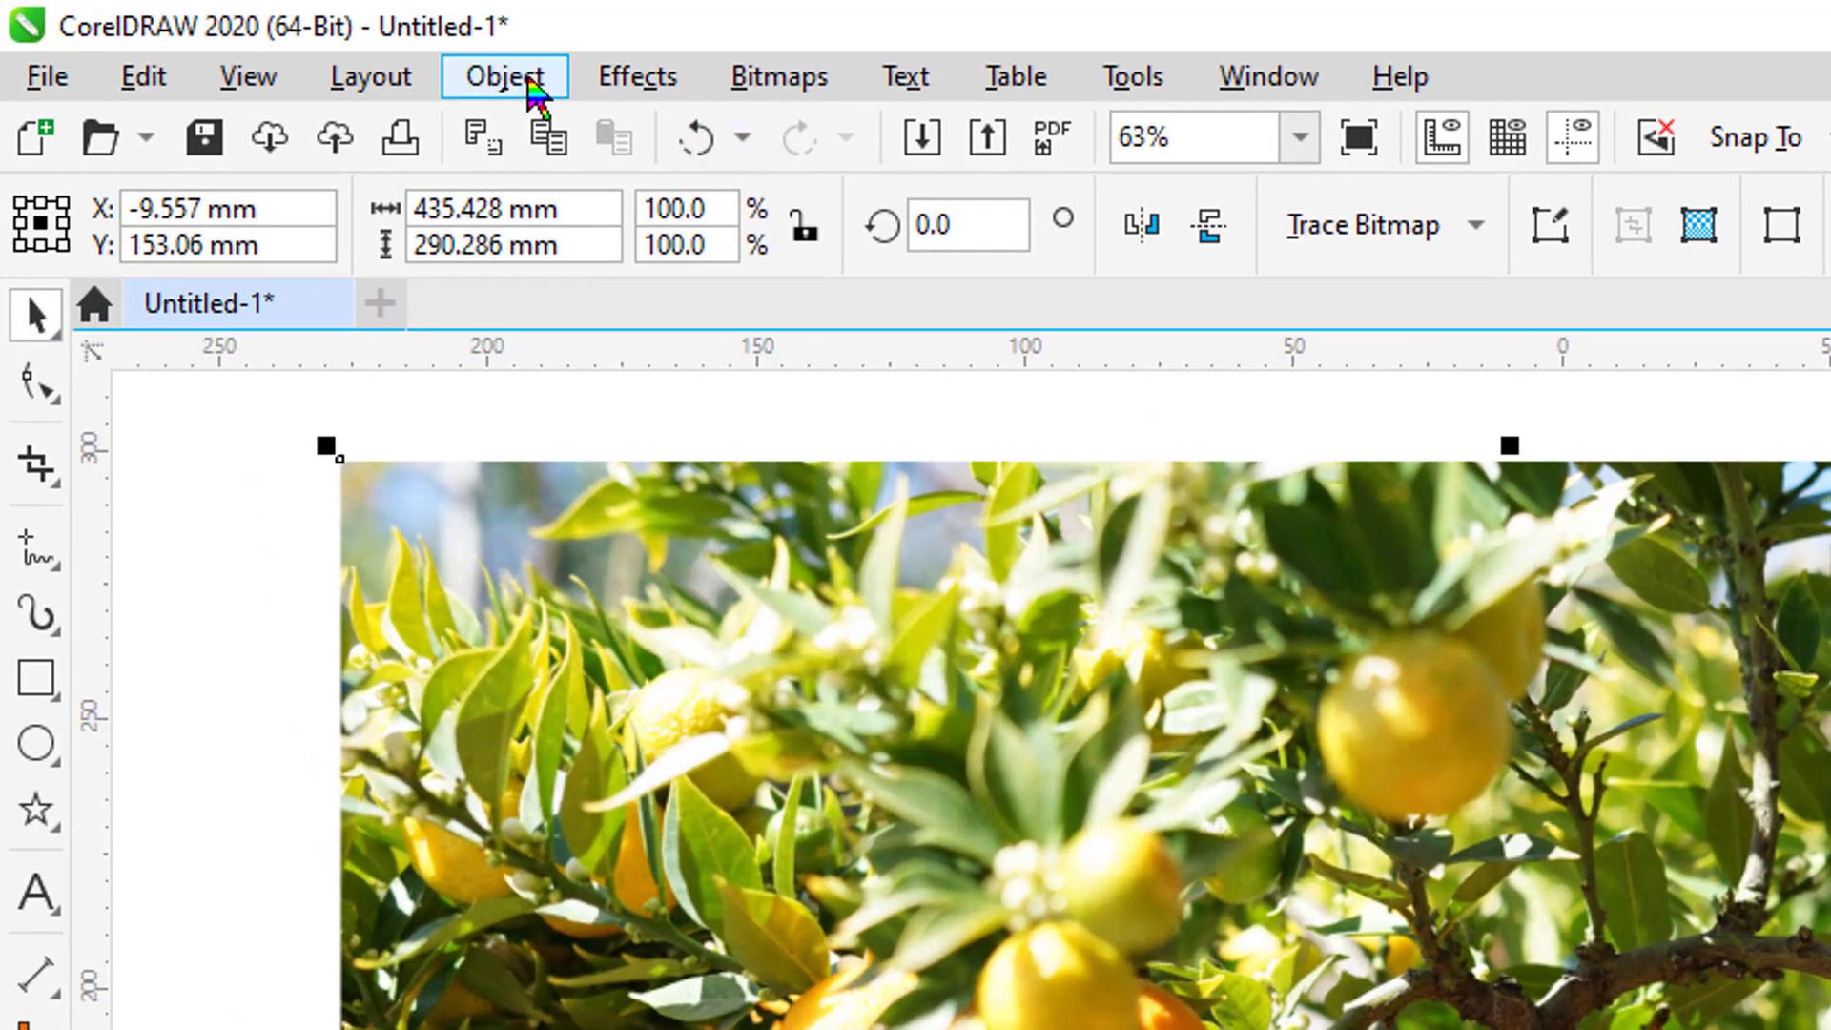
pyautogui.click(506, 77)
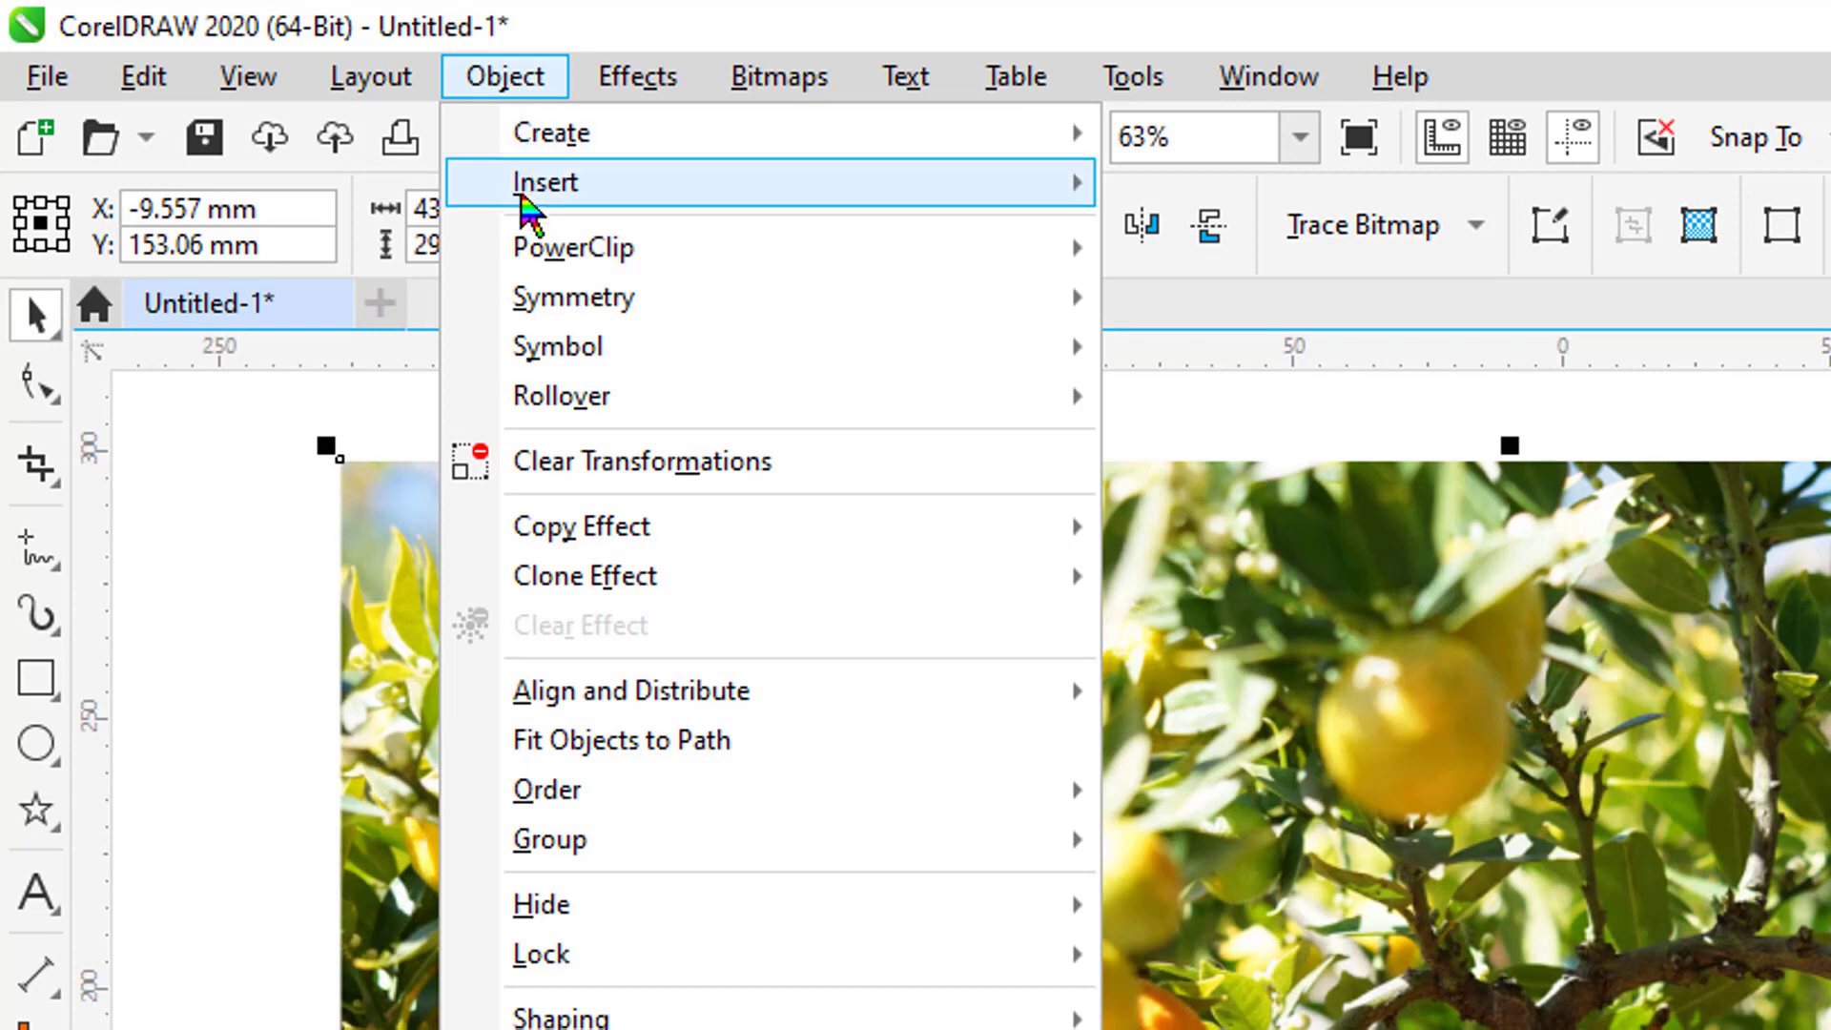
pyautogui.moveTo(569, 253)
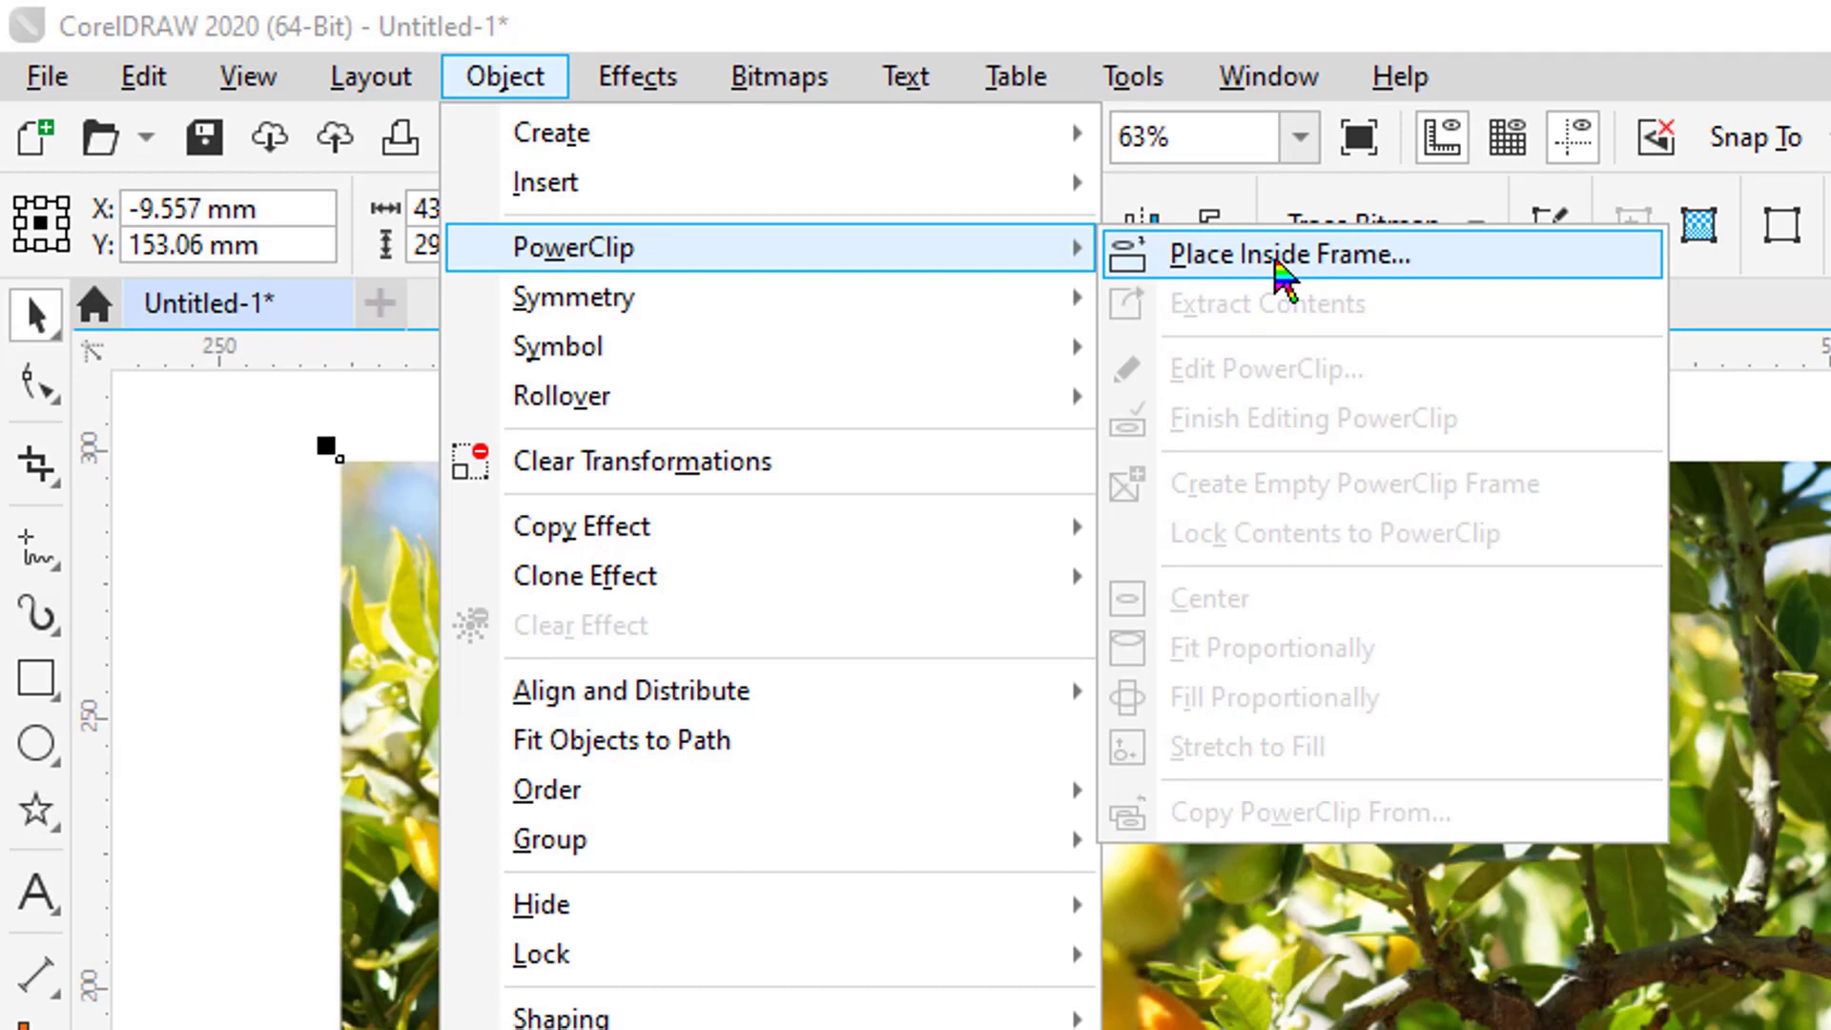
pyautogui.click(1283, 277)
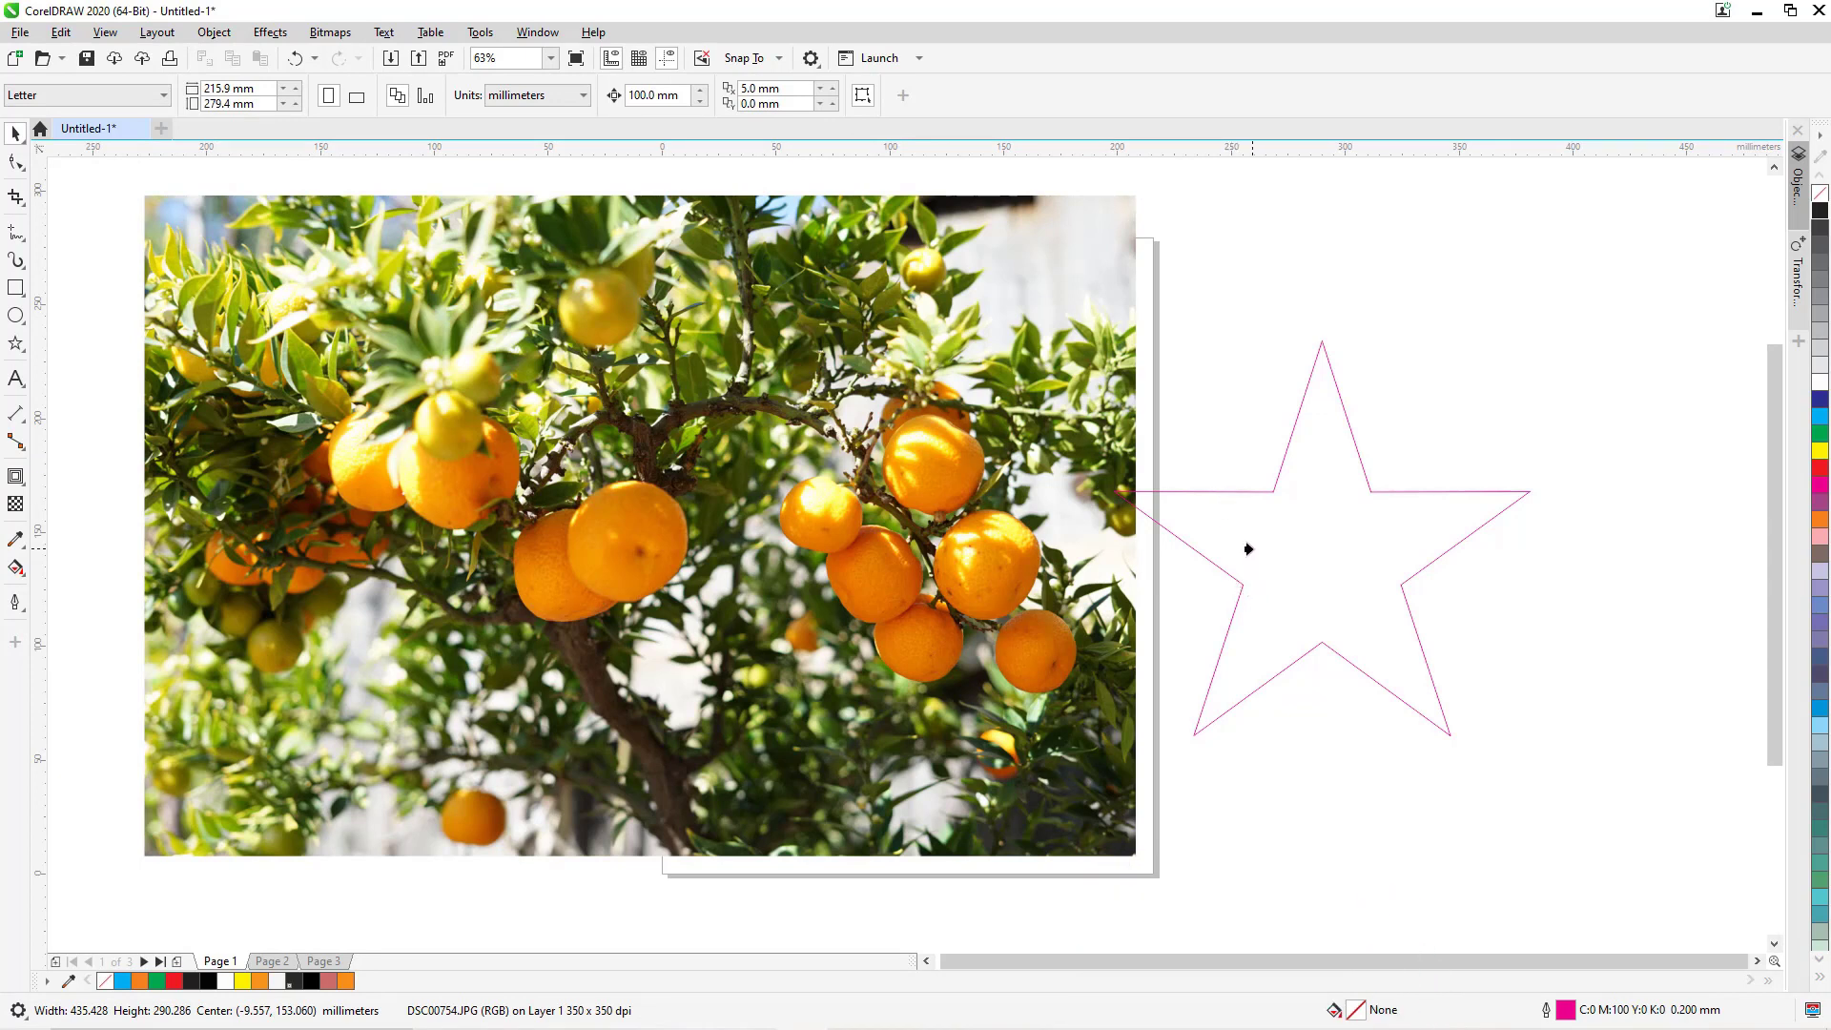
pyautogui.moveTo(1248, 547); pyautogui.dragTo(1250, 546)
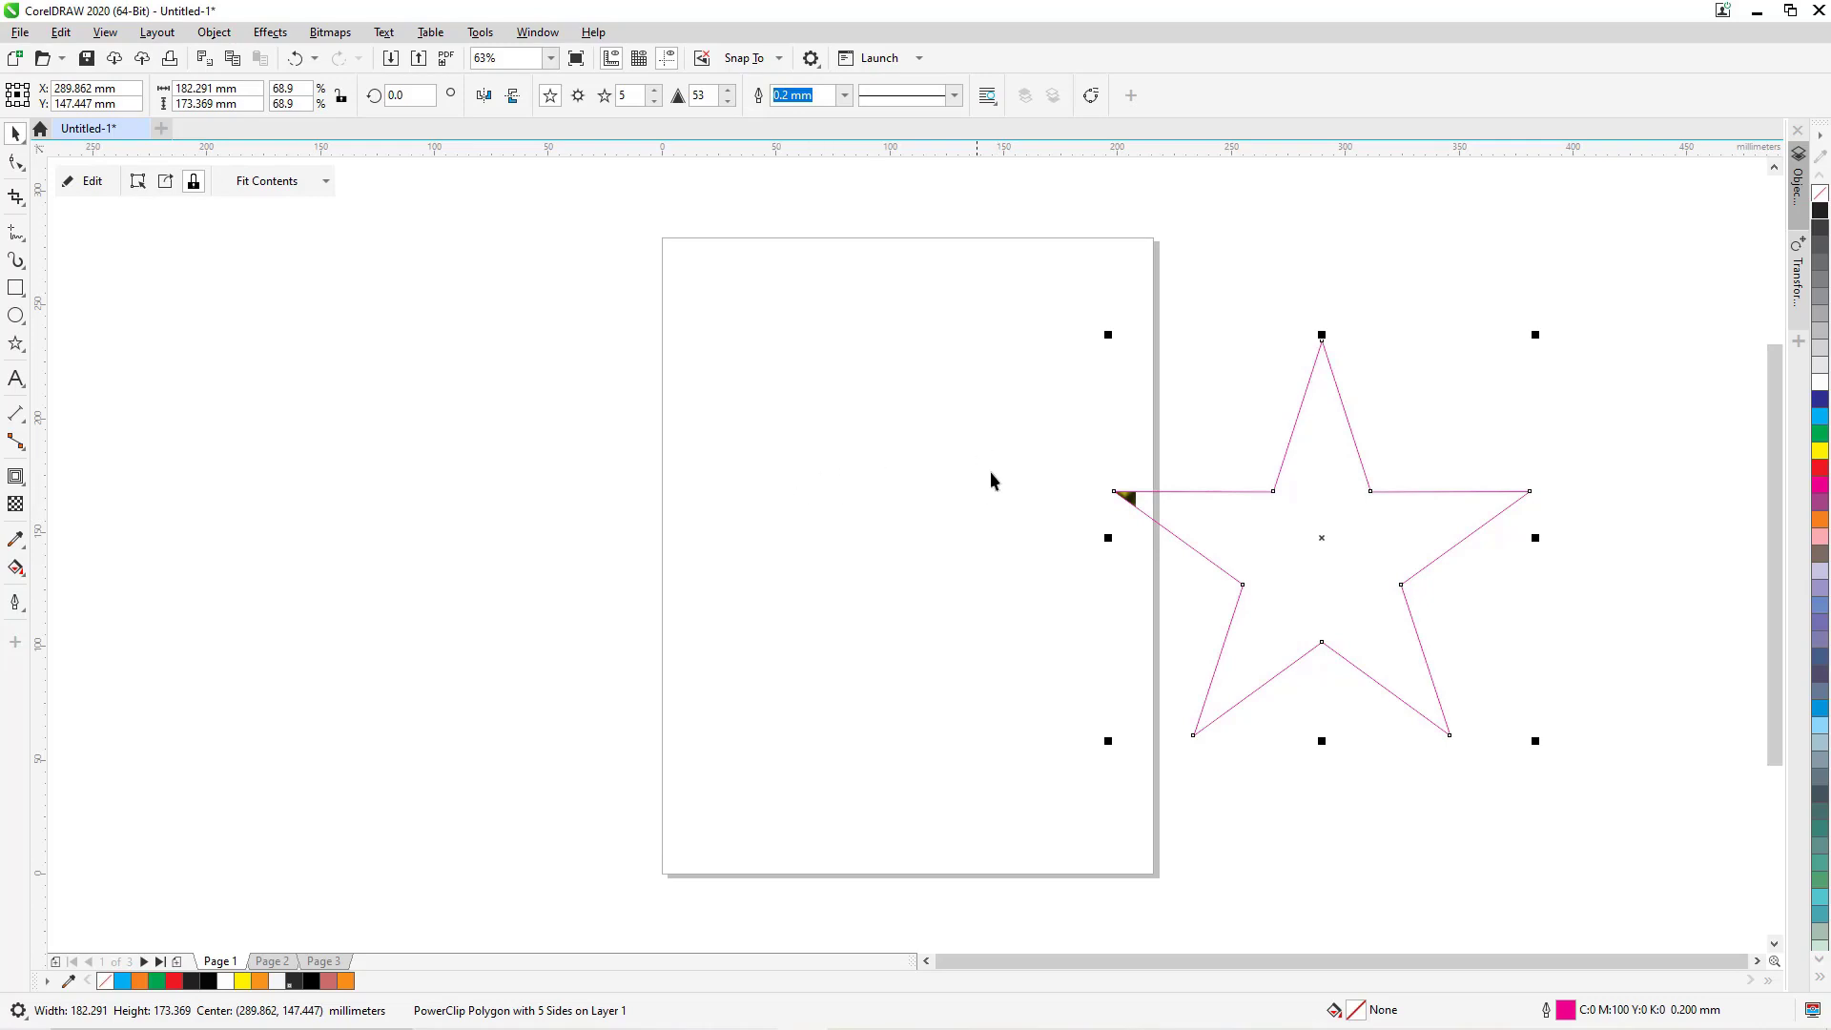
pyautogui.click(1217, 267)
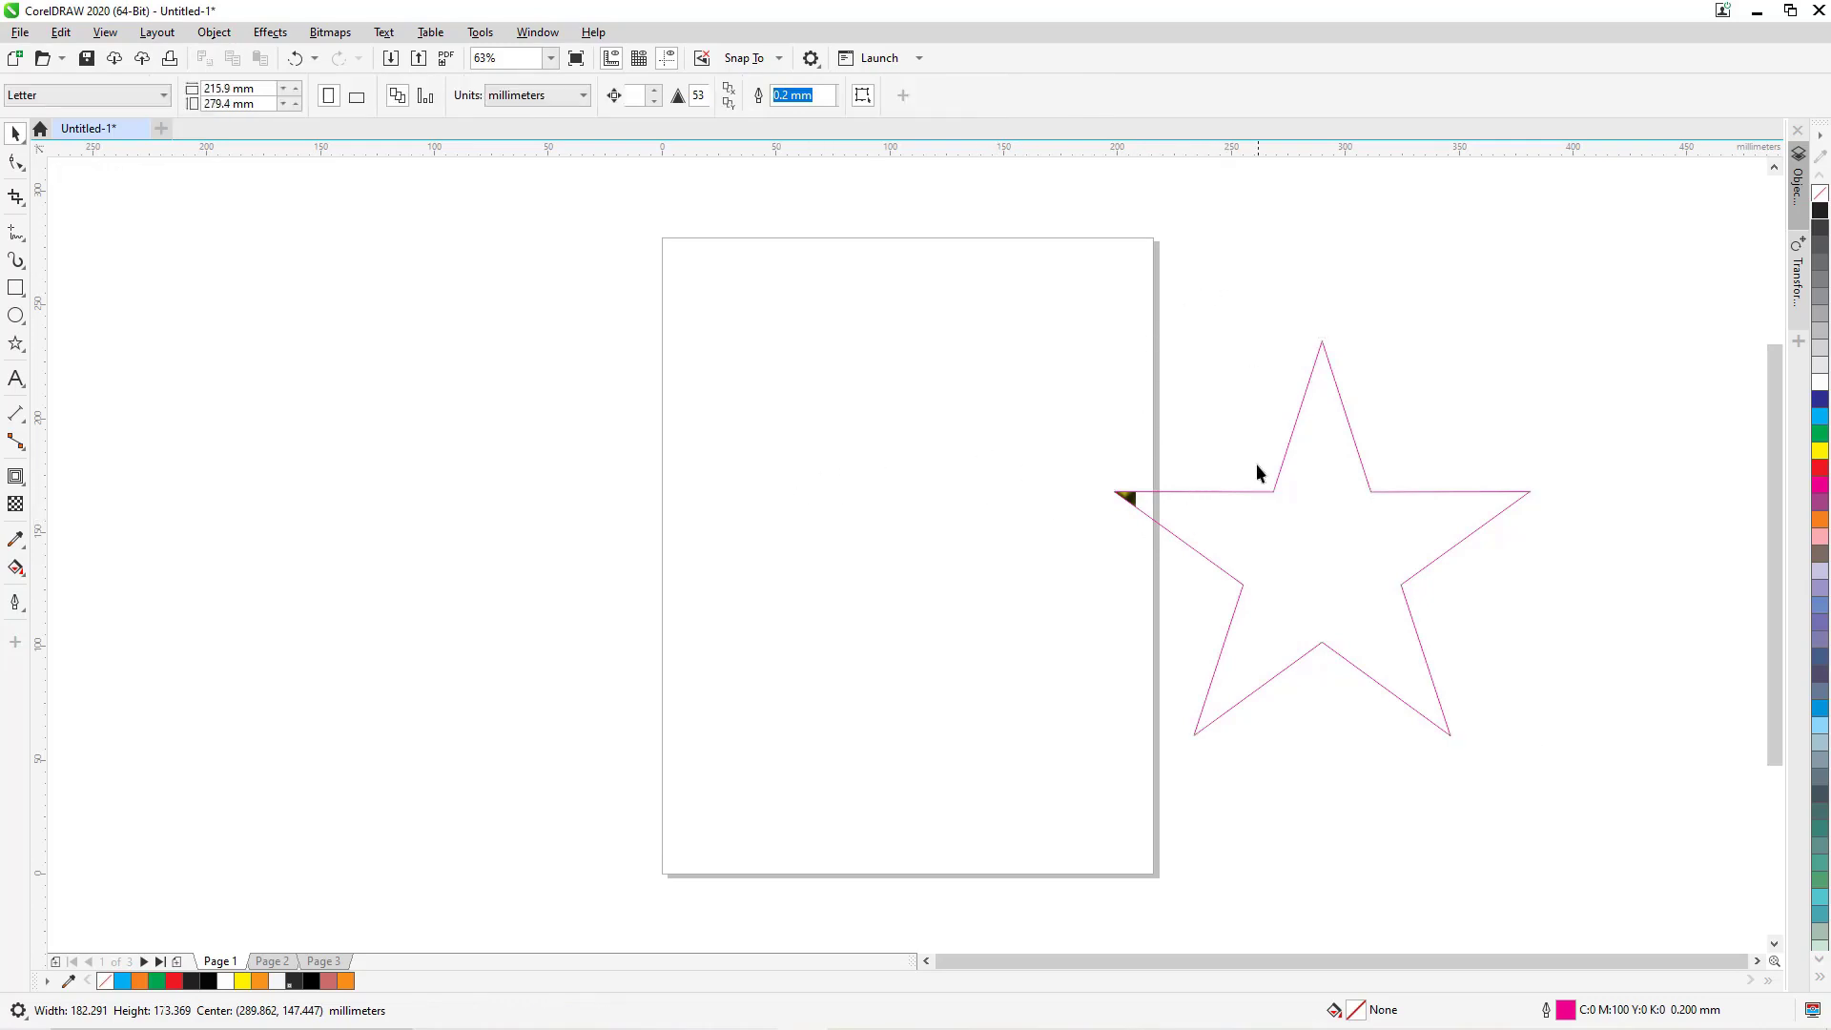
# Move the PowerClip star about 288 mm left and 36 mm up, across the page's left edge.
pyautogui.click(1253, 530)
pyautogui.moveTo(1349, 535); pyautogui.dragTo(1169, 551)
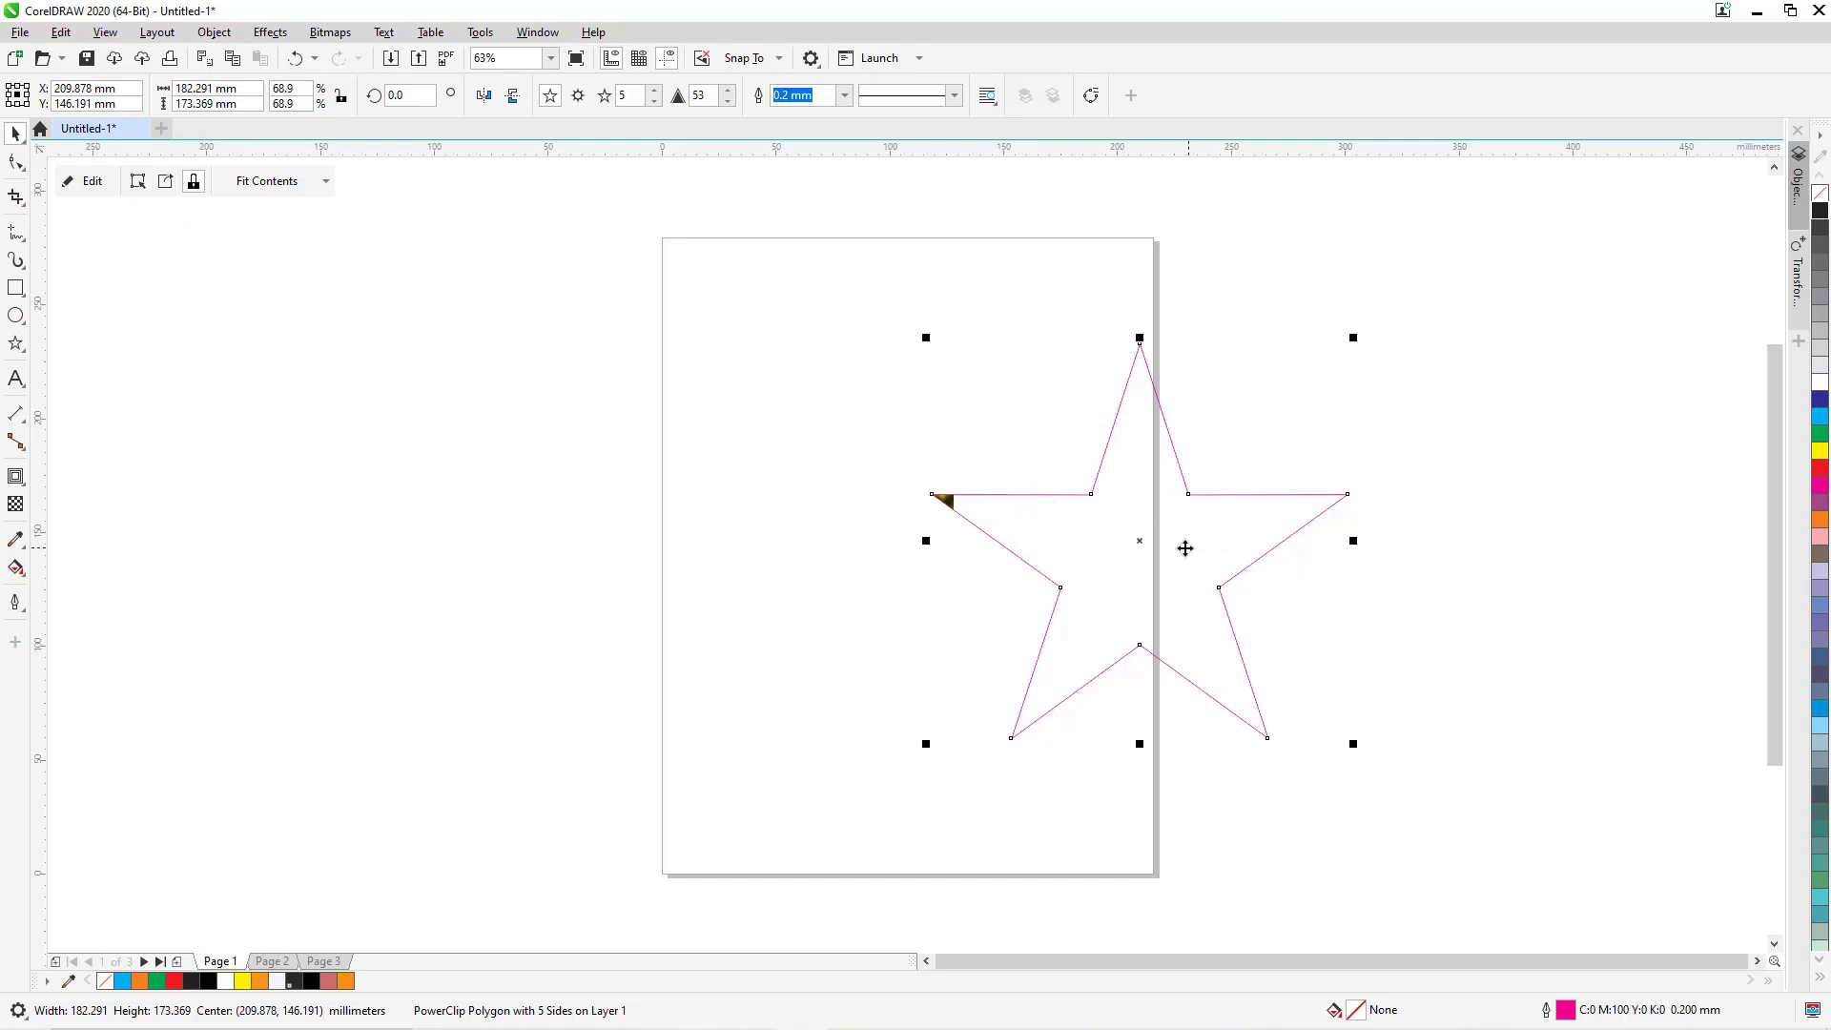
pyautogui.moveTo(1146, 544); pyautogui.dragTo(658, 449)
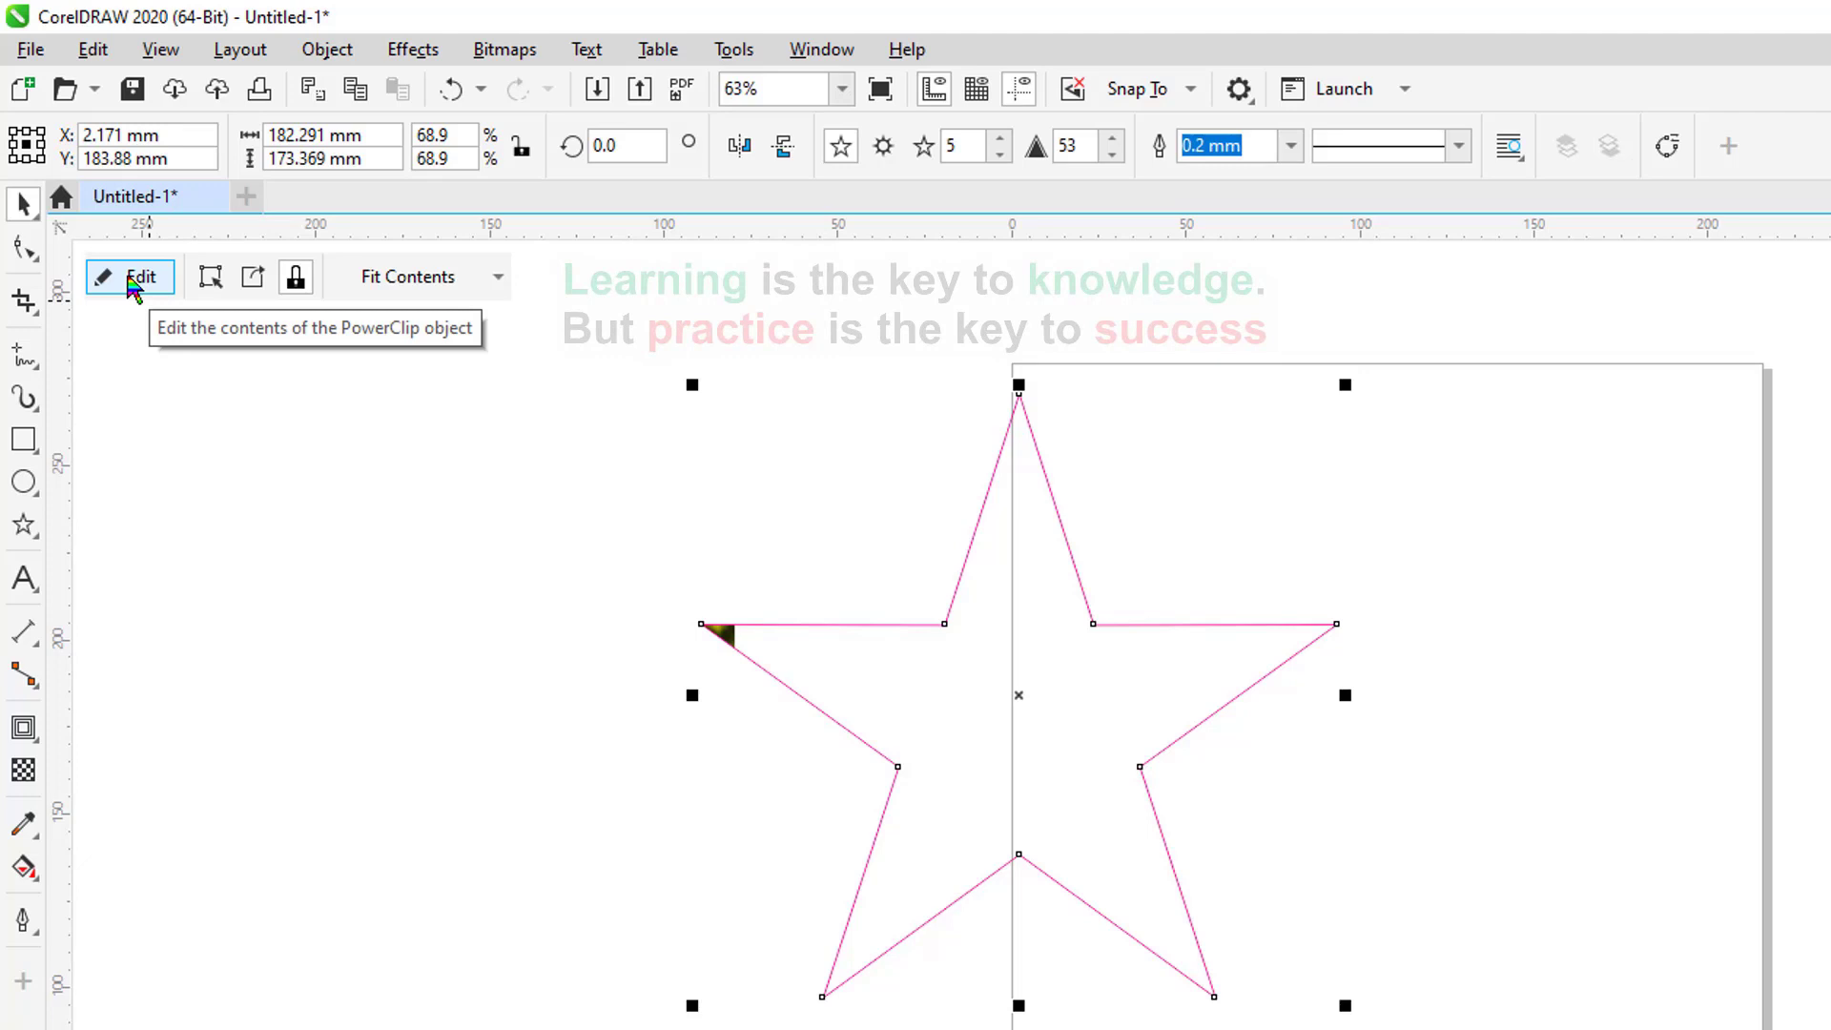
# Edit the PowerClip contents and move the photo over the star so the orange cluster fills it, centred at about X -98, Y 149 mm.
pyautogui.click(133, 278)
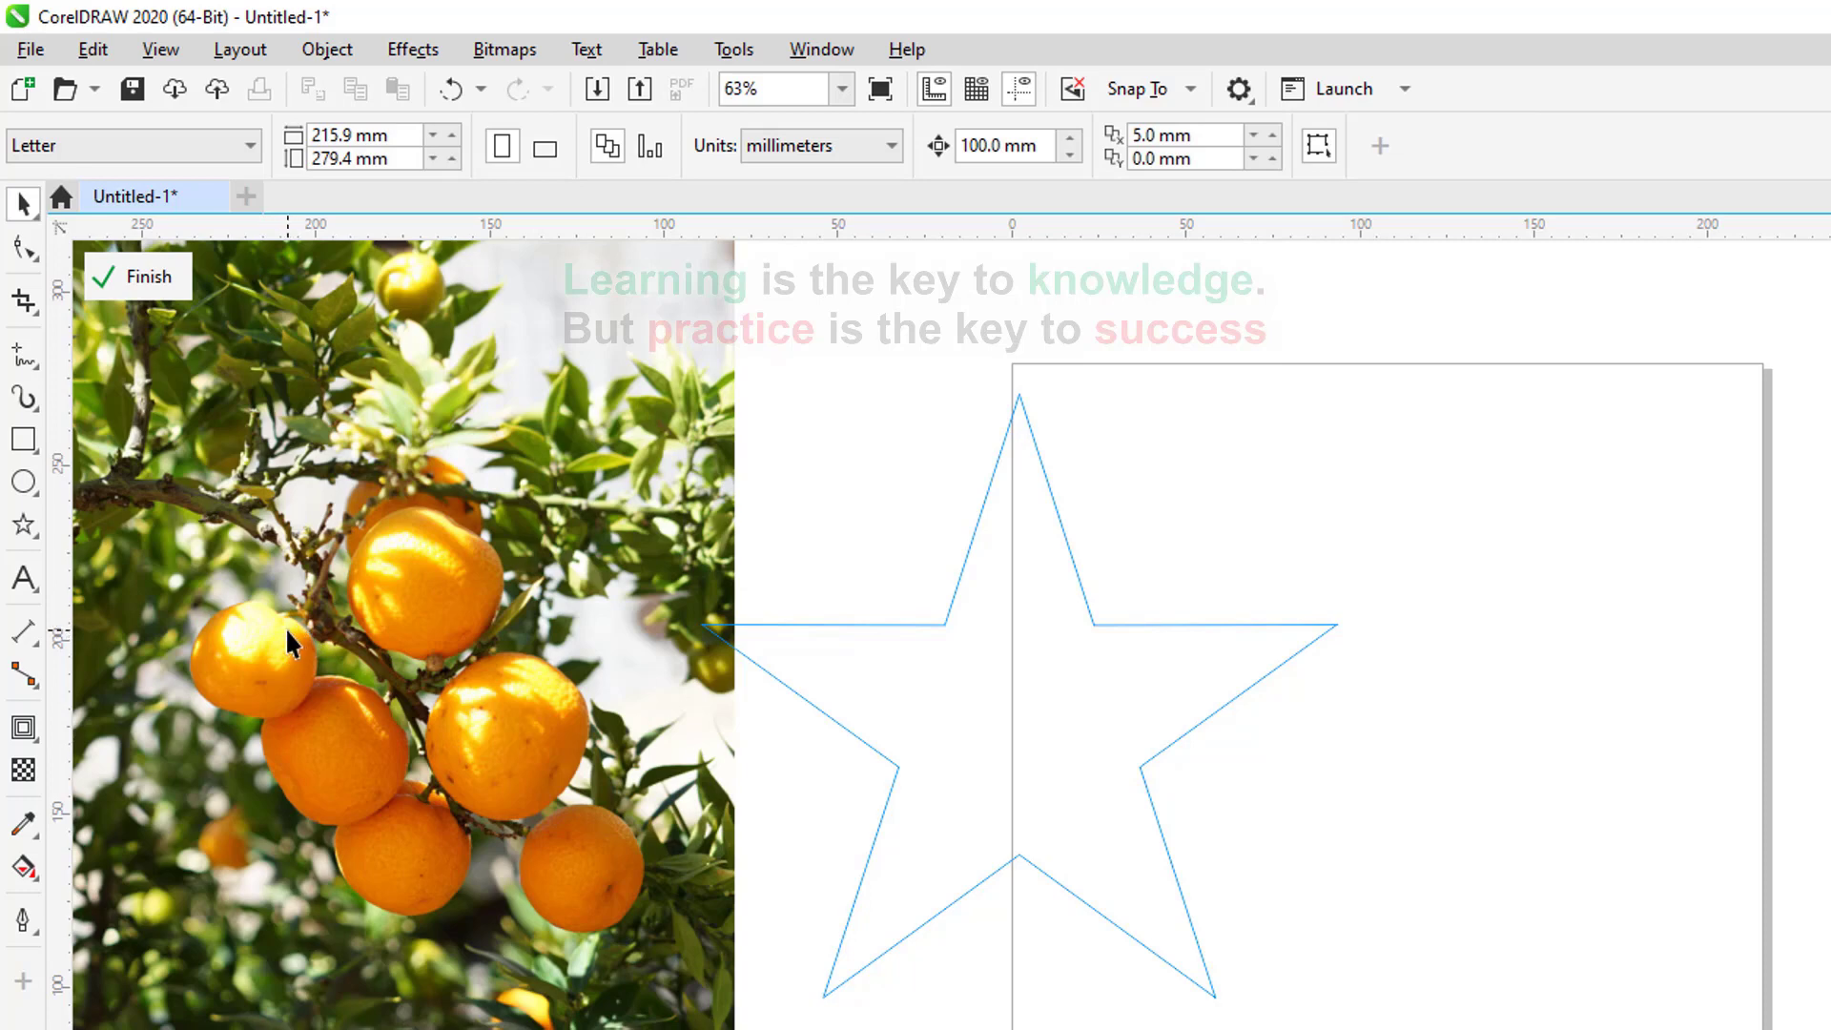
pyautogui.moveTo(250, 616); pyautogui.dragTo(947, 759)
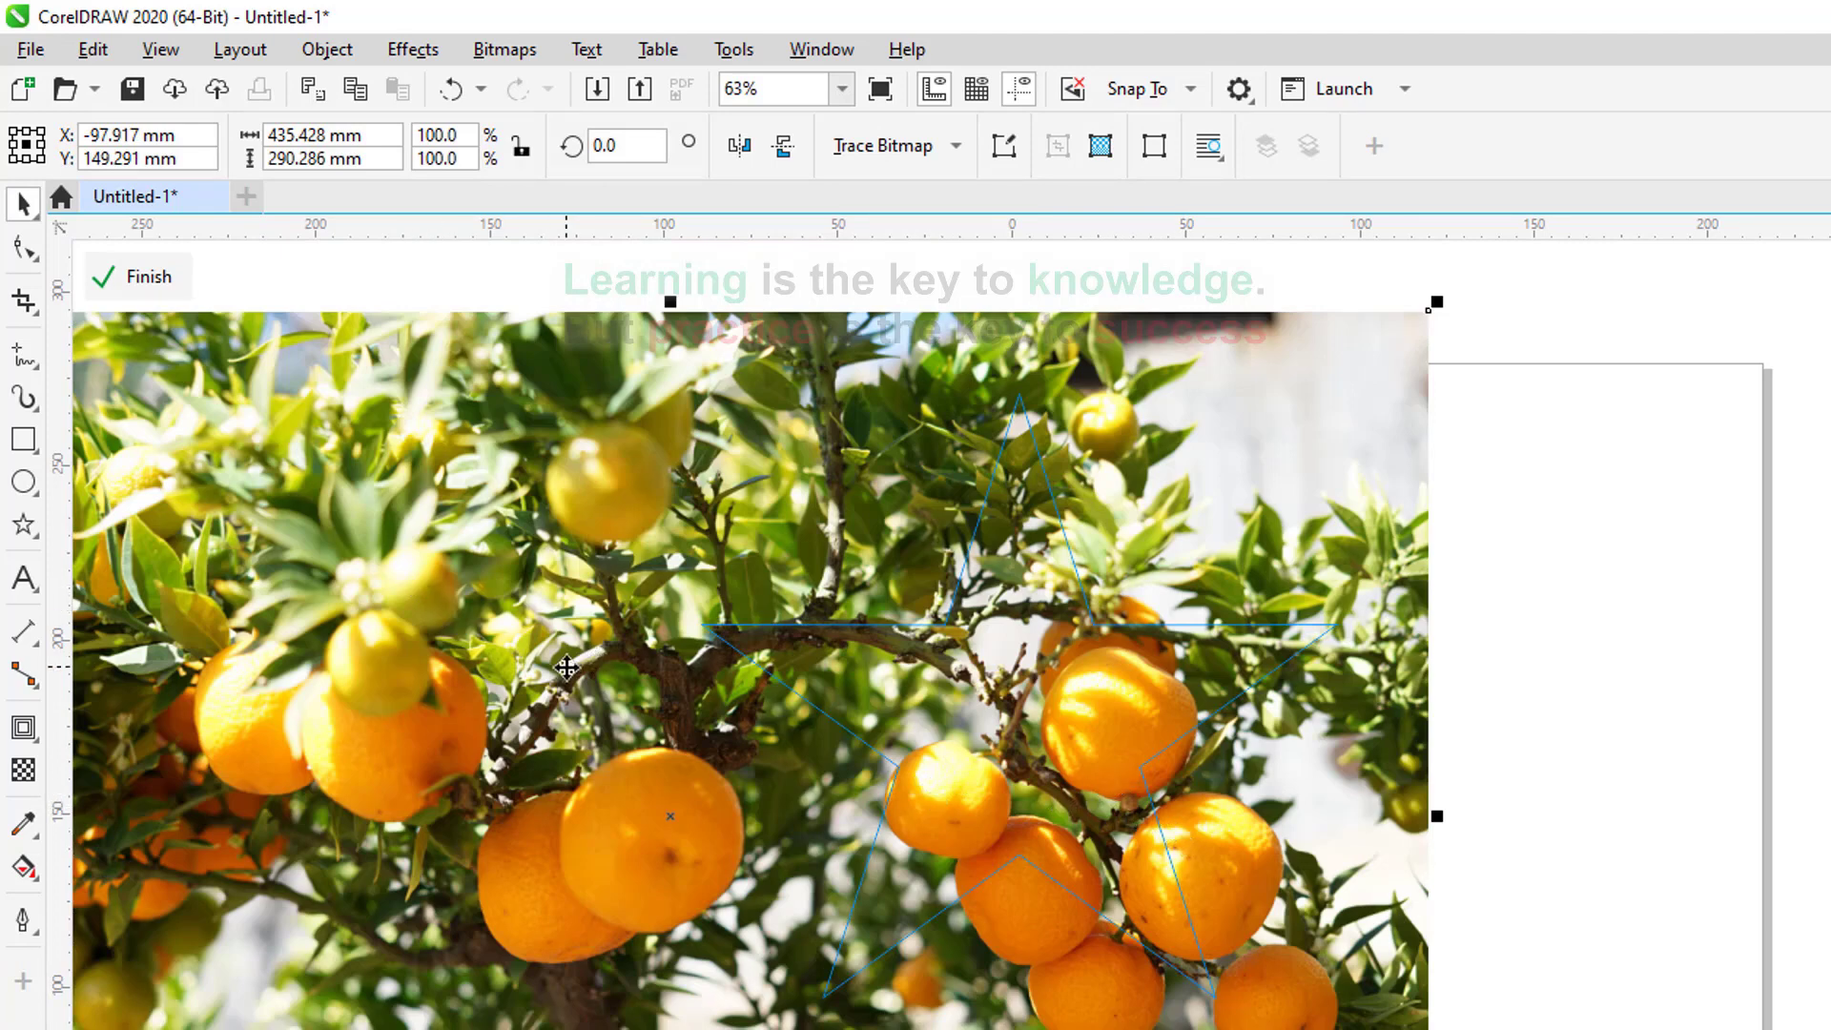
pyautogui.click(150, 299)
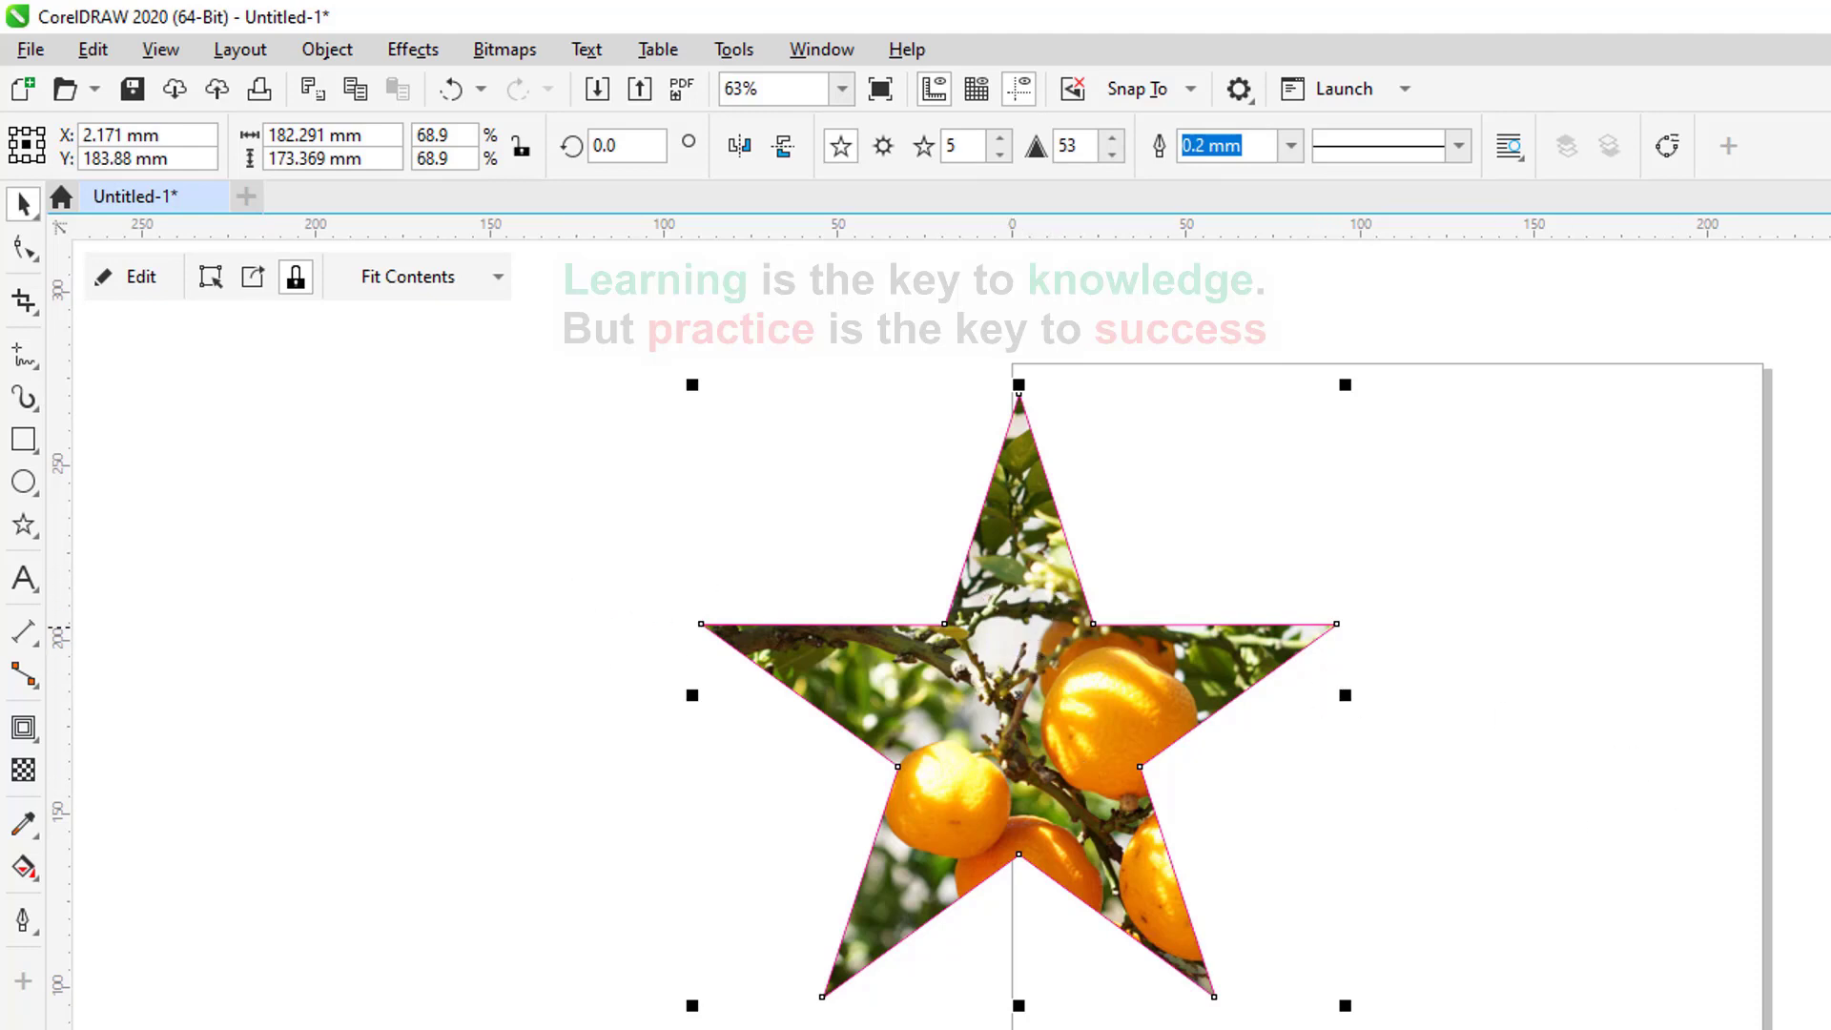
# Set the star's outline to 2.0 mm wide and colour it yellow.
pyautogui.doubleClick(1193, 146)
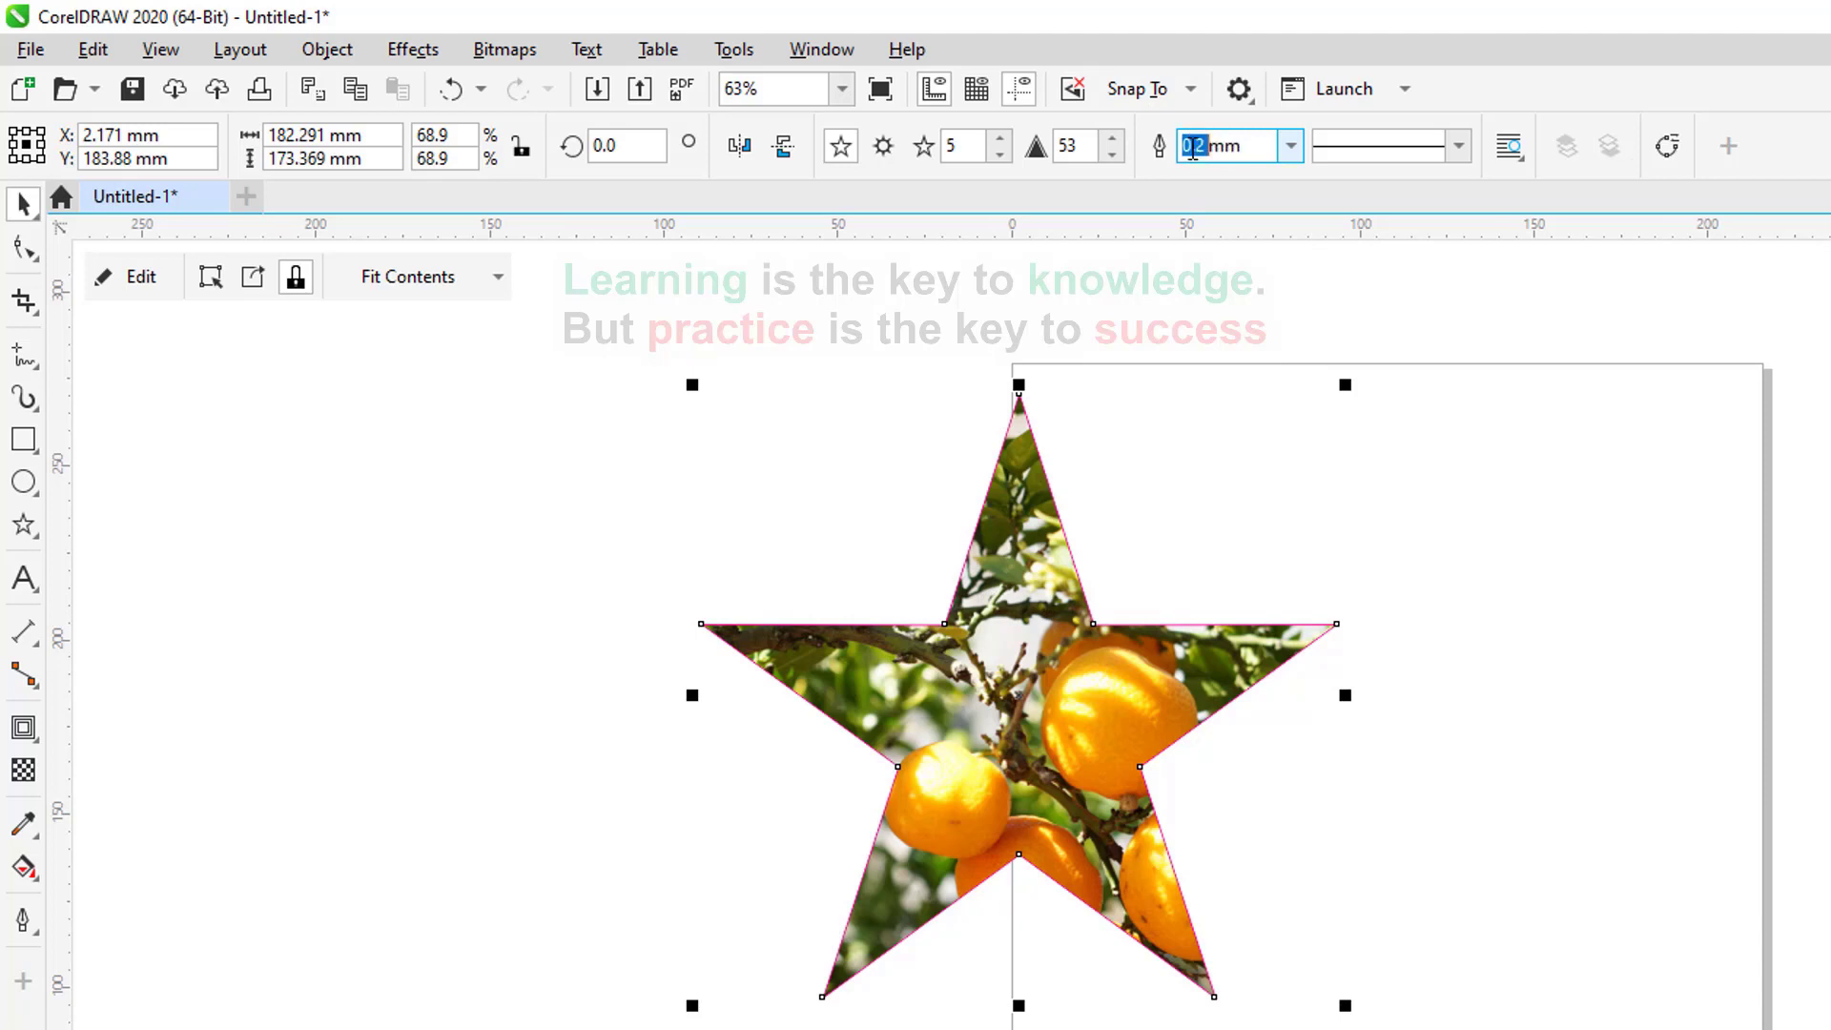
pyautogui.write('2')
pyautogui.press('Return')
pyautogui.rightClick(1830, 660)
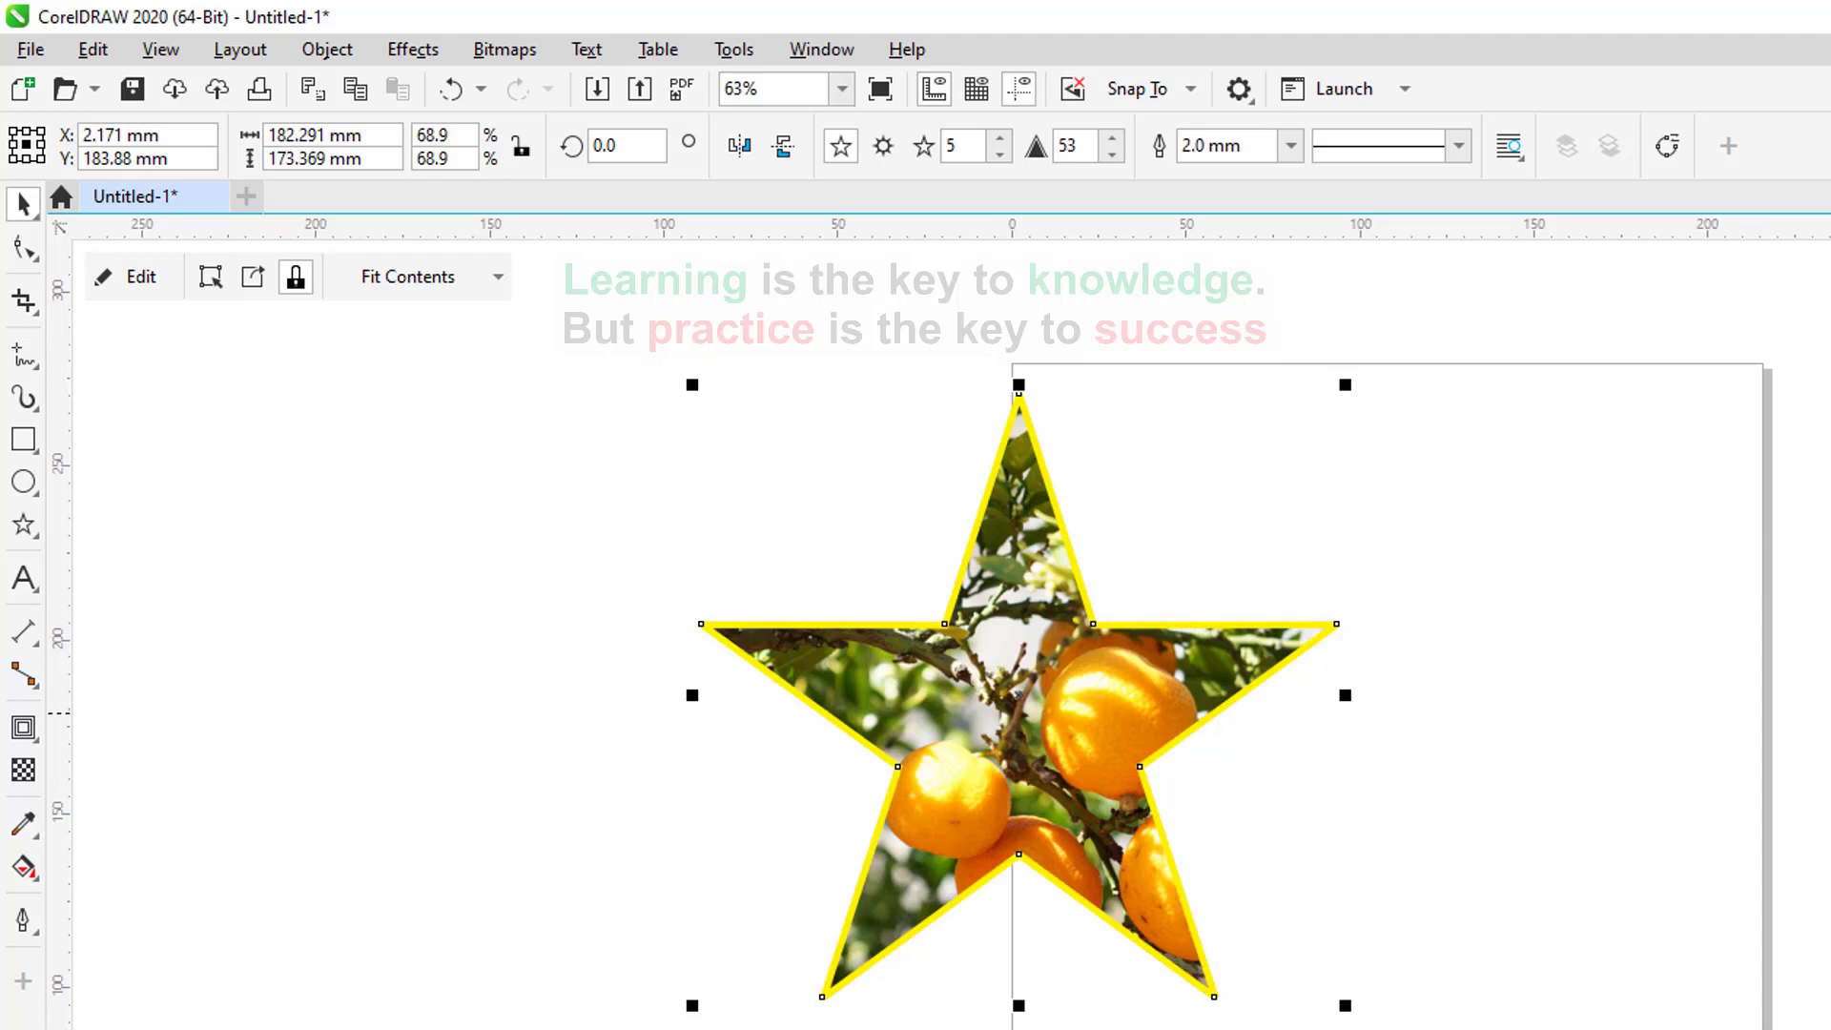
pyautogui.press('Escape')
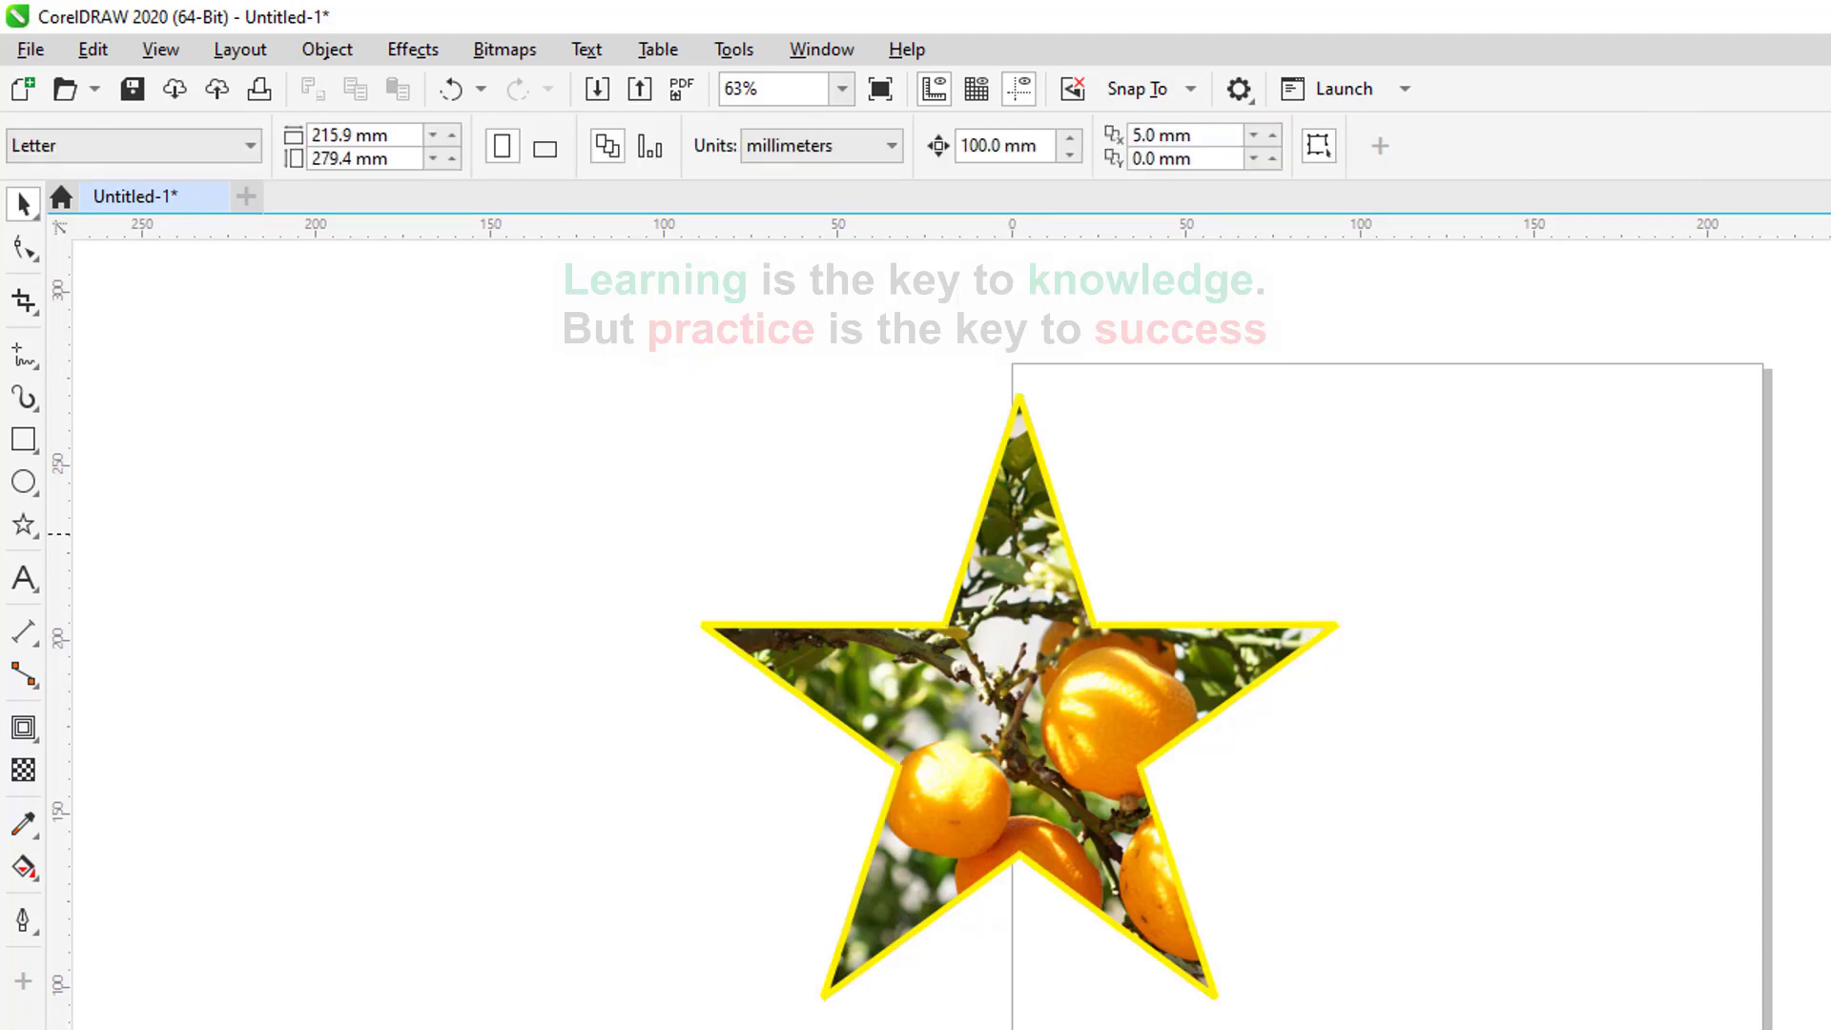
# Change the star's outline colour to red.
pyautogui.click(1208, 679)
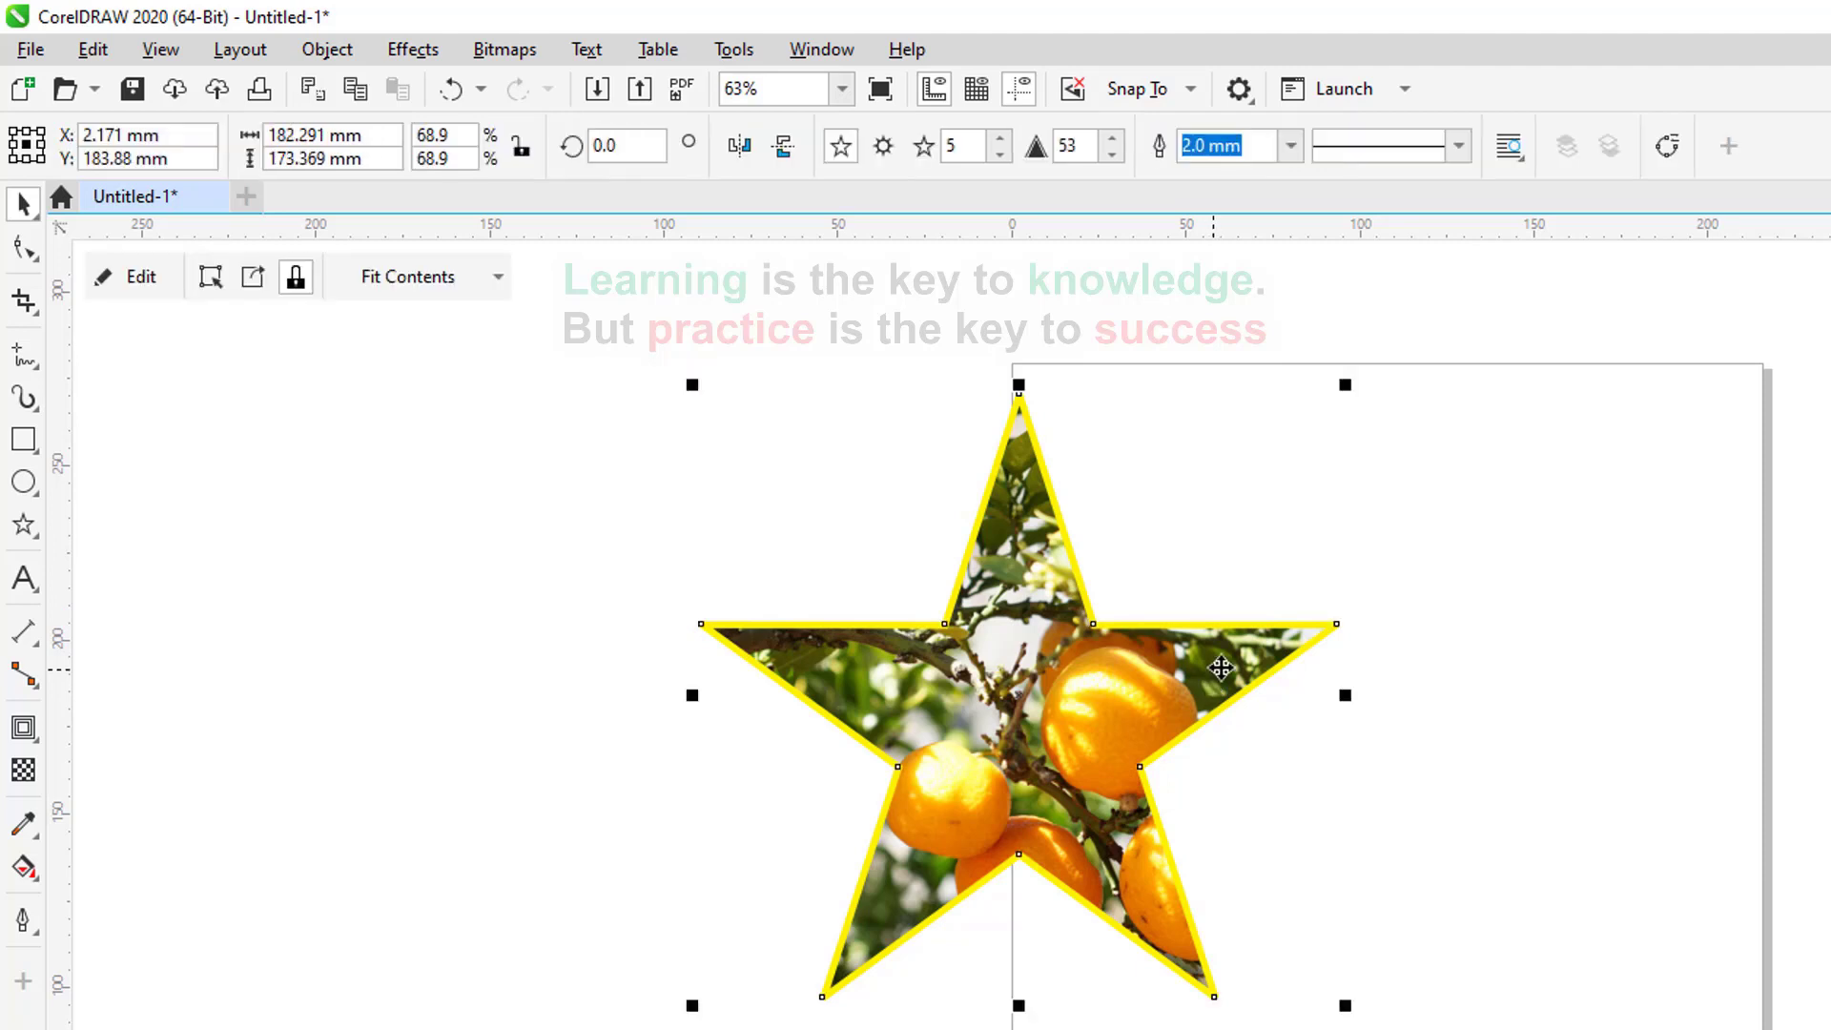
pyautogui.rightClick(1829, 784)
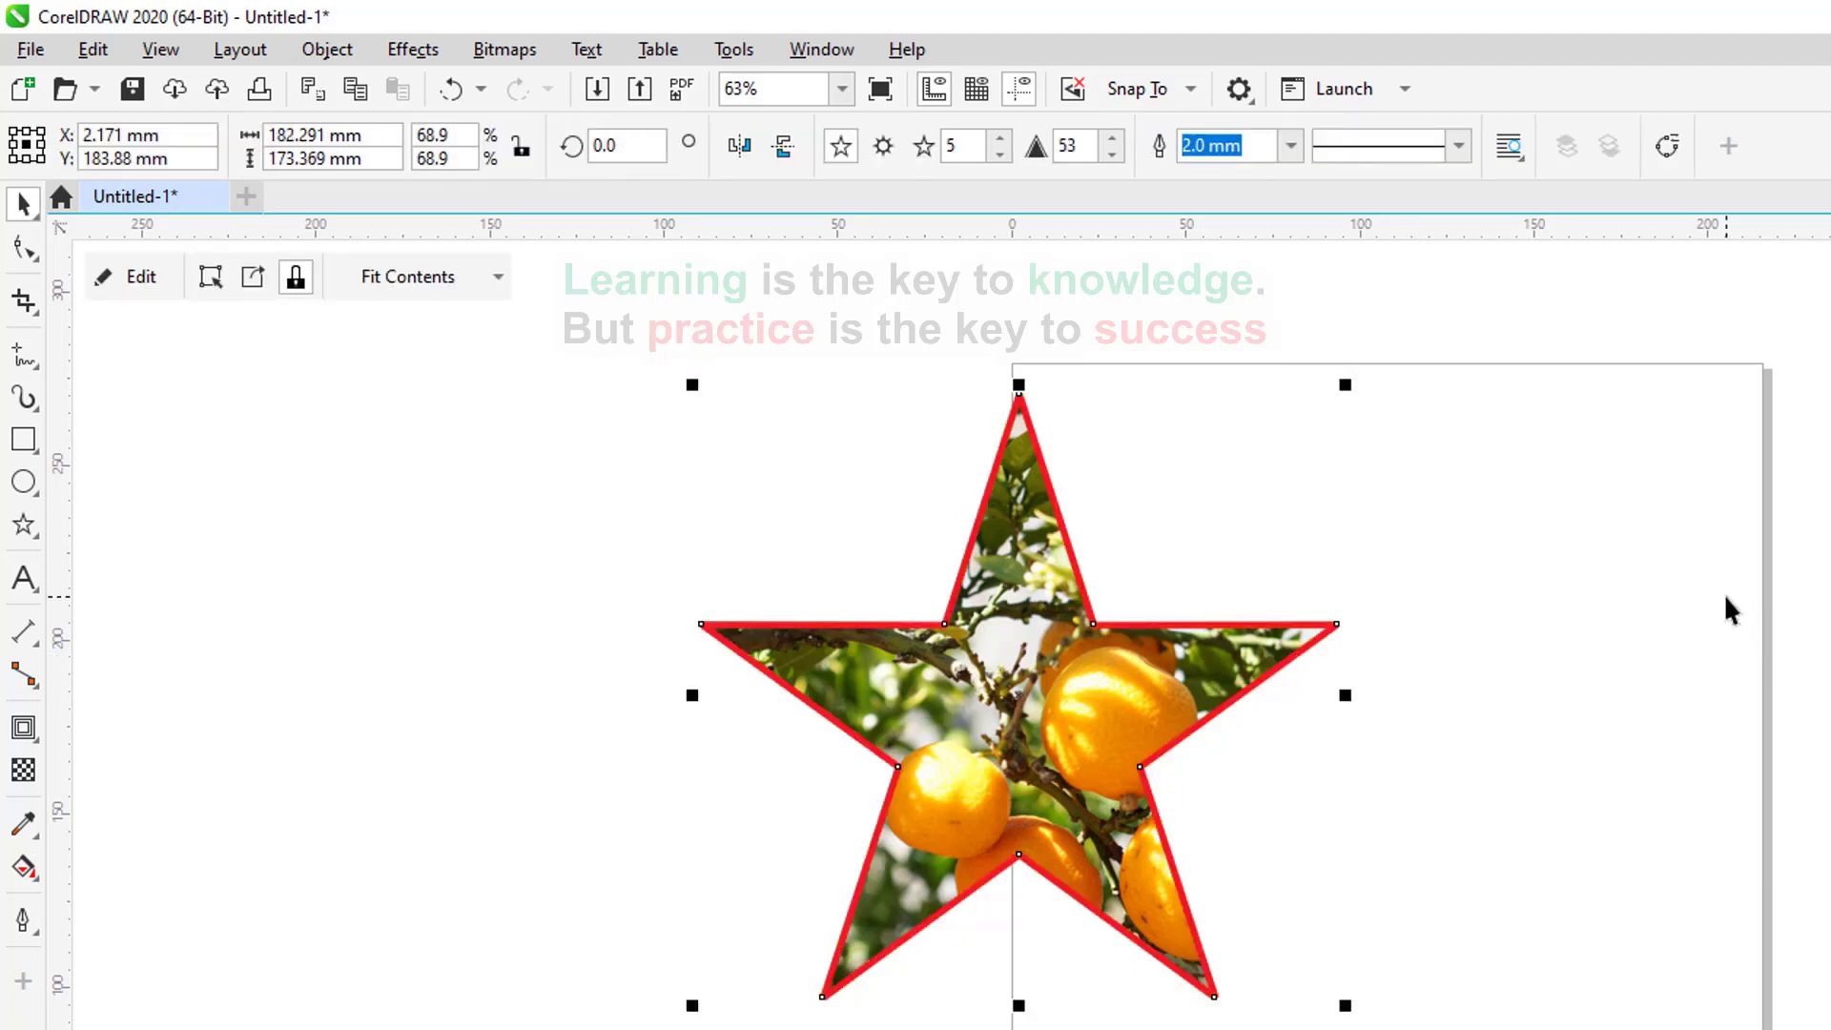
pyautogui.press('Escape')
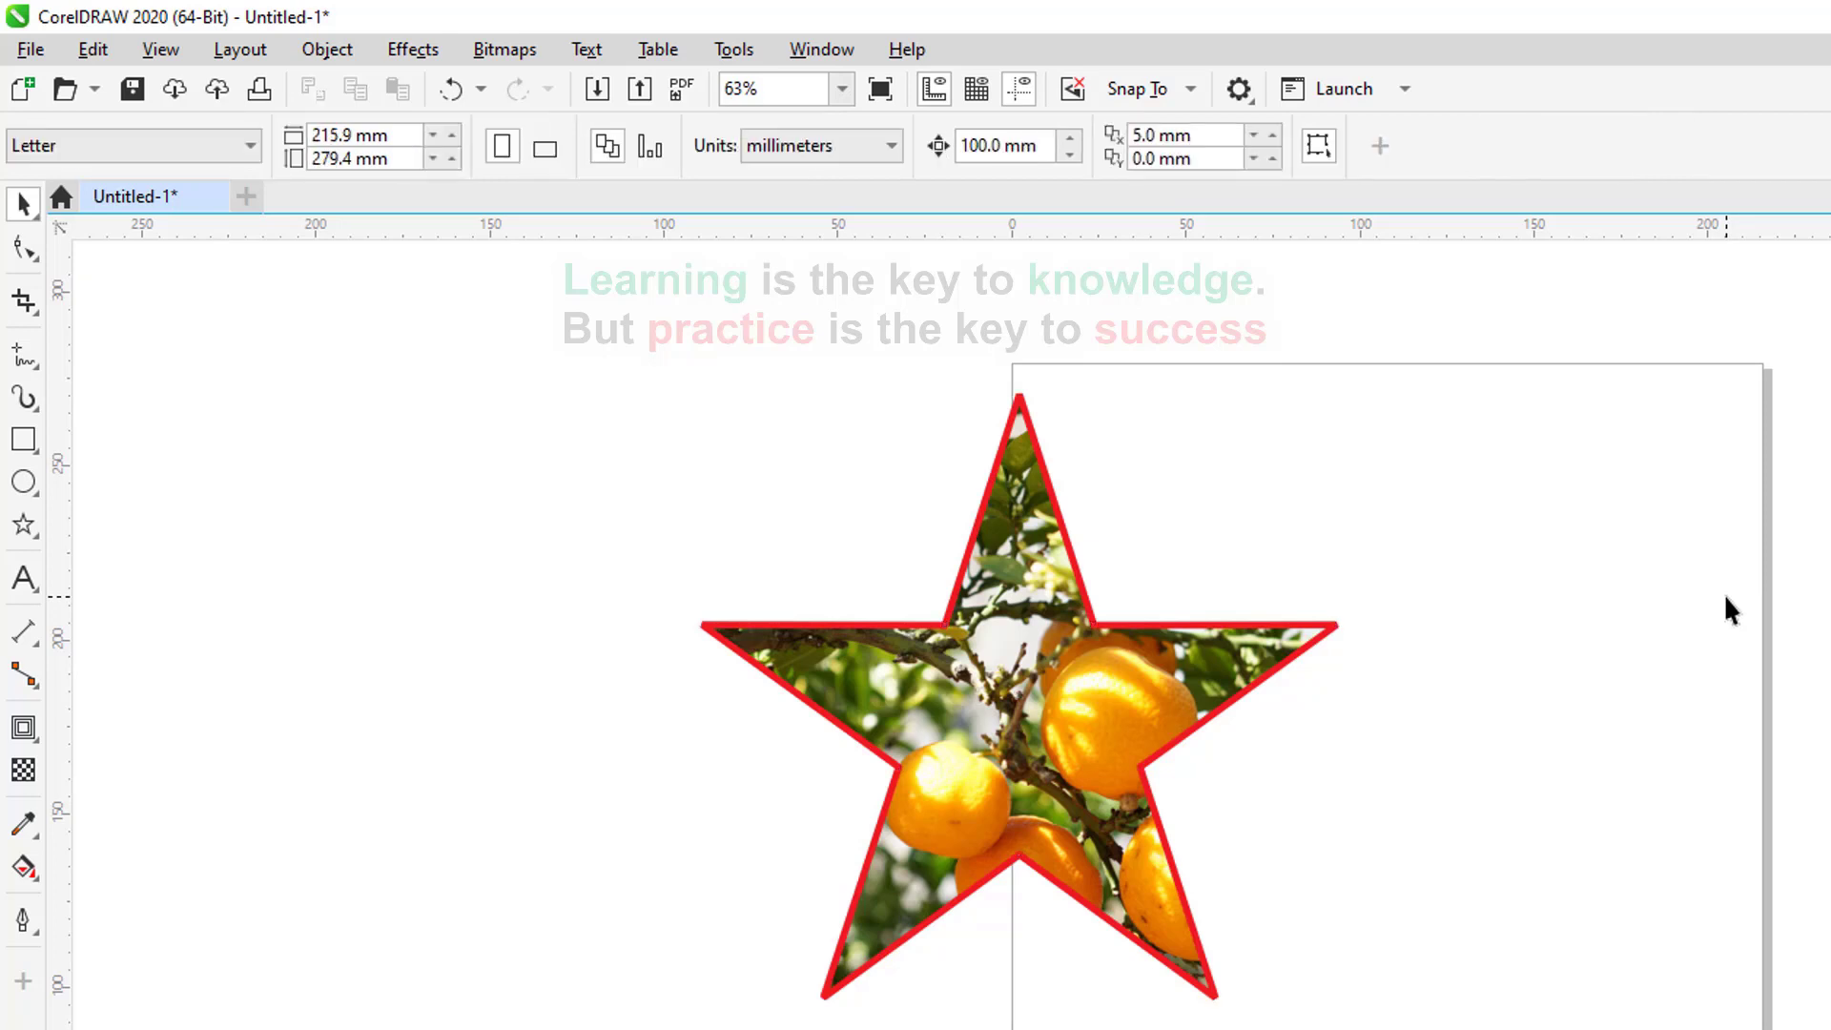
# Select the PowerClip contents directly and shift the photo about 7 mm right and 15 mm up within the star.
pyautogui.click(1260, 669)
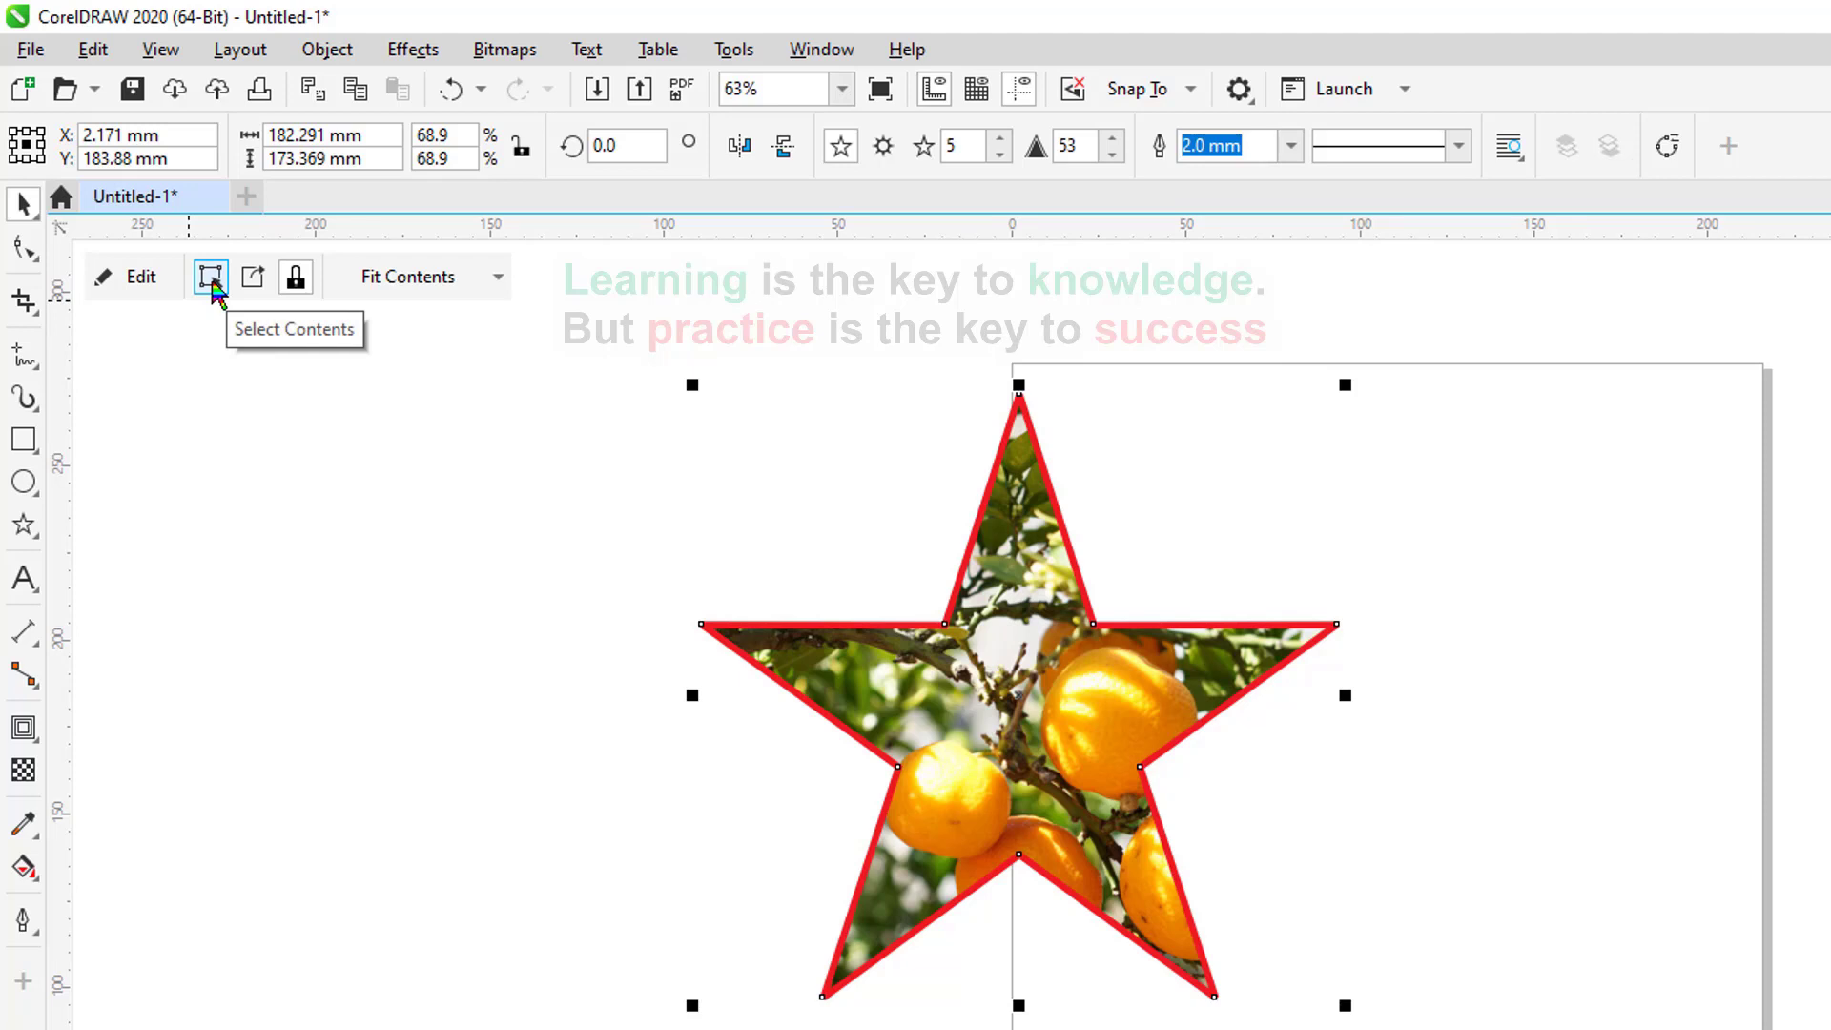
pyautogui.click(212, 278)
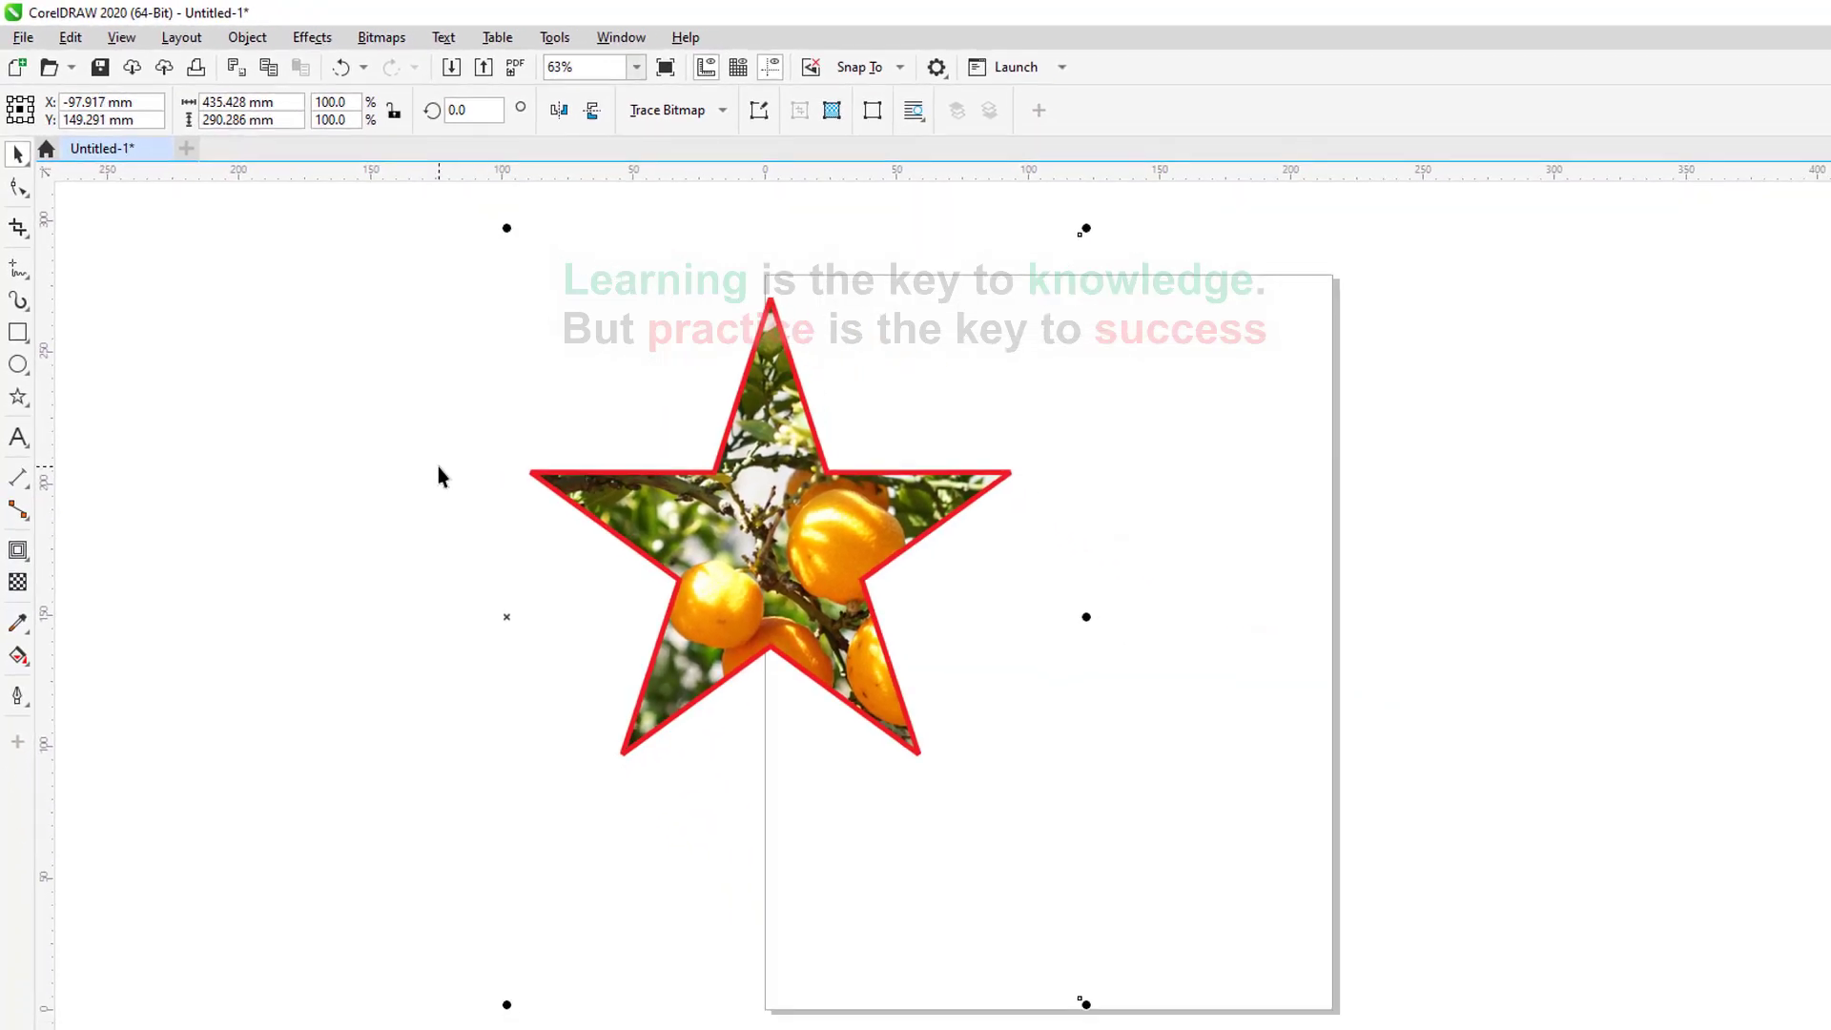
pyautogui.moveTo(439, 477); pyautogui.dragTo(907, 474)
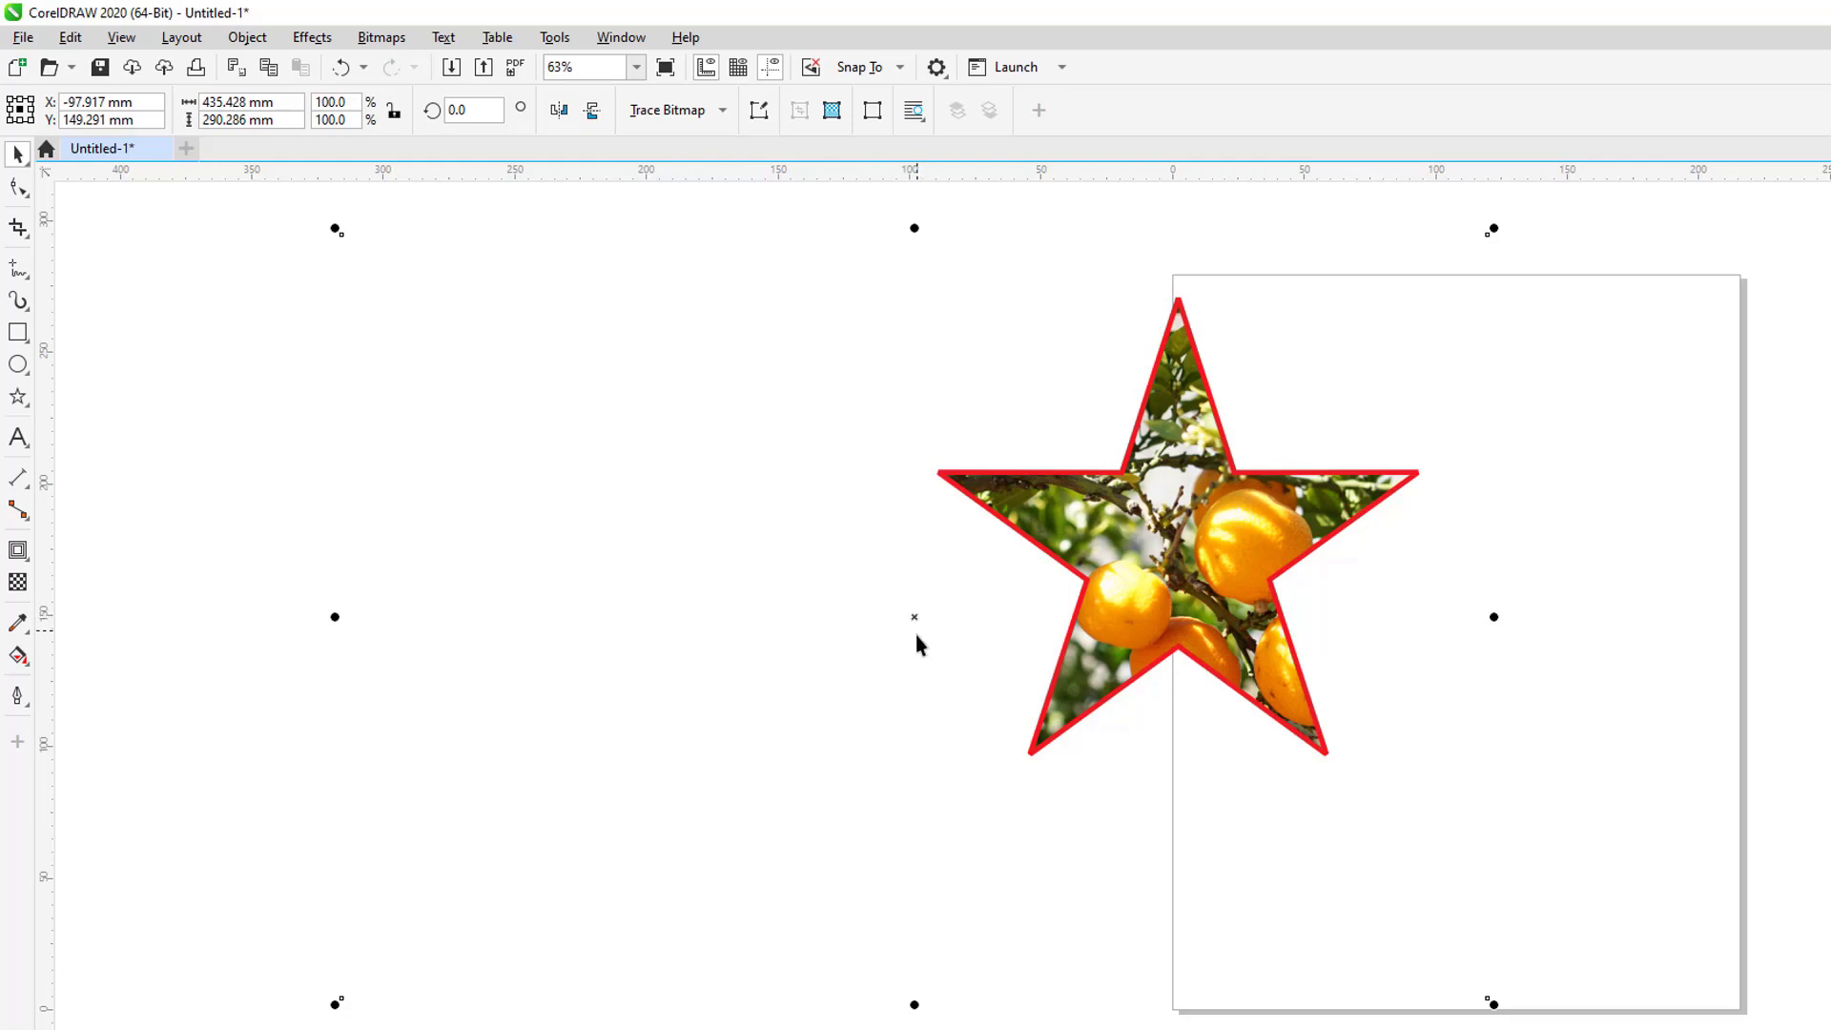
pyautogui.moveTo(916, 614)
pyautogui.mouseDown()
pyautogui.moveTo(1048, 614)
pyautogui.moveTo(1004, 578)
pyautogui.moveTo(933, 577)
pyautogui.mouseUp()
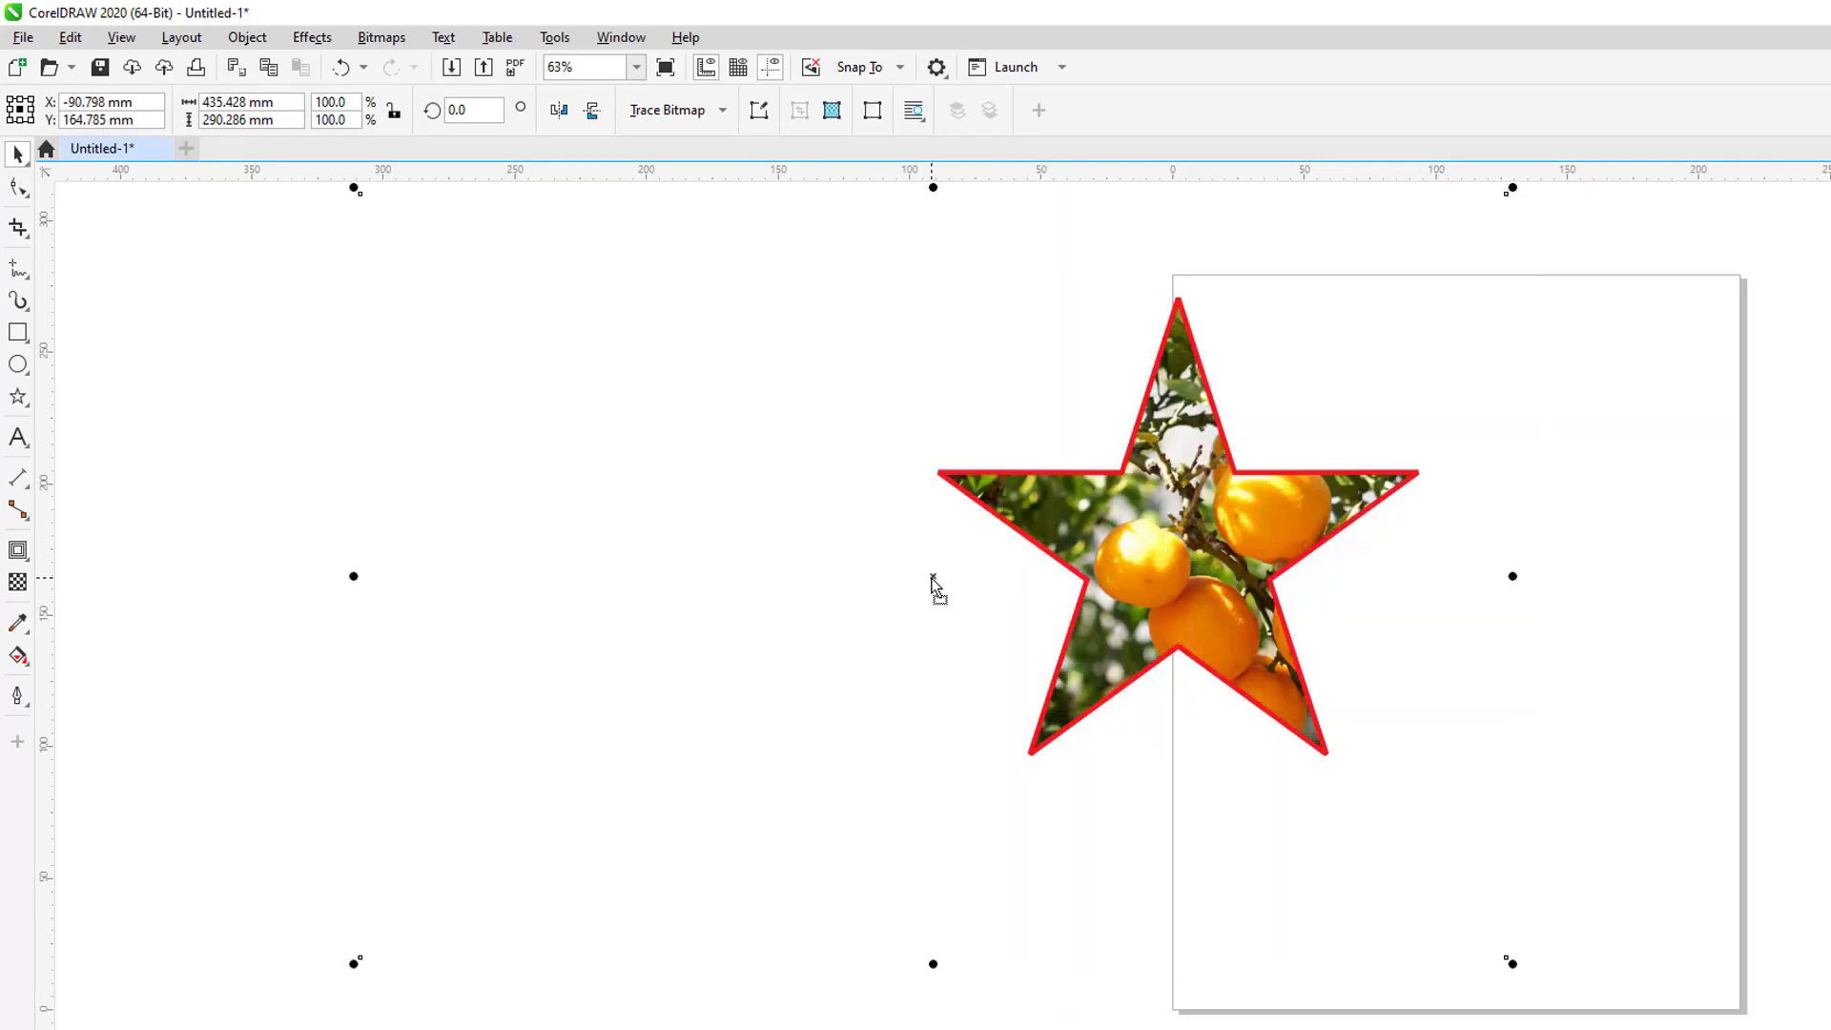
pyautogui.click(1661, 459)
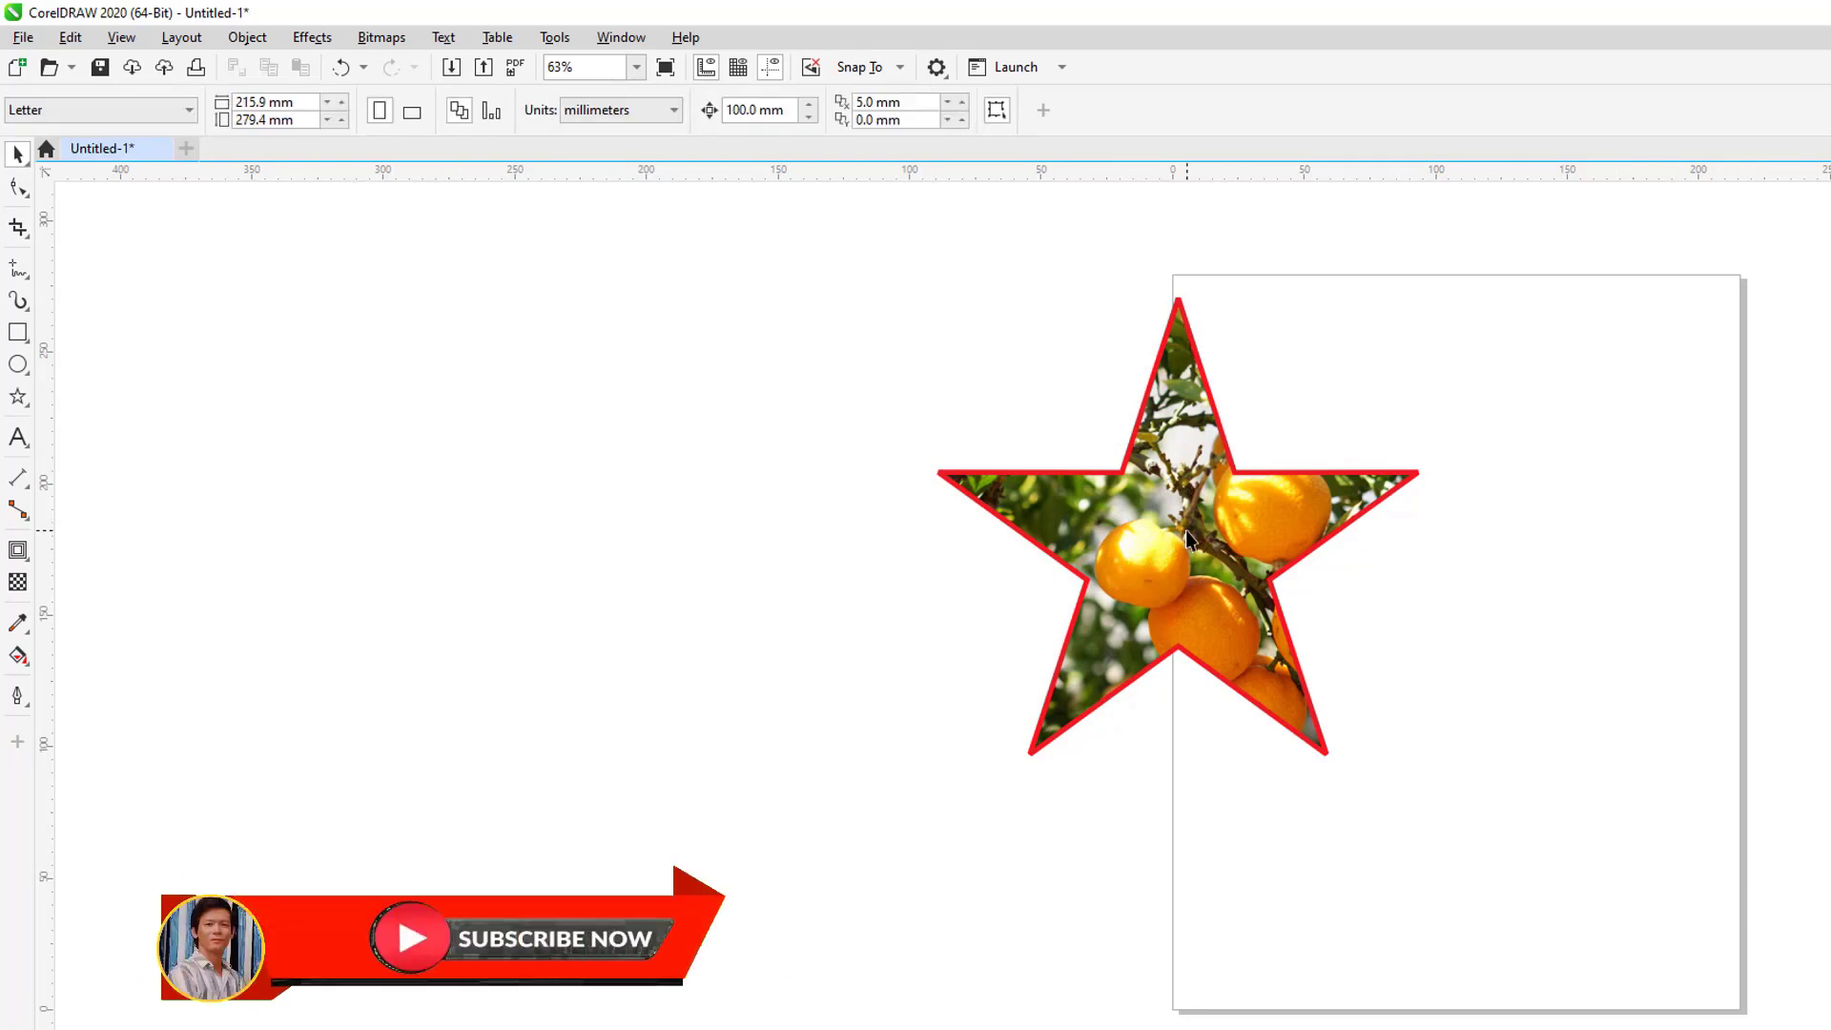
# Edit the PowerClip contents, scale the photo down to about 306 by 204 mm, reposition it over the star, and finish editing.
pyautogui.click(1153, 522)
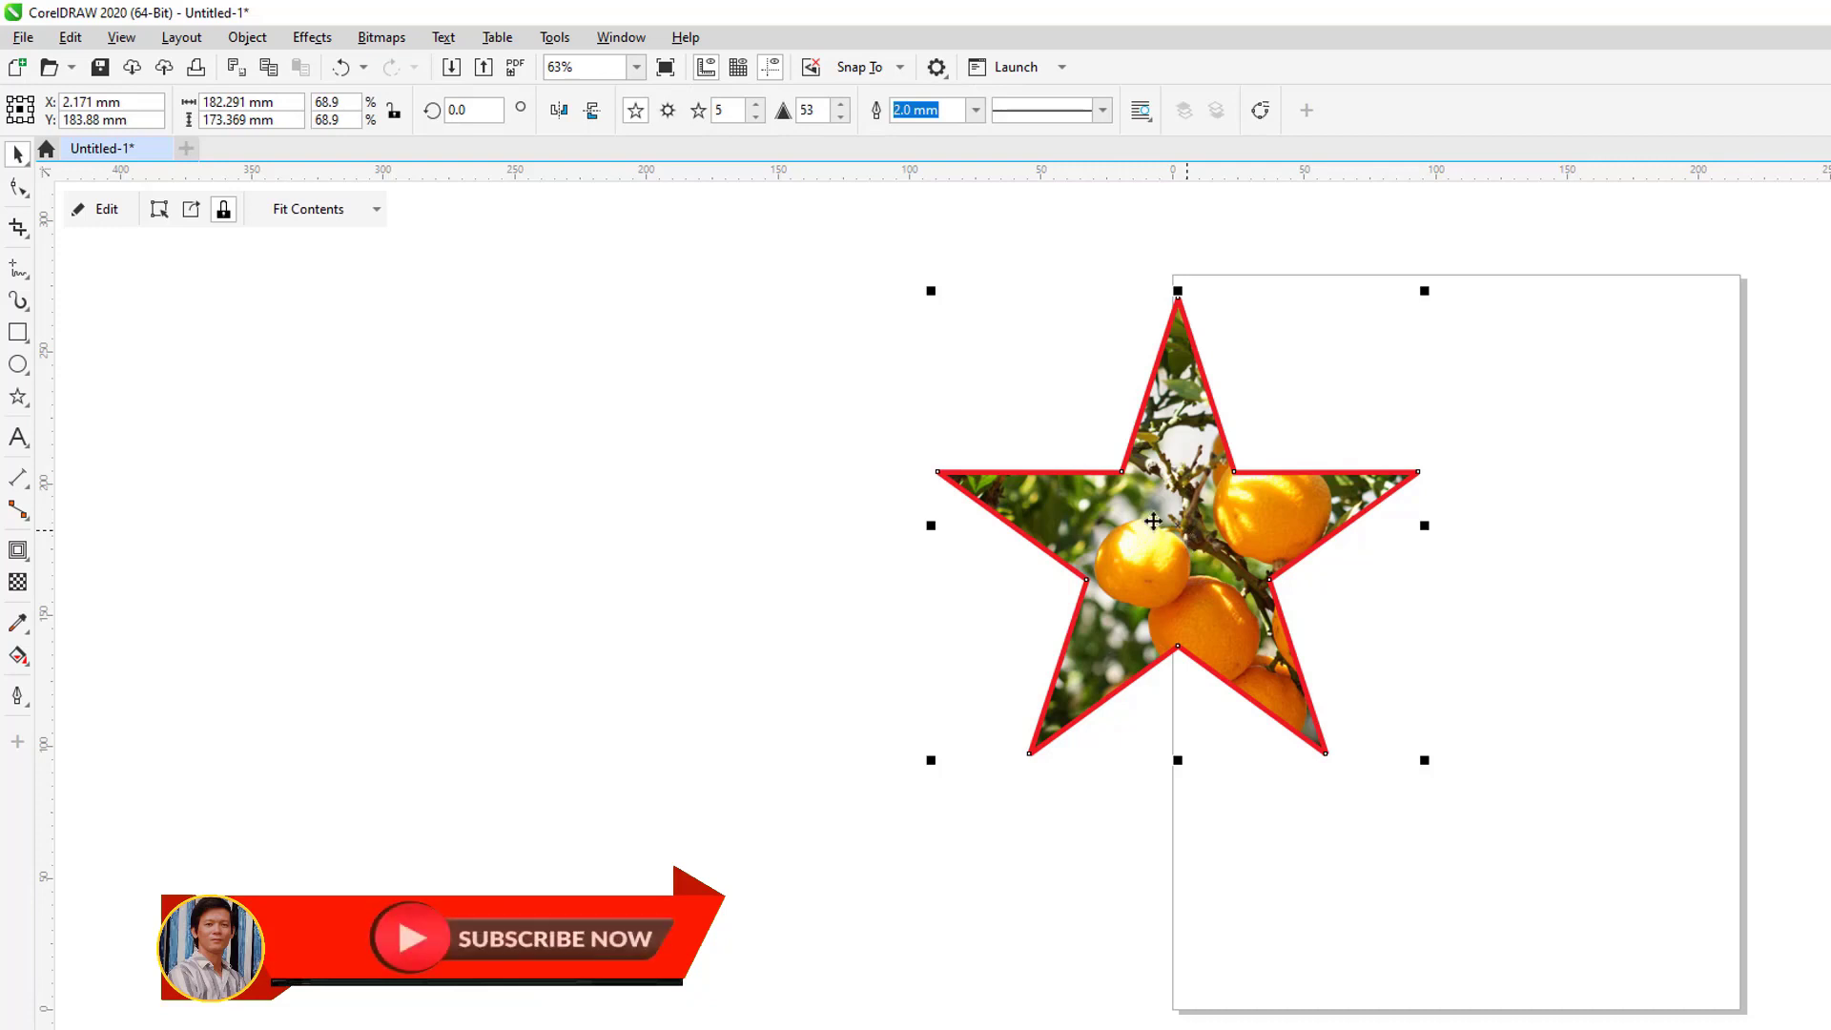
pyautogui.click(103, 210)
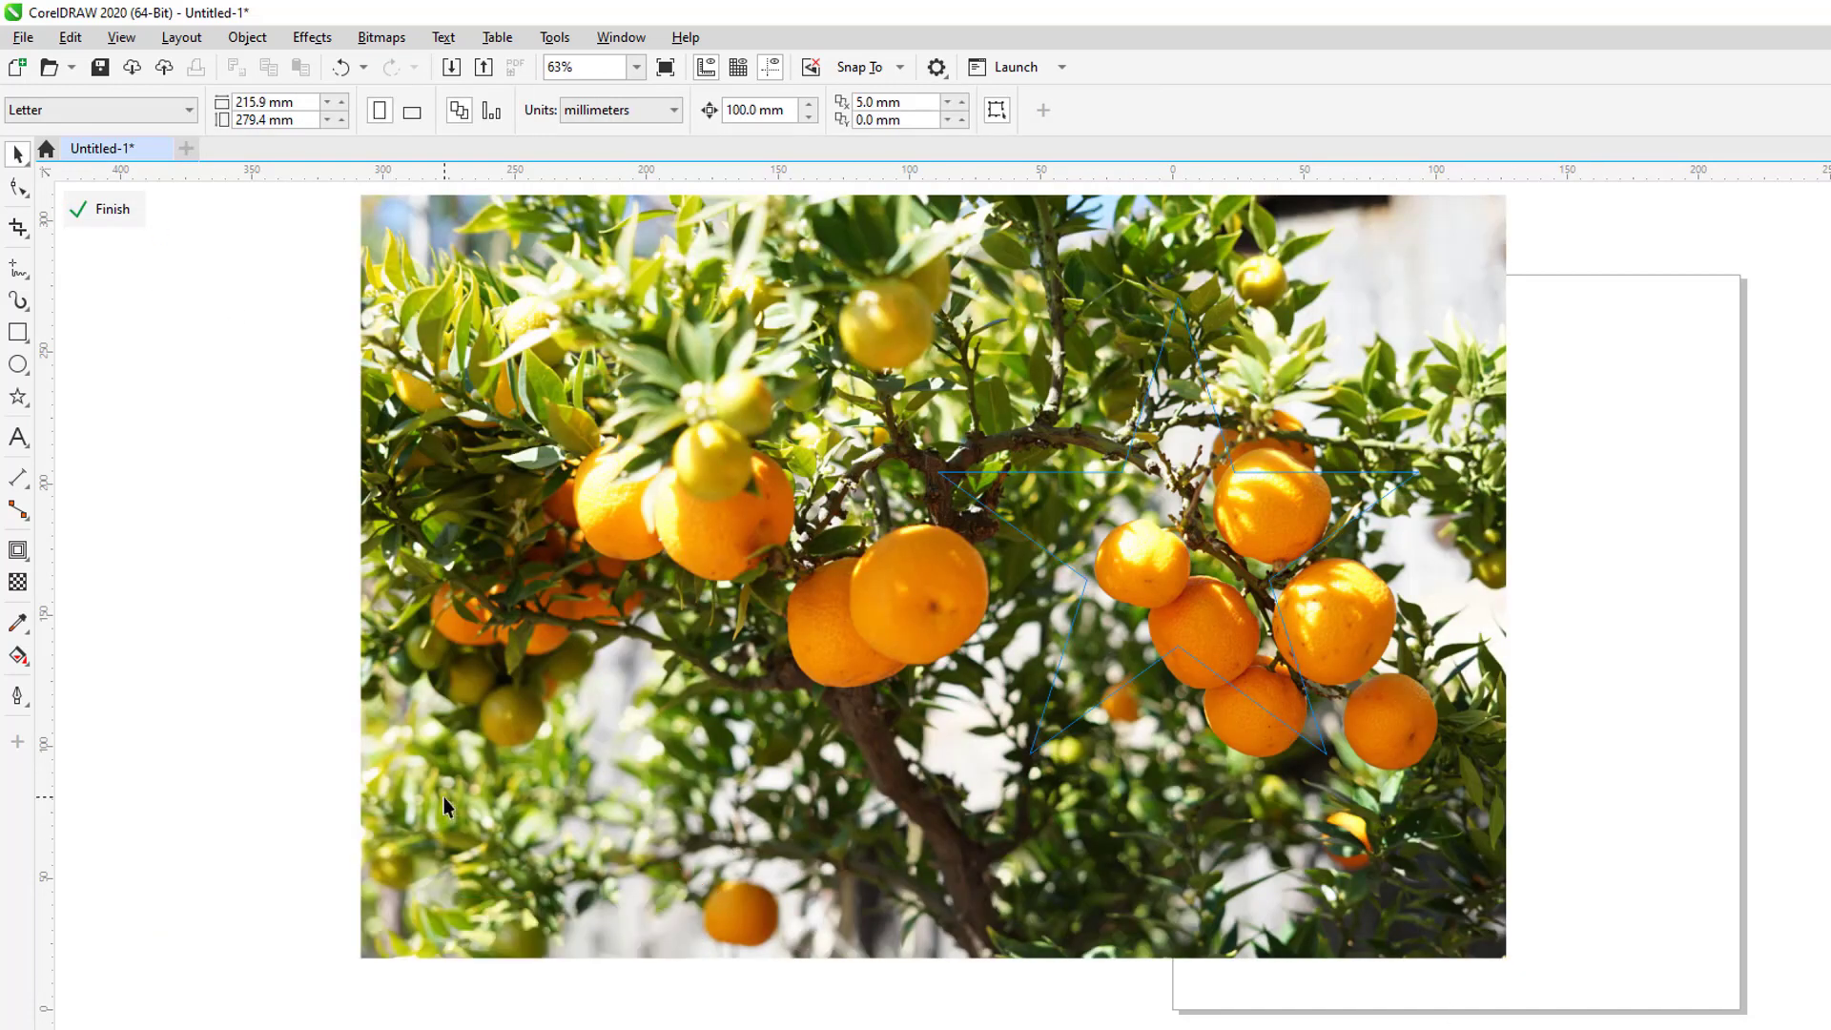
pyautogui.click(394, 911)
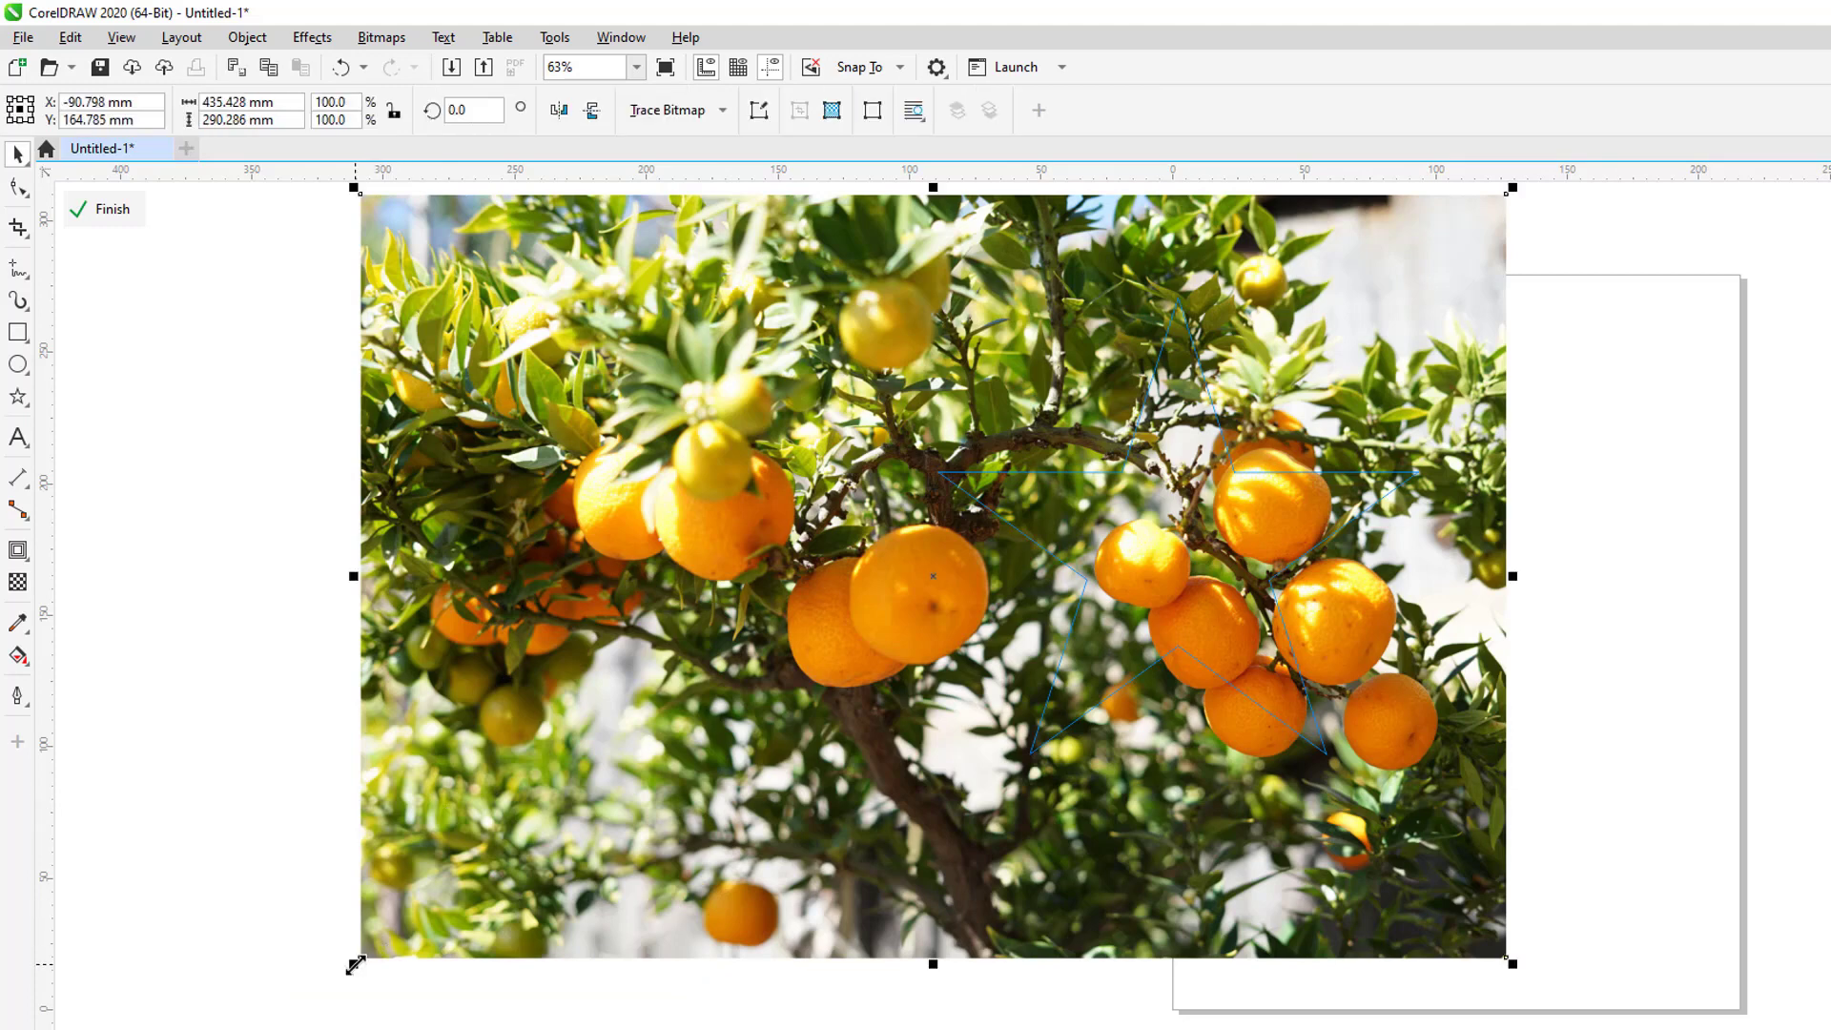
pyautogui.moveTo(355, 965); pyautogui.dragTo(530, 902)
pyautogui.moveTo(621, 819); pyautogui.dragTo(763, 805)
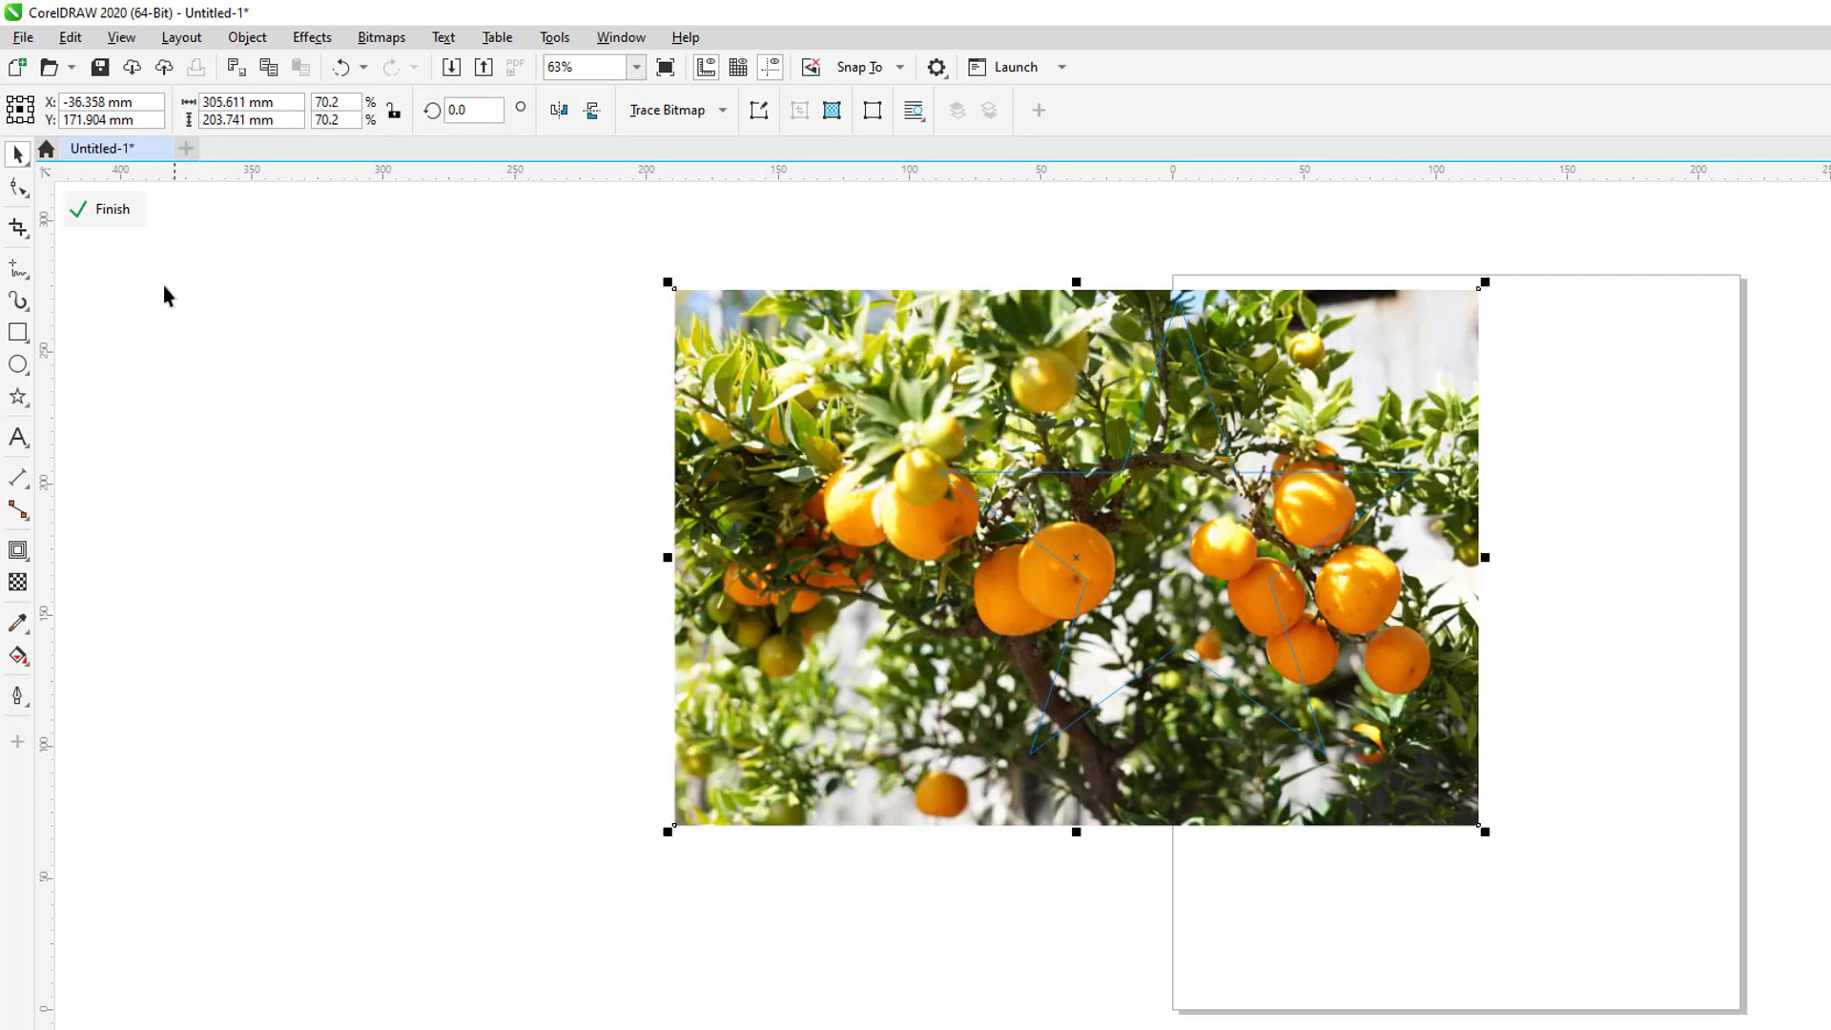
pyautogui.click(113, 210)
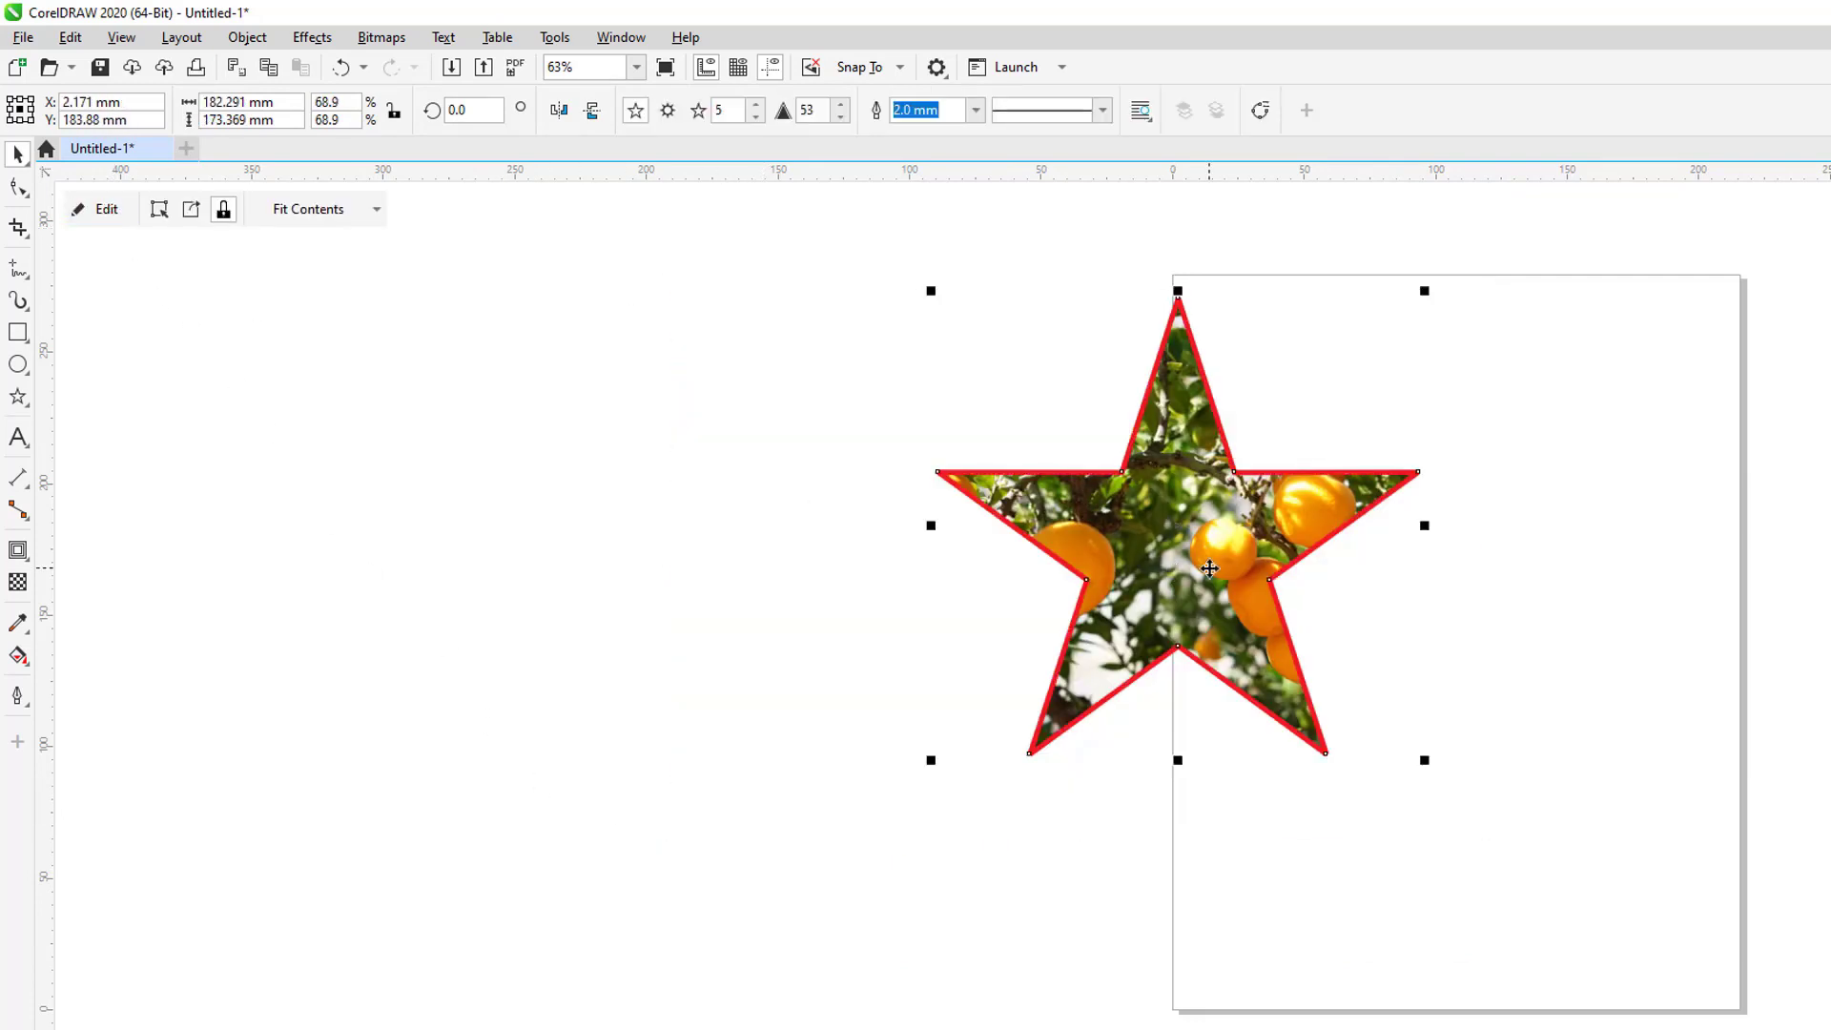
# Move the star about 217 mm left, and shift the photo inside it about 33 mm right and 7 mm up.
pyautogui.moveTo(1210, 569); pyautogui.dragTo(656, 571)
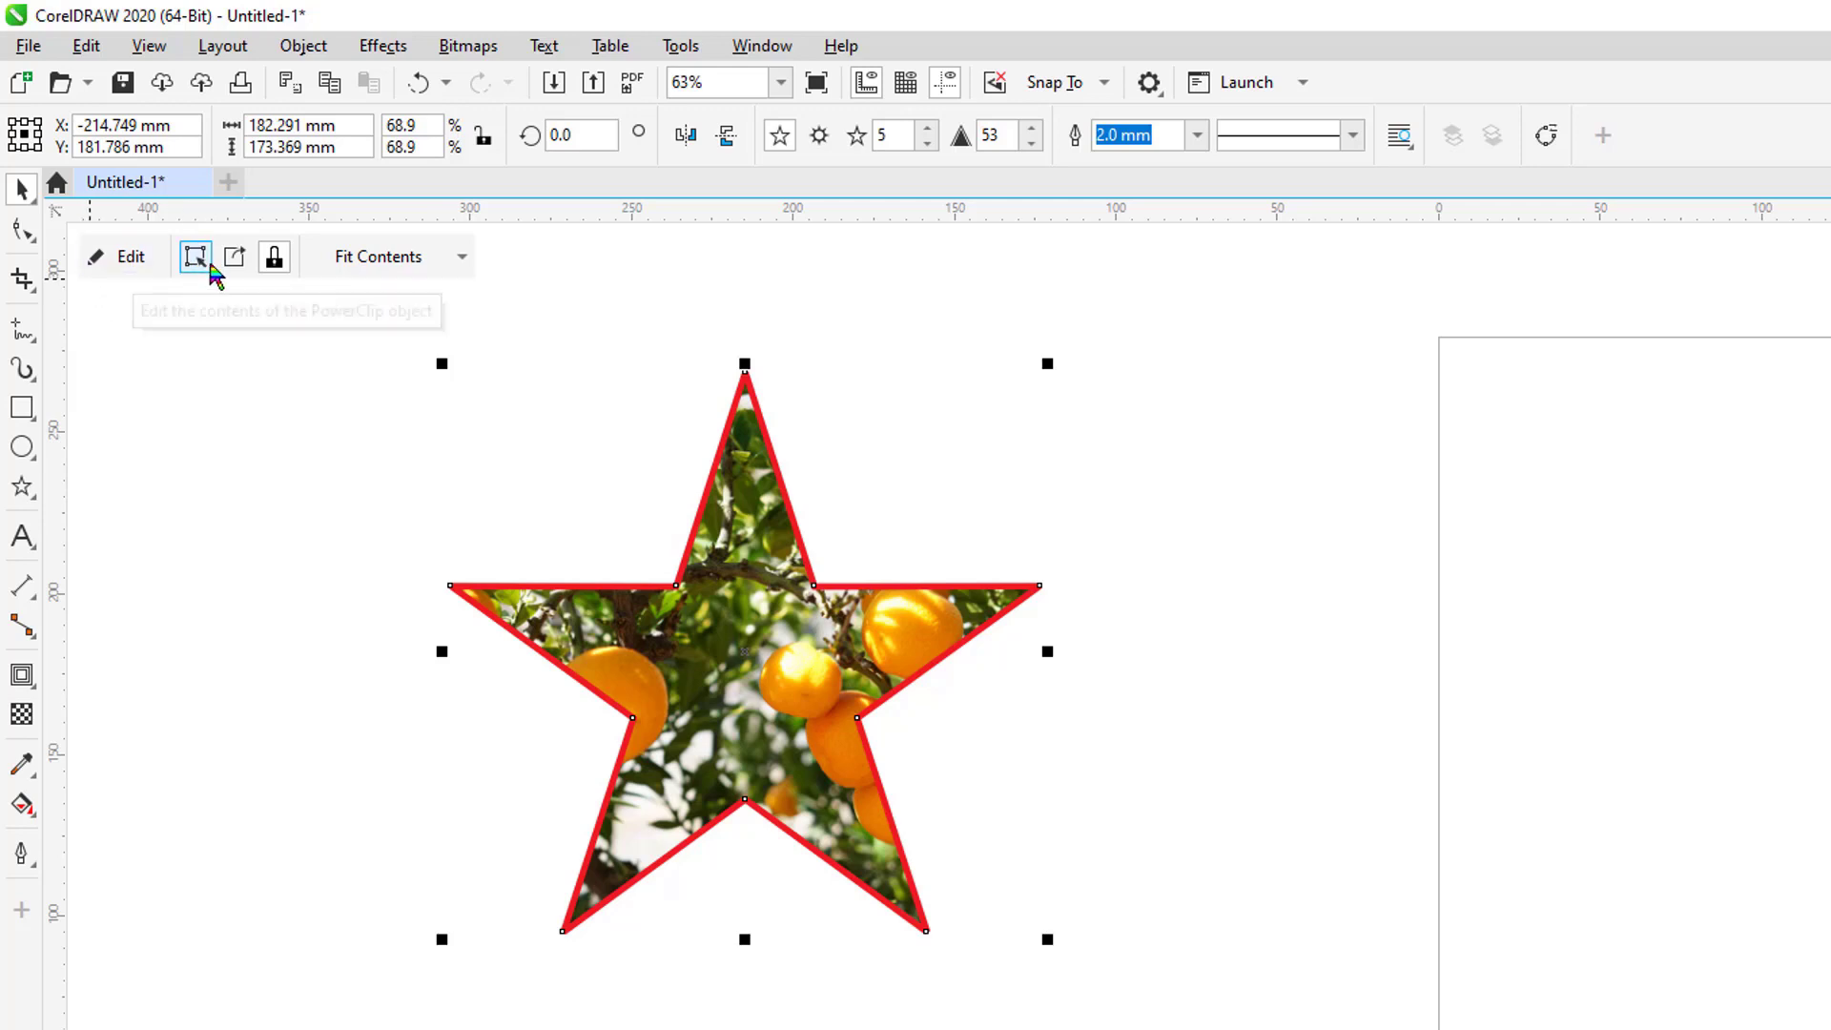
pyautogui.press('Escape')
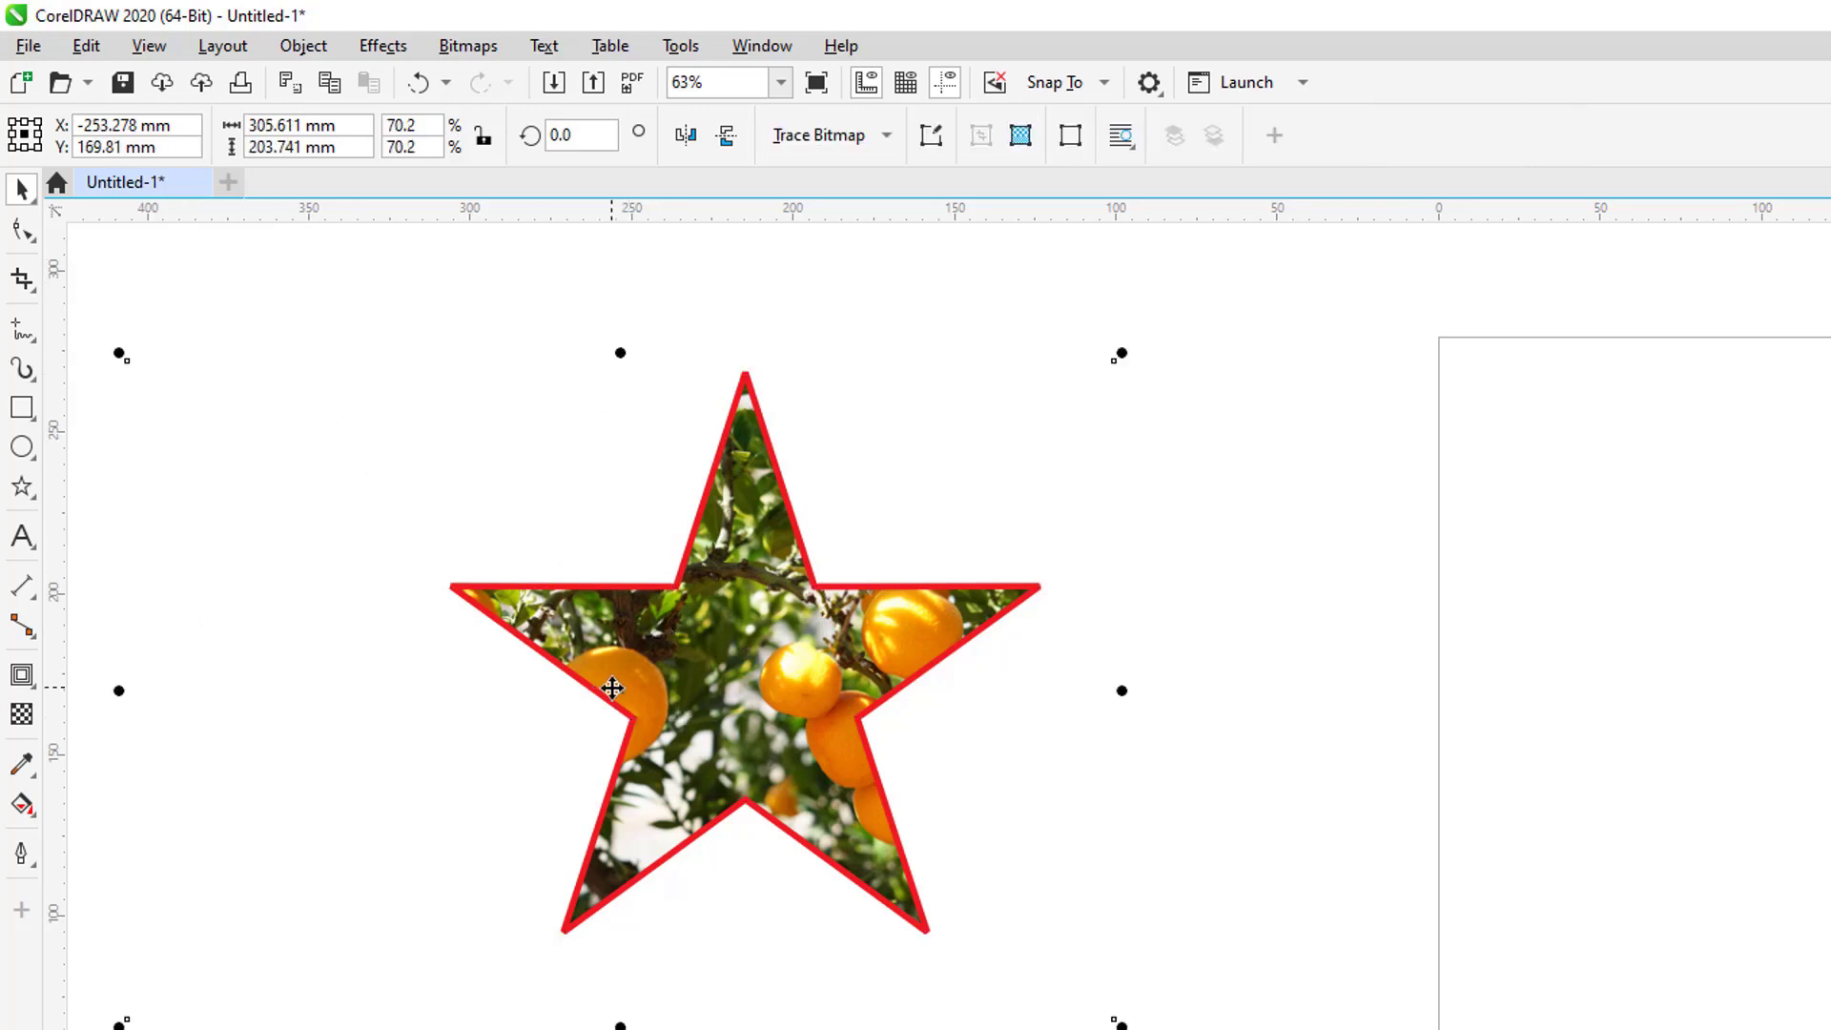
pyautogui.moveTo(604, 689); pyautogui.dragTo(716, 666)
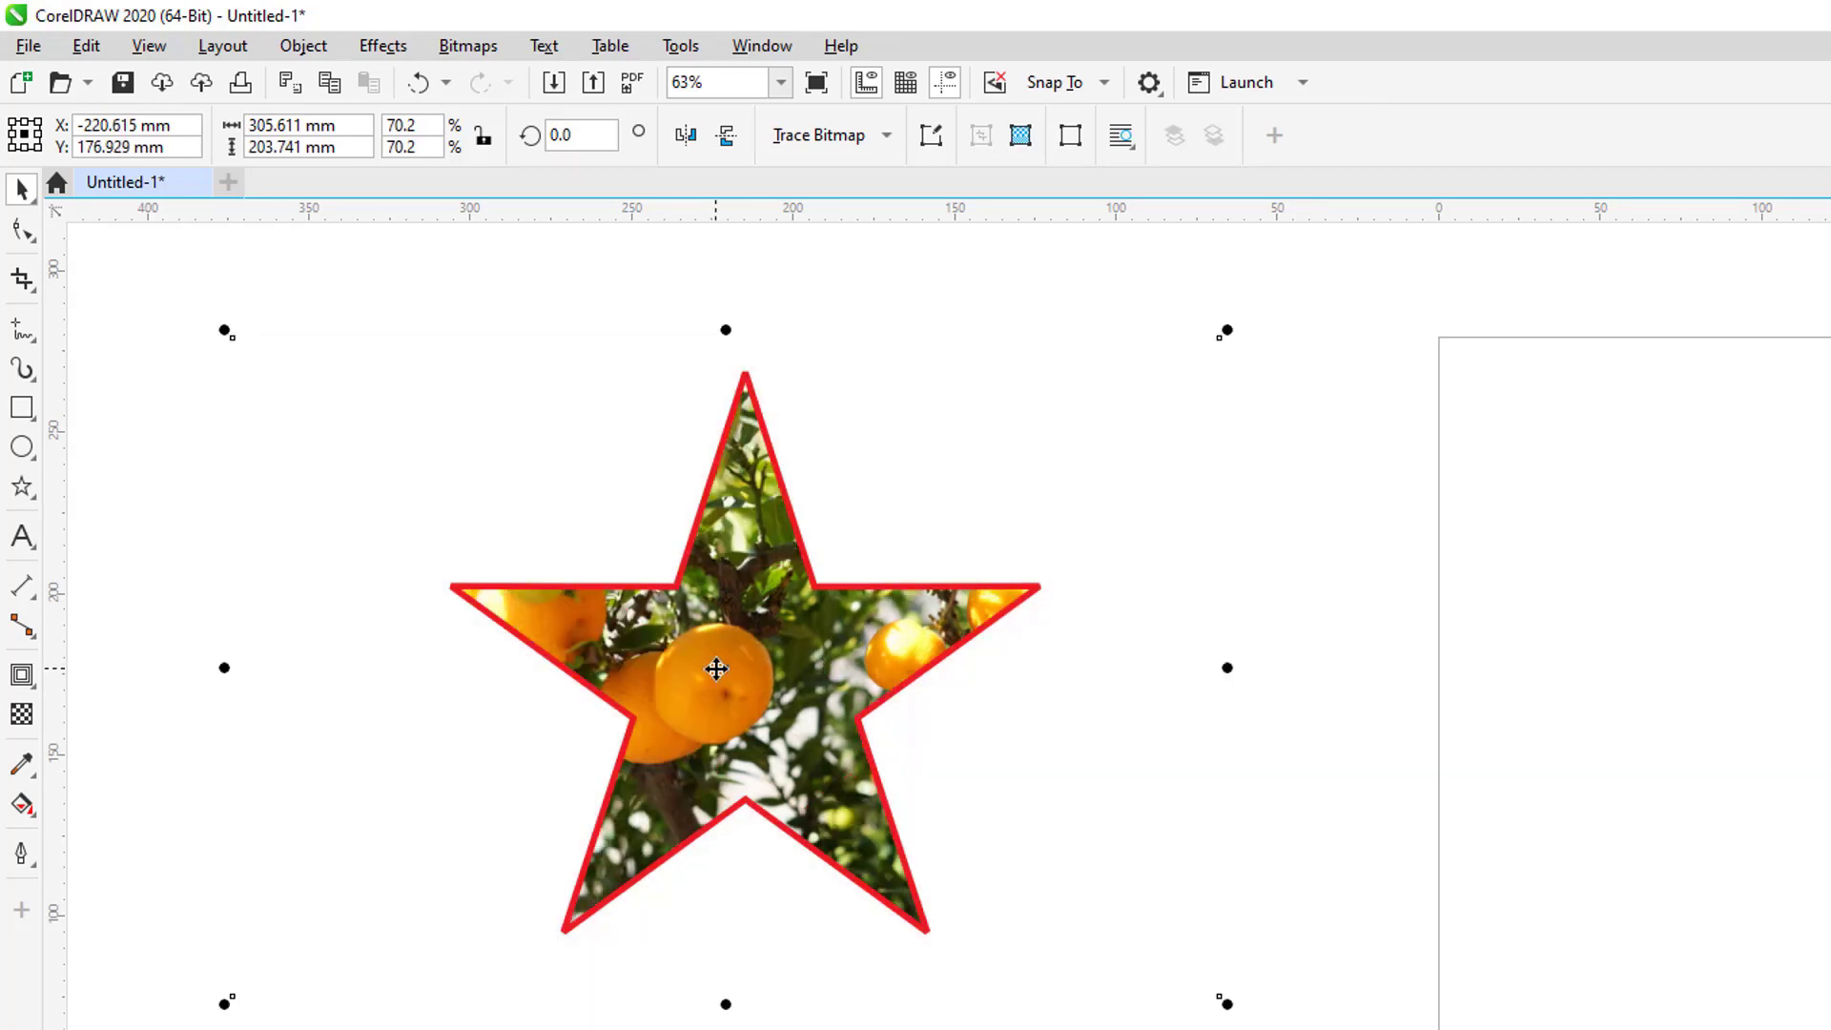
pyautogui.click(342, 323)
# Extract the photo from the star and drop it back into the frame lower down, leaving the star's upper point unfilled.
pyautogui.click(721, 620)
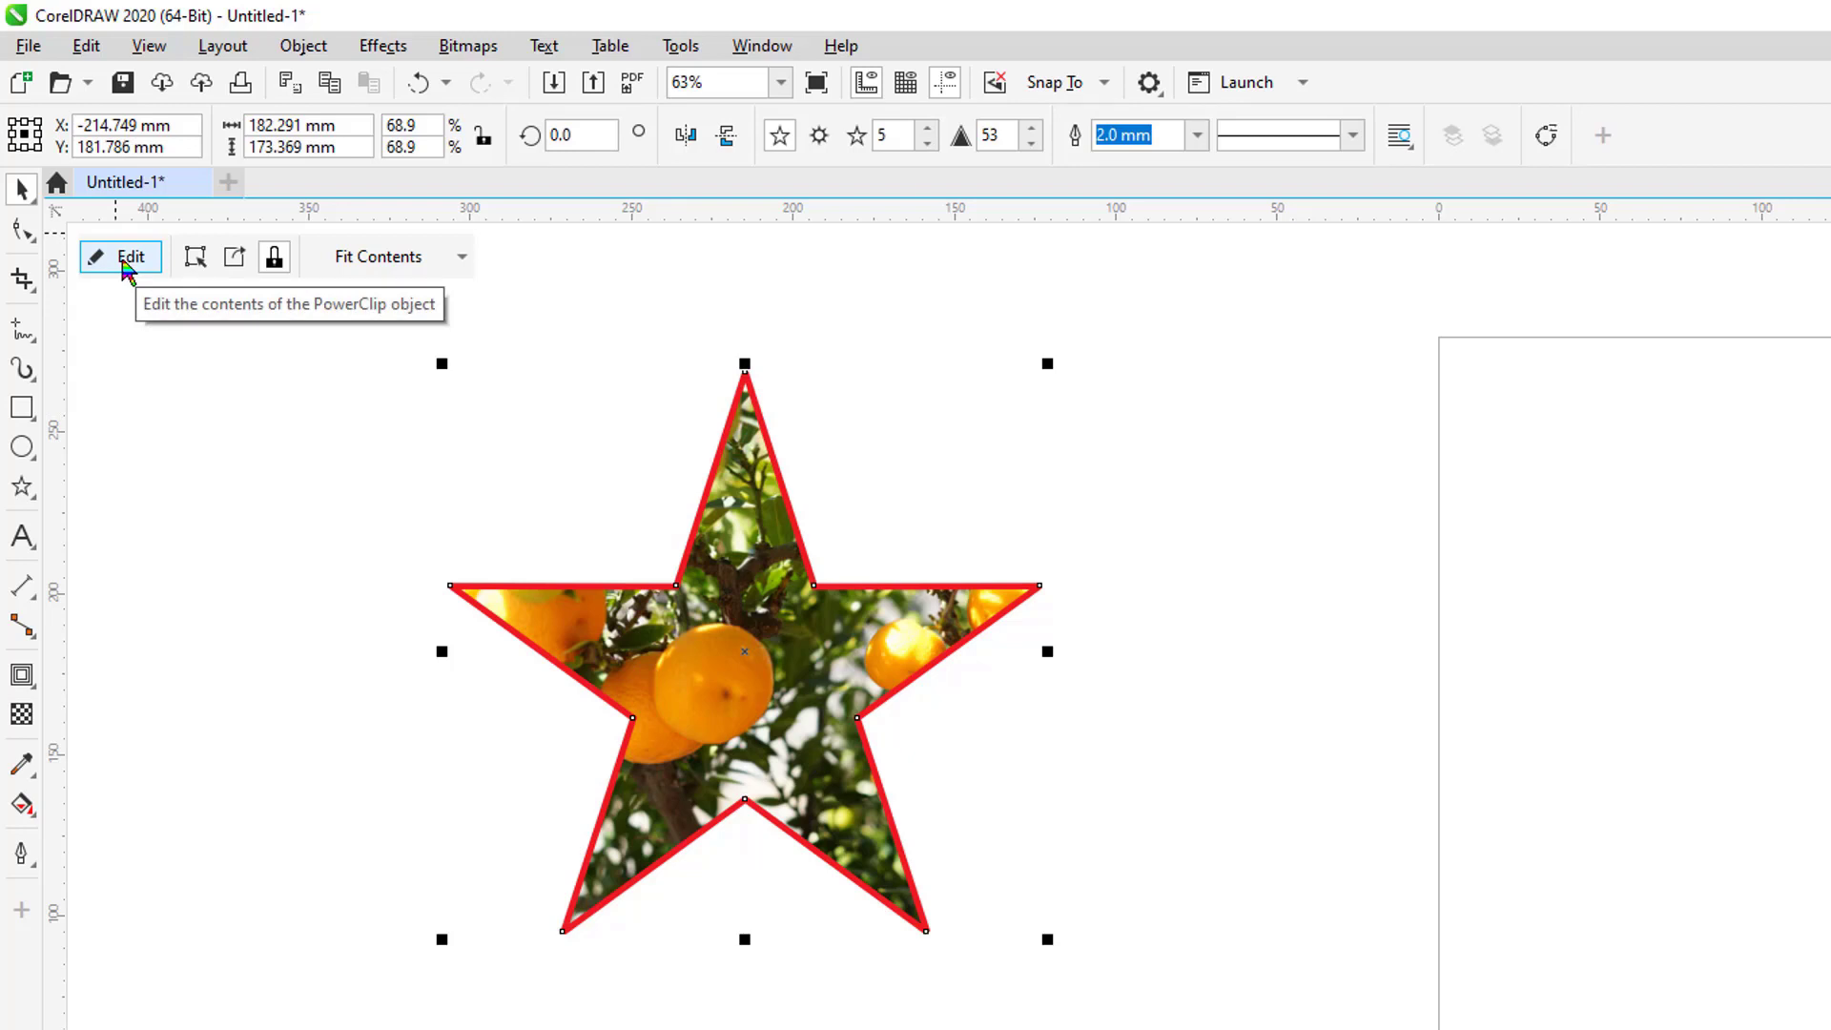
pyautogui.click(246, 270)
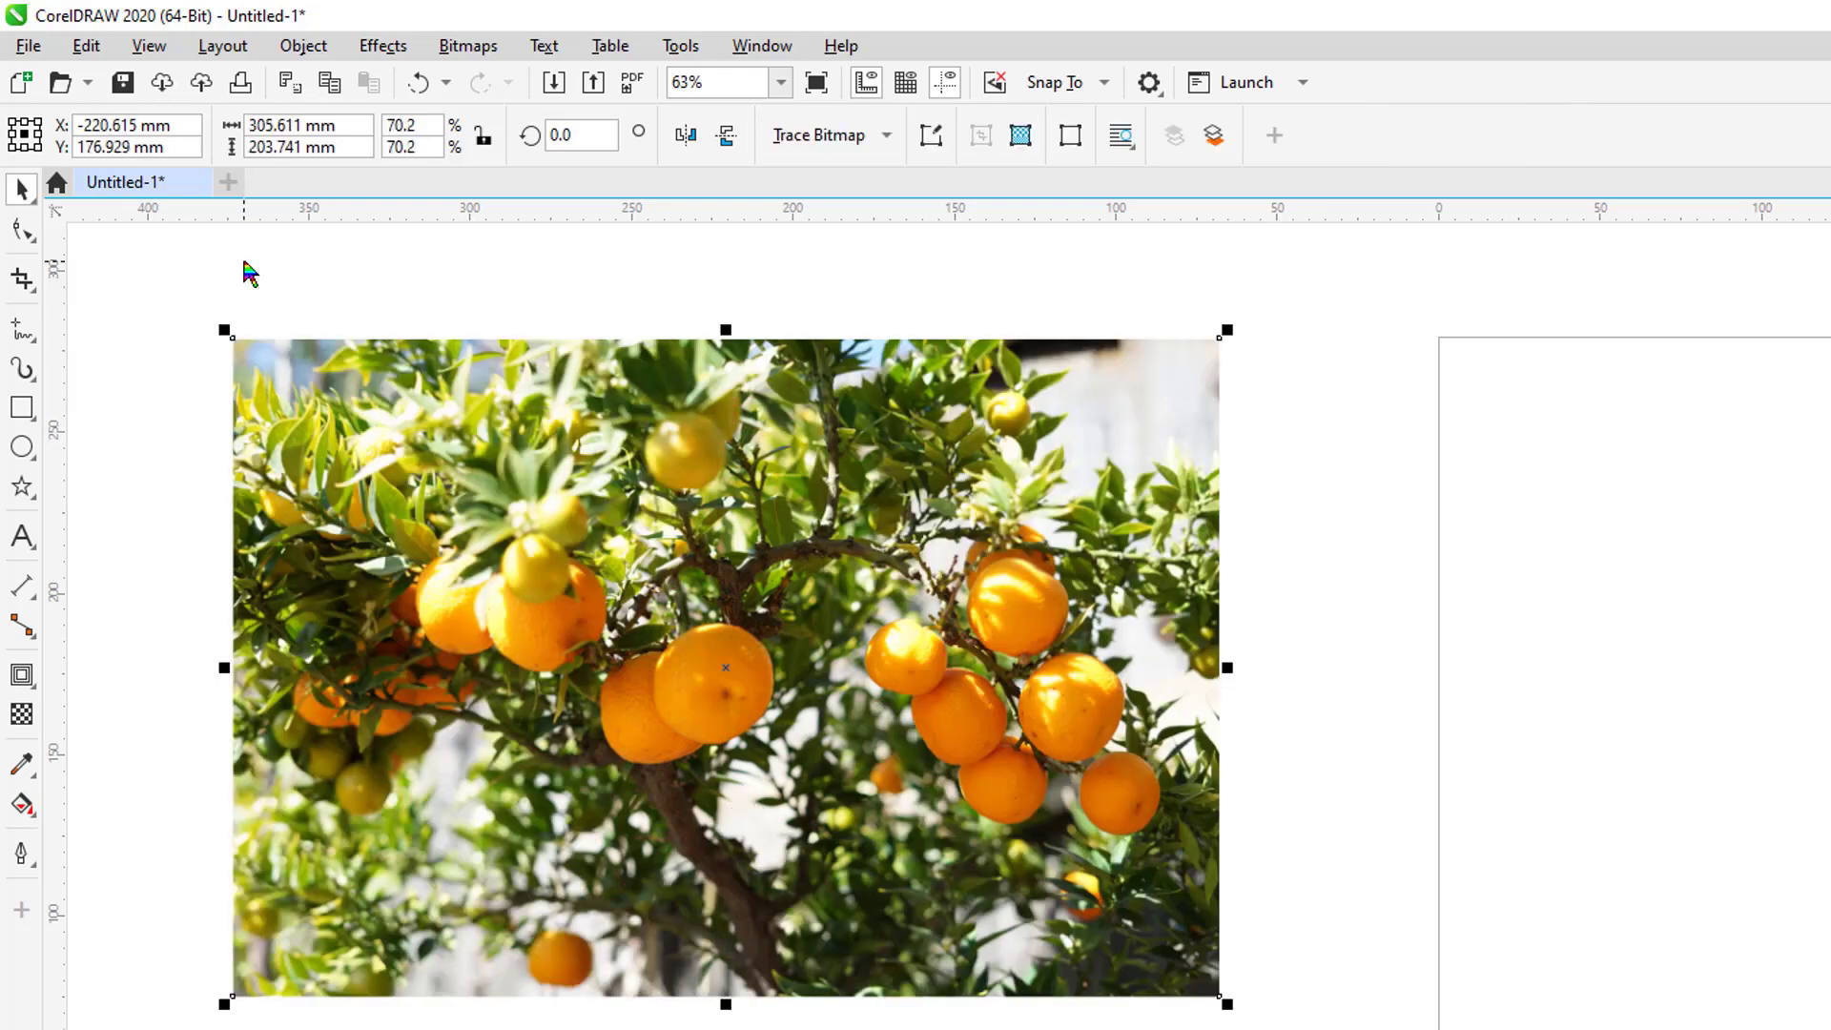
pyautogui.moveTo(599, 425); pyautogui.dragTo(644, 599)
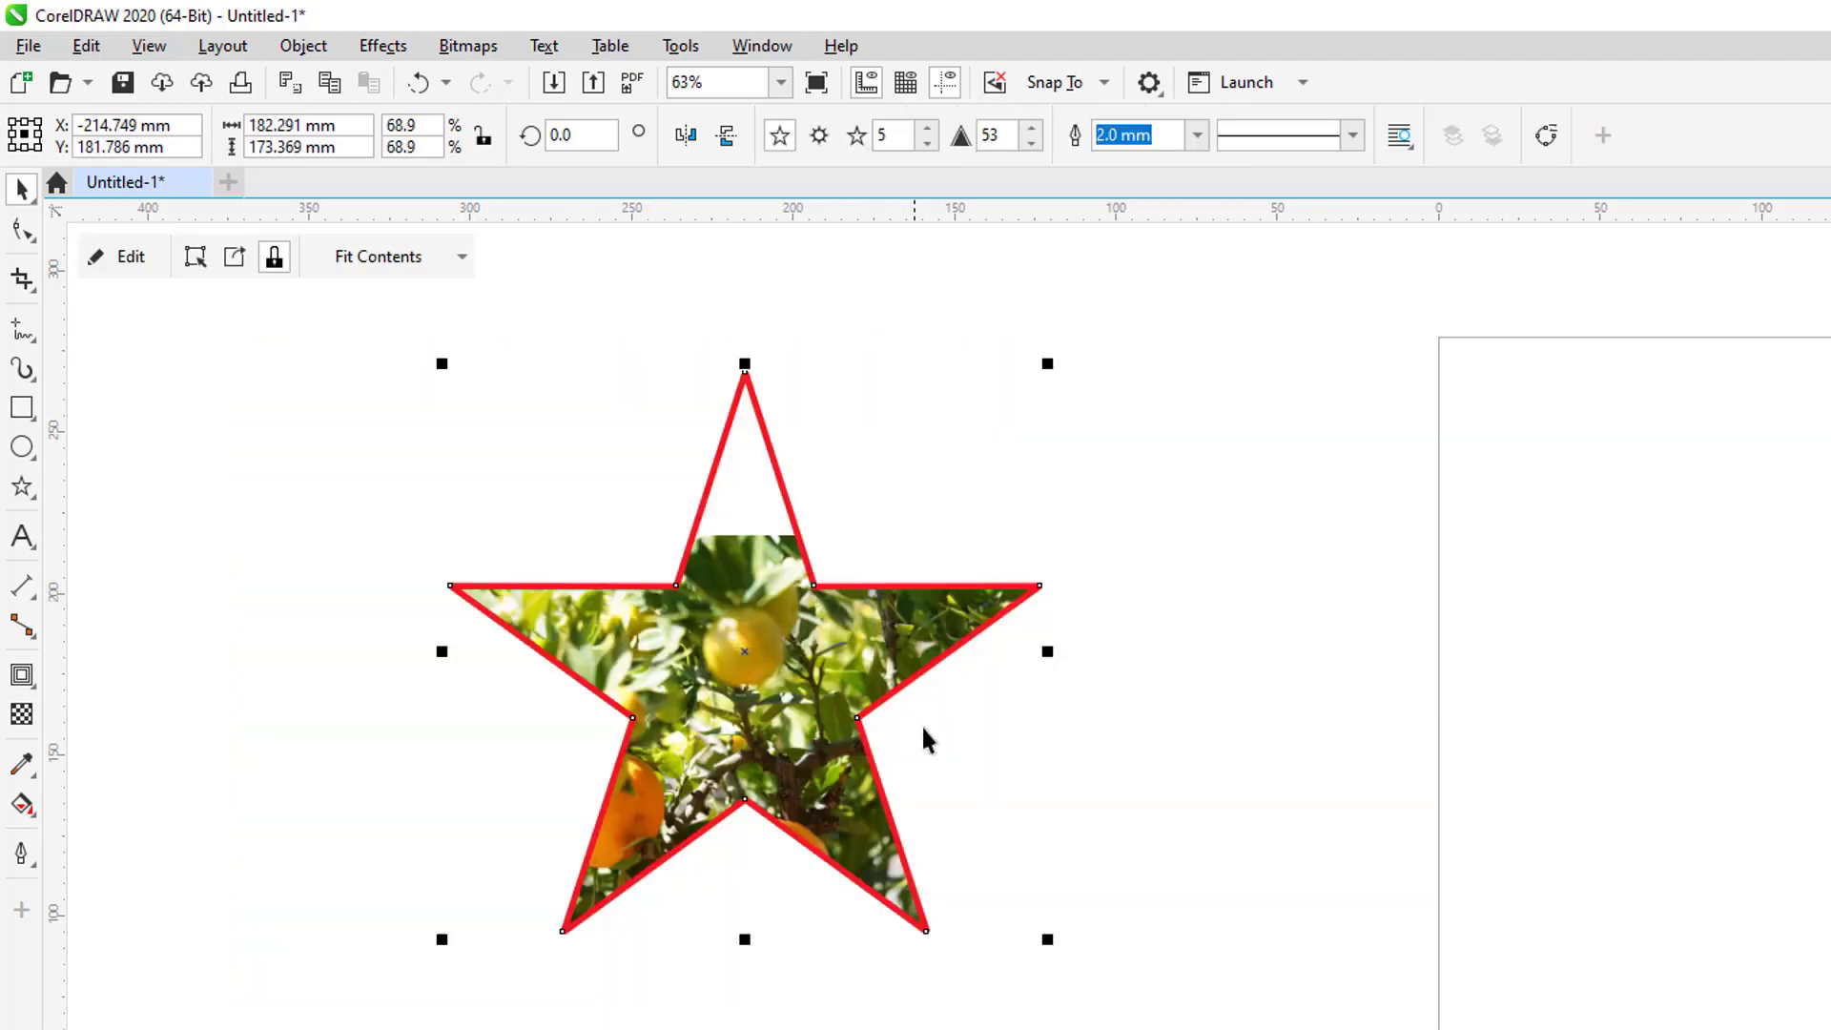
# Move the filled star about 27 mm up and 3 mm left, and extract the photo from its PowerClip frame.
pyautogui.click(980, 706)
pyautogui.click(760, 635)
pyautogui.moveTo(761, 634); pyautogui.dragTo(749, 548)
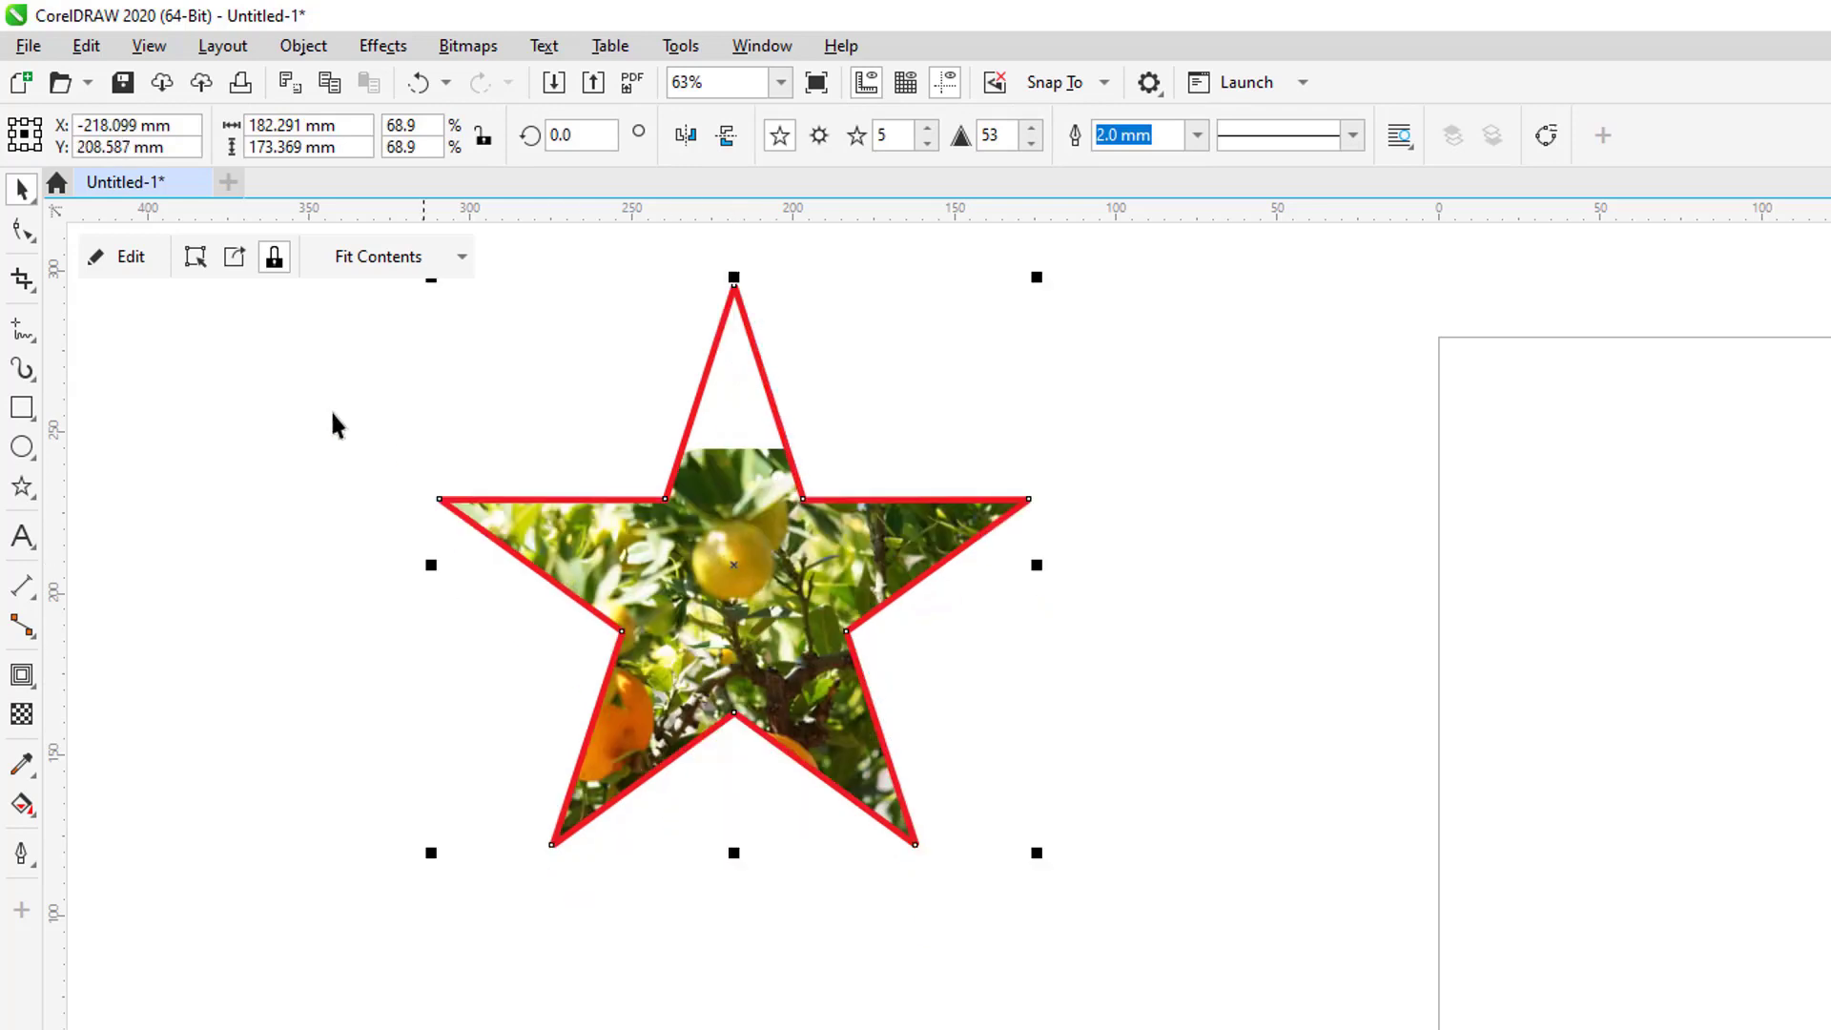
pyautogui.click(233, 267)
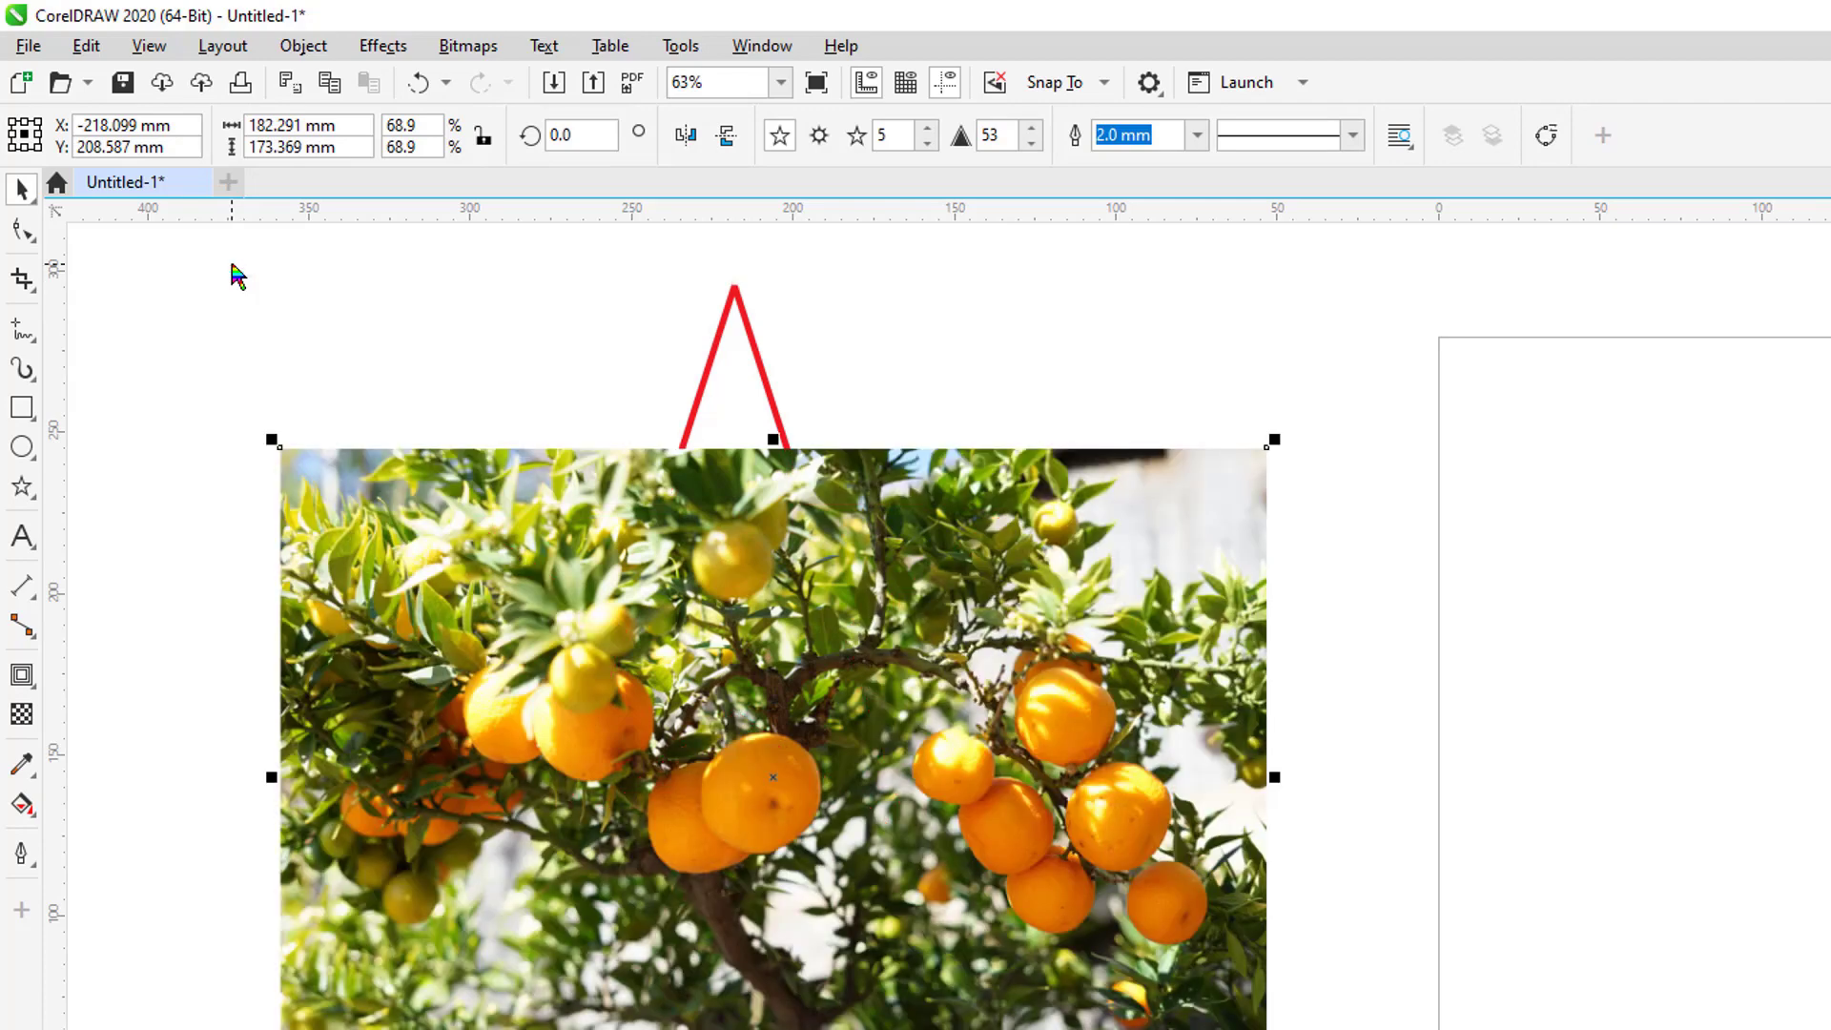
# Move the extracted photo about 216 mm right and 6 mm up, away from the star.
pyautogui.click(974, 727)
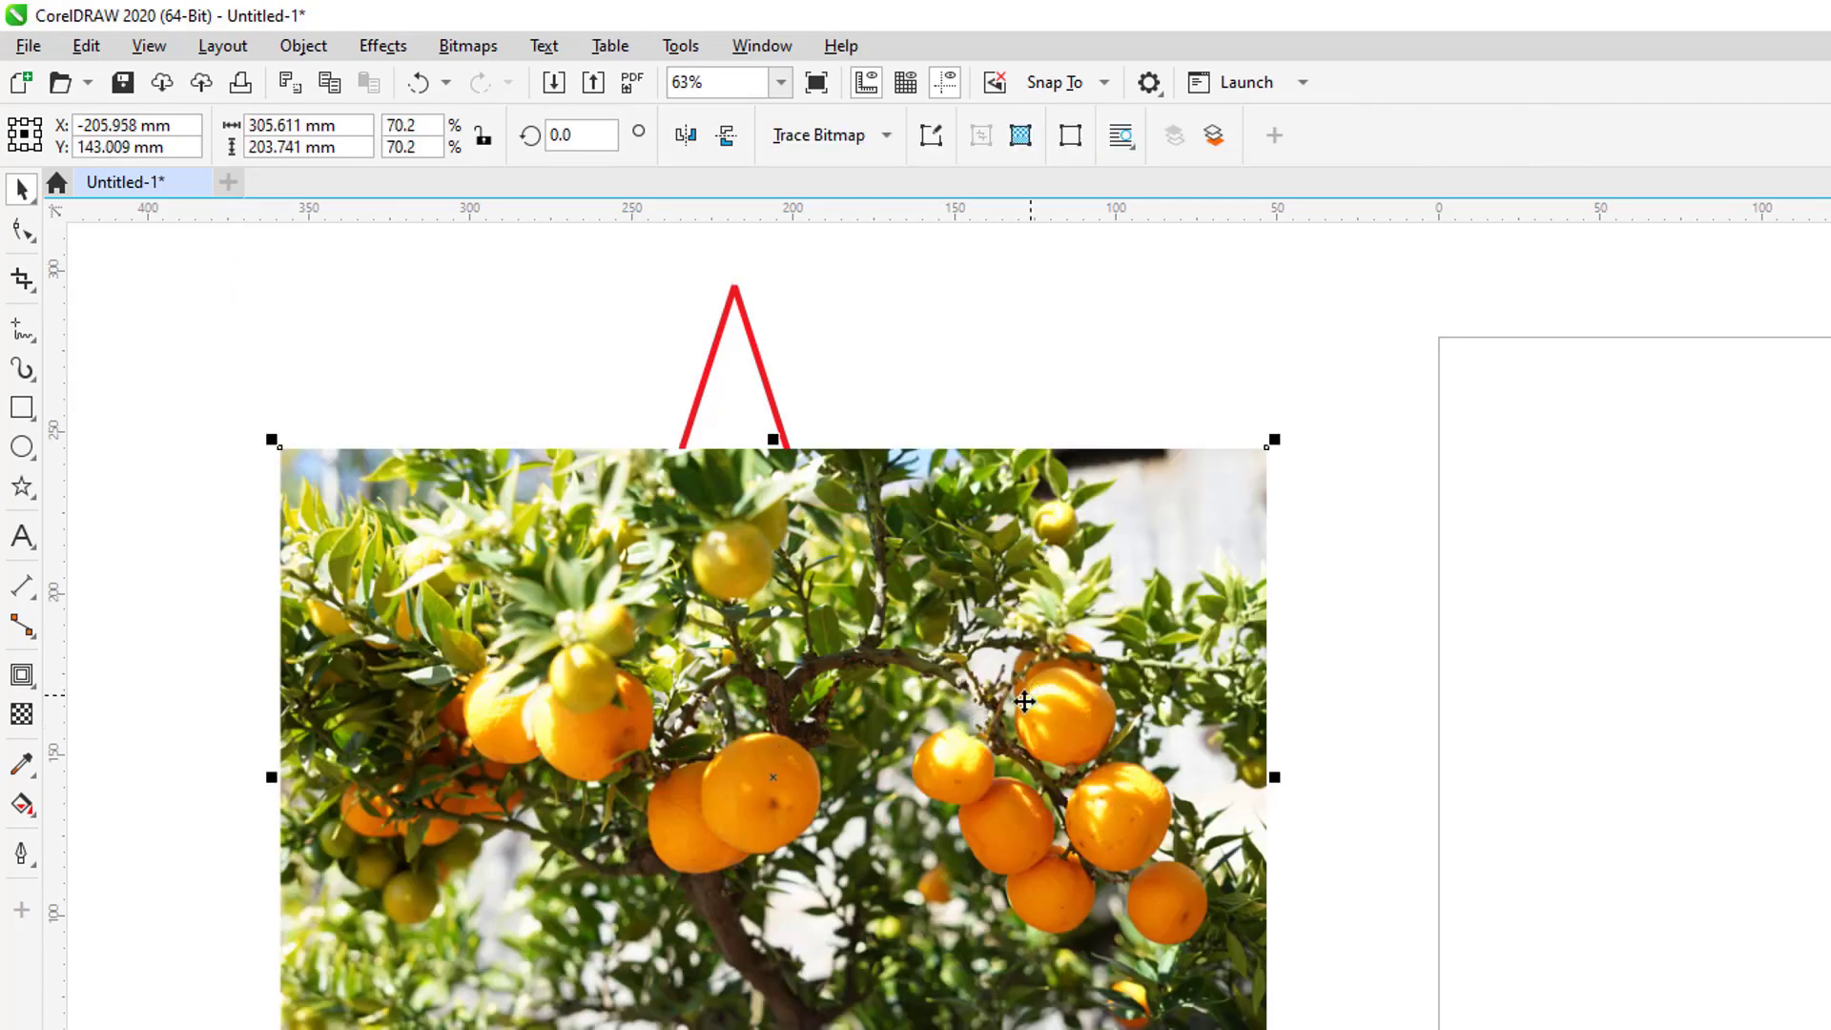
pyautogui.click(1019, 707)
pyautogui.moveTo(1019, 707); pyautogui.dragTo(1003, 652)
pyautogui.moveTo(965, 591); pyautogui.dragTo(1017, 596)
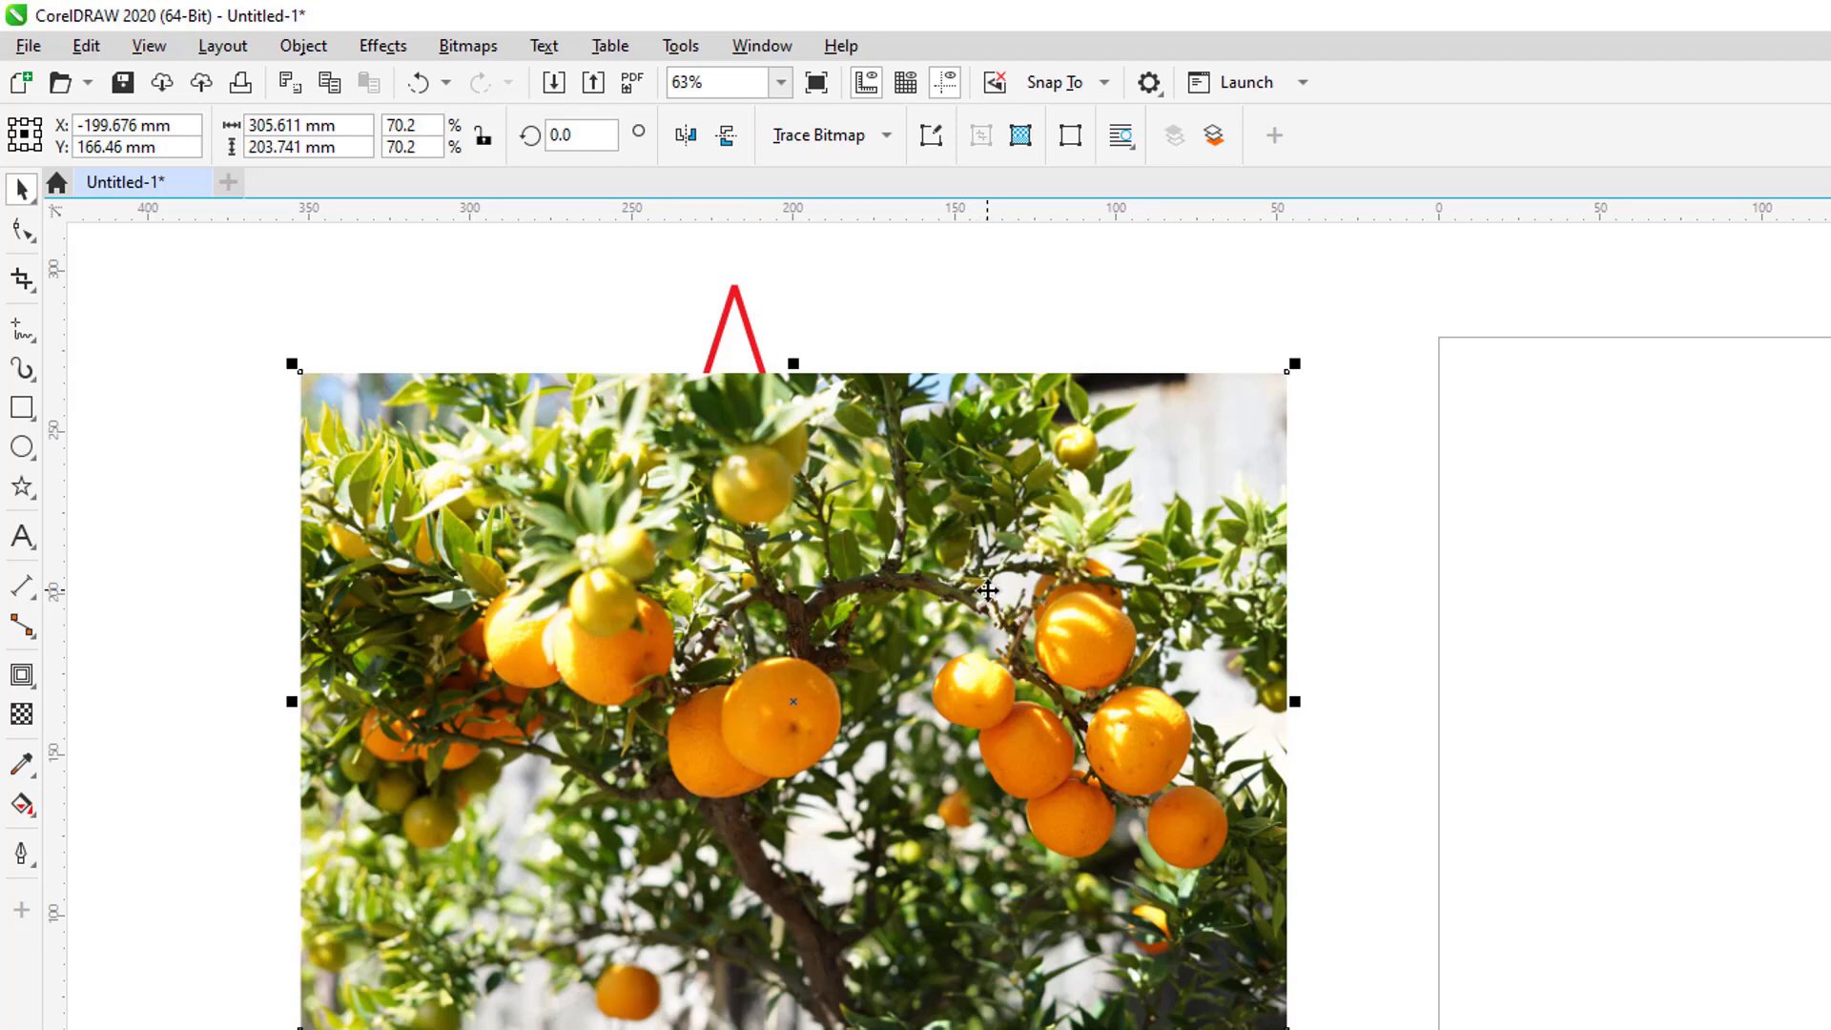
pyautogui.moveTo(989, 592); pyautogui.dragTo(1640, 712)
pyautogui.moveTo(1410, 753); pyautogui.dragTo(1435, 688)
# Move the empty star frame about 15 mm left and 6 mm down, and remove its PowerClip frame type.
pyautogui.click(749, 579)
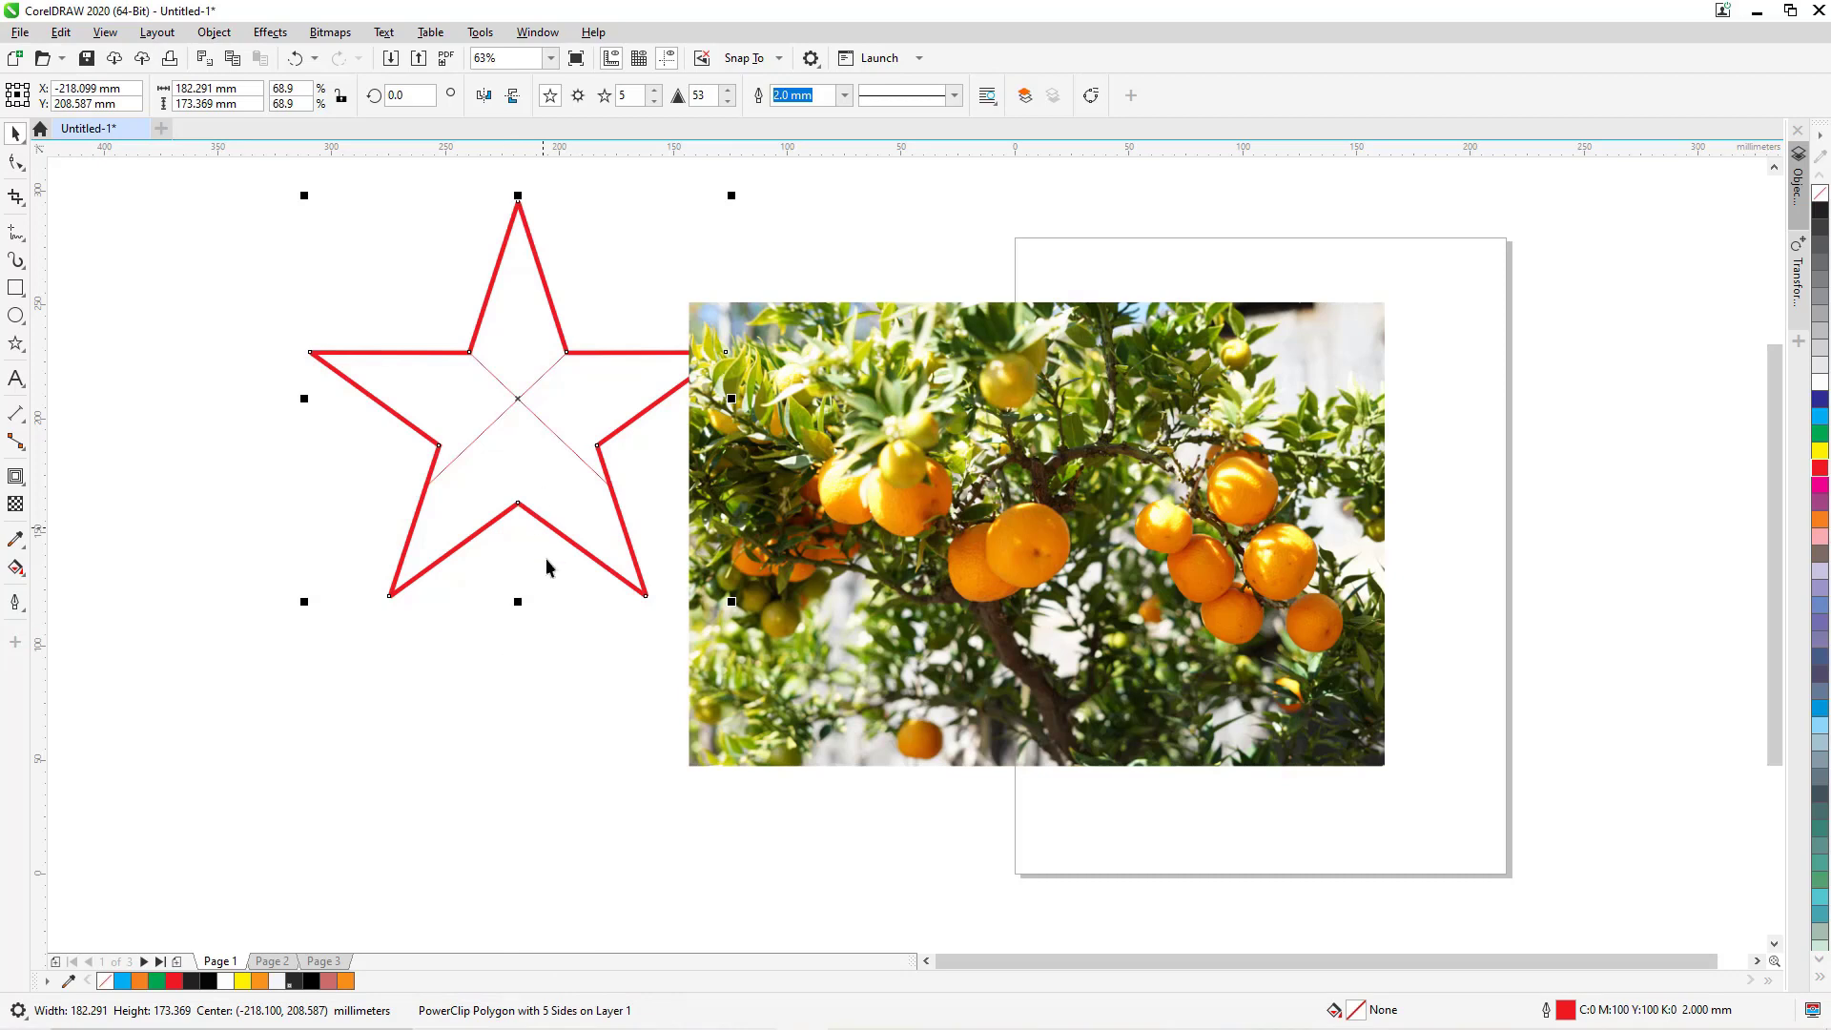
pyautogui.click(552, 487)
pyautogui.moveTo(552, 487); pyautogui.dragTo(513, 465)
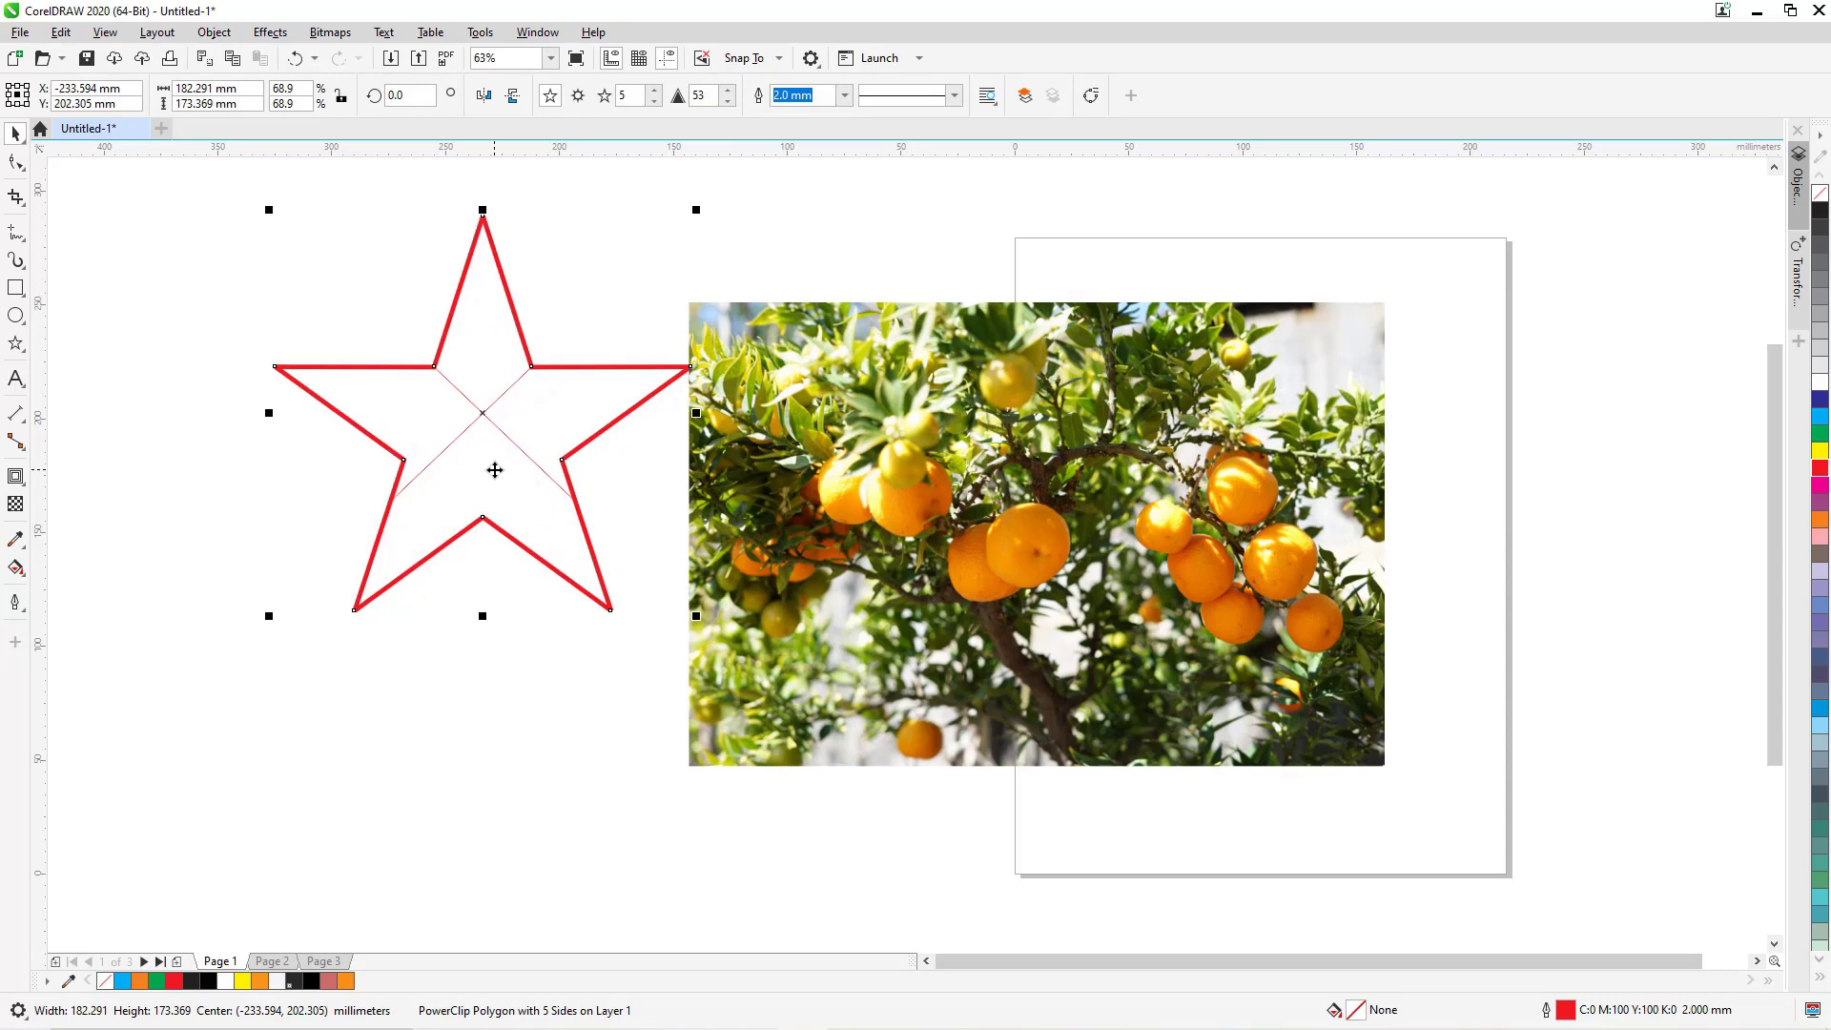
pyautogui.rightClick(497, 420)
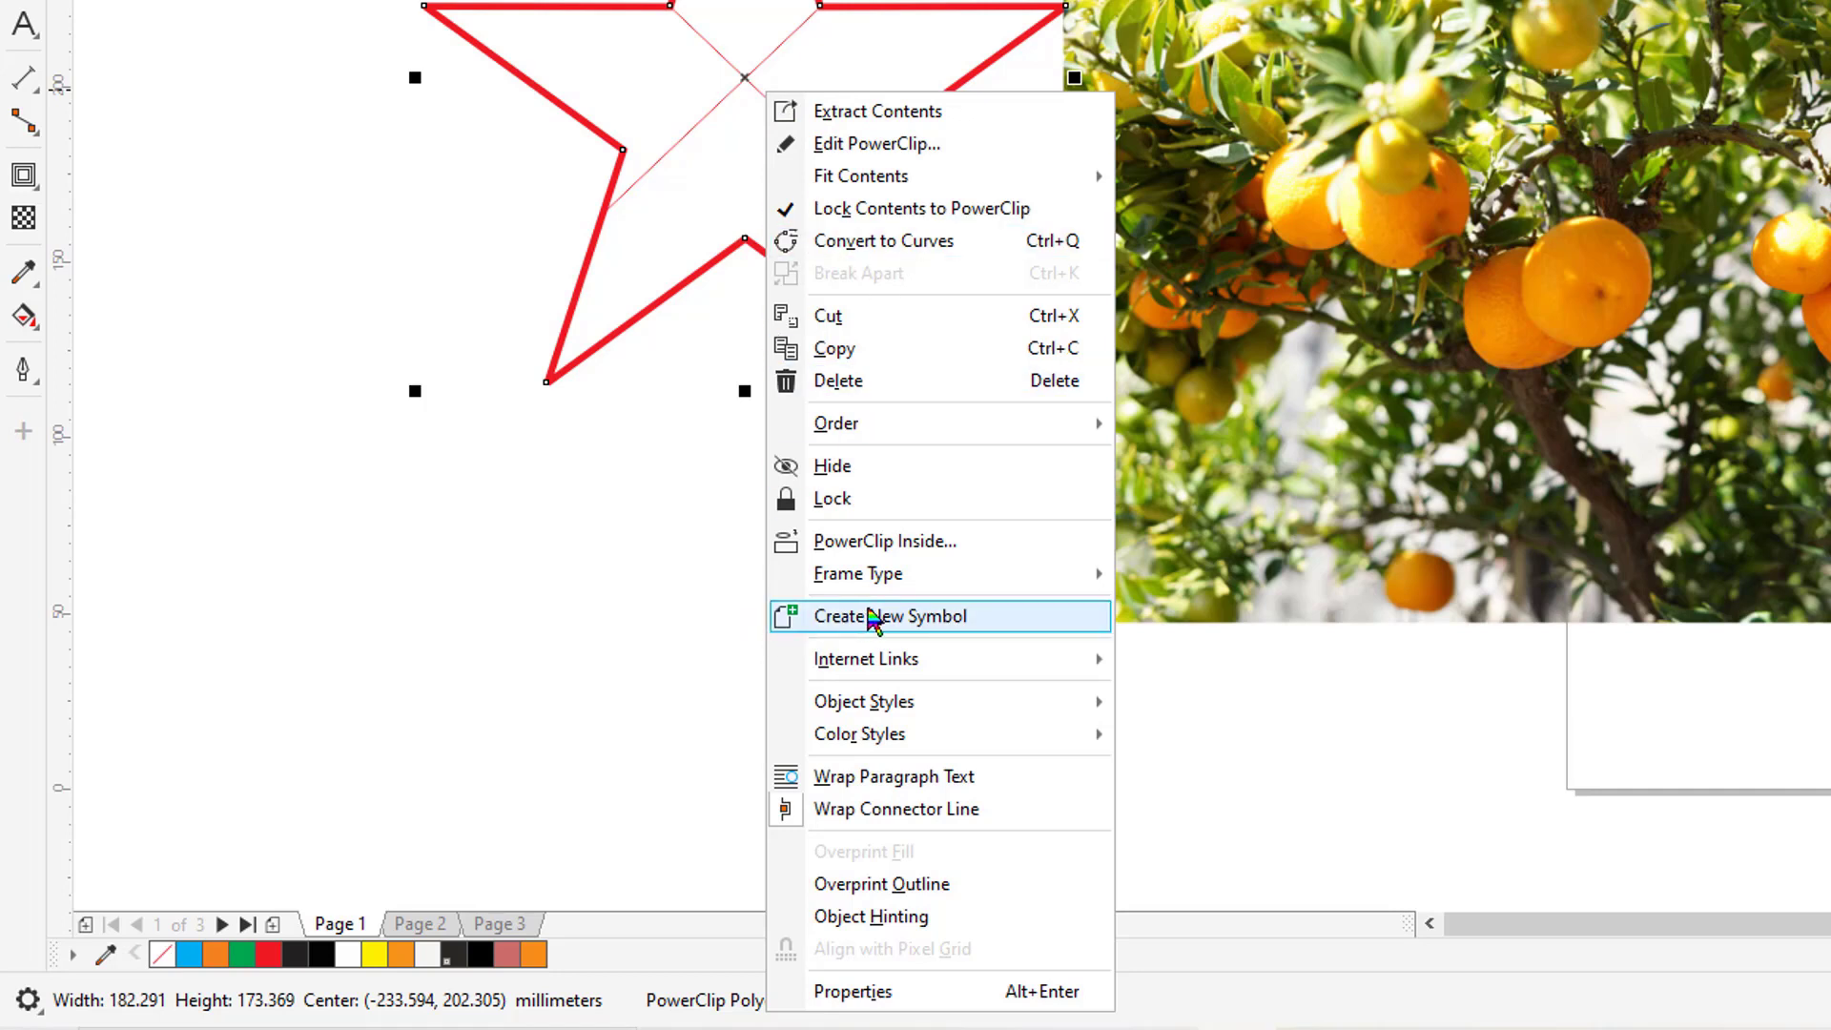
pyautogui.moveTo(897, 583)
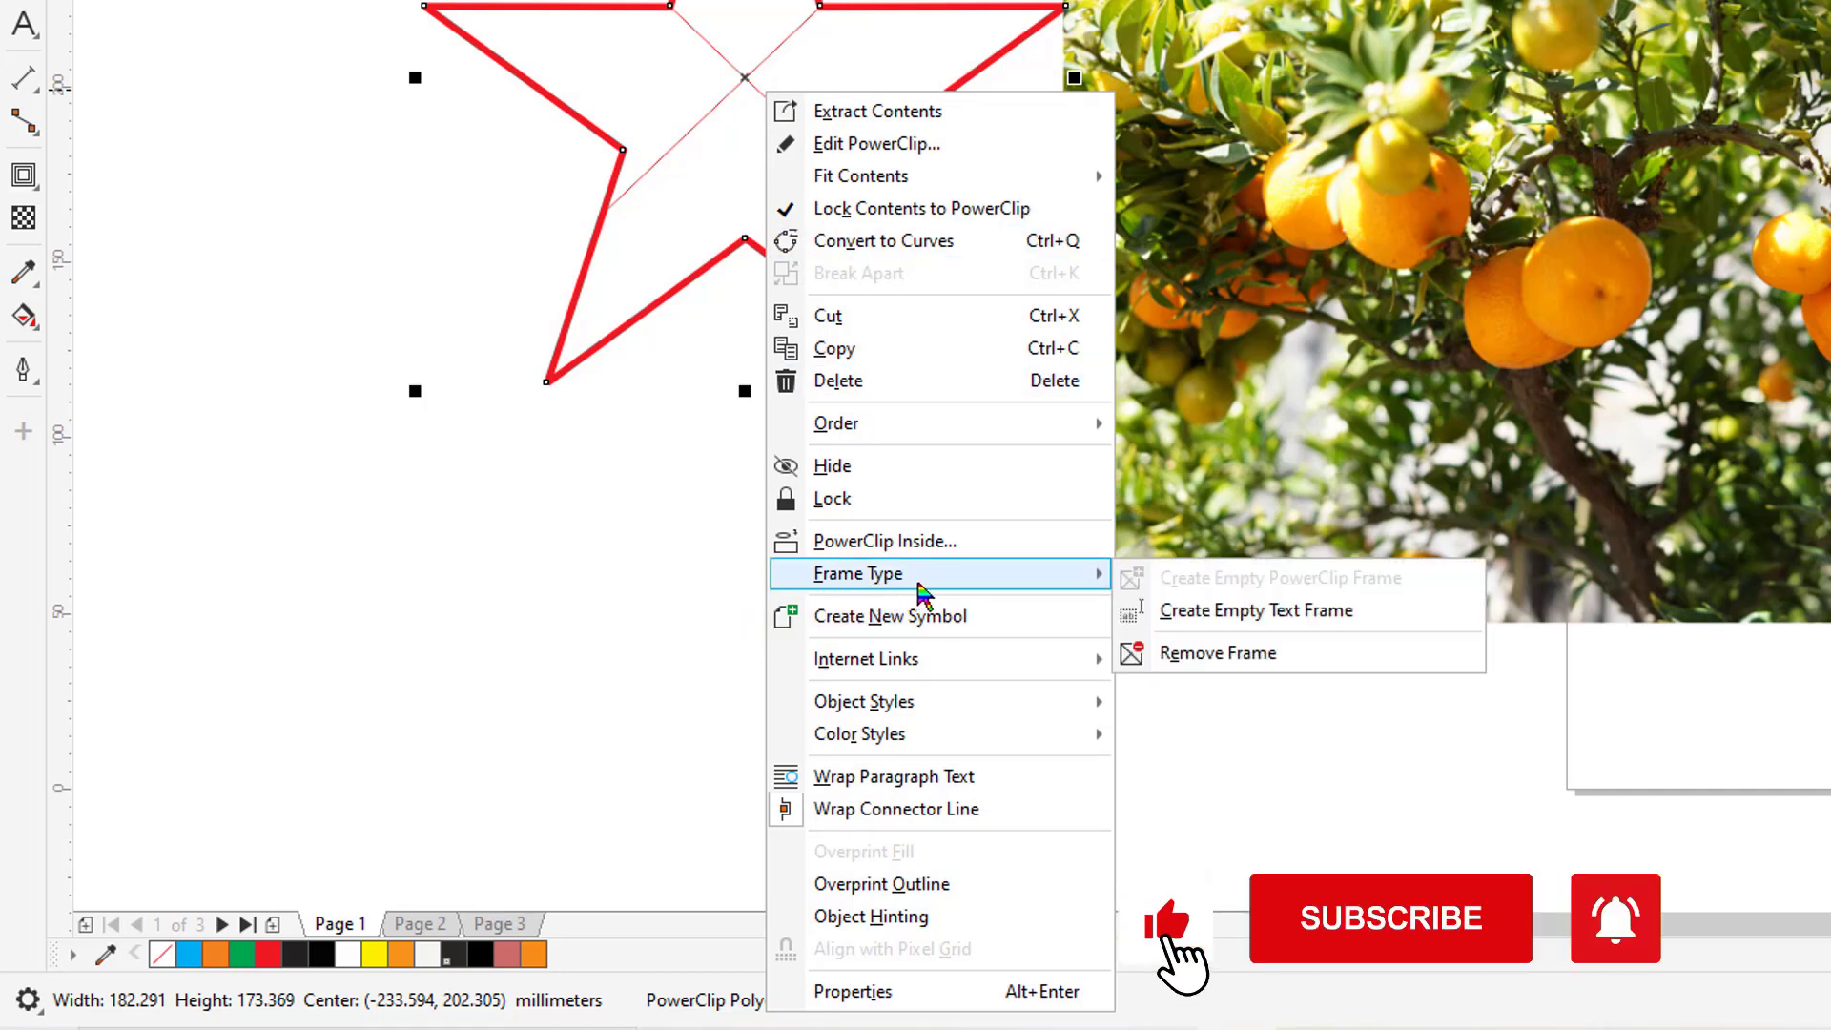
pyautogui.click(1287, 660)
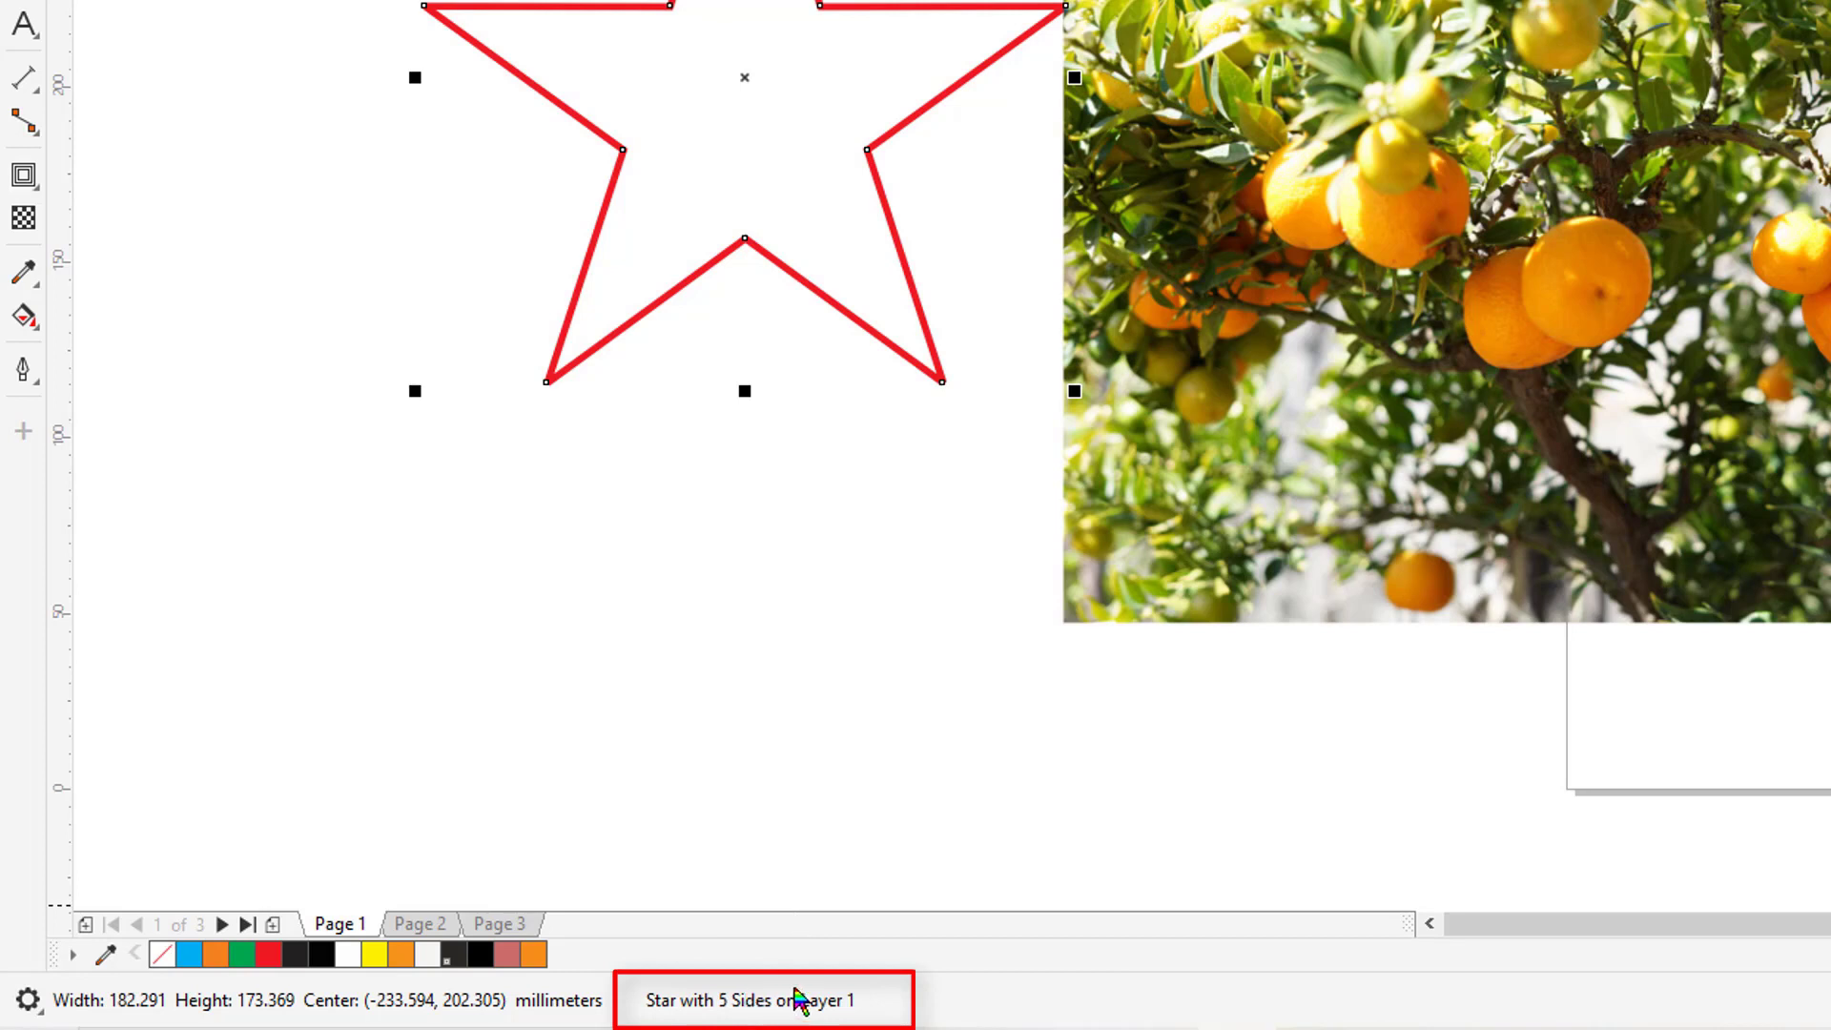
pyautogui.click(808, 404)
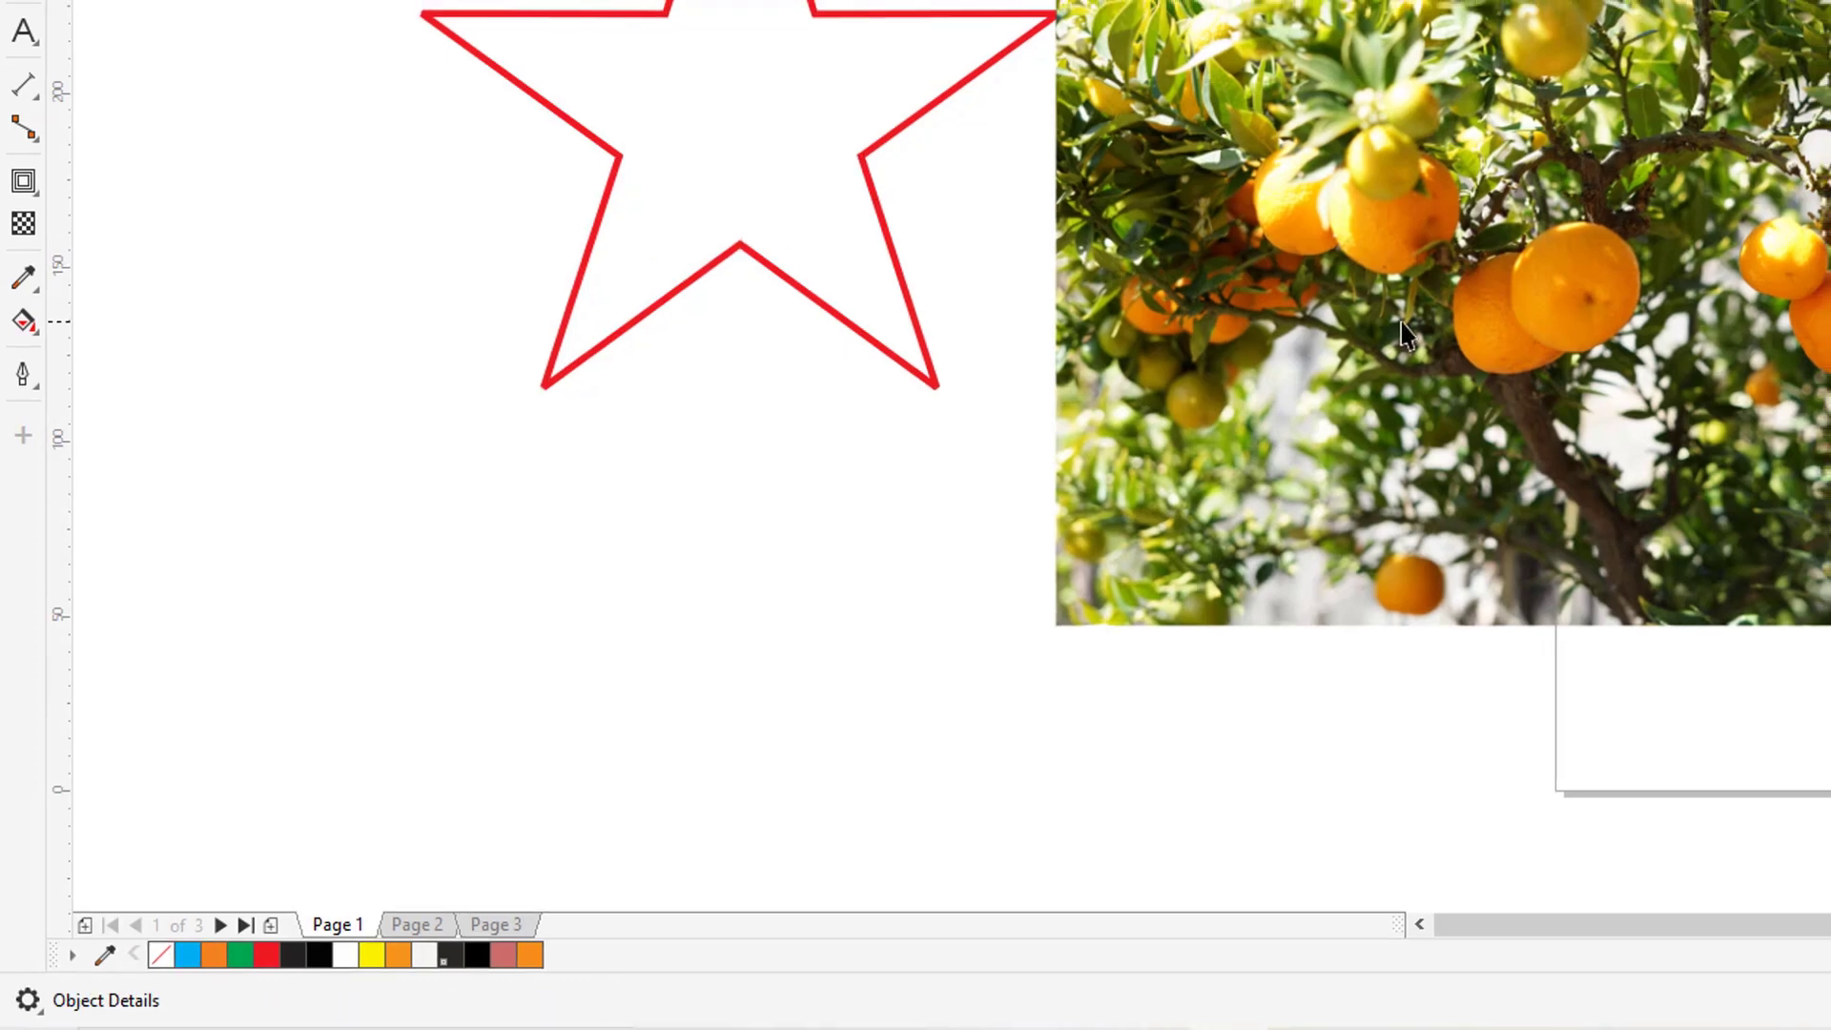
pyautogui.click(1410, 324)
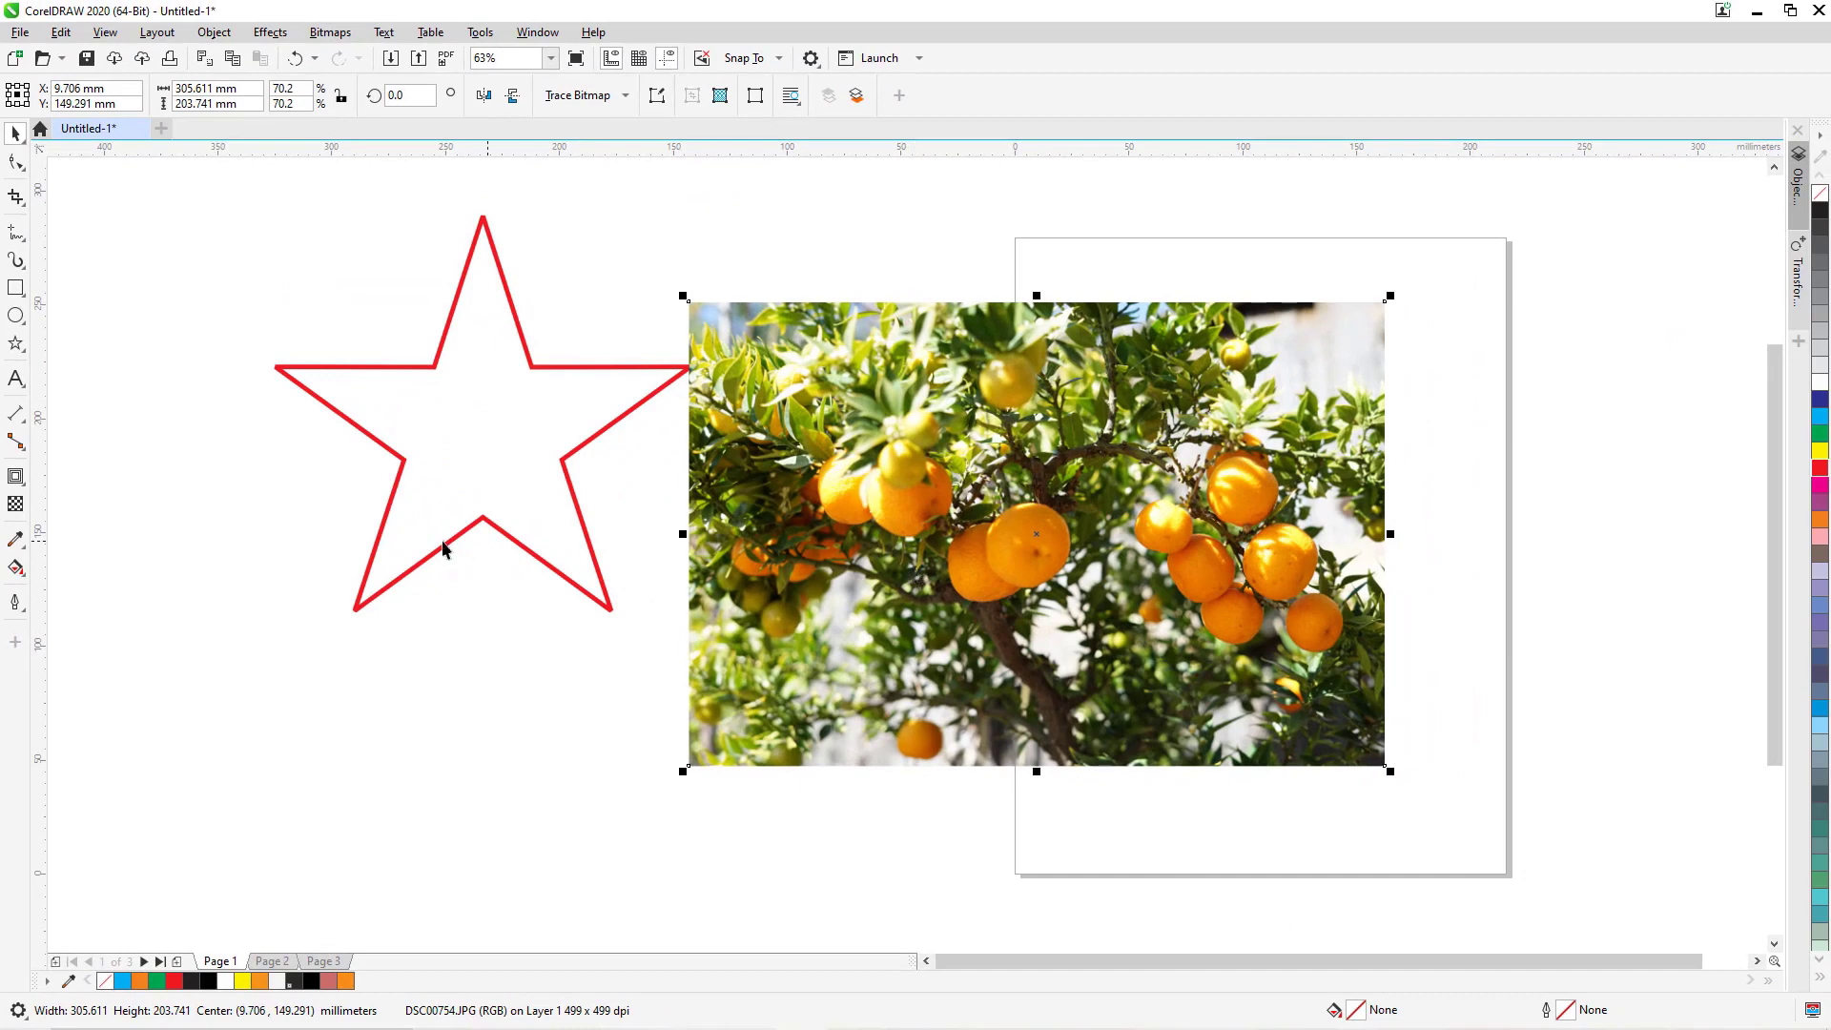
# Undo the frame removal, the moves and the photo extractions, back to the star completely filled with the photo.
pyautogui.hotkey('ctrl', 'z')
pyautogui.hotkey('ctrl', 'z')
pyautogui.hotkey('ctrl', 'z')
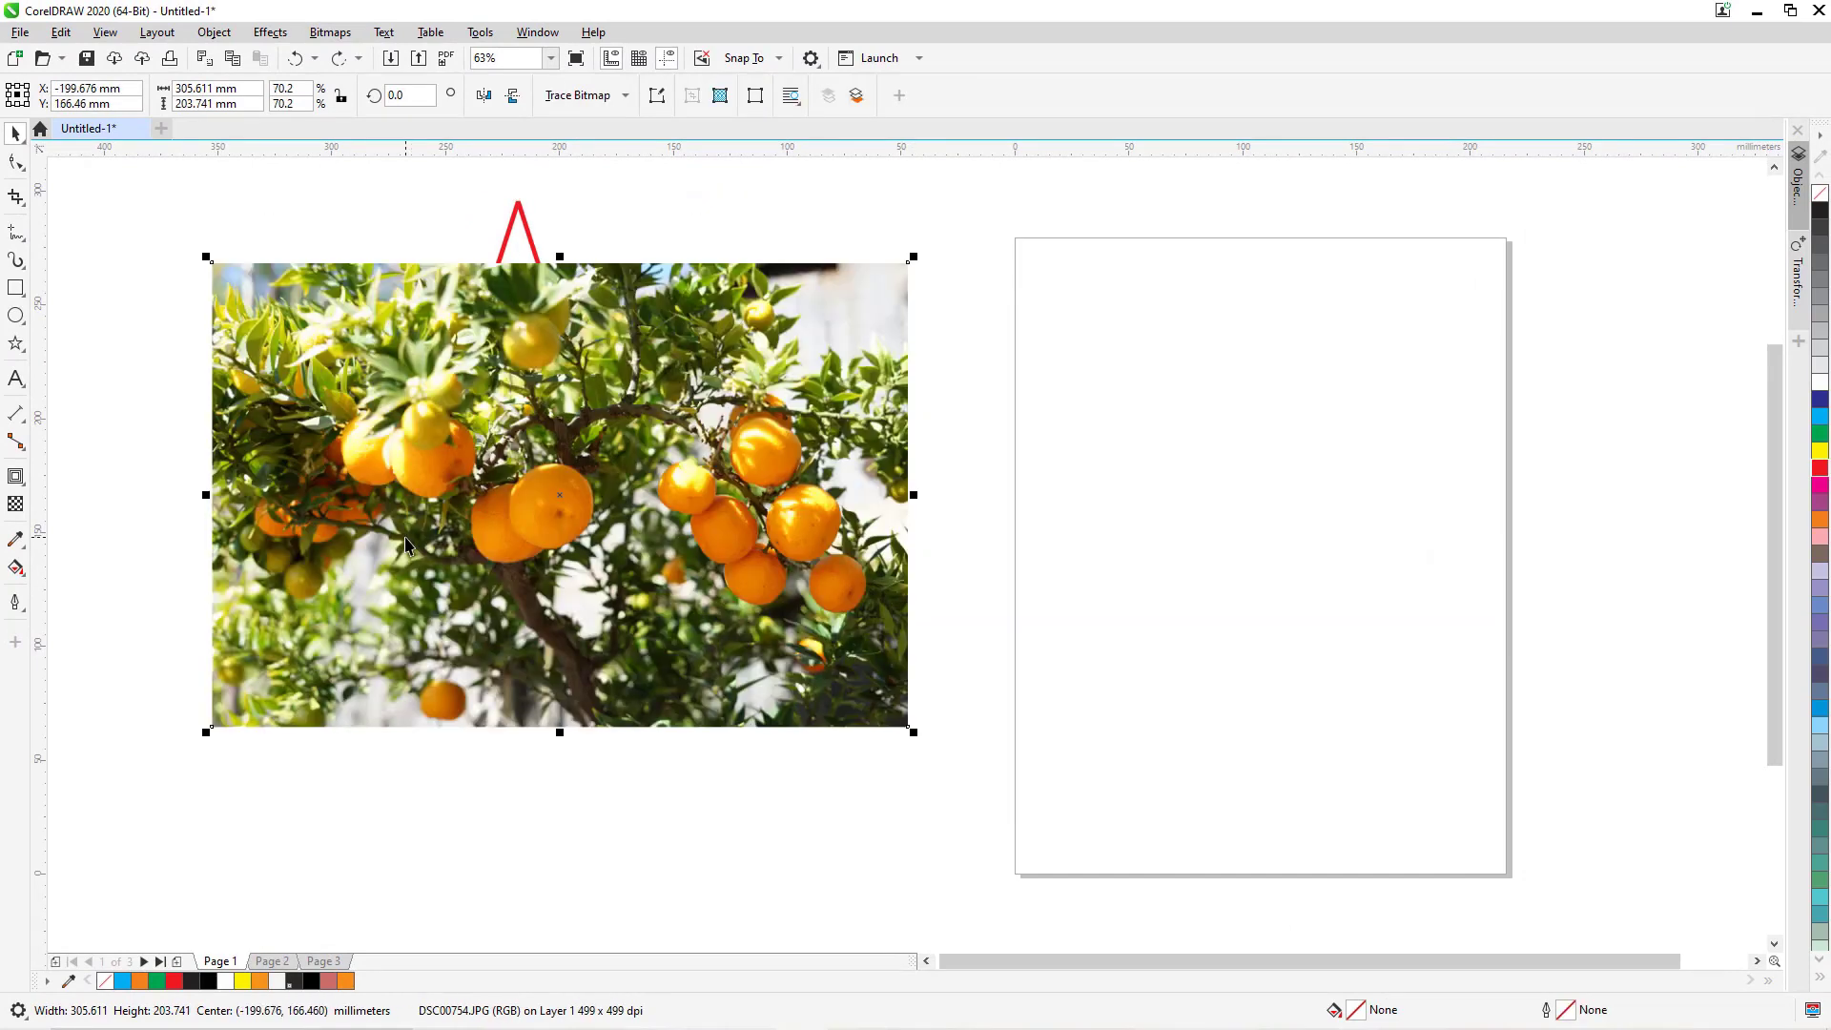
pyautogui.hotkey('ctrl', 'shift', 'z')
pyautogui.hotkey('ctrl', 'shift', 'z')
pyautogui.hotkey('ctrl', 'shift', 'z')
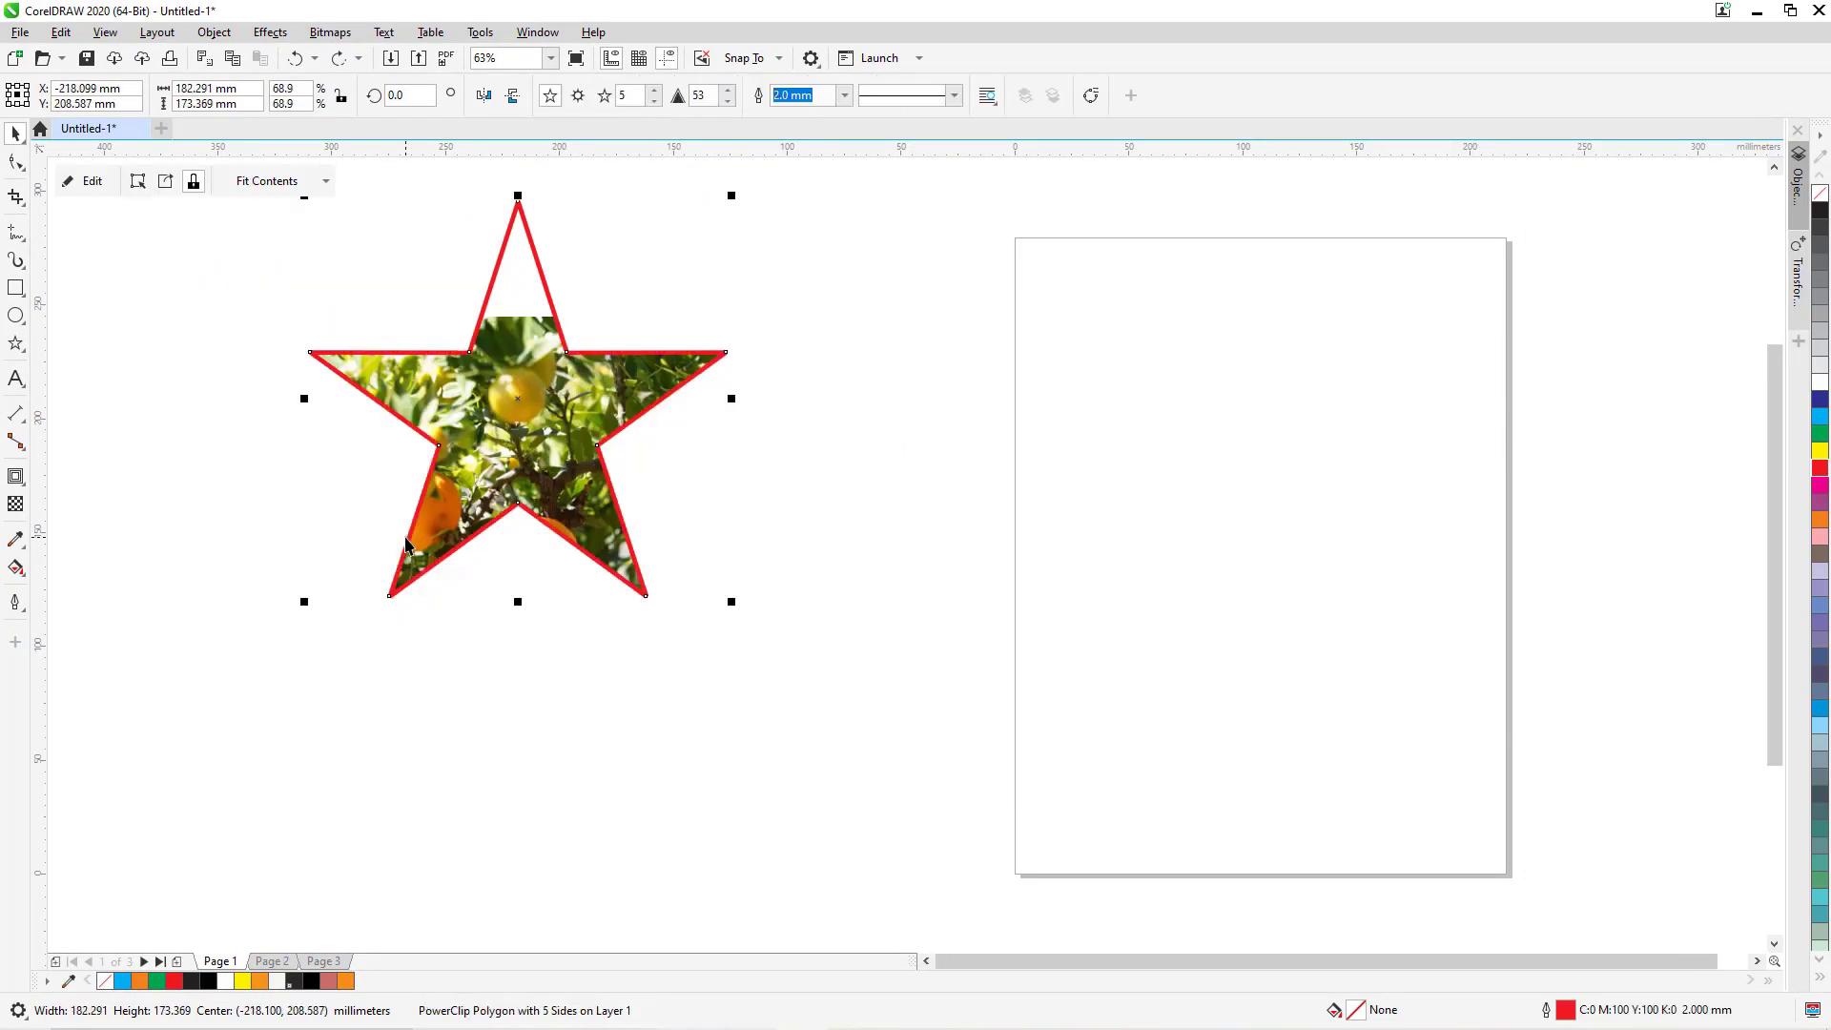
pyautogui.hotkey('ctrl', 'z')
pyautogui.hotkey('ctrl', 'shift', 'z')
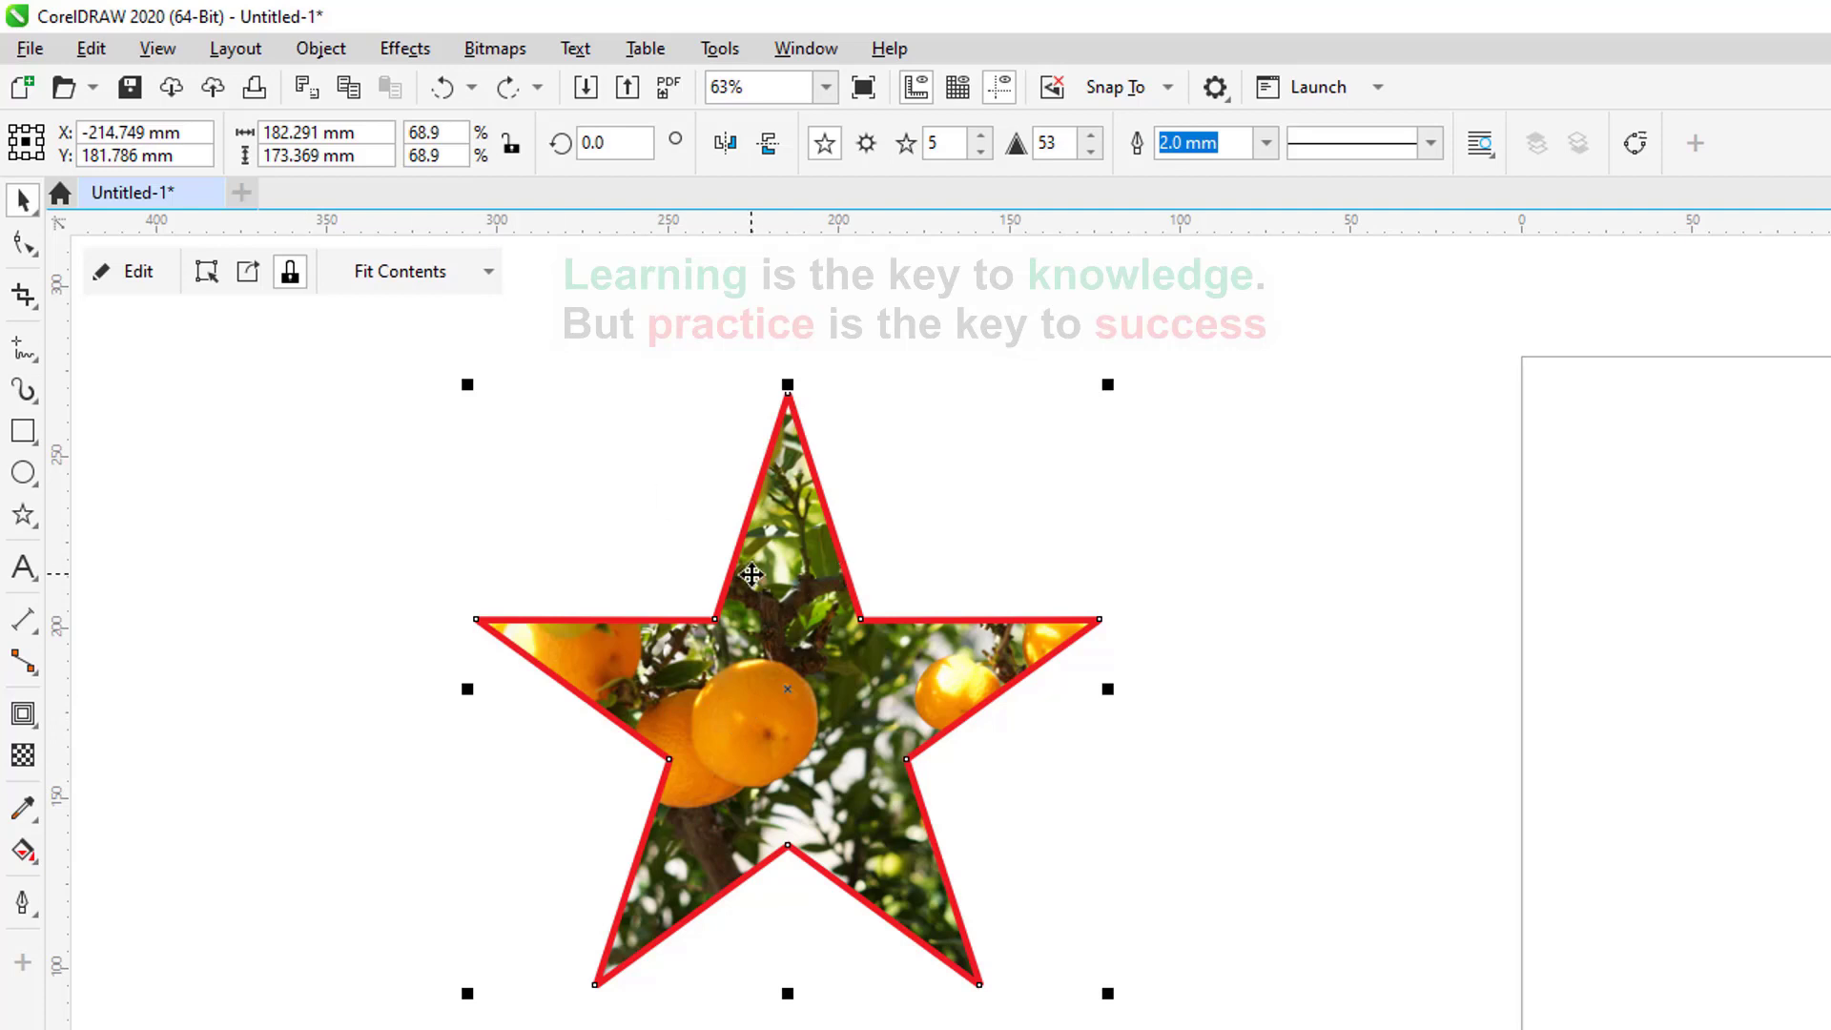
# With the contents locked to the PowerClip, move the star about 129 mm right and back about 103 mm left.
pyautogui.click(290, 285)
pyautogui.moveTo(868, 683); pyautogui.dragTo(1310, 680)
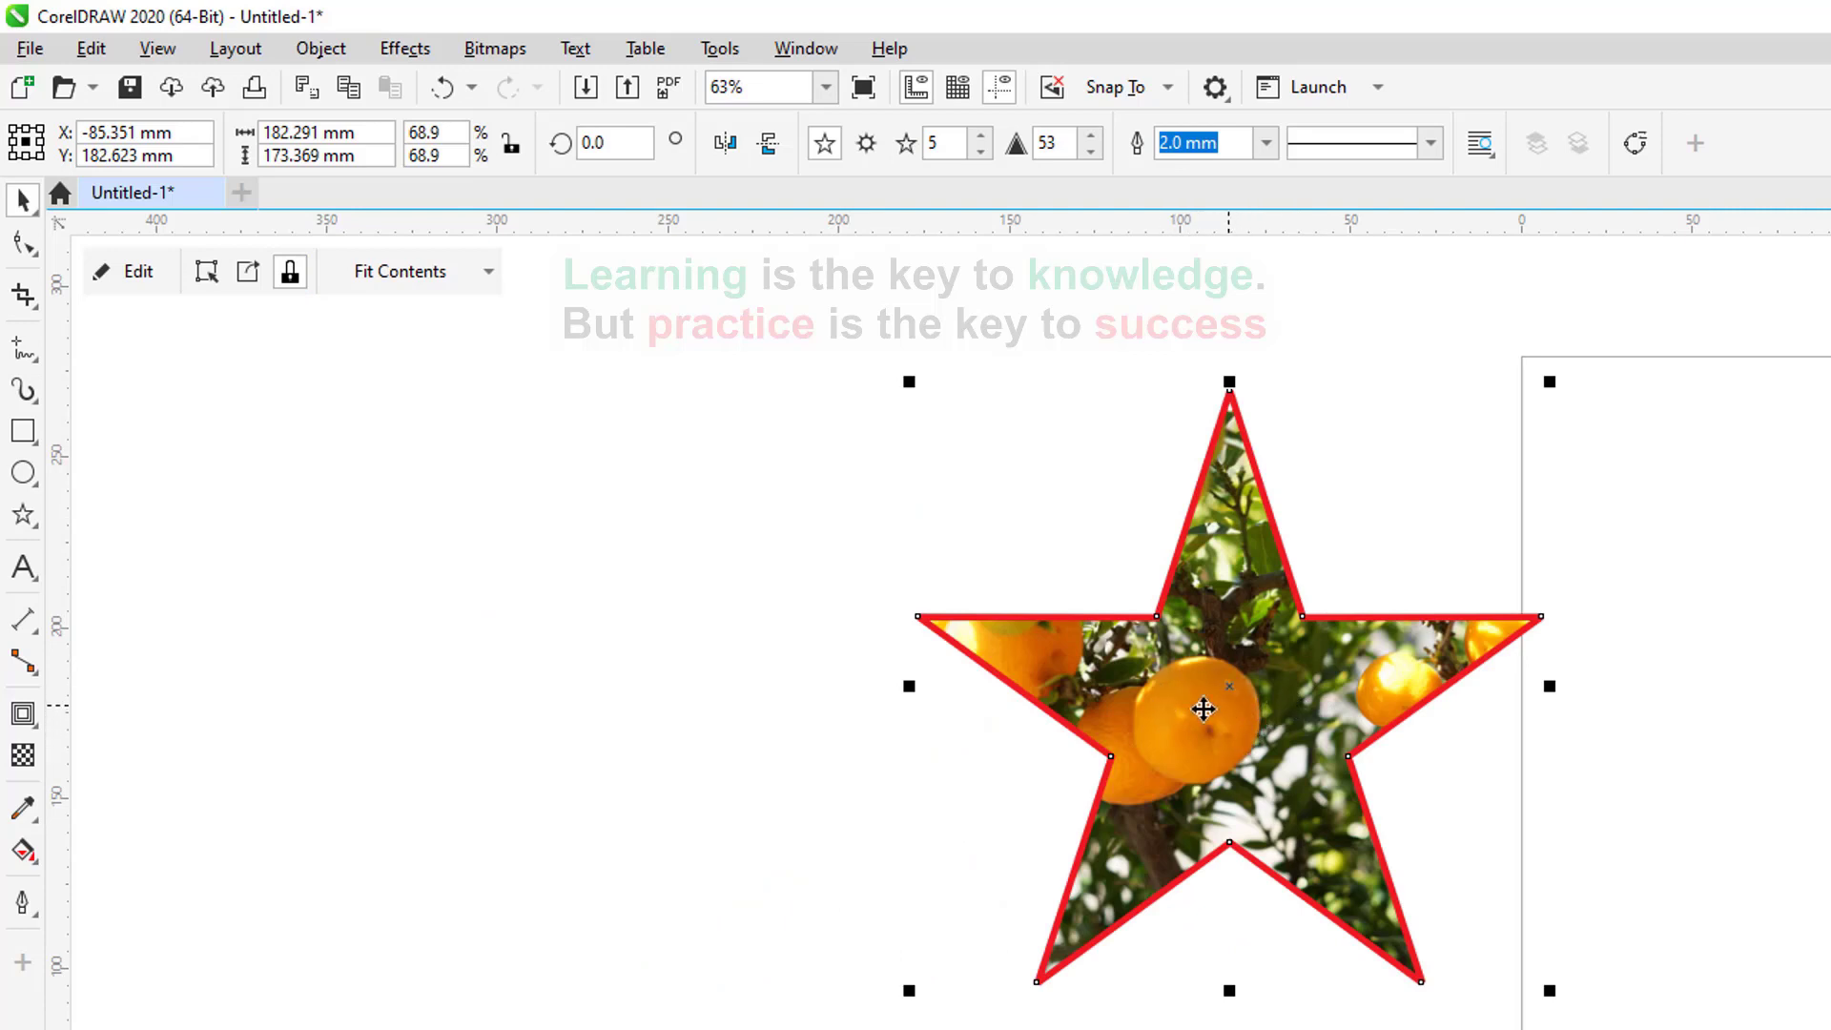
pyautogui.moveTo(1341, 688); pyautogui.dragTo(954, 673)
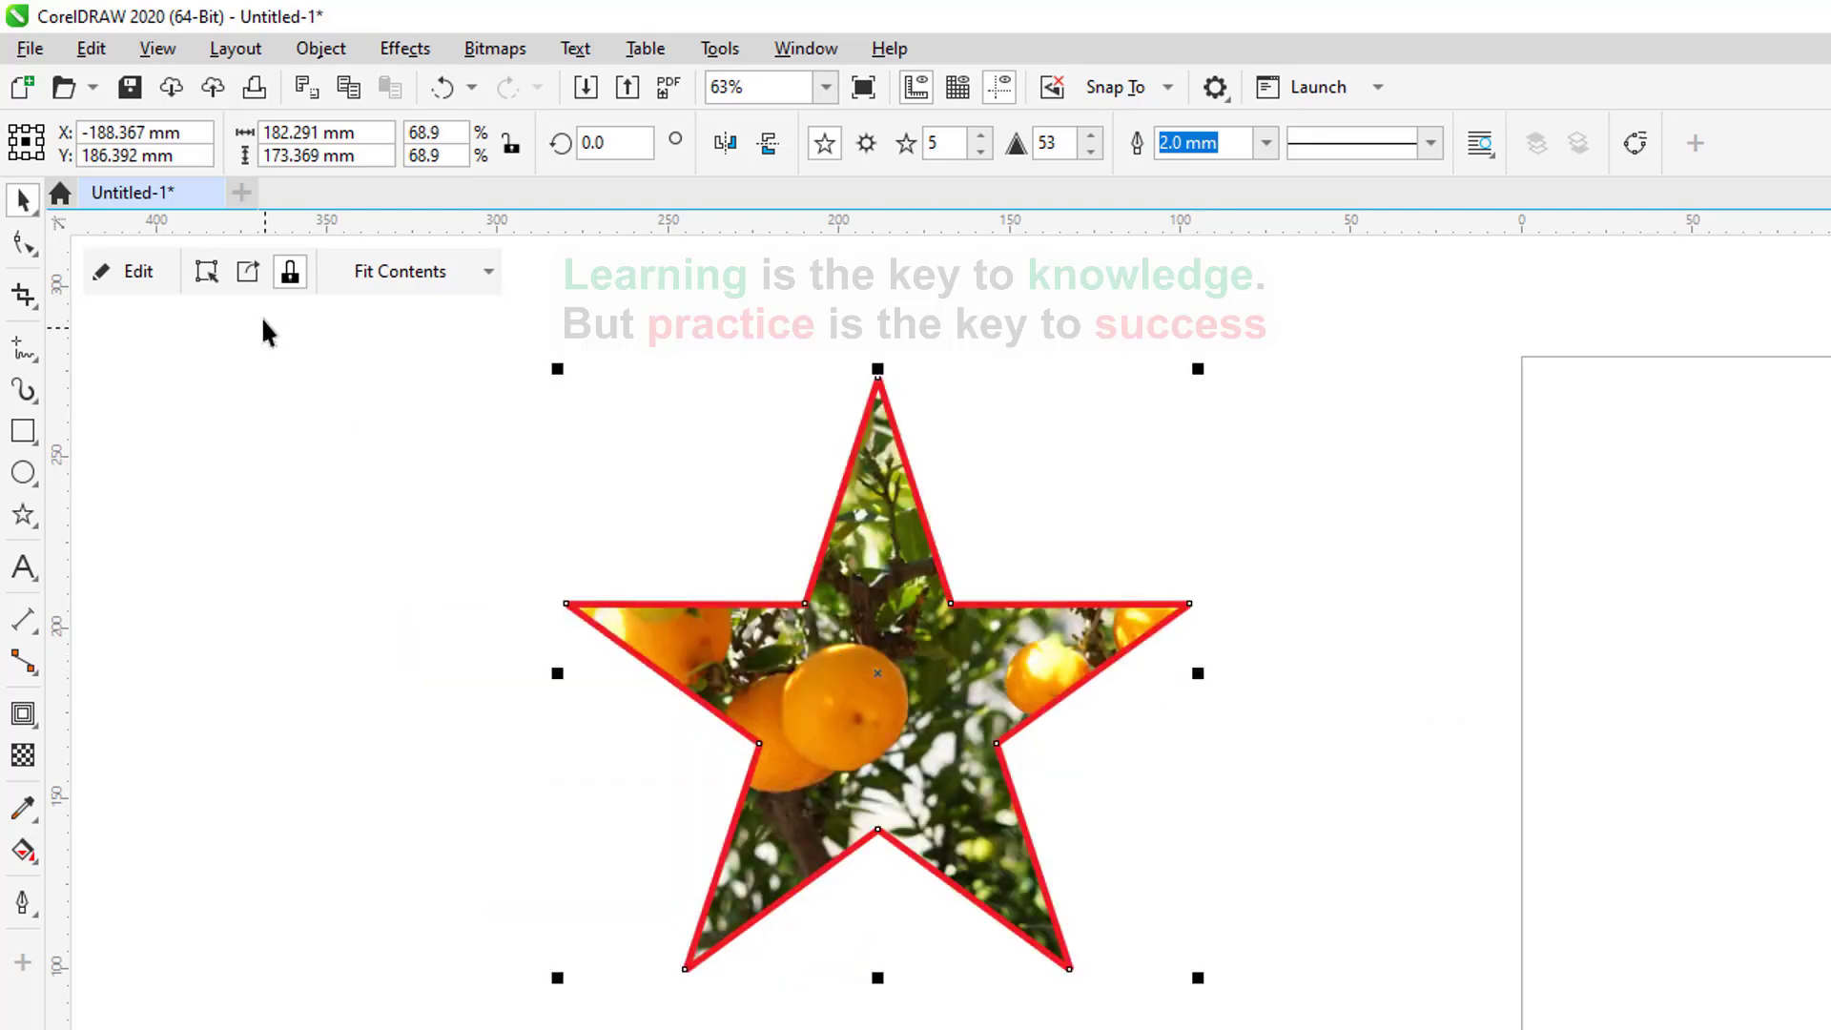
# Unlock the PowerClip contents, move the star about 39 mm right and 5 mm down over the photo, and relock the contents.
pyautogui.click(347, 380)
pyautogui.click(892, 634)
pyautogui.moveTo(892, 634); pyautogui.dragTo(1028, 696)
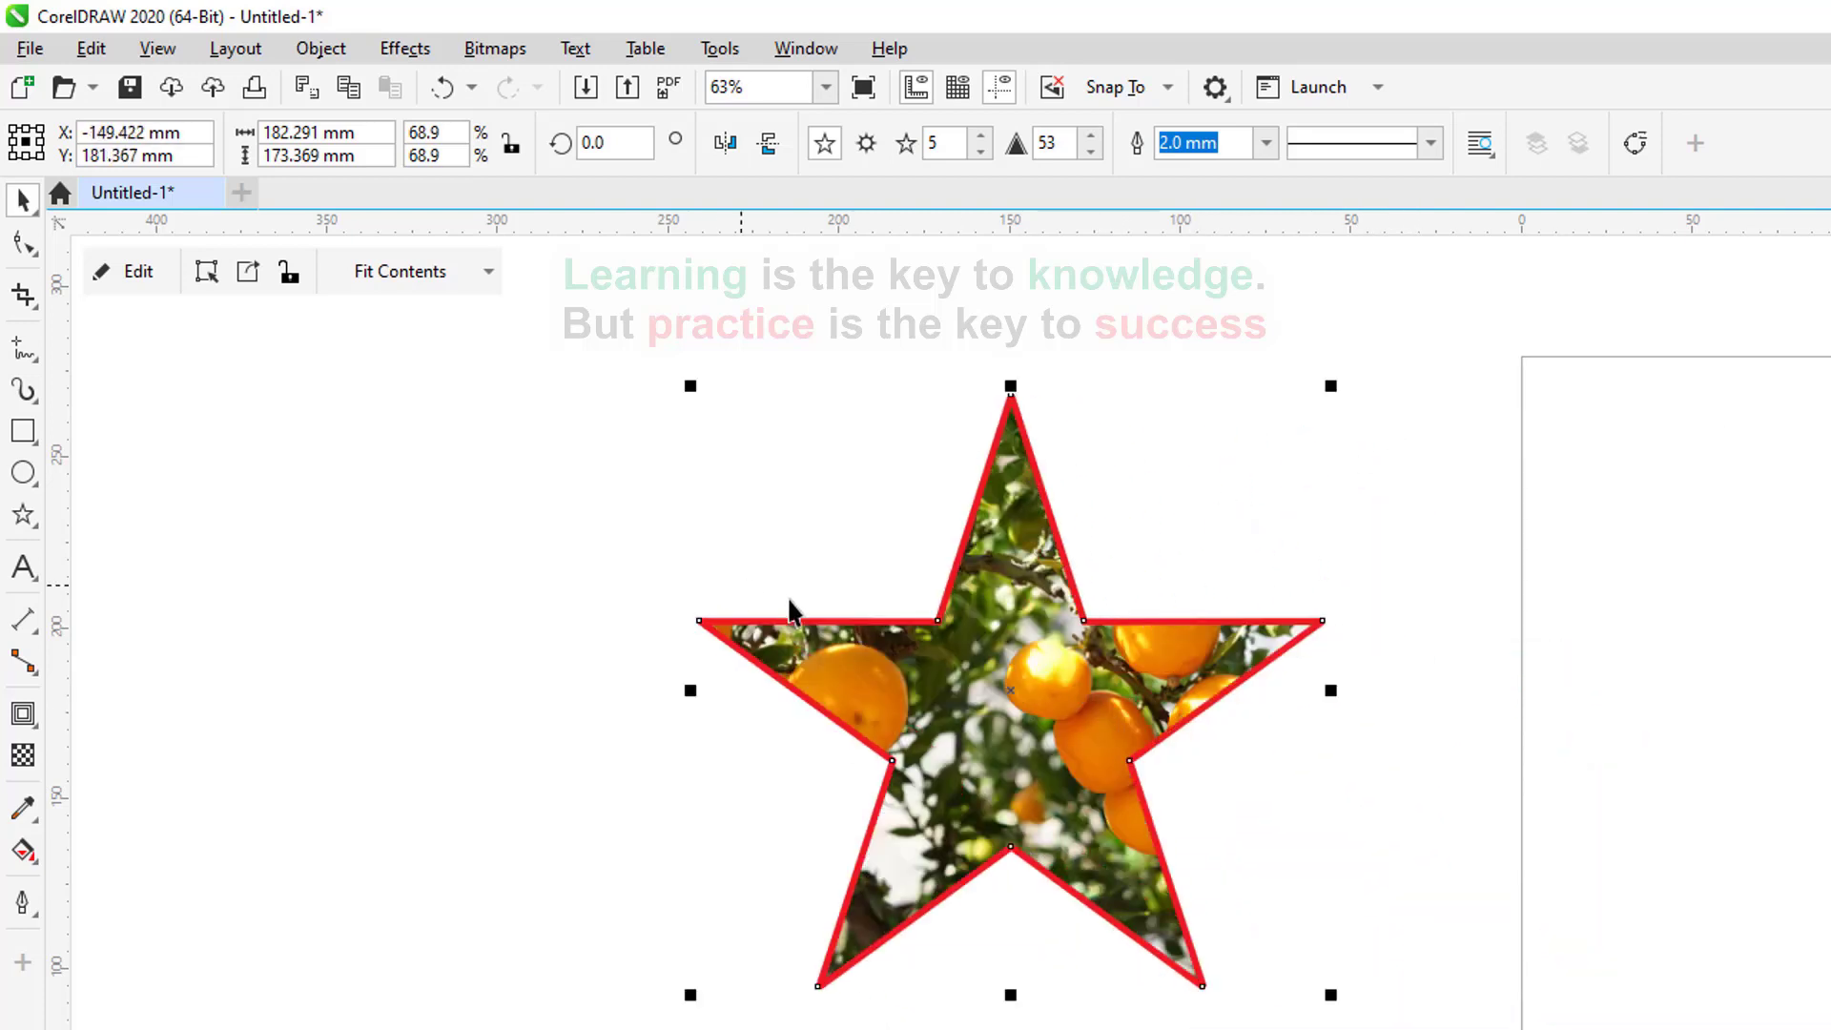
pyautogui.click(287, 277)
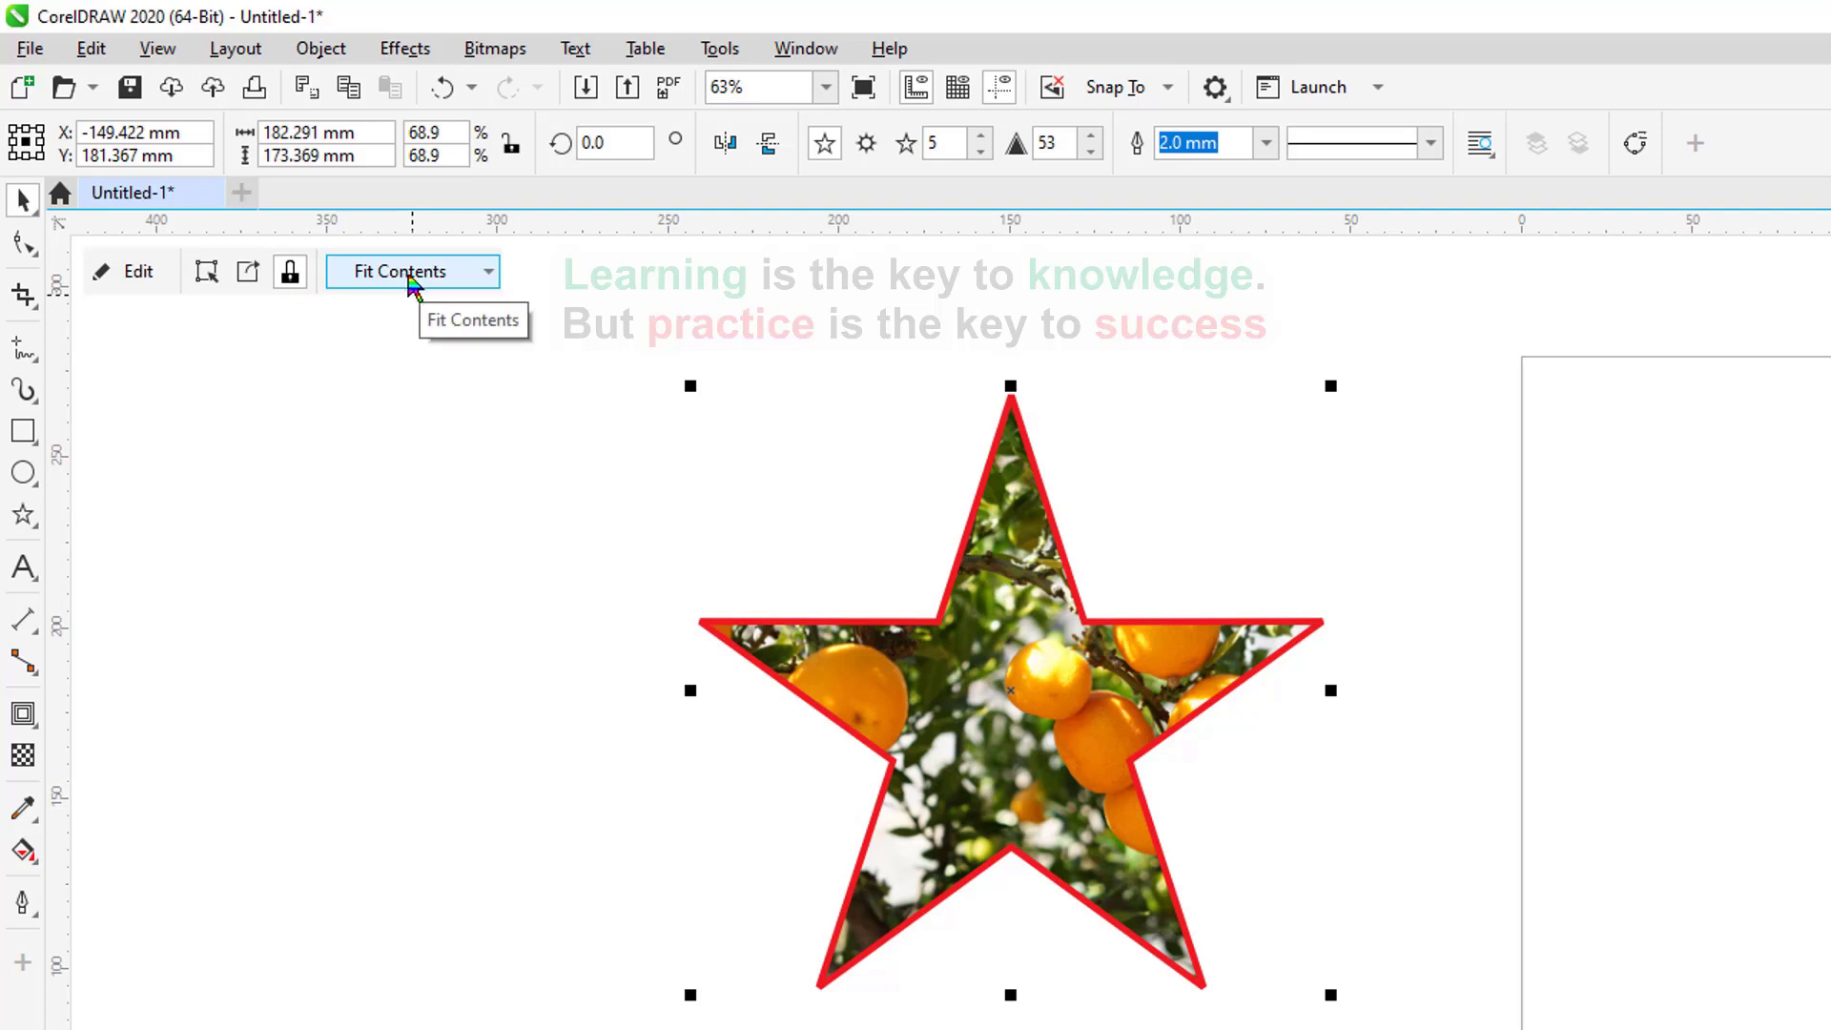
# Center the photo inside the star, and undo the centering.
pyautogui.click(488, 277)
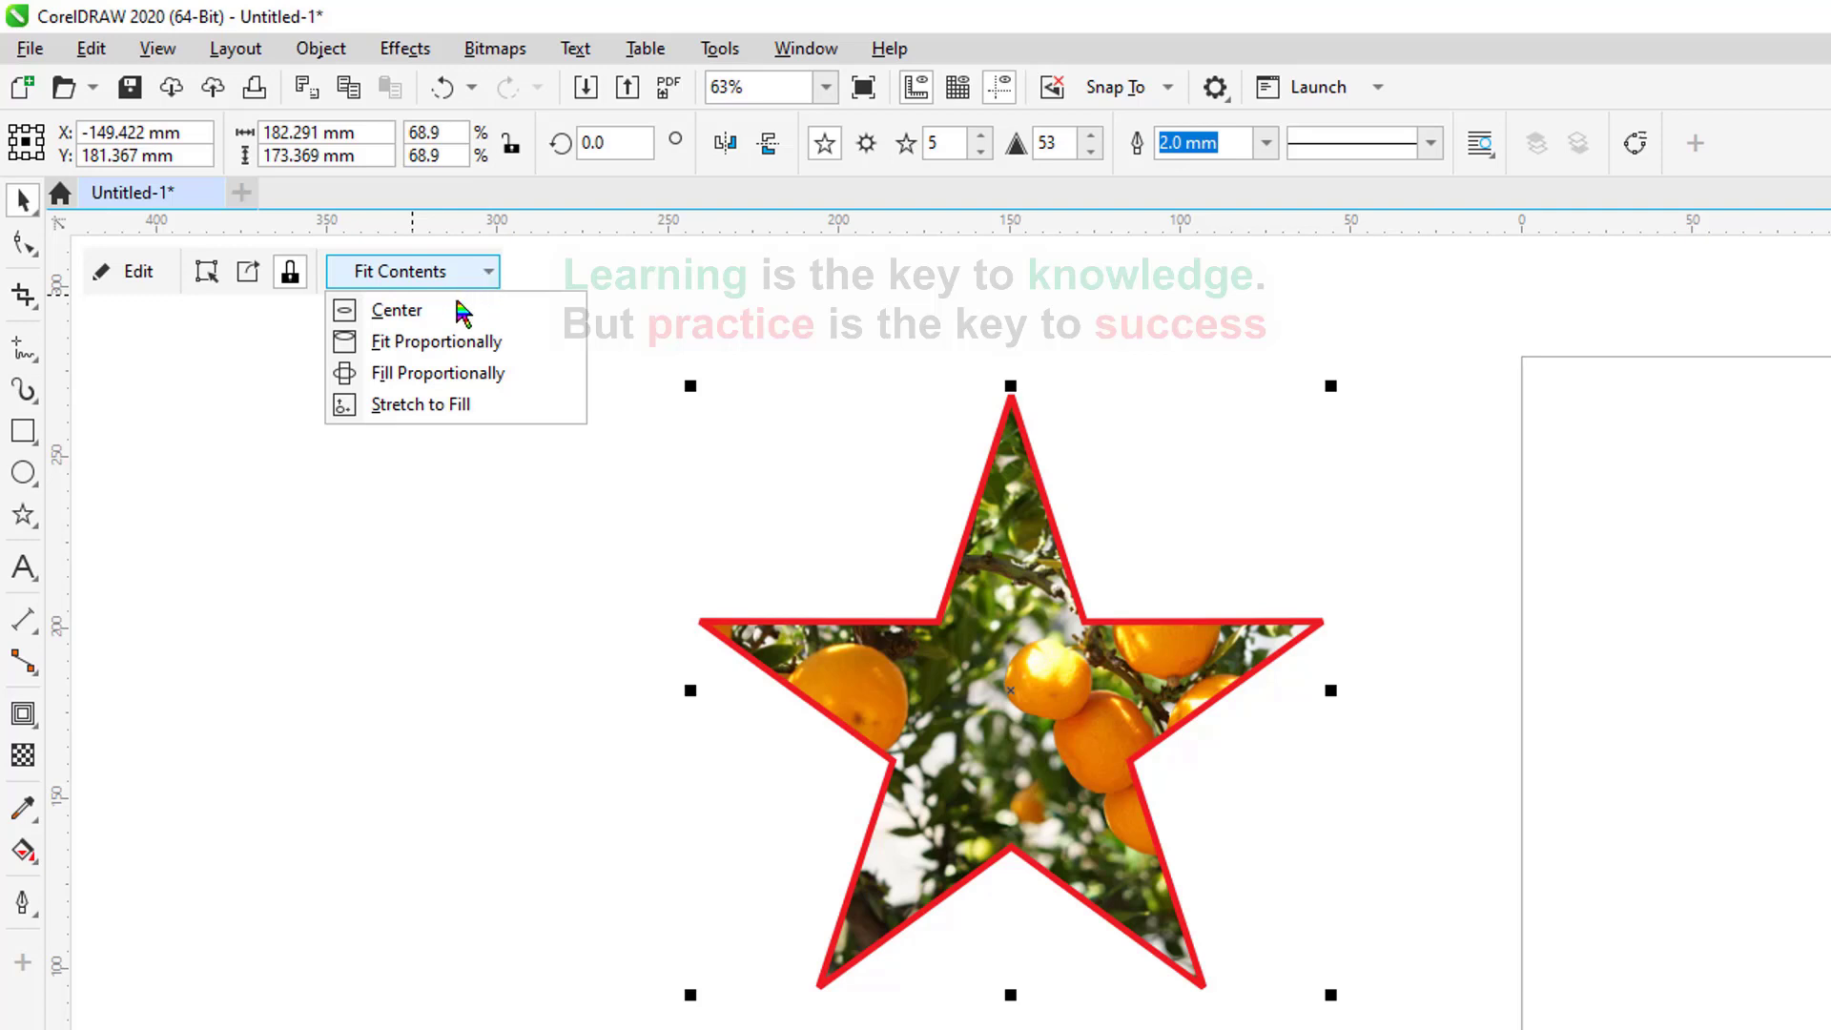
pyautogui.click(397, 310)
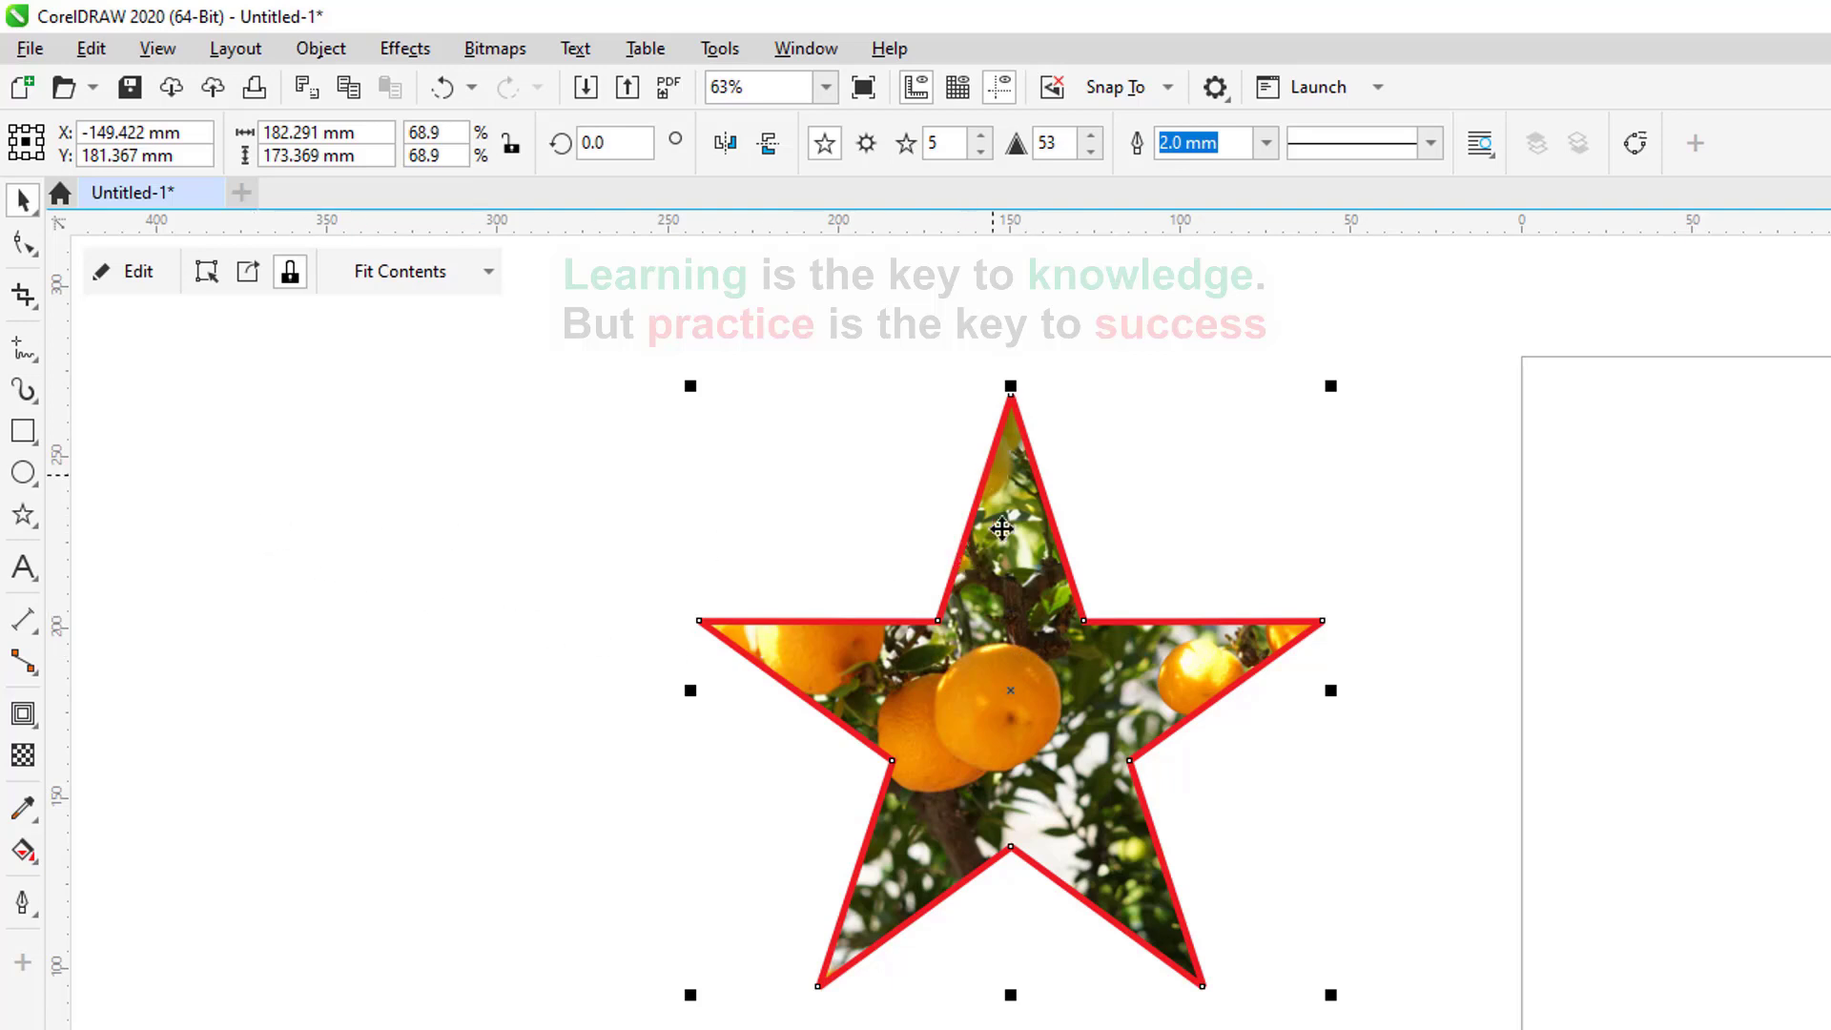
pyautogui.click(486, 274)
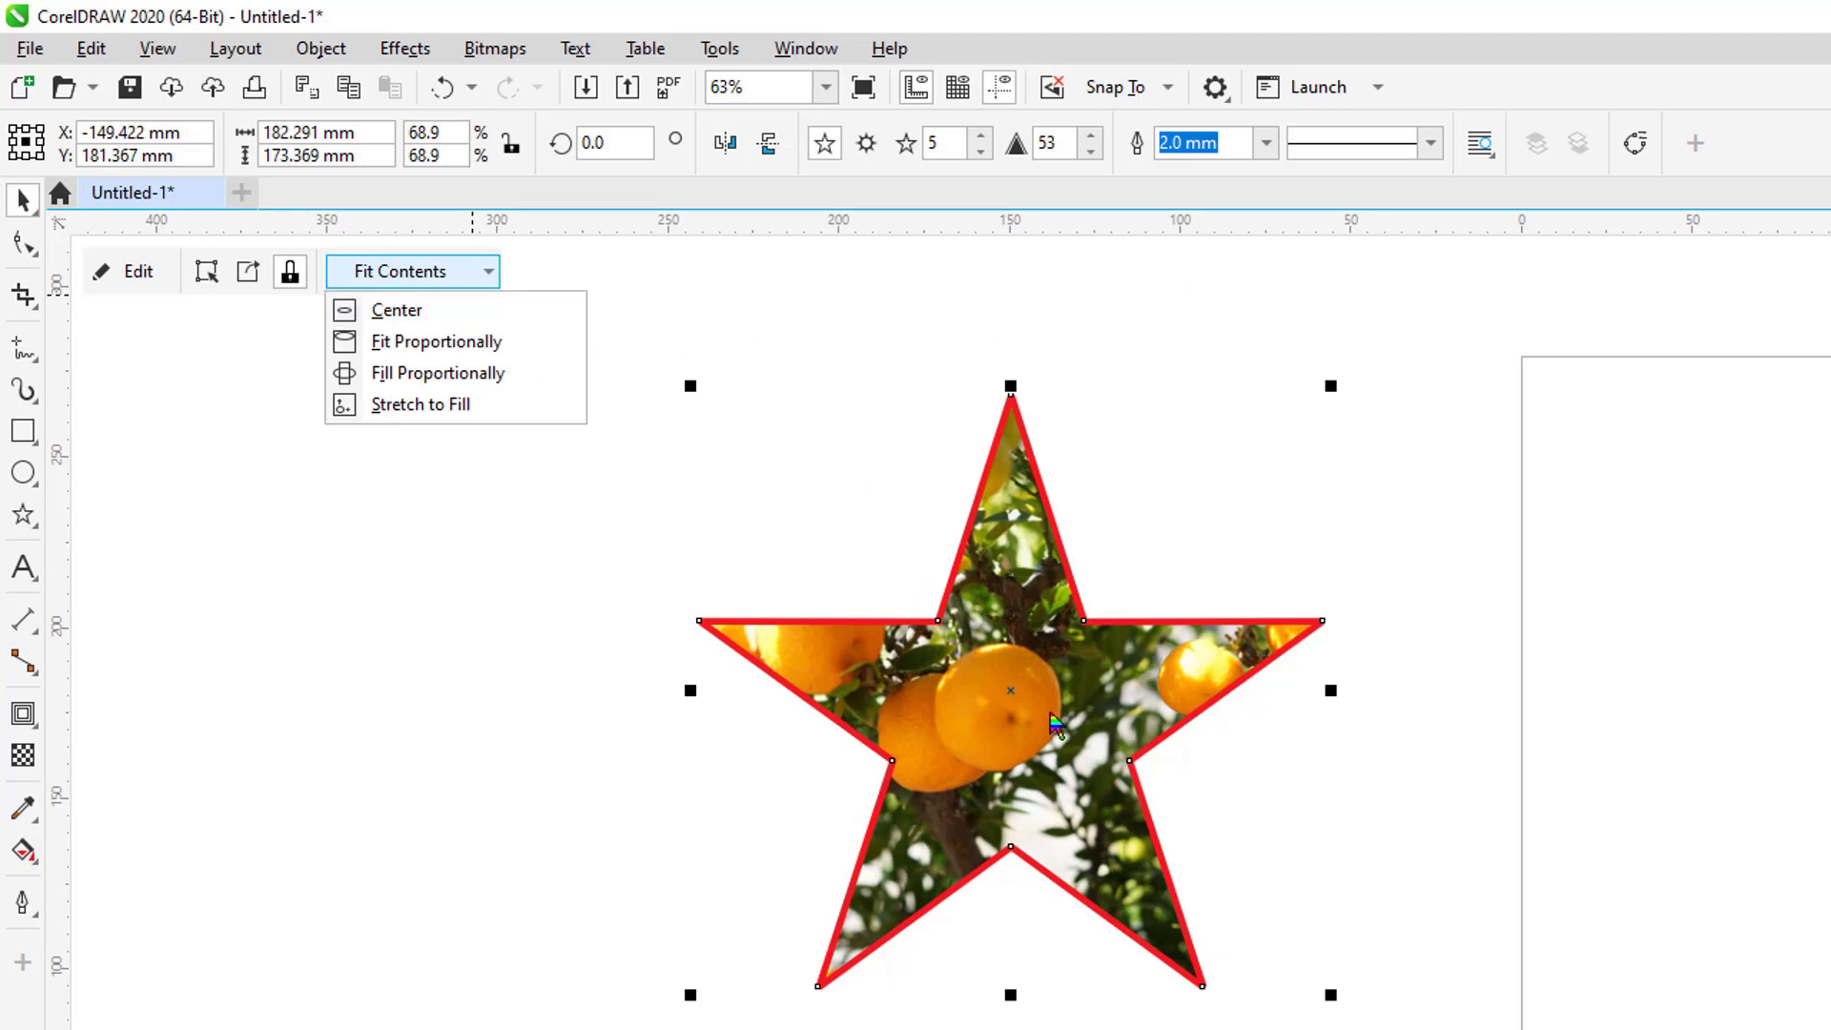
pyautogui.click(483, 275)
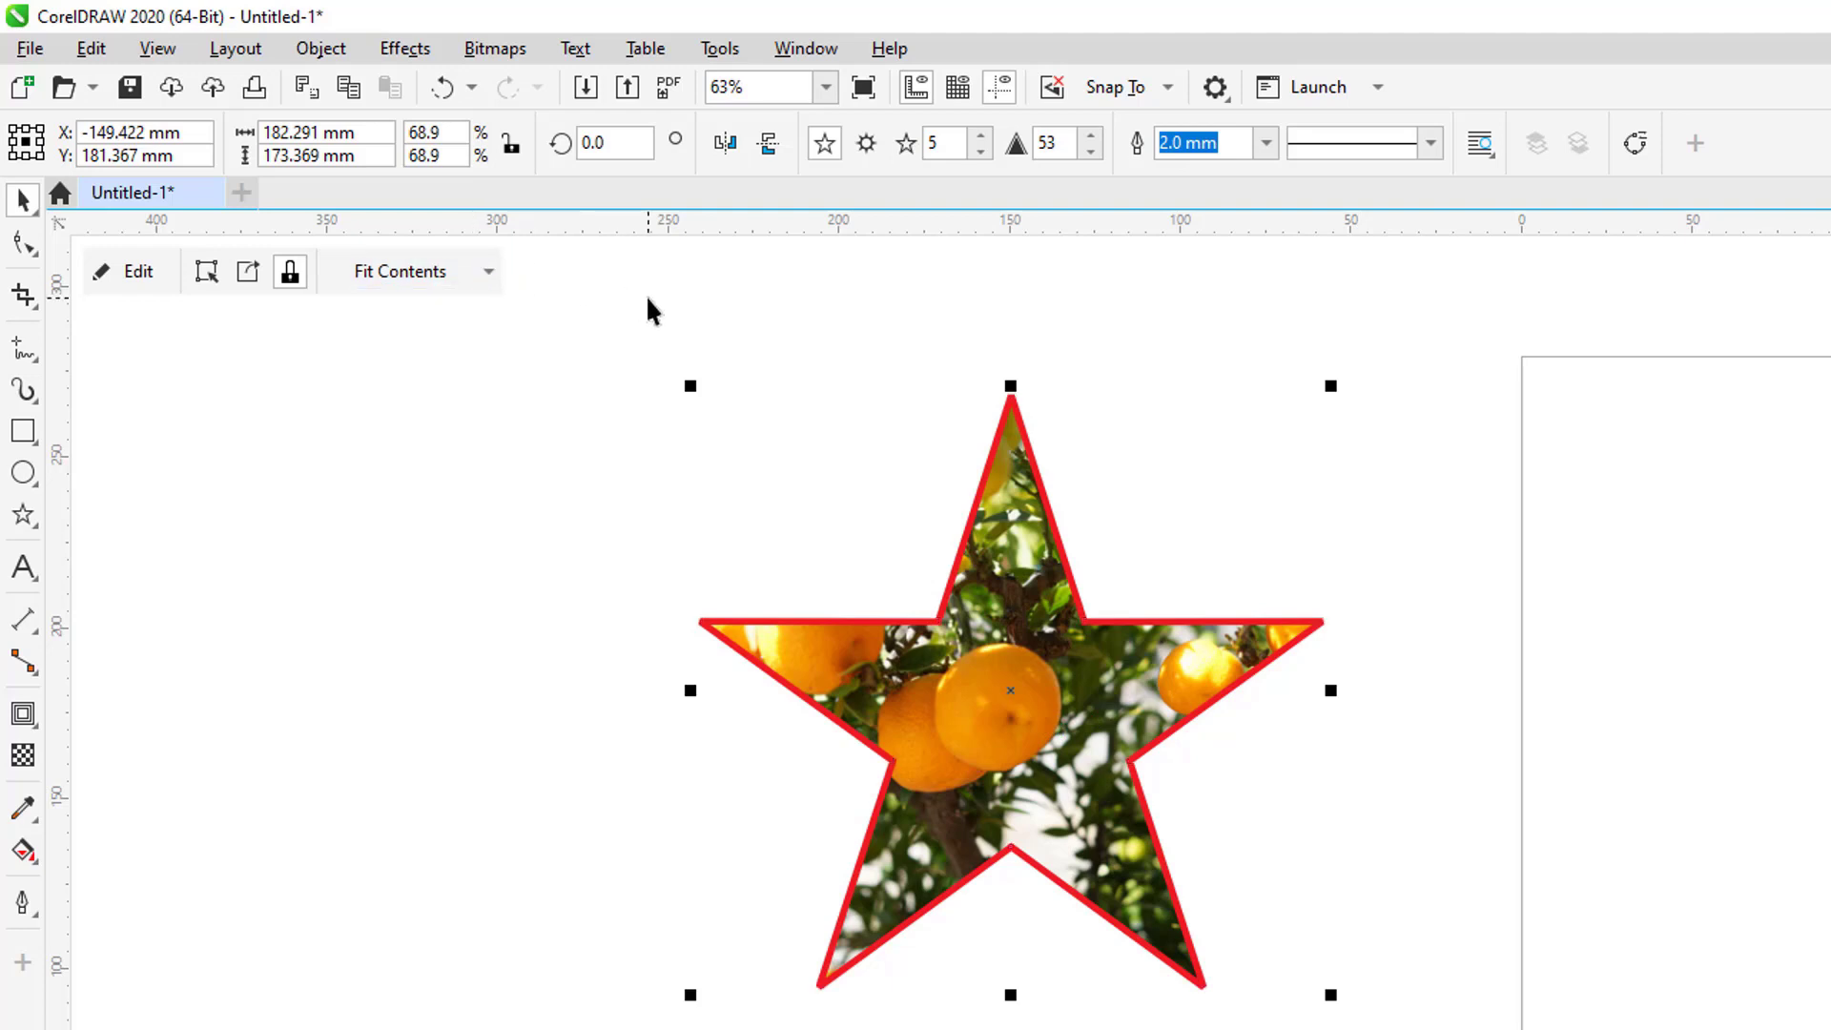
pyautogui.hotkey('ctrl', 'z')
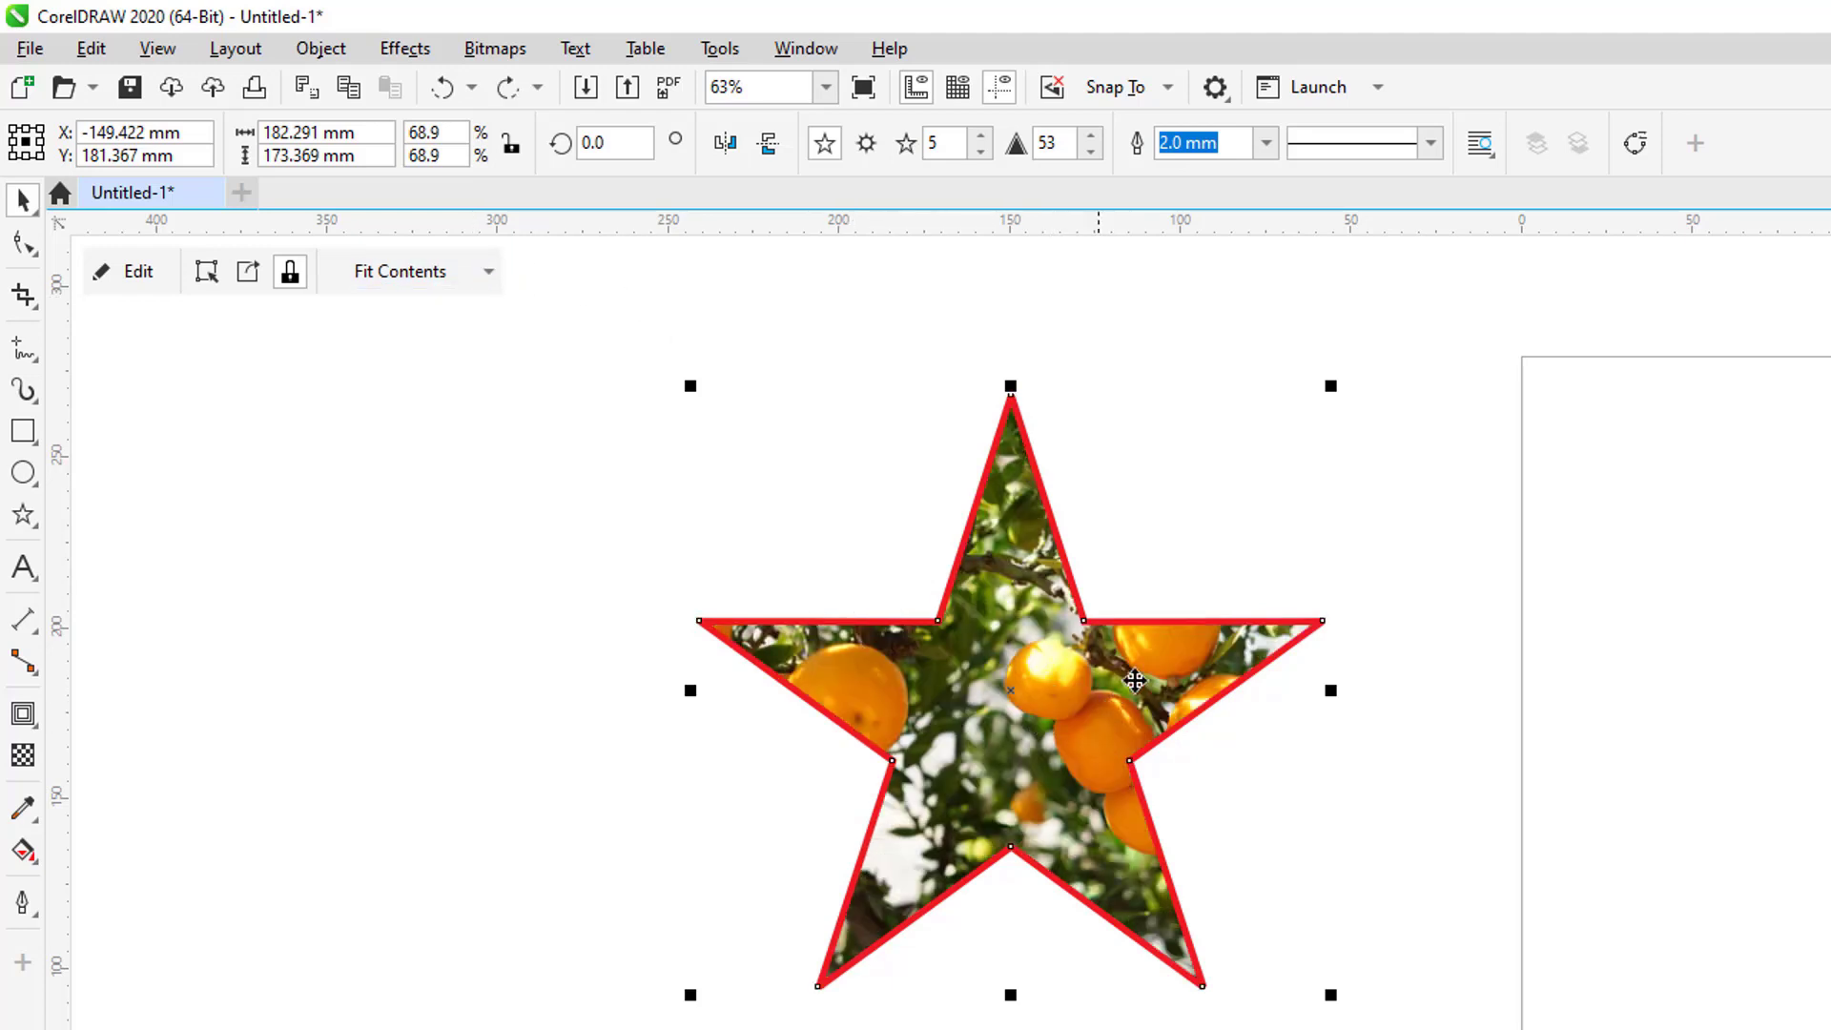
# Check the whole photo in PowerClip edit mode, fit it proportionally inside the star, and undo the fit.
pyautogui.click(144, 274)
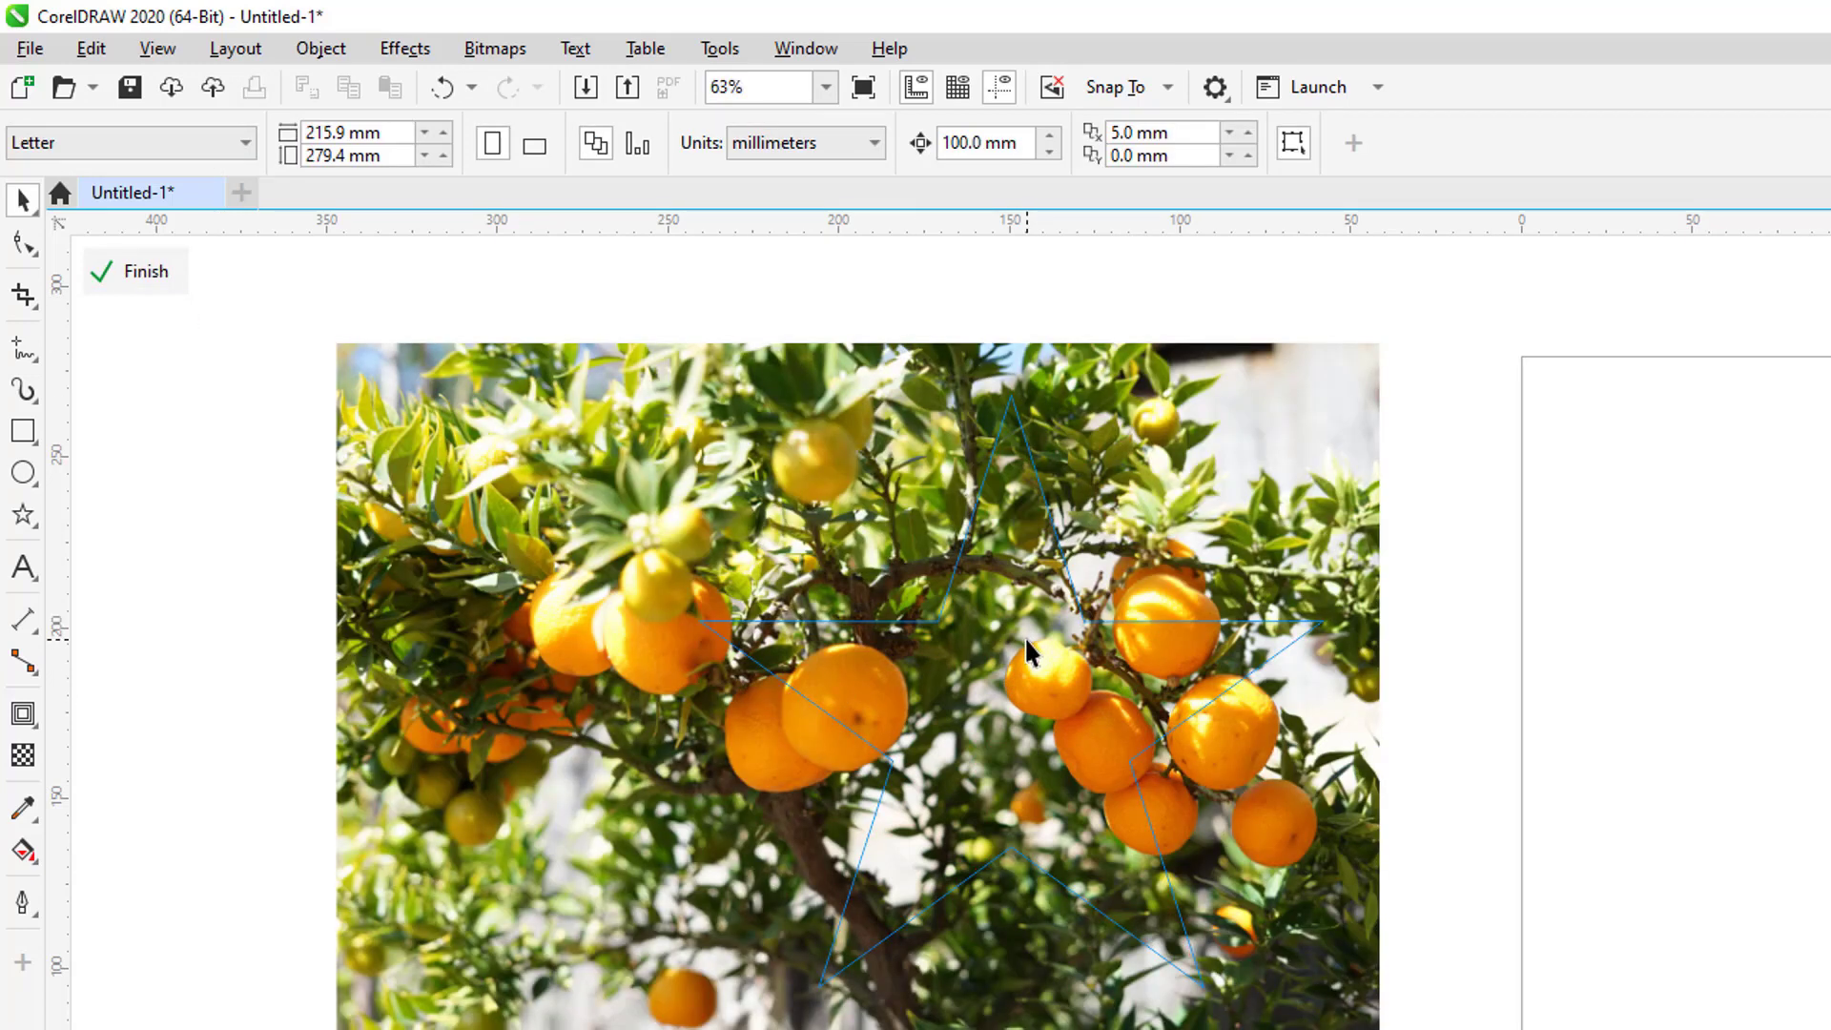
pyautogui.click(143, 274)
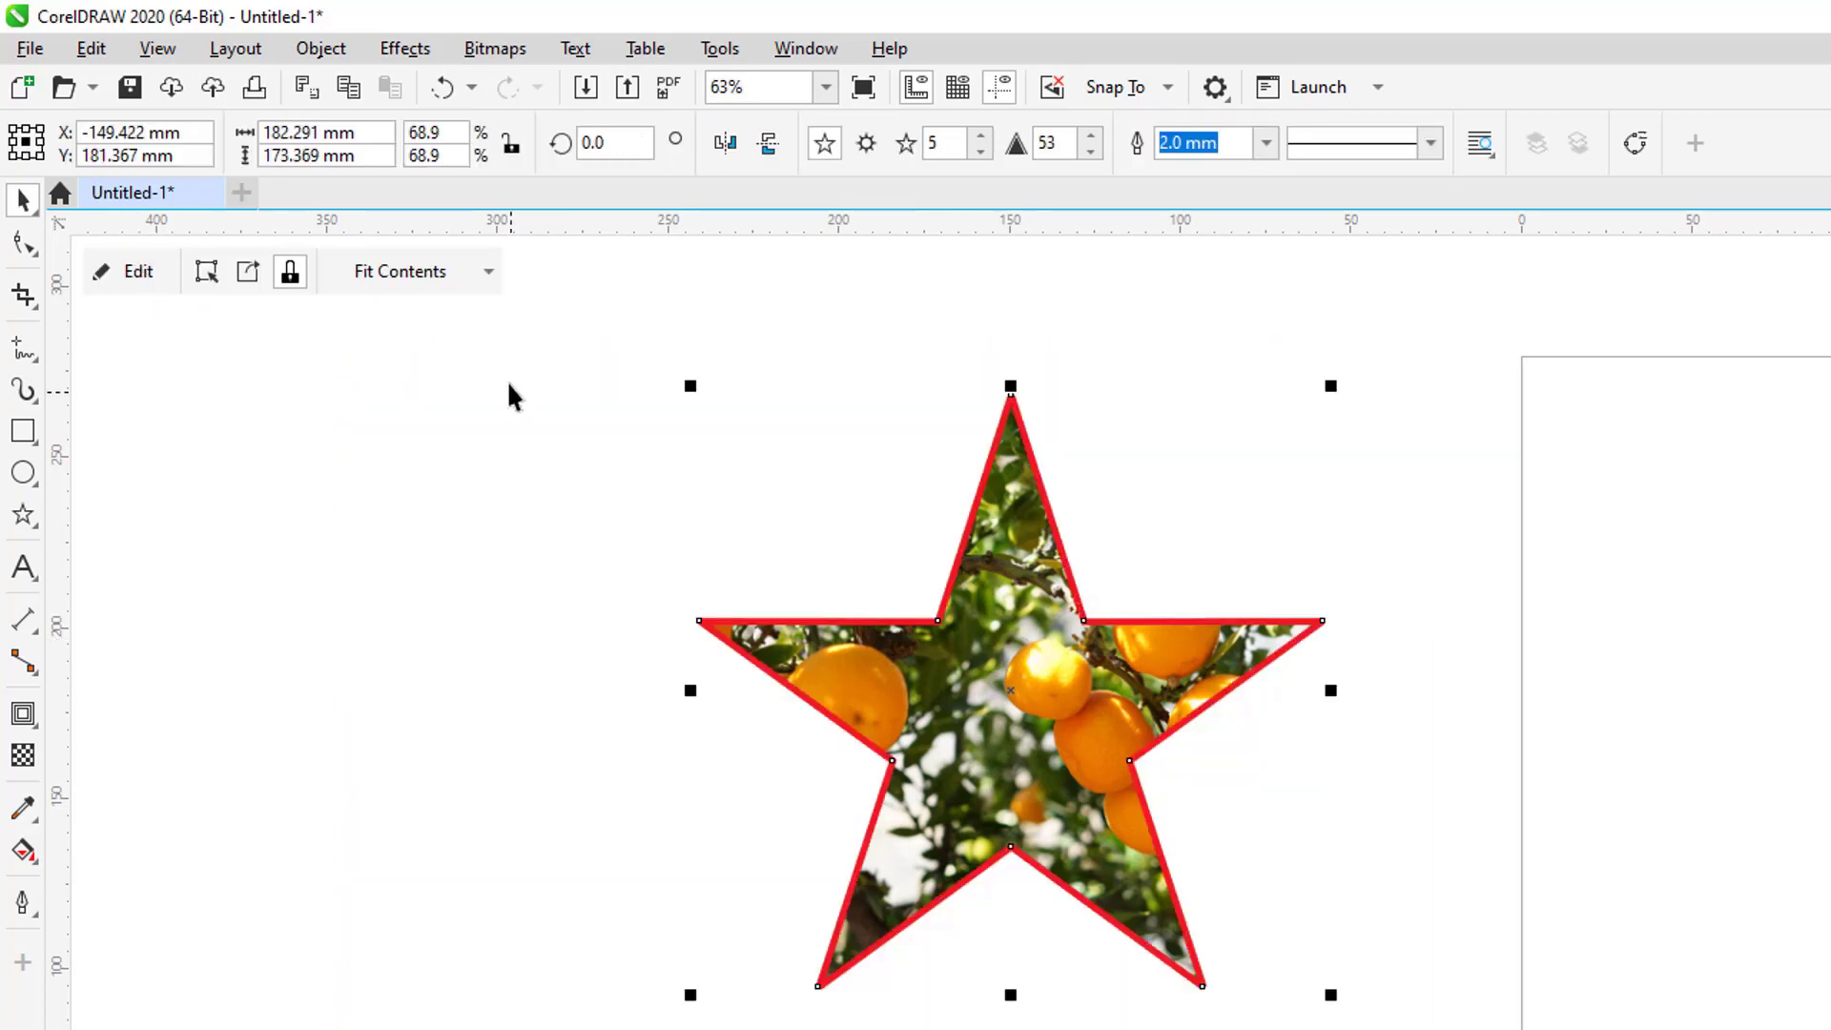
pyautogui.click(487, 275)
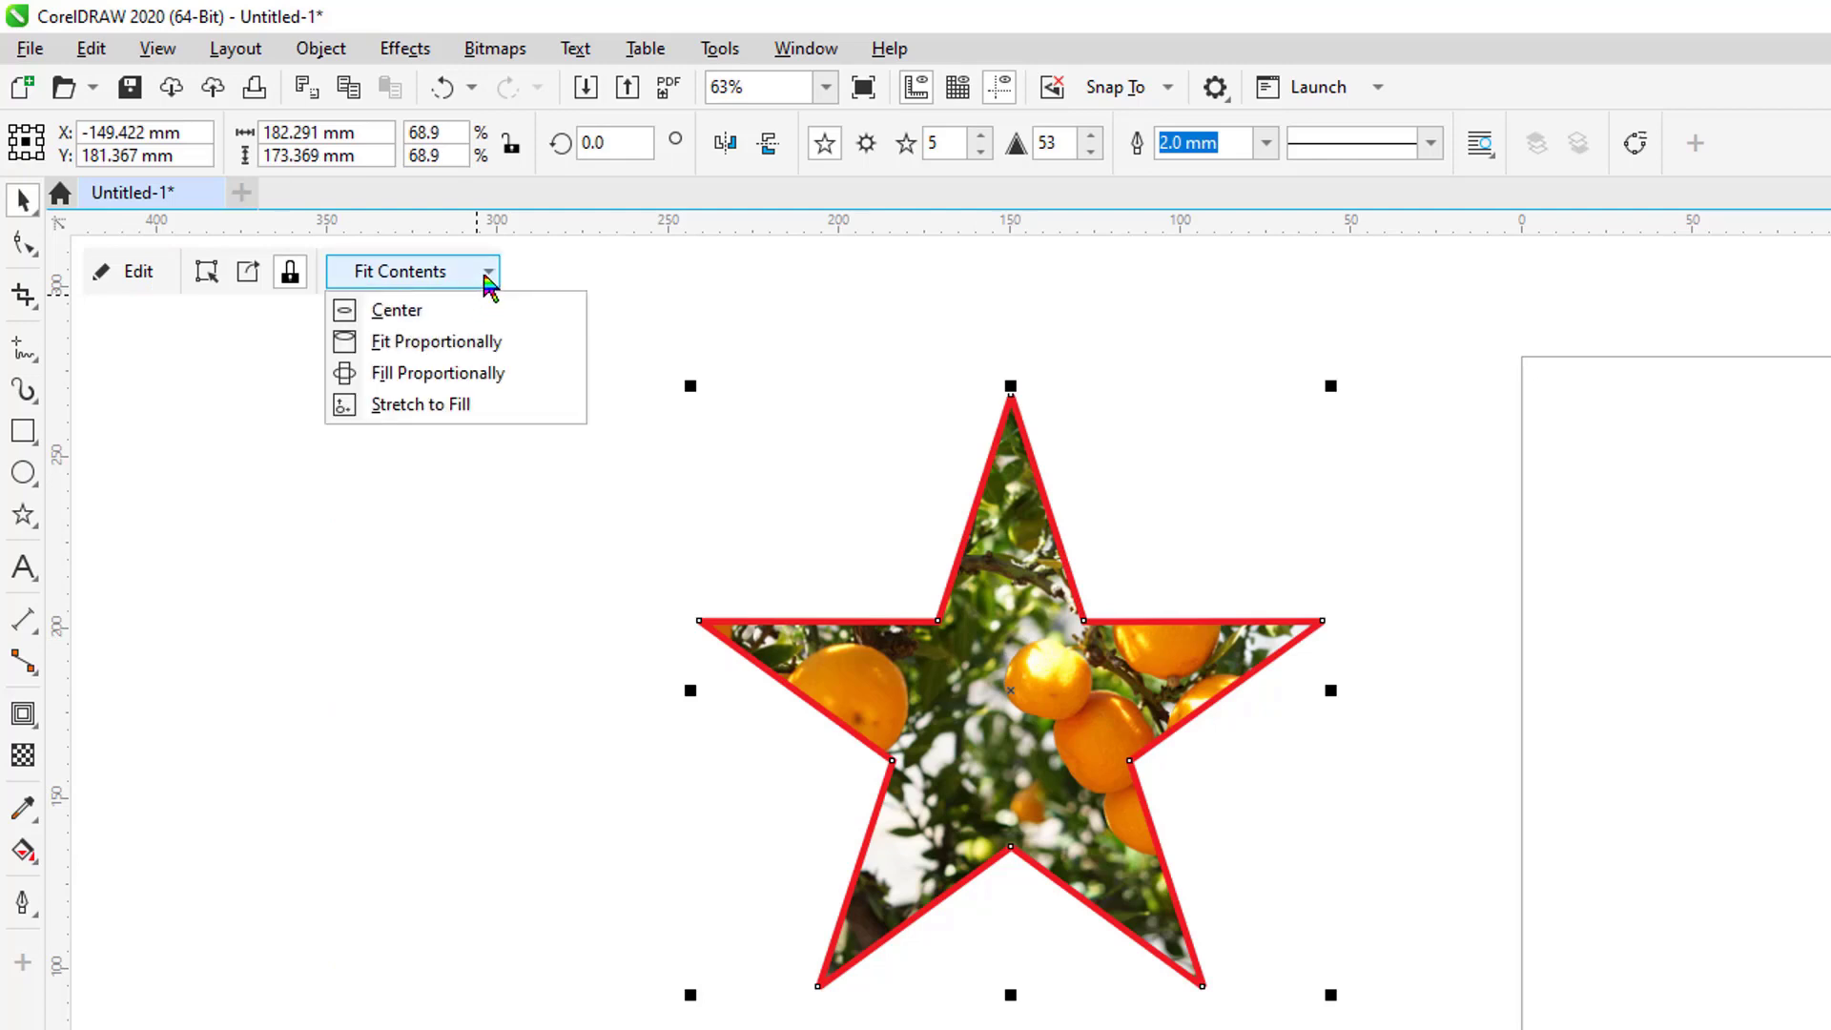
pyautogui.click(441, 360)
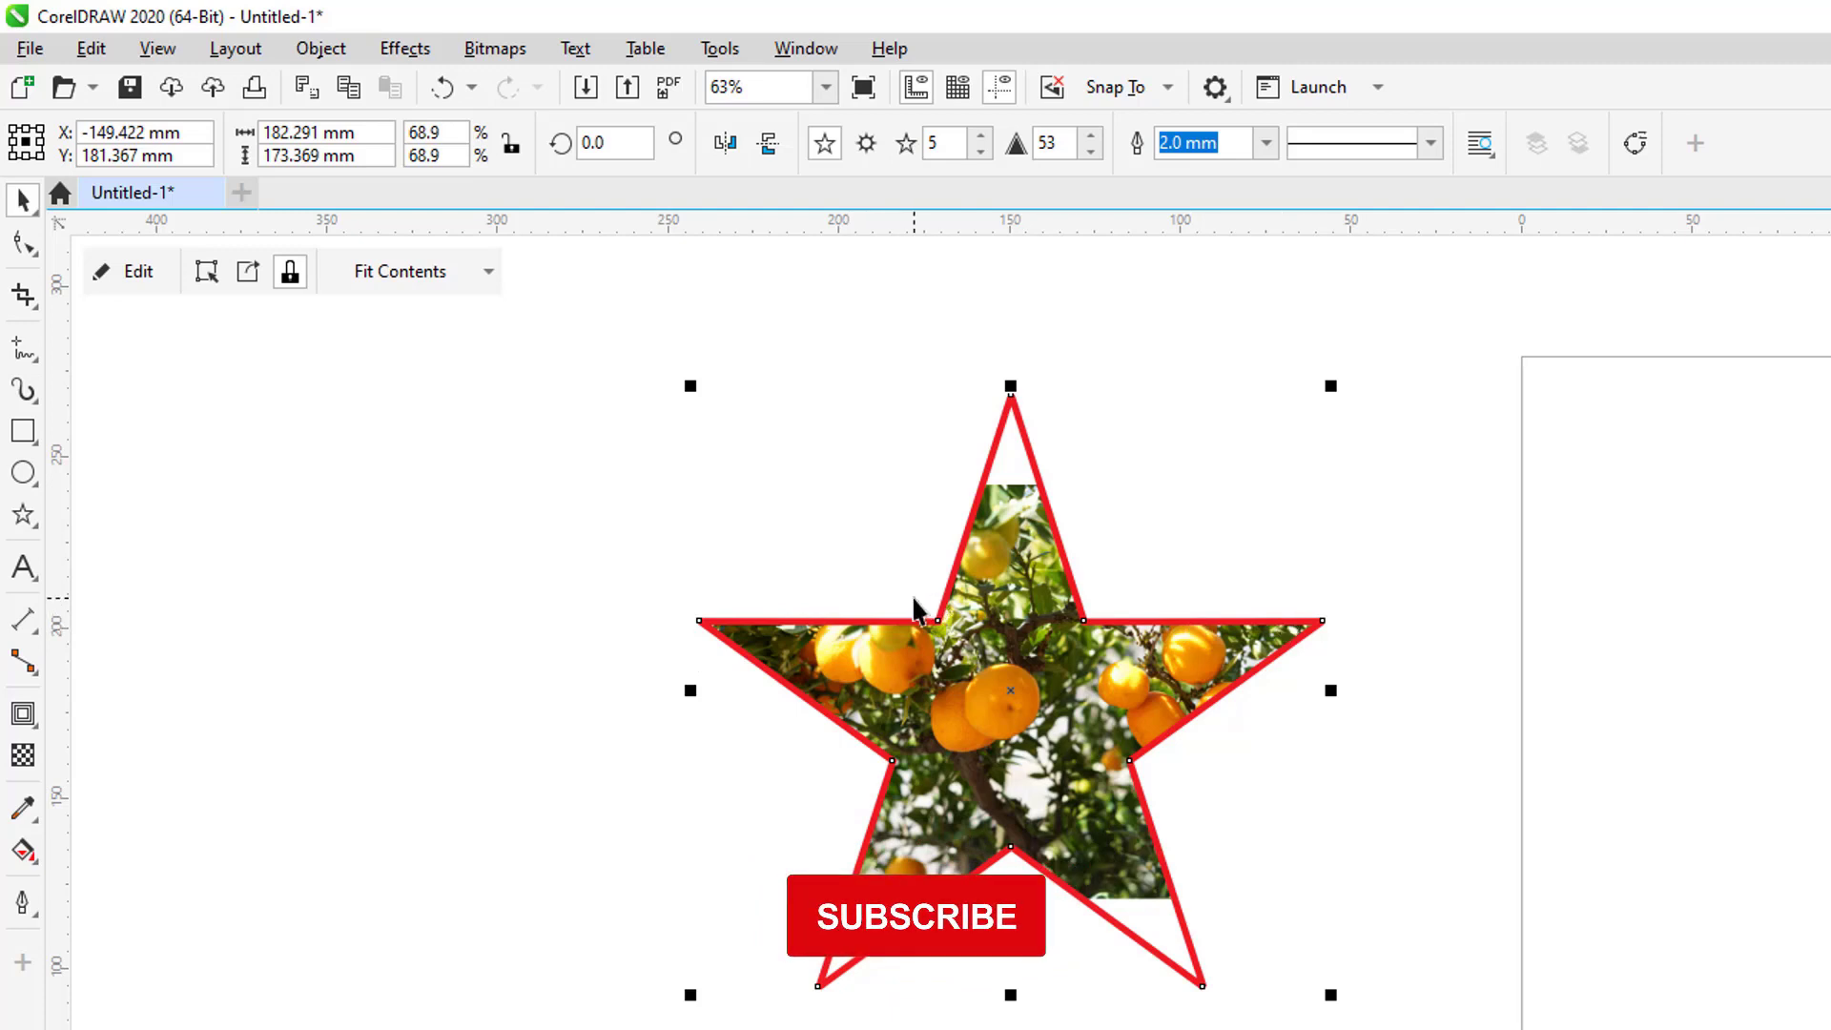
pyautogui.hotkey('ctrl', 'z')
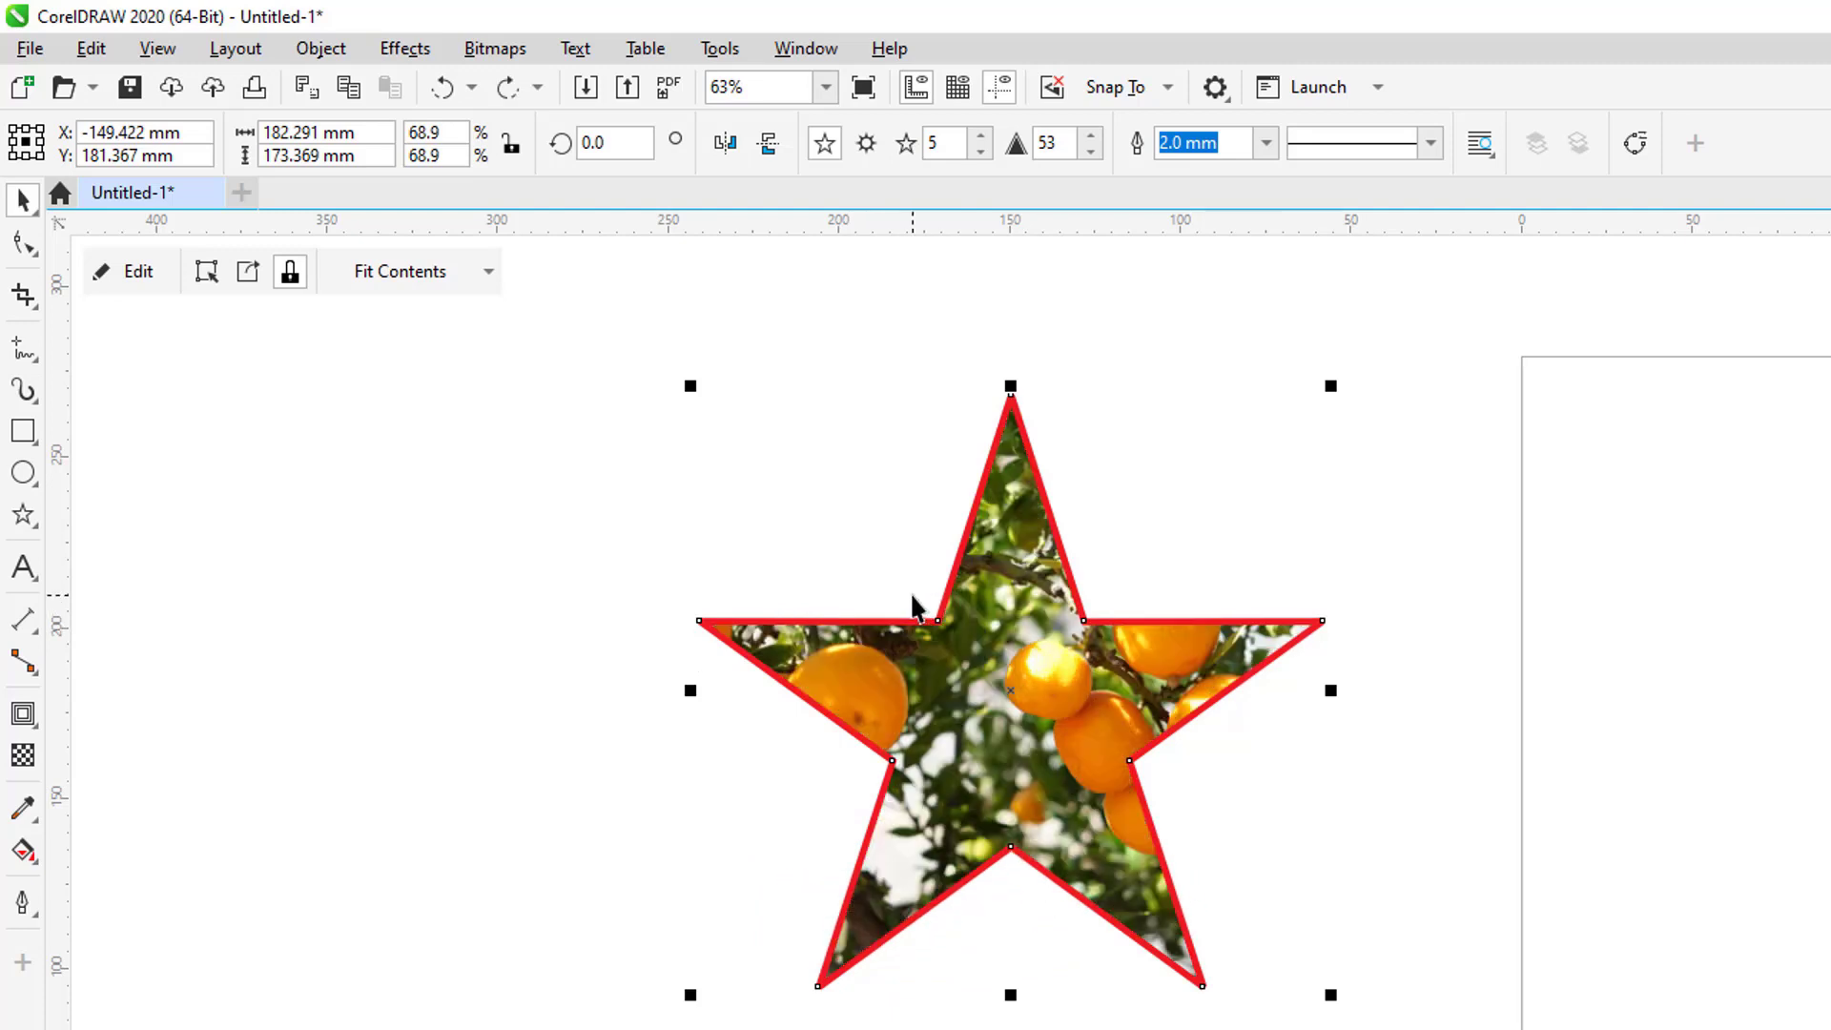
# Fill the star proportionally with the photo, and check the photo's full extent in PowerClip edit mode.
pyautogui.click(487, 274)
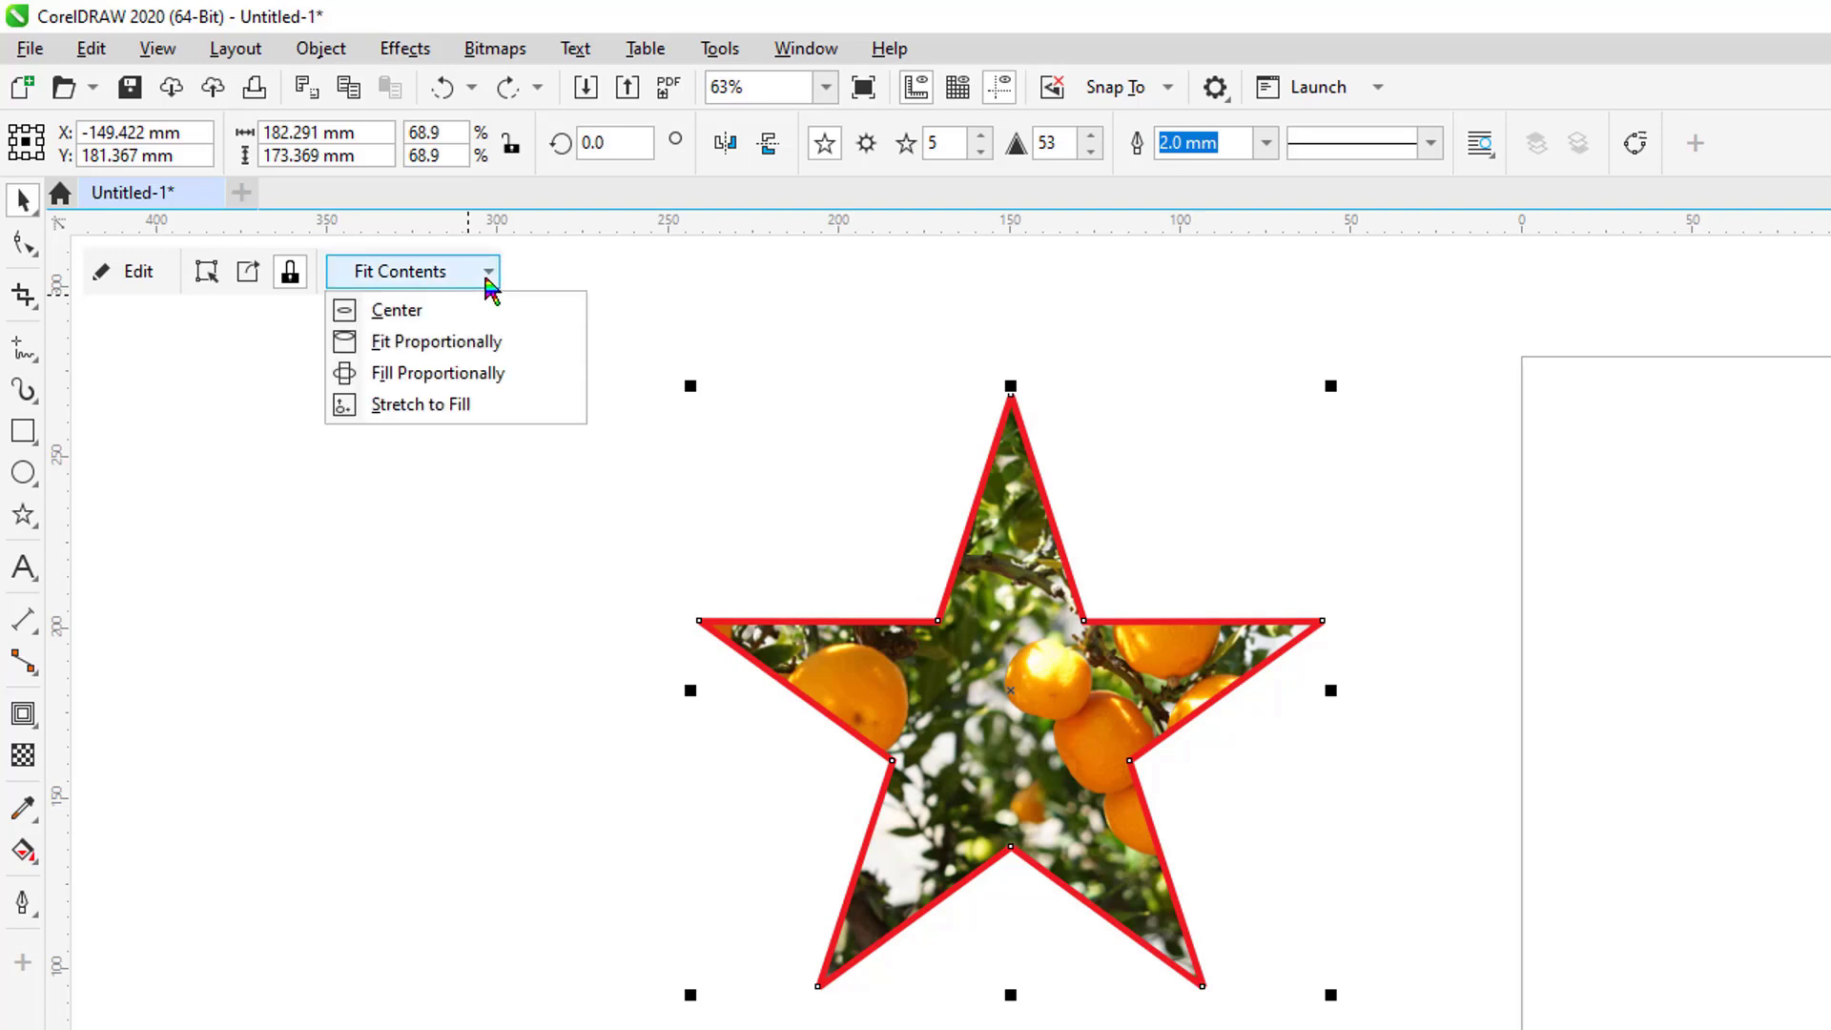
pyautogui.click(461, 380)
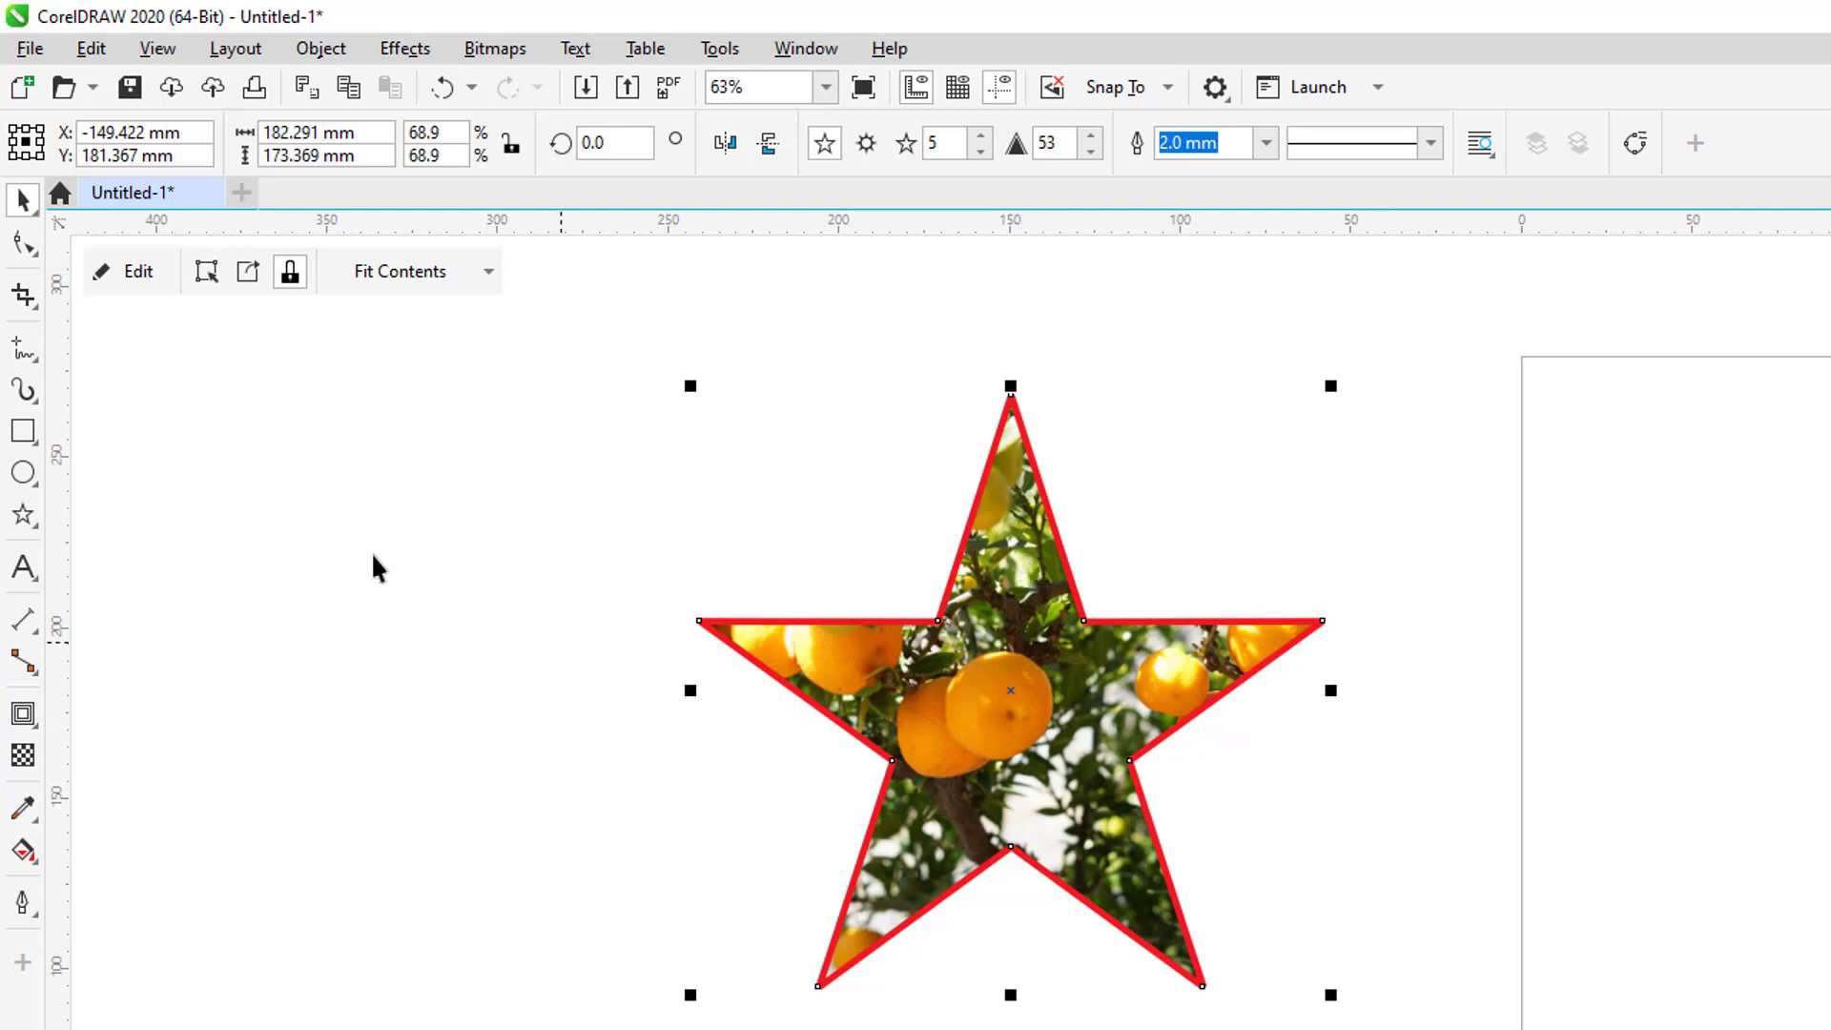
pyautogui.click(134, 275)
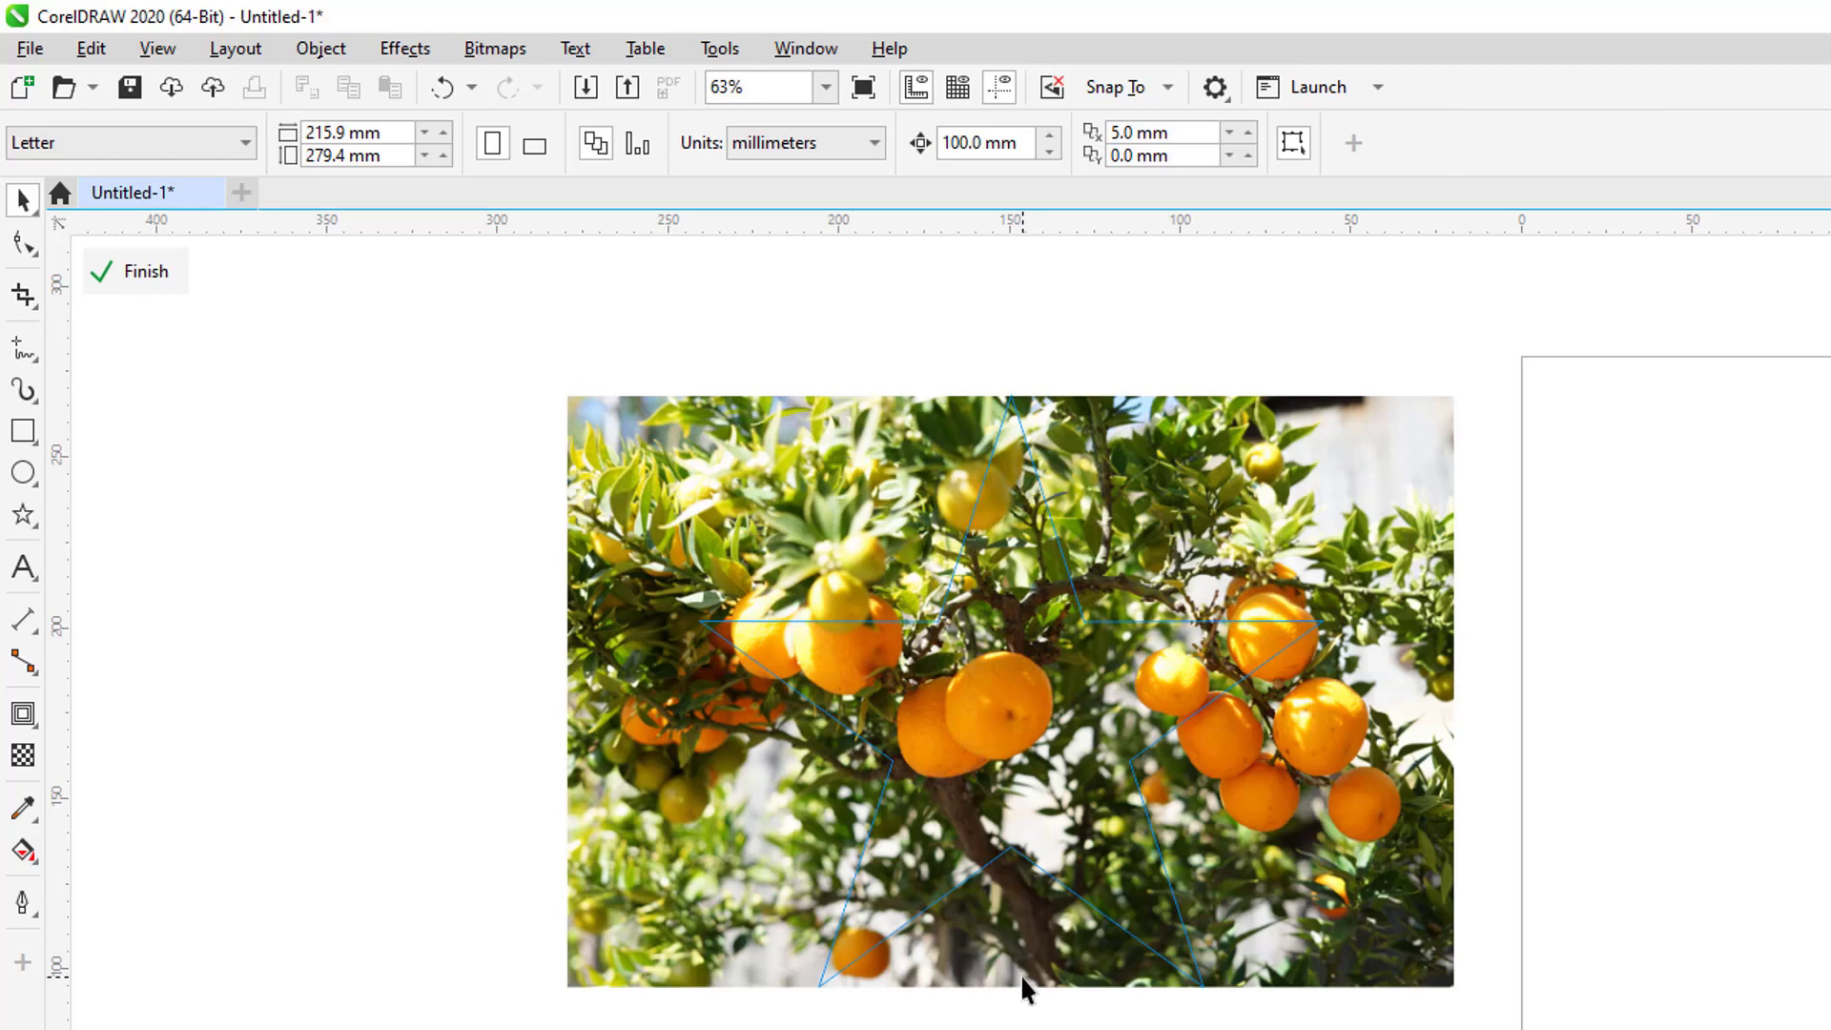
pyautogui.click(143, 275)
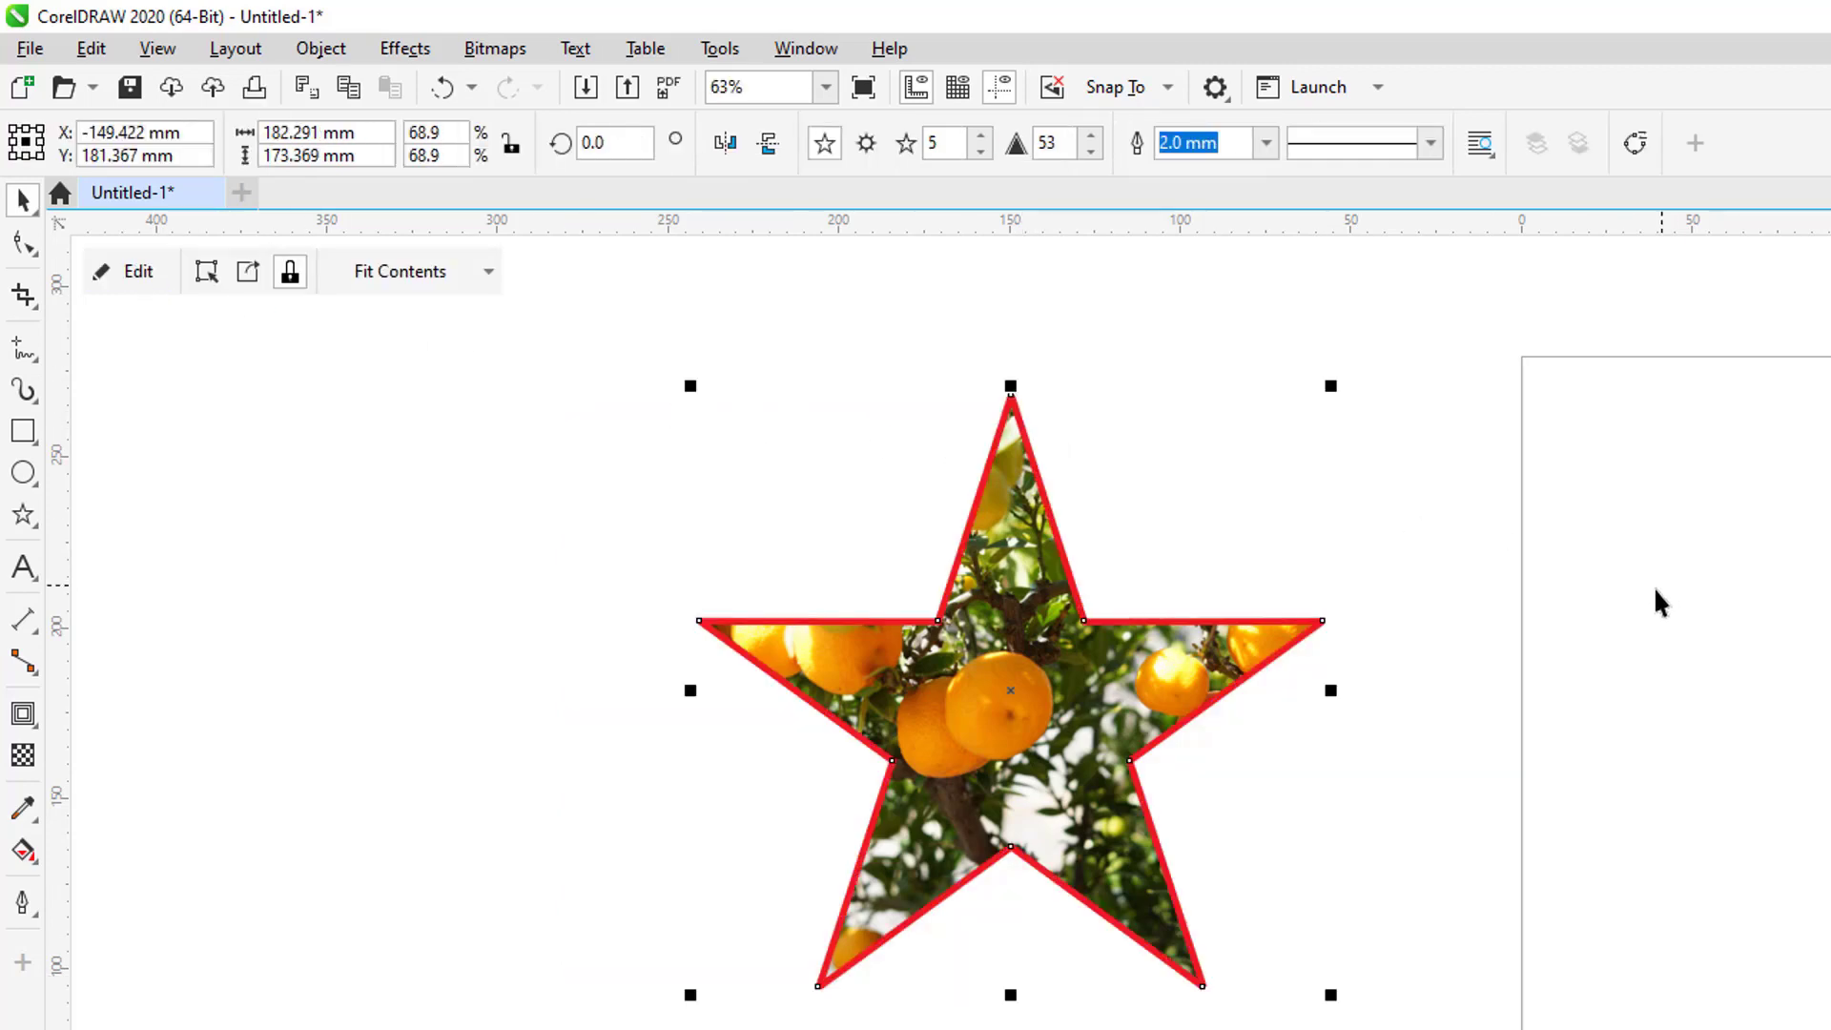
pyautogui.hotkey('ctrl', 'z')
pyautogui.hotkey('ctrl', 'shift', 'z')
# Stretch the photo to fill the star, check it in PowerClip edit mode, and undo the last change.
pyautogui.click(485, 274)
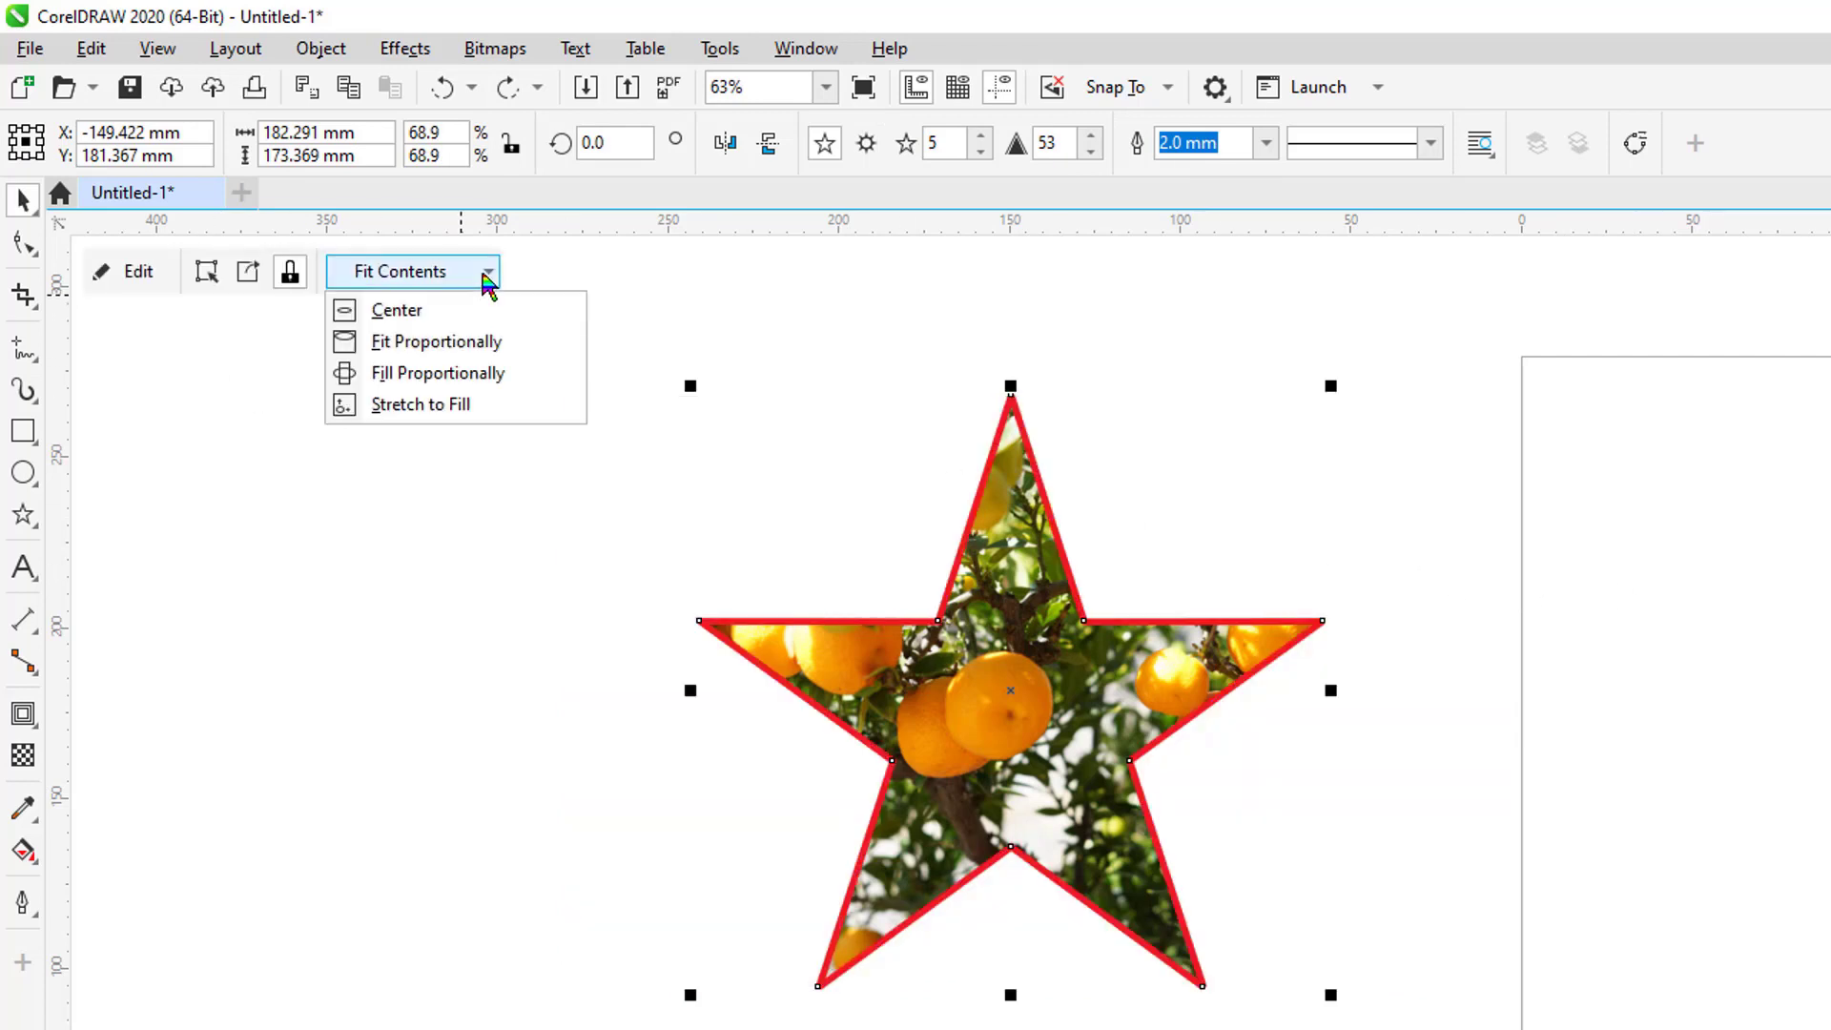
pyautogui.click(481, 408)
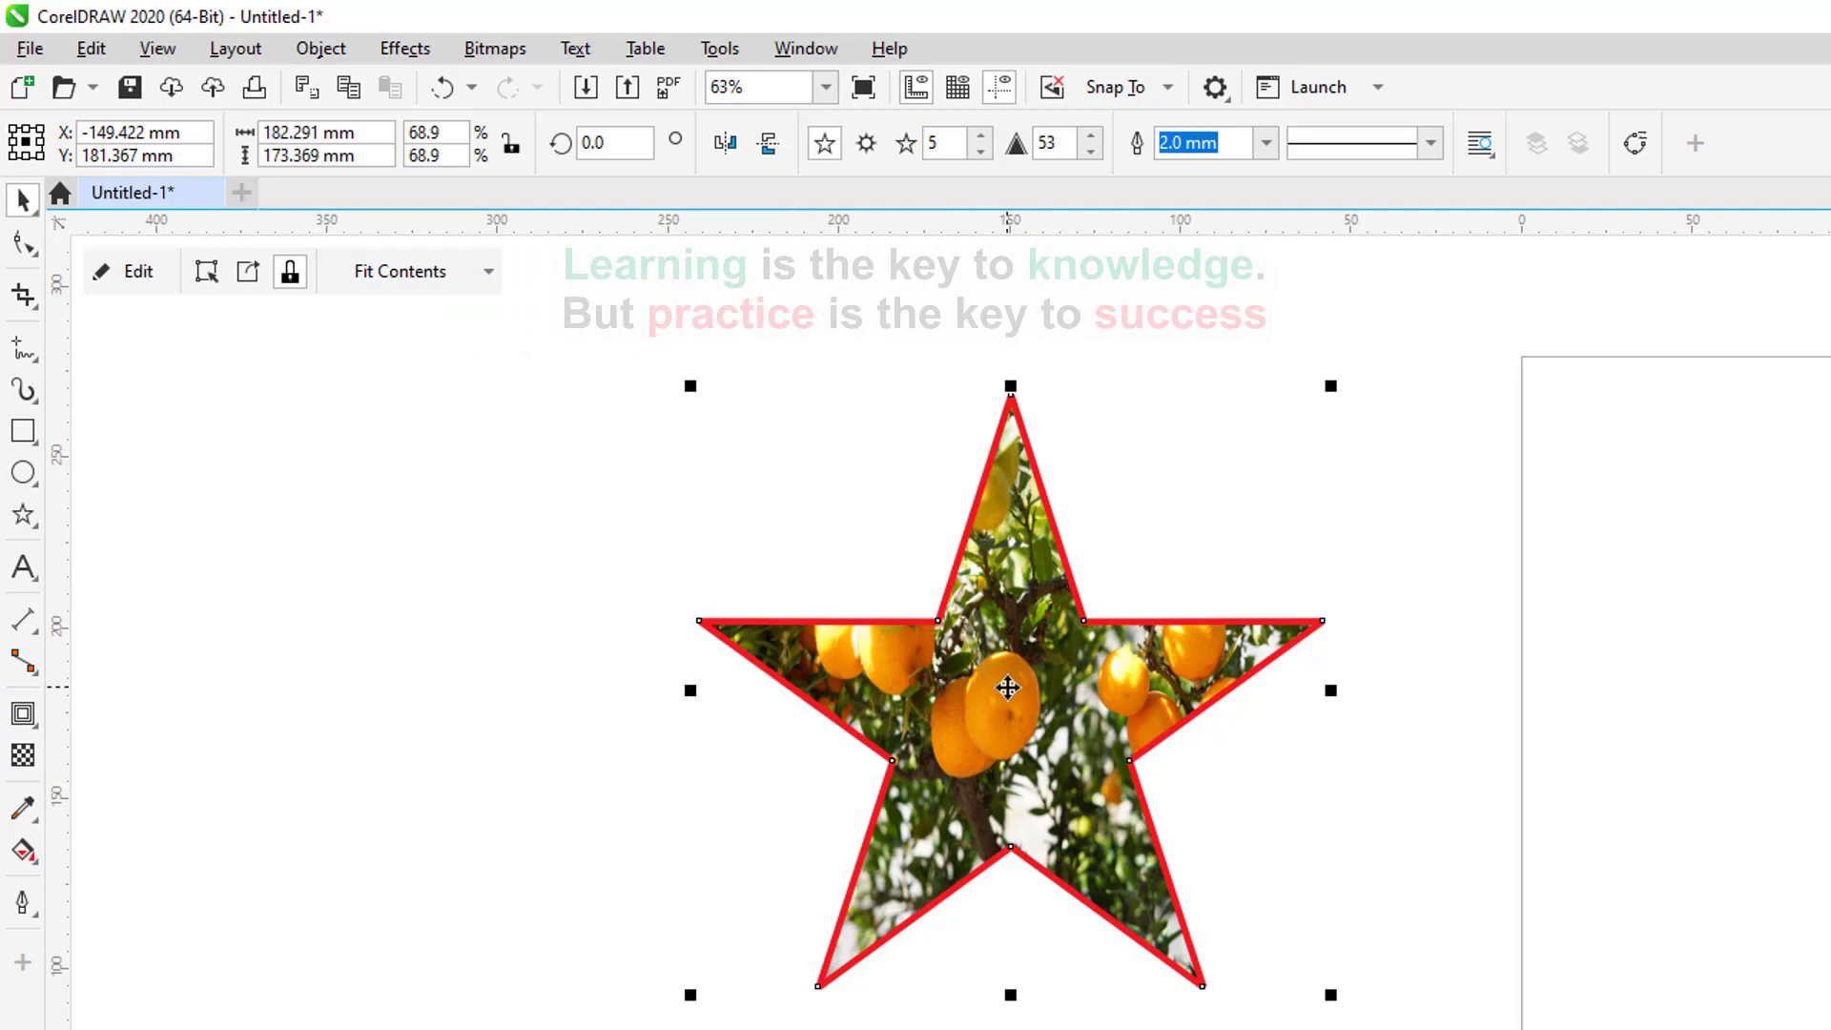
pyautogui.click(149, 278)
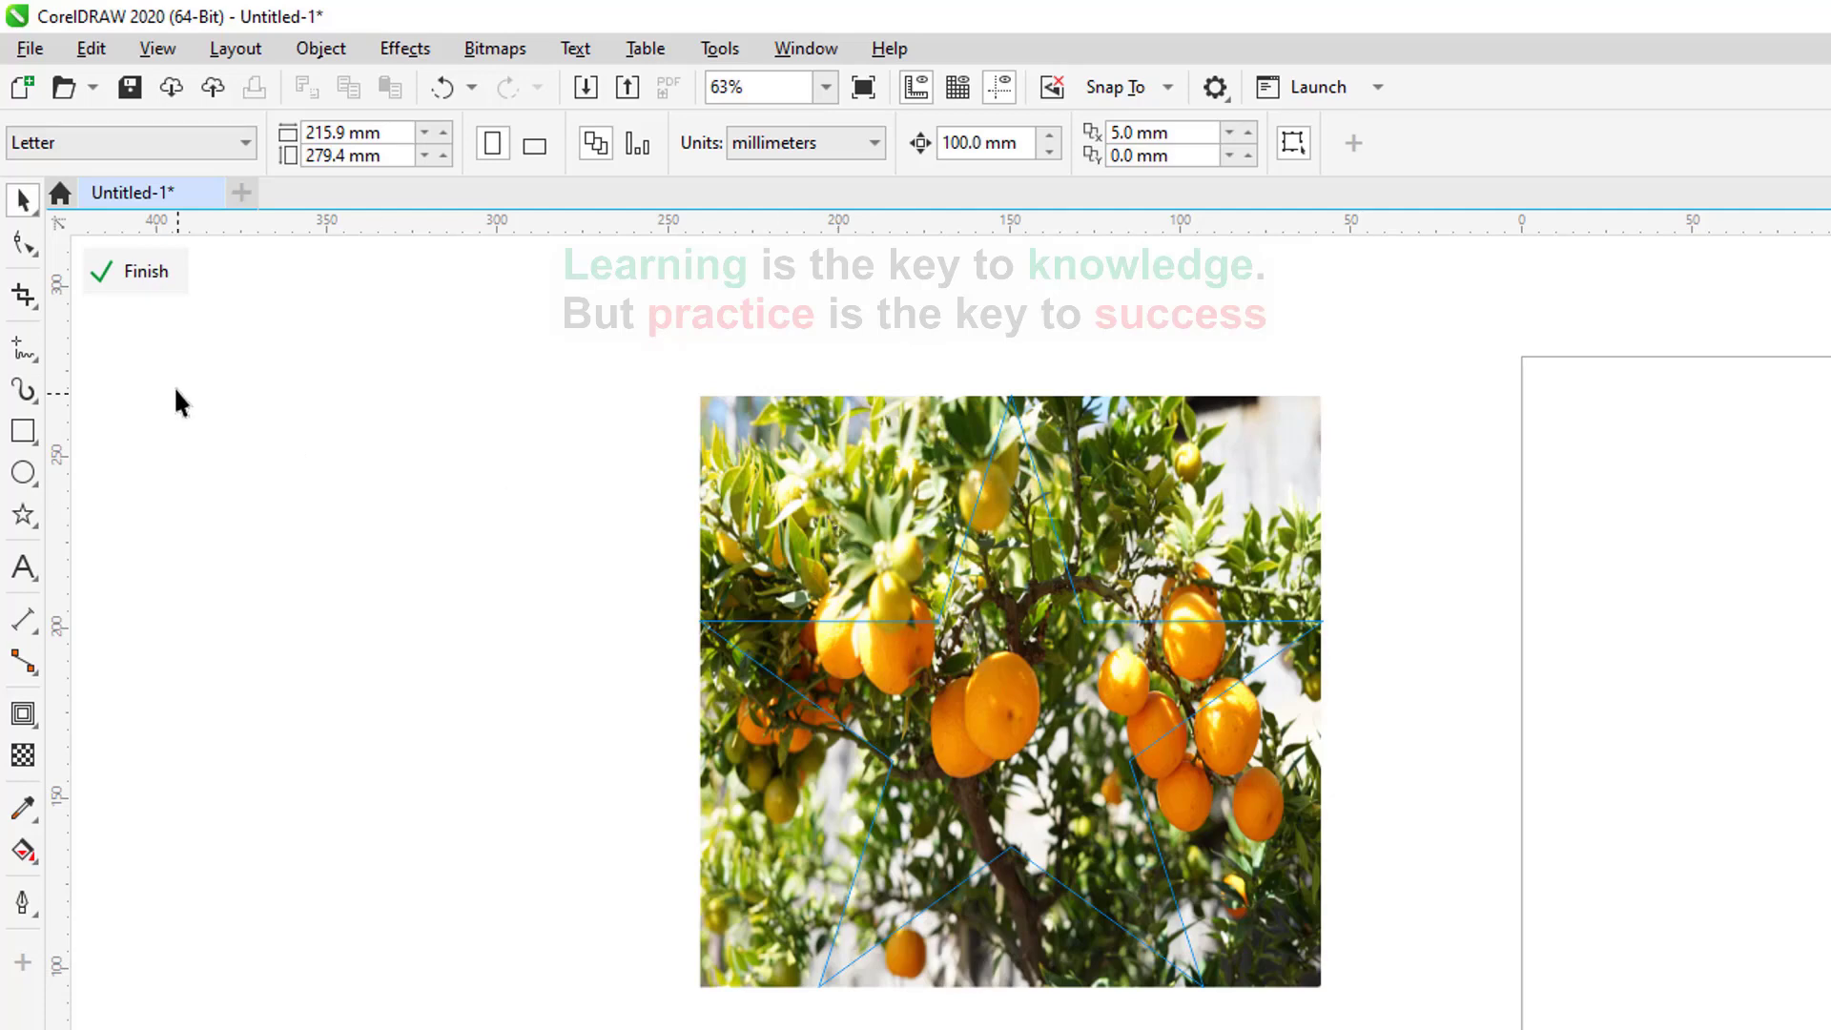
pyautogui.click(153, 279)
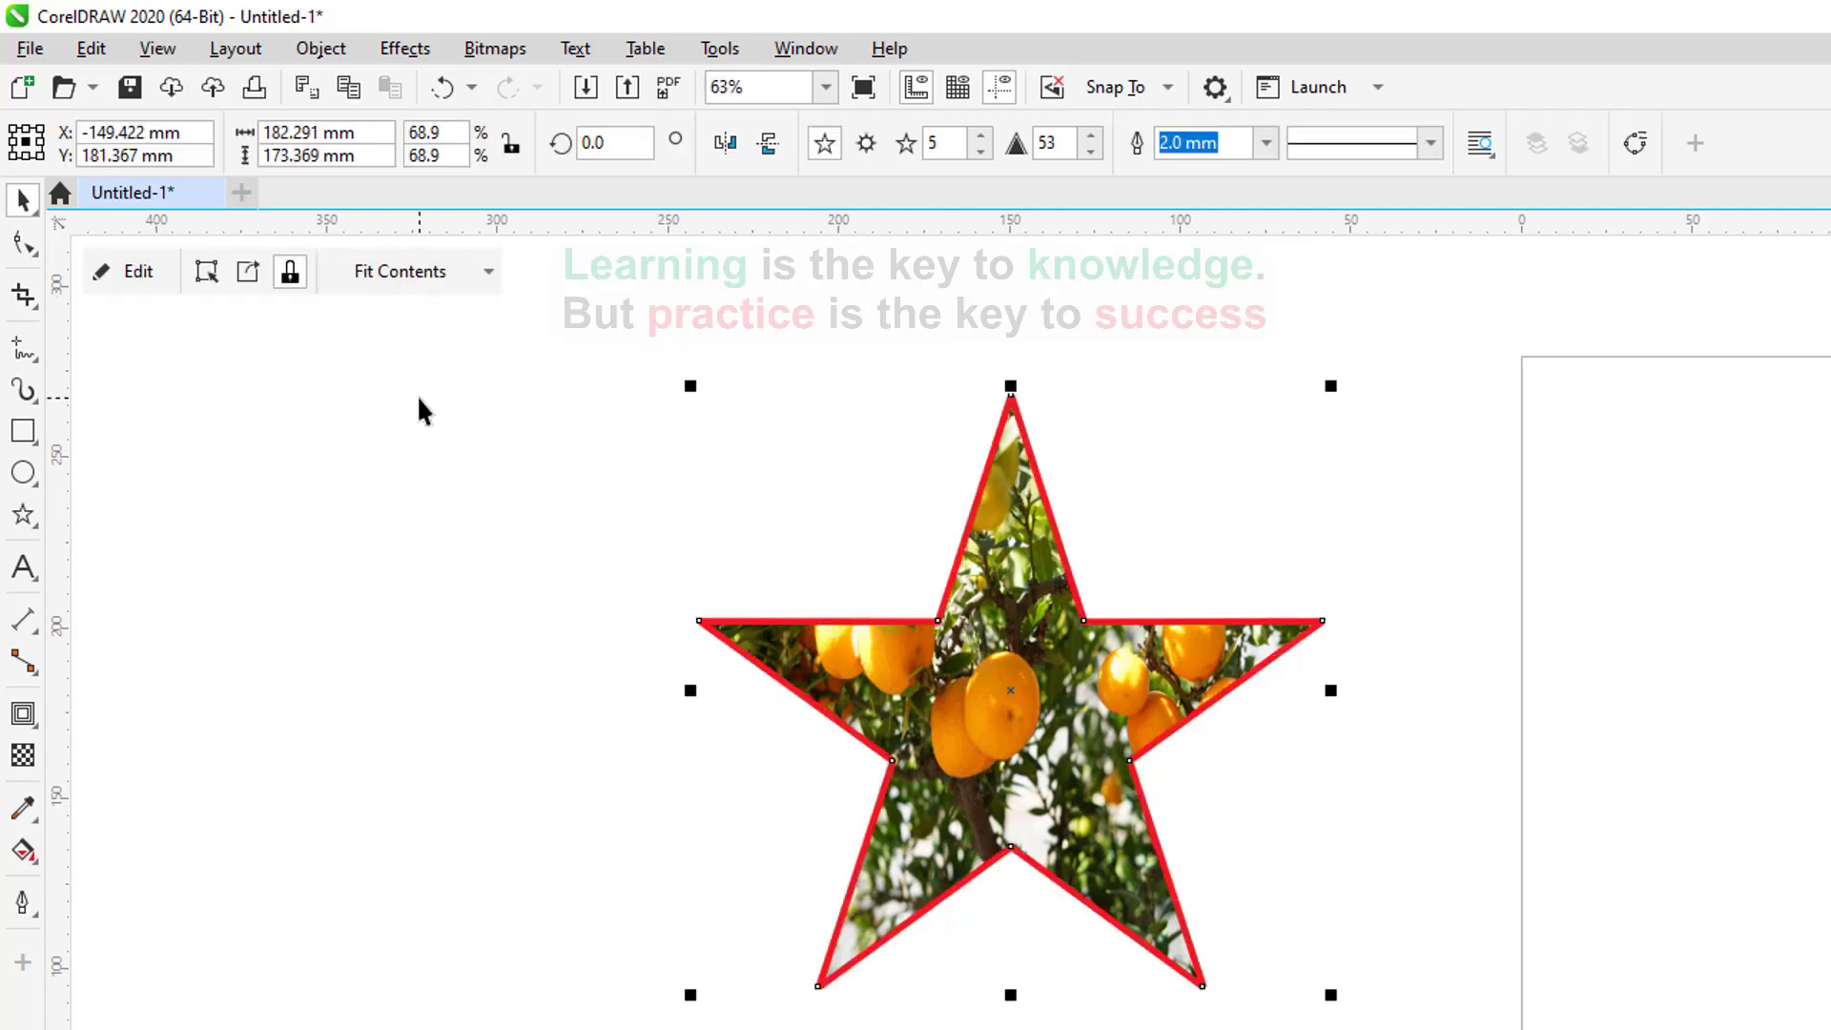
pyautogui.hotkey('ctrl', 'z')
pyautogui.click(344, 455)
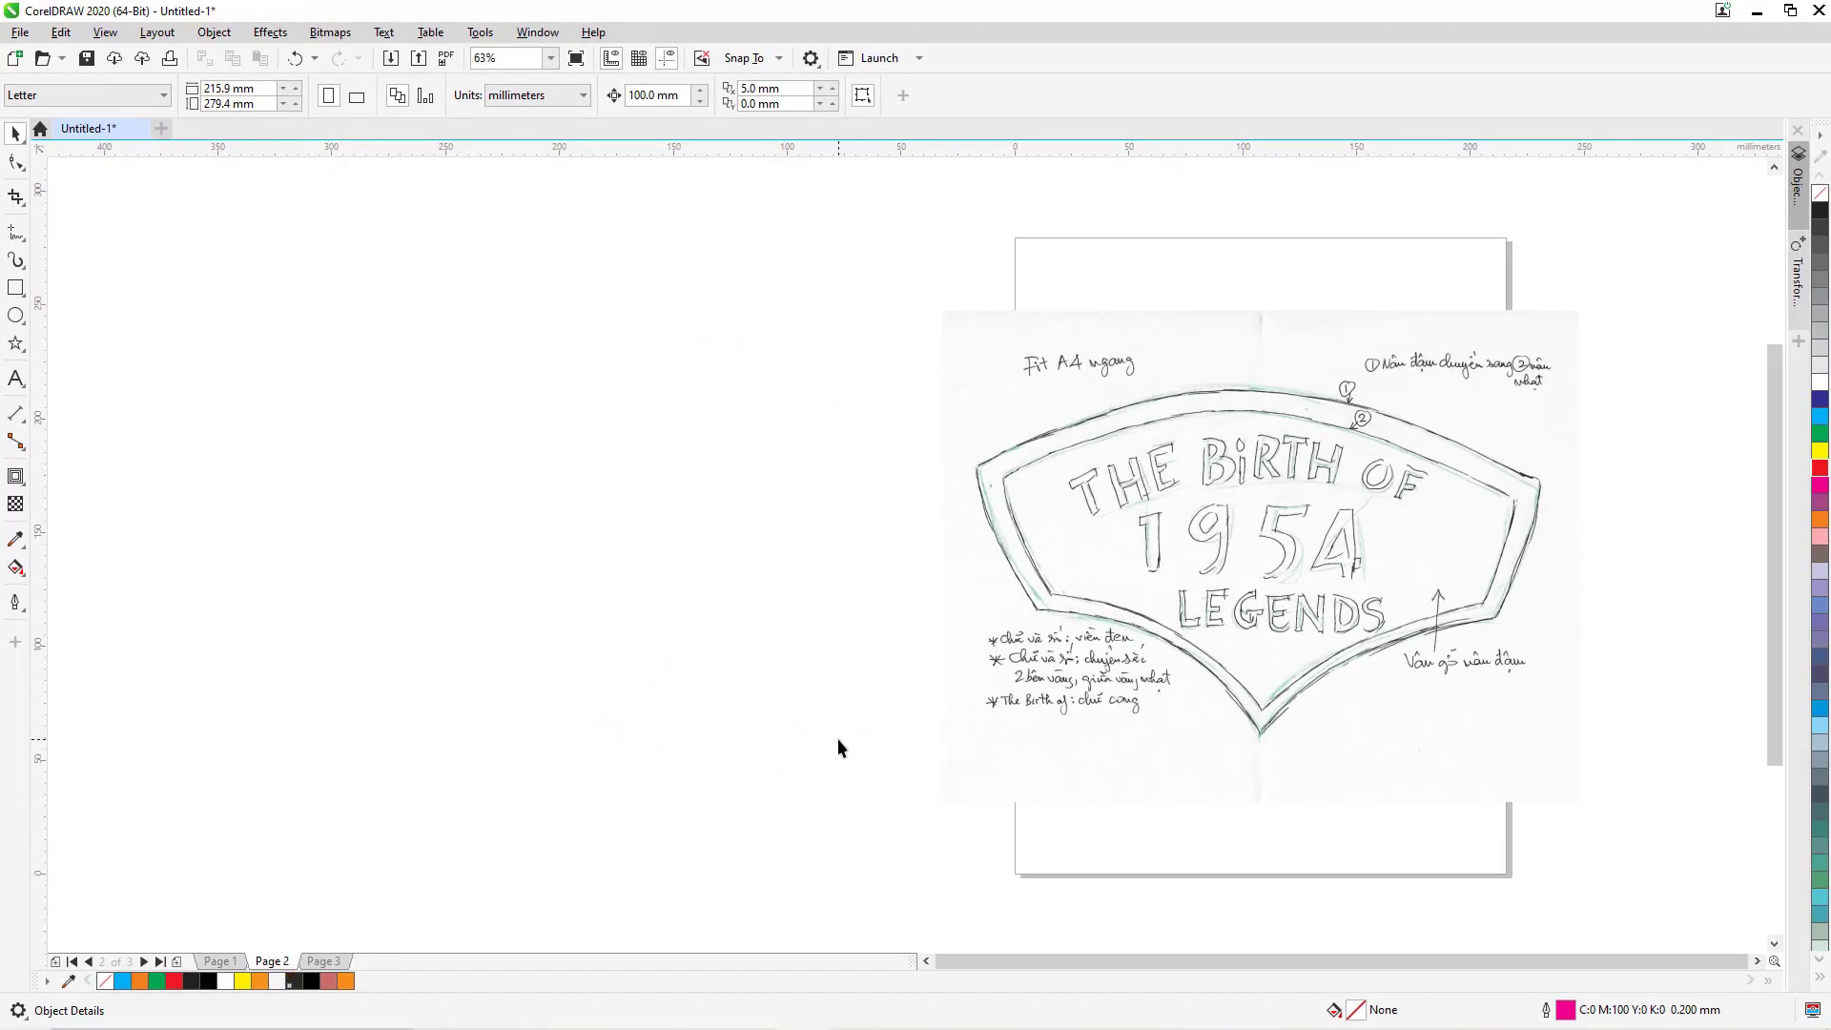
# Examine the hand-drawn 1954 Legends badge sketch on page 2 and the wood texture on page 3.
pyautogui.scroll(2, 840, 747)
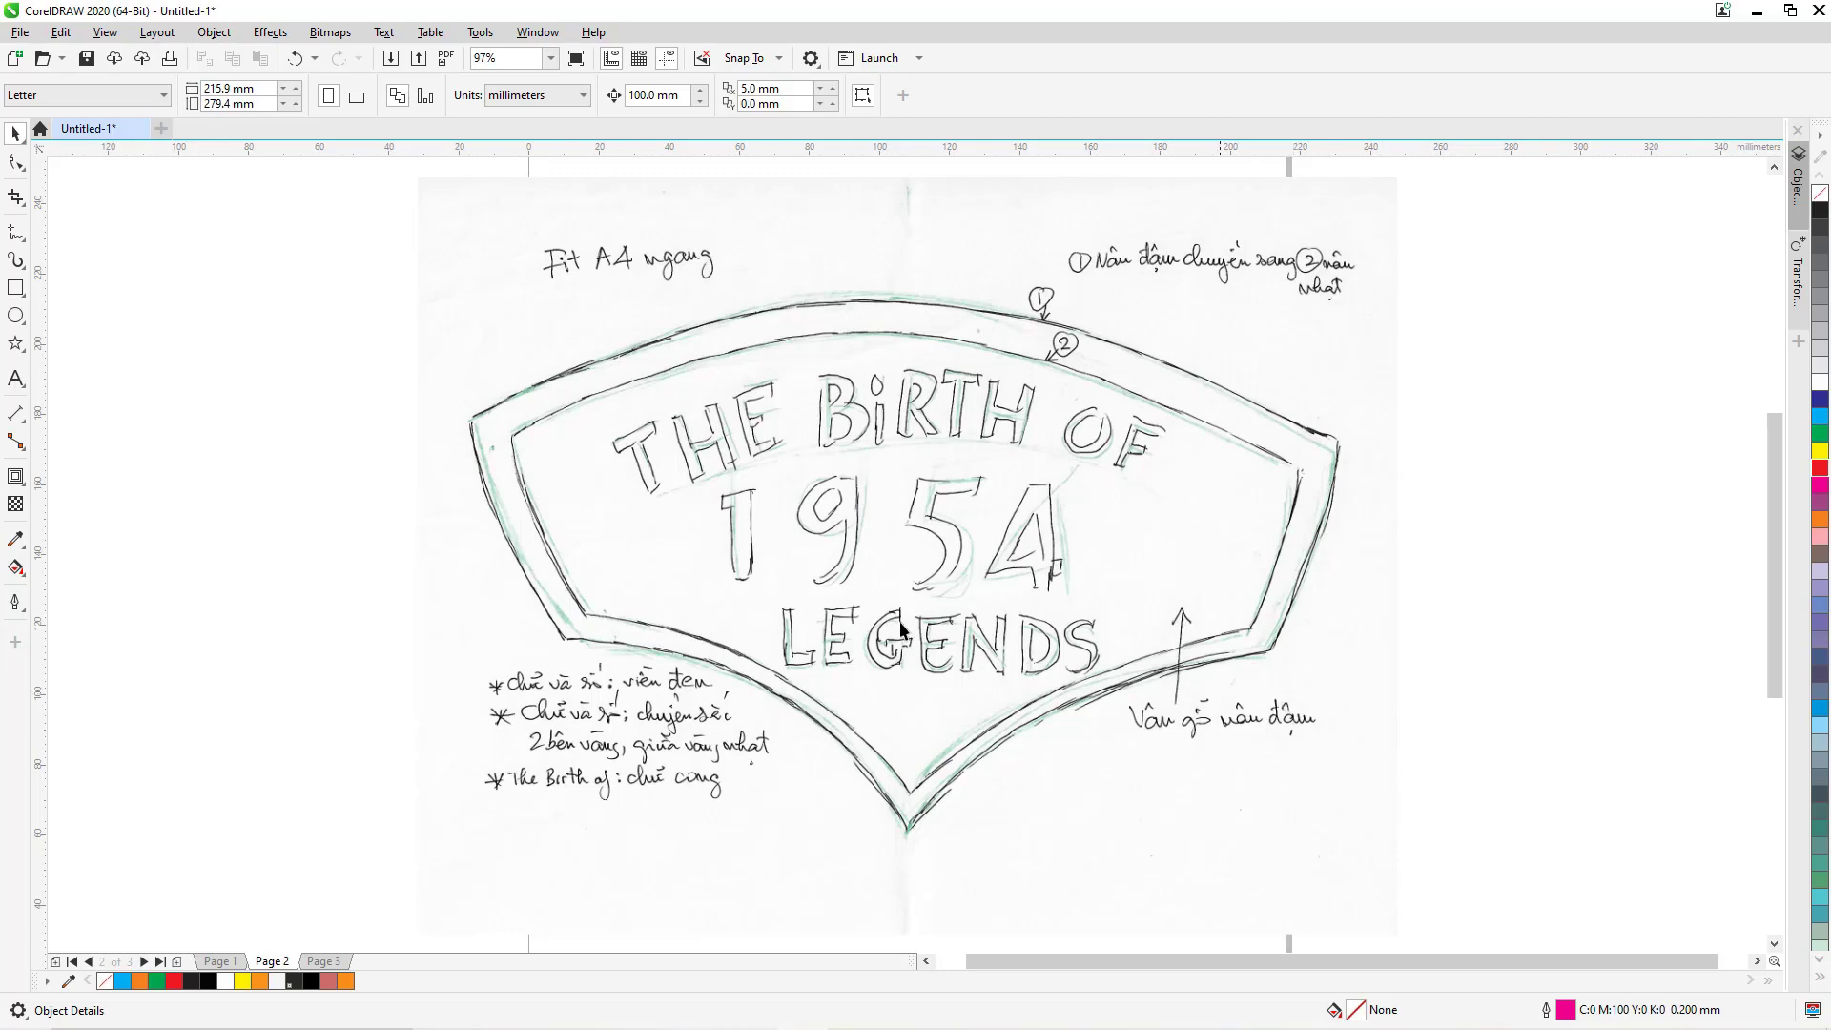
pyautogui.click(325, 962)
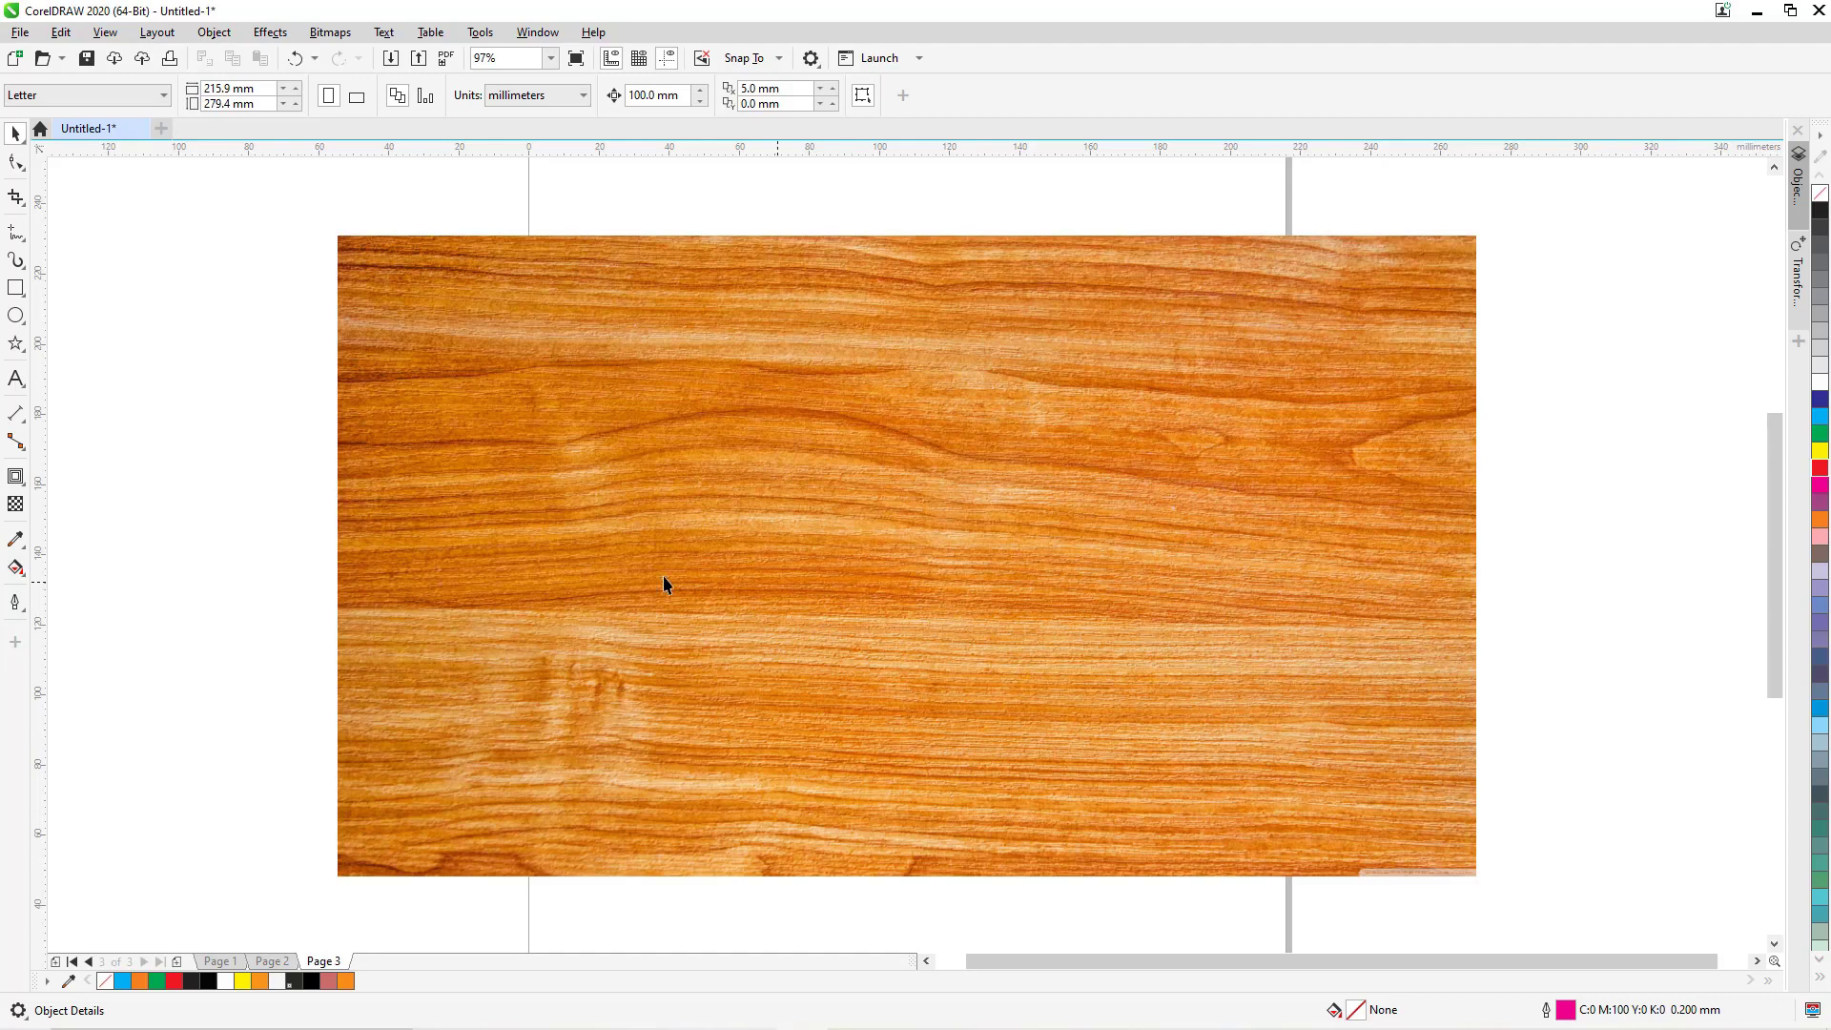
pyautogui.click(271, 961)
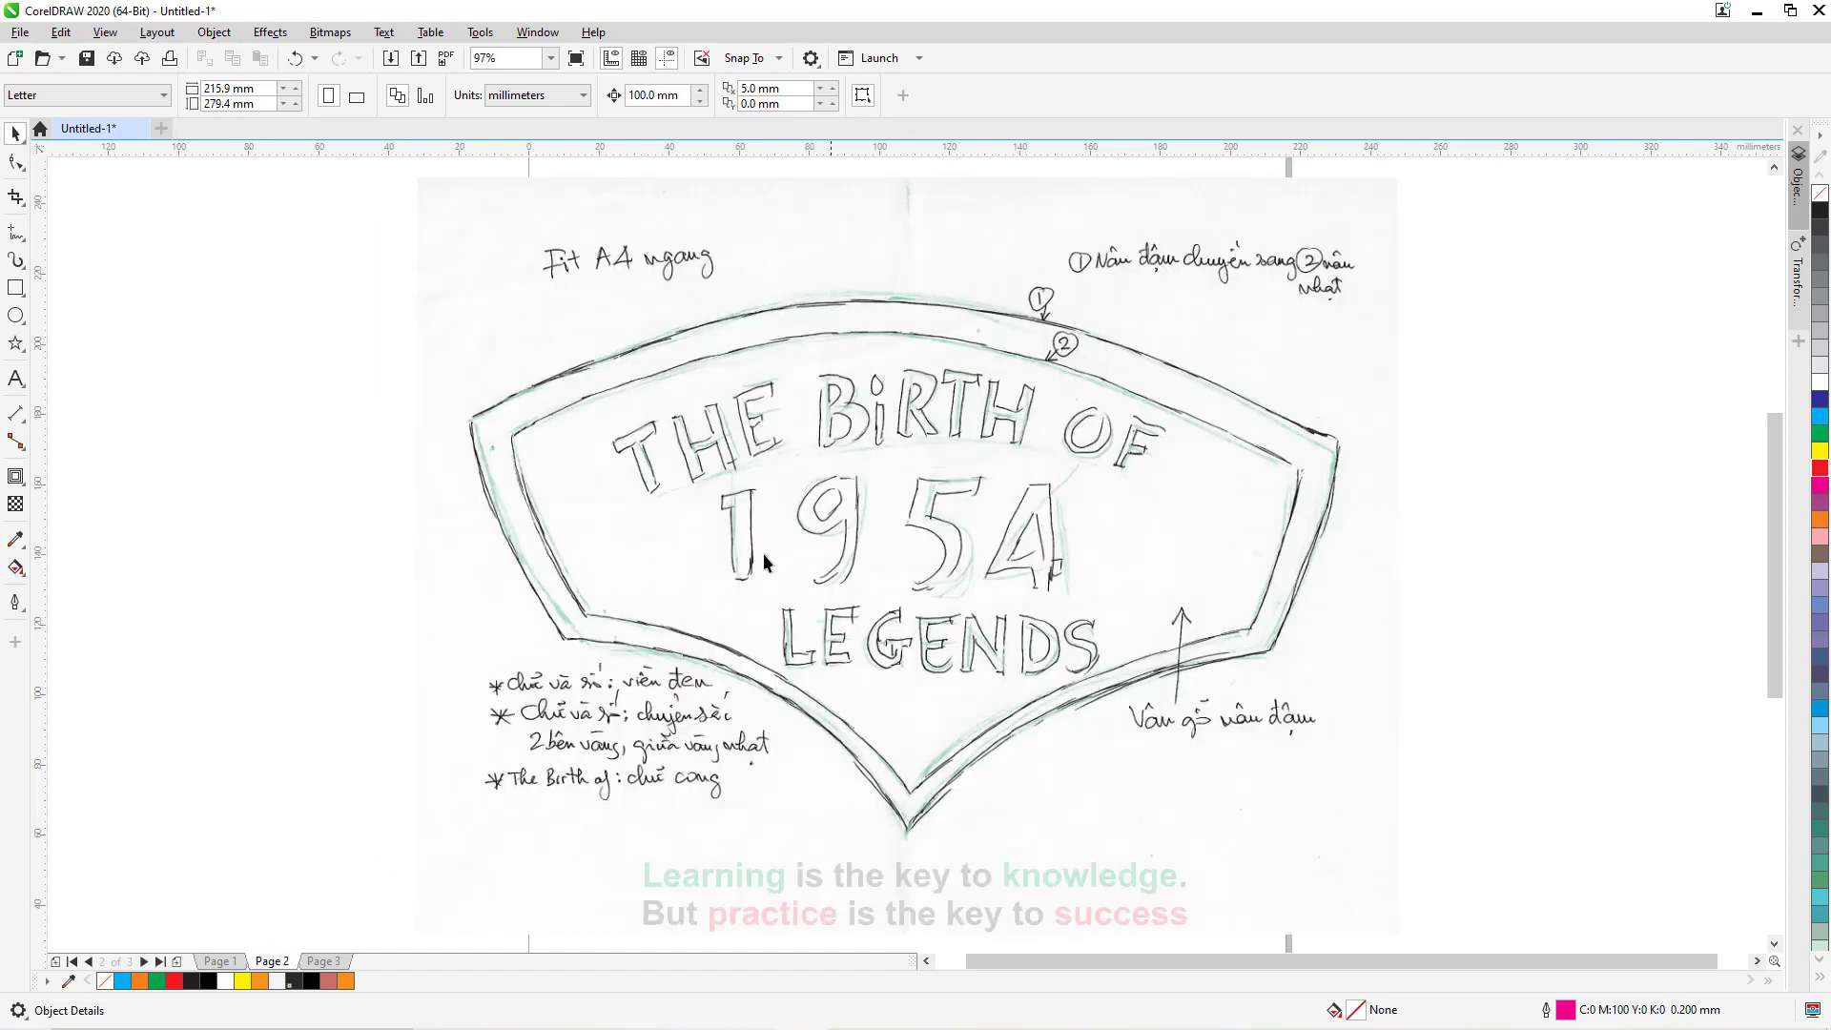